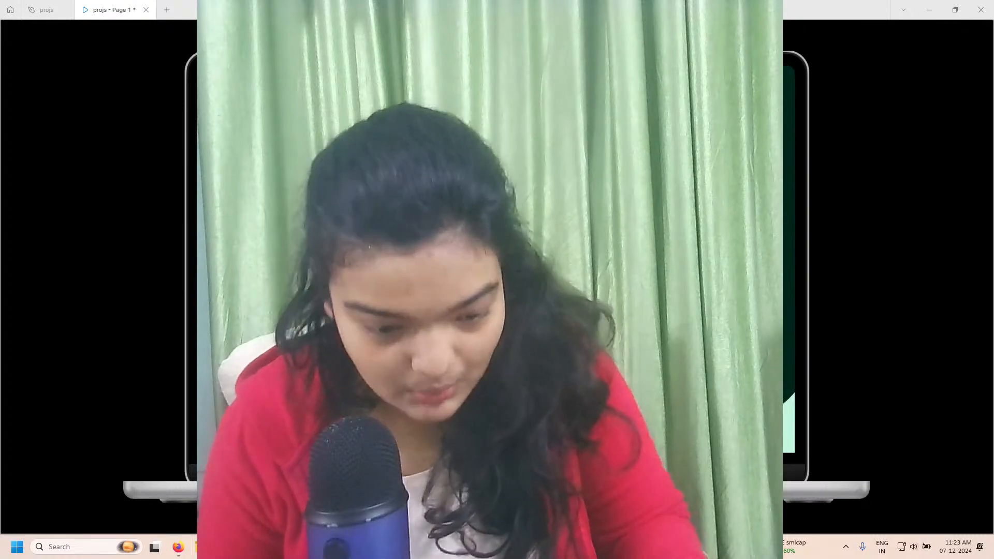
pyautogui.moveTo(225, 547)
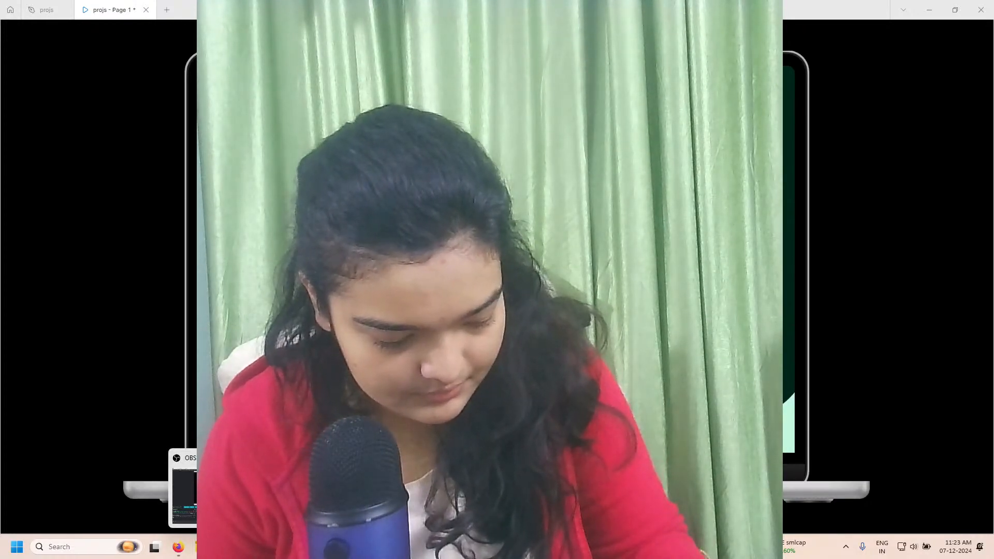
pyautogui.click(226, 546)
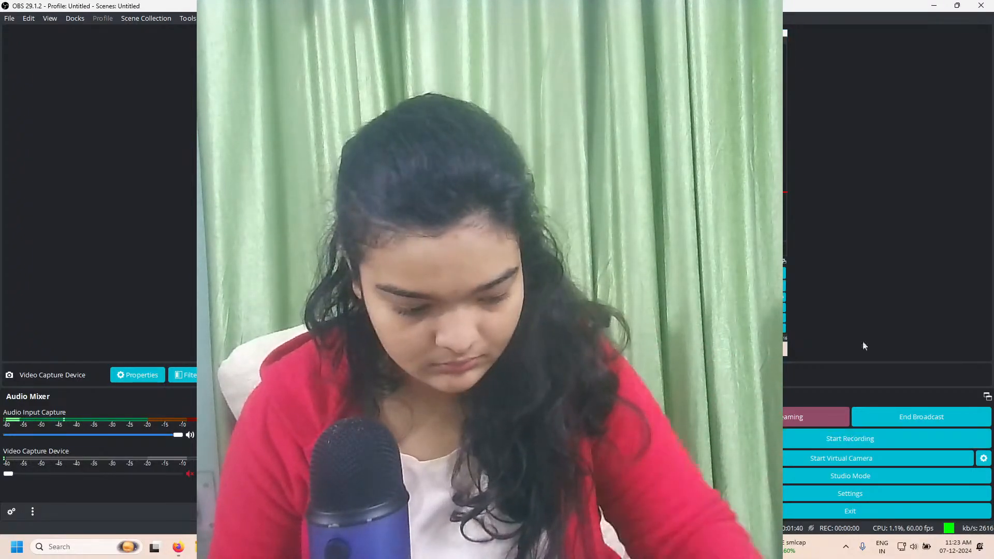
pyautogui.click(934, 5)
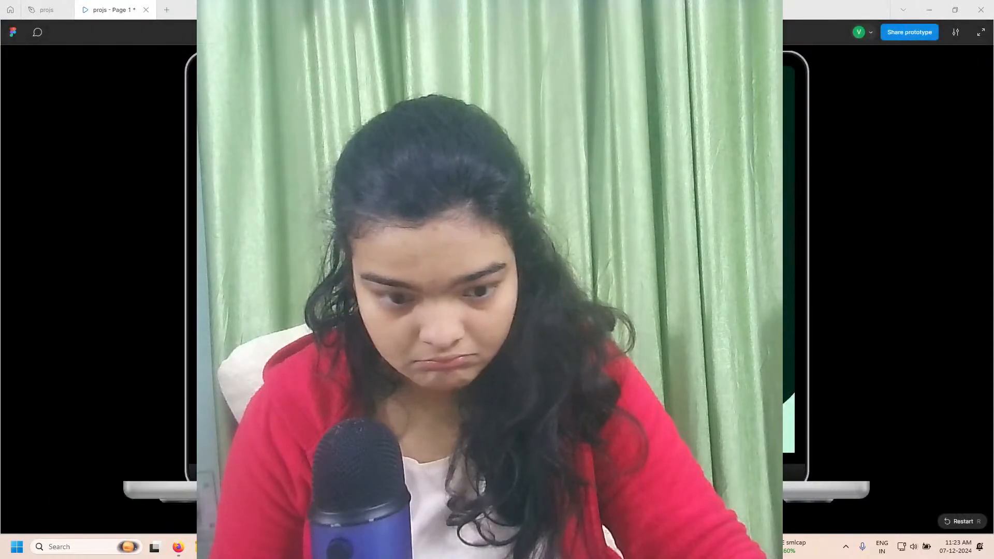
pyautogui.hotkey('alt', 'Tab')
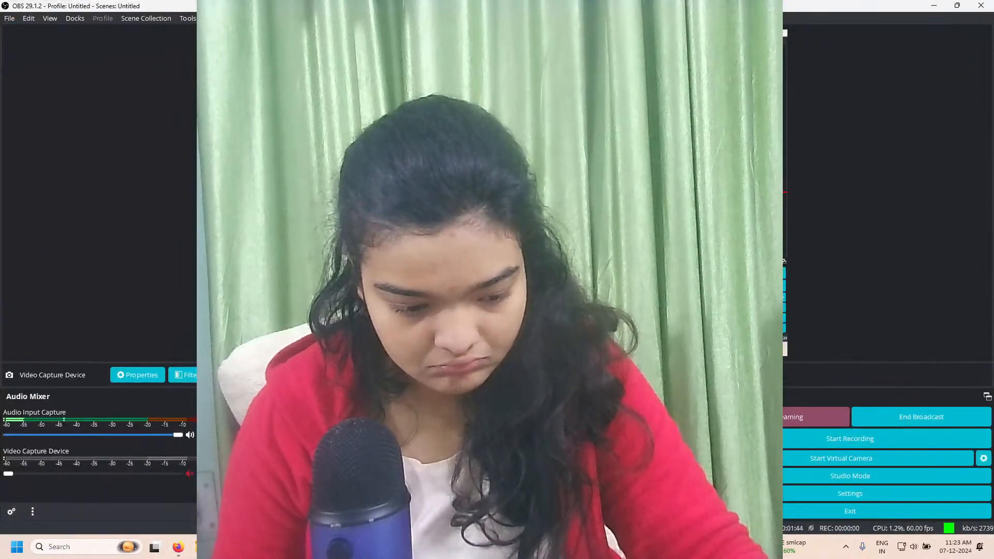
pyautogui.click(928, 7)
# Present the beauty website prototype full screen and examine its sections from the hero down to the footer.
pyautogui.press('f')
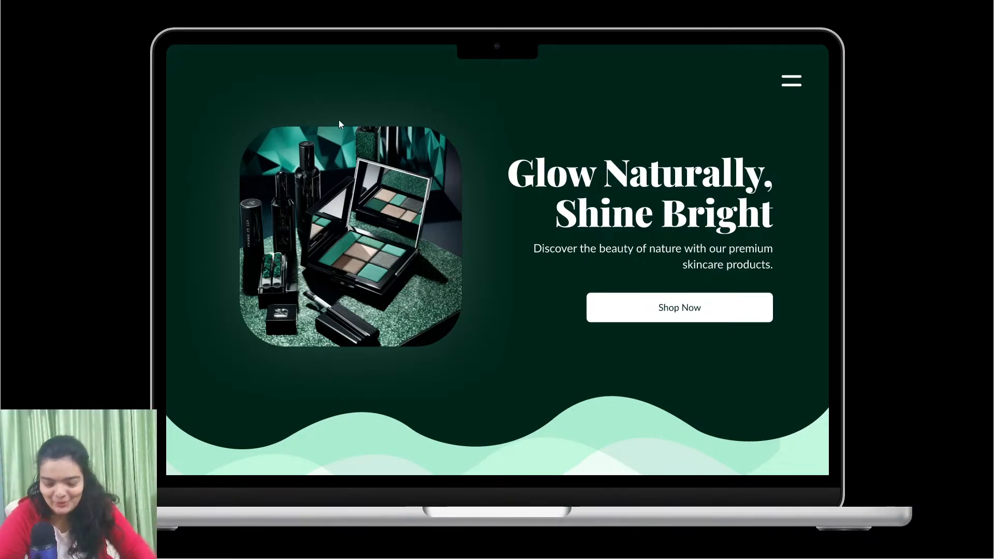
pyautogui.scroll(-5, 362, 191)
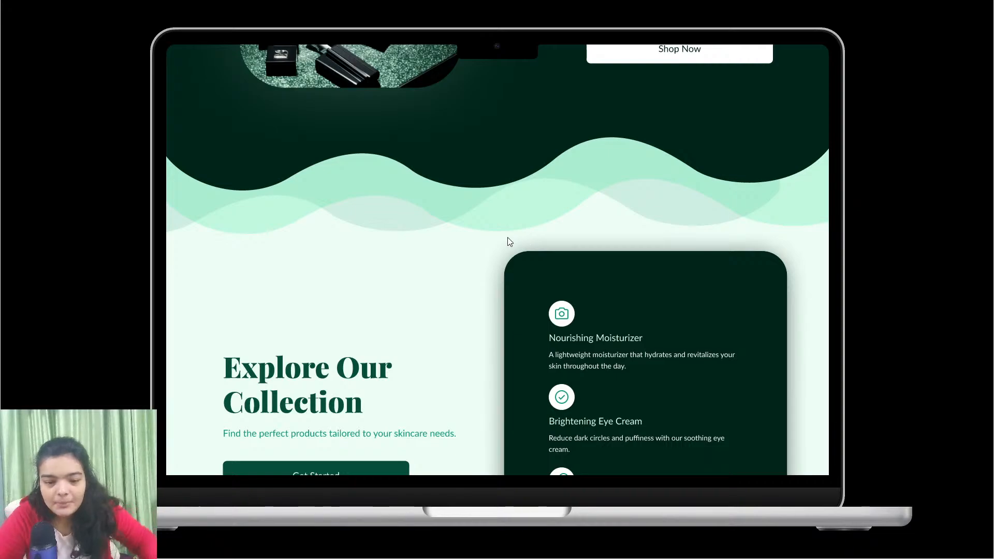
pyautogui.scroll(4, 399, 261)
pyautogui.scroll(1, 398, 257)
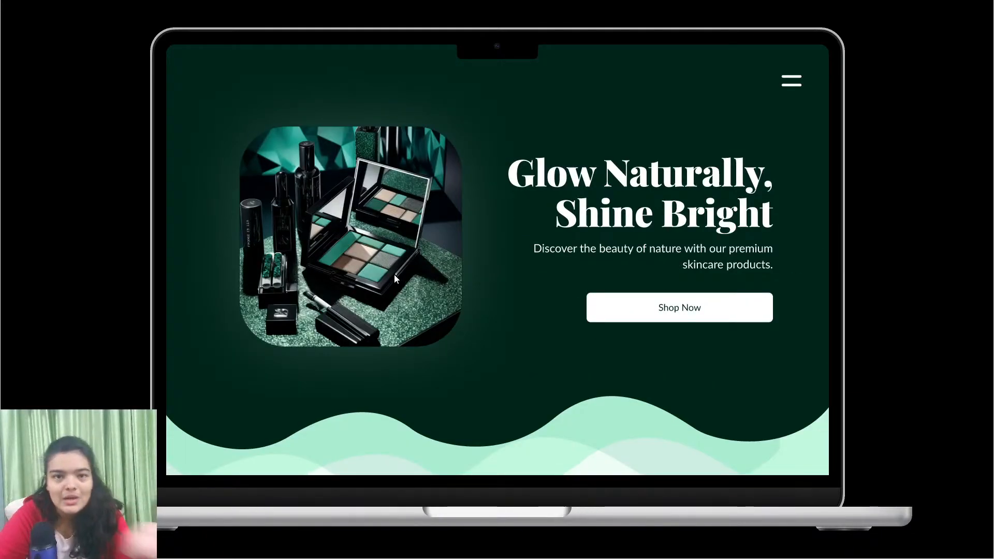
pyautogui.scroll(-8, 399, 272)
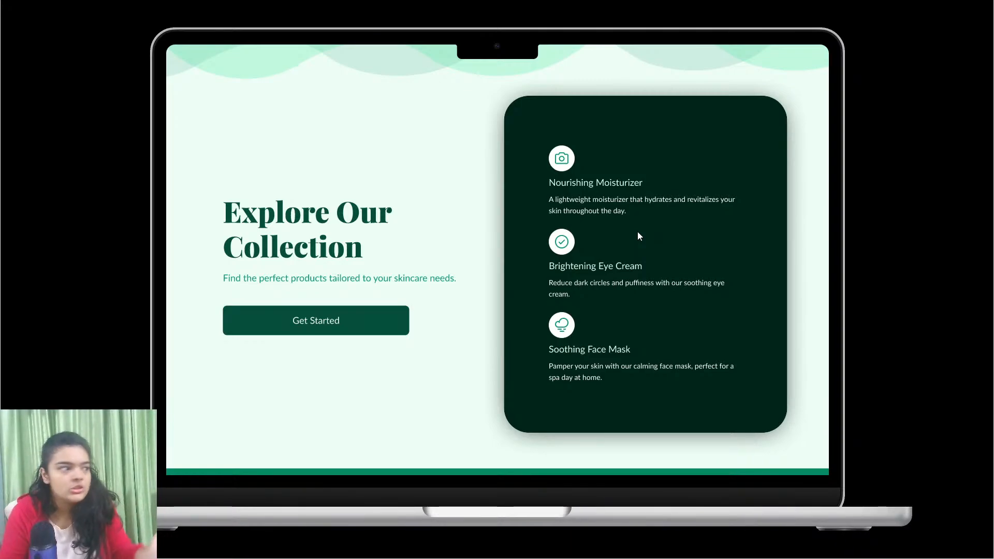
pyautogui.scroll(-5, 637, 233)
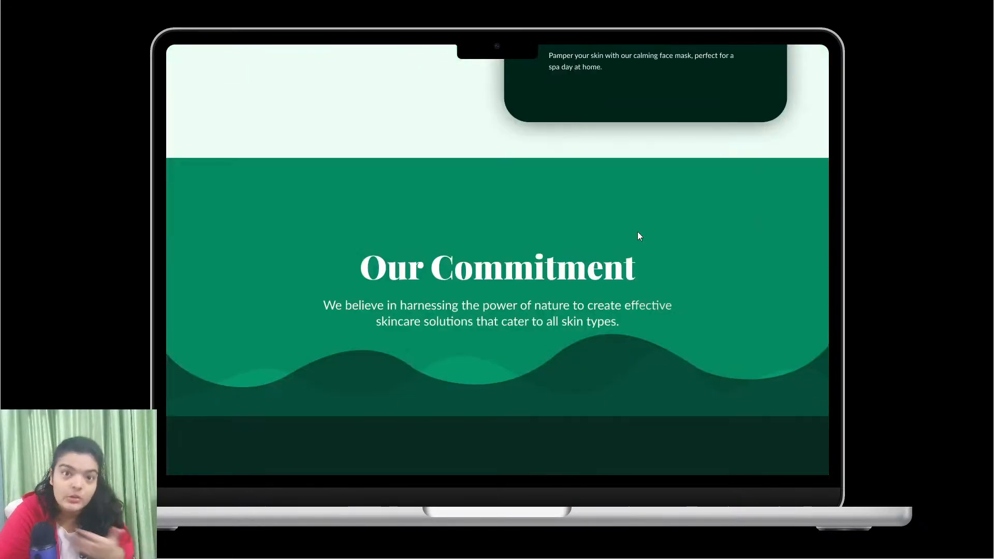
pyautogui.scroll(-1, 637, 234)
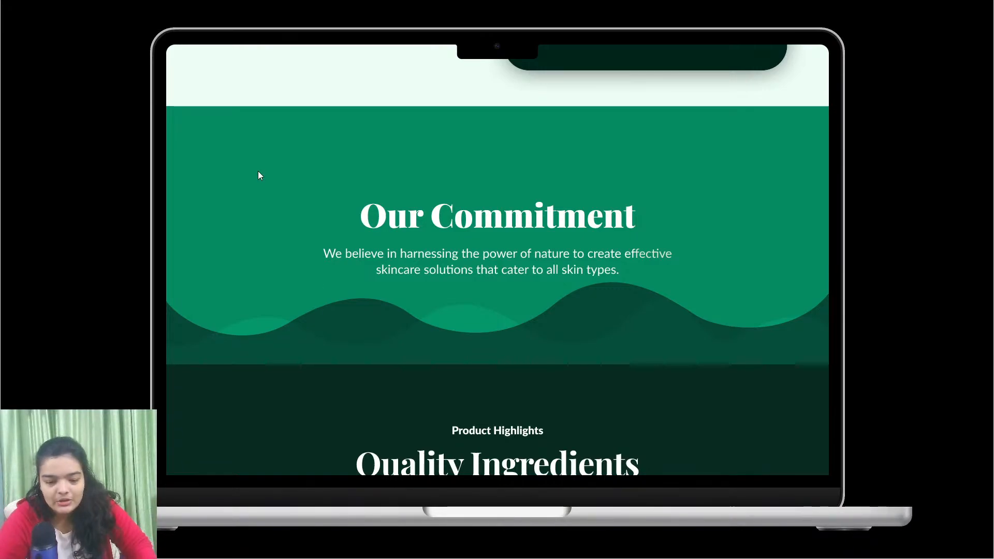
pyautogui.scroll(-6, 346, 249)
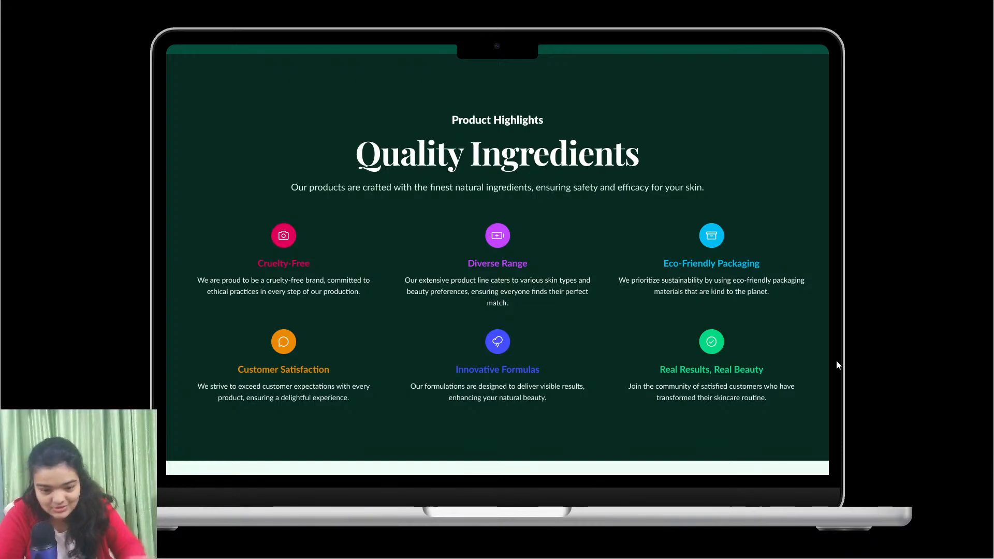
pyautogui.scroll(-6, 798, 377)
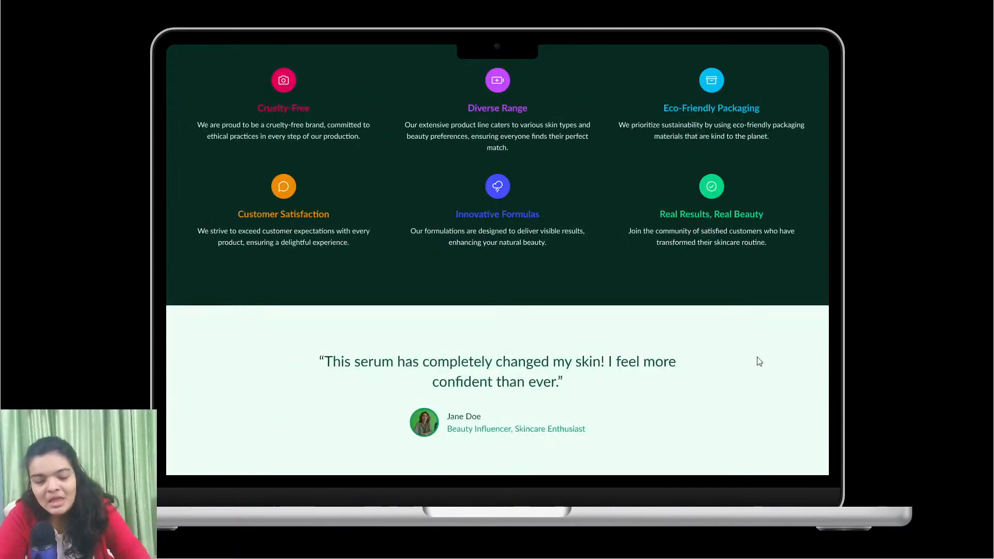
pyautogui.scroll(-2, 731, 379)
pyautogui.scroll(2, 731, 379)
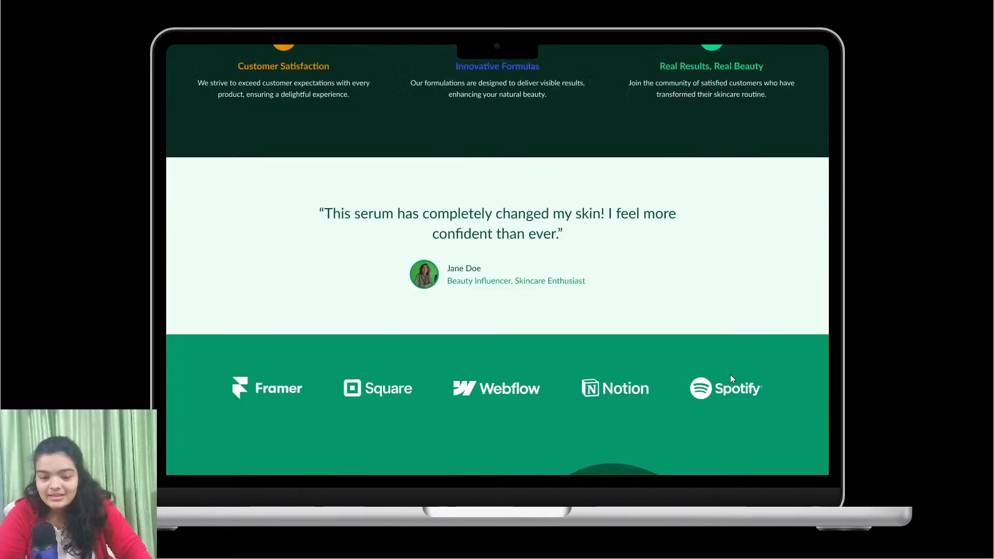
pyautogui.scroll(-1, 730, 379)
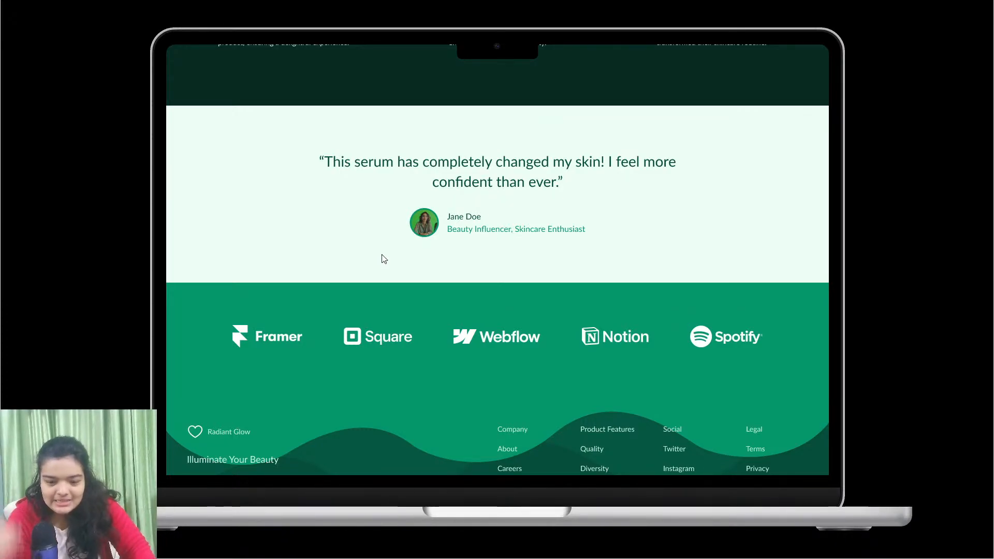
pyautogui.scroll(-1, 340, 266)
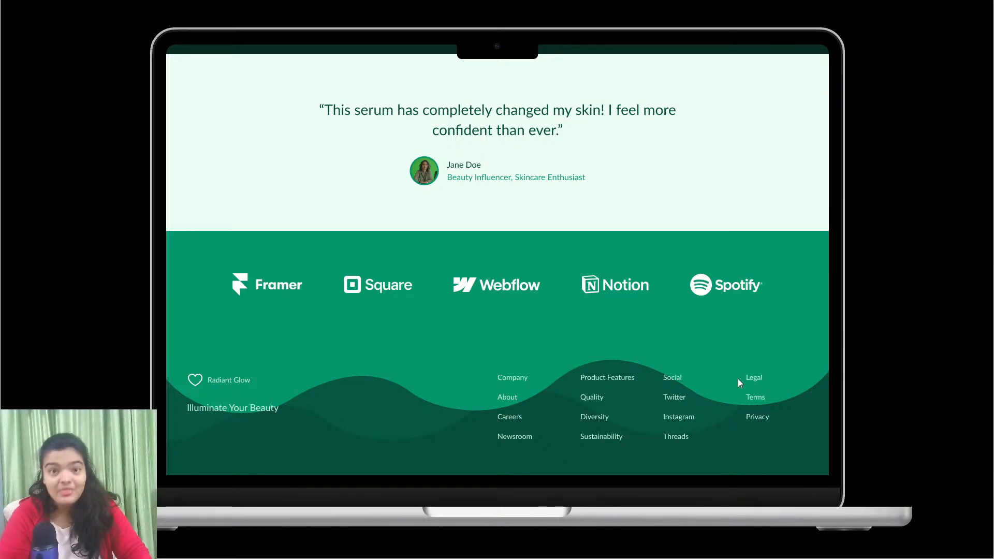
pyautogui.press('Escape')
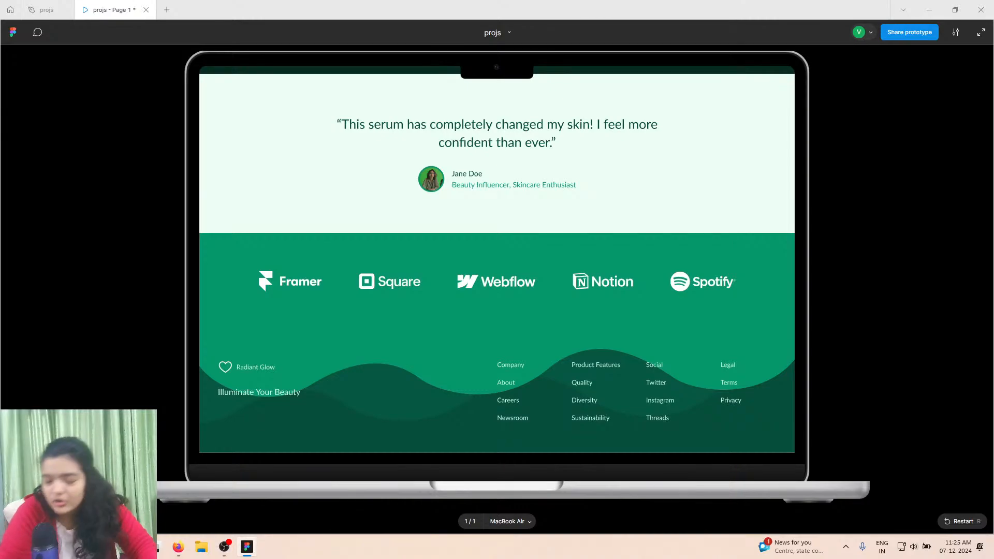
# Create a new blank design file and check the home page's options for creating files.
pyautogui.click(166, 10)
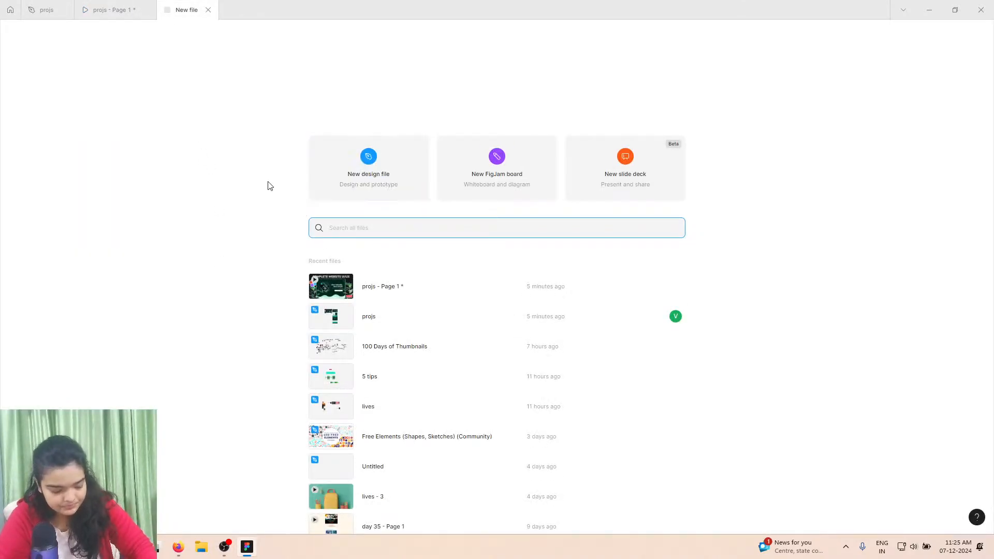
pyautogui.write('~')
pyautogui.click(260, 169)
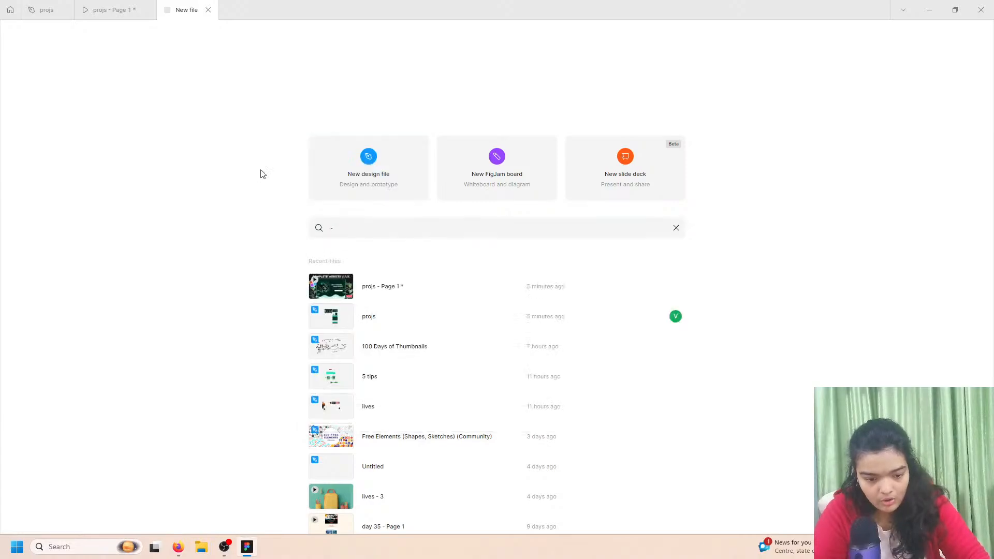
pyautogui.click(340, 166)
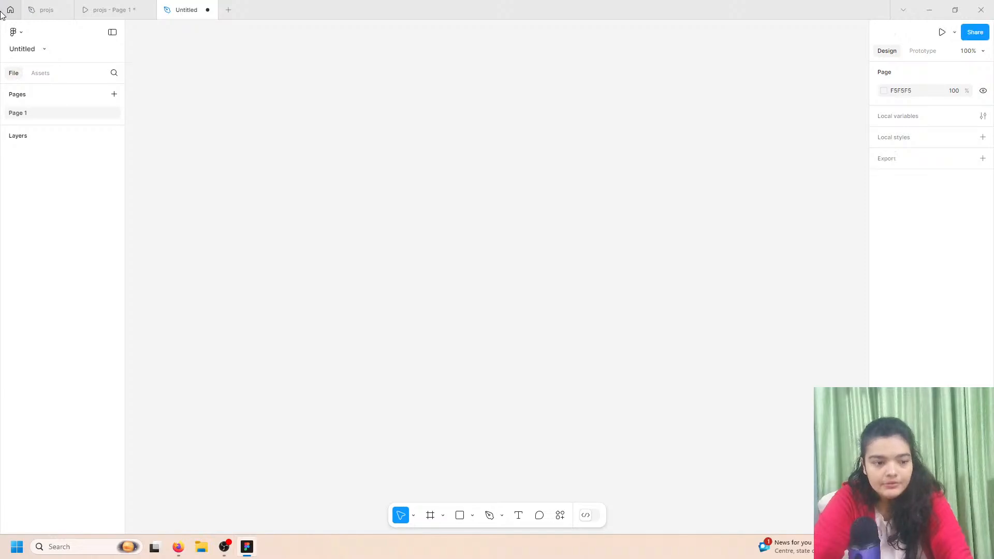
pyautogui.click(3, 14)
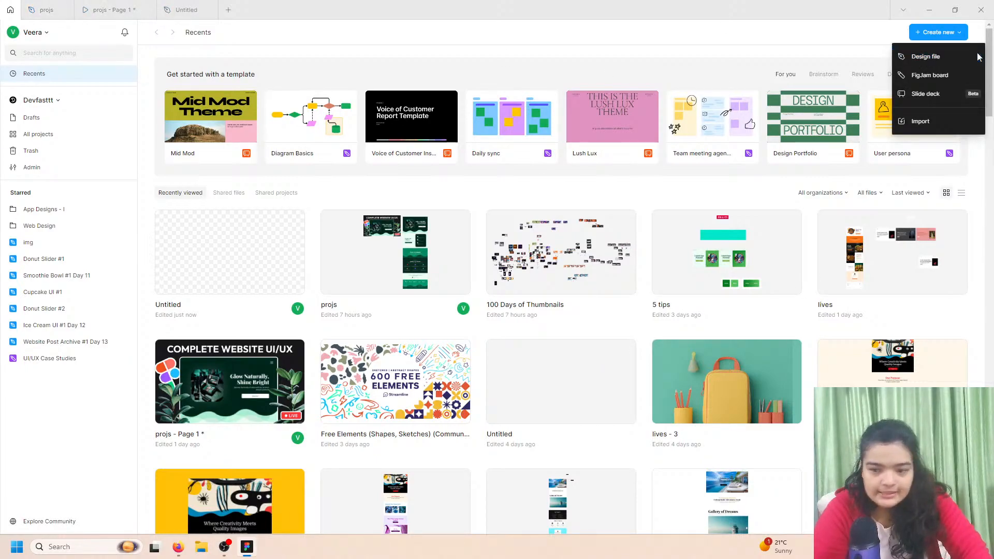
pyautogui.click(193, 9)
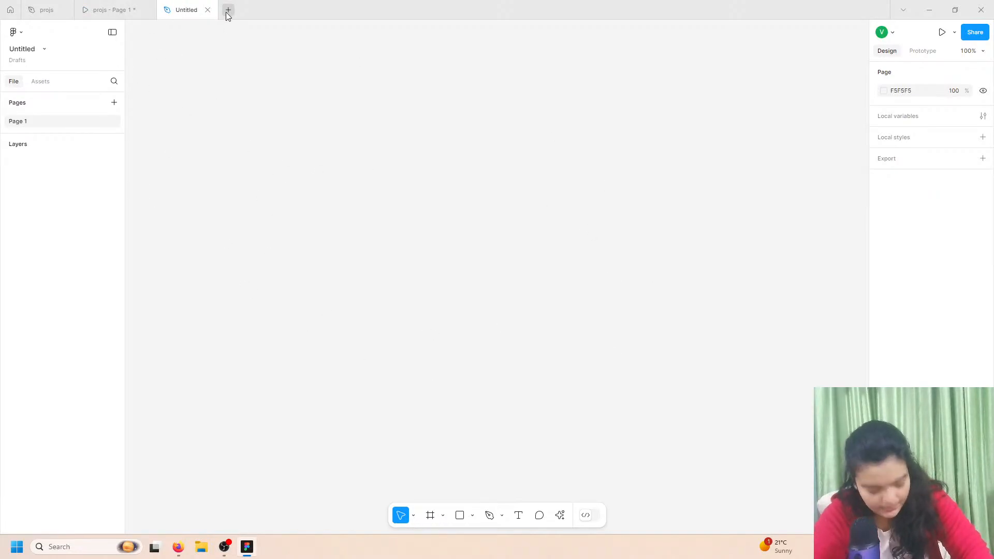
# View the prototype's hero section again and bring up the finished page design in the projs file.
pyautogui.click(115, 9)
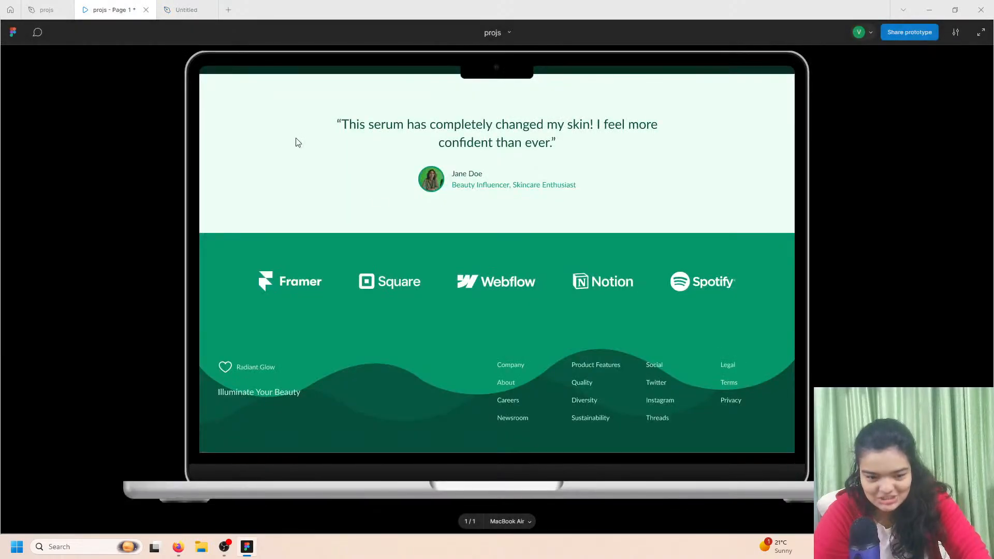
pyautogui.scroll(5, 386, 214)
pyautogui.scroll(5, 385, 215)
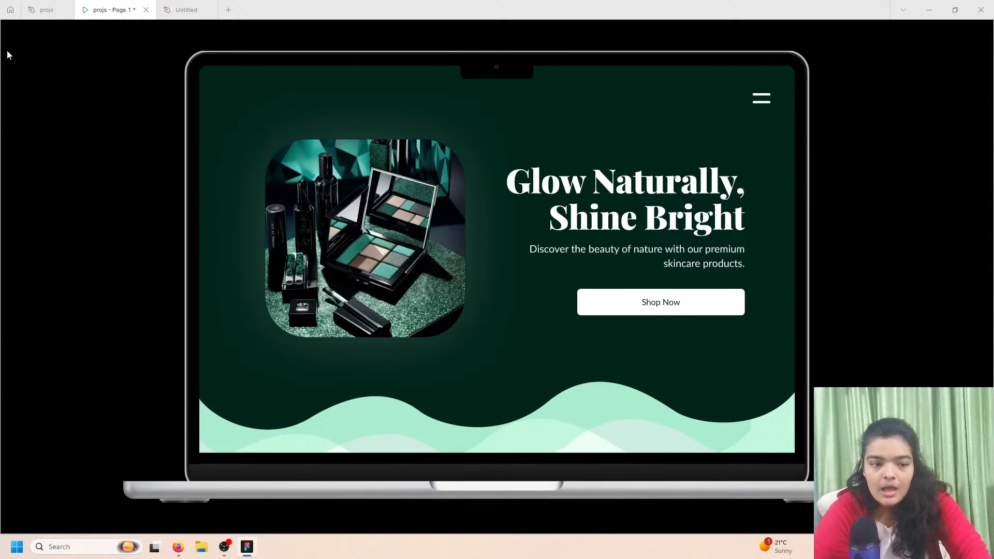
pyautogui.click(30, 5)
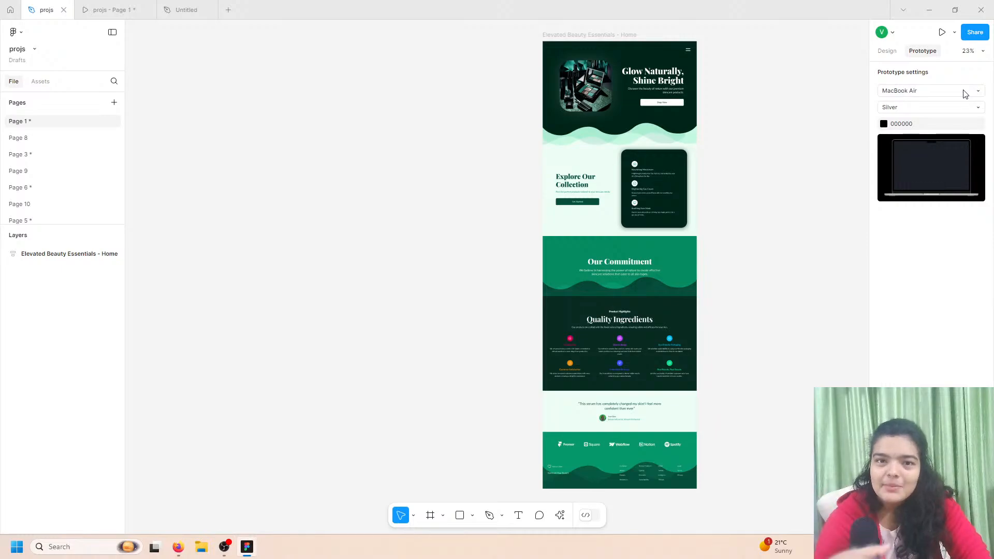
pyautogui.click(887, 51)
pyautogui.click(197, 8)
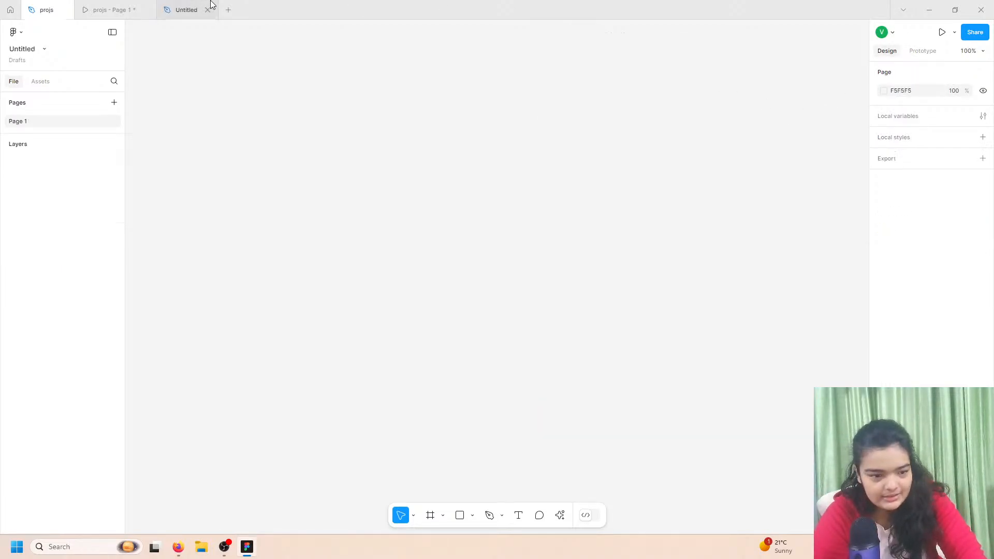
pyautogui.click(60, 5)
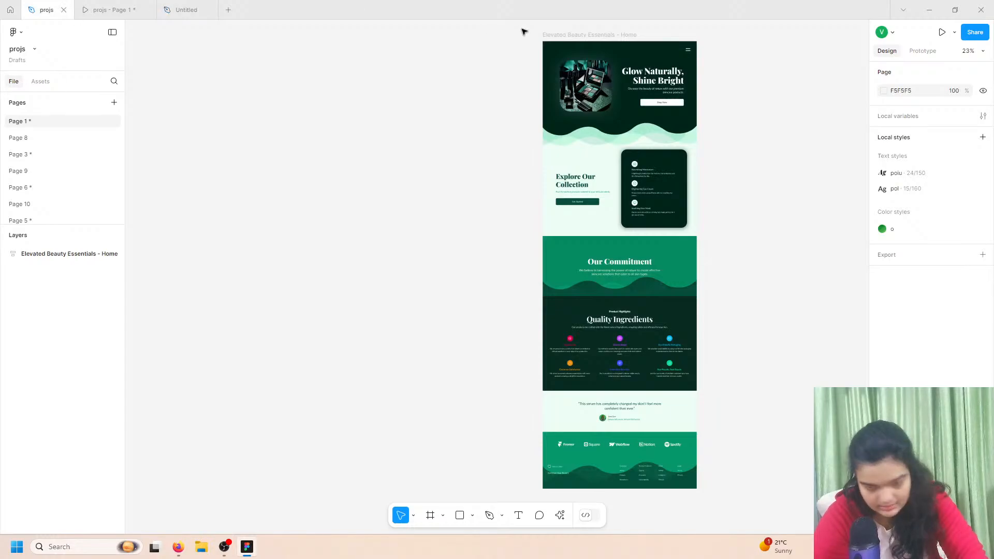
# Show the prototype settings of the projs file and look through the available preview devices, keeping MacBook Air.
pyautogui.click(627, 35)
pyautogui.hscroll(3, 544, 161)
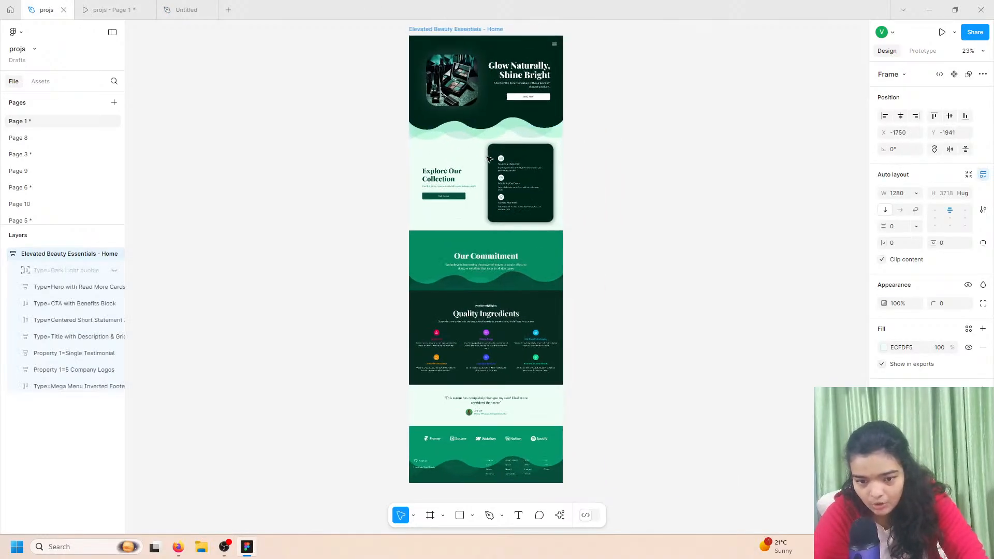
pyautogui.click(922, 50)
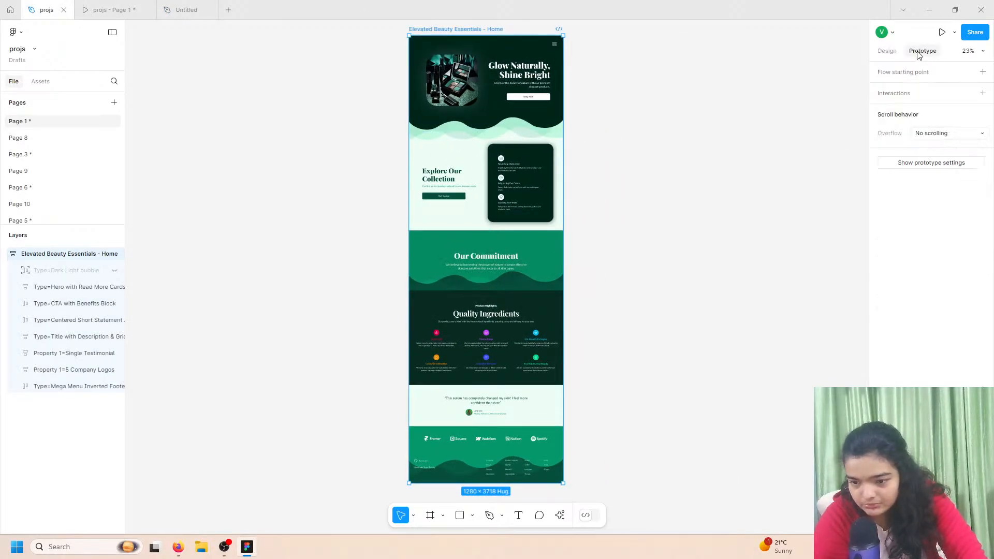
pyautogui.click(897, 164)
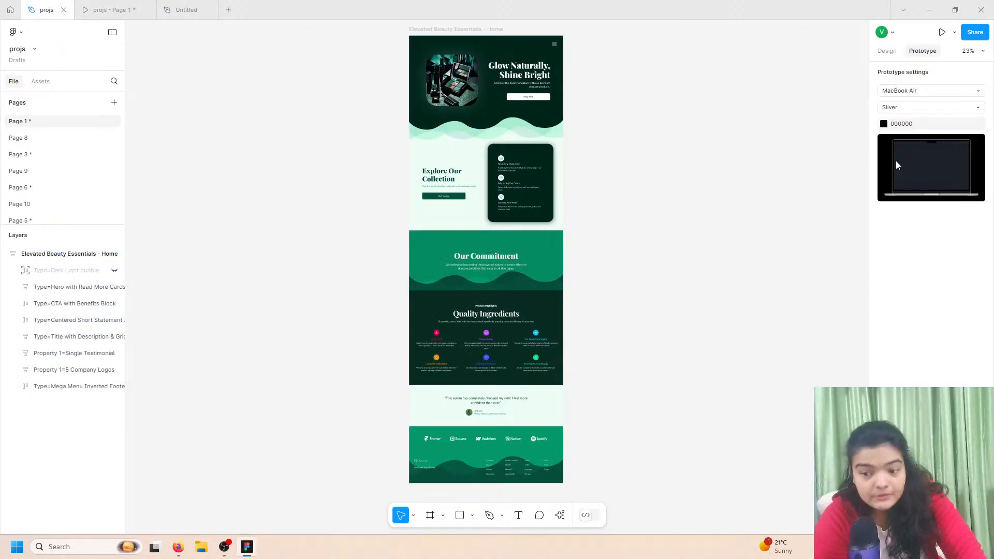
pyautogui.click(925, 90)
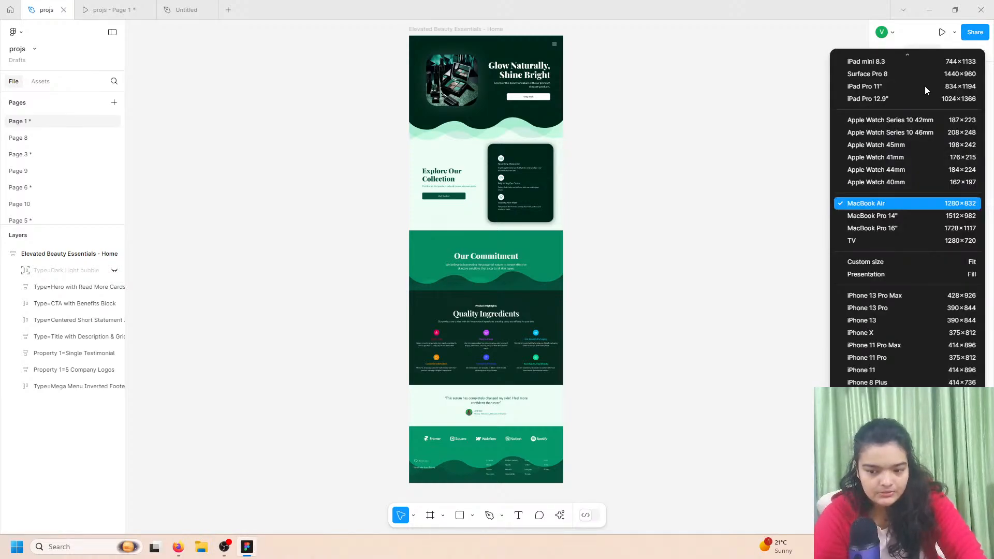
pyautogui.scroll(5, 943, 135)
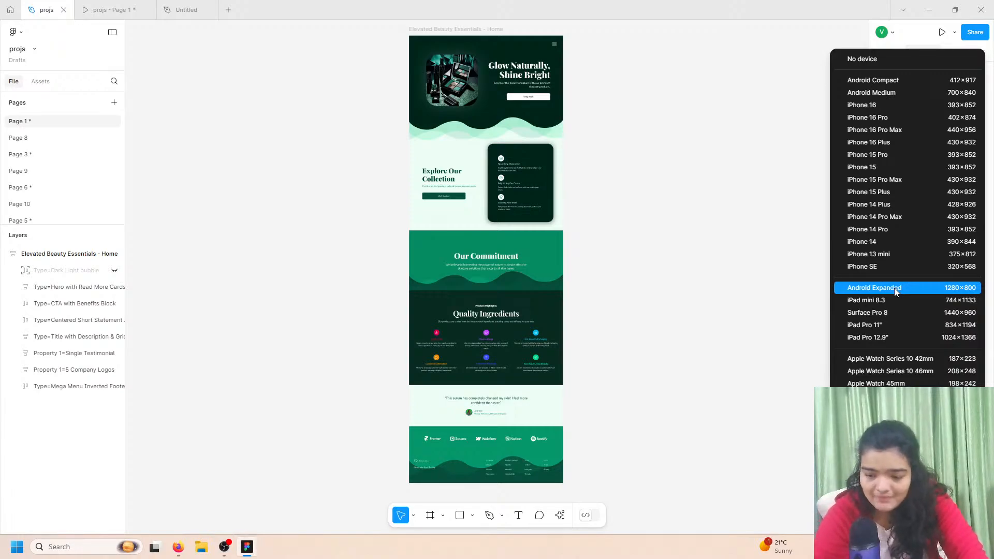
pyautogui.scroll(-2, 893, 316)
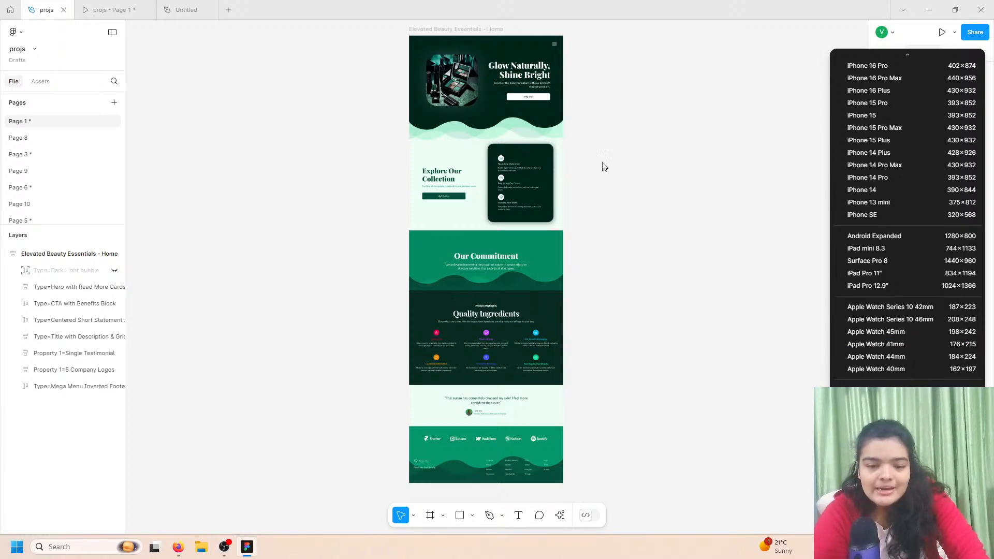
pyautogui.click(596, 48)
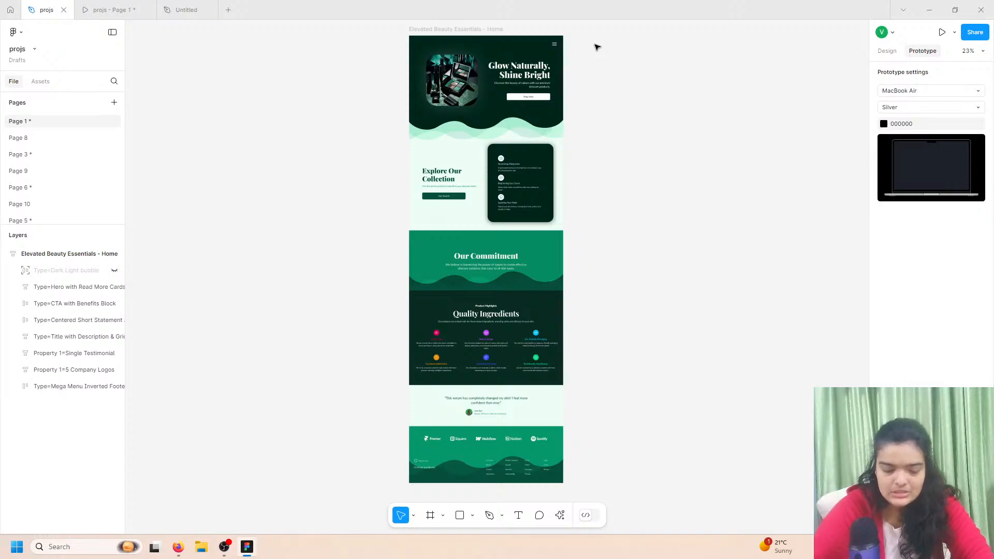
# Select the Elevated Beauty Essentials - Home frame and view its running prototype down to the Our Commitment section.
pyautogui.click(421, 31)
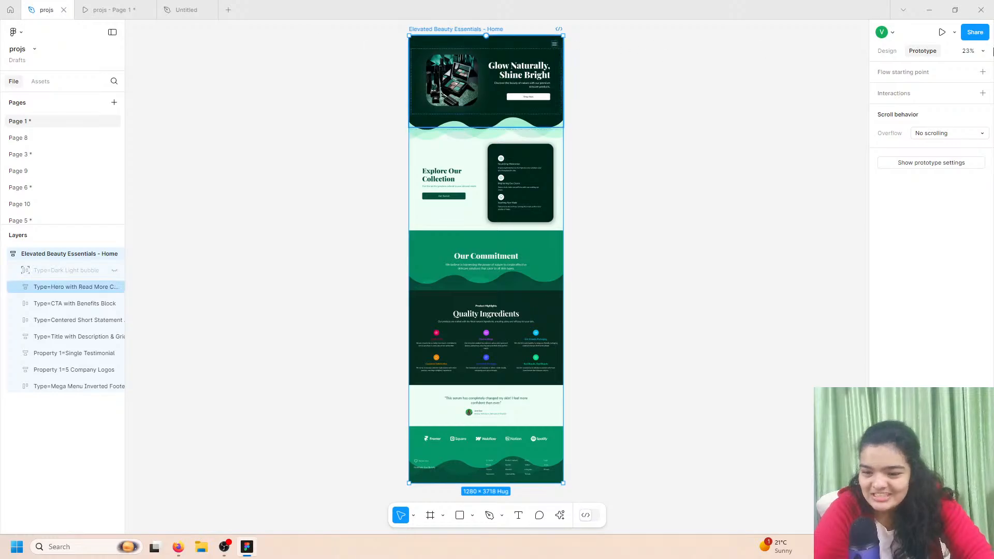
pyautogui.click(98, 7)
pyautogui.scroll(-11, 473, 318)
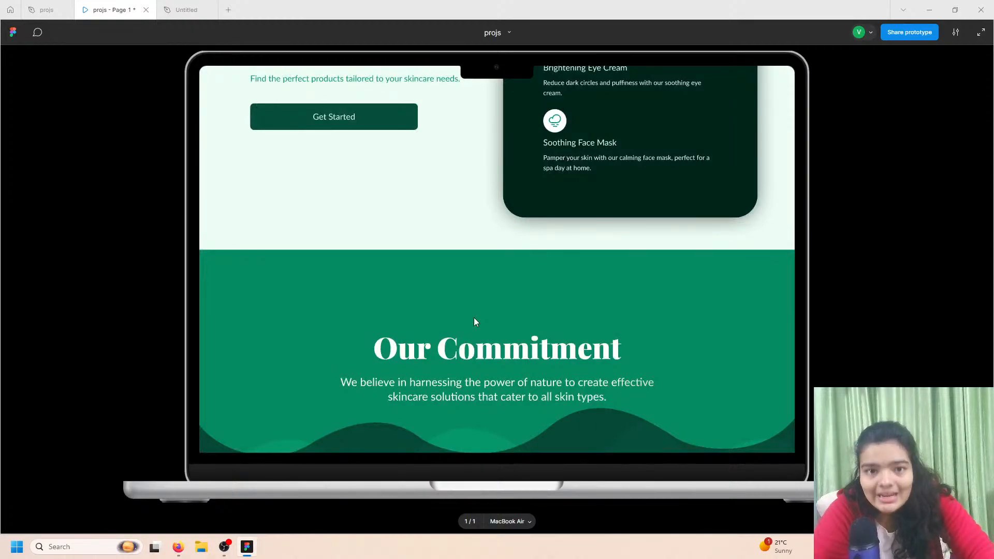
# View the prototype down to Quality Ingredients and check the preview device list in the projs file's prototype settings.
pyautogui.scroll(-4, 474, 318)
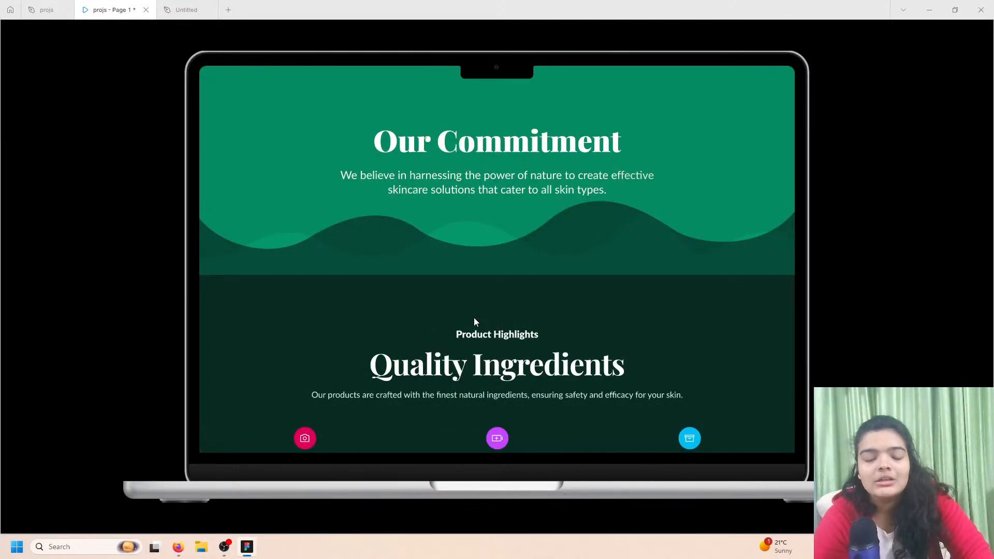
pyautogui.click(32, 6)
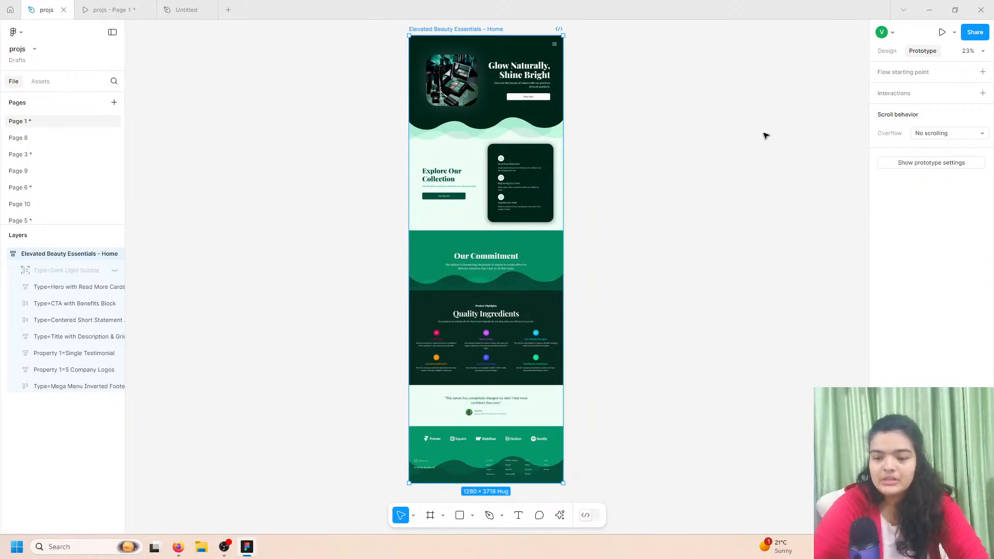
pyautogui.click(884, 165)
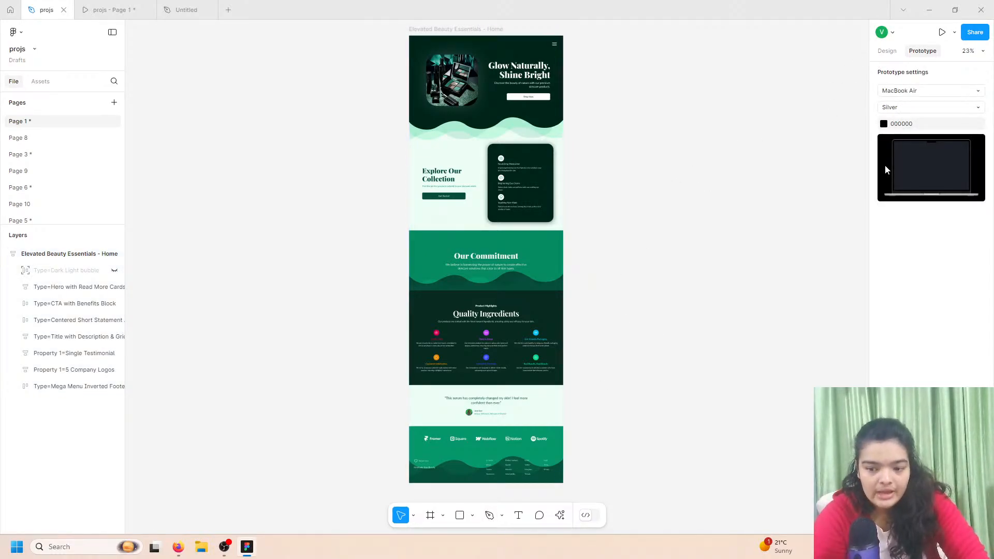
pyautogui.click(905, 95)
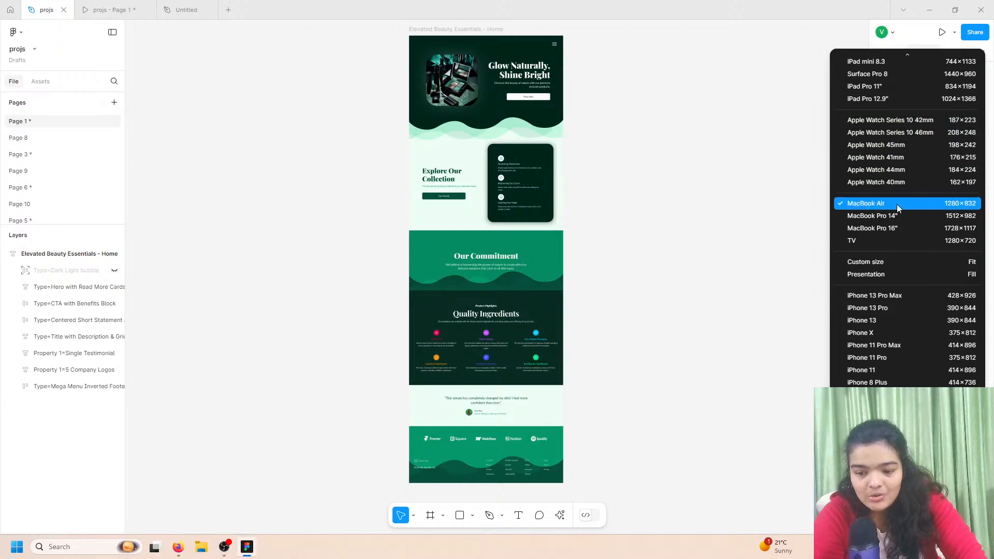
pyautogui.click(111, 9)
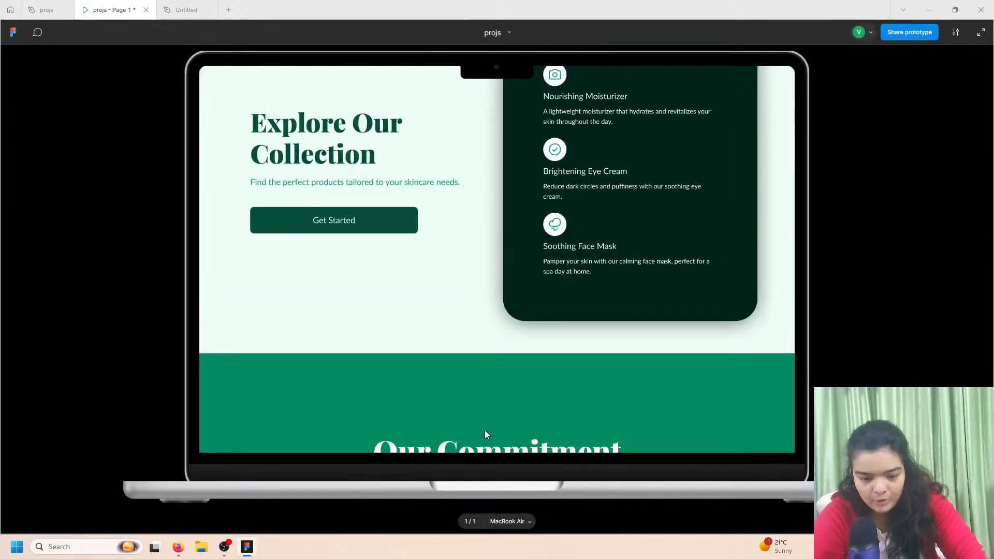
# Set the projs prototype's preview device to Android Expanded and view the hero section in the running prototype.
pyautogui.click(71, 6)
pyautogui.click(936, 92)
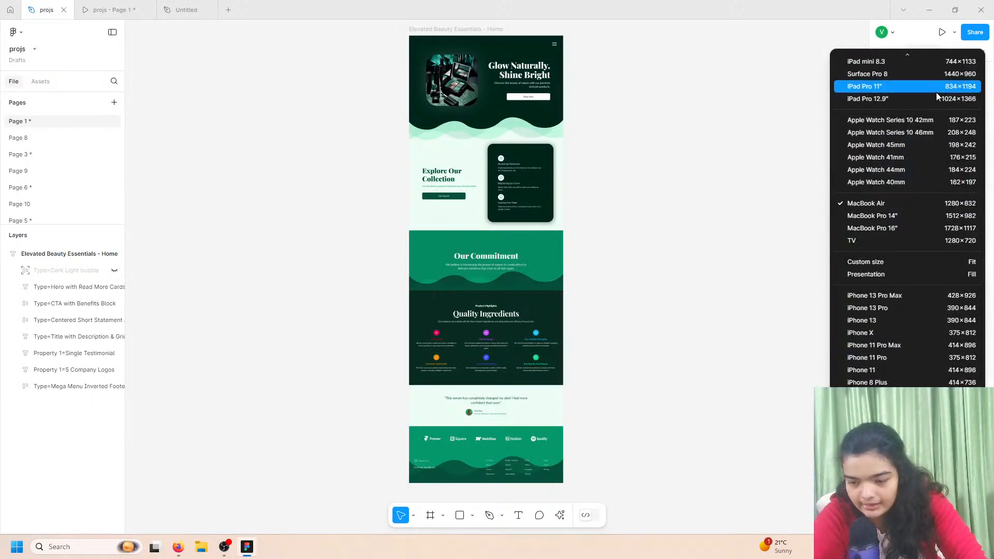
pyautogui.scroll(3, 916, 117)
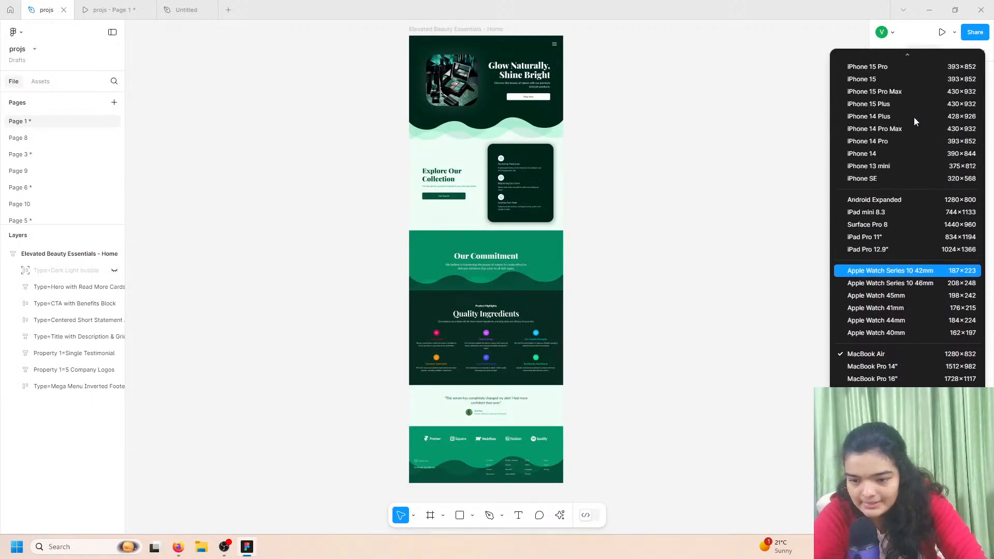
pyautogui.click(905, 205)
pyautogui.click(92, 7)
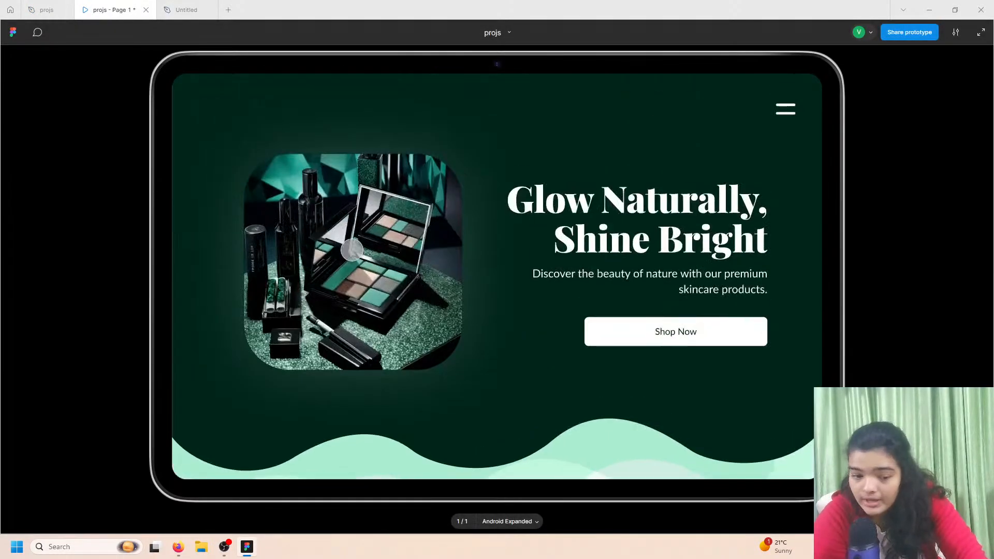
pyautogui.scroll(-2, 474, 382)
pyautogui.scroll(2, 475, 380)
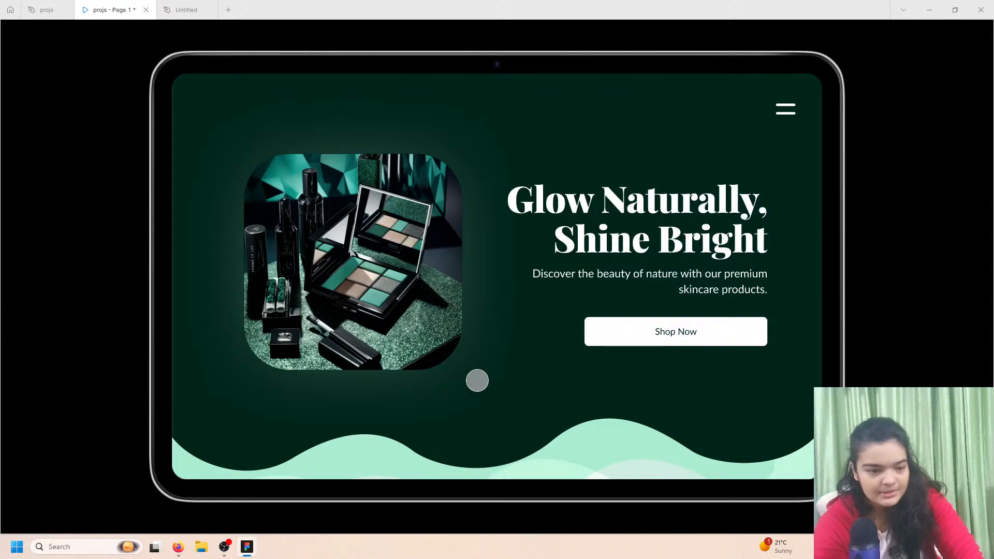
# Add a frame to the Untitled design file, size it 1280 × 832 and move it to the middle of the visible canvas.
pyautogui.click(194, 9)
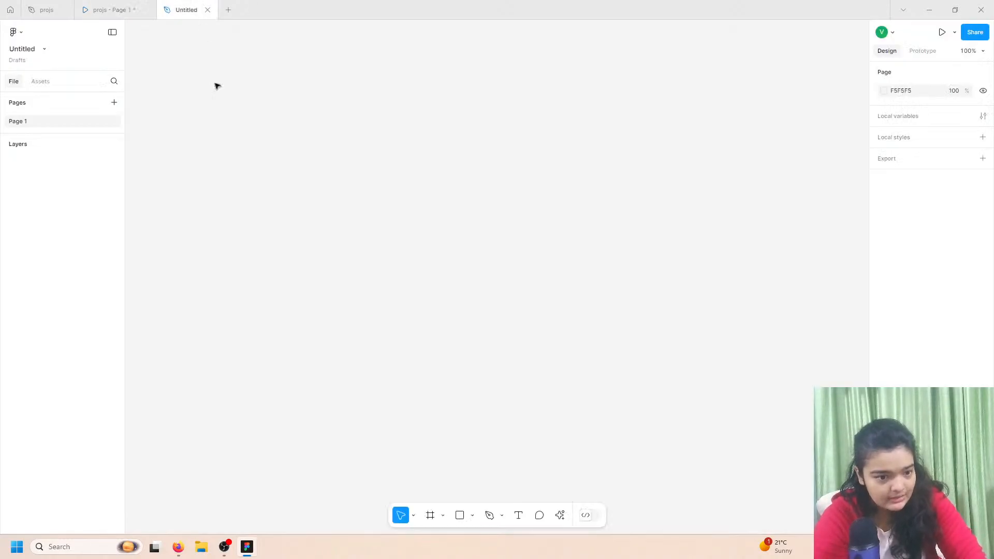
pyautogui.click(426, 514)
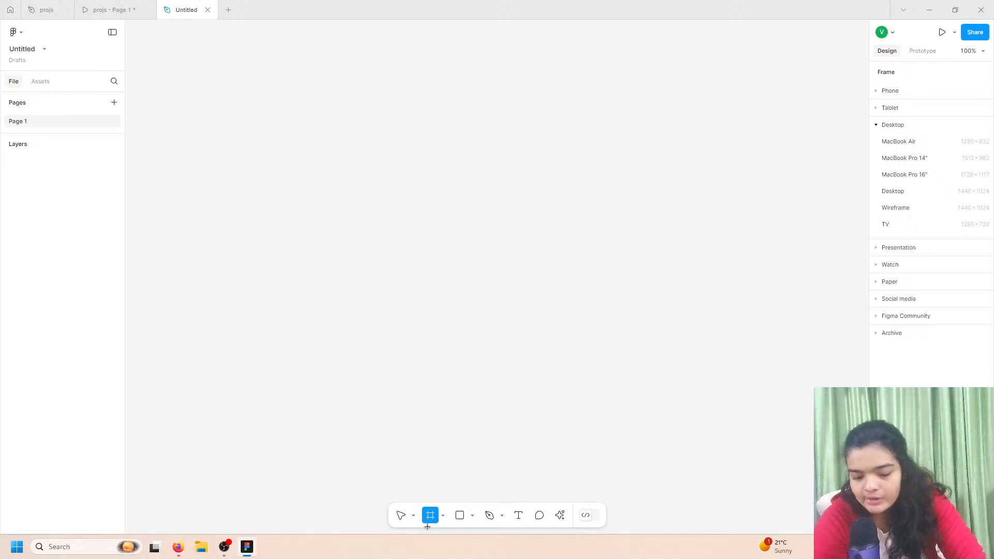
pyautogui.click(495, 249)
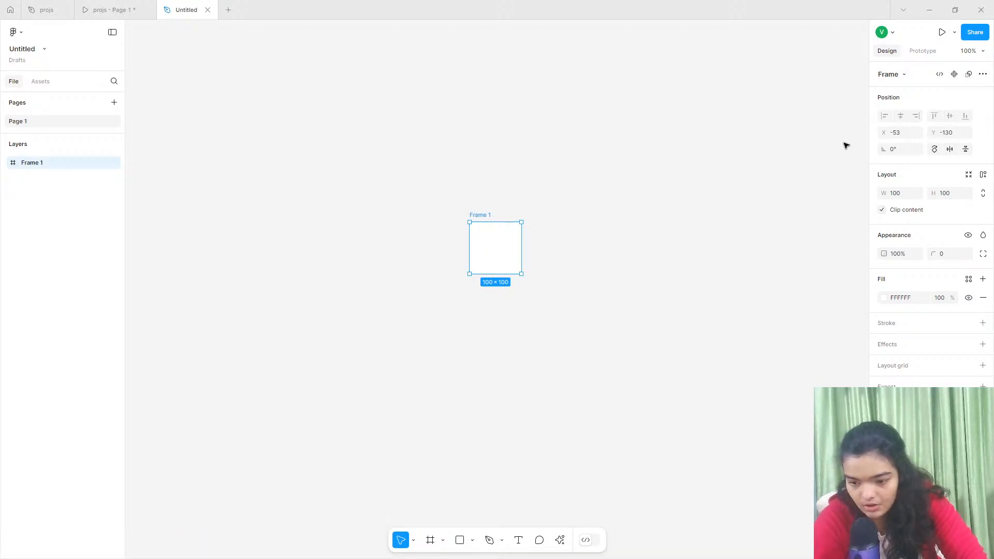
pyautogui.click(897, 195)
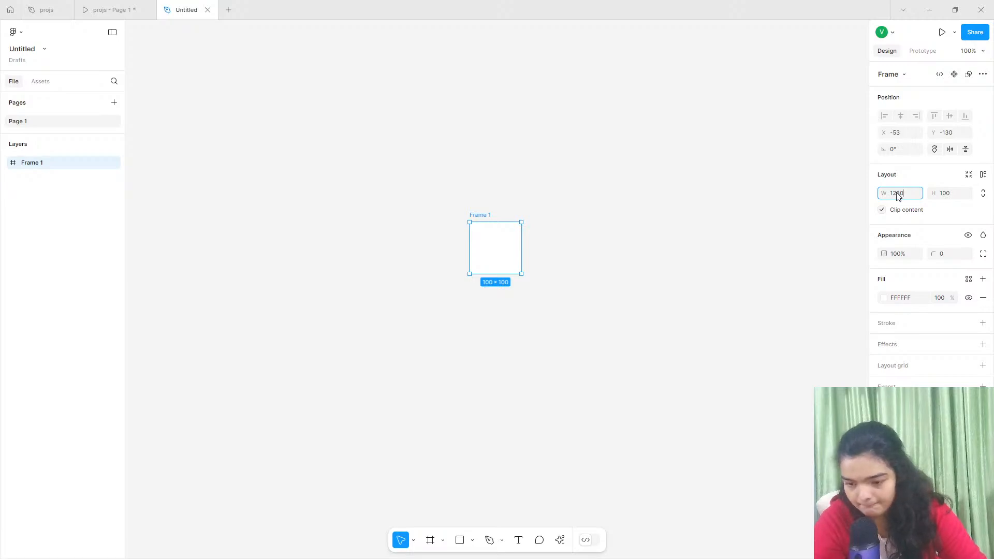
pyautogui.click(947, 196)
pyautogui.write('832')
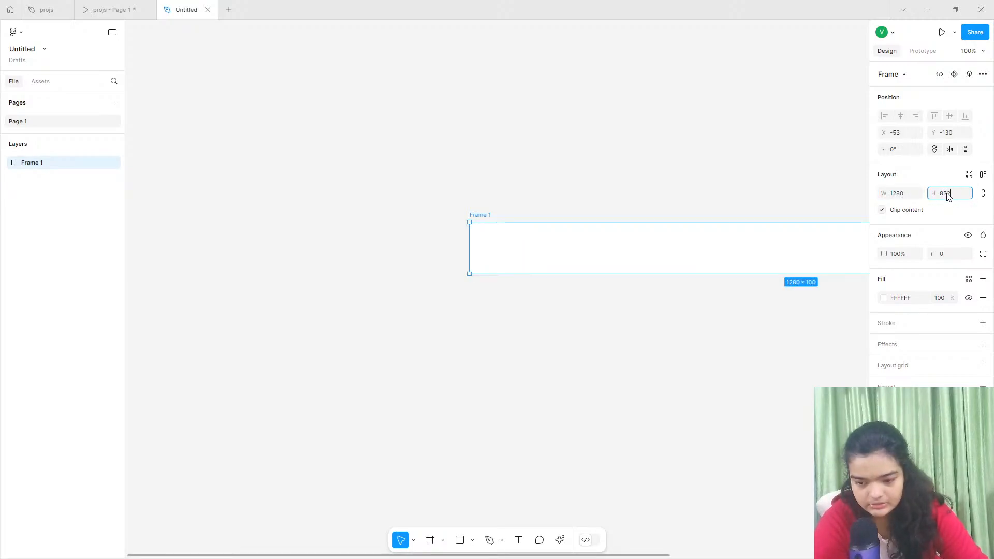
pyautogui.press('Return')
pyautogui.moveTo(605, 330); pyautogui.dragTo(300, 175)
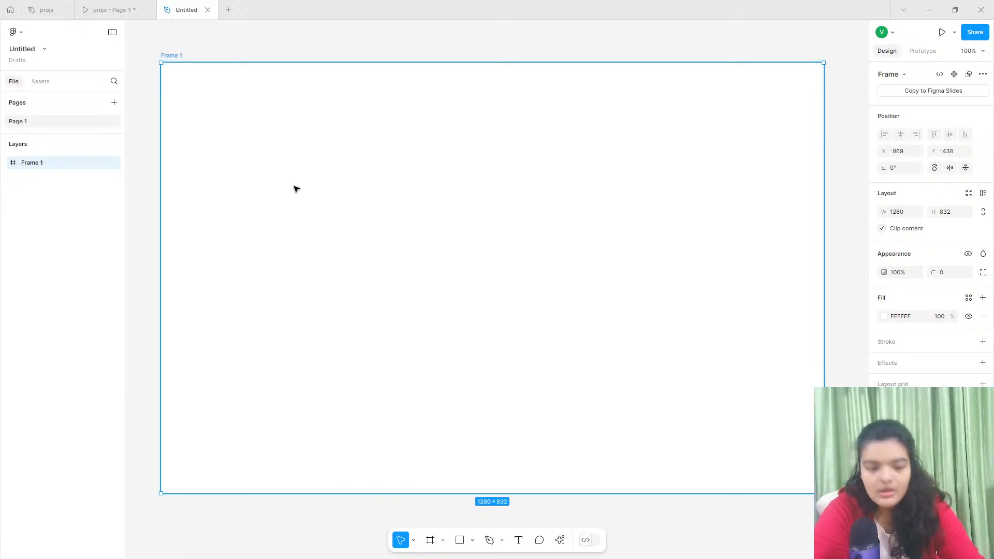
# Check the prototype's hero background and fill Frame 1 with the very dark green 000F03.
pyautogui.click(120, 4)
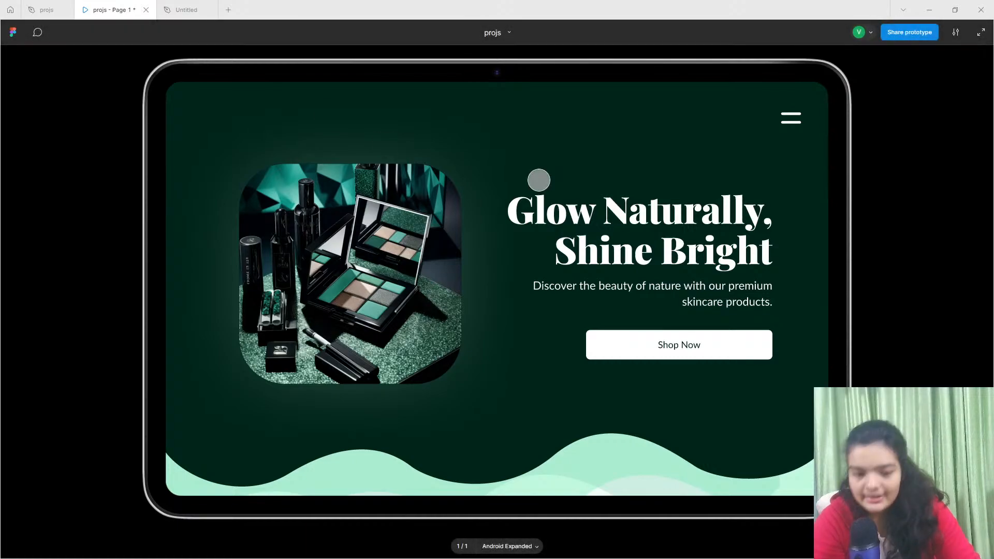
pyautogui.click(186, 9)
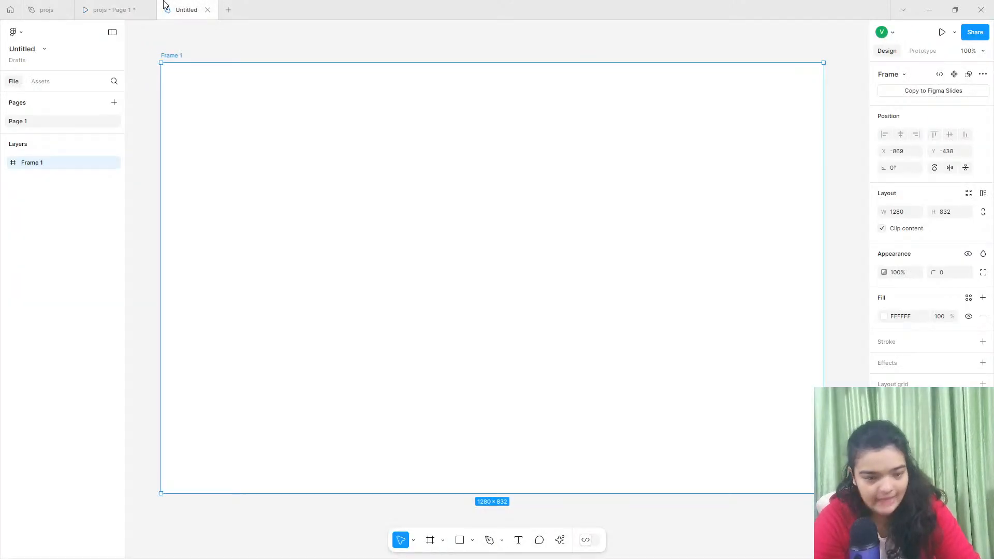
pyautogui.click(883, 316)
pyautogui.click(799, 435)
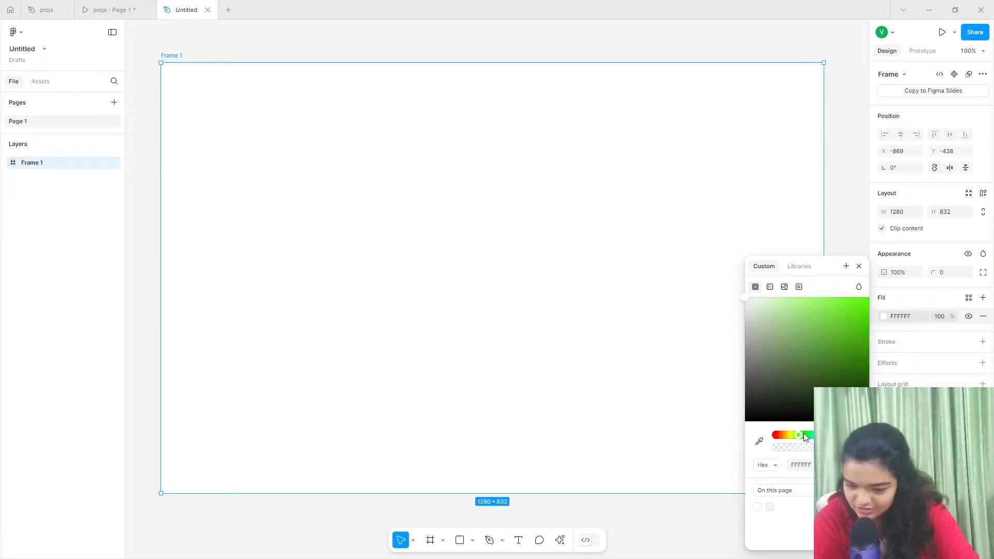
pyautogui.moveTo(804, 434); pyautogui.dragTo(805, 434)
pyautogui.moveTo(842, 385); pyautogui.dragTo(869, 413)
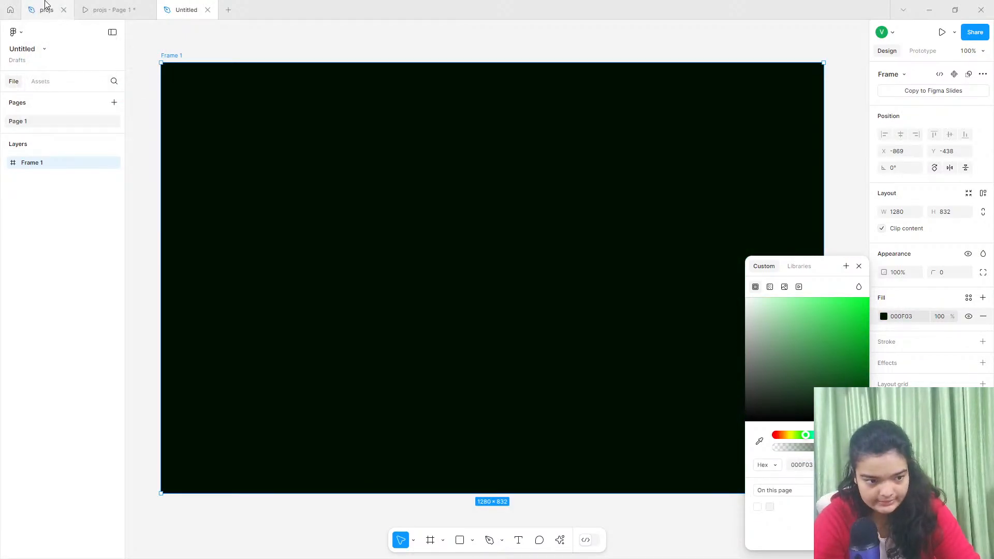
# Select the Elevated Beauty Essentials - Home frame in the projs file and show its design properties.
pyautogui.click(46, 4)
pyautogui.click(439, 27)
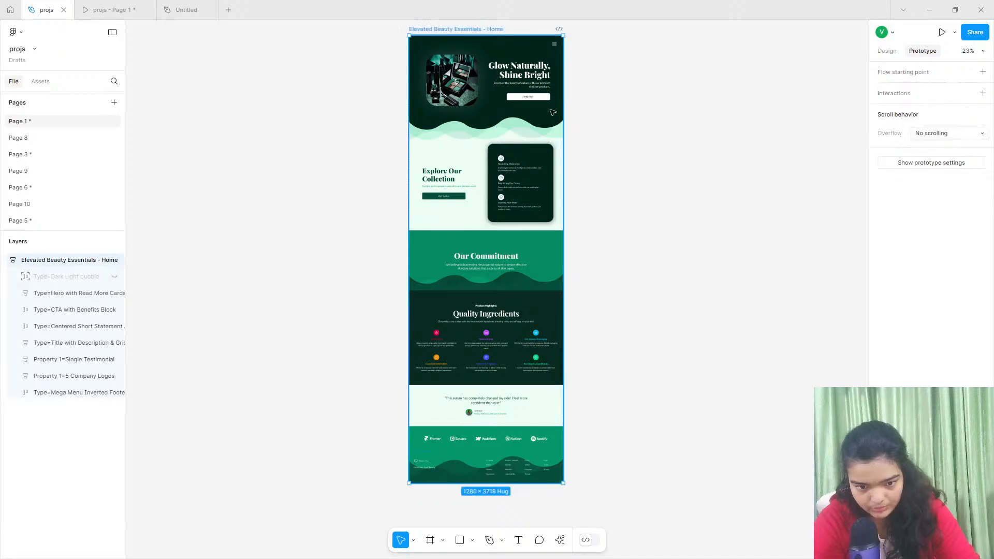
pyautogui.click(463, 67)
pyautogui.click(478, 24)
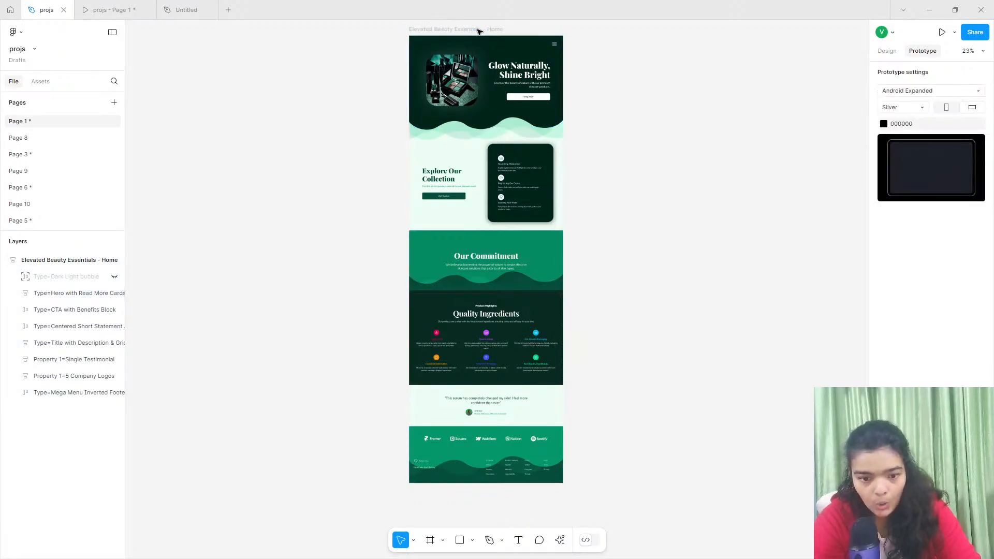
pyautogui.click(484, 29)
pyautogui.click(886, 50)
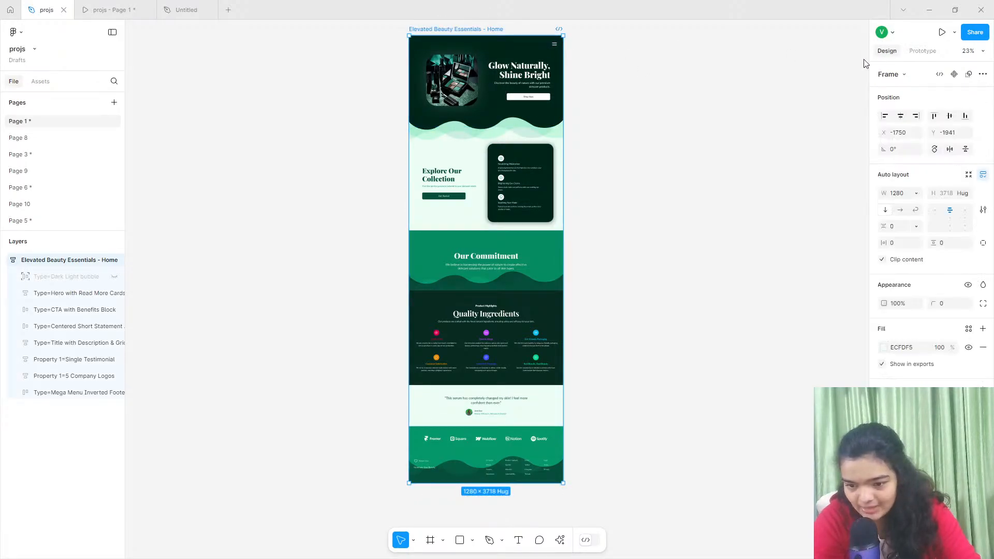
# Select the hero section's Vector 1 background shape and copy its fill hex code 00251B.
pyautogui.click(465, 116)
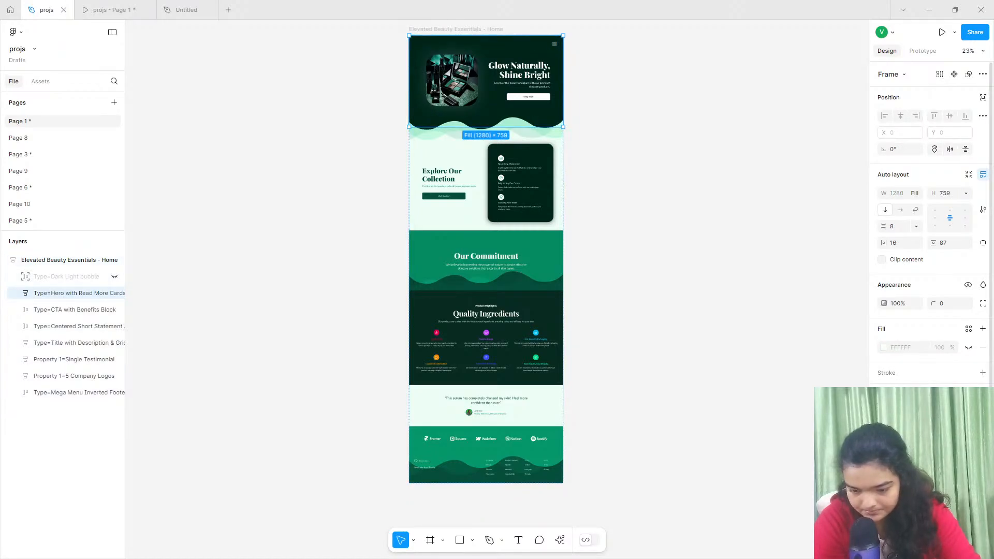
pyautogui.doubleClick(428, 106)
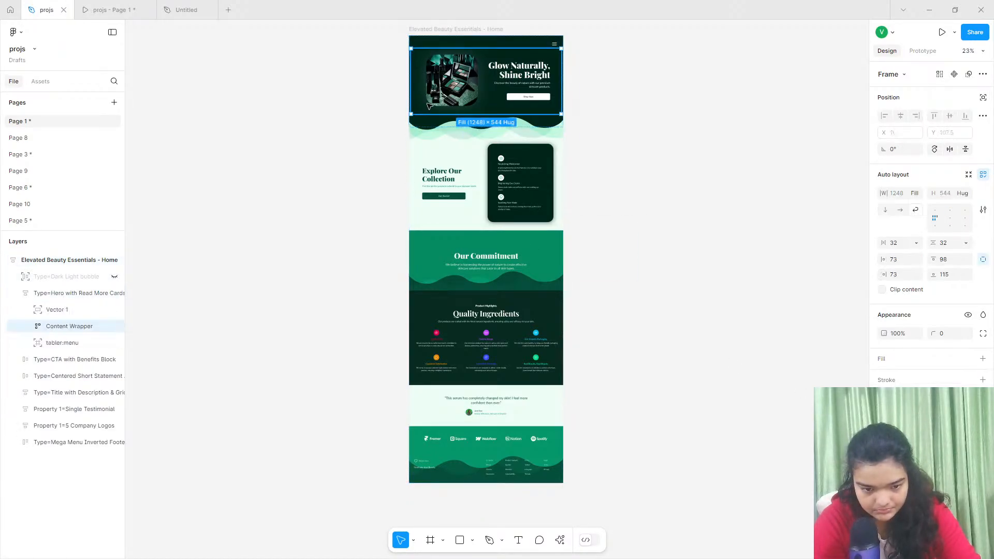
pyautogui.click(422, 40)
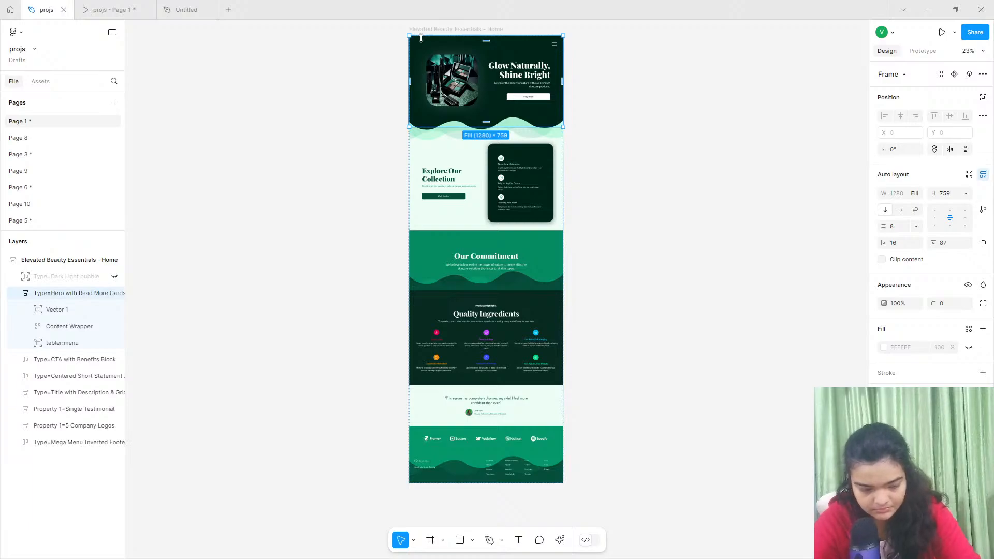
pyautogui.click(80, 309)
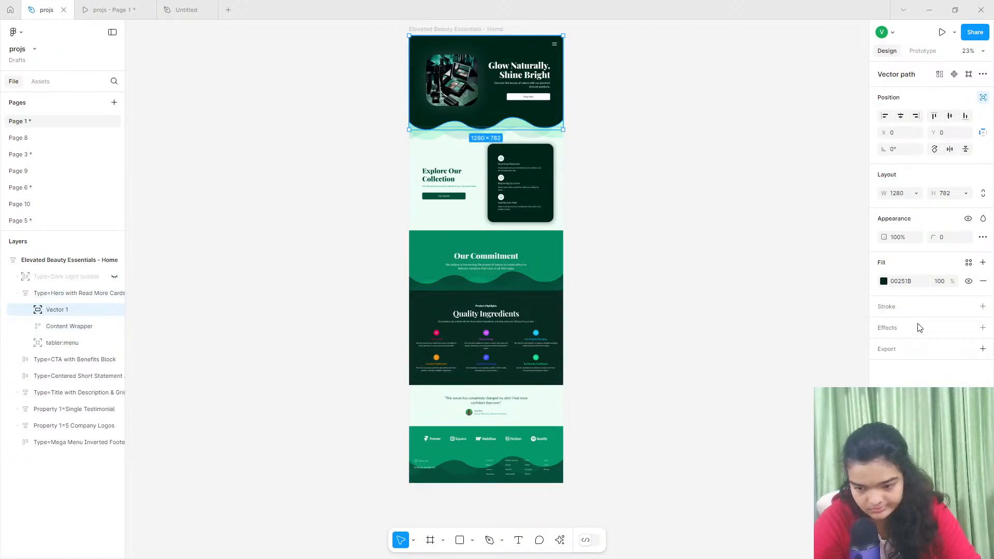
pyautogui.click(908, 281)
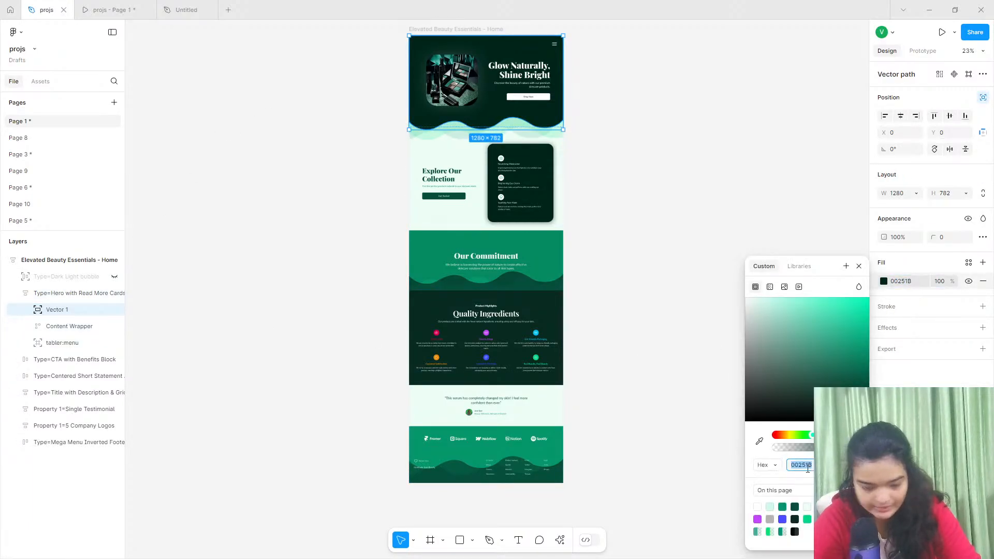
pyautogui.rightClick(807, 470)
pyautogui.click(825, 418)
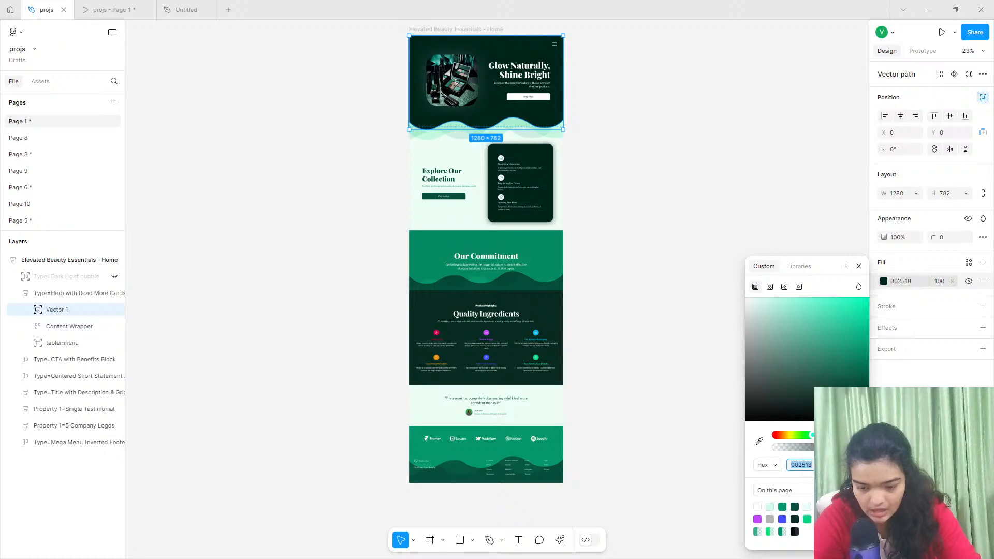
# Set the fill of Frame 1 in the Untitled file to hex 00251B and deselect the frame.
pyautogui.click(130, 10)
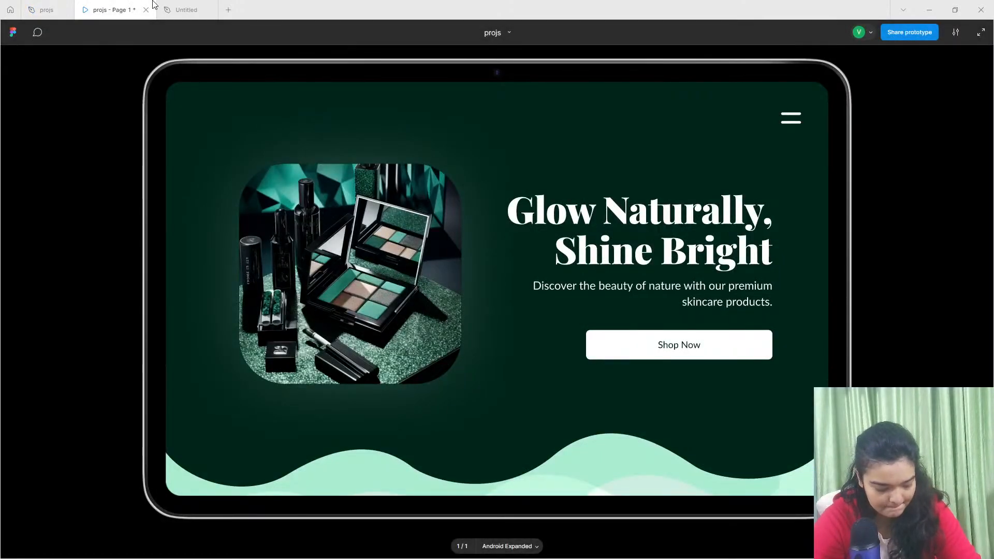
pyautogui.click(184, 10)
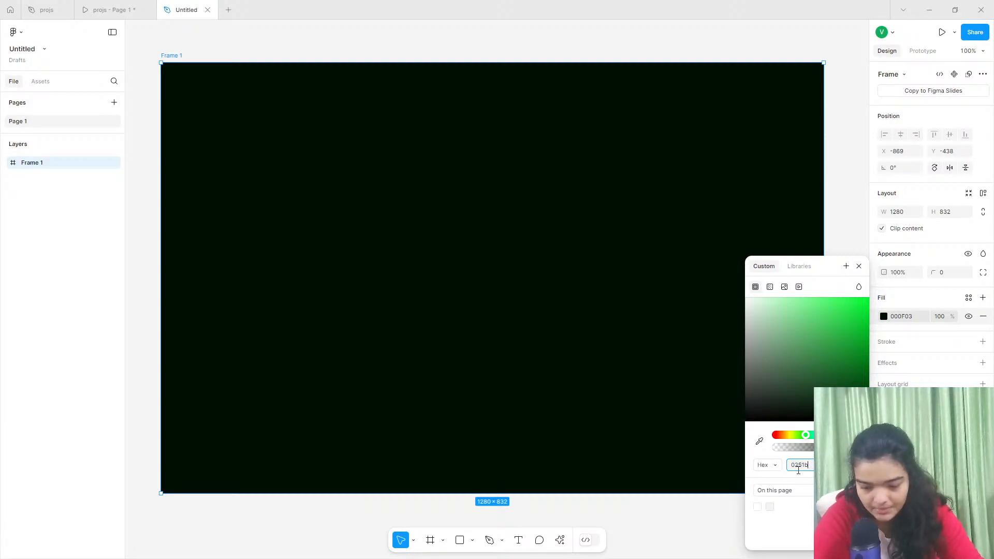
pyautogui.press('Return')
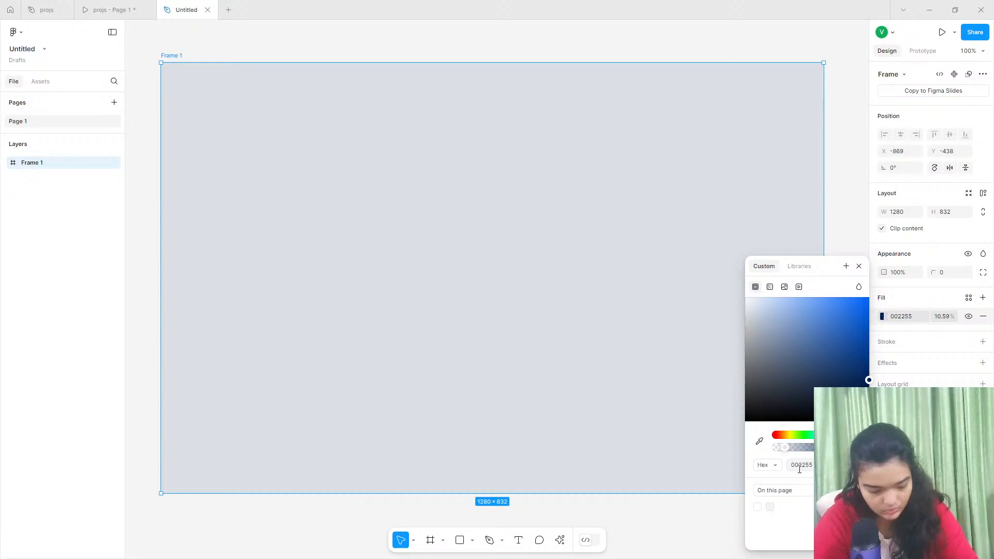
pyautogui.write('000F03')
pyautogui.press('Return')
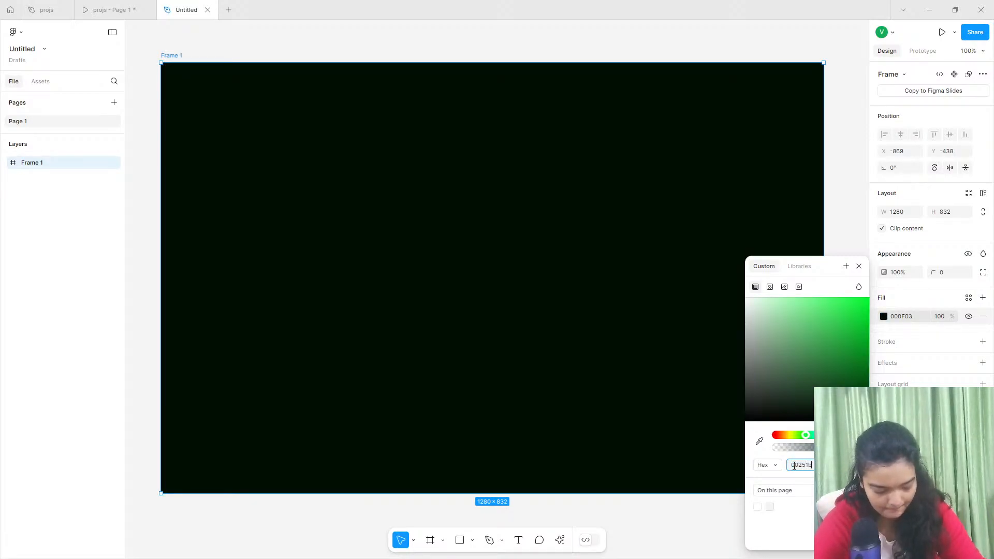
pyautogui.press('Return')
pyautogui.click(662, 530)
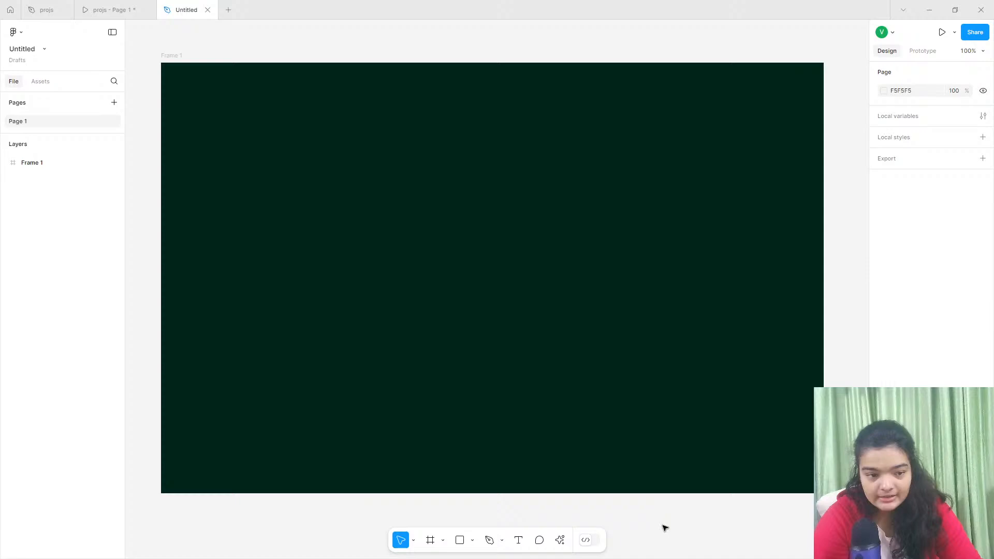
# Examine the wavy lower edge of the hero section in the running prototype.
pyautogui.click(150, 7)
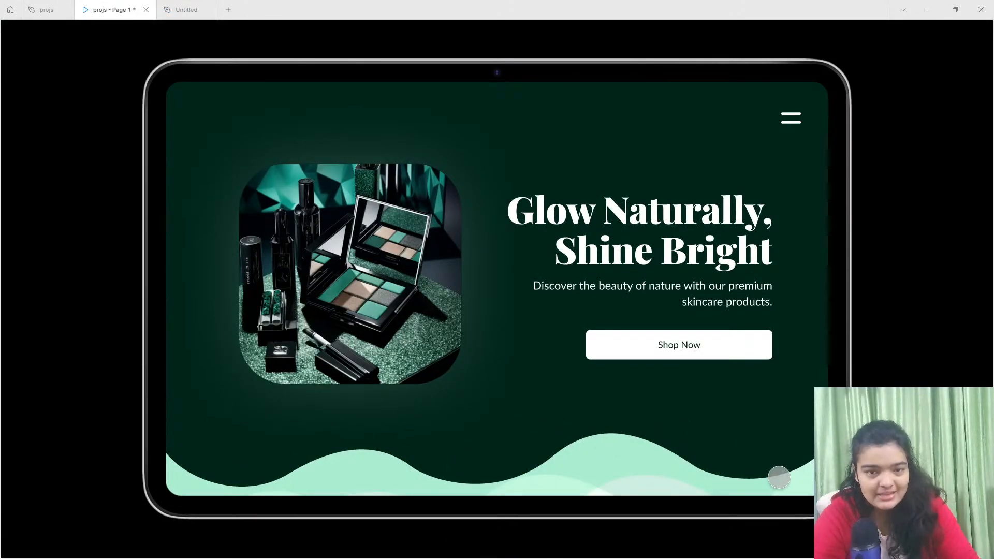
pyautogui.scroll(-5, 777, 476)
pyautogui.scroll(5, 723, 450)
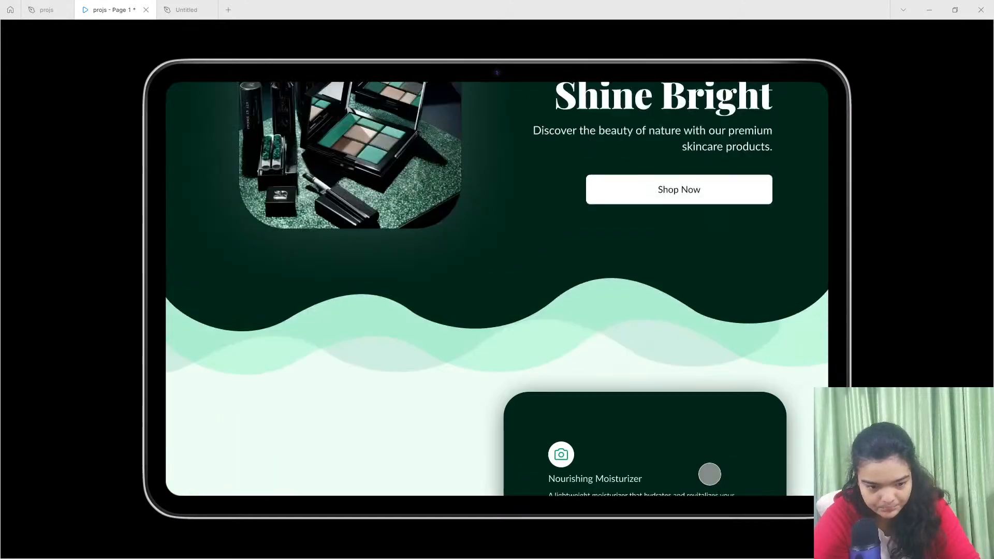
# Return to the Untitled file and extend Frame 1 downward to a height of about 1429 px.
pyautogui.click(174, 9)
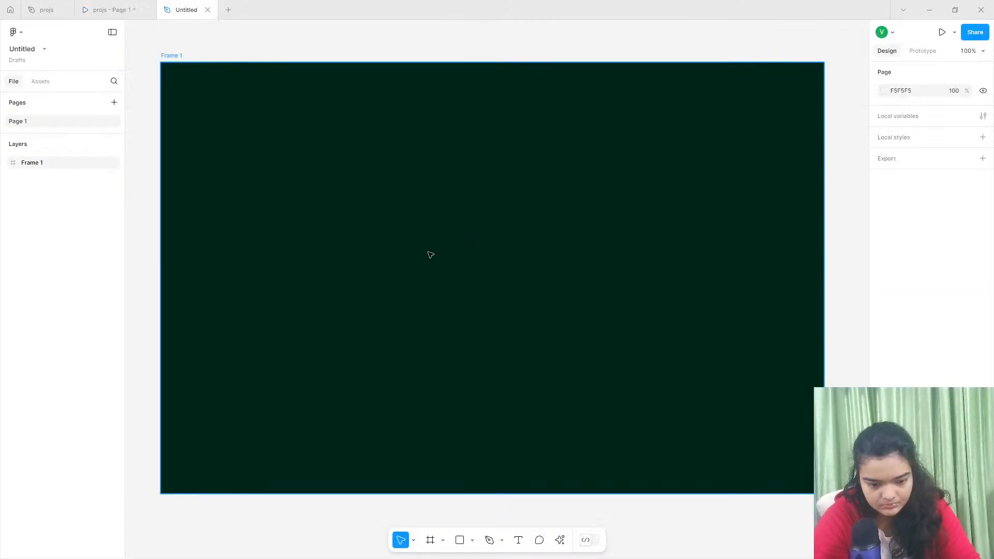
pyautogui.scroll(-1, 430, 253)
pyautogui.click(194, 89)
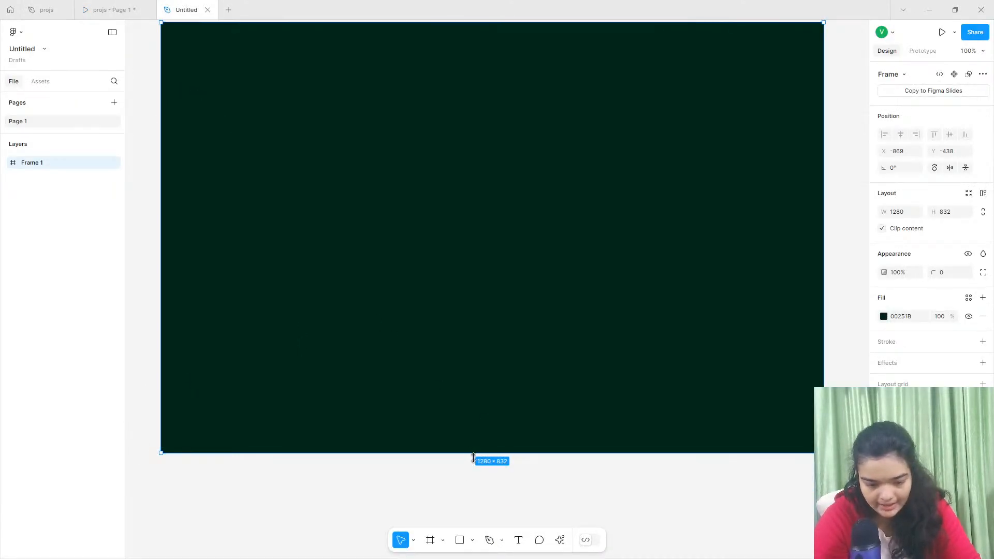
pyautogui.moveTo(474, 454); pyautogui.dragTo(500, 556)
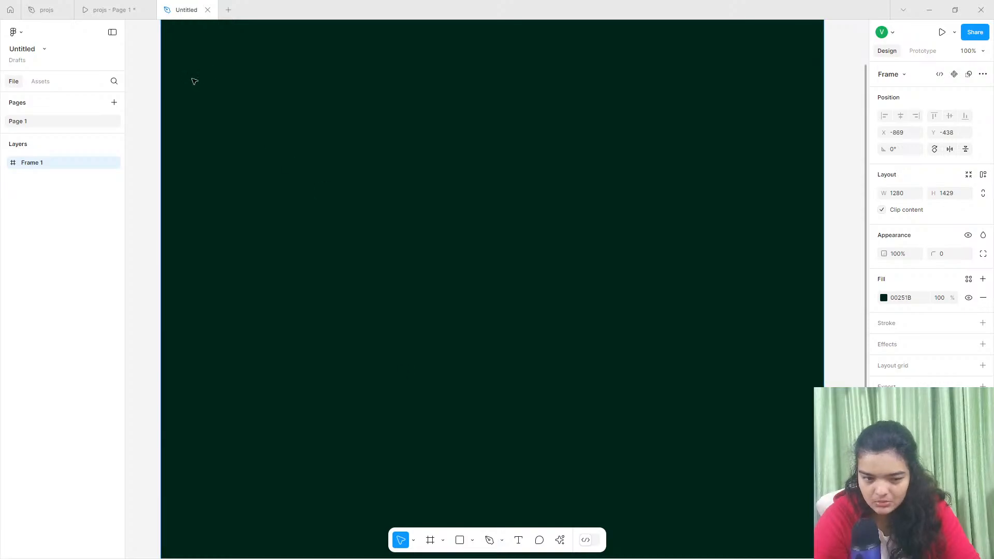
pyautogui.scroll(5, 179, 85)
pyautogui.scroll(-2, 190, 98)
pyautogui.scroll(-1, 190, 98)
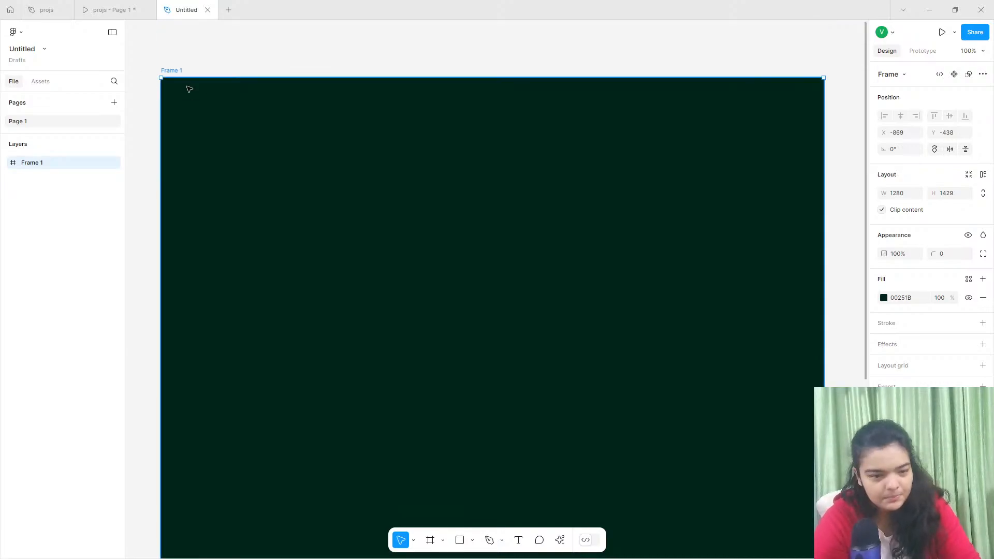
# Compare Frame 1 with the hero section in the running prototype, set its fill to hex FFFFFF and deselect it.
pyautogui.click(89, 9)
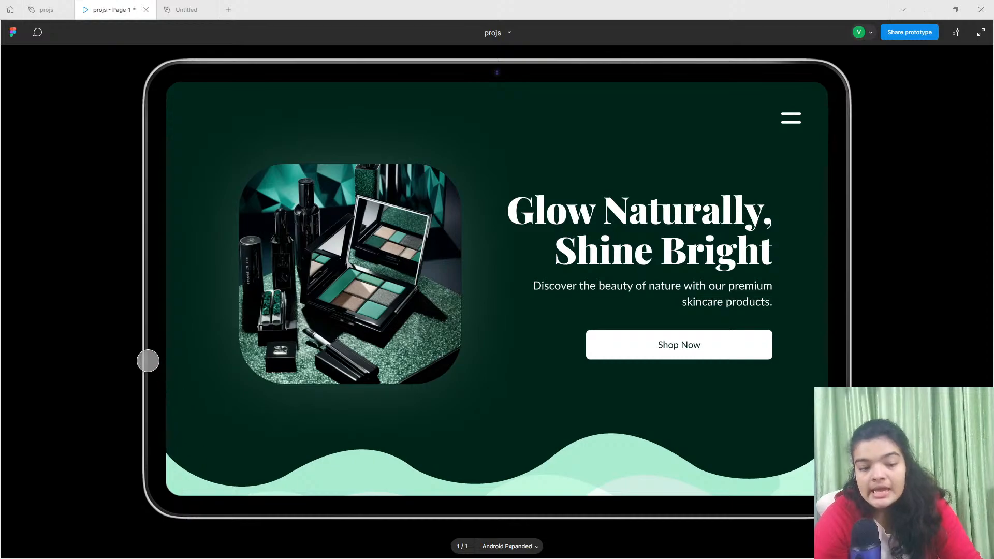
pyautogui.click(185, 9)
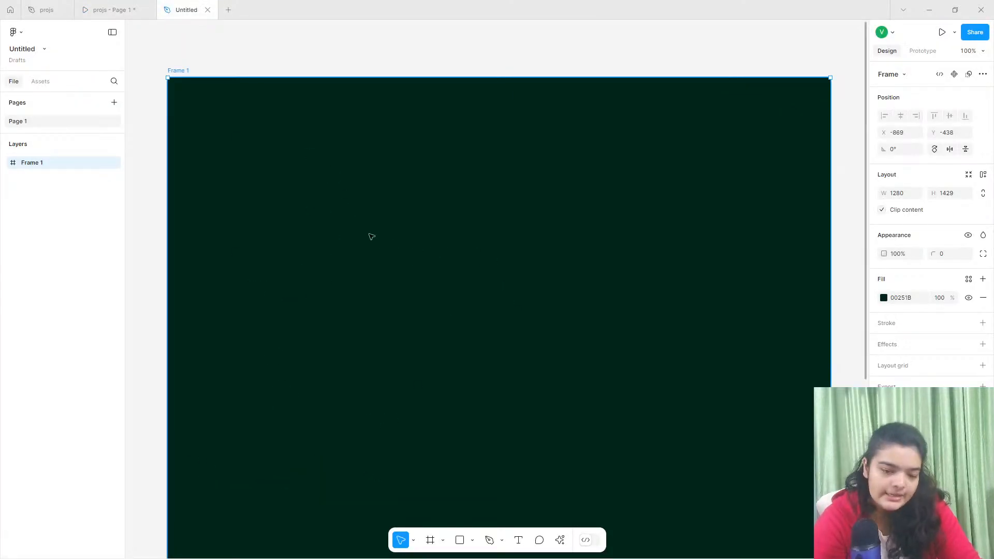
pyautogui.click(912, 300)
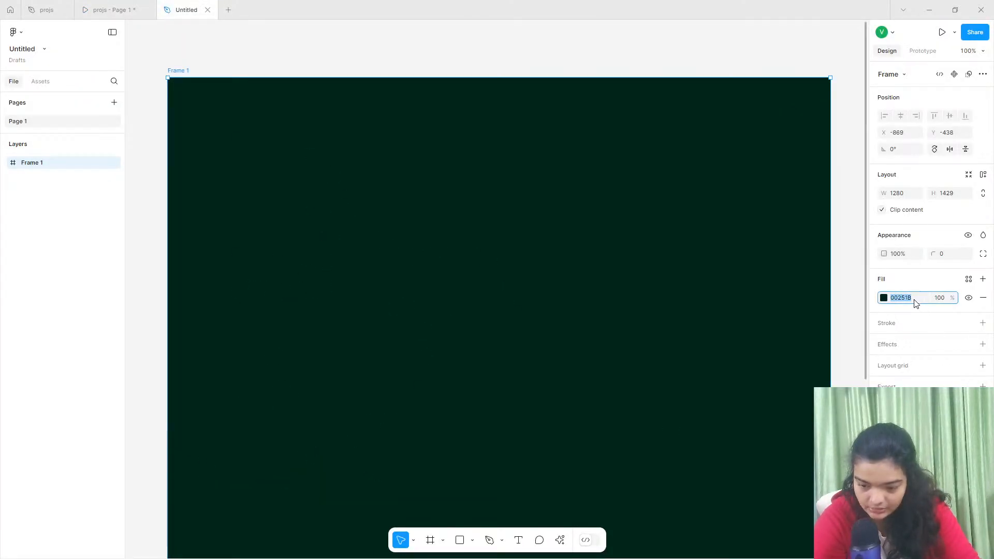
pyautogui.click(46, 8)
pyautogui.click(89, 6)
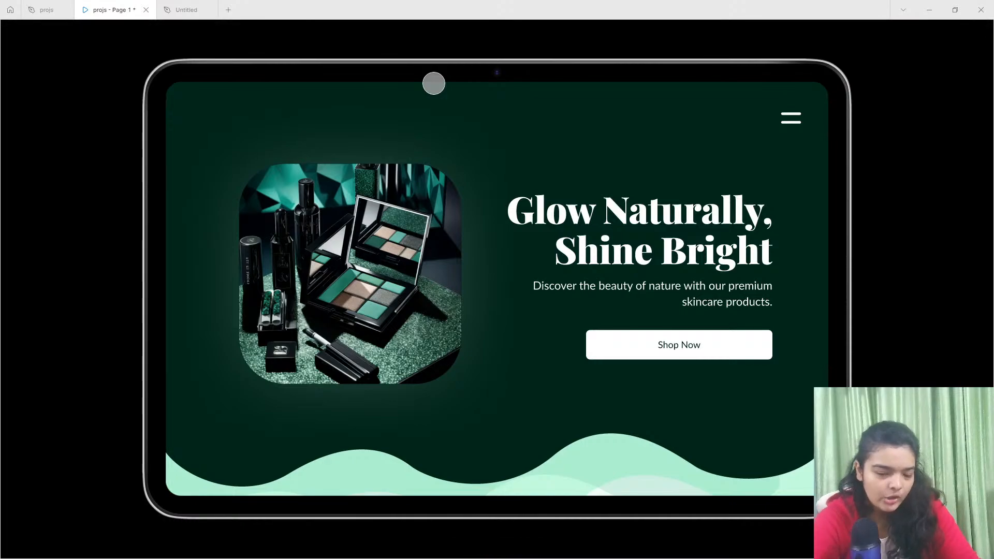
pyautogui.click(200, 4)
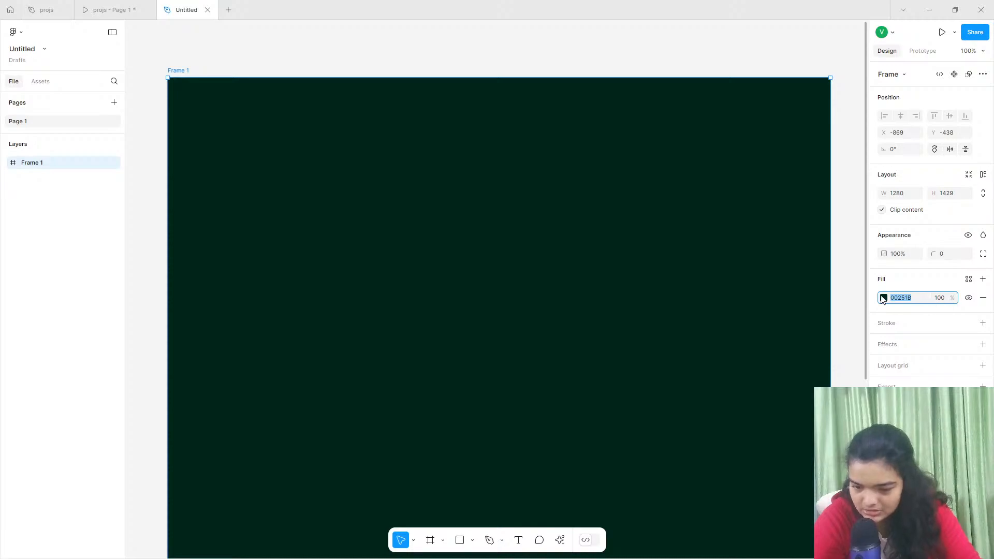
pyautogui.click(883, 298)
pyautogui.click(898, 300)
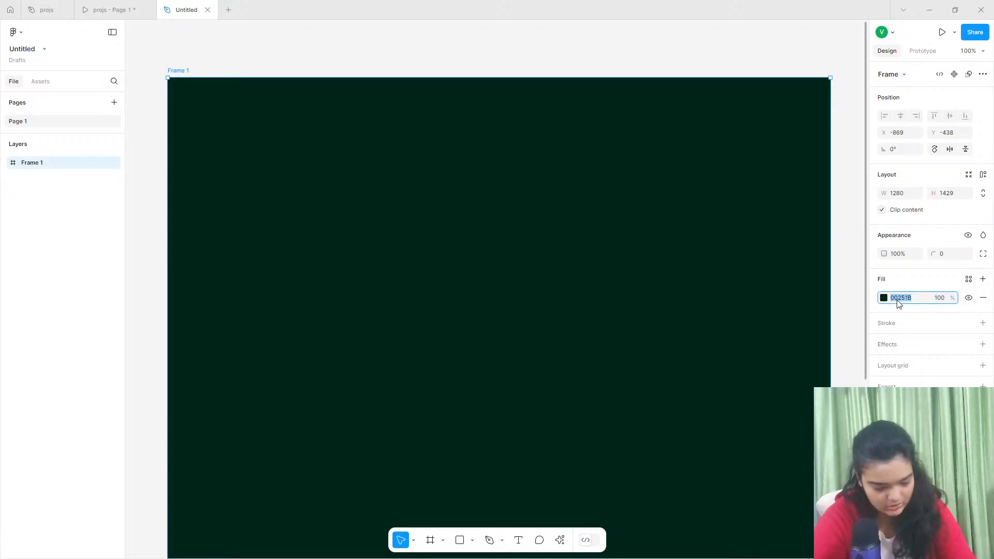
pyautogui.write('FFFFFF')
pyautogui.press('Return')
pyautogui.click(883, 298)
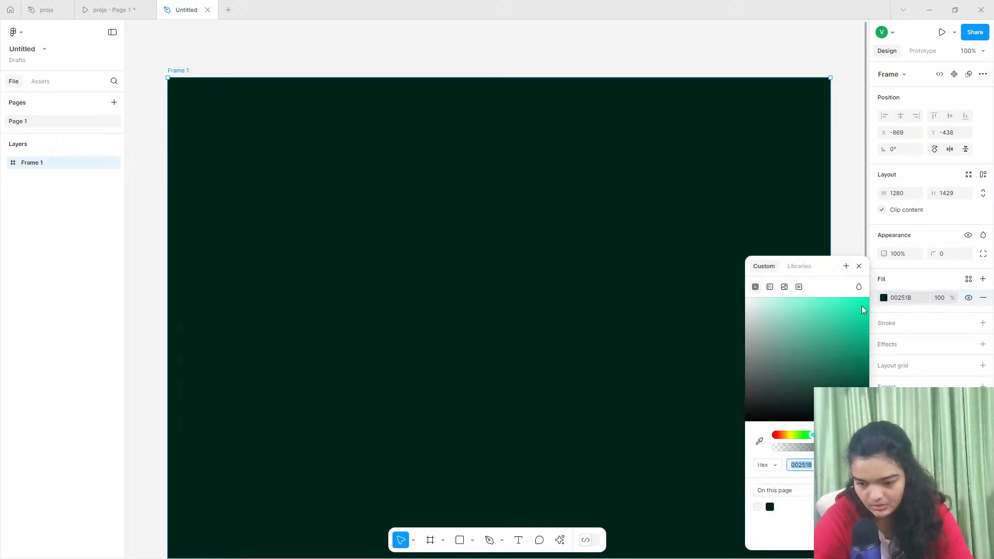
pyautogui.click(358, 226)
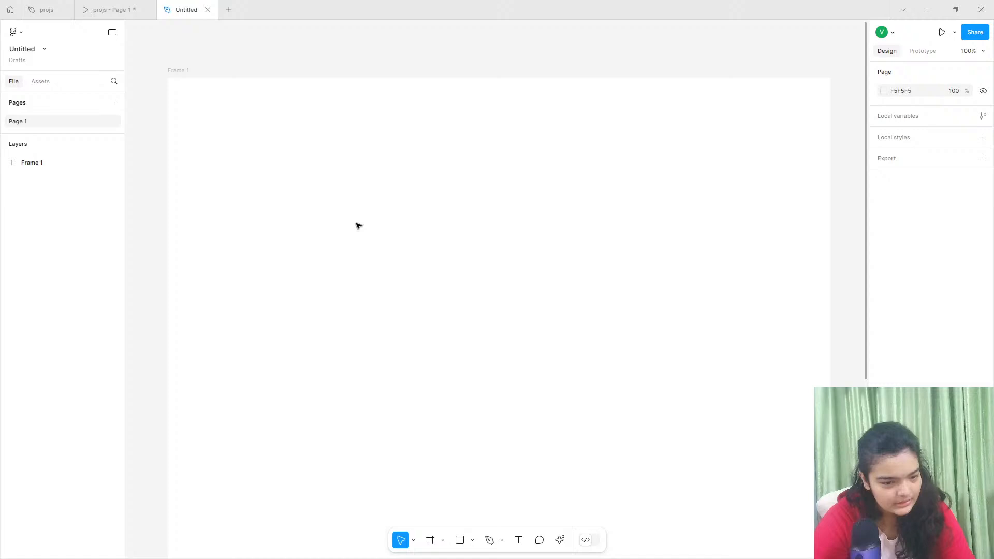
# Start a Pen path along the top edge of Frame 1 and down its right edge to about Y 629.
pyautogui.click(489, 540)
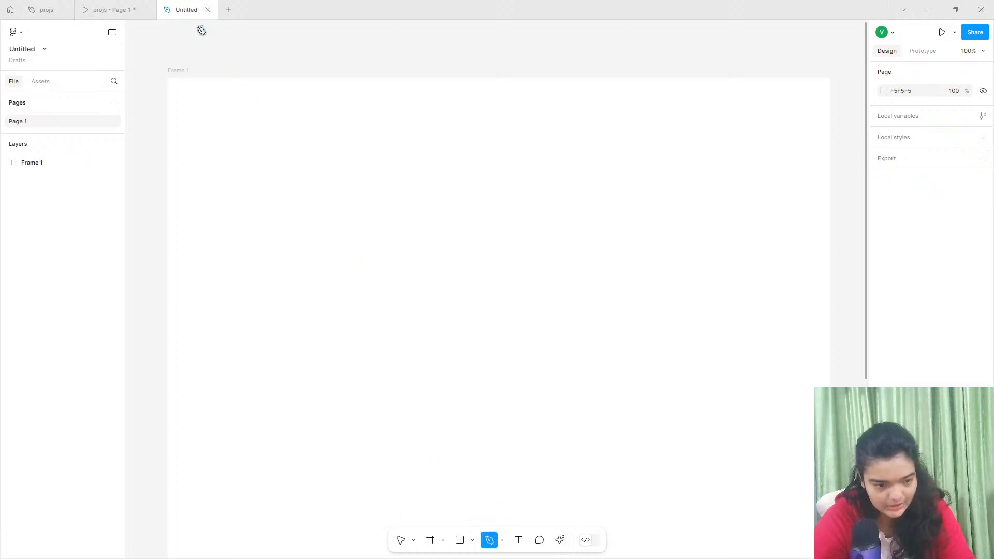
pyautogui.click(168, 79)
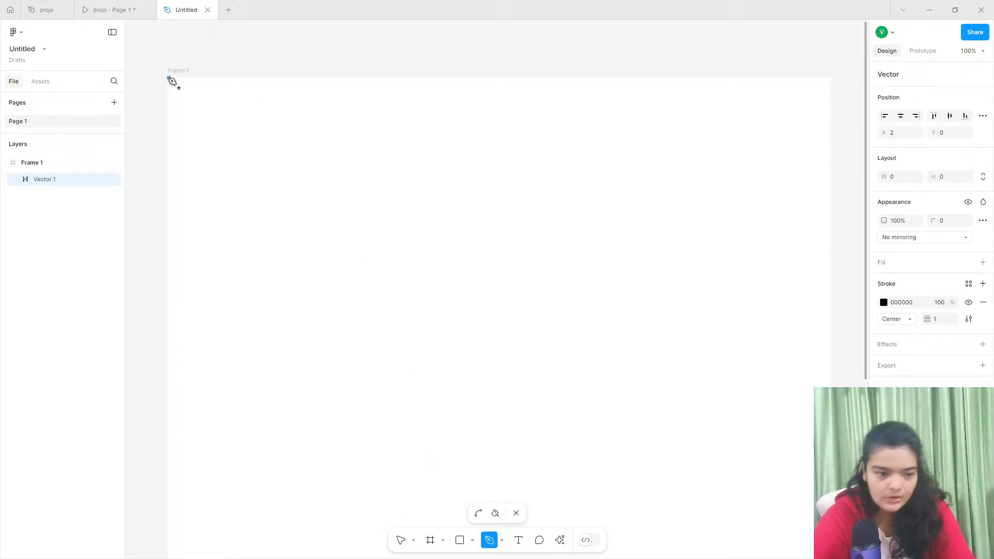
pyautogui.click(832, 78)
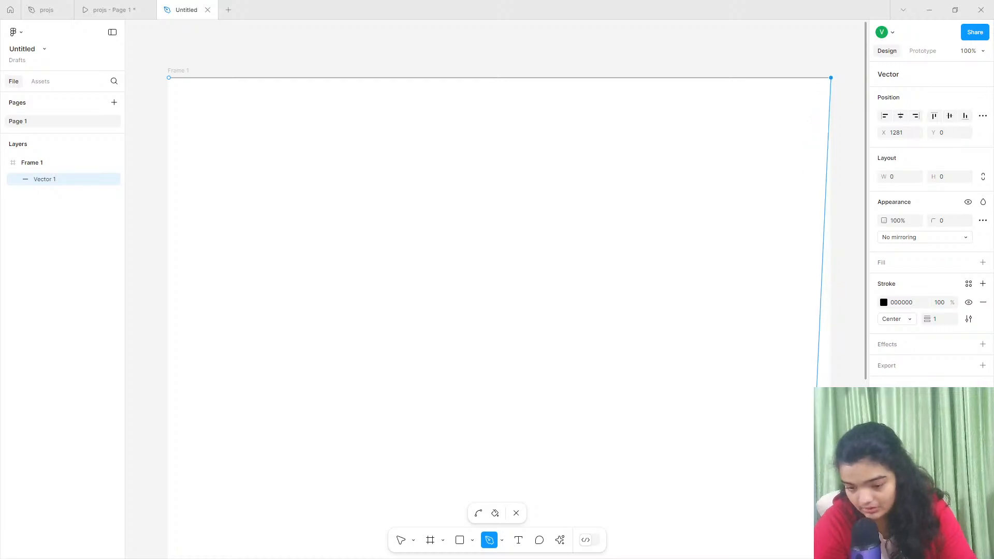
pyautogui.scroll(-1, 828, 466)
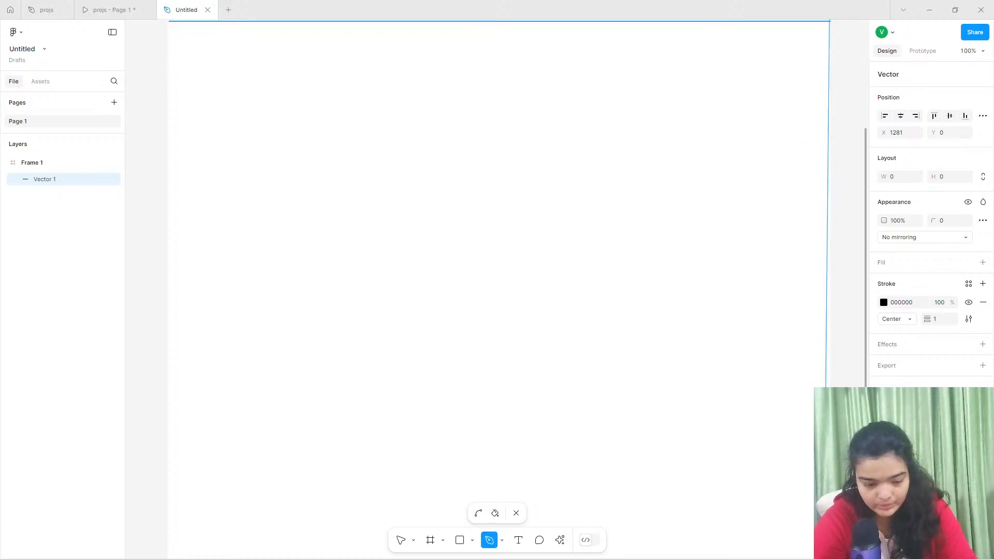
pyautogui.scroll(3, 828, 362)
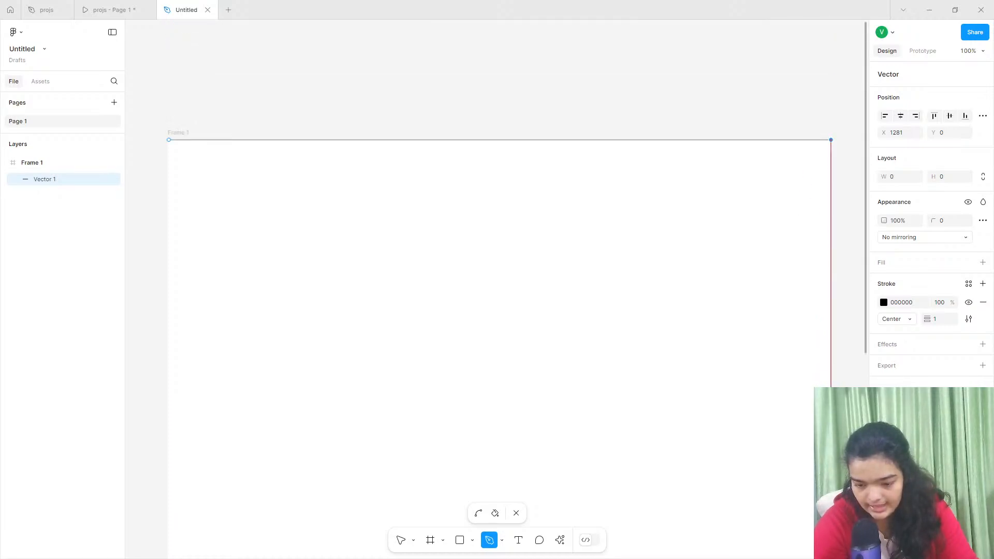
pyautogui.click(831, 465)
# Continue the path leftward from the right edge as a smooth wave of six curved anchors, ending at about X 63, Y 641.
pyautogui.scroll(-5, 830, 465)
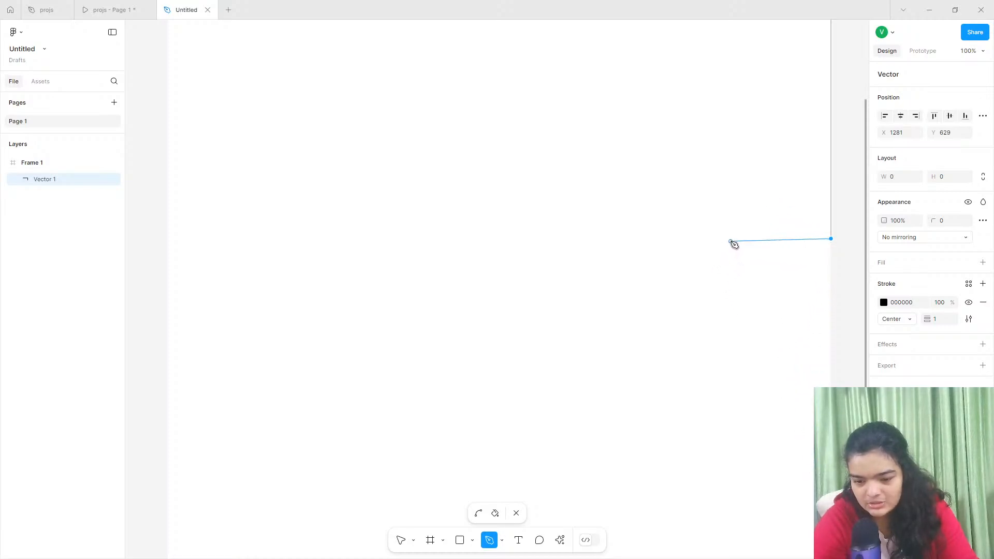
pyautogui.moveTo(731, 239); pyautogui.dragTo(669, 167)
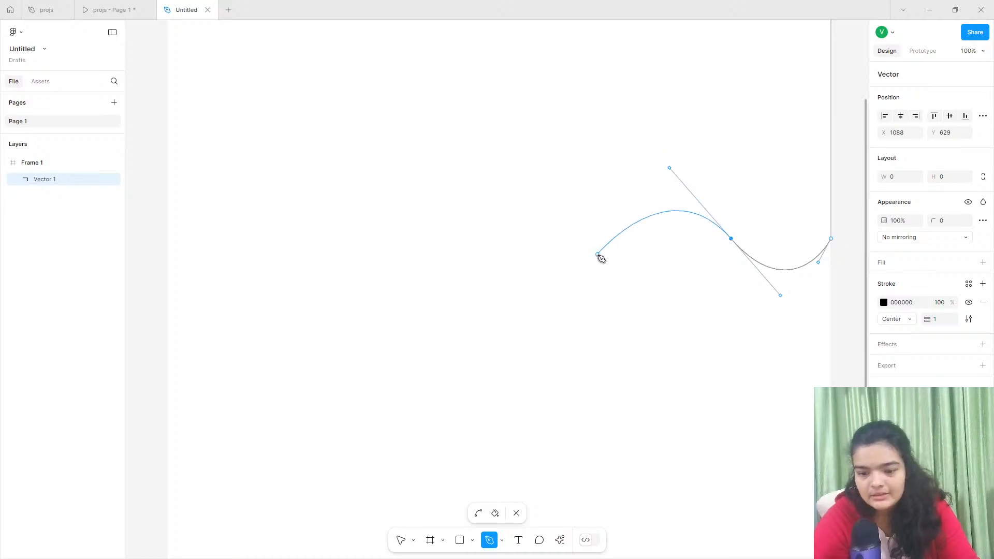
pyautogui.moveTo(620, 238); pyautogui.dragTo(617, 254)
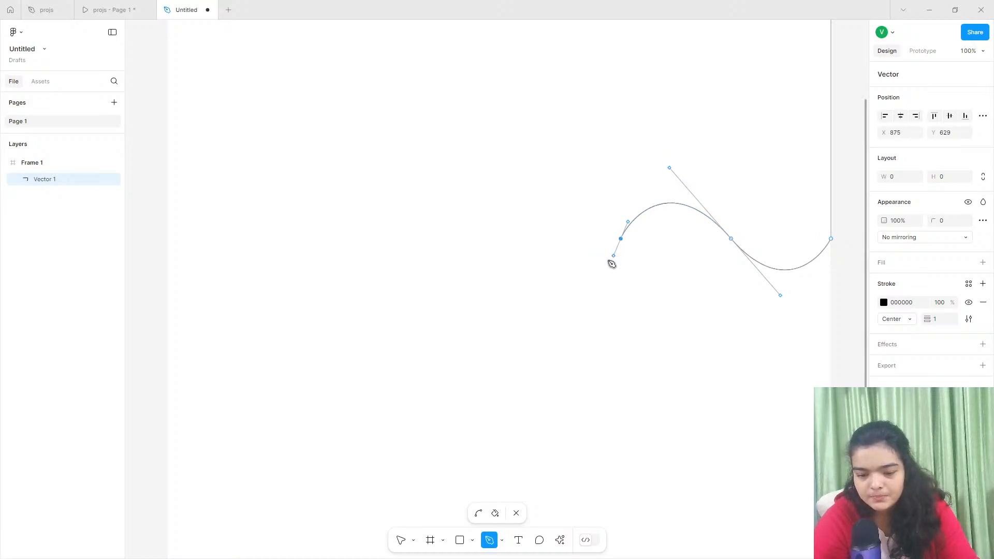
pyautogui.moveTo(506, 263); pyautogui.dragTo(453, 216)
pyautogui.moveTo(389, 245); pyautogui.dragTo(353, 268)
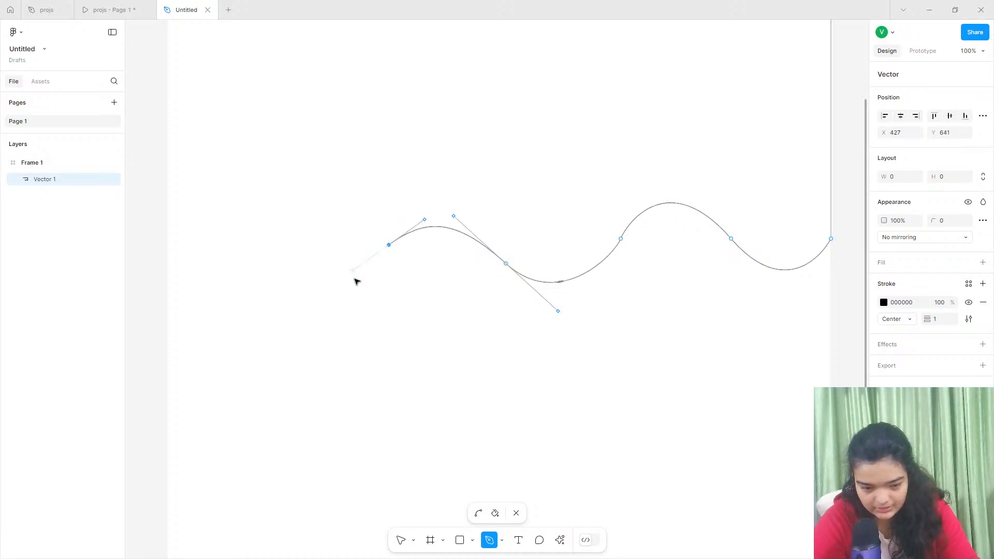
pyautogui.moveTo(282, 263); pyautogui.dragTo(256, 233)
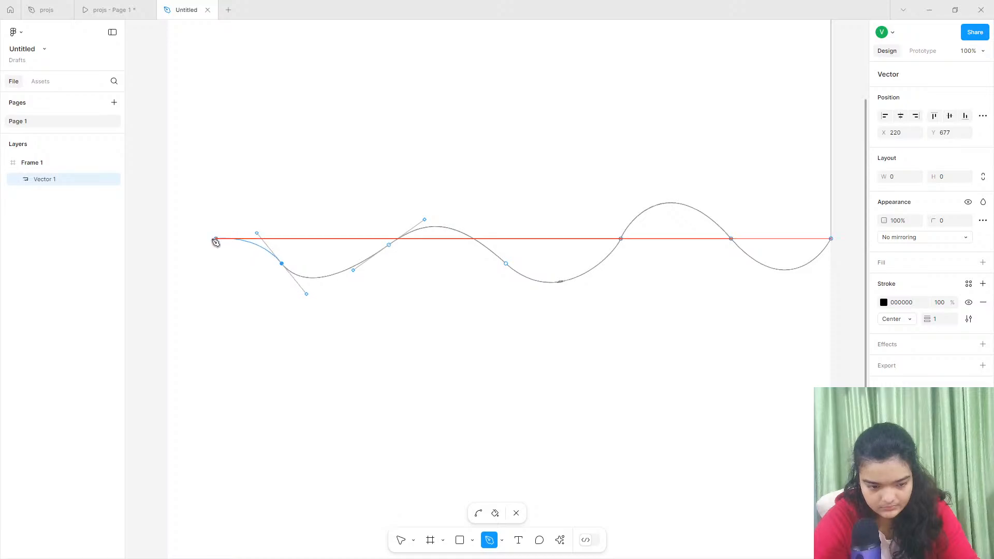
pyautogui.moveTo(201, 245); pyautogui.dragTo(176, 255)
# Run the wave to the frame's left edge at about Y 701 and close the path at the frame's top-left corner.
pyautogui.scroll(2, 172, 245)
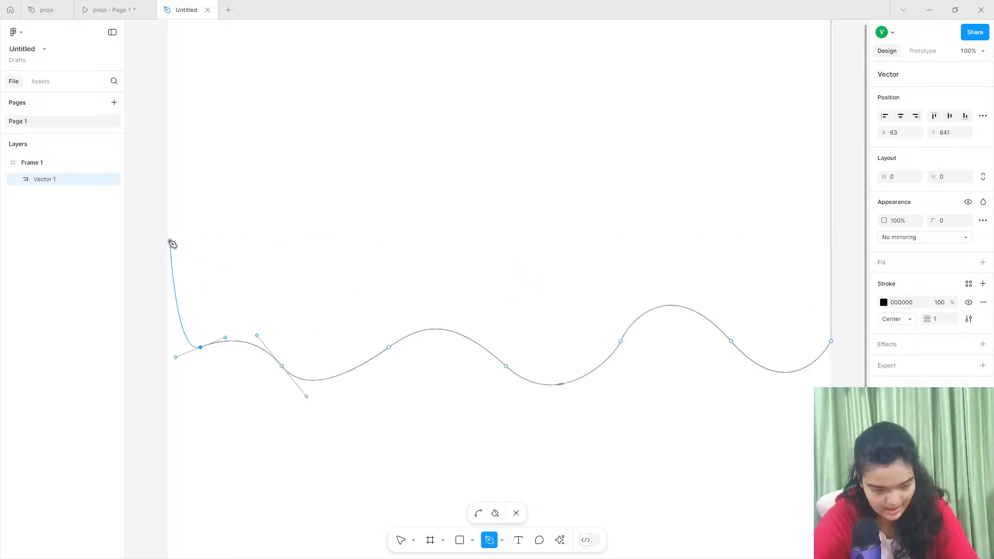
pyautogui.click(168, 379)
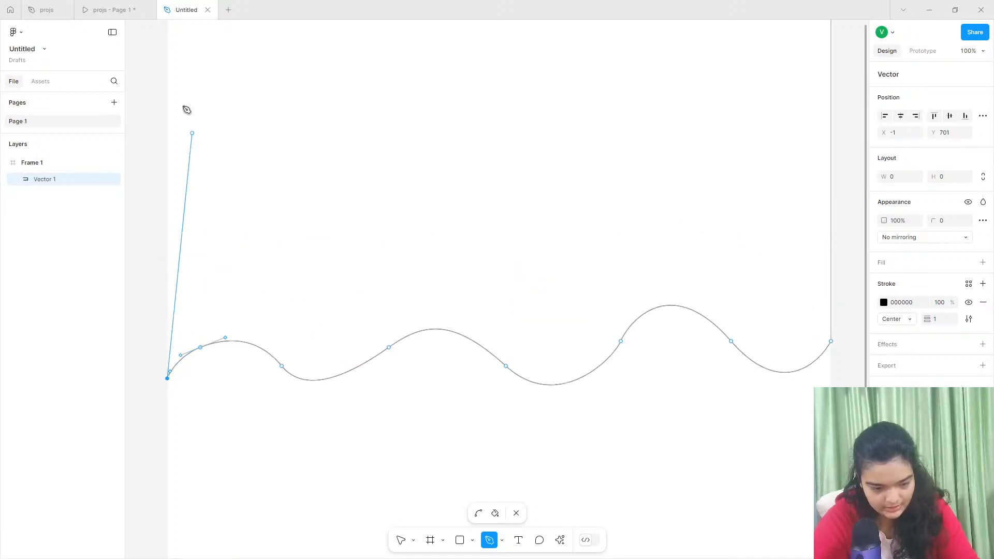
pyautogui.scroll(3, 186, 99)
pyautogui.click(168, 181)
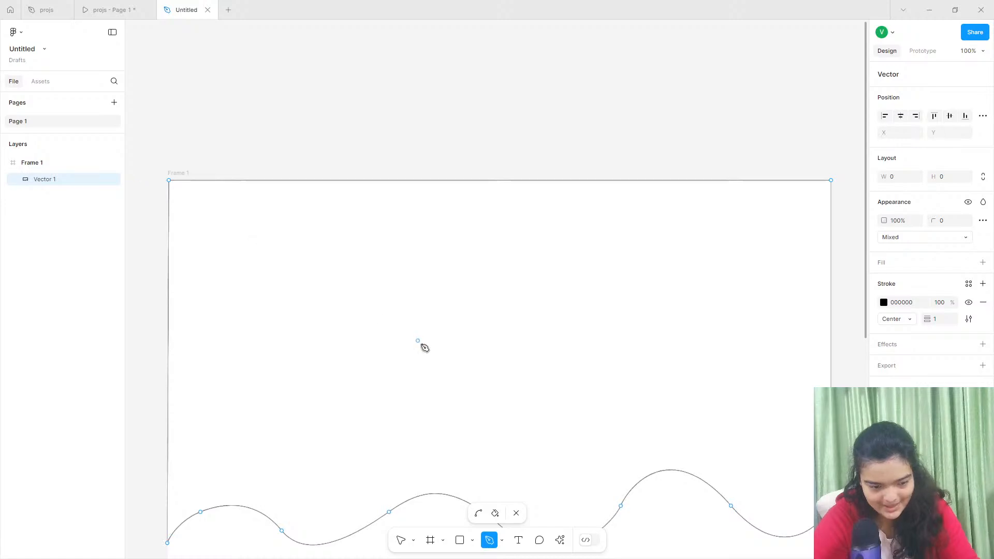
# Reshape the left end of the wave: shift its first crest right, lower the left-edge anchor to about Y 733 and adjust the curve handles.
pyautogui.scroll(-5, 429, 380)
pyautogui.click(396, 543)
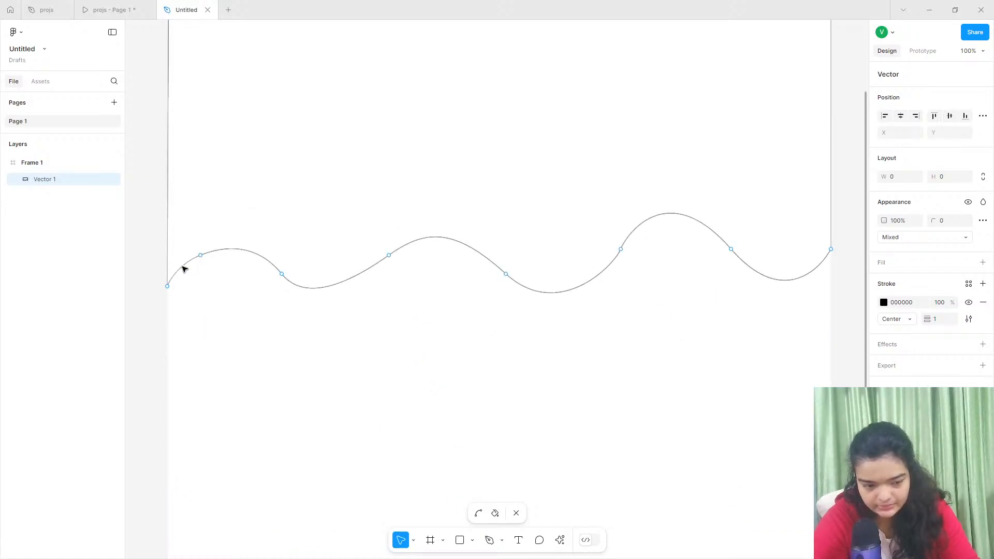
pyautogui.moveTo(168, 285); pyautogui.dragTo(220, 251)
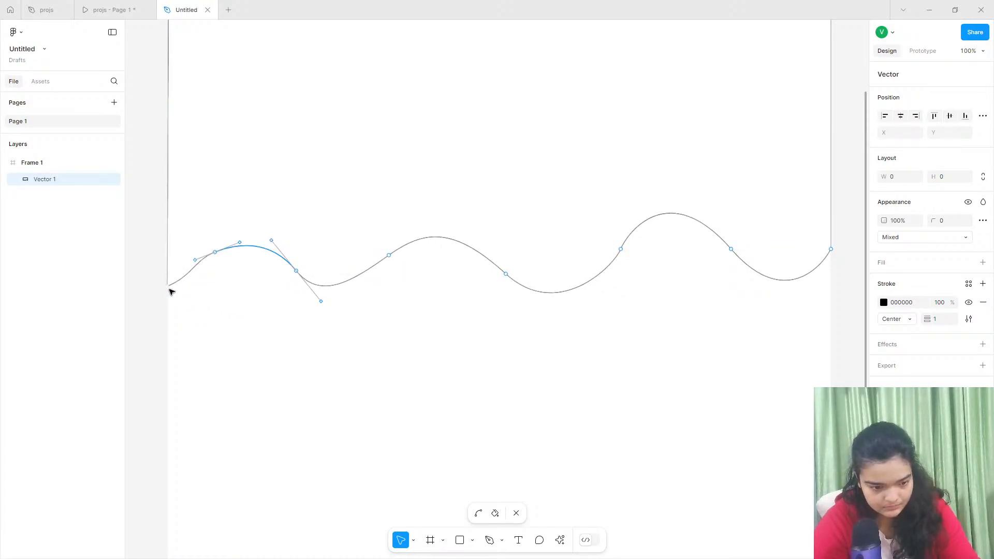
pyautogui.moveTo(170, 289); pyautogui.dragTo(201, 302)
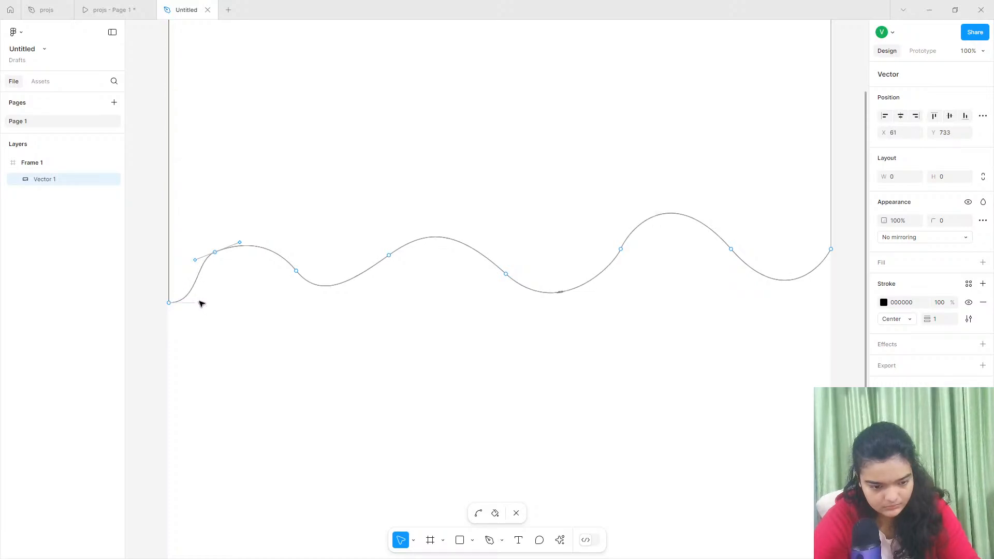
pyautogui.moveTo(273, 247); pyautogui.dragTo(237, 236)
pyautogui.click(451, 242)
pyautogui.click(800, 313)
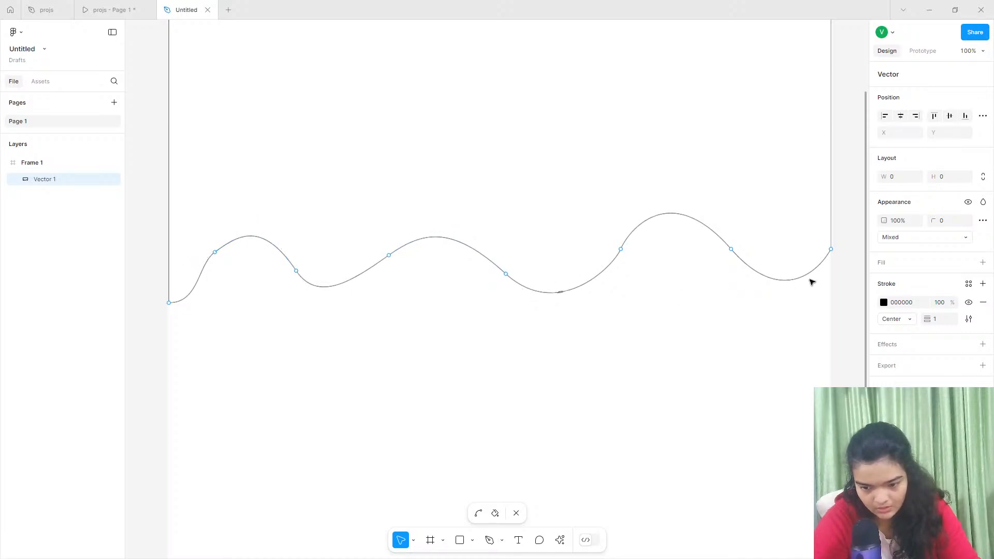
# Lower the wave's right-edge anchor to about Y 682, adjust the rightmost crest's handle and finish editing the path.
pyautogui.moveTo(830, 254); pyautogui.dragTo(832, 279)
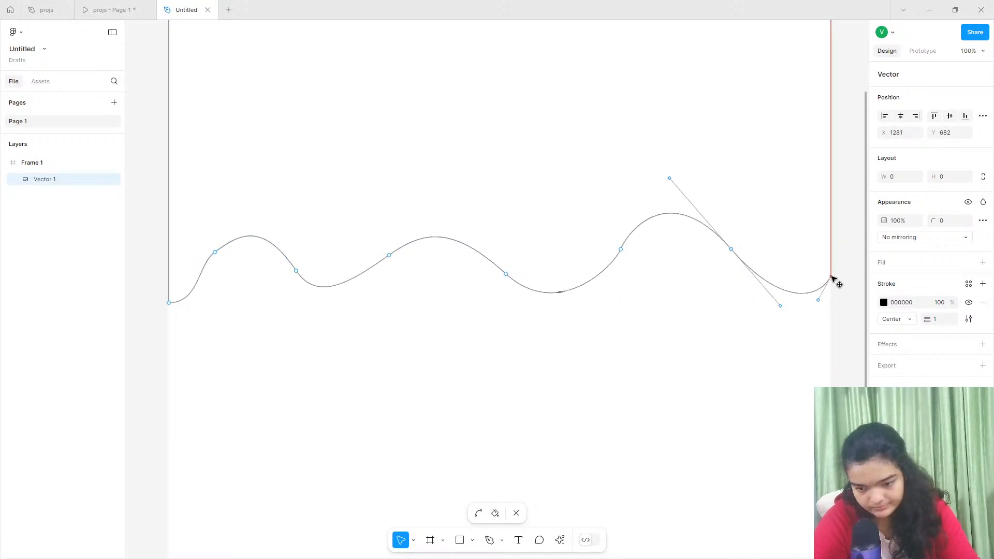
pyautogui.moveTo(673, 183); pyautogui.dragTo(693, 201)
pyautogui.press('Escape')
# Remove the wavy shape's stroke and give it a fill of hex 00251B.
pyautogui.scroll(5, 626, 324)
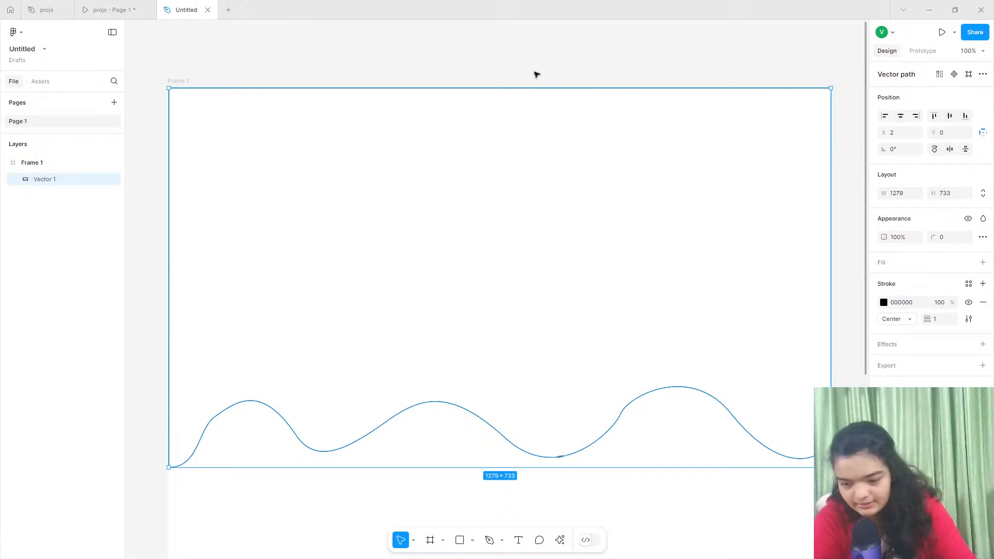
pyautogui.click(983, 304)
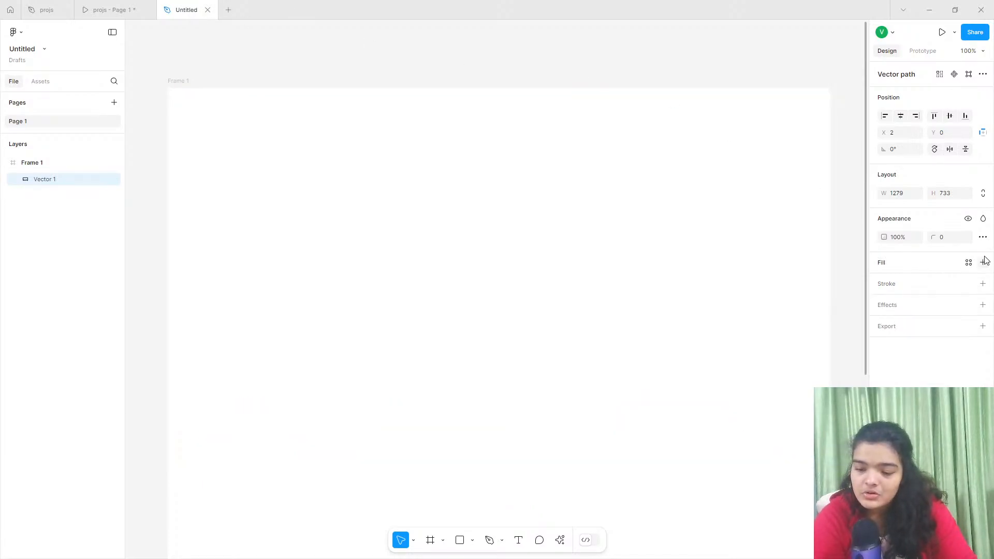
pyautogui.click(983, 264)
pyautogui.click(922, 283)
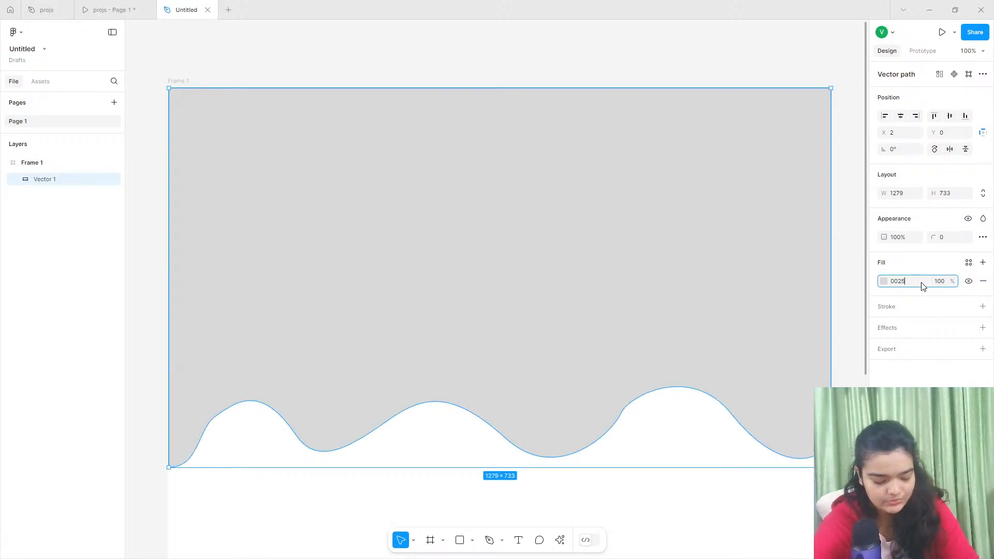
pyautogui.write('00251B')
pyautogui.press('Return')
# Edit the wave path: move the middle crest's left anchor to about X 493, Y 635, shift both anchors of the rightmost crest right and shorten its handle.
pyautogui.doubleClick(430, 306)
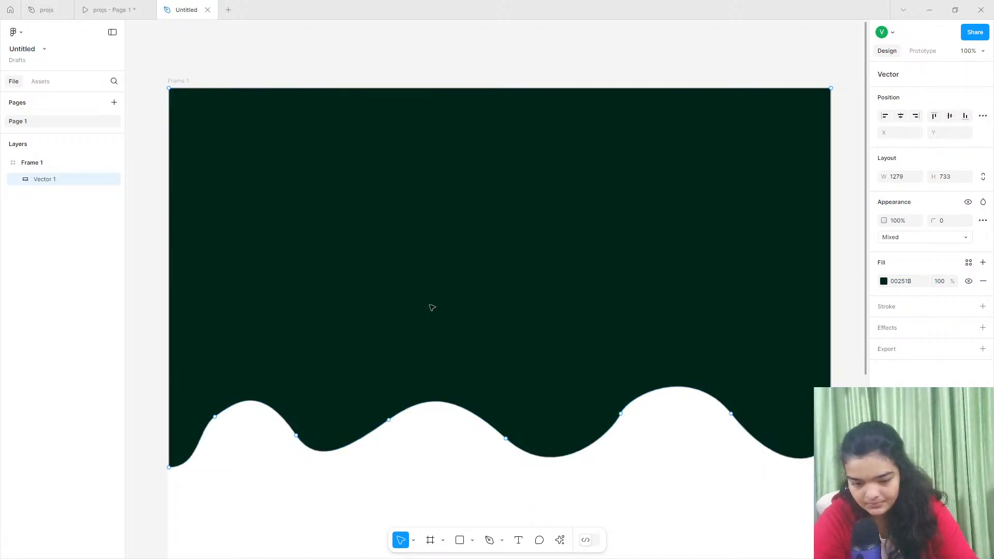
pyautogui.moveTo(383, 426); pyautogui.dragTo(423, 416)
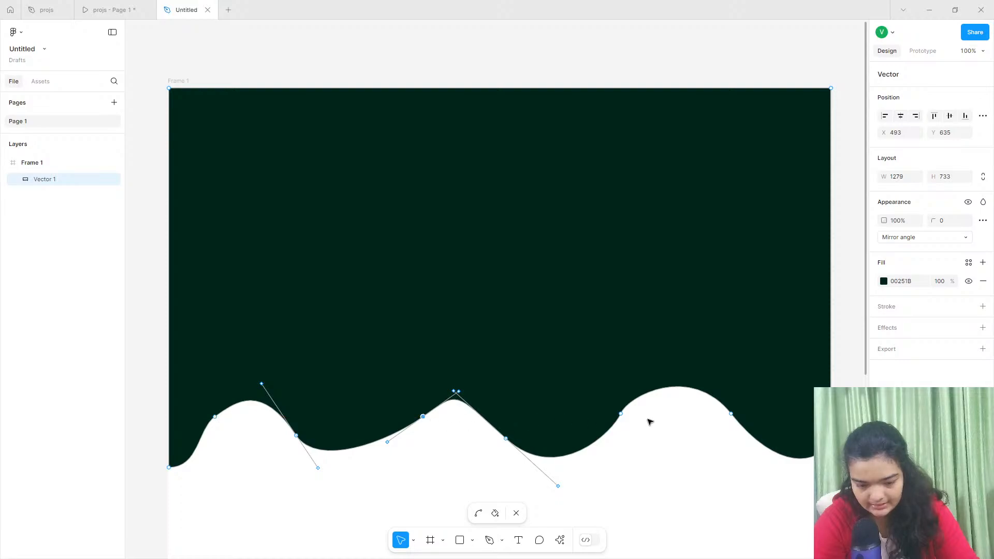
pyautogui.moveTo(620, 414); pyautogui.dragTo(661, 413)
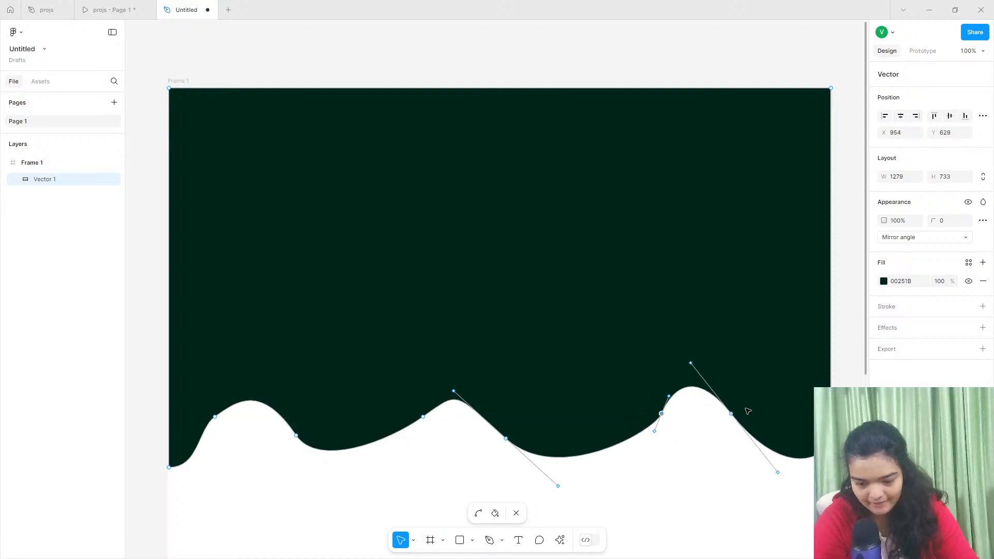
pyautogui.moveTo(731, 414); pyautogui.dragTo(750, 386)
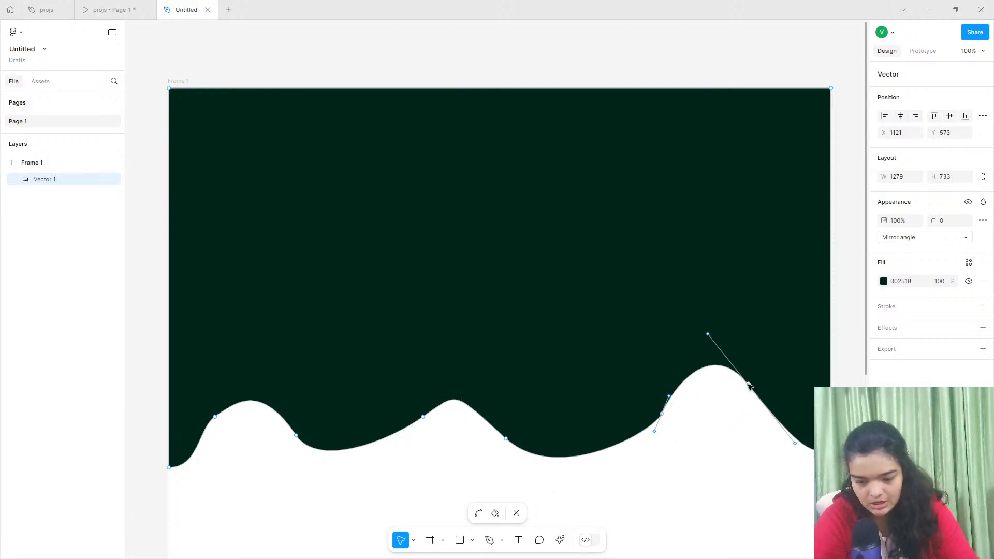
pyautogui.moveTo(708, 334); pyautogui.dragTo(740, 363)
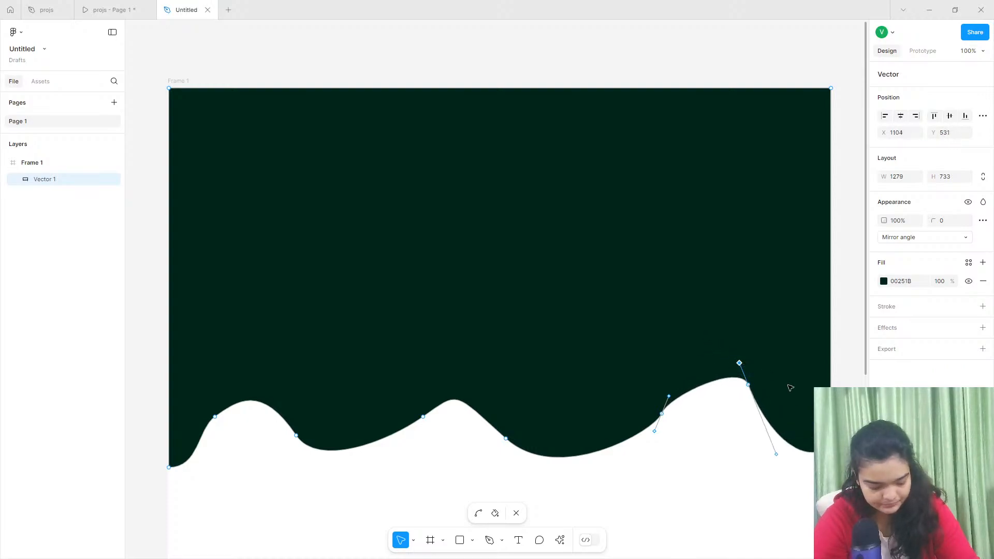
# Adjust the rightmost crest's handle, nudge its left anchor right and move the middle crest's right anchor to about X 761, Y 651.
pyautogui.click(795, 449)
pyautogui.moveTo(776, 452); pyautogui.dragTo(779, 400)
pyautogui.moveTo(662, 413); pyautogui.dragTo(682, 407)
pyautogui.moveTo(506, 438); pyautogui.dragTo(561, 425)
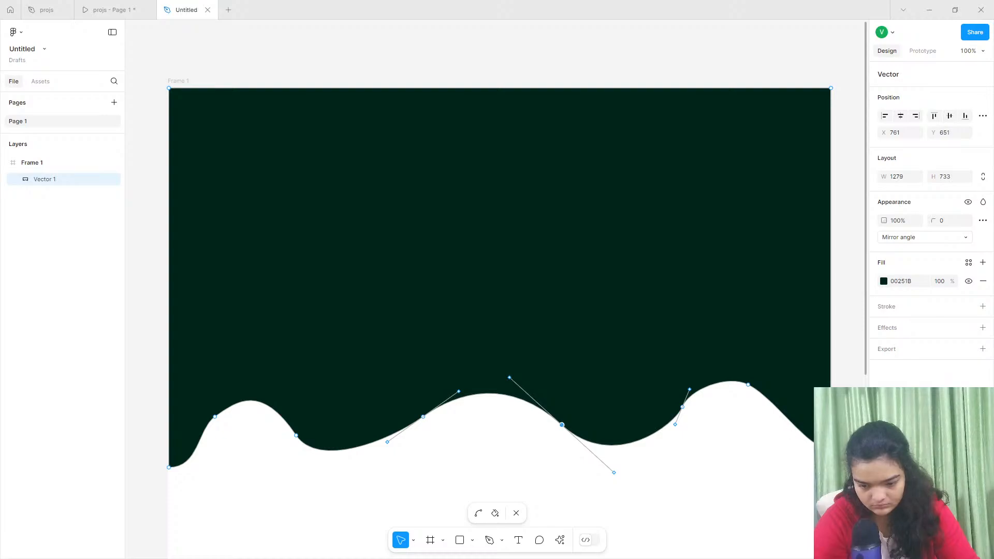
# Lower the rightmost crest's anchors, its right one to about X 1137, Y 609, and redraw the right-edge anchor's curve handle at about X 1247, Y 765.
pyautogui.click(748, 385)
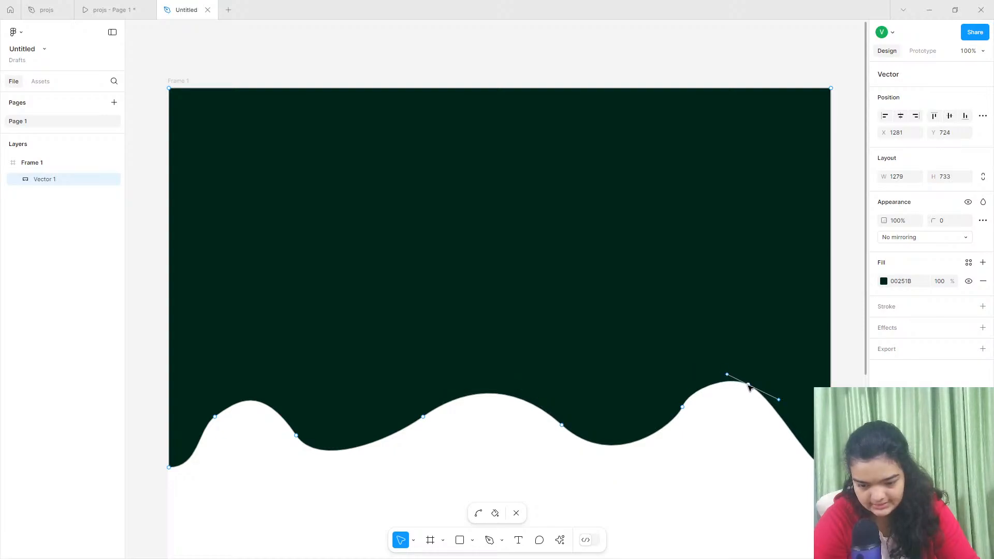
pyautogui.moveTo(749, 387)
pyautogui.mouseDown()
pyautogui.moveTo(756, 407)
pyautogui.moveTo(752, 399)
pyautogui.mouseUp()
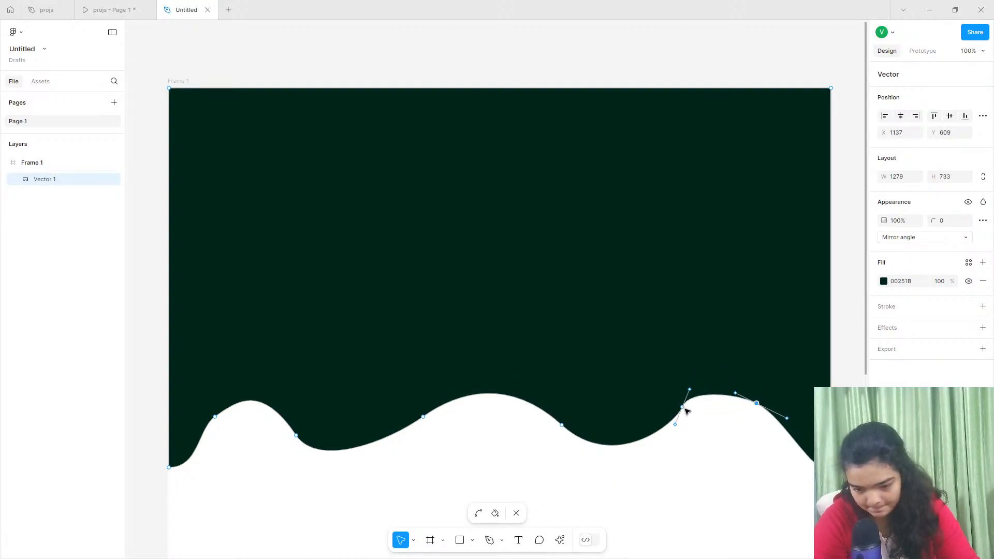
pyautogui.moveTo(683, 408); pyautogui.dragTo(719, 384)
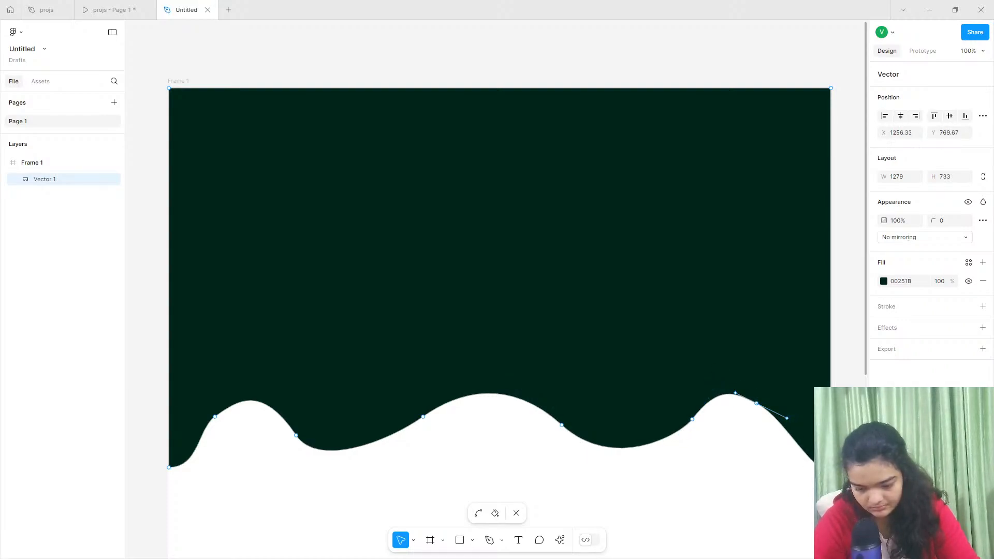
pyautogui.press('Delete')
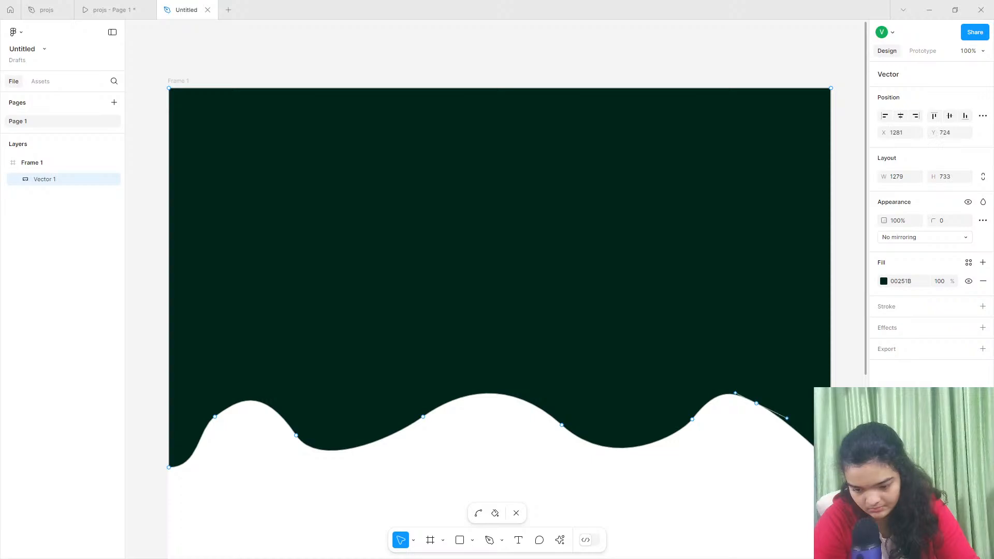
pyautogui.press('Delete')
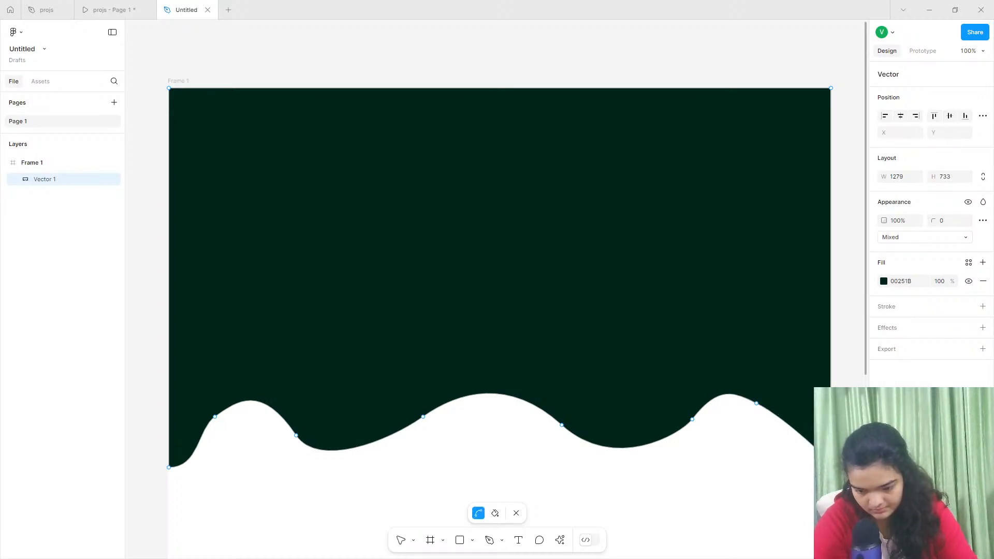
pyautogui.moveTo(823, 455); pyautogui.dragTo(814, 498)
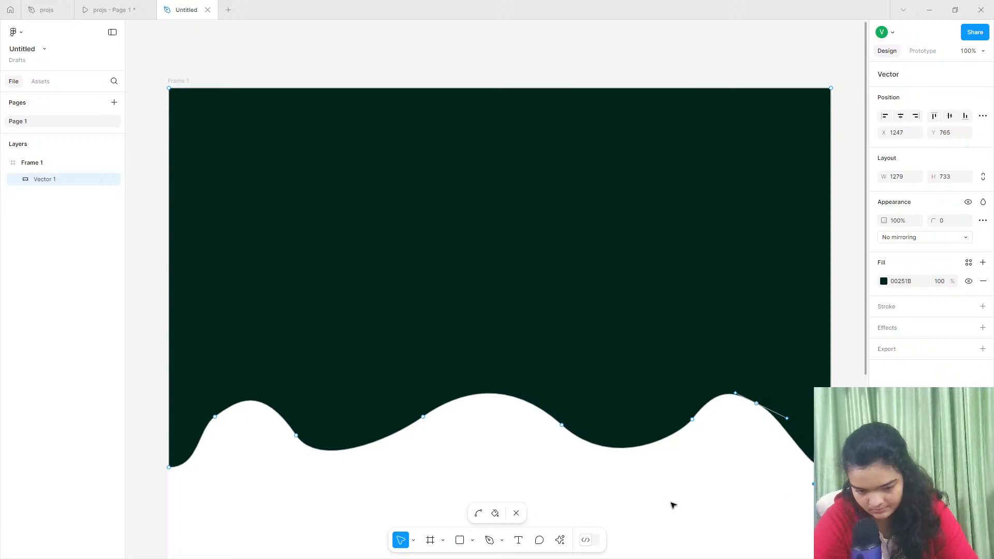
# Shift the first crest right, its left anchor to about X 123, Y 635, and move the middle crest's left anchor to about X 537, Y 658.
pyautogui.click(671, 503)
pyautogui.scroll(-4, 606, 506)
pyautogui.scroll(1, 296, 333)
pyautogui.moveTo(299, 317); pyautogui.dragTo(326, 313)
pyautogui.moveTo(213, 294); pyautogui.dragTo(232, 294)
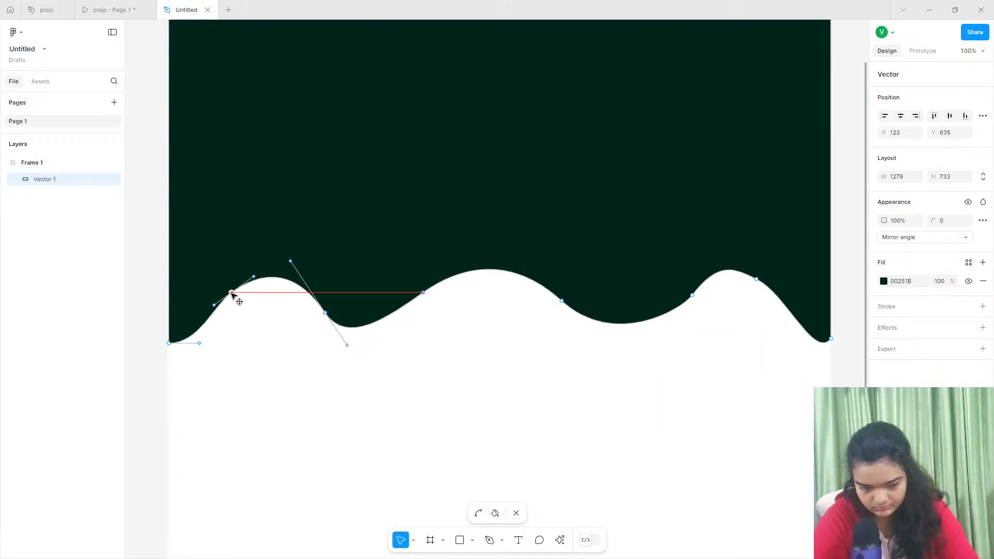
pyautogui.moveTo(424, 293); pyautogui.dragTo(446, 304)
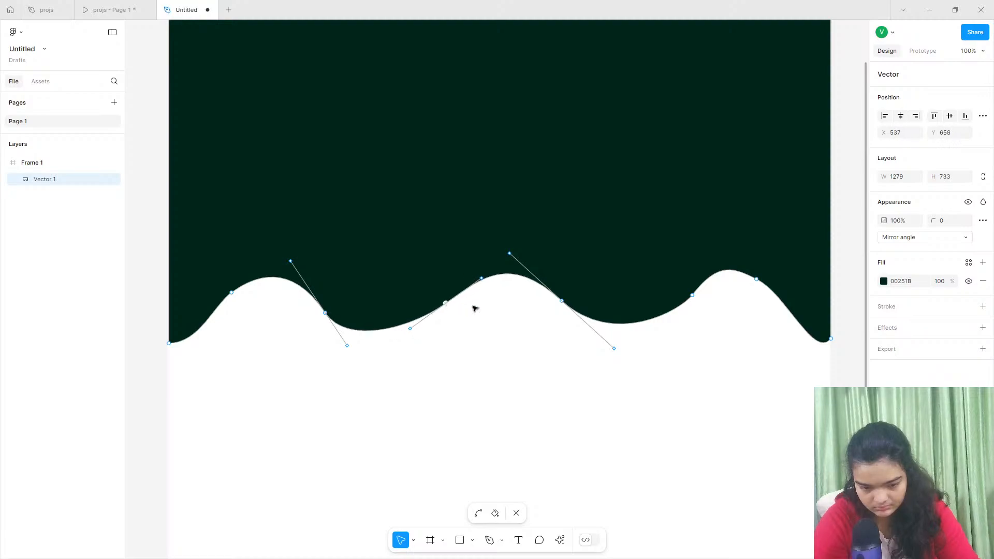
# Nudge the rightmost crest's right anchor up and flatten the right-edge anchor's handle to about X 1155, Y 724.
pyautogui.click(775, 289)
pyautogui.moveTo(787, 294)
pyautogui.mouseDown()
pyautogui.moveTo(799, 279)
pyautogui.moveTo(777, 295)
pyautogui.mouseUp()
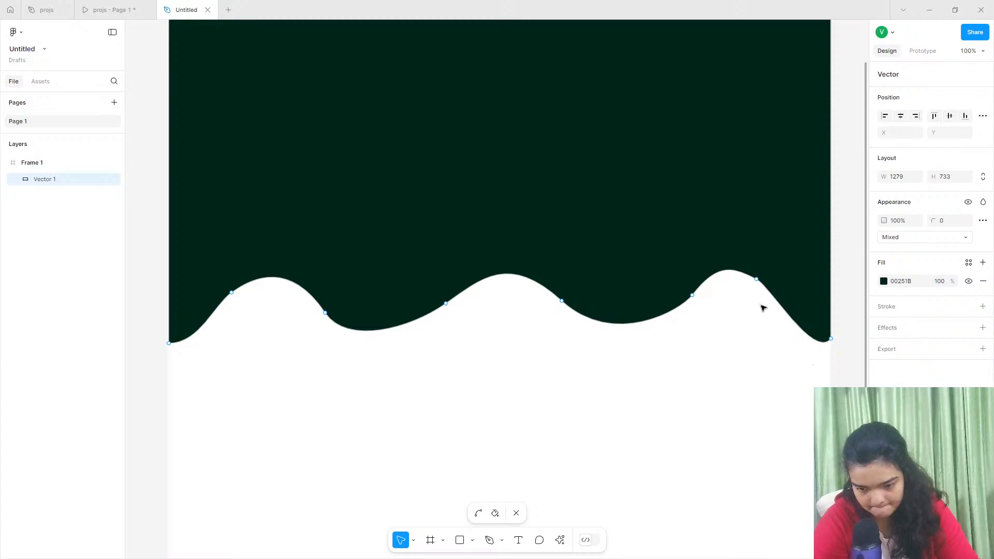
pyautogui.moveTo(756, 279); pyautogui.dragTo(753, 275)
pyautogui.moveTo(814, 360); pyautogui.dragTo(766, 338)
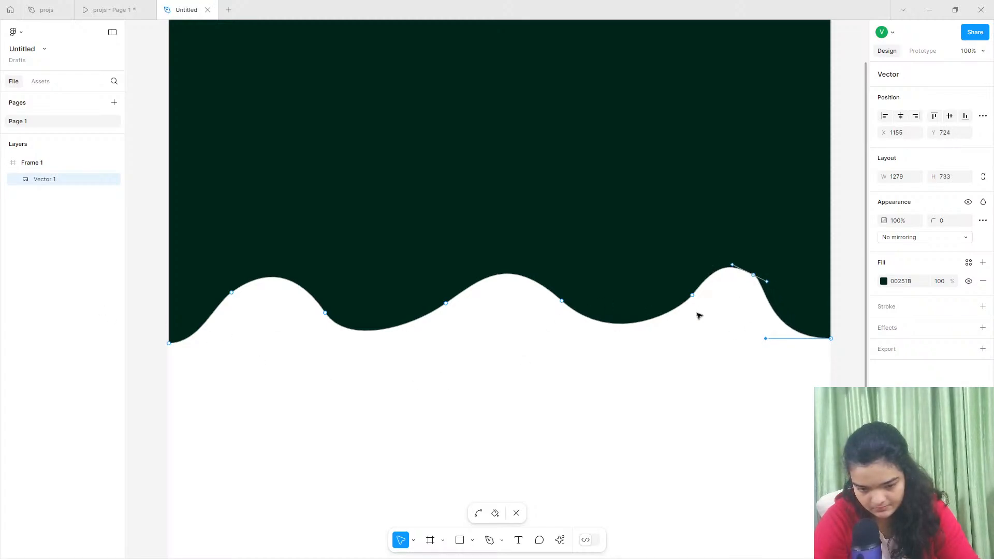
# Broaden the rightmost crest by moving its left anchor to about X 966, Y 625 and lengthening its right anchor's handles.
pyautogui.moveTo(732, 266); pyautogui.dragTo(721, 252)
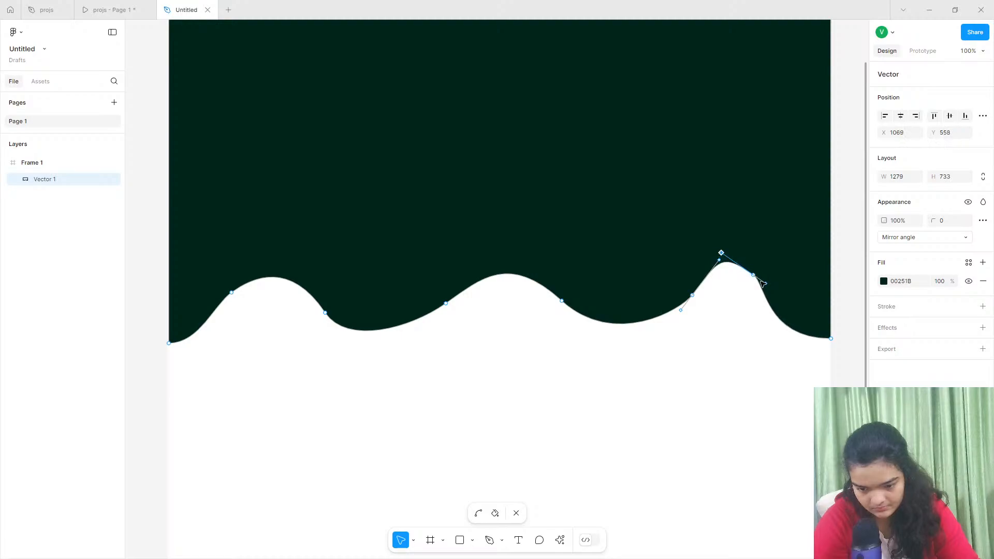
pyautogui.moveTo(766, 284); pyautogui.dragTo(772, 288)
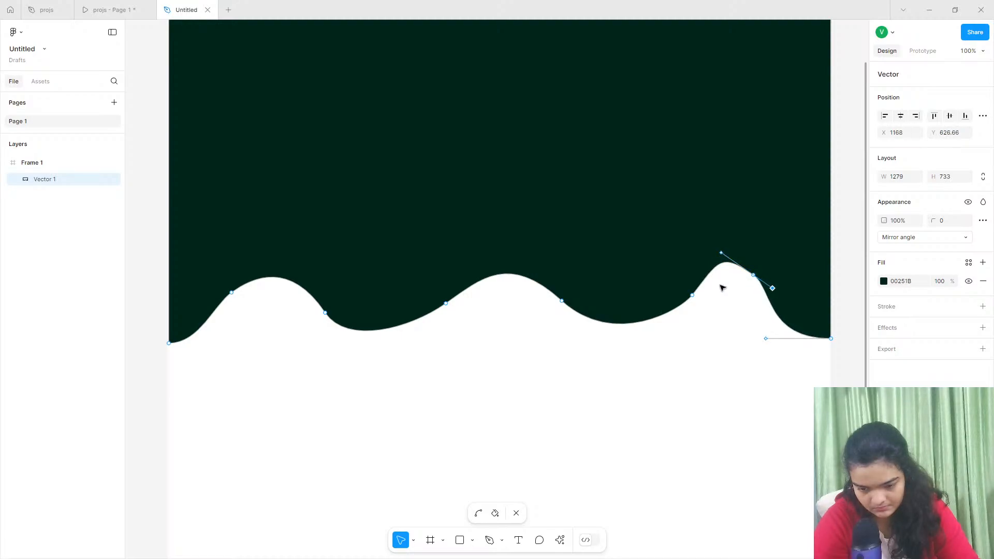
pyautogui.moveTo(693, 295); pyautogui.dragTo(668, 288)
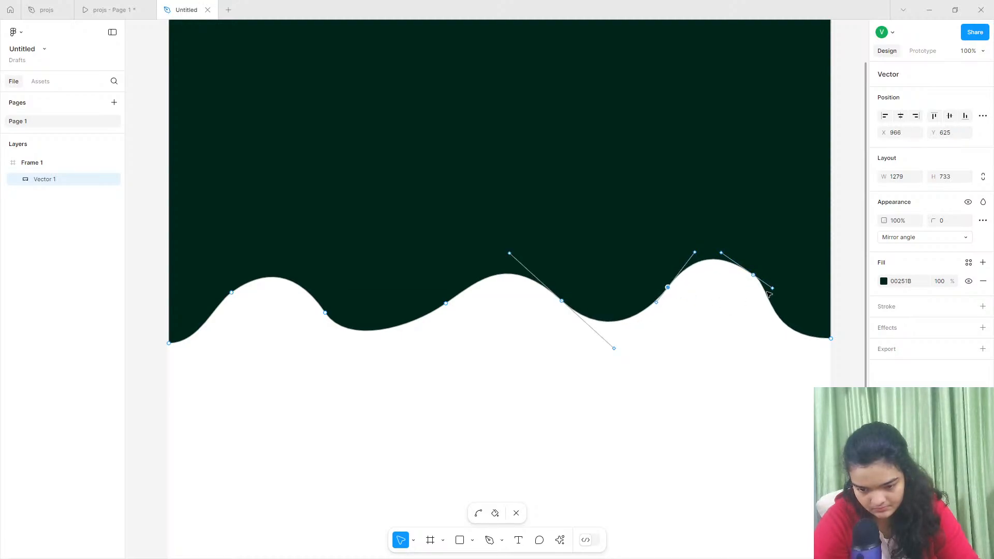
pyautogui.click(770, 293)
pyautogui.moveTo(772, 288); pyautogui.dragTo(776, 294)
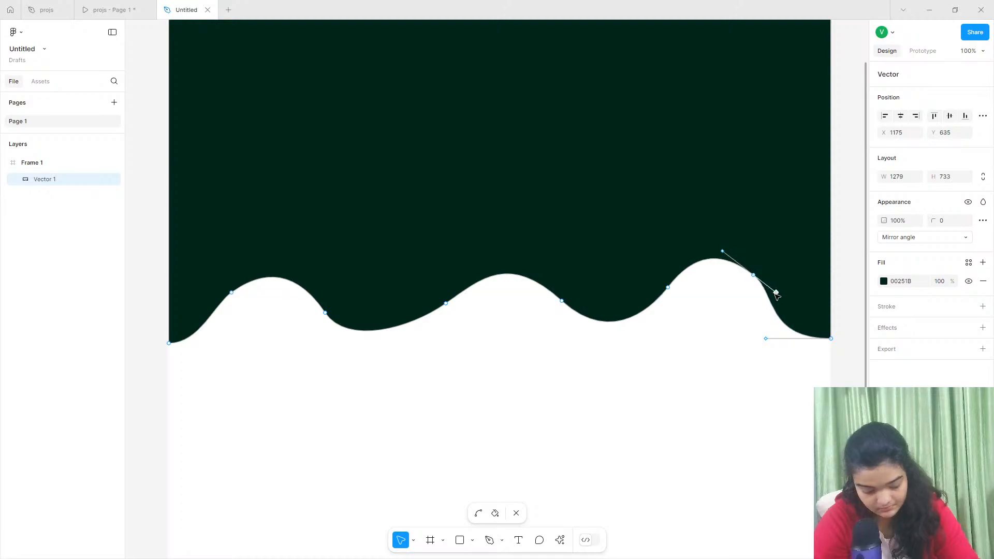
# Finish editing the path and stretch the wavy shape downward to a height of about 768.
pyautogui.doubleClick(673, 389)
pyautogui.click(672, 388)
pyautogui.scroll(3, 672, 388)
pyautogui.click(674, 391)
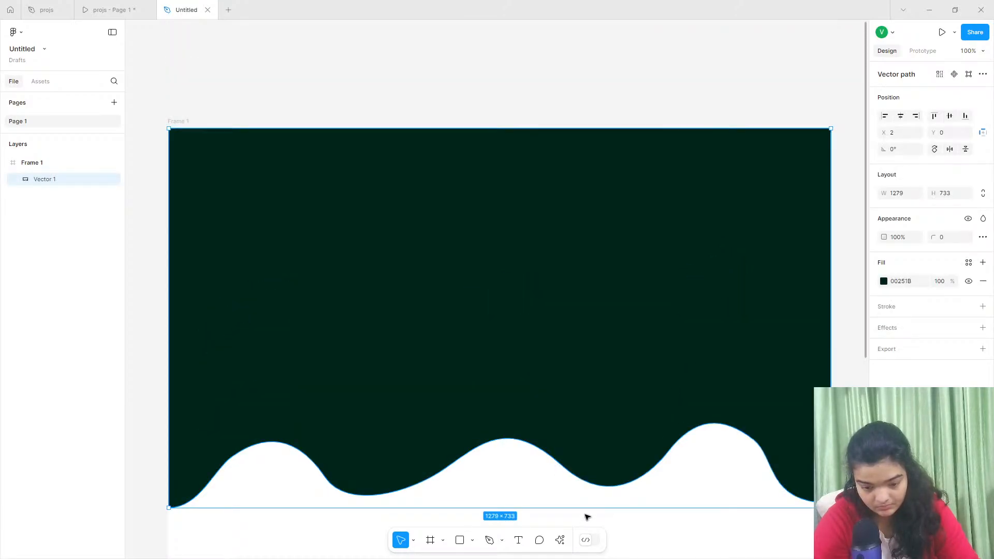
pyautogui.moveTo(585, 508); pyautogui.dragTo(583, 520)
pyautogui.scroll(-5, 550, 506)
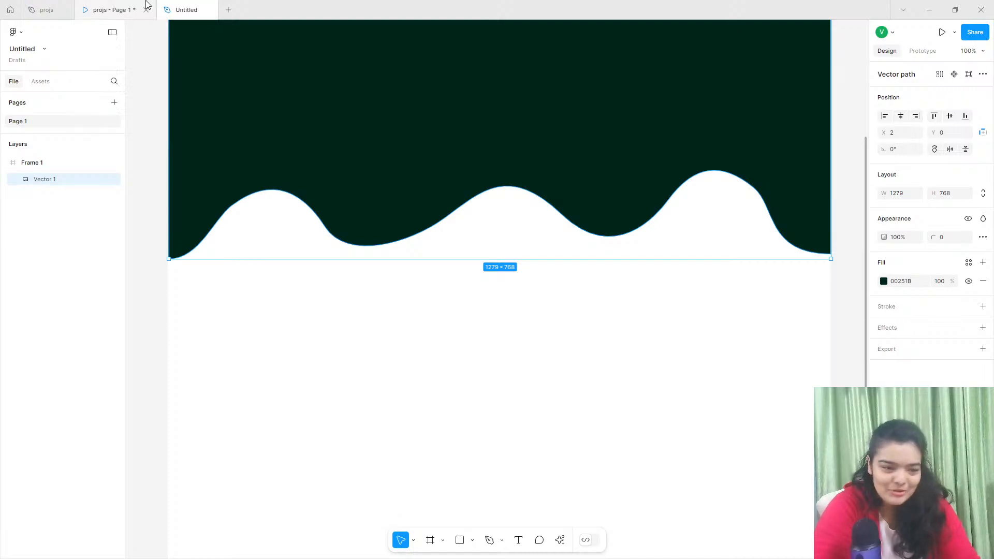
# Check the finished design's prototype for reference, then return and stretch the wavy shape to a height of about 837.
pyautogui.click(98, 8)
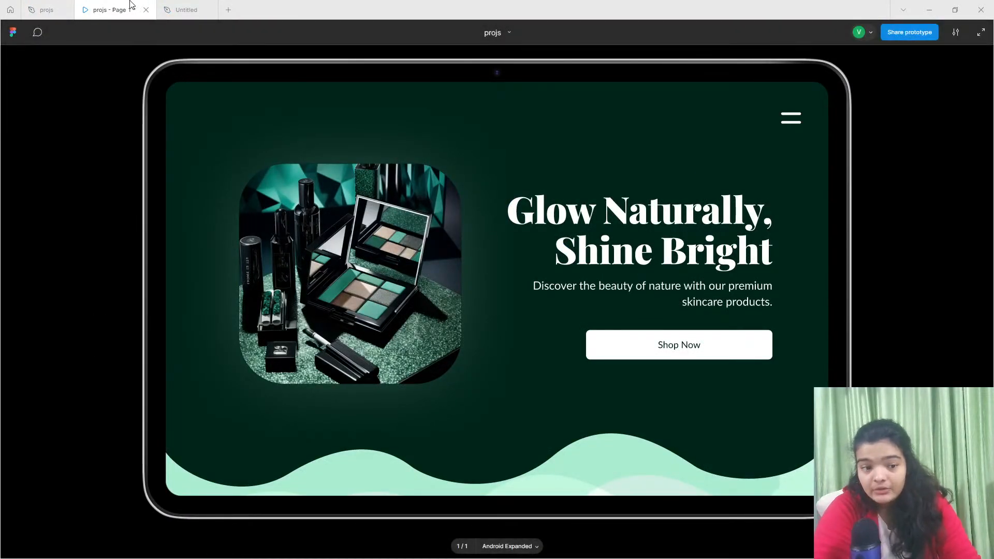
pyautogui.click(183, 9)
pyautogui.scroll(4, 403, 335)
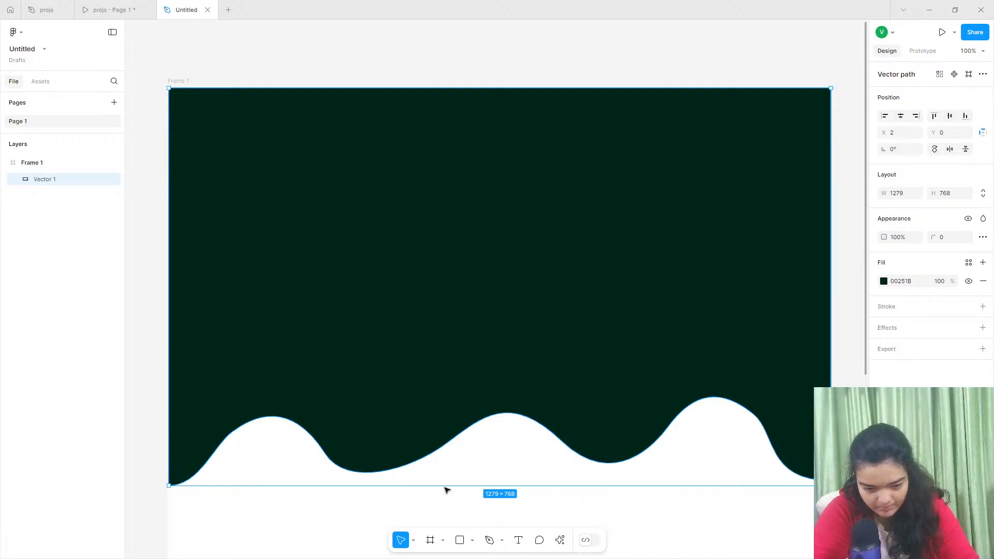
pyautogui.moveTo(453, 516); pyautogui.dragTo(455, 521)
# Draw a rectangle about 416 × 441 at about X 136, Y 91 in the left half of the dark green area.
pyautogui.click(460, 539)
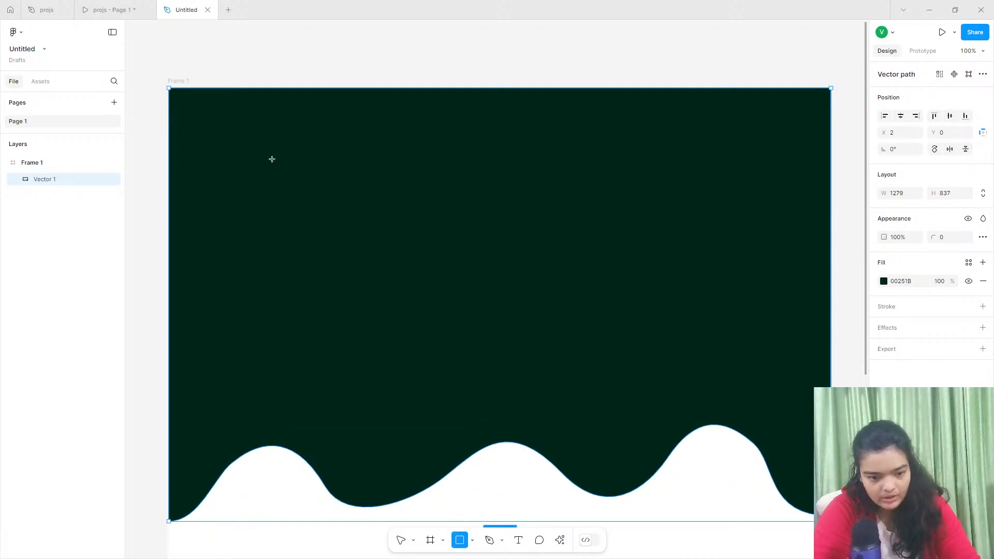
pyautogui.moveTo(238, 135); pyautogui.dragTo(454, 364)
# Edit the wave path, raising the first crest's right anchor to about X 303, Y 725 and the left-edge anchor to about Y 773.
pyautogui.doubleClick(398, 497)
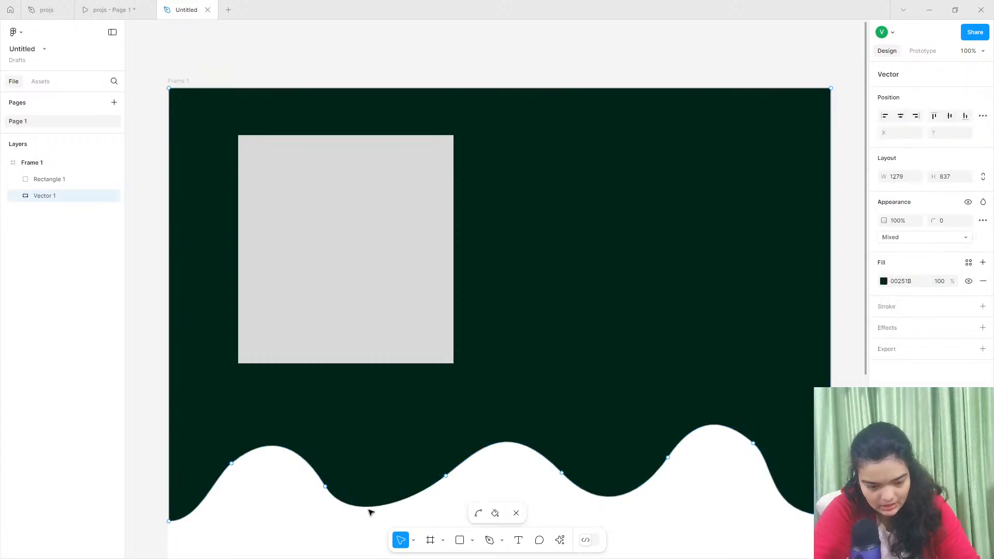
pyautogui.moveTo(326, 488); pyautogui.dragTo(330, 468)
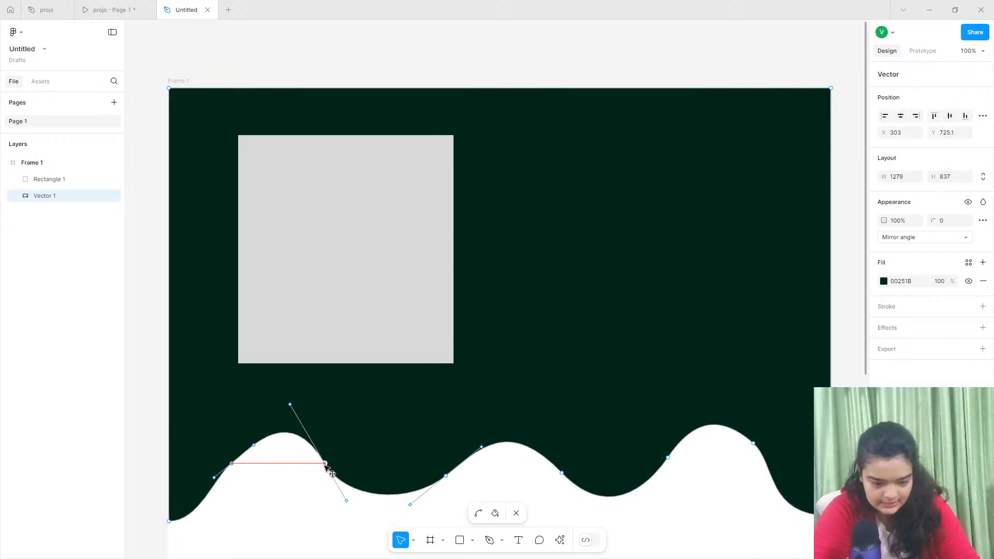
pyautogui.click(170, 521)
pyautogui.moveTo(170, 521); pyautogui.dragTo(169, 488)
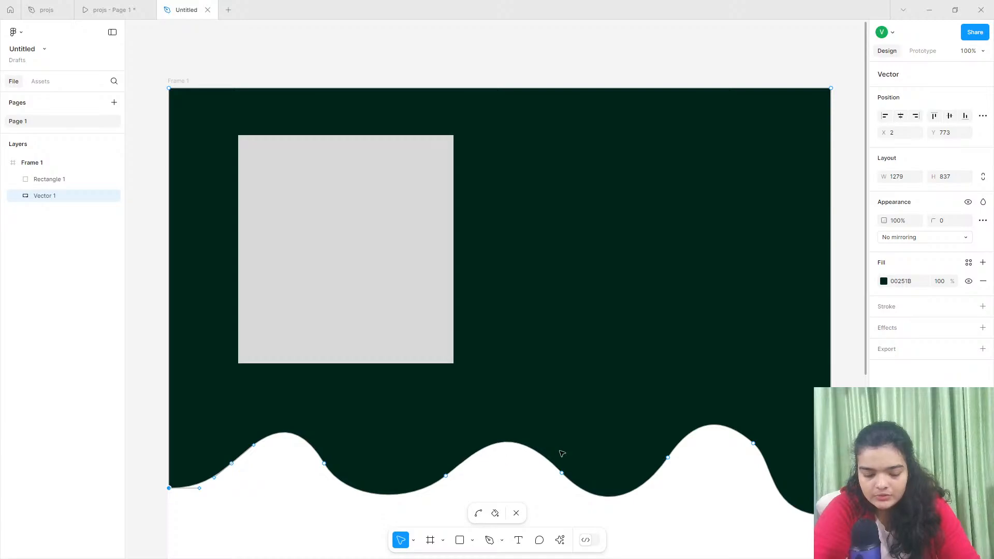
# Round off the rightmost crest with its right anchor's curve handles and finish editing the path.
pyautogui.click(692, 436)
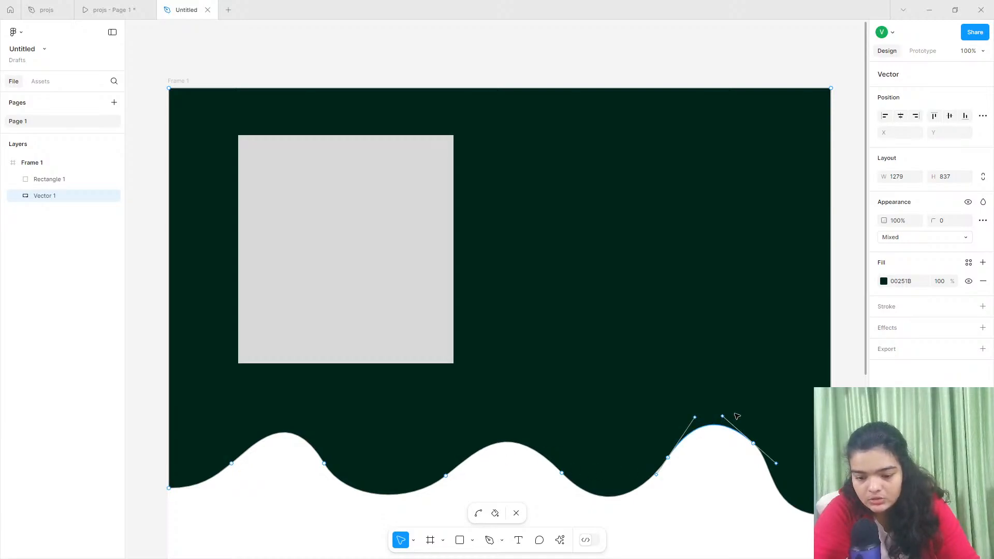
pyautogui.moveTo(722, 417); pyautogui.dragTo(711, 418)
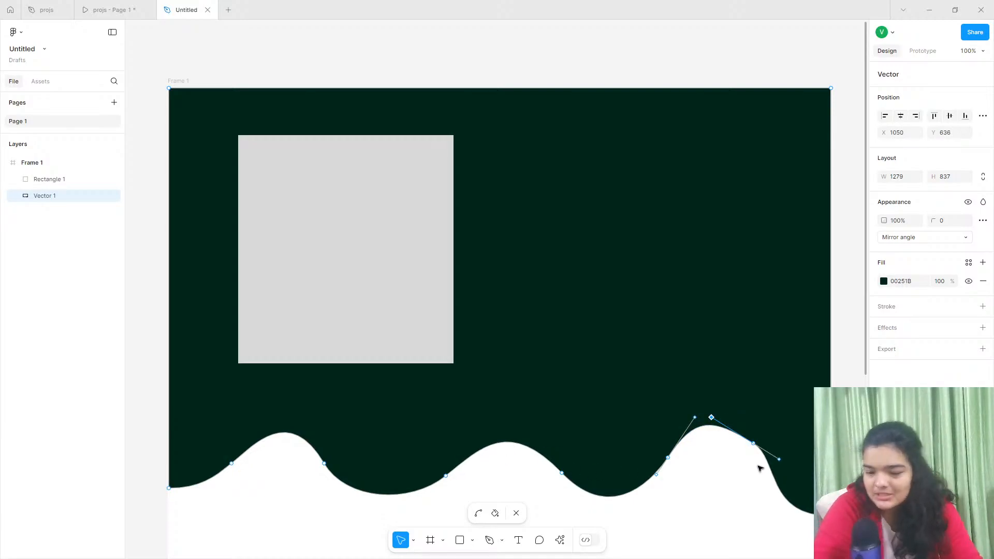
pyautogui.moveTo(779, 458); pyautogui.dragTo(772, 468)
pyautogui.press('Escape')
pyautogui.press('Escape')
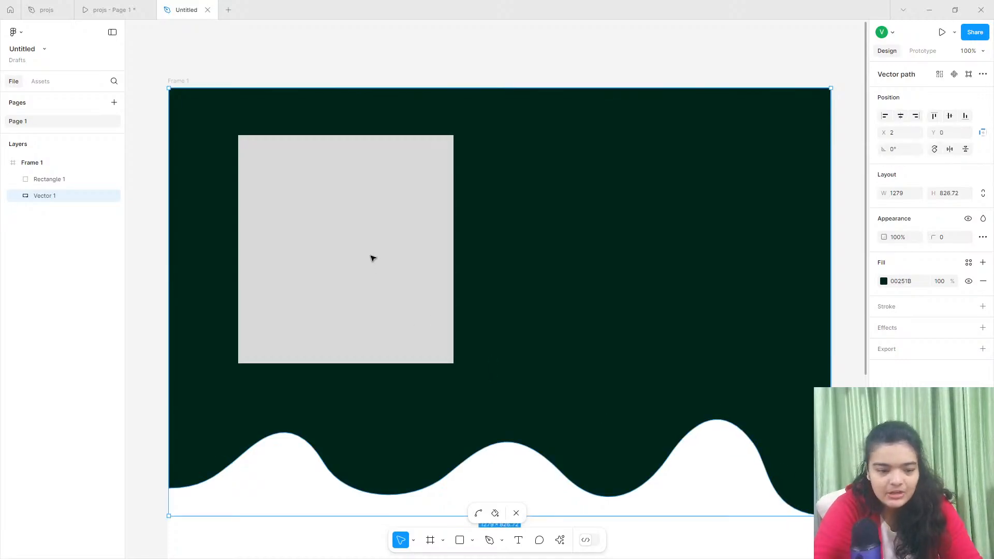
# Round the rectangle's corners to a radius of about 36 and move it to about X 98, Y 113.
pyautogui.click(373, 258)
pyautogui.moveTo(245, 142); pyautogui.dragTo(258, 157)
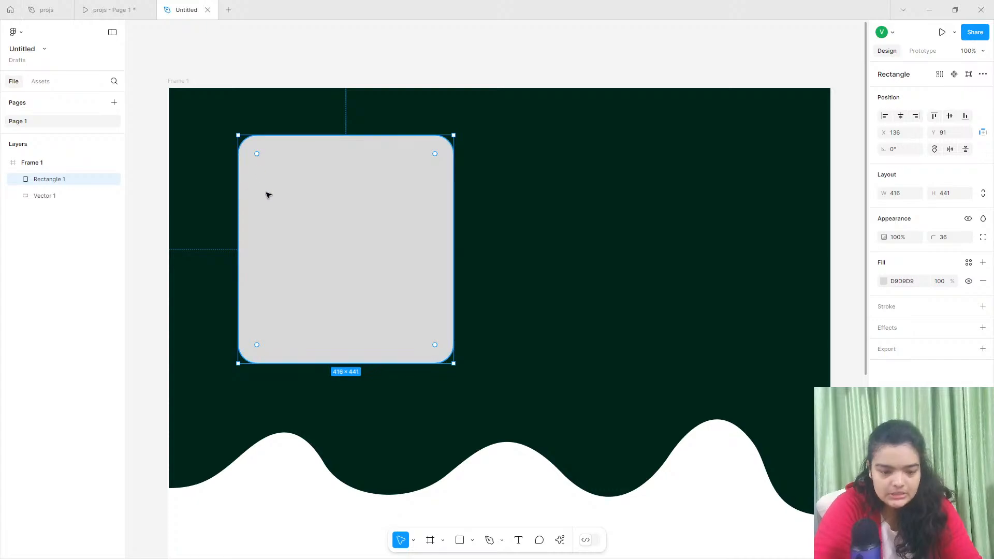
pyautogui.moveTo(266, 195); pyautogui.dragTo(249, 204)
# Find the Lummi plugin by searching for "lummi" and run it with the rounded rectangle selected.
pyautogui.click(561, 540)
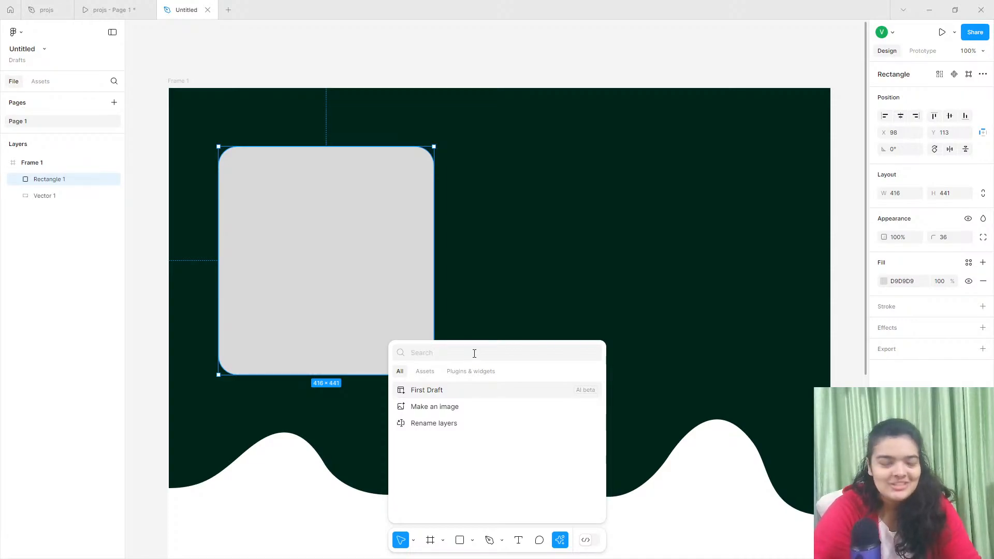
pyautogui.click(456, 372)
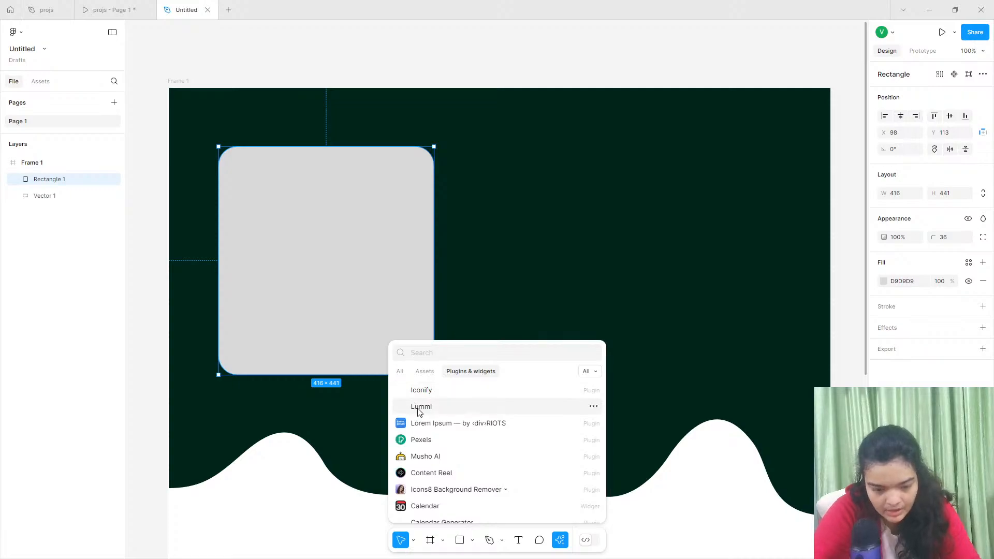
pyautogui.press('Escape')
pyautogui.click(559, 540)
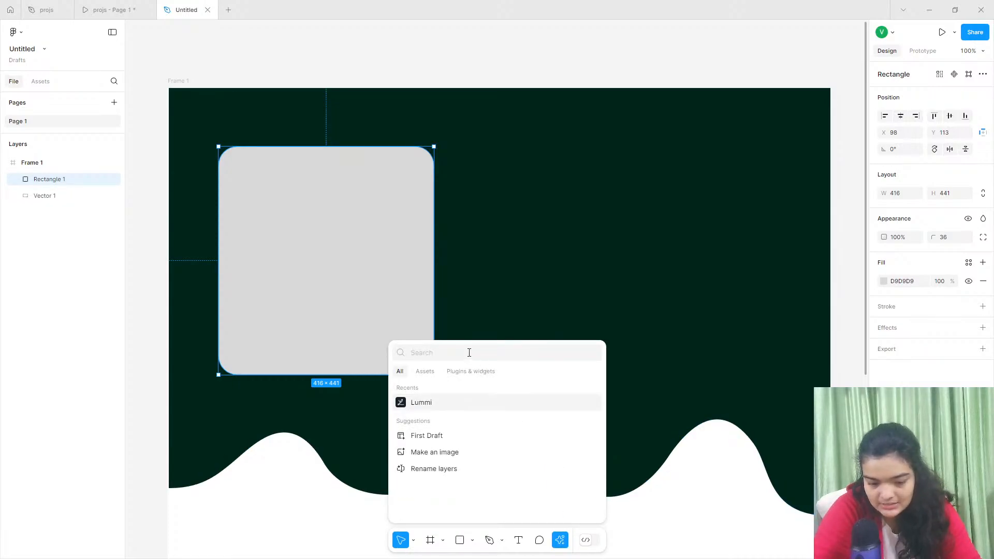
pyautogui.write('lu')
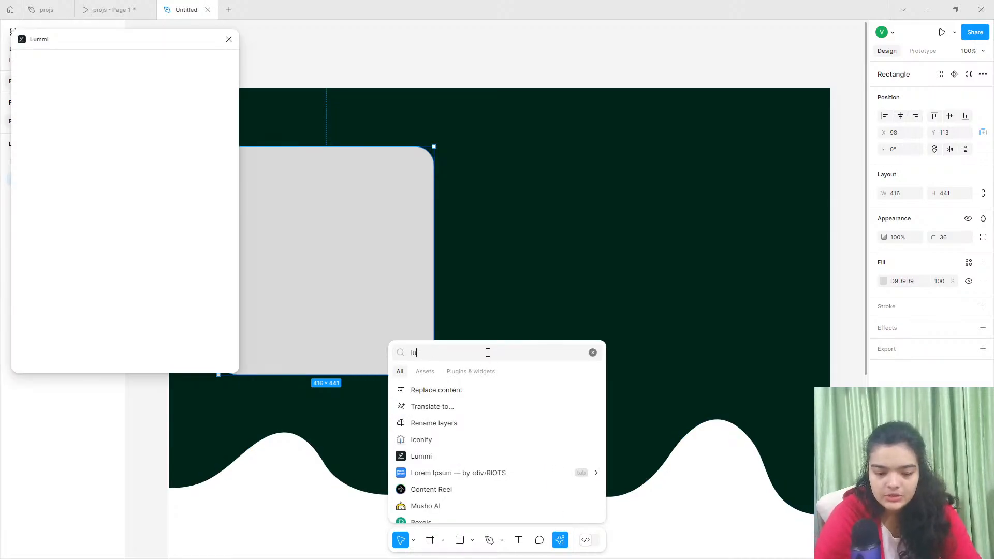
pyautogui.write('mmi')
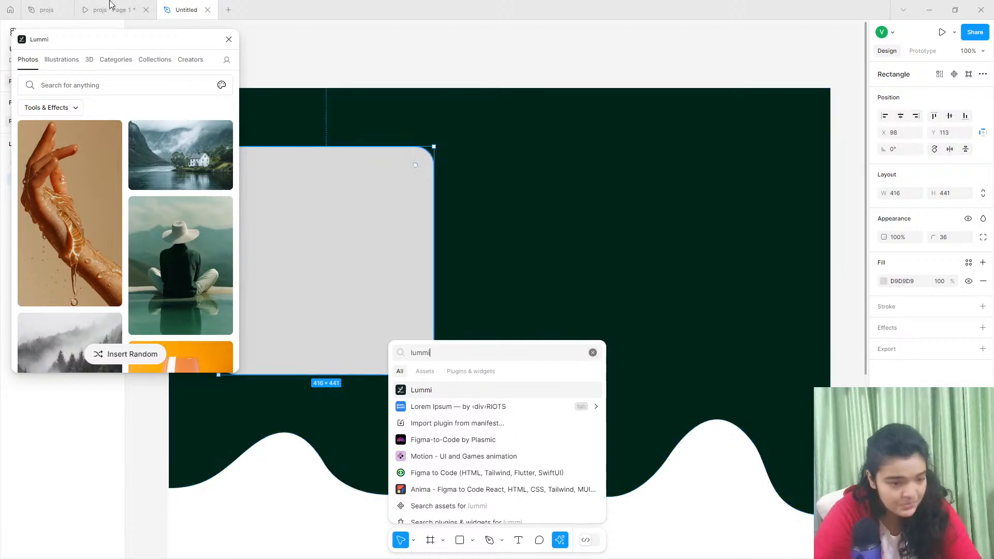
pyautogui.press('Return')
# Search Lummi's photos for "makeup" and browse the results for a product image.
pyautogui.click(99, 92)
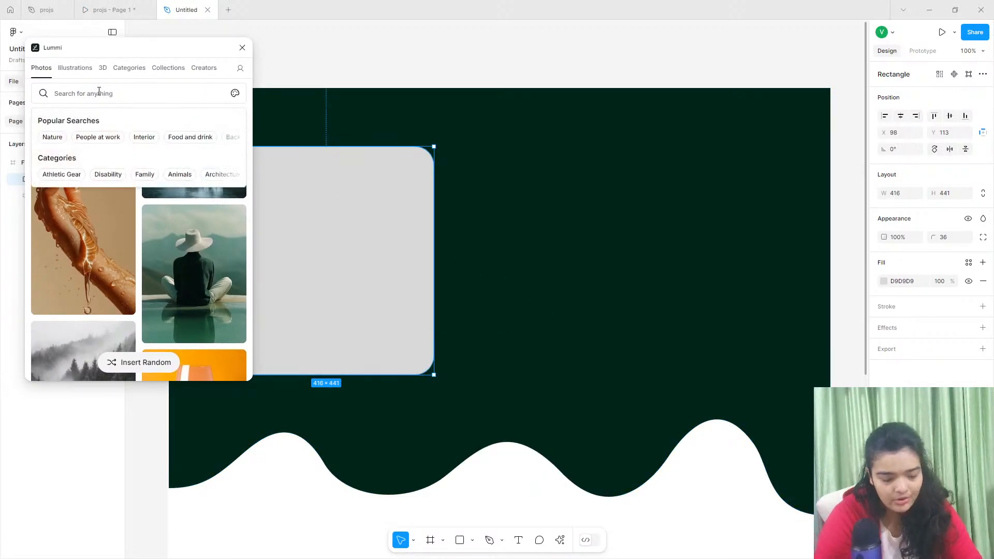
pyautogui.write('makeup')
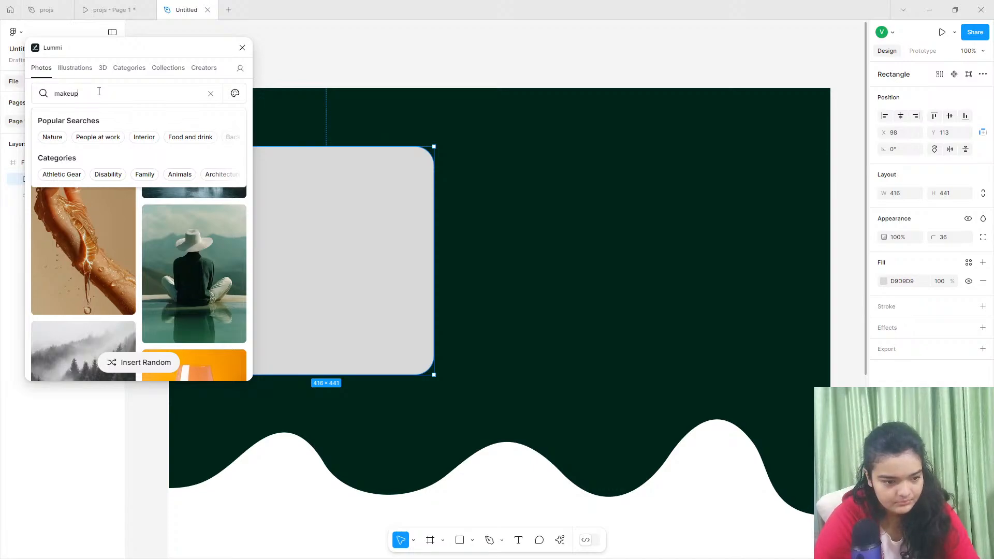
pyautogui.press('Return')
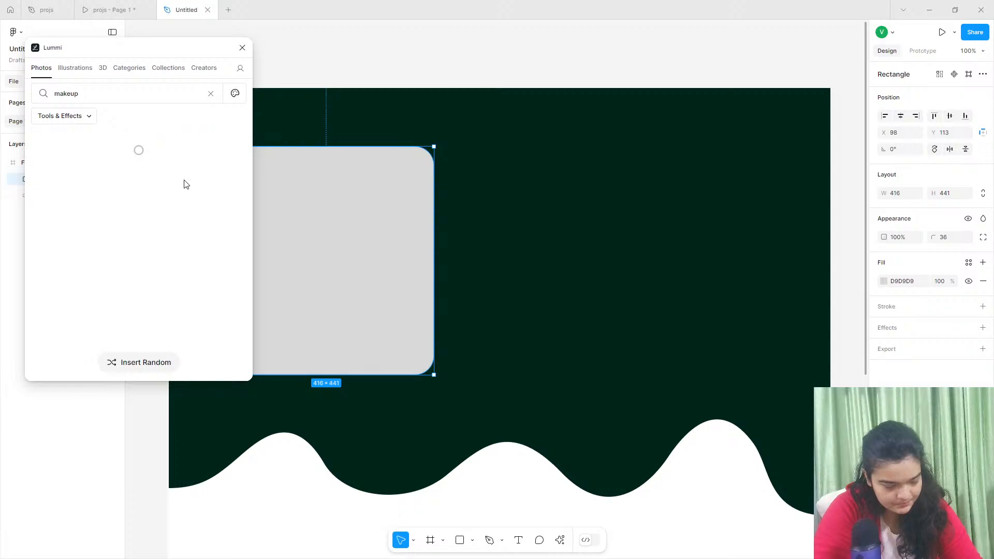
pyautogui.scroll(-10, 185, 186)
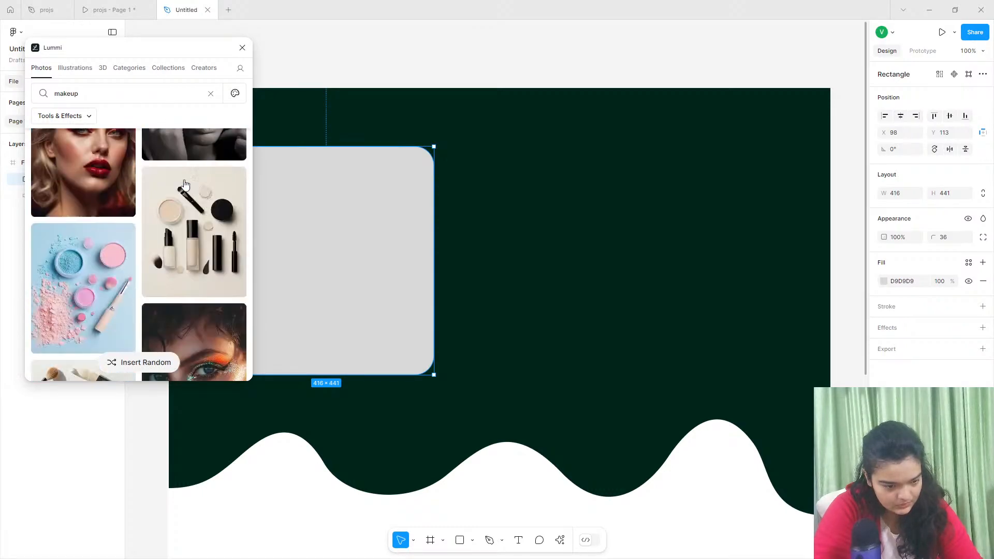
pyautogui.scroll(-10, 186, 192)
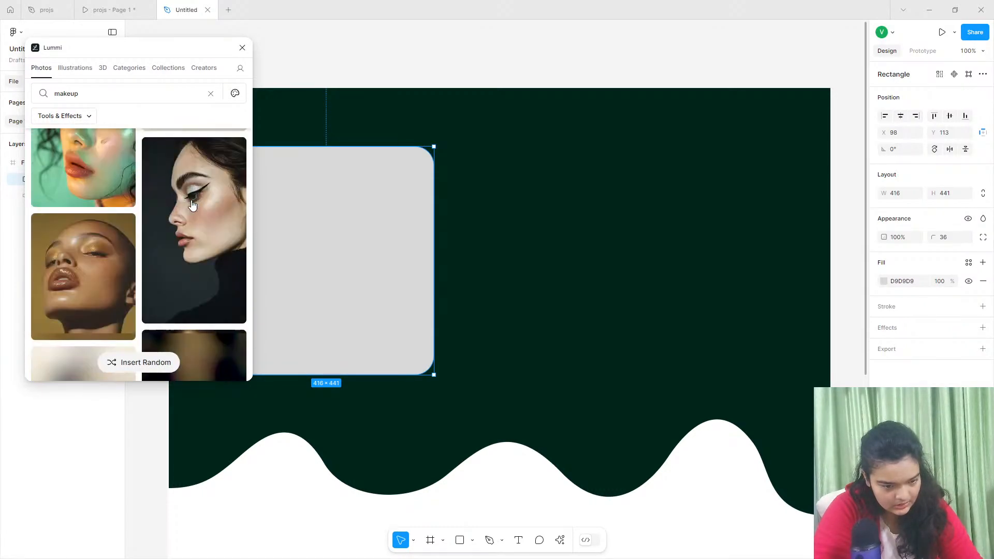
pyautogui.scroll(-10, 192, 206)
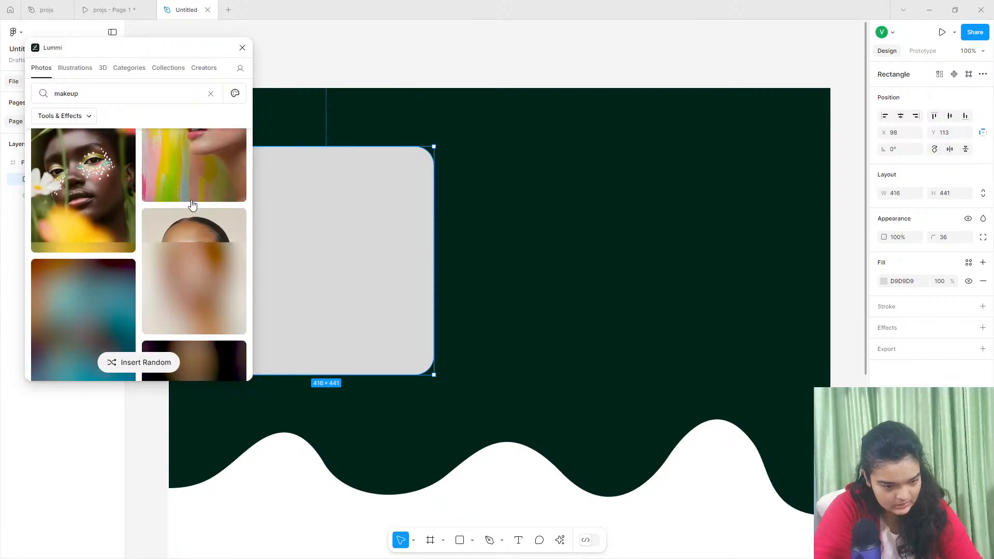
pyautogui.scroll(-1, 192, 205)
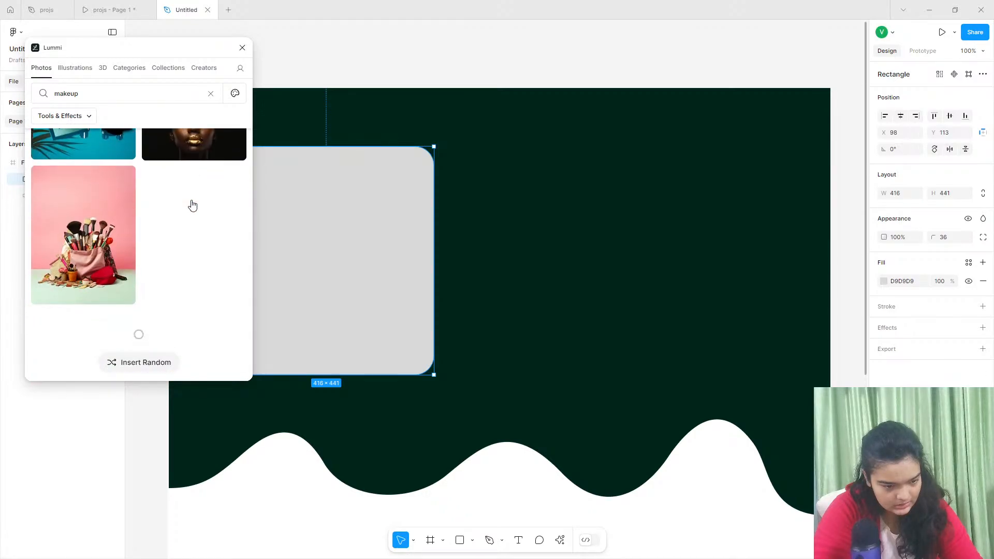
# Filter the Lummi makeup photos by a dark green picked from the colour spectrum and look through the matches.
pyautogui.click(233, 95)
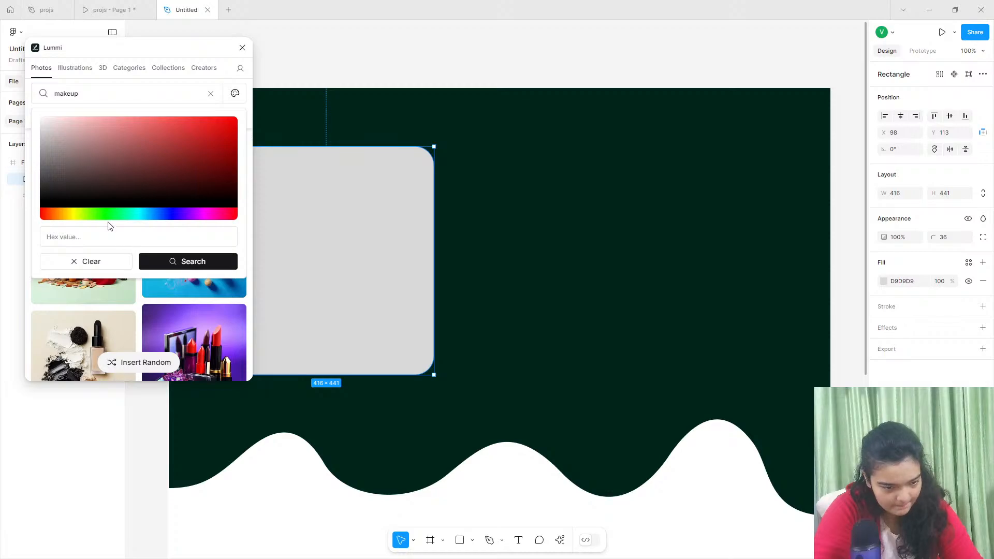
pyautogui.moveTo(116, 216); pyautogui.dragTo(124, 215)
pyautogui.moveTo(216, 173); pyautogui.dragTo(237, 172)
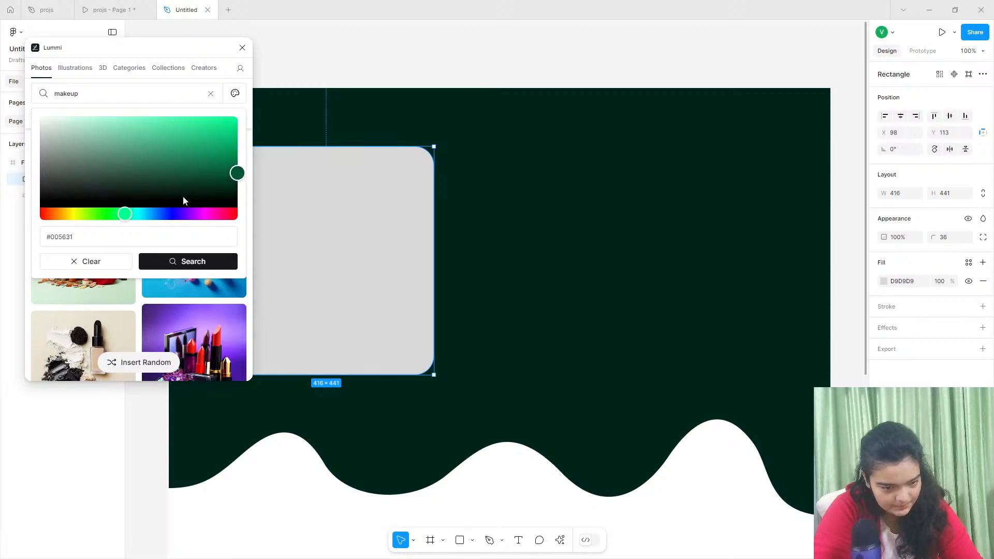
pyautogui.moveTo(132, 216); pyautogui.dragTo(117, 215)
pyautogui.click(199, 262)
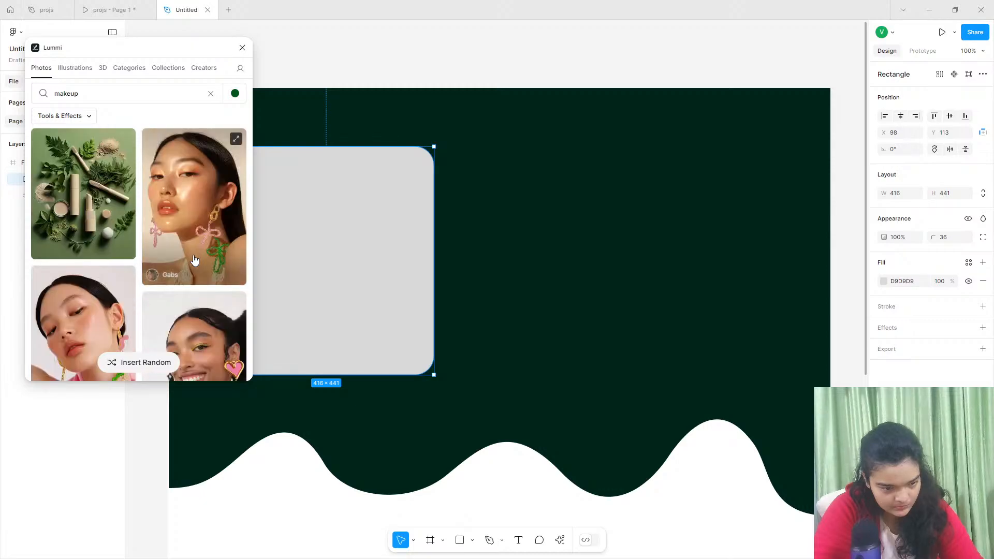
pyautogui.scroll(-5, 115, 218)
pyautogui.scroll(-14, 116, 219)
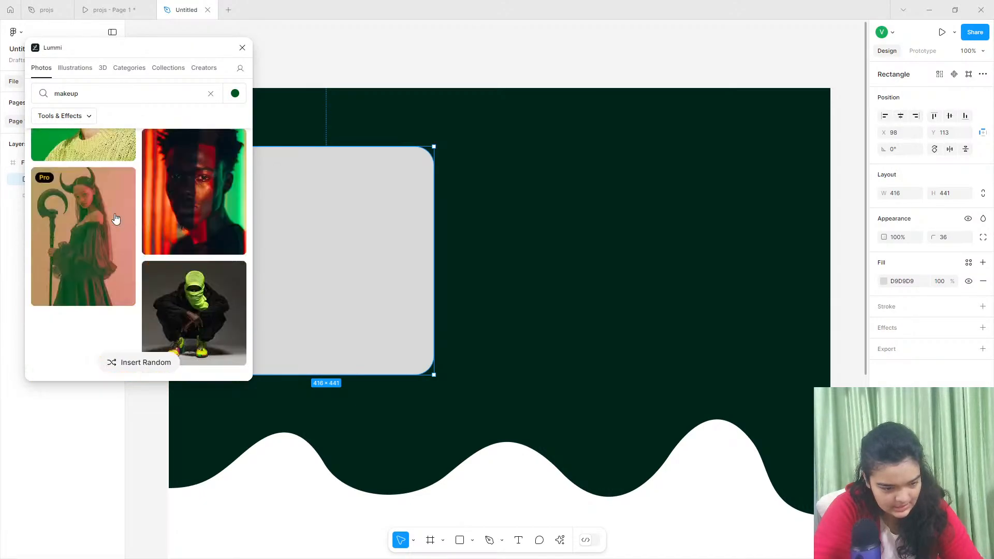
pyautogui.scroll(5, 115, 219)
pyautogui.scroll(10, 115, 217)
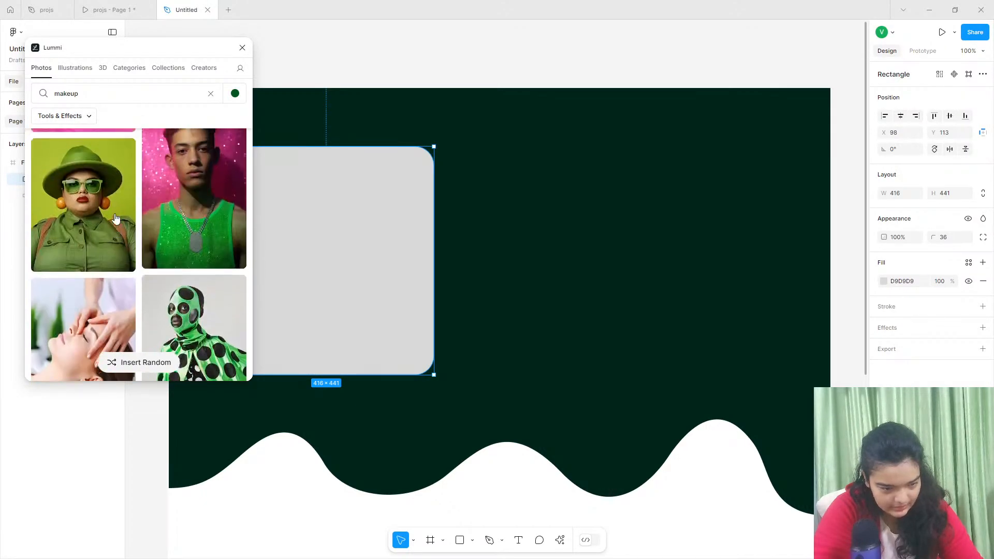
pyautogui.scroll(2, 116, 195)
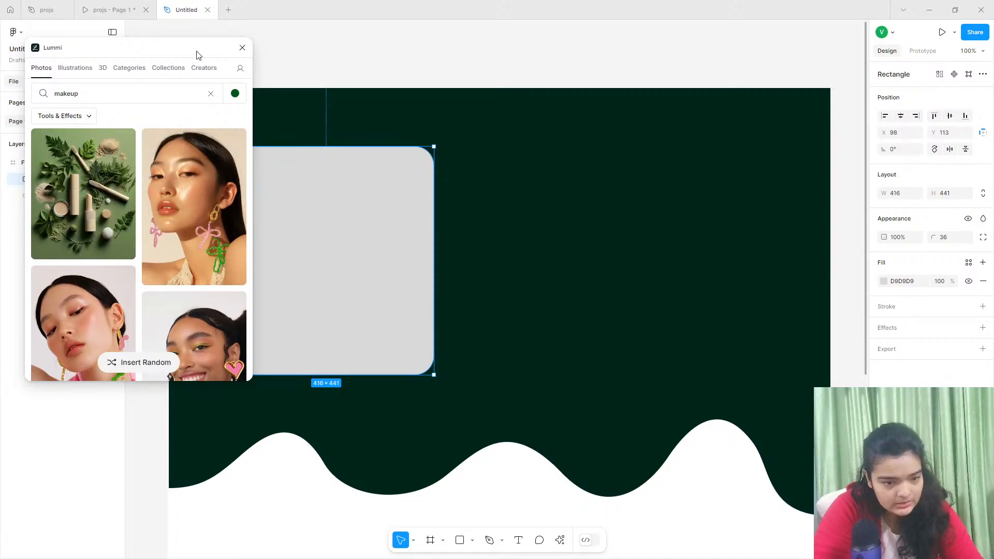
# Switch to the projs file and draw a rectangle about 512 × 645 on the empty canvas beside the finished page design.
pyautogui.click(228, 10)
pyautogui.click(47, 10)
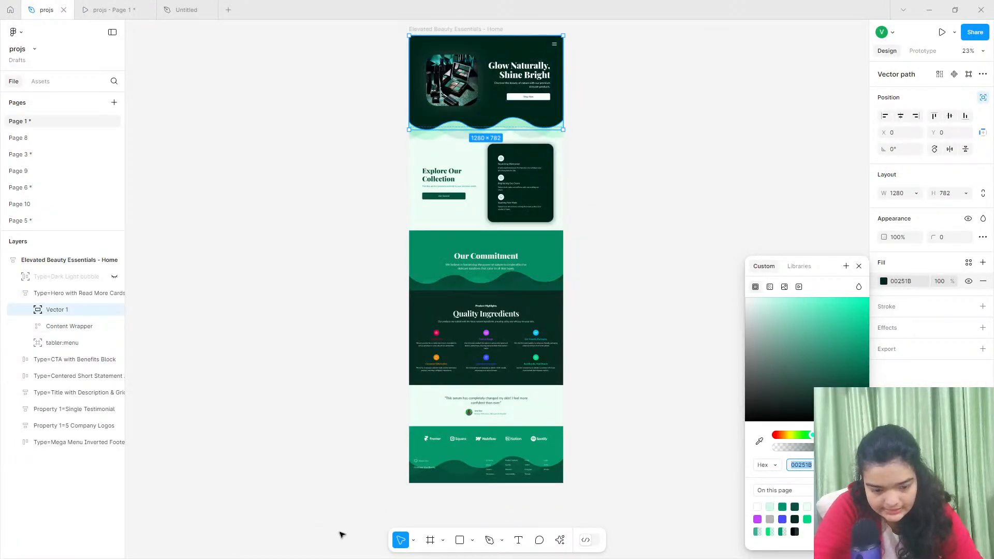
pyautogui.click(458, 541)
pyautogui.moveTo(313, 100); pyautogui.dragTo(375, 178)
# Fill the new rectangle with the green 276055 sampled from the hero's makeup photo and copy its hex value.
pyautogui.click(882, 281)
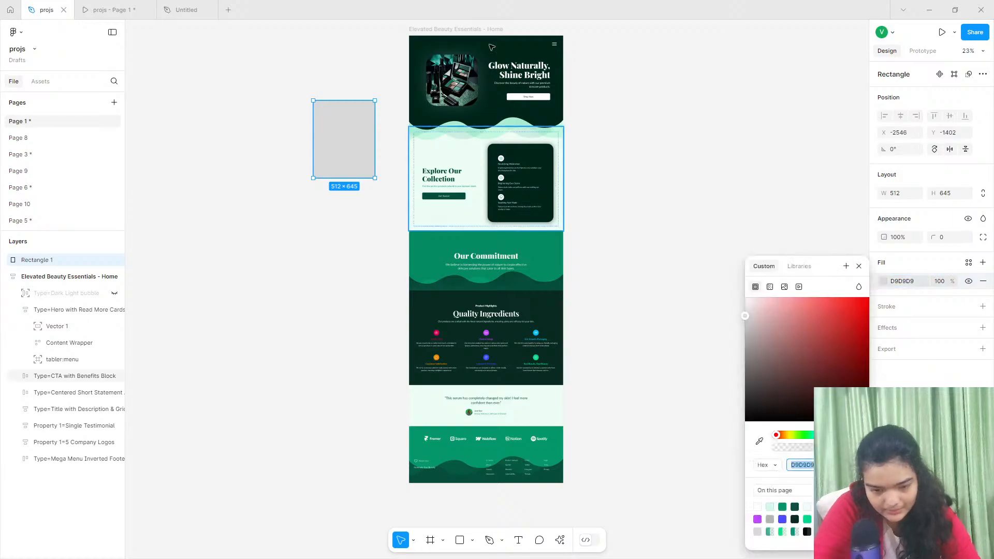
pyautogui.scroll(5, 447, 37)
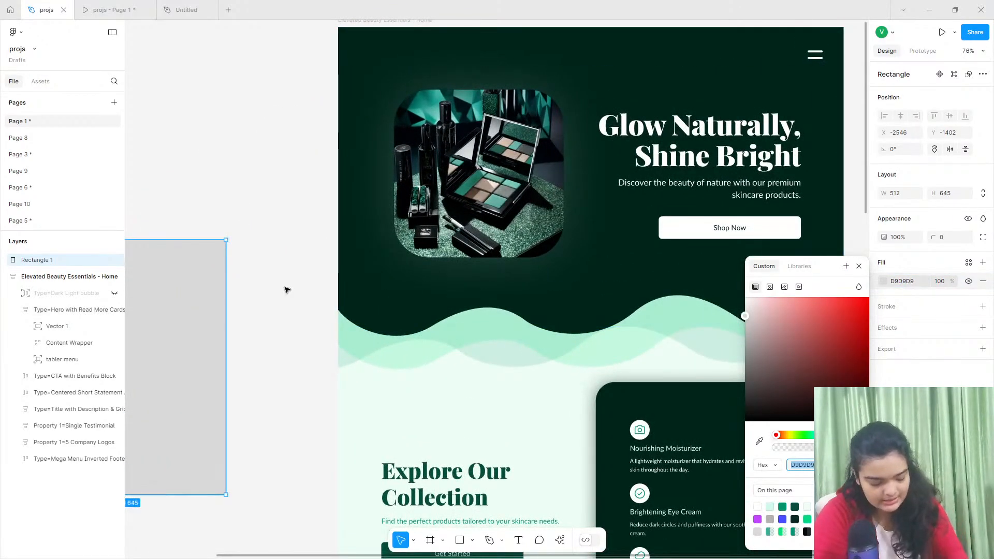
pyautogui.click(760, 440)
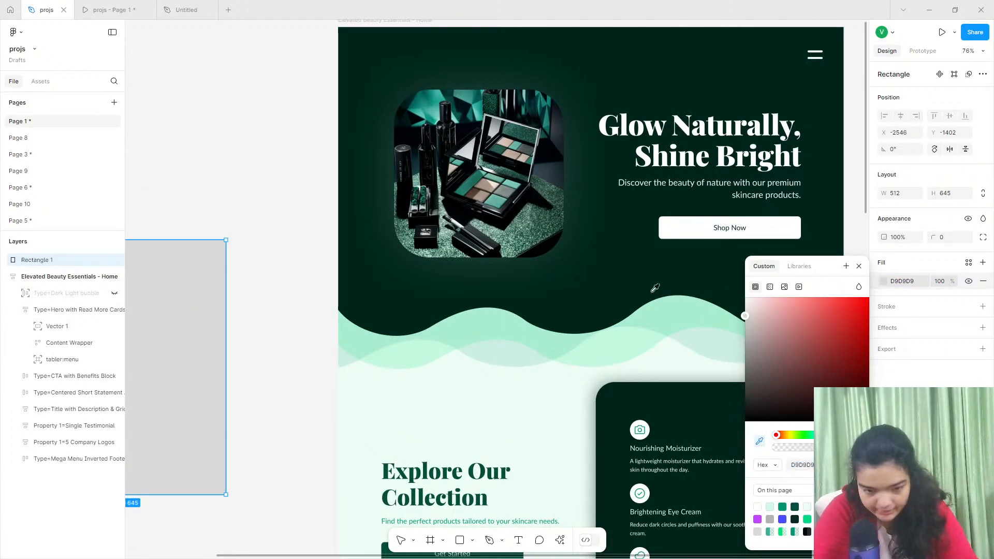
pyautogui.click(498, 145)
pyautogui.click(797, 464)
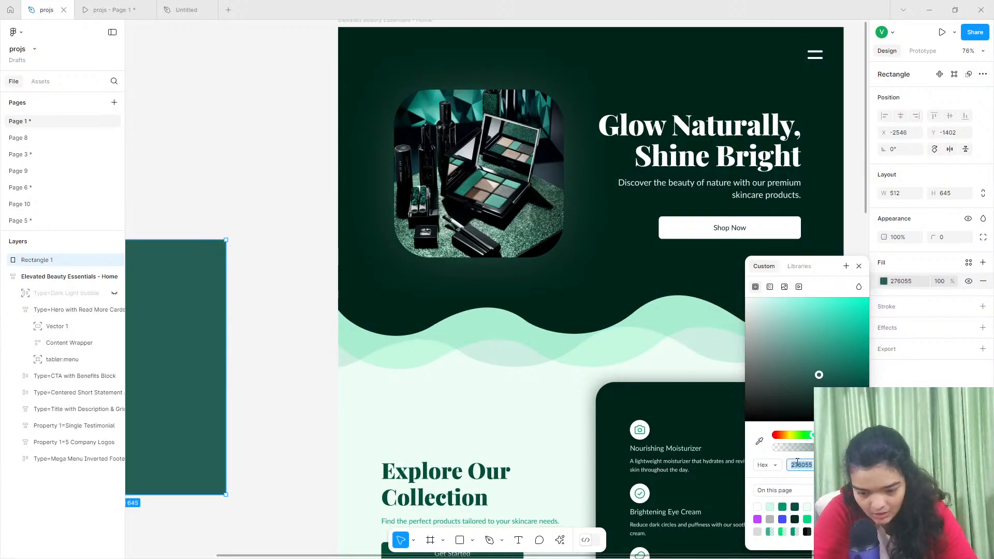
pyautogui.rightClick(798, 462)
pyautogui.click(805, 415)
# Return to the Untitled file and filter the Lummi makeup photos by the copied hex colour 276055.
pyautogui.click(176, 8)
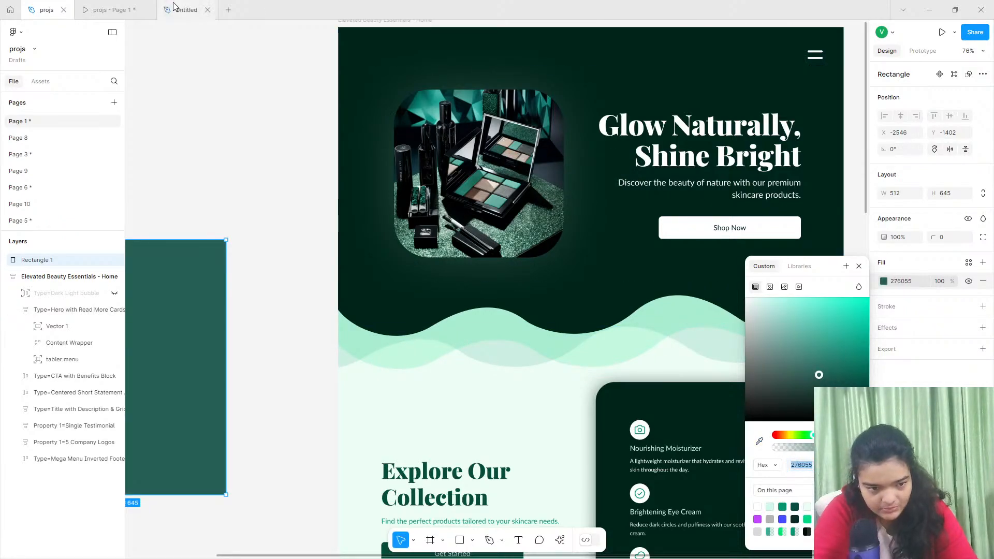
pyautogui.click(235, 94)
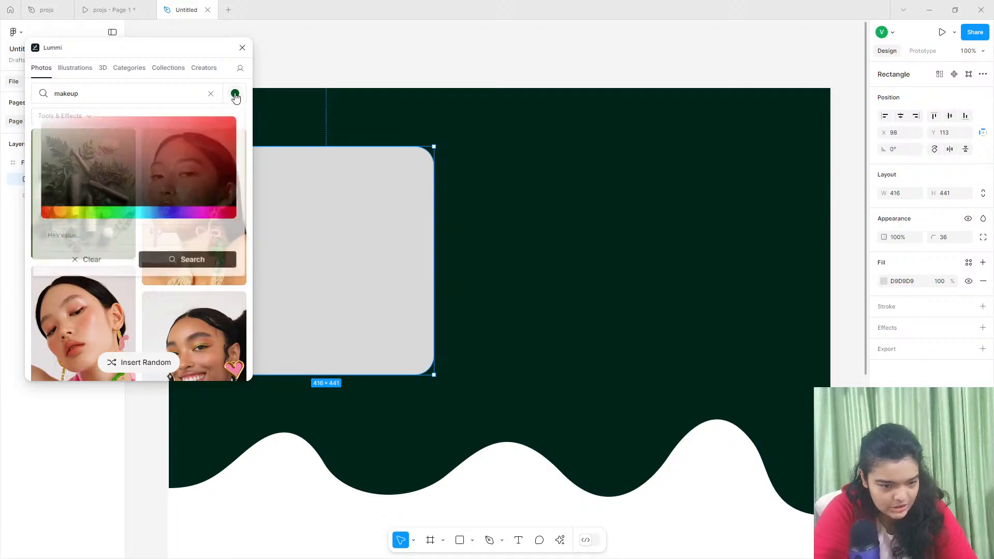
pyautogui.click(160, 241)
pyautogui.rightClick(160, 241)
pyautogui.click(183, 323)
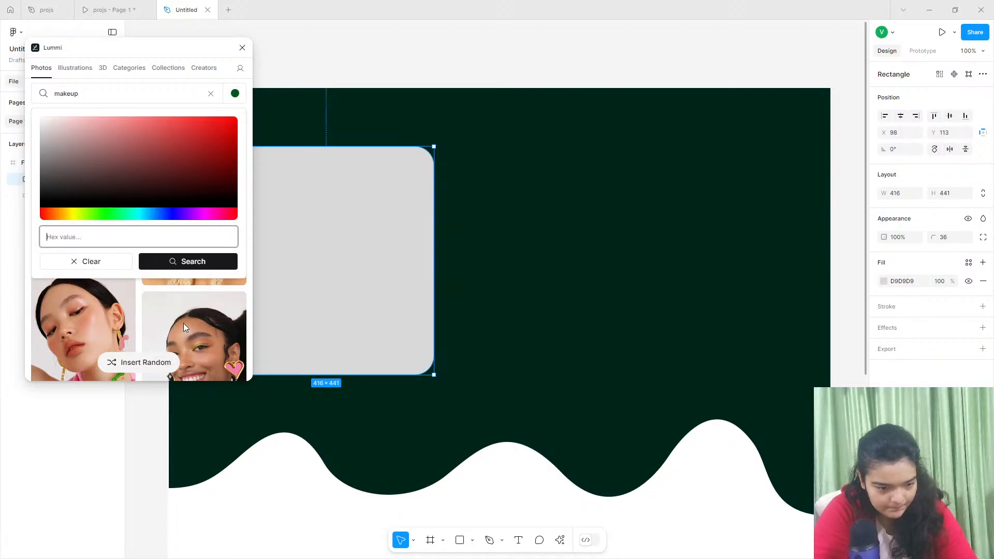
pyautogui.click(182, 263)
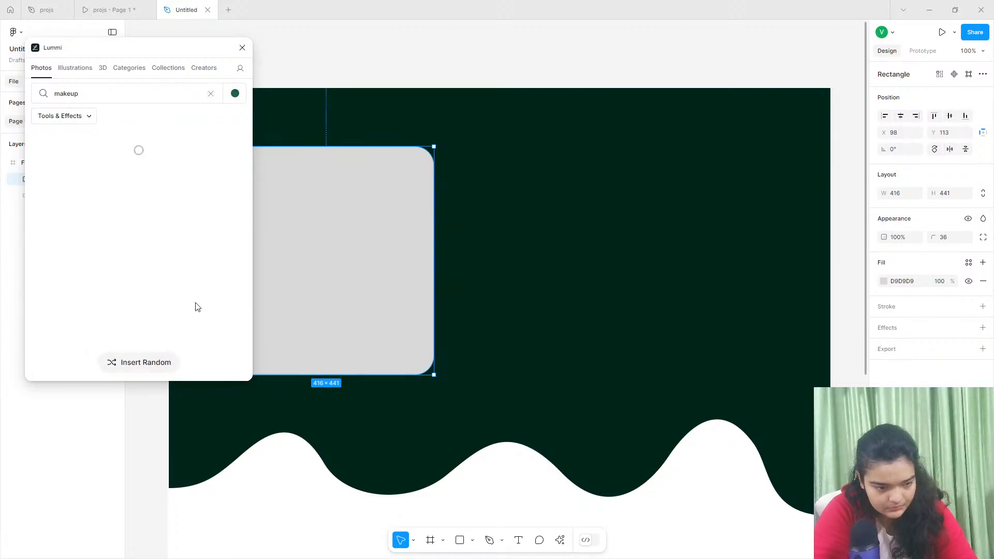
# Browse the filtered makeup photos and insert the teal one with glass bottles, lipstick and a palette into the rounded rectangle.
pyautogui.scroll(-6, 137, 230)
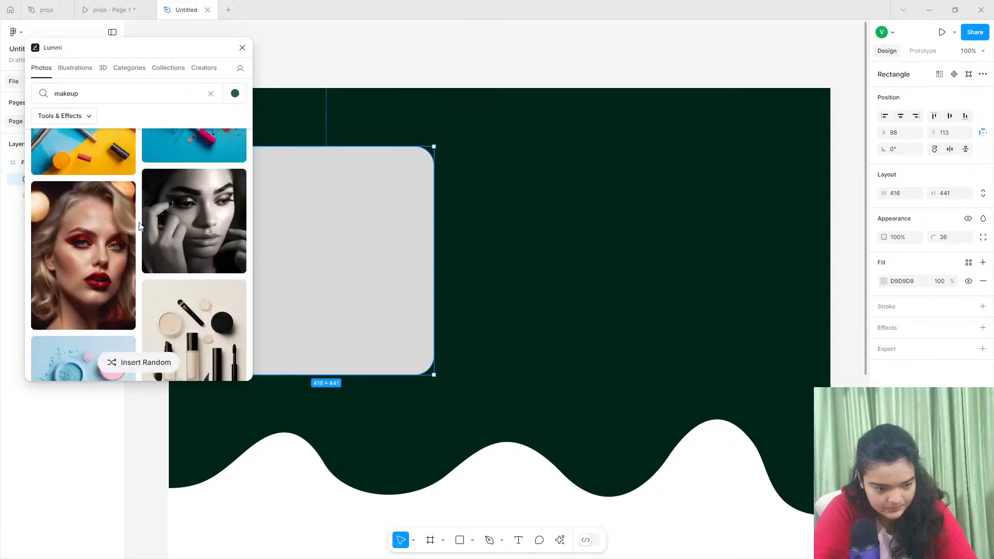
pyautogui.scroll(-15, 139, 226)
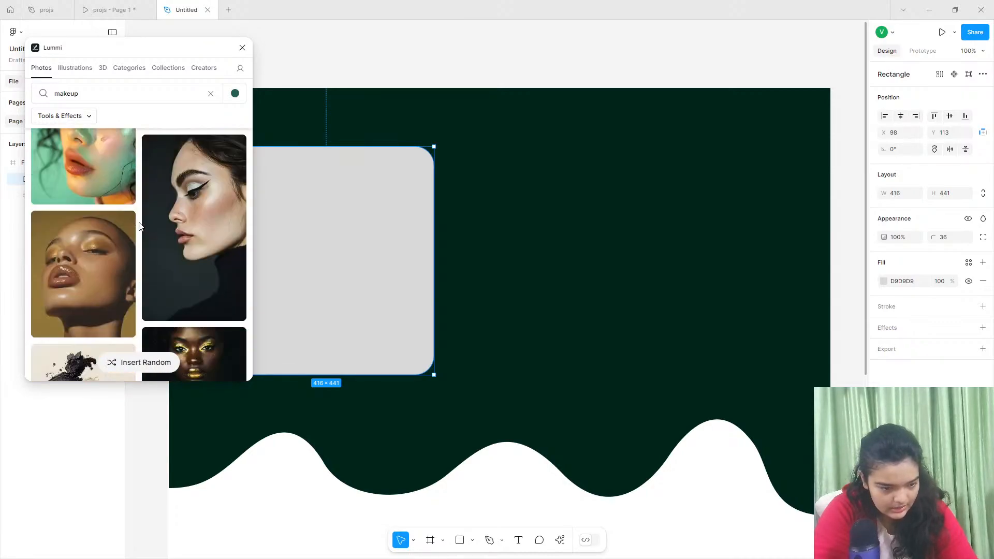
pyautogui.scroll(-15, 139, 226)
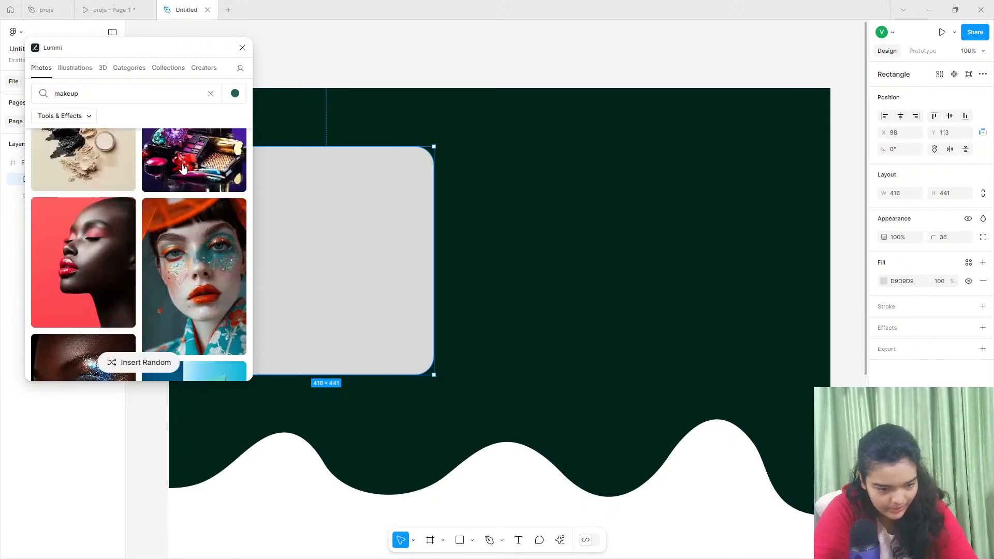
pyautogui.scroll(-15, 183, 207)
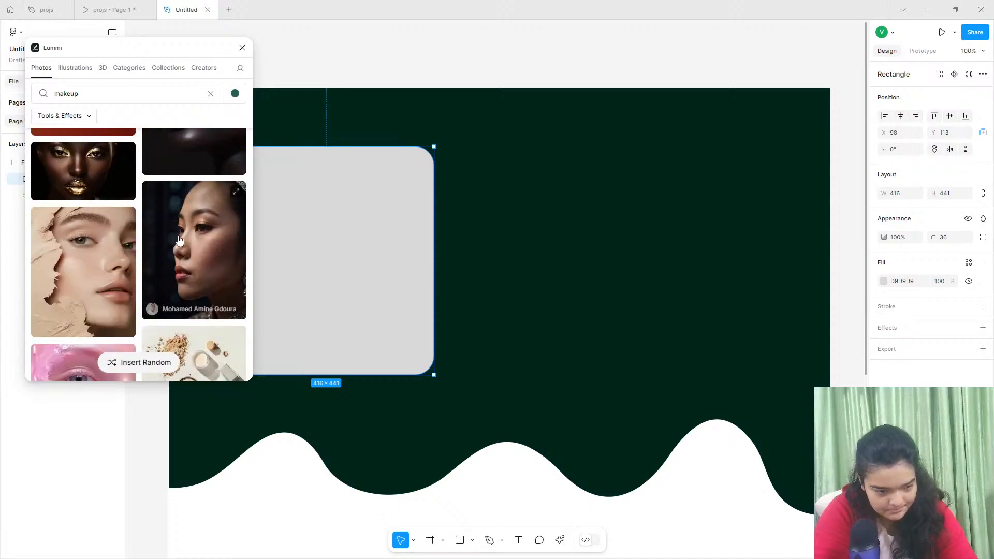
pyautogui.scroll(-10, 187, 252)
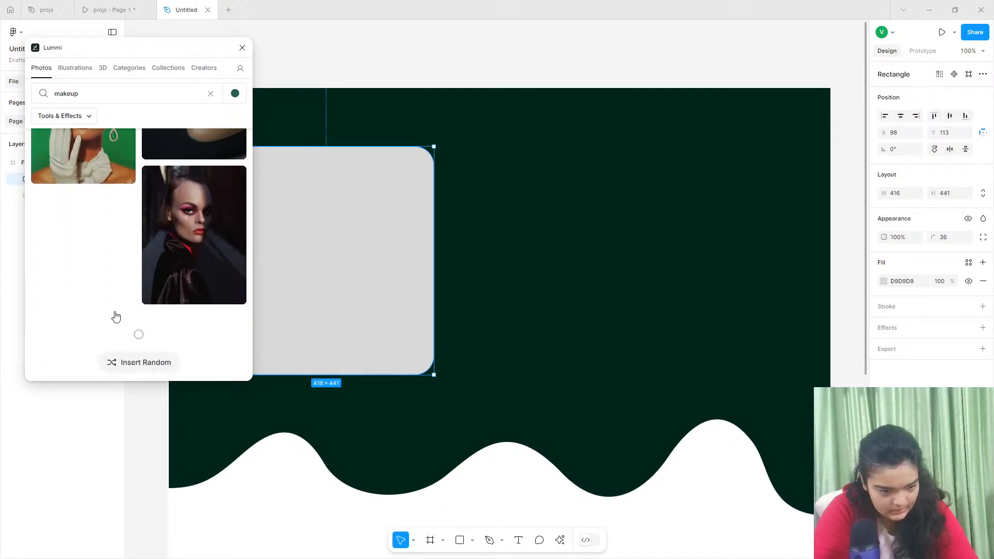
pyautogui.scroll(-10, 118, 317)
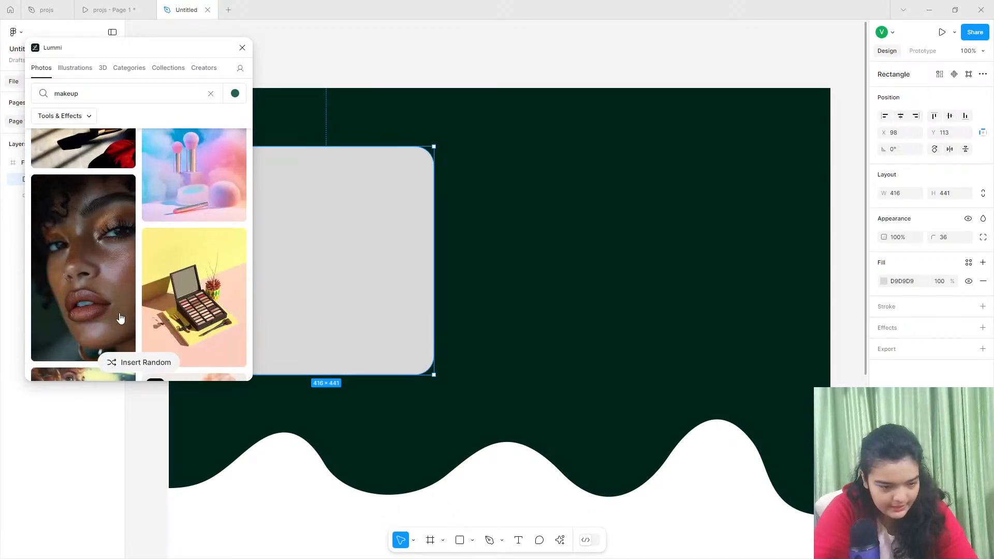
pyautogui.scroll(-10, 119, 317)
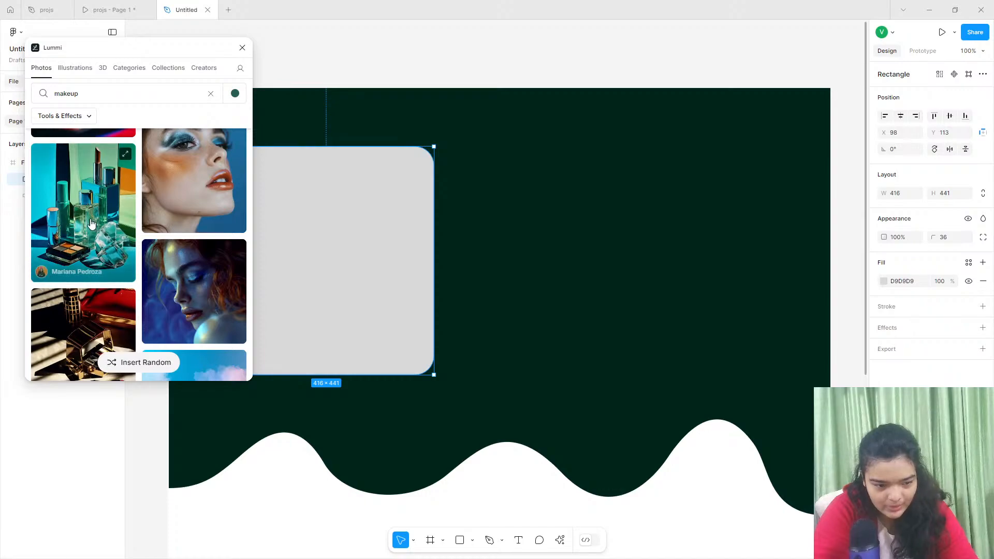
pyautogui.click(91, 222)
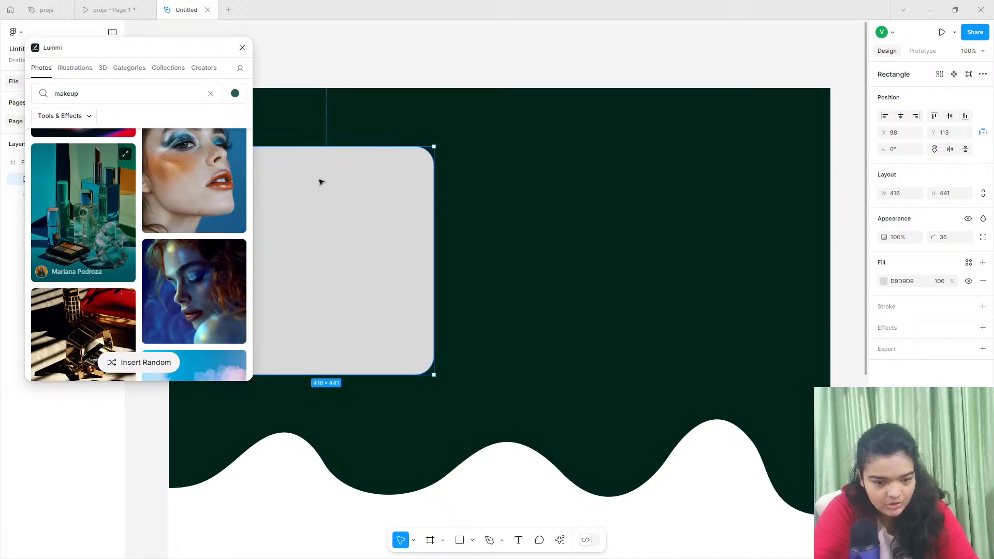
# Close the Lummi plugin and switch the rounded rectangle's makeup photo fill to Crop mode.
pyautogui.moveTo(321, 182); pyautogui.dragTo(355, 200)
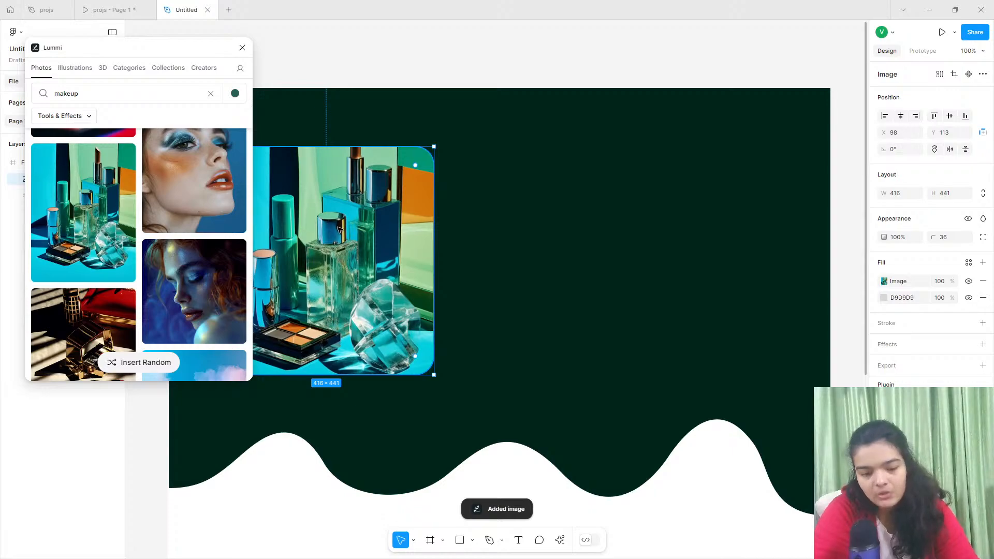
pyautogui.click(241, 48)
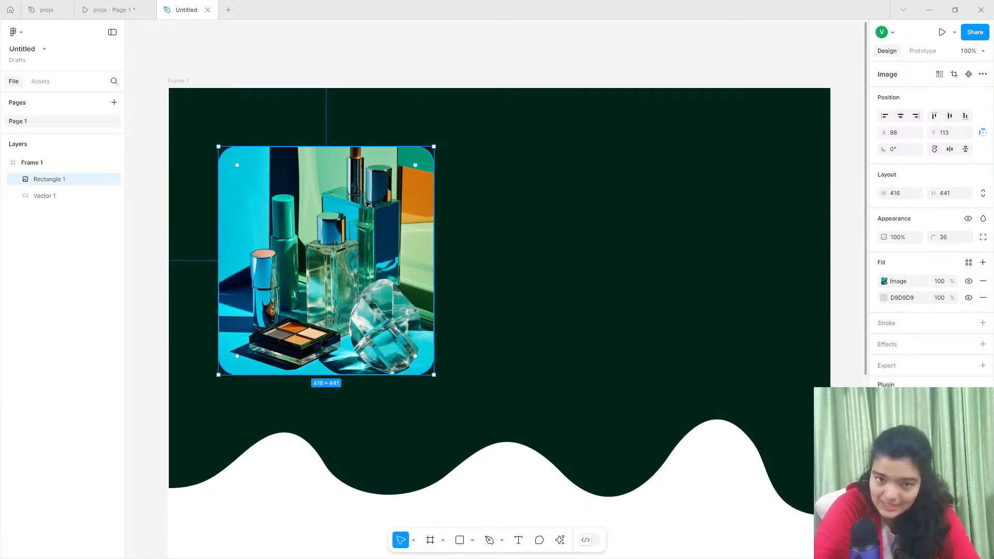
pyautogui.click(884, 281)
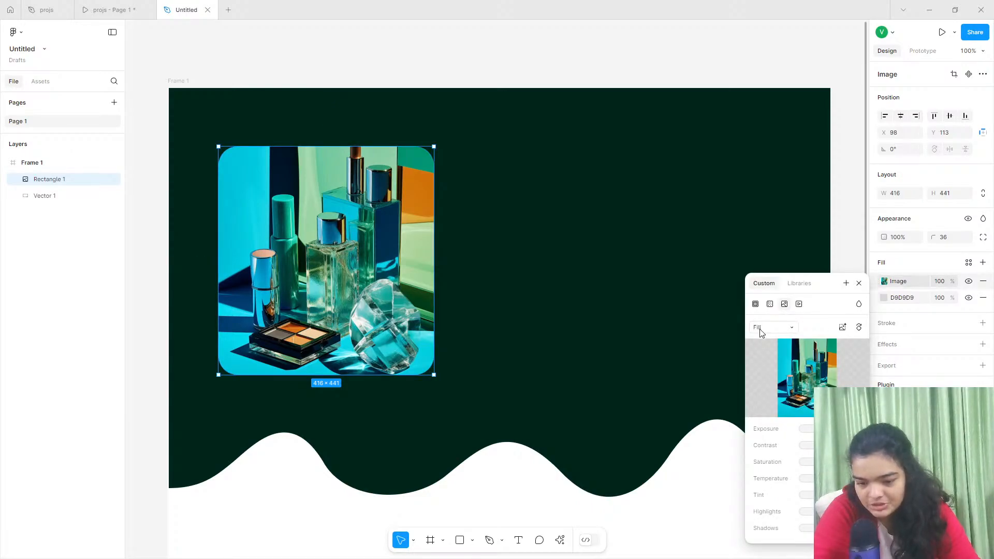
pyautogui.click(761, 329)
pyautogui.click(767, 350)
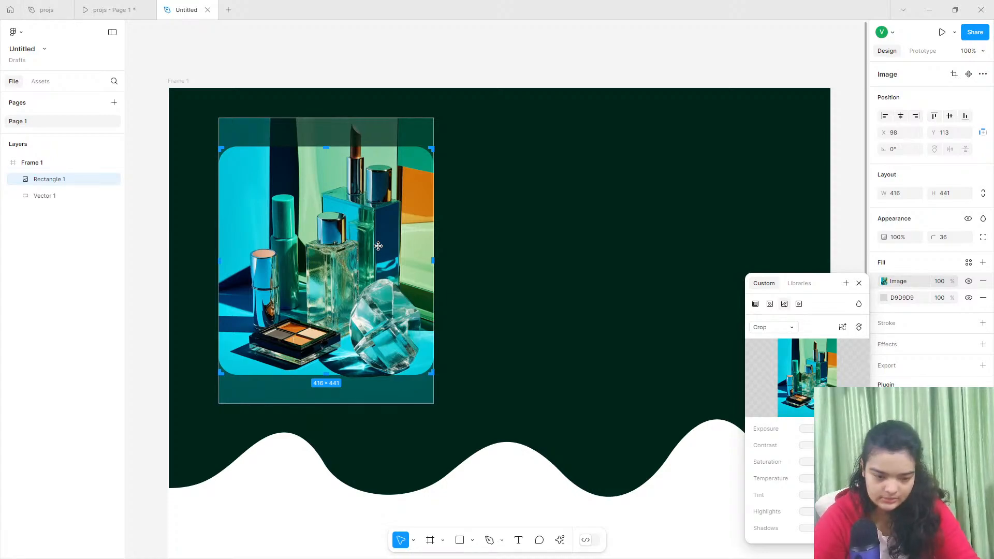
# Shift the cropped makeup photo down inside the rounded rectangle until its upper edge meets the rectangle's and the whole lipstick is framed.
pyautogui.press('Down')
pyautogui.press('Down')
pyautogui.press('Down')
pyautogui.press('Down')
pyautogui.press('Down')
pyautogui.press('Down')
pyautogui.press('Down')
pyautogui.press('Down')
pyautogui.press('Down')
pyautogui.press('Down')
pyautogui.press('Down')
pyautogui.press('Down')
pyautogui.press('Down')
pyautogui.press('Down')
pyautogui.press('Down')
pyautogui.press('Down')
pyautogui.press('Down')
pyautogui.press('Down')
pyautogui.press('Down')
pyautogui.press('Down')
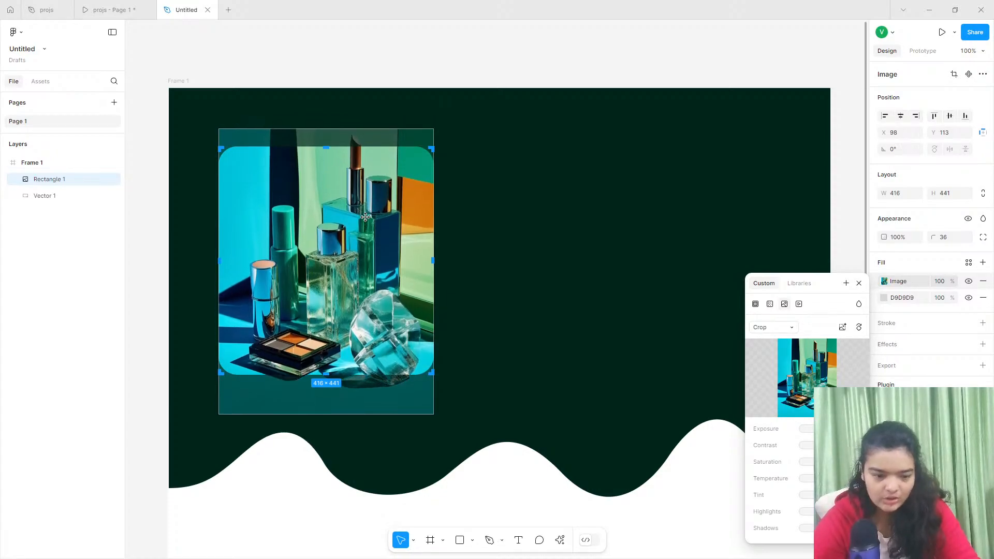
pyautogui.press('Down')
pyautogui.press('Down')
pyautogui.press('Down')
pyautogui.press('Down')
pyautogui.press('Down')
pyautogui.press('Down')
pyautogui.press('Down')
pyautogui.press('Down')
pyautogui.press('Down')
pyautogui.press('Down')
pyautogui.press('Down')
pyautogui.press('Down')
pyautogui.press('Down')
pyautogui.press('Down')
pyautogui.press('Down')
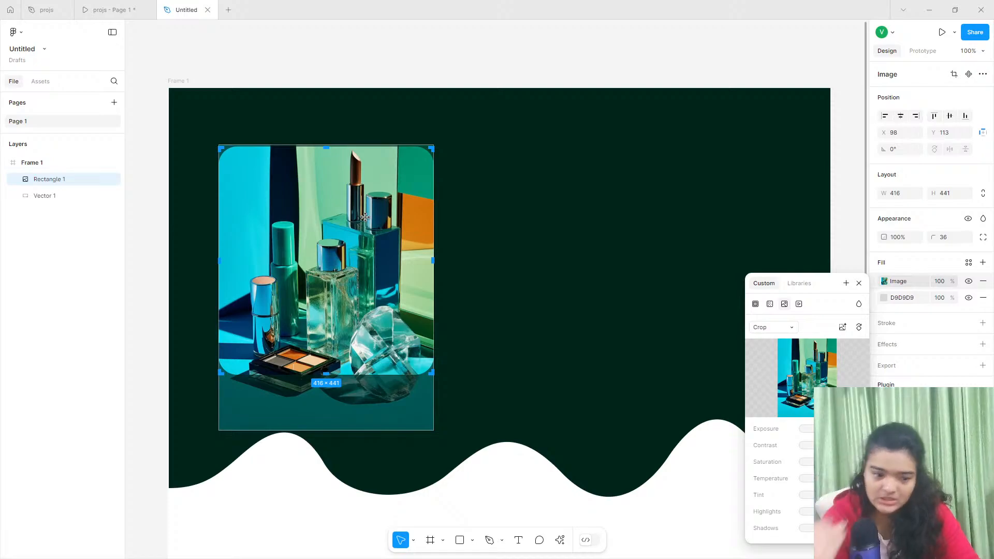
pyautogui.press('Down')
pyautogui.press('Up')
pyautogui.press('Up')
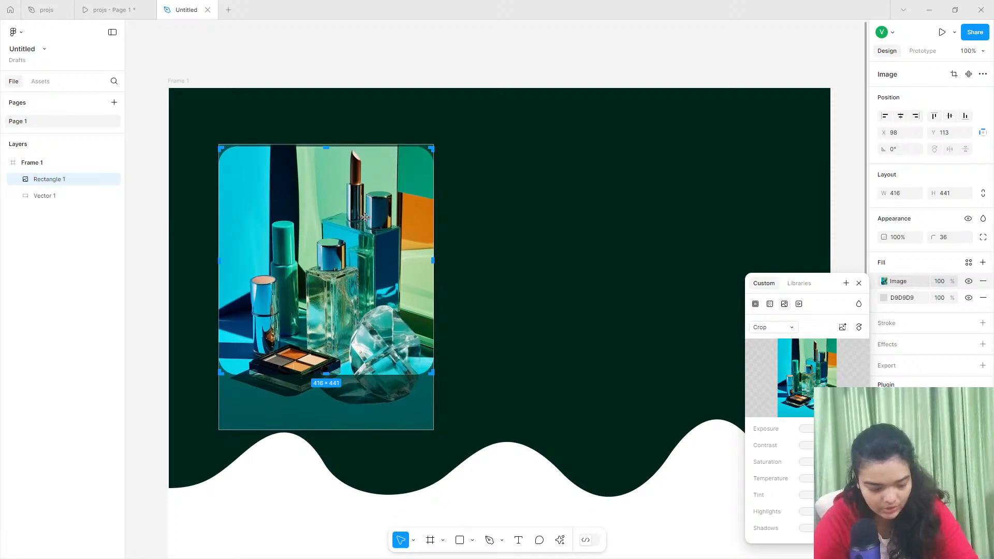
pyautogui.click(138, 238)
pyautogui.click(138, 237)
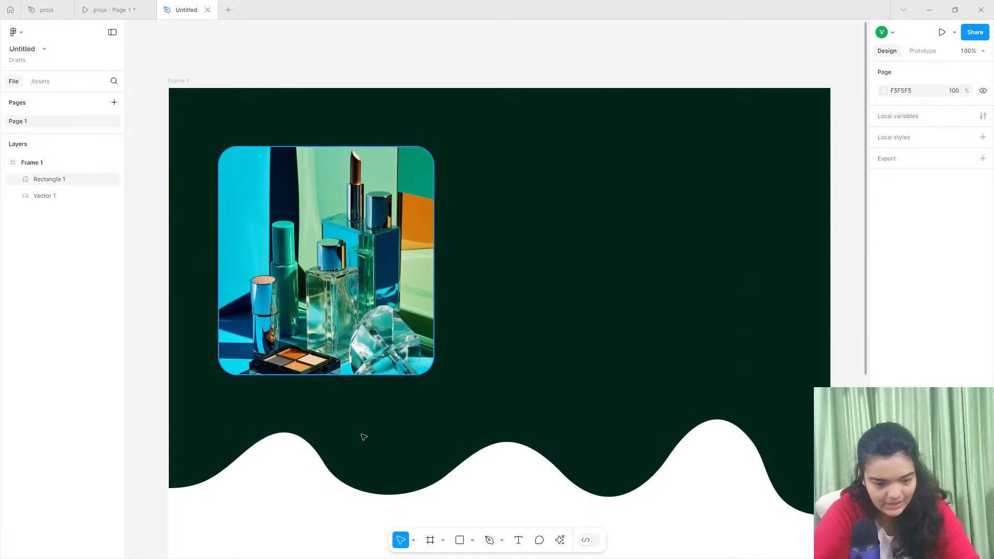
# Reopen the photo's crop and nudge the picture slightly upward within the rounded rectangle.
pyautogui.click(387, 286)
pyautogui.click(886, 281)
pyautogui.doubleClick(393, 266)
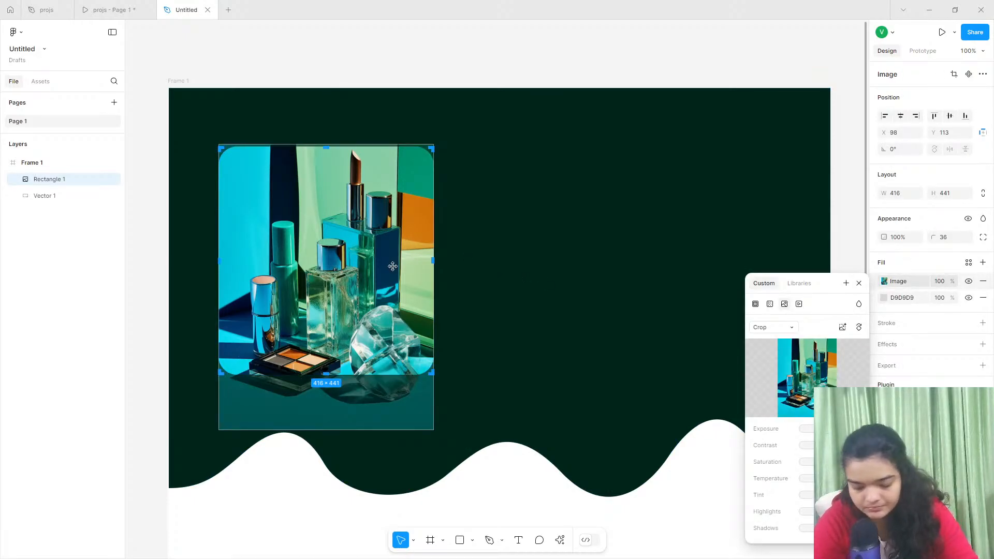
pyautogui.press('Up')
pyautogui.press('Up')
pyautogui.press('Up')
pyautogui.press('Up')
pyautogui.press('Up')
pyautogui.press('Up')
pyautogui.press('Up')
pyautogui.press('Up')
pyautogui.press('Up')
pyautogui.press('Down')
pyautogui.press('Down')
pyautogui.press('Down')
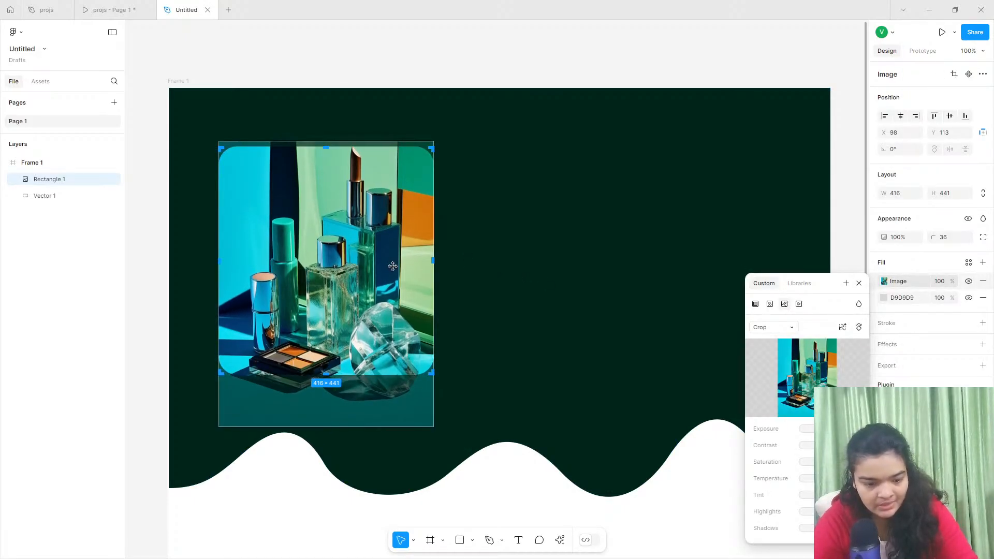
pyautogui.click(155, 179)
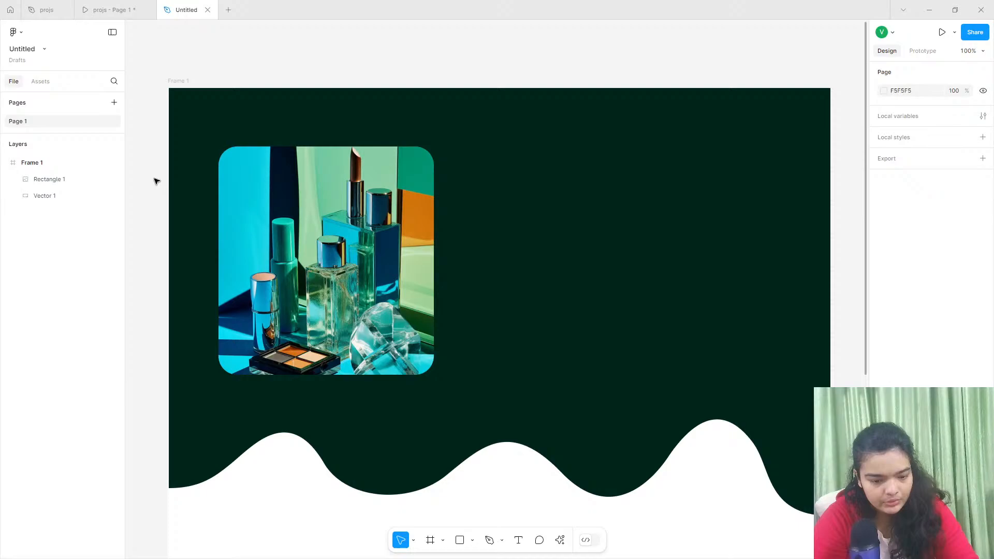
# Stretch the product image to 442 high, add a drop shadow effect to it and open the shadow's settings.
pyautogui.click(431, 213)
pyautogui.moveTo(389, 376); pyautogui.dragTo(388, 376)
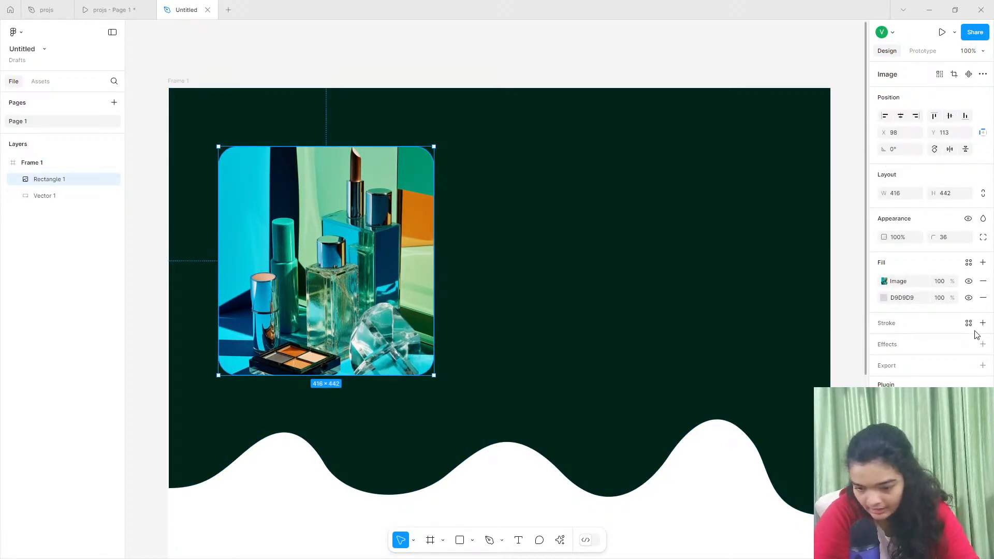
pyautogui.click(983, 345)
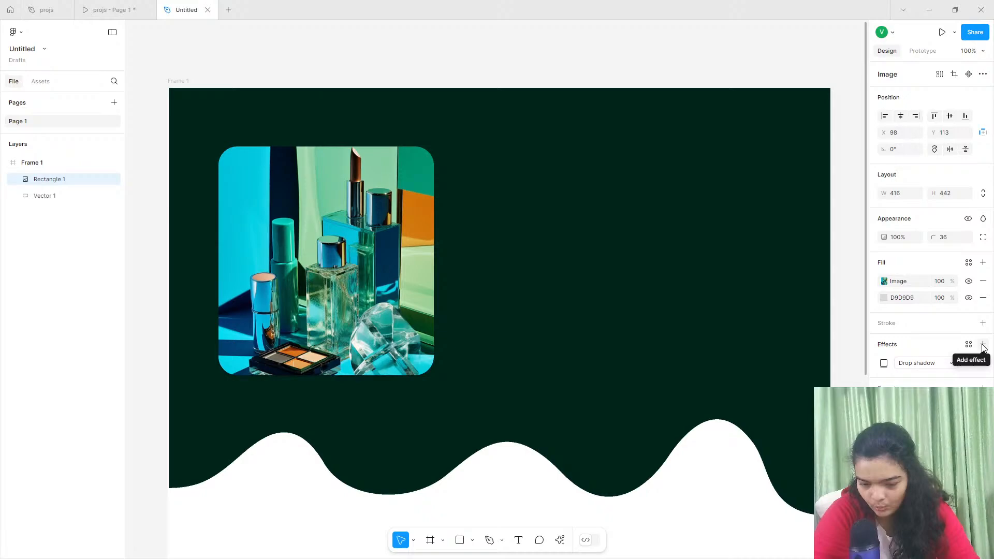
pyautogui.click(913, 364)
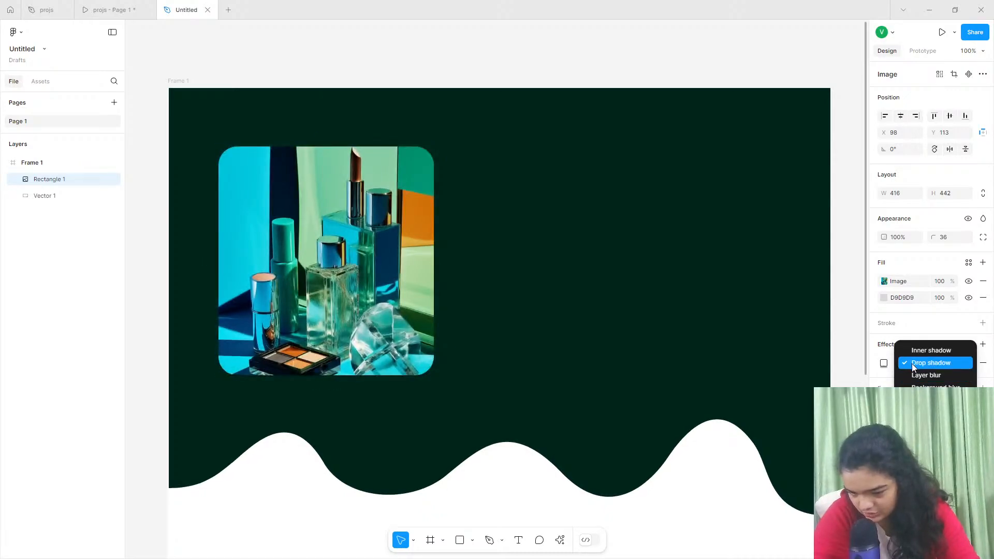
pyautogui.click(919, 363)
pyautogui.click(884, 363)
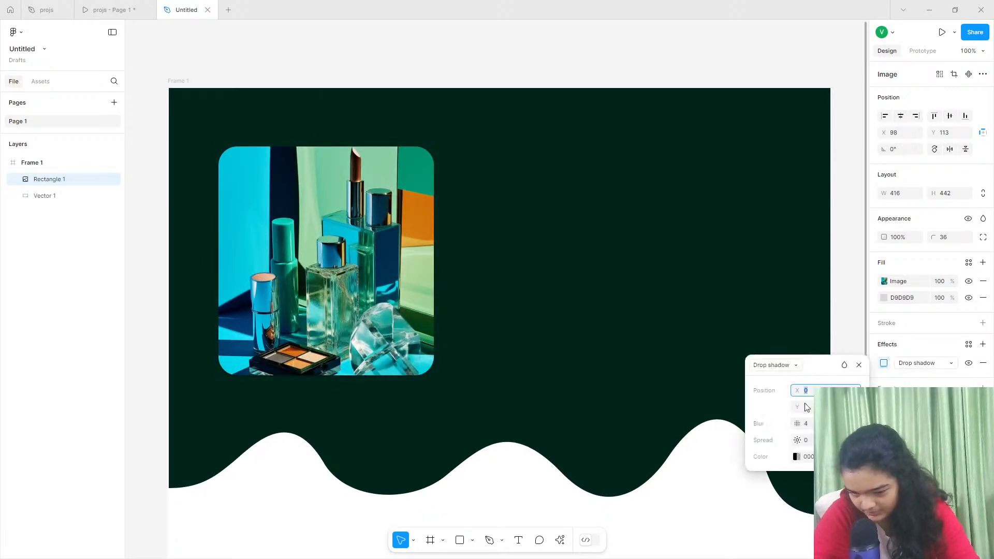
# Set the drop shadow to white FFFFFF at 31% opacity, with a blur of about 31.1 and a Y offset of 0.
pyautogui.click(796, 457)
pyautogui.moveTo(654, 344); pyautogui.dragTo(552, 219)
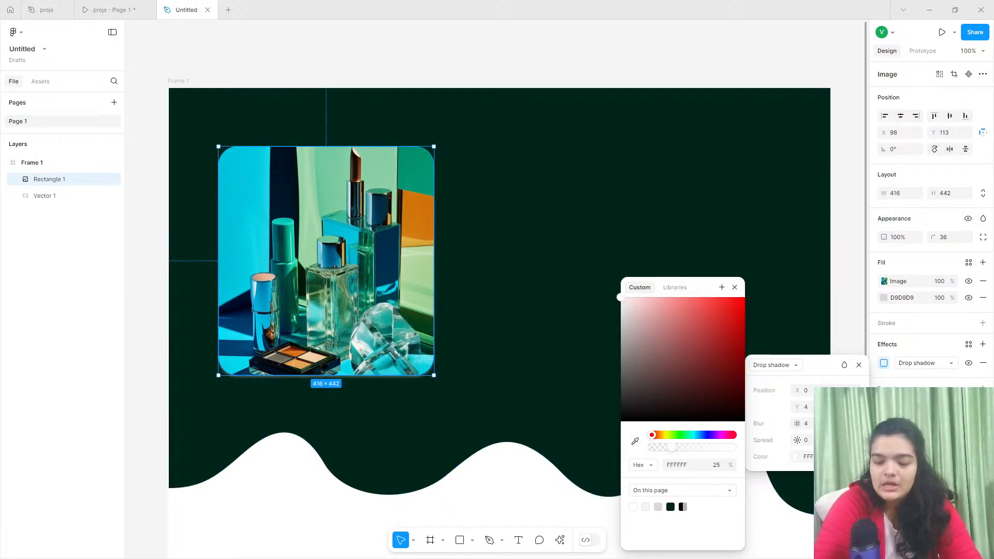
pyautogui.moveTo(672, 448)
pyautogui.mouseDown()
pyautogui.moveTo(657, 445)
pyautogui.moveTo(678, 448)
pyautogui.mouseUp()
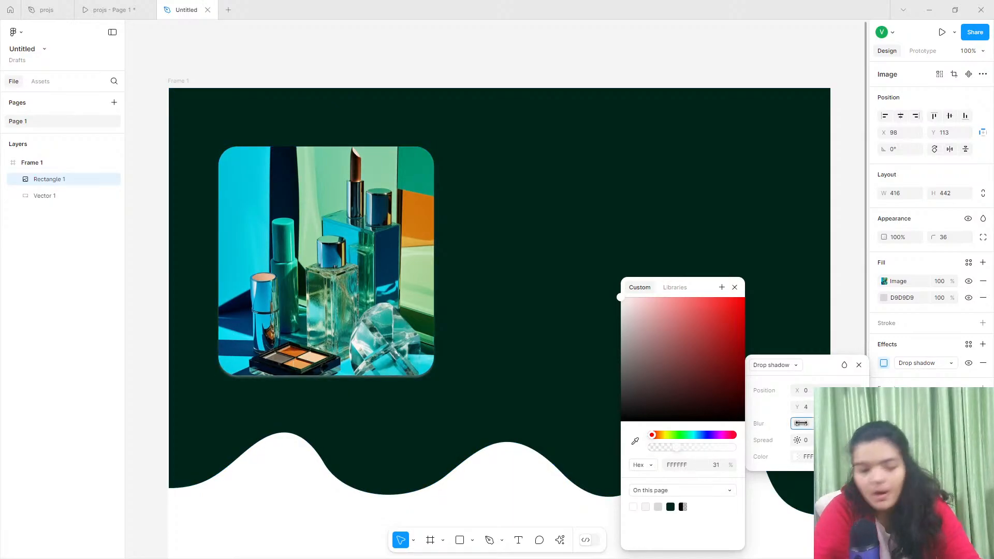
pyautogui.moveTo(798, 423); pyautogui.dragTo(88, 428)
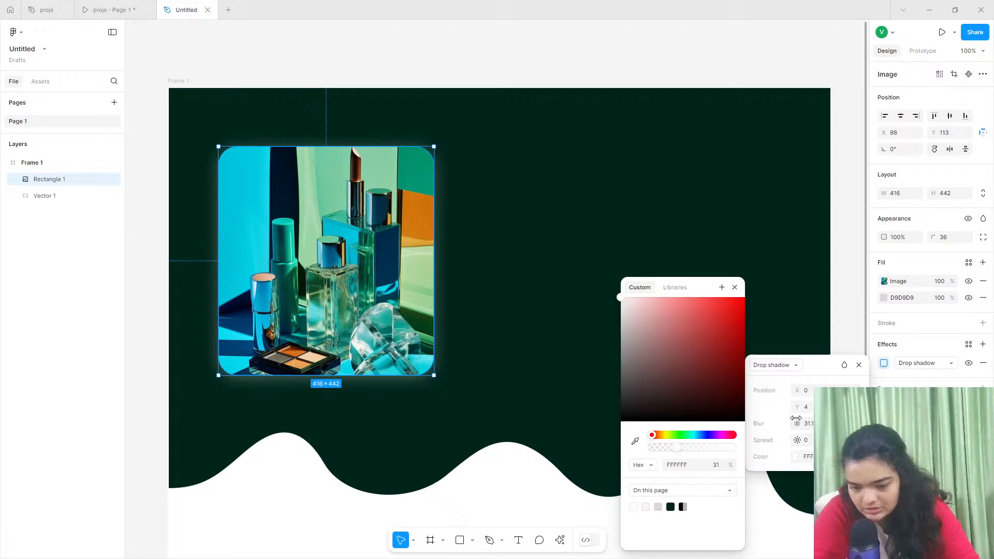
pyautogui.write('0')
pyautogui.press('Return')
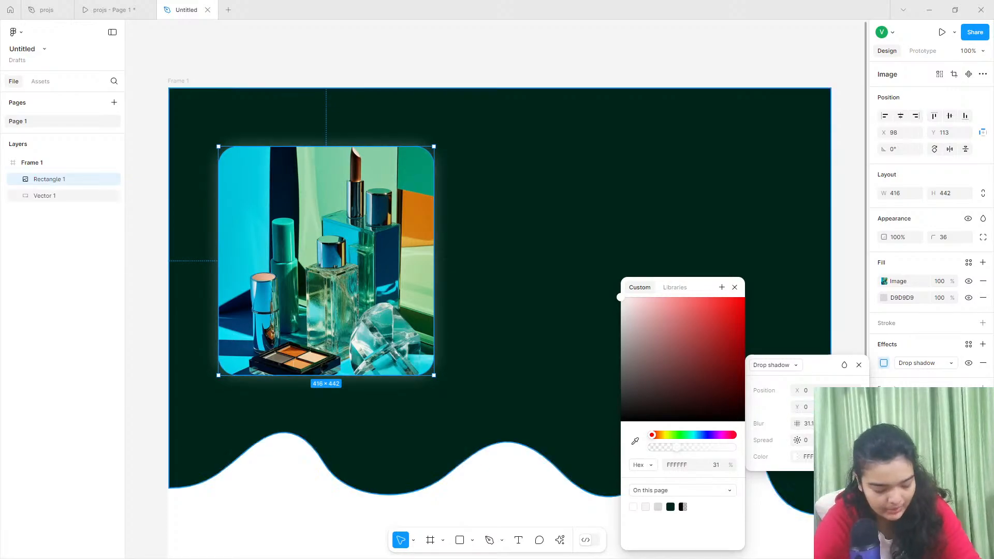
pyautogui.moveTo(800, 440); pyautogui.dragTo(803, 441)
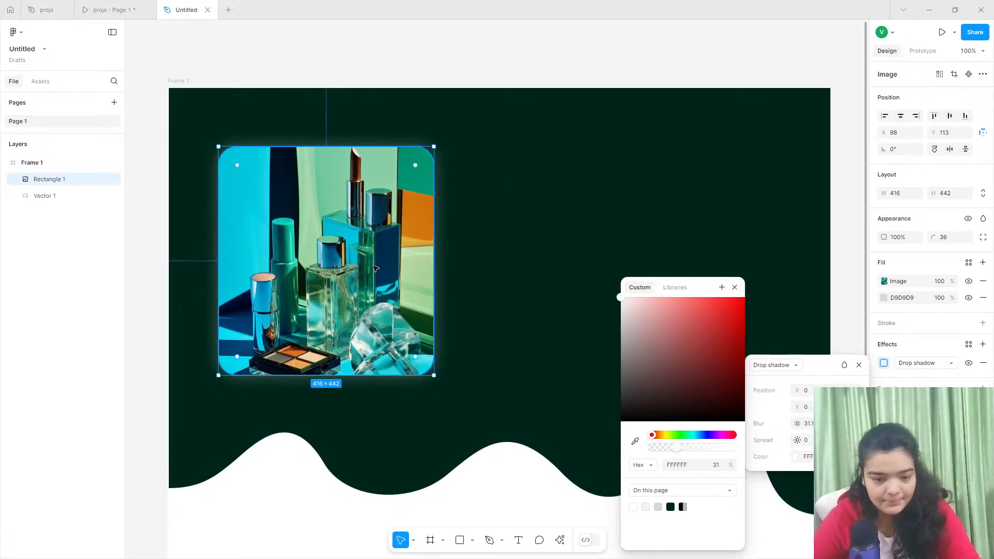
# Check the reference prototype, then shrink the product image to about 384 × 408 and place it at about X 140, Y 134.
pyautogui.click(111, 10)
pyautogui.click(185, 10)
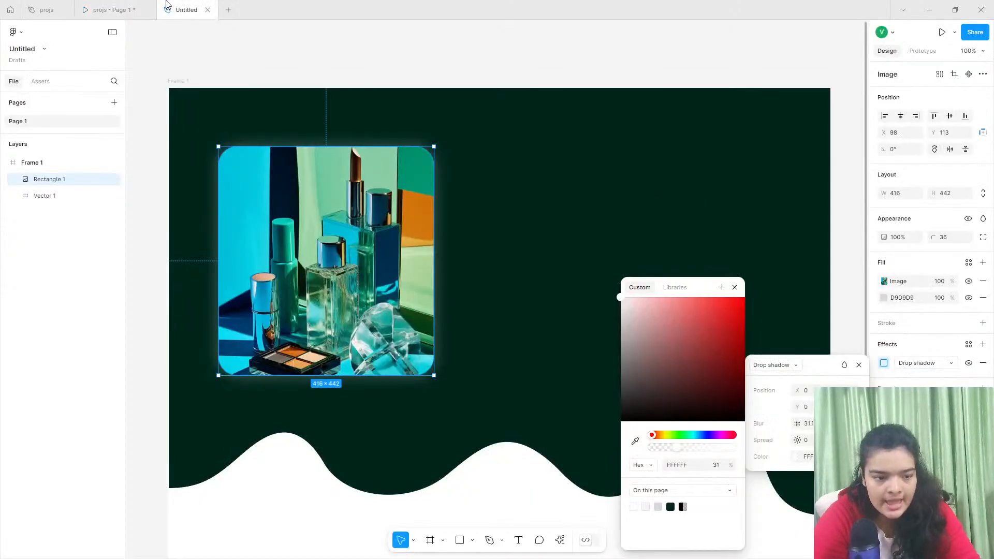
pyautogui.moveTo(259, 202); pyautogui.dragTo(236, 178)
pyautogui.moveTo(295, 276)
pyautogui.mouseDown()
pyautogui.moveTo(287, 264)
pyautogui.moveTo(300, 269)
pyautogui.mouseUp()
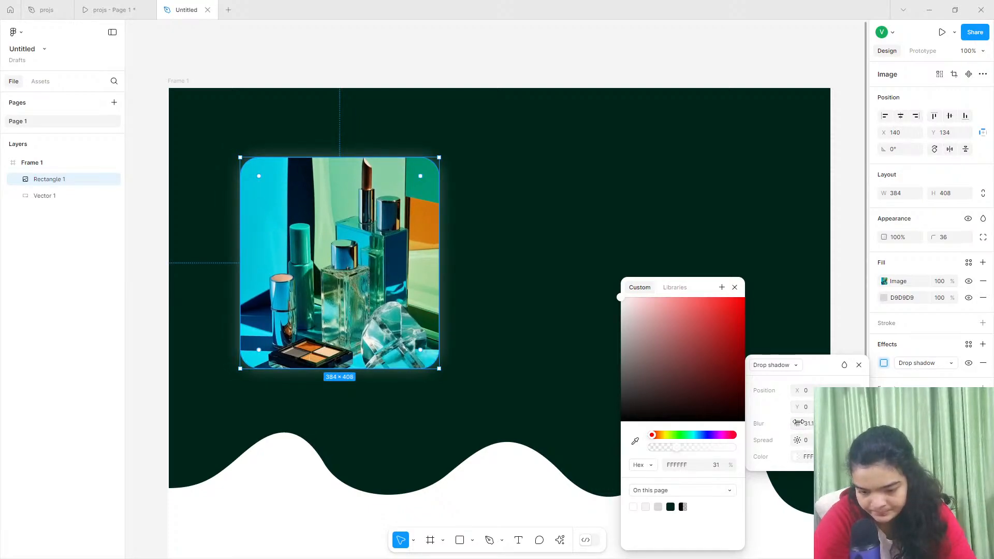
# Soften the product image's white glow with a shadow blur of 100 and a spread of about -24.
pyautogui.moveTo(798, 422)
pyautogui.mouseDown()
pyautogui.moveTo(818, 440)
pyautogui.moveTo(802, 438)
pyautogui.mouseUp()
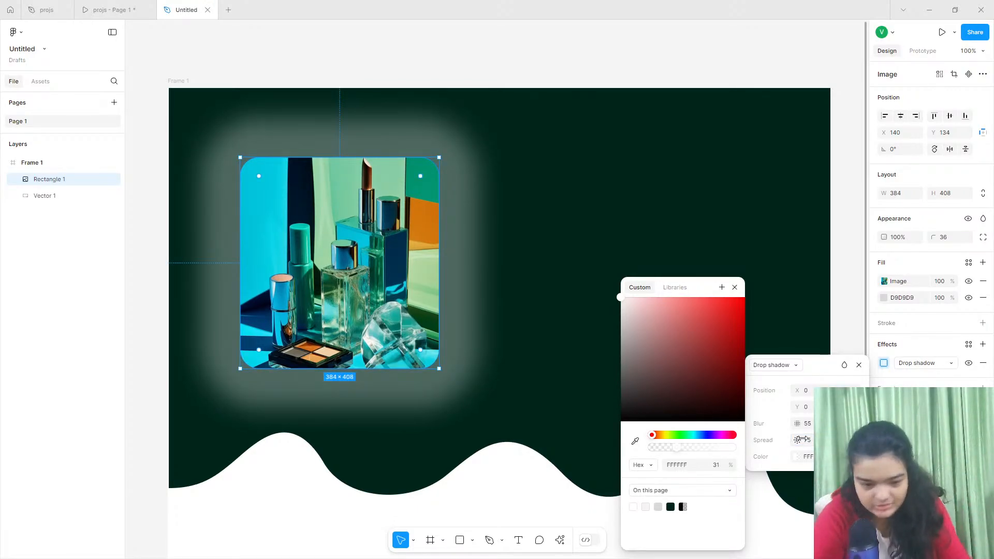
pyautogui.moveTo(798, 439); pyautogui.dragTo(780, 420)
pyautogui.click(808, 440)
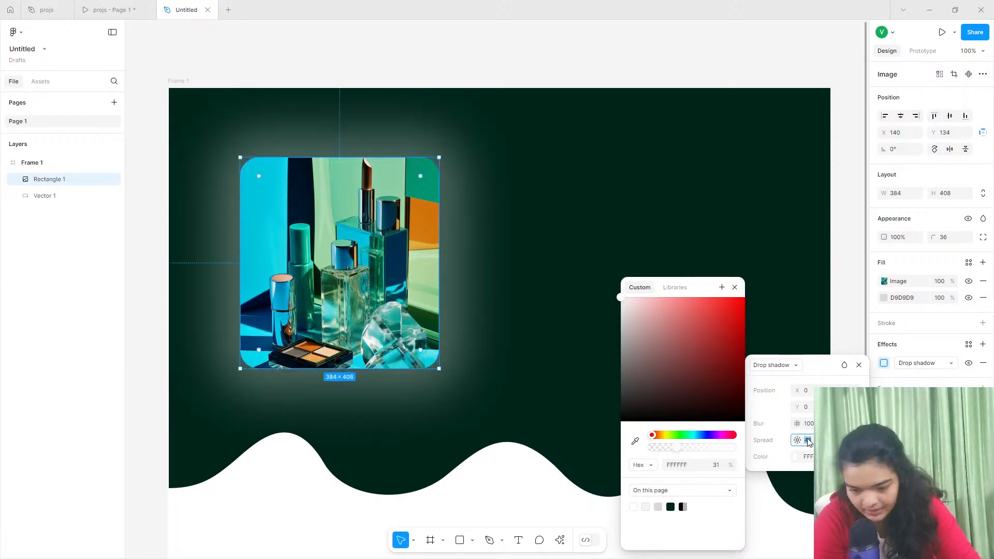
pyautogui.press('Return')
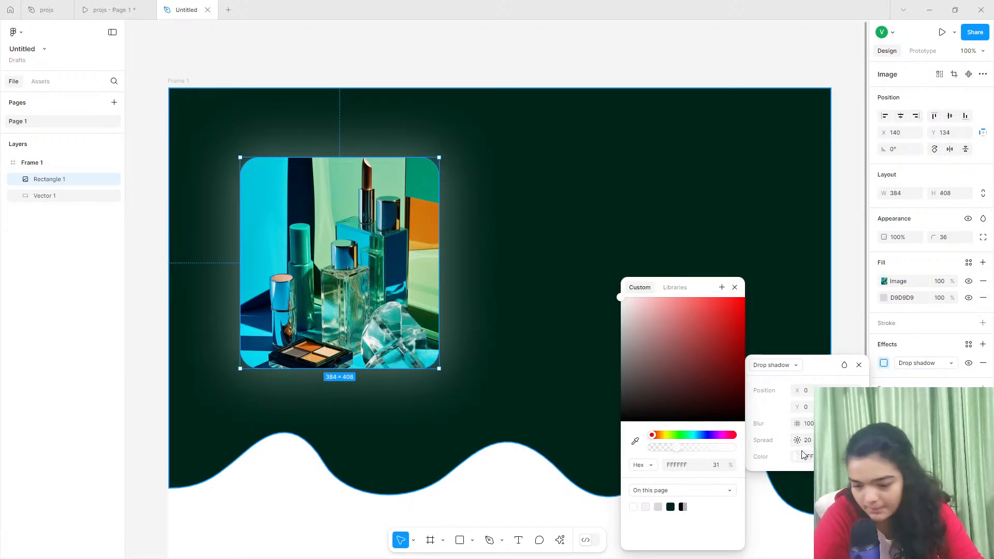
pyautogui.moveTo(799, 440)
pyautogui.mouseDown()
pyautogui.moveTo(746, 438)
pyautogui.moveTo(798, 440)
pyautogui.mouseUp()
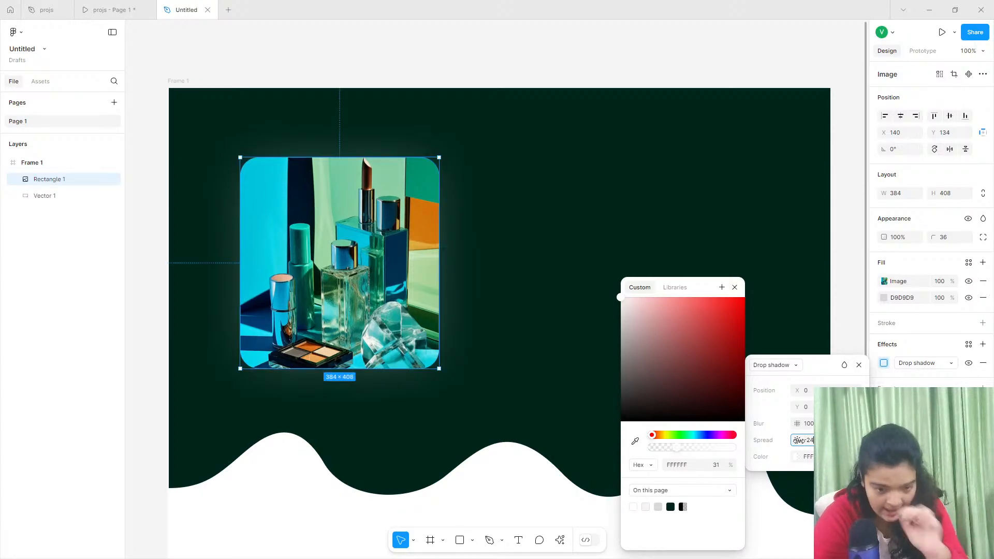
pyautogui.click(492, 70)
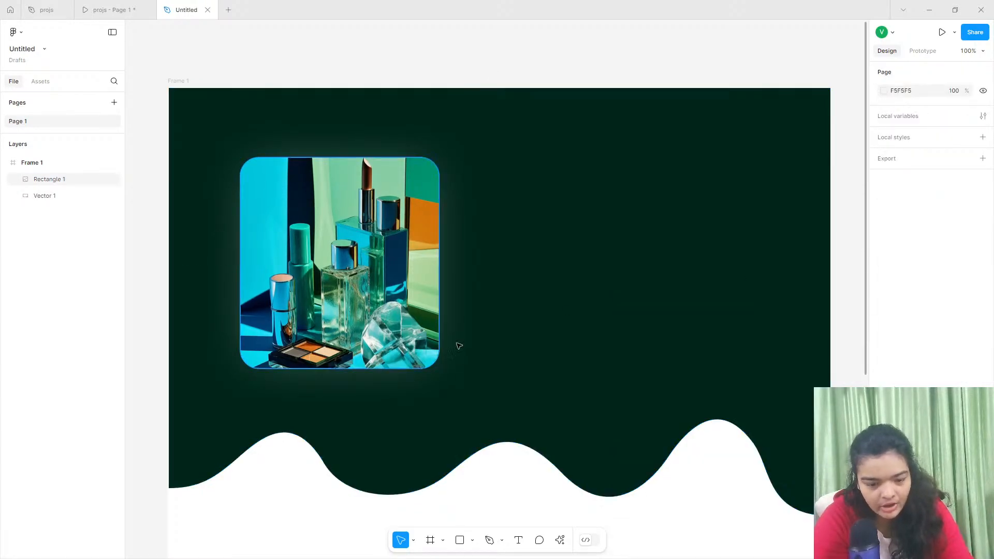
# Reduce the height of the wavy dark green hero shape to about 697.
pyautogui.click(569, 371)
pyautogui.moveTo(613, 516); pyautogui.dragTo(613, 496)
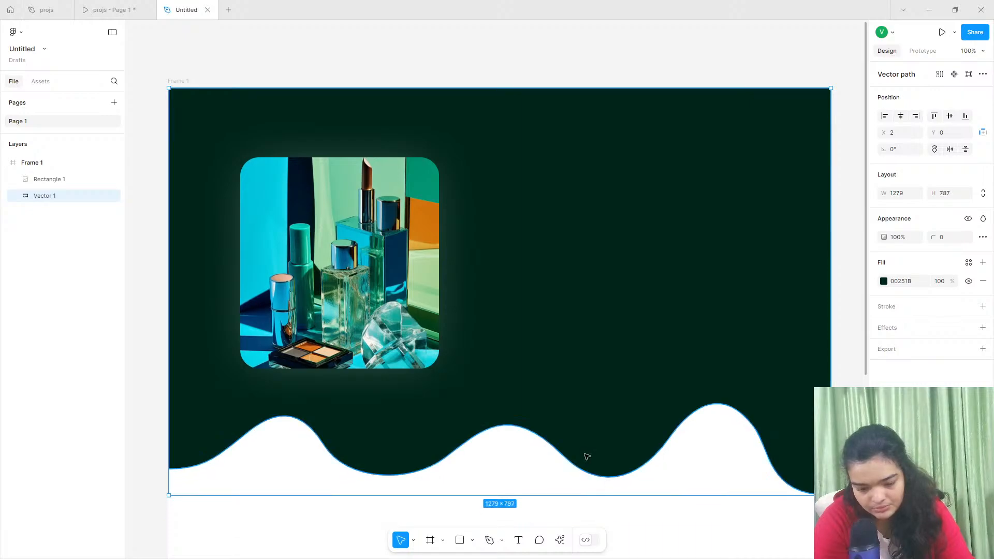
pyautogui.doubleClick(586, 458)
pyautogui.click(709, 459)
pyautogui.click(696, 496)
pyautogui.click(695, 473)
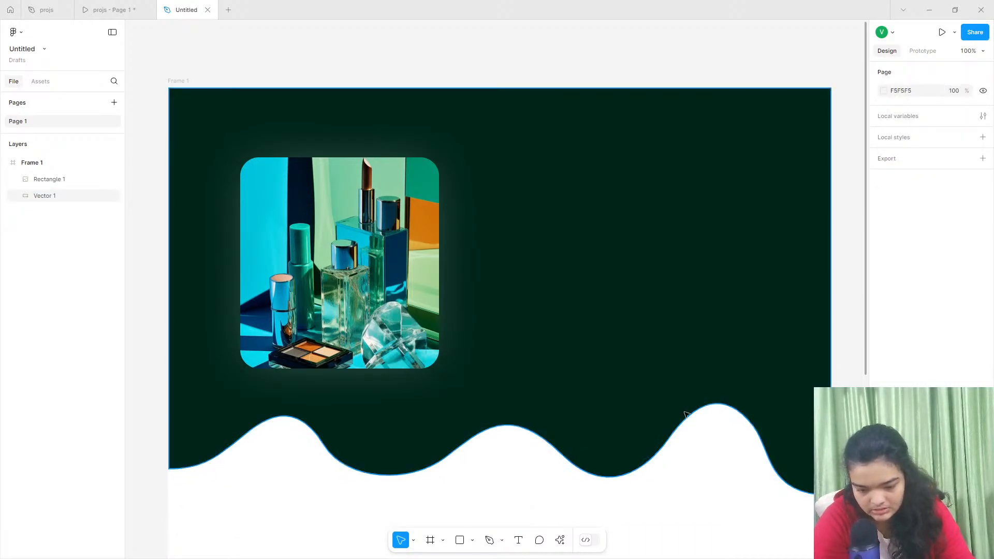
pyautogui.moveTo(655, 499); pyautogui.dragTo(655, 447)
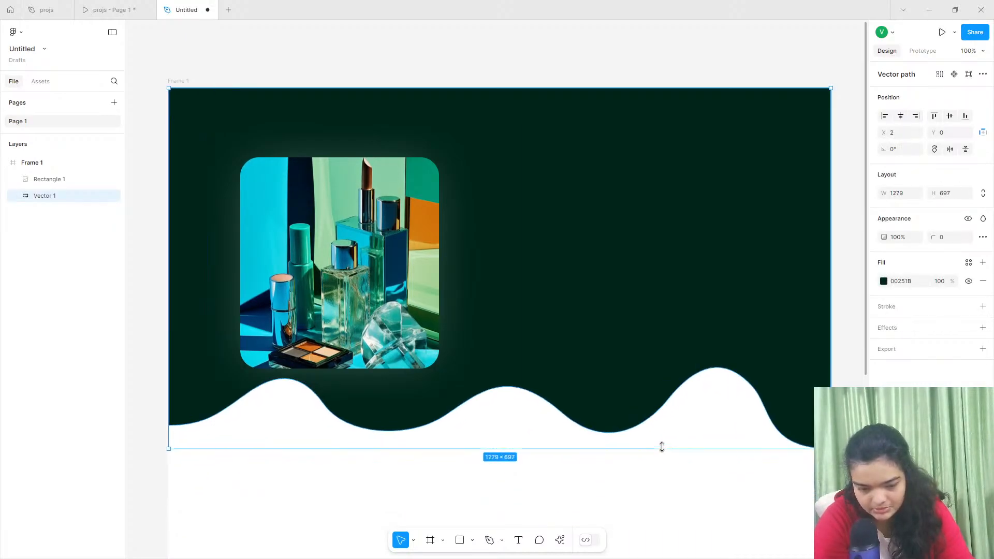
# Move the wavy hero shape down and pull its two upper corner points back up to the frame's top edge.
pyautogui.moveTo(574, 374); pyautogui.dragTo(575, 415)
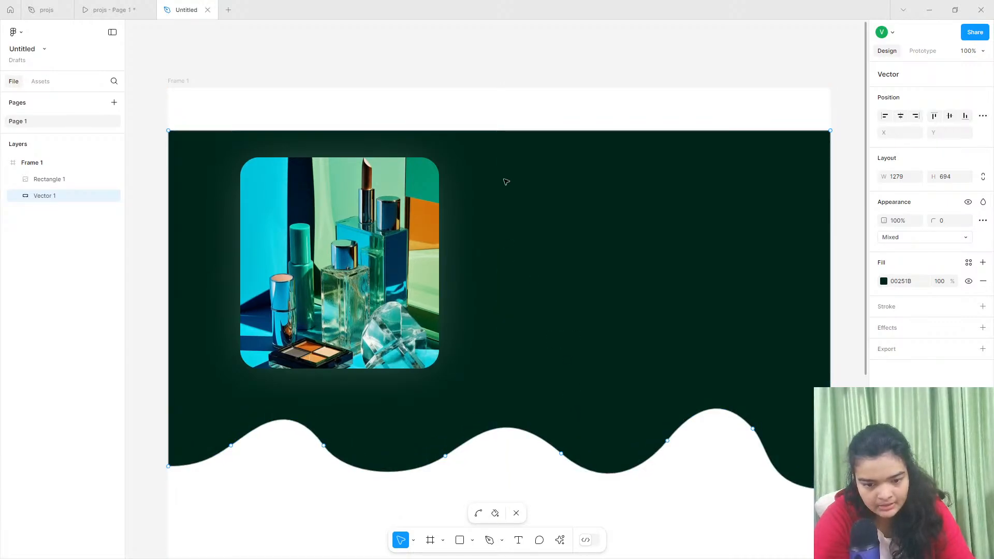
pyautogui.doubleClick(485, 141)
pyautogui.moveTo(167, 131); pyautogui.dragTo(174, 92)
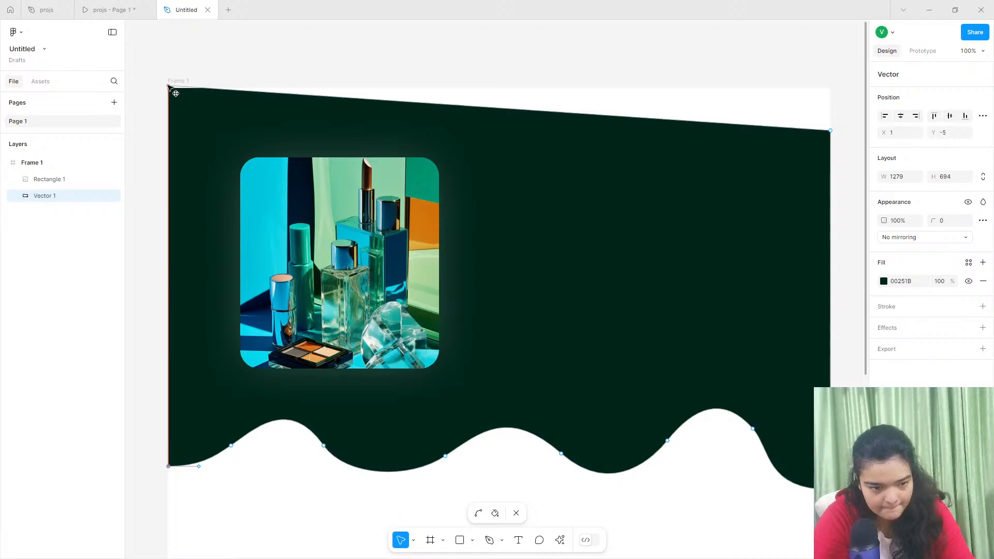
pyautogui.moveTo(831, 131); pyautogui.dragTo(834, 92)
pyautogui.click(547, 62)
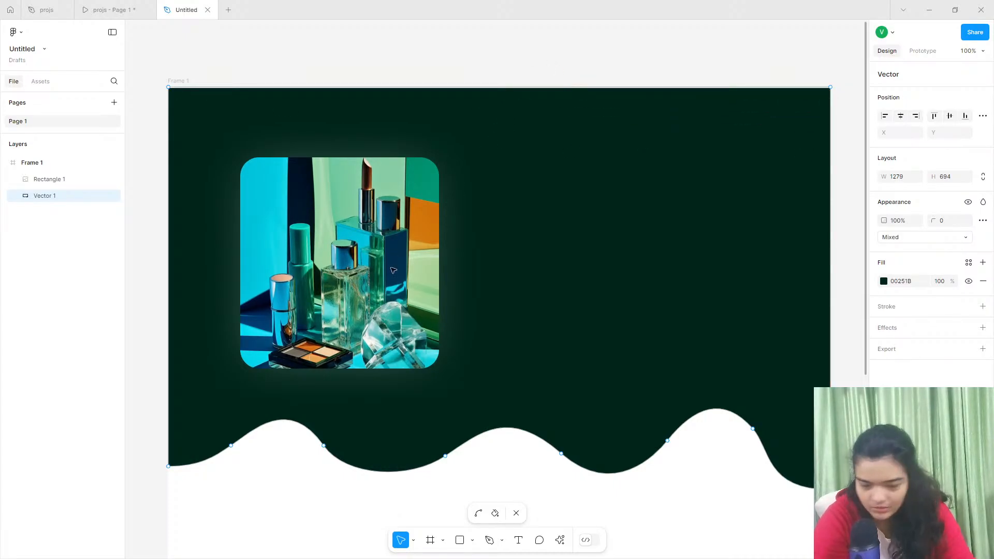
pyautogui.press('Escape')
# Move the product image to about X 134, Y 120 and view the finished design's prototype for comparison.
pyautogui.moveTo(377, 289)
pyautogui.mouseDown()
pyautogui.moveTo(356, 287)
pyautogui.moveTo(372, 281)
pyautogui.mouseUp()
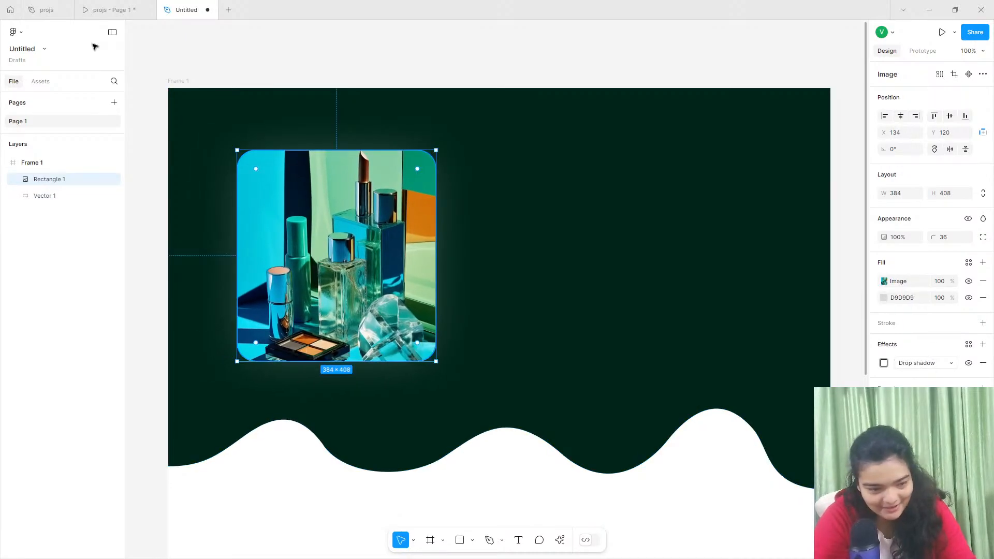
pyautogui.click(115, 9)
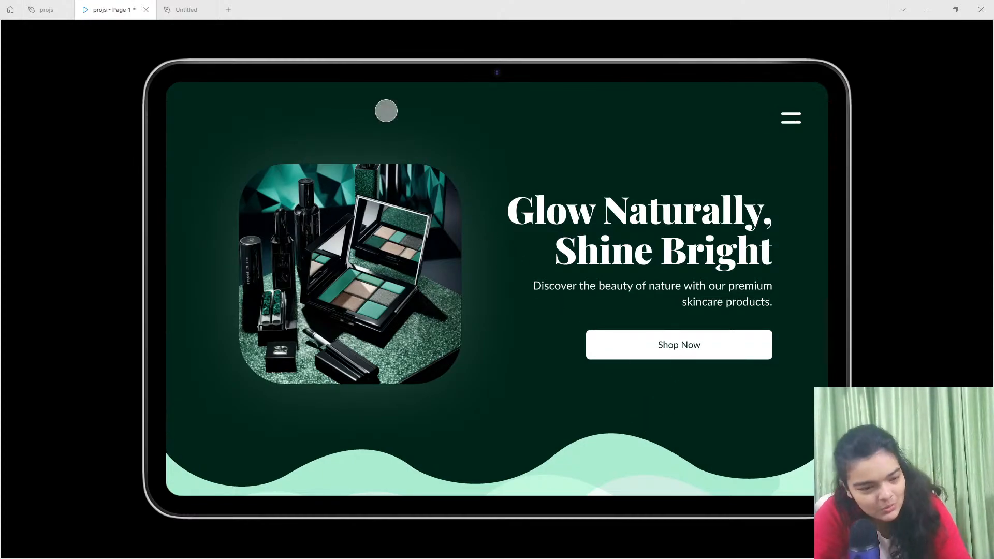
# Return to the untitled design file, search the plugins for "icon" and open Iconify.
pyautogui.click(212, 8)
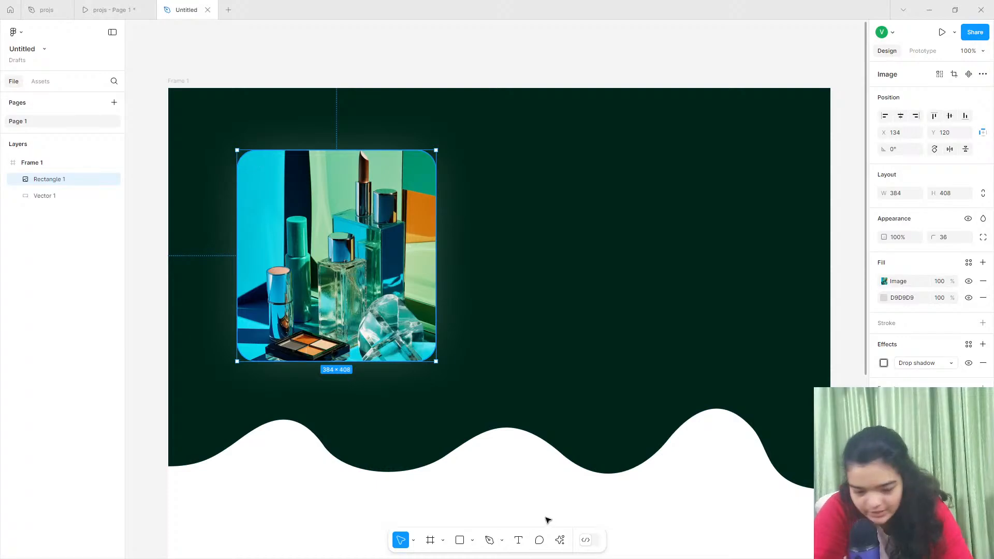
pyautogui.click(559, 540)
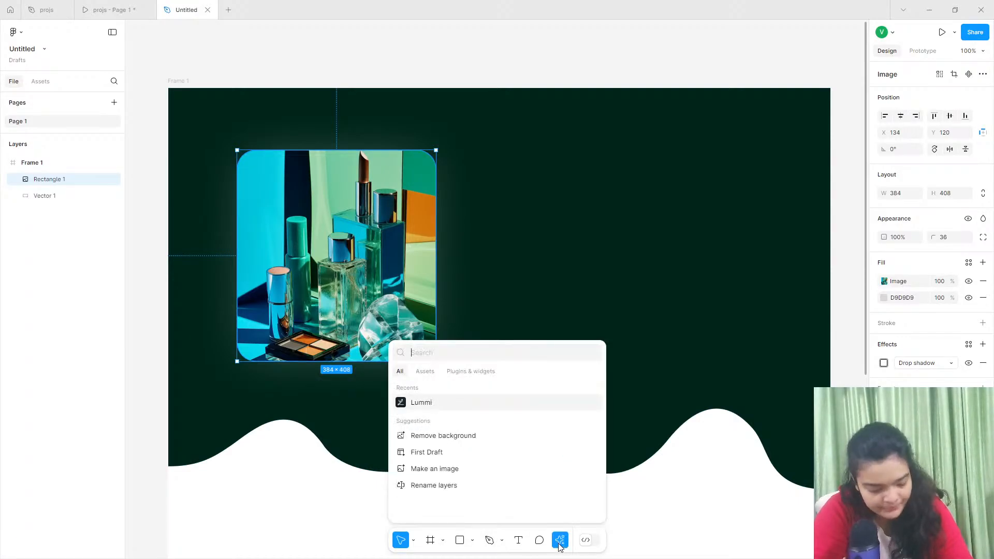
pyautogui.click(456, 372)
pyautogui.write('icon')
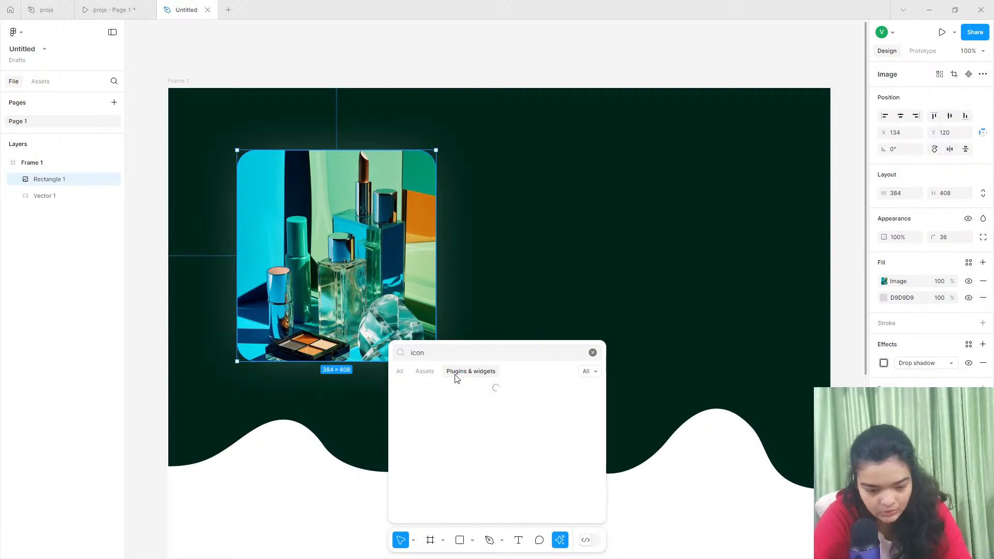
pyautogui.click(446, 393)
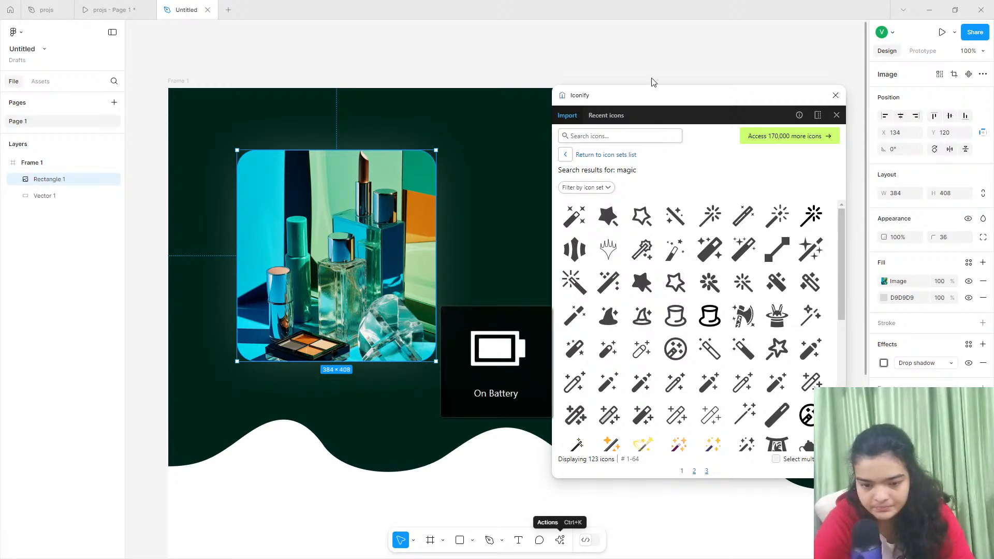
# Search Iconify for "menu", import the two-bar tabler:menu icon and close the plugin.
pyautogui.click(629, 135)
pyautogui.write('menu')
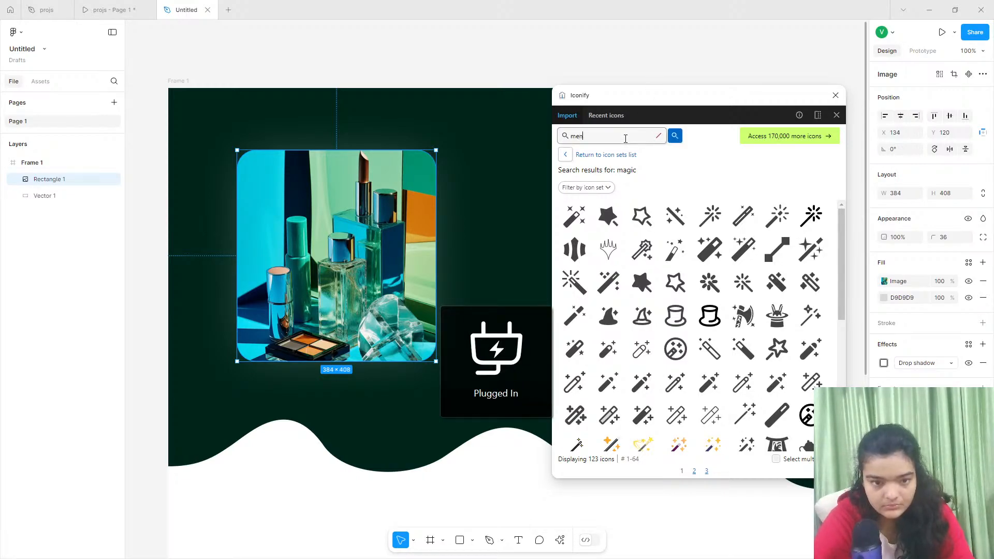
pyautogui.press('Return')
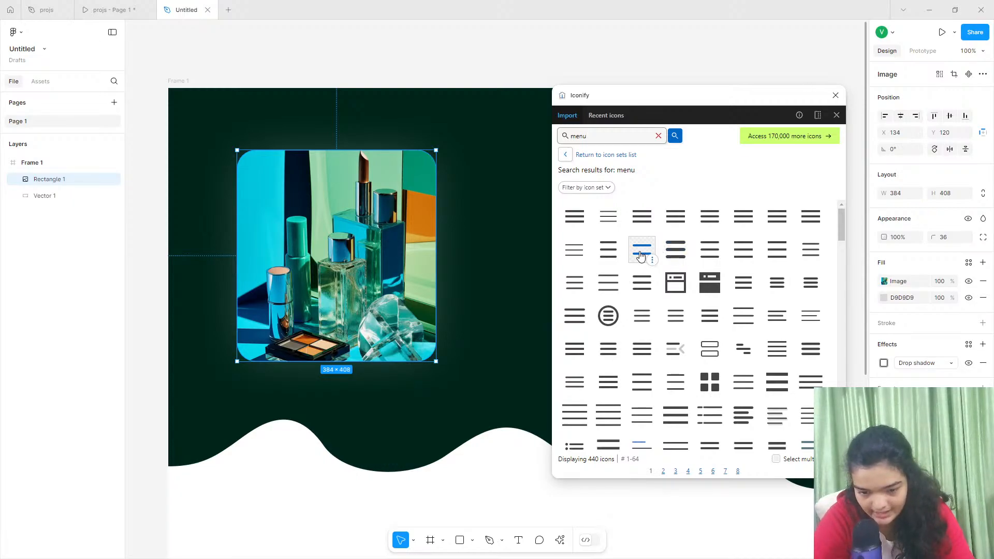
pyautogui.moveTo(640, 256); pyautogui.dragTo(520, 72)
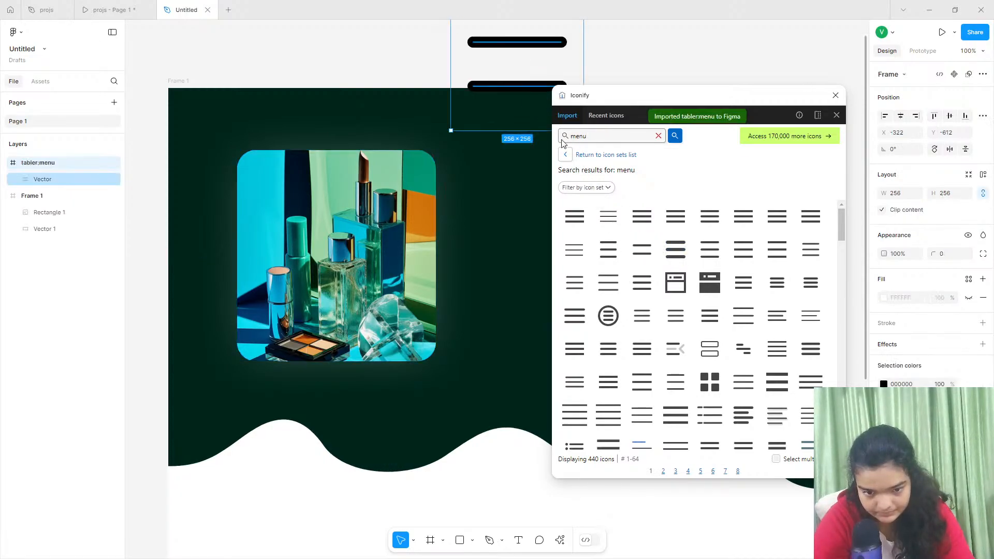
pyautogui.click(836, 96)
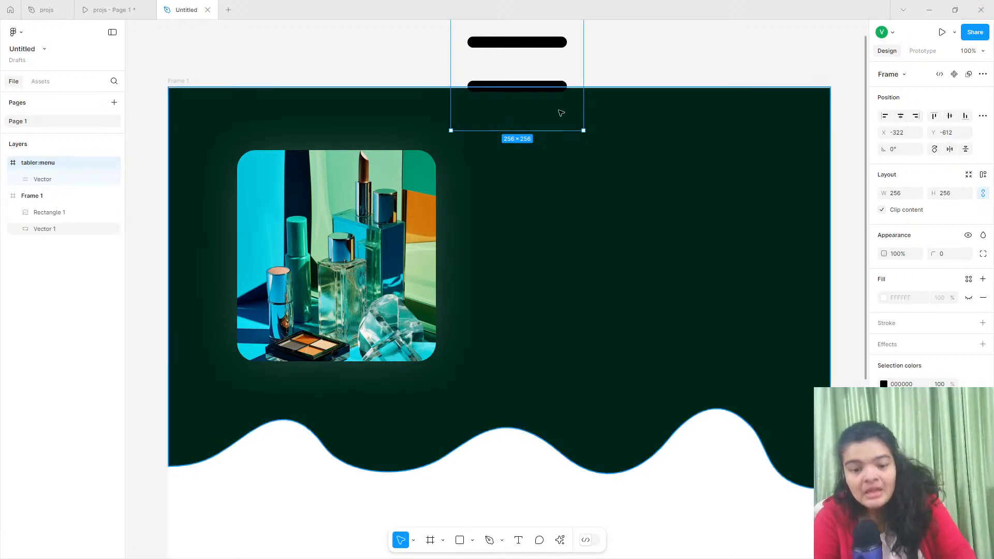
# Place the menu icon in the hero's upper-right area at about 116 × 116 and color it white (FFFFFF).
pyautogui.moveTo(550, 130); pyautogui.dragTo(776, 150)
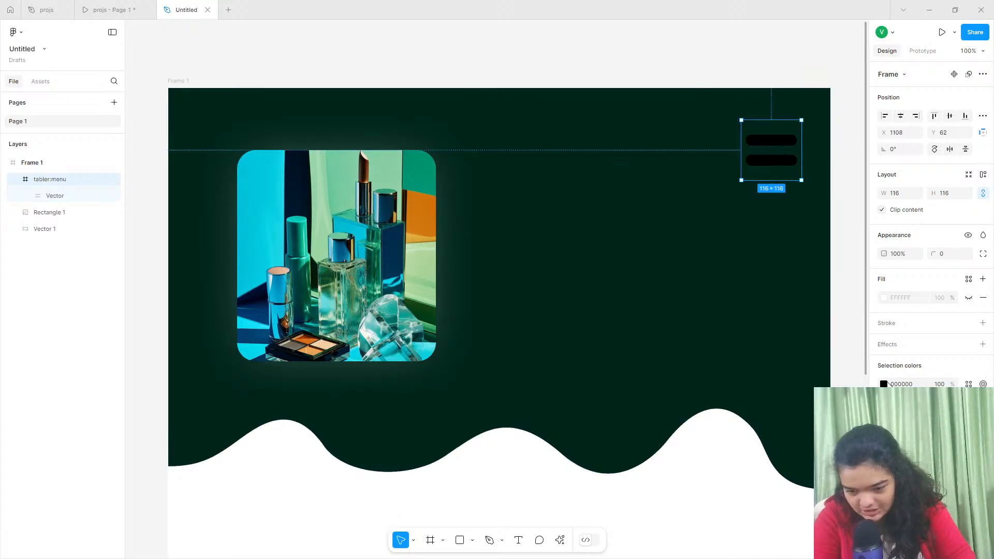
pyautogui.click(884, 384)
pyautogui.moveTo(822, 352); pyautogui.dragTo(518, 171)
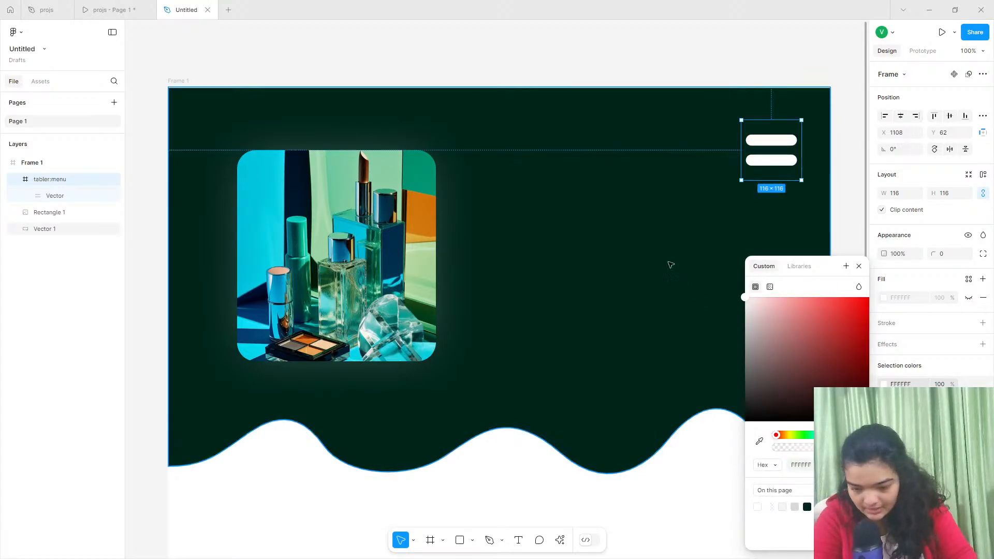
# Thin the menu icon's stroke to 8 and shrink the icon to about 58 × 58, closer to the hero's upper-right corner.
pyautogui.doubleClick(788, 140)
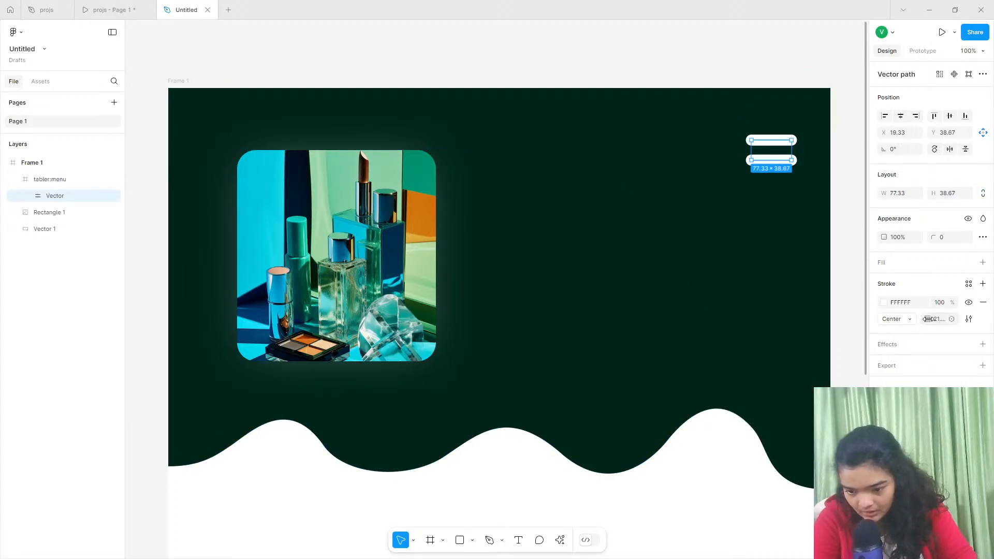
pyautogui.moveTo(927, 318)
pyautogui.mouseDown()
pyautogui.moveTo(904, 317)
pyautogui.moveTo(925, 314)
pyautogui.moveTo(917, 313)
pyautogui.mouseUp()
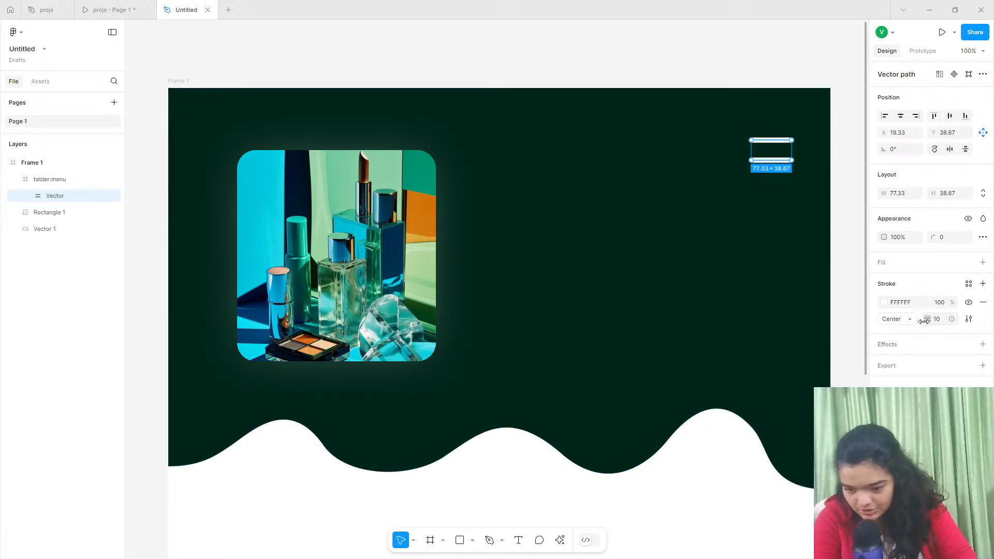
pyautogui.moveTo(926, 318); pyautogui.dragTo(922, 315)
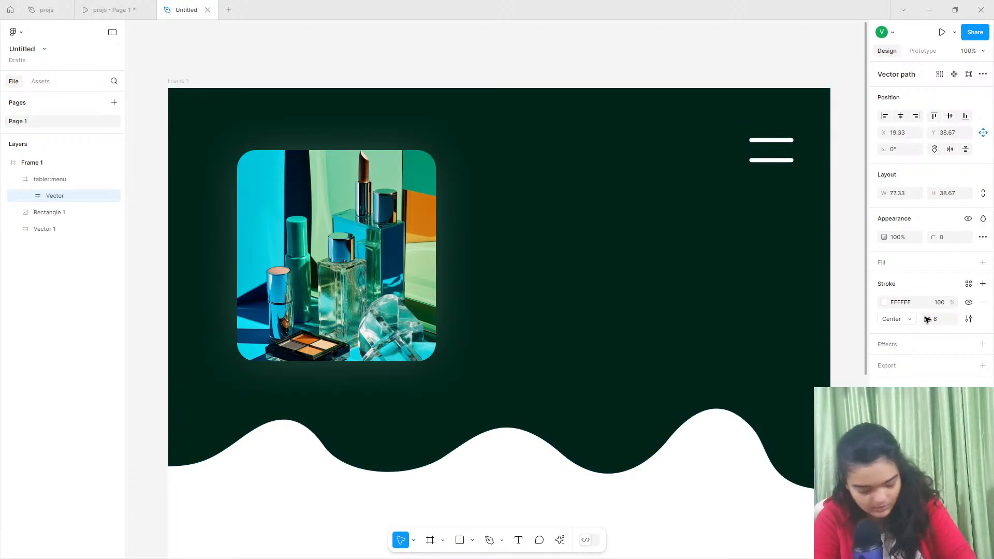
pyautogui.click(748, 127)
pyautogui.moveTo(763, 182); pyautogui.dragTo(794, 139)
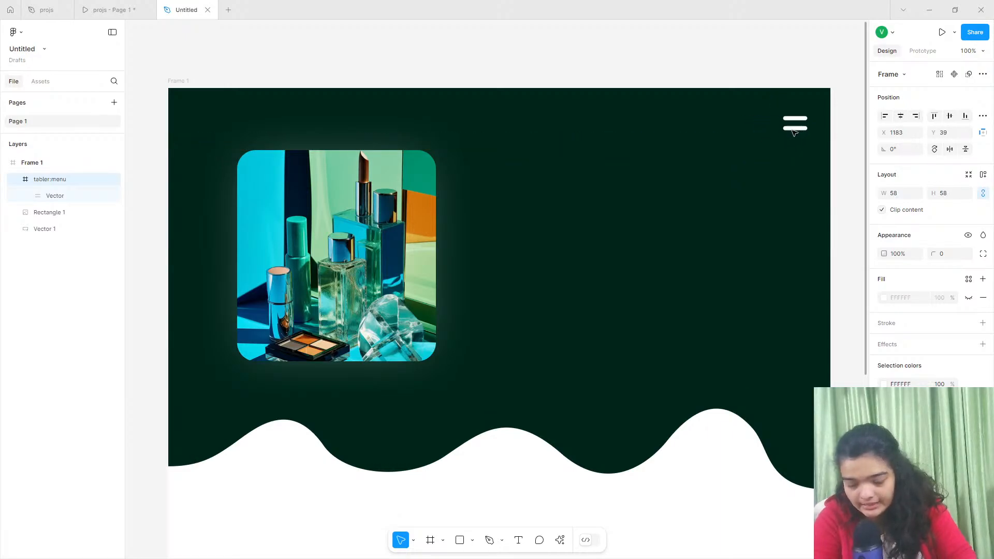
# Set the menu icon's stroke weight to 4, then resize it to about 49 × 49 at X 1194, Y 44.
pyautogui.doubleClick(793, 128)
pyautogui.click(936, 320)
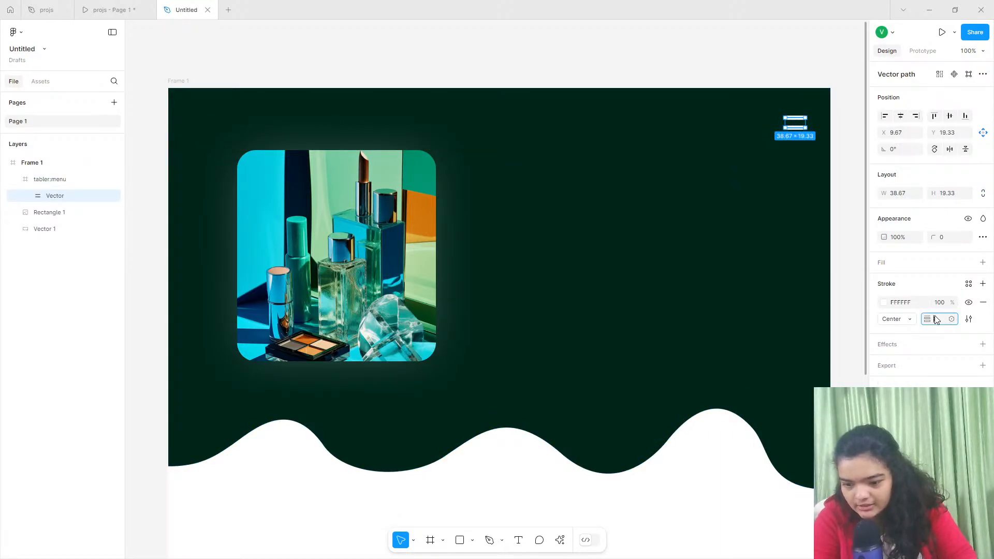
pyautogui.moveTo(927, 320); pyautogui.dragTo(924, 319)
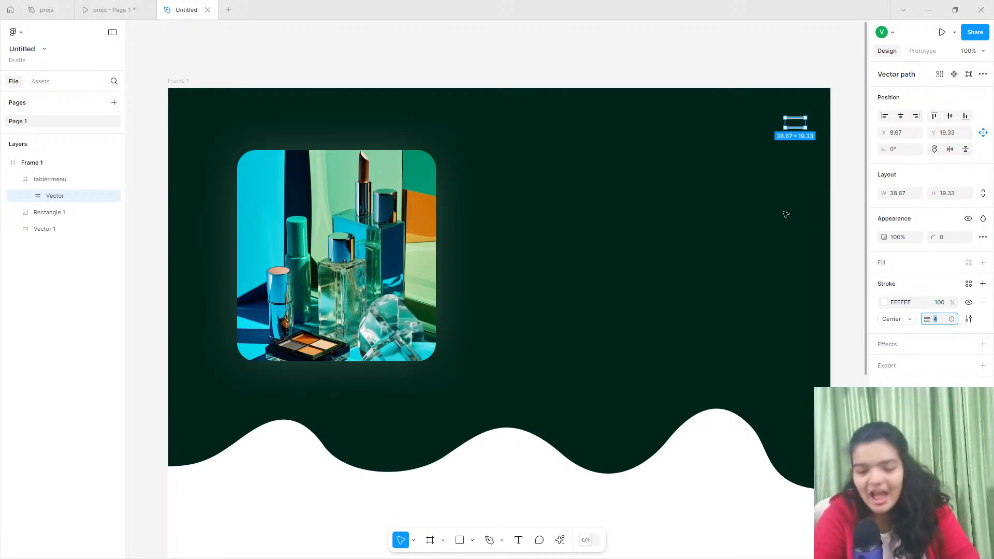
pyautogui.click(800, 114)
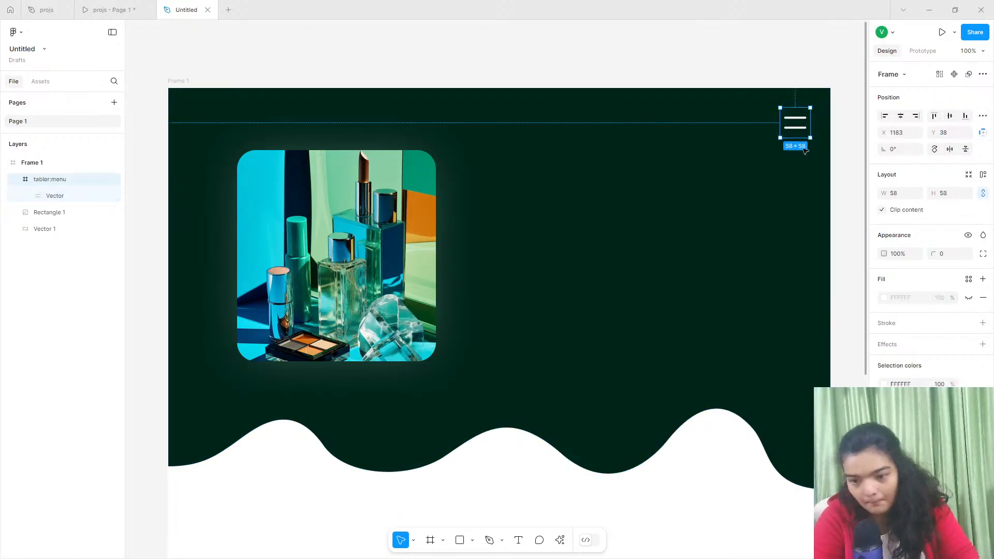
pyautogui.moveTo(802, 137); pyautogui.dragTo(802, 122)
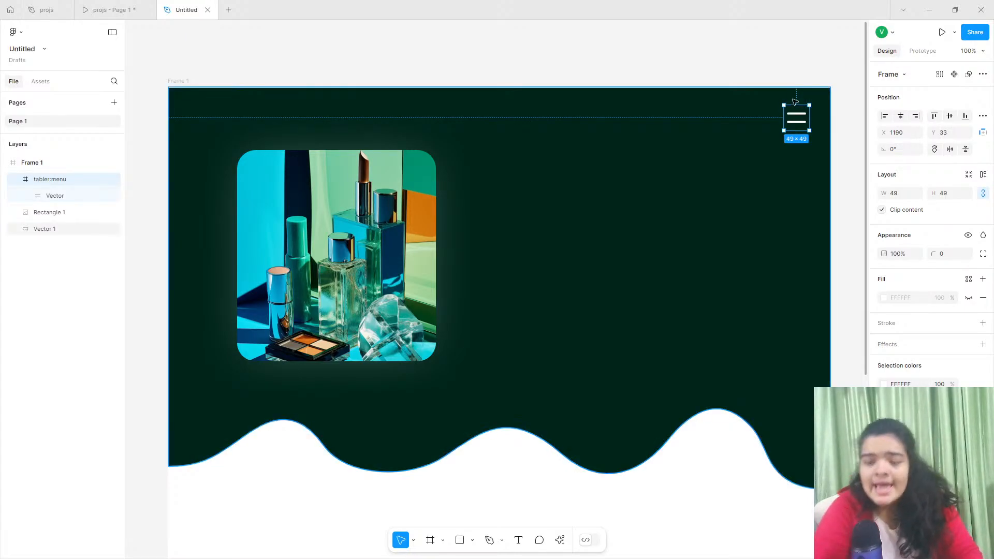
pyautogui.moveTo(802, 122); pyautogui.dragTo(805, 128)
# Check the finished prototype's headline and add the text "Glow Naturally, Shine Bright" beside the product image at about X 648, Y 249.
pyautogui.click(110, 10)
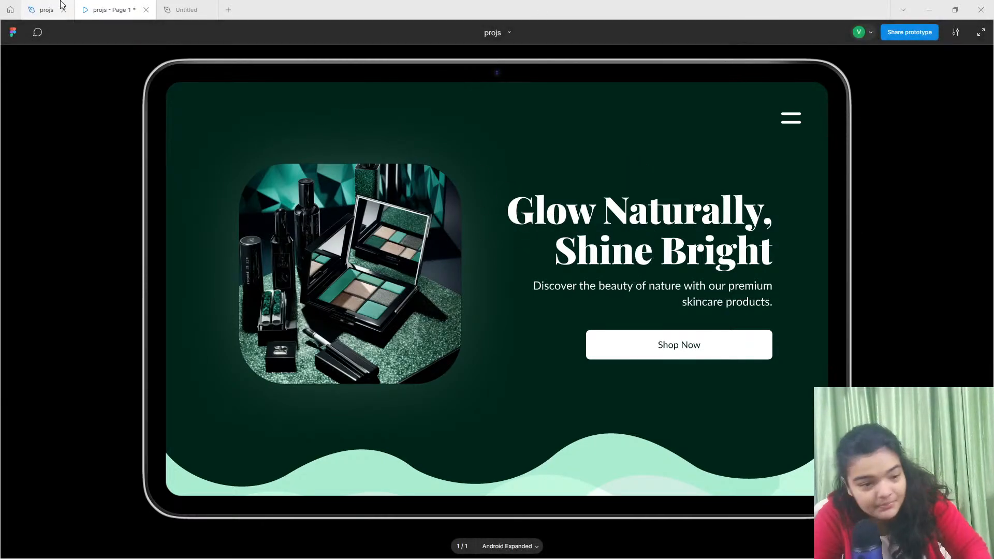
pyautogui.moveTo(209, 4)
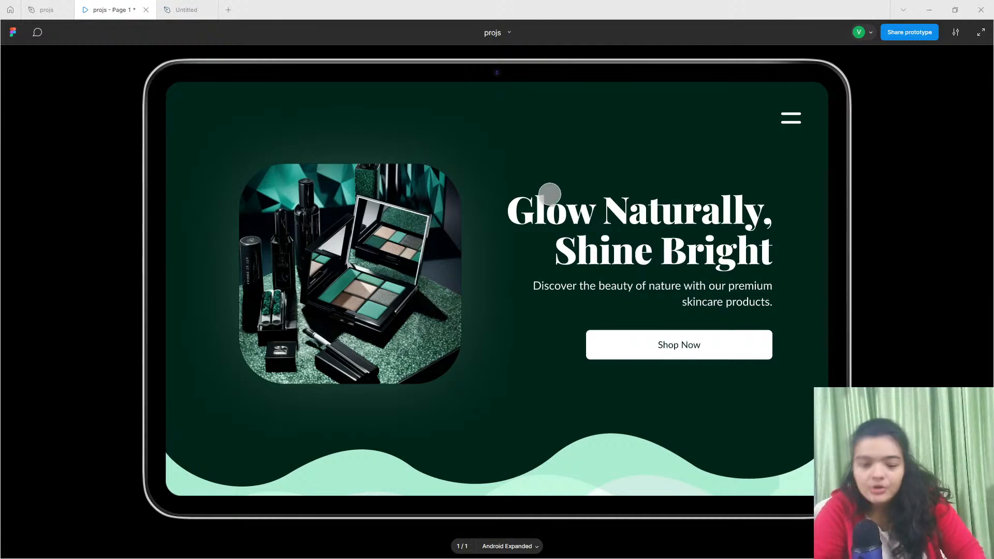
pyautogui.click(185, 9)
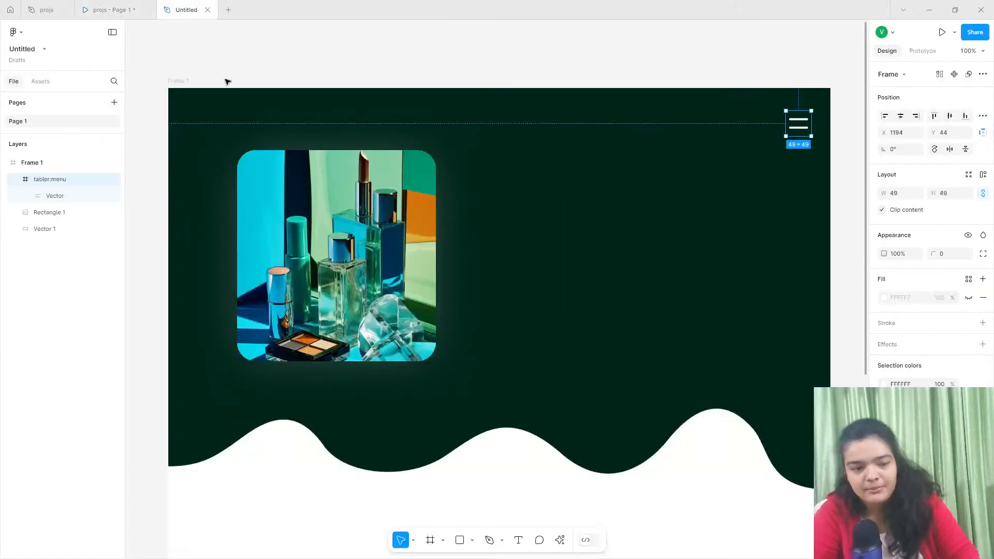
pyautogui.click(518, 539)
pyautogui.click(503, 217)
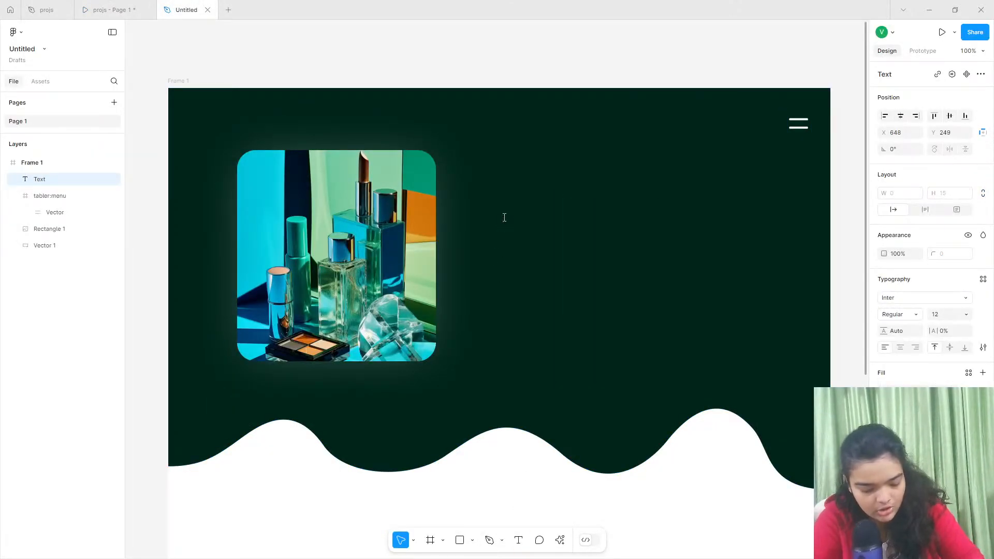
pyautogui.write('Glow Naturall, Shine Bright')
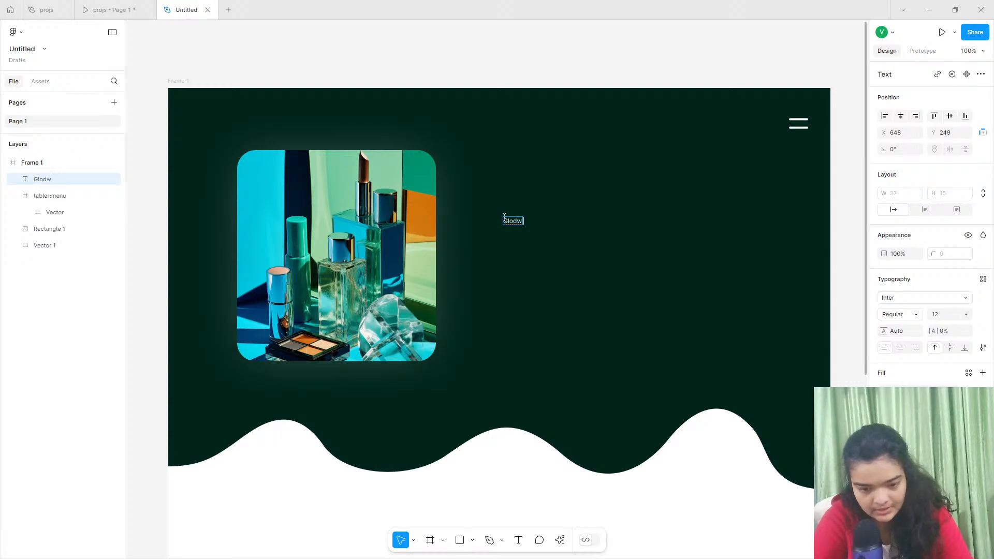
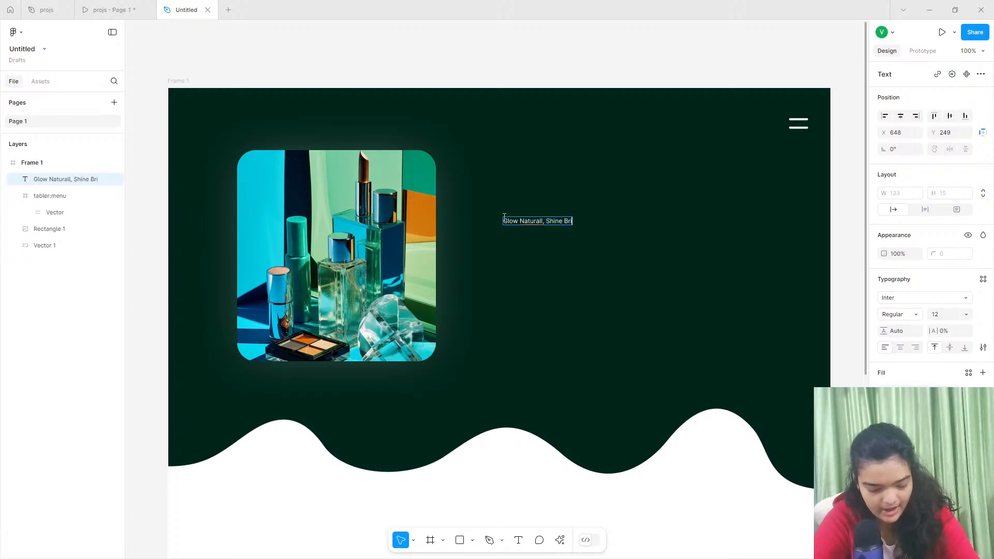
pyautogui.click(535, 247)
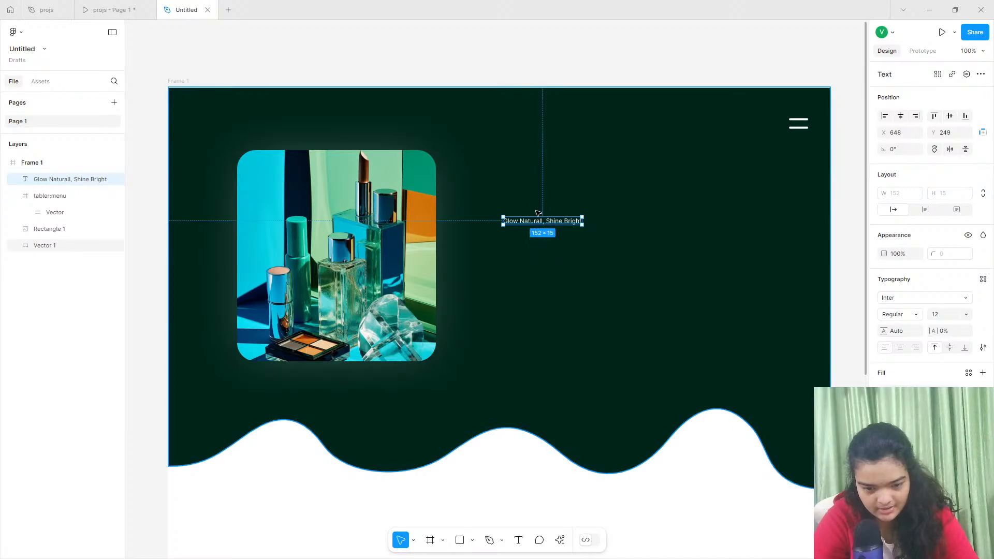
pyautogui.doubleClick(540, 223)
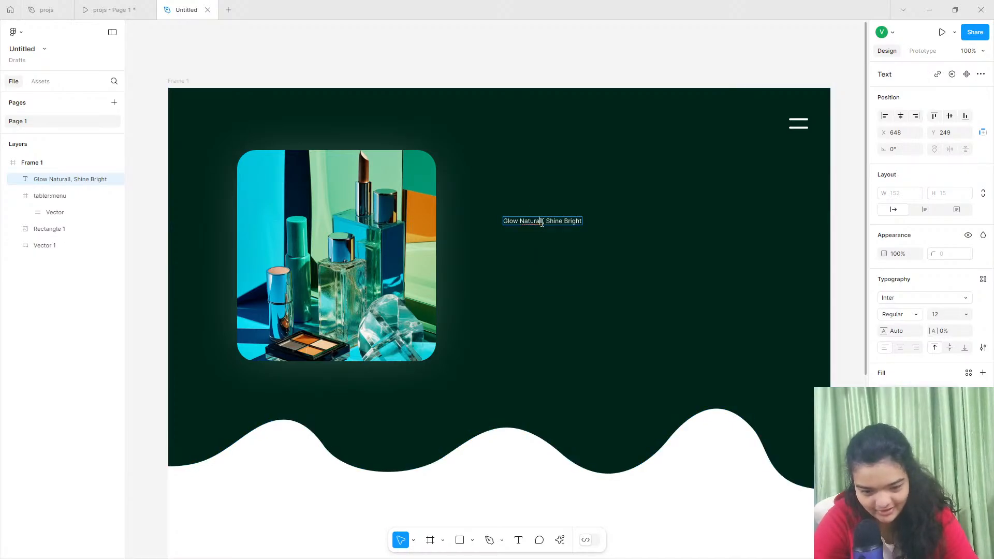
pyautogui.write('y')
pyautogui.press('Escape')
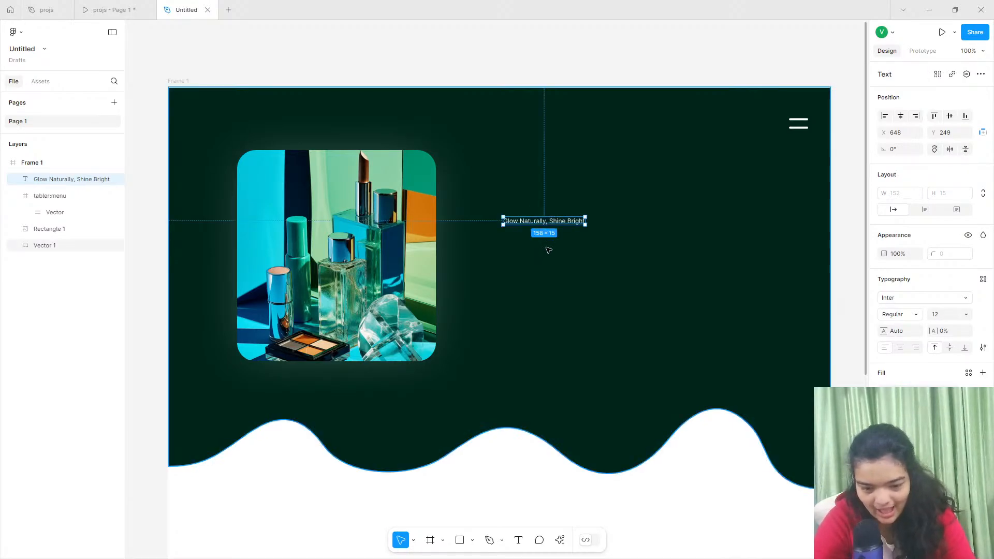
pyautogui.click(966, 315)
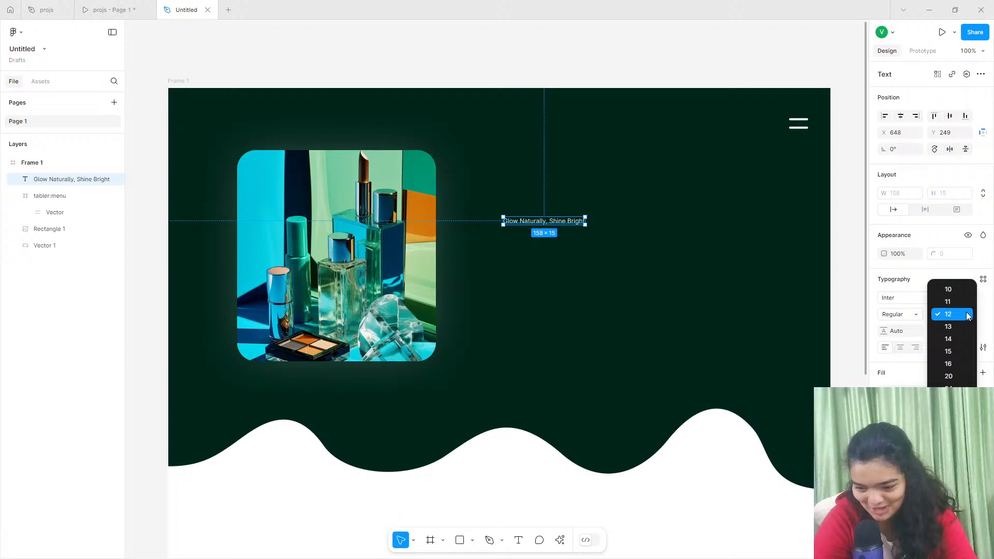
pyautogui.click(967, 315)
pyautogui.click(947, 300)
pyautogui.write('play')
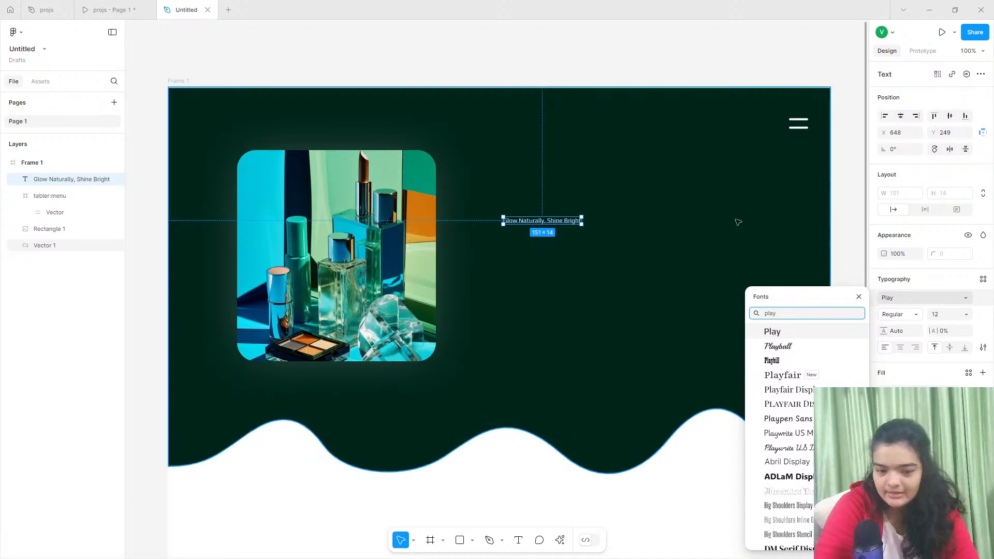
pyautogui.click(607, 100)
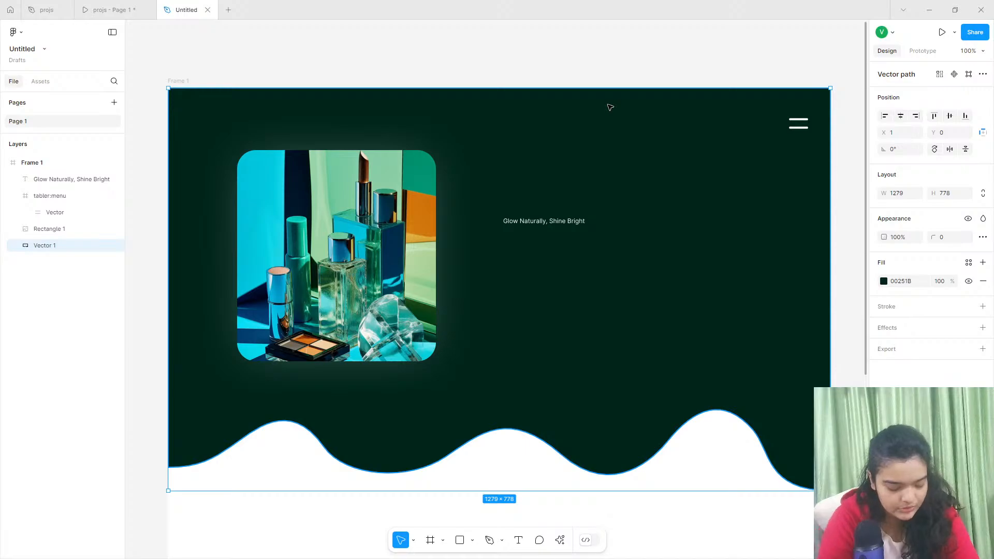
pyautogui.click(538, 225)
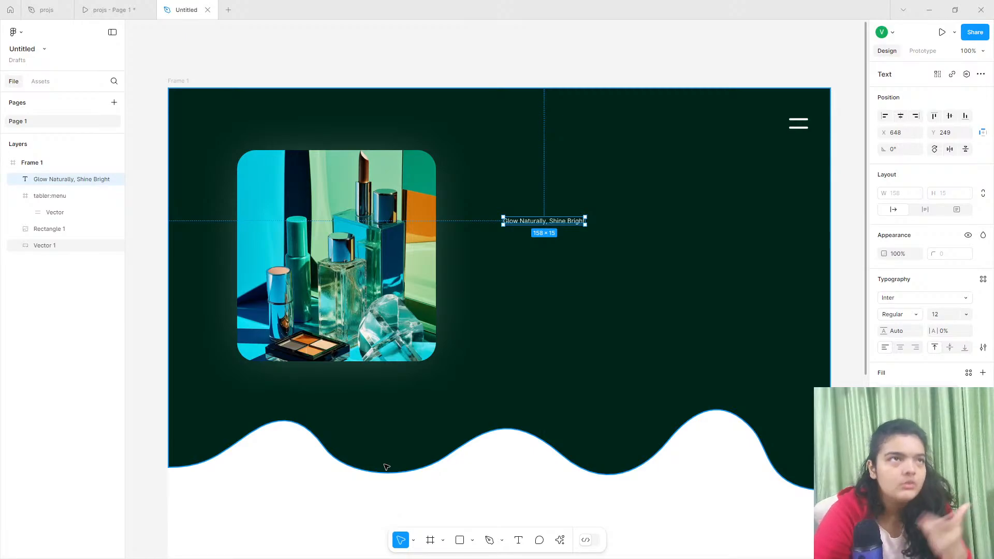
pyautogui.click(359, 309)
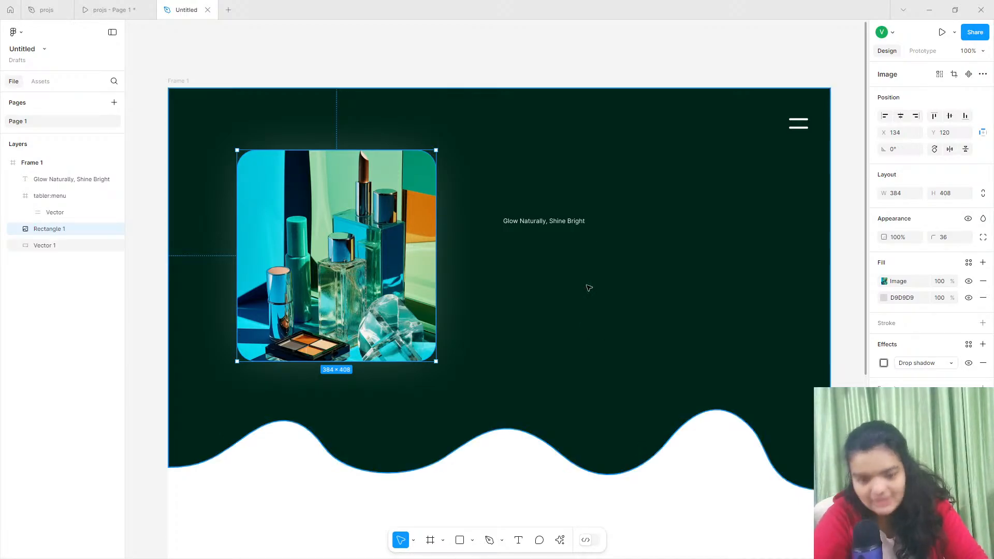
# Set the "Glow Naturally, Shine Bright" headline's font to Playfair Display.
pyautogui.click(560, 221)
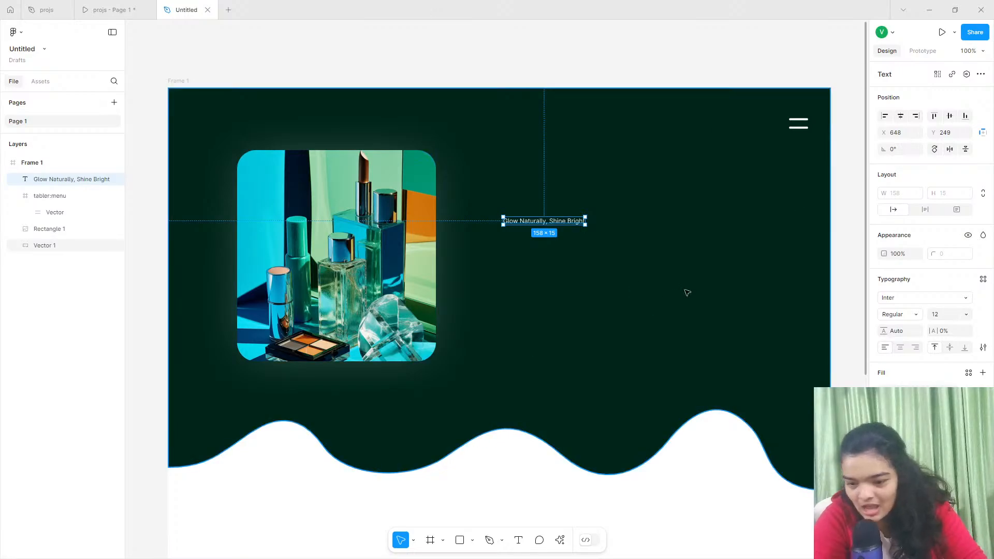
pyautogui.click(907, 298)
pyautogui.write('play')
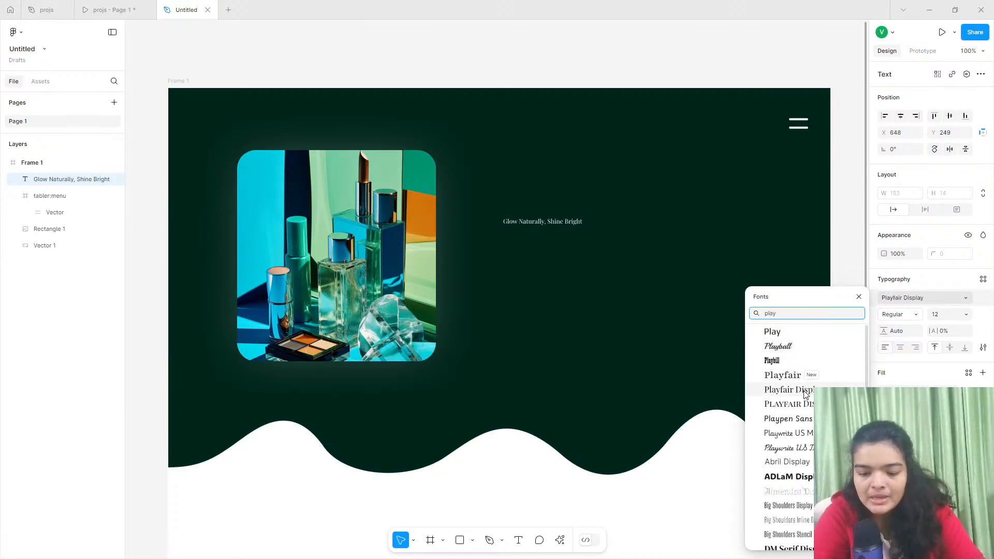
pyautogui.click(800, 390)
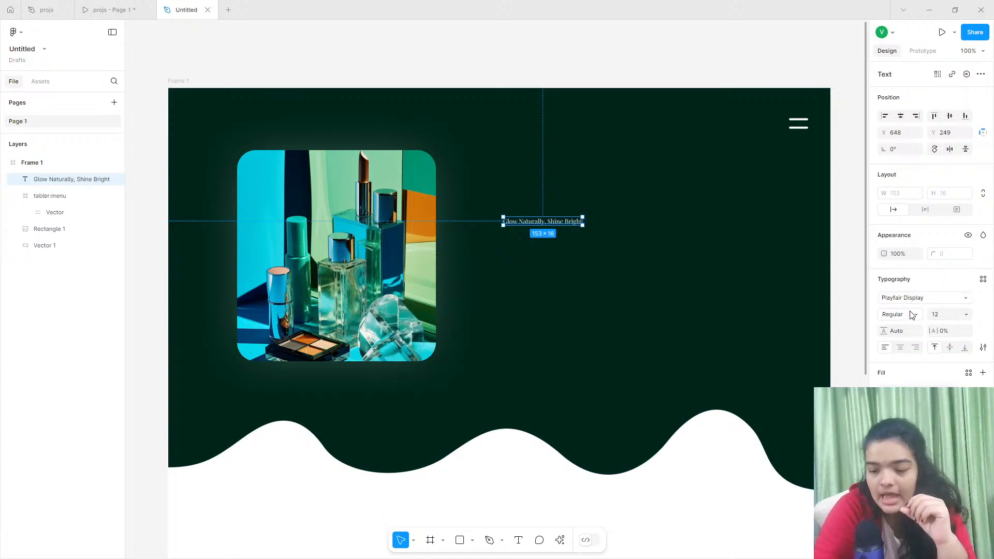
# Set the "Glow Naturally, Shine Bright" headline's font size to 72.
pyautogui.click(946, 317)
pyautogui.click(966, 314)
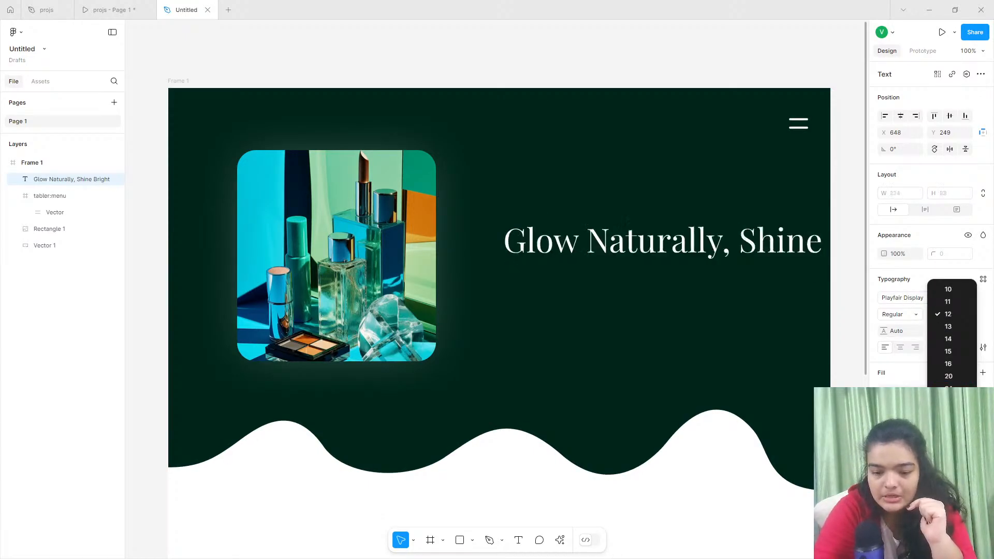
pyautogui.click(951, 451)
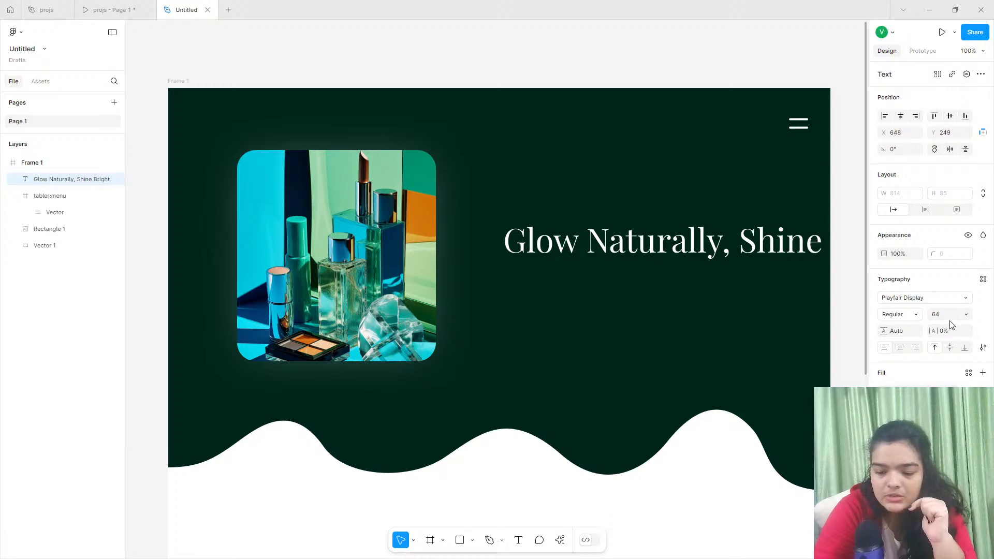
pyautogui.click(950, 320)
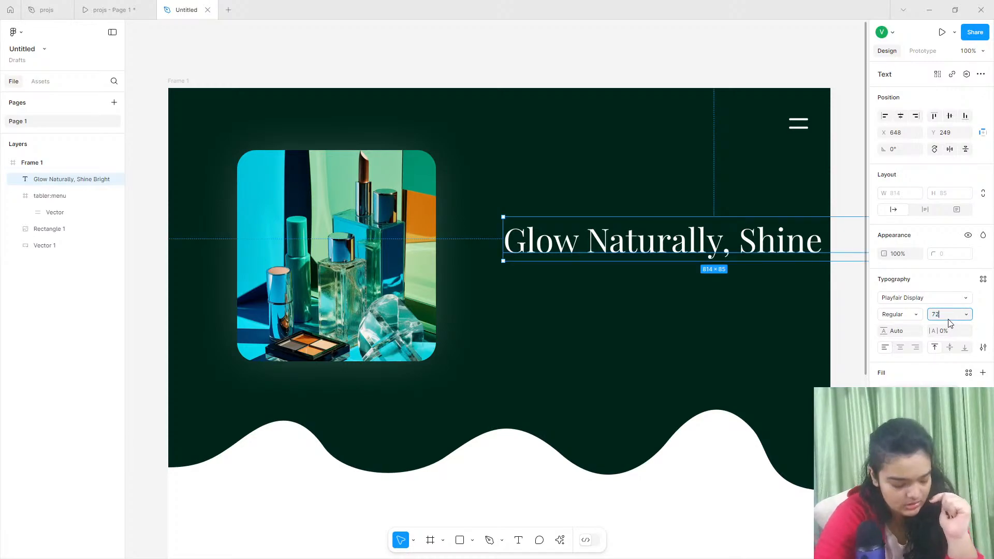
pyautogui.press('Return')
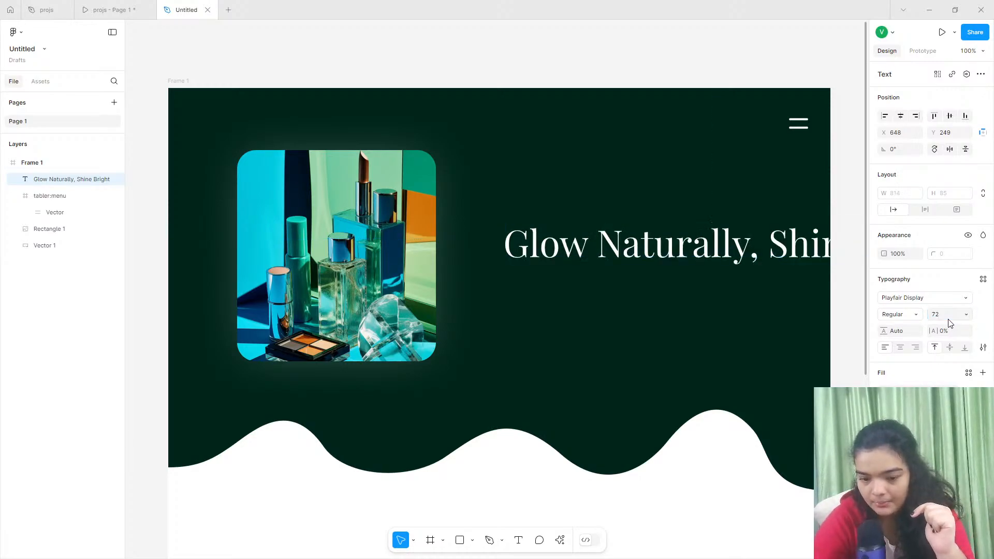
# Narrow the headline's text box to about 574 wide, right-align its two lines and place it at about X 590, Y 190.
pyautogui.moveTo(707, 240); pyautogui.dragTo(577, 201)
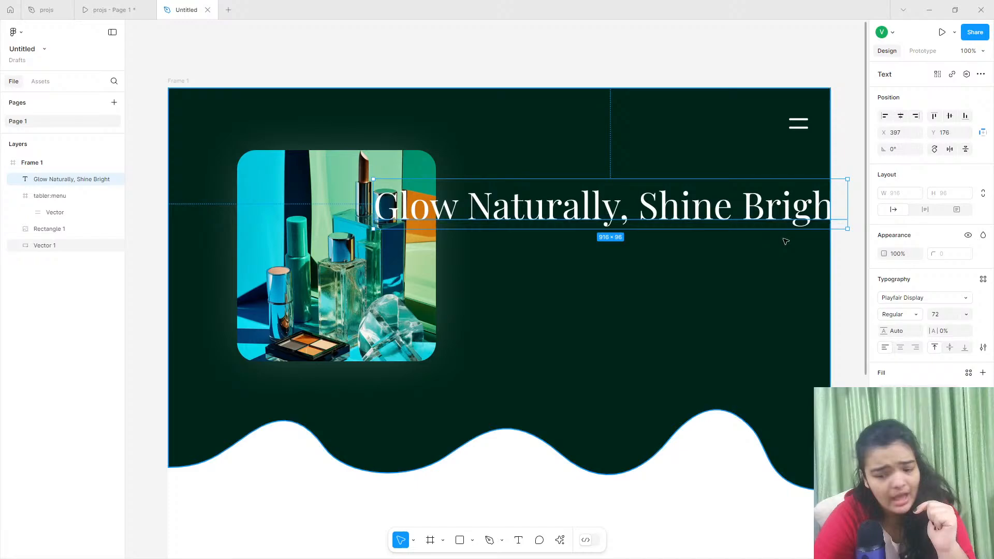
pyautogui.click(853, 192)
pyautogui.click(835, 201)
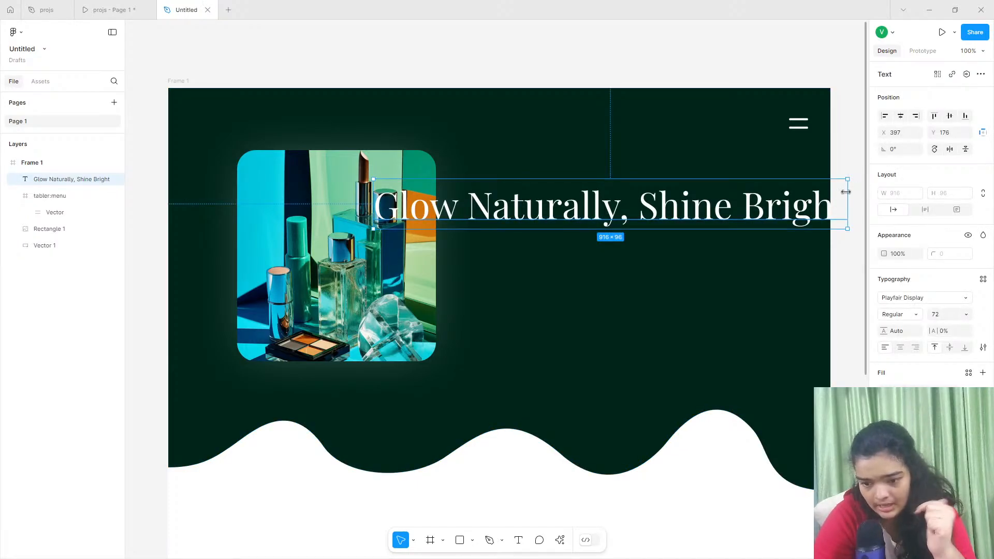
pyautogui.moveTo(770, 190); pyautogui.dragTo(669, 193)
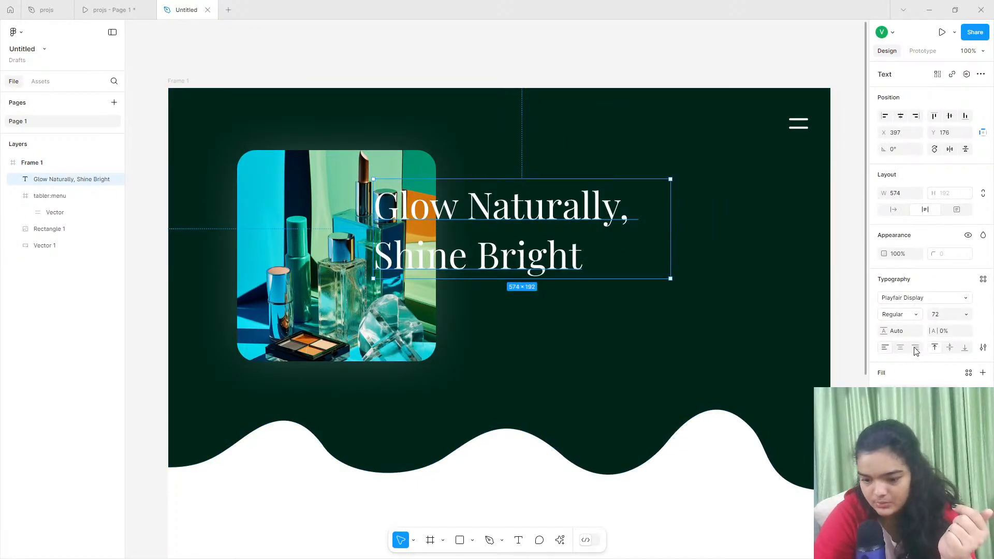
pyautogui.click(915, 347)
pyautogui.moveTo(599, 252); pyautogui.dragTo(699, 260)
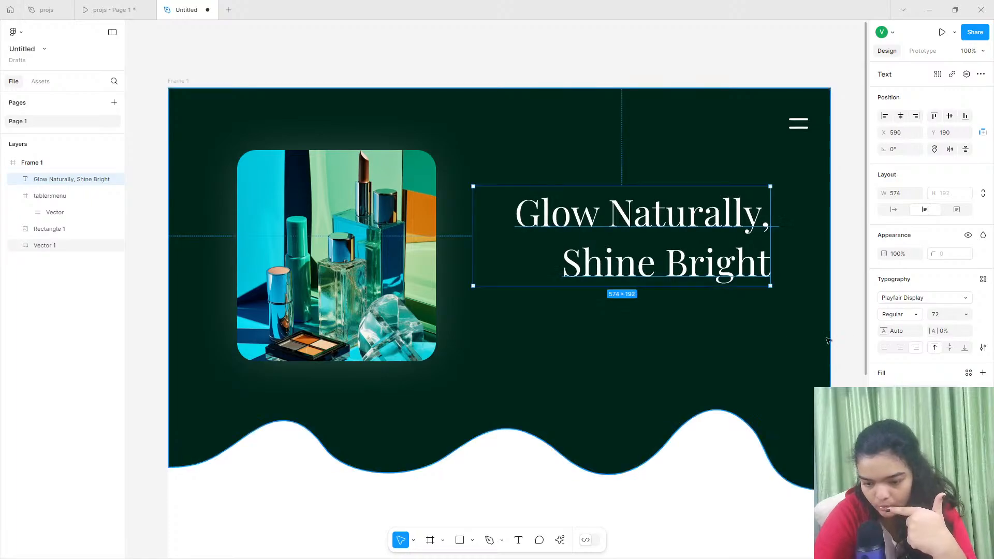
# Make the headline ExtraBold with a line height of 130.1% and shift it up to about X 591, Y 175.
pyautogui.click(892, 316)
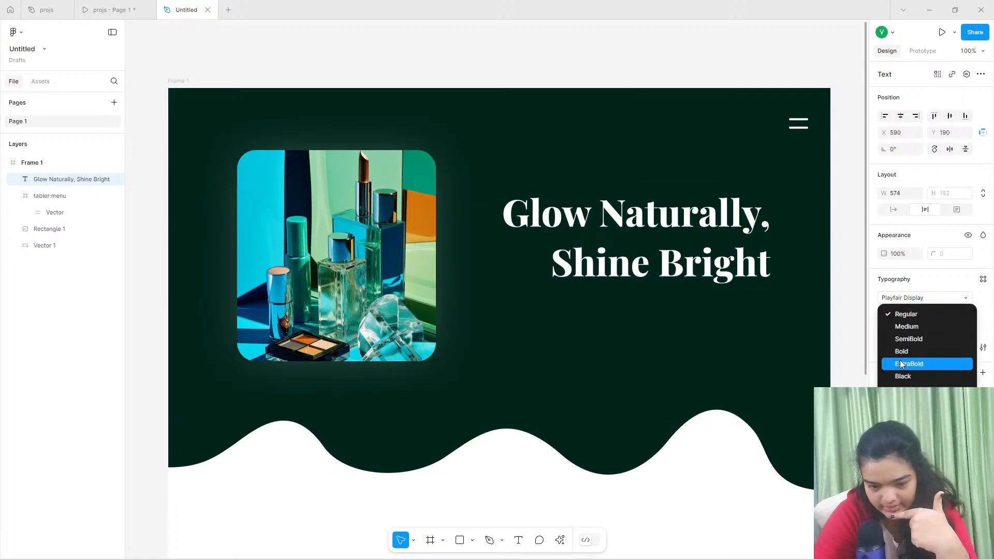
pyautogui.click(902, 365)
pyautogui.moveTo(654, 265); pyautogui.dragTo(707, 244)
pyautogui.moveTo(883, 331); pyautogui.dragTo(632, 325)
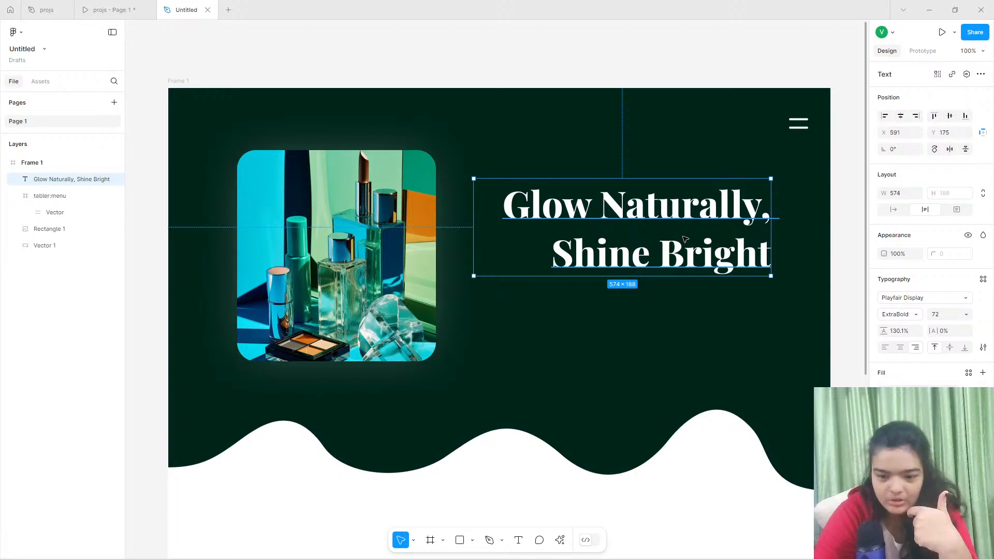
# Following the finished prototype, add the text "Discover the beauty of nature with our premium skincare products!" below the headline, at about Y 436.
pyautogui.click(141, 8)
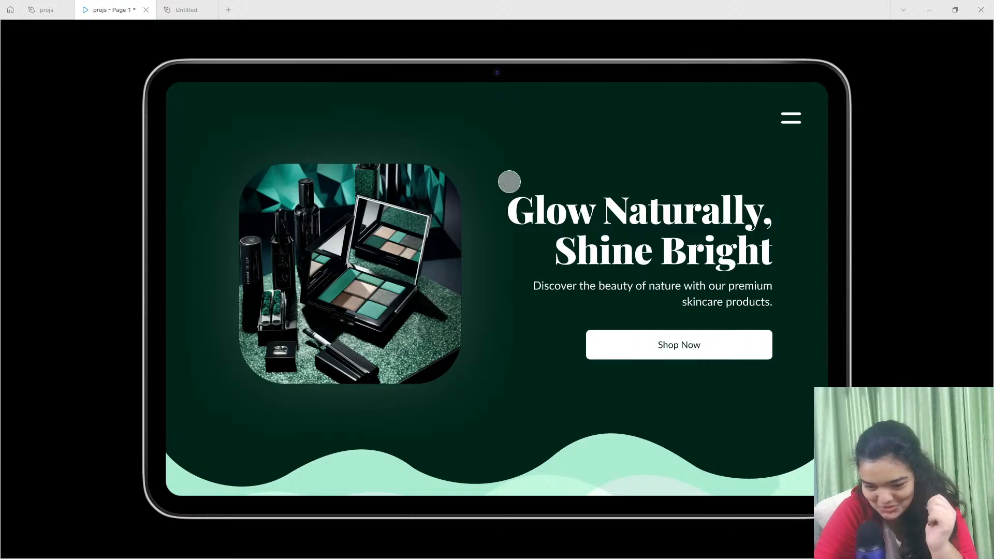
pyautogui.click(184, 10)
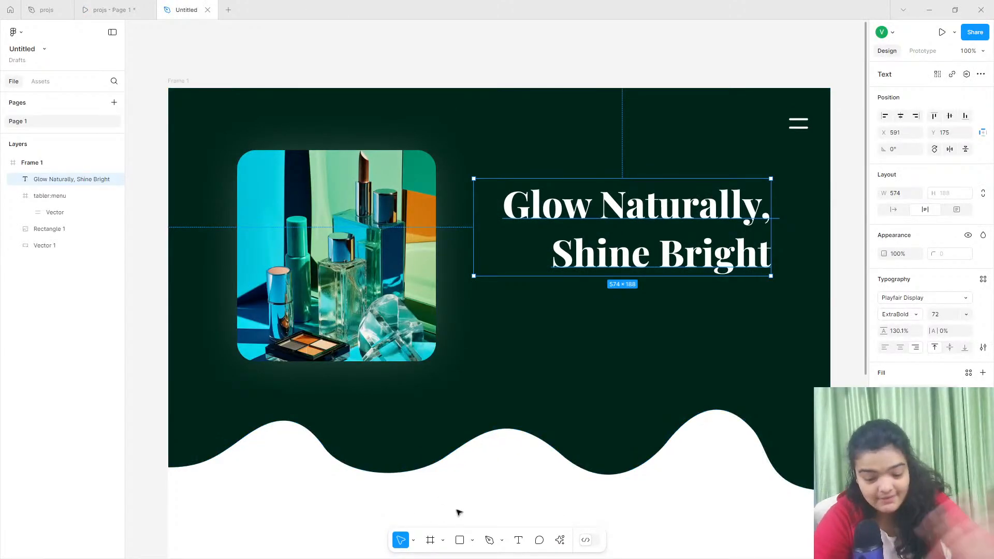
pyautogui.click(518, 540)
pyautogui.click(542, 313)
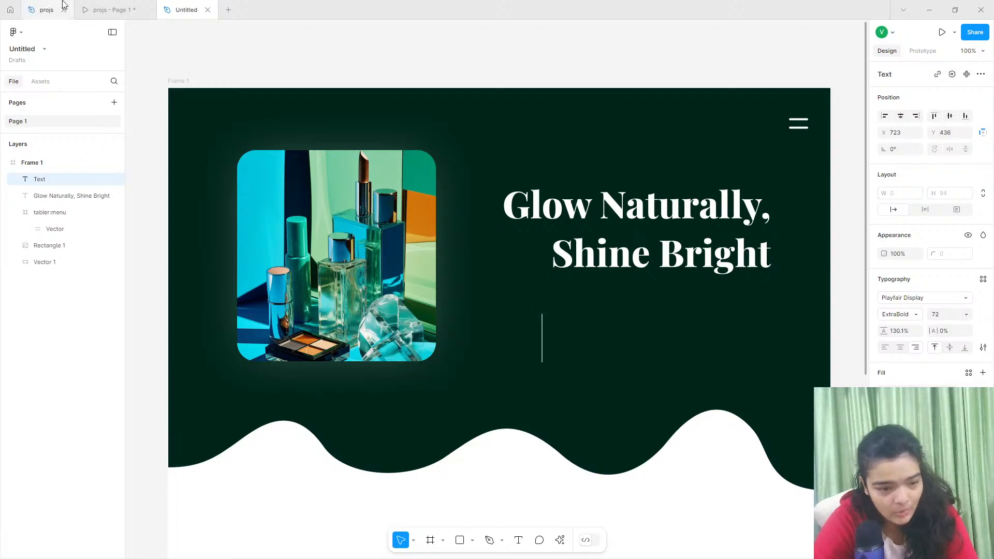
pyautogui.click(106, 7)
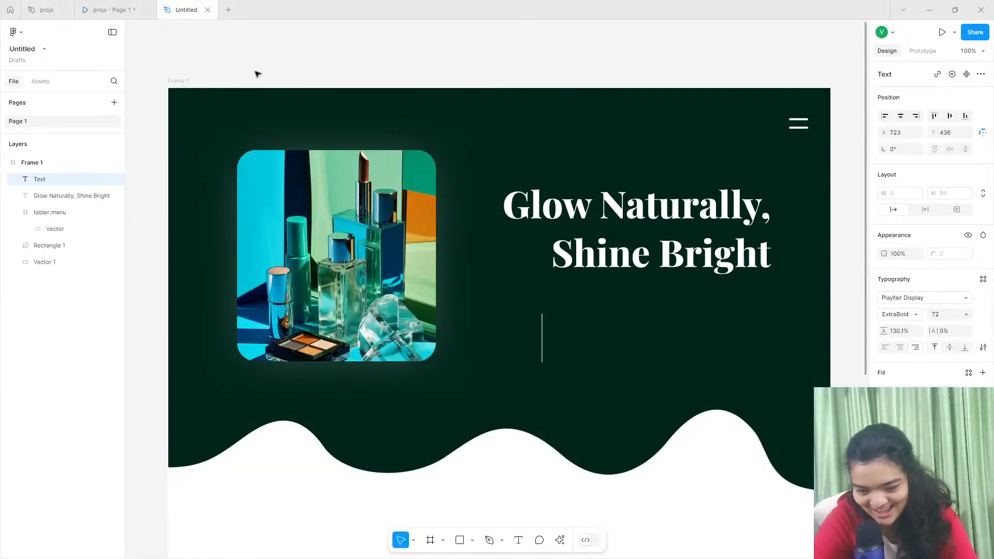
pyautogui.click(193, 9)
pyautogui.write('Disob')
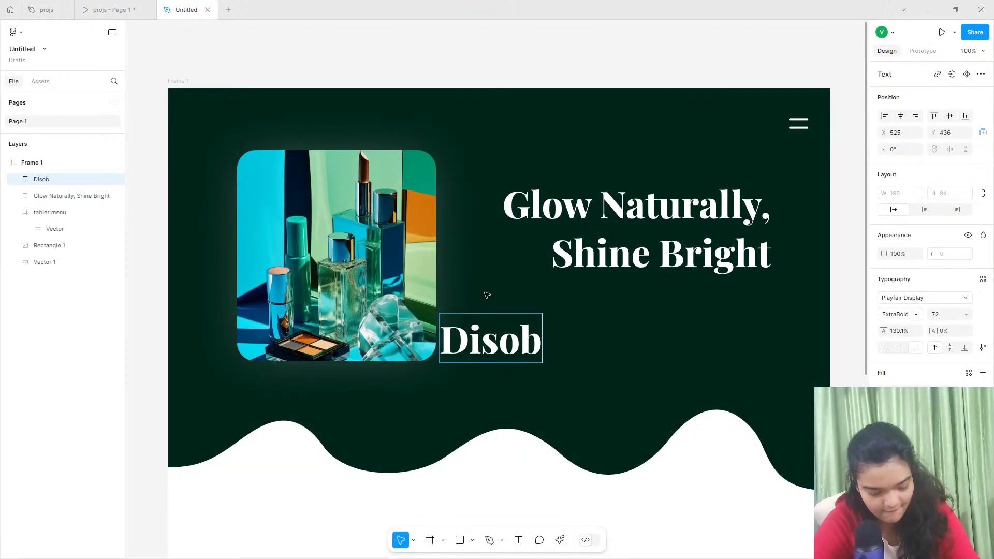
pyautogui.press('BackSpace')
pyautogui.write('er')
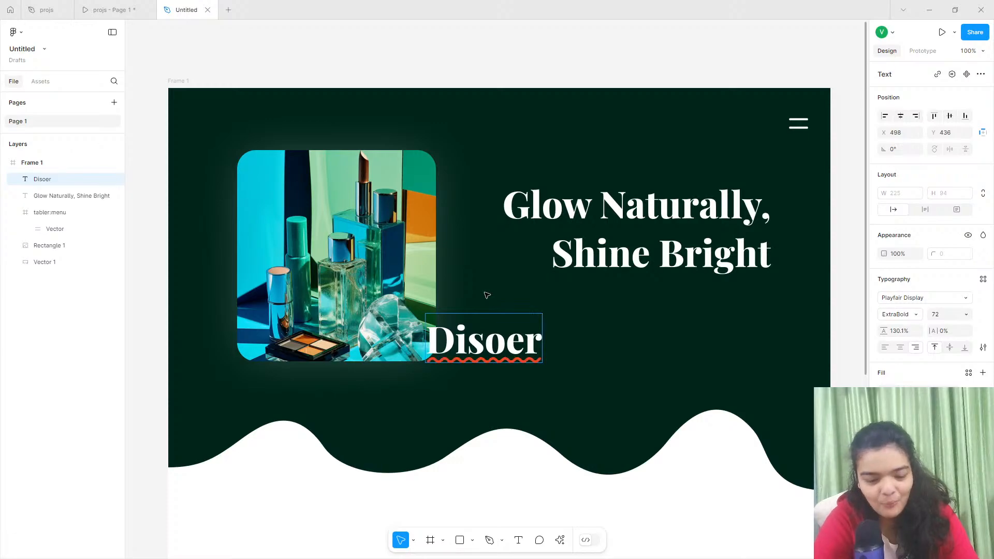
pyautogui.press('BackSpace')
pyautogui.press('BackSpace')
pyautogui.press('BackSpace')
pyautogui.write('co')
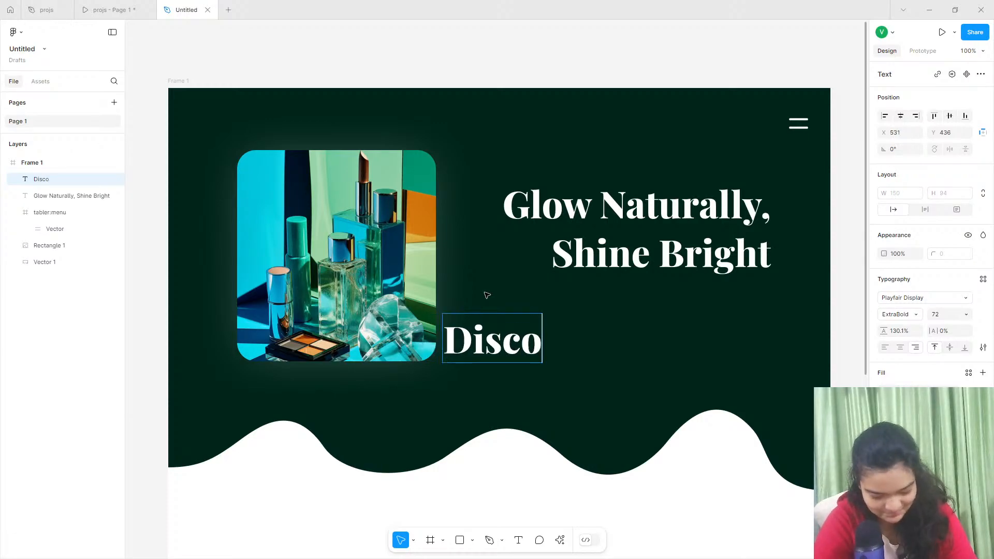
pyautogui.write('ver the b')
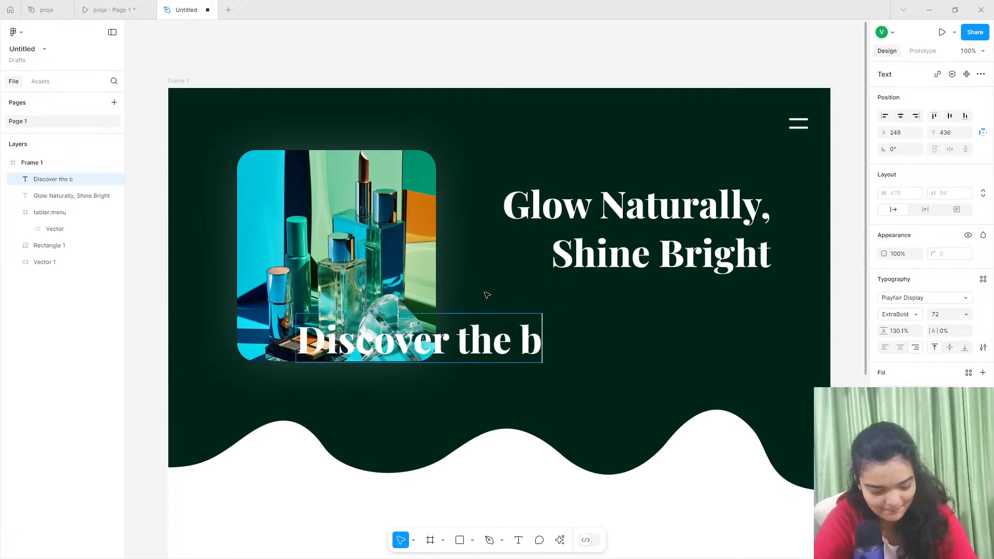
pyautogui.write('eauty of')
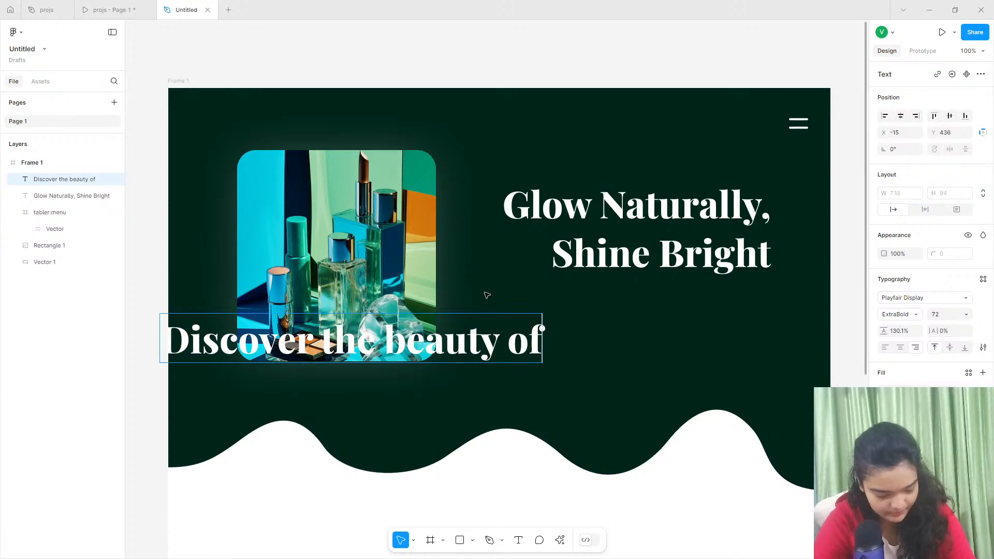
pyautogui.click(106, 10)
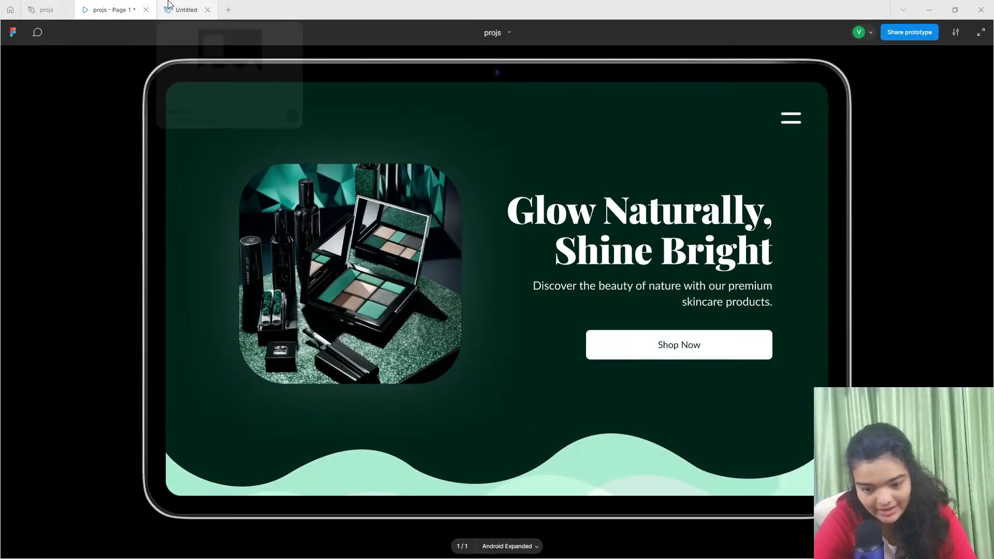
pyautogui.click(183, 10)
pyautogui.write('na')
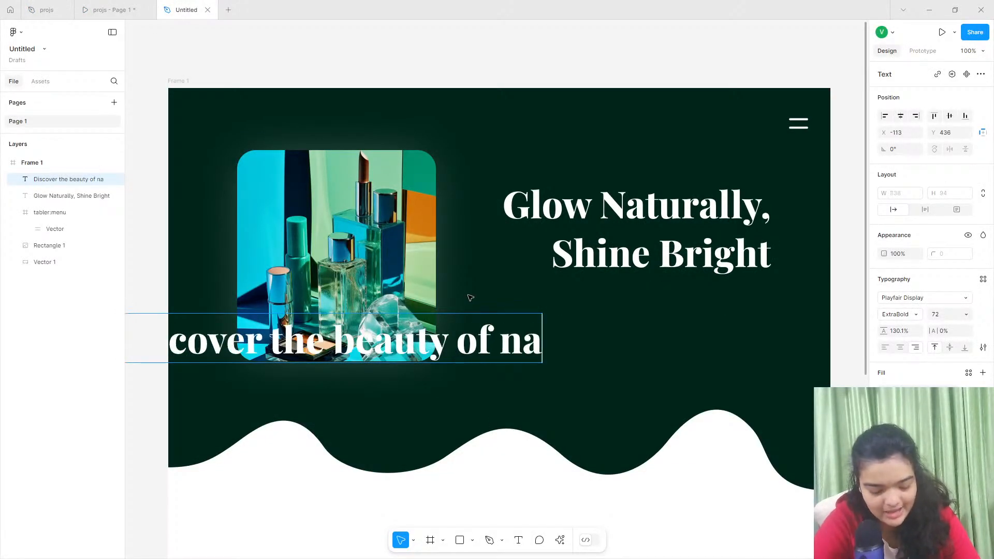
pyautogui.write('ture with ')
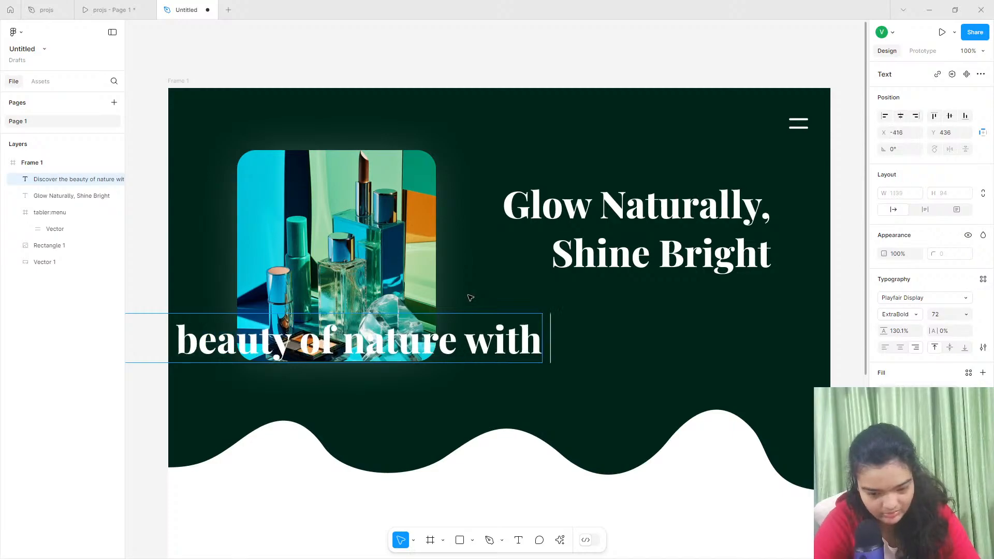
pyautogui.write('our pre')
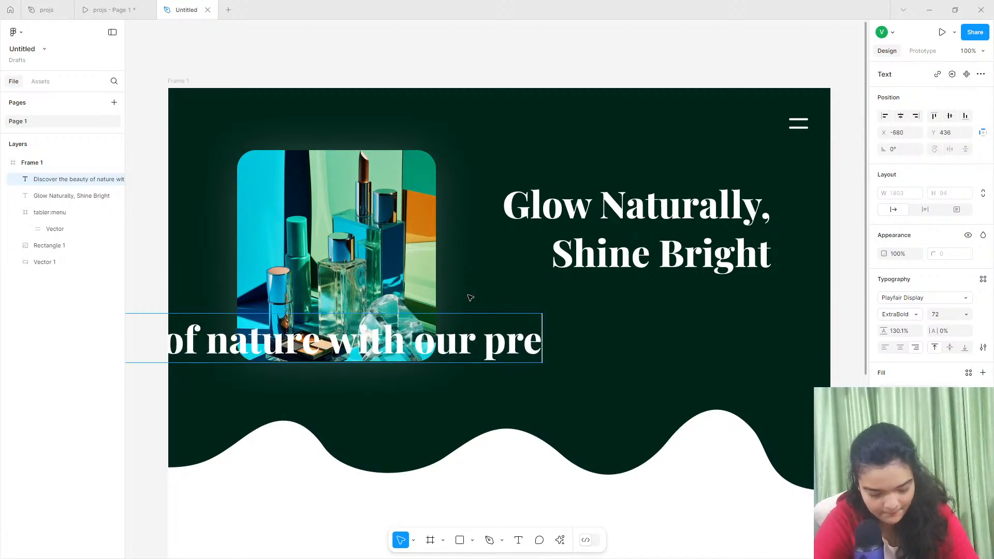
pyautogui.write('mium skinc')
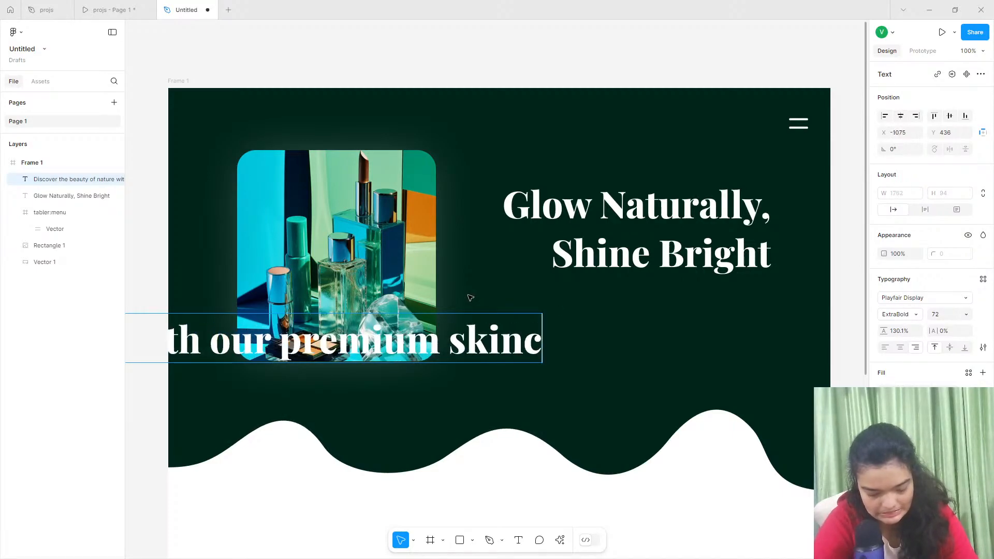
pyautogui.write('are products')
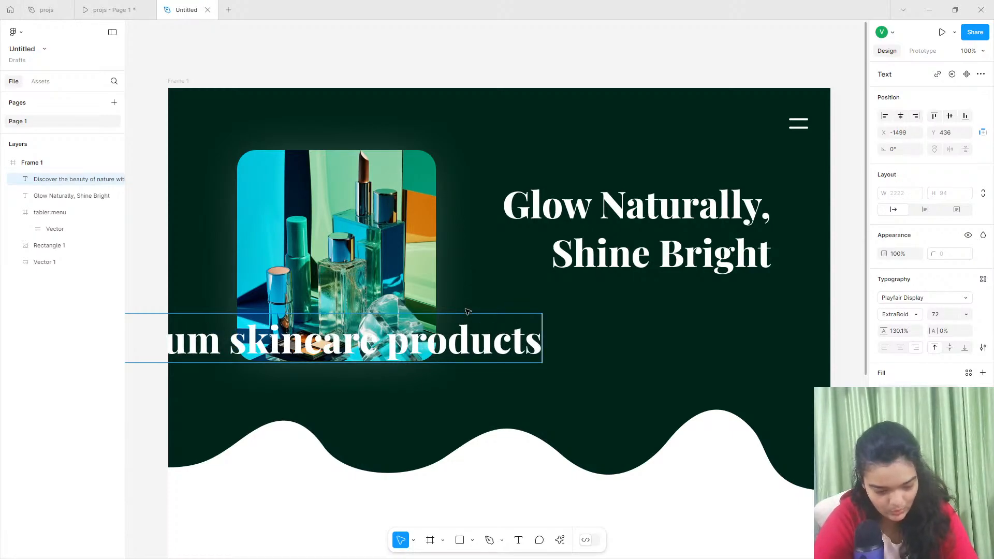
pyautogui.write('!')
pyautogui.press('Escape')
# Examine the typography of the hero subheading in the projs file and return to the Untitled file.
pyautogui.click(916, 300)
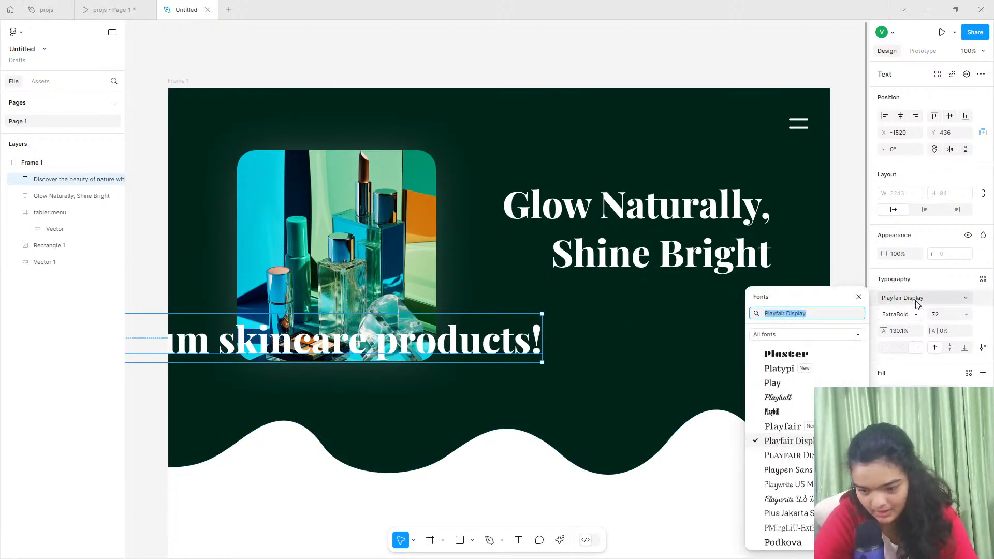
pyautogui.click(150, 6)
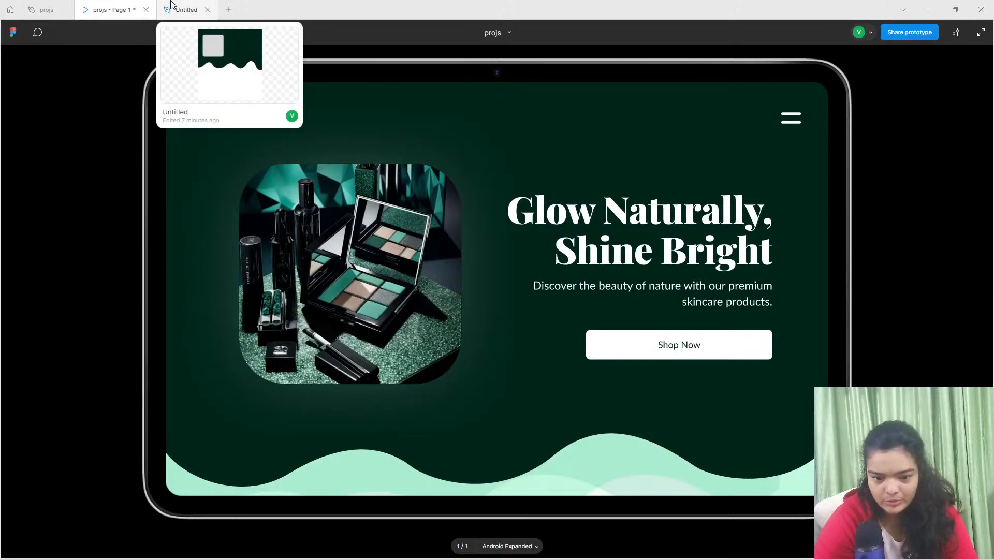
pyautogui.click(46, 9)
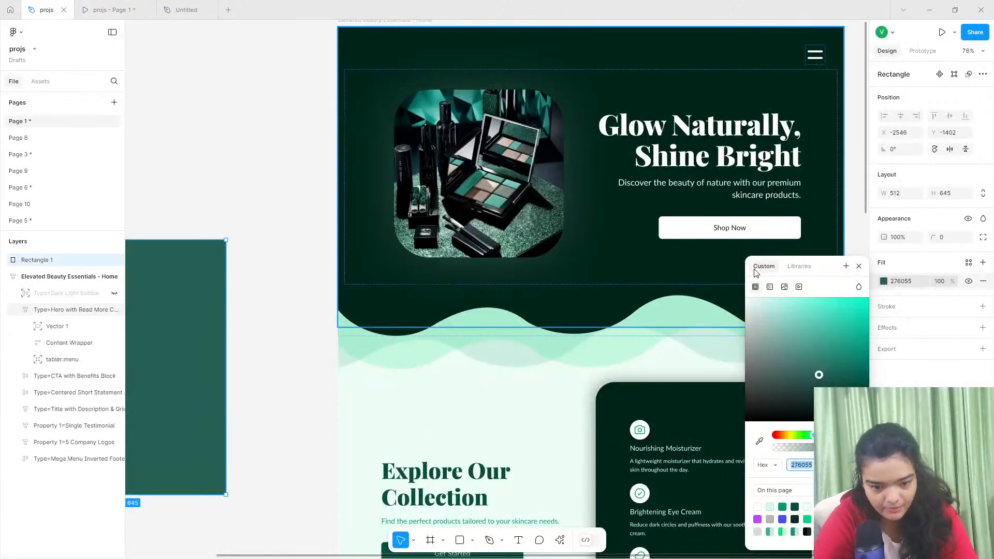
pyautogui.doubleClick(747, 182)
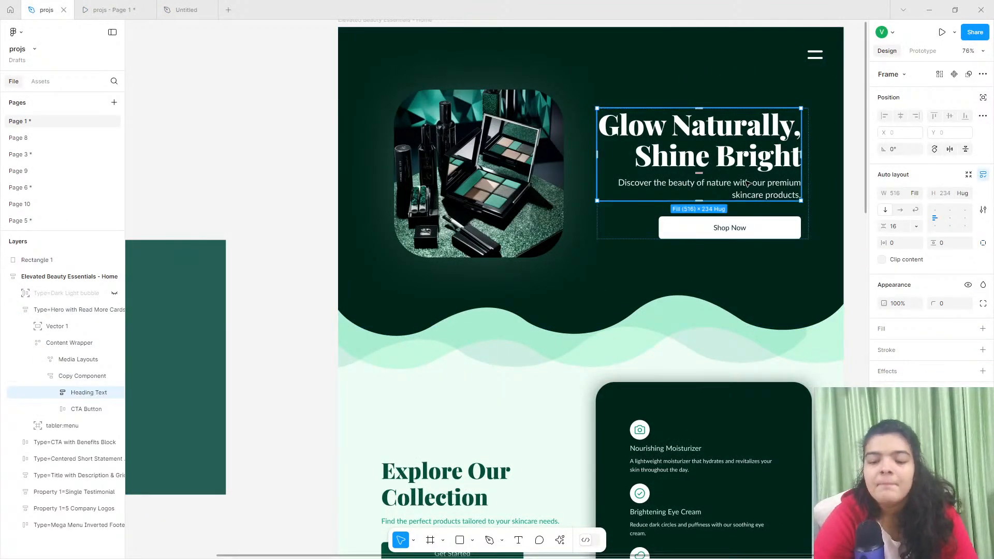
pyautogui.click(775, 195)
pyautogui.hscroll(2, 778, 194)
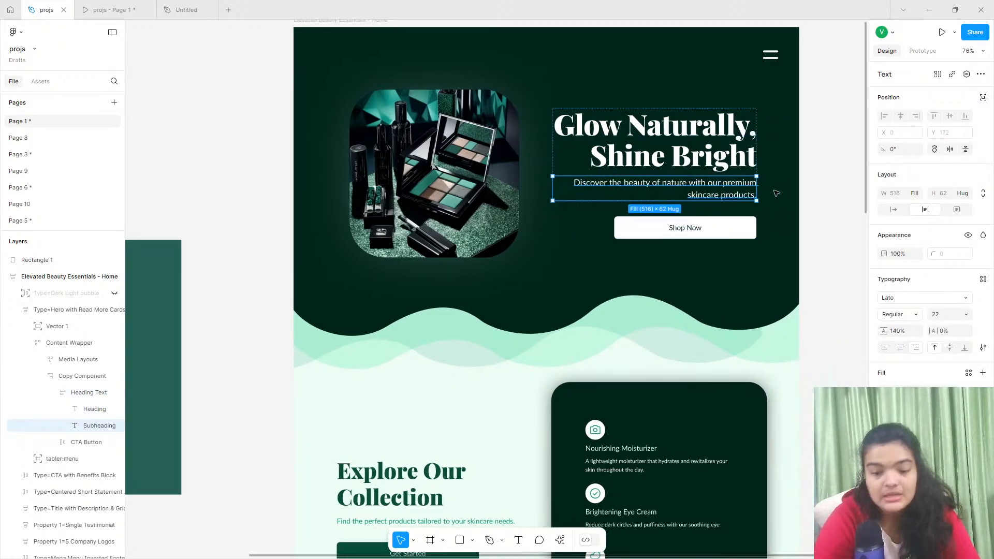
pyautogui.scroll(1, 776, 193)
pyautogui.click(201, 6)
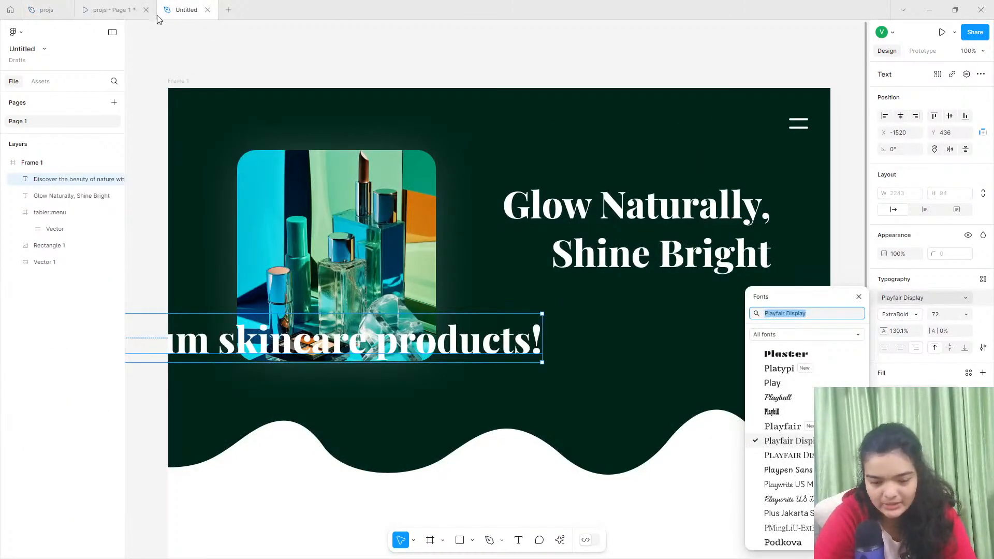
# Set the "Discover the beauty of nature" subheading's font to Lato with the Regular style.
pyautogui.write('lato')
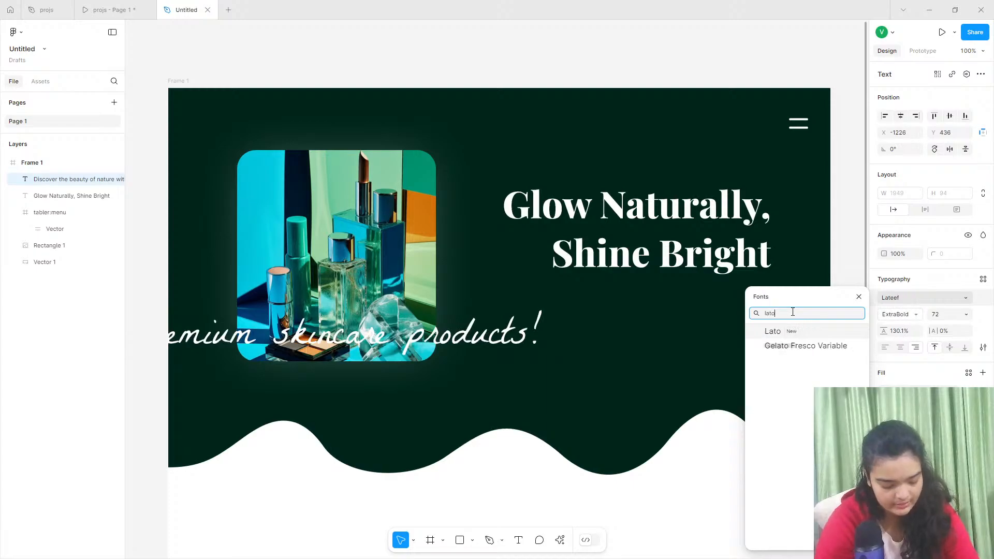
pyautogui.click(803, 333)
pyautogui.click(895, 327)
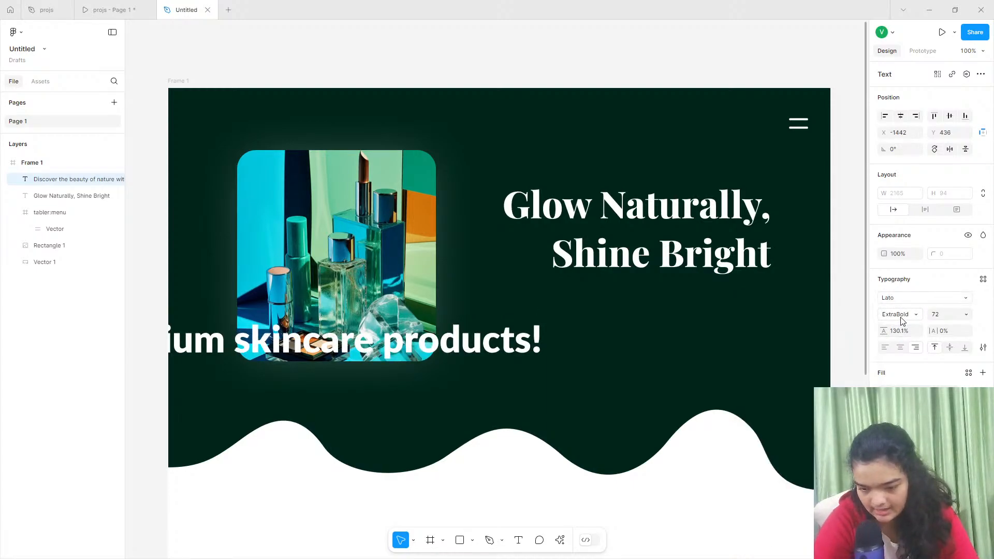
pyautogui.click(900, 318)
pyautogui.click(900, 317)
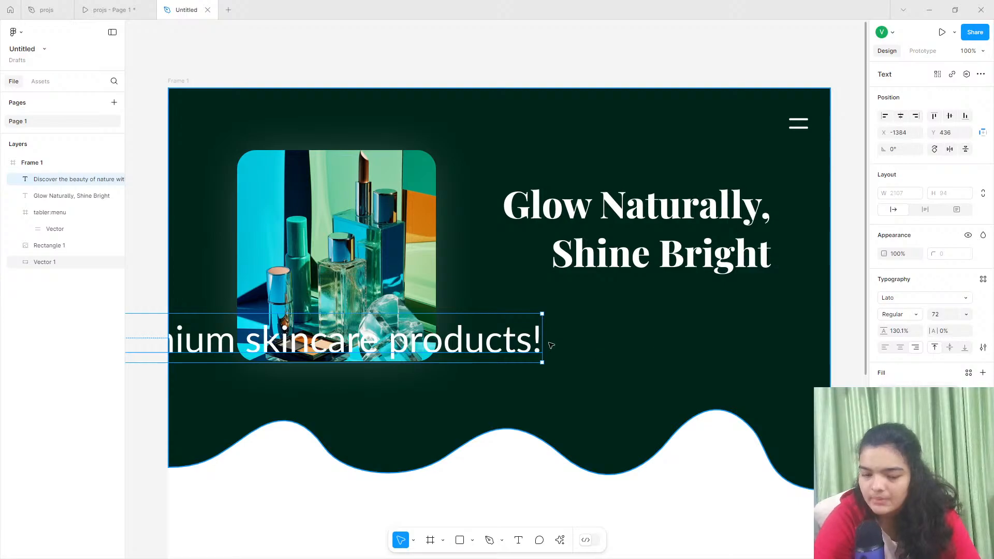
# Narrow the subheading's text box to about 1462 wide so it wraps to two lines, and move it to about X -315, Y 379.
pyautogui.moveTo(541, 330); pyautogui.dragTo(208, 335)
pyautogui.moveTo(175, 364); pyautogui.dragTo(728, 334)
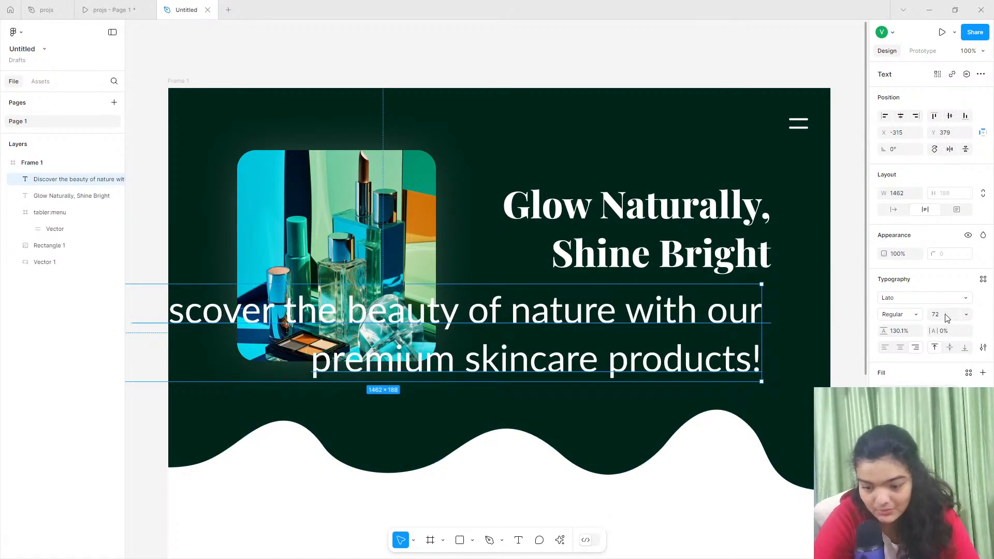
# Try font sizes 32 and 24 on the hero subheading, narrowing its text box to about 634 wide at X 498, Y 370.
pyautogui.click(946, 316)
pyautogui.press('Return')
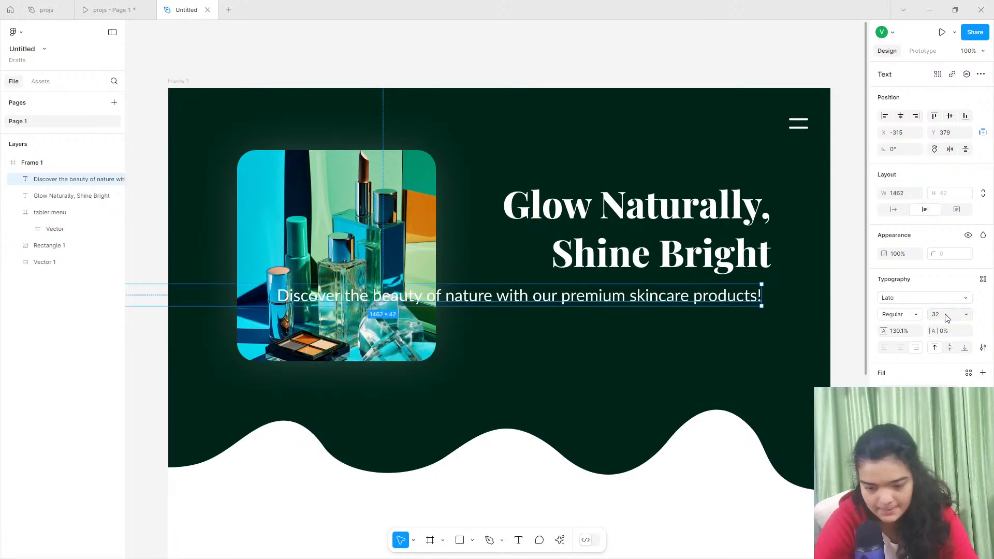
pyautogui.moveTo(761, 293); pyautogui.dragTo(721, 313)
pyautogui.click(946, 316)
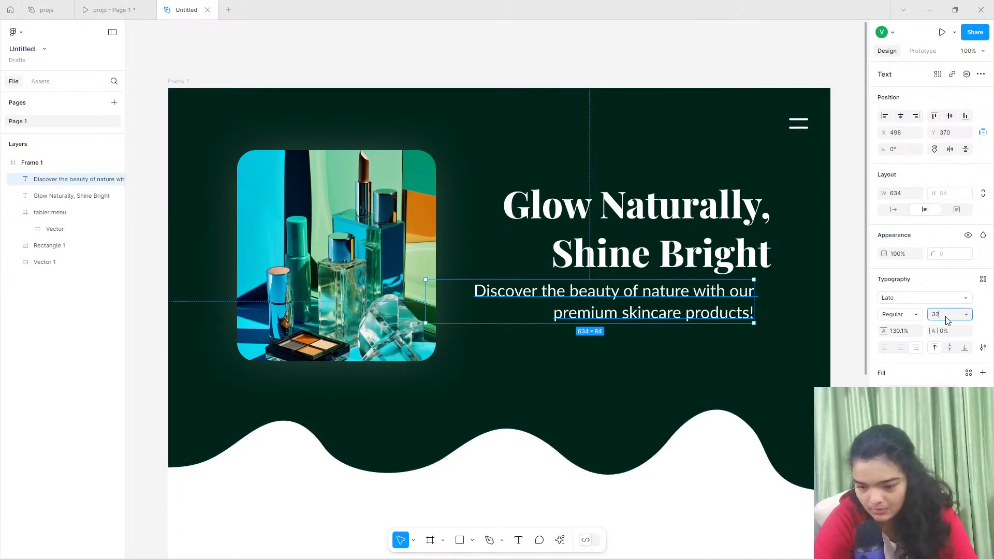
pyautogui.write('24')
pyautogui.press('Return')
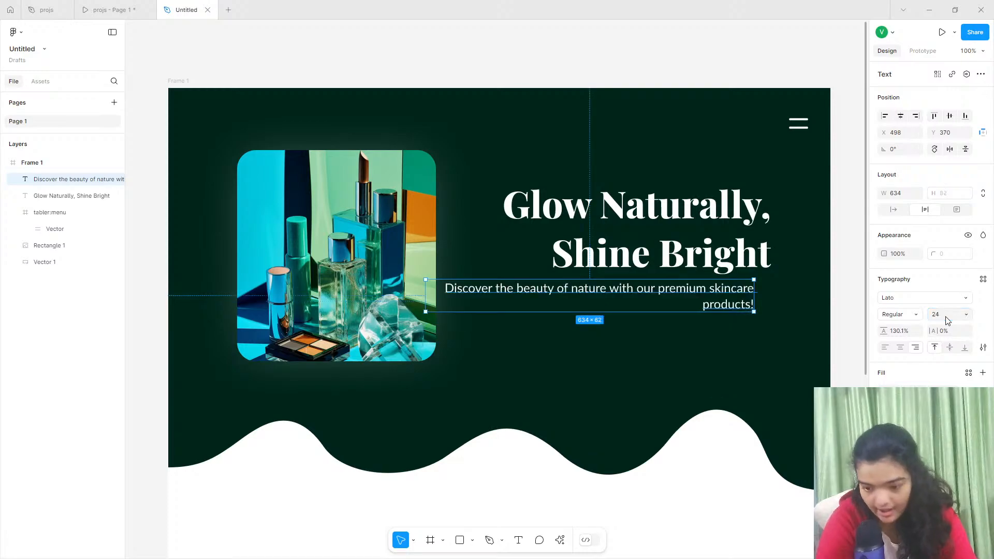
# Set the subheading's font size to 20 and resize its text box to about 453 wide at X 712, Y 375.
pyautogui.click(953, 313)
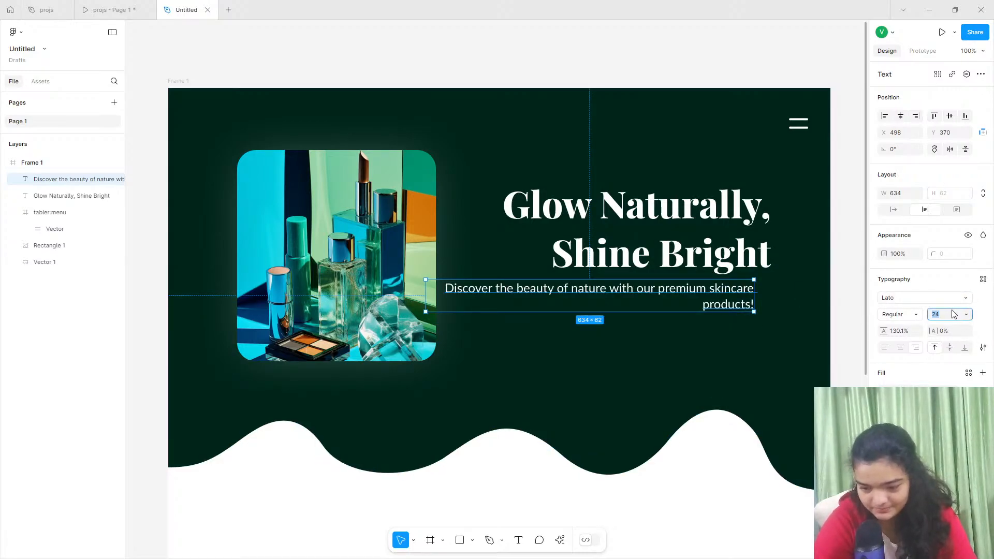
pyautogui.write('20')
pyautogui.press('Return')
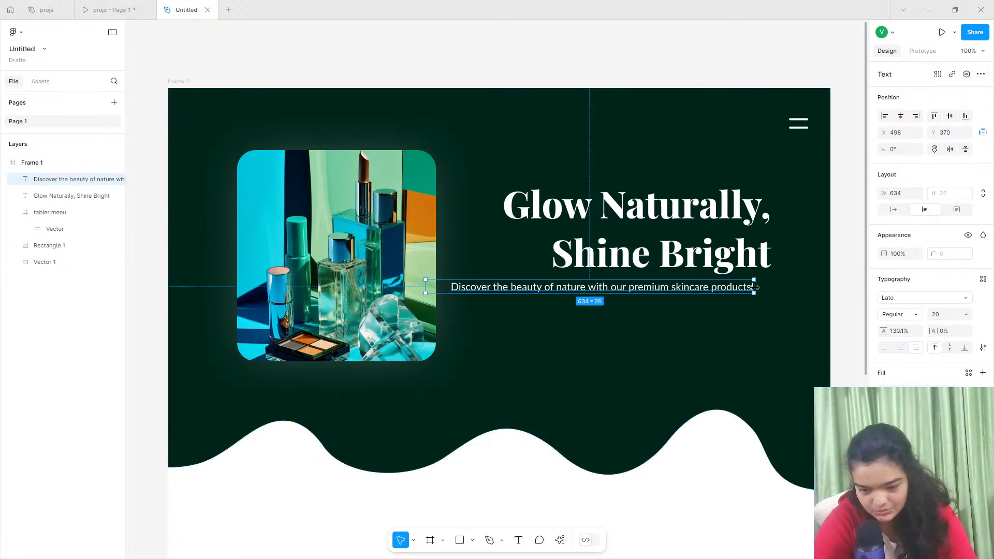
pyautogui.moveTo(754, 293); pyautogui.dragTo(721, 302)
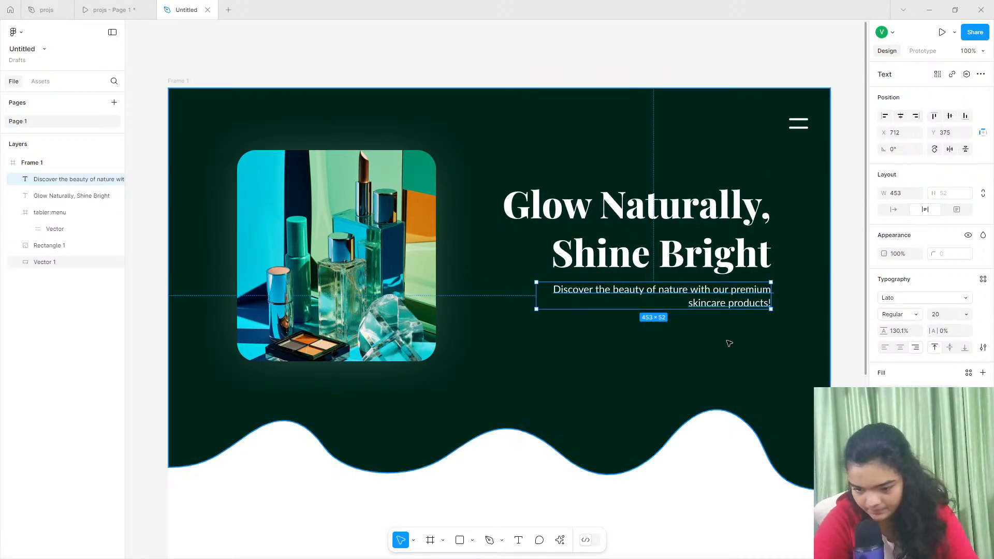
# Following the finished prototype, duplicate the subheading, place the copy below it at about X 696, Y 456, and change its text to "Shop Now".
pyautogui.click(148, 5)
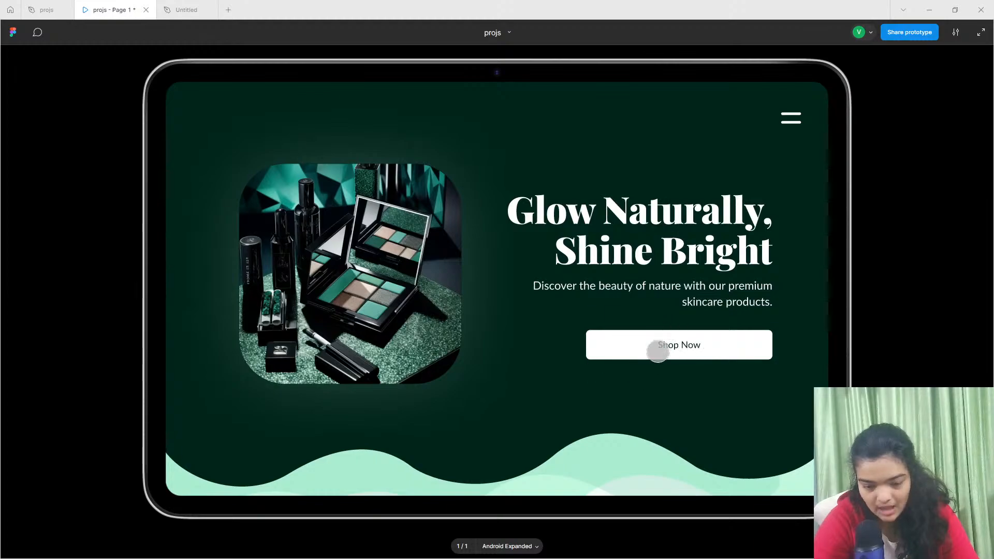
pyautogui.click(185, 9)
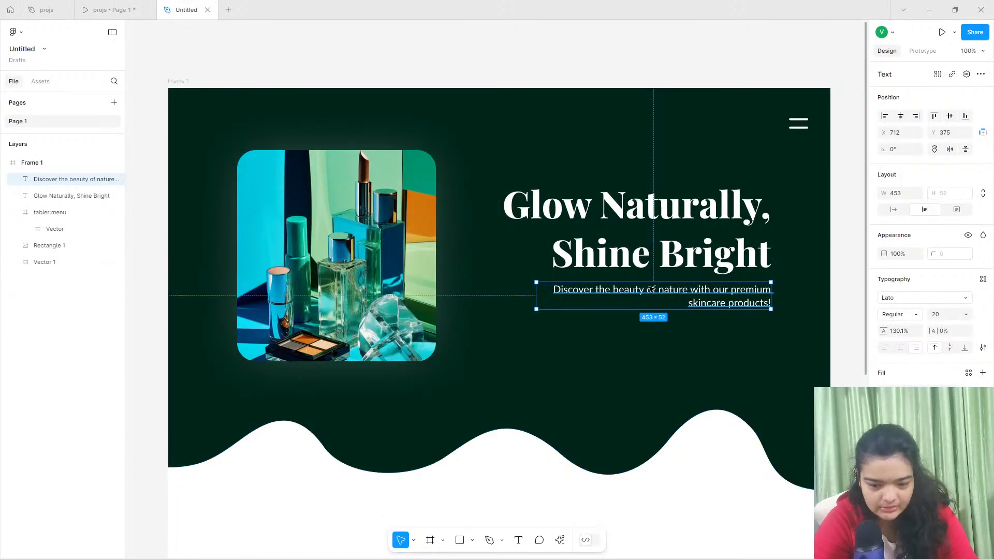
pyautogui.hotkey('ctrl', 'd')
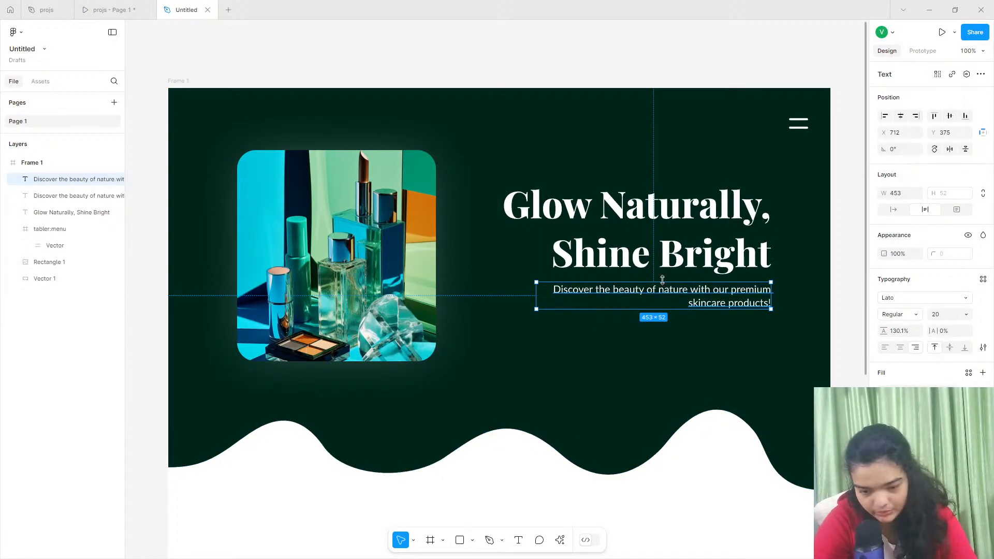
pyautogui.moveTo(671, 291); pyautogui.dragTo(662, 333)
pyautogui.doubleClick(664, 332)
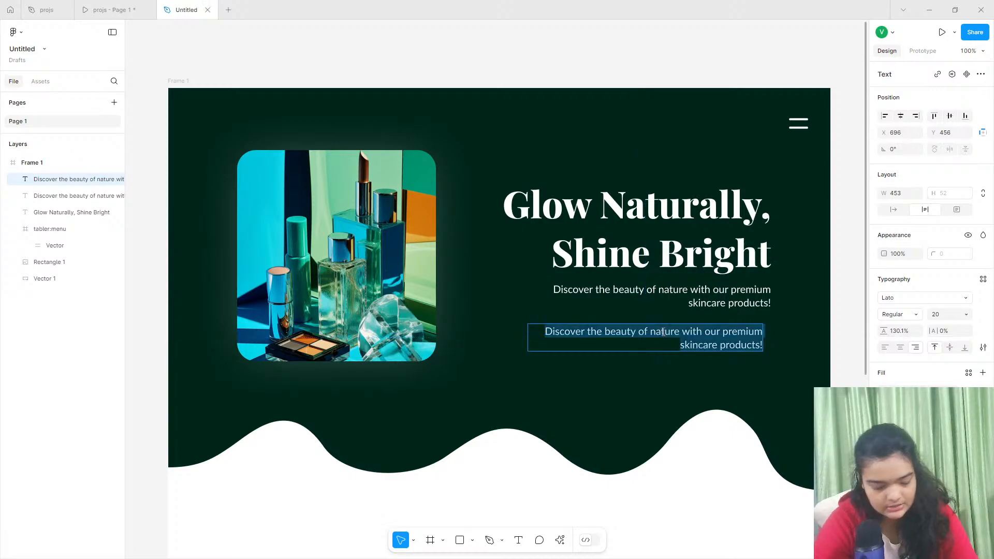
pyautogui.write('Sk')
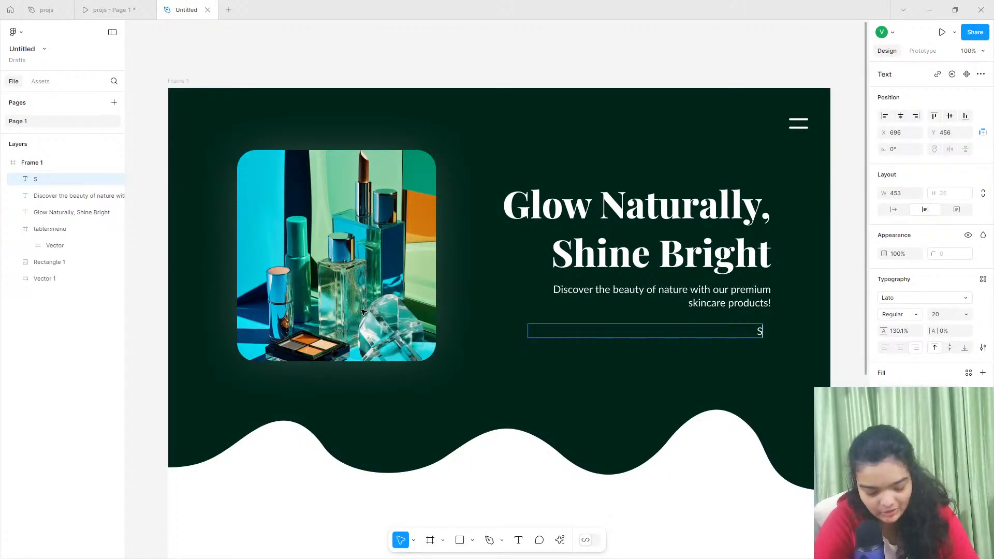
pyautogui.write('hop Now')
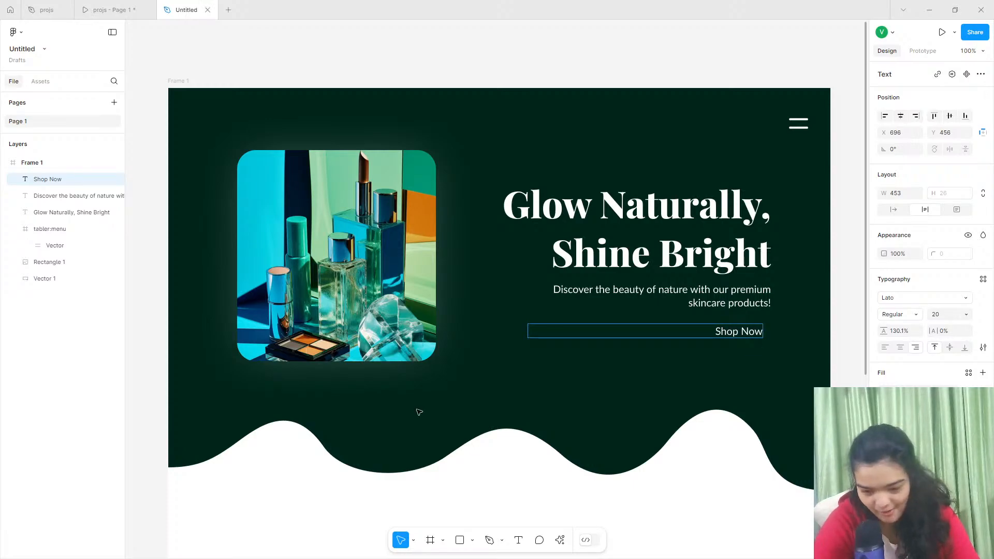
pyautogui.press('Escape')
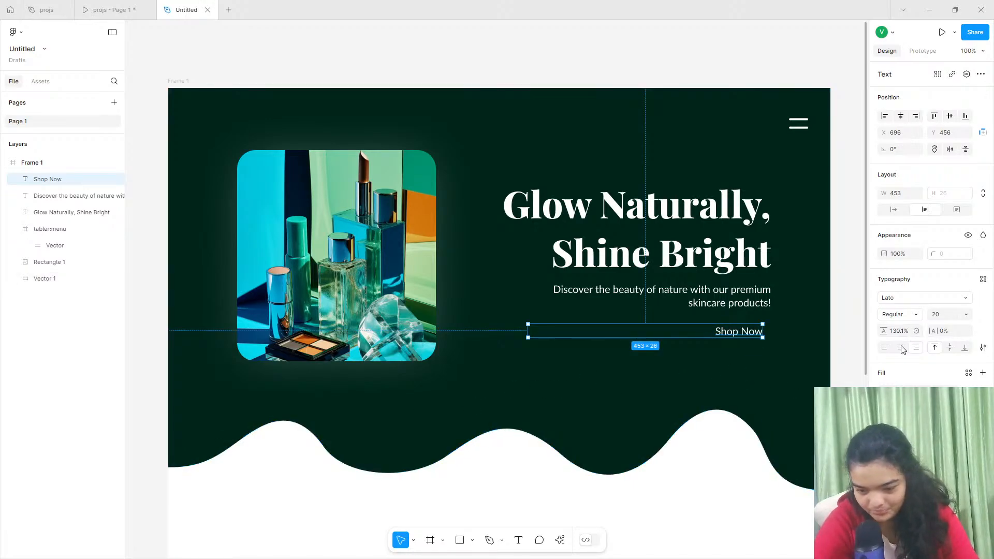
# Set the "Shop Now" text to auto width at about X 926, Y 462 and wrap it in a frame.
pyautogui.click(893, 209)
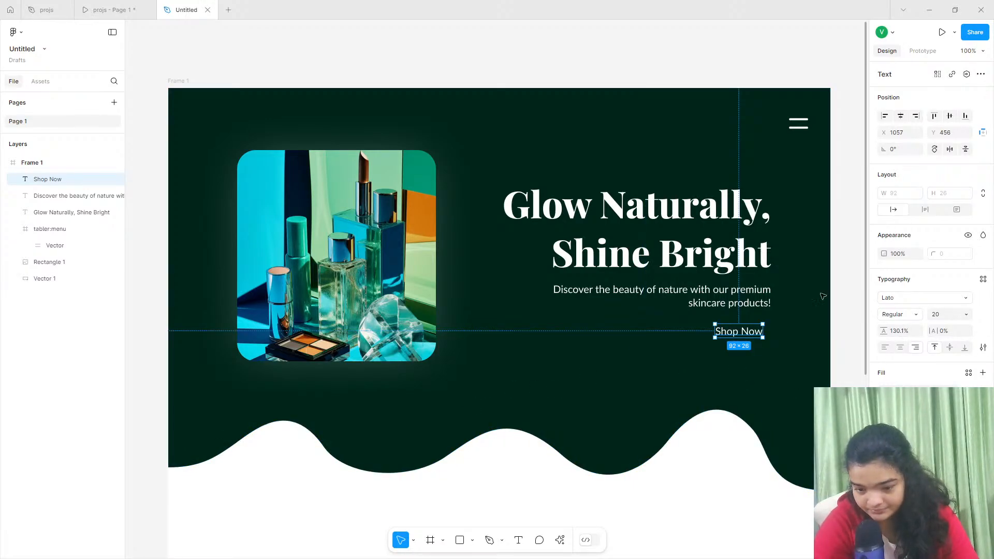
pyautogui.moveTo(738, 337); pyautogui.dragTo(671, 340)
pyautogui.rightClick(671, 337)
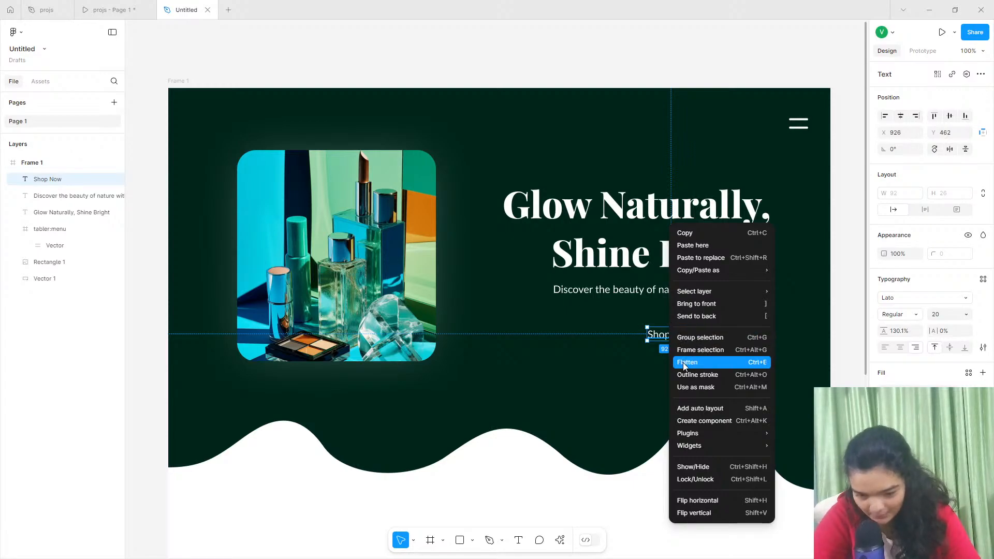
pyautogui.click(687, 350)
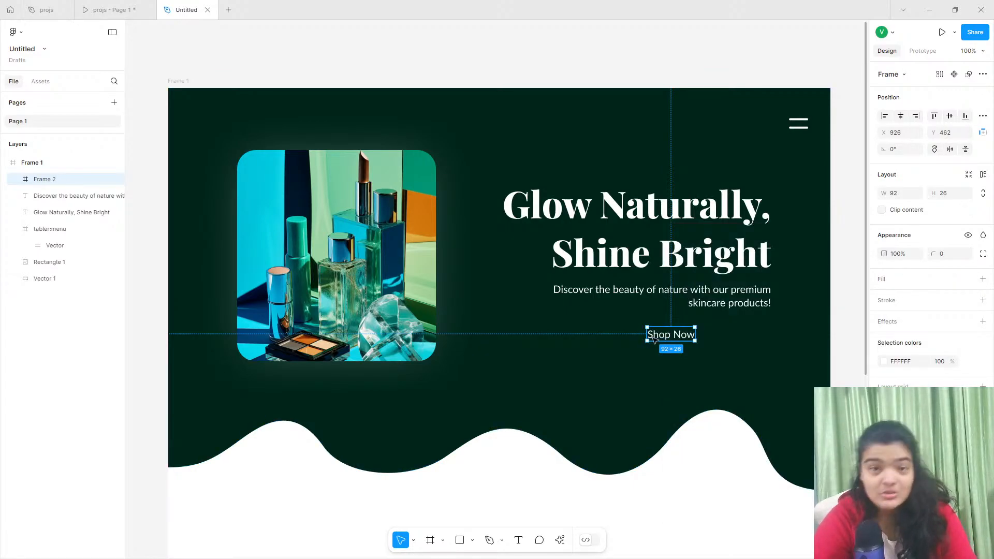
# Add a white FFFFFF fill to the frame around the "Shop Now" text.
pyautogui.click(982, 279)
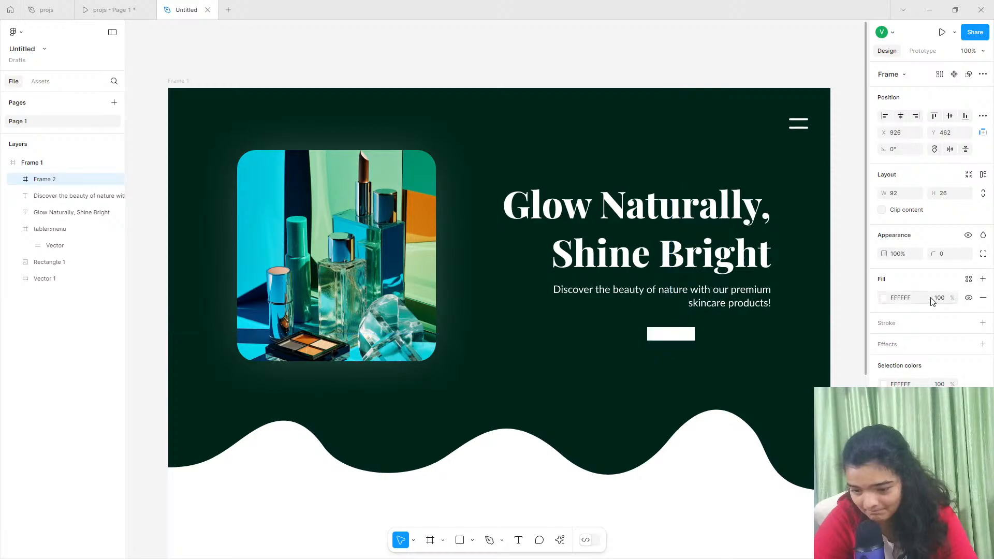
pyautogui.click(884, 298)
pyautogui.click(883, 298)
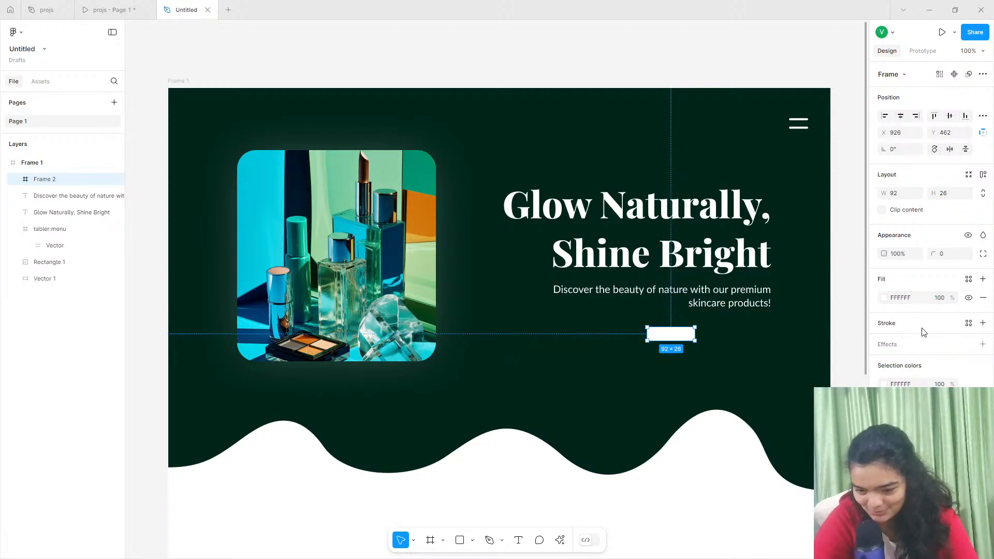
# Wrap the "Shop Now" frame in an outer auto layout frame about 207 wide, with horizontal padding 48 and vertical padding 30.
pyautogui.rightClick(694, 322)
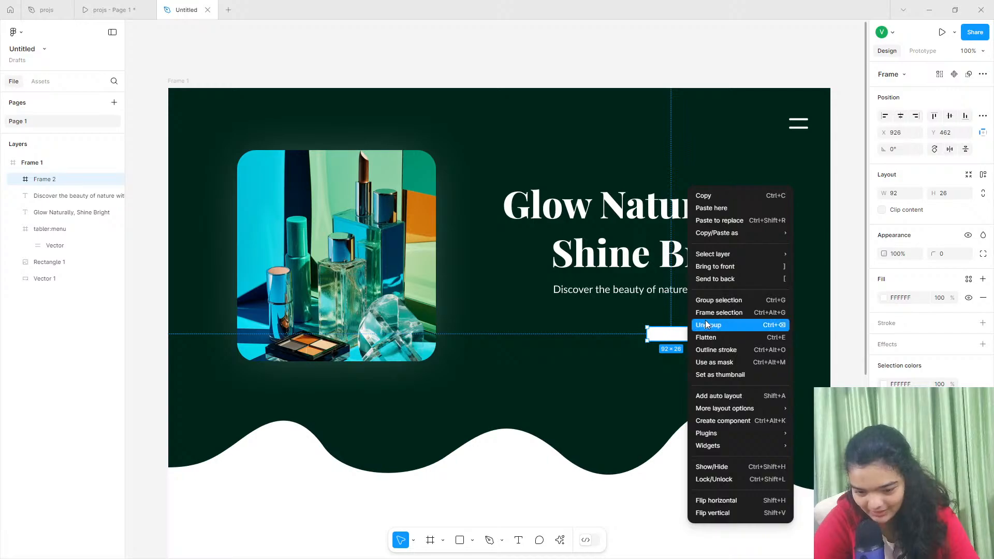
pyautogui.click(711, 324)
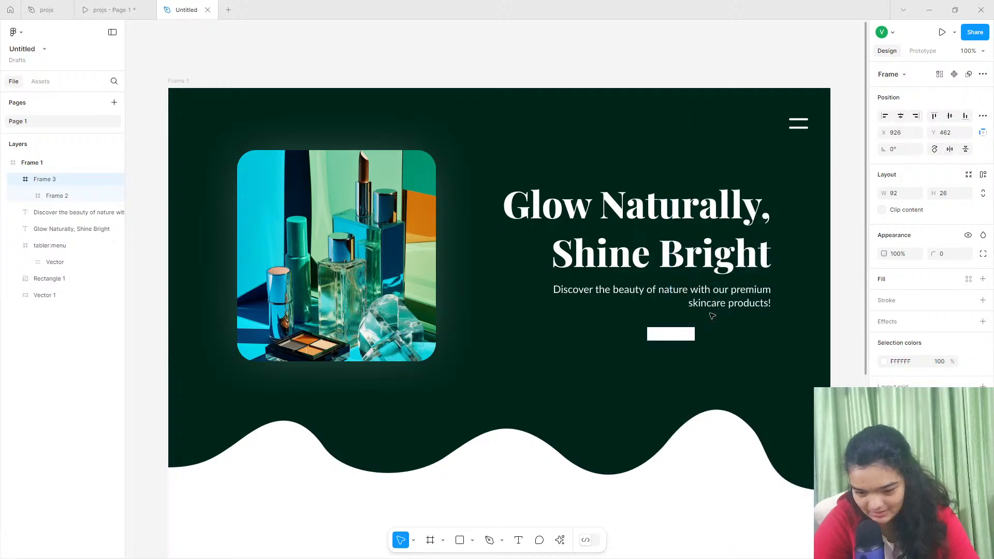
pyautogui.click(983, 174)
pyautogui.moveTo(891, 242)
pyautogui.mouseDown()
pyautogui.moveTo(955, 243)
pyautogui.moveTo(911, 243)
pyautogui.mouseUp()
pyautogui.moveTo(933, 242); pyautogui.dragTo(960, 242)
pyautogui.moveTo(695, 333); pyautogui.dragTo(755, 337)
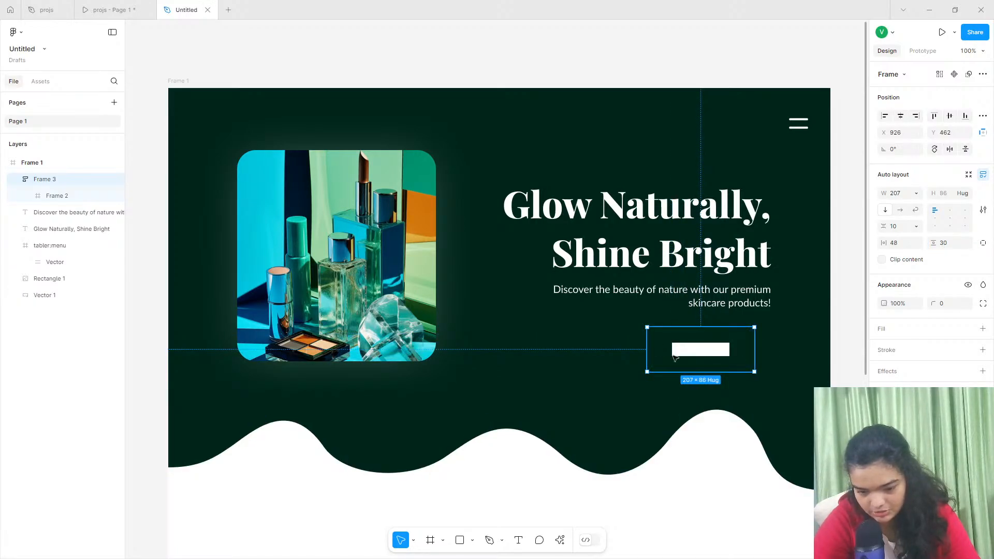
# Remove the white fill from the inner "Shop Now" frame and reselect the outer frame.
pyautogui.click(710, 350)
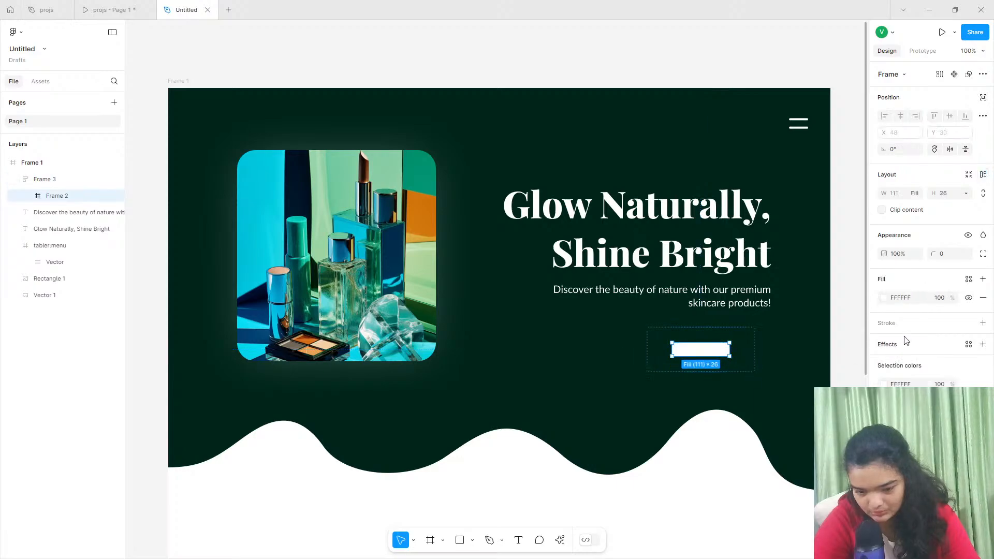
pyautogui.click(983, 298)
pyautogui.press('Escape')
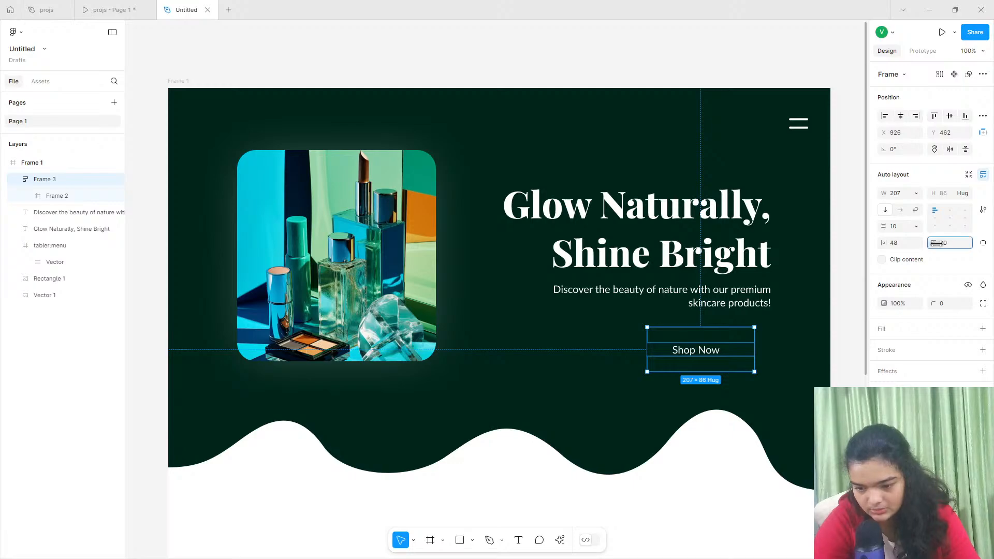
# Set the outer "Shop Now" frame's vertical padding to 22 and narrow the frame to about 185 wide.
pyautogui.moveTo(937, 243); pyautogui.dragTo(919, 244)
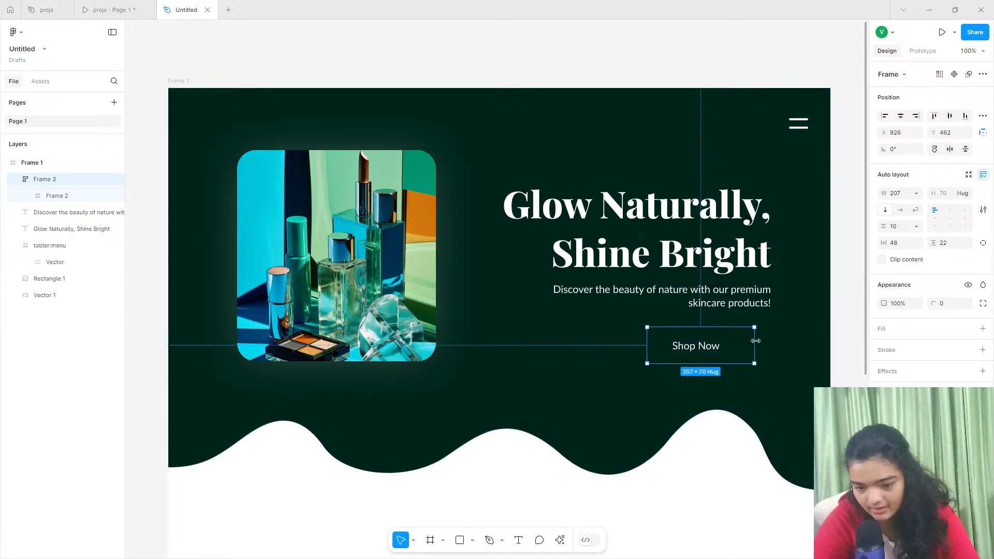
pyautogui.click(915, 194)
pyautogui.click(897, 195)
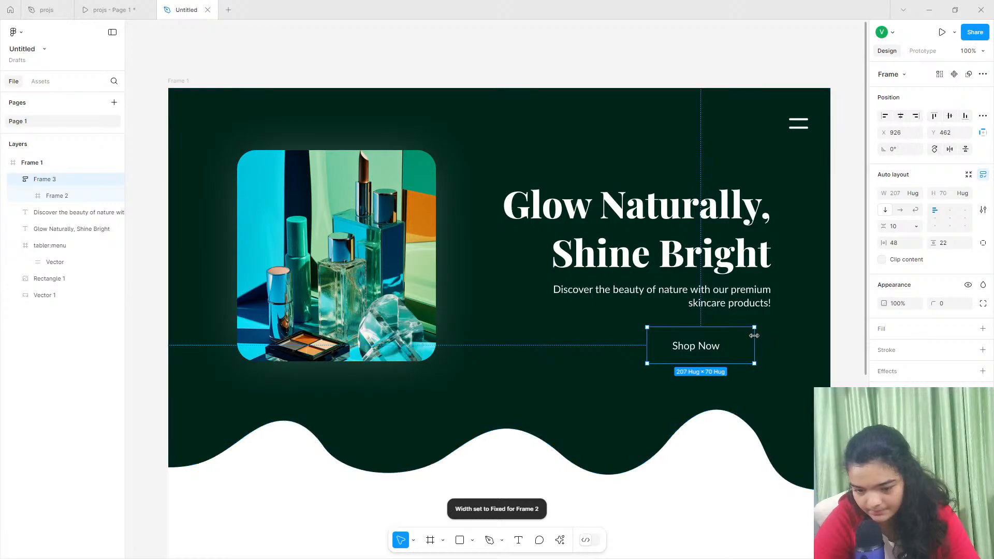
pyautogui.moveTo(754, 340)
pyautogui.mouseDown()
pyautogui.moveTo(743, 333)
pyautogui.moveTo(713, 348)
pyautogui.moveTo(742, 343)
pyautogui.mouseUp()
# Fill the outer button frame with white FFFFFF and colour the "Shop Now" text dark green 00251B.
pyautogui.click(982, 330)
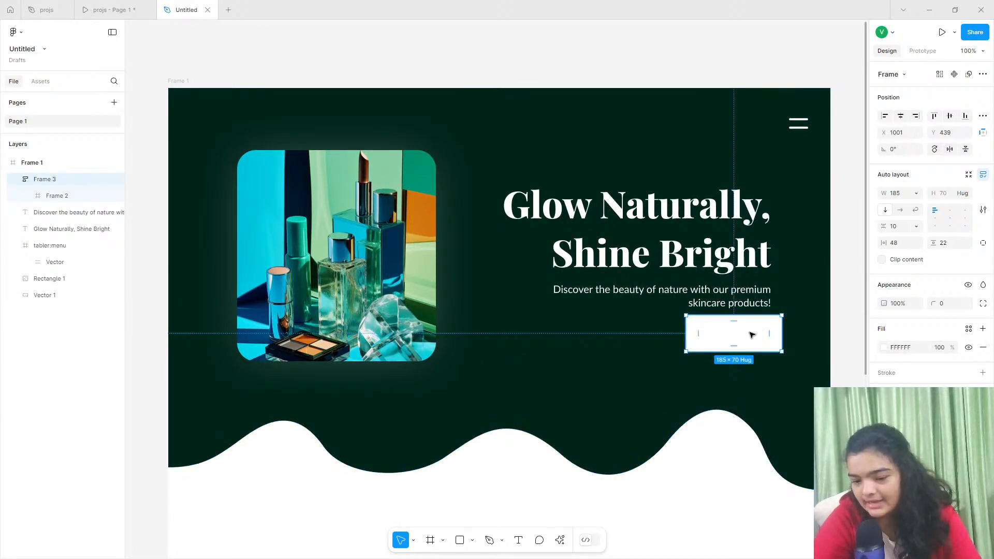
pyautogui.press('Return')
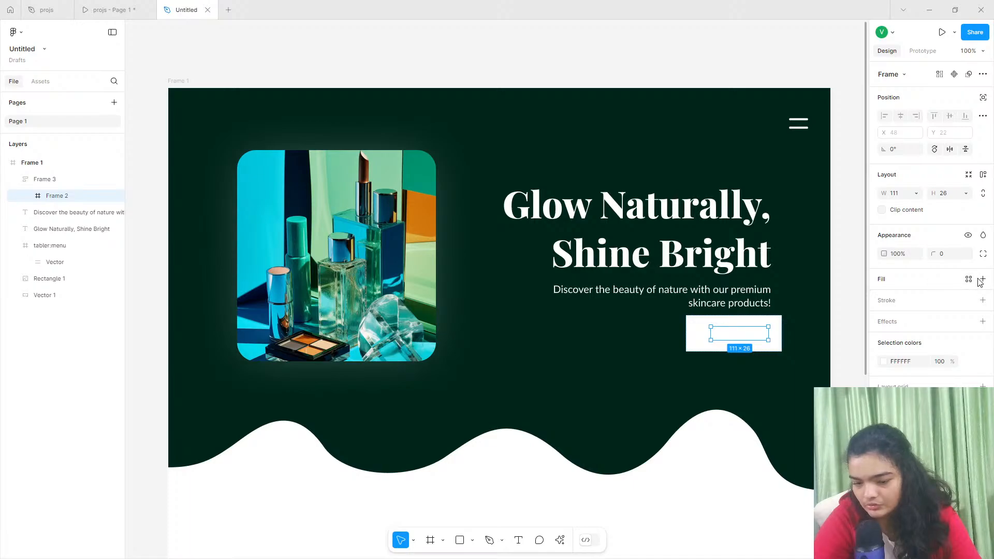
pyautogui.click(30, 197)
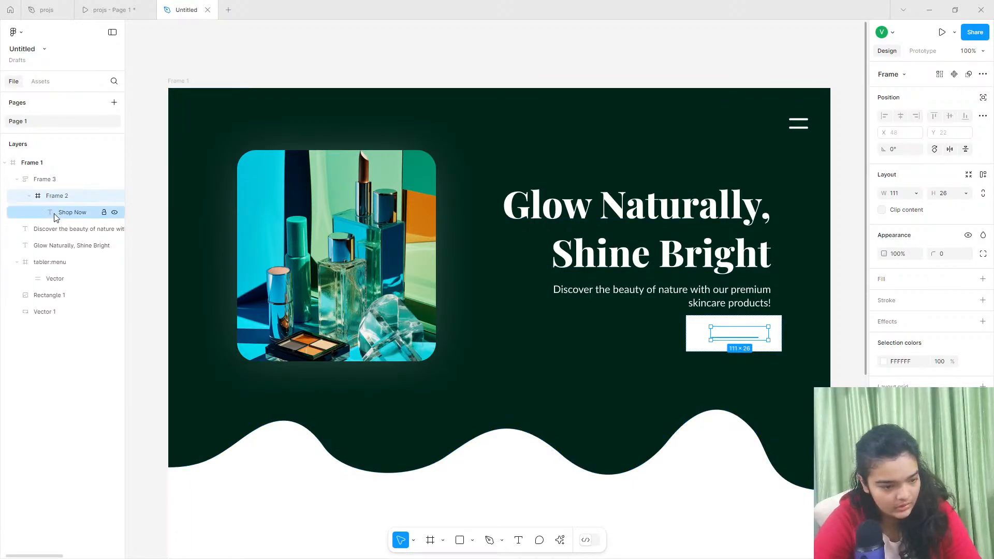
pyautogui.click(52, 213)
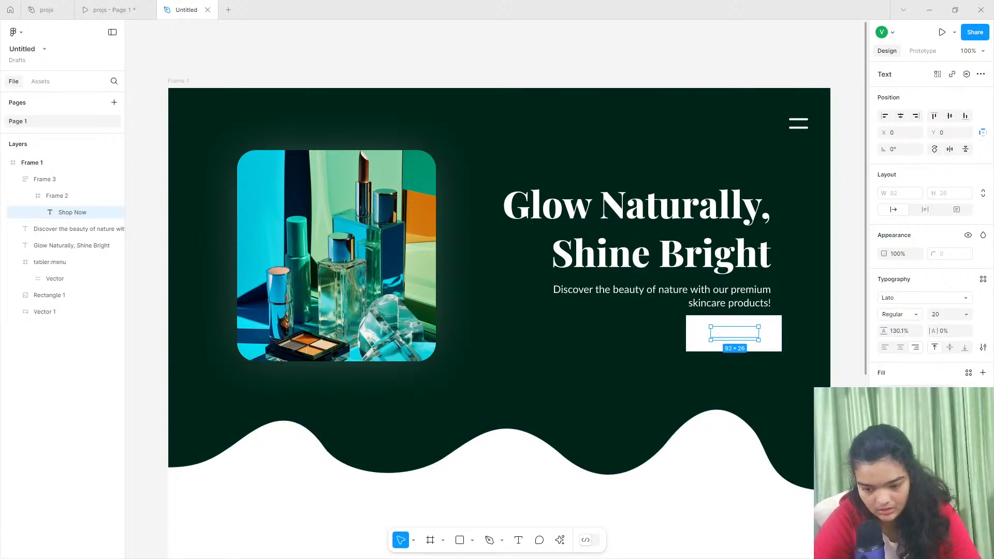
pyautogui.click(884, 392)
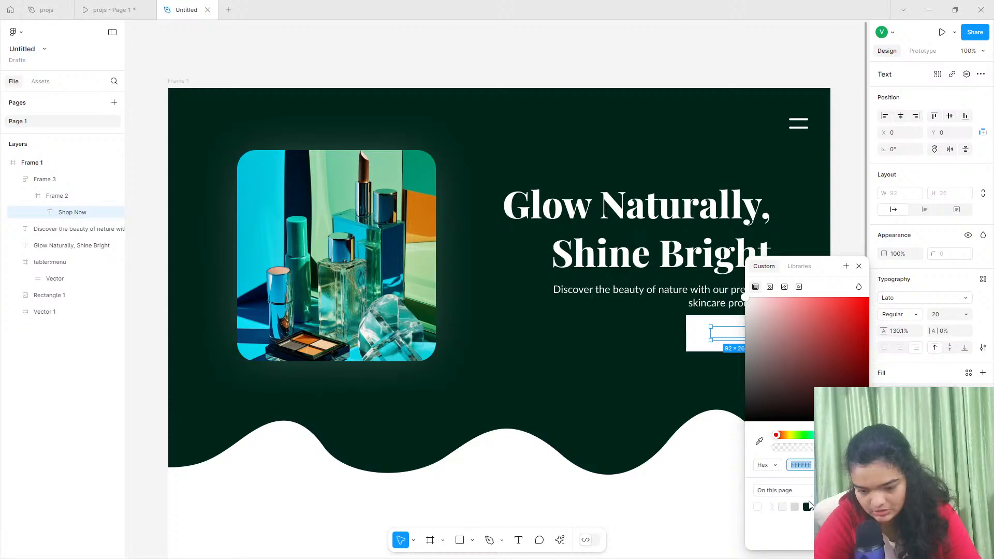
pyautogui.click(808, 505)
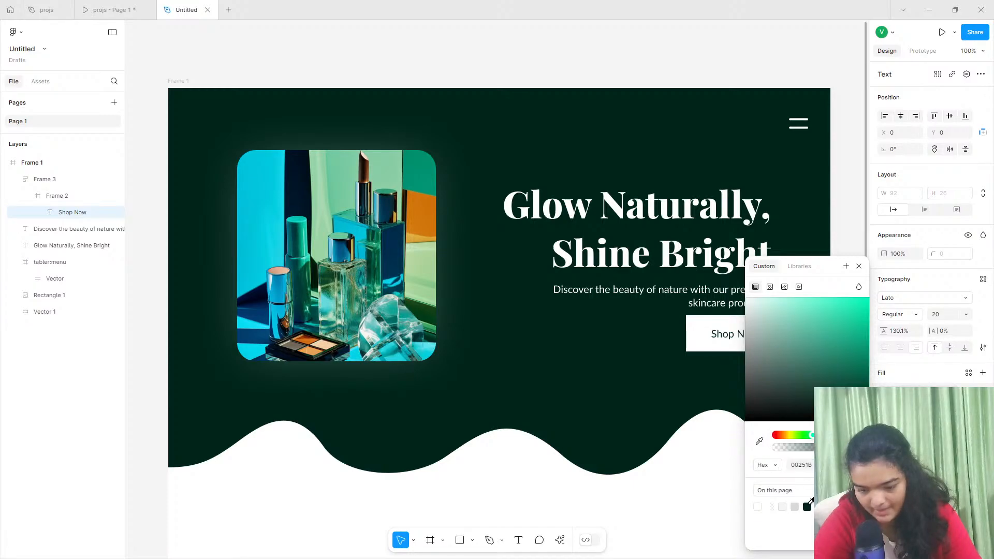
# Move the "Shop Now" button to about X 980, Y 445, and set its corner radius to 10.
pyautogui.click(700, 341)
pyautogui.moveTo(735, 332); pyautogui.dragTo(724, 336)
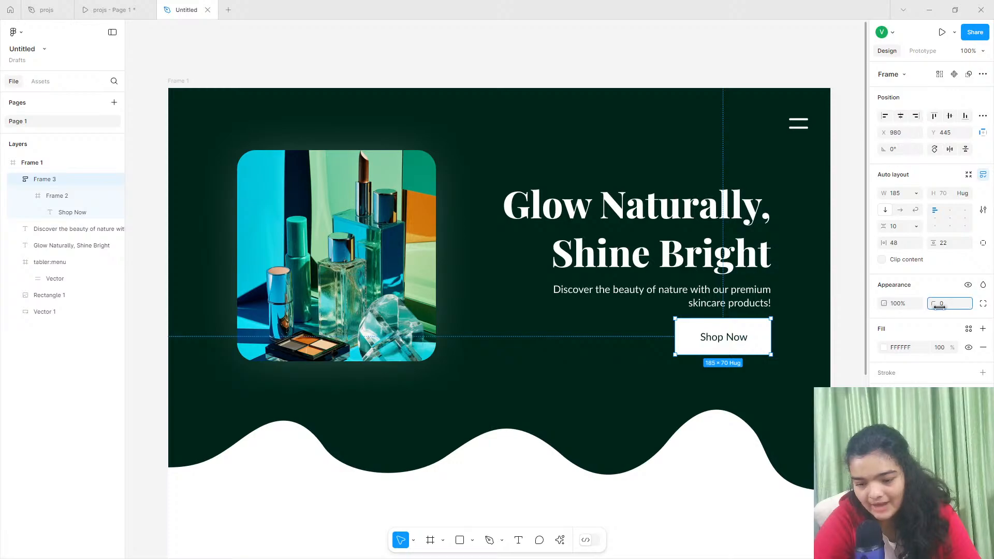
pyautogui.moveTo(939, 307); pyautogui.dragTo(982, 306)
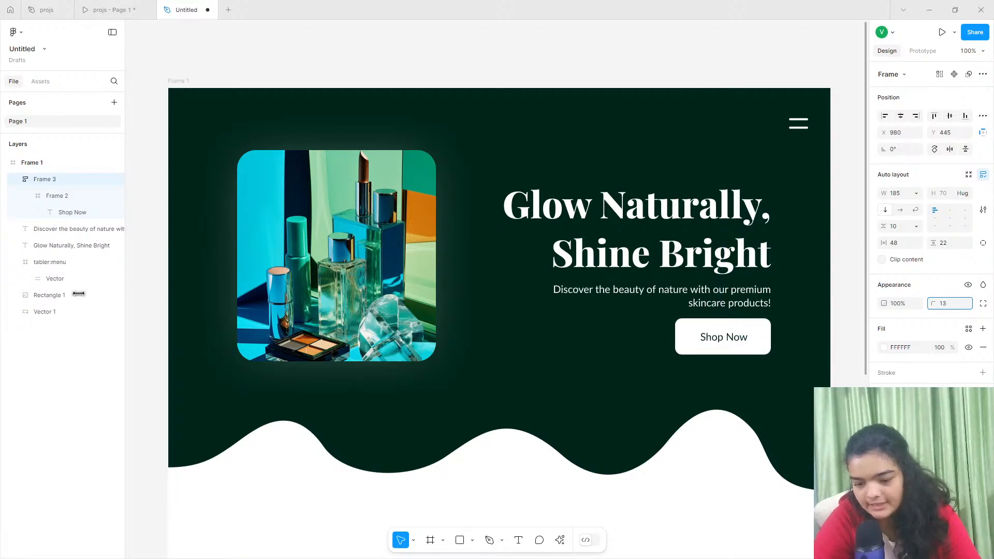
pyautogui.moveTo(47, 295); pyautogui.dragTo(47, 296)
# Lower the "Shop Now" button to about Y 453 and narrow it to about 177 wide, keeping its right edge in place.
pyautogui.moveTo(713, 339)
pyautogui.mouseDown()
pyautogui.moveTo(716, 362)
pyautogui.moveTo(727, 346)
pyautogui.mouseUp()
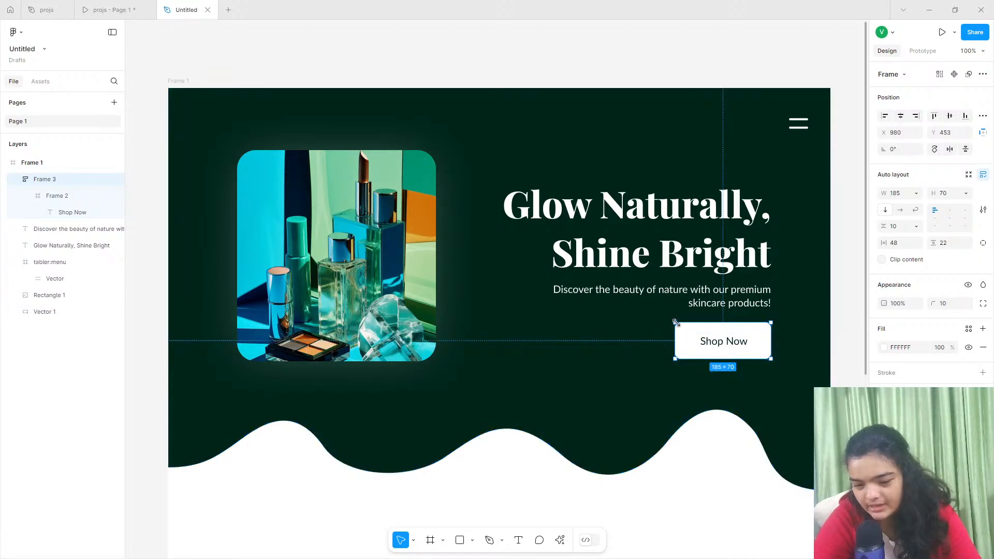
pyautogui.moveTo(675, 323); pyautogui.dragTo(678, 322)
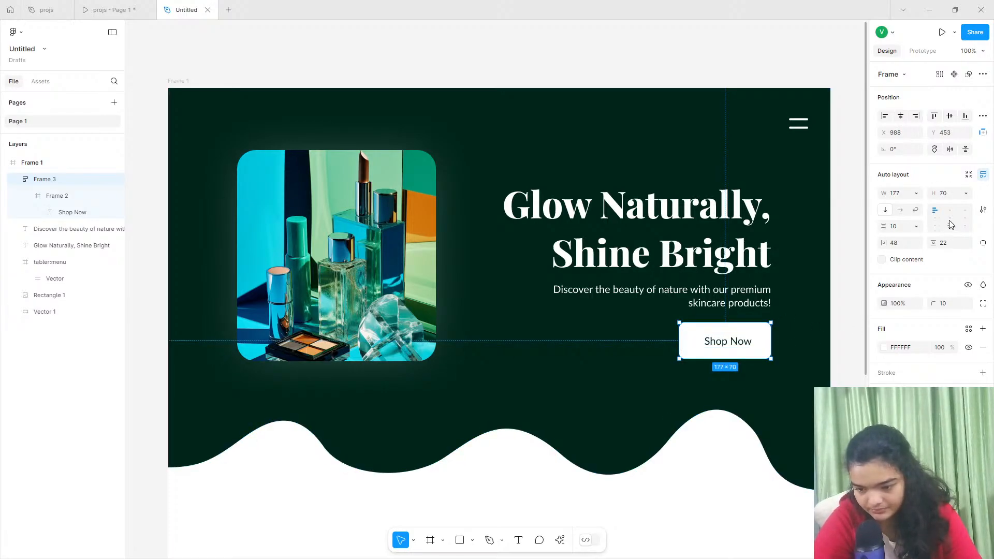
# Centre the "Shop Now" text inside its button and widen the button to about 197, keeping its right edge in place.
pyautogui.click(733, 345)
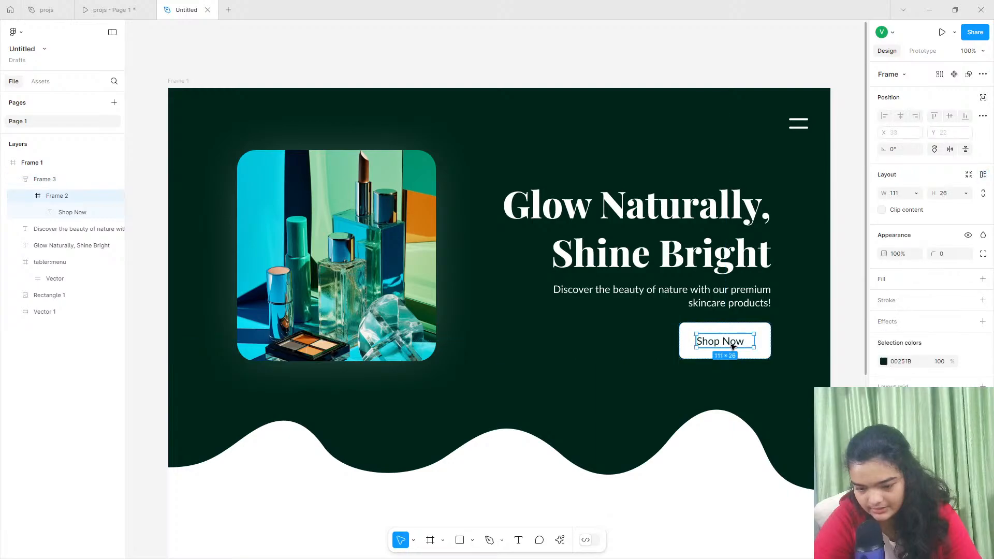
pyautogui.click(735, 341)
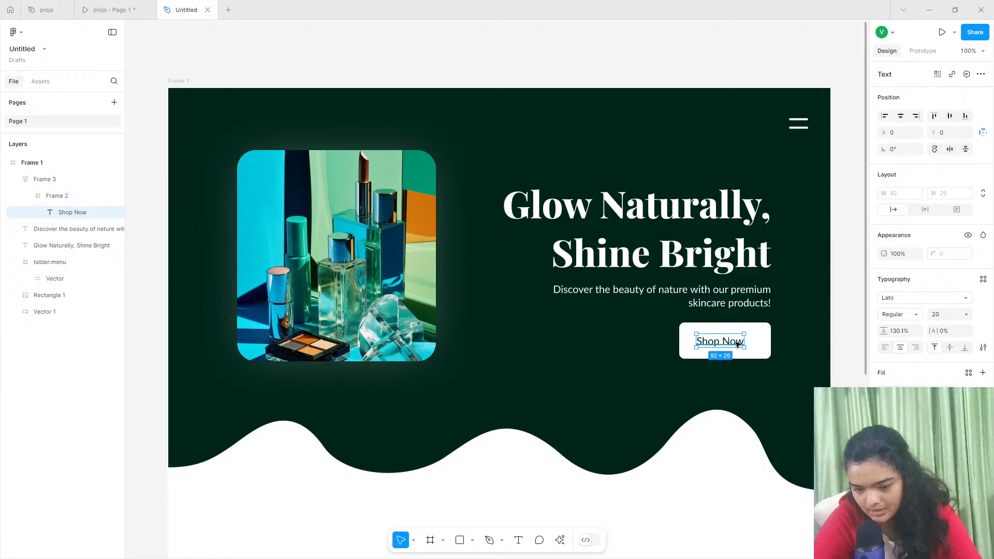
pyautogui.moveTo(737, 343); pyautogui.dragTo(739, 344)
pyautogui.click(755, 364)
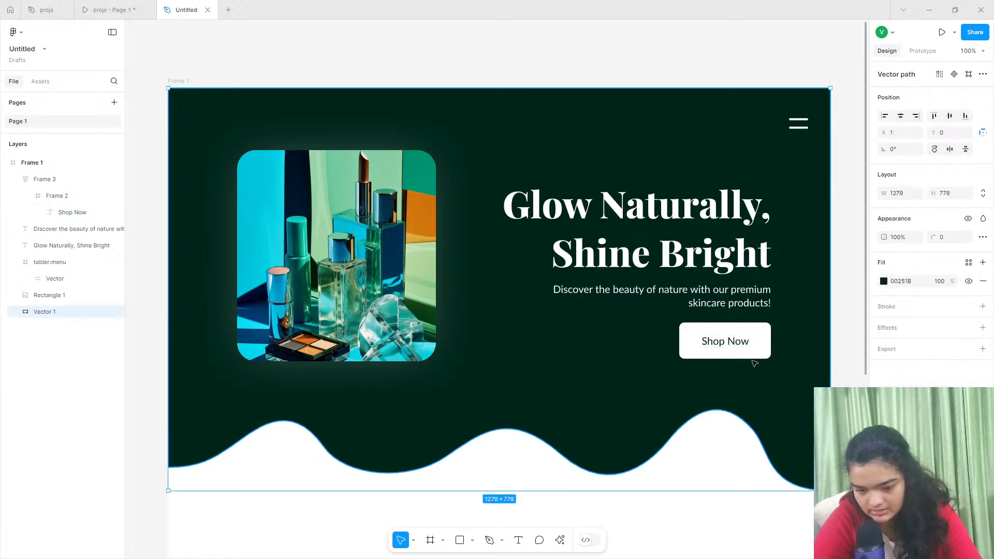
pyautogui.click(703, 351)
pyautogui.moveTo(678, 338); pyautogui.dragTo(668, 338)
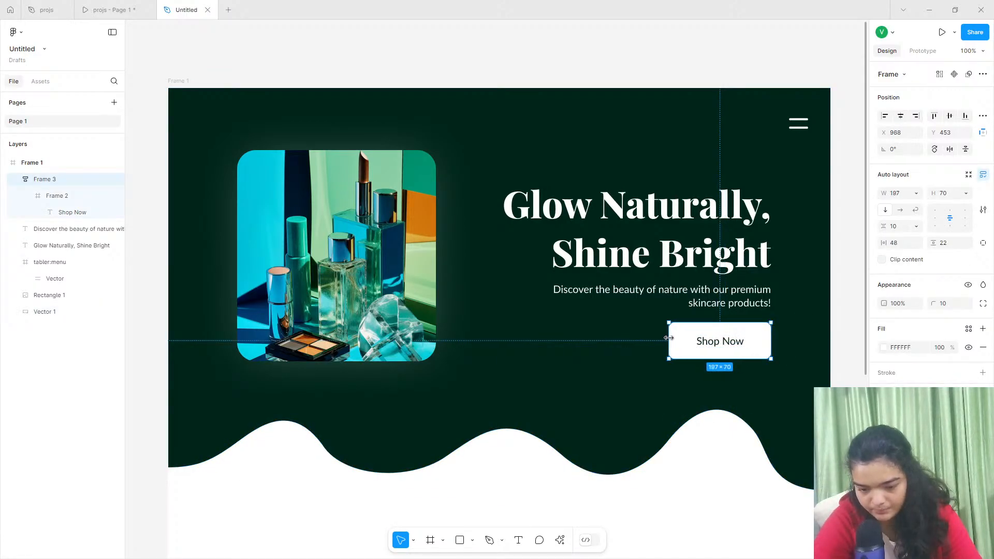
# Stretch the dark green wavy hero shape downward to a height of about 797.
pyautogui.click(668, 394)
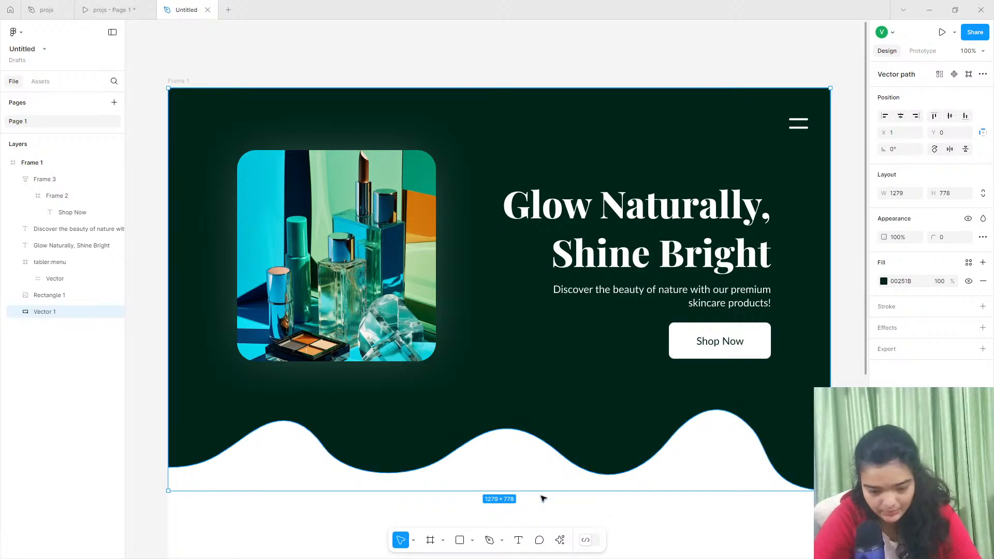
pyautogui.moveTo(536, 501); pyautogui.dragTo(536, 500)
pyautogui.scroll(-1, 502, 435)
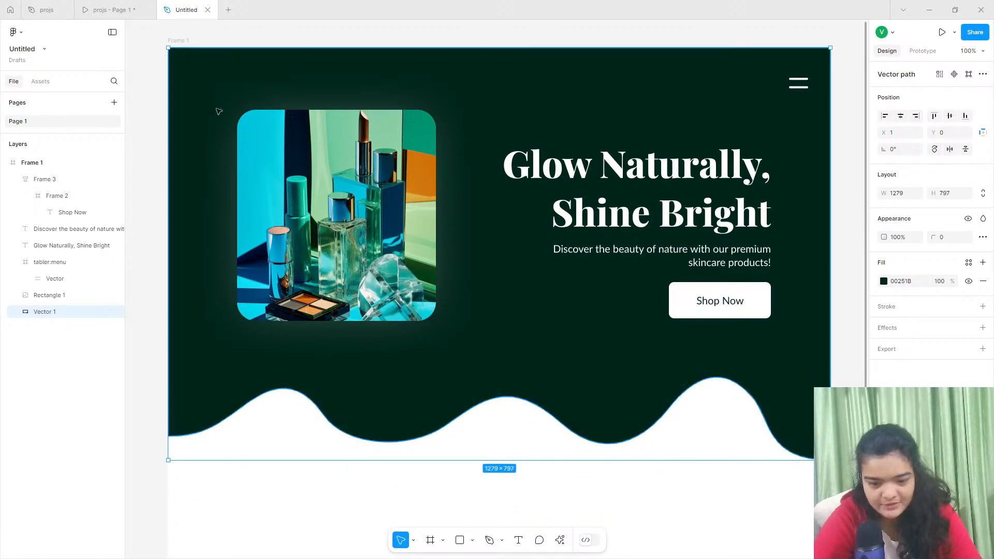
# Check the layered waves in the reference prototype, return to the Untitled file and draw a wavy Pen path rightward from the frame's left edge.
pyautogui.click(115, 10)
pyautogui.scroll(-5, 394, 384)
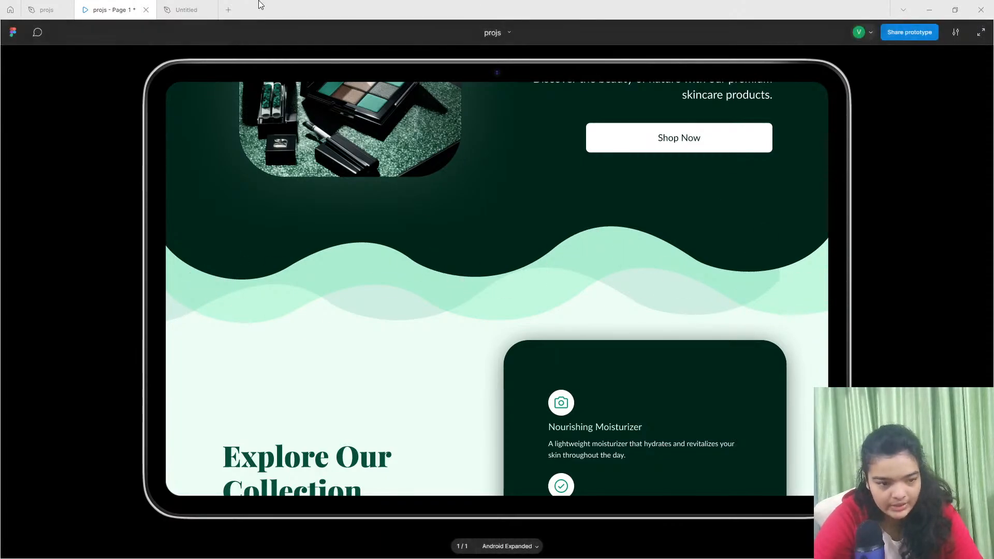
pyautogui.click(186, 9)
pyautogui.scroll(-1, 408, 417)
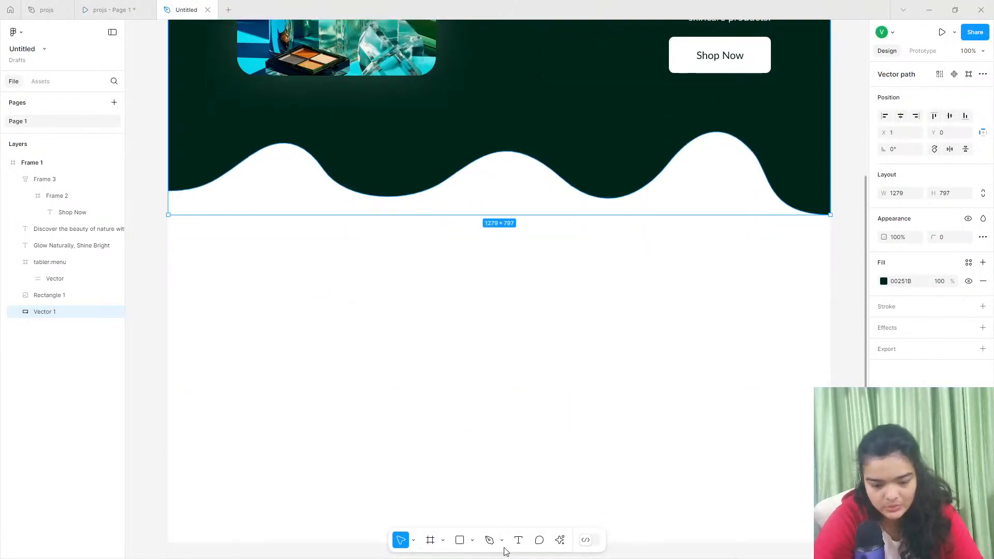
pyautogui.click(490, 539)
pyautogui.click(168, 143)
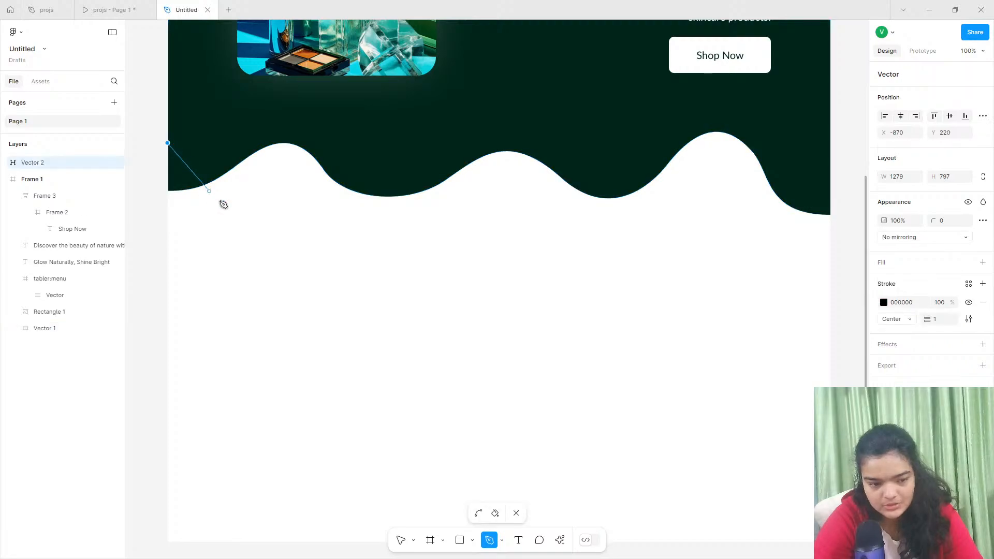
pyautogui.moveTo(282, 194); pyautogui.dragTo(364, 154)
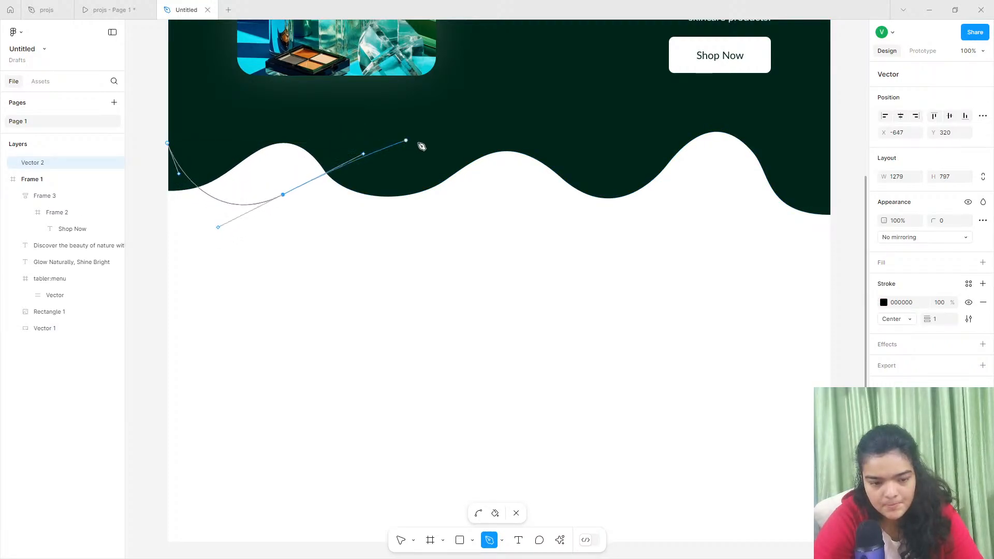
pyautogui.moveTo(446, 157); pyautogui.dragTo(539, 195)
pyautogui.moveTo(616, 167); pyautogui.dragTo(719, 118)
pyautogui.moveTo(750, 200)
pyautogui.mouseDown()
pyautogui.moveTo(828, 167)
pyautogui.moveTo(806, 183)
pyautogui.moveTo(866, 127)
pyautogui.moveTo(804, 94)
pyautogui.moveTo(856, 80)
pyautogui.moveTo(810, 100)
pyautogui.moveTo(766, 99)
pyautogui.moveTo(809, 100)
pyautogui.moveTo(779, 139)
pyautogui.mouseUp()
pyautogui.hotkey('ctrl', 'z')
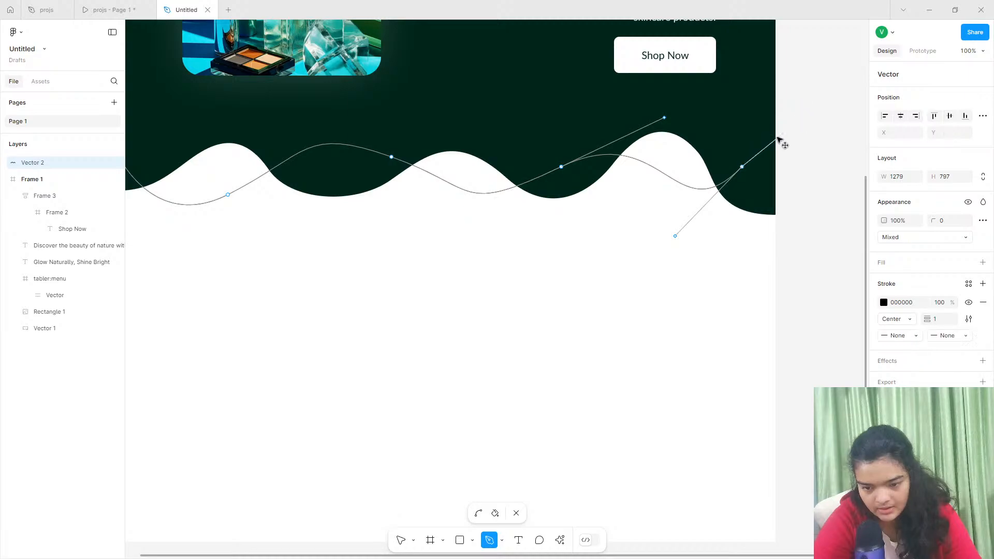
# End the wavy path at the frame's right edge and close it with a straight line back to its starting point.
pyautogui.click(776, 118)
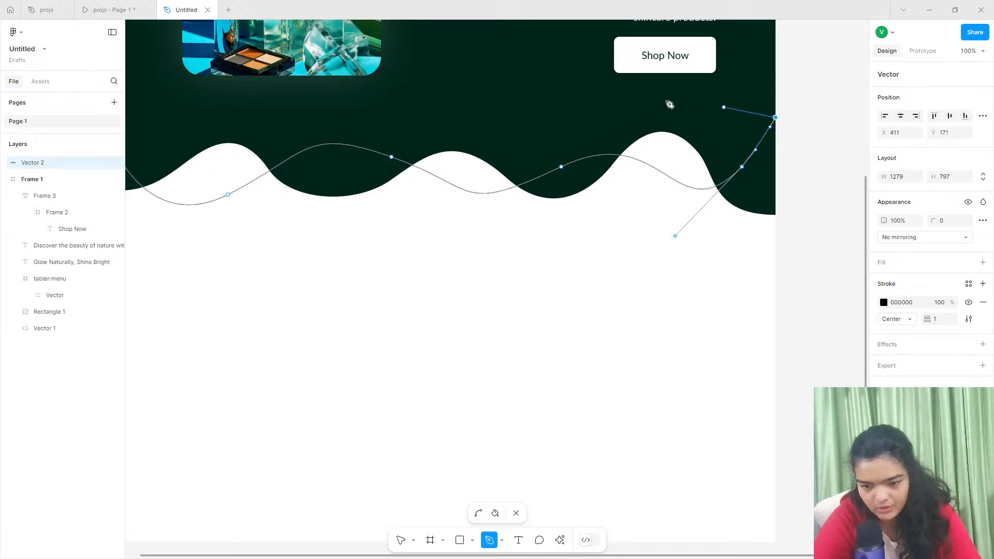
pyautogui.scroll(2, 197, 150)
pyautogui.hscroll(-3, 151, 181)
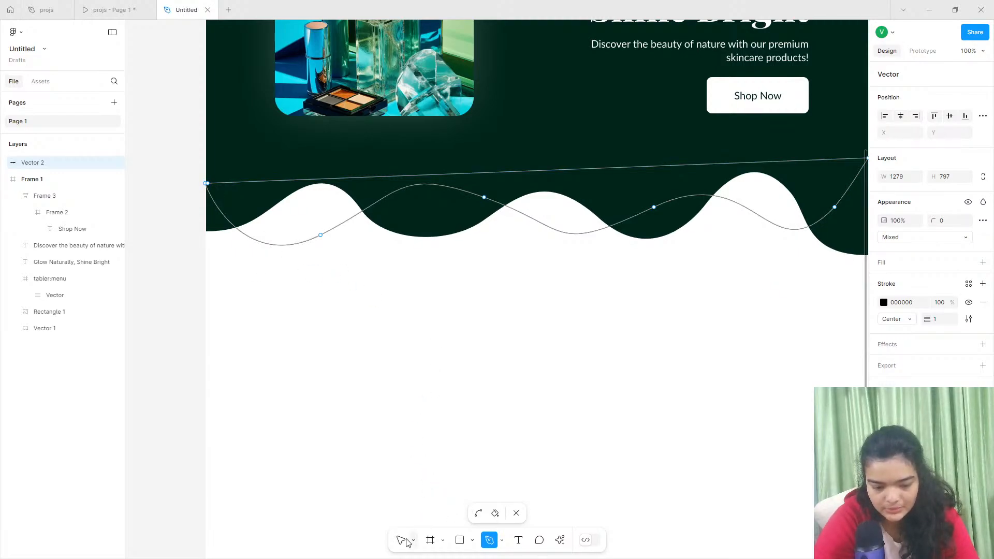
pyautogui.click(206, 184)
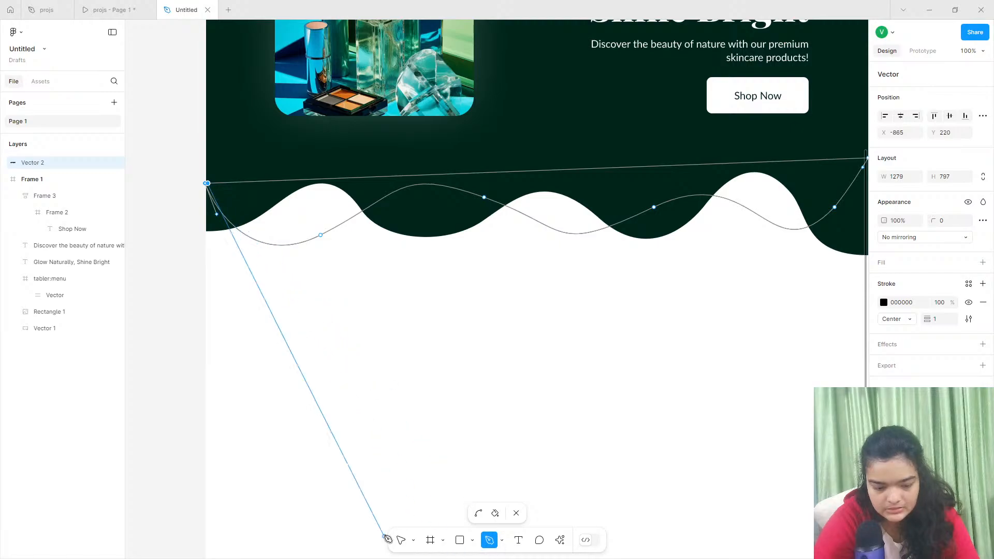
pyautogui.click(400, 540)
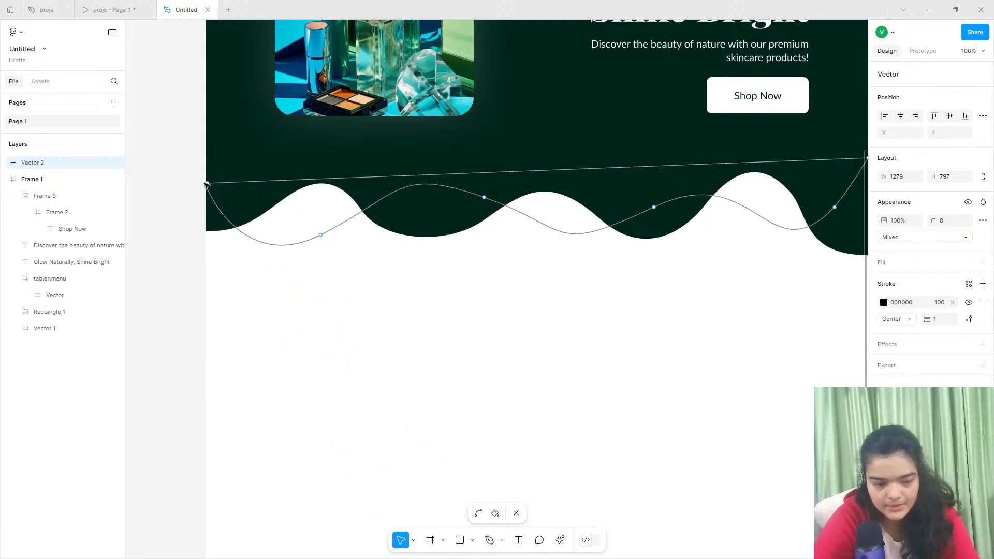
pyautogui.scroll(-4, 288, 264)
pyautogui.scroll(3, 471, 173)
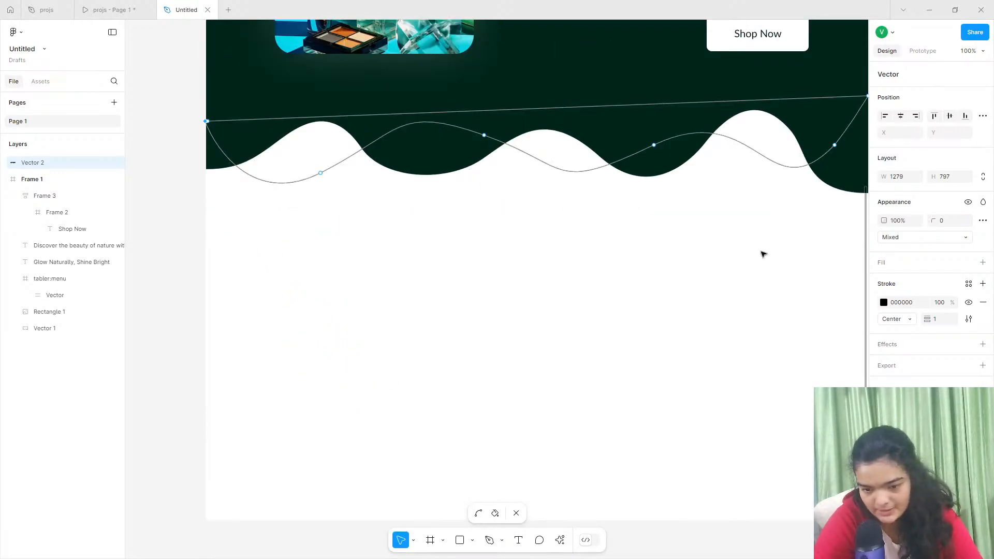
# Remove the new wave's stroke, give it a default grey fill and move its layer below the dark green hero shape.
pyautogui.click(982, 302)
pyautogui.click(982, 263)
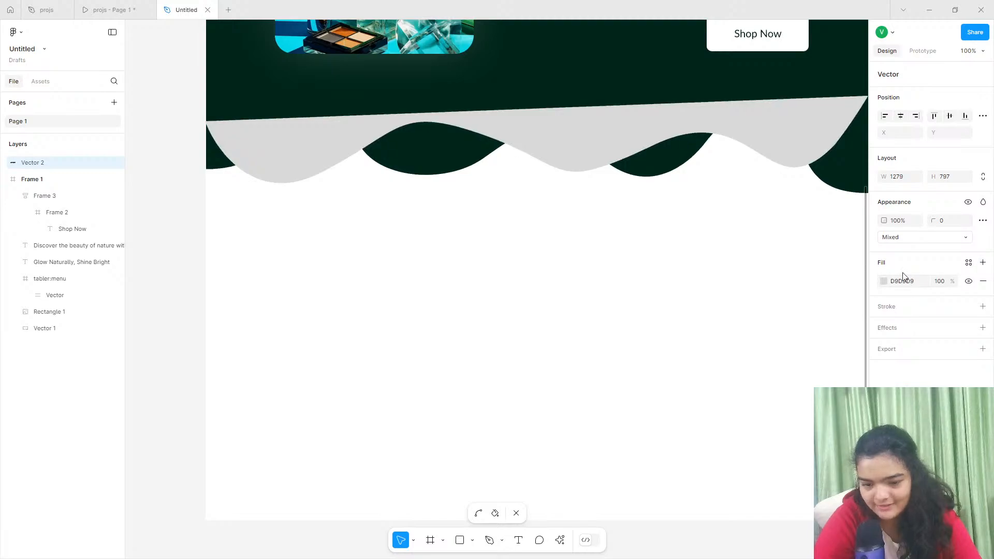
pyautogui.hscroll(3, 791, 133)
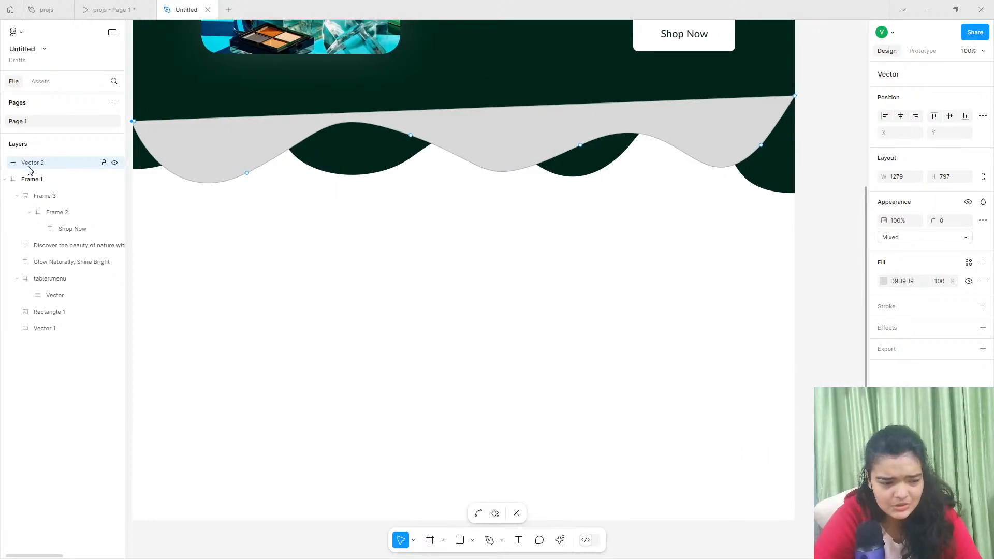
pyautogui.moveTo(29, 170); pyautogui.dragTo(65, 336)
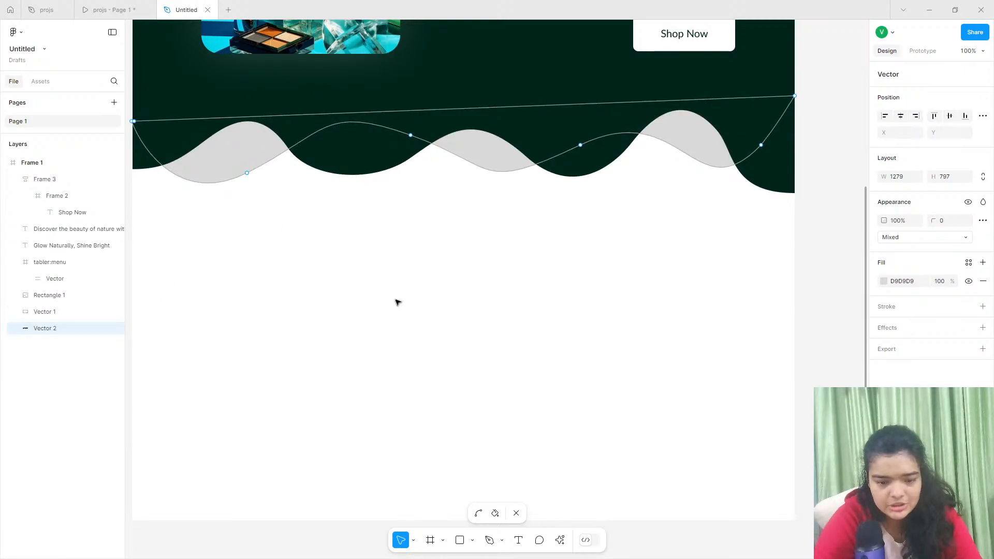
# Change the new wave's fill to pale mint CFFFF2.
pyautogui.click(882, 281)
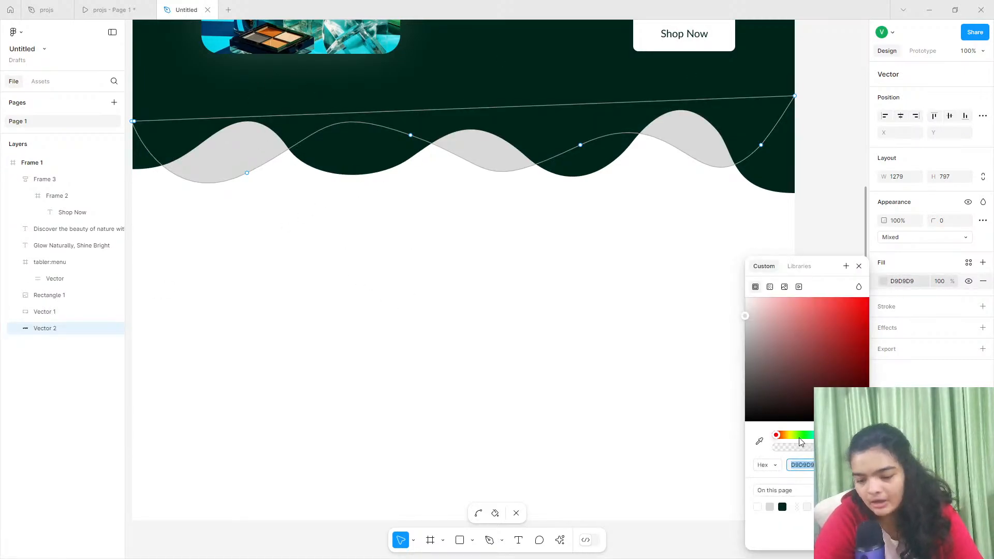
pyautogui.click(783, 507)
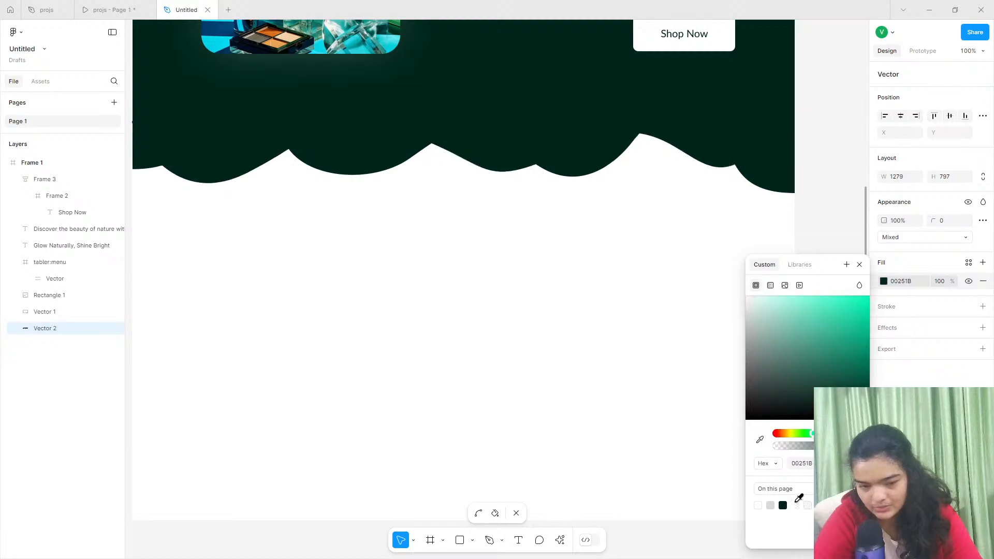
pyautogui.moveTo(829, 367); pyautogui.dragTo(773, 265)
pyautogui.scroll(2, 673, 237)
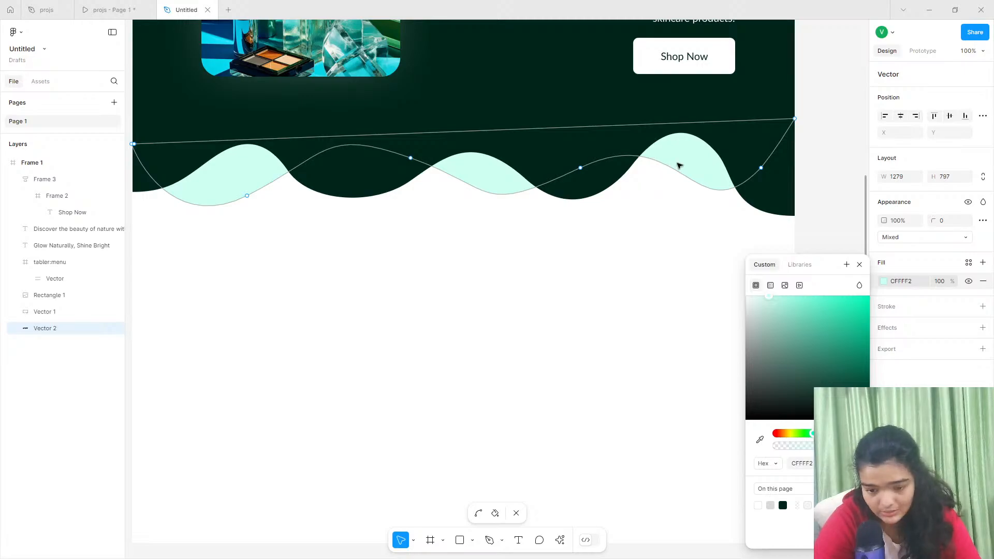
pyautogui.press('Escape')
# Undo a trial move of the mint wave and remove its duplicate CFFFF2 fill.
pyautogui.click(672, 265)
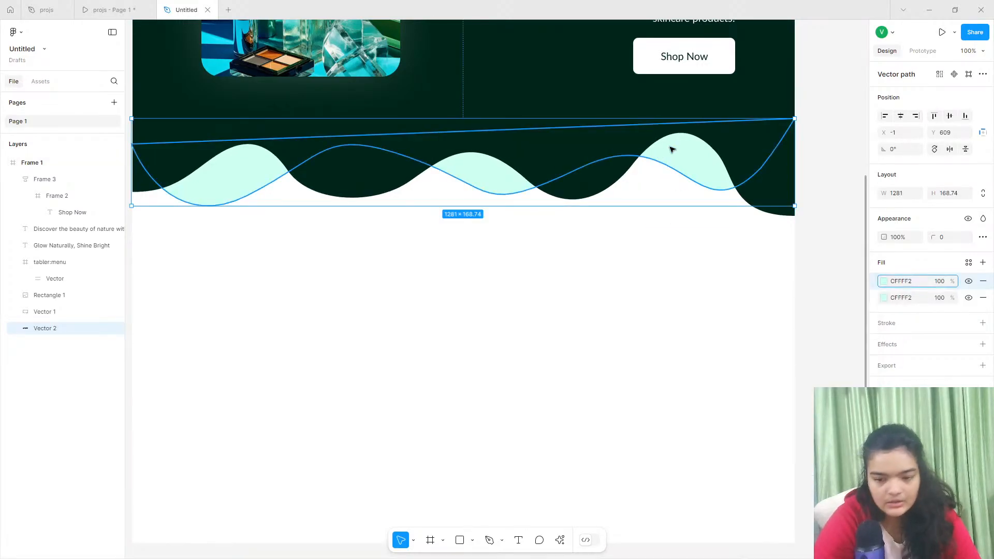
pyautogui.moveTo(673, 148); pyautogui.dragTo(708, 178)
pyautogui.hotkey('ctrl', 'z')
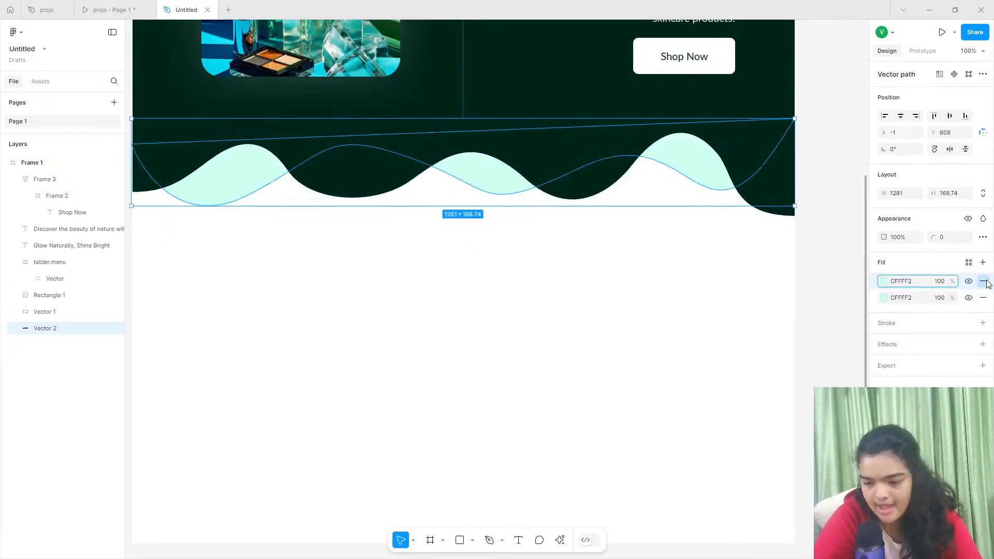
pyautogui.click(983, 298)
pyautogui.click(606, 204)
# Duplicate the mint wave, place the copy at about X 293, Y 655, and darken its fill to about A8E3D3.
pyautogui.click(244, 171)
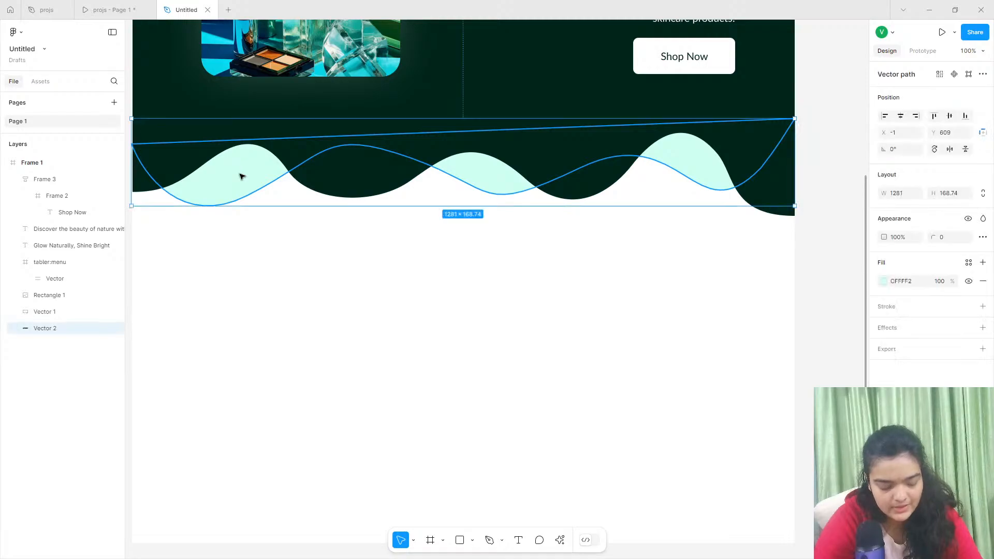
pyautogui.hotkey('ctrl', 'd')
pyautogui.moveTo(255, 184); pyautogui.dragTo(407, 203)
pyautogui.rightClick(406, 201)
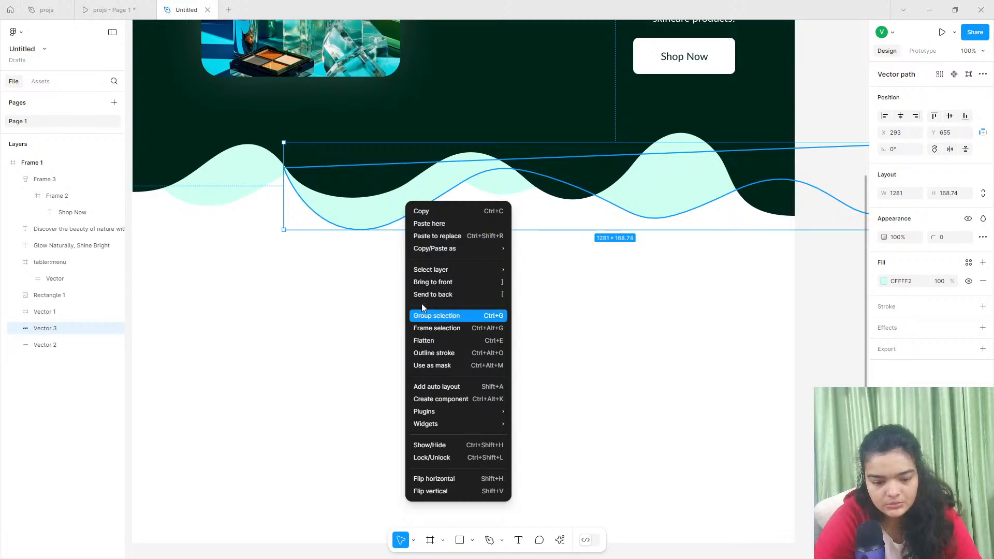
pyautogui.click(883, 283)
pyautogui.click(883, 285)
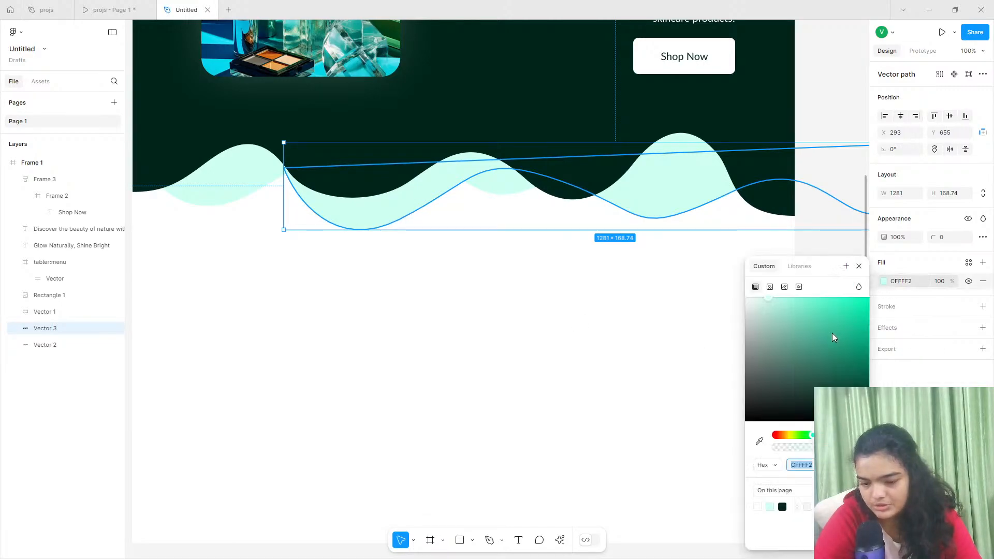
pyautogui.moveTo(807, 319); pyautogui.dragTo(778, 310)
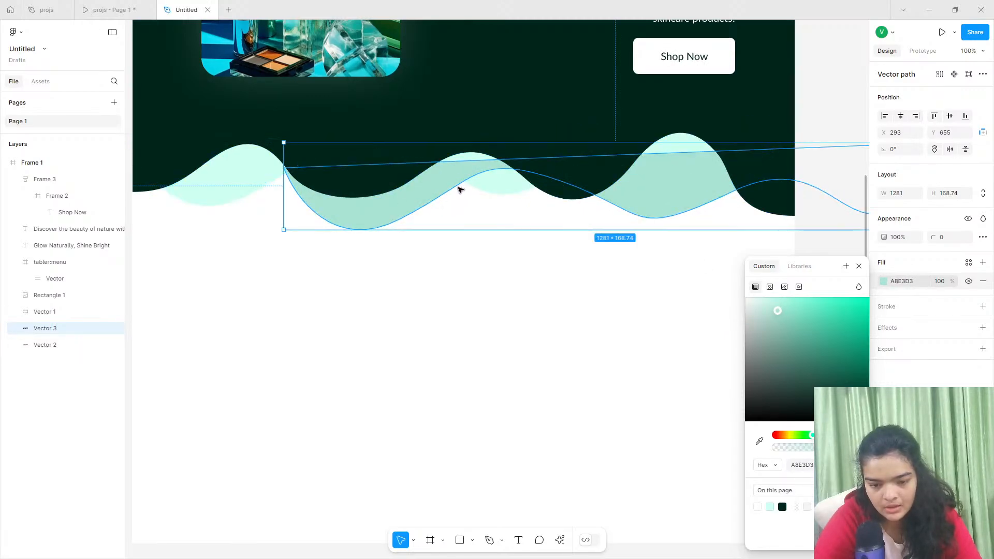
# Move the A8E3D3 wave to about X -91, Y 669 and send it behind the pale mint wave.
pyautogui.moveTo(459, 189); pyautogui.dragTo(261, 181)
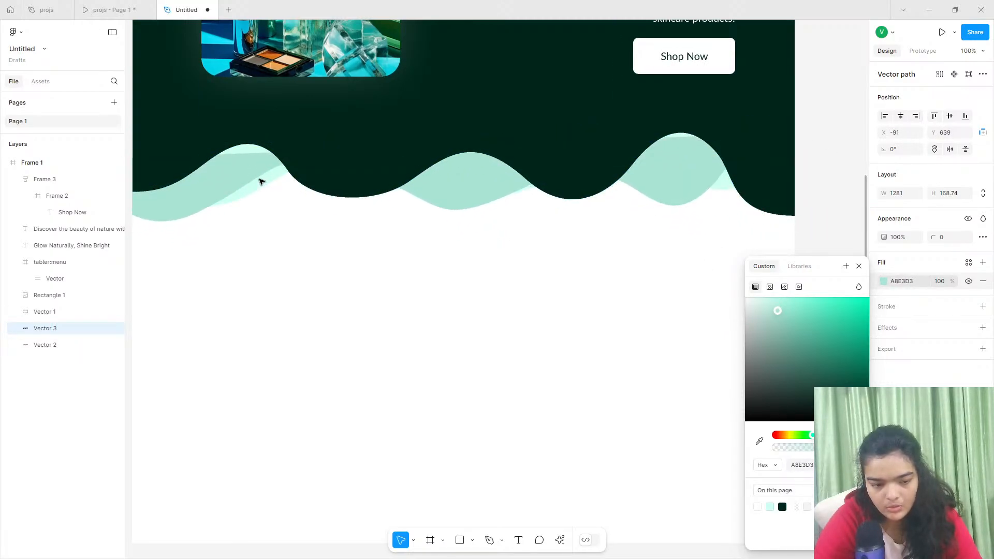
pyautogui.rightClick(215, 191)
pyautogui.click(244, 276)
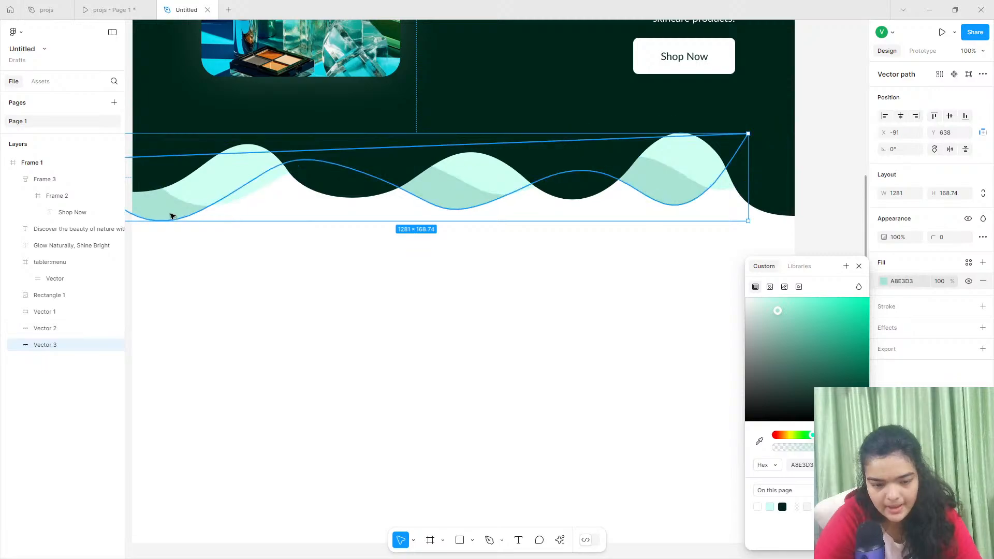
pyautogui.moveTo(171, 215); pyautogui.dragTo(236, 230)
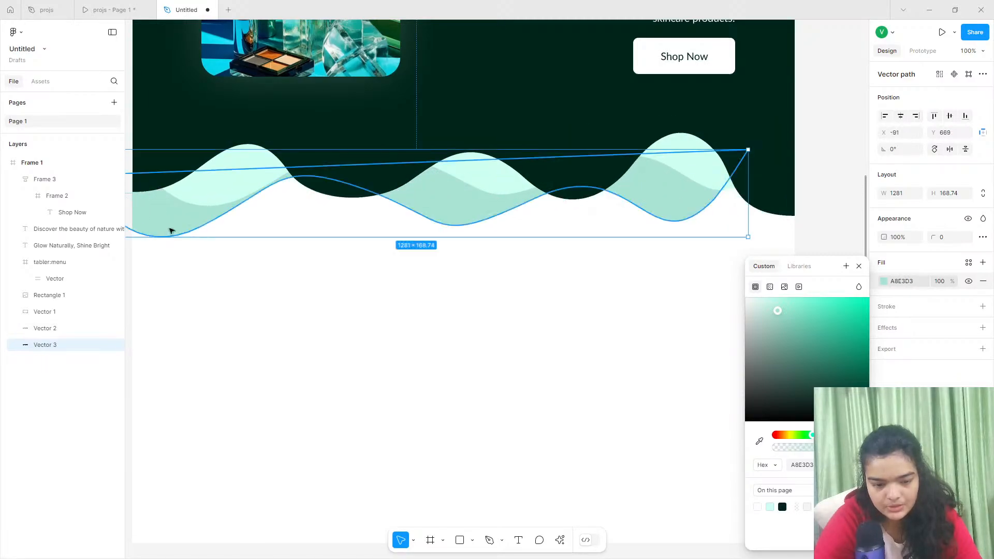
# Flip the A8E3D3 wave horizontally, increase its height to about 245 and reposition it at about X 1215, Y 641.
pyautogui.rightClick(136, 225)
pyautogui.click(188, 512)
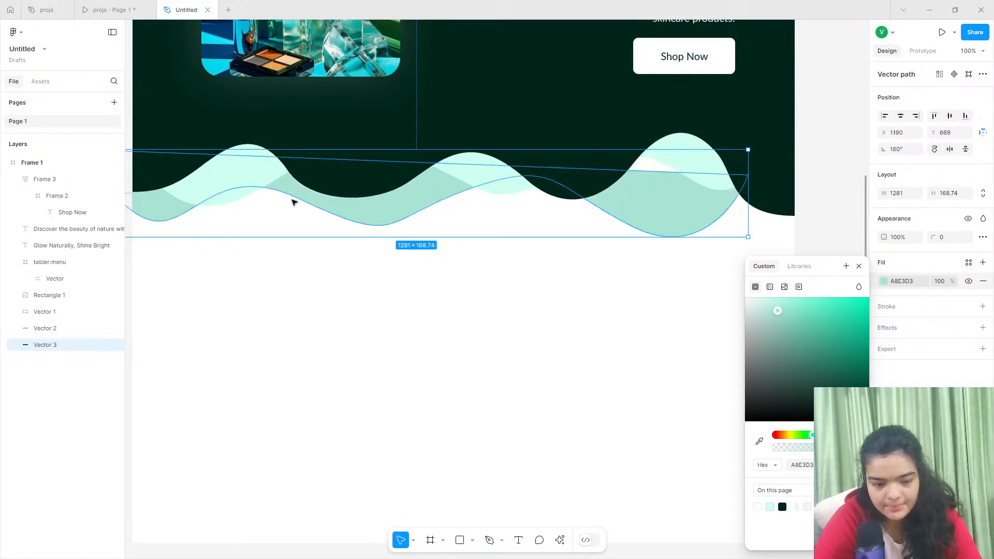
pyautogui.moveTo(293, 201); pyautogui.dragTo(387, 263)
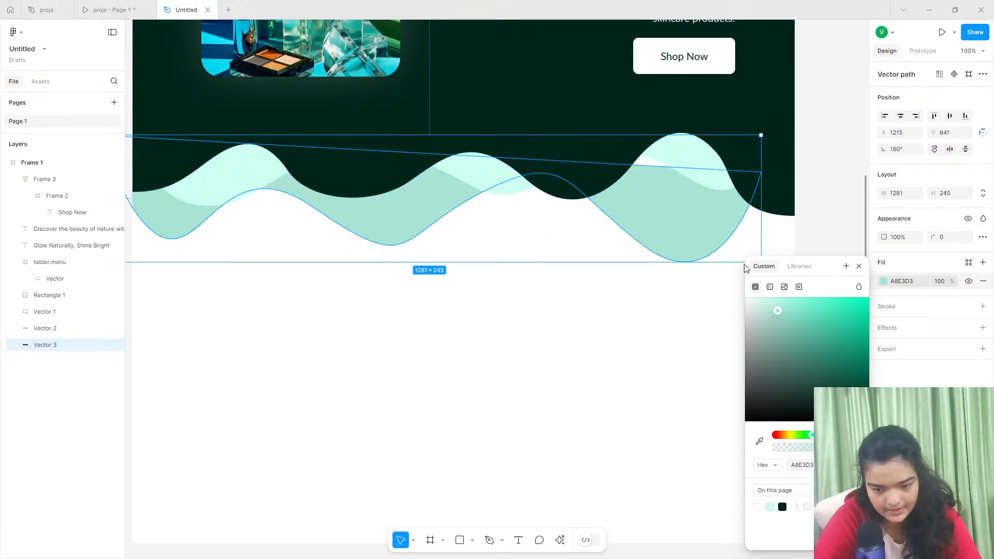
# Try to reshape the A8E3D3 wave by raising its lower trough and adjusting the middle crest's point and curve handles.
pyautogui.doubleClick(698, 255)
pyautogui.moveTo(711, 295); pyautogui.dragTo(723, 257)
pyautogui.click(647, 248)
pyautogui.moveTo(648, 251); pyautogui.dragTo(649, 233)
pyautogui.moveTo(482, 192); pyautogui.dragTo(507, 176)
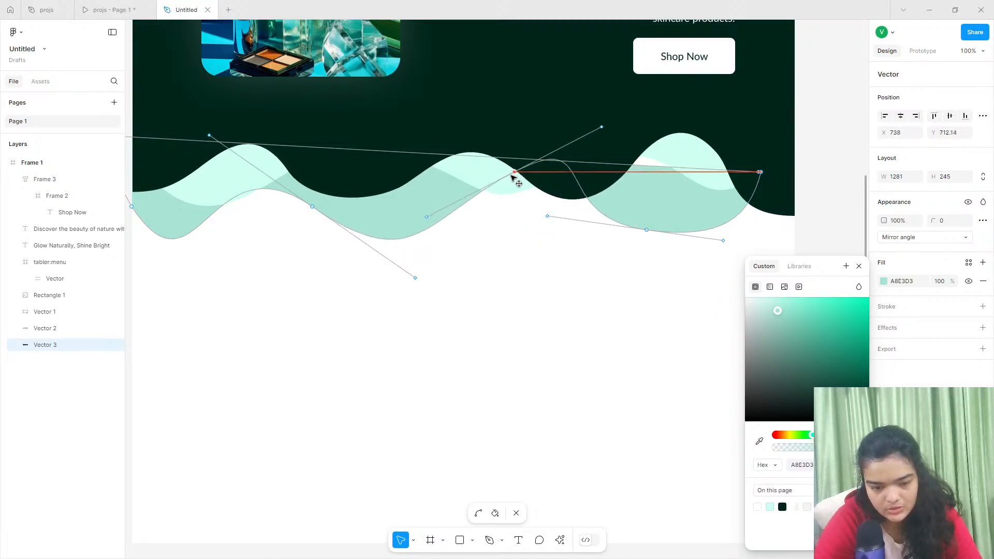
pyautogui.moveTo(593, 133); pyautogui.dragTo(608, 157)
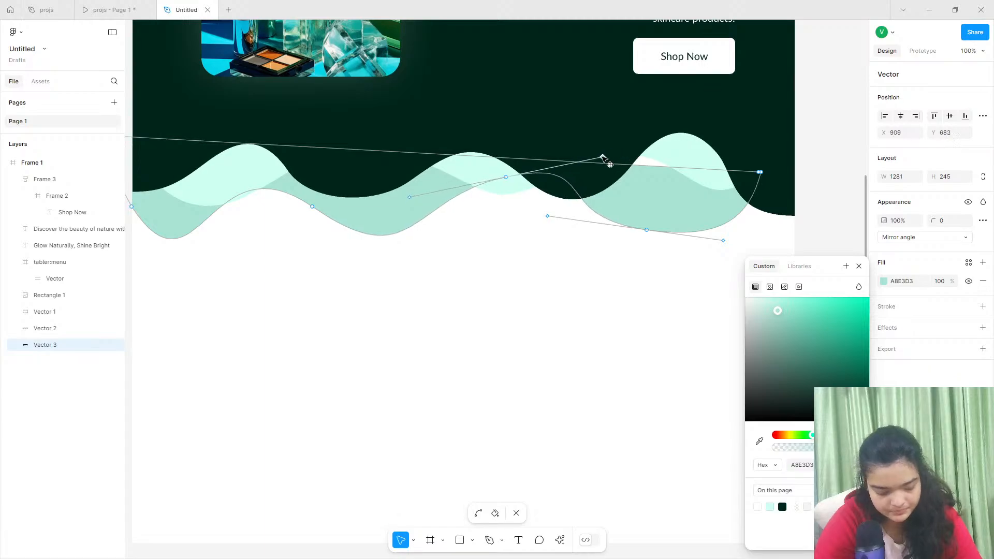
# Delete the A8E3D3 wave beneath the hero.
pyautogui.doubleClick(419, 266)
pyautogui.moveTo(383, 211); pyautogui.dragTo(409, 197)
pyautogui.press('Delete')
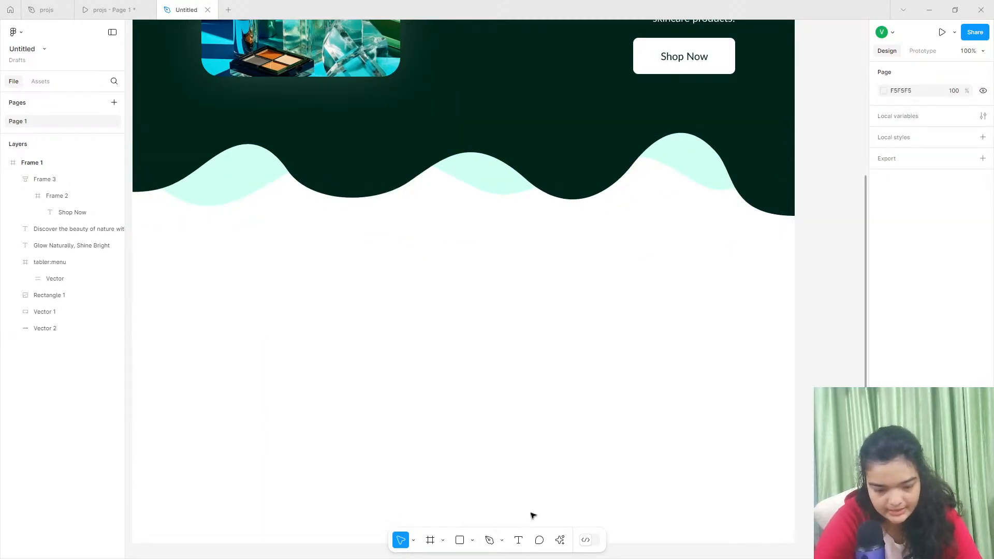
pyautogui.click(487, 542)
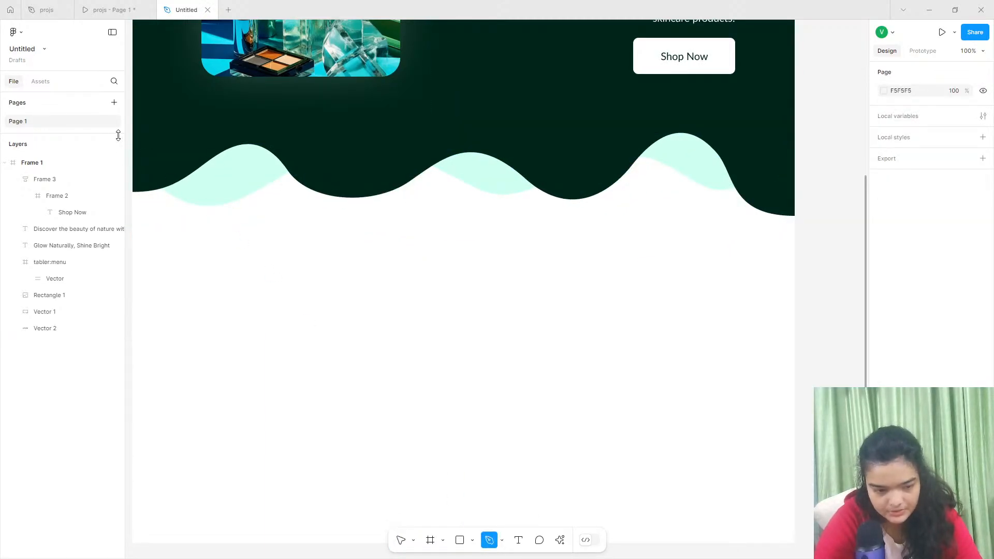
pyautogui.click(150, 173)
pyautogui.press('Escape')
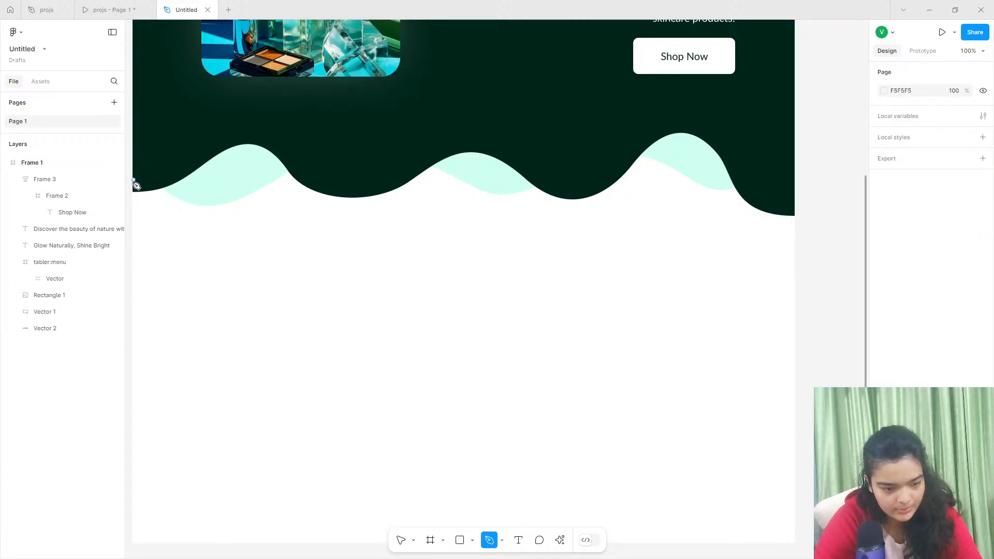
pyautogui.click(225, 142)
pyautogui.moveTo(298, 205); pyautogui.dragTo(348, 210)
pyautogui.moveTo(398, 133); pyautogui.dragTo(452, 131)
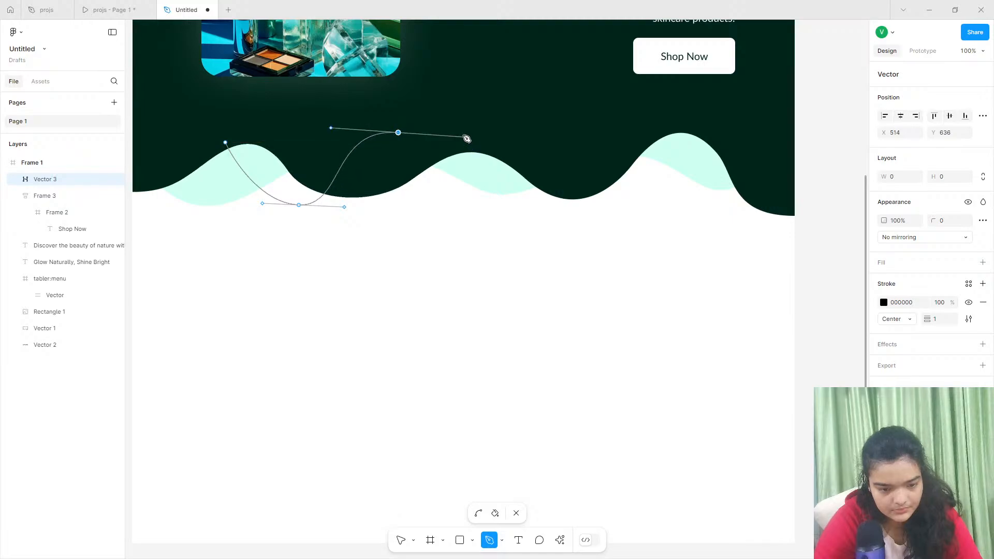
pyautogui.click(461, 210)
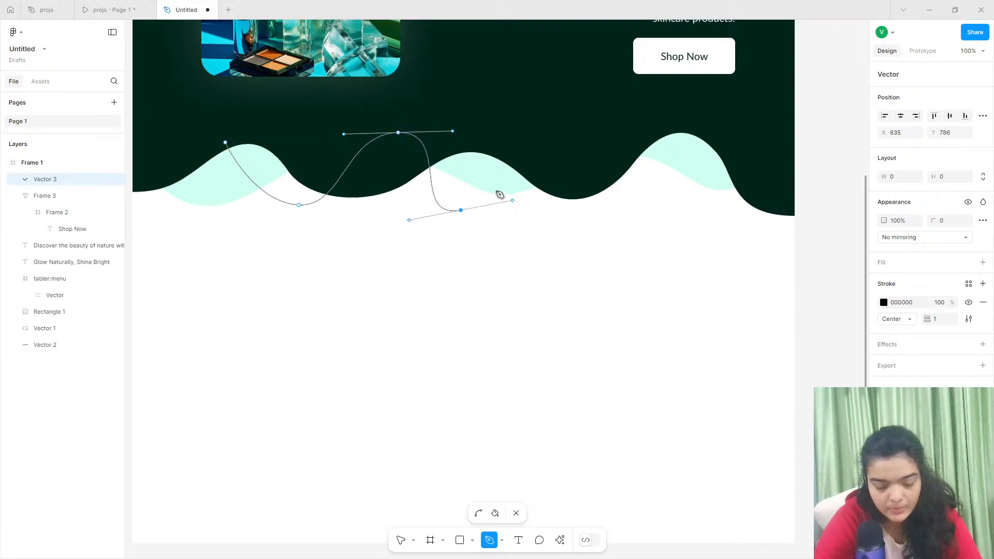
pyautogui.hotkey('ctrl', 'z')
pyautogui.hotkey('ctrl', 'z')
pyautogui.hotkey('ctrl', 'z')
pyautogui.hotkey('ctrl', 'z')
pyautogui.hotkey('ctrl', 'z')
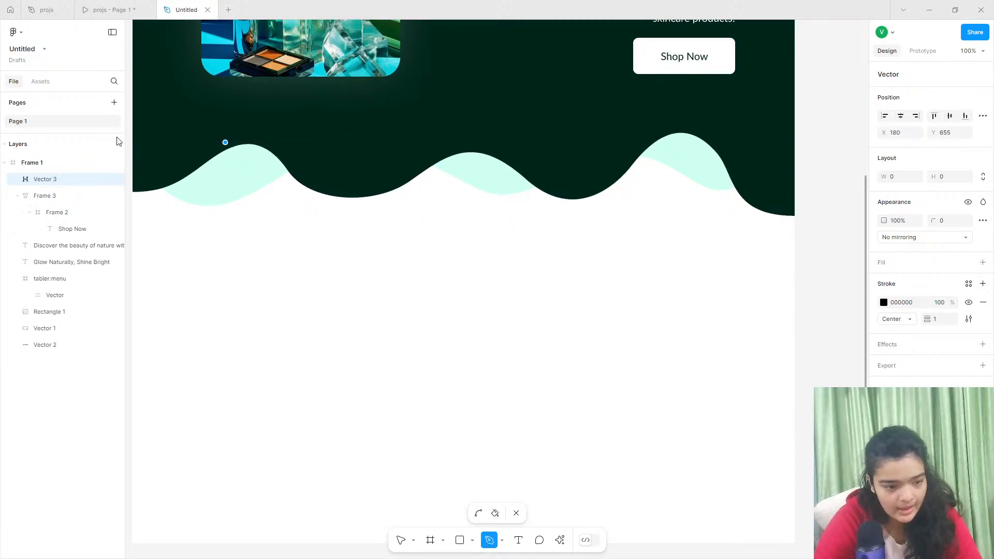
# Draw a curved wave outline about 1272 by 190 across the hero's lower edge with the Pen tool, returning to its starting point.
pyautogui.click(135, 146)
pyautogui.moveTo(215, 215); pyautogui.dragTo(284, 215)
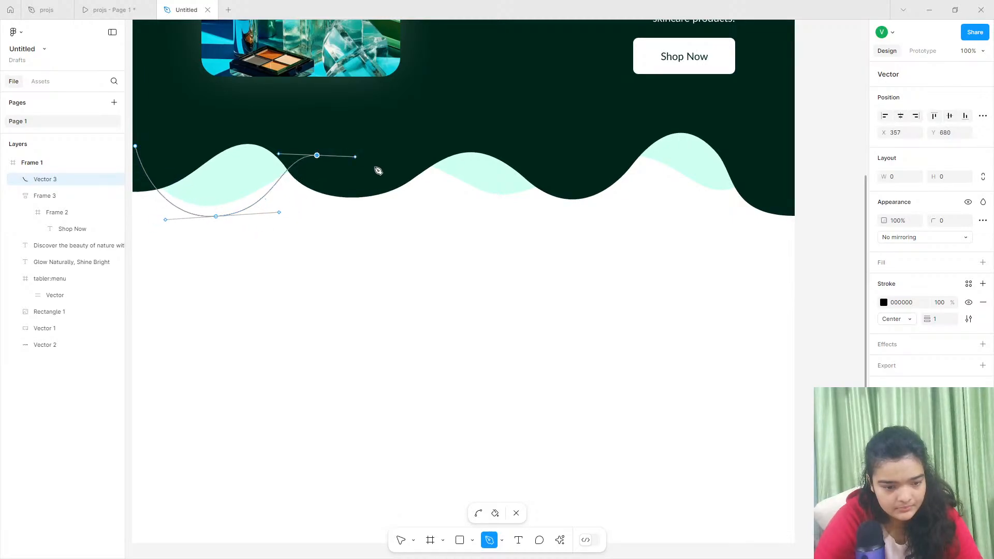
pyautogui.moveTo(379, 170); pyautogui.dragTo(393, 183)
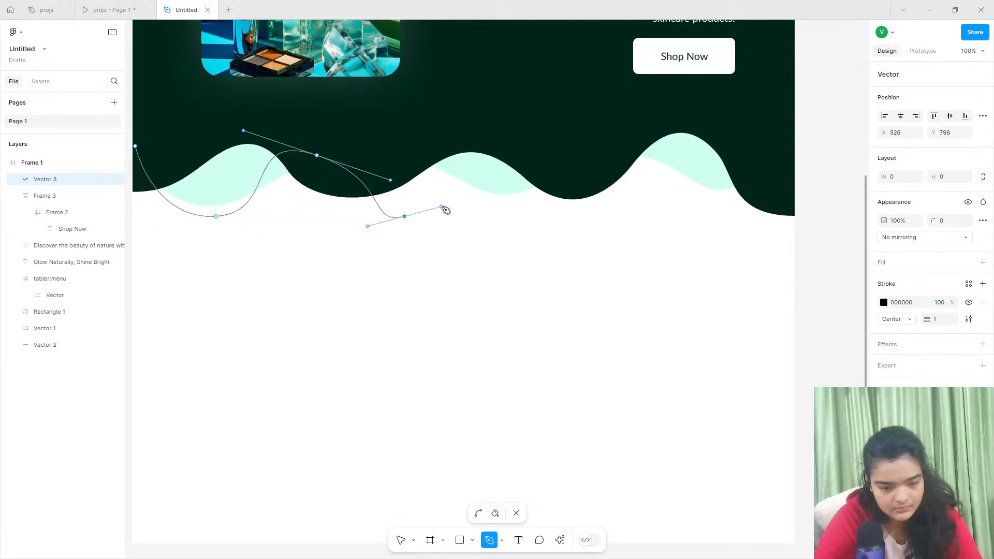
pyautogui.moveTo(442, 207); pyautogui.dragTo(447, 206)
pyautogui.moveTo(528, 139); pyautogui.dragTo(564, 172)
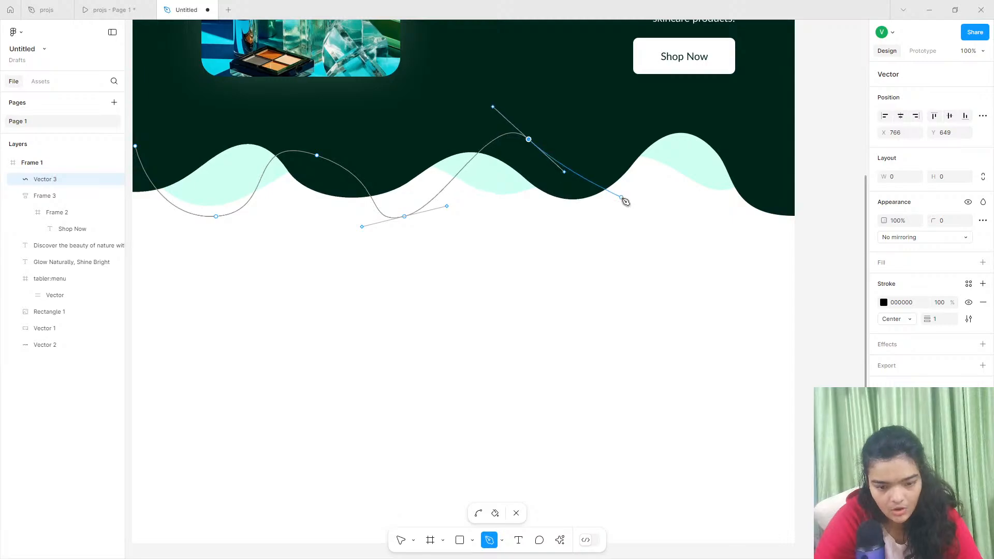
pyautogui.moveTo(637, 205); pyautogui.dragTo(686, 175)
pyautogui.moveTo(748, 133); pyautogui.dragTo(803, 146)
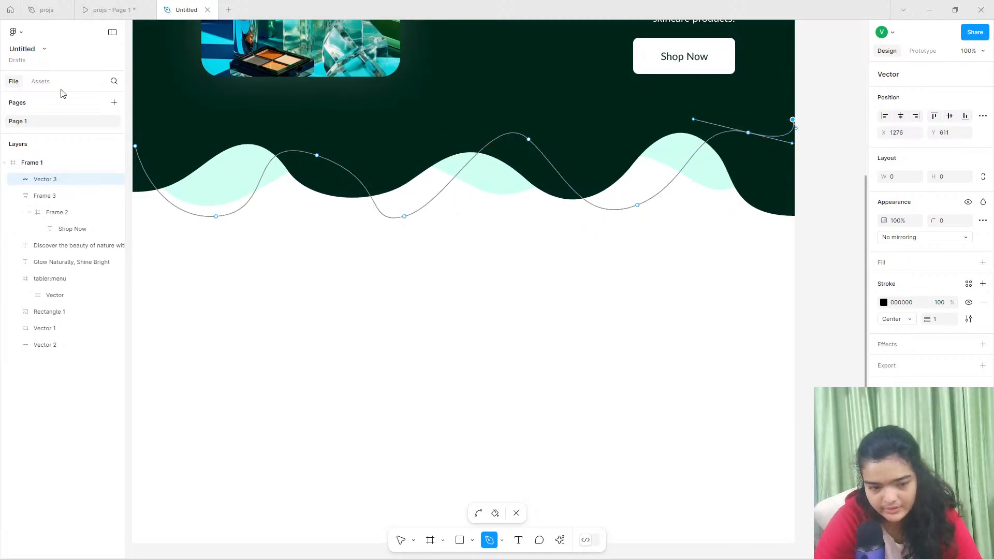
pyautogui.click(135, 133)
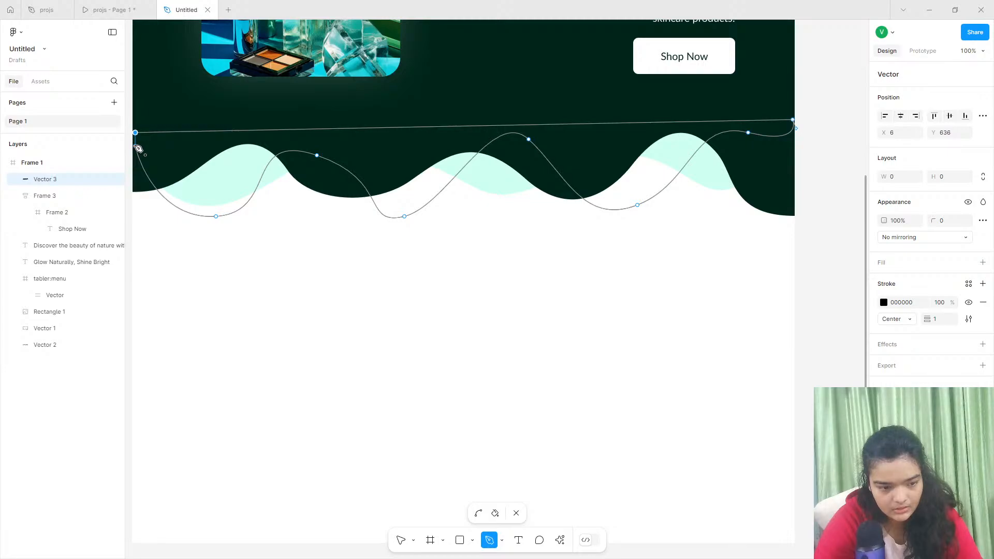
pyautogui.click(136, 145)
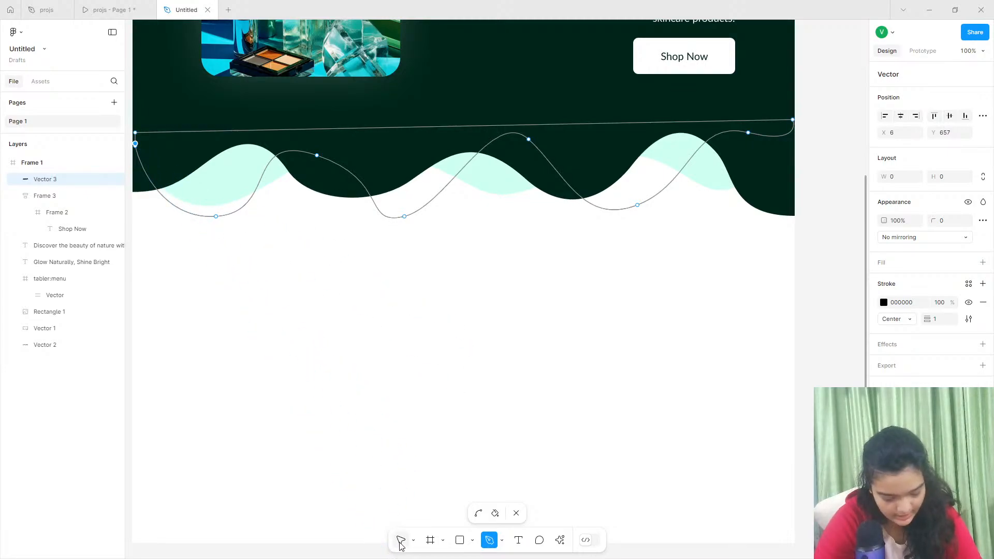
# Remove the new wave's stroke, close its path and fill it with a muted mint of about C1EEE2.
pyautogui.click(983, 303)
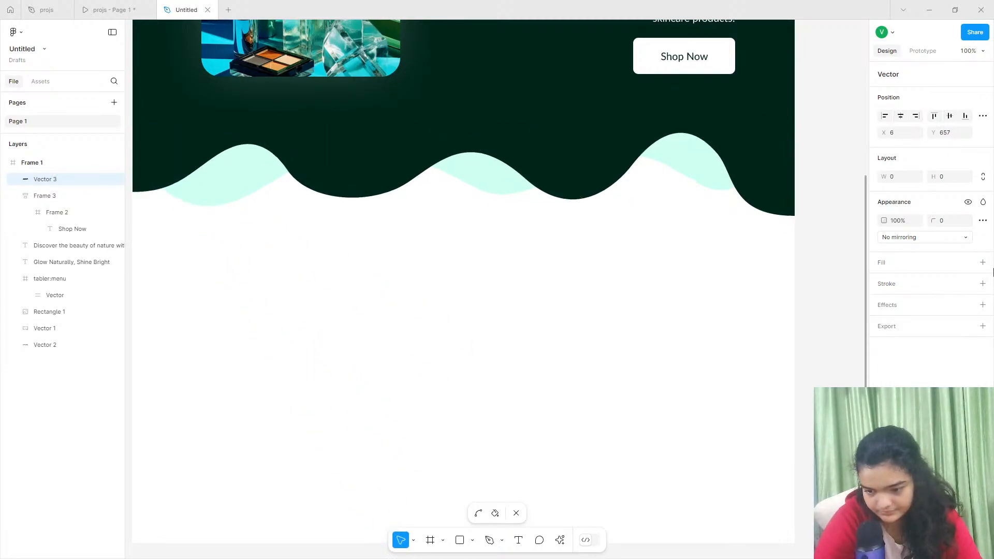
pyautogui.click(982, 262)
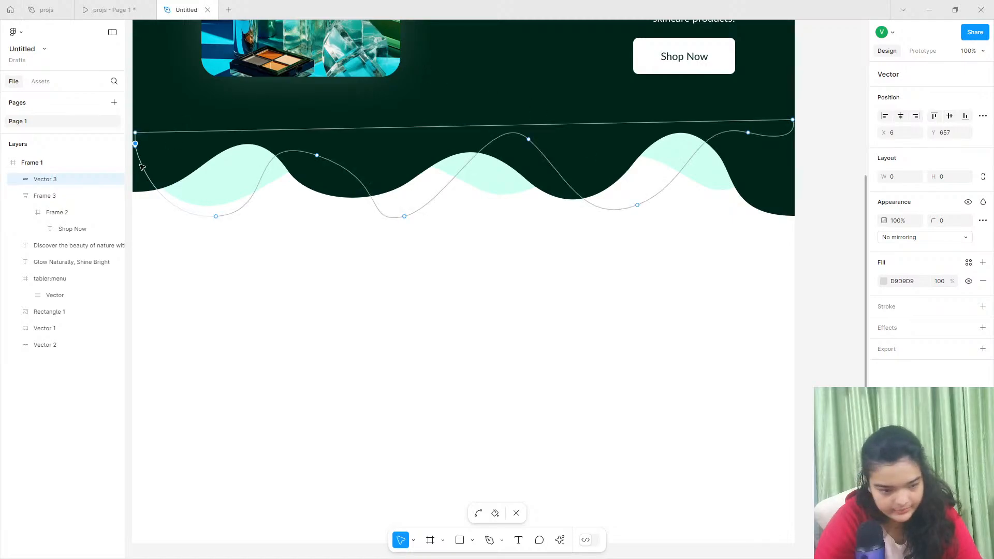
pyautogui.click(135, 144)
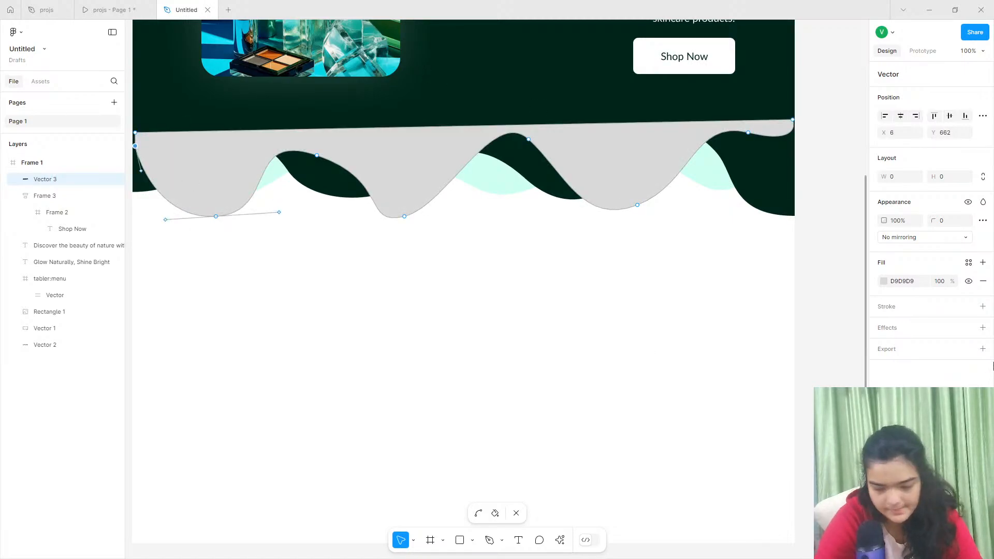
pyautogui.click(883, 282)
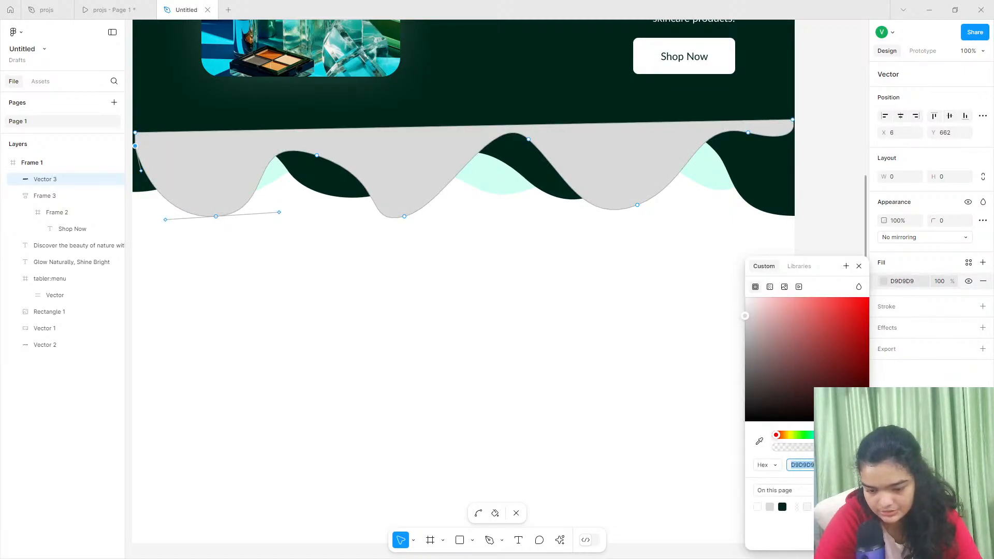
pyautogui.click(819, 507)
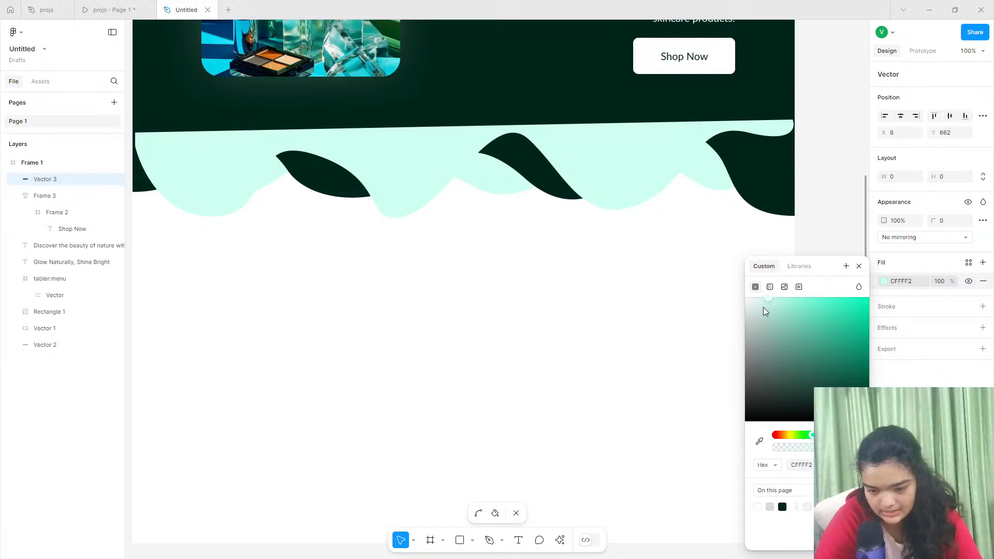
pyautogui.moveTo(764, 311)
pyautogui.mouseDown()
pyautogui.moveTo(770, 318)
pyautogui.moveTo(769, 306)
pyautogui.mouseUp()
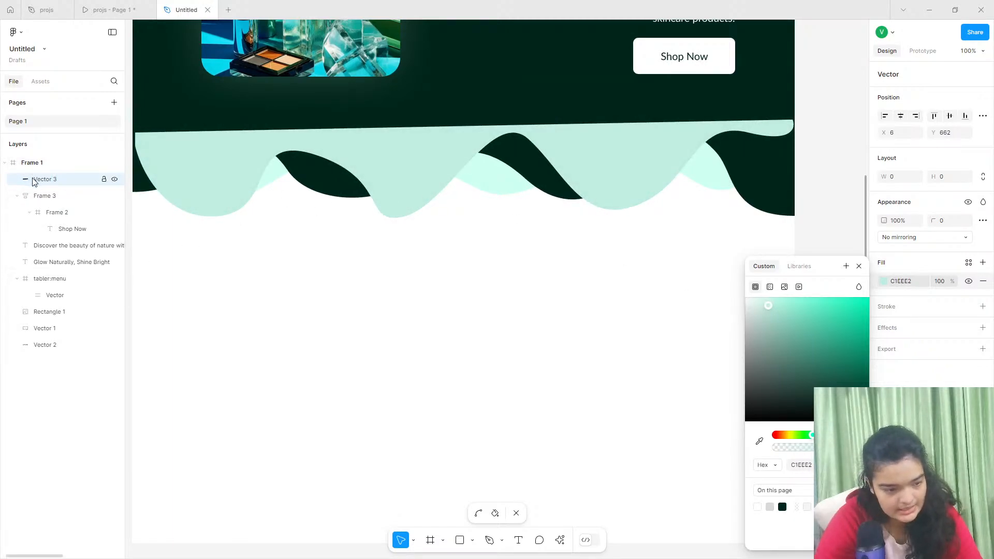
# Send the C1EEE2 wave behind the pale mint wave and move it to about X -33, Y 620.
pyautogui.moveTo(34, 181); pyautogui.dragTo(51, 352)
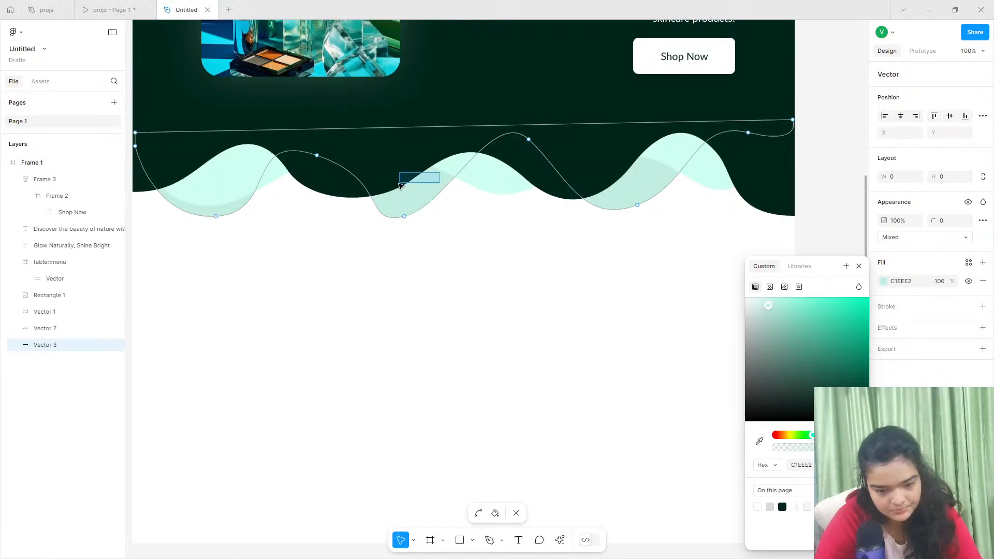
pyautogui.press('Escape')
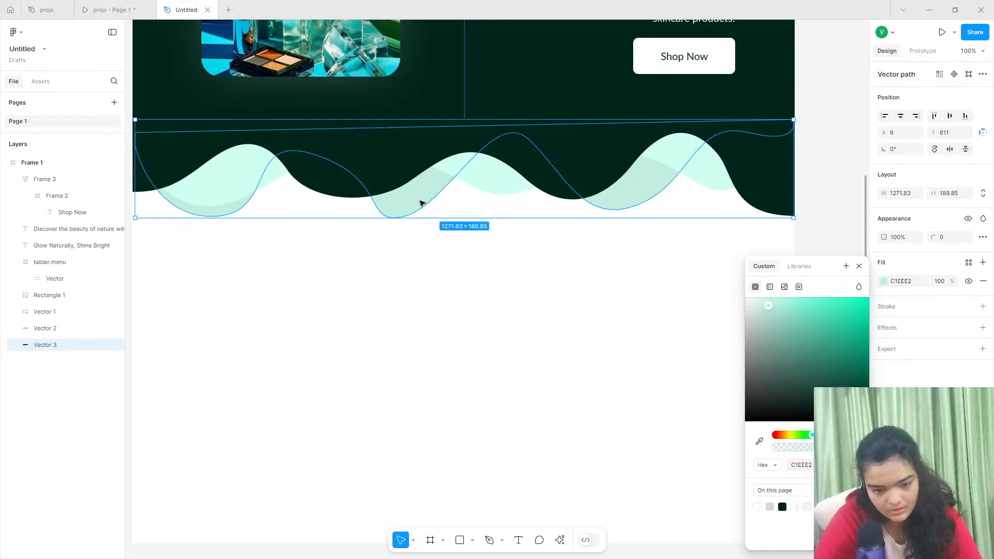
pyautogui.moveTo(420, 203); pyautogui.dragTo(400, 207)
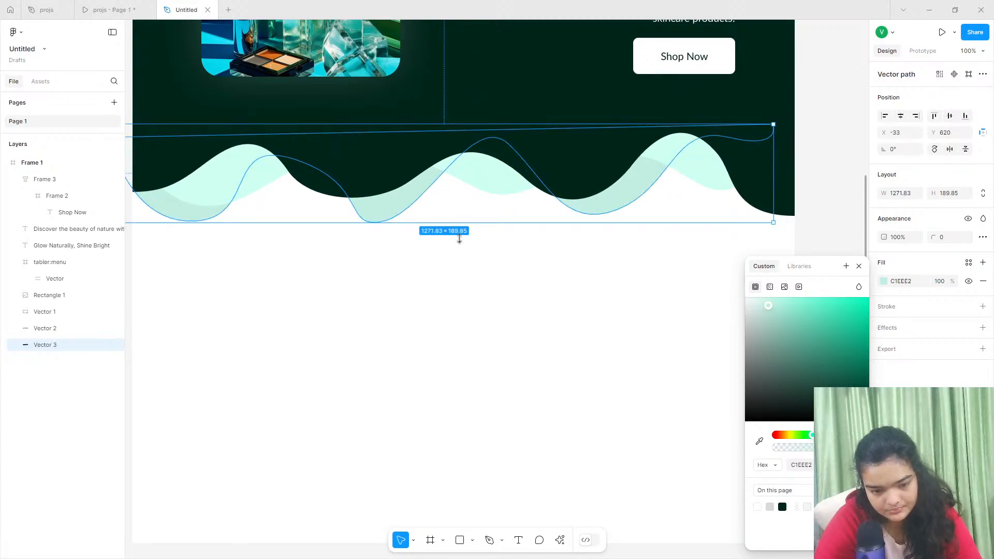
# Try to stretch the C1EEE2 wave downward and delete it.
pyautogui.moveTo(459, 237); pyautogui.dragTo(466, 269)
pyautogui.press('Delete')
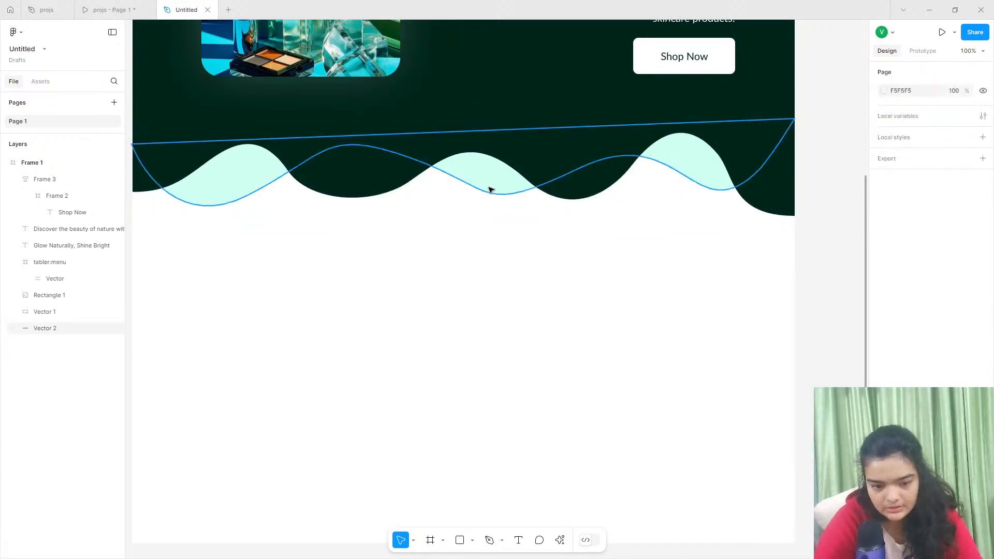
# Duplicate the dark green 00251B hero shape in place.
pyautogui.click(437, 96)
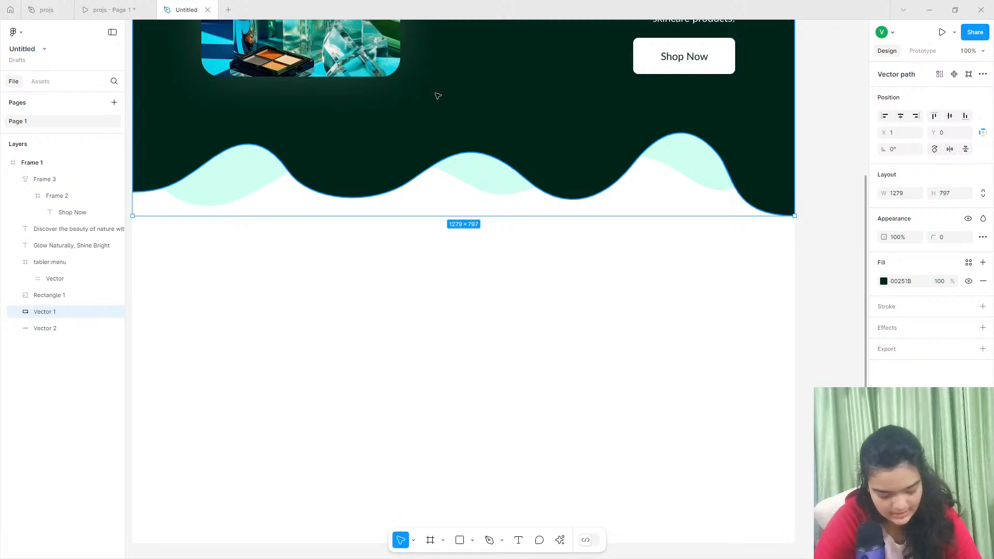
pyautogui.hotkey('ctrl', 'v')
pyautogui.hotkey('ctrl', 'z')
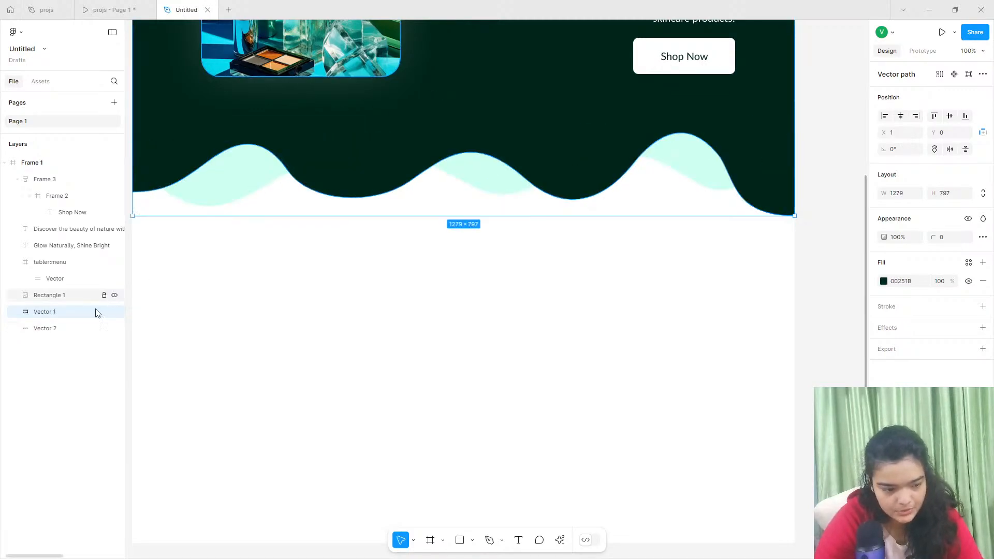
pyautogui.hotkey('ctrl', 'c')
pyautogui.hotkey('ctrl', 'v')
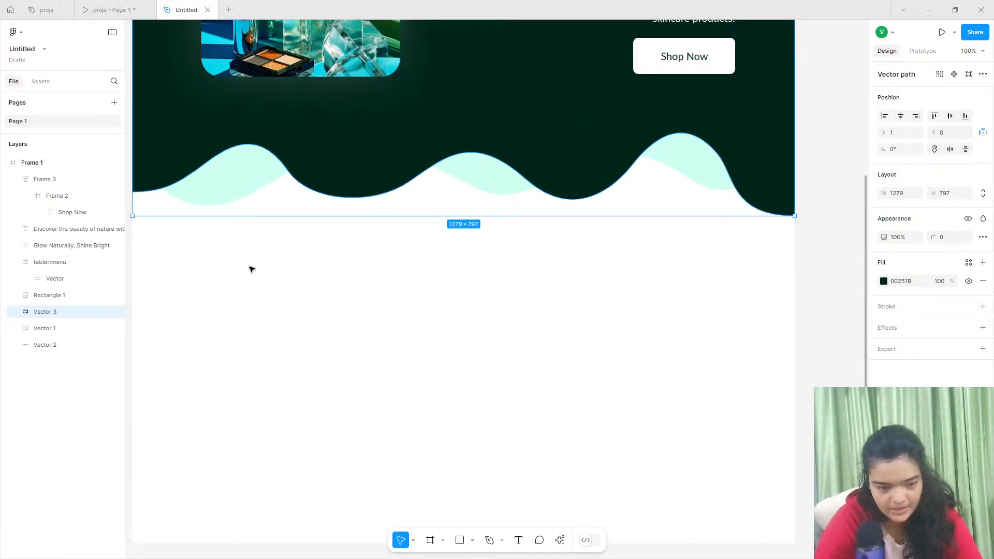
# Place Vector 3 beneath Vector 1 in the layer order and shift it left and slightly down.
pyautogui.moveTo(52, 312); pyautogui.dragTo(57, 336)
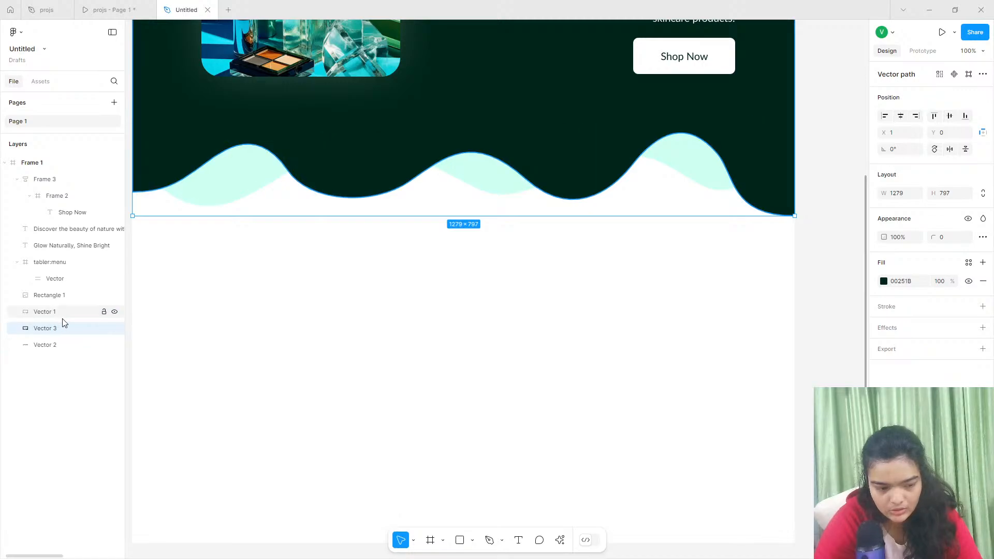
pyautogui.moveTo(572, 132); pyautogui.dragTo(506, 153)
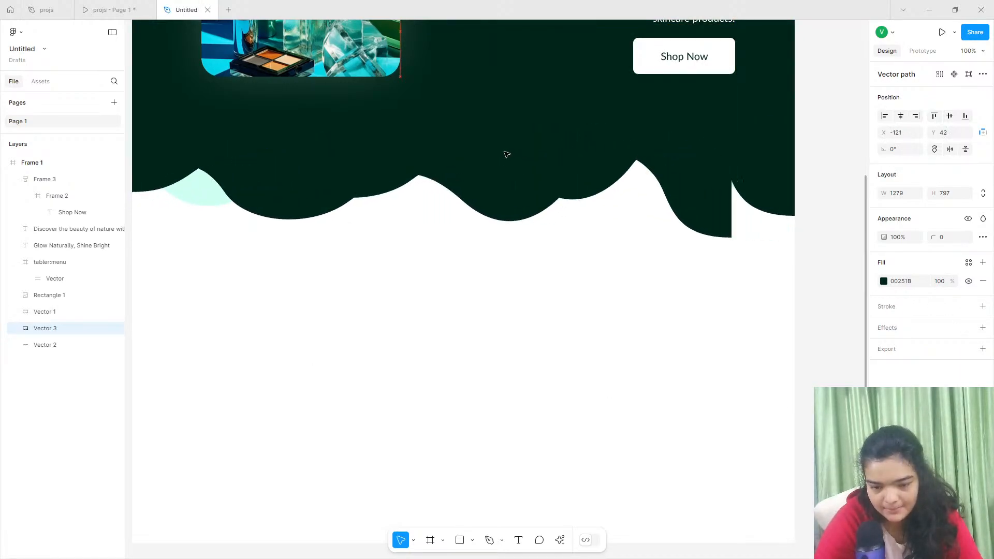
# Reshape Vector 3's lower-right end by moving its corner point outward and up and pulling its curve handle to about X 1102, Y 815.
pyautogui.doubleClick(734, 224)
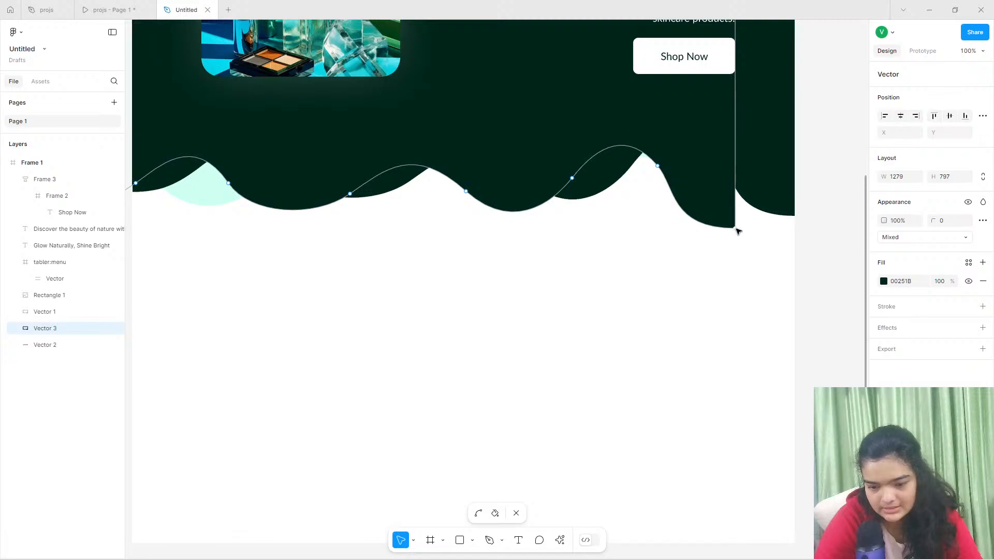
pyautogui.moveTo(735, 227); pyautogui.dragTo(766, 201)
pyautogui.moveTo(704, 204); pyautogui.dragTo(708, 222)
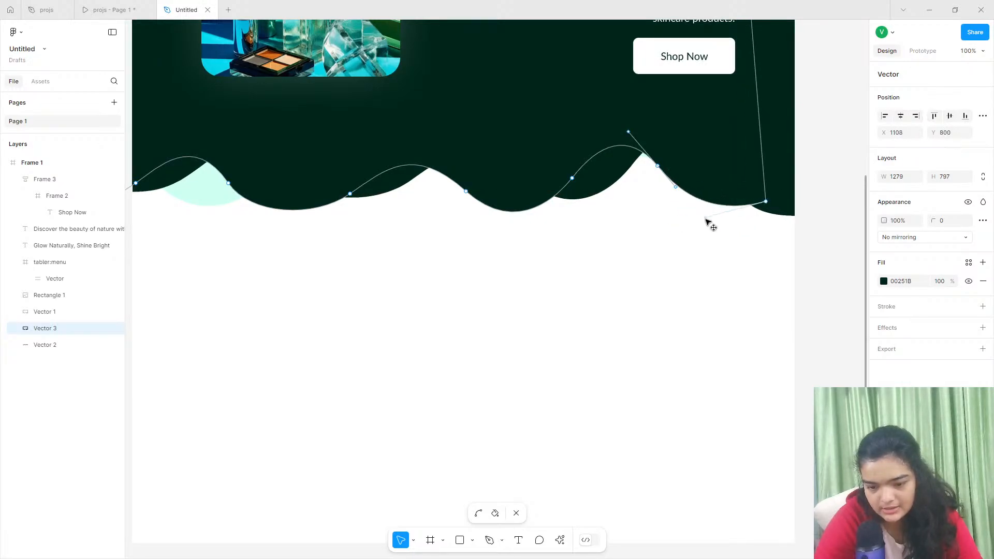
# Make Vector 3's fill a translucent green, 3FA78B at 24% opacity, and finish editing its points.
pyautogui.click(894, 241)
pyautogui.click(846, 270)
pyautogui.click(883, 282)
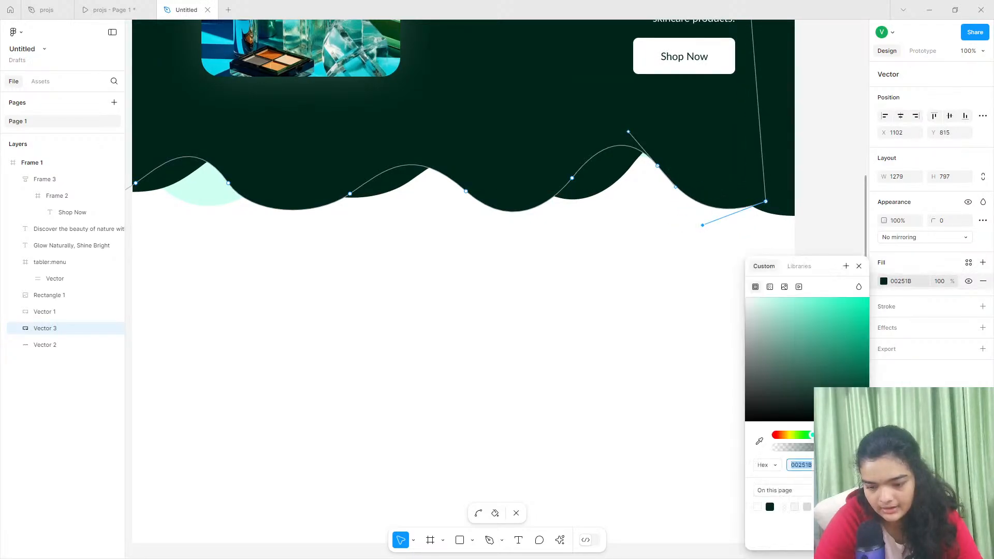
pyautogui.moveTo(809, 448); pyautogui.dragTo(796, 451)
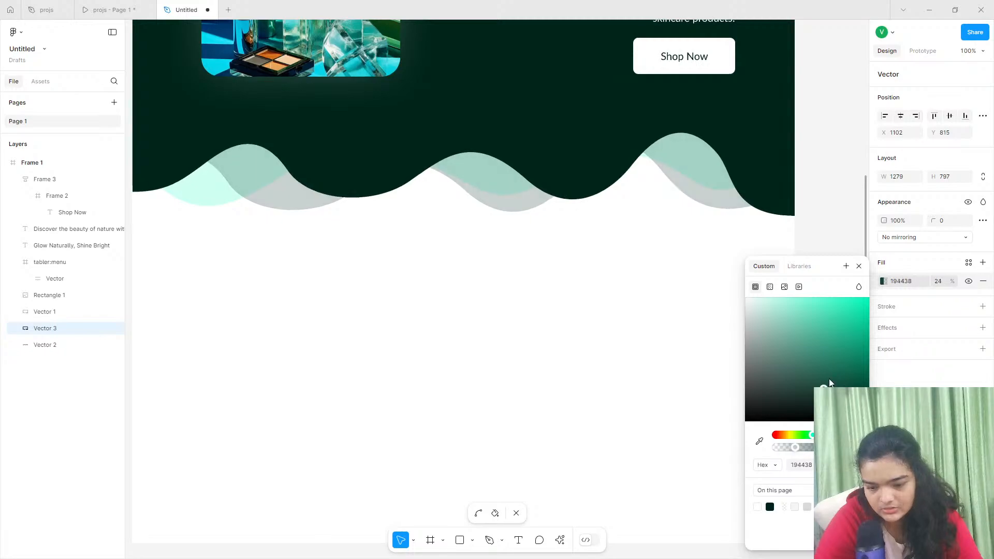
pyautogui.moveTo(828, 382); pyautogui.dragTo(822, 342)
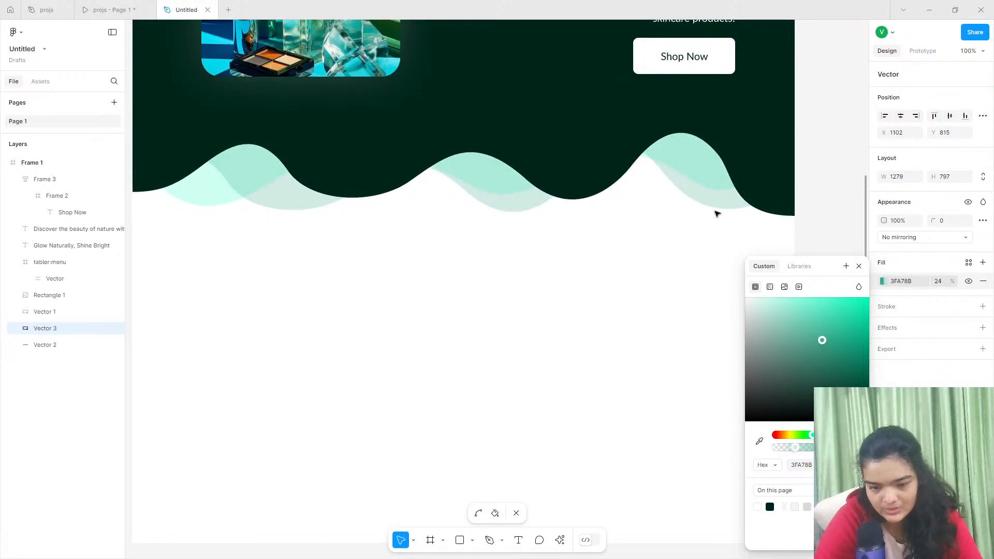
pyautogui.press('Escape')
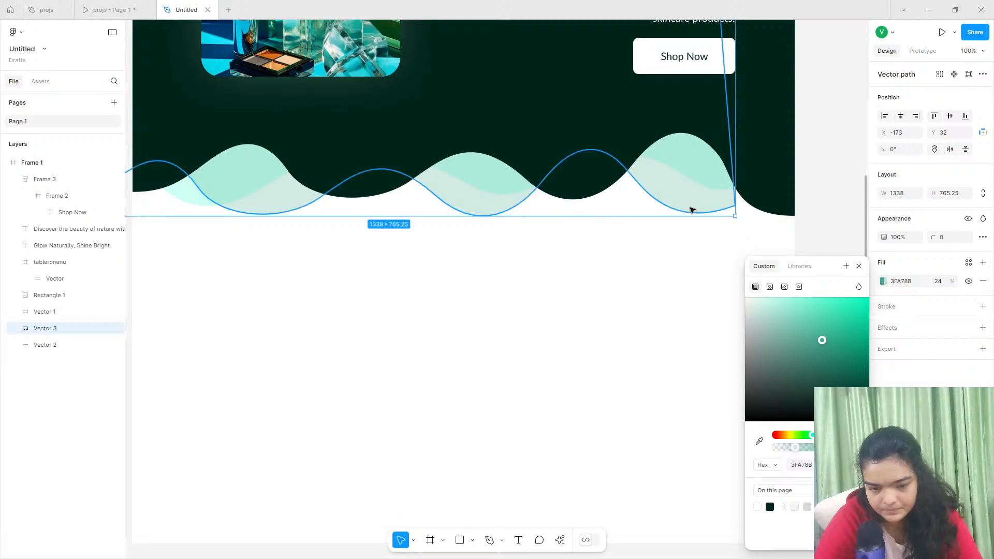
# Flip Vector 3 horizontally to about X 1308, Y 44, and change its fill colour to 1CAE87.
pyautogui.rightClick(692, 209)
pyautogui.click(719, 477)
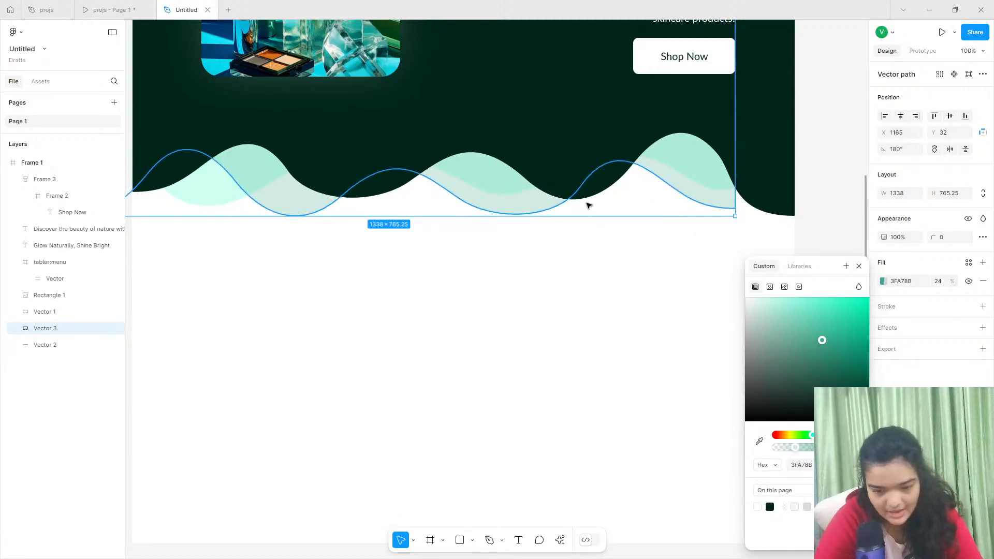
pyautogui.moveTo(588, 205); pyautogui.dragTo(619, 206)
pyautogui.moveTo(820, 340); pyautogui.dragTo(849, 336)
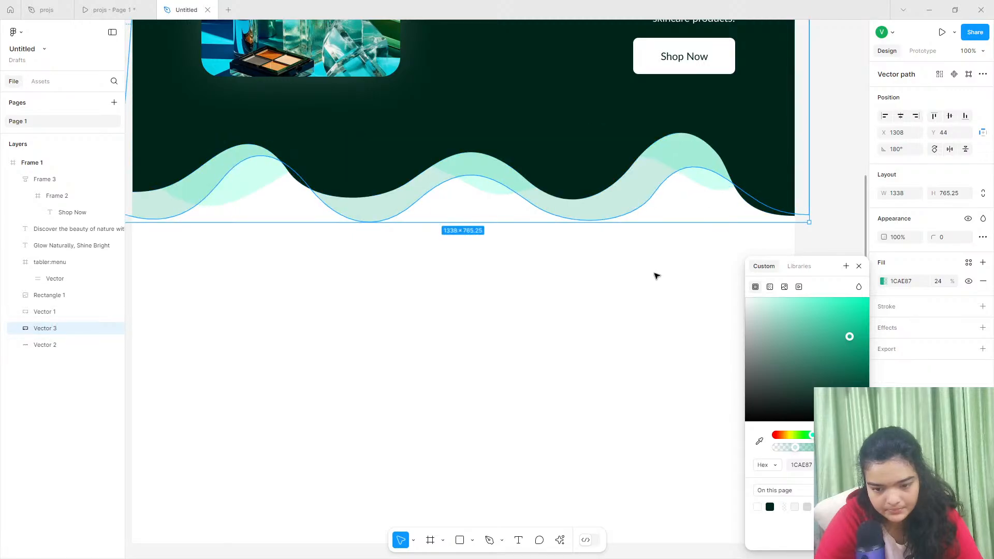
pyautogui.click(656, 275)
# Reduce the height of the dark hero shape, Vector 1, to 788.
pyautogui.scroll(-5, 656, 275)
pyautogui.hscroll(3, 657, 276)
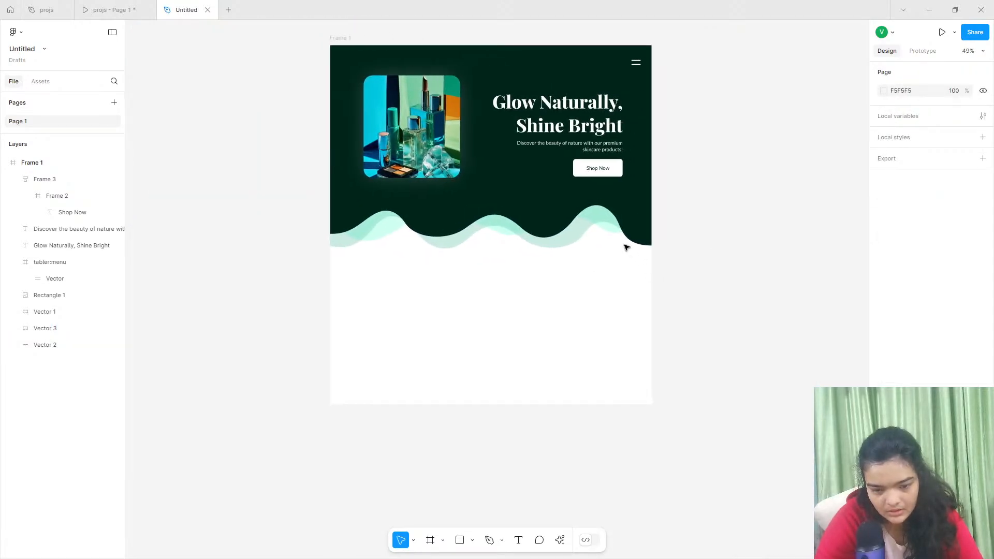
pyautogui.click(643, 239)
pyautogui.moveTo(651, 245)
pyautogui.mouseDown()
pyautogui.moveTo(657, 234)
pyautogui.moveTo(651, 242)
pyautogui.mouseUp()
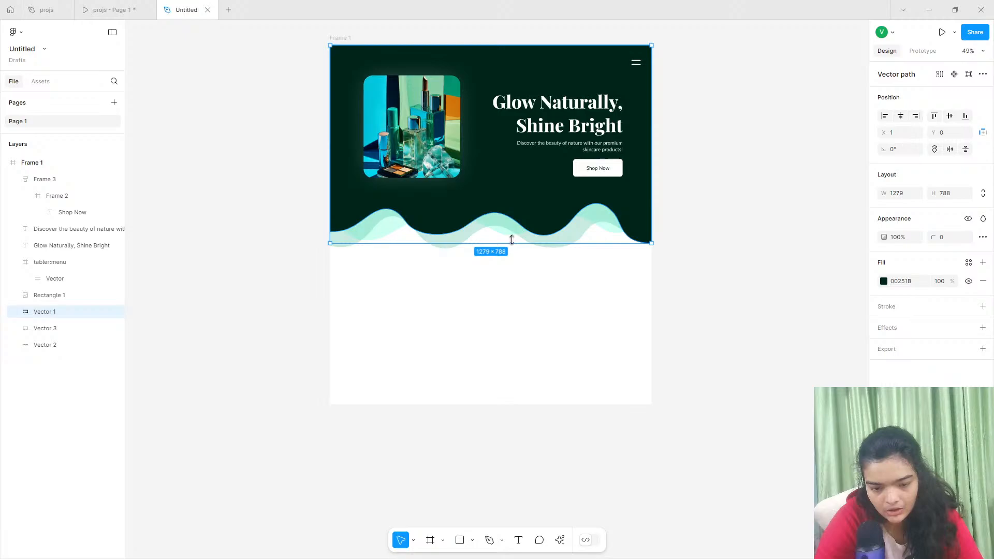
# Reposition and resize the mint wave, Vector 2, to 1281 × 212 at X 1, Y 597 so it spans the frame width.
pyautogui.click(348, 239)
pyautogui.click(391, 231)
pyautogui.moveTo(392, 231); pyautogui.dragTo(435, 234)
pyautogui.hotkey('ctrl', 'z')
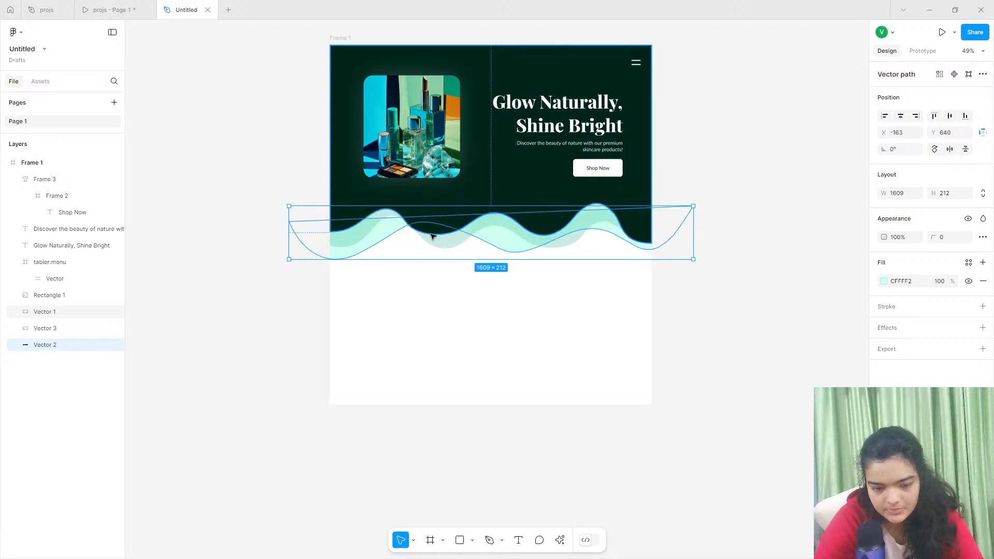
pyautogui.hotkey('ctrl', 'z')
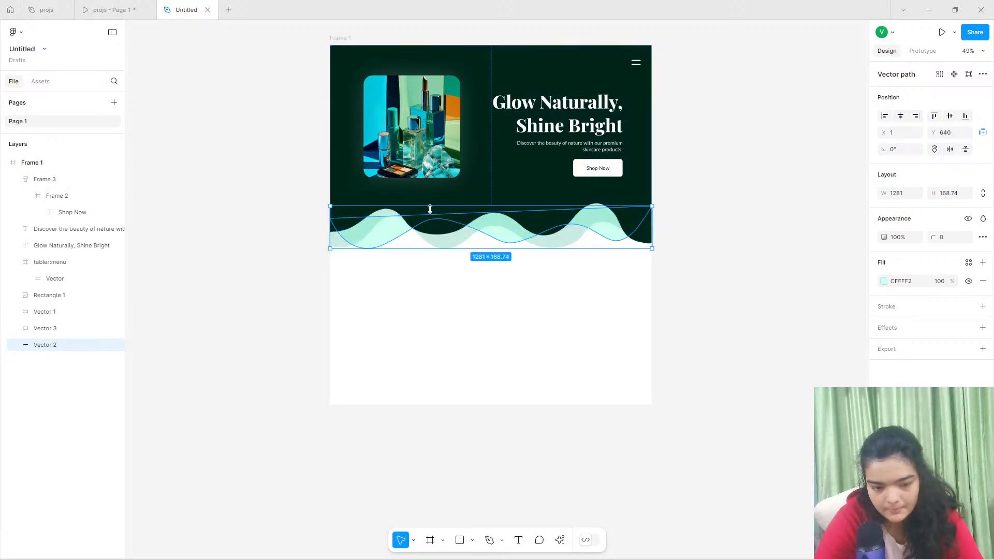
# Try a fully opaque 6AC8AE fill on Vector 3.
pyautogui.click(340, 247)
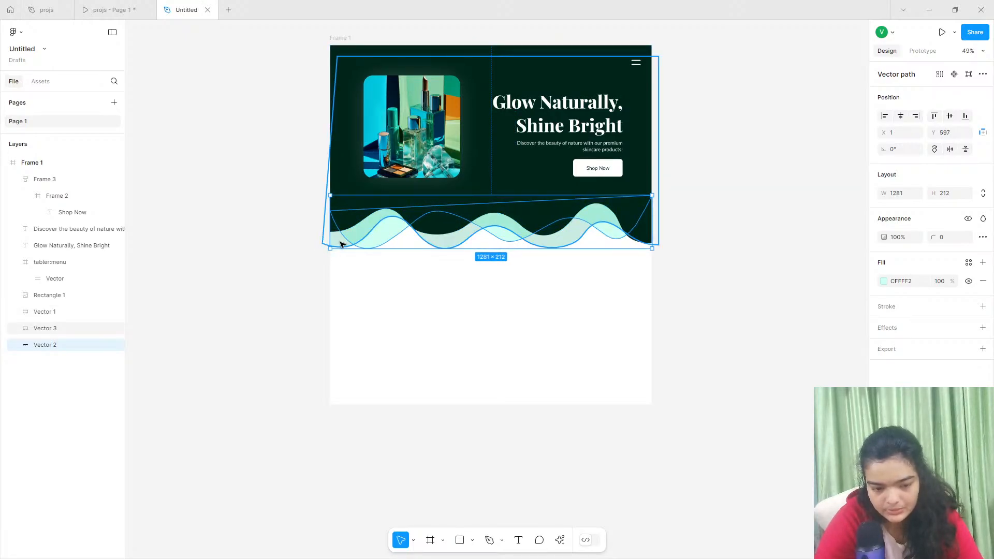
pyautogui.click(883, 281)
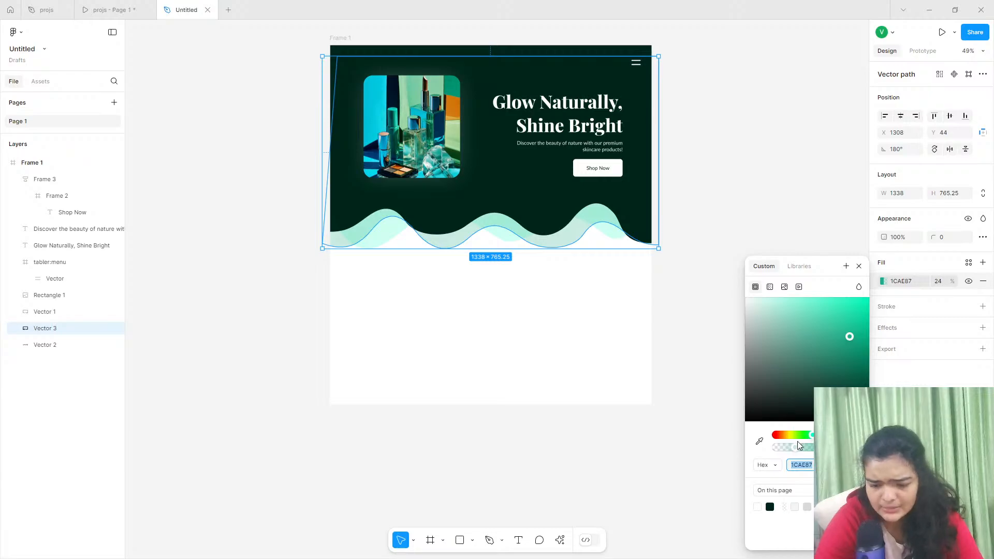
pyautogui.moveTo(820, 336); pyautogui.dragTo(819, 331)
pyautogui.moveTo(796, 447); pyautogui.dragTo(860, 448)
pyautogui.moveTo(771, 312)
pyautogui.mouseDown()
pyautogui.moveTo(759, 276)
pyautogui.moveTo(787, 278)
pyautogui.moveTo(795, 351)
pyautogui.moveTo(740, 349)
pyautogui.moveTo(795, 370)
pyautogui.moveTo(811, 309)
pyautogui.moveTo(805, 289)
pyautogui.moveTo(797, 350)
pyautogui.moveTo(809, 379)
pyautogui.moveTo(803, 324)
pyautogui.mouseUp()
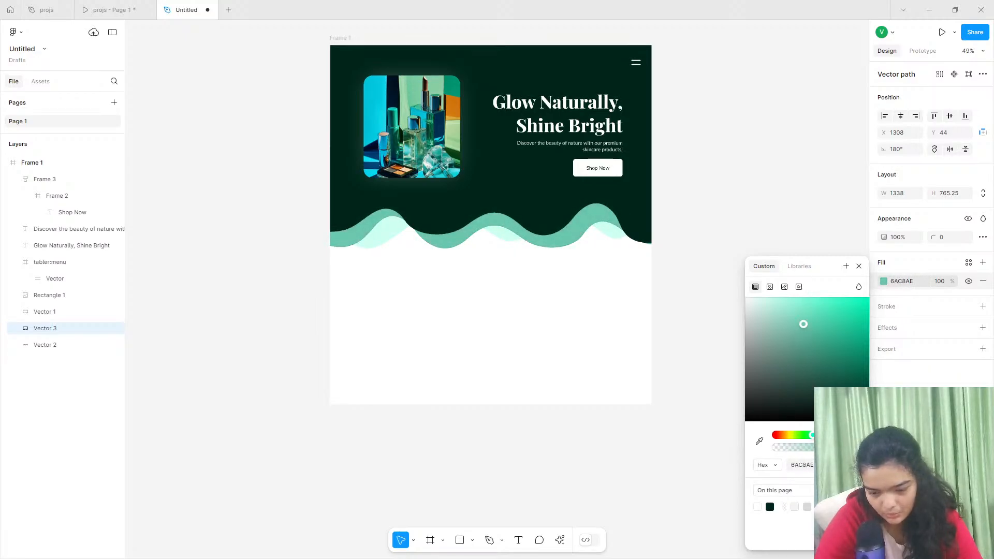
pyautogui.hotkey('ctrl', 'z')
pyautogui.hotkey('ctrl', 'z')
pyautogui.click(471, 377)
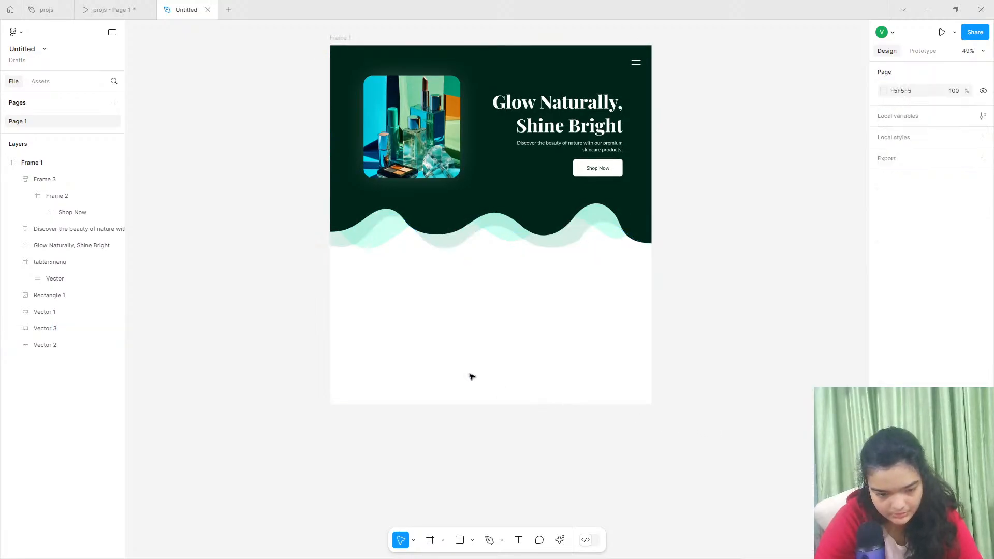
# Review the hero waves and examine the Explore Our Collection section in the projs reference prototype.
pyautogui.scroll(4, 357, 283)
pyautogui.scroll(-2, 365, 269)
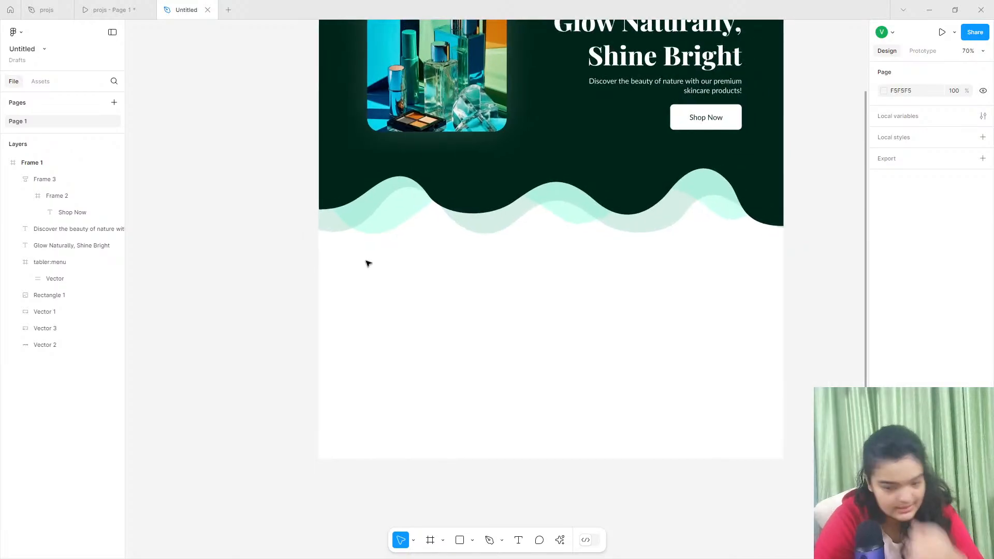
pyautogui.scroll(4, 475, 244)
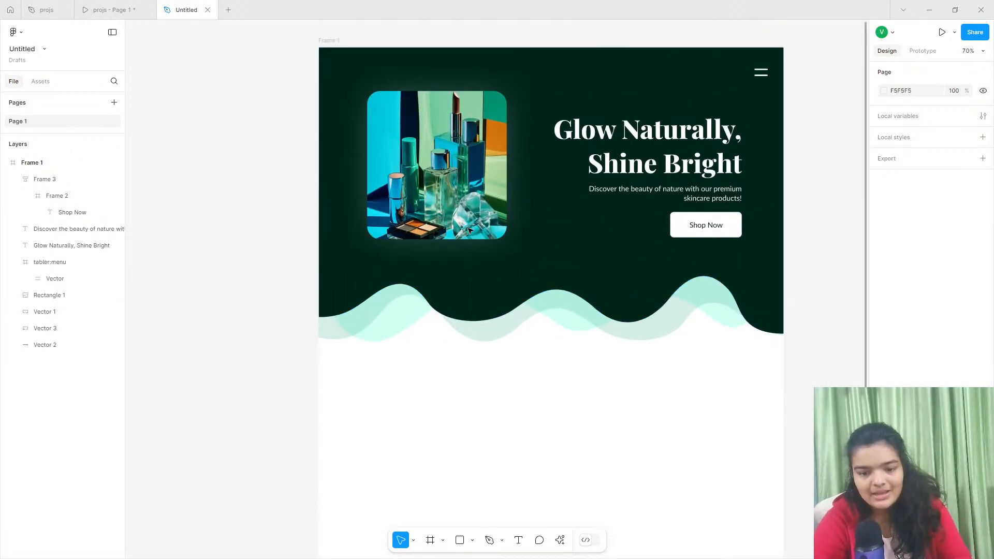
pyautogui.click(106, 9)
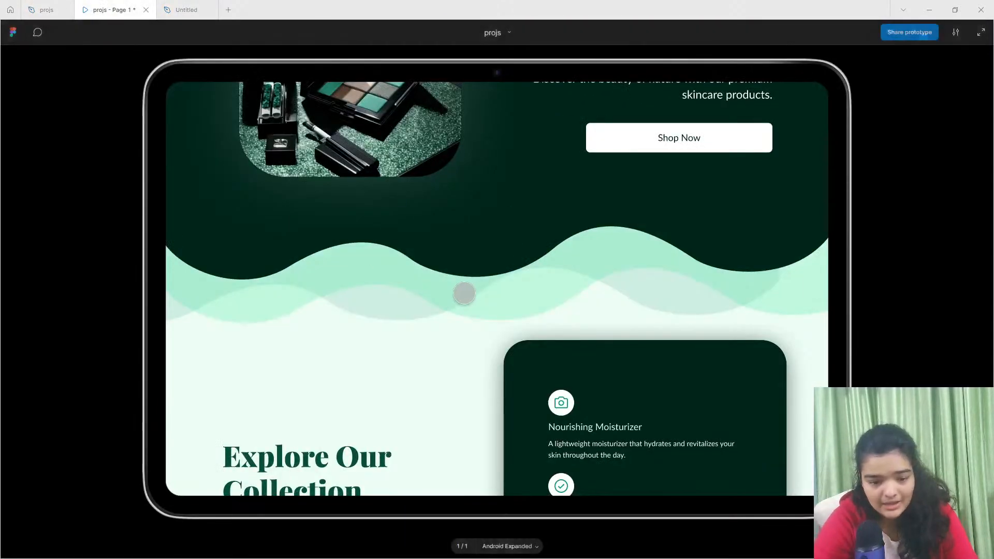
pyautogui.scroll(-2, 469, 296)
pyautogui.scroll(-4, 469, 296)
pyautogui.scroll(3, 469, 293)
pyautogui.scroll(-1, 468, 293)
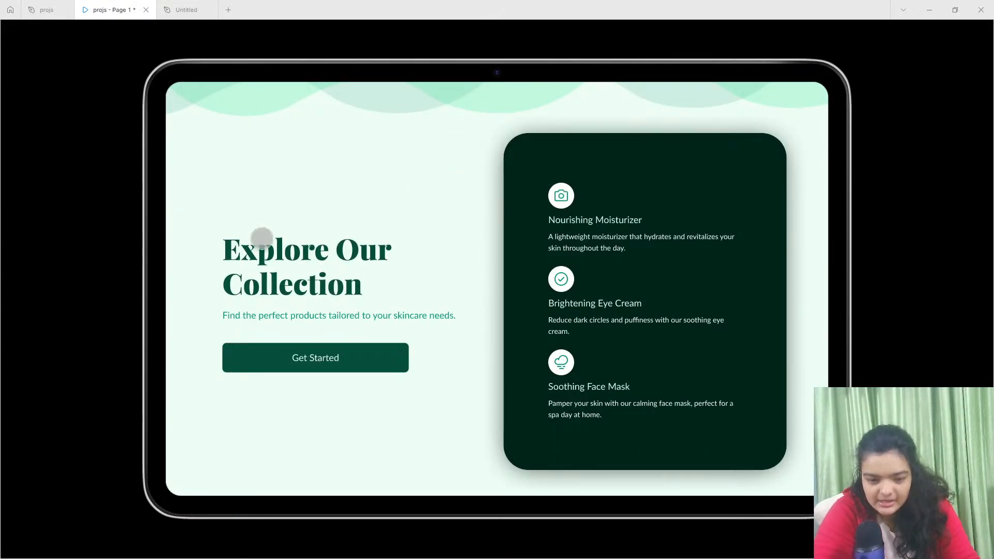
# Take the ECFDF5 background fill from the Elevated Beauty Essentials - Home frame in projs and apply it to Frame 1 in the Untitled file.
pyautogui.click(47, 10)
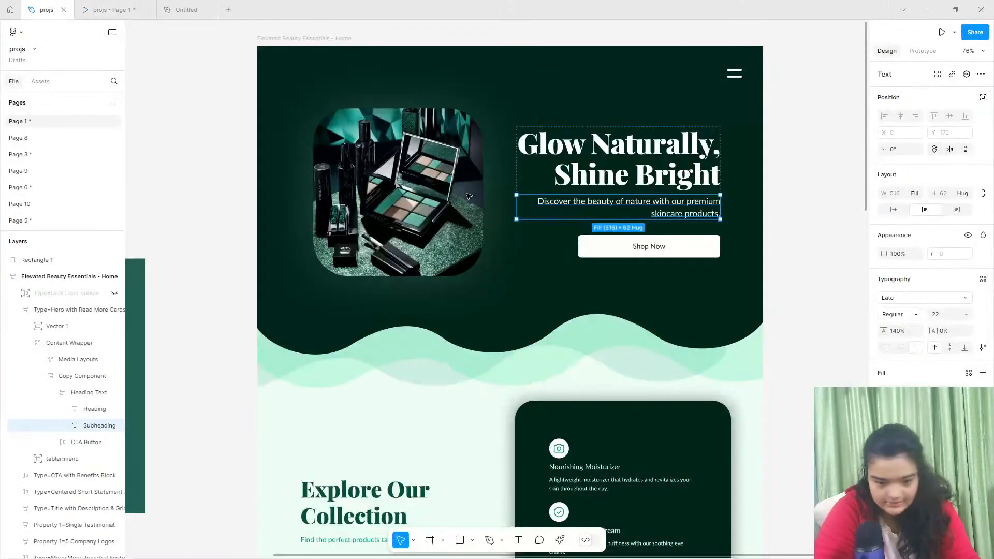
pyautogui.click(298, 38)
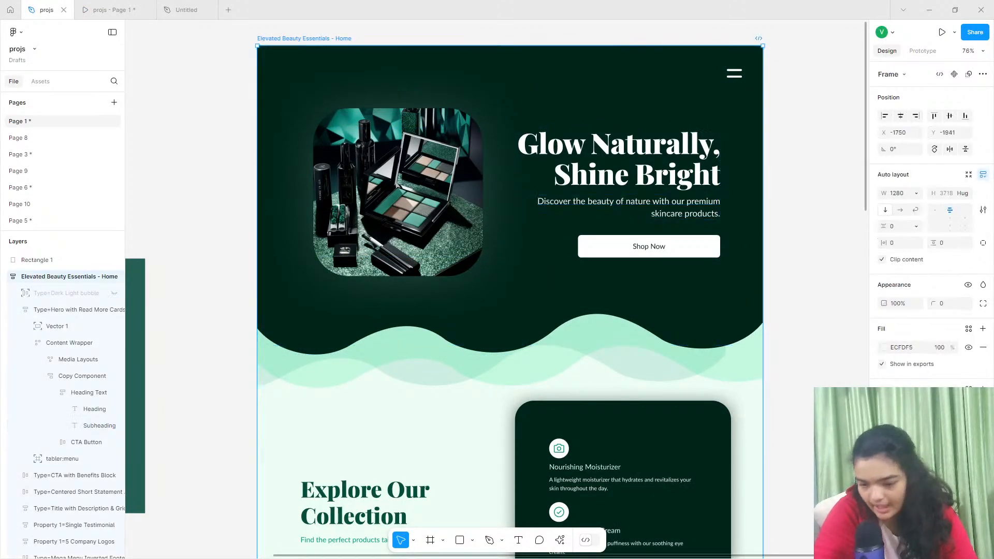
pyautogui.scroll(-1, 932, 222)
pyautogui.scroll(-3, 885, 379)
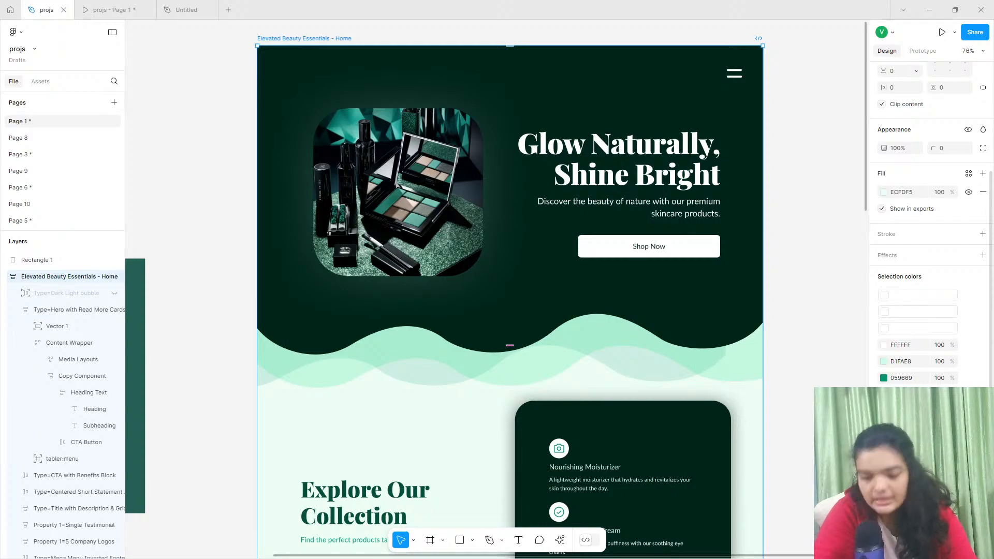
pyautogui.click(108, 9)
pyautogui.click(173, 5)
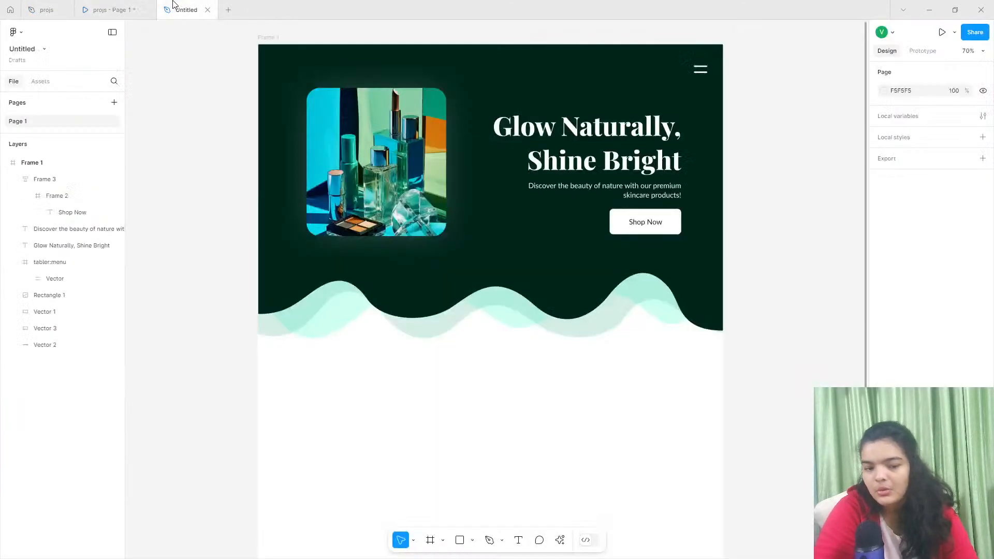
pyautogui.click(268, 37)
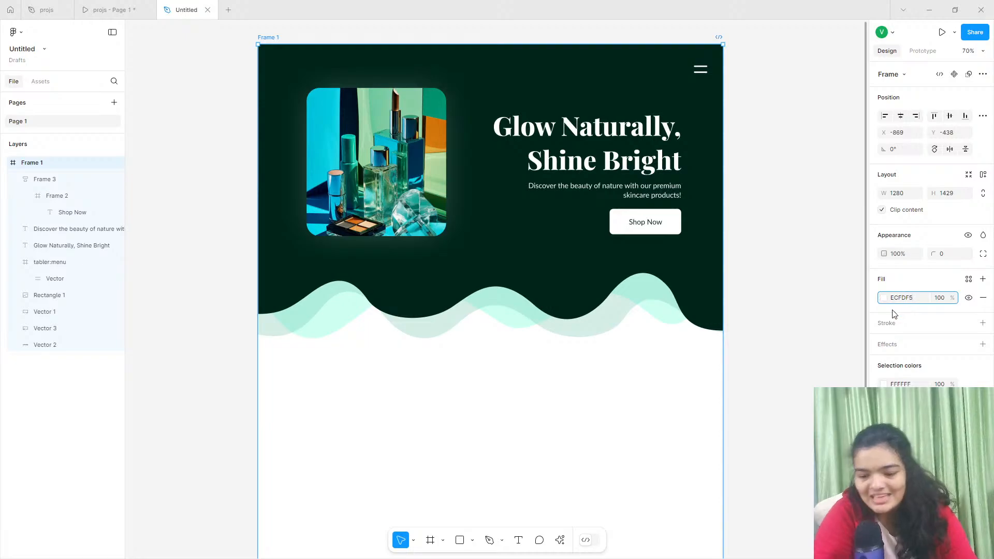
pyautogui.scroll(-5, 599, 377)
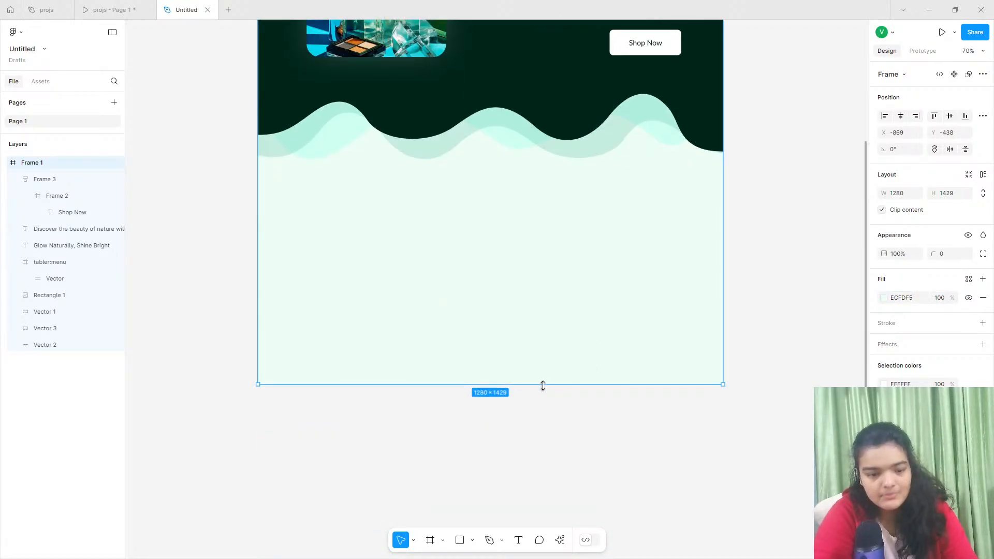
# Examine the reference prototype's transition from the waves to the Explore Our Collection text, button and product card.
pyautogui.click(118, 8)
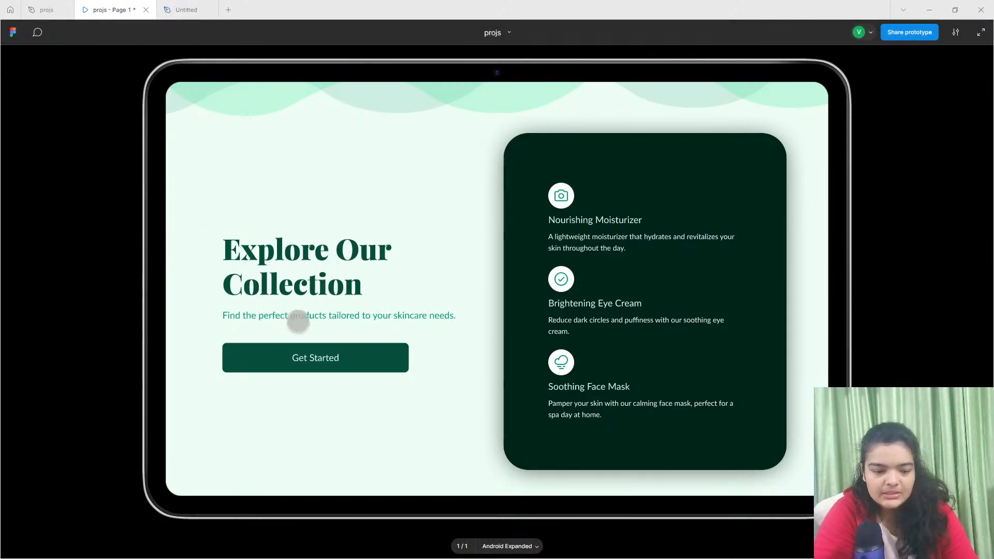
pyautogui.scroll(5, 295, 321)
pyautogui.scroll(-6, 621, 289)
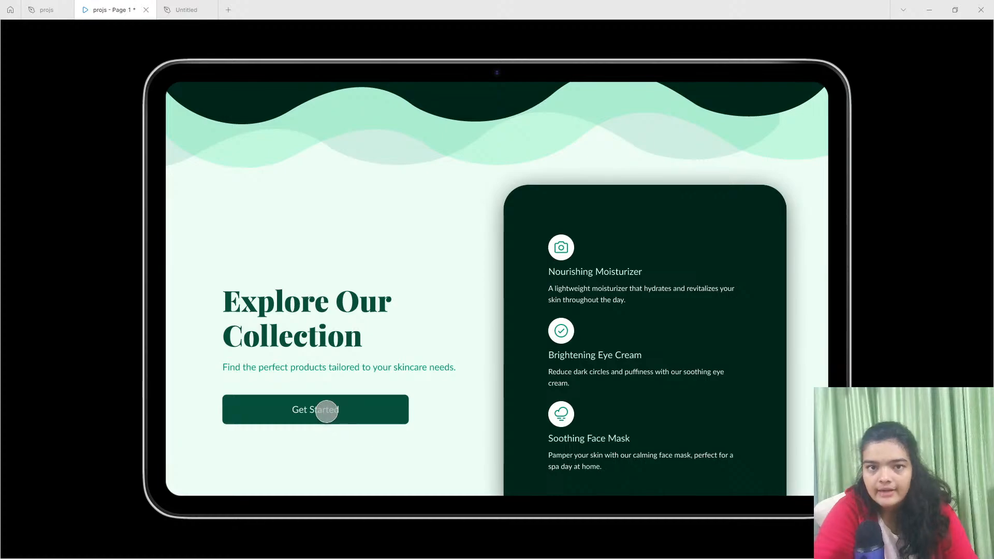
pyautogui.scroll(5, 331, 412)
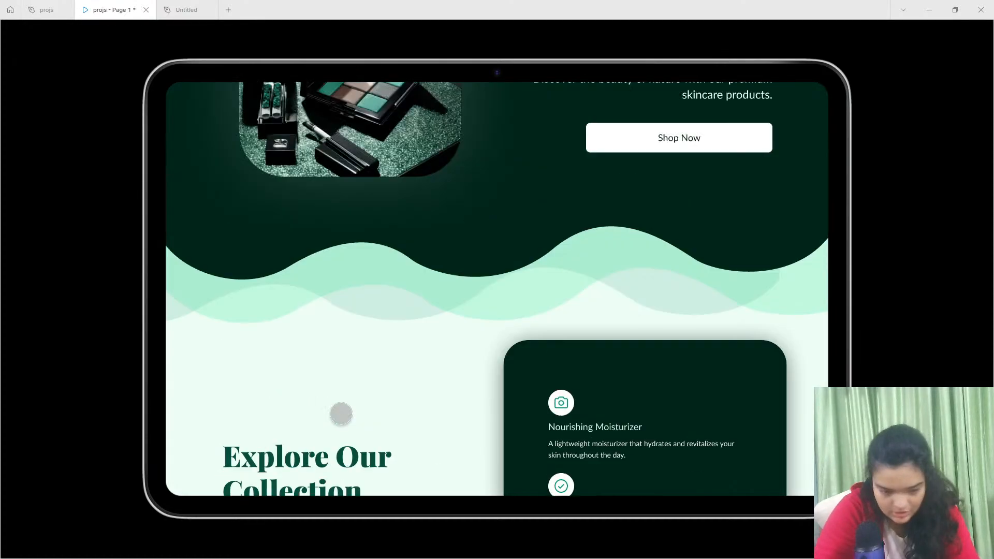
pyautogui.scroll(-4, 600, 363)
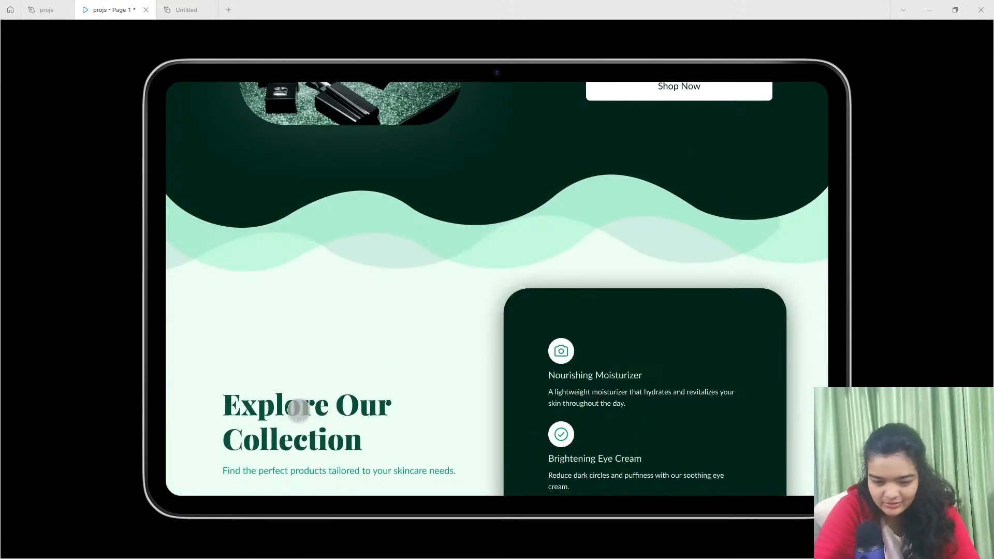
pyautogui.scroll(-1, 295, 408)
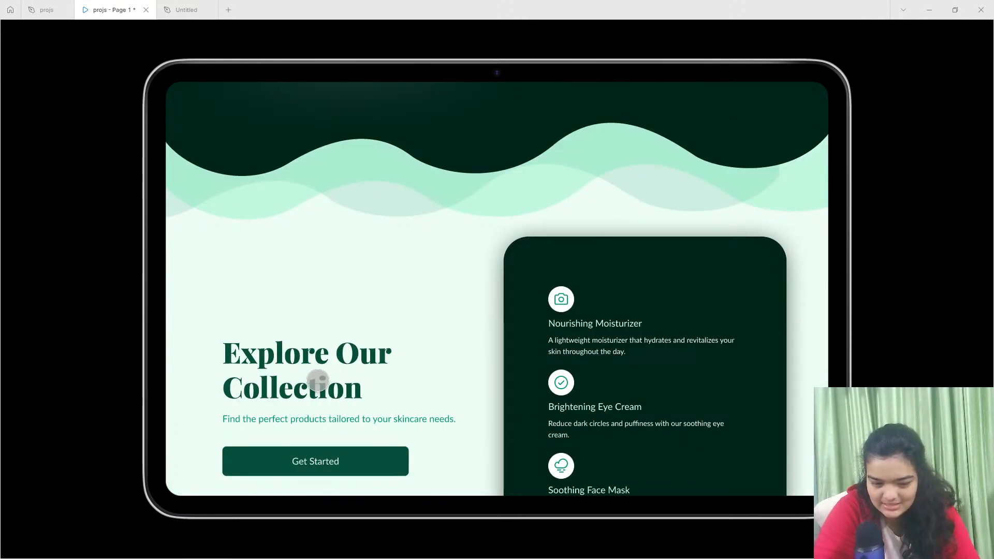
# In the Untitled file, group the hero heading, its description text and the Shop Now button together.
pyautogui.click(187, 10)
pyautogui.scroll(5, 530, 146)
pyautogui.click(631, 110)
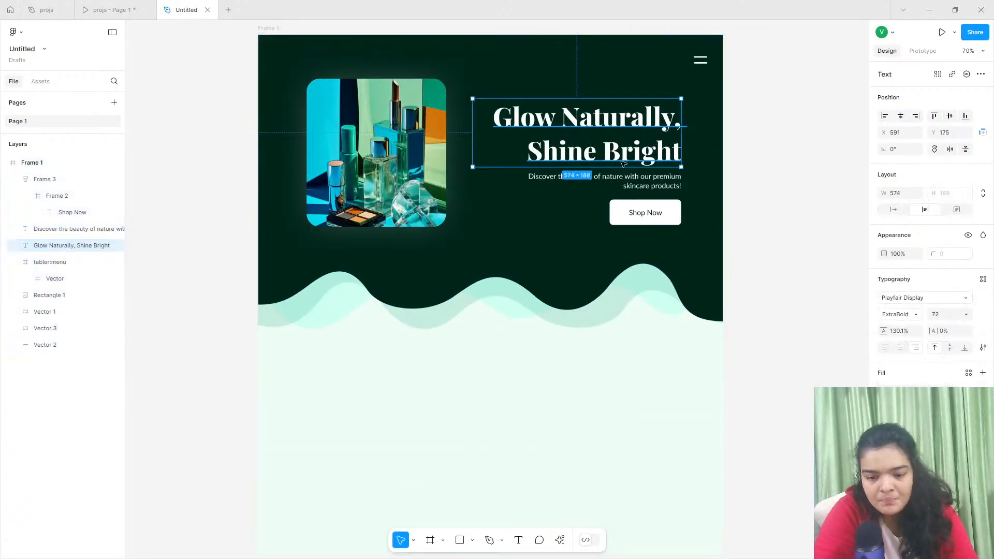
pyautogui.keyDown('shift'); pyautogui.click(616, 185); pyautogui.keyUp('shift')
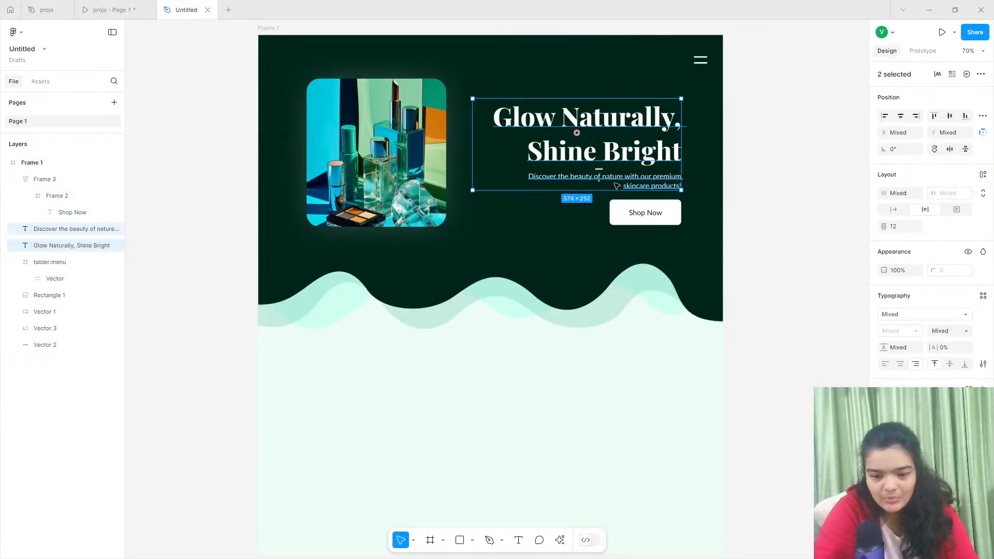
pyautogui.keyDown('shift'); pyautogui.click(628, 212); pyautogui.keyUp('shift')
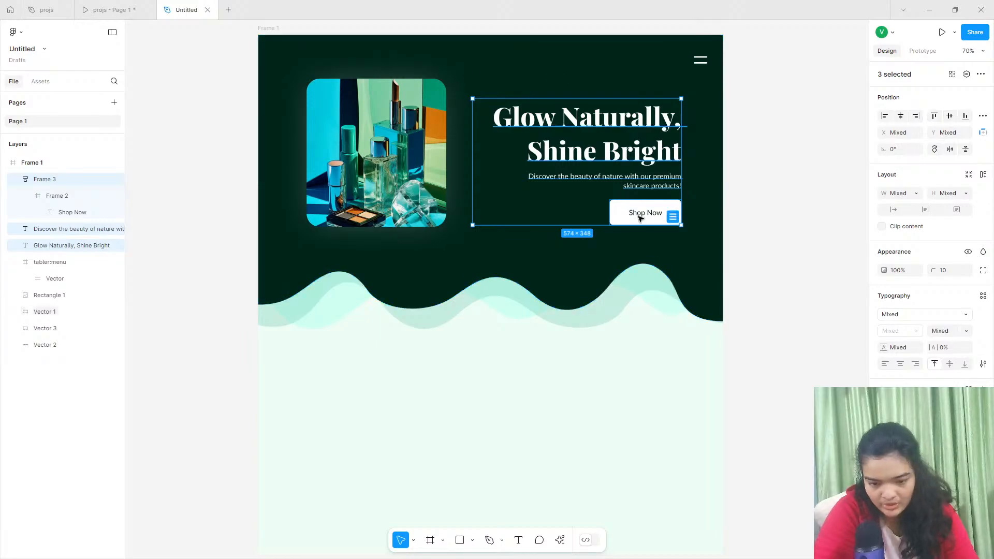
pyautogui.hotkey('ctrl', 'g')
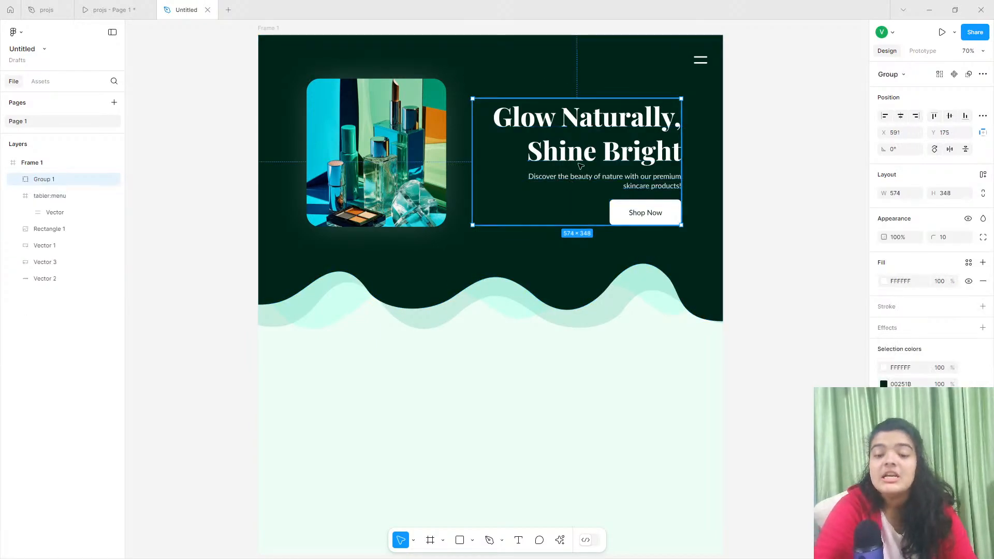
# Nudge the hero text group up to Y 169 and duplicate it.
pyautogui.press('Up')
pyautogui.press('Up')
pyautogui.press('Up')
pyautogui.press('Up')
pyautogui.press('Up')
pyautogui.press('Up')
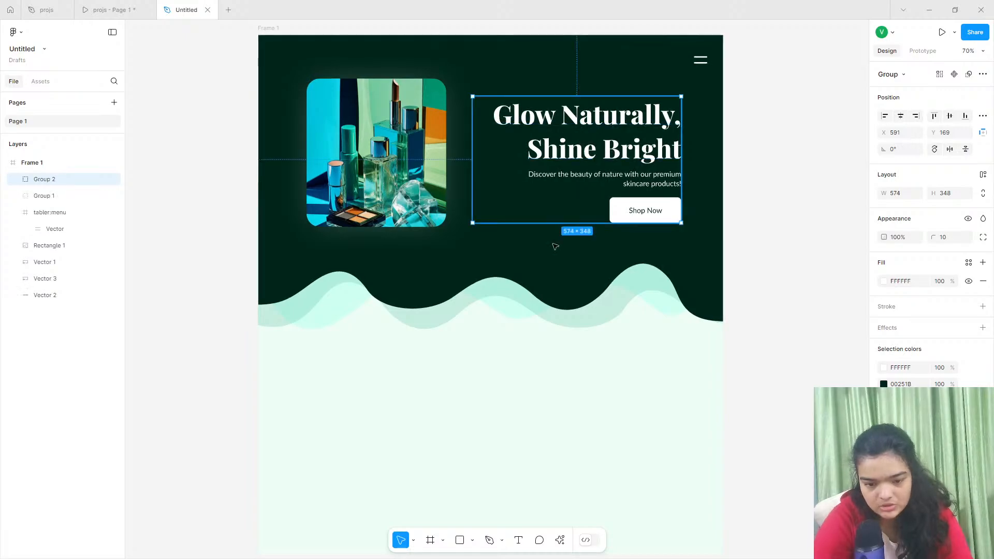
# Move the duplicated text group onto the pale area below the waves, at about X 10, Y 916.
pyautogui.moveTo(595, 147); pyautogui.dragTo(383, 434)
pyautogui.scroll(-2, 386, 409)
pyautogui.scroll(-3, 386, 386)
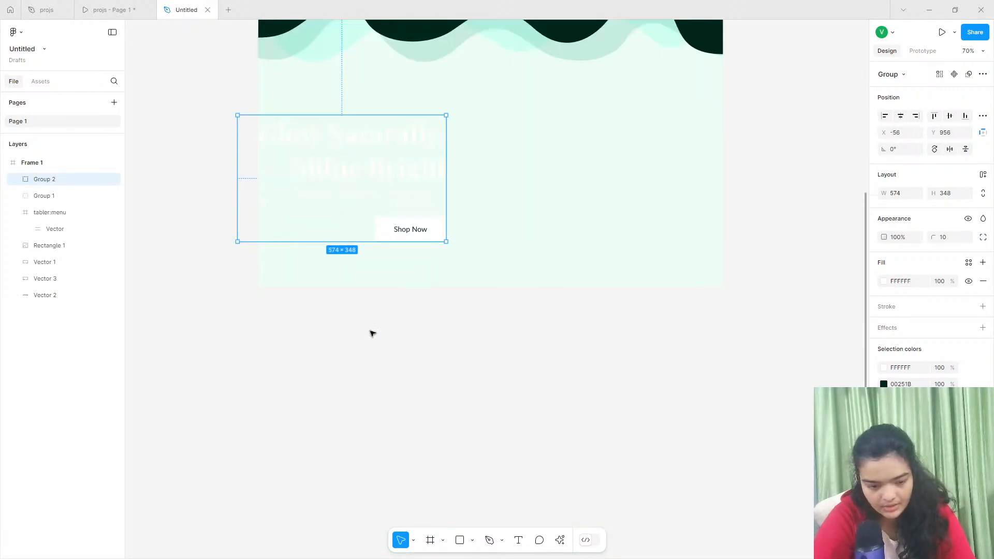
pyautogui.moveTo(350, 193); pyautogui.dragTo(370, 178)
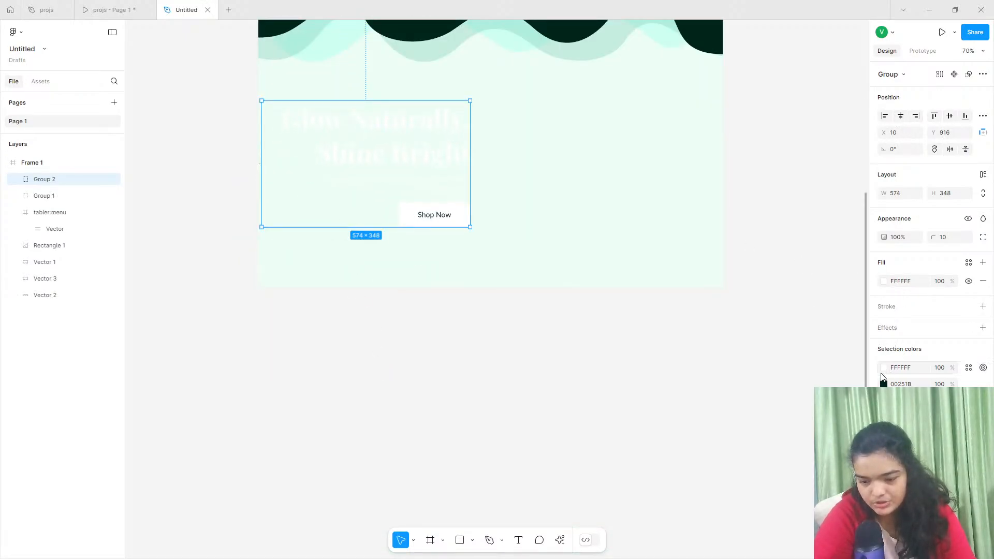
# Recolour the copied group's text and button to 00251B, keep the button label FFFFFF, and shift the group to about X 43, Y 919.
pyautogui.click(884, 368)
pyautogui.click(770, 507)
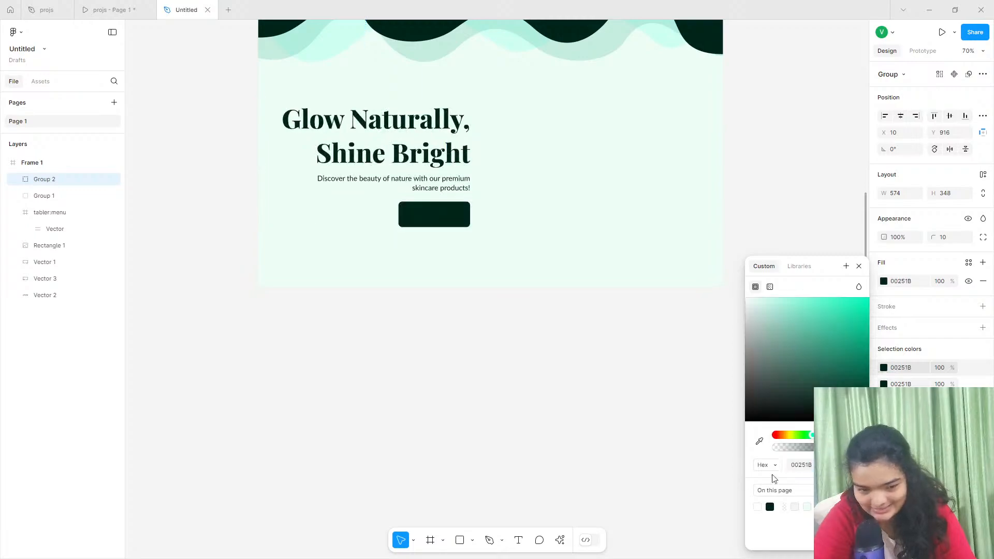
pyautogui.click(883, 383)
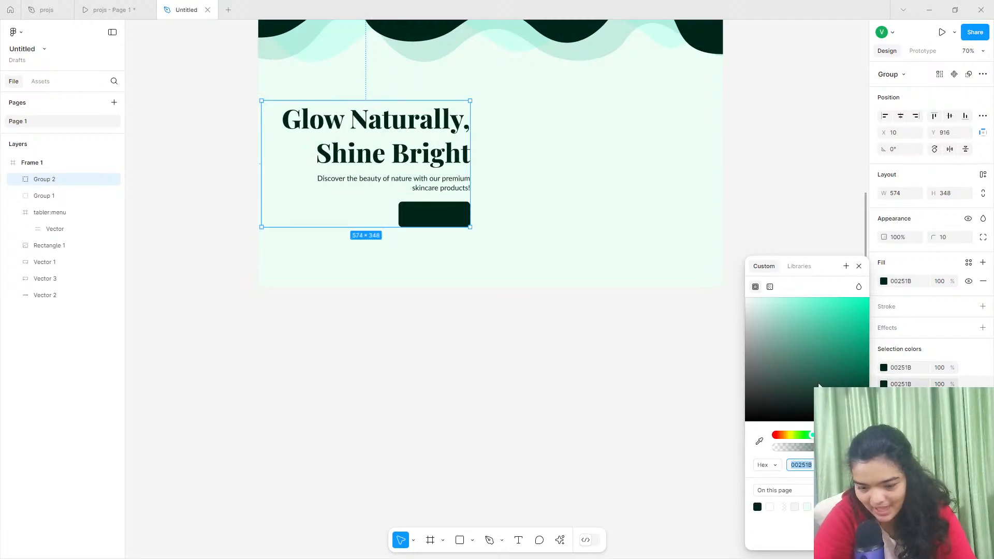
pyautogui.hotkey('ctrl', 'z')
pyautogui.moveTo(413, 180); pyautogui.dragTo(422, 182)
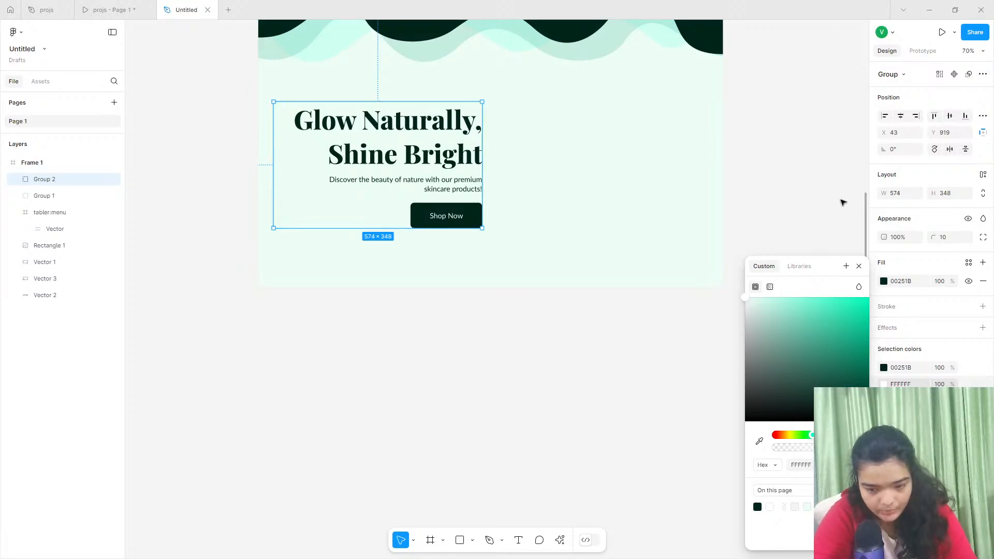
# Left-align the text of the copied Glow Naturally, Shine Bright heading and the description beneath it.
pyautogui.doubleClick(451, 154)
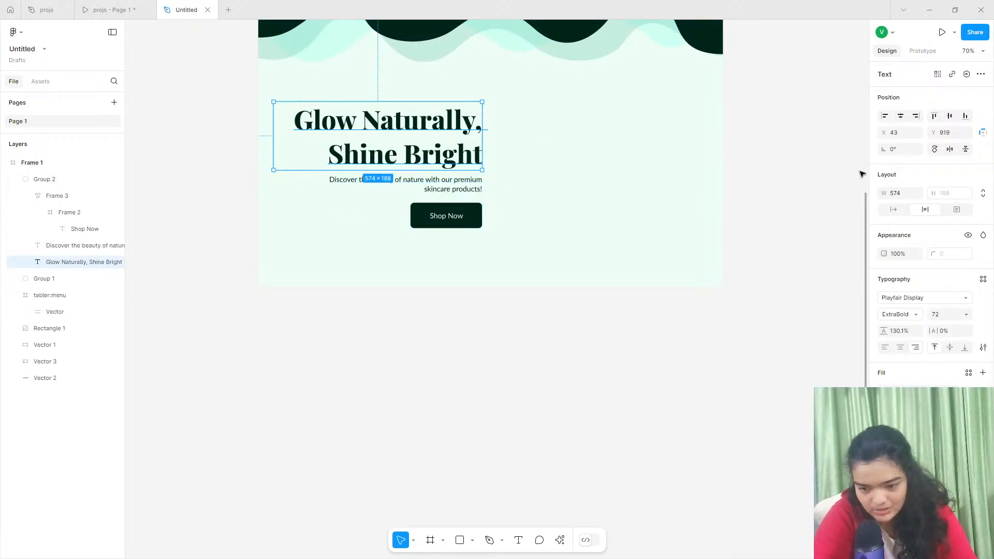
pyautogui.click(885, 348)
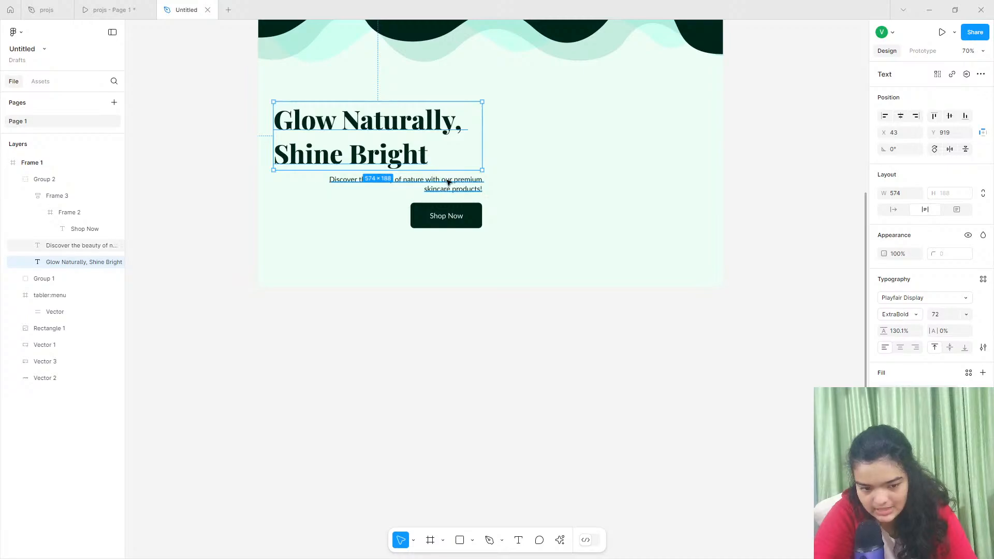
pyautogui.click(443, 189)
pyautogui.click(885, 347)
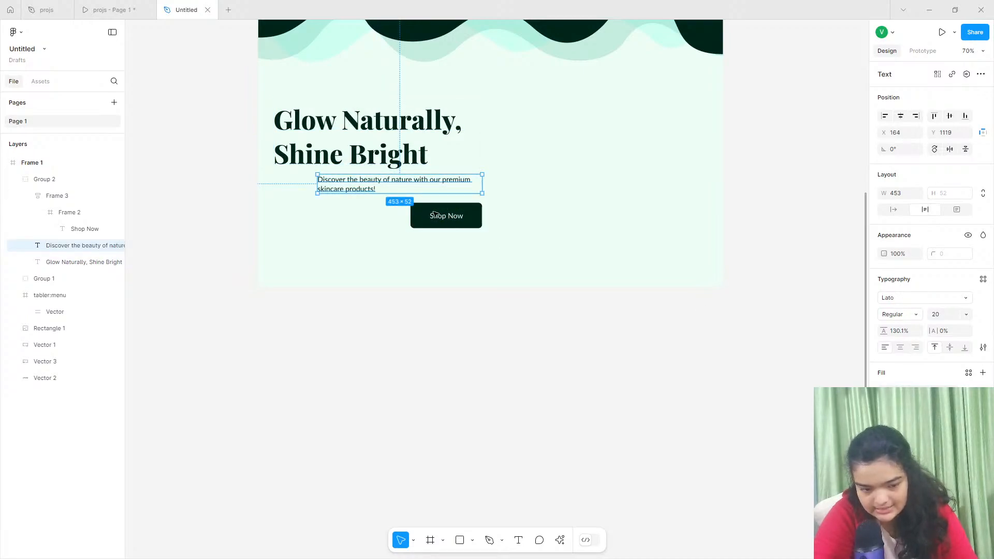
pyautogui.click(446, 217)
pyautogui.moveTo(447, 217); pyautogui.dragTo(318, 211)
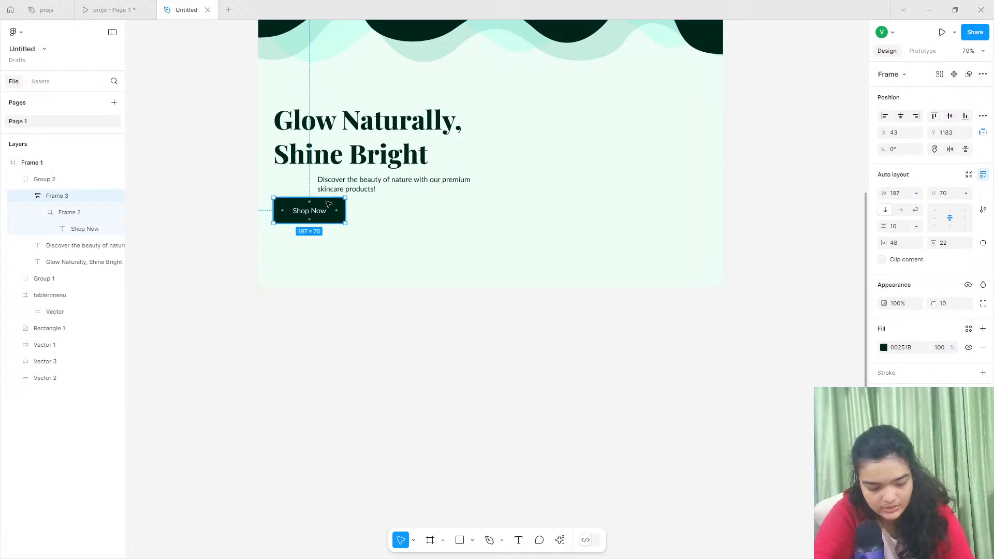
pyautogui.hotkey('ctrl', 'z')
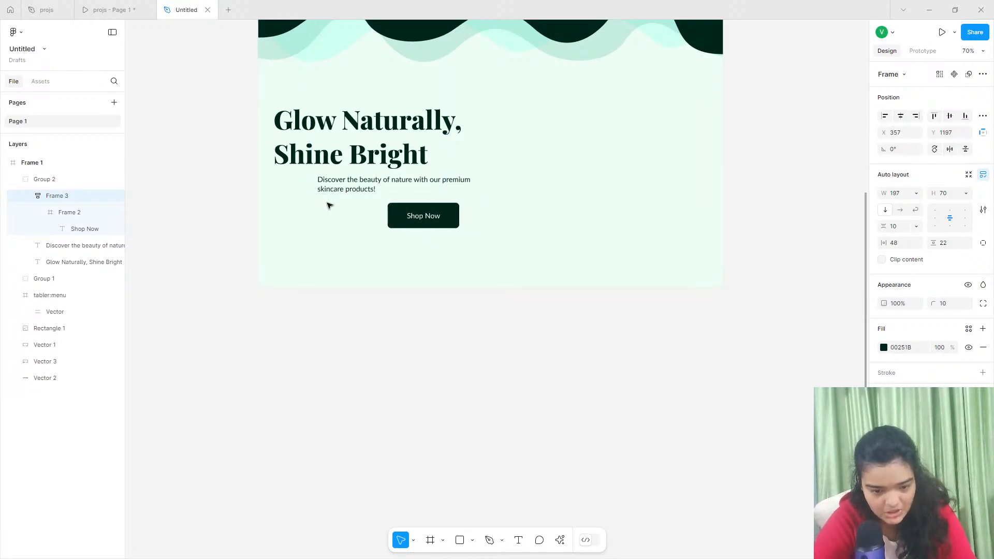
# Nudge the copied Shop Now button horizontally to the left until it sits at about X 193.
pyautogui.press('Left')
pyautogui.press('Left')
pyautogui.press('Left')
pyautogui.press('Left')
pyautogui.press('Left')
pyautogui.press('Left')
pyautogui.press('Left')
pyautogui.press('Left')
pyautogui.press('Left')
pyautogui.press('Left')
pyautogui.press('Left')
pyautogui.press('Left')
pyautogui.press('Left')
pyautogui.press('Left')
pyautogui.press('Left')
pyautogui.press('Left')
pyautogui.press('Left')
pyautogui.press('Left')
pyautogui.press('Left')
pyautogui.press('Left')
pyautogui.scroll(6, 330, 205)
pyautogui.hscroll(-2, 330, 206)
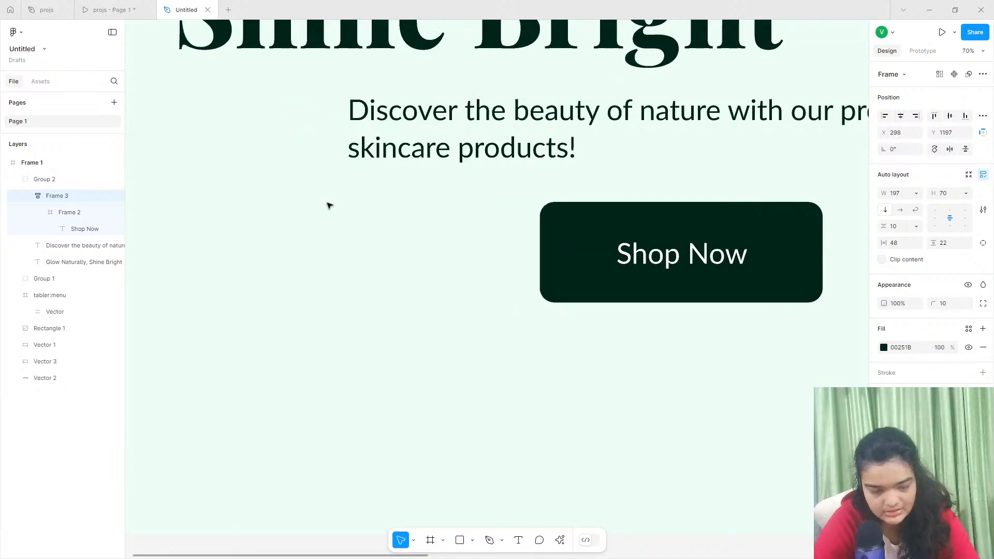
pyautogui.press('Left')
pyautogui.press('Left')
pyautogui.press('Left')
pyautogui.press('Left')
pyautogui.press('Left')
pyautogui.press('Left')
pyautogui.press('Left')
pyautogui.press('Left')
pyautogui.press('Left')
pyautogui.press('Left')
pyautogui.press('Left')
pyautogui.press('Left')
pyautogui.press('Left')
pyautogui.press('Left')
pyautogui.press('Left')
pyautogui.press('Left')
pyautogui.press('Left')
pyautogui.press('Left')
pyautogui.press('Left')
pyautogui.press('Left')
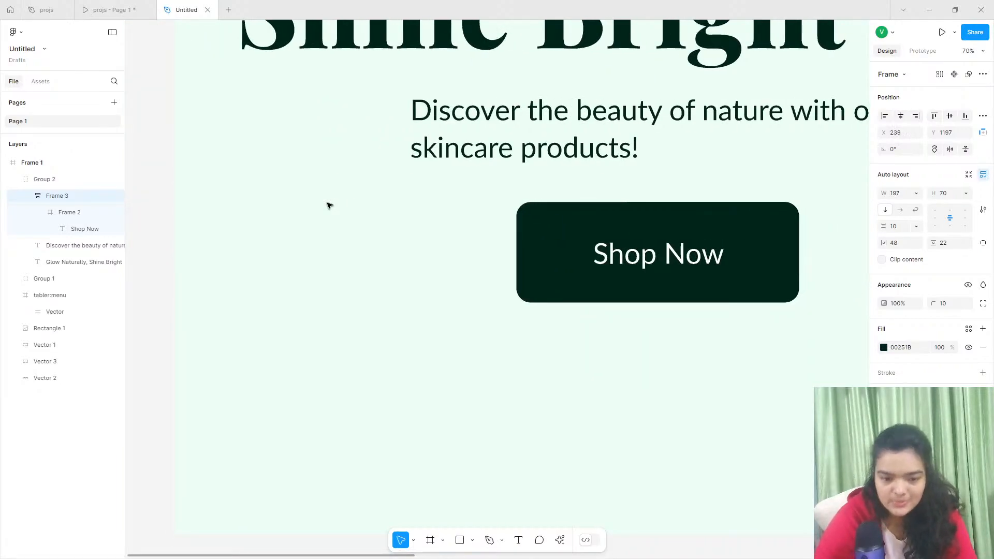
pyautogui.press('Left')
pyautogui.press('Left')
pyautogui.press('Left')
pyautogui.press('Left')
pyautogui.press('Left')
pyautogui.press('Left')
pyautogui.press('Left')
pyautogui.press('Left')
pyautogui.press('Left')
pyautogui.press('Left')
pyautogui.press('Left')
pyautogui.press('Left')
pyautogui.press('Left')
pyautogui.press('Left')
pyautogui.press('Left')
pyautogui.press('Left')
pyautogui.press('Left')
pyautogui.press('Left')
pyautogui.press('Left')
pyautogui.press('Left')
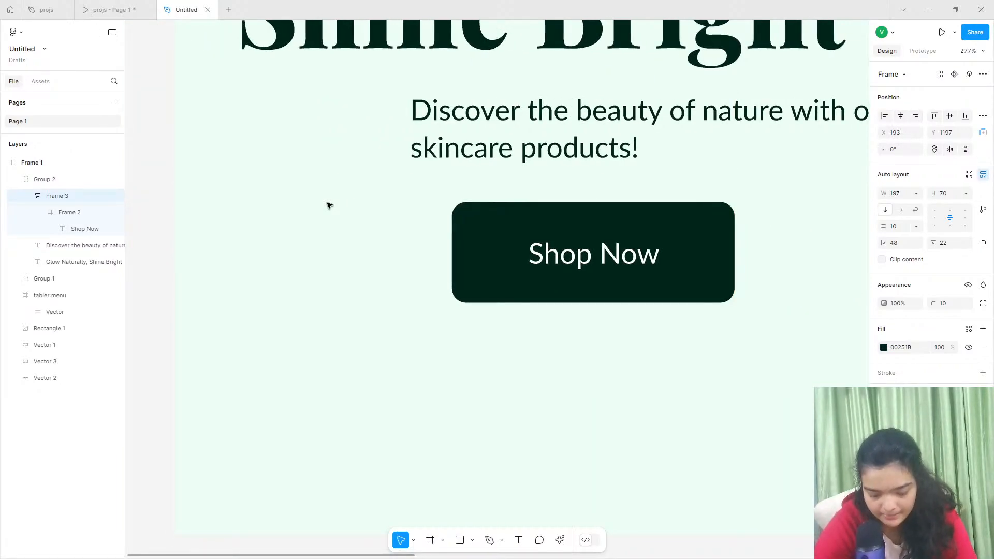
# Move the copied description and button left together, aligning the description with the heading's left edge, and nudge the button flush at X 43.
pyautogui.keyDown('shift'); pyautogui.click(514, 159); pyautogui.keyUp('shift')
pyautogui.moveTo(492, 177); pyautogui.dragTo(340, 187)
pyautogui.click(313, 289)
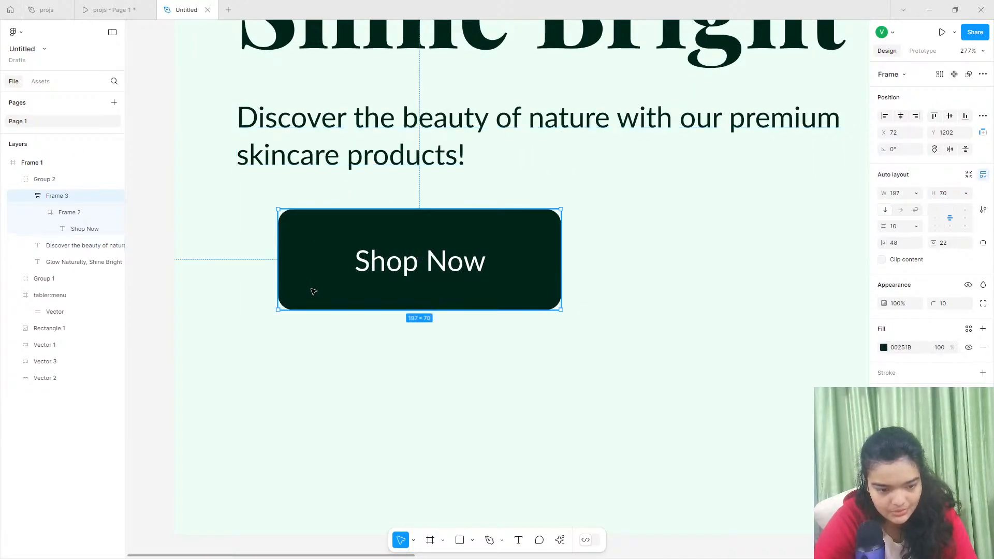
pyautogui.press('Left')
pyautogui.press('Left')
pyautogui.press('Left')
pyautogui.press('Left')
pyautogui.press('Left')
pyautogui.press('Left')
pyautogui.press('Left')
pyautogui.press('Left')
pyautogui.press('Left')
pyautogui.press('Left')
pyautogui.press('Left')
pyautogui.press('Left')
pyautogui.press('Left')
pyautogui.press('Left')
pyautogui.press('Left')
pyautogui.press('Left')
pyautogui.press('Left')
pyautogui.press('Left')
pyautogui.press('Left')
pyautogui.press('Left')
pyautogui.press('Left')
pyautogui.press('Left')
pyautogui.press('Left')
pyautogui.press('Left')
pyautogui.press('Left')
pyautogui.press('Left')
pyautogui.press('Left')
pyautogui.press('Left')
pyautogui.press('Left')
pyautogui.press('Left')
pyautogui.press('Left')
pyautogui.press('Left')
pyautogui.press('Left')
pyautogui.press('Left')
pyautogui.press('Left')
pyautogui.press('Left')
pyautogui.press('Left')
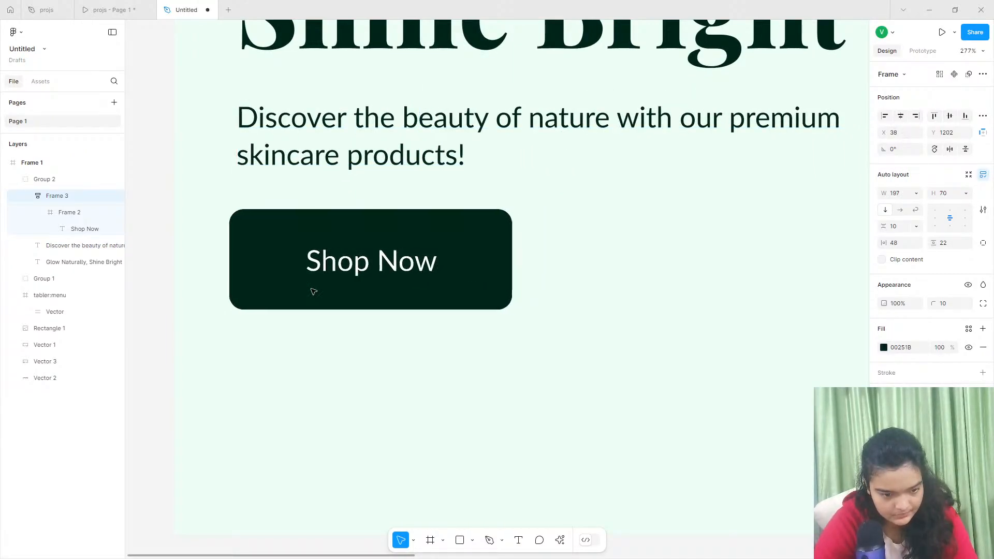
pyautogui.press('Right')
pyautogui.press('Right')
pyautogui.press('Right')
pyautogui.press('Right')
pyautogui.press('Right')
pyautogui.press('Right')
pyautogui.press('Right')
pyautogui.press('Right')
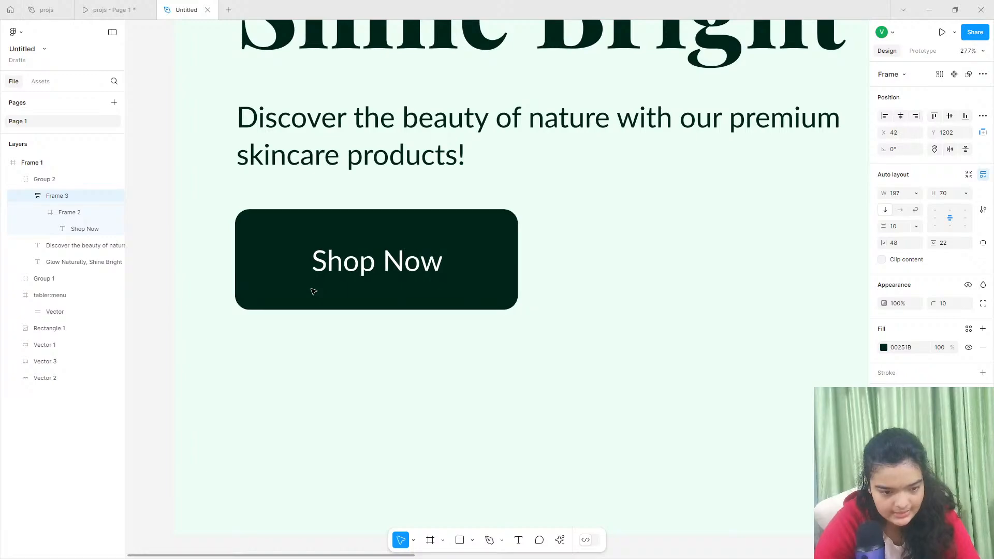
# Nudge the copied heading down to Y 925, closer to the description text.
pyautogui.scroll(-5, 313, 291)
pyautogui.keyDown('shift'); pyautogui.click(391, 179); pyautogui.keyUp('shift')
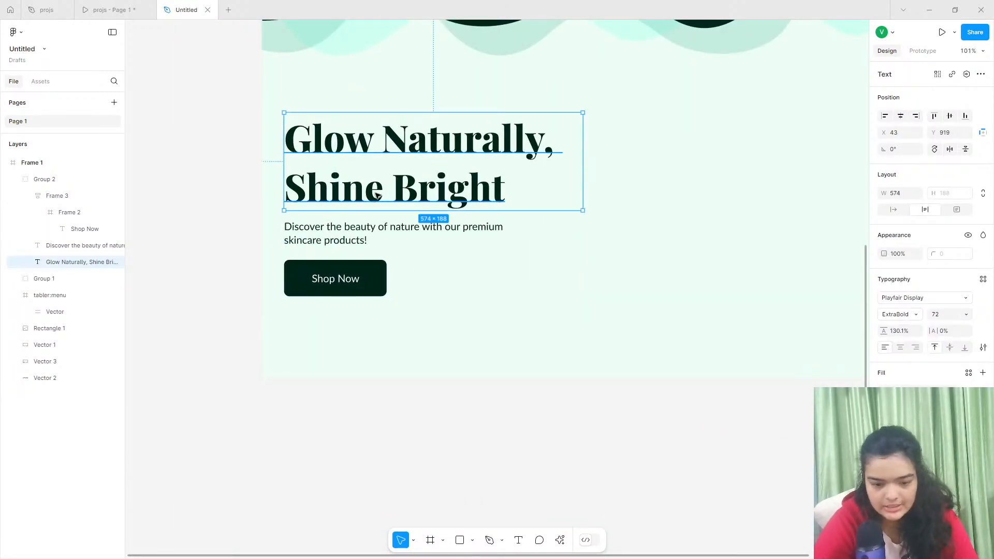
pyautogui.press('Down')
pyautogui.press('Down')
pyautogui.press('Down')
pyautogui.press('Down')
pyautogui.press('Down')
pyautogui.press('Down')
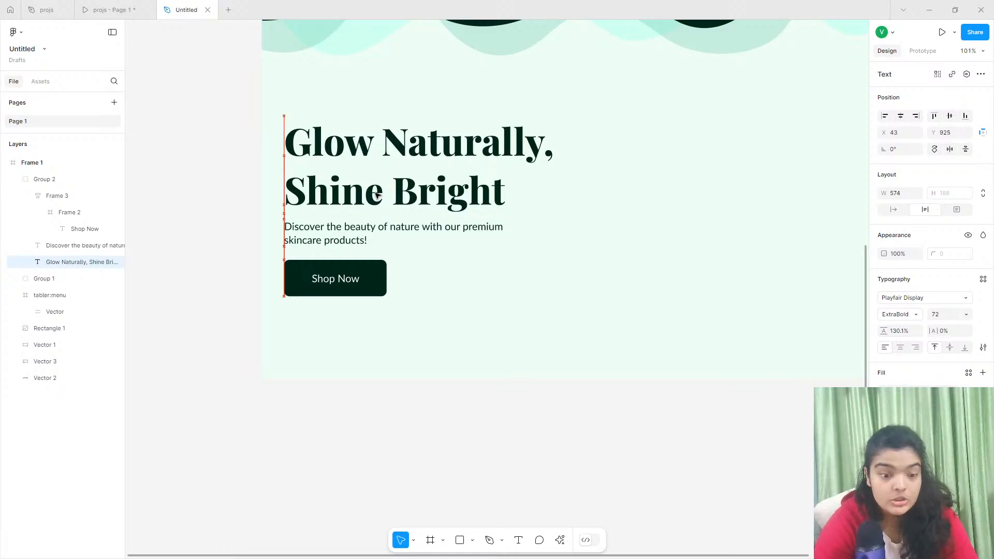
# Move the copied heading, description and button together into the section's left half at X 173.
pyautogui.keyDown('shift'); pyautogui.click(366, 225); pyautogui.keyUp('shift')
pyautogui.keyDown('shift'); pyautogui.click(336, 278); pyautogui.keyUp('shift')
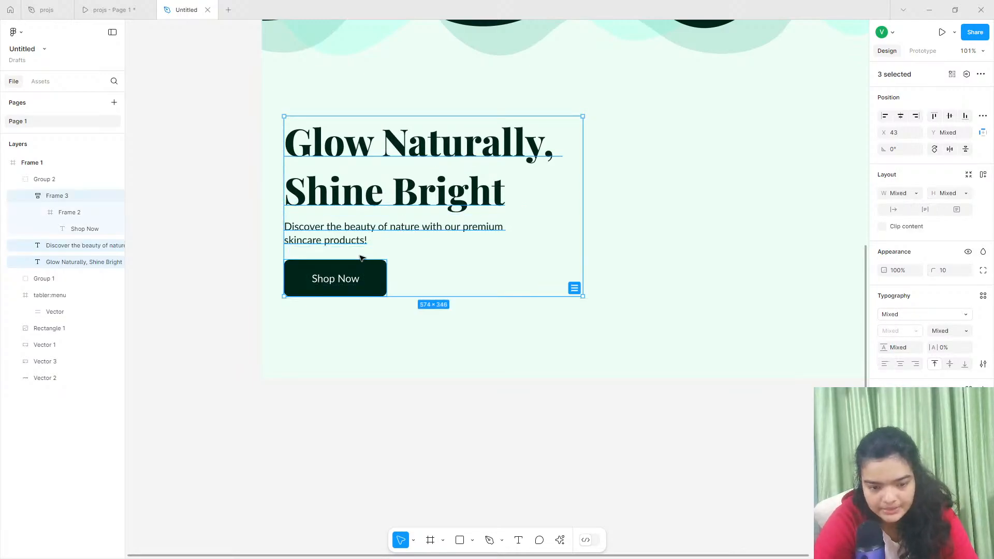
pyautogui.scroll(-5, 361, 257)
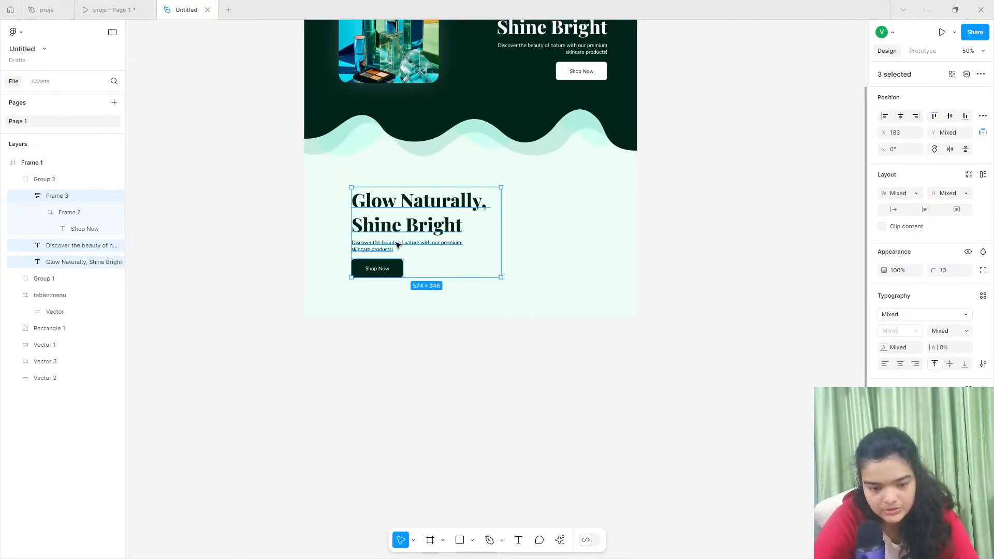
pyautogui.hotkey('shift', 'Left')
# Extend the bottom edge of Frame 1 downward to make more room below the copied text block.
pyautogui.scroll(5, 344, 119)
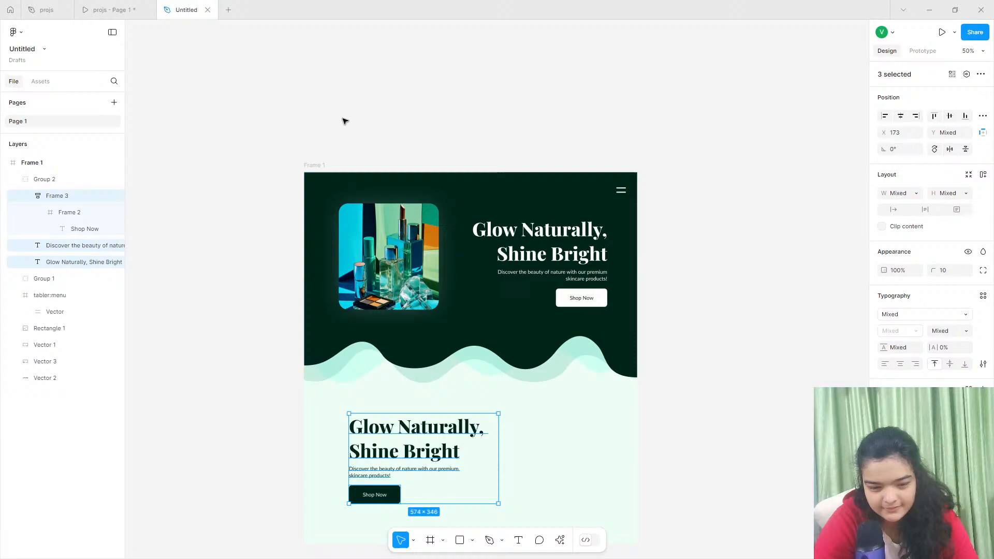
pyautogui.click(321, 164)
pyautogui.scroll(-5, 454, 316)
pyautogui.moveTo(468, 281); pyautogui.dragTo(446, 555)
# Set the font size of the copied heading below the waves to 64.
pyautogui.scroll(3, 396, 290)
pyautogui.doubleClick(392, 216)
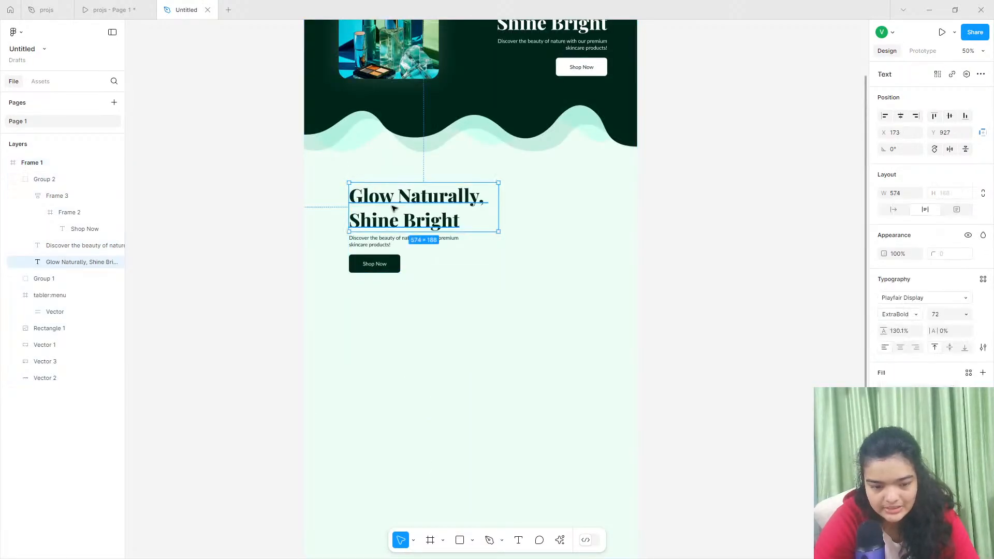
pyautogui.press('Return')
pyautogui.click(955, 314)
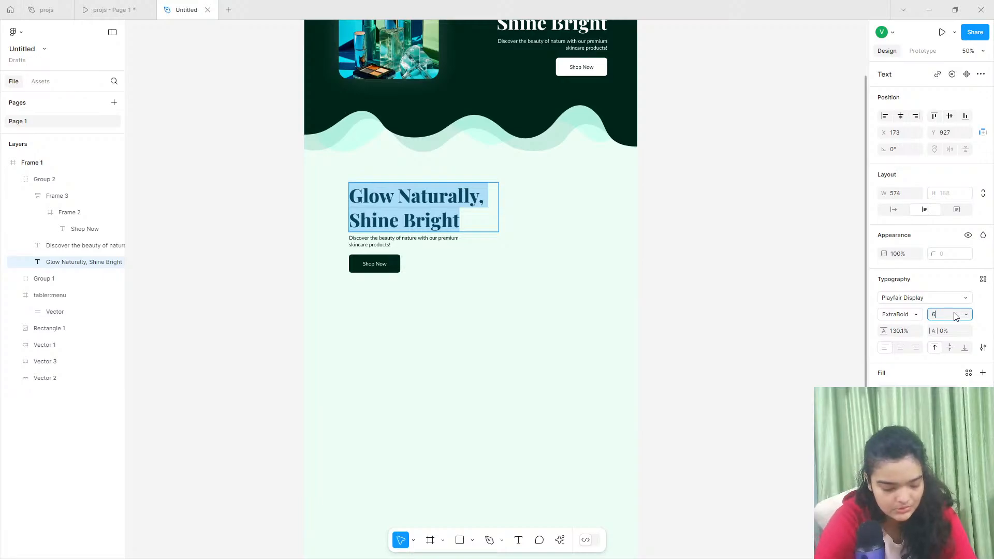
pyautogui.write('64')
pyautogui.press('Return')
# Set the font size of the copied description text to 16.
pyautogui.scroll(5, 383, 244)
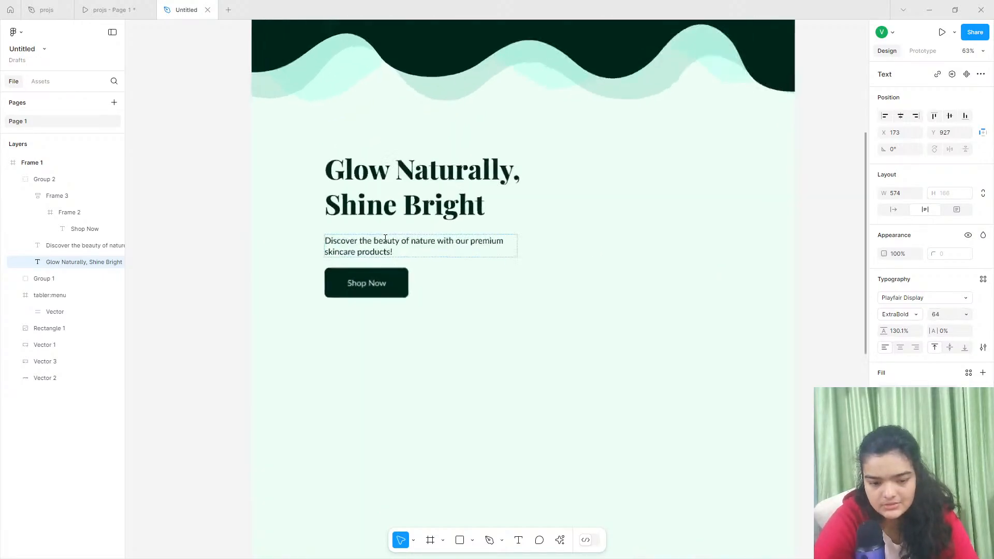
pyautogui.doubleClick(377, 251)
pyautogui.tripleClick(377, 251)
pyautogui.click(943, 317)
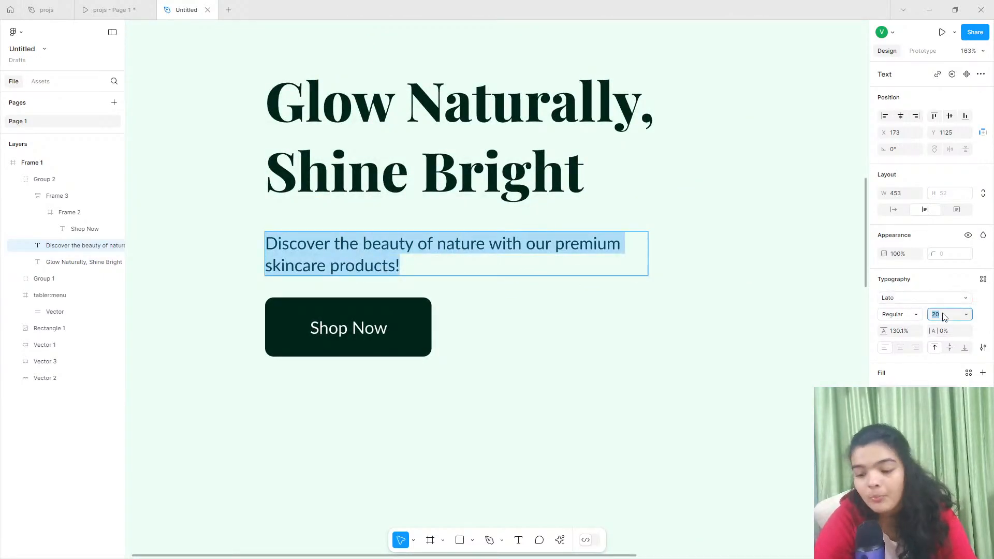
pyautogui.press('Return')
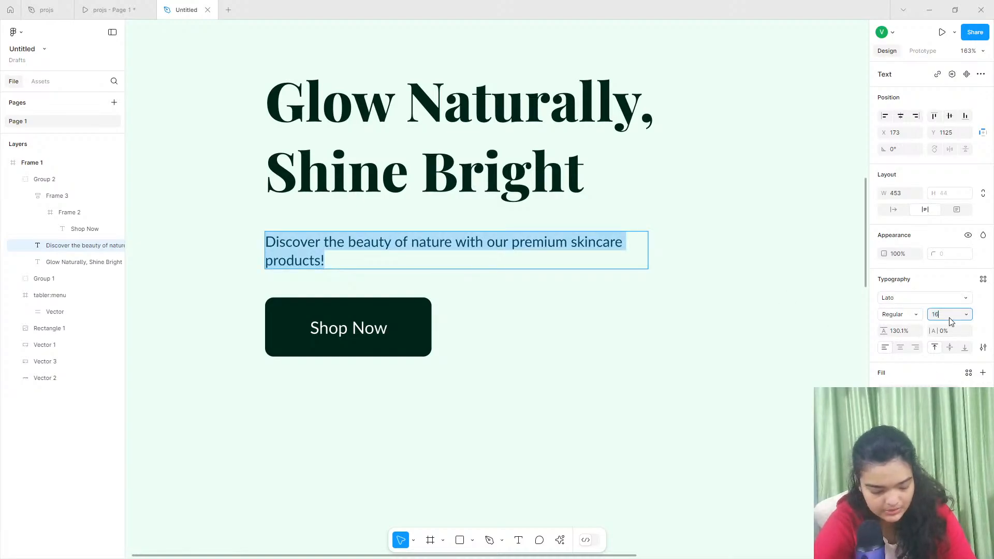
pyautogui.press('Return')
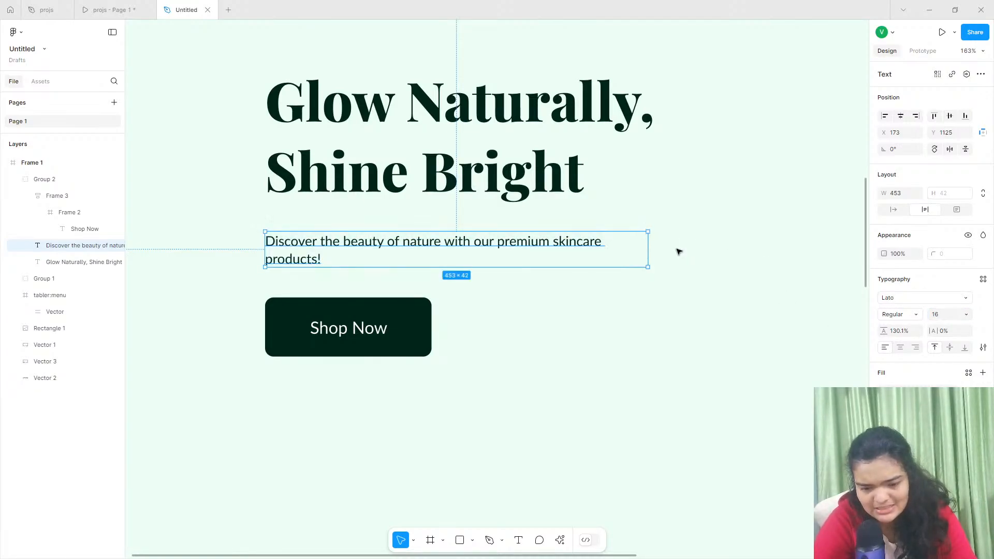
# Widen the description to about 488 so it fits one line, and move it and the button up closer to the heading.
pyautogui.moveTo(657, 251); pyautogui.dragTo(678, 251)
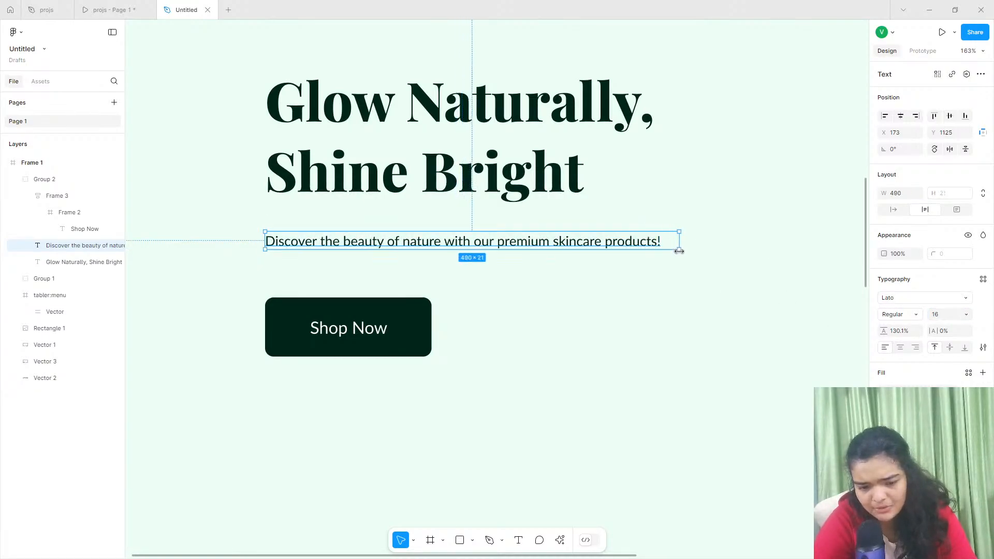
pyautogui.moveTo(469, 244); pyautogui.dragTo(472, 238)
pyautogui.moveTo(374, 330); pyautogui.dragTo(375, 304)
pyautogui.click(473, 238)
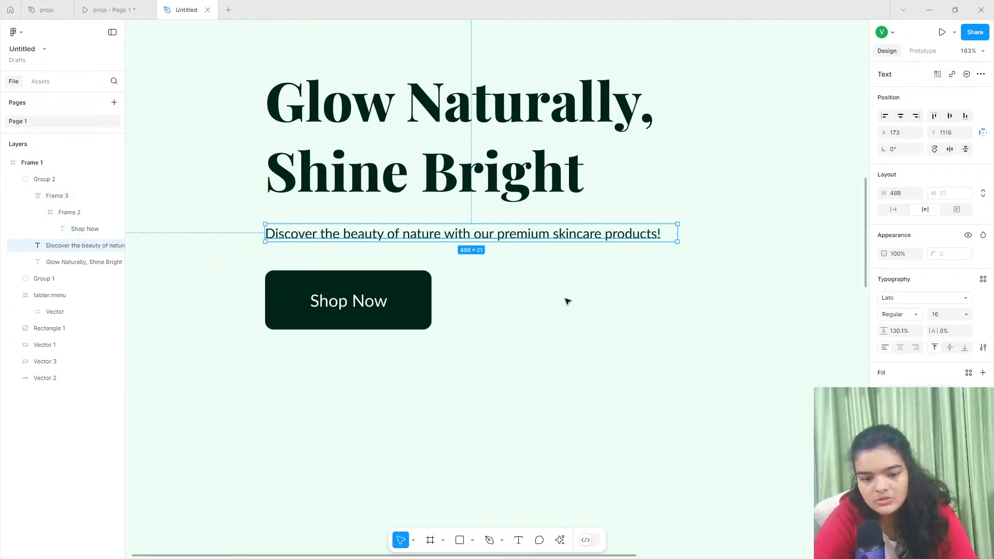
# Copy the green fill colour of the Explore Our Collection subheading from the projs reference file.
pyautogui.moveTo(118, 10)
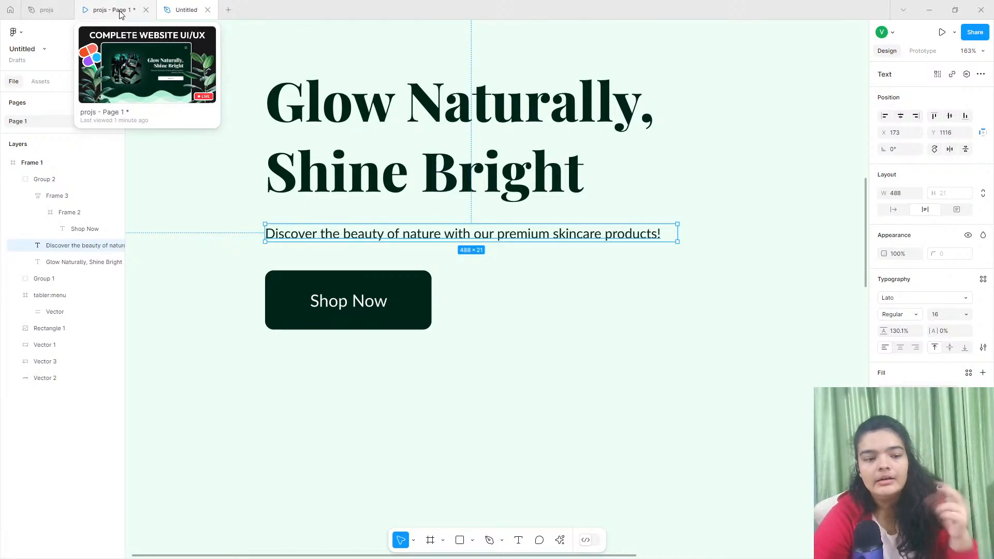
pyautogui.click(119, 12)
pyautogui.scroll(-3, 423, 301)
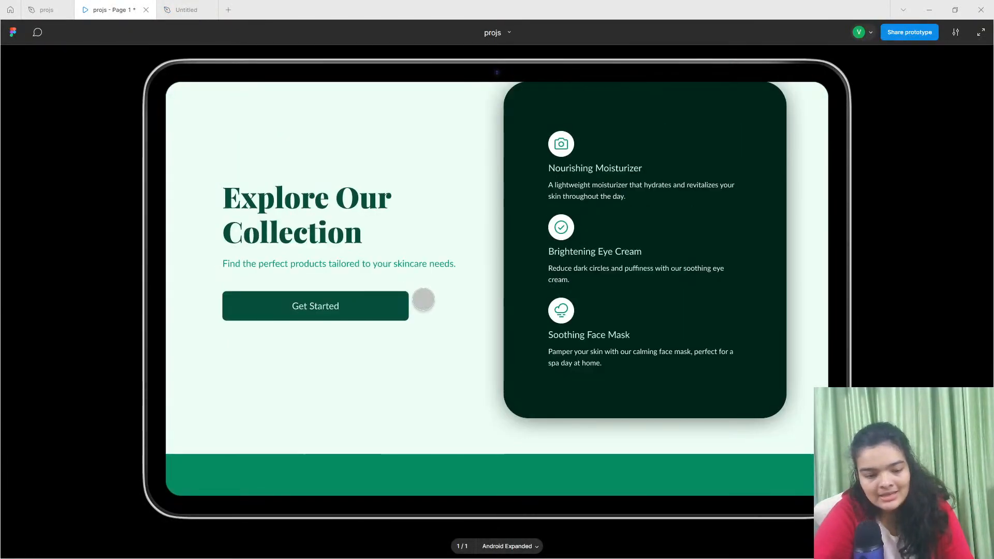
pyautogui.scroll(2, 423, 300)
pyautogui.scroll(-2, 422, 299)
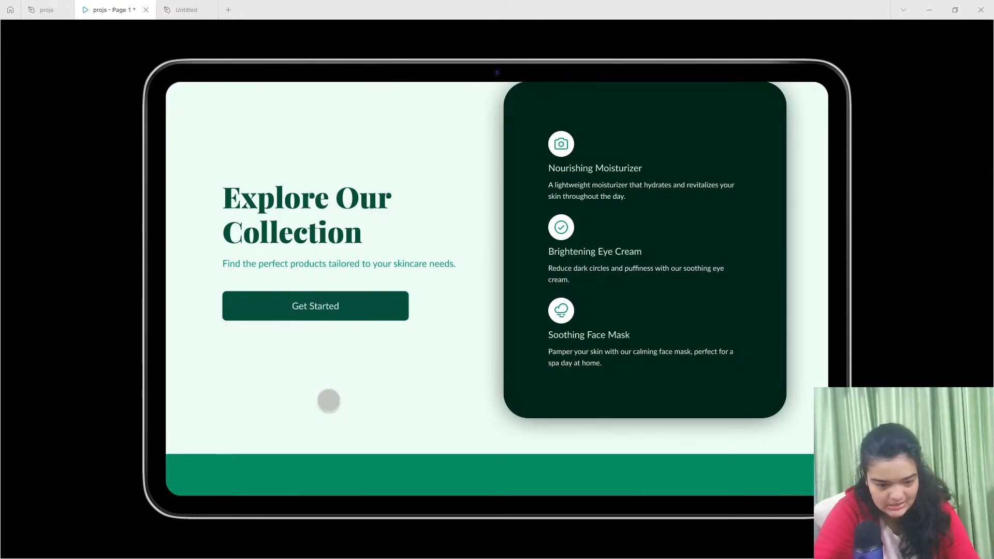
pyautogui.click(46, 9)
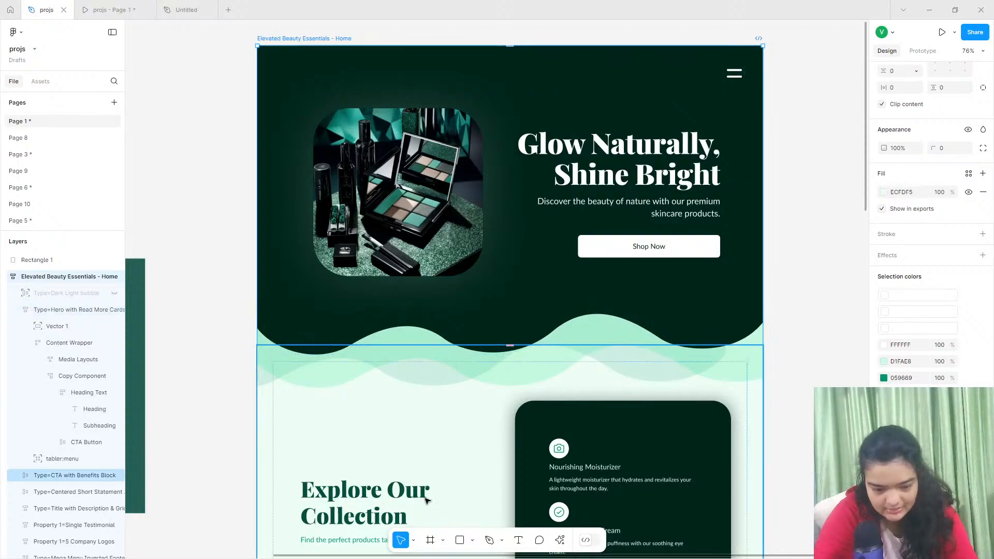
pyautogui.scroll(-3, 425, 500)
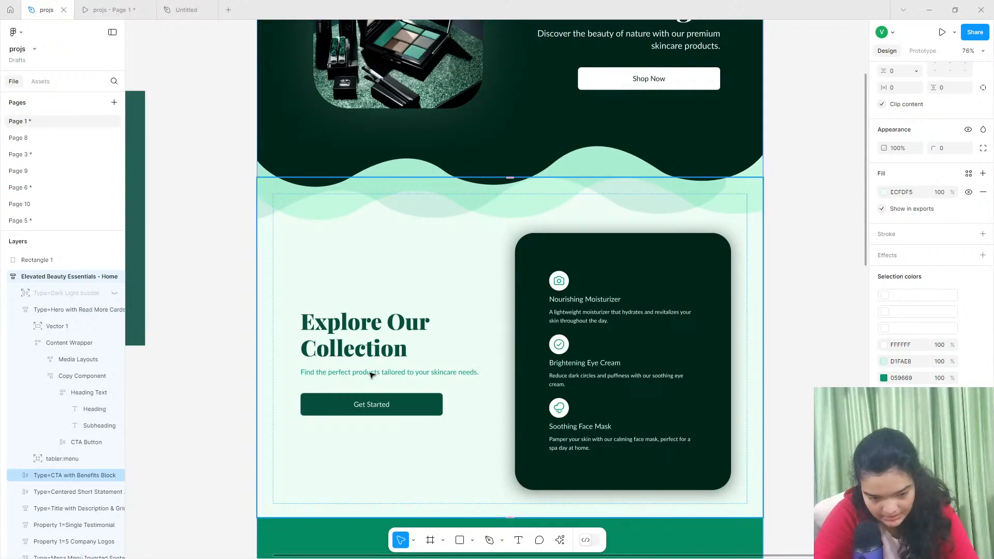
pyautogui.doubleClick(373, 373)
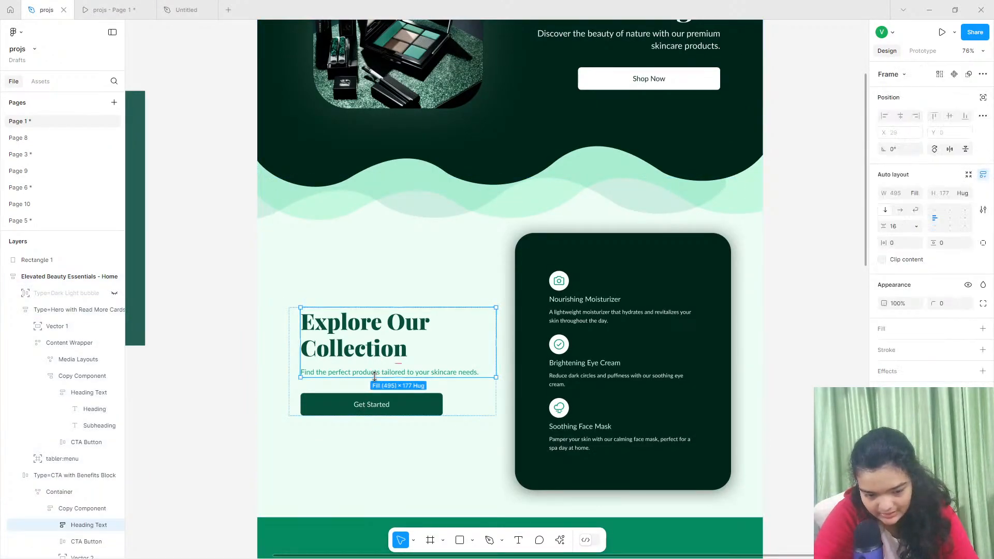
pyautogui.click(381, 373)
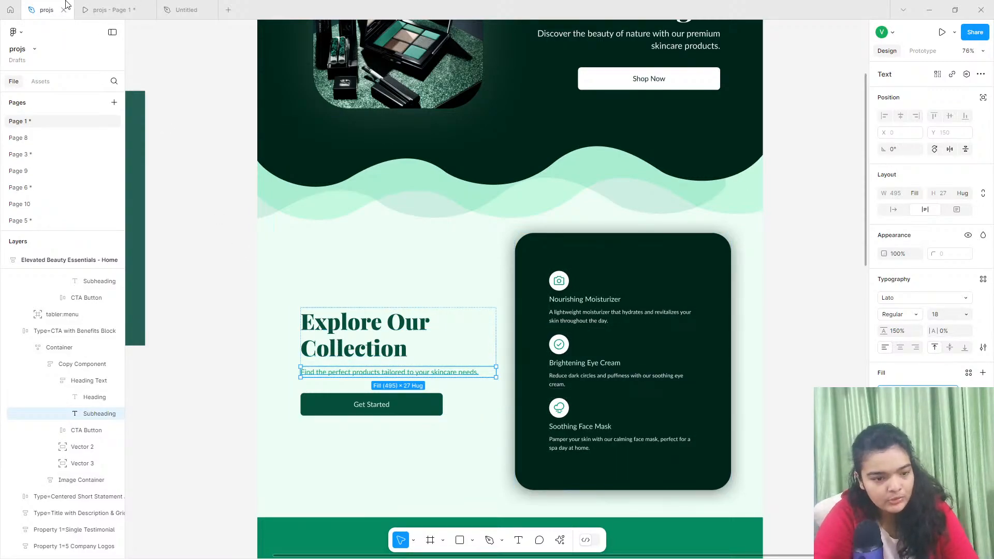
# Apply the copied green to the description text in the Untitled file and set its weight to Bold.
pyautogui.click(184, 10)
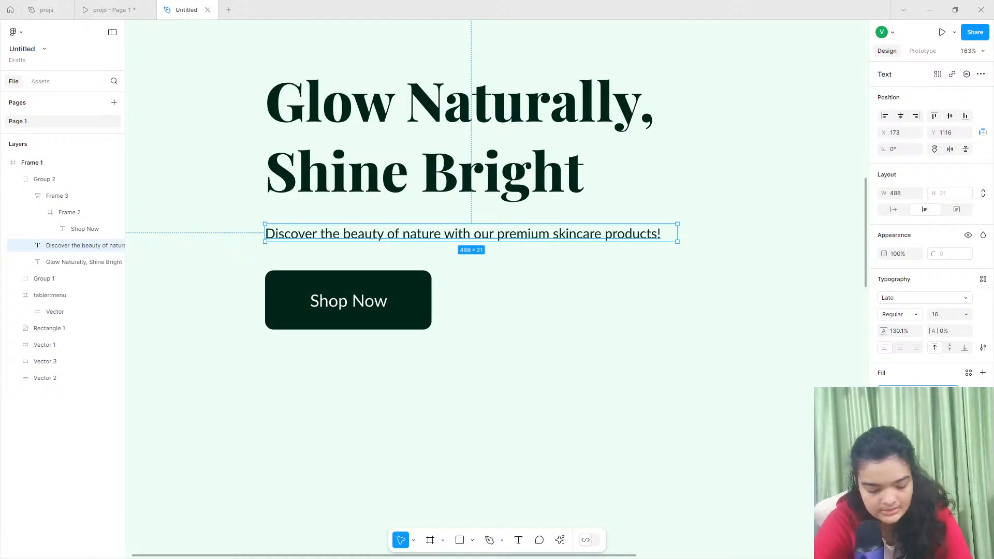
pyautogui.press('Return')
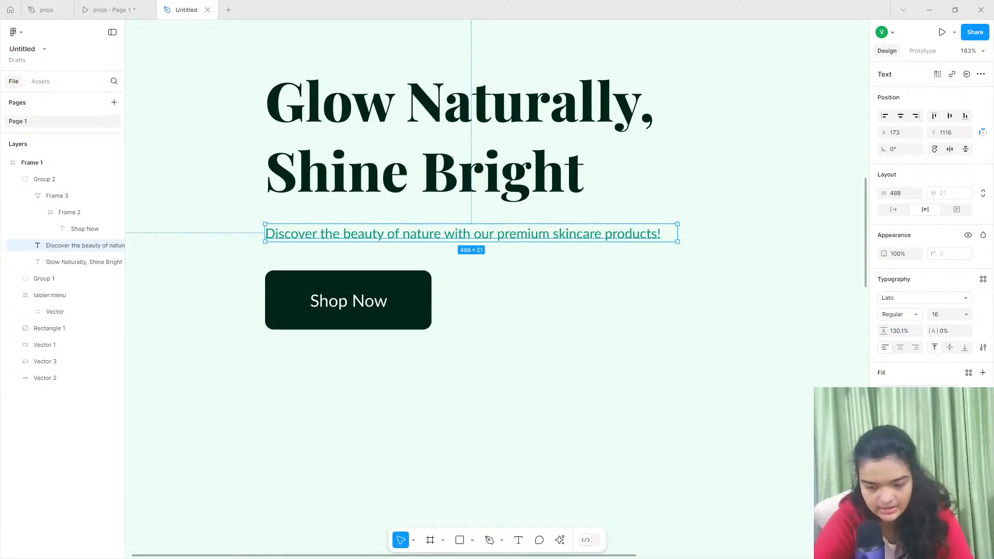
pyautogui.click(903, 315)
pyautogui.click(907, 328)
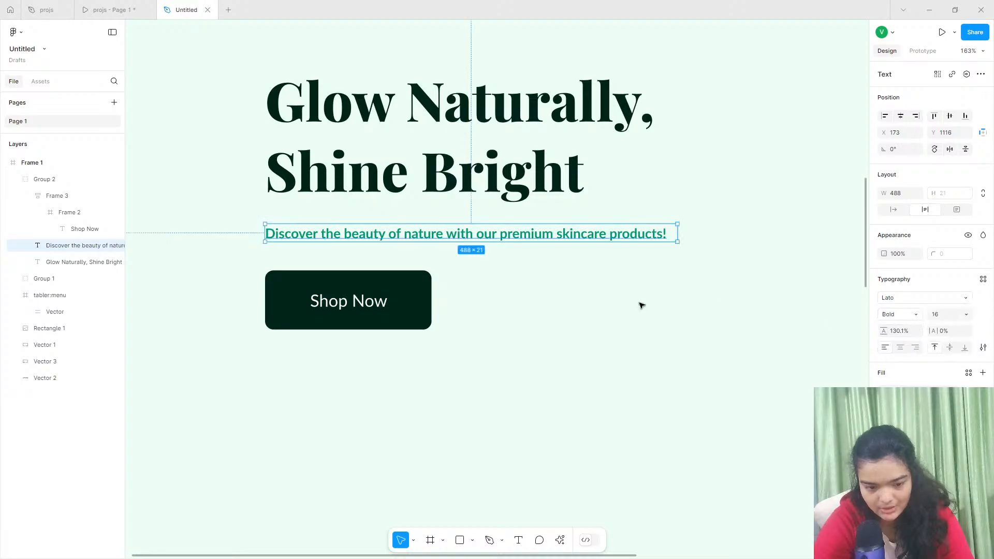
# Copy the fill 064E3B from the reference Get Started button and apply it to the copied Shop Now button.
pyautogui.click(399, 300)
pyautogui.moveTo(77, 4)
pyautogui.click(49, 9)
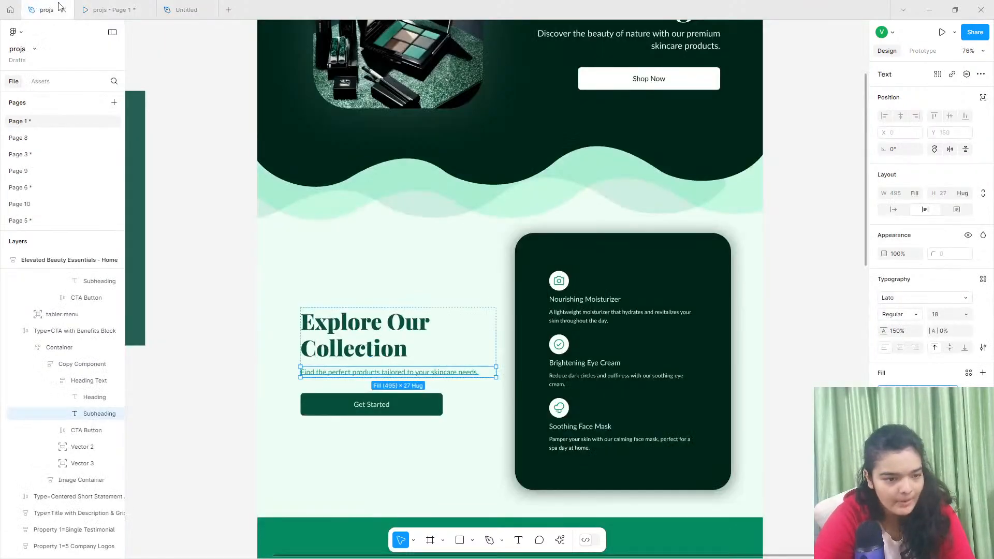
pyautogui.click(372, 405)
pyautogui.click(371, 404)
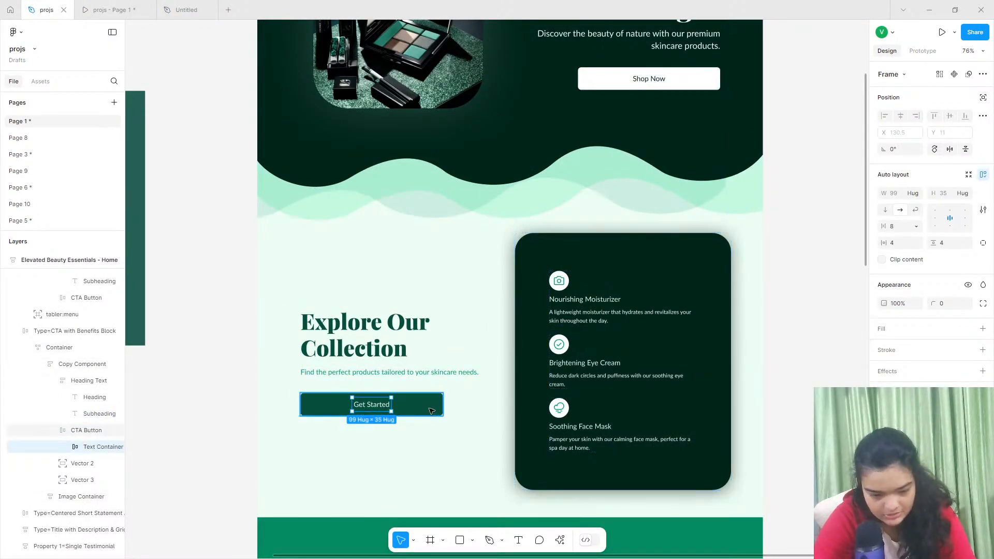
pyautogui.press('Escape')
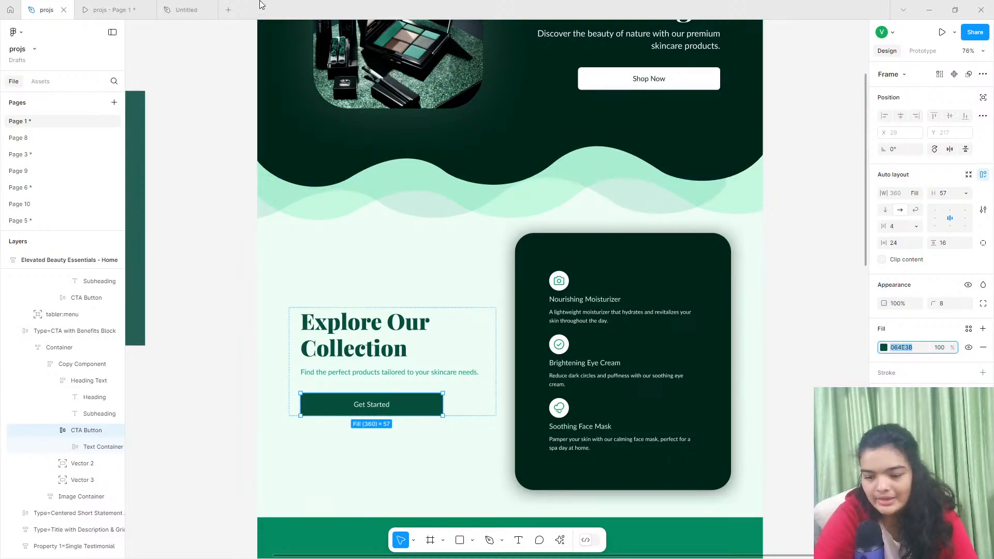
pyautogui.click(186, 9)
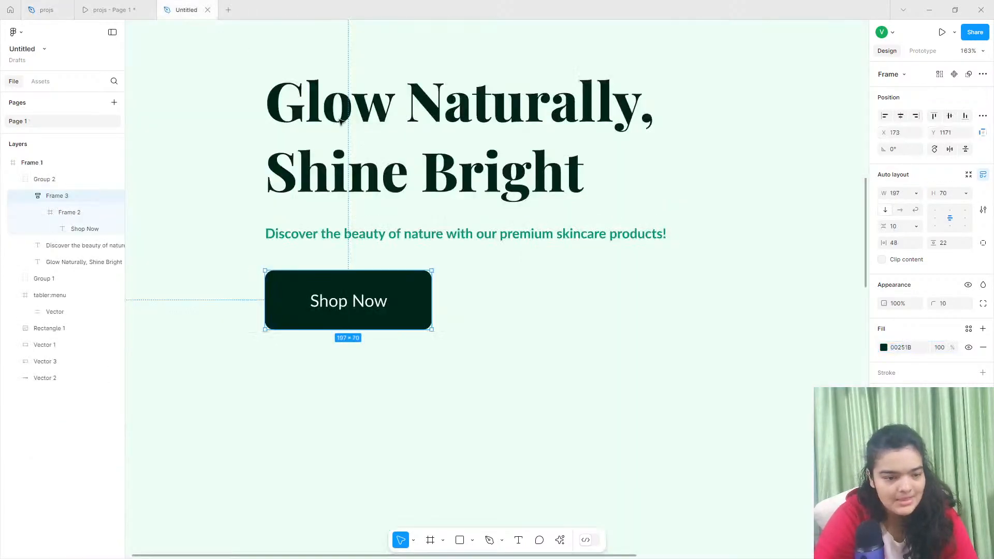
pyautogui.click(927, 354)
pyautogui.press('Return')
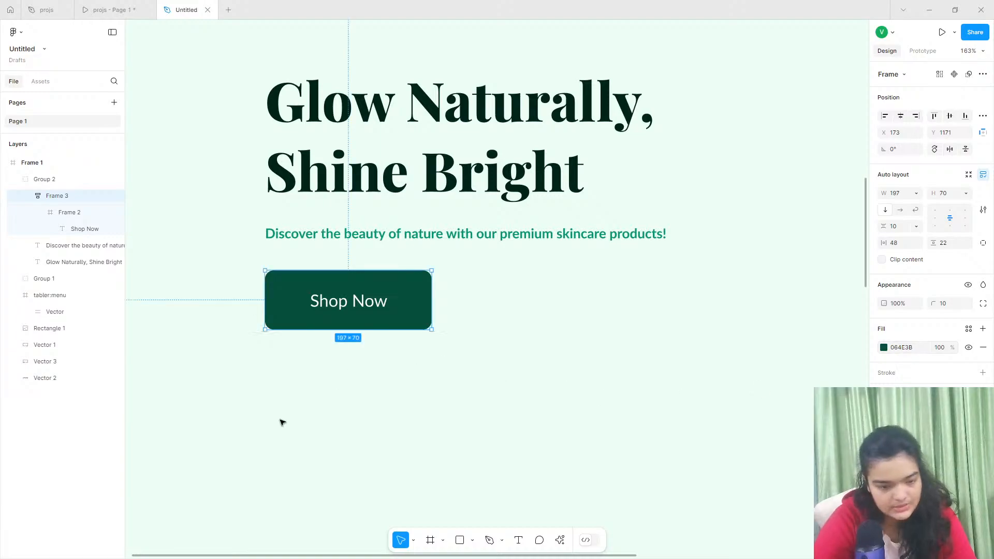
# Inspect the Explore Our Collection heading's typography and the dark benefits card's size, corner radius and fill in the projs reference file.
pyautogui.moveTo(77, 4)
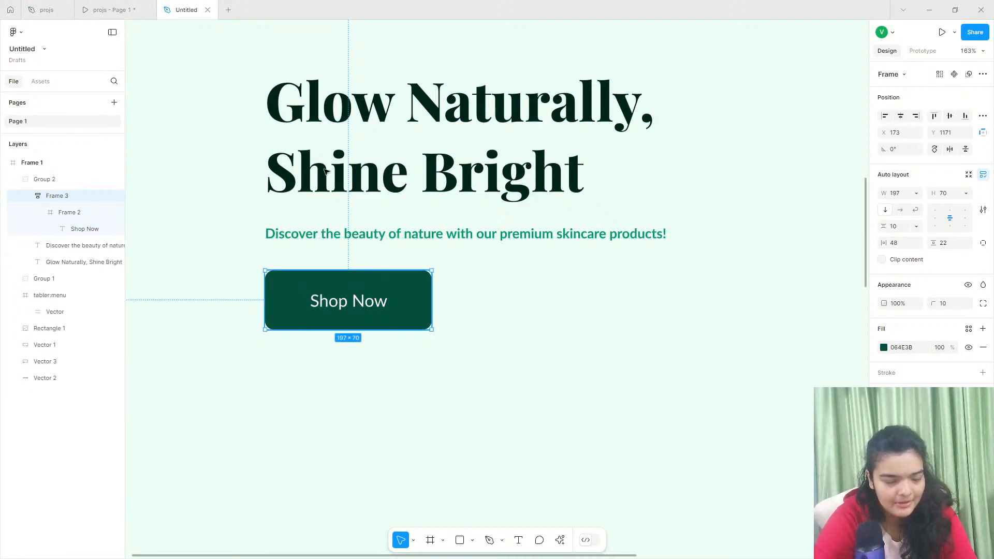
pyautogui.click(144, 5)
pyautogui.click(47, 9)
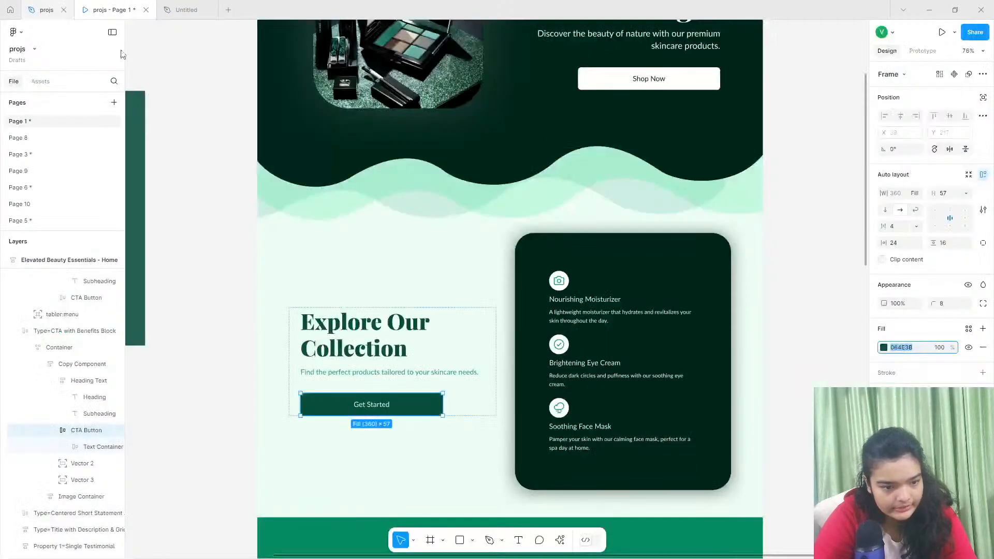
pyautogui.click(372, 340)
pyautogui.click(371, 340)
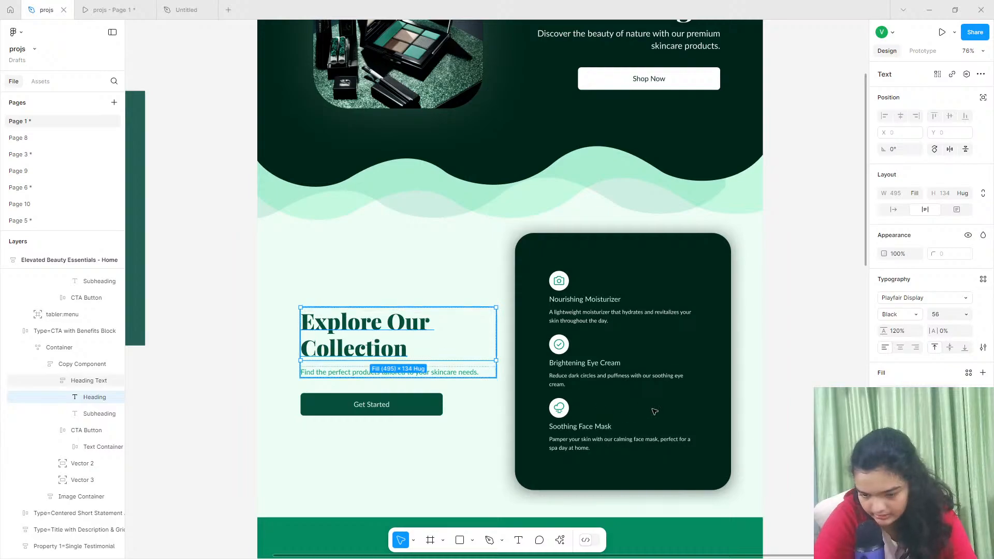
pyautogui.click(693, 378)
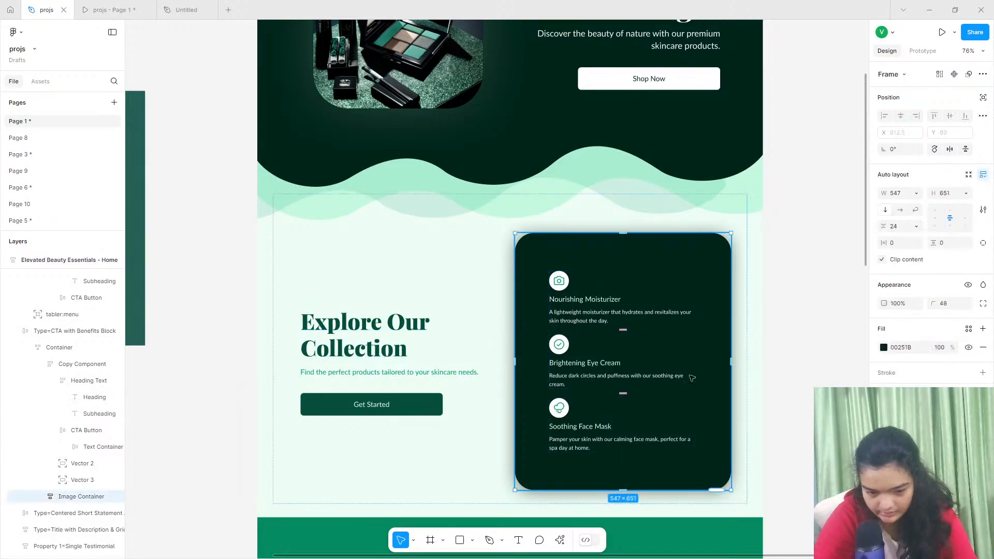
pyautogui.scroll(4, 465, 167)
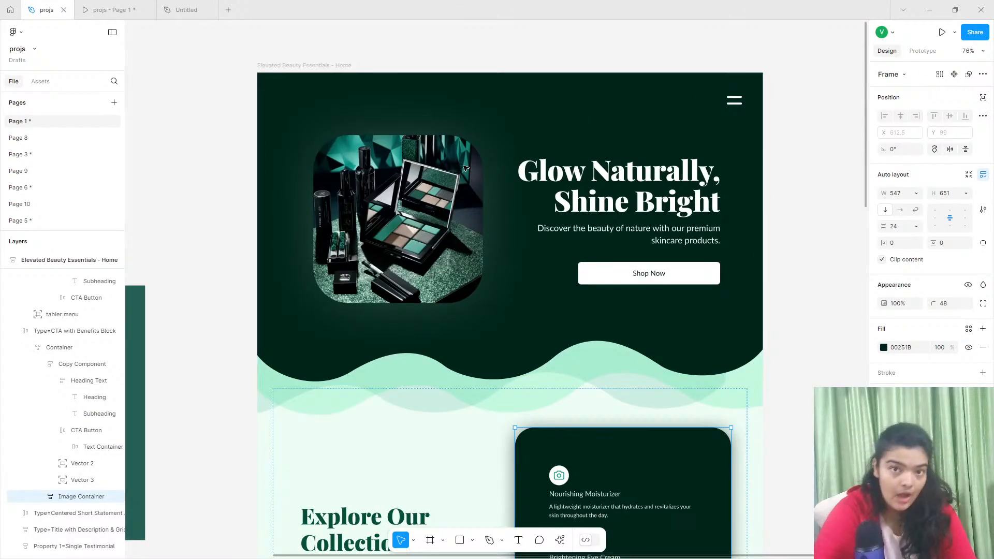
# Compare the Untitled page's text block and hero with the Explore Our Collection section in the projs prototype preview.
pyautogui.click(110, 9)
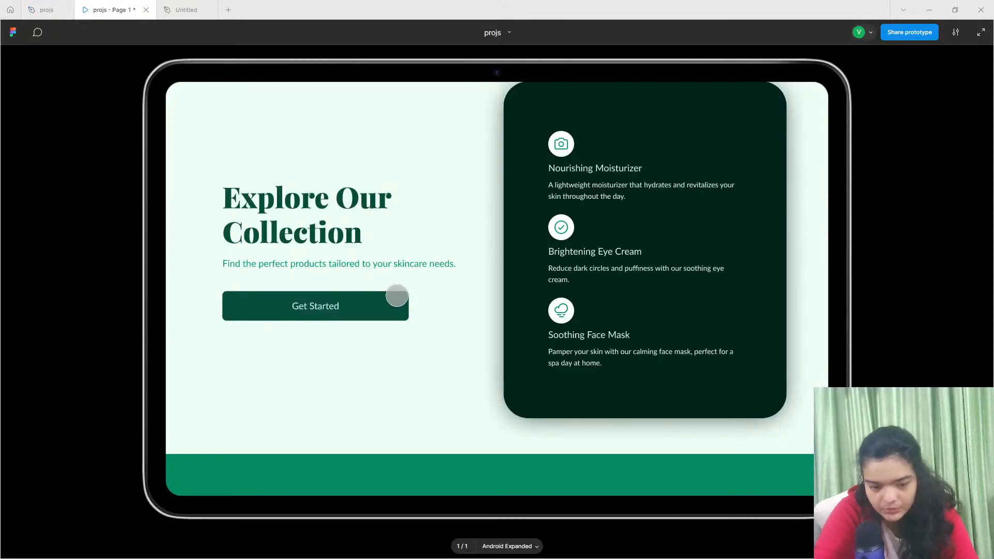
pyautogui.click(186, 9)
pyautogui.scroll(3, 269, 358)
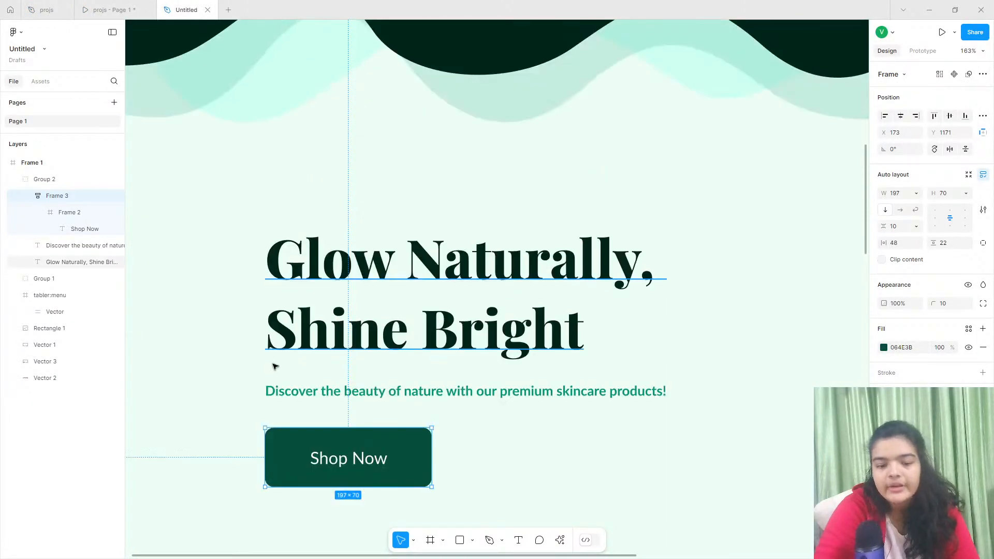
pyautogui.scroll(10, 277, 369)
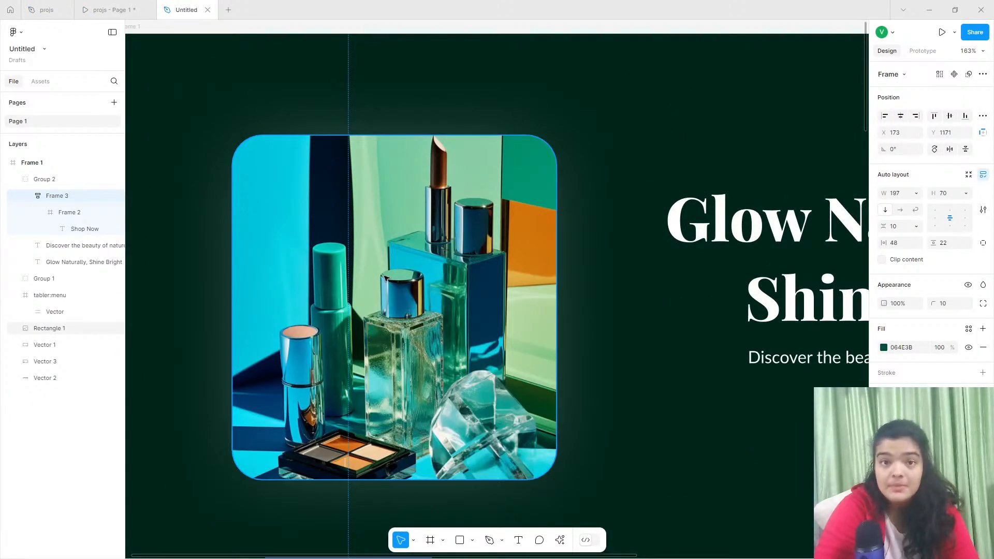
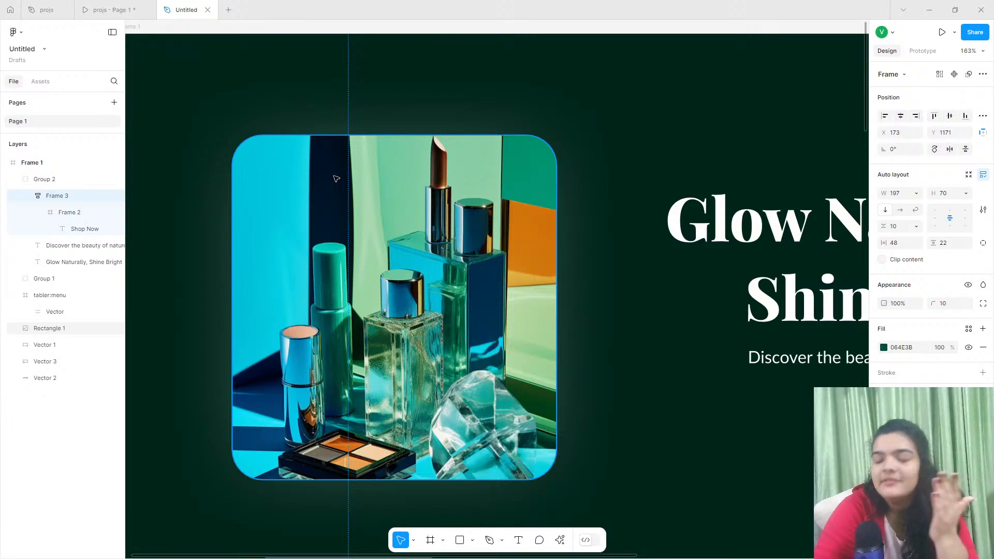
pyautogui.scroll(-2, 369, 243)
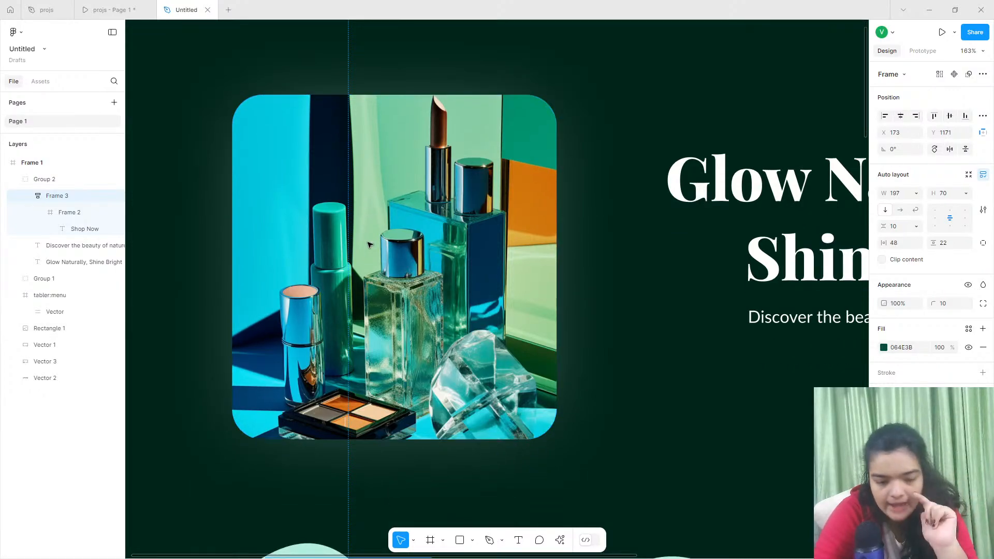
pyautogui.scroll(2, 369, 251)
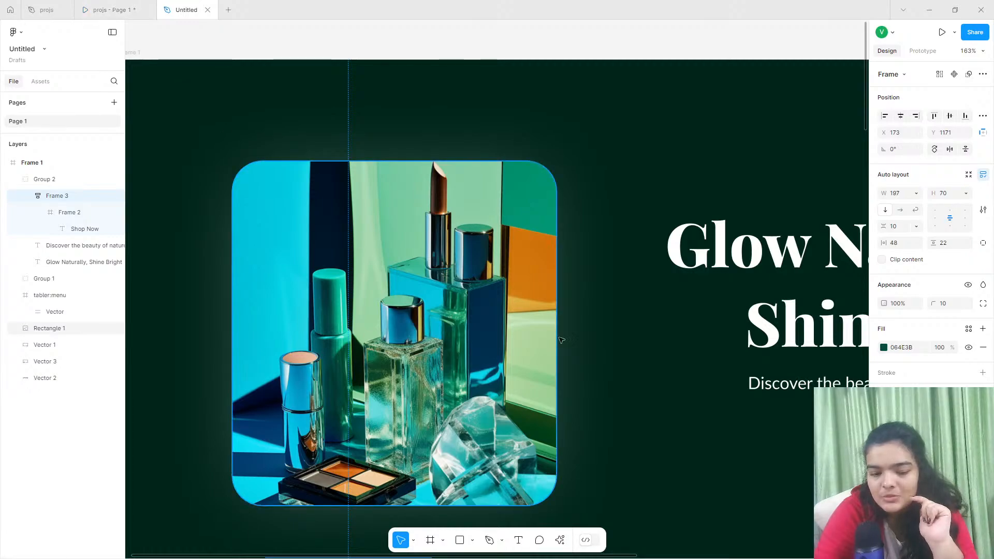
pyautogui.click(109, 10)
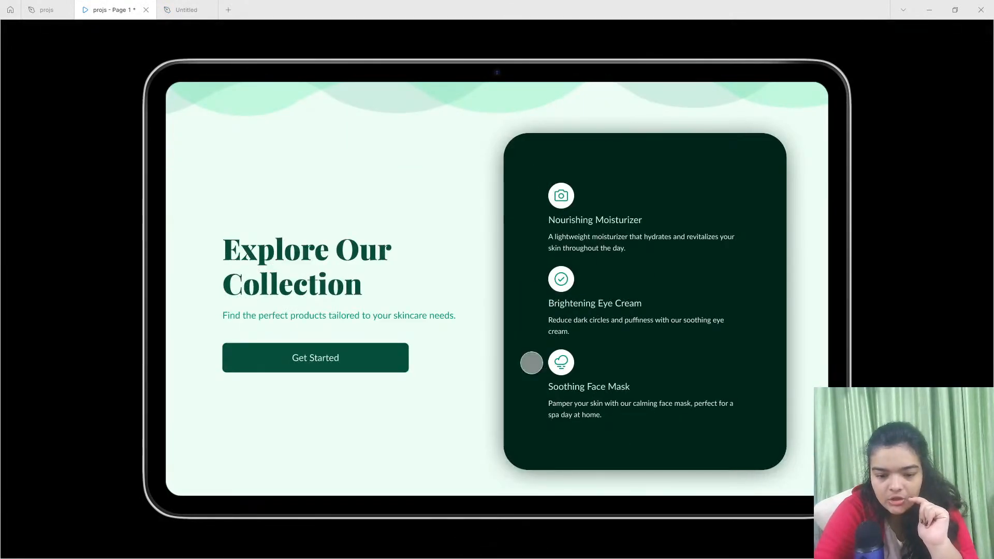
# Create an effect style named "shaow" from the hero image's drop shadow in the Untitled file.
pyautogui.click(185, 9)
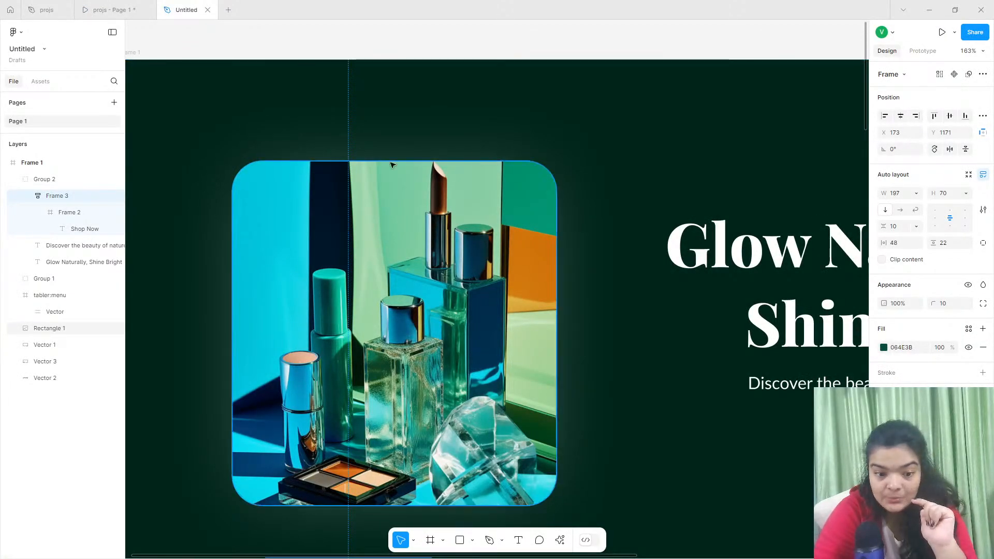
pyautogui.click(126, 10)
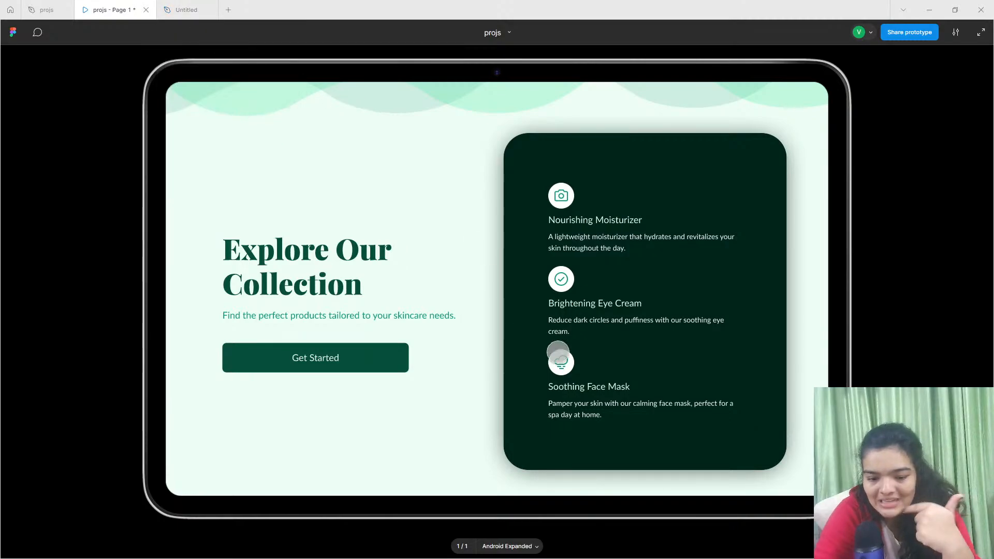
pyautogui.click(185, 10)
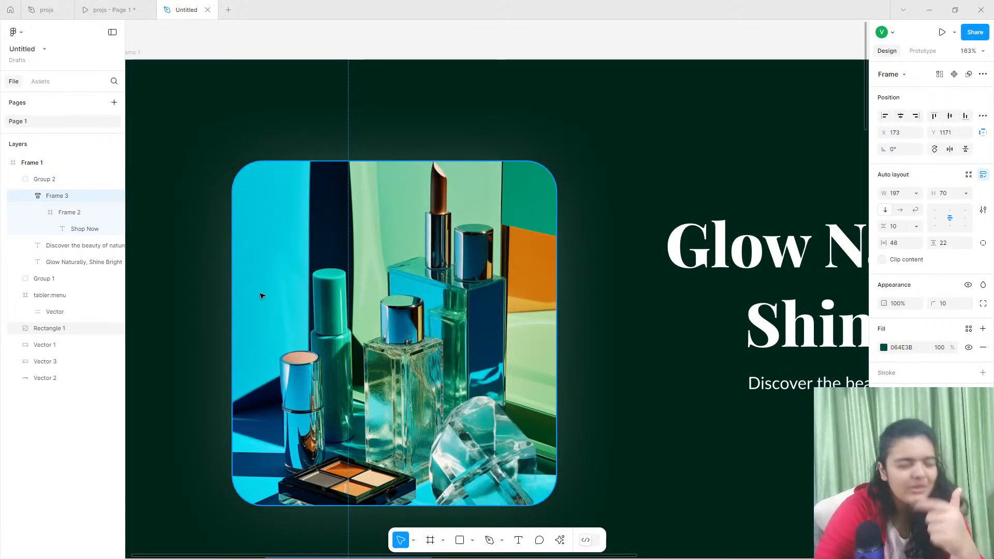
pyautogui.click(262, 342)
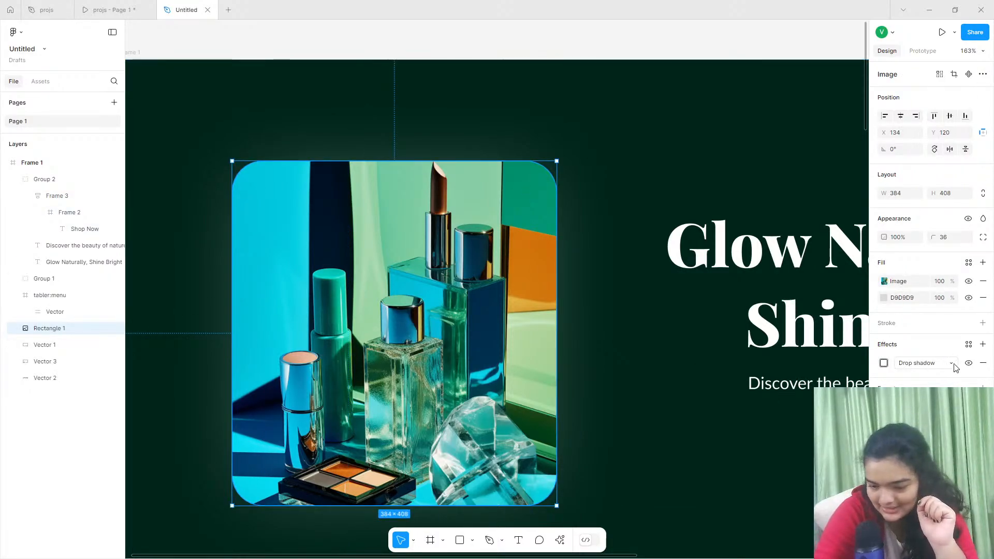
pyautogui.click(967, 344)
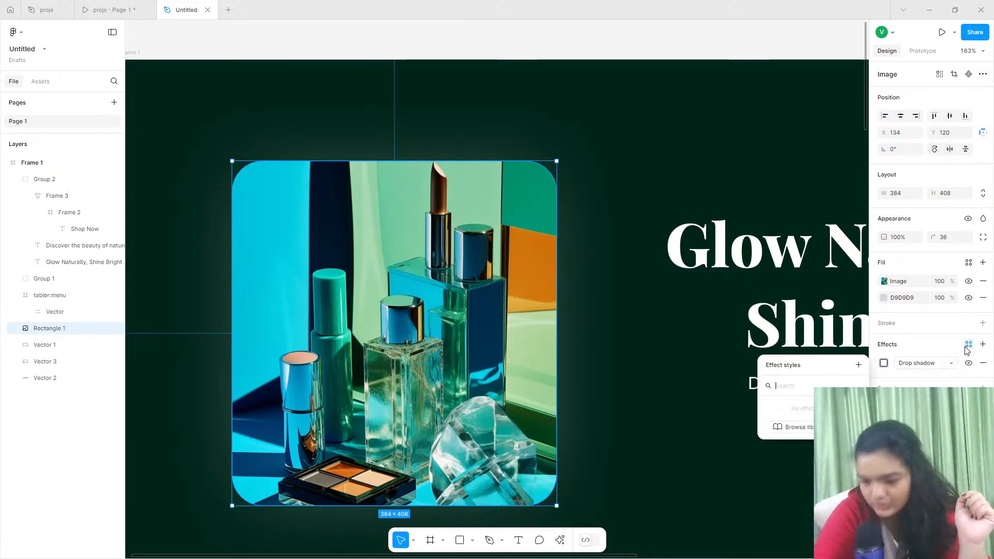
pyautogui.click(859, 365)
pyautogui.write('sh')
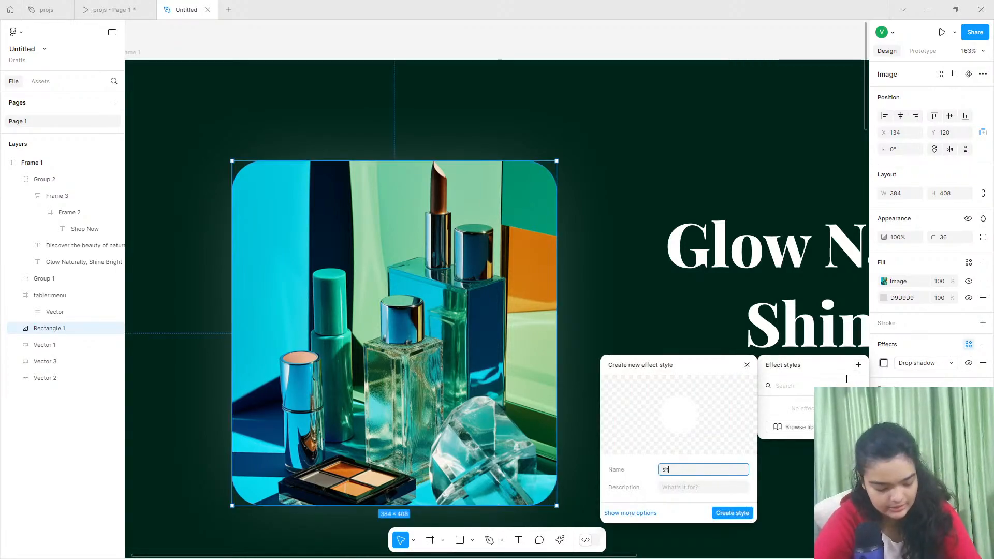
pyautogui.write('aow')
pyautogui.press('Return')
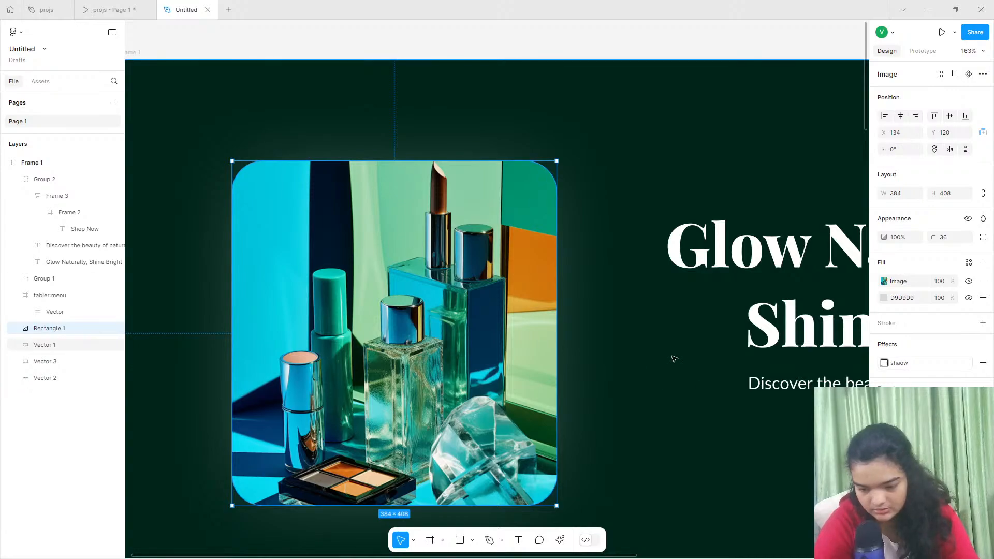
# Move the copied text group below the waves to X 134, Y 923, aligning its left edge with the hero image.
pyautogui.scroll(-3, 562, 449)
pyautogui.keyDown('ctrl'); pyautogui.scroll(-5, 561, 448); pyautogui.keyUp('ctrl')
pyautogui.scroll(-2, 561, 443)
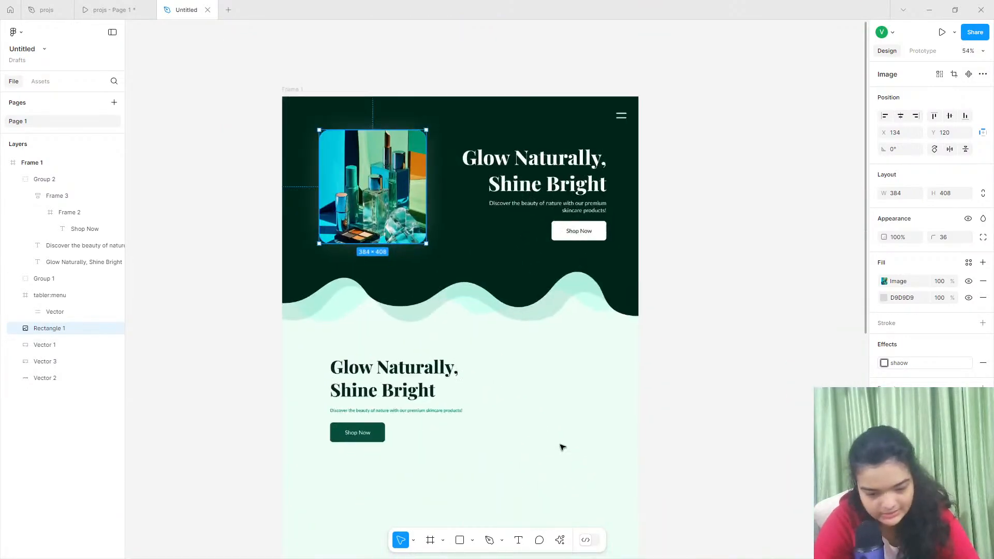
pyautogui.moveTo(343, 337); pyautogui.dragTo(325, 352)
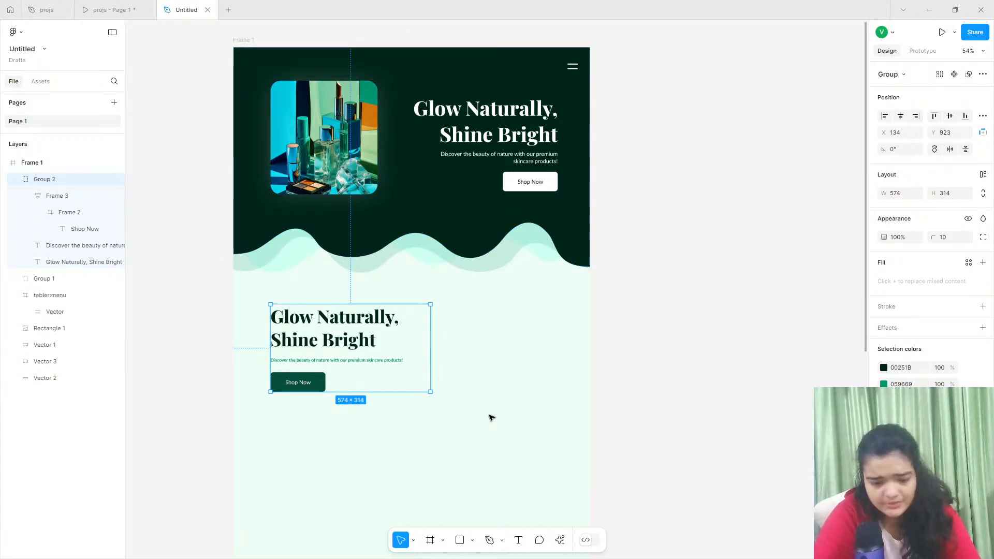
# Draw a frame about 471 by 551 beside the copied text block, below the waves.
pyautogui.click(443, 438)
pyautogui.keyDown('ctrl'); pyautogui.scroll(5, 365, 431); pyautogui.keyUp('ctrl')
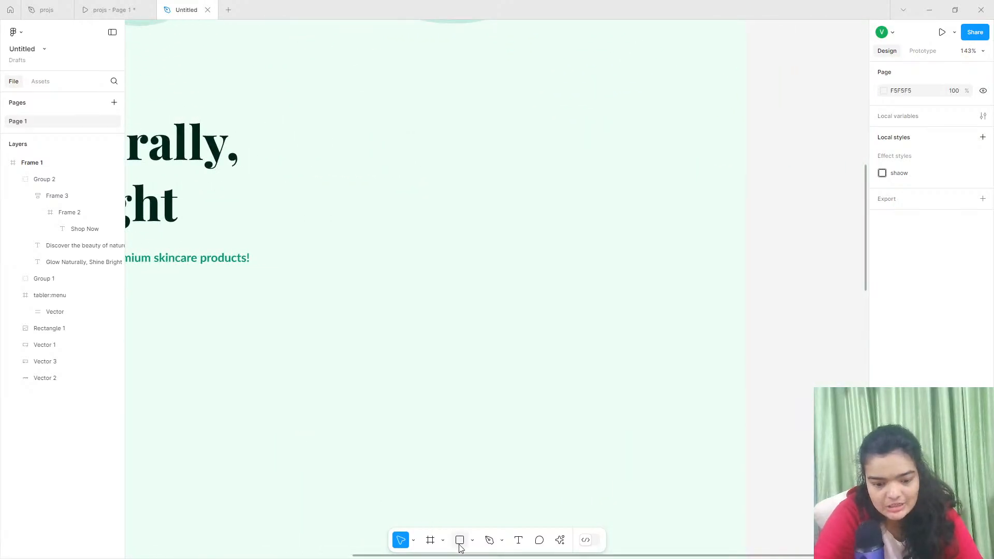
pyautogui.click(429, 542)
pyautogui.keyDown('ctrl'); pyautogui.scroll(-5, 428, 546); pyautogui.keyUp('ctrl')
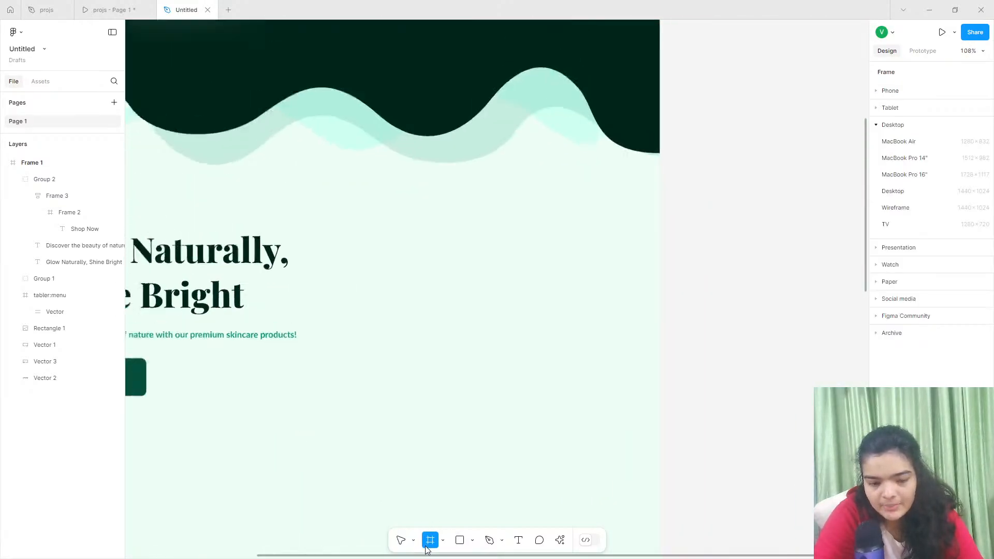
pyautogui.moveTo(357, 229); pyautogui.dragTo(361, 235)
pyautogui.moveTo(440, 347); pyautogui.dragTo(584, 495)
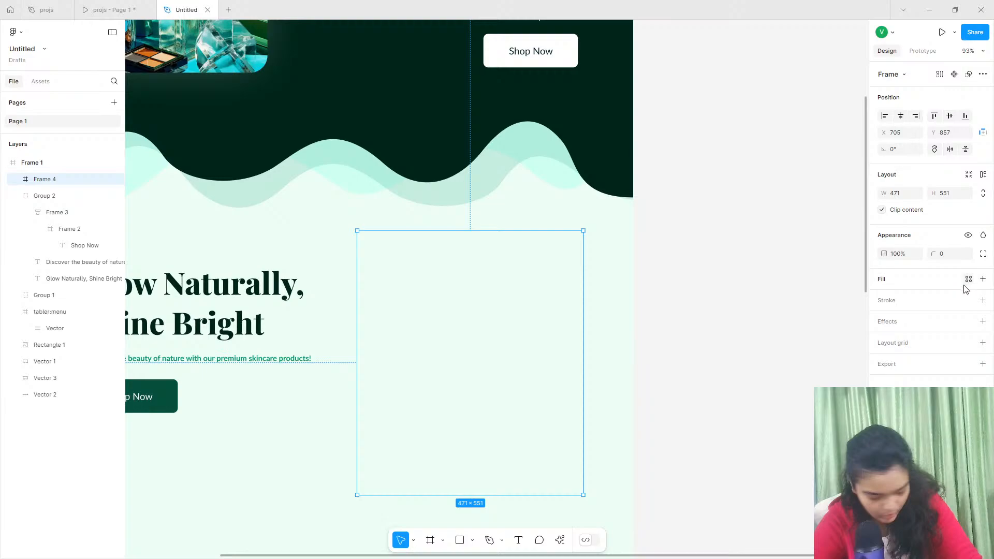
# Add a fill to the new card frame and set it to the hero's dark green 00251B.
pyautogui.click(982, 280)
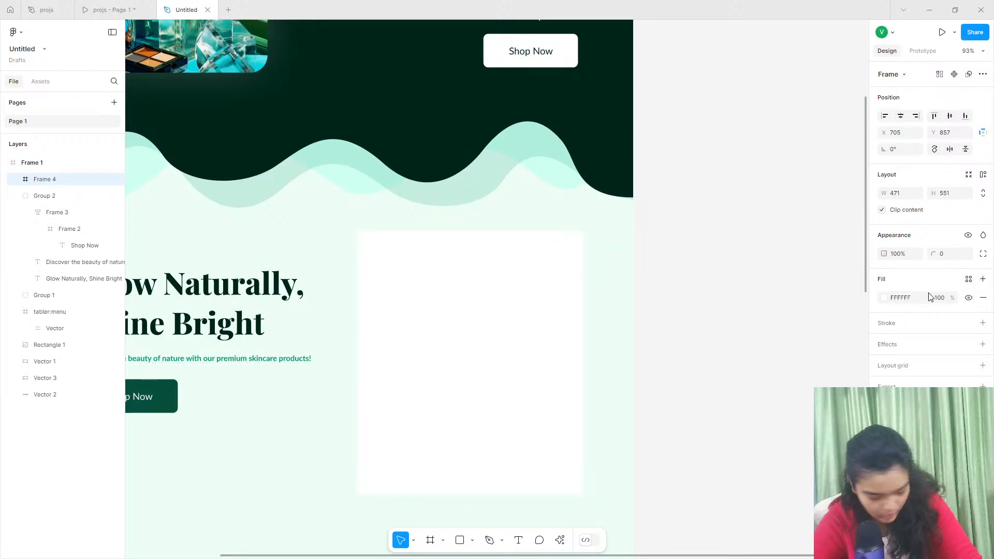
pyautogui.click(884, 299)
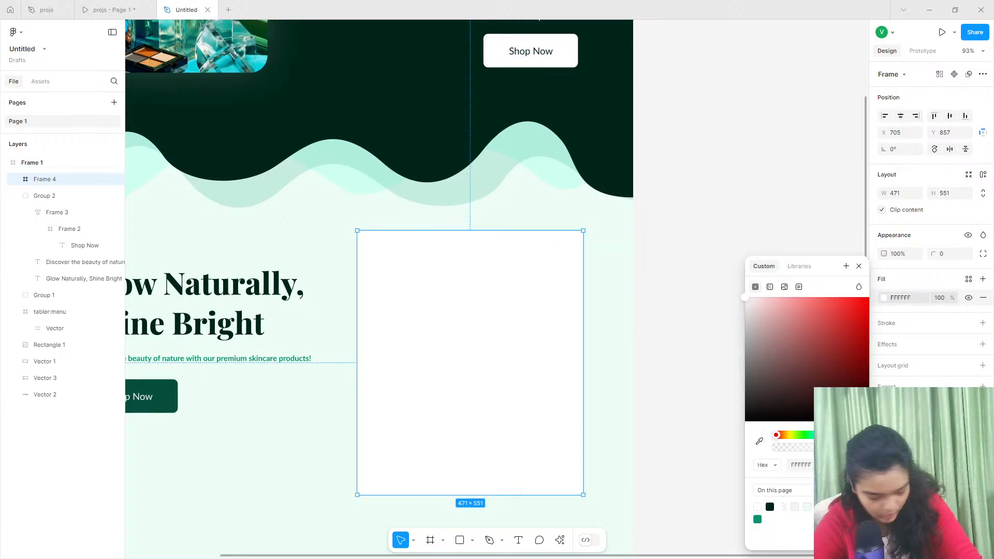
pyautogui.click(857, 507)
pyautogui.click(759, 440)
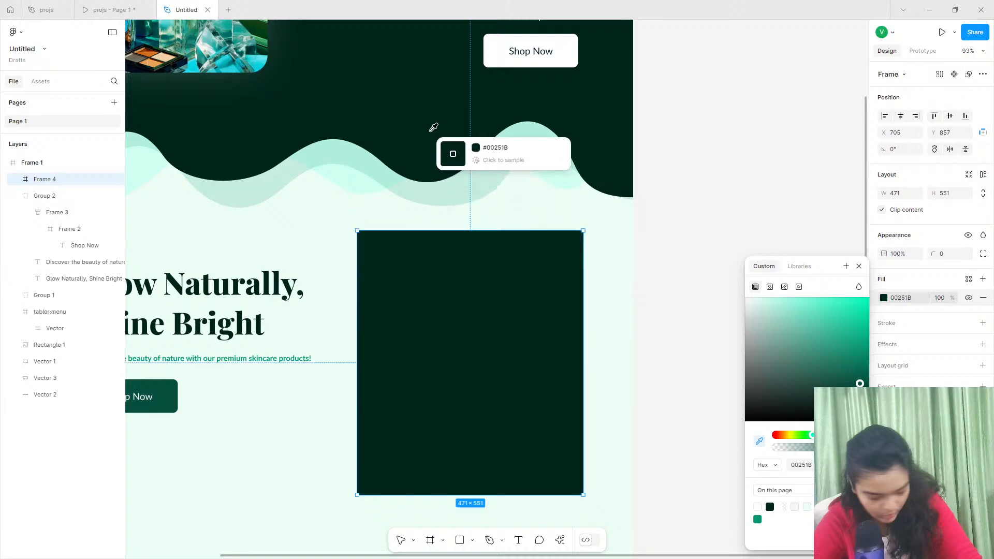
pyautogui.click(481, 146)
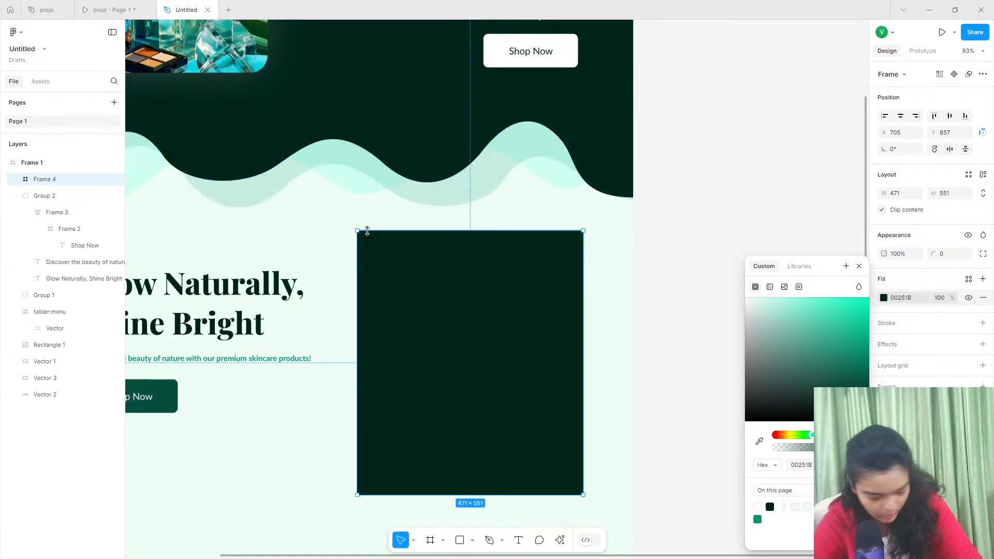
# Round the dark card's corners to a radius of 44.
pyautogui.moveTo(933, 253); pyautogui.dragTo(155, 236)
pyautogui.scroll(-4, 434, 342)
pyautogui.scroll(6, 248, 322)
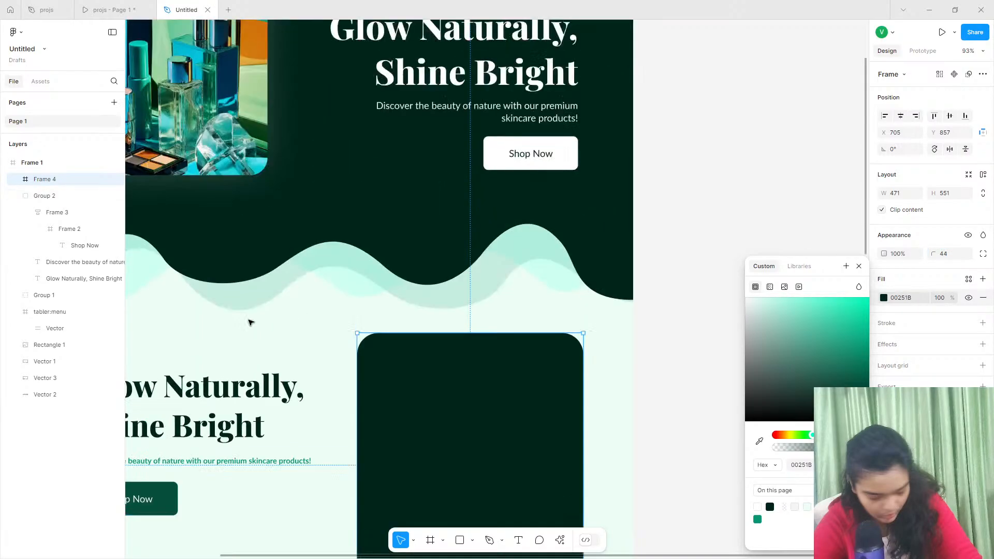
pyautogui.scroll(-6, 311, 399)
pyautogui.scroll(-5, 309, 397)
pyautogui.scroll(1, 309, 397)
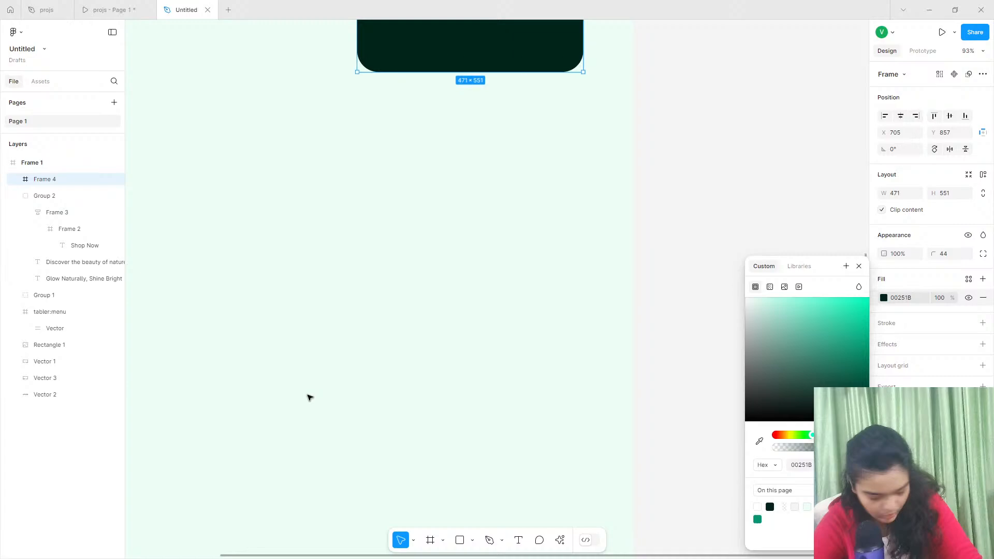
pyautogui.scroll(-5, 309, 397)
# Reposition the text group to about X 104, Y 972 and the dark card to about X 694, Y 879.
pyautogui.click(239, 259)
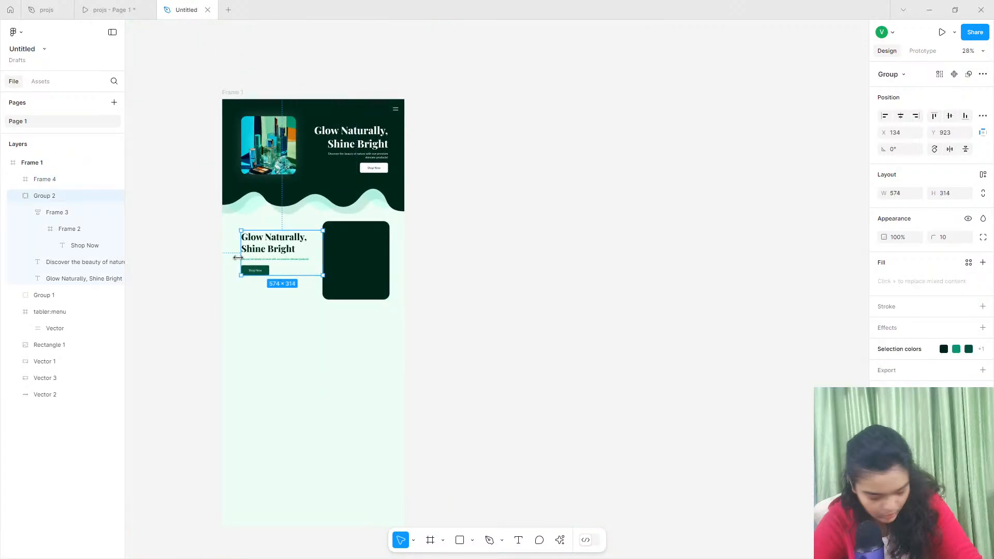
pyautogui.scroll(3, 240, 259)
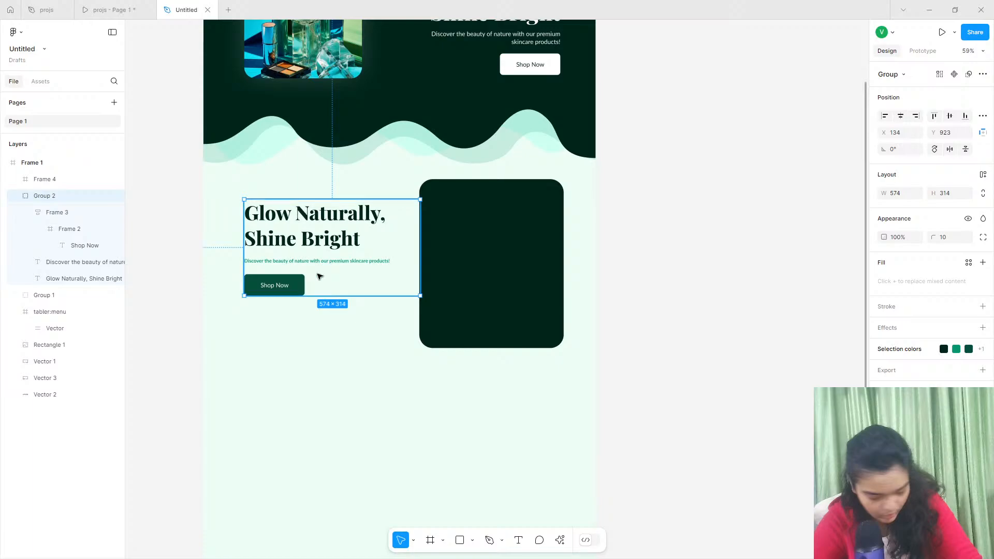
pyautogui.scroll(4, 314, 256)
pyautogui.moveTo(274, 236); pyautogui.dragTo(305, 255)
pyautogui.scroll(-2, 254, 258)
pyautogui.hscroll(-2, 252, 256)
pyautogui.click(608, 248)
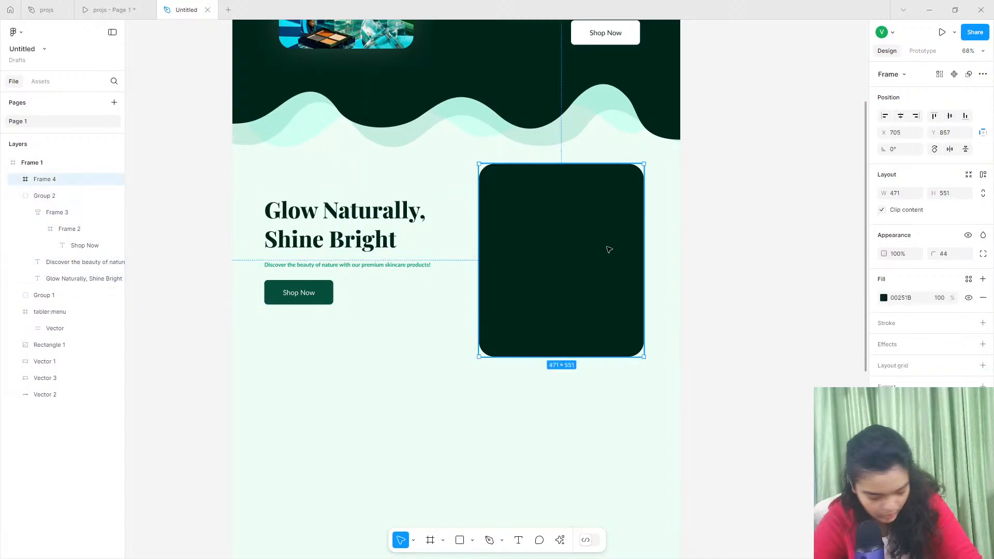
pyautogui.moveTo(608, 249); pyautogui.dragTo(588, 262)
pyautogui.click(318, 230)
pyautogui.moveTo(318, 230); pyautogui.dragTo(322, 239)
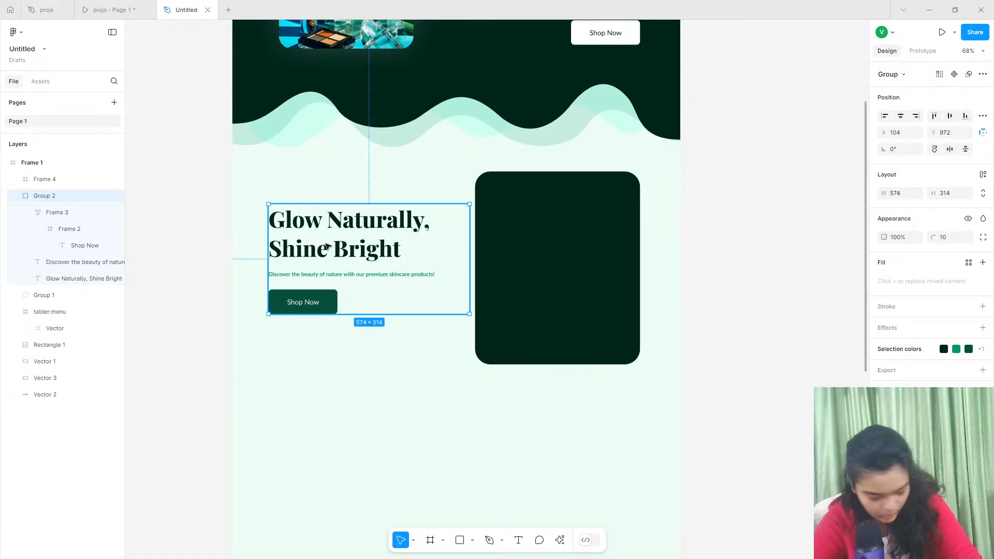
# Apply the "shaow" effect style to the dark card.
pyautogui.click(532, 266)
pyautogui.scroll(5, 533, 266)
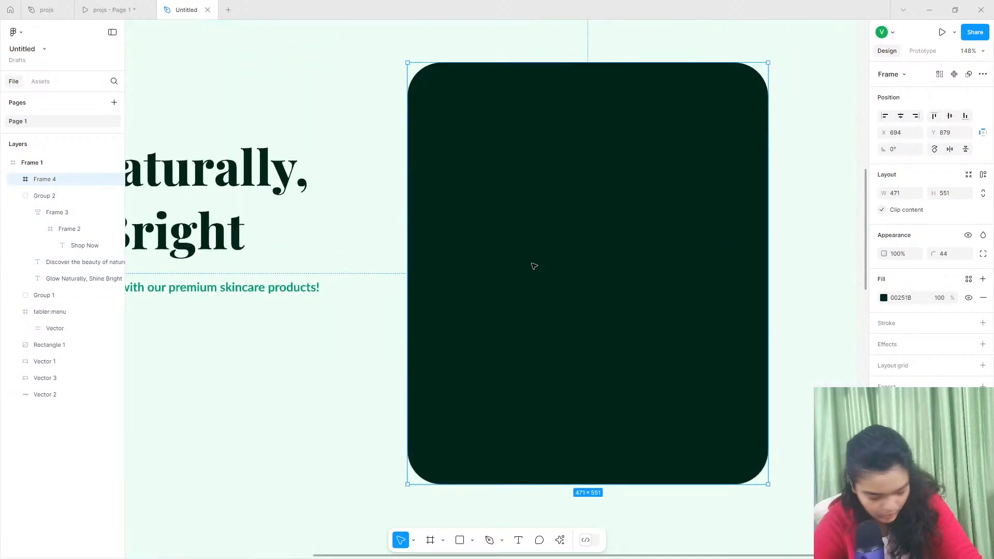
pyautogui.click(969, 344)
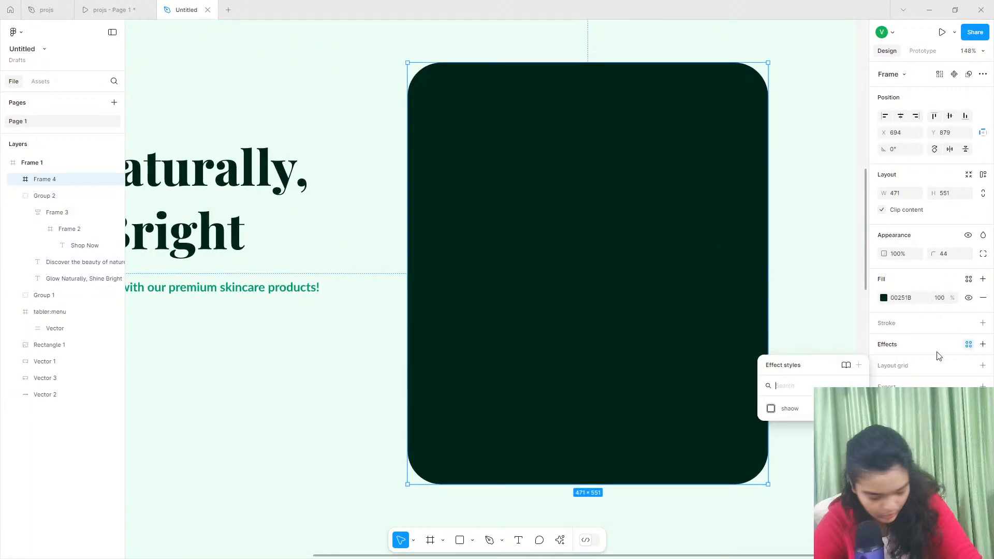
pyautogui.click(791, 412)
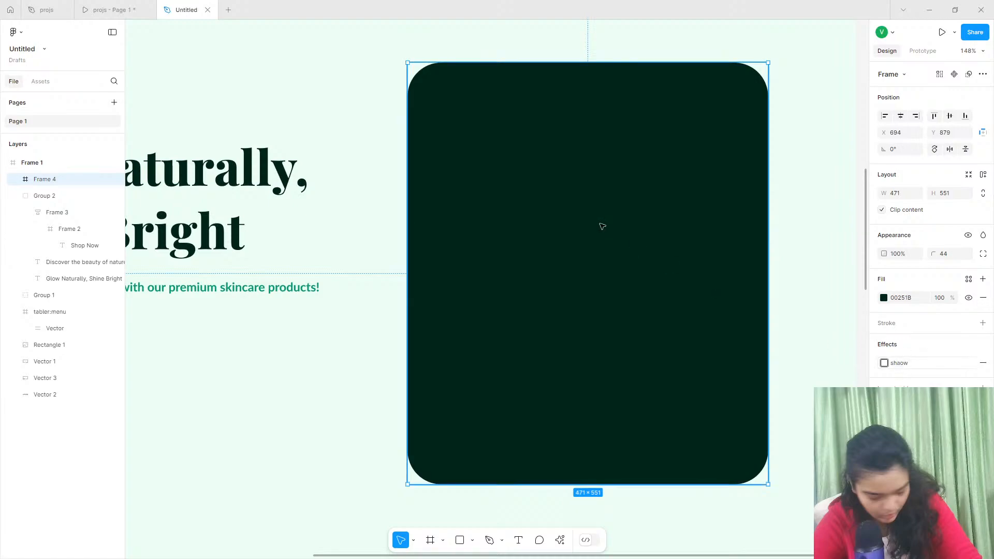
pyautogui.scroll(2, 425, 181)
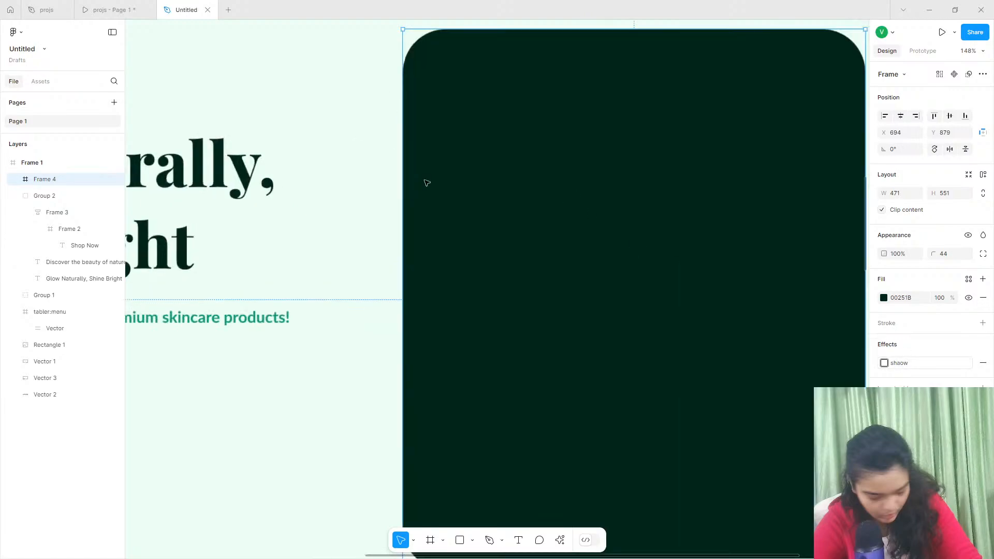
pyautogui.scroll(-4, 426, 182)
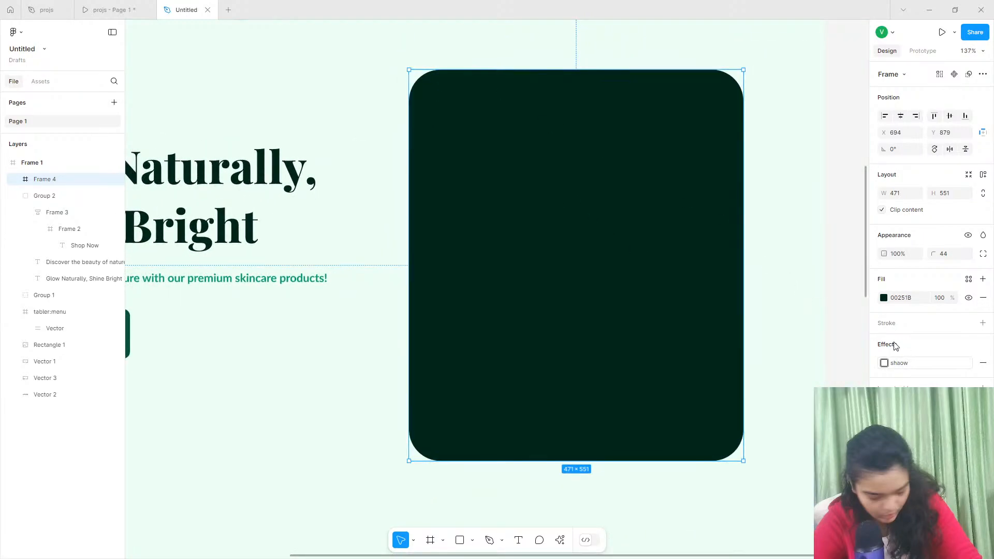
# Detach the effect style from the dark card and set its drop shadow color to 000000 at 70% opacity.
pyautogui.click(968, 363)
pyautogui.click(883, 363)
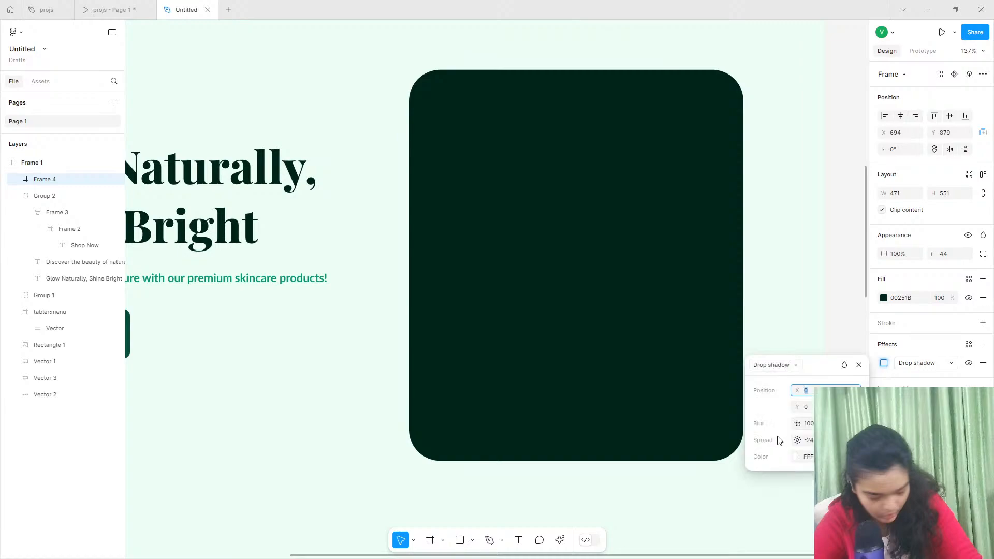
pyautogui.click(797, 457)
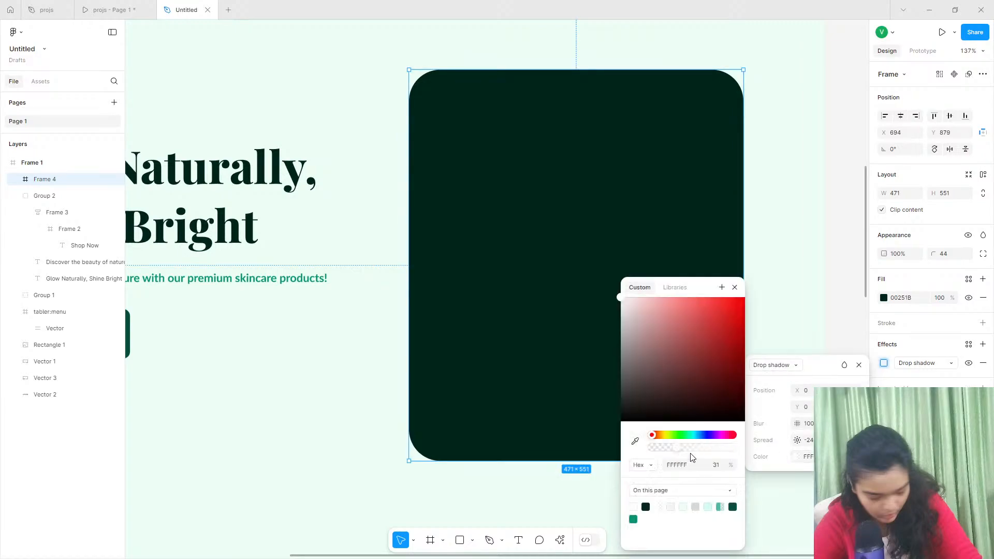
pyautogui.moveTo(684, 396); pyautogui.dragTo(620, 421)
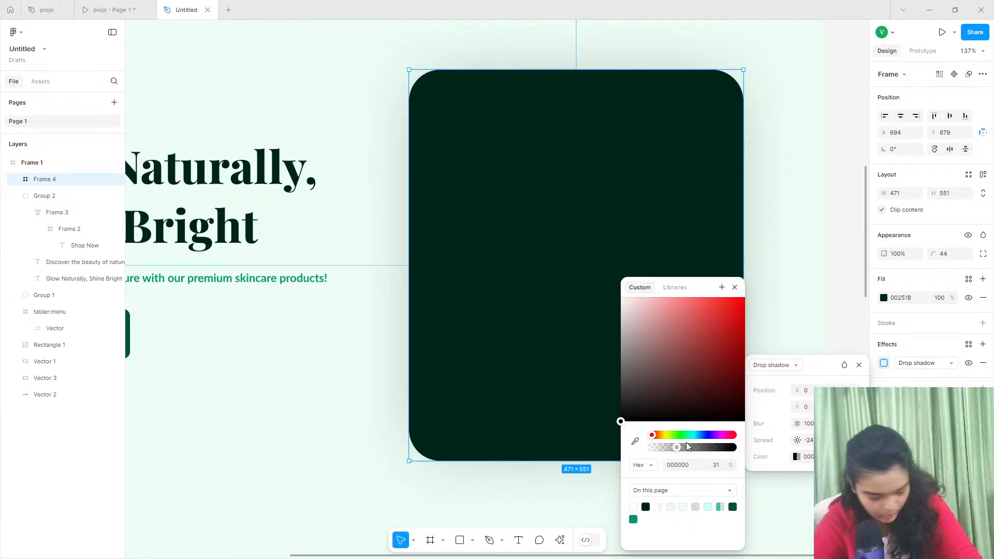
pyautogui.moveTo(688, 447); pyautogui.dragTo(760, 448)
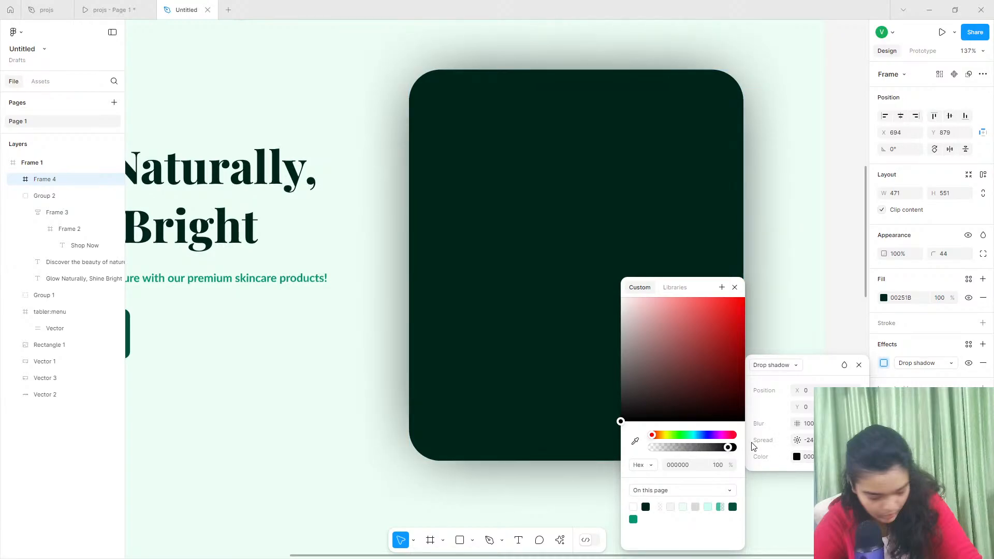
pyautogui.moveTo(719, 448)
pyautogui.mouseDown()
pyautogui.moveTo(734, 449)
pyautogui.moveTo(710, 448)
pyautogui.mouseUp()
pyautogui.scroll(-3, 519, 250)
pyautogui.scroll(-5, 519, 251)
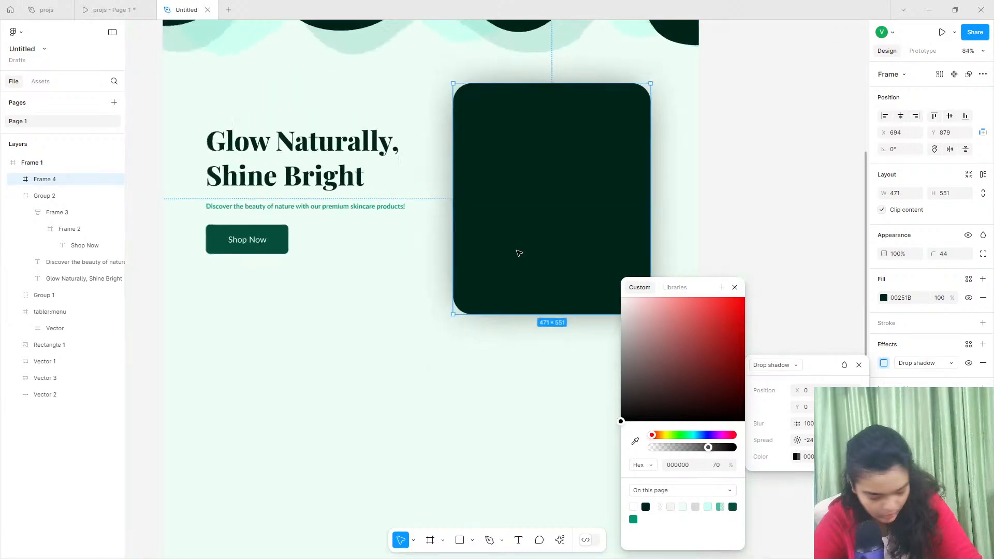
# Change the dark card's drop shadow color to the page's green 059669 at 100% opacity.
pyautogui.click(690, 219)
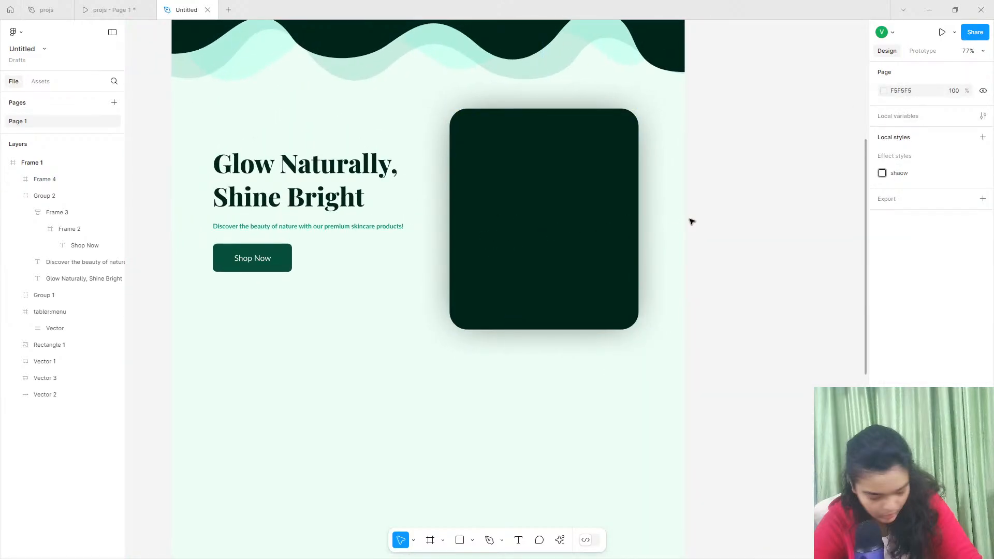
pyautogui.click(590, 200)
pyautogui.click(881, 363)
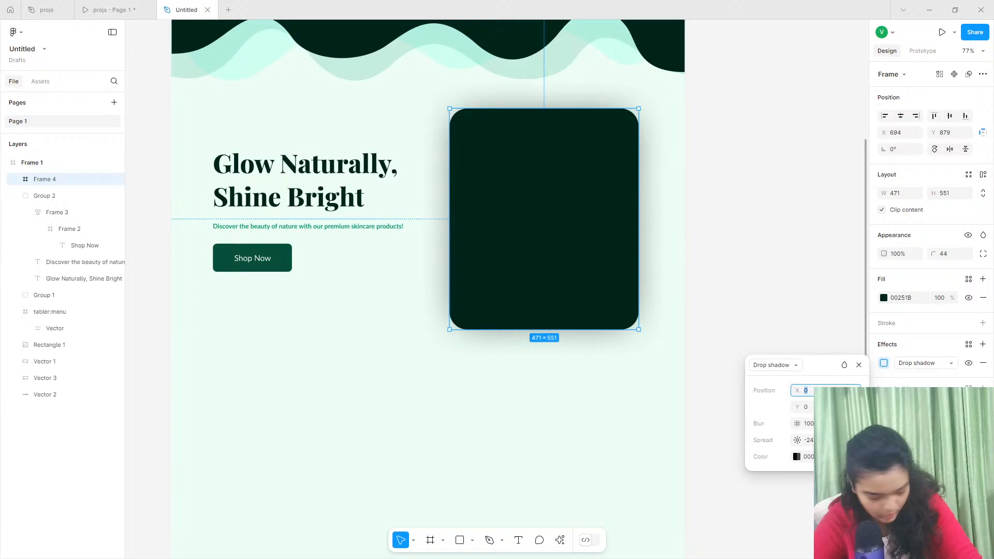
pyautogui.click(797, 458)
pyautogui.click(633, 519)
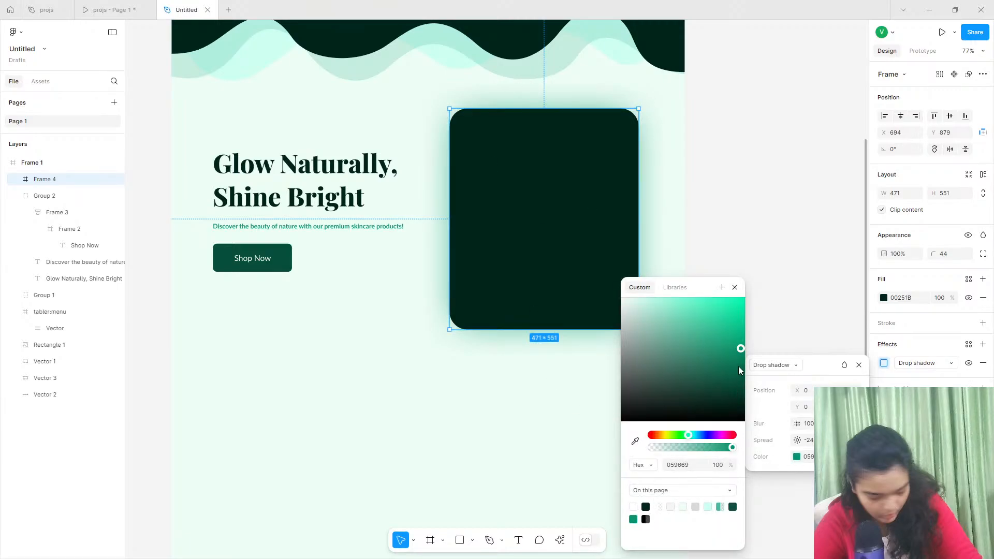
# Set the dark card's drop shadow to color 001C13 with a spread of -51 and a blur of 103.
pyautogui.moveTo(738, 366); pyautogui.dragTo(760, 413)
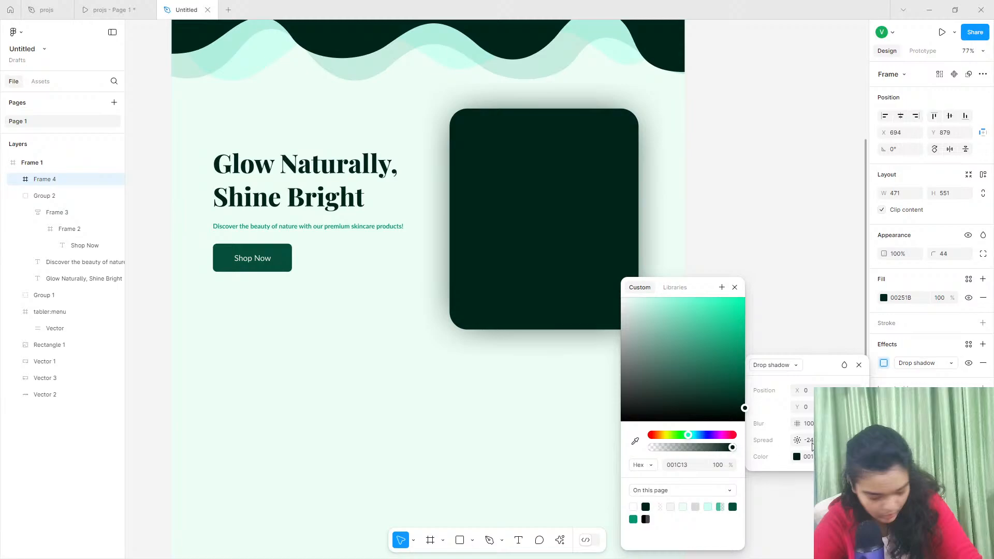
pyautogui.moveTo(798, 440); pyautogui.dragTo(766, 437)
pyautogui.press('Up')
pyautogui.press('Up')
pyautogui.press('Up')
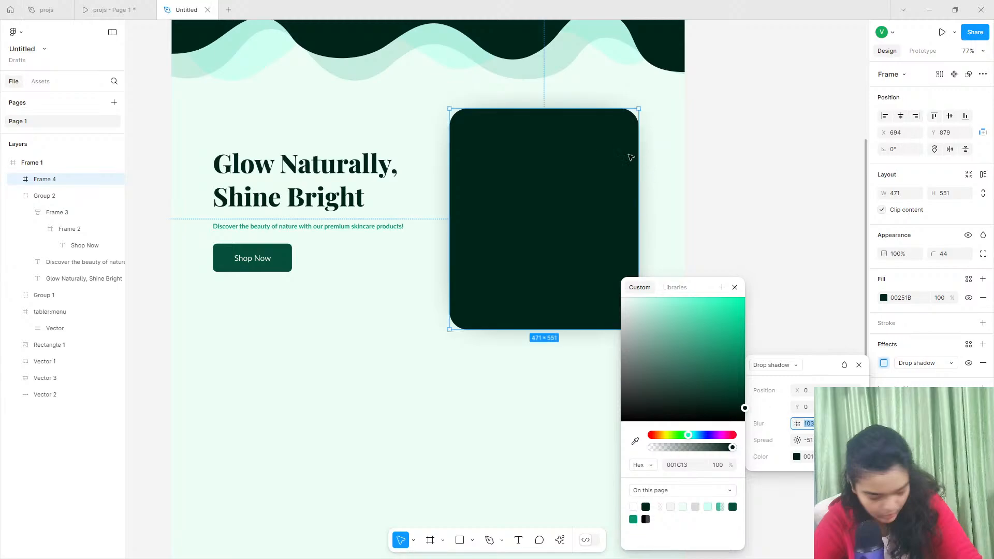
# Stretch the dark card to a height of 598 and move it to about X 690, Y 873.
pyautogui.moveTo(544, 329)
pyautogui.mouseDown()
pyautogui.moveTo(544, 358)
pyautogui.moveTo(544, 348)
pyautogui.mouseUp()
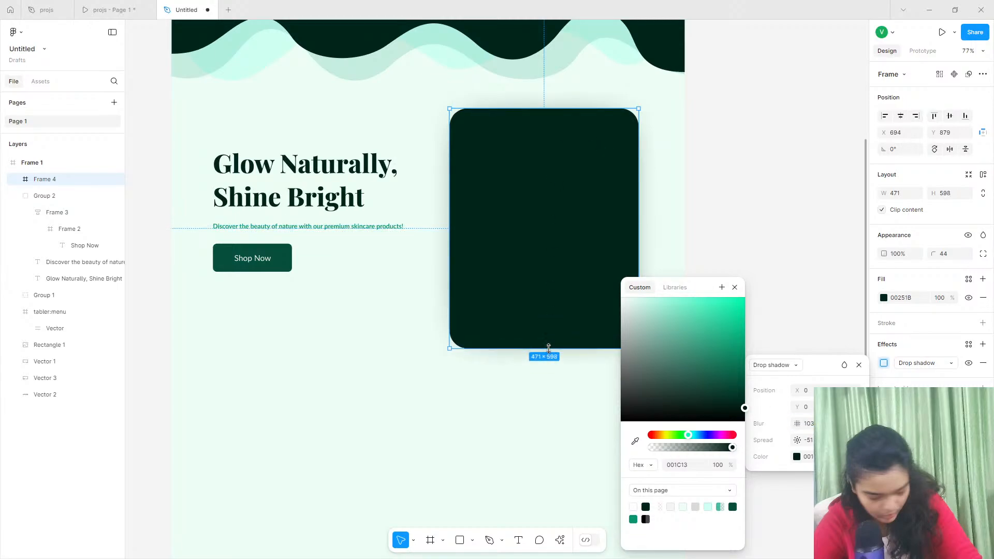
pyautogui.moveTo(565, 288); pyautogui.dragTo(563, 286)
# Move the Glow Naturally text group to about X 138, Y 1015 beside the dark card.
pyautogui.click(292, 192)
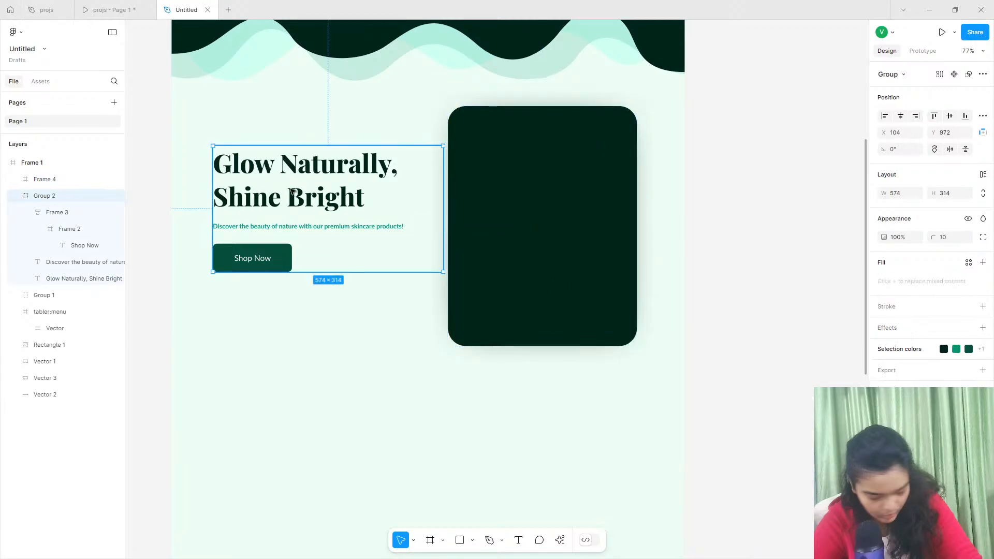
pyautogui.moveTo(281, 195)
pyautogui.mouseDown()
pyautogui.moveTo(283, 204)
pyautogui.moveTo(270, 201)
pyautogui.moveTo(286, 203)
pyautogui.mouseUp()
pyautogui.hscroll(-2, 287, 203)
pyautogui.scroll(1, 287, 204)
pyautogui.scroll(3, 286, 203)
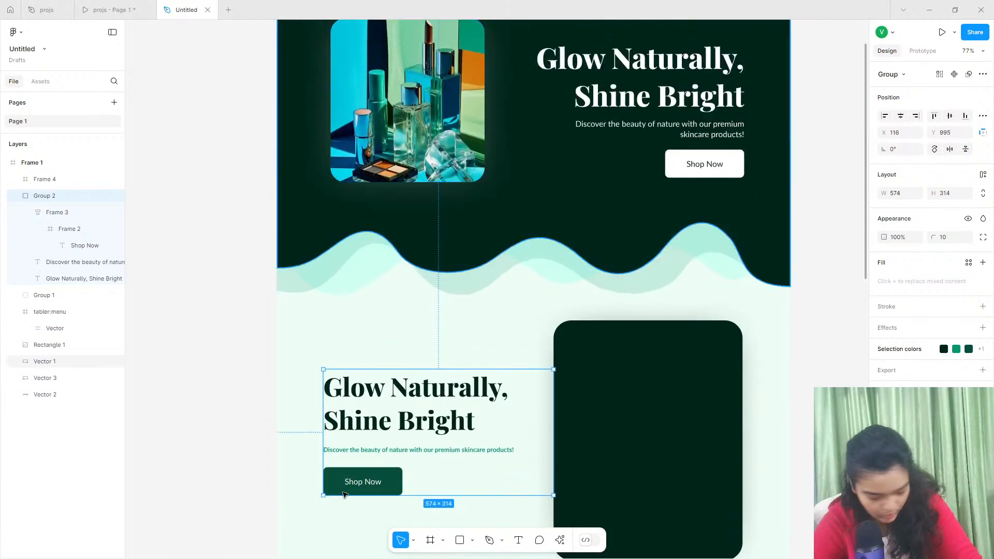
pyautogui.moveTo(372, 448); pyautogui.dragTo(381, 458)
# Compare the section's layout with the Explore Our Collection section in the projs prototype.
pyautogui.click(96, 4)
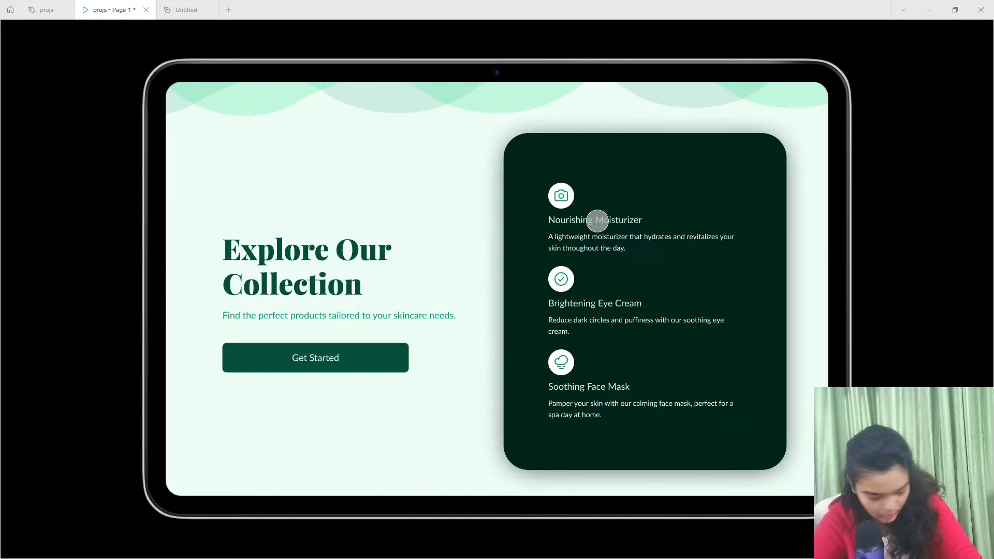
pyautogui.click(182, 5)
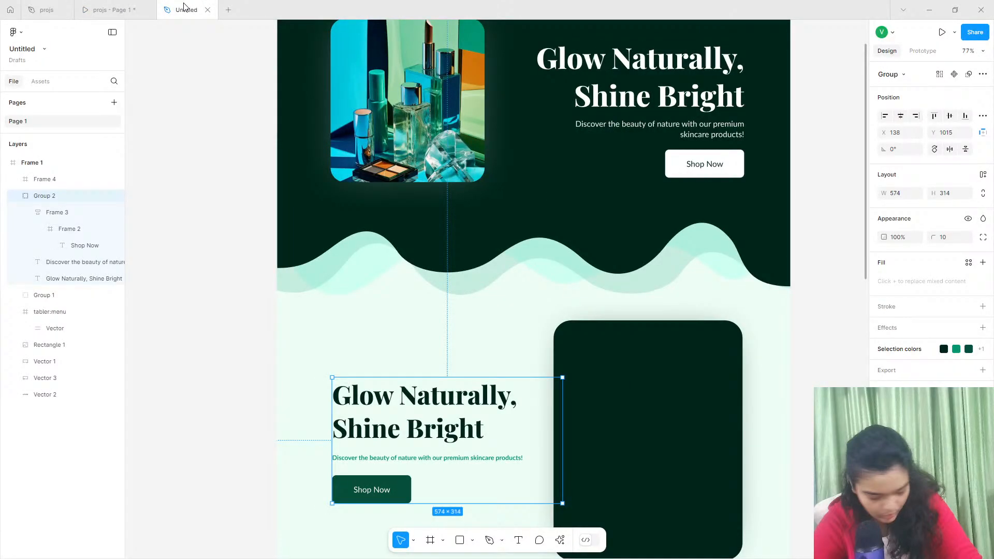
pyautogui.click(136, 7)
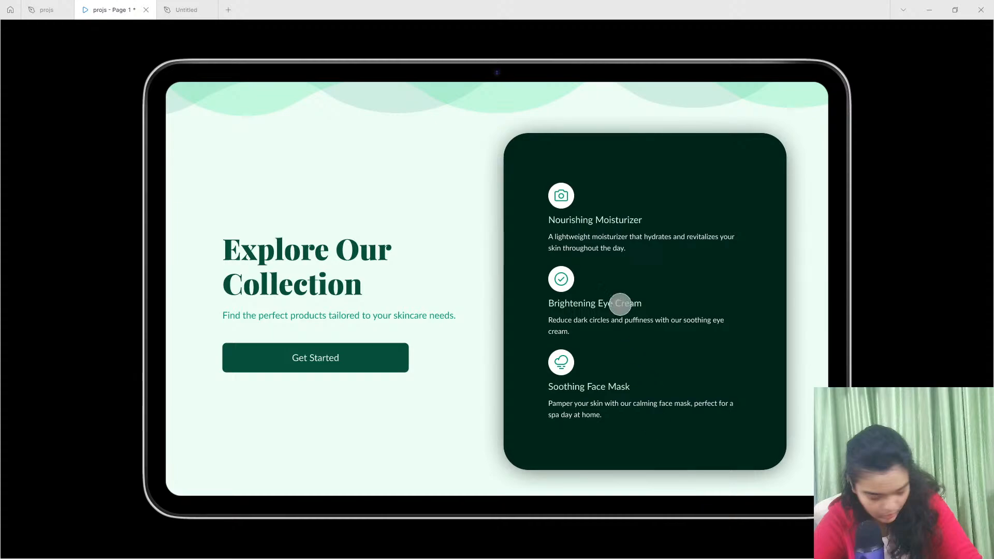
pyautogui.click(166, 9)
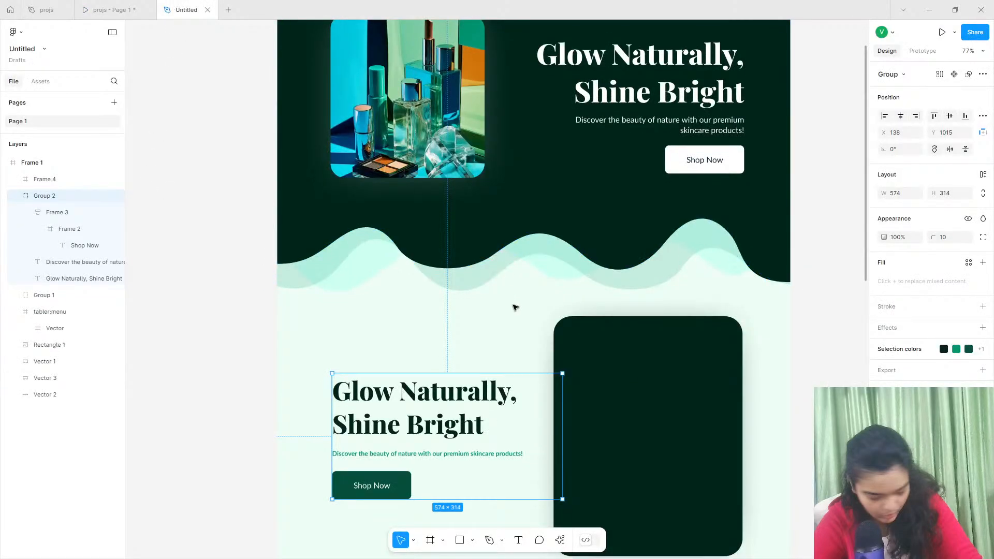
# Try moving the dark card to about X 779, Y 904, and undo the move.
pyautogui.scroll(-3, 514, 306)
pyautogui.hscroll(1, 622, 291)
pyautogui.moveTo(631, 292); pyautogui.dragTo(621, 291)
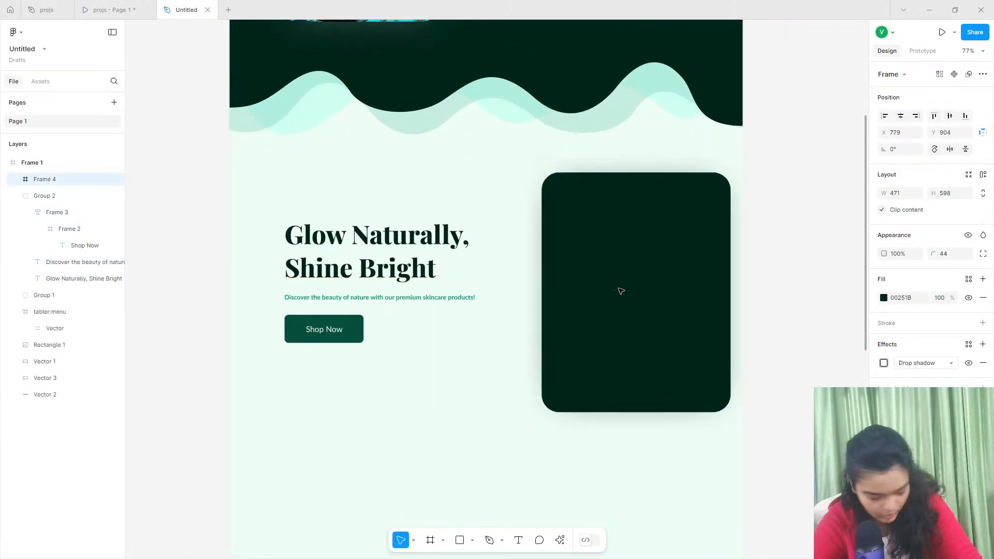
pyautogui.hotkey('ctrl', 'z')
# Run the Iconify plugin and search its icons for "camera".
pyautogui.scroll(5, 621, 291)
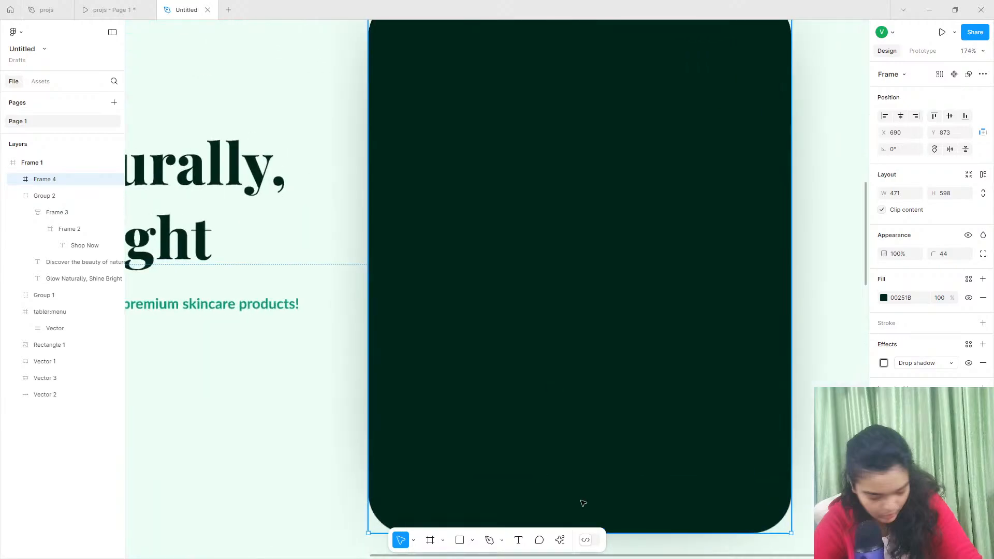
pyautogui.click(563, 544)
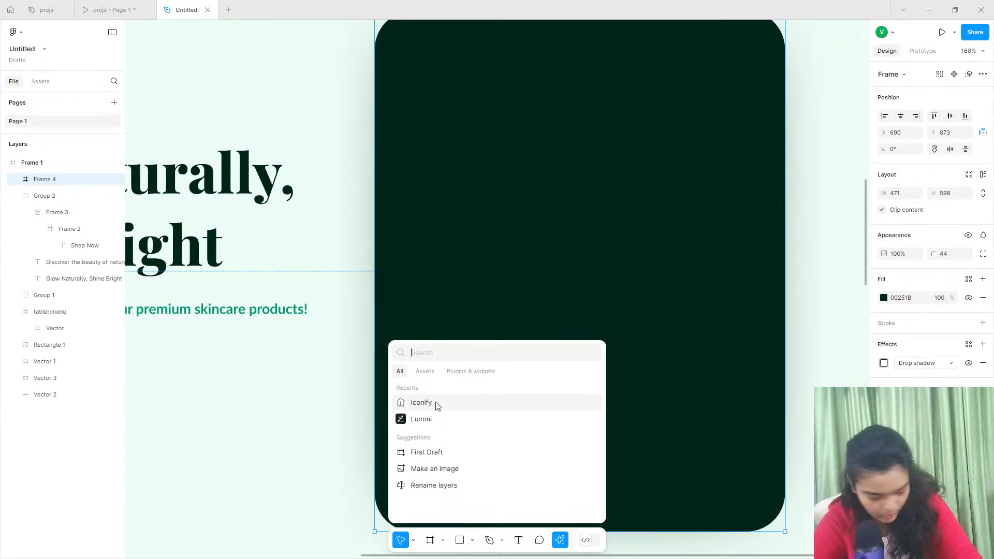
pyautogui.write('icon')
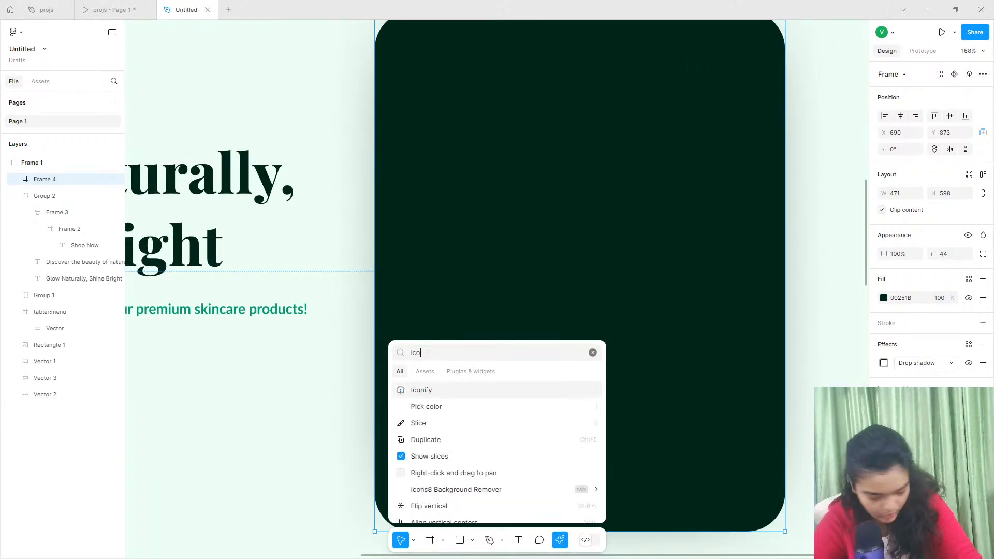
pyautogui.click(414, 391)
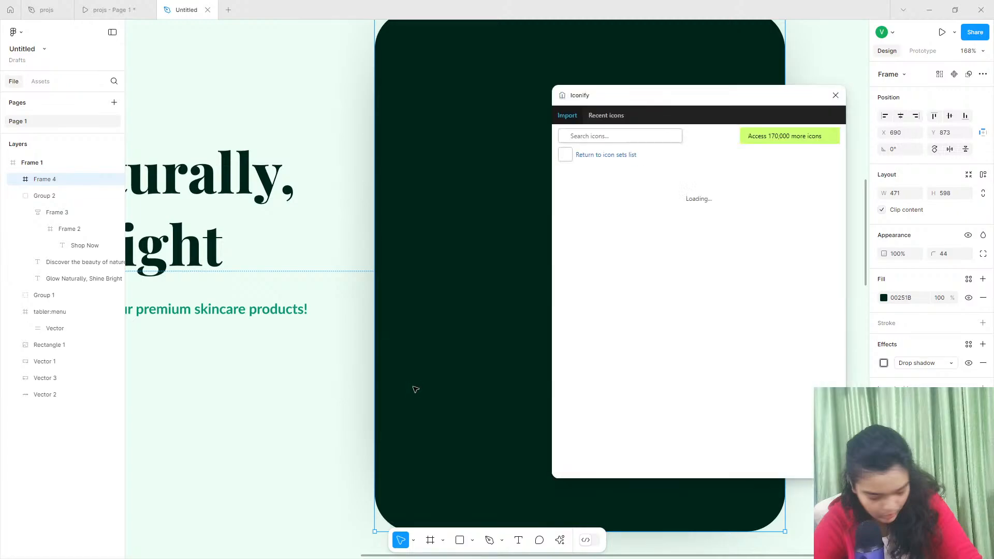
pyautogui.click(602, 137)
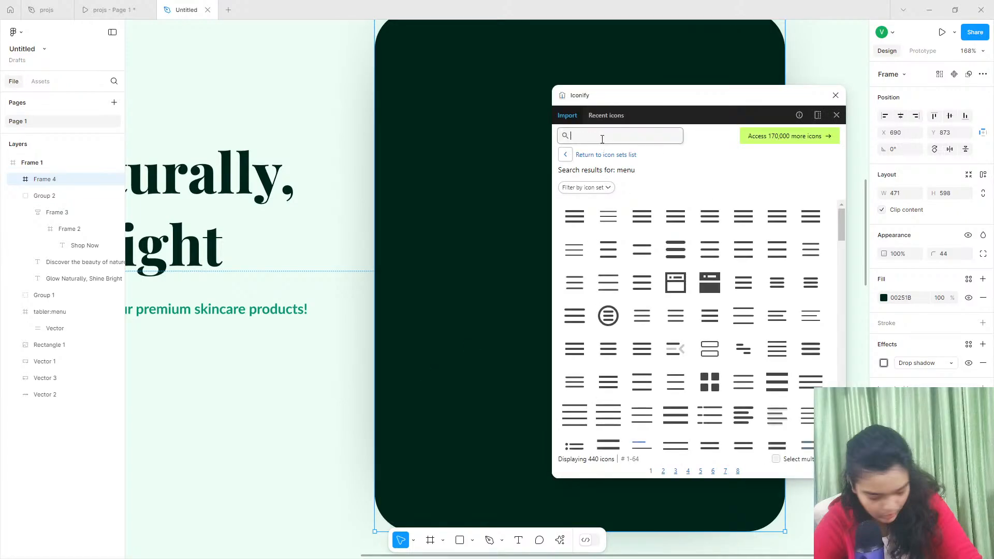
pyautogui.write('camera icono')
pyautogui.press('Return')
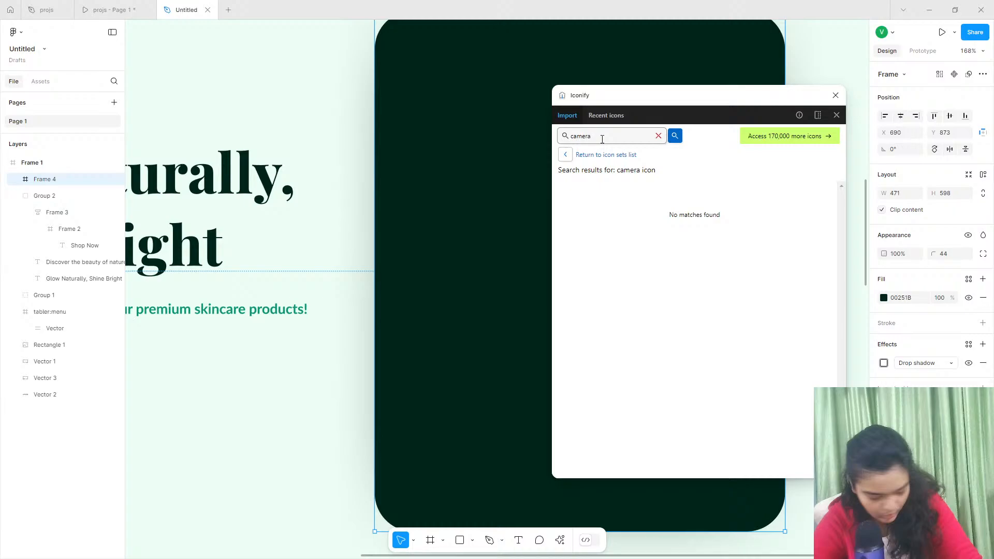
pyautogui.press('Return')
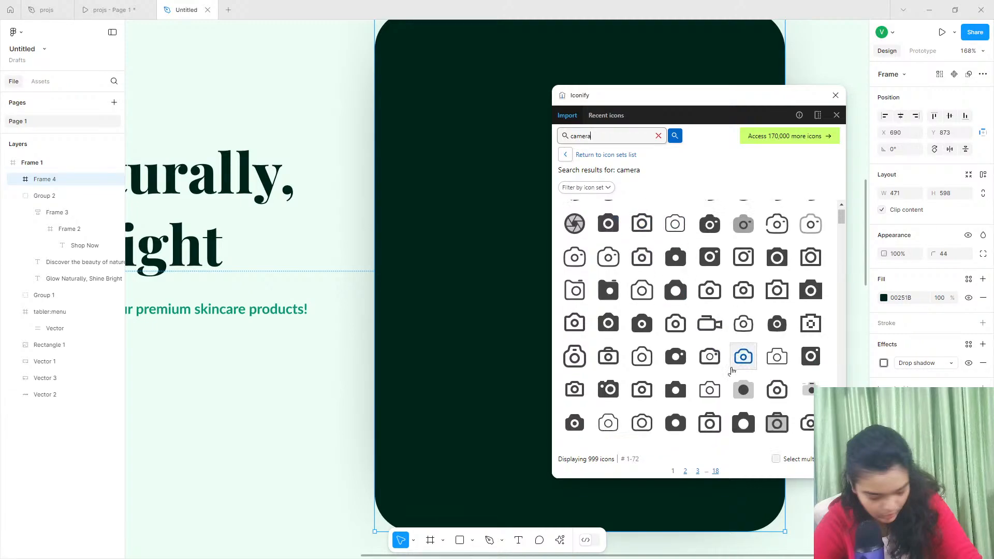
# Insert the solar:camera-bold icon into the dark card at about X 21, Y 11 and close the Iconify plugin.
pyautogui.scroll(-3, 611, 252)
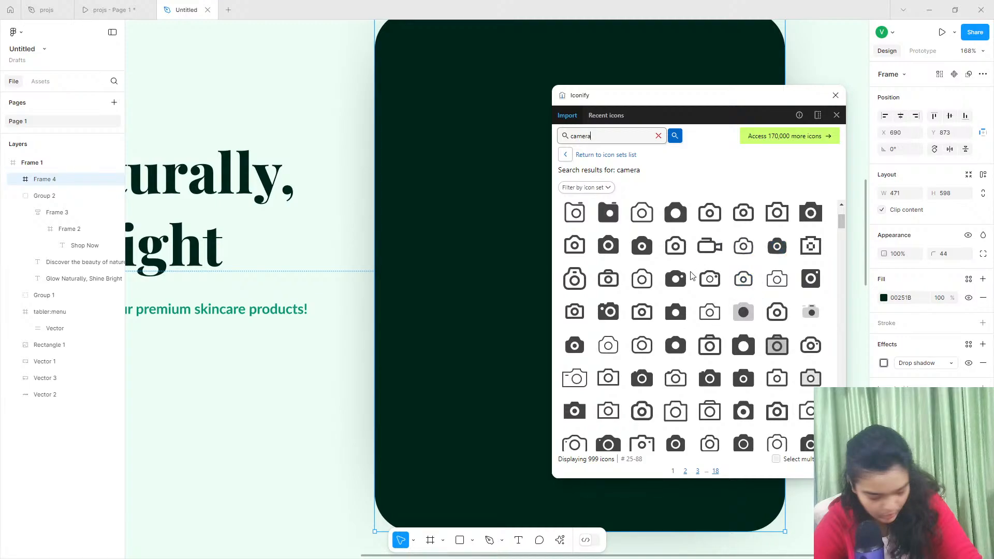
pyautogui.scroll(-3, 698, 352)
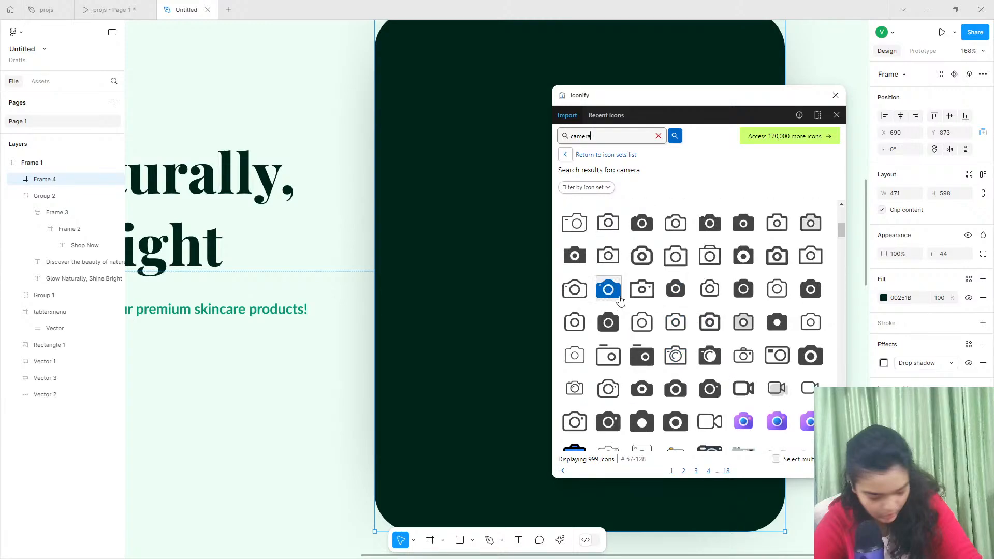
pyautogui.scroll(5, 667, 310)
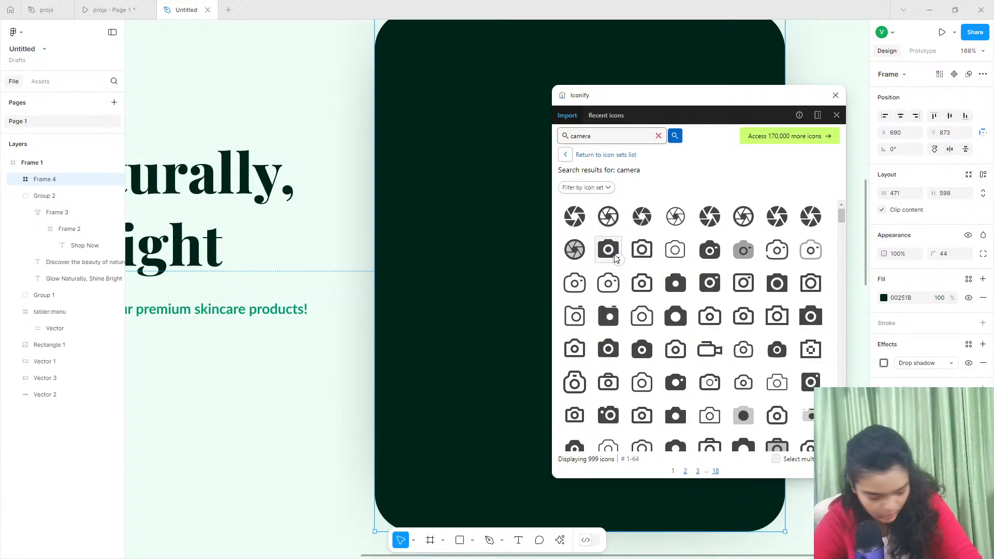
pyautogui.moveTo(709, 250); pyautogui.dragTo(508, 132)
pyautogui.click(835, 96)
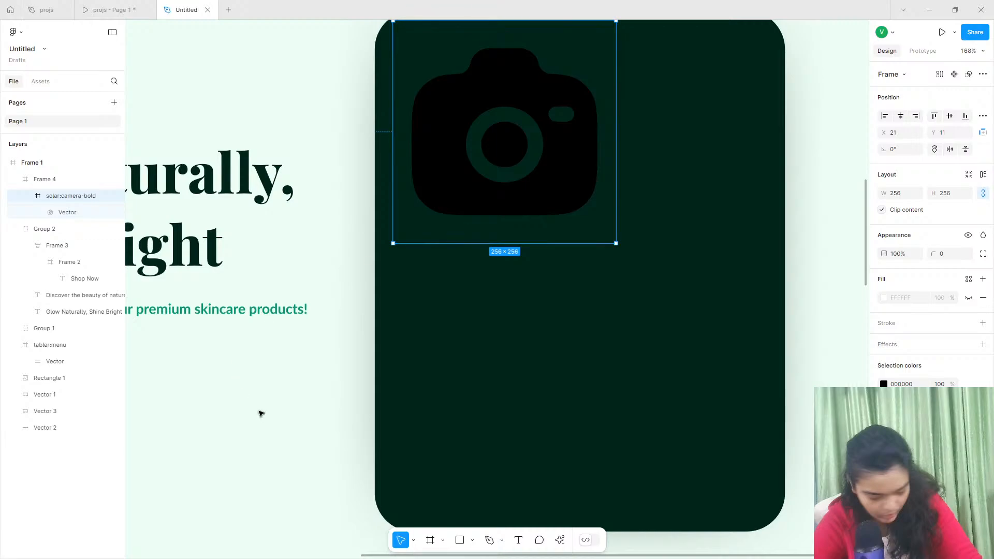
# Switch to OBS, restart the Video Capture Device source, and return to Figma.
pyautogui.press('super+Tab')
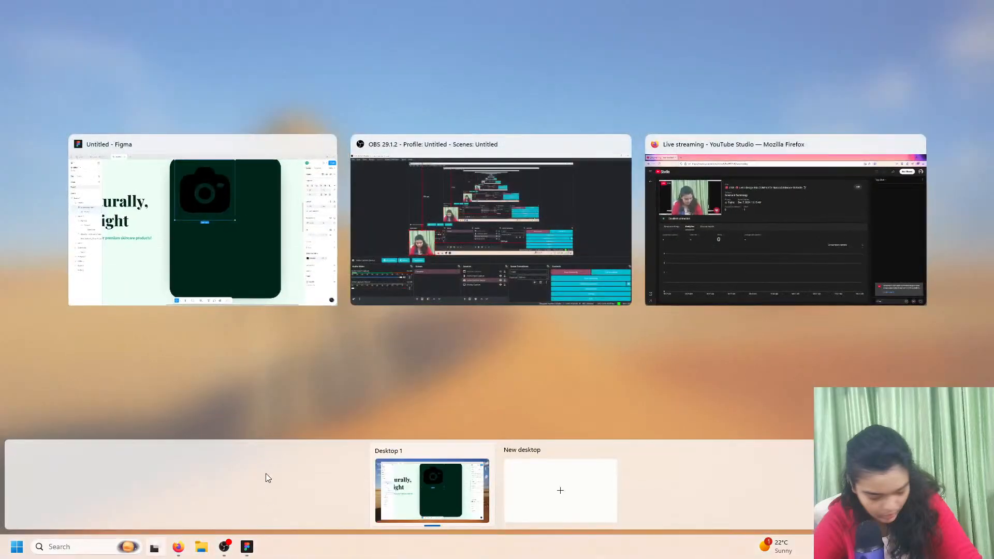
pyautogui.click(228, 547)
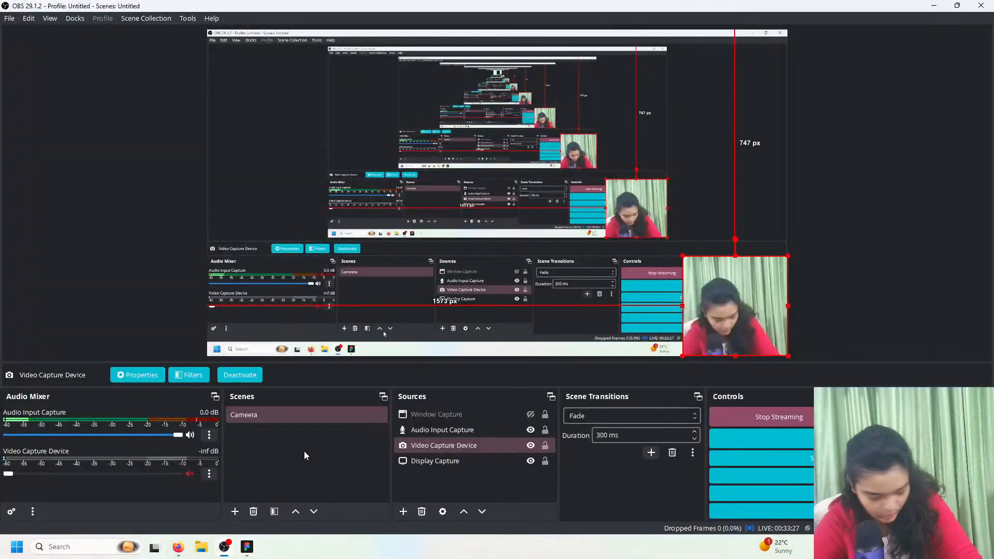
pyautogui.click(237, 375)
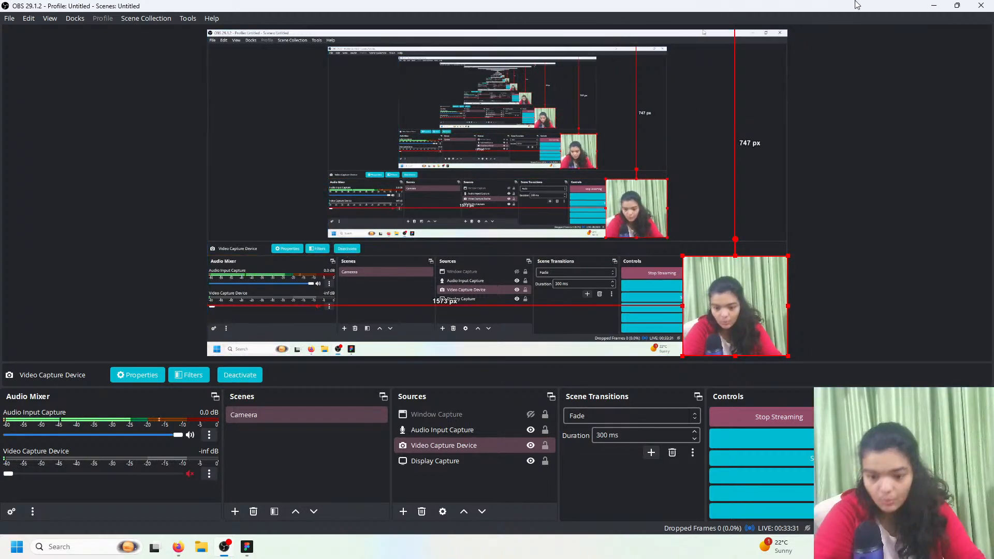
pyautogui.click(929, 6)
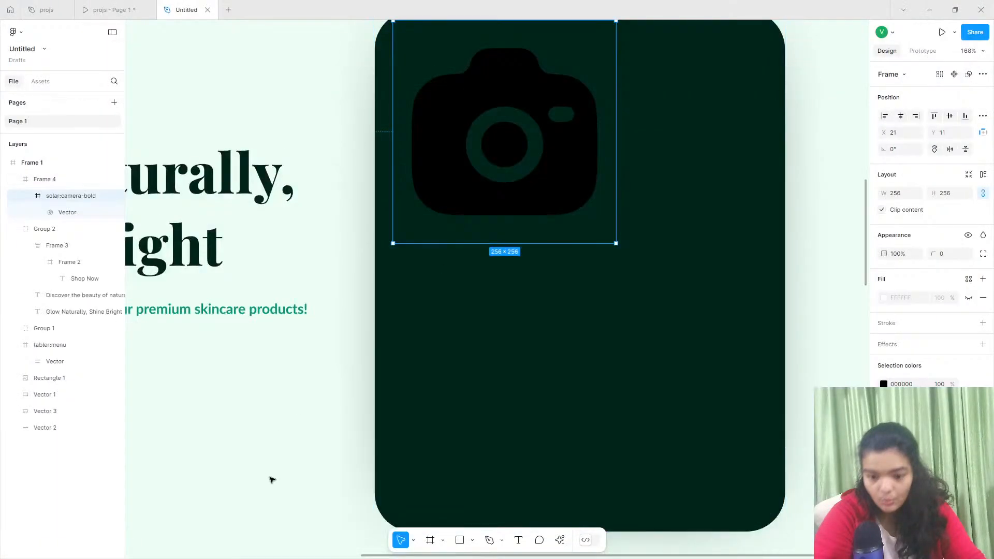
# Switch to Firefox to check the live stream's analytics in YouTube Studio, and return to Figma.
pyautogui.scroll(-4, 195, 510)
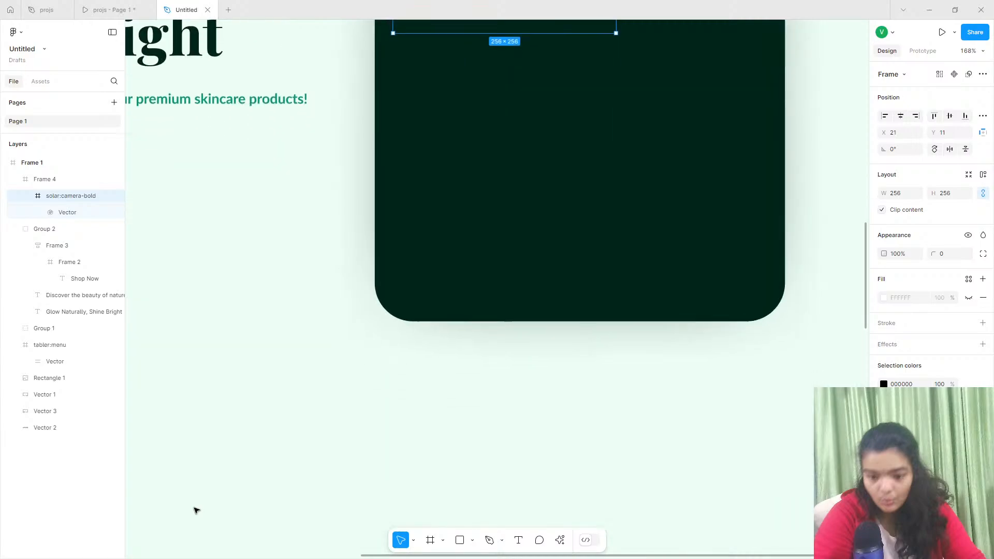
pyautogui.press('super+Tab')
pyautogui.click(731, 236)
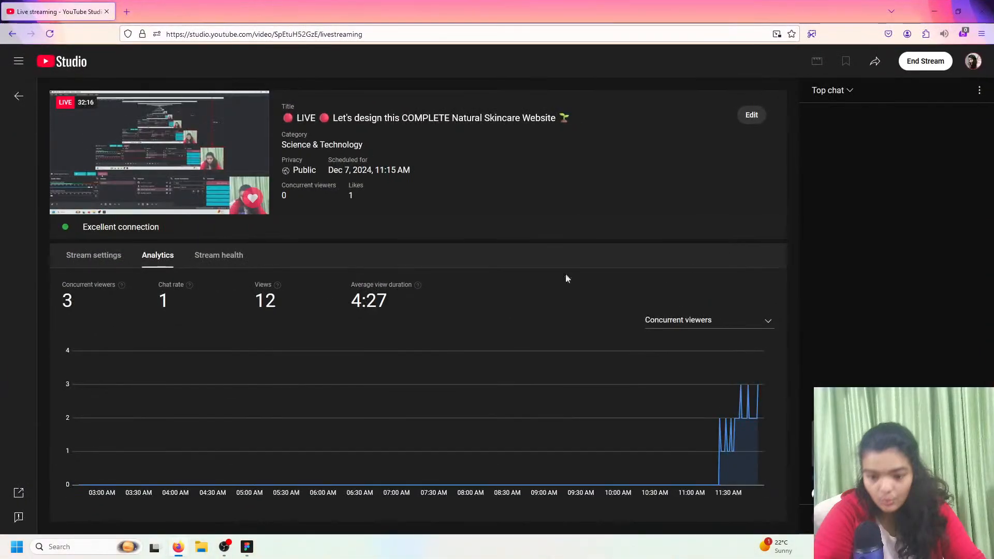
pyautogui.click(935, 11)
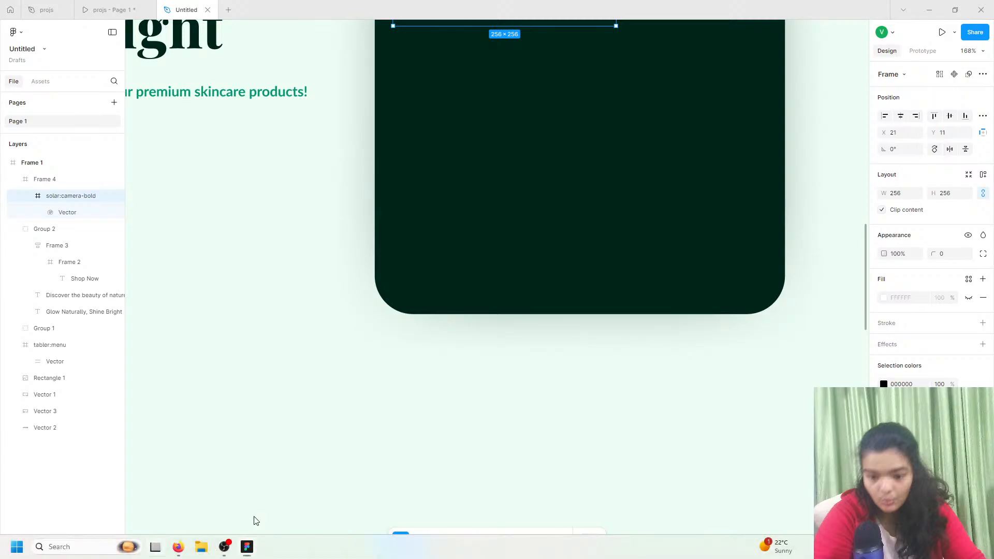
# Switch to OBS by way of YouTube Studio, deactivate and reactivate the Video Capture Device source, and minimize OBS.
pyautogui.press('super+Tab')
pyautogui.click(483, 216)
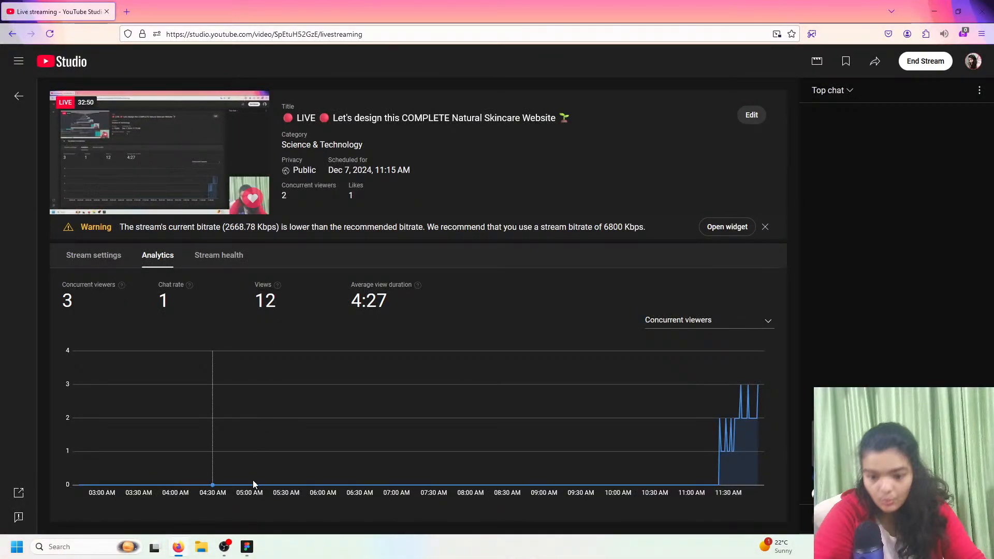
pyautogui.click(226, 552)
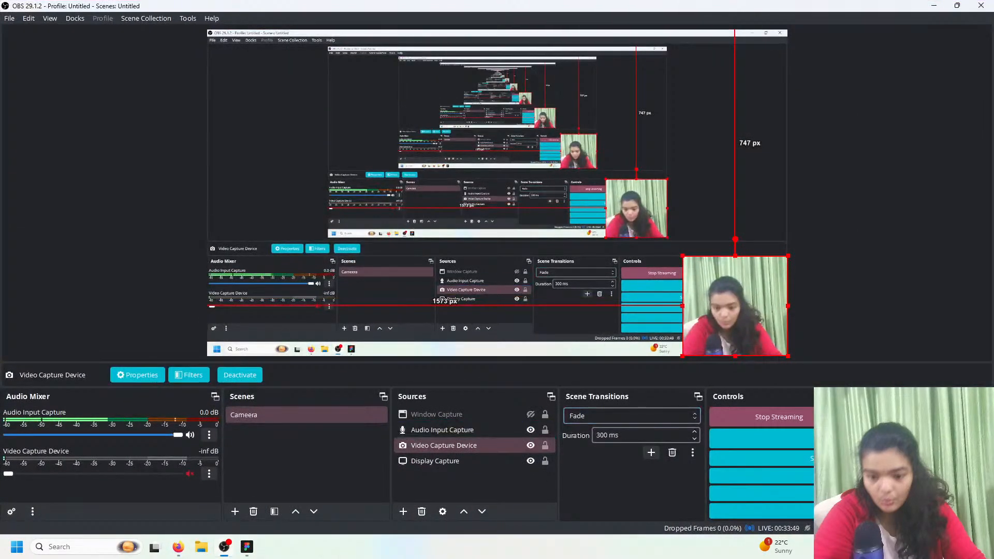
pyautogui.click(231, 375)
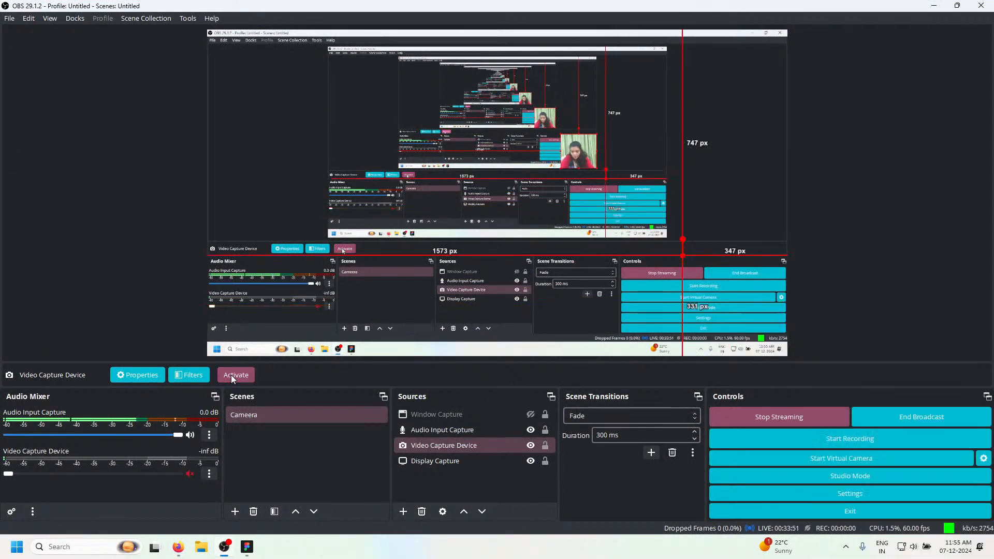
pyautogui.click(233, 376)
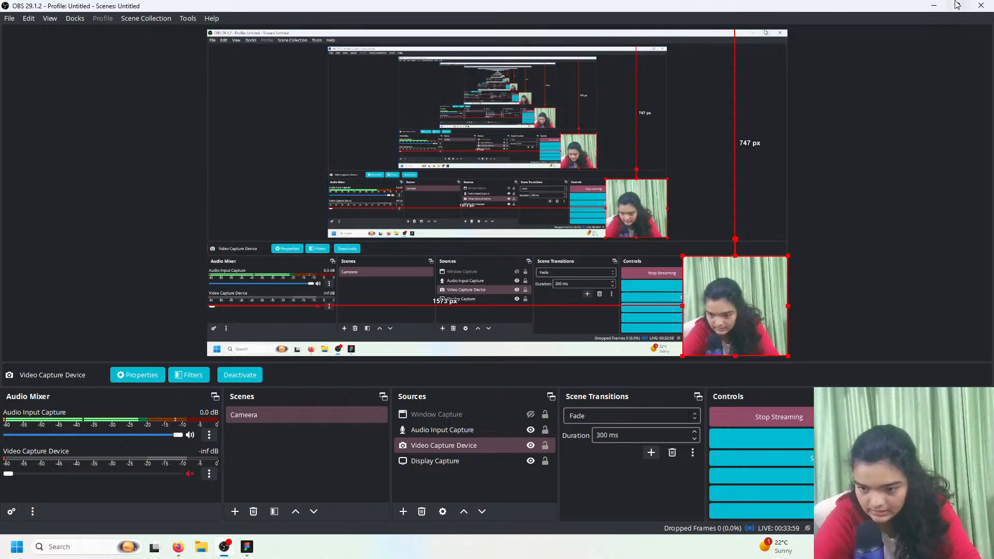
pyautogui.click(933, 6)
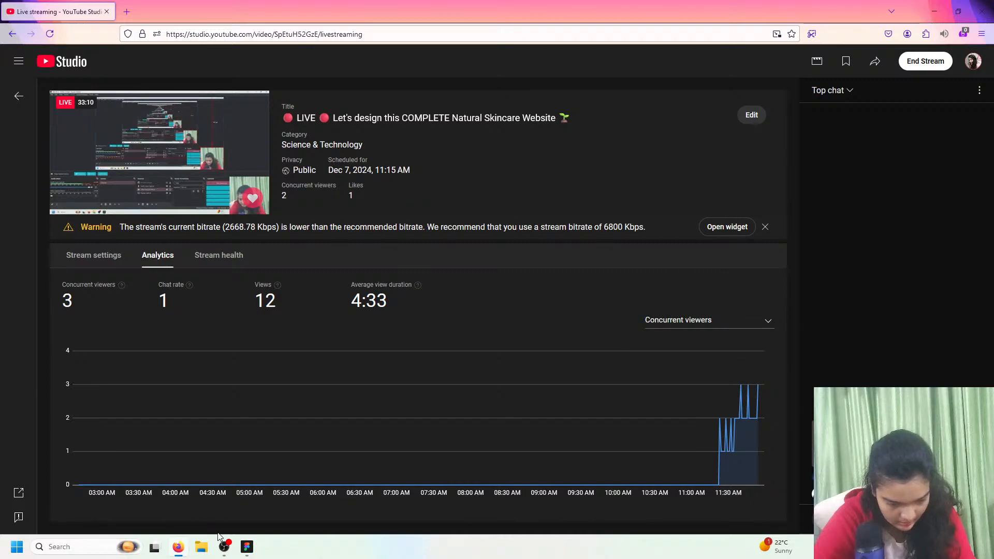
pyautogui.click(131, 6)
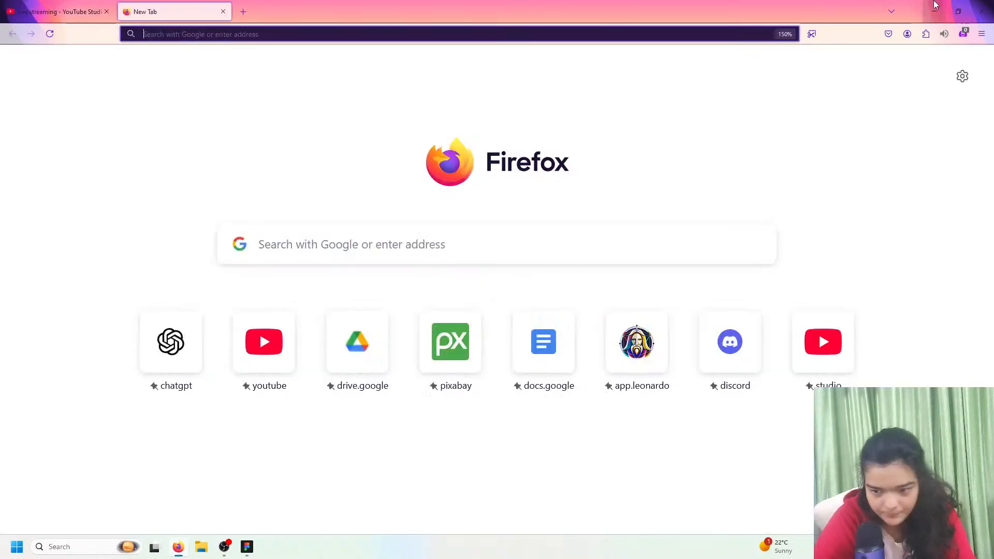
pyautogui.click(934, 6)
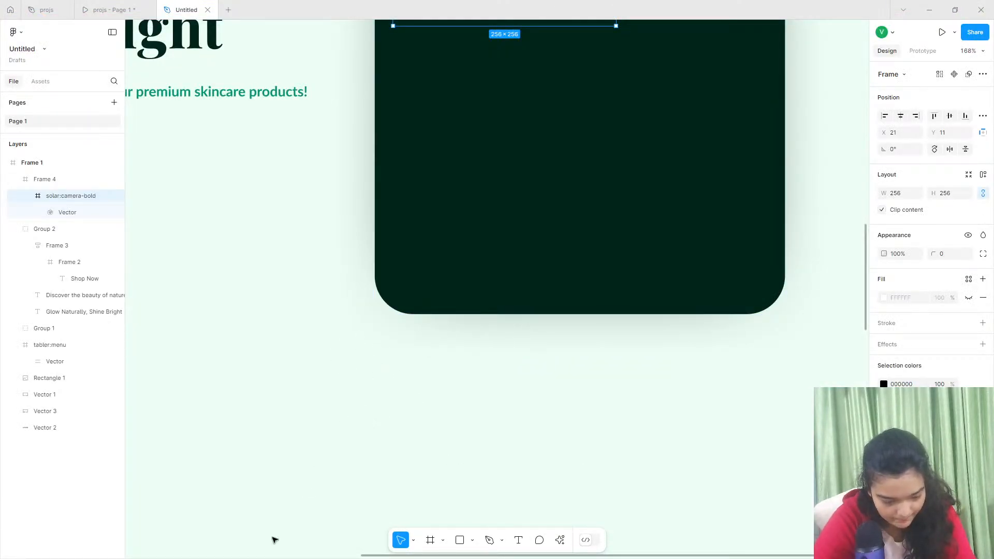
# Scale the camera icon in the dark card down to about 37 × 37 and recolour it white (FFFFFF).
pyautogui.scroll(6, 456, 443)
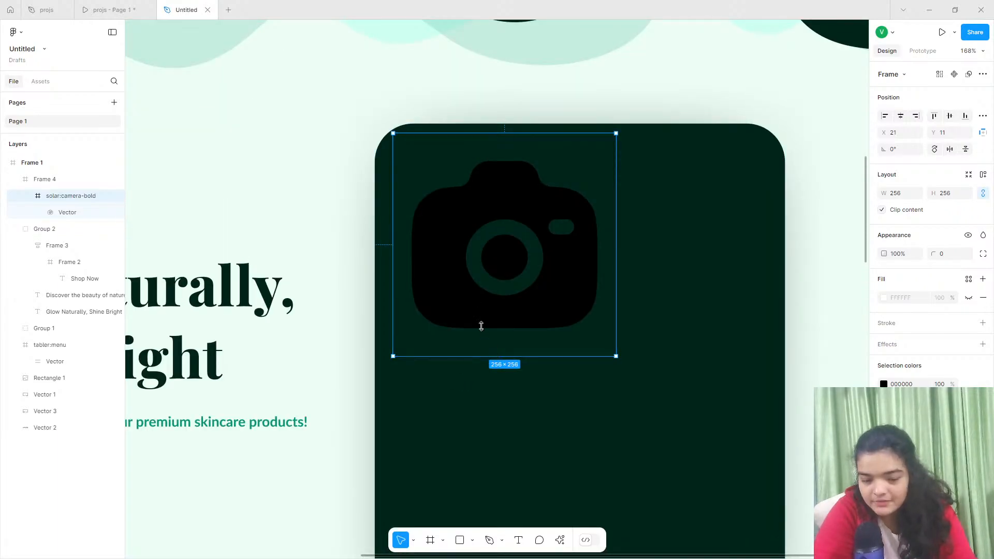
pyautogui.moveTo(481, 326); pyautogui.dragTo(495, 170)
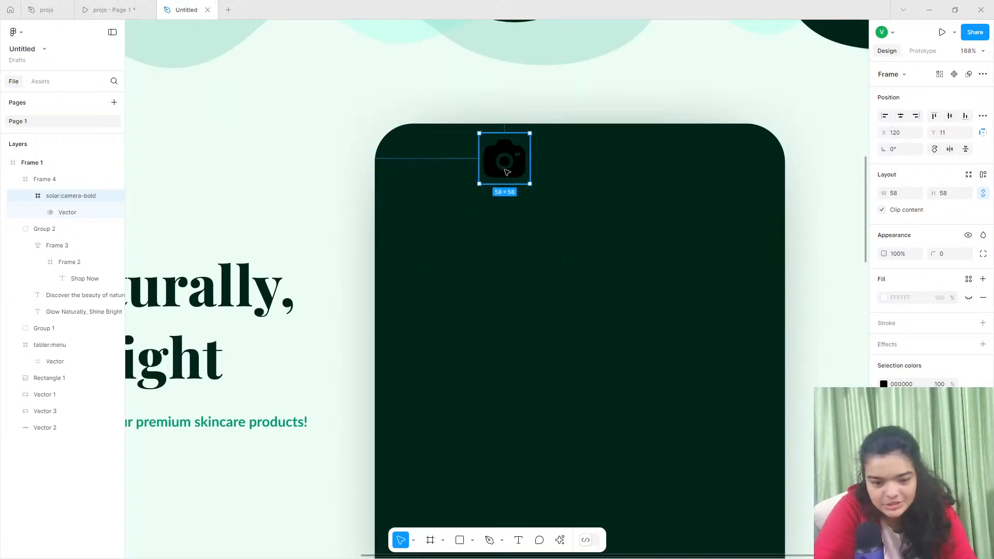
pyautogui.moveTo(510, 133); pyautogui.dragTo(512, 151)
pyautogui.click(888, 384)
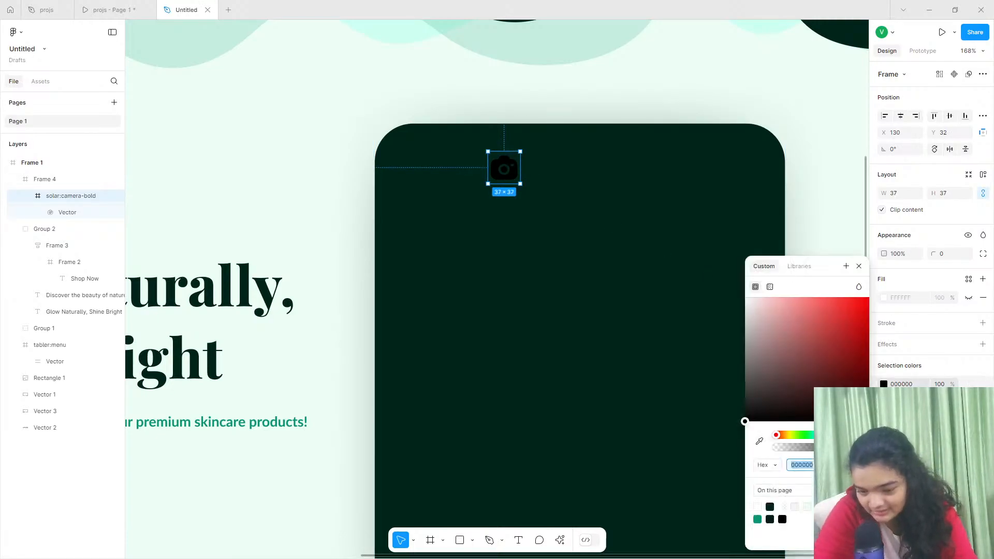
pyautogui.click(758, 507)
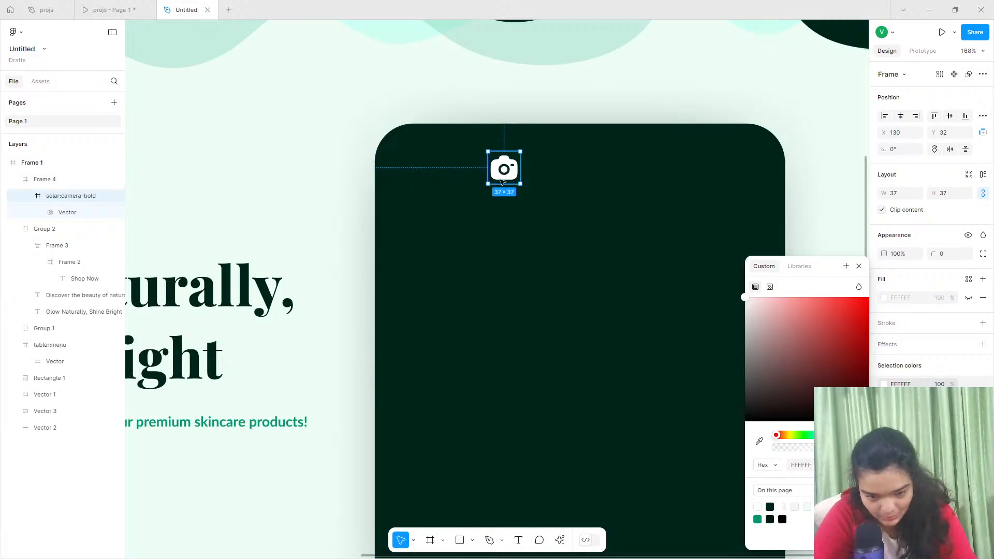
# Move the camera icon toward the dark card's upper-left area and resize it to 24 × 24 at about X 73, Y 96.
pyautogui.moveTo(507, 170); pyautogui.dragTo(451, 226)
pyautogui.scroll(5, 452, 227)
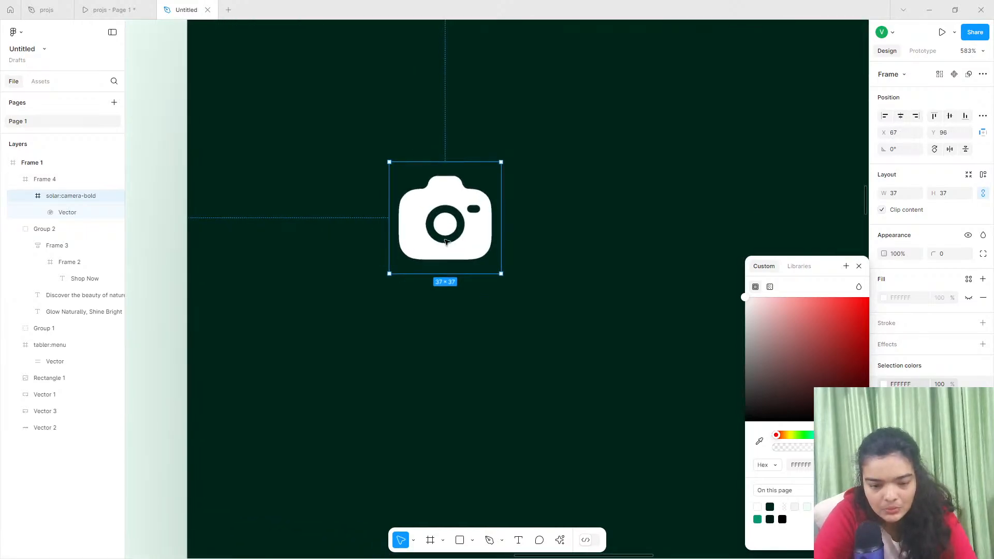
pyautogui.moveTo(454, 273); pyautogui.dragTo(453, 214)
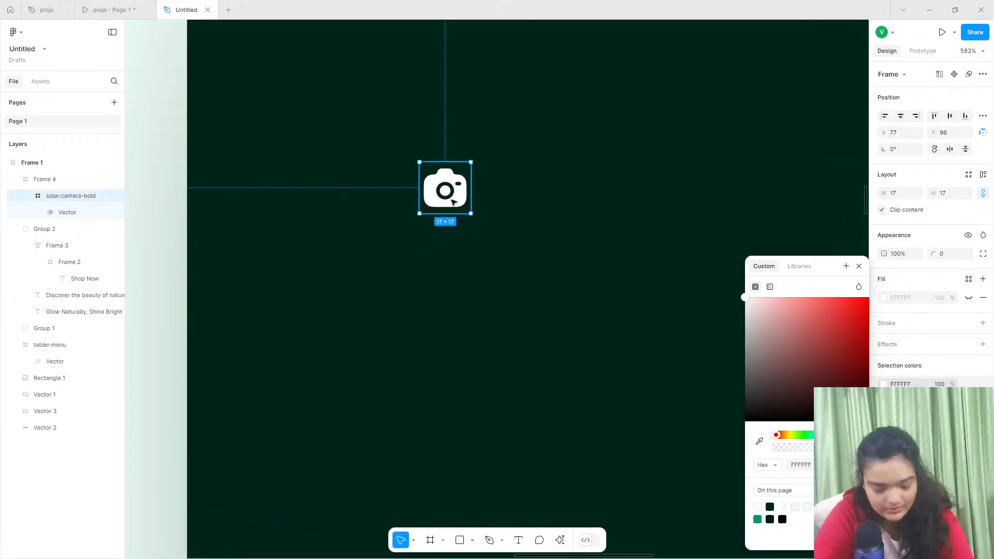
pyautogui.scroll(-1, 451, 202)
pyautogui.scroll(2, 452, 201)
pyautogui.scroll(-3, 453, 198)
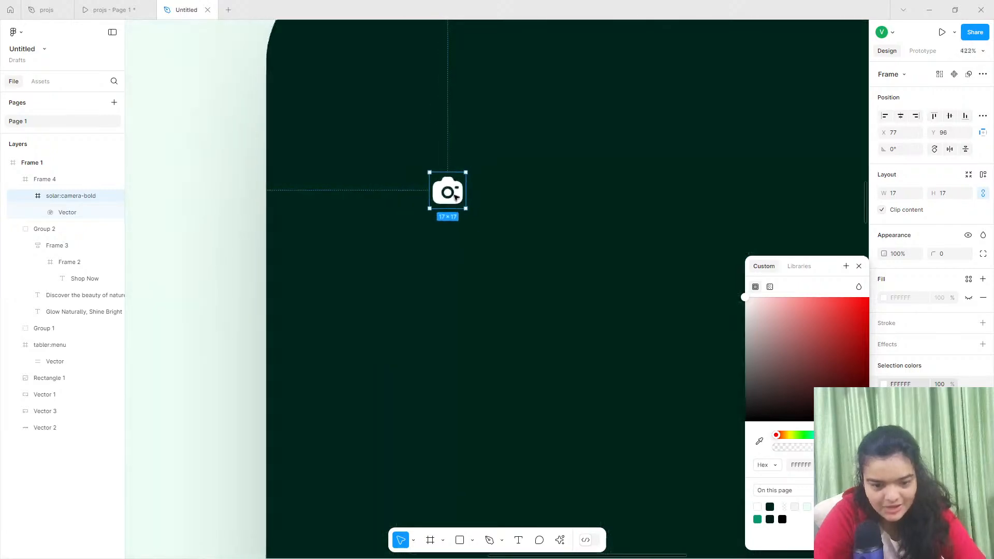
pyautogui.scroll(-3, 455, 196)
pyautogui.scroll(2, 451, 195)
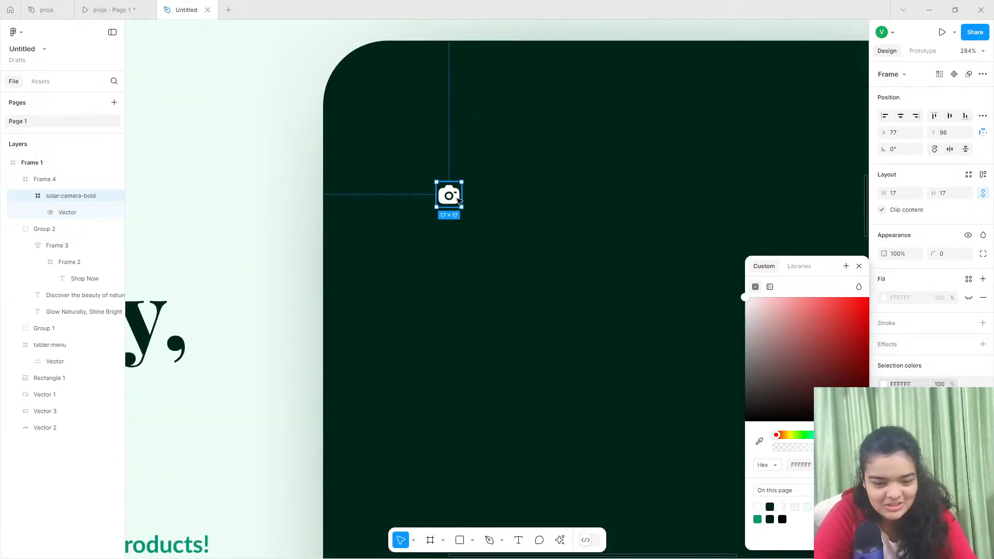
pyautogui.moveTo(455, 207); pyautogui.dragTo(451, 218)
# Wrap the camera icon in a frame with auto layout, using horizontal padding 7 and vertical padding 5.
pyautogui.rightClick(452, 216)
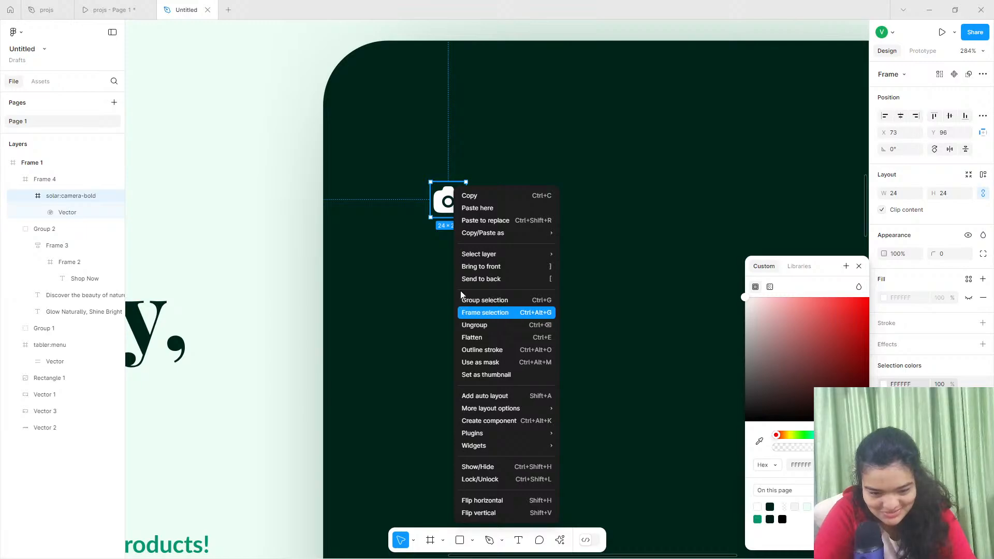
pyautogui.click(468, 313)
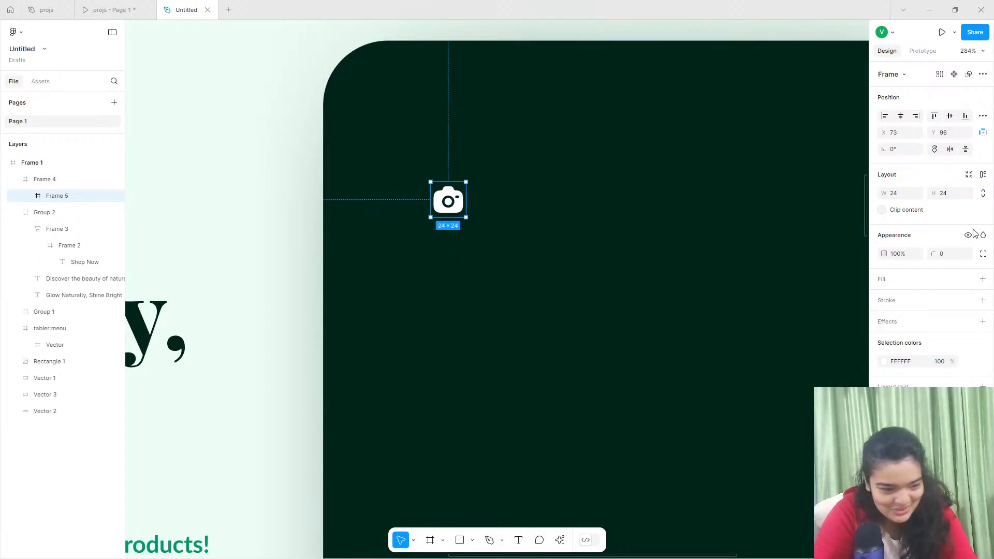
pyautogui.click(983, 176)
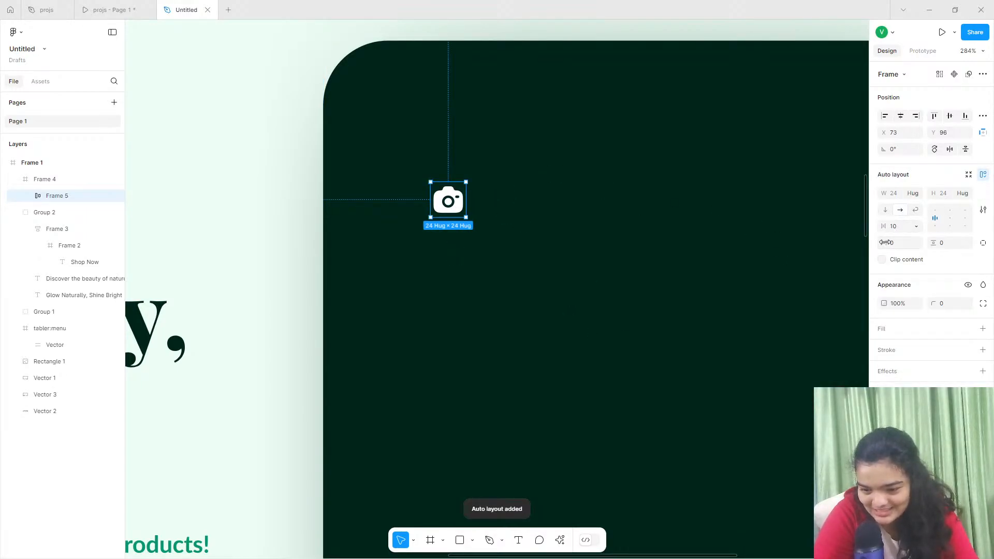
pyautogui.moveTo(885, 243)
pyautogui.mouseDown()
pyautogui.moveTo(941, 242)
pyautogui.moveTo(887, 242)
pyautogui.mouseUp()
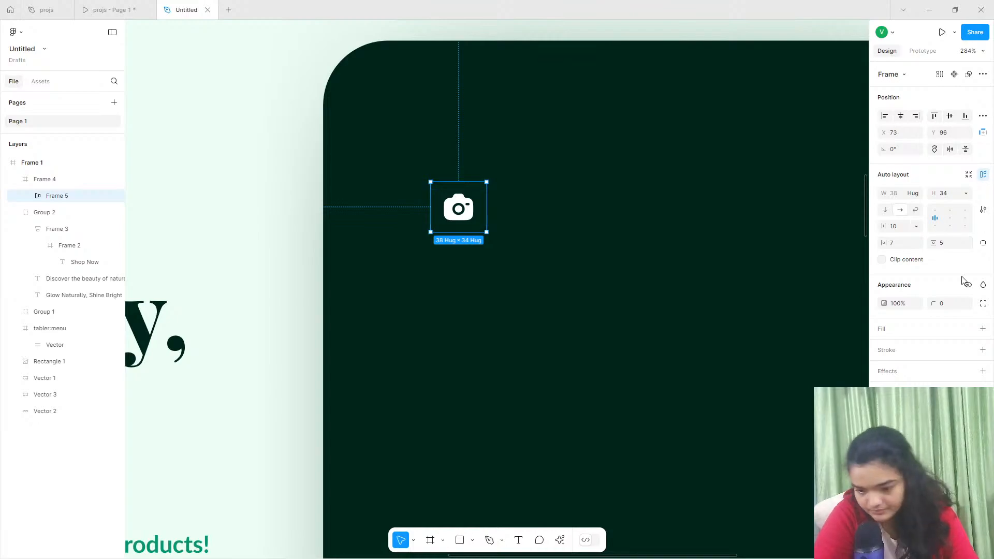
# Turn the icon's frame into a white circle with corner radius 45, fill FFFFFF and horizontal padding 5.
pyautogui.moveTo(937, 303); pyautogui.dragTo(225, 276)
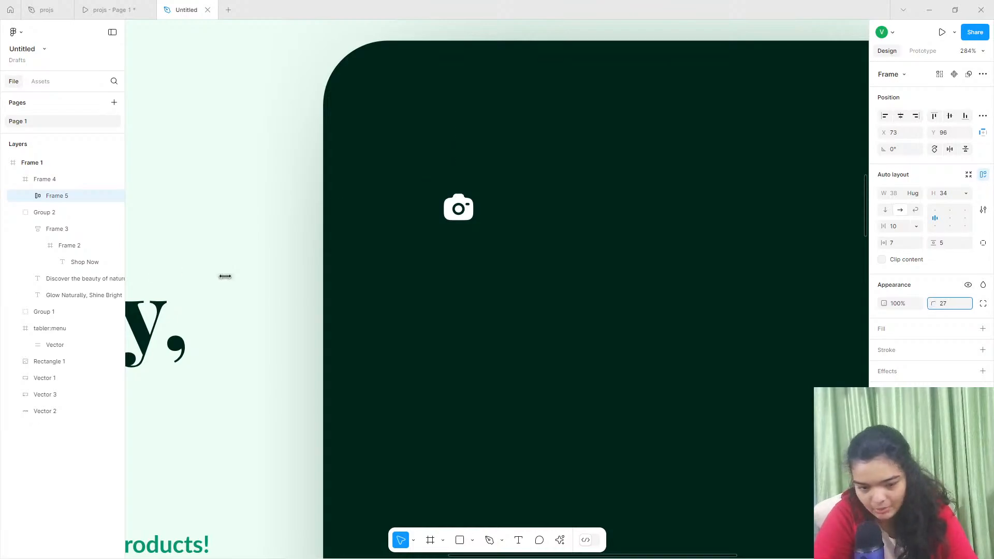
pyautogui.click(984, 329)
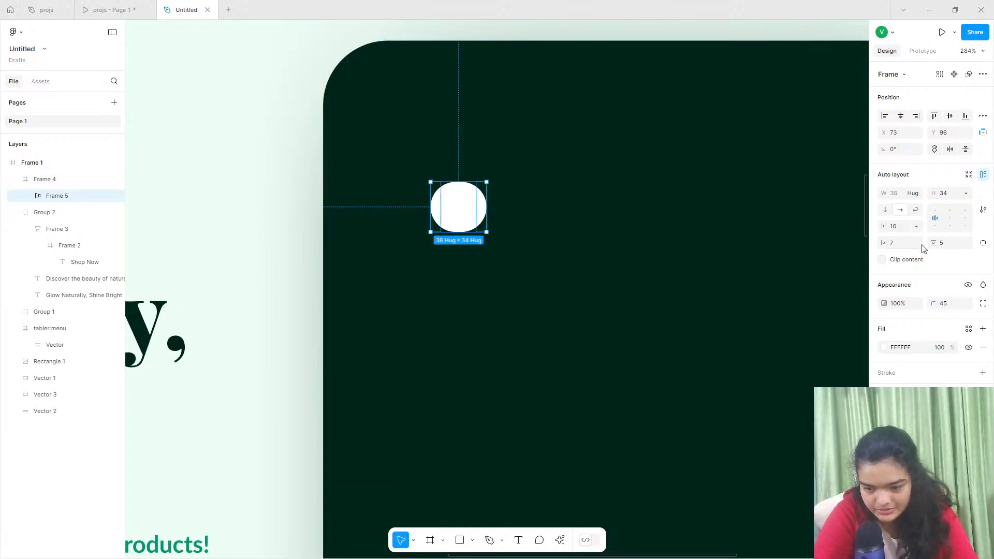
pyautogui.moveTo(884, 243); pyautogui.dragTo(770, 288)
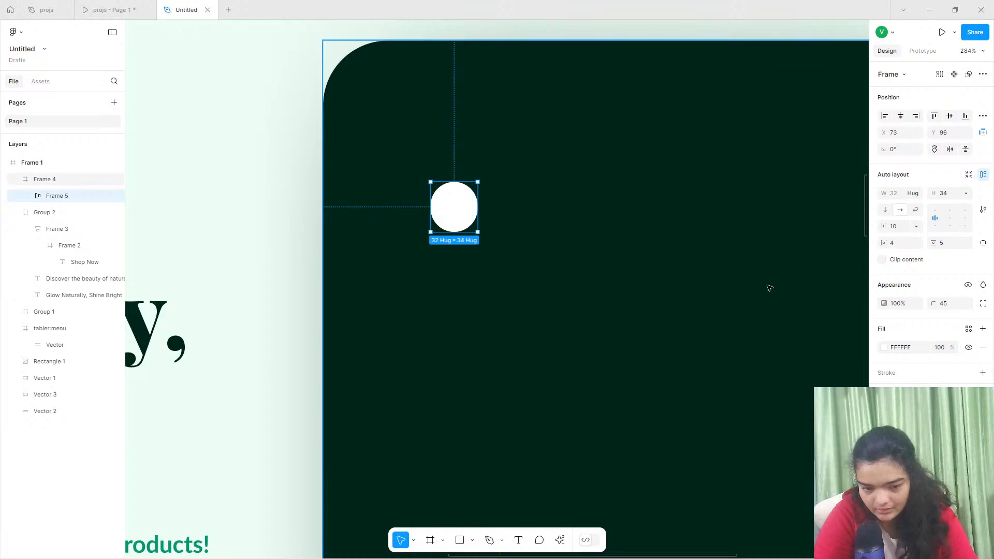
pyautogui.click(899, 243)
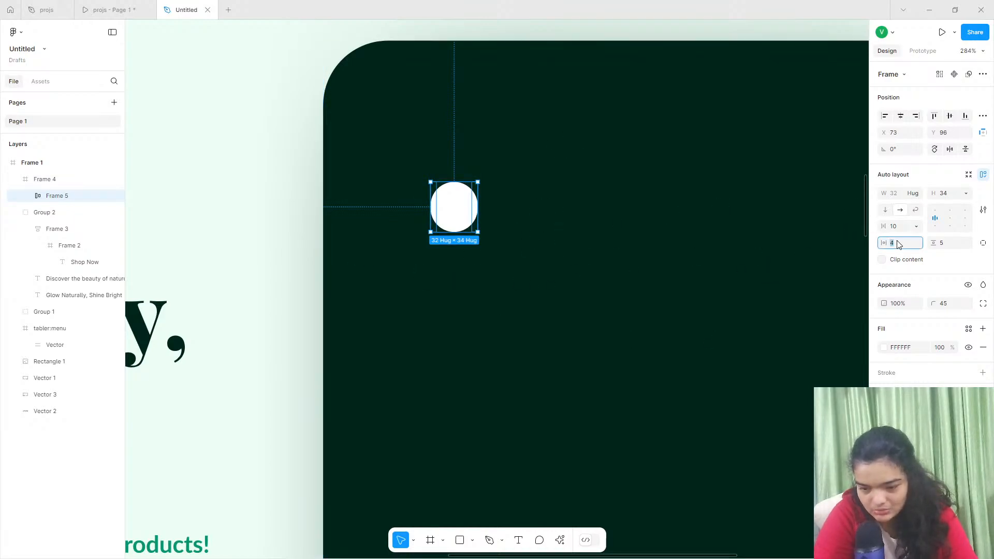
pyautogui.press('Return')
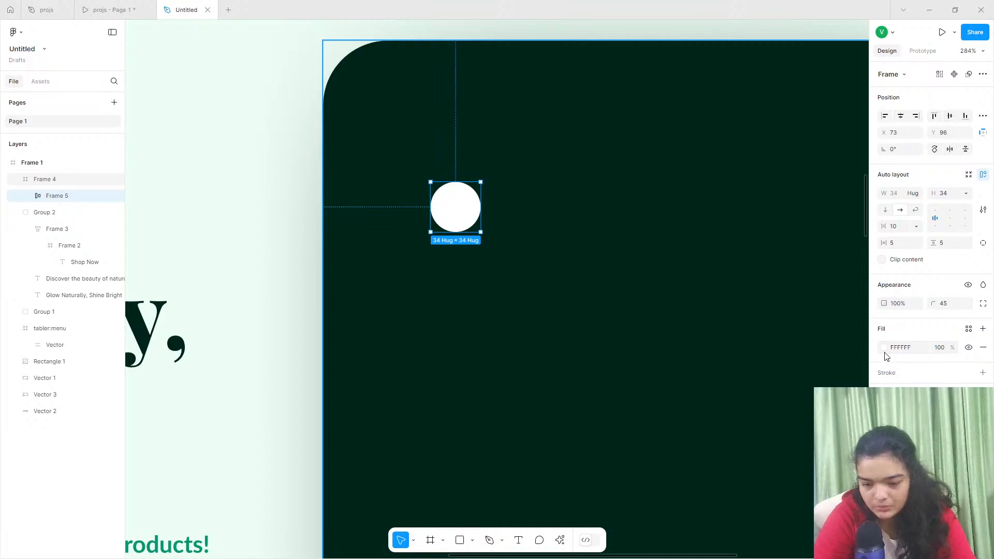
# Recolour the camera icon inside the white circle with the page's green 059669.
pyautogui.hotkey('ctrl', 'v')
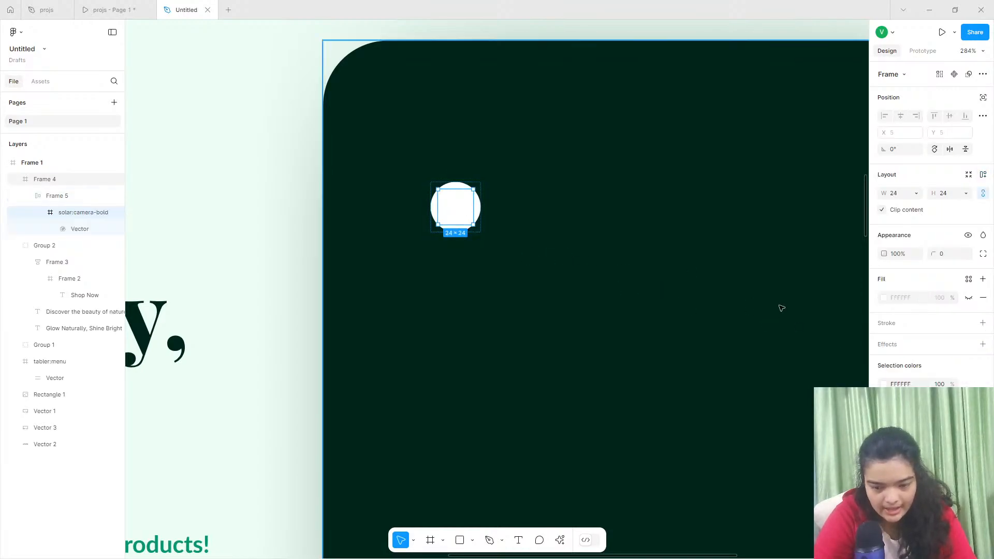
pyautogui.click(883, 384)
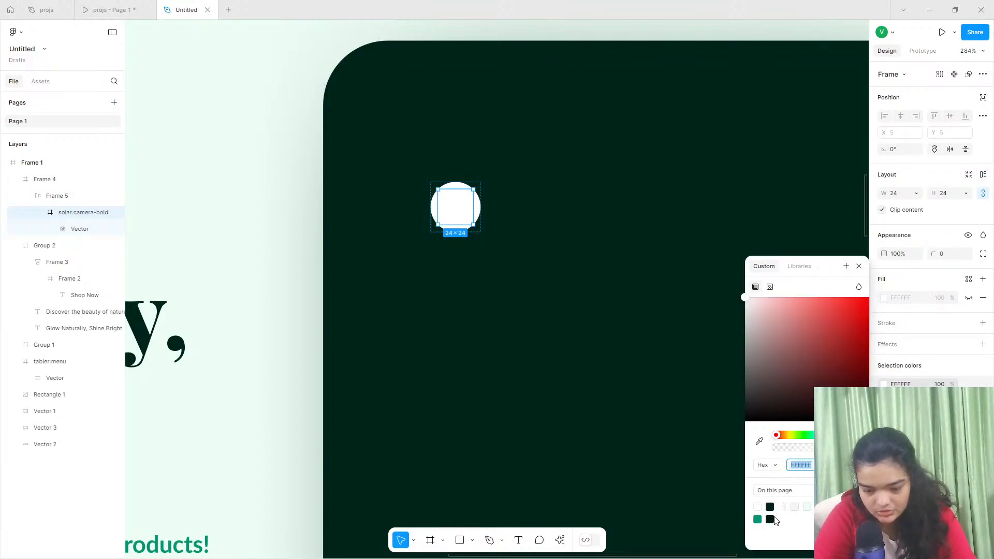
pyautogui.click(758, 519)
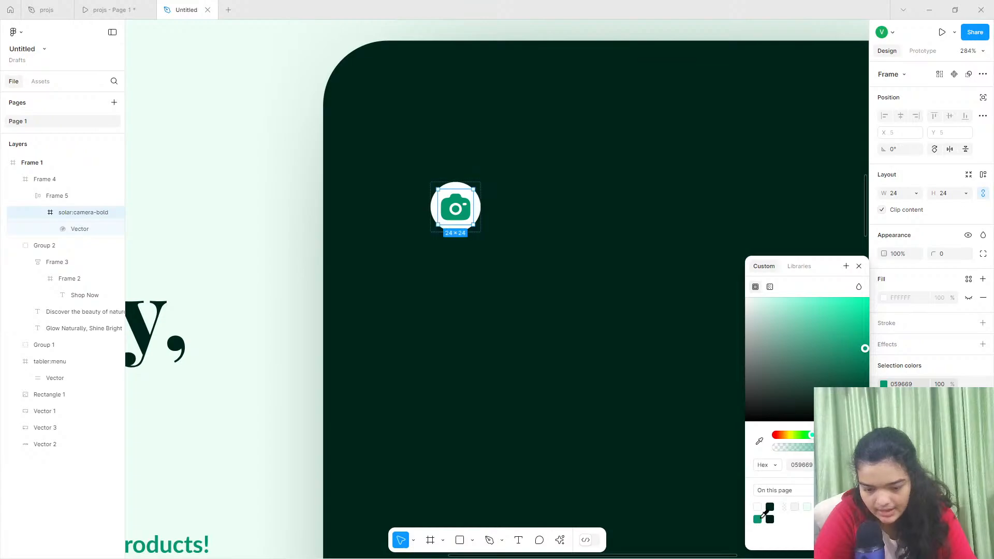
# Enlarge the green camera icon inside its white circle to 28 × 28.
pyautogui.click(458, 226)
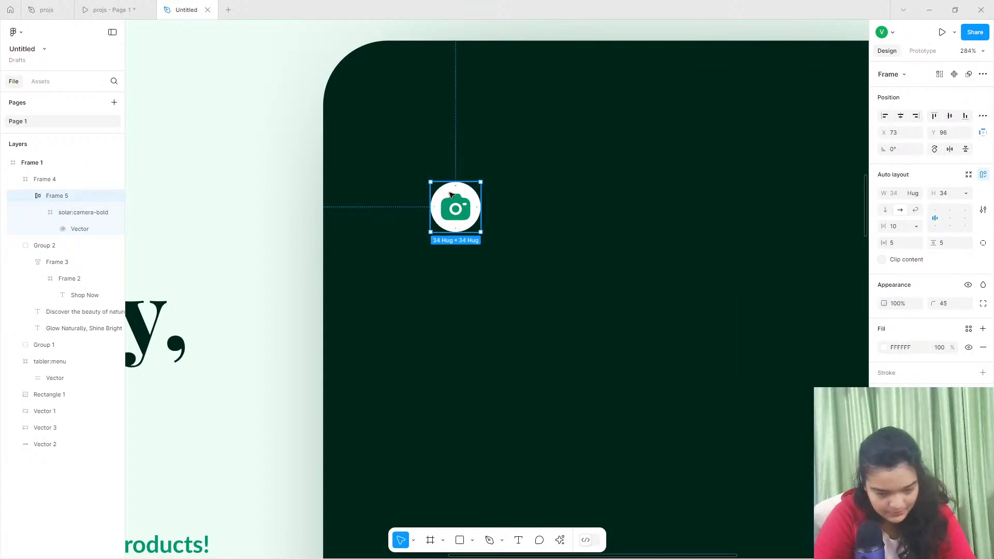
pyautogui.doubleClick(457, 208)
pyautogui.moveTo(448, 189)
pyautogui.mouseDown()
pyautogui.moveTo(453, 199)
pyautogui.moveTo(461, 186)
pyautogui.mouseUp()
pyautogui.hotkey('ctrl', 'z')
pyautogui.scroll(-5, 463, 202)
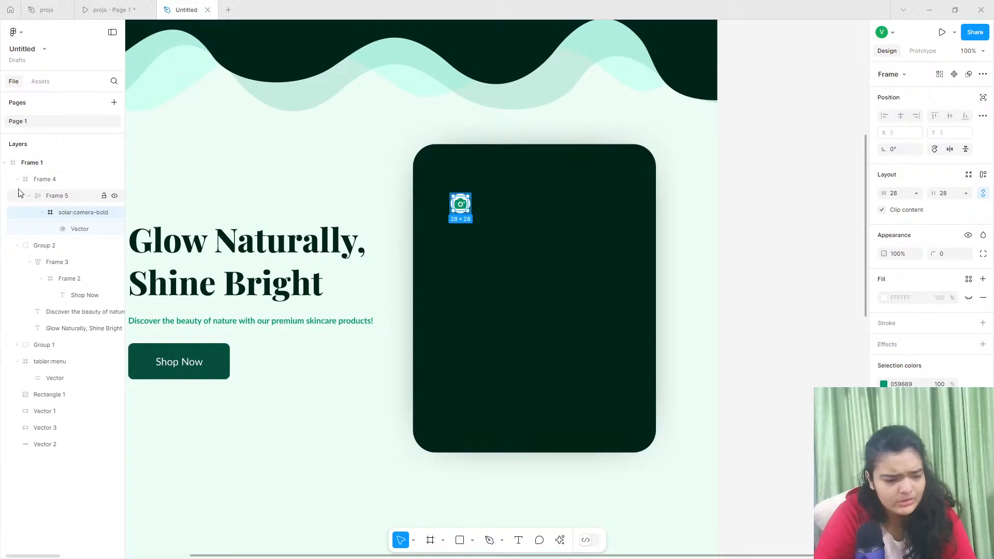
# Select the circular camera badge frame and move it to about X 67, Y 89 in the dark card.
pyautogui.click(41, 195)
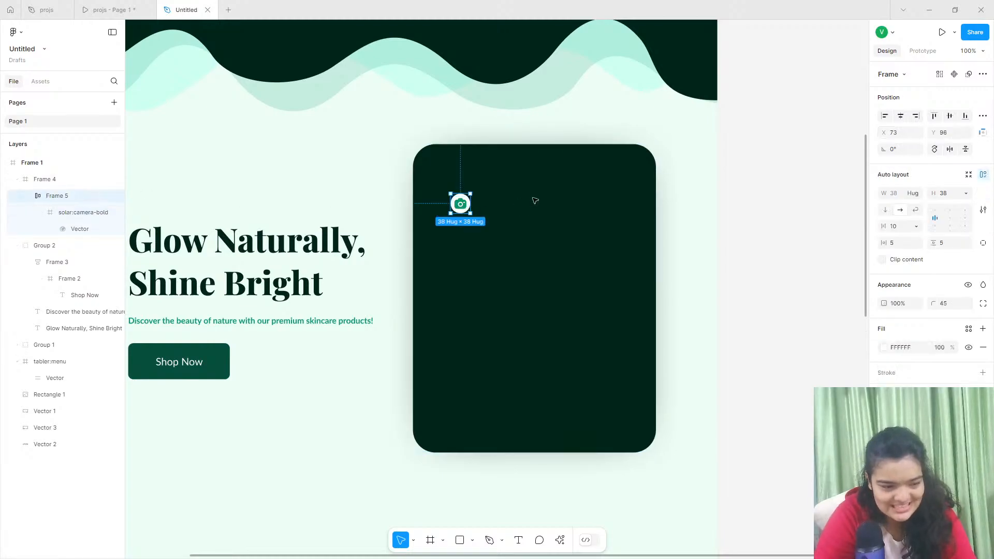
pyautogui.click(60, 186)
pyautogui.click(468, 208)
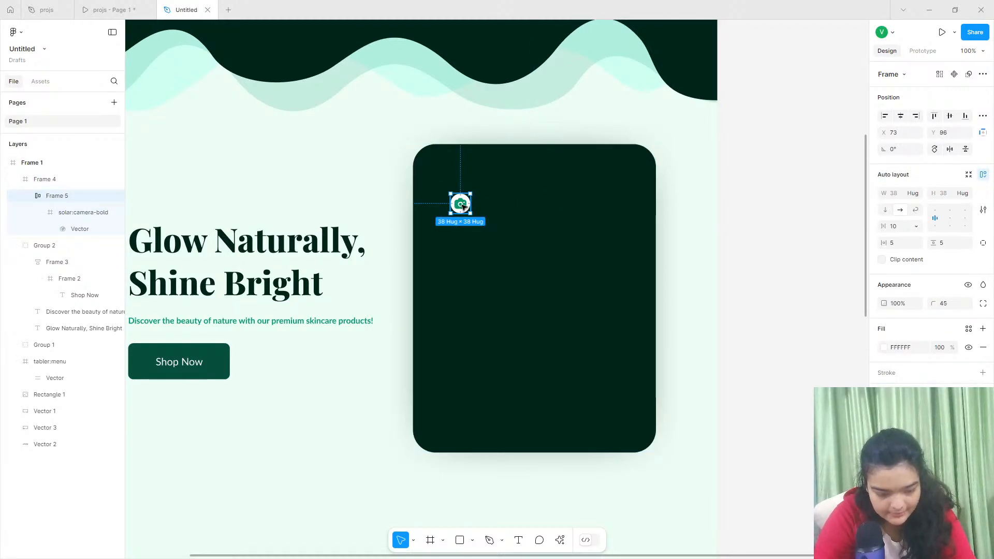
pyautogui.moveTo(464, 206); pyautogui.dragTo(464, 203)
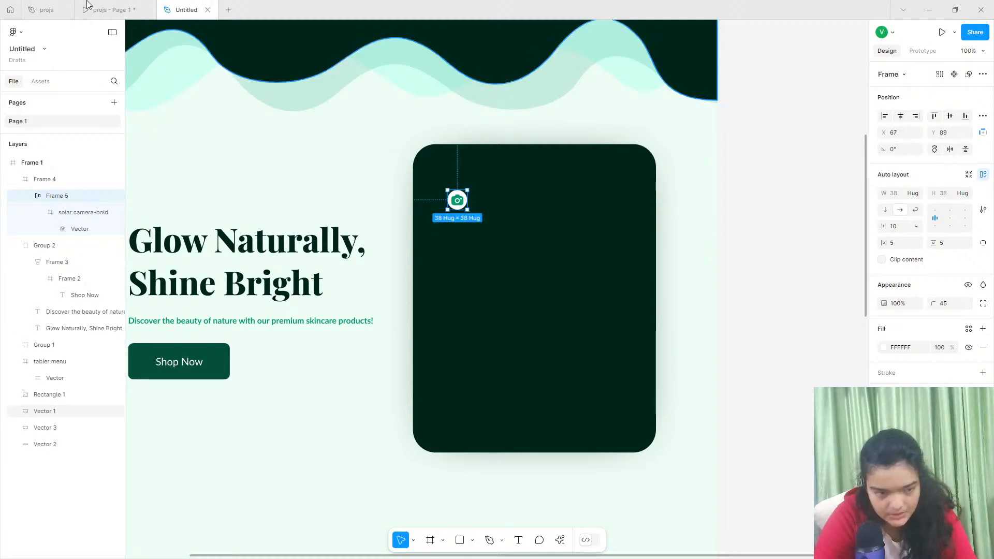
# Examine the feature card in the reference prototype and the projs design file, and return to the Untitled file.
pyautogui.click(115, 11)
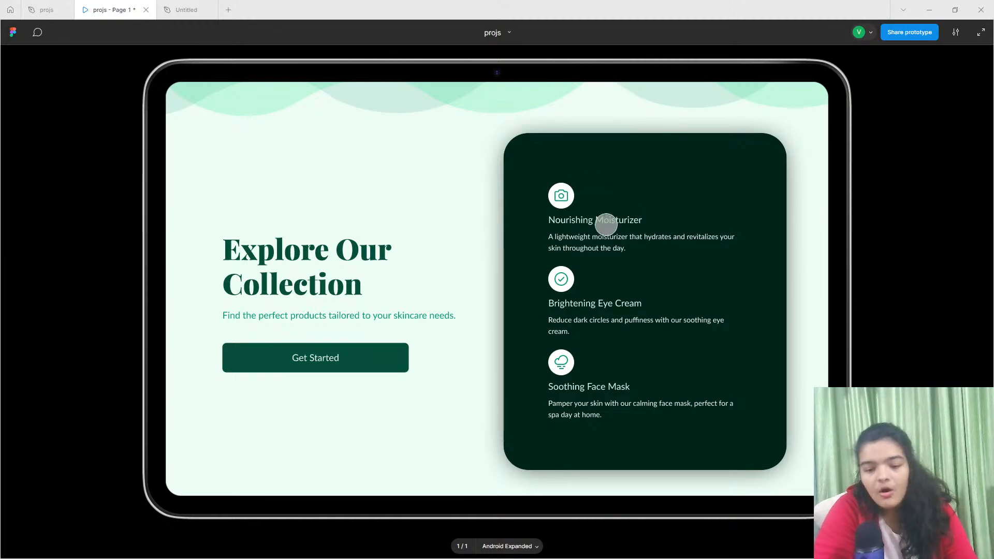
pyautogui.scroll(1, 605, 224)
pyautogui.scroll(-3, 601, 269)
pyautogui.scroll(3, 599, 269)
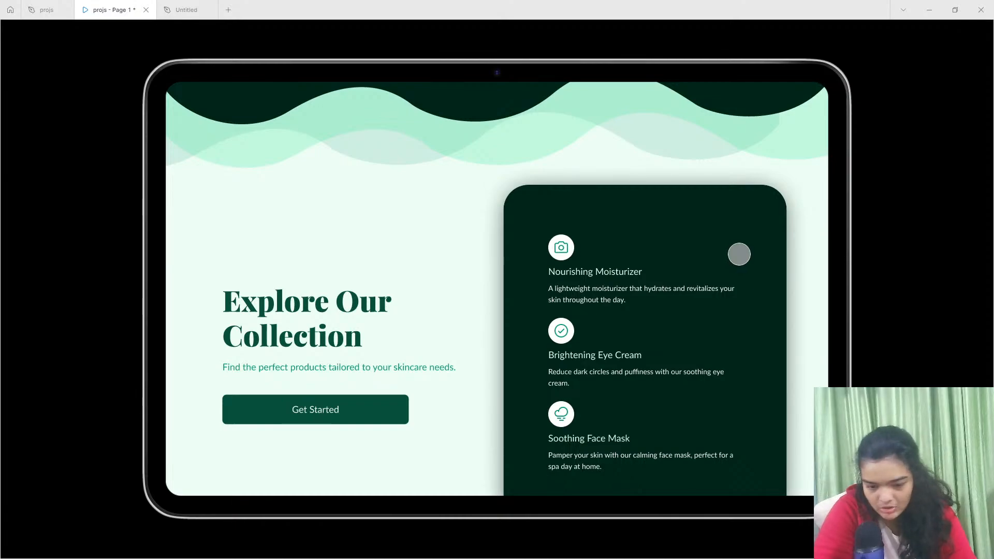
pyautogui.click(200, 7)
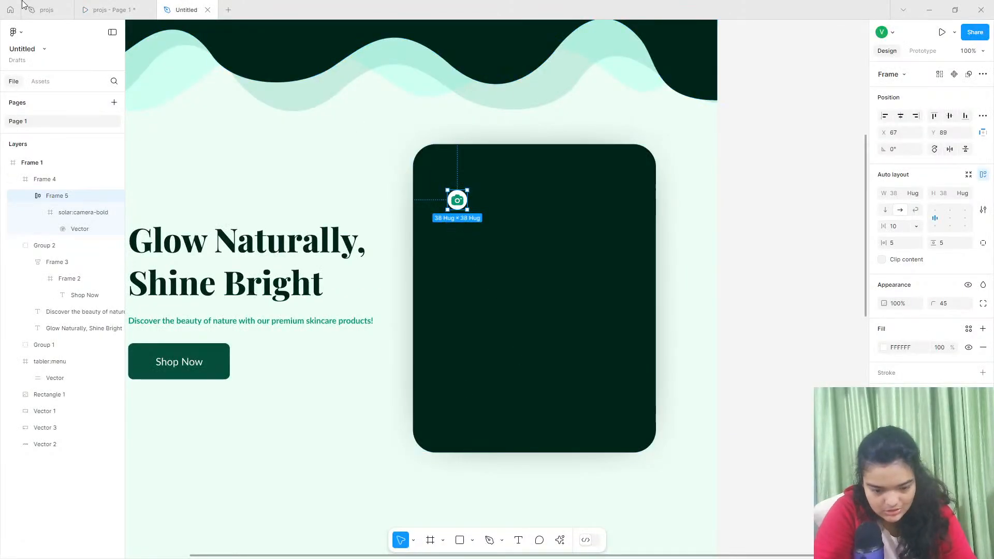
pyautogui.click(43, 10)
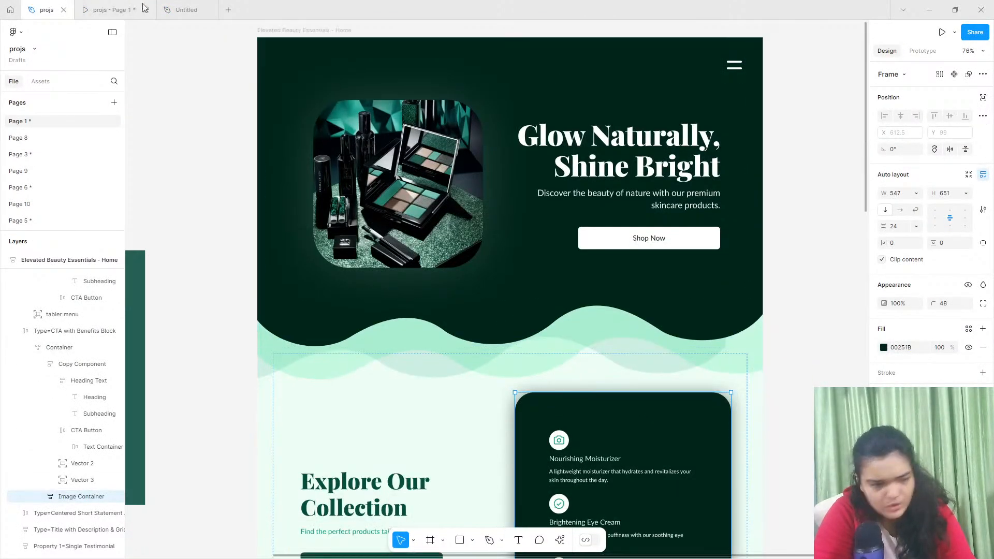
pyautogui.click(187, 9)
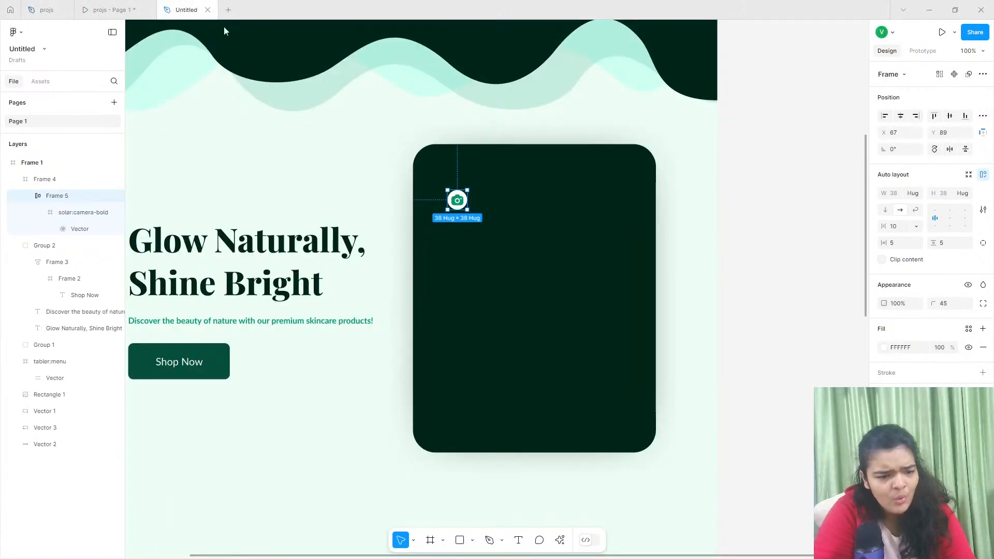
# Search for lorem ipsum among the plugins and run Lorem Ipsum by ‹div›RIOTS.
pyautogui.click(560, 540)
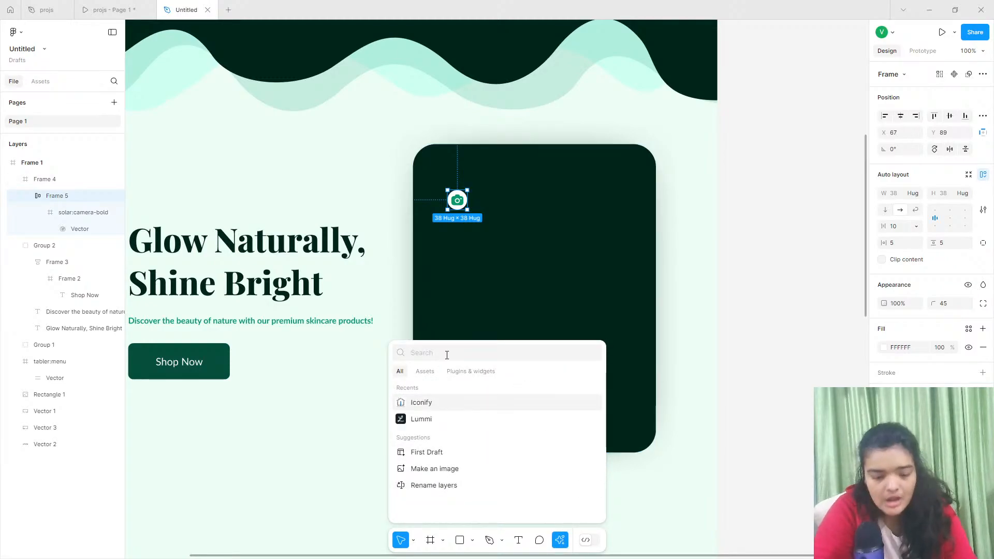
pyautogui.write('l')
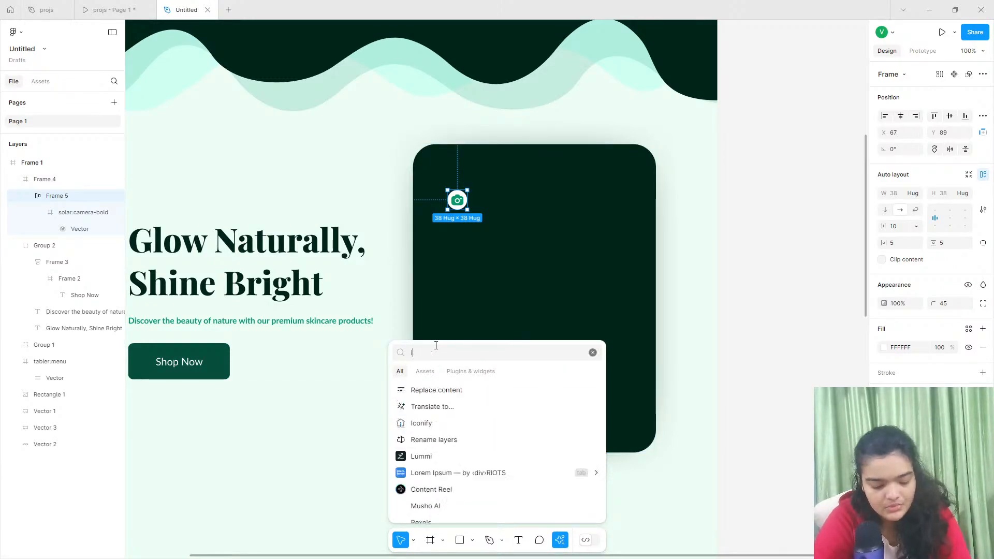
pyautogui.write('orem ipsum')
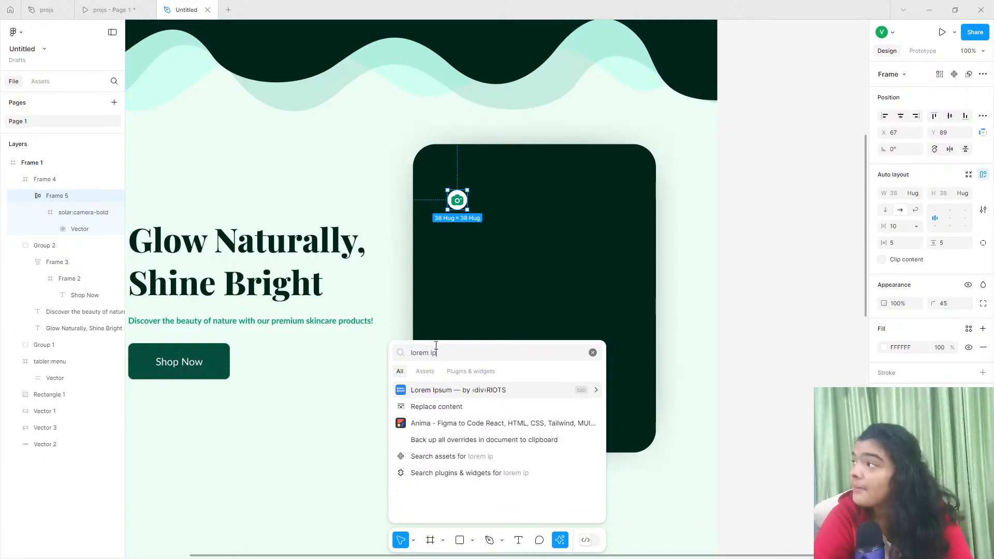
pyautogui.click(451, 391)
# Move the camera badge to about X 70, Y 70 and generate two Lorem Ipsum words in a new text layer below it.
pyautogui.moveTo(460, 201); pyautogui.dragTo(462, 192)
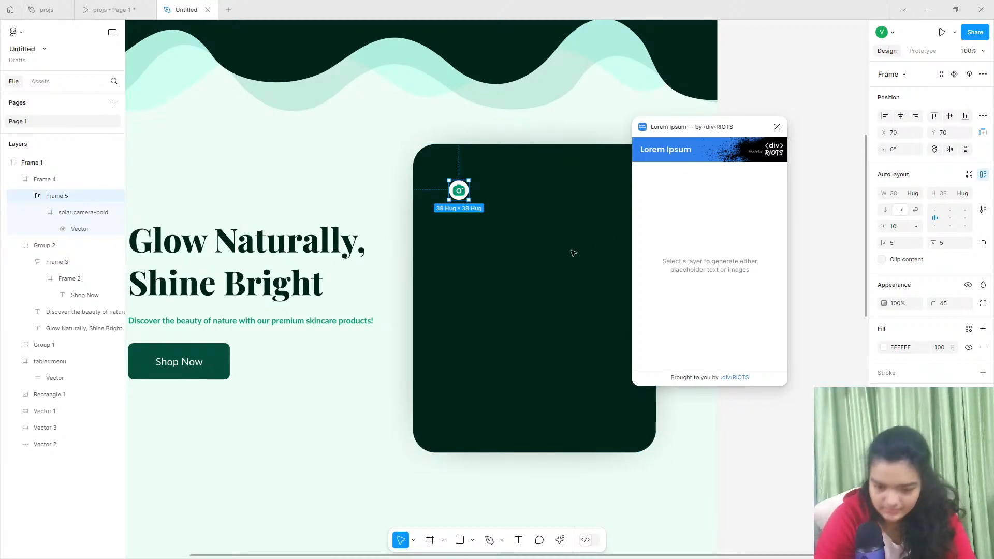
pyautogui.click(461, 253)
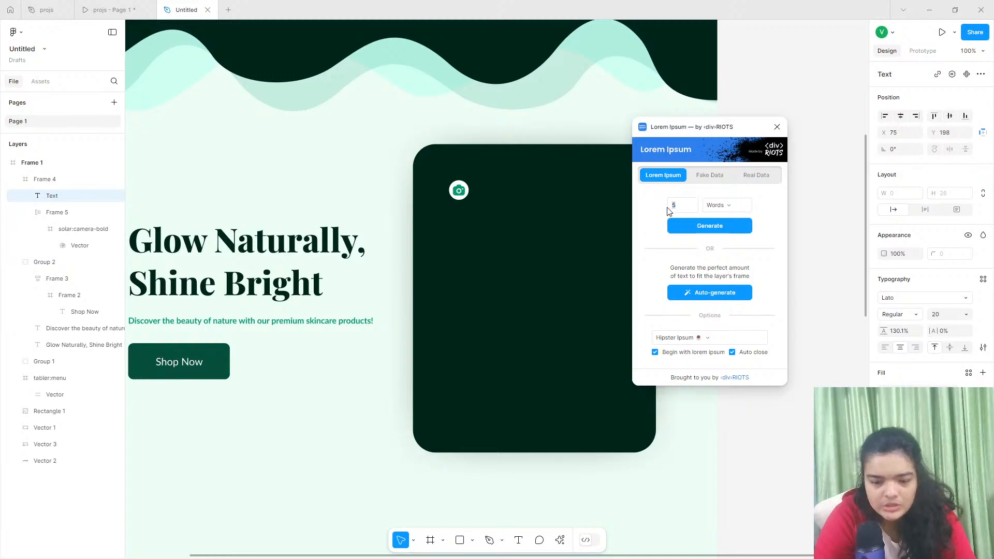
pyautogui.click(694, 222)
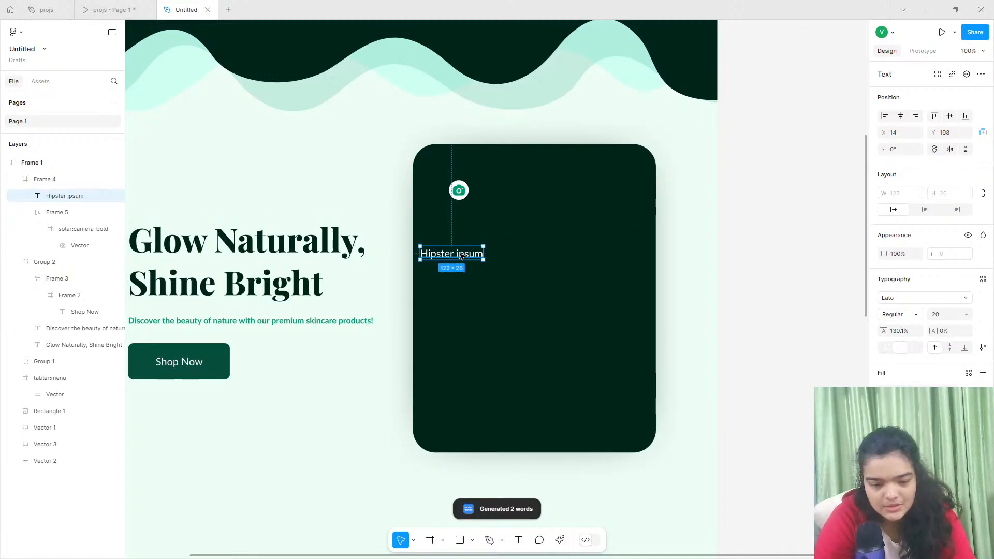
# Move the two-word heading to about X 64, Y 123 beneath the camera badge and compare the layout with the reference prototype.
pyautogui.moveTo(461, 256); pyautogui.dragTo(483, 228)
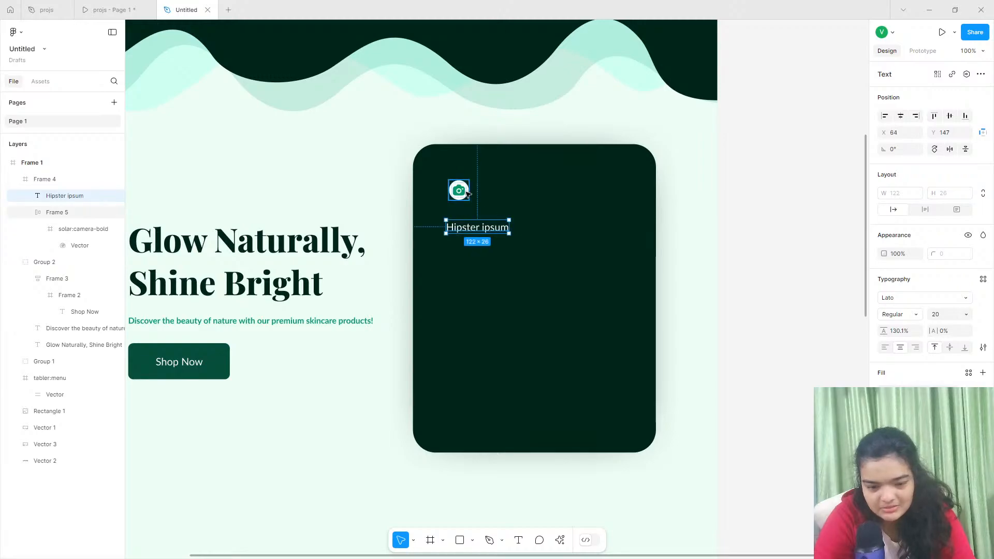
pyautogui.moveTo(459, 191); pyautogui.dragTo(465, 212)
pyautogui.scroll(5, 464, 210)
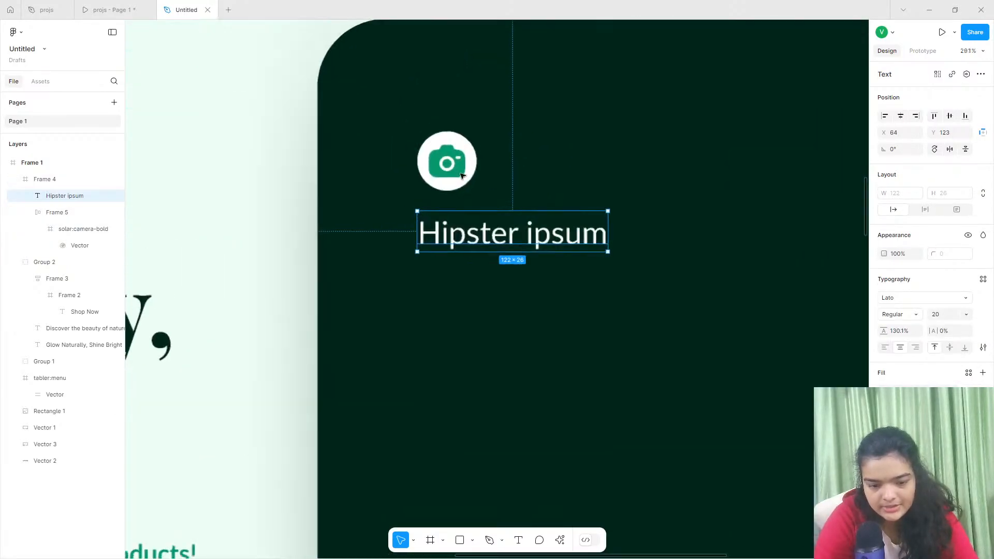
pyautogui.click(112, 8)
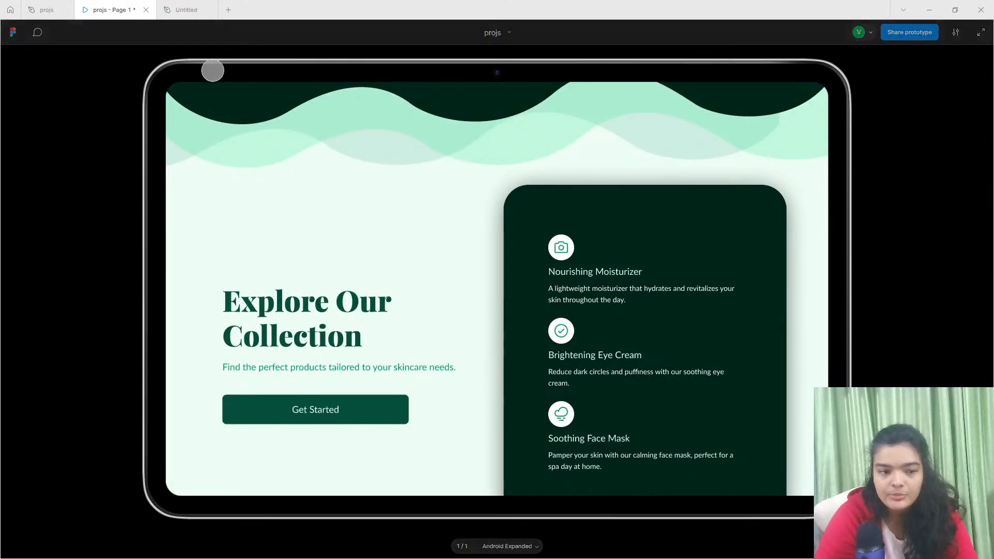
pyautogui.click(185, 9)
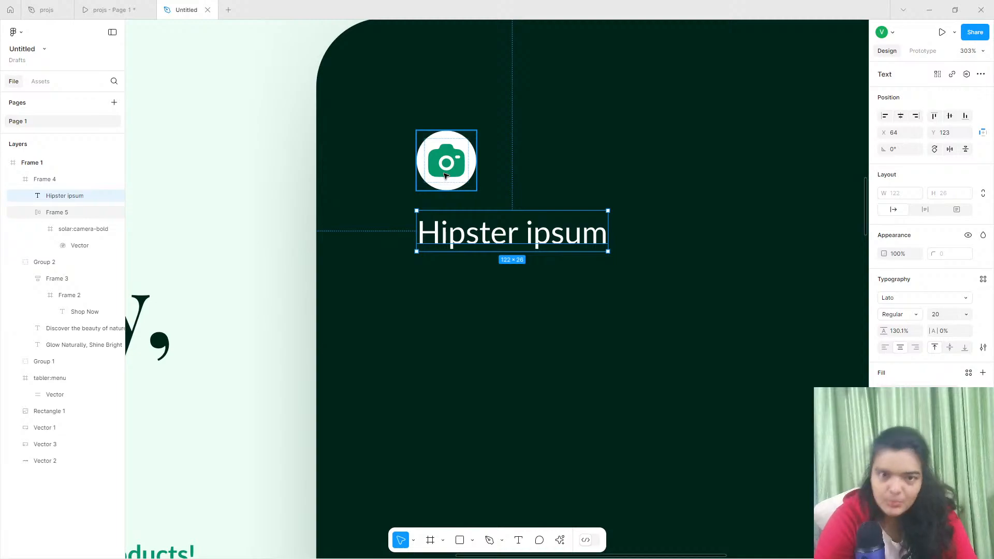
# Make the Hipster ipsum heading Bold and set its text colour to ECFDF5.
pyautogui.doubleClick(481, 229)
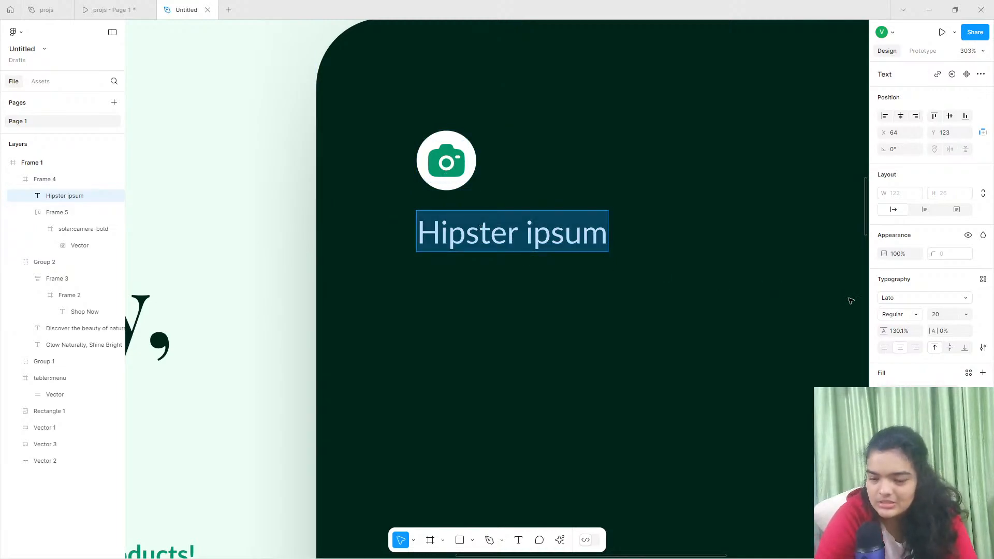
pyautogui.click(900, 316)
pyautogui.click(910, 330)
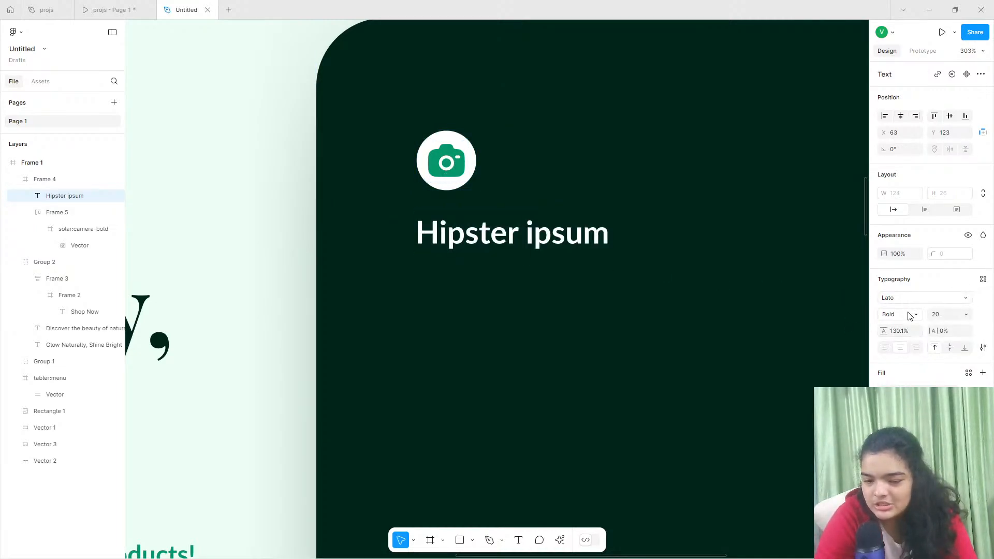
pyautogui.click(885, 389)
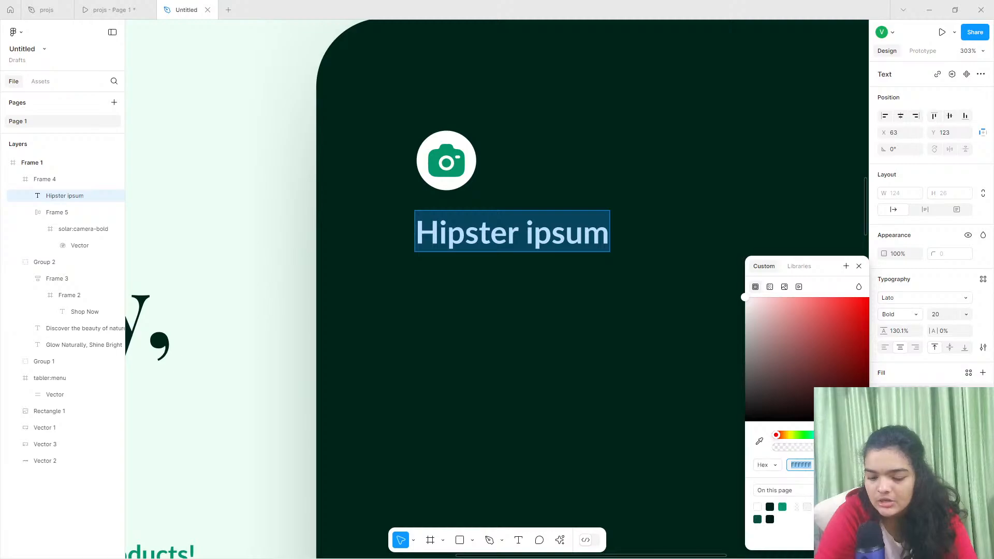
pyautogui.write('ECFDF5')
pyautogui.press('Return')
pyautogui.click(484, 246)
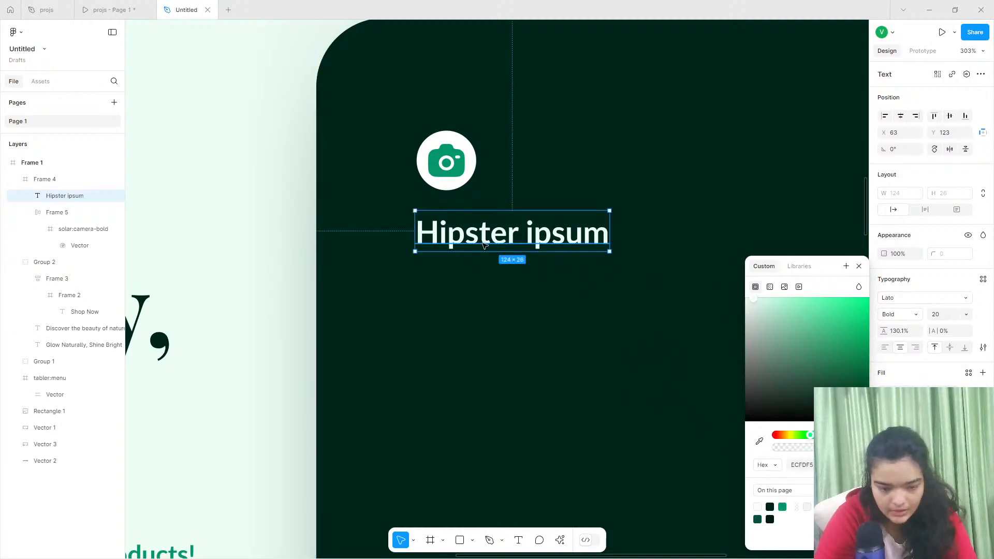
# Duplicate the Hipster ipsum heading and place the copy directly beneath it at about Y 151.
pyautogui.hotkey('ctrl', 'd')
pyautogui.moveTo(463, 220); pyautogui.dragTo(463, 274)
pyautogui.doubleClick(463, 274)
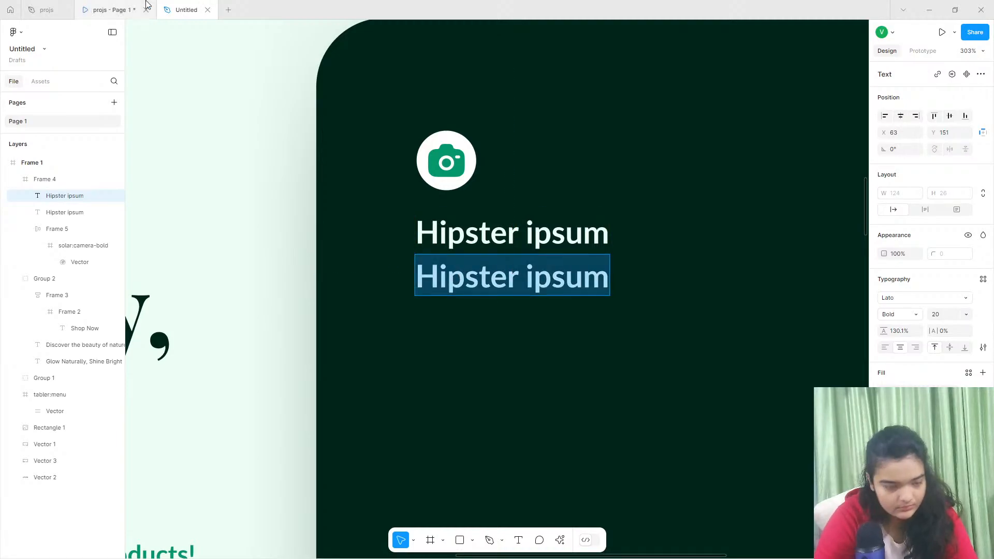
# Replace the lower heading copy's text with two sentences generated by the Lorem Ipsum plugin.
pyautogui.click(111, 9)
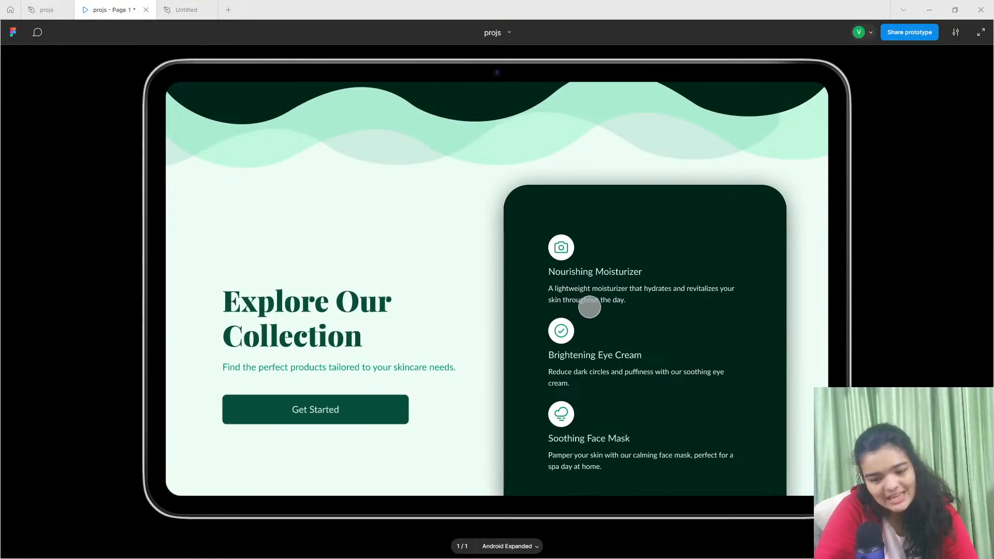
pyautogui.click(189, 4)
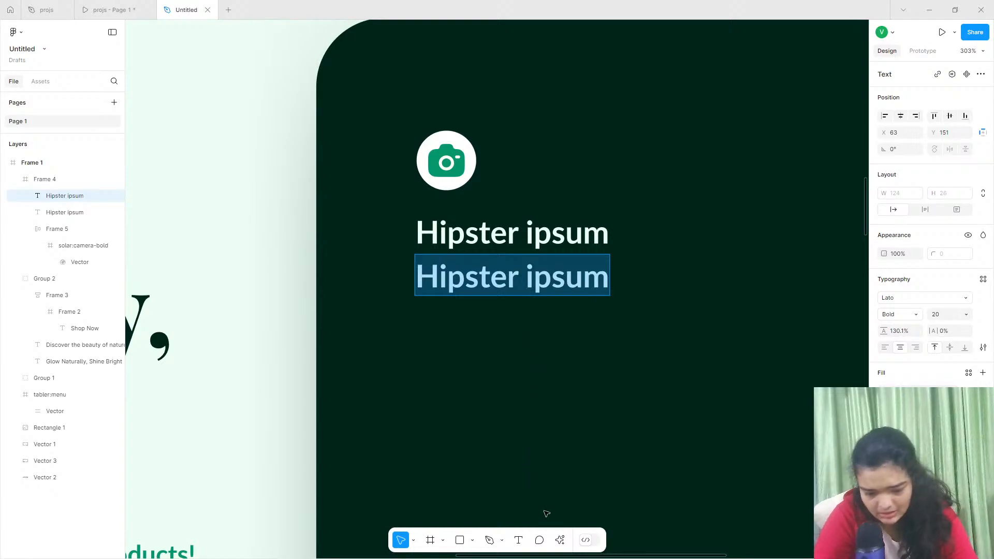
pyautogui.click(567, 539)
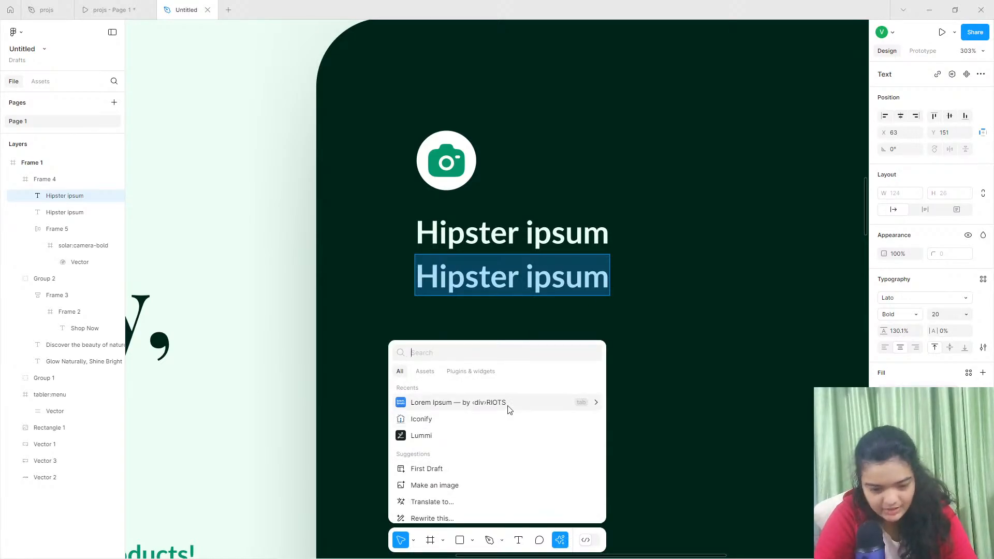
pyautogui.click(520, 406)
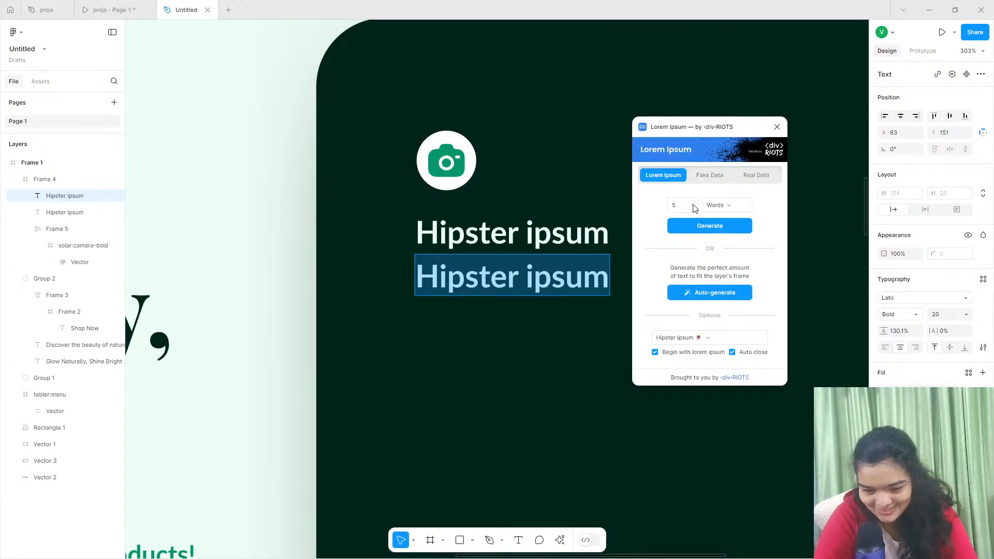
pyautogui.click(709, 207)
pyautogui.click(703, 214)
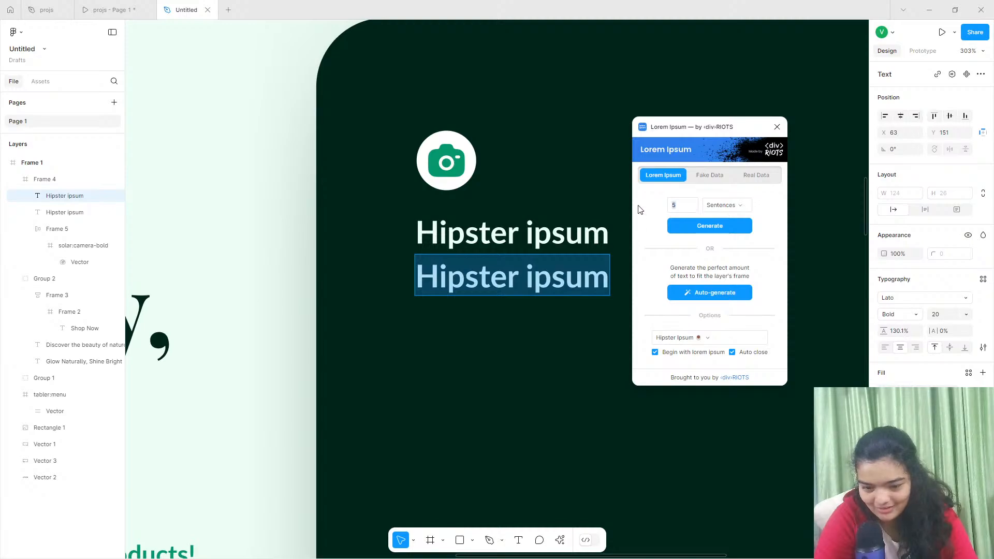
pyautogui.click(705, 232)
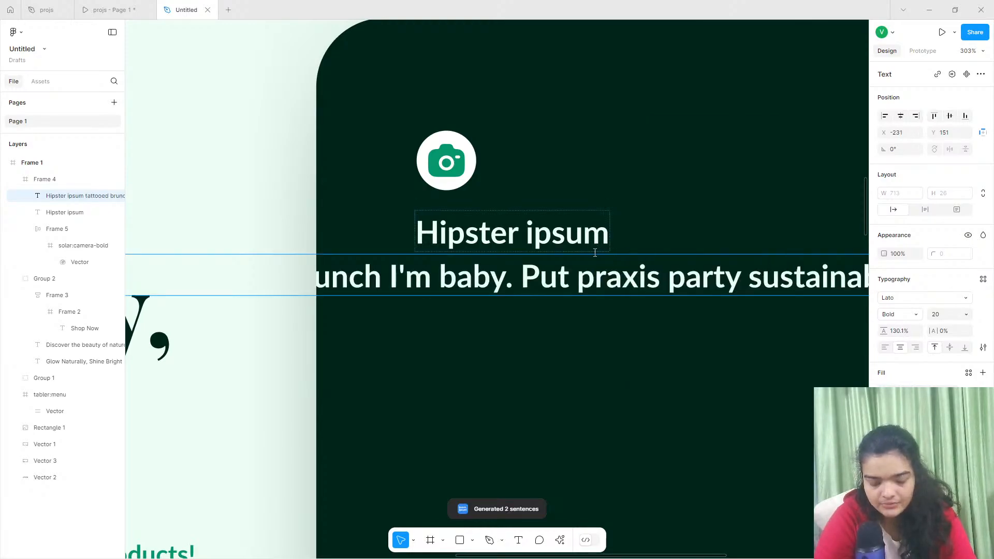
# Compare the description with the reference prototype and set its font weight to Regular.
pyautogui.scroll(-10, 595, 253)
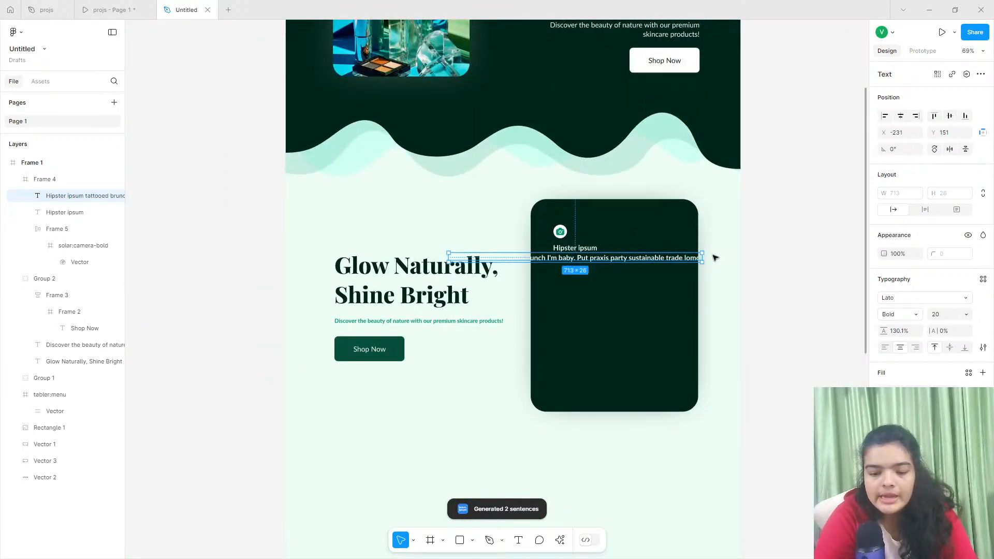
pyautogui.click(136, 7)
pyautogui.scroll(-2, 570, 271)
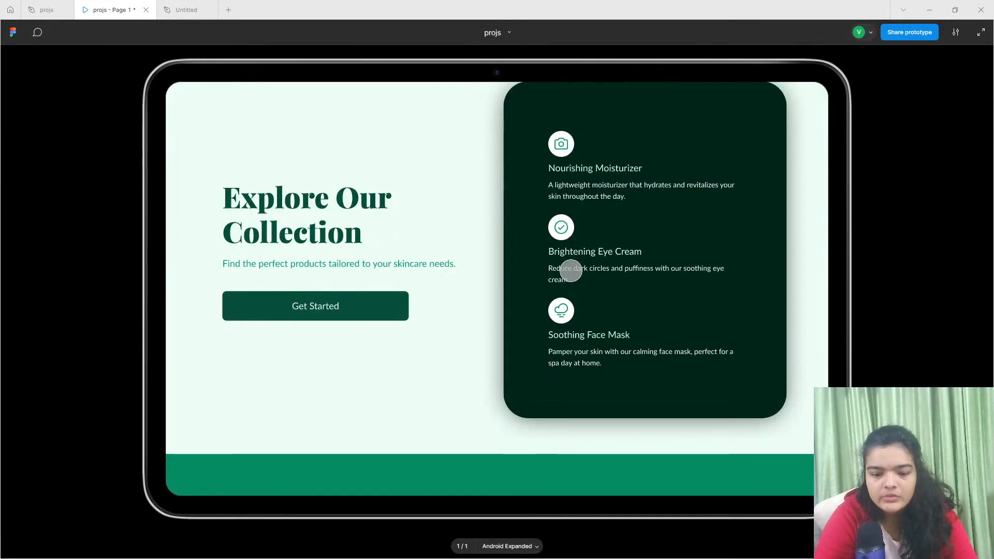
pyautogui.scroll(1, 571, 270)
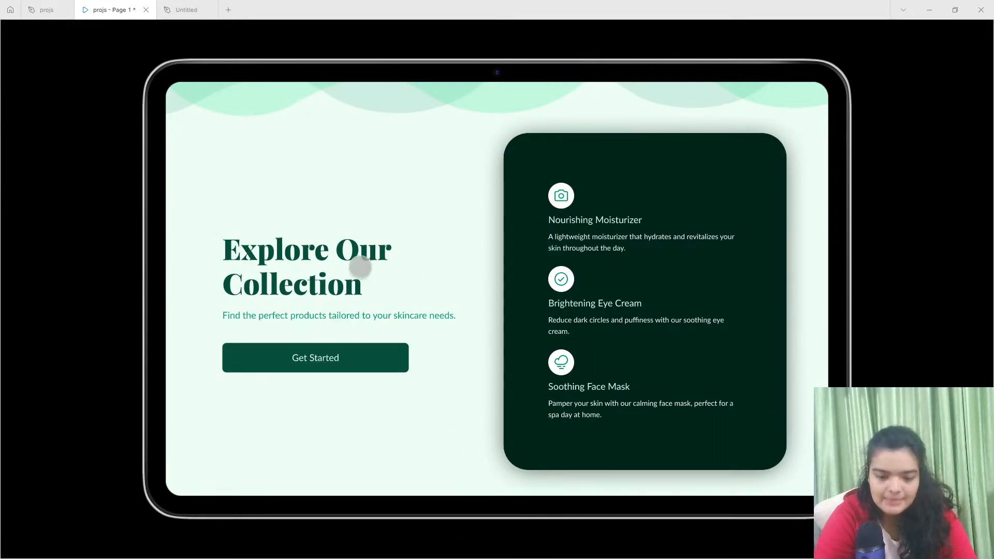
pyautogui.click(173, 9)
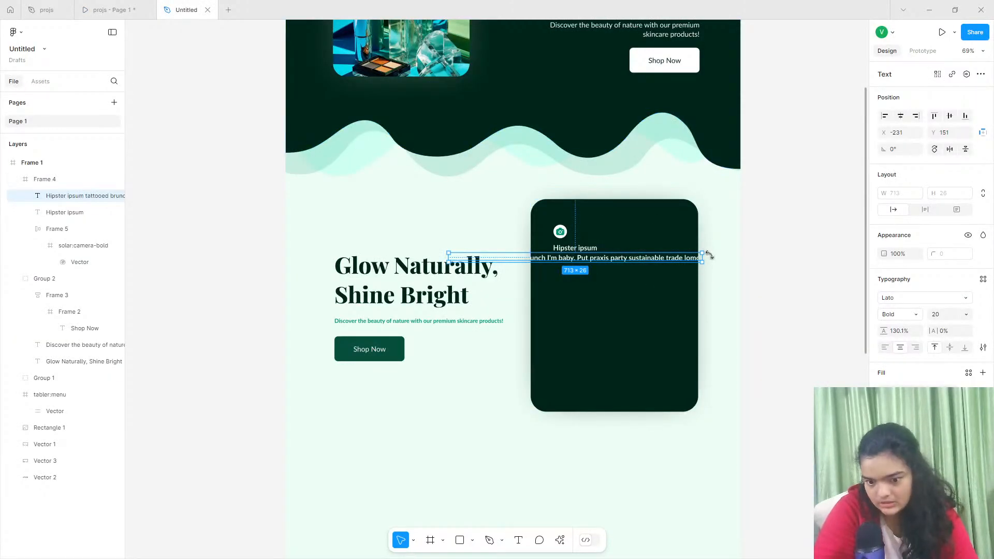
pyautogui.click(914, 316)
pyautogui.click(903, 301)
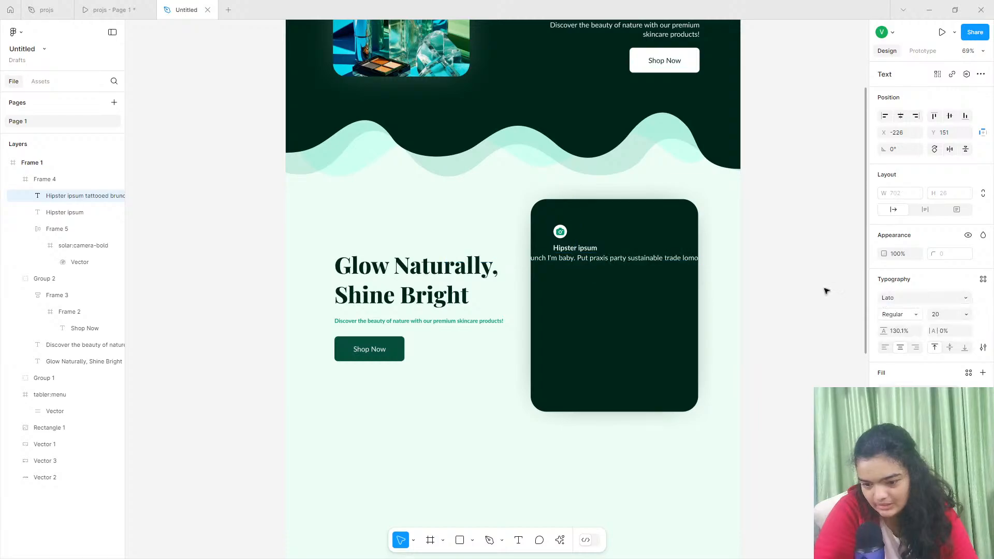
# Narrow the description text box to about 321 wide, move it under the heading and left-align its text.
pyautogui.moveTo(702, 255); pyautogui.dragTo(610, 270)
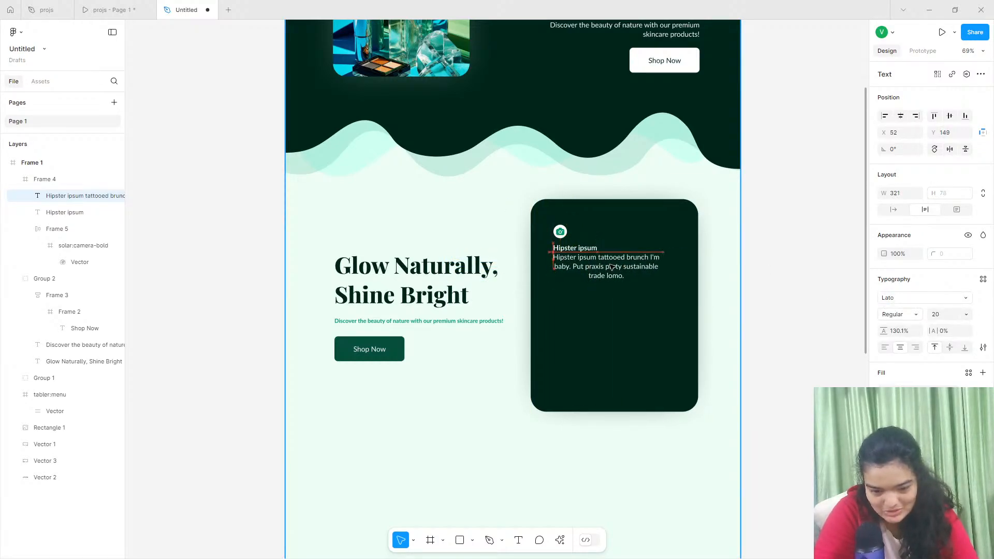
pyautogui.scroll(5, 609, 263)
pyautogui.hotkey('ctrl', 'alt', 'l')
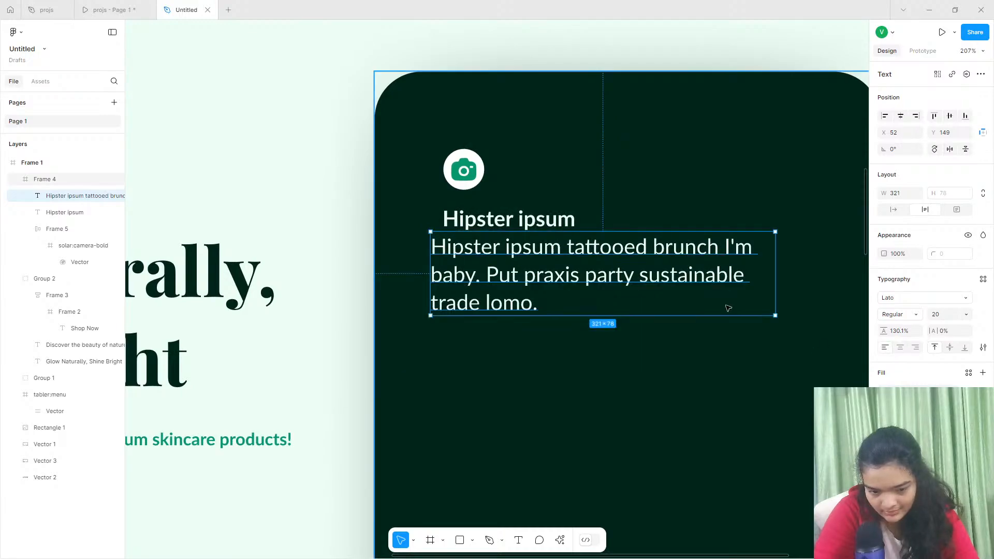
pyautogui.hscroll(3, 775, 265)
pyautogui.hscroll(2, 775, 266)
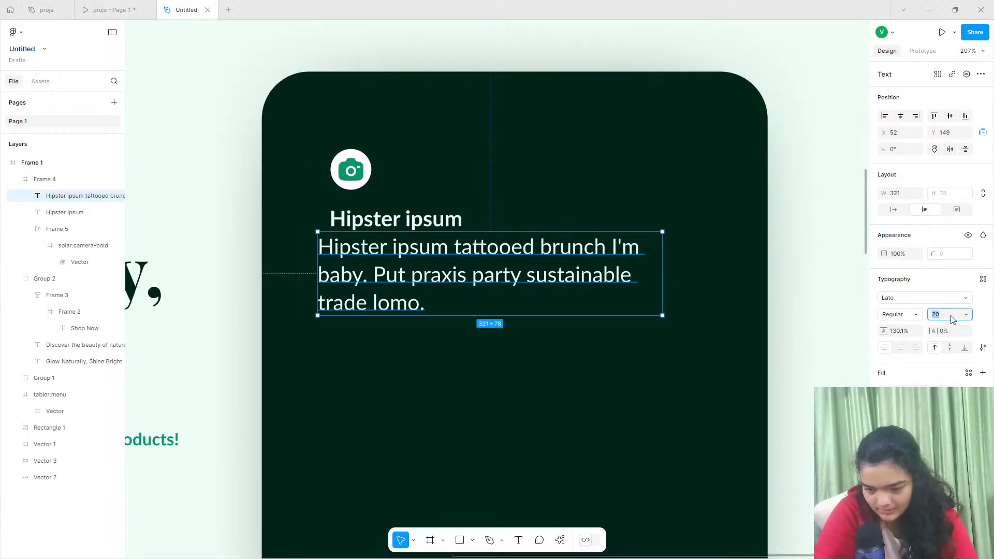
# Set the description's font size to 12 and align the description and camera badge with the heading's left edge at X 63.
pyautogui.click(951, 318)
pyautogui.write('12')
pyautogui.press('Return')
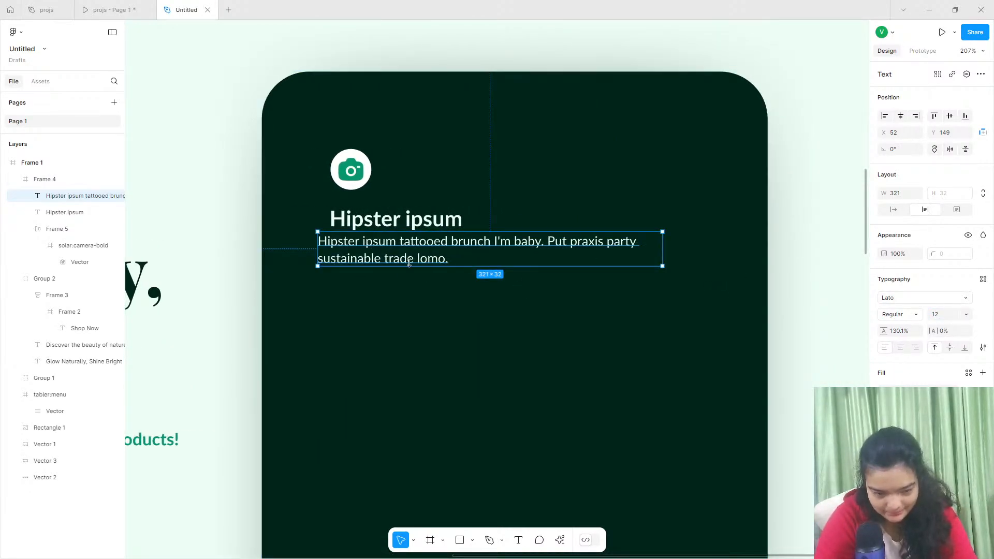
pyautogui.moveTo(404, 261); pyautogui.dragTo(418, 268)
pyautogui.moveTo(347, 164)
pyautogui.mouseDown()
pyautogui.moveTo(354, 175)
pyautogui.moveTo(349, 168)
pyautogui.mouseUp()
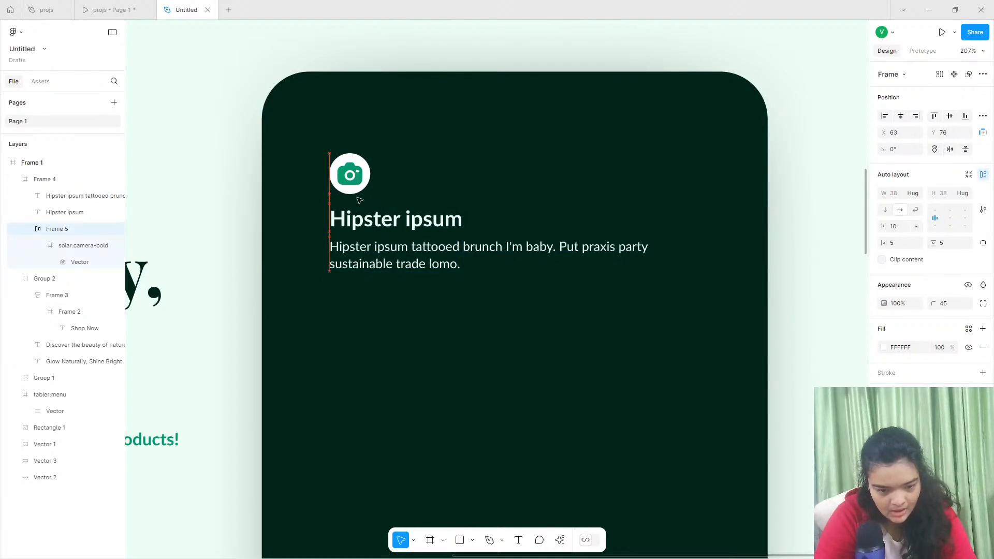
# Group the camera badge, heading and description, and move the group to about X 67, Y 93 in the dark card.
pyautogui.keyDown('shift'); pyautogui.click(378, 225); pyautogui.keyUp('shift')
pyautogui.keyDown('shift'); pyautogui.click(366, 255); pyautogui.keyUp('shift')
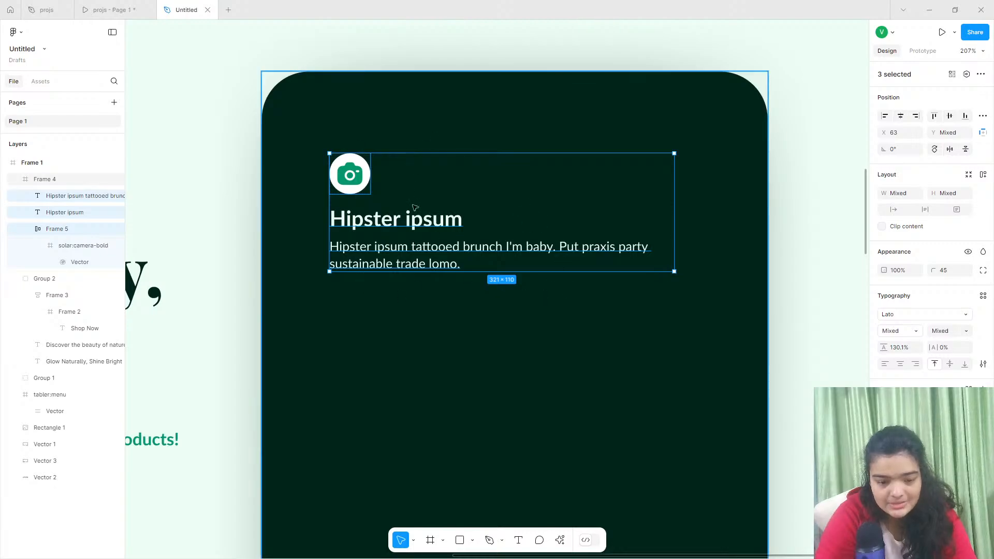
pyautogui.hotkey('ctrl', 'g')
pyautogui.moveTo(440, 248); pyautogui.dragTo(440, 279)
pyautogui.scroll(-2, 440, 280)
pyautogui.scroll(-5, 438, 279)
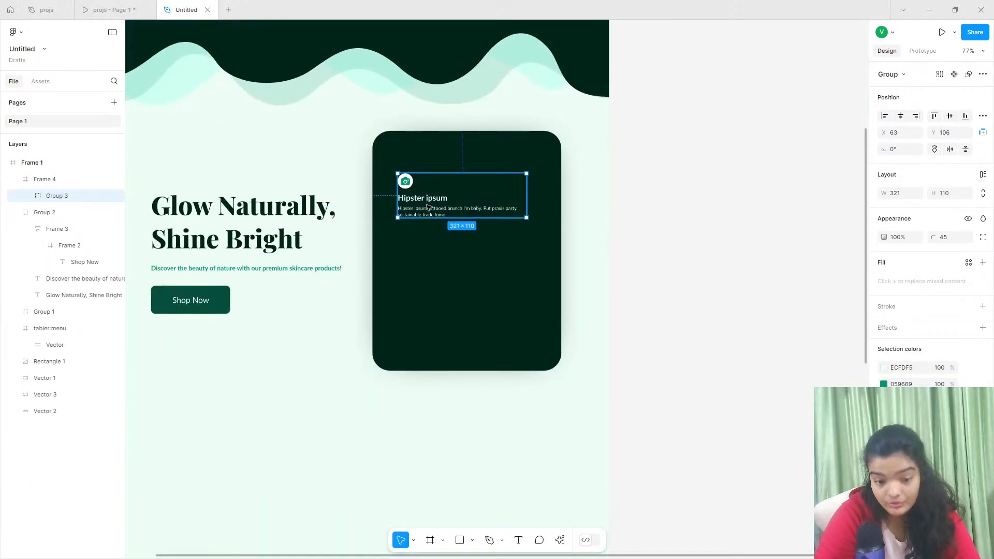
pyautogui.moveTo(430, 205); pyautogui.dragTo(428, 202)
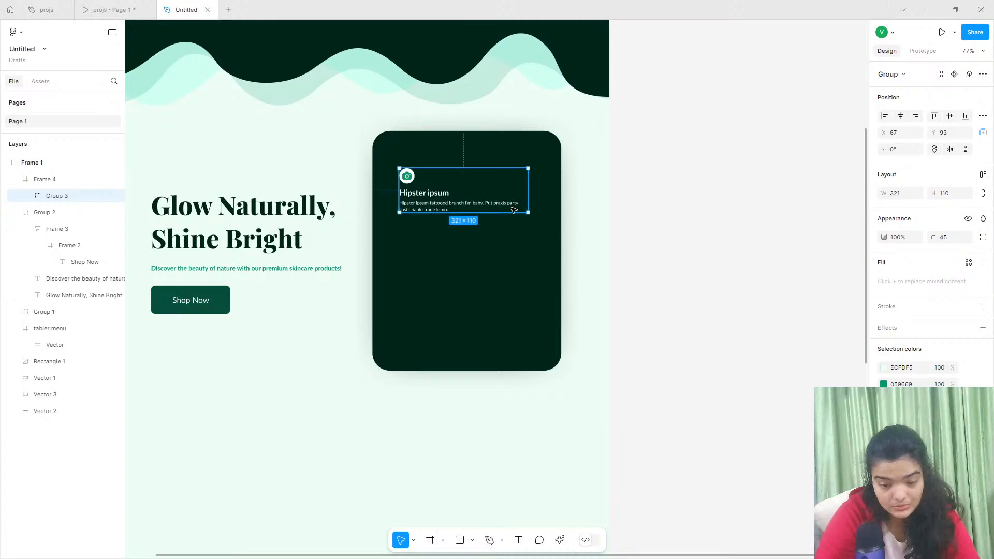
# Try to resize the description text box inside the feature group to about 339 × 21.
pyautogui.doubleClick(514, 209)
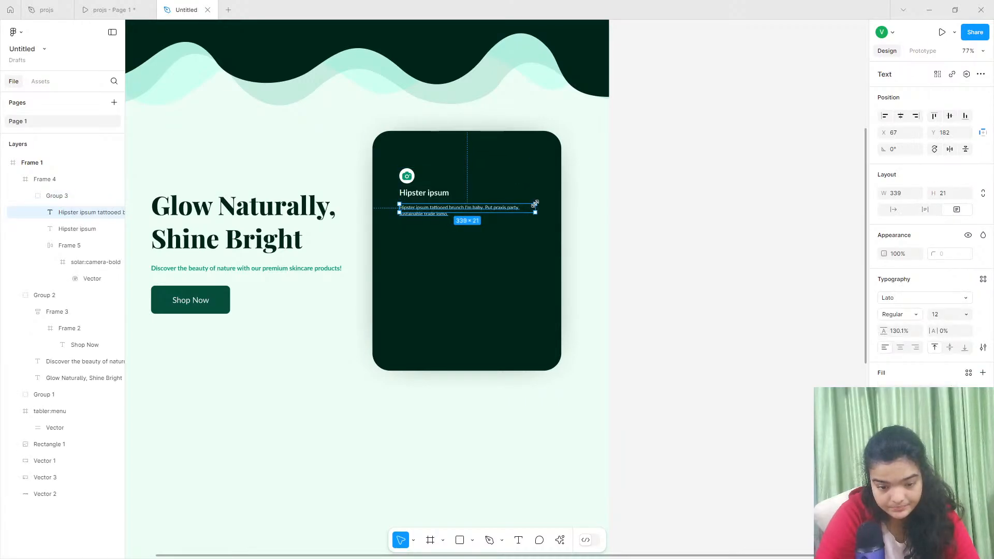
pyautogui.moveTo(537, 204)
pyautogui.mouseDown()
pyautogui.moveTo(543, 198)
pyautogui.moveTo(527, 199)
pyautogui.mouseUp()
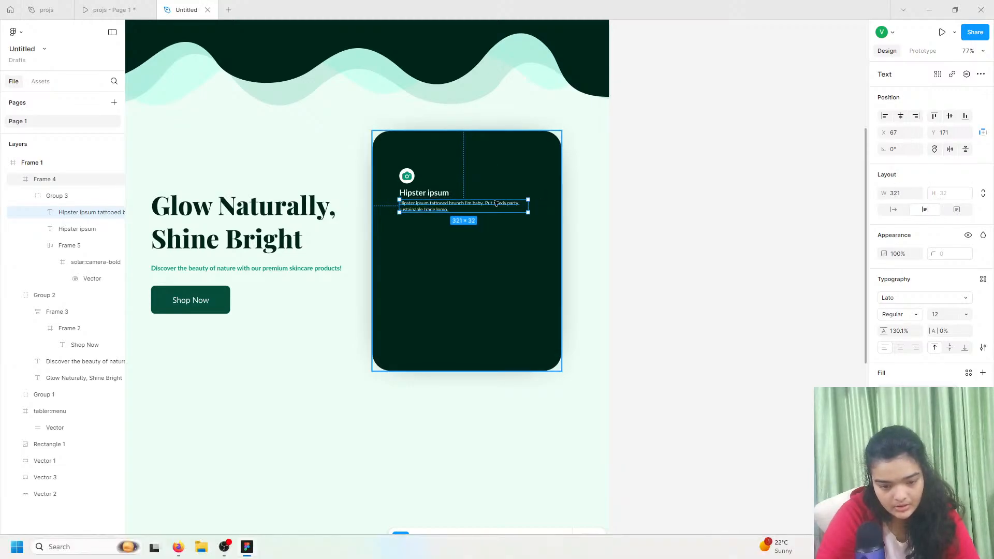
pyautogui.click(77, 228)
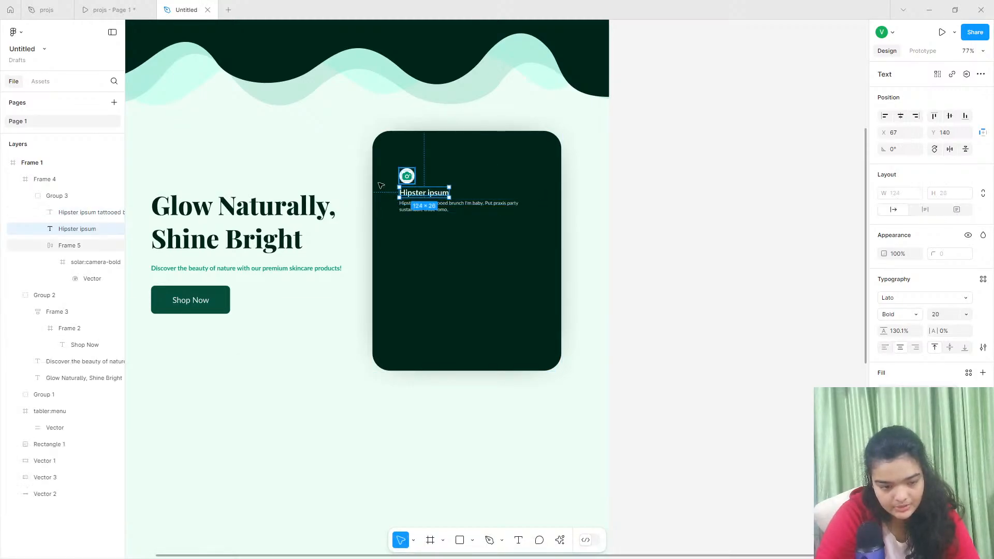
# Duplicate the feature group twice down the dark card, placing the copies at X 67, Y 244 and X 67, Y 395.
pyautogui.click(65, 200)
pyautogui.hotkey('ctrl', 'd')
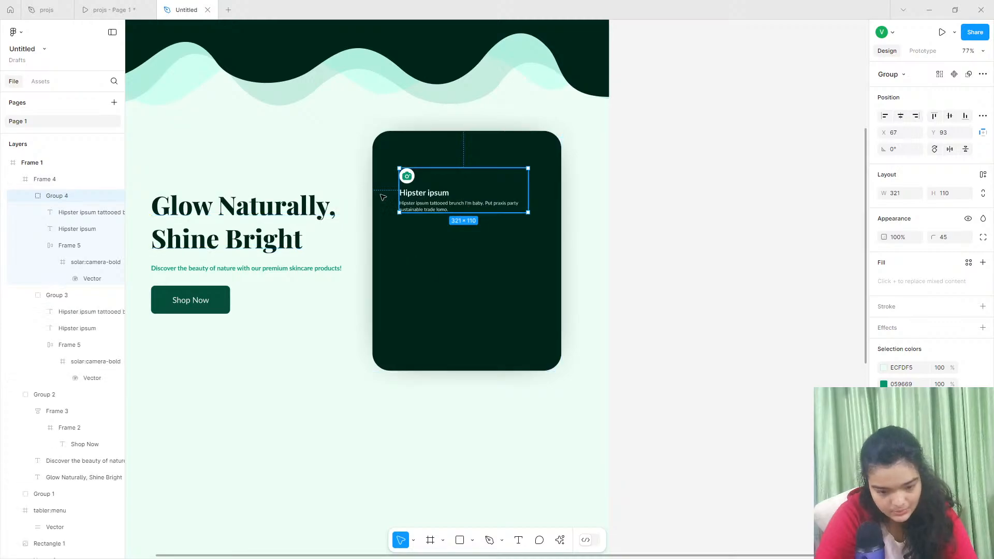
pyautogui.moveTo(382, 195); pyautogui.dragTo(430, 313)
pyautogui.hotkey('ctrl', 'z')
pyautogui.hotkey('ctrl', 'd')
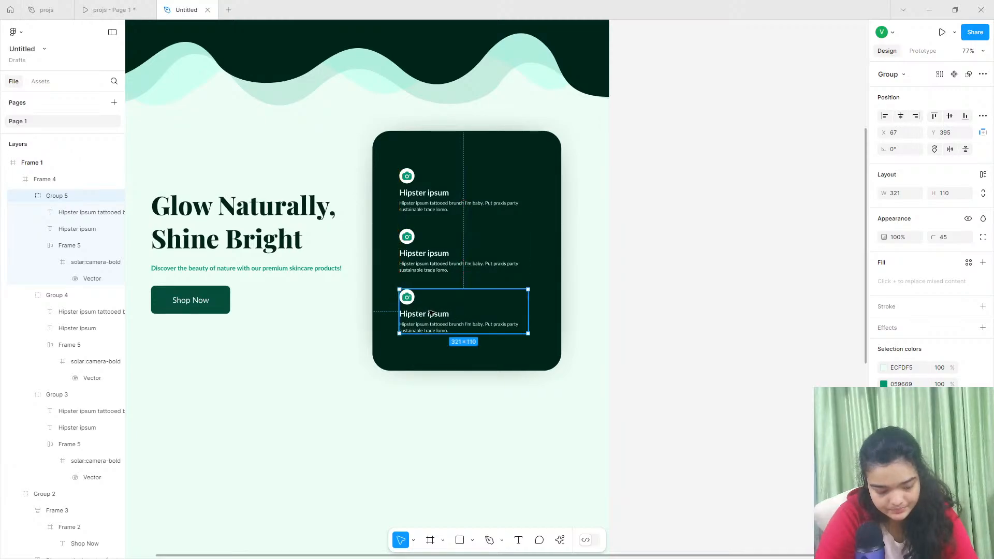
# Delete the camera vector inside the middle feature's white badge.
pyautogui.click(417, 253)
pyautogui.doubleClick(418, 253)
pyautogui.doubleClick(407, 238)
pyautogui.doubleClick(407, 238)
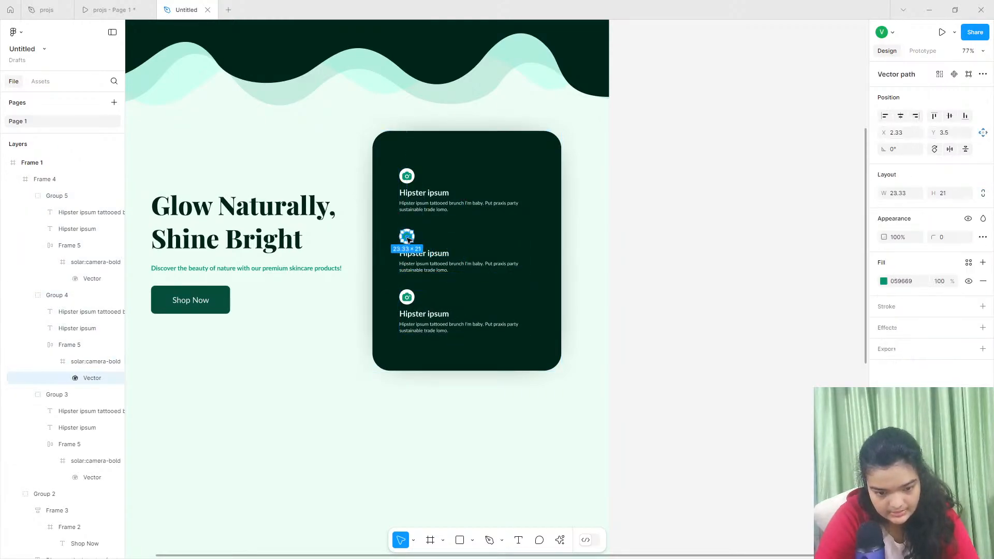
pyautogui.scroll(5, 407, 238)
pyautogui.scroll(5, 407, 237)
pyautogui.press('Delete')
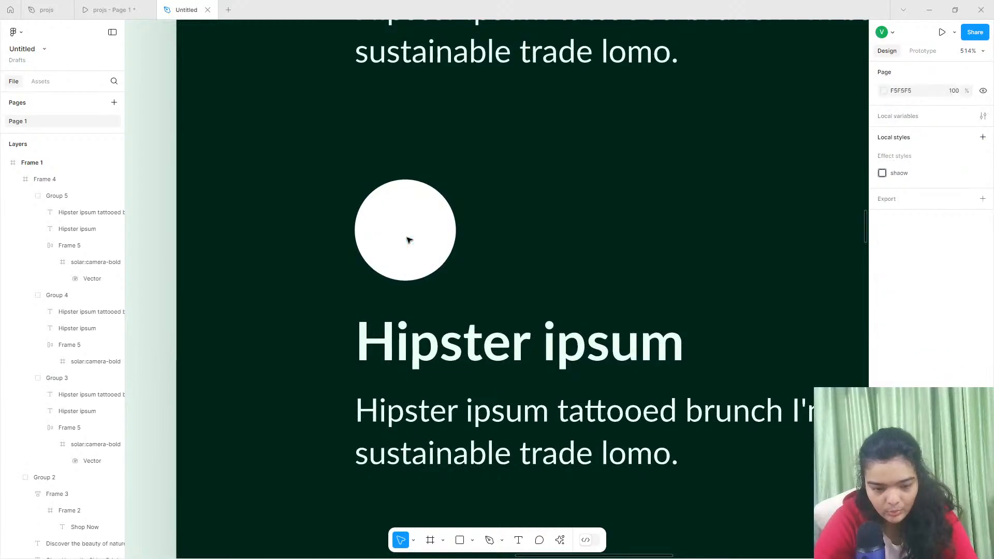
# Search Iconify for monkey and import the icon-park-solid:monkey icon into the middle feature's badge.
pyautogui.click(560, 540)
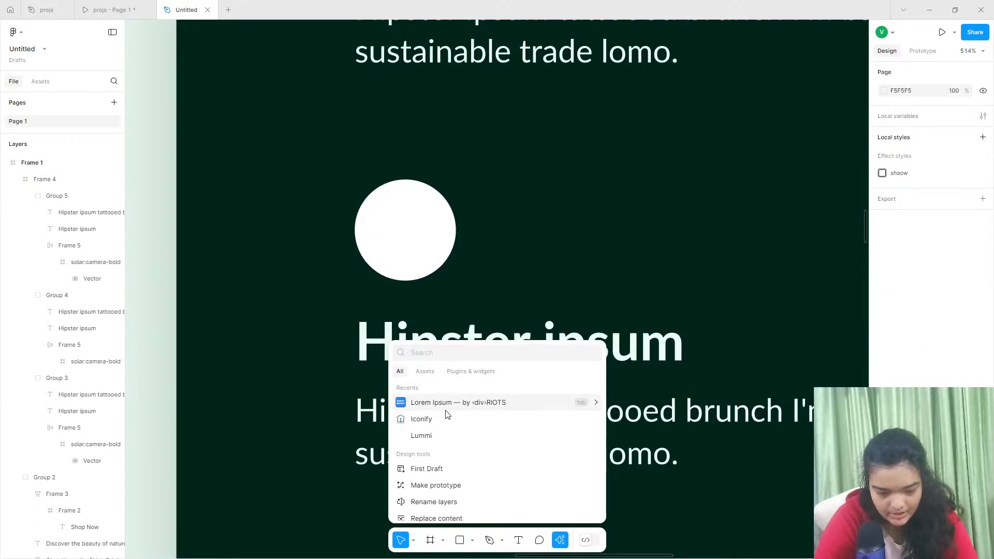
pyautogui.click(437, 420)
pyautogui.click(598, 136)
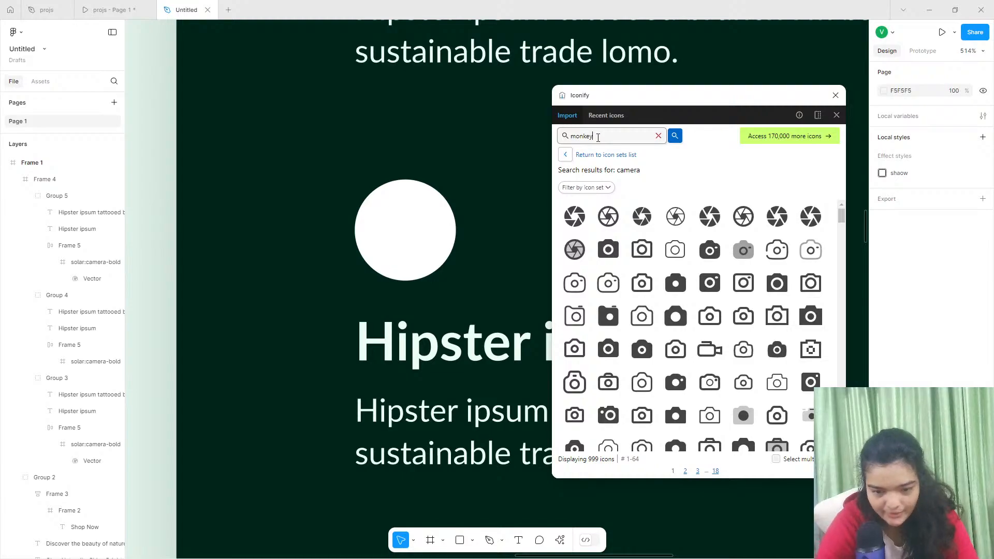
pyautogui.click(675, 136)
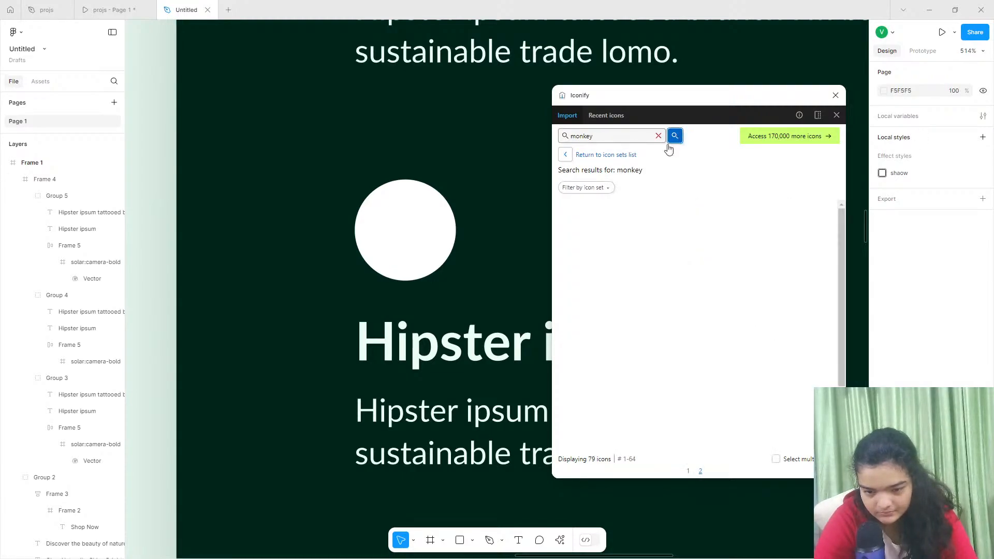
pyautogui.moveTo(611, 220); pyautogui.dragTo(413, 233)
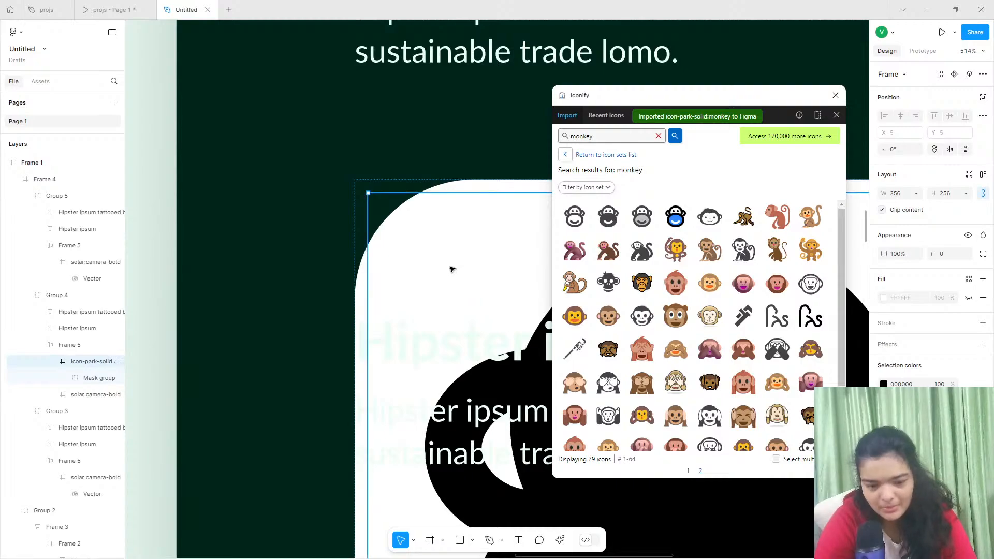
pyautogui.click(836, 95)
pyautogui.scroll(-10, 585, 124)
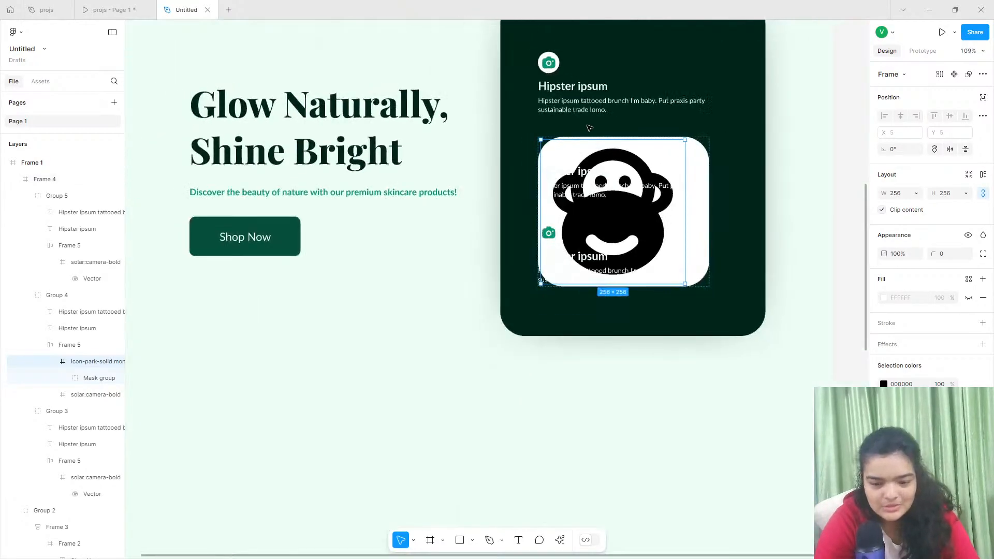
# Check the size of the first feature's camera icon and resize the monkey icon to 28 × 28 to match.
pyautogui.scroll(3, 564, 144)
pyautogui.click(540, 157)
pyautogui.doubleClick(539, 159)
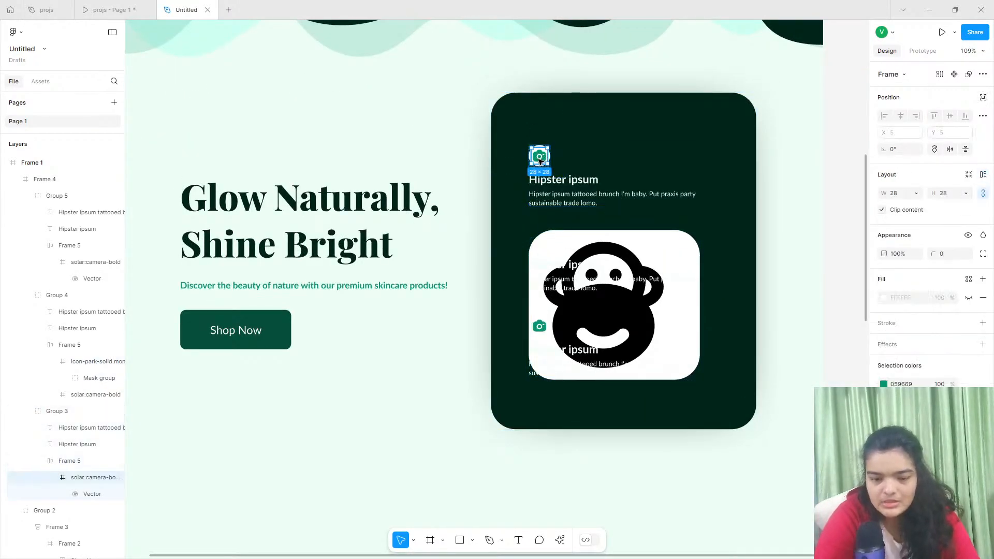
pyautogui.scroll(5, 555, 158)
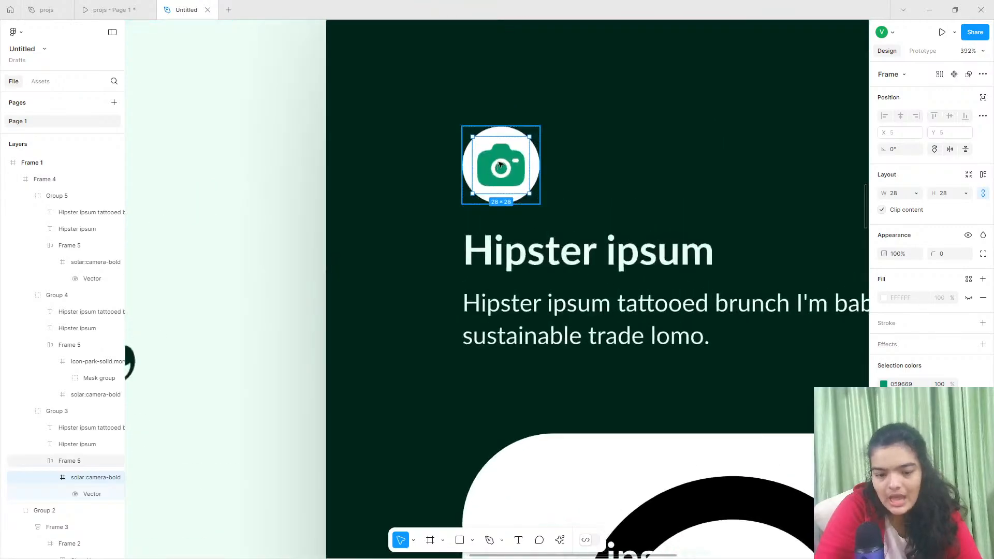
pyautogui.scroll(-6, 503, 175)
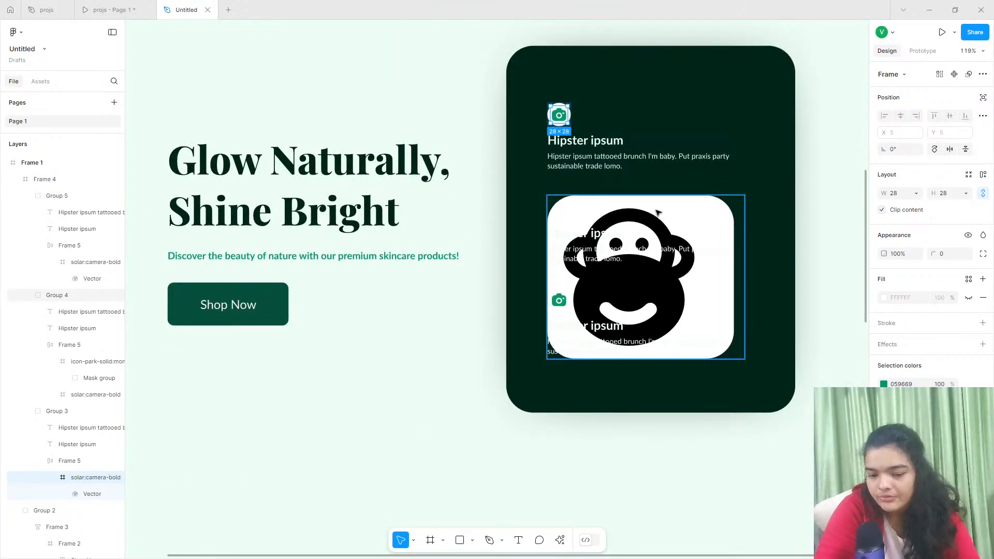
pyautogui.click(654, 214)
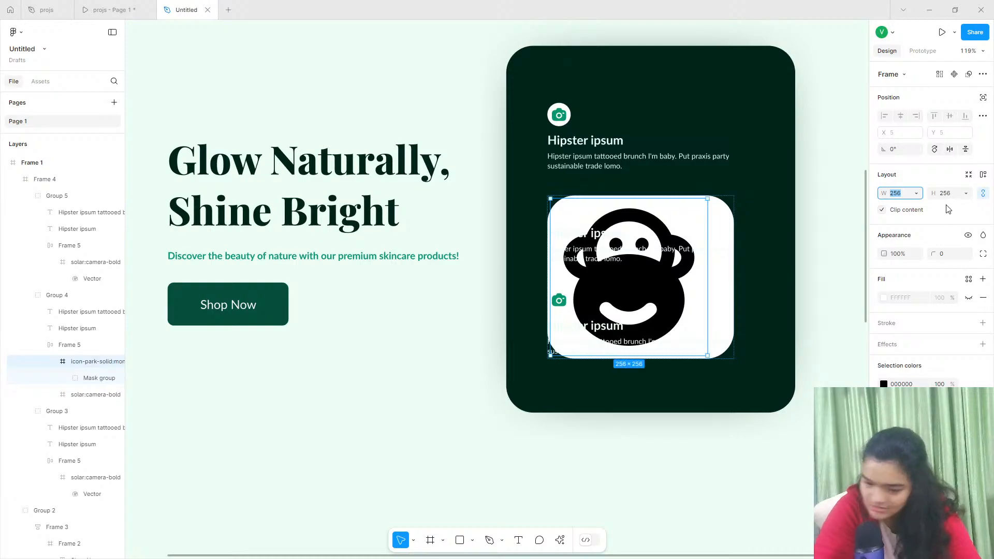
pyautogui.press('Return')
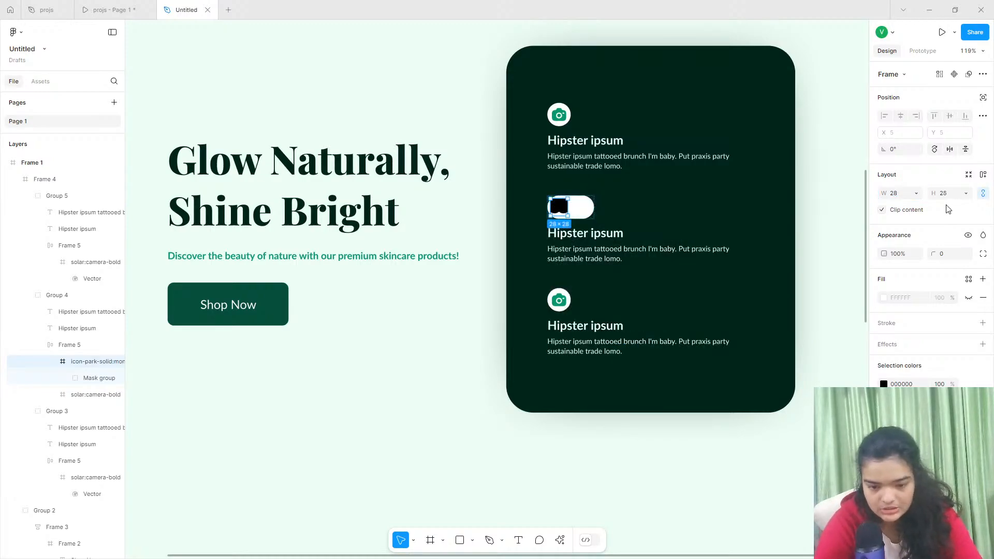
# Set the stroke weight of the masking group inside the monkey icon to 2.
pyautogui.doubleClick(563, 209)
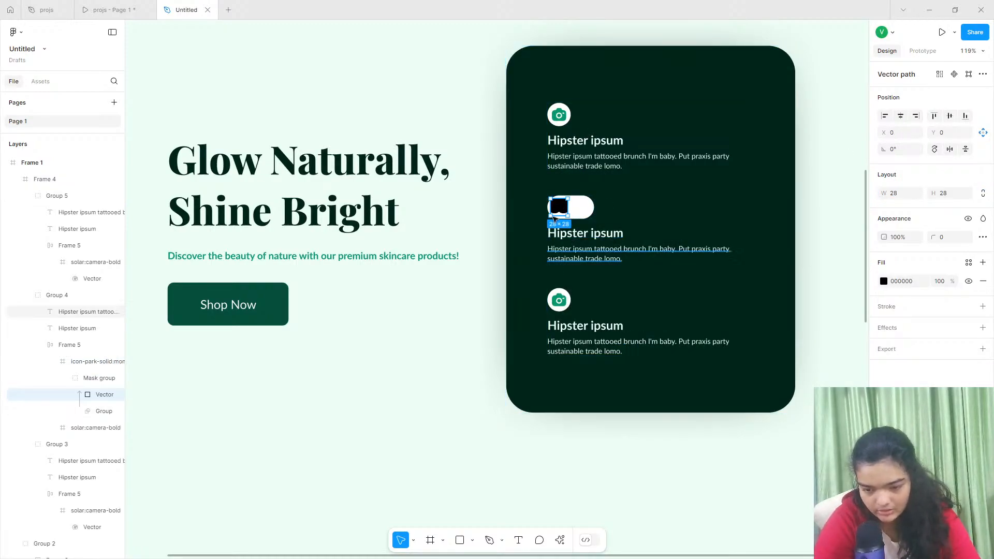
pyautogui.scroll(5, 582, 230)
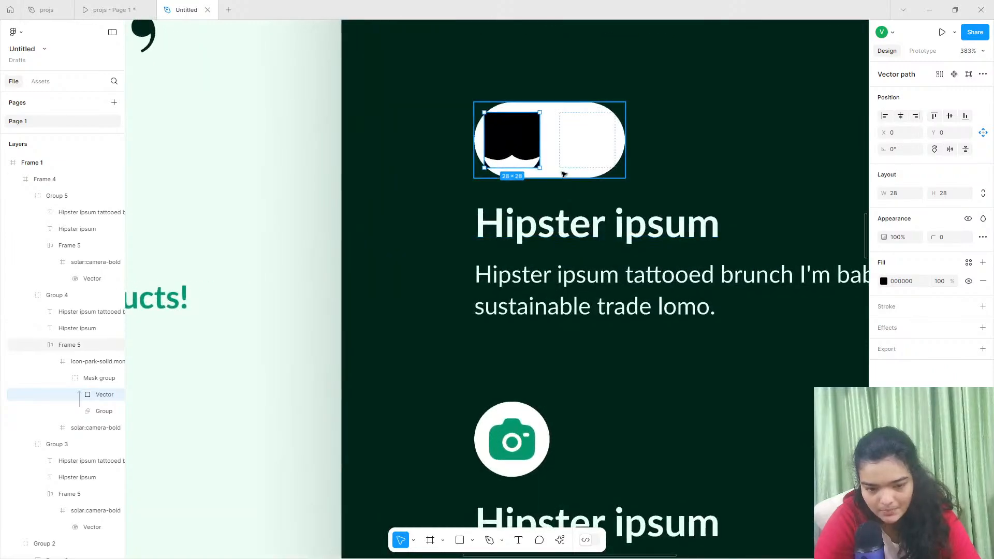
pyautogui.press('Return')
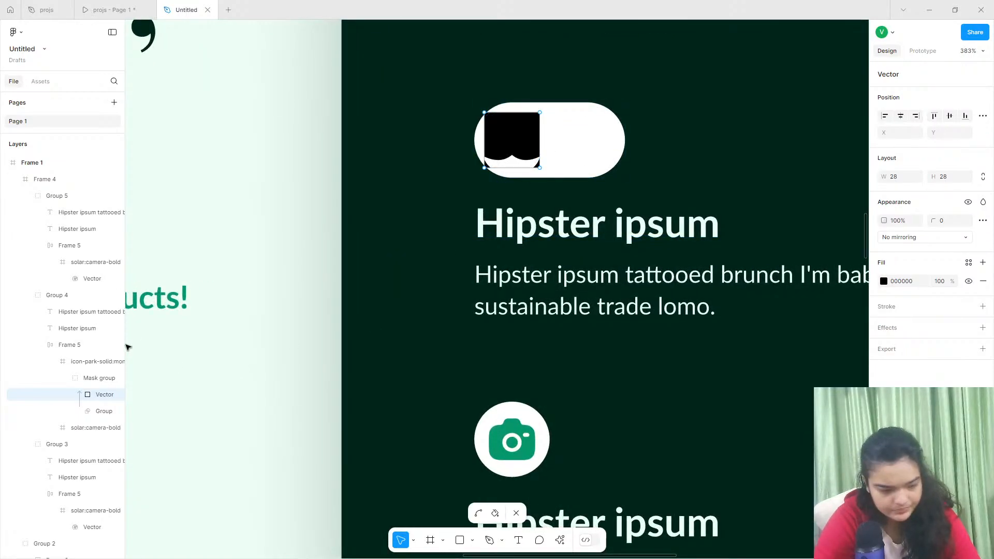
pyautogui.click(89, 411)
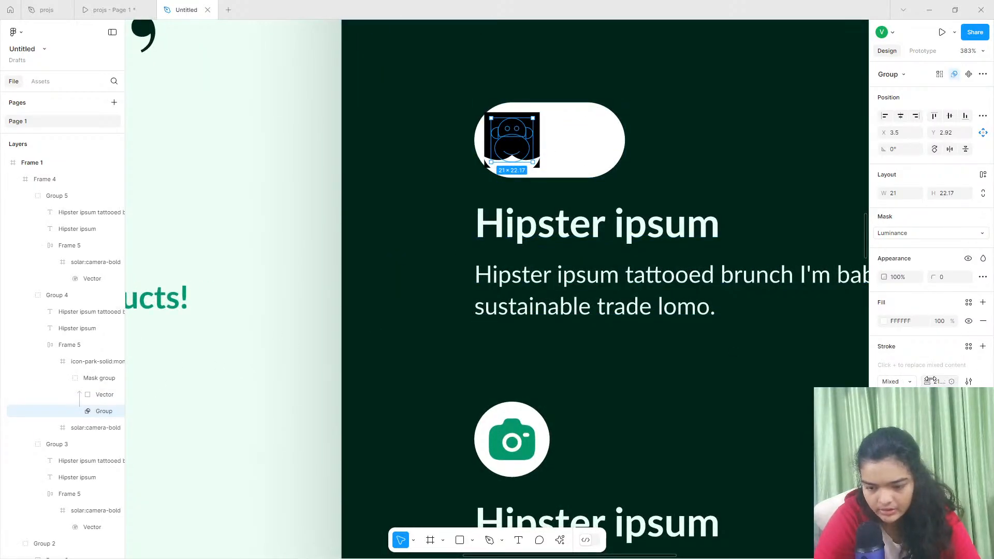
pyautogui.moveTo(930, 379); pyautogui.dragTo(911, 381)
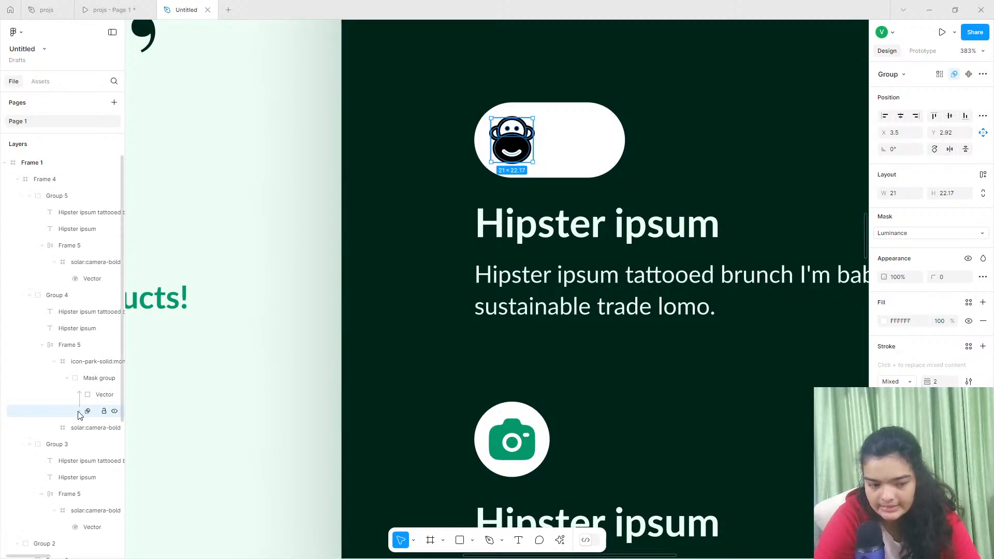
# Delete the leftover empty camera frame beside the monkey icon in the middle badge.
pyautogui.scroll(5, 497, 140)
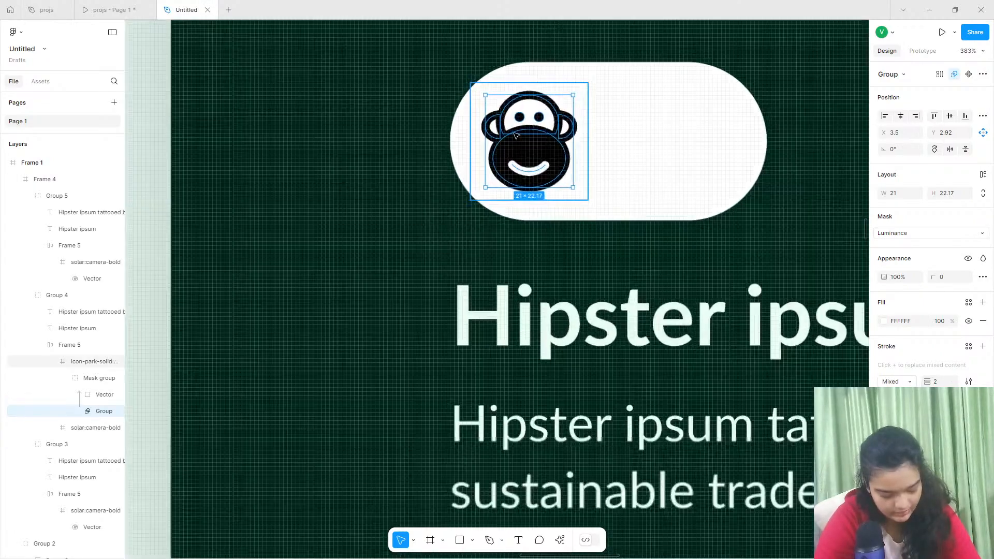
pyautogui.scroll(4, 603, 122)
pyautogui.click(610, 128)
pyautogui.scroll(-8, 621, 130)
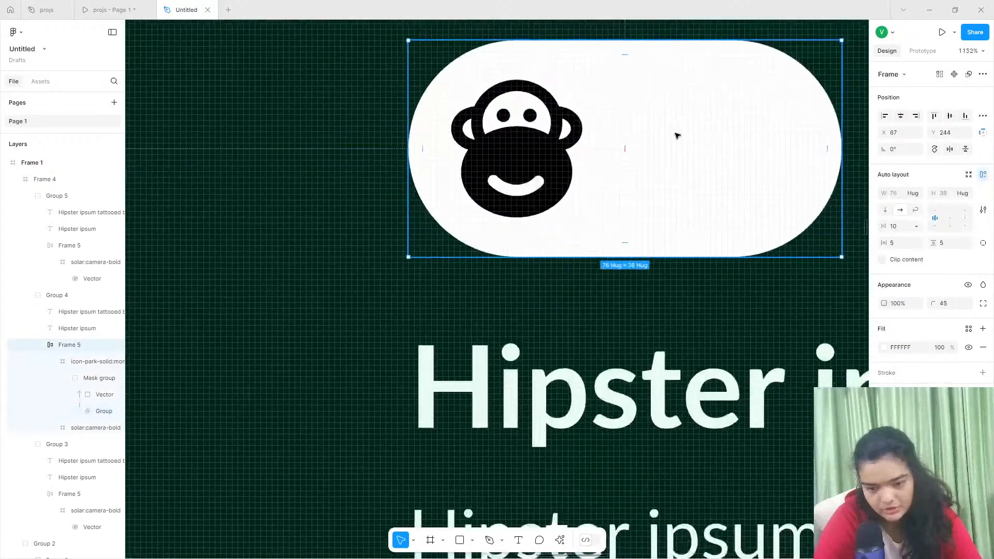
pyautogui.click(76, 429)
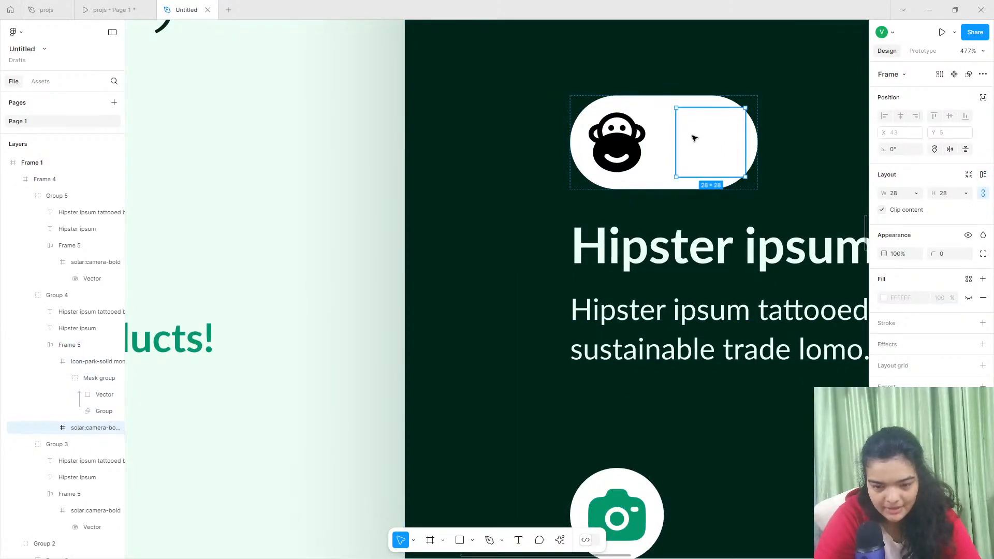
pyautogui.press('Delete')
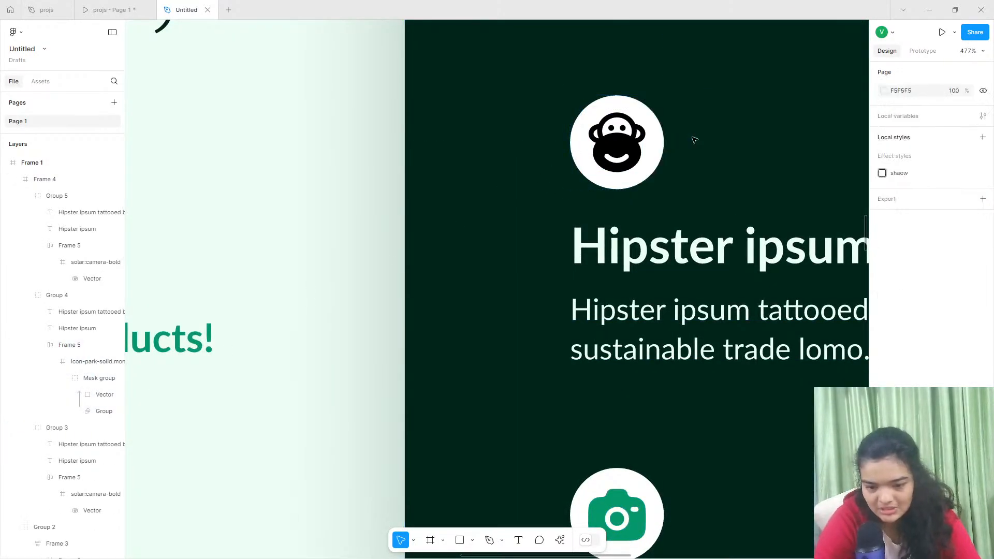
# Recolor the middle feature's black monkey icon to the page's green 059669.
pyautogui.click(636, 166)
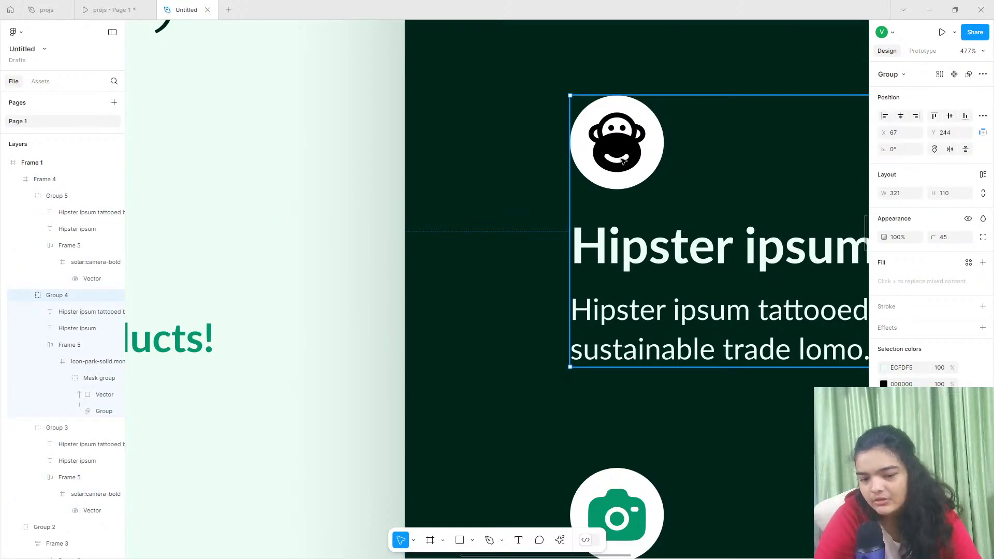
pyautogui.click(884, 385)
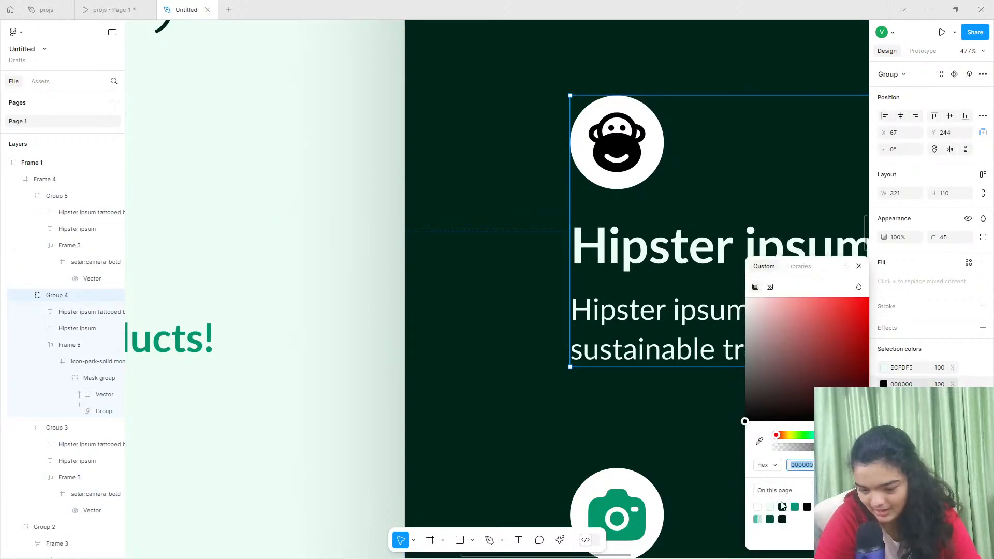
pyautogui.click(795, 507)
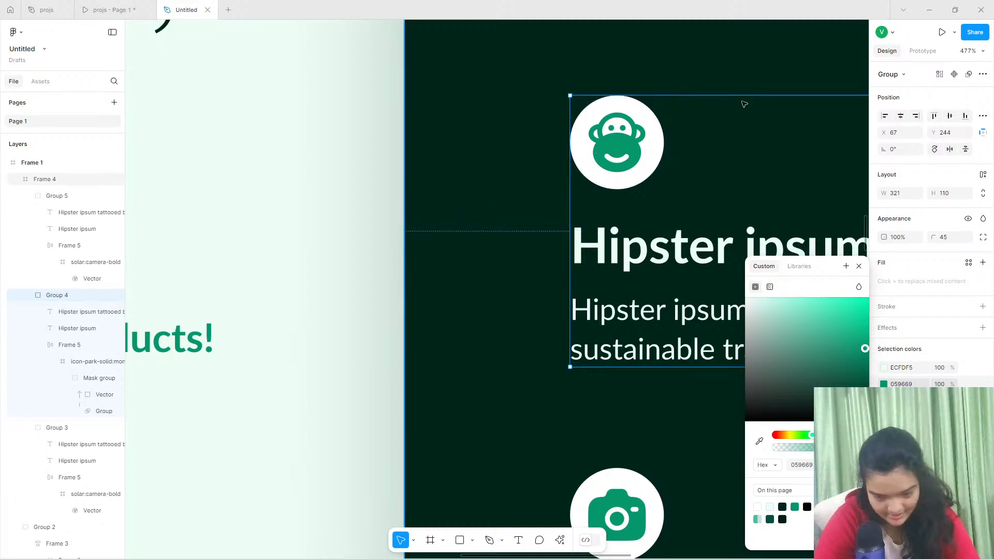
# Select the camera icon in the third feature's badge and search Iconify for brush.
pyautogui.scroll(-5, 721, 91)
pyautogui.hscroll(3, 683, 164)
pyautogui.scroll(-1, 683, 164)
pyautogui.click(563, 238)
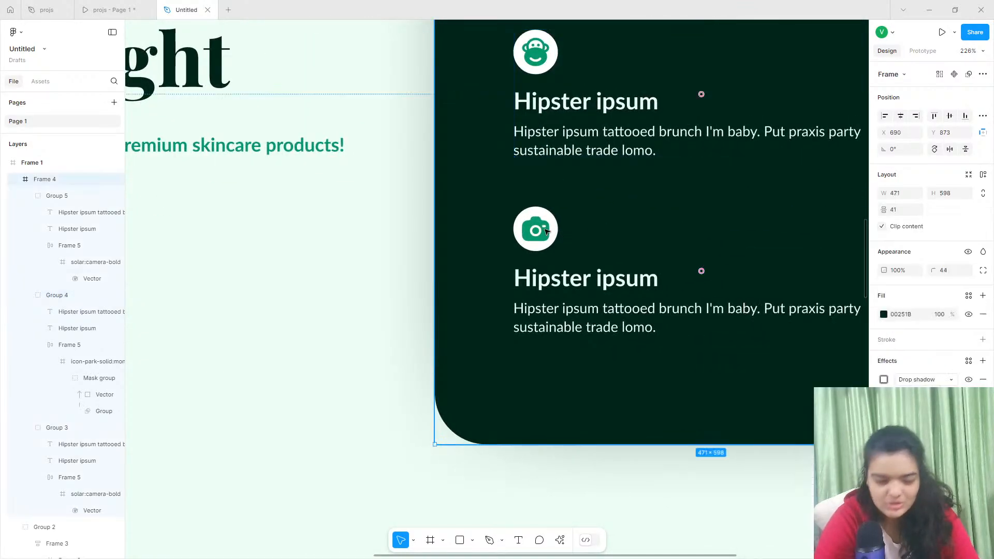
pyautogui.doubleClick(547, 232)
pyautogui.doubleClick(547, 232)
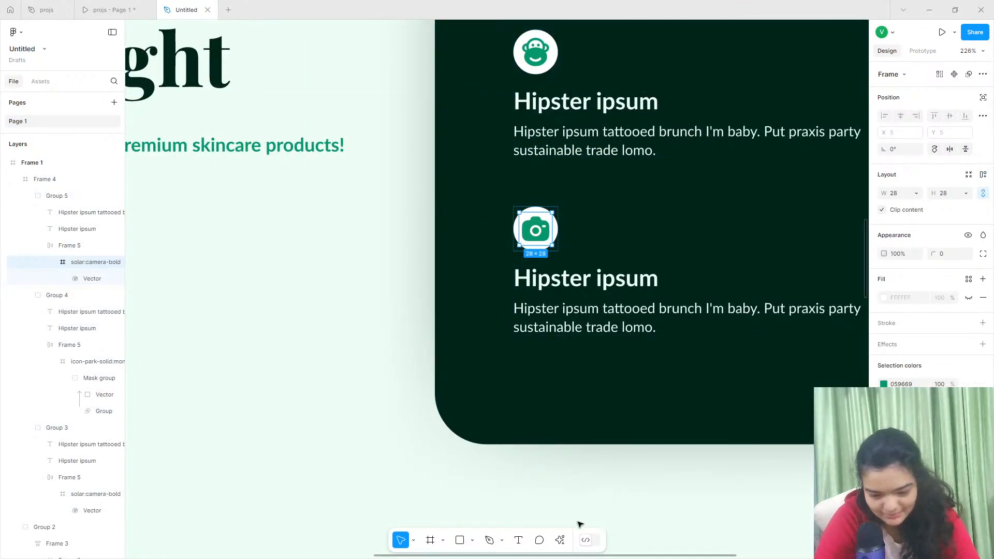
pyautogui.click(560, 540)
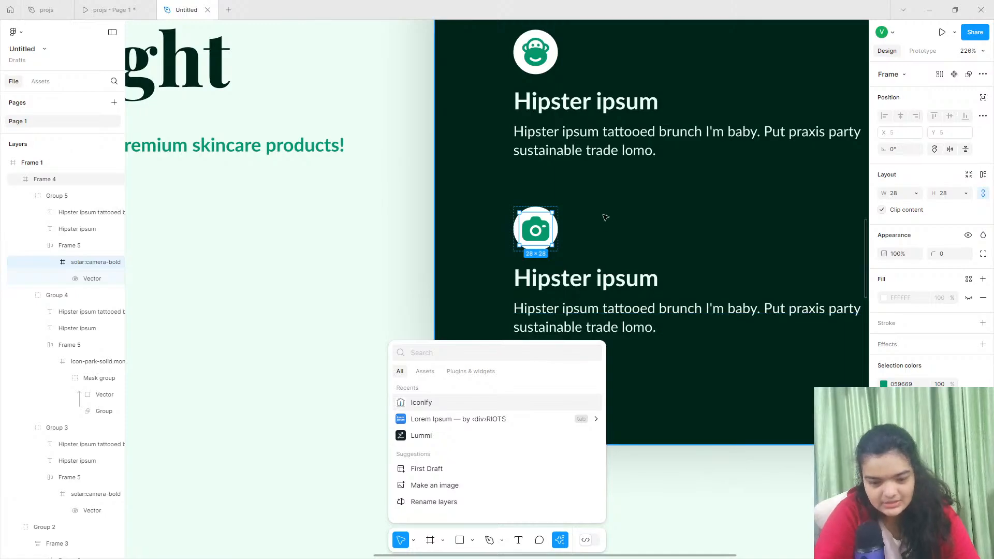
pyautogui.click(409, 403)
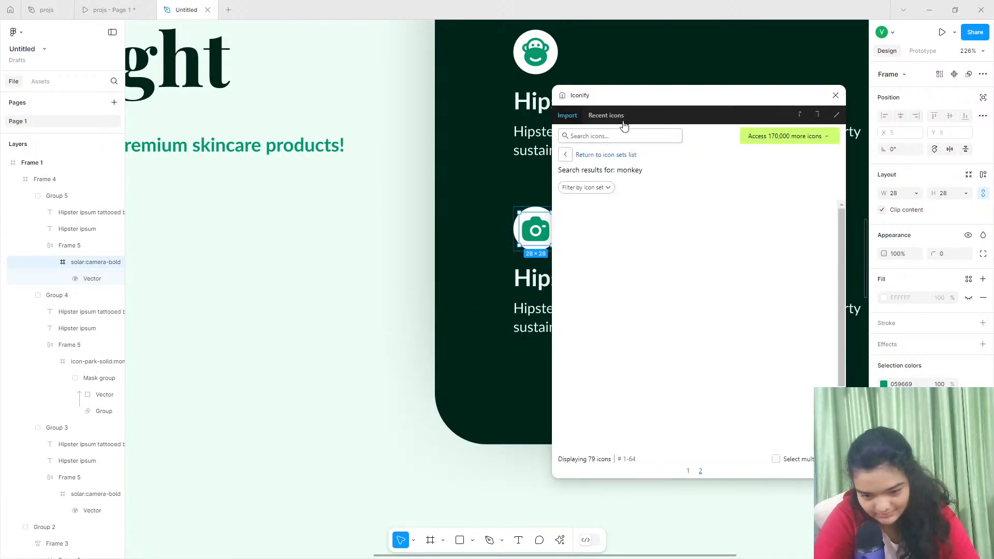
pyautogui.moveTo(588, 98); pyautogui.dragTo(258, 81)
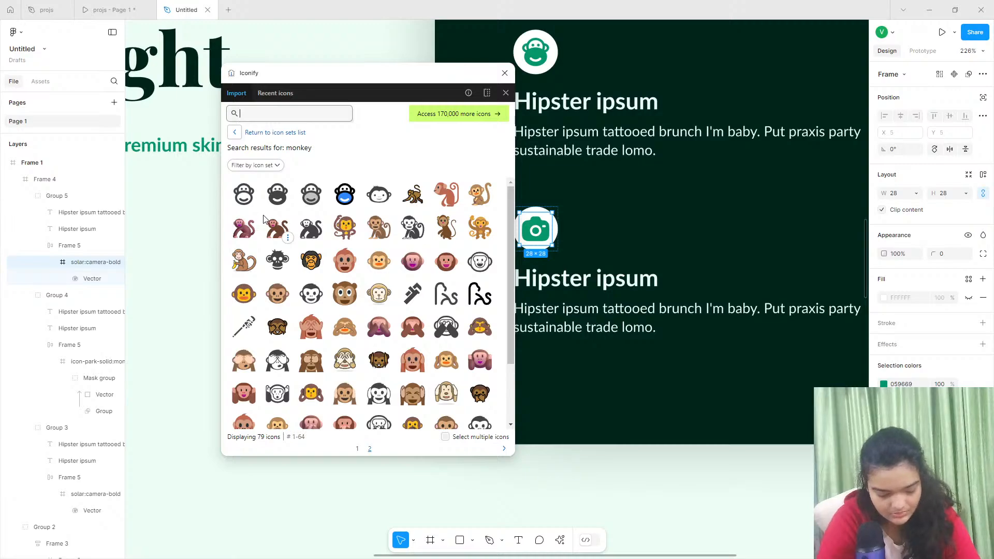
pyautogui.write('brush')
pyautogui.press('Return')
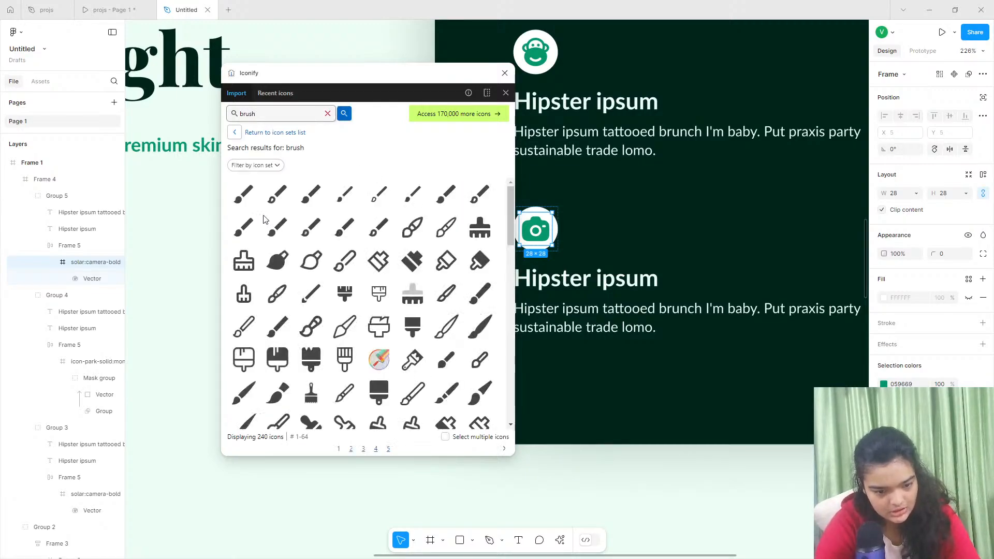
# Import the first brush icon as a frame into the third feature's badge and resize it to 28 × 28.
pyautogui.click(238, 200)
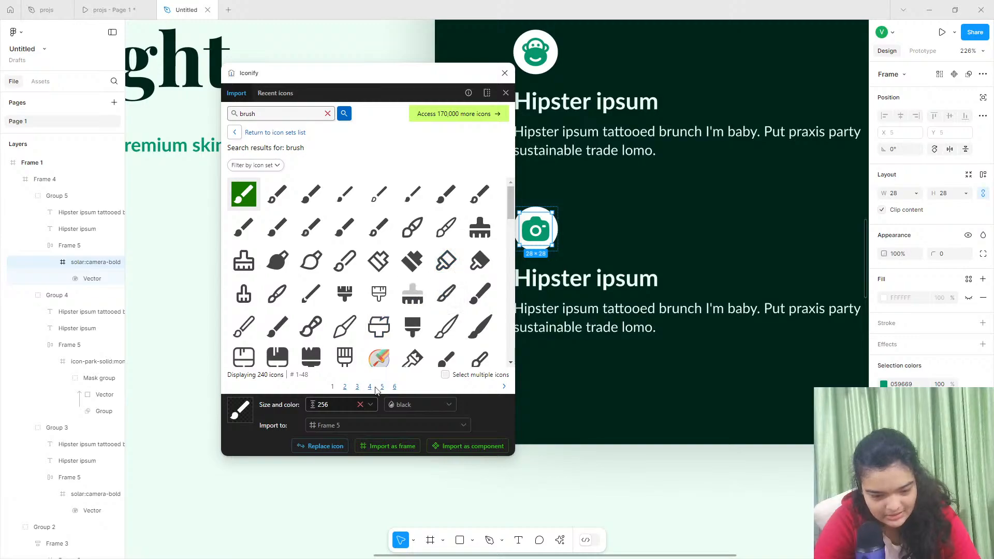
pyautogui.click(367, 448)
pyautogui.click(505, 73)
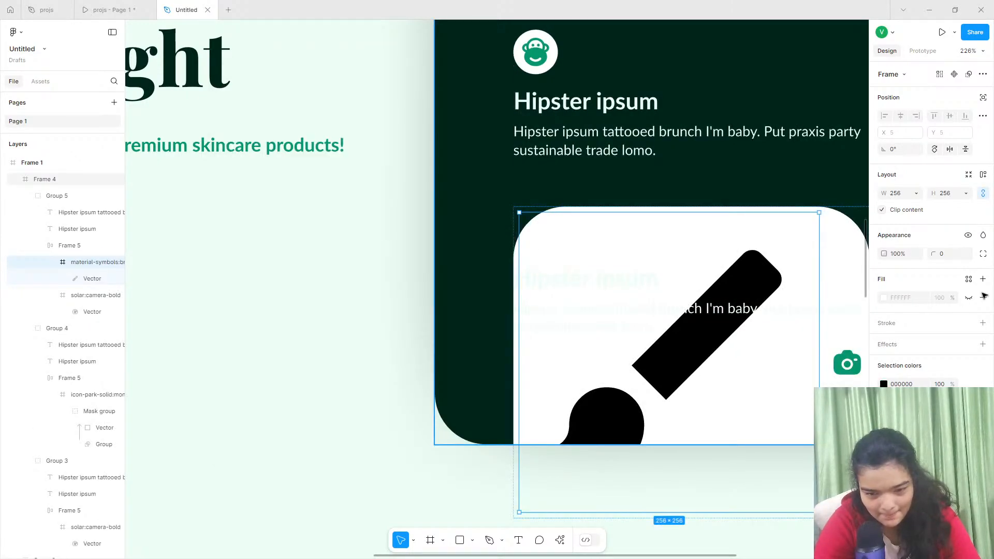
pyautogui.click(903, 198)
pyautogui.write('28')
pyautogui.press('Return')
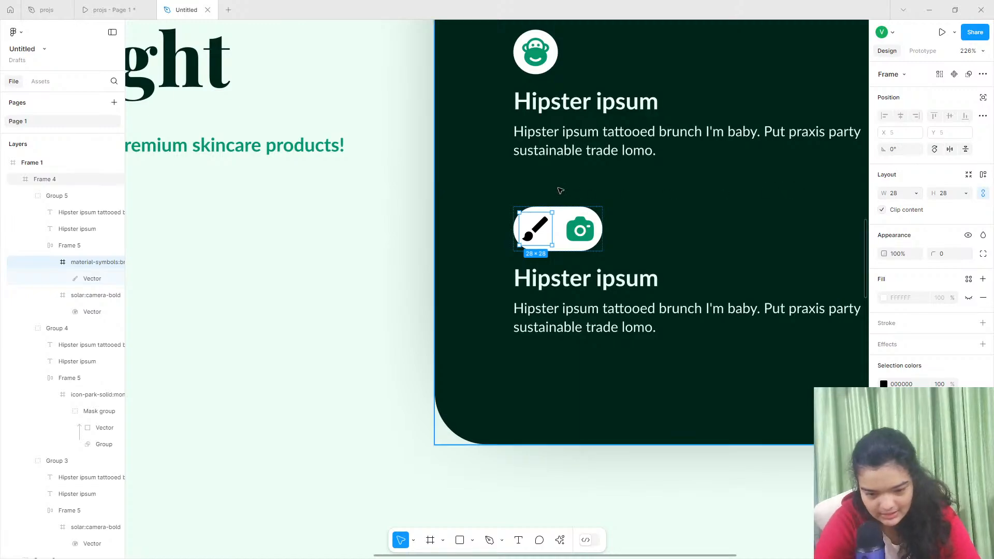
# Delete the leftover camera icon frame beside the brush icon in the third feature's badge.
pyautogui.click(566, 235)
pyautogui.press('Delete')
pyautogui.click(701, 93)
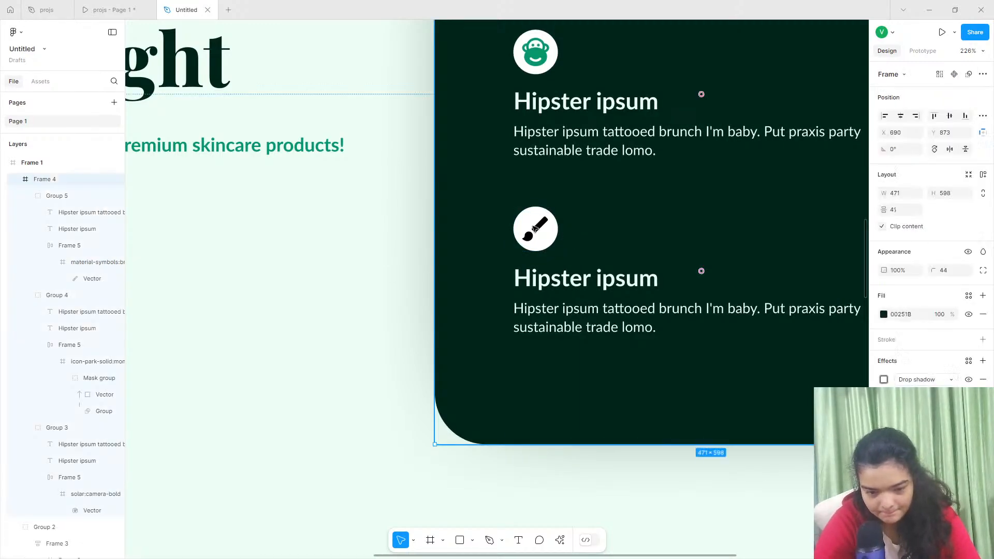
# Recolor the third feature's black brush icon to the page's green 059669.
pyautogui.click(538, 228)
pyautogui.click(560, 225)
pyautogui.click(884, 451)
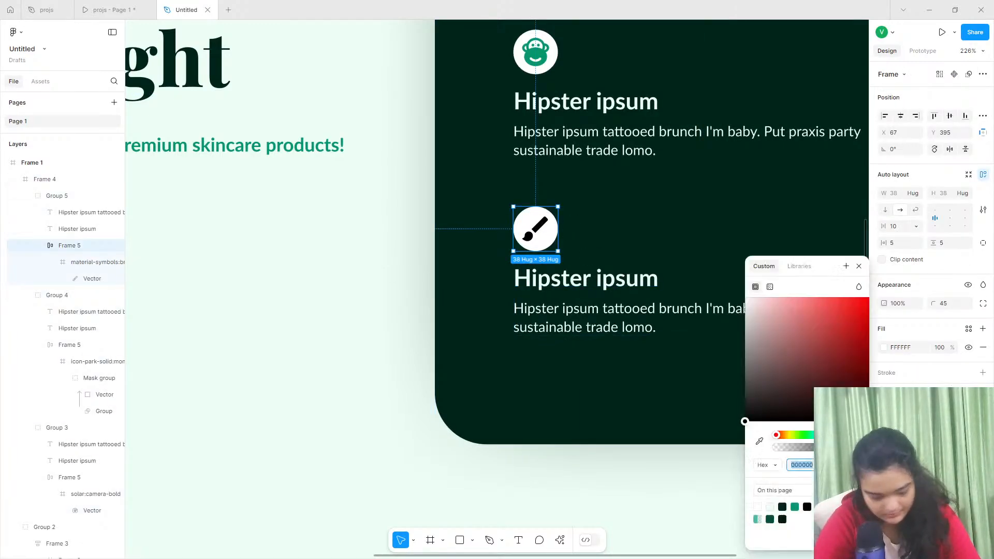
pyautogui.click(796, 508)
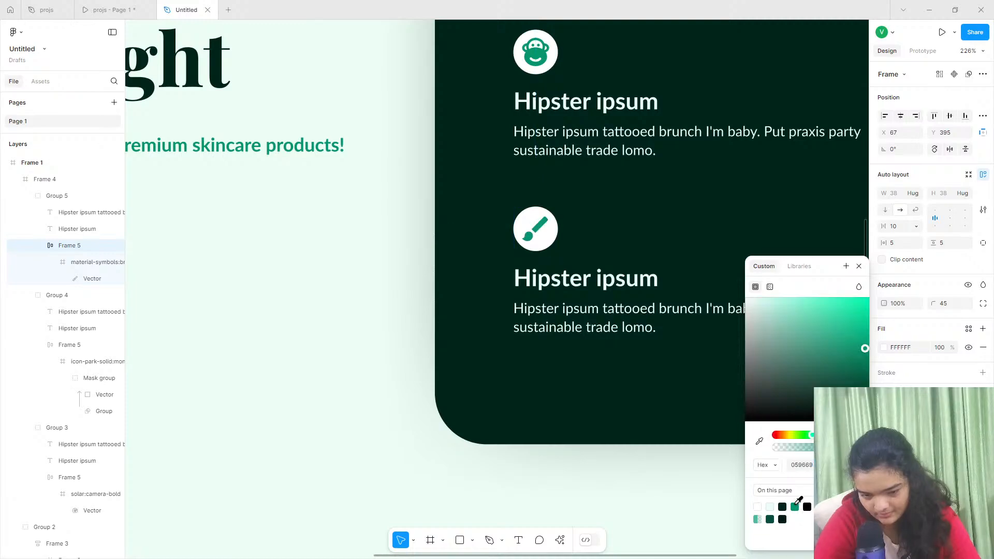
# Replace the middle feature's heading text with "Joe Monkey".
pyautogui.click(566, 100)
pyautogui.doubleClick(566, 100)
pyautogui.write('Jow')
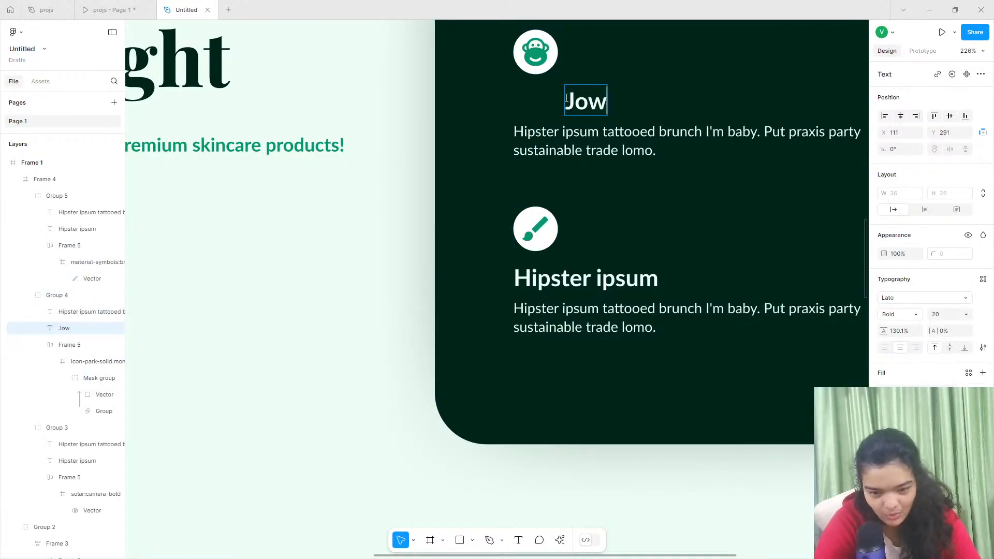
pyautogui.press('BackSpace')
pyautogui.write('e ')
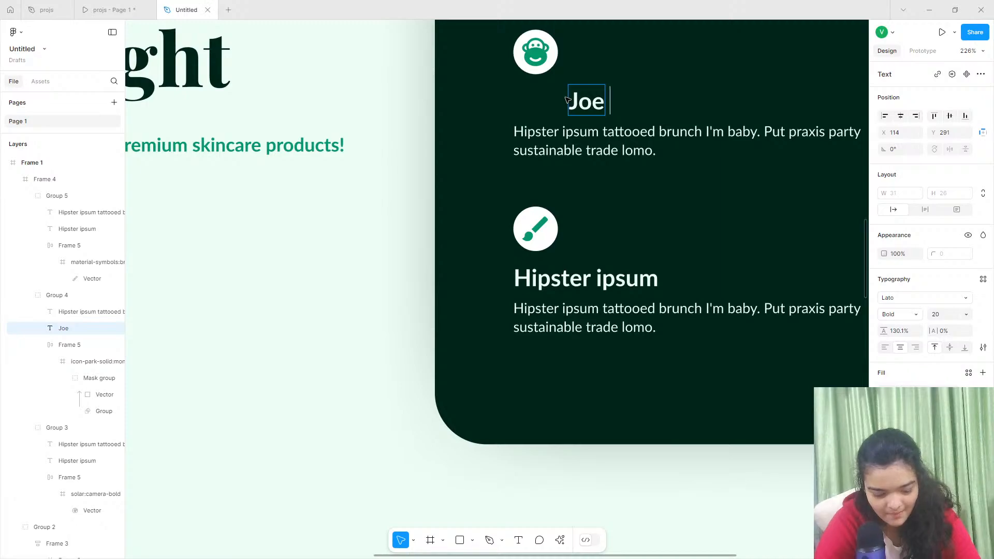
pyautogui.write('Monkwy')
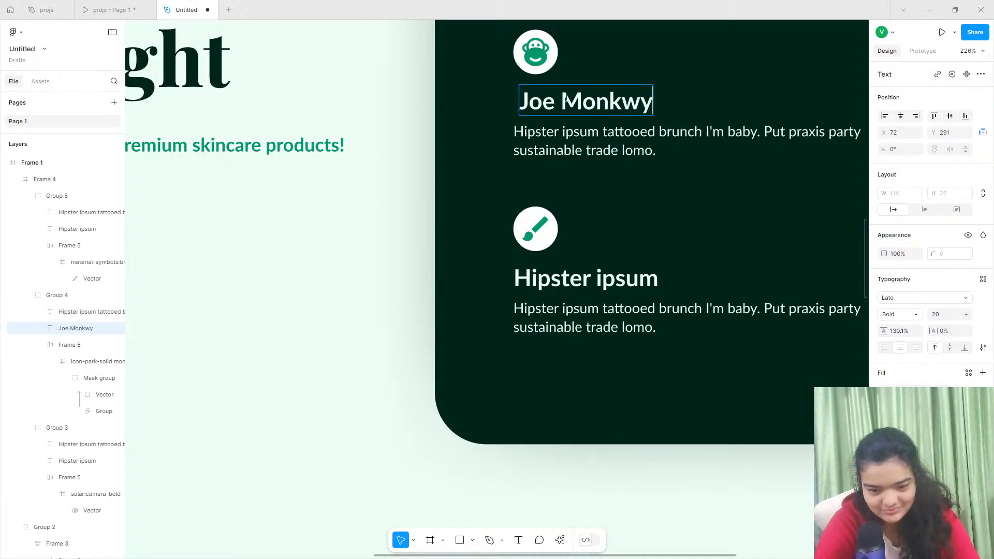
pyautogui.press('BackSpace')
pyautogui.press('BackSpace')
pyautogui.write('wy')
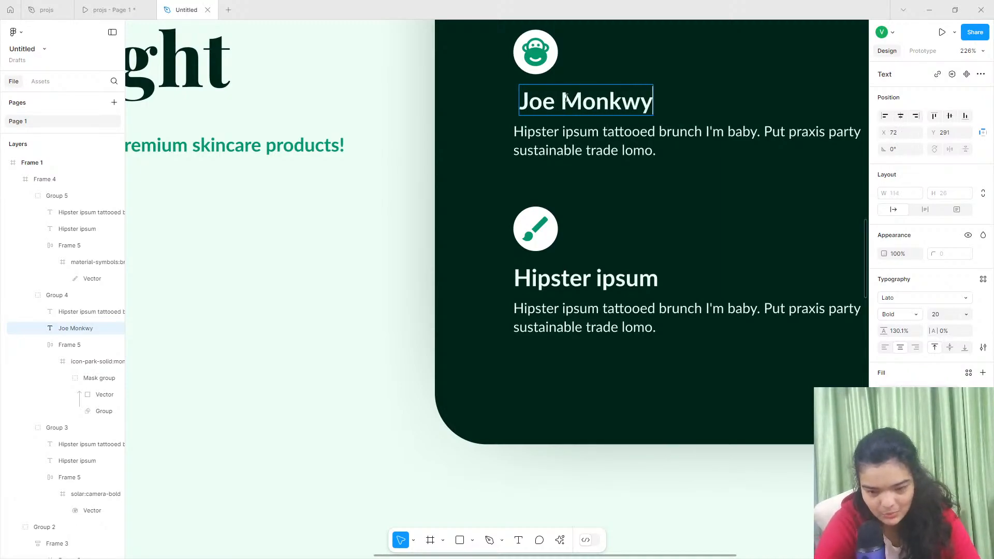
pyautogui.press('BackSpace')
pyautogui.press('BackSpace')
pyautogui.write('ey')
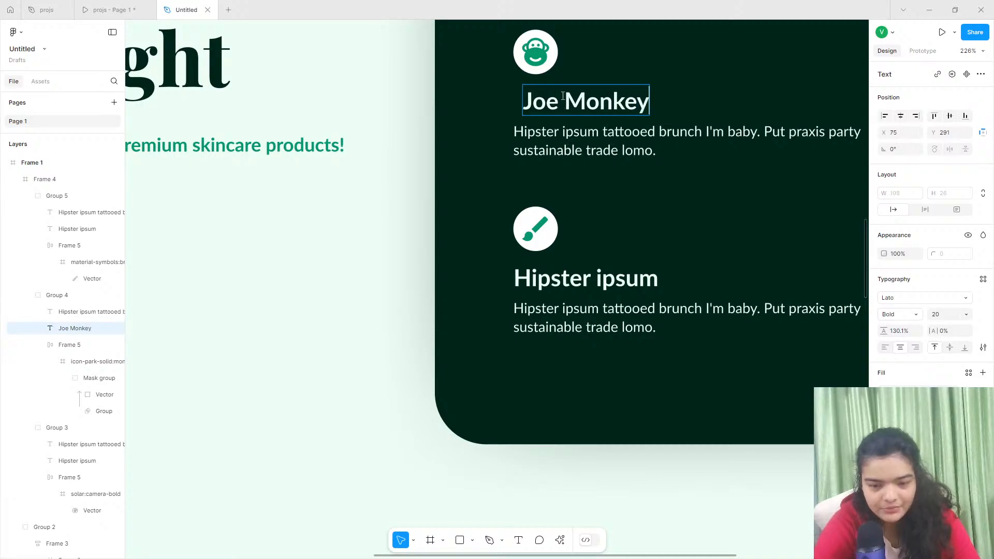
pyautogui.press('Escape')
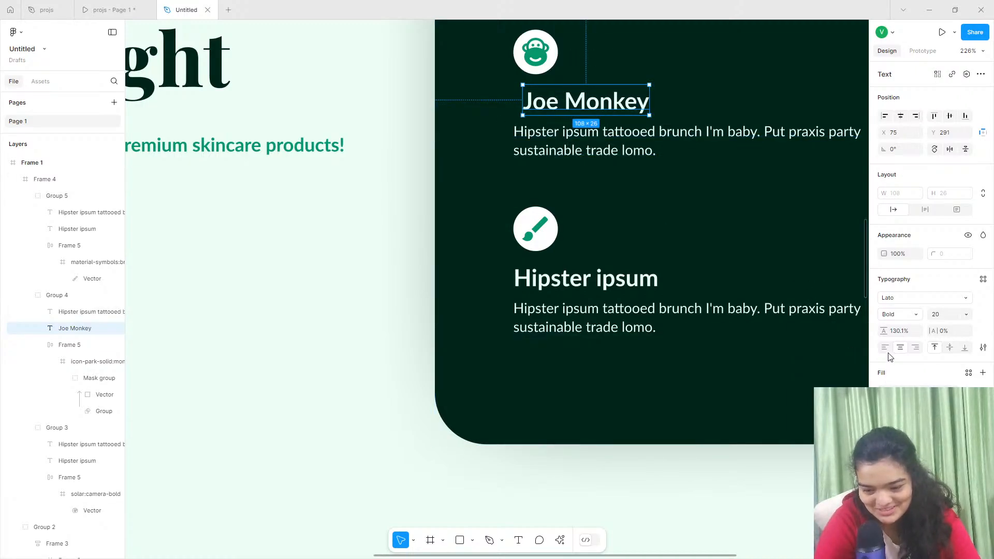
# Left-align the "Joe Monkey" heading and move it flush with the left edge of its description.
pyautogui.moveTo(558, 100); pyautogui.dragTo(549, 98)
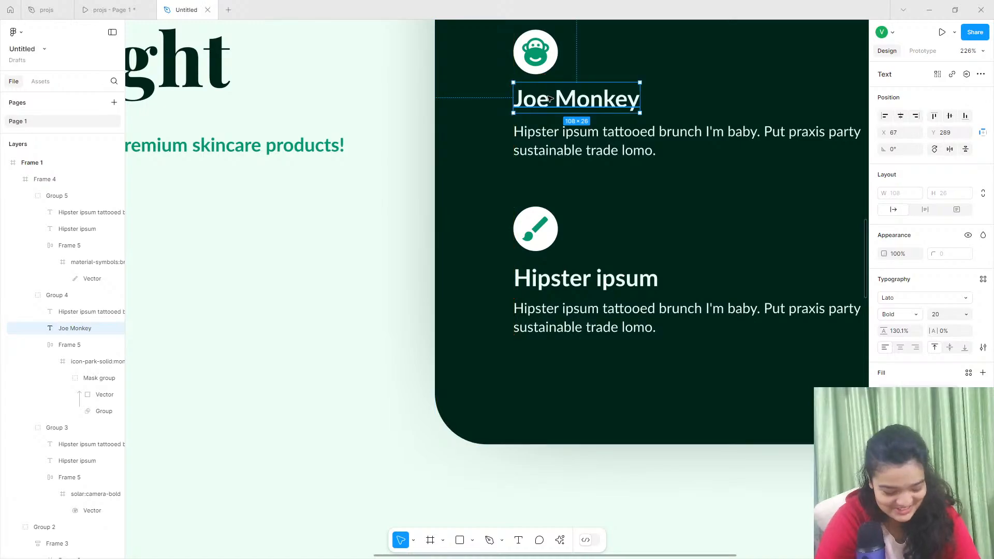
pyautogui.press('Right')
pyautogui.press('Right')
pyautogui.press('Right')
pyautogui.press('Down')
pyautogui.press('Down')
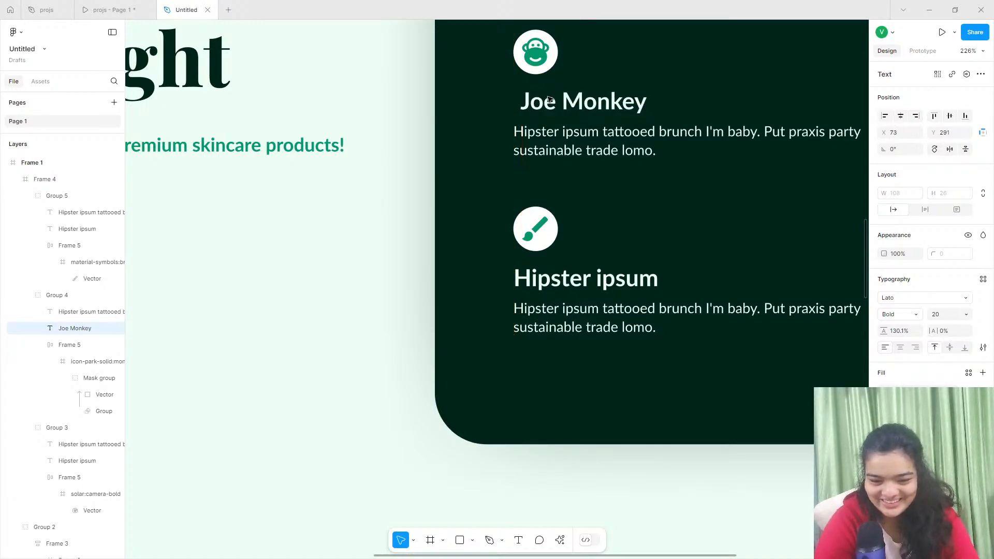
pyautogui.moveTo(550, 99); pyautogui.dragTo(547, 98)
# Open the third feature's heading for editing and compare the card section with the Explore Our Collection section in the projs prototype.
pyautogui.doubleClick(572, 279)
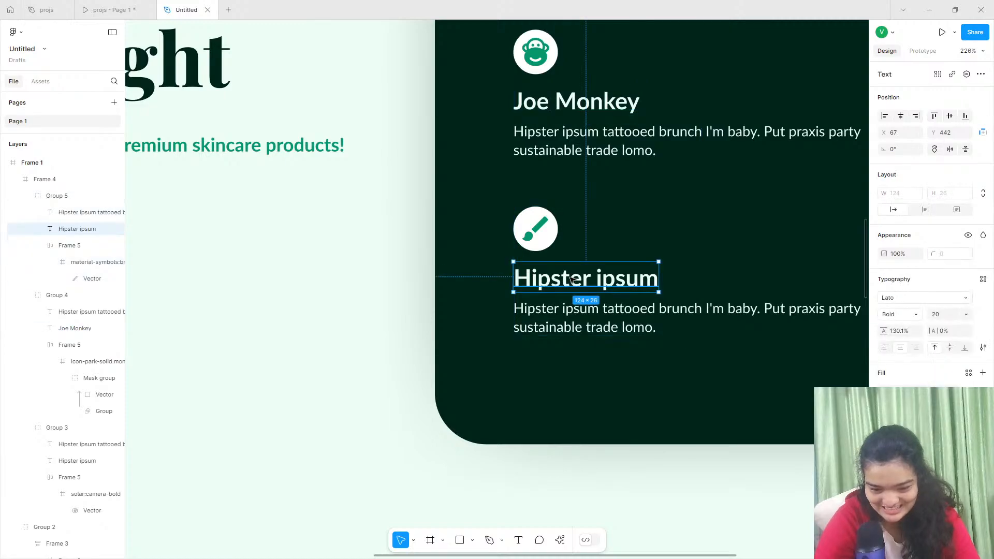
pyautogui.doubleClick(571, 279)
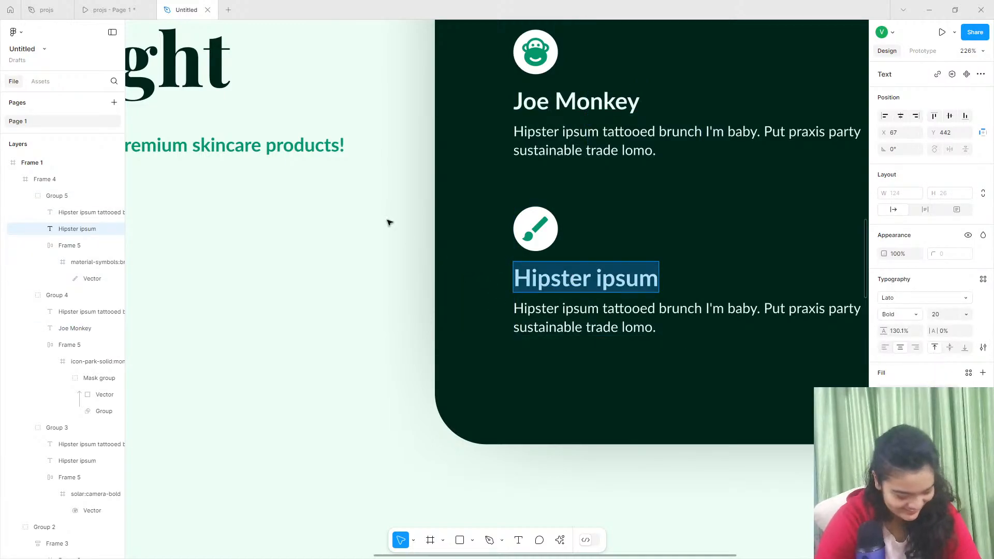
pyautogui.click(113, 7)
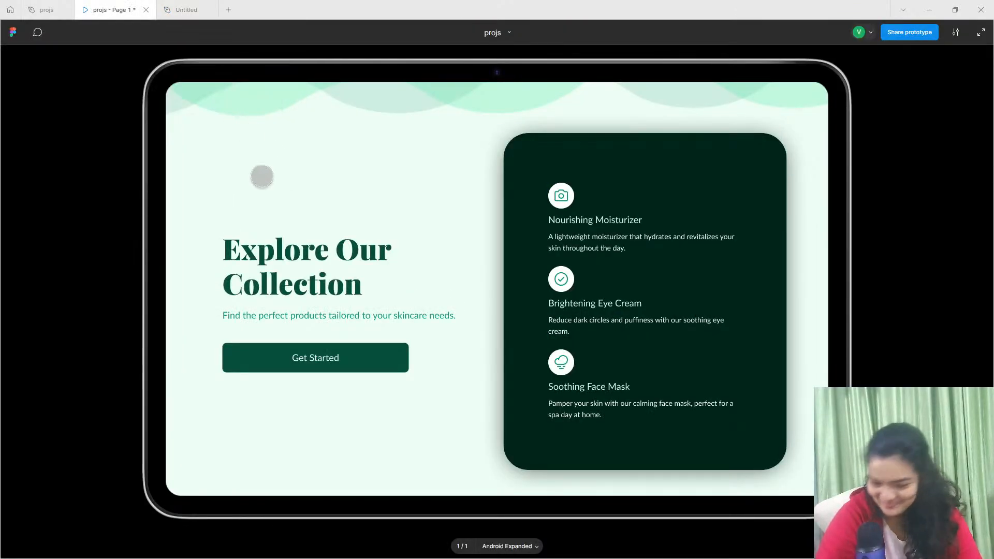
pyautogui.scroll(-5, 210, 306)
pyautogui.scroll(5, 370, 284)
pyautogui.scroll(-1, 583, 337)
pyautogui.scroll(1, 585, 330)
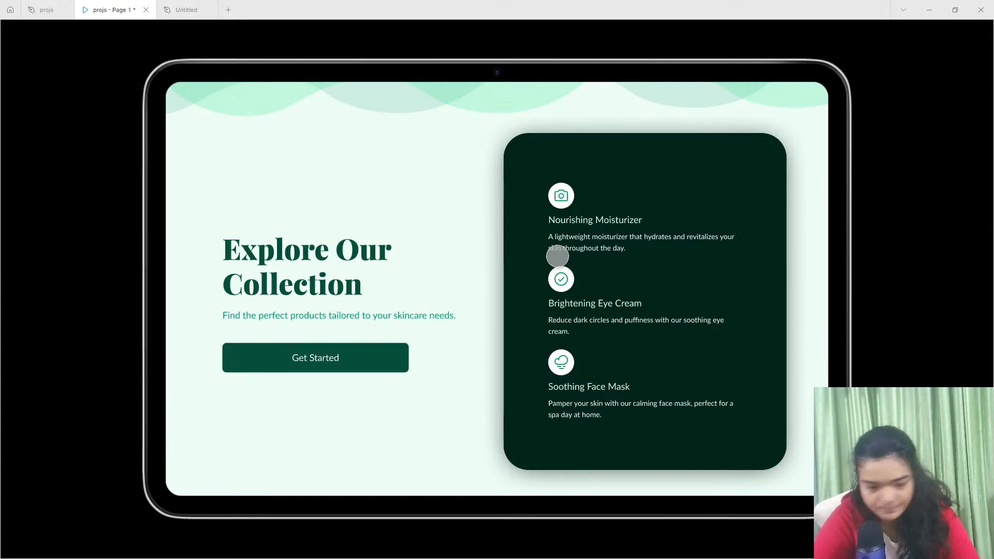
pyautogui.click(177, 5)
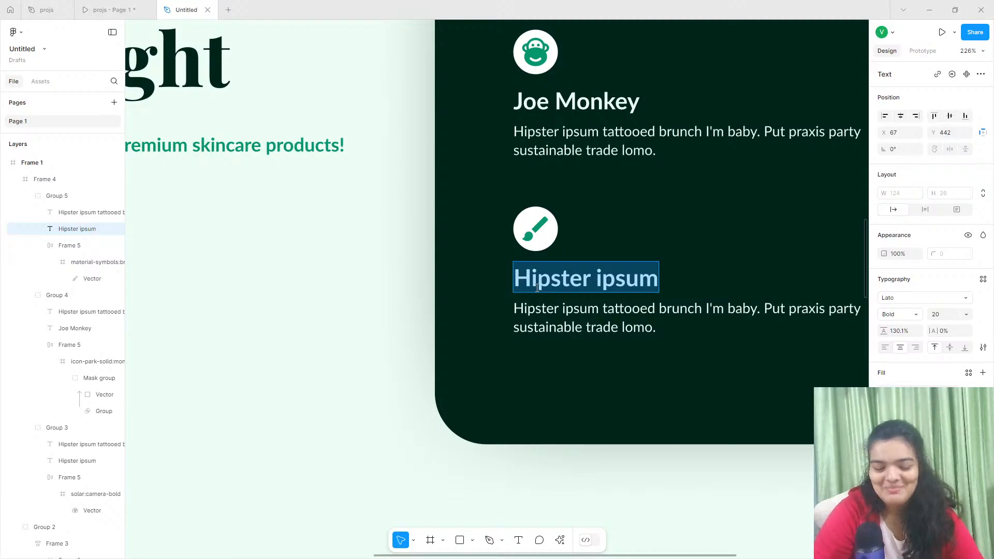
pyautogui.scroll(-10, 537, 288)
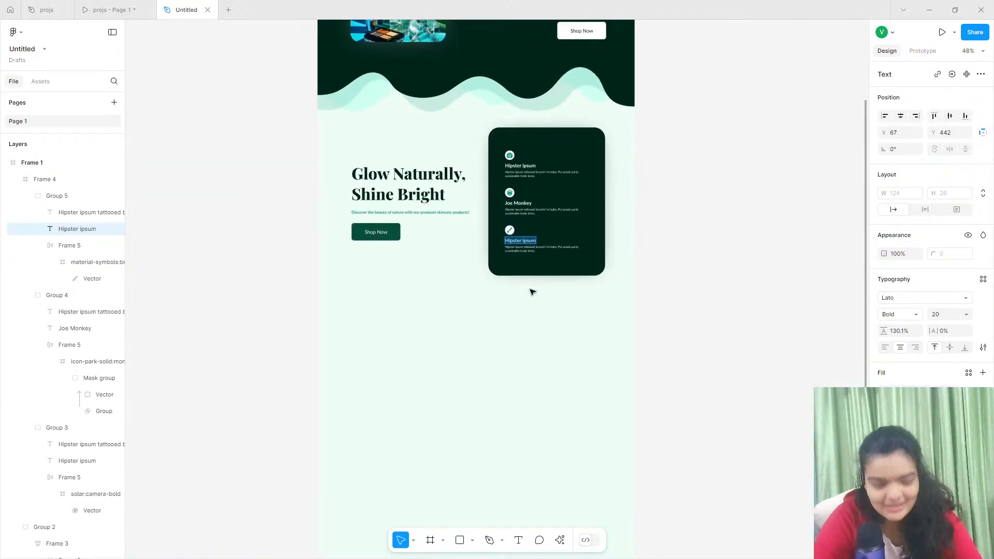
pyautogui.click(98, 10)
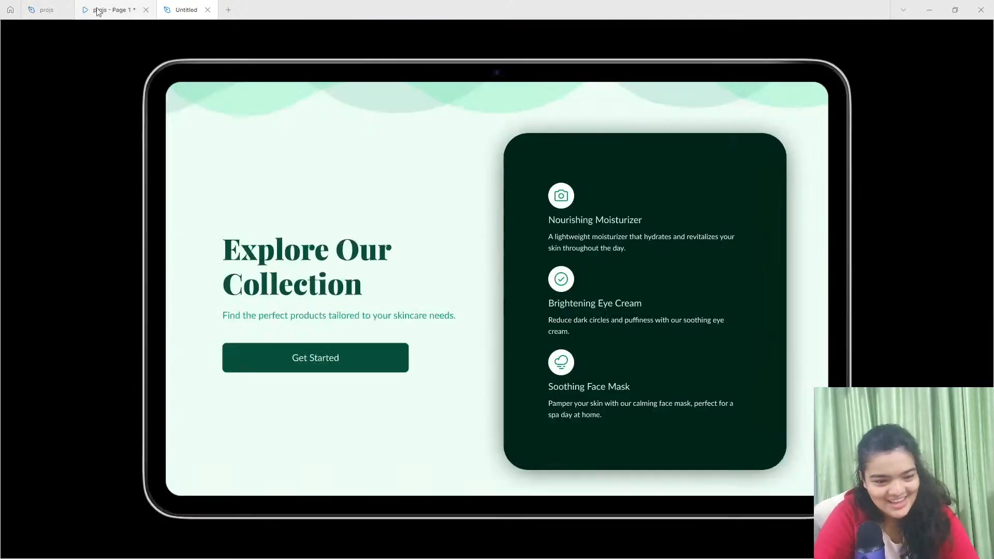
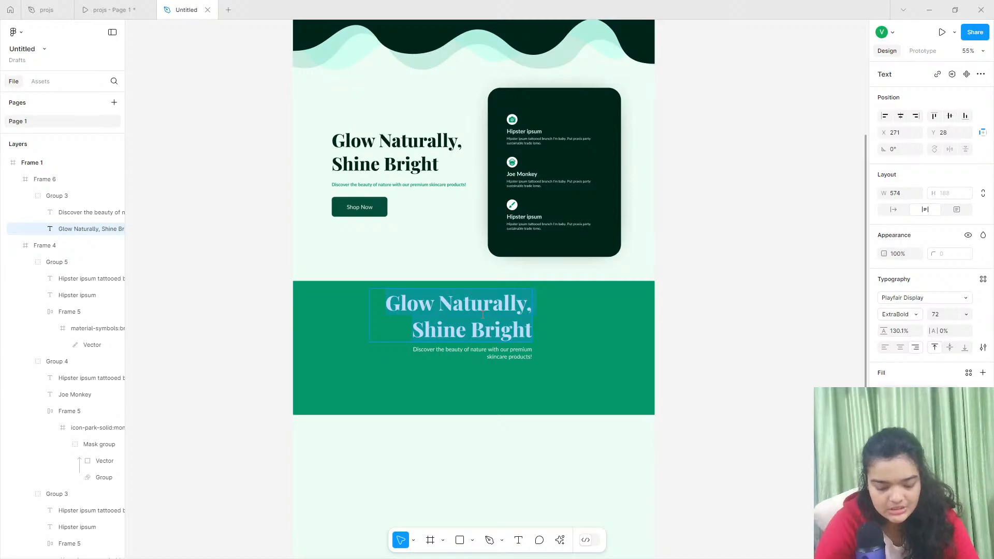
# Replace the green section's heading with a centered, auto-width "Our Commitment" and select the description beneath it.
pyautogui.write('Our Com')
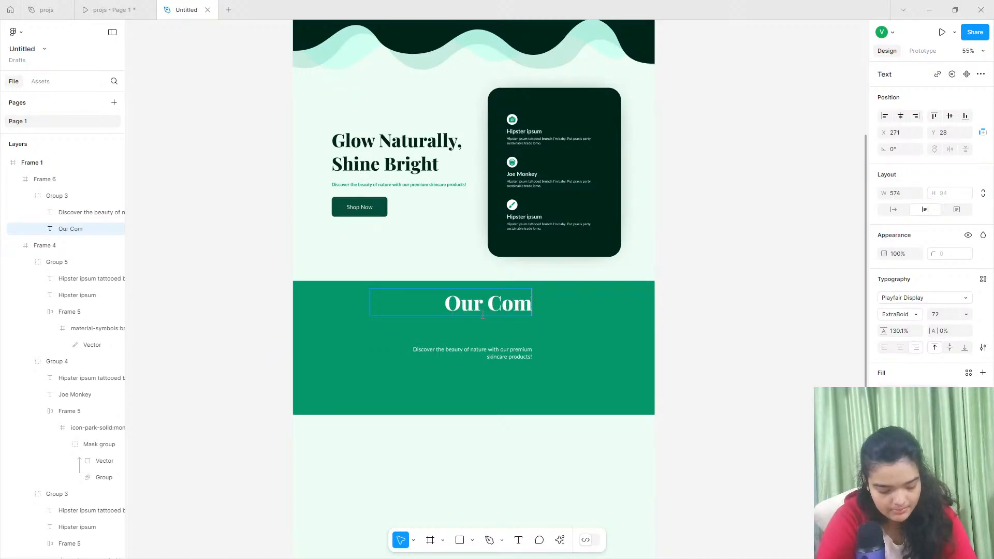
pyautogui.write('mitment')
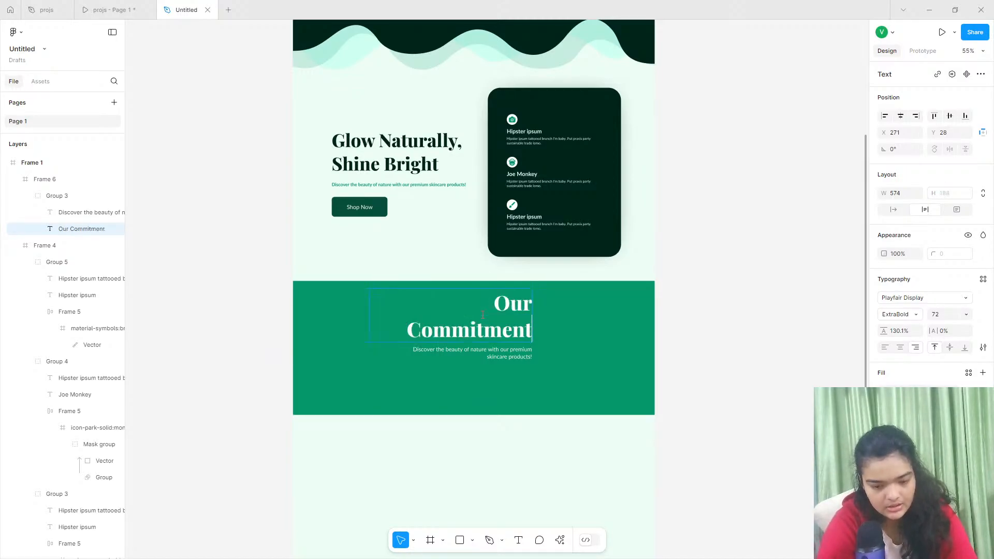
pyautogui.click(893, 210)
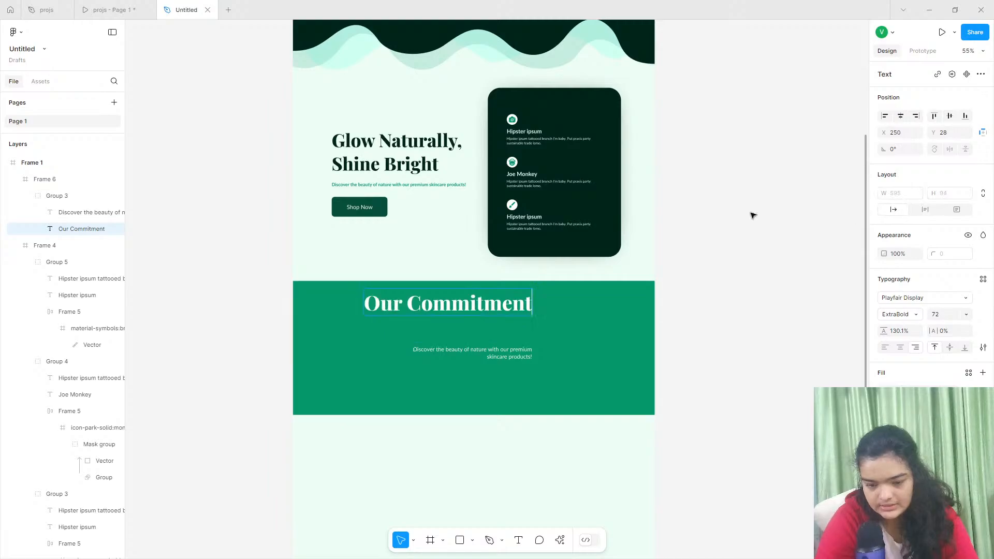
pyautogui.moveTo(456, 307); pyautogui.dragTo(481, 330)
pyautogui.click(490, 358)
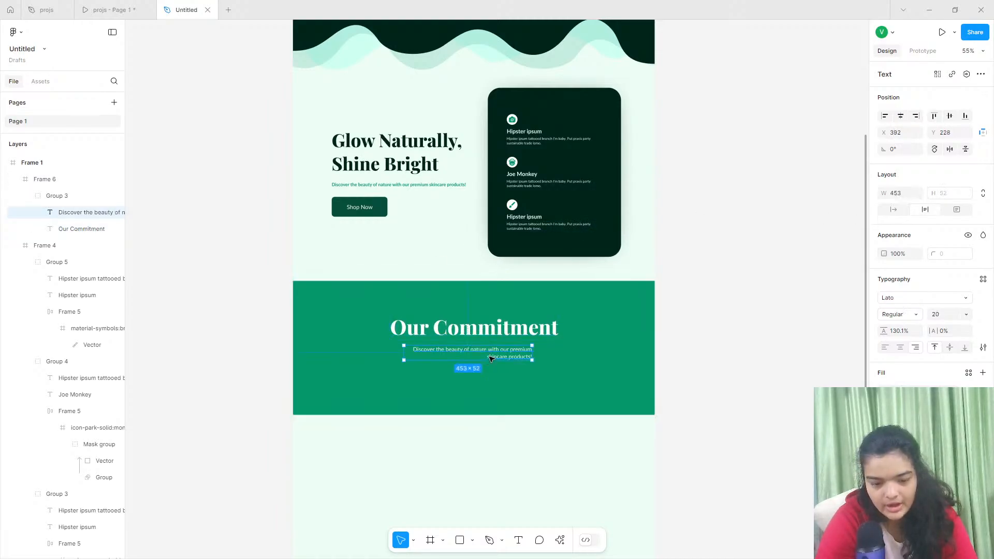
pyautogui.click(561, 541)
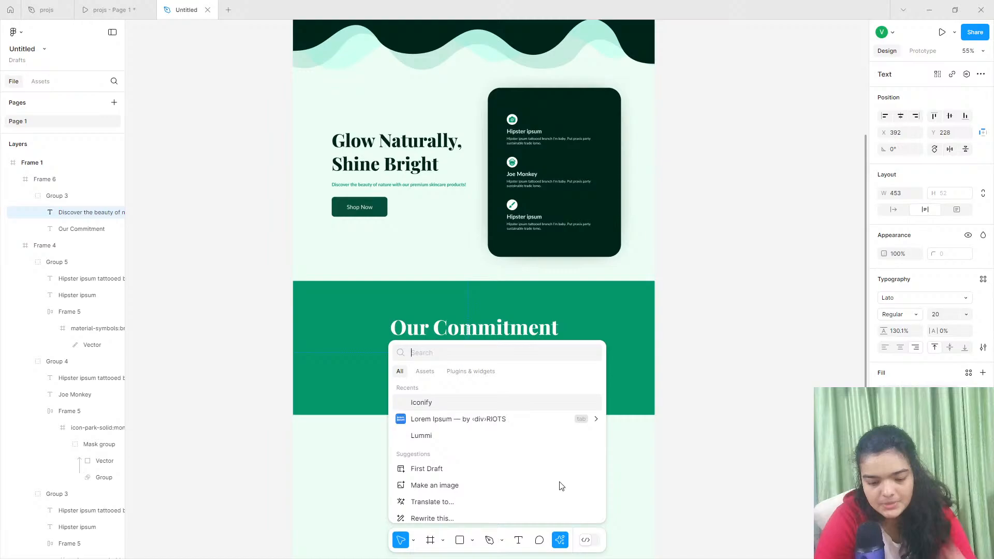
pyautogui.click(472, 407)
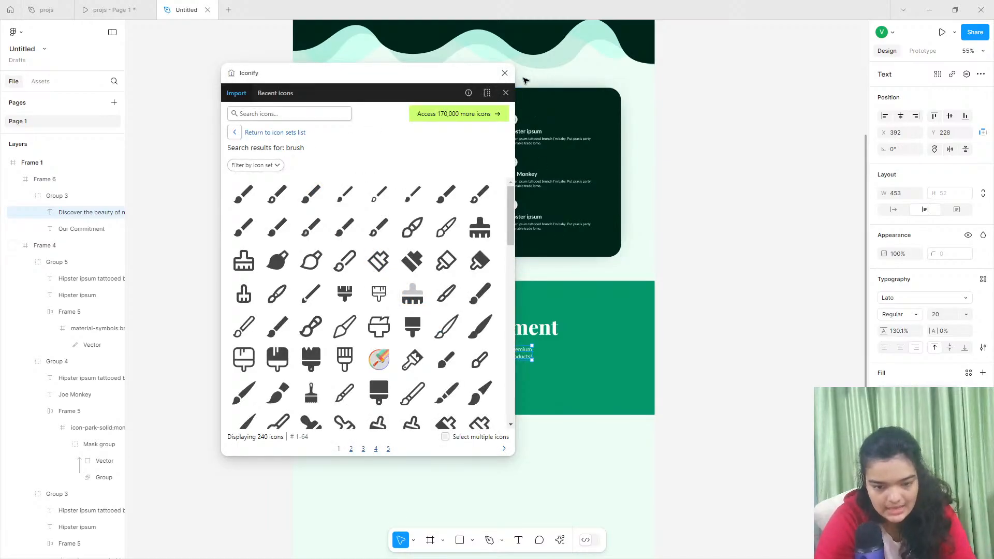
pyautogui.click(505, 73)
# Fill the green section's description with 2 sentences of Hipster Ipsum using the Lorem Ipsum plugin.
pyautogui.click(559, 540)
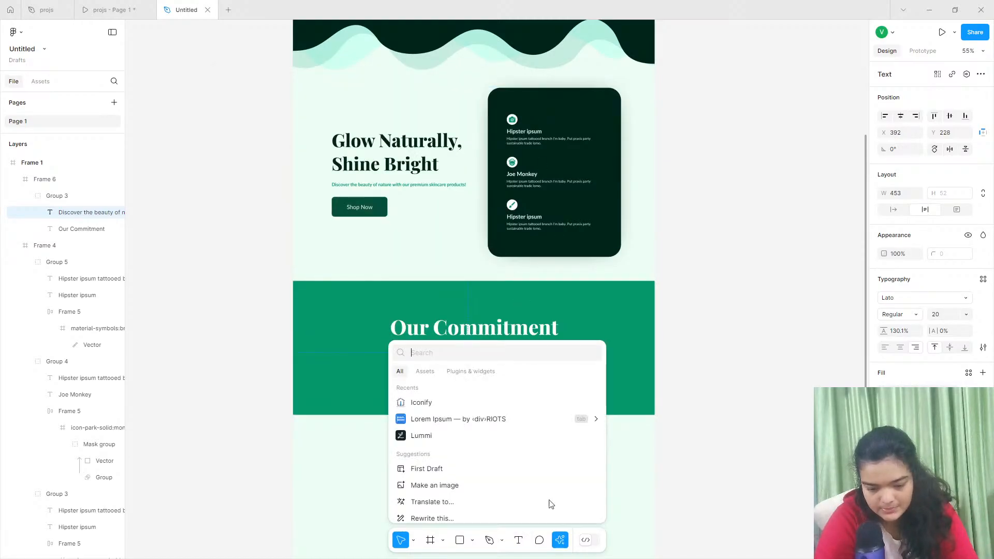
pyautogui.click(477, 419)
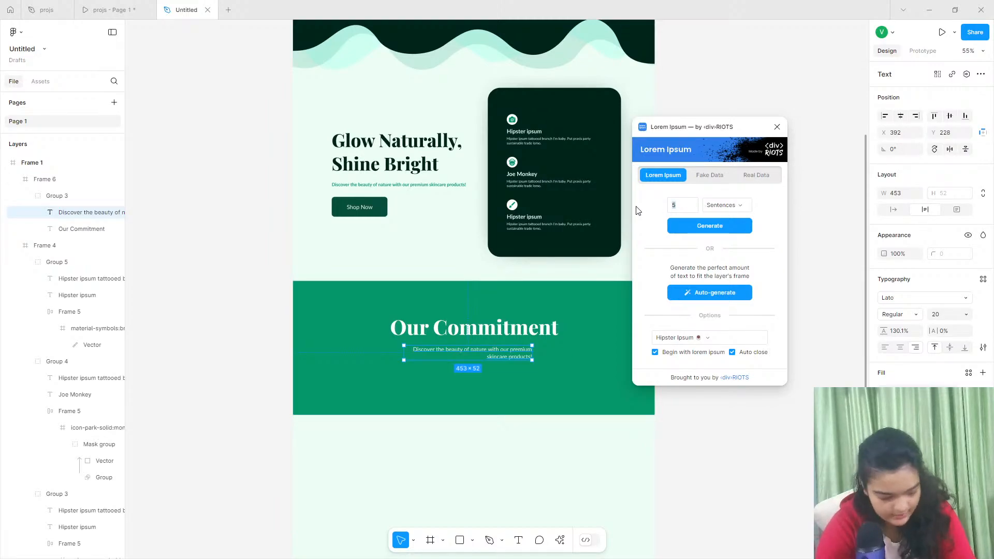
pyautogui.write('2')
pyautogui.press('Return')
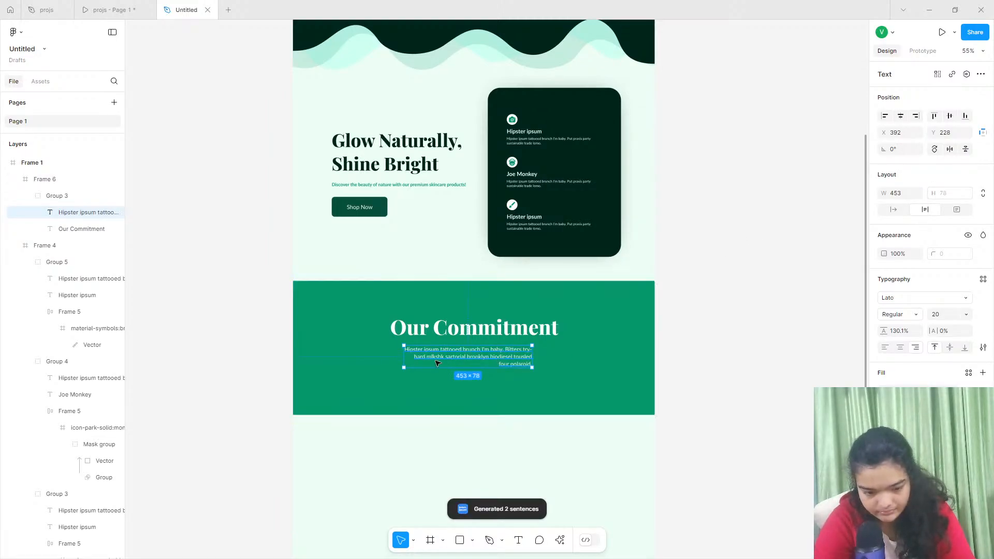
# Widen the green section's description to about 642, center its text, and position it centered under the Our Commitment heading.
pyautogui.moveTo(404, 356); pyautogui.dragTo(365, 356)
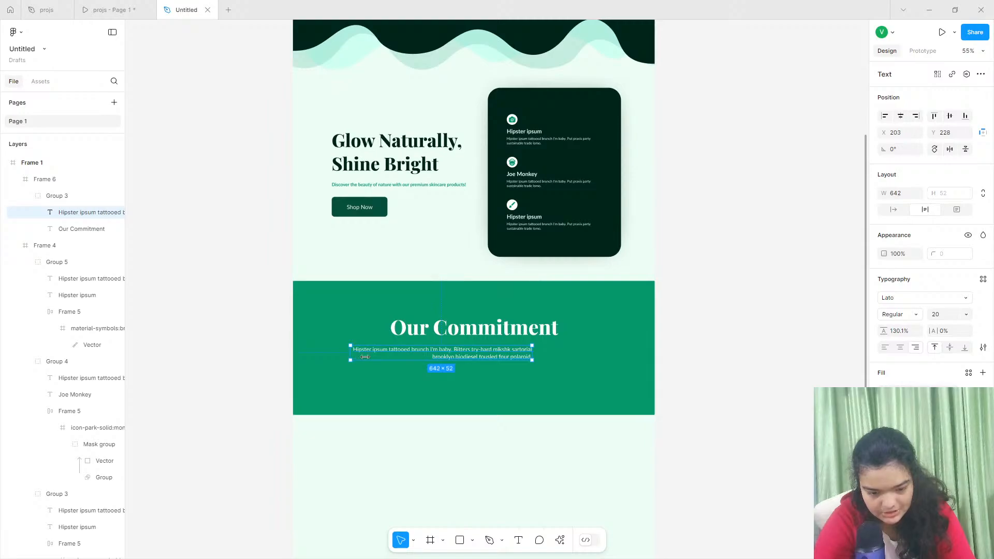
pyautogui.click(899, 347)
pyautogui.moveTo(450, 360); pyautogui.dragTo(486, 345)
pyautogui.keyDown('shift'); pyautogui.click(485, 332); pyautogui.keyUp('shift')
# Shorten the green Our Commitment frame to a height of 427.
pyautogui.click(479, 394)
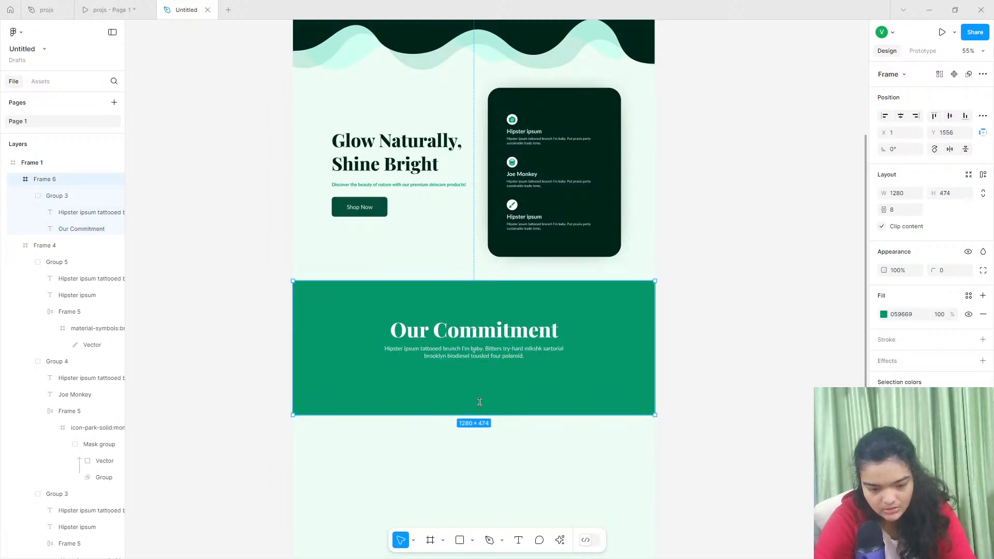
pyautogui.moveTo(479, 402); pyautogui.dragTo(479, 401)
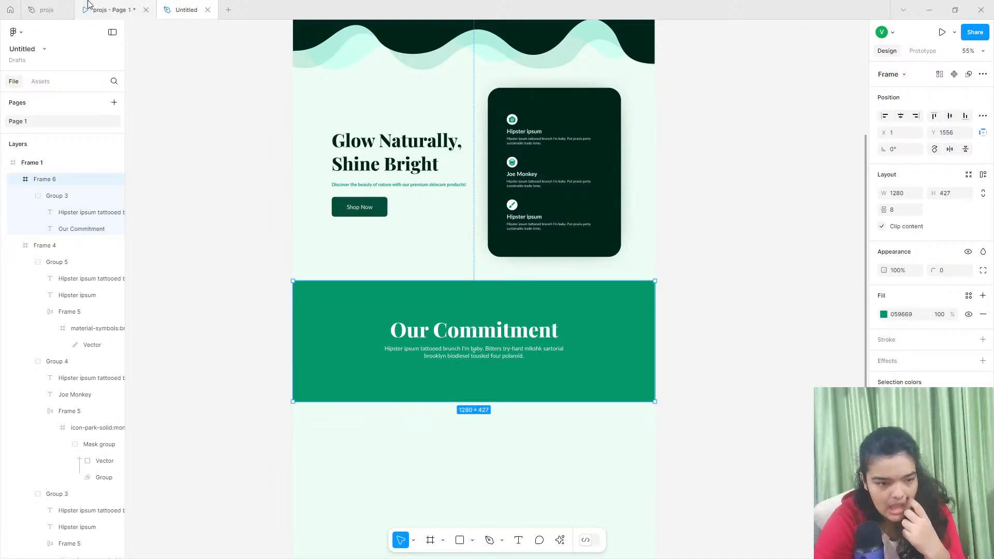
# Examine the Our Commitment section in the projs prototype and compare it with the green section and existing waves in the Untitled design.
pyautogui.click(88, 4)
pyautogui.scroll(-10, 470, 357)
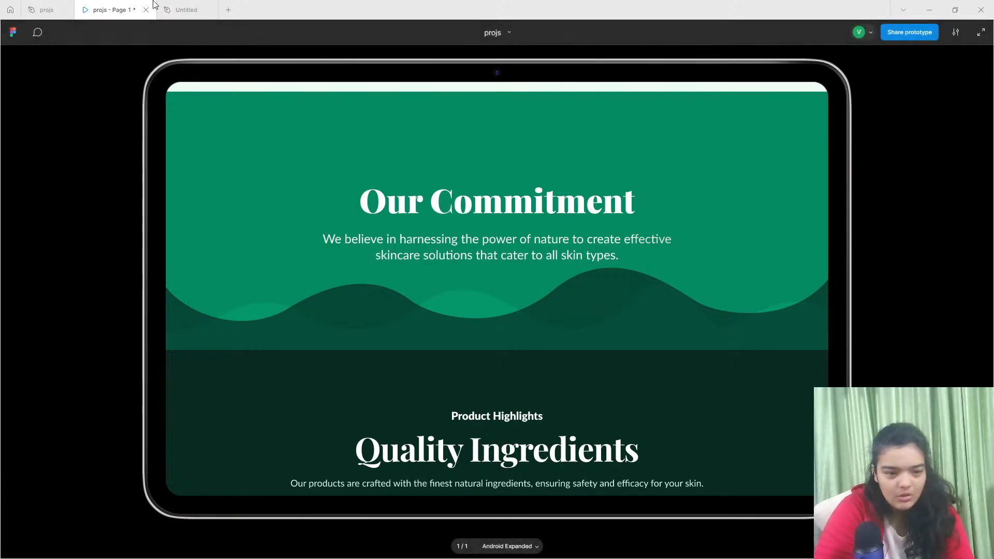
pyautogui.click(187, 10)
pyautogui.scroll(-2, 396, 383)
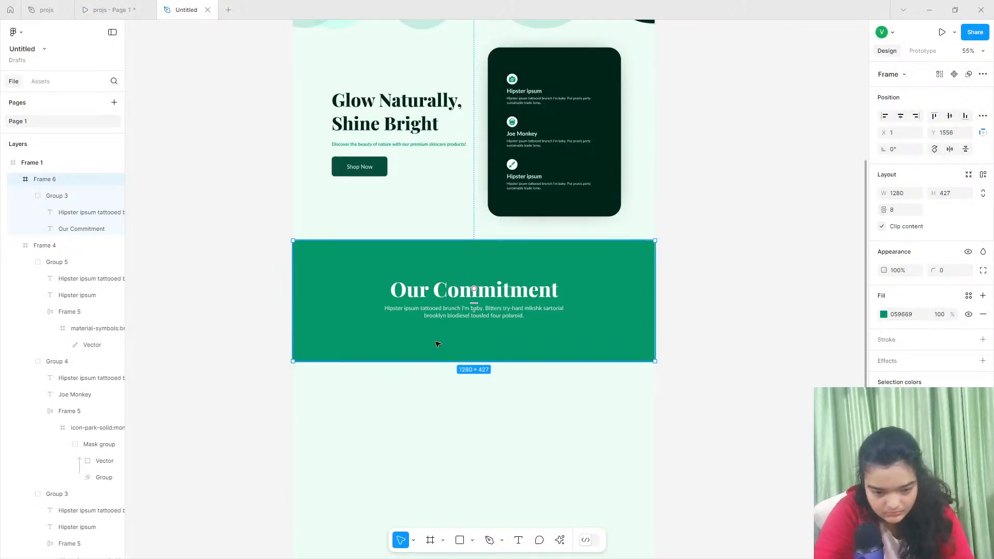
pyautogui.scroll(6, 352, 325)
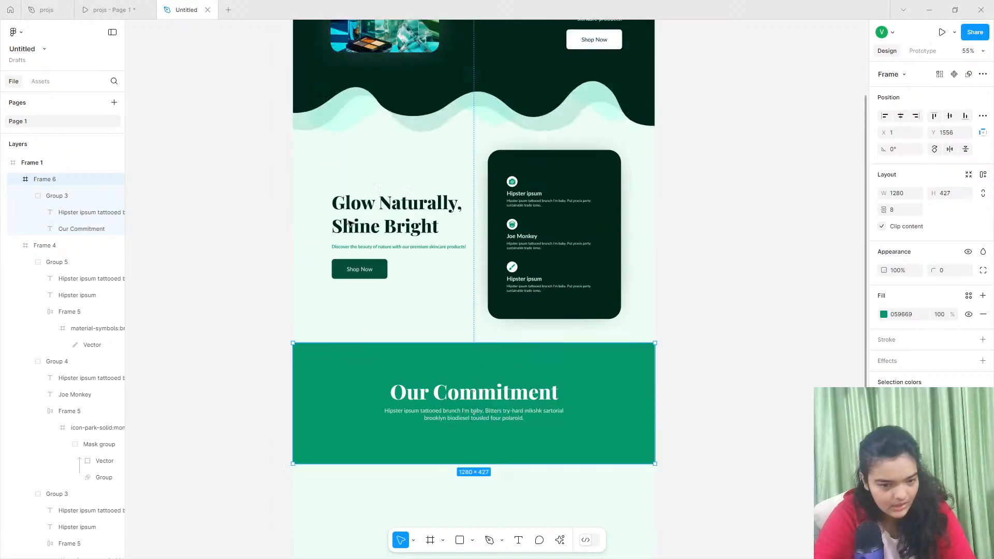
pyautogui.scroll(-4, 369, 435)
pyautogui.scroll(-3, 369, 435)
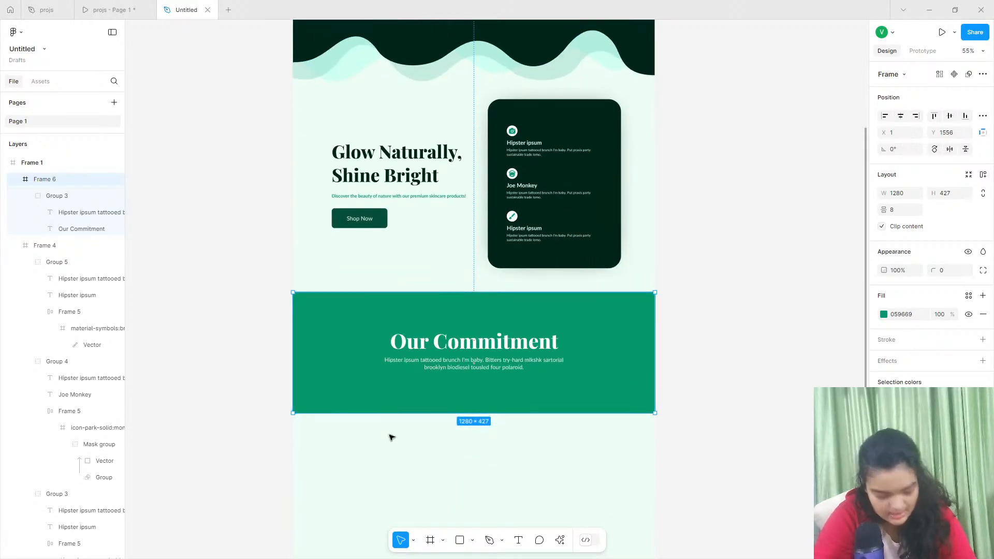
# Generate a smooth upward-facing wave of moderate complexity with the Get Waves plugin.
pyautogui.scroll(5, 390, 436)
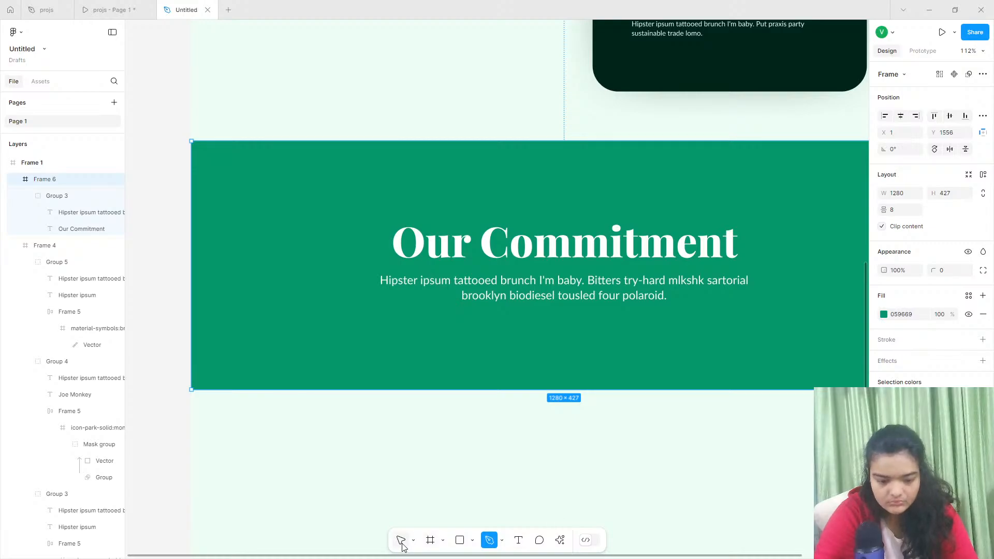
pyautogui.click(560, 540)
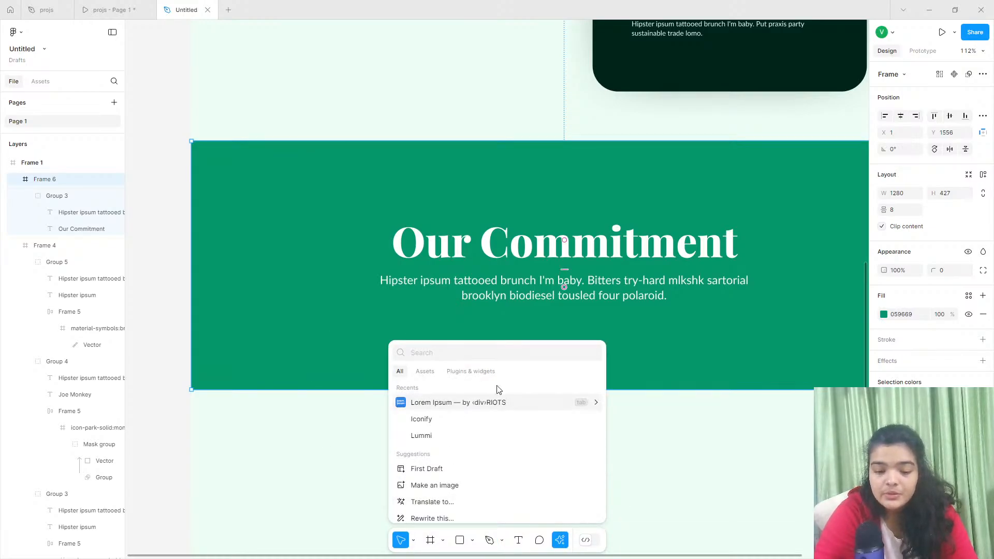
pyautogui.write('get')
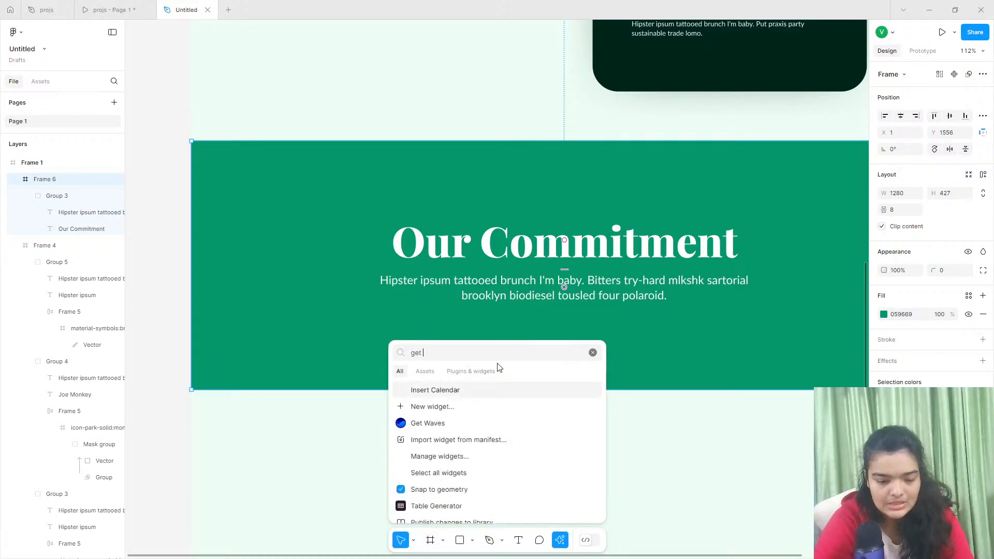
pyautogui.click(464, 392)
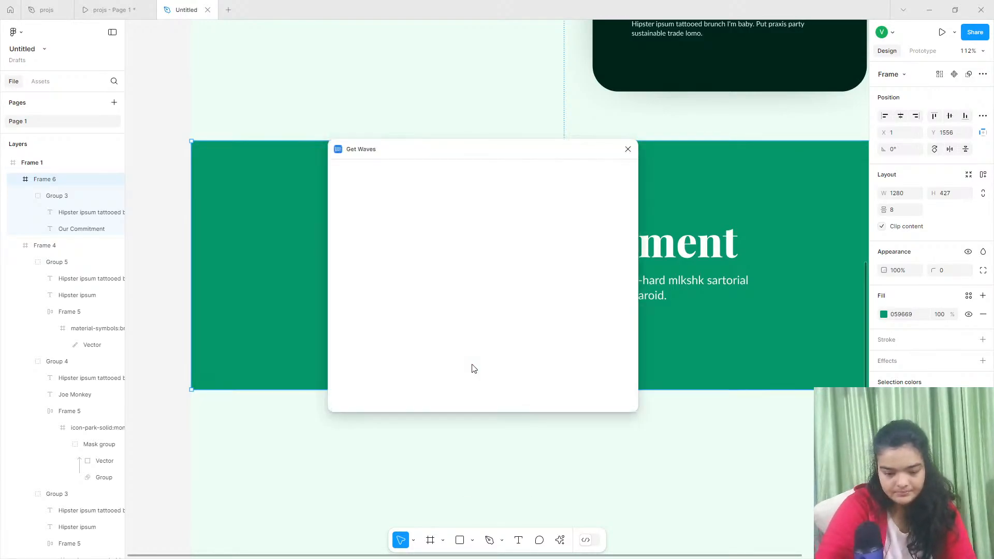
pyautogui.moveTo(499, 276); pyautogui.dragTo(518, 270)
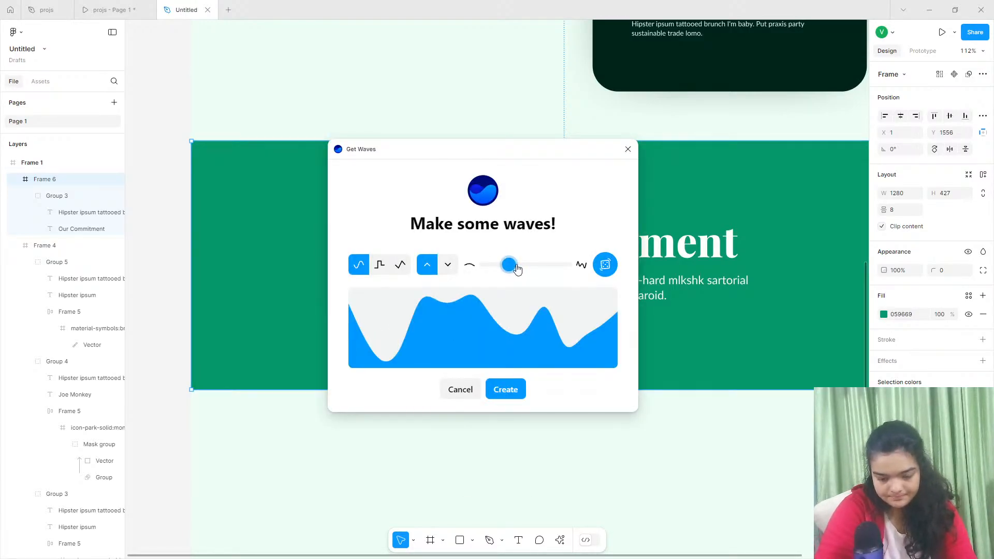
pyautogui.click(504, 267)
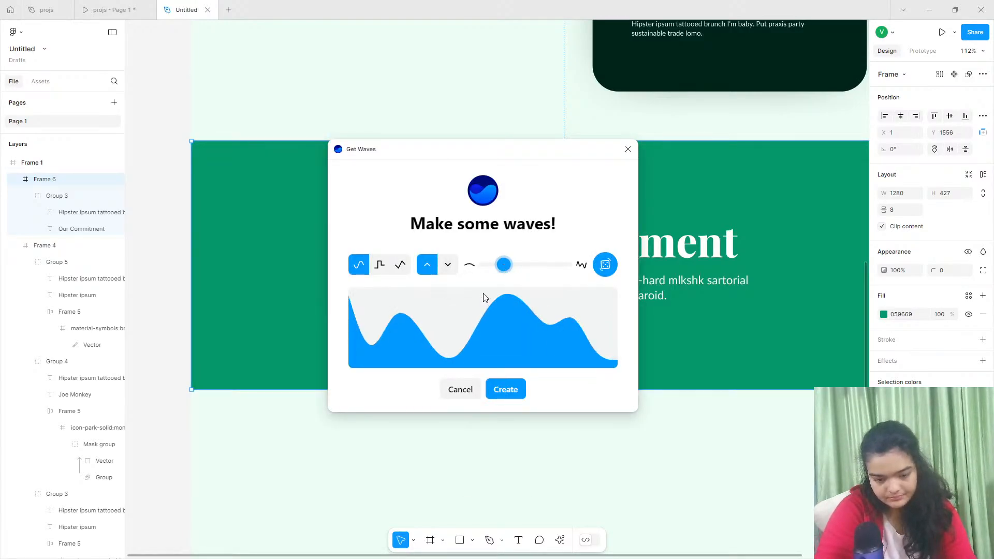
pyautogui.click(506, 389)
# Align the blue wave with the lower edge of the green section and shorten it to a height of 188.
pyautogui.scroll(-3, 549, 357)
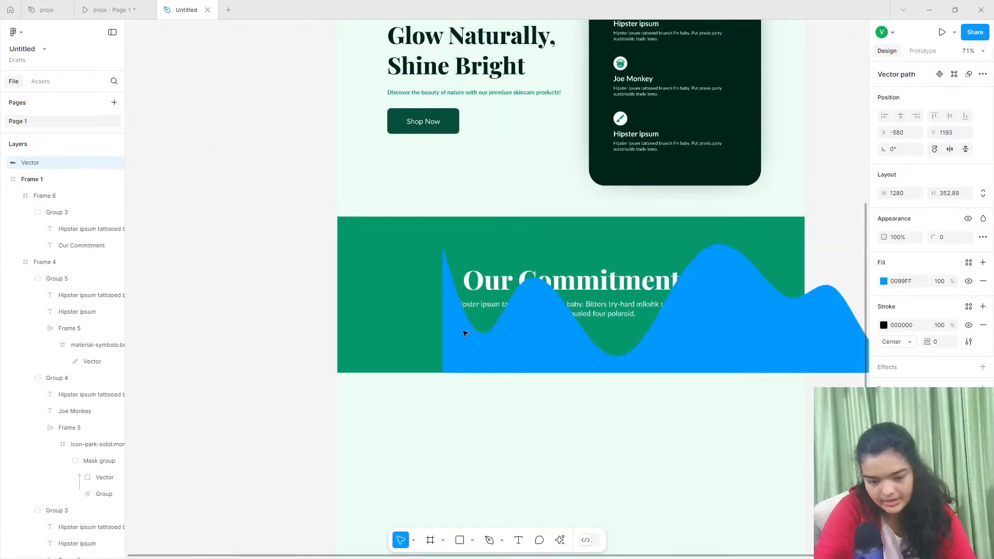
pyautogui.moveTo(464, 333); pyautogui.dragTo(510, 348)
pyautogui.click(561, 349)
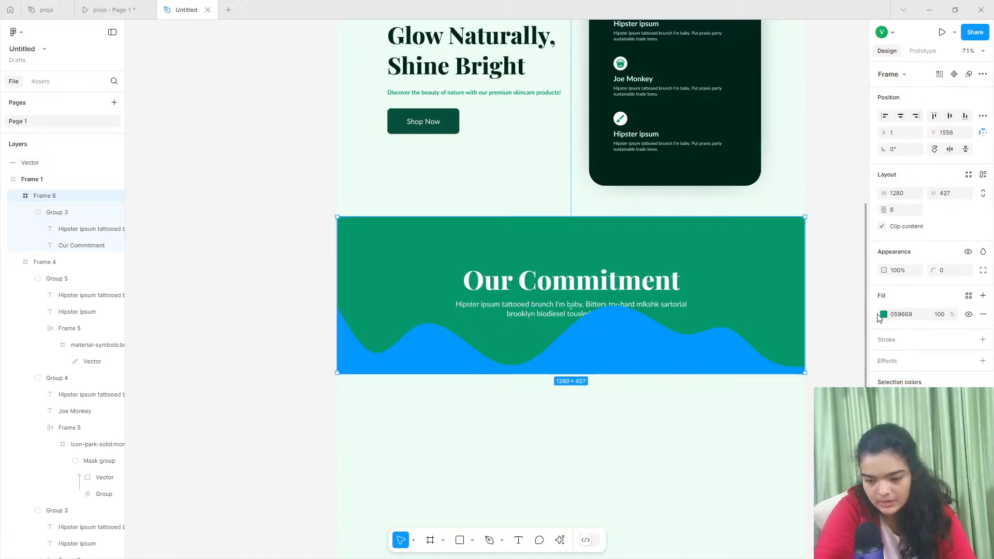
pyautogui.click(575, 344)
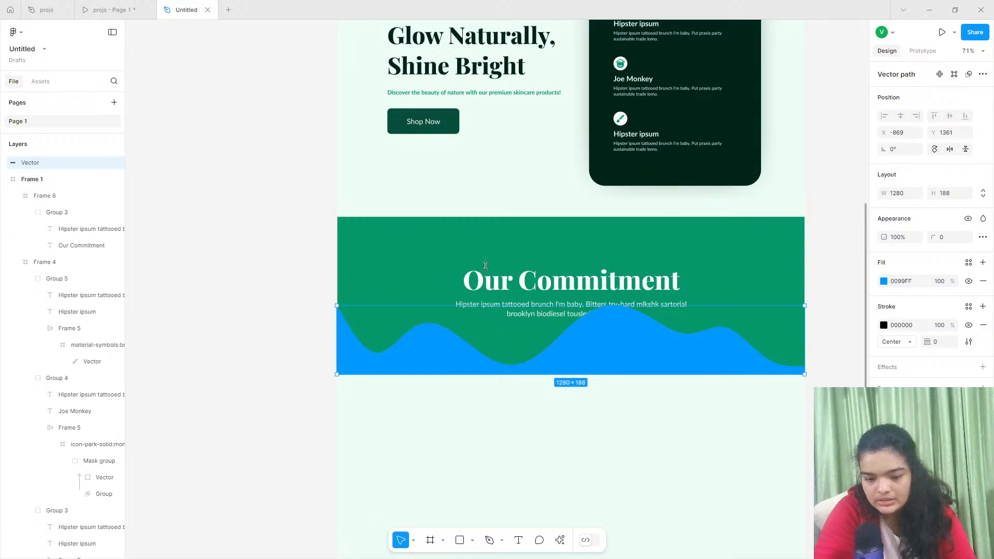
# Check the projs prototype's waves, fill the Untitled design's wave with 000101 at 24% opacity, and shorten it to a height of 137.
pyautogui.click(133, 6)
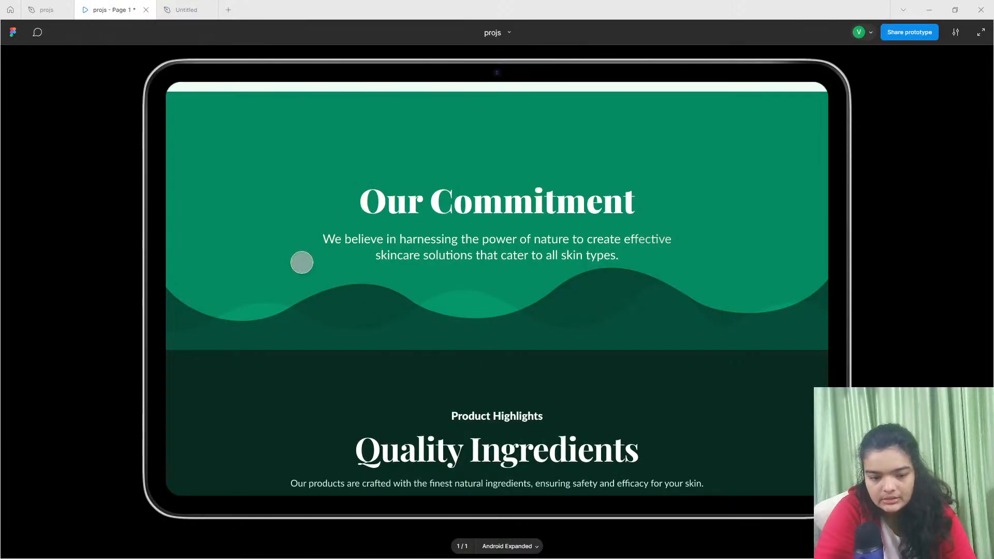
pyautogui.click(170, 5)
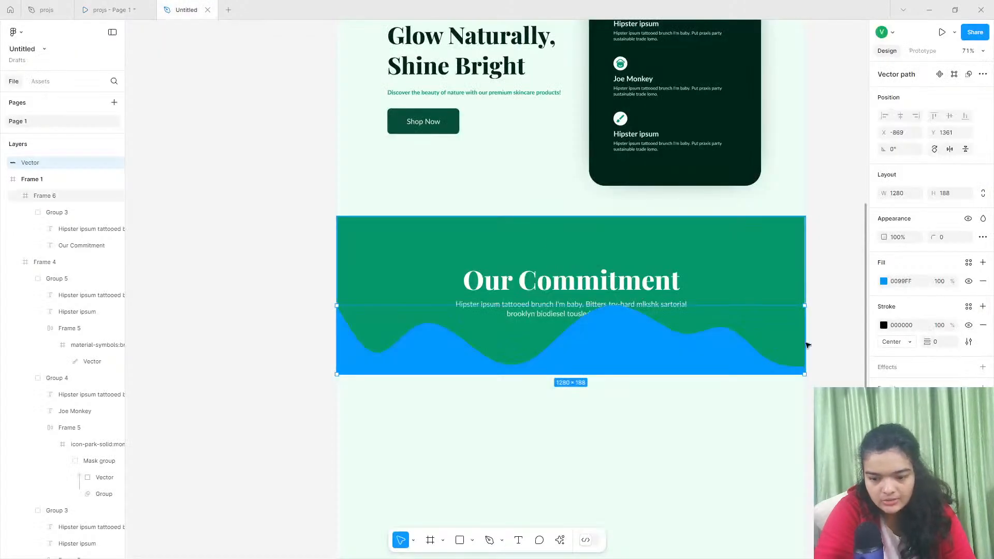
pyautogui.click(883, 281)
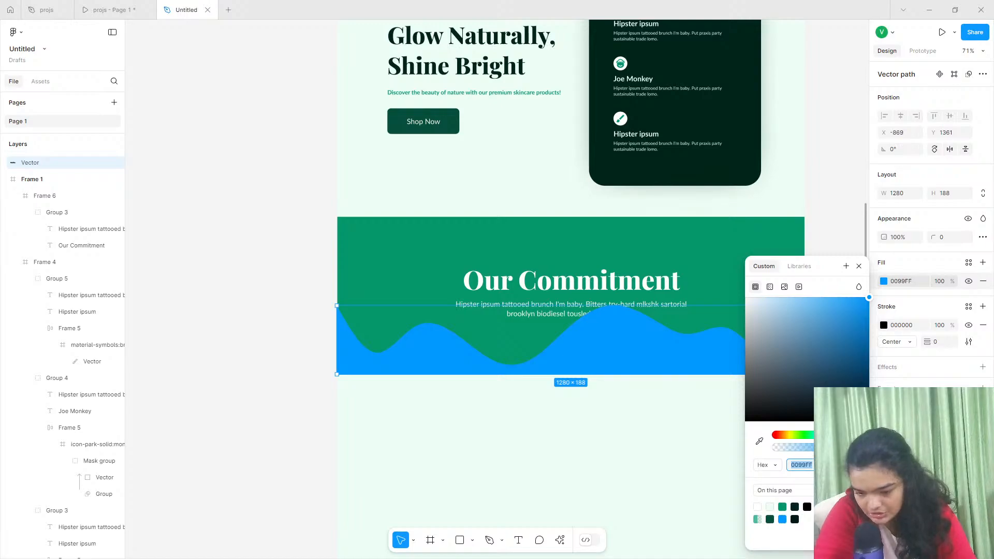
pyautogui.moveTo(823, 435); pyautogui.dragTo(810, 434)
pyautogui.moveTo(835, 373); pyautogui.dragTo(795, 446)
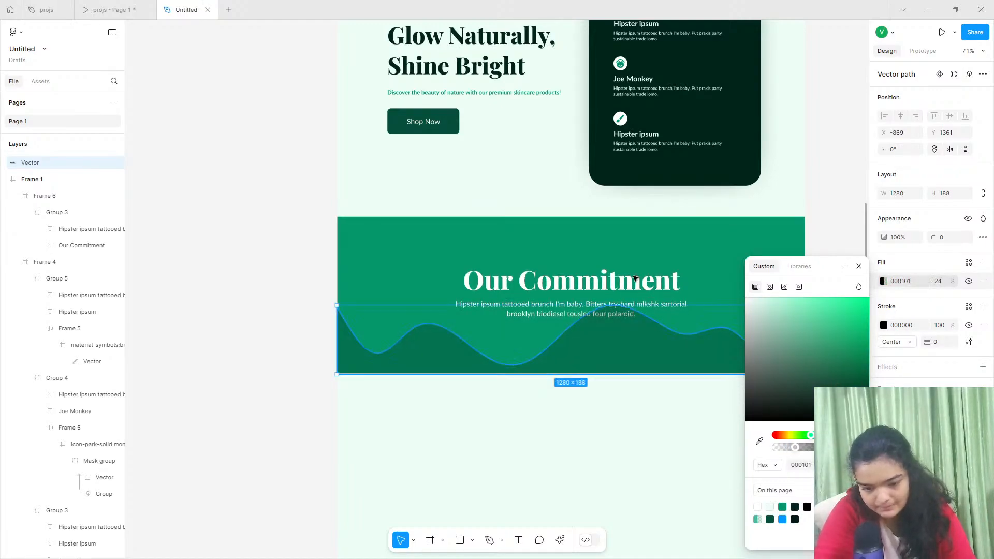
pyautogui.moveTo(616, 304); pyautogui.dragTo(614, 353)
pyautogui.click(566, 417)
# Open the Get Waves plugin again for another wave.
pyautogui.click(560, 540)
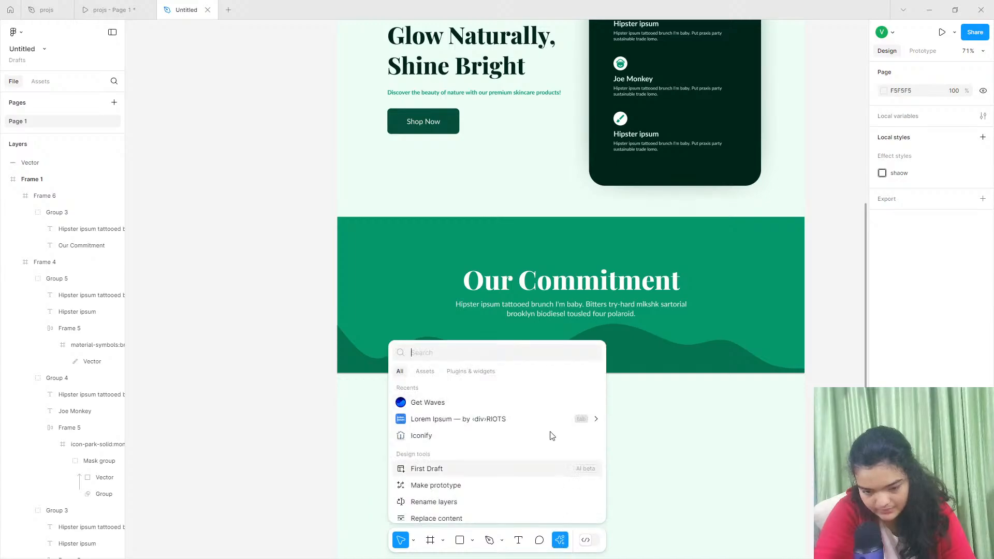
pyautogui.click(499, 405)
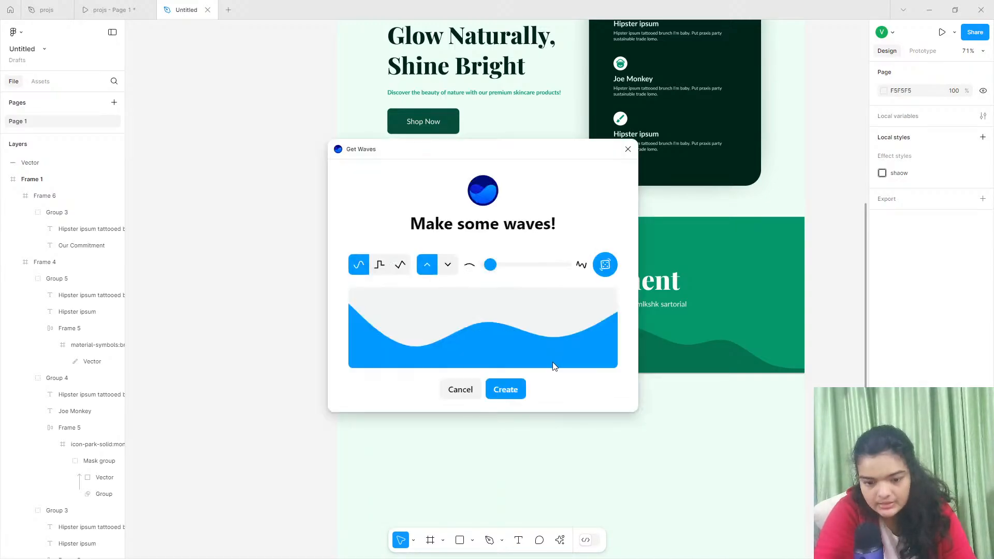
pyautogui.scroll(5, 678, 233)
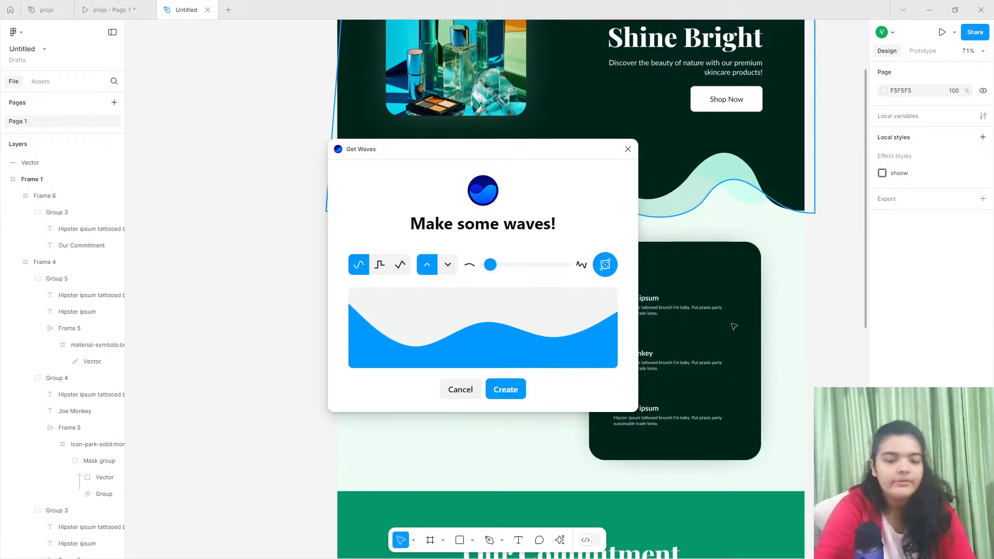
pyautogui.scroll(-2, 723, 353)
pyautogui.scroll(-4, 725, 357)
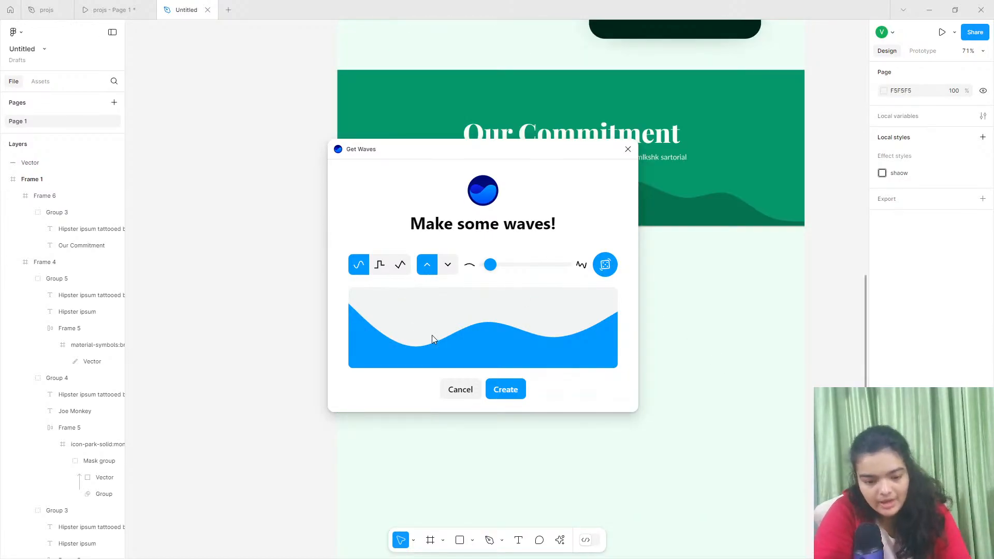
# Try different complexity levels, random variations, stepped and angular shapes, and the inverted direction in Get Waves.
pyautogui.click(516, 265)
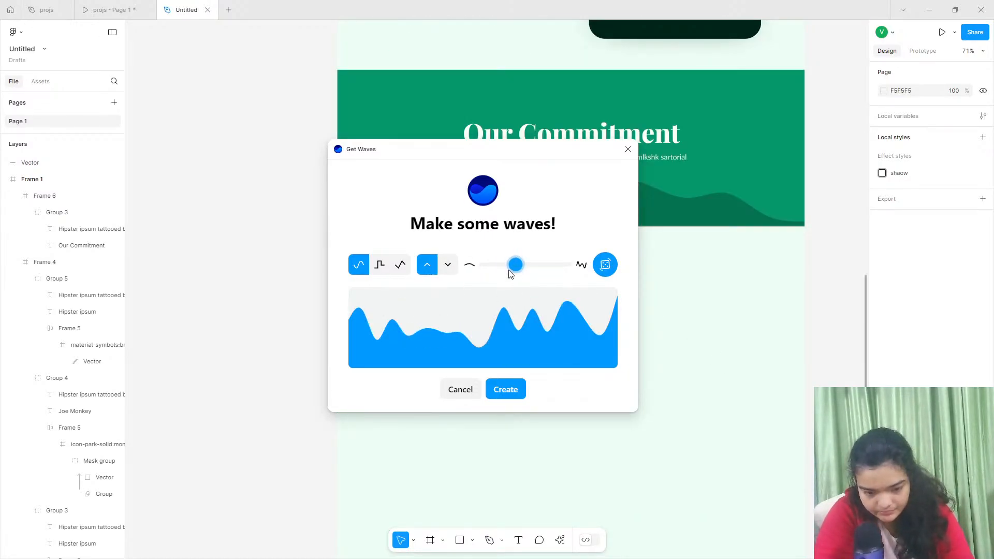
pyautogui.click(504, 265)
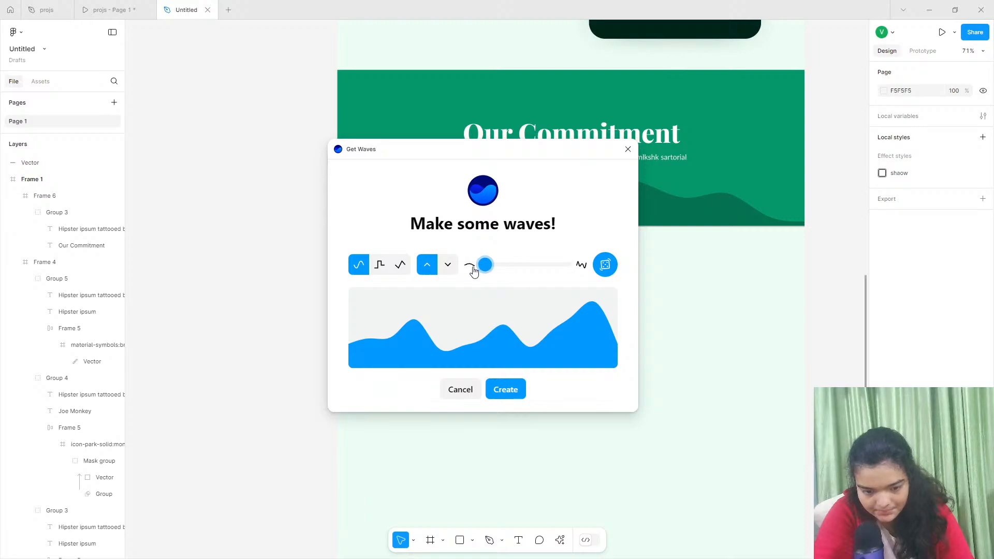
pyautogui.moveTo(476, 268); pyautogui.dragTo(552, 270)
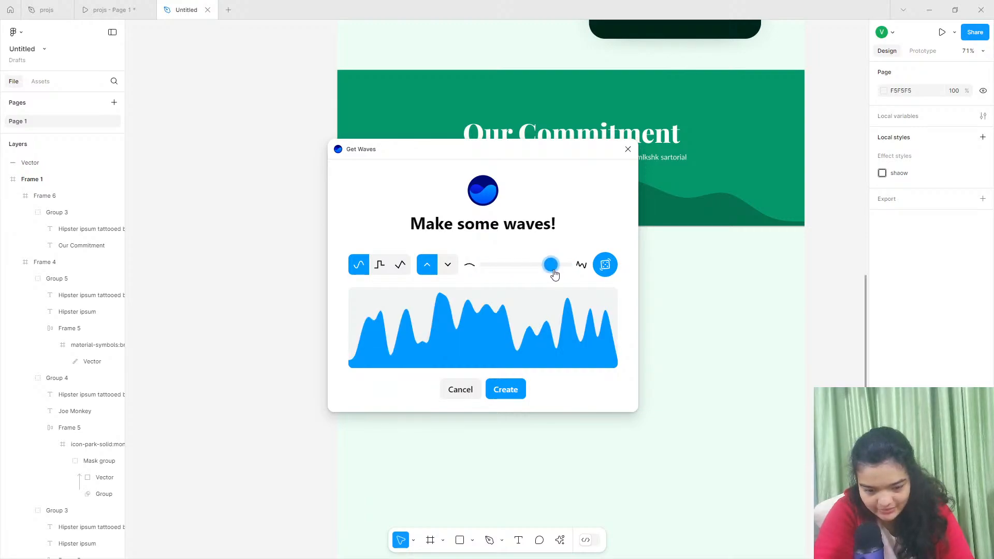
pyautogui.click(612, 263)
pyautogui.click(611, 264)
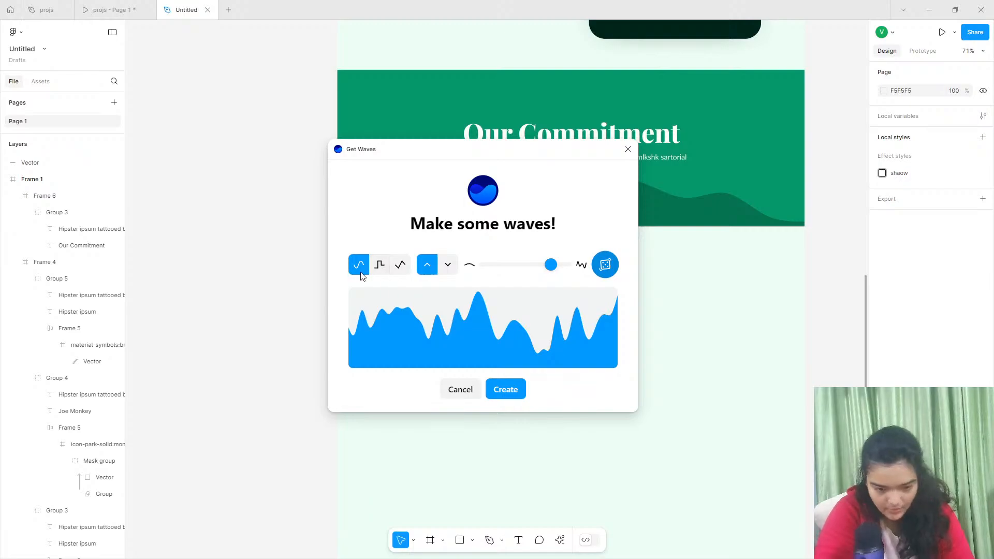
pyautogui.click(381, 265)
pyautogui.click(400, 267)
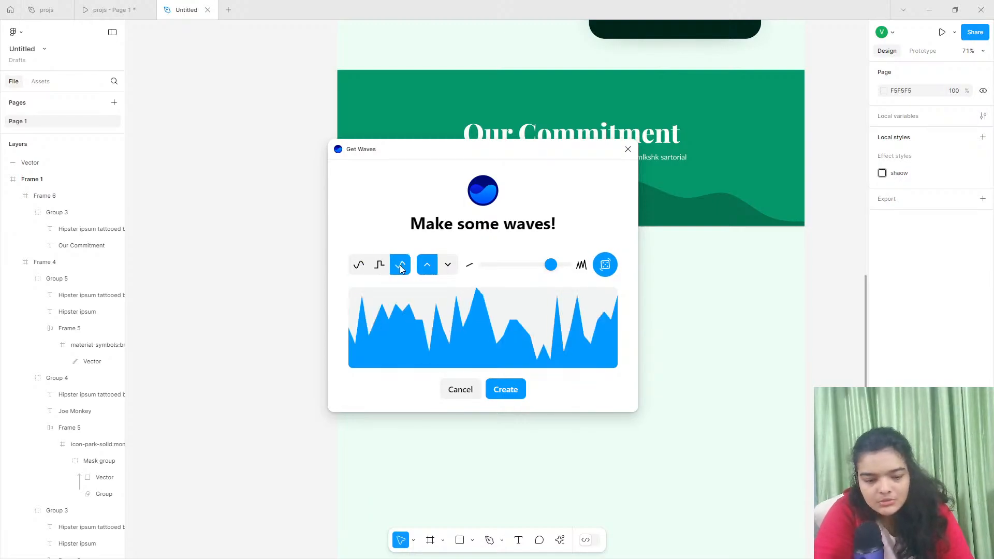
pyautogui.click(446, 266)
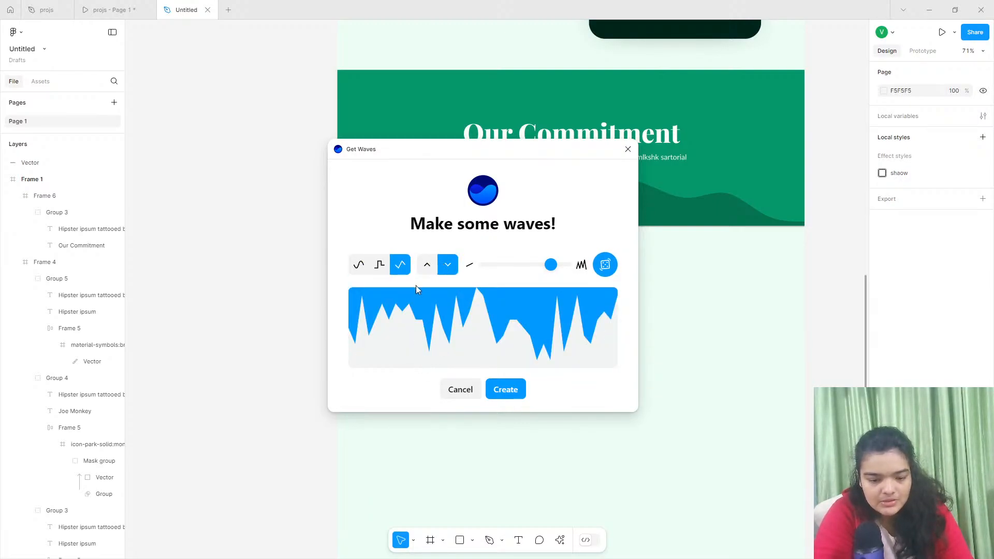
pyautogui.click(358, 265)
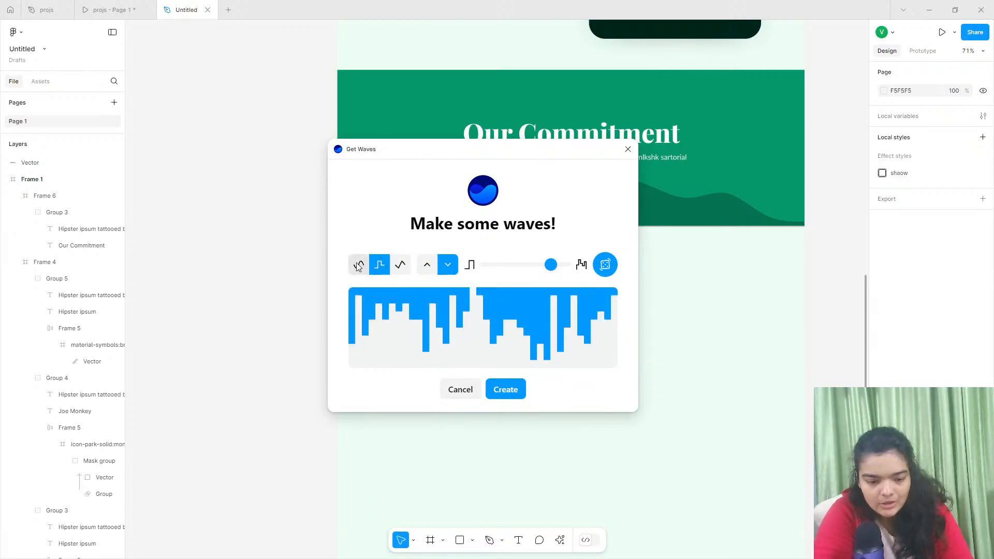
pyautogui.click(429, 266)
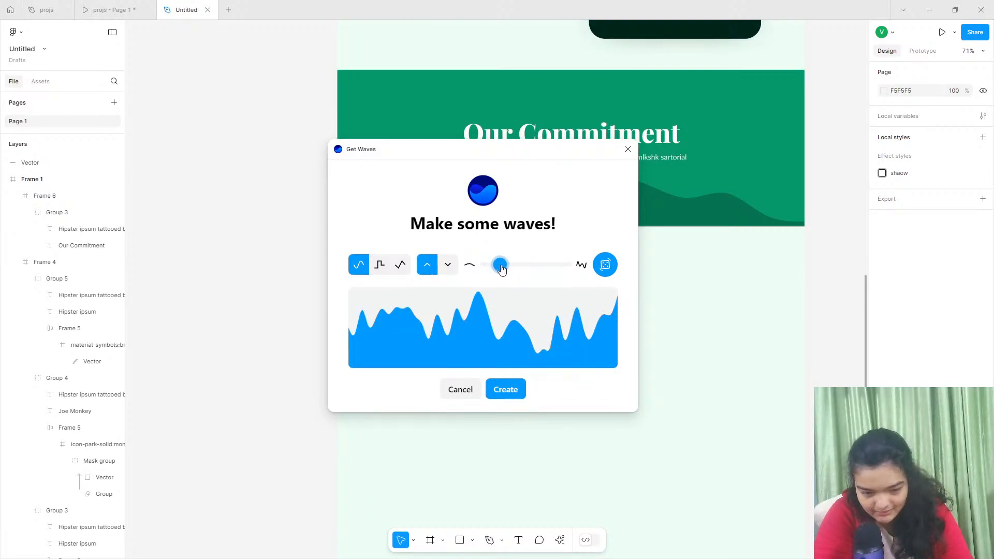
# Generate a second smooth upward-facing wave by randomizing its shape and choosing a moderate complexity.
pyautogui.click(500, 266)
pyautogui.click(510, 265)
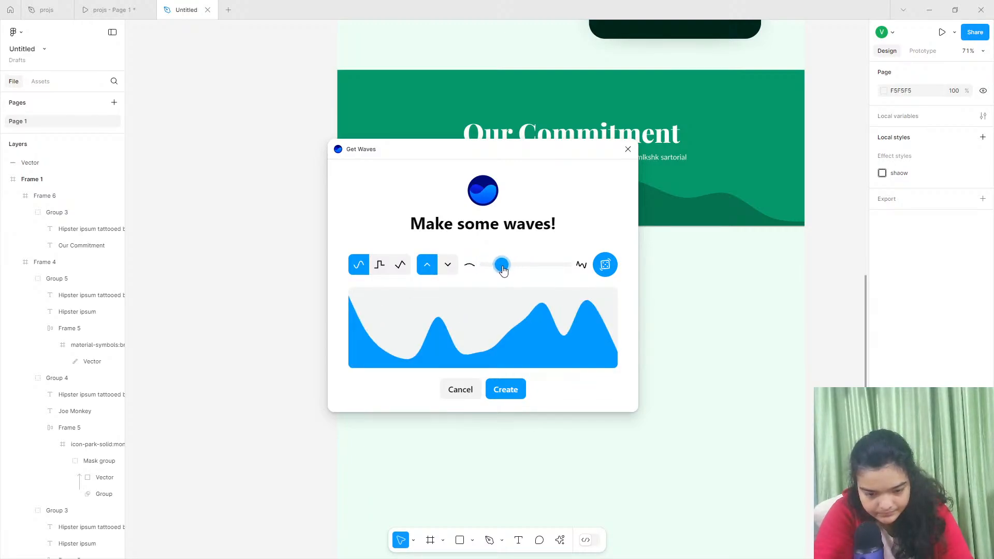
pyautogui.click(502, 266)
pyautogui.click(512, 266)
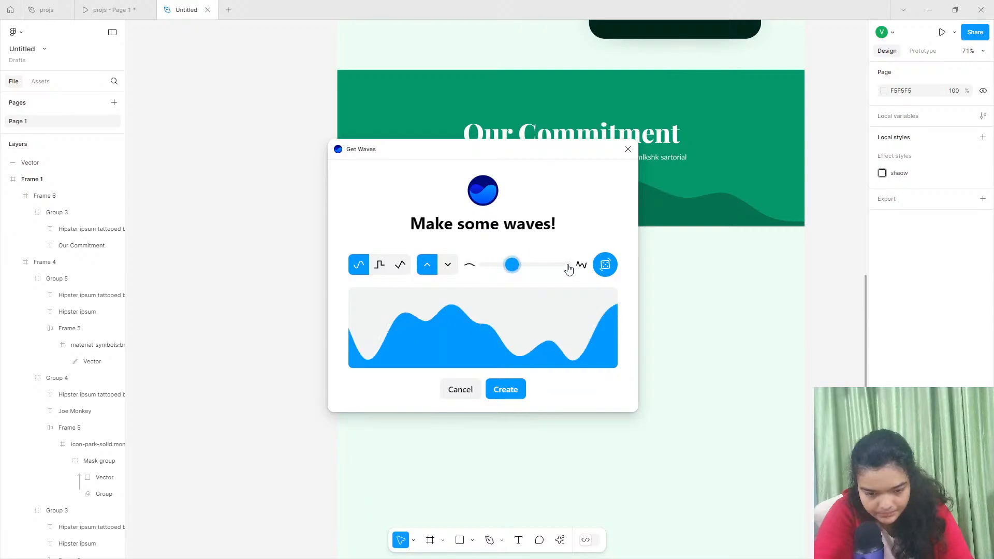
pyautogui.click(605, 265)
pyautogui.click(604, 265)
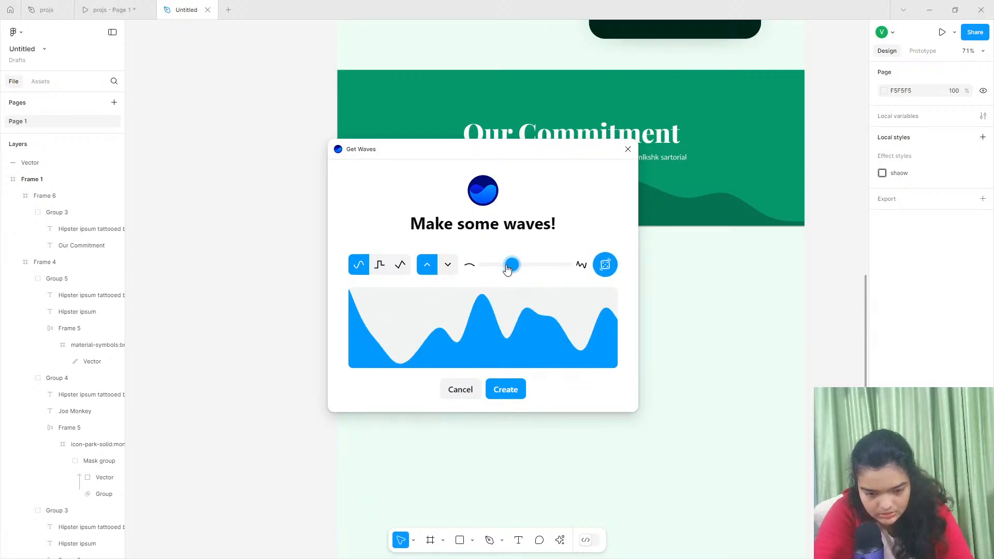
pyautogui.click(510, 265)
pyautogui.click(505, 389)
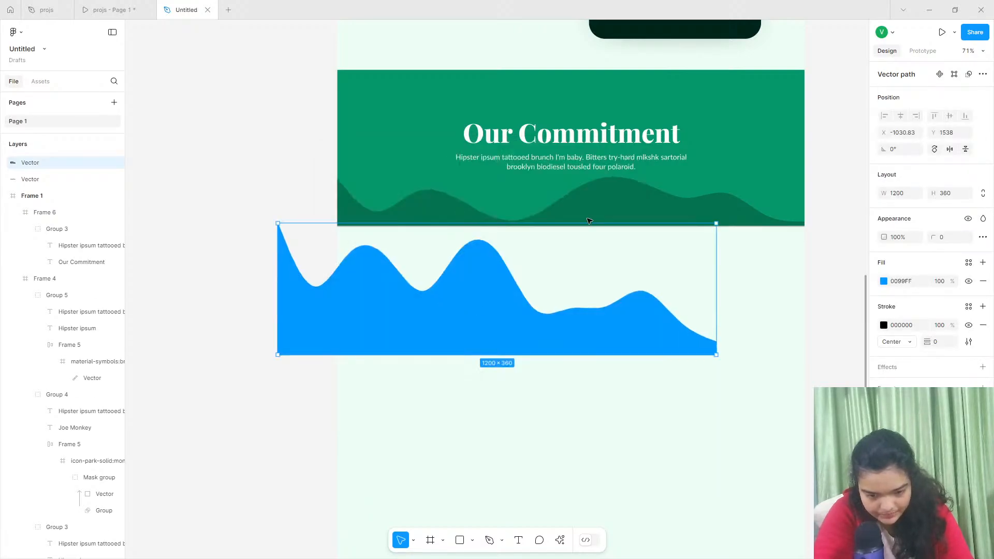
# Place the second wave below the green section, aligned with the page's left edge, and flip it horizontally.
pyautogui.moveTo(492, 271); pyautogui.dragTo(497, 333)
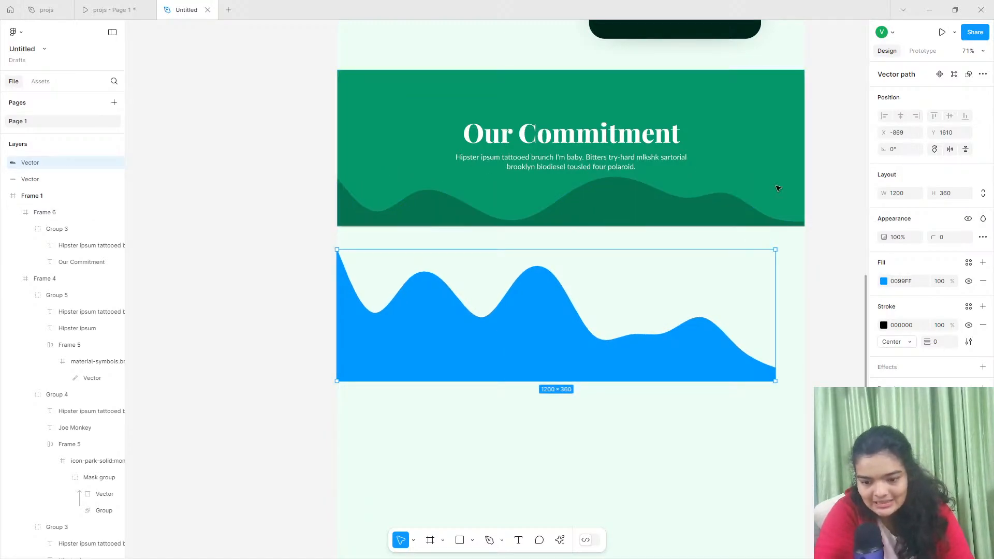
pyautogui.rightClick(535, 313)
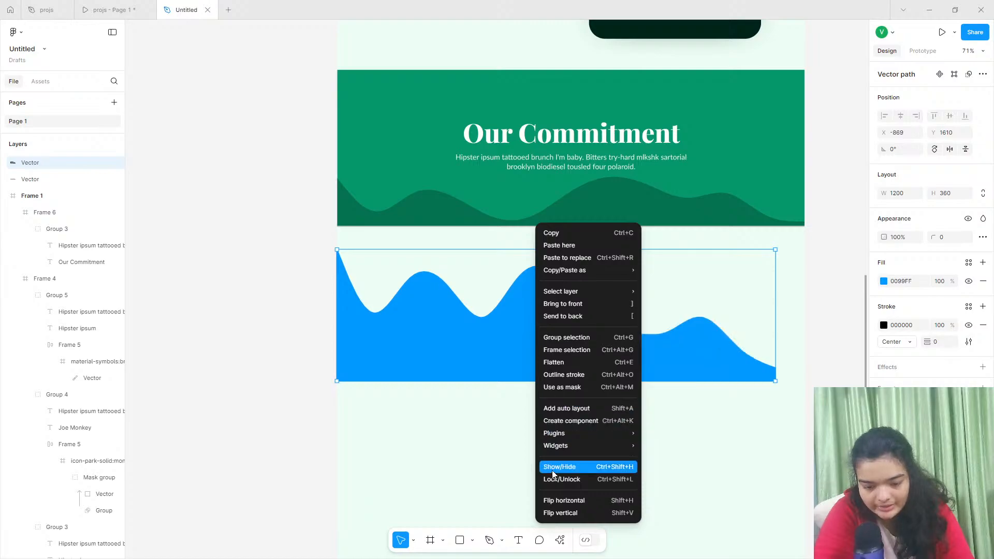
pyautogui.click(557, 499)
# Move the flipped wave over the lower part of the green section, flush with its right edge, and shorten it to a height of 171.
pyautogui.moveTo(501, 359); pyautogui.dragTo(510, 222)
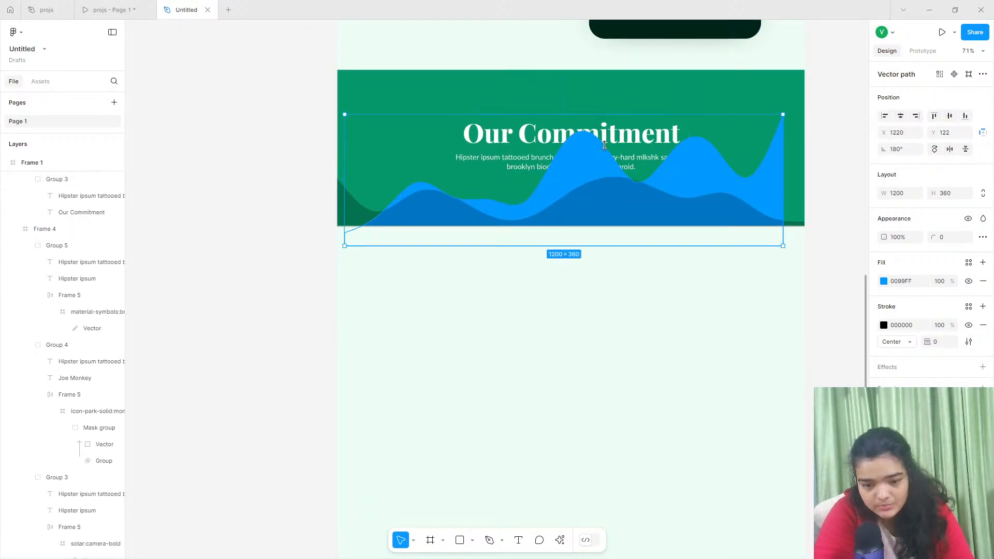
pyautogui.moveTo(600, 114); pyautogui.dragTo(626, 214)
# Try to widen the dark wave to about 1327 px beyond the green section's left edge, and undo it.
pyautogui.click(363, 203)
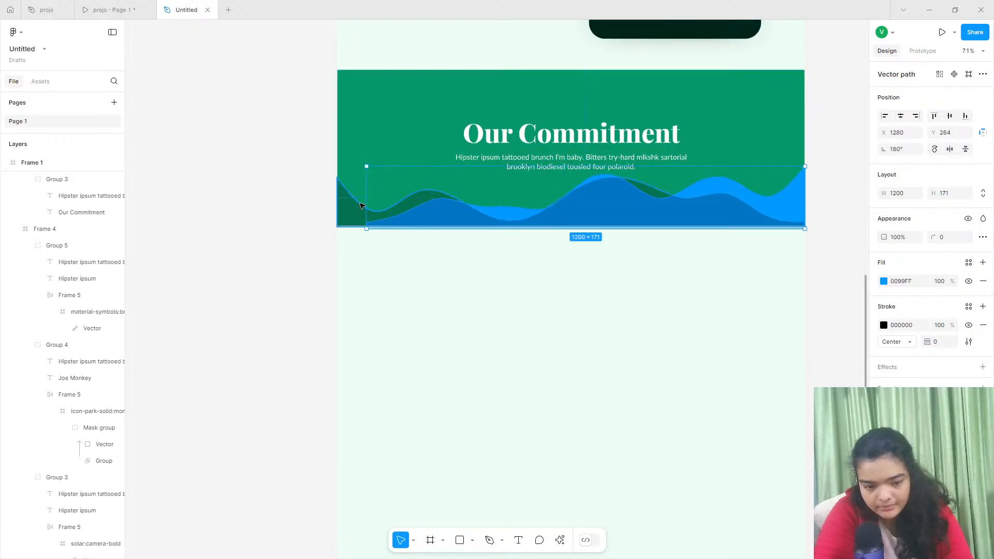
pyautogui.click(568, 220)
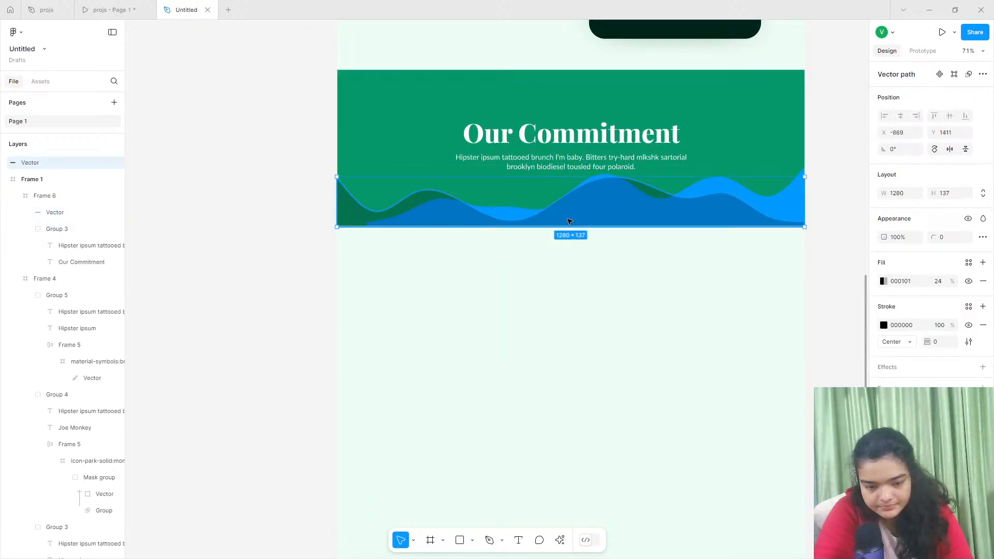
pyautogui.click(710, 195)
pyautogui.click(713, 196)
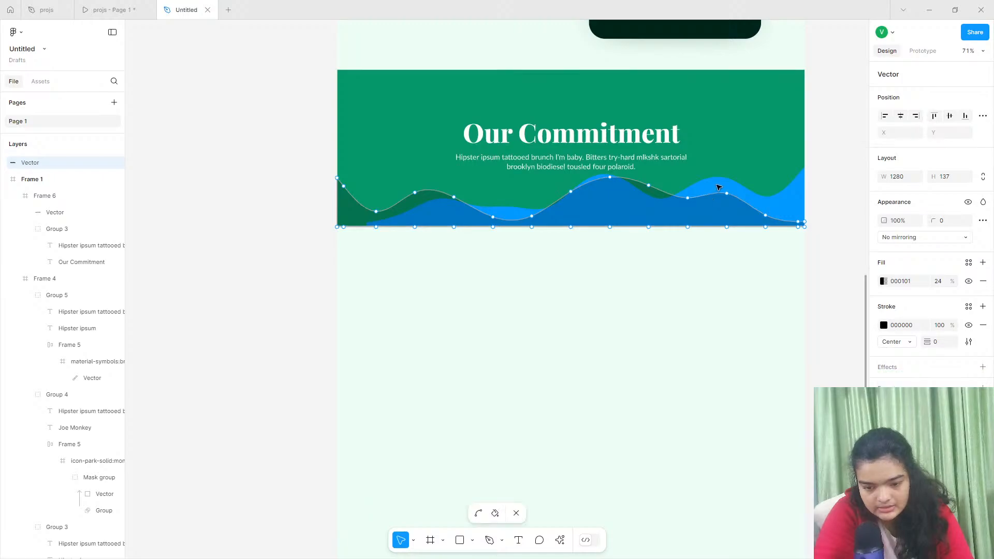
pyautogui.moveTo(336, 192); pyautogui.dragTo(316, 192)
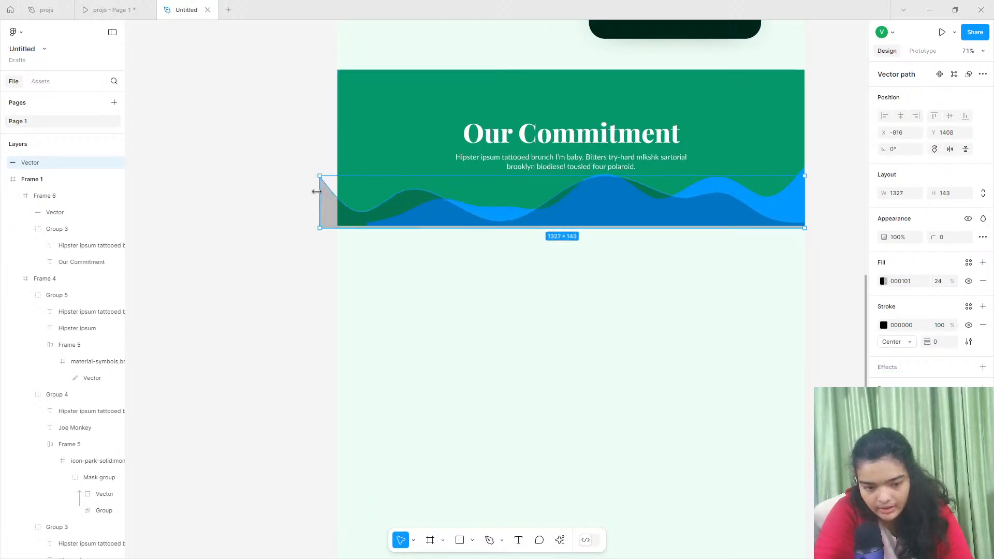
pyautogui.hotkey('ctrl', 'z')
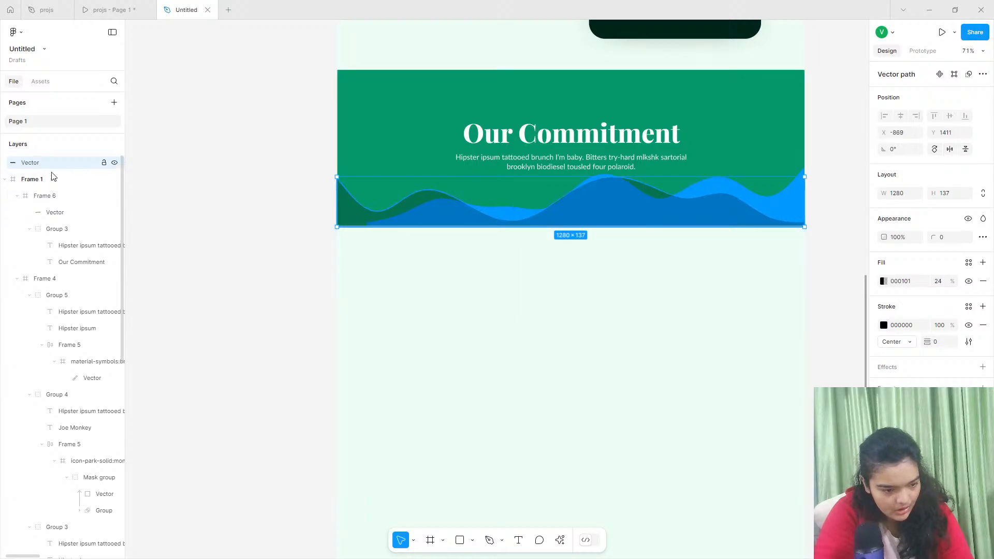
# Move the dark wave's layer into Frame 1 and resize the blue wave to 1280 × 133 across the green section's bottom.
pyautogui.moveTo(45, 182); pyautogui.dragTo(45, 184)
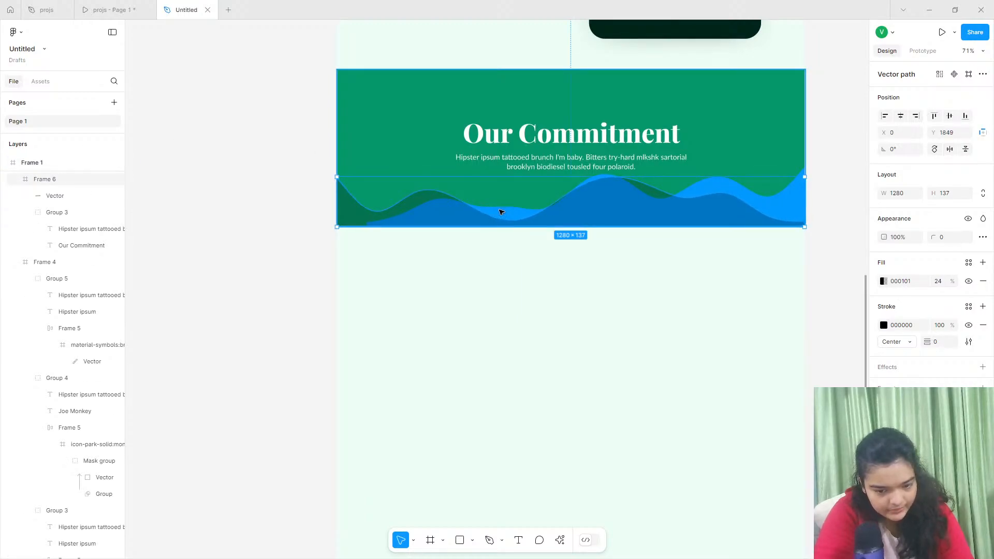
pyautogui.click(501, 212)
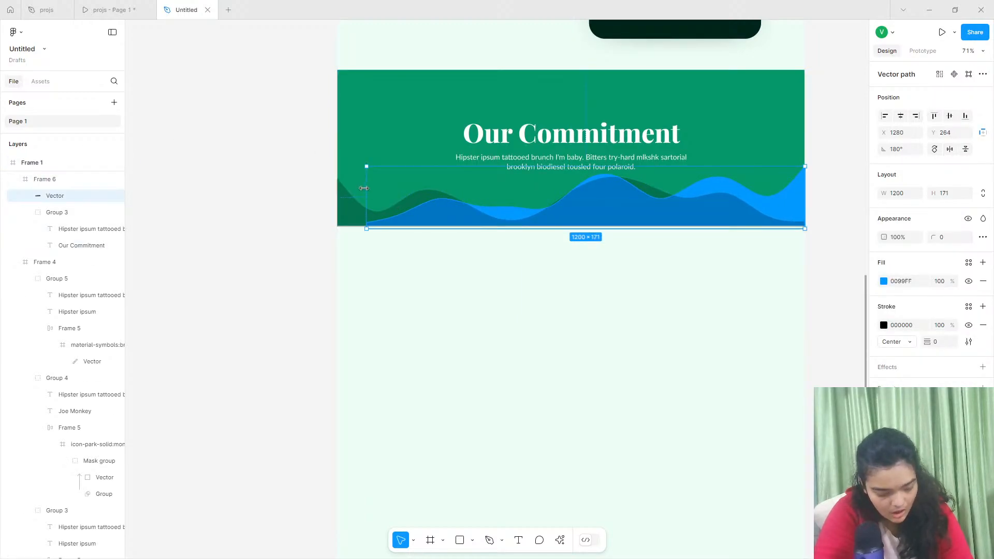
pyautogui.moveTo(364, 188); pyautogui.dragTo(334, 181)
pyautogui.moveTo(425, 221); pyautogui.dragTo(425, 216)
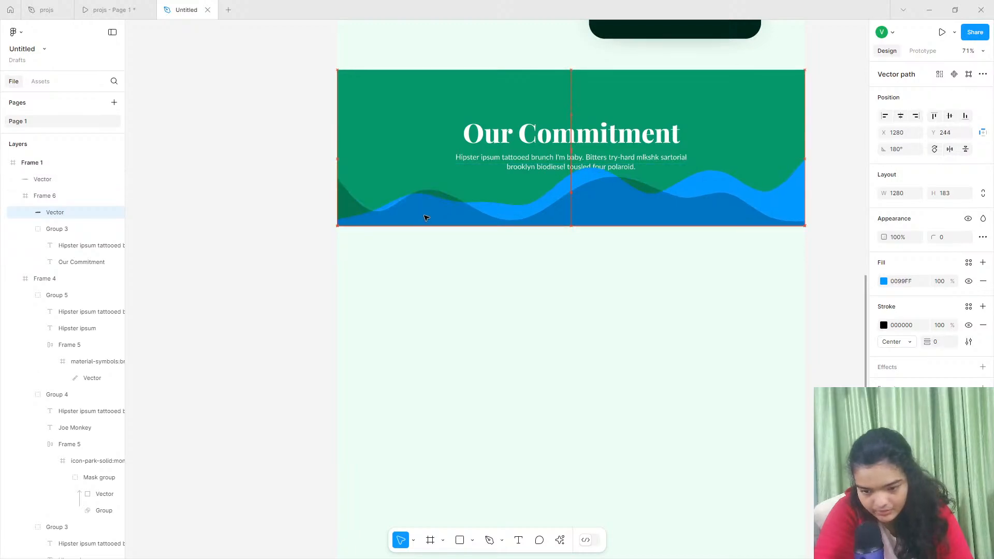
pyautogui.moveTo(538, 158); pyautogui.dragTo(538, 177)
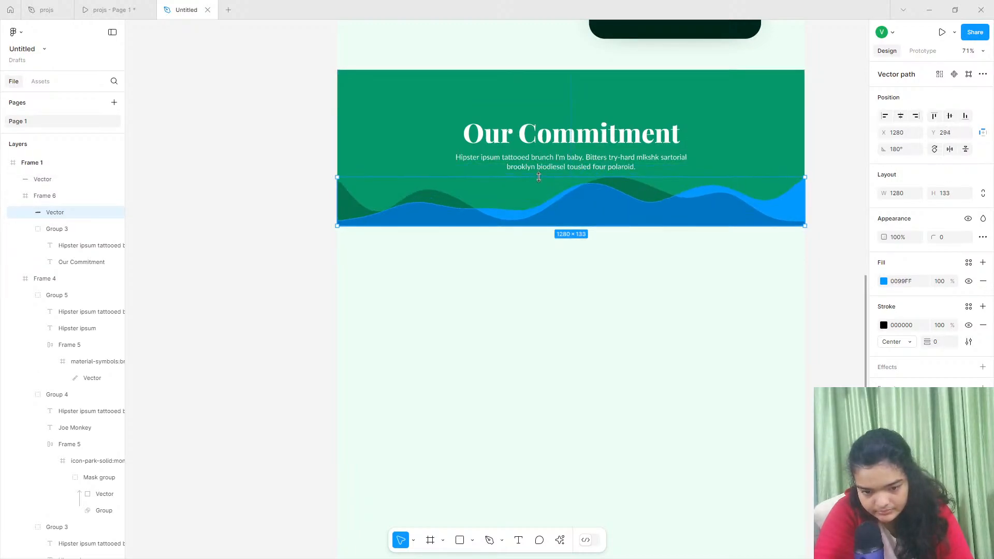
# Try ECFDF5 on the blue wave, and fill it with white (FFFFFF) at 11% opacity.
pyautogui.click(885, 282)
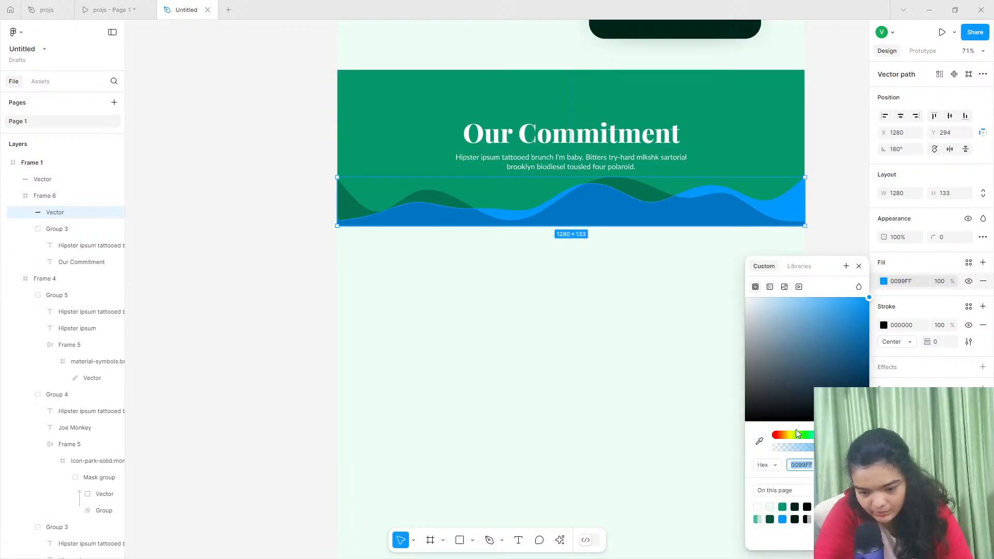
pyautogui.click(771, 506)
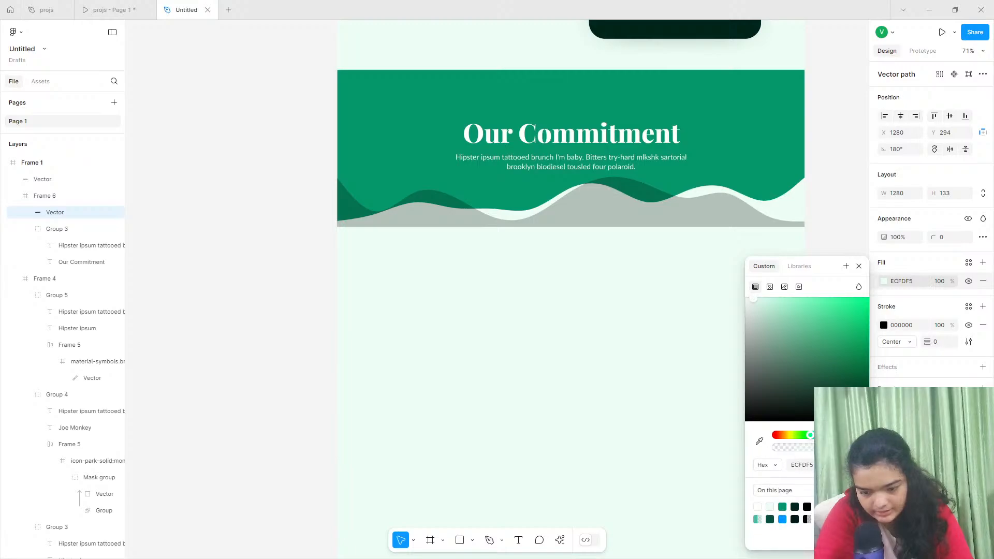
pyautogui.moveTo(791, 355); pyautogui.dragTo(681, 237)
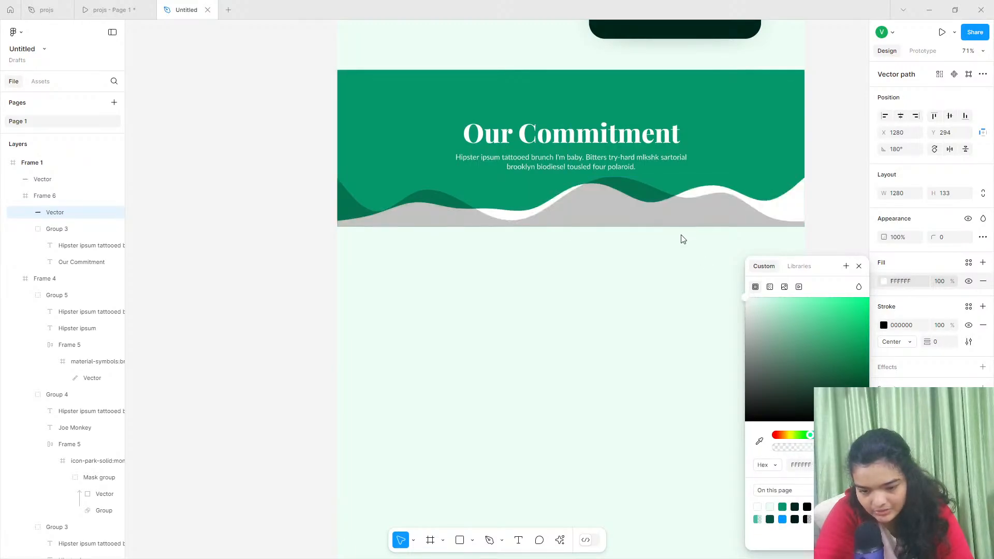
pyautogui.click(785, 447)
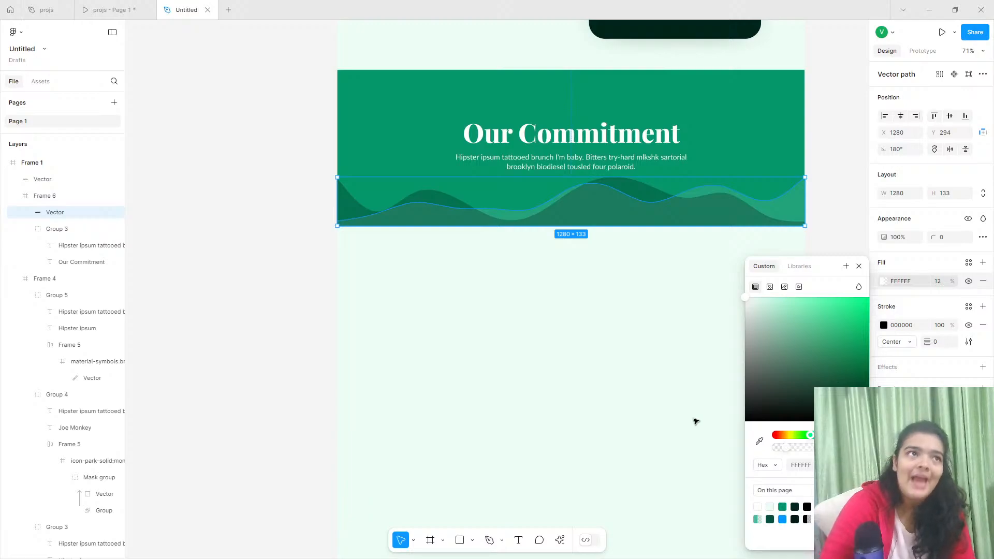
pyautogui.click(807, 448)
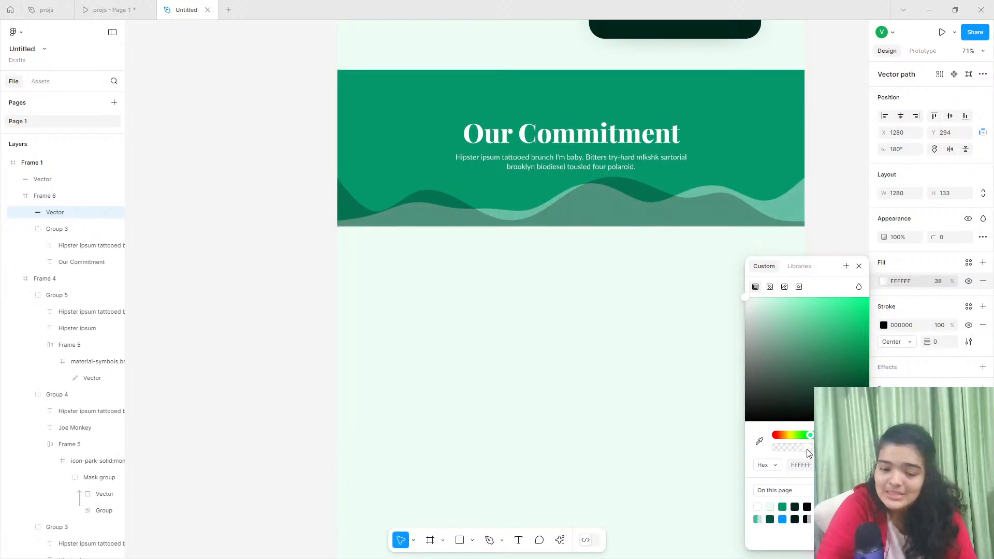
pyautogui.click(787, 448)
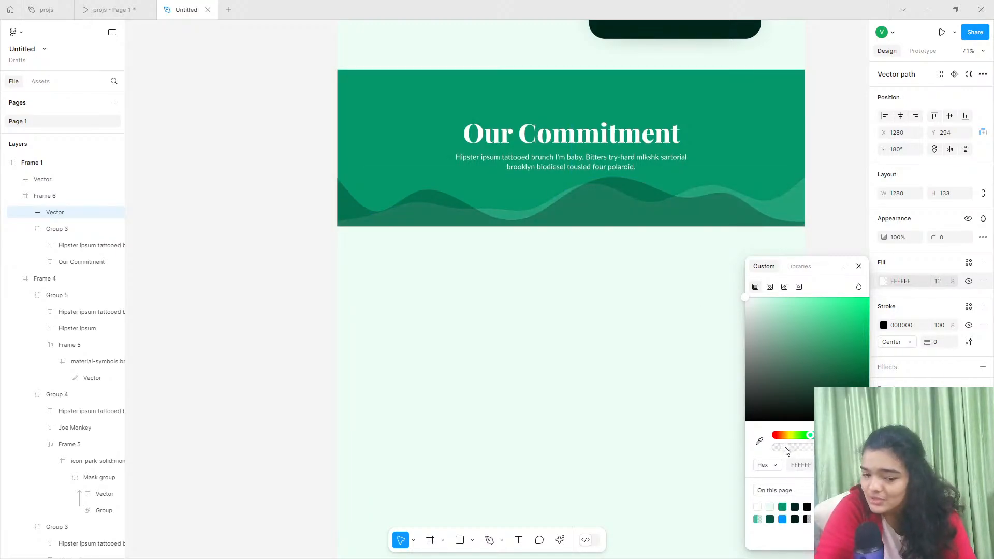
pyautogui.click(785, 448)
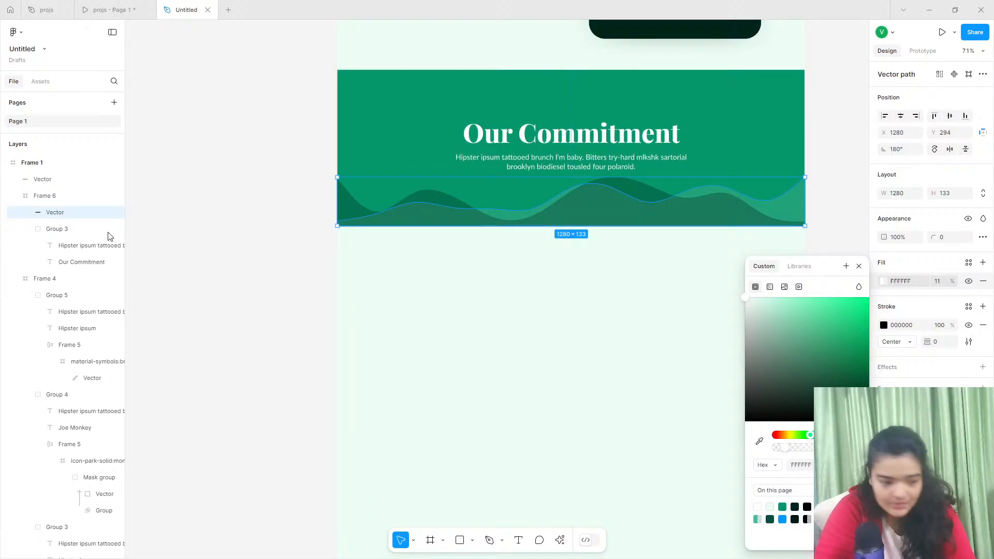
# Move the white wave's layer out of Frame 6 into Frame 1; try sending both waves to the back and undo that.
pyautogui.moveTo(58, 172); pyautogui.dragTo(57, 178)
pyautogui.click(55, 181)
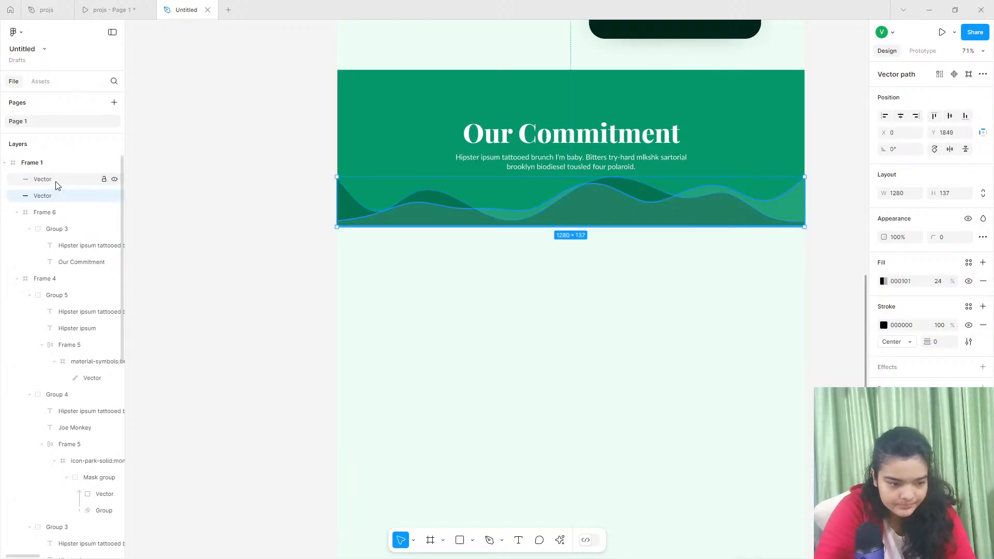
pyautogui.keyDown('shift'); pyautogui.click(55, 195); pyautogui.keyUp('shift')
pyautogui.rightClick(50, 188)
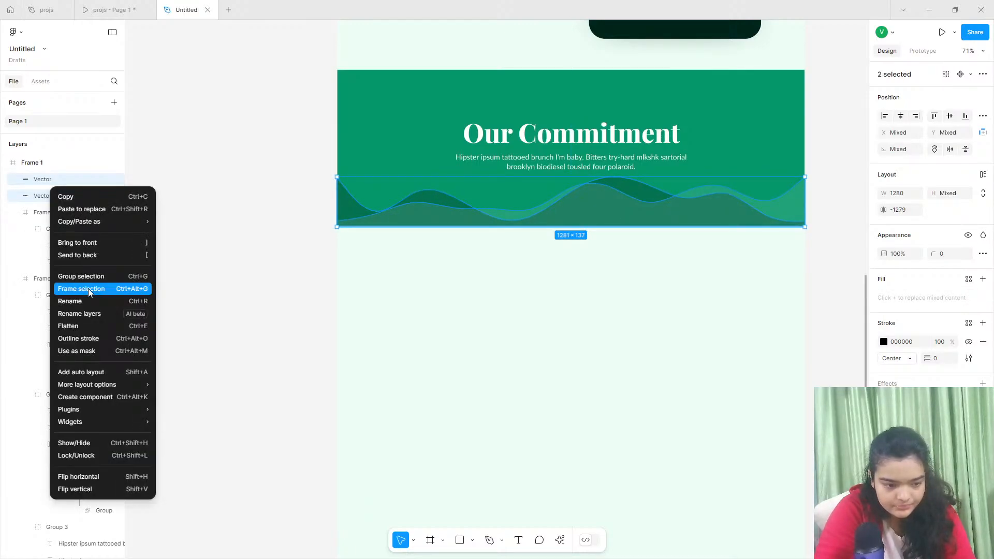
pyautogui.click(82, 256)
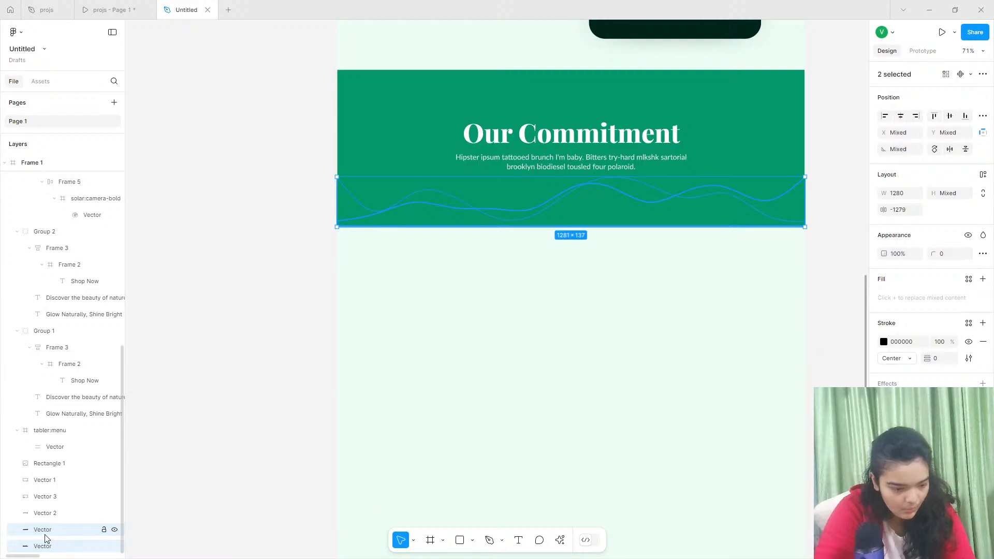
pyautogui.hotkey('ctrl', 'z')
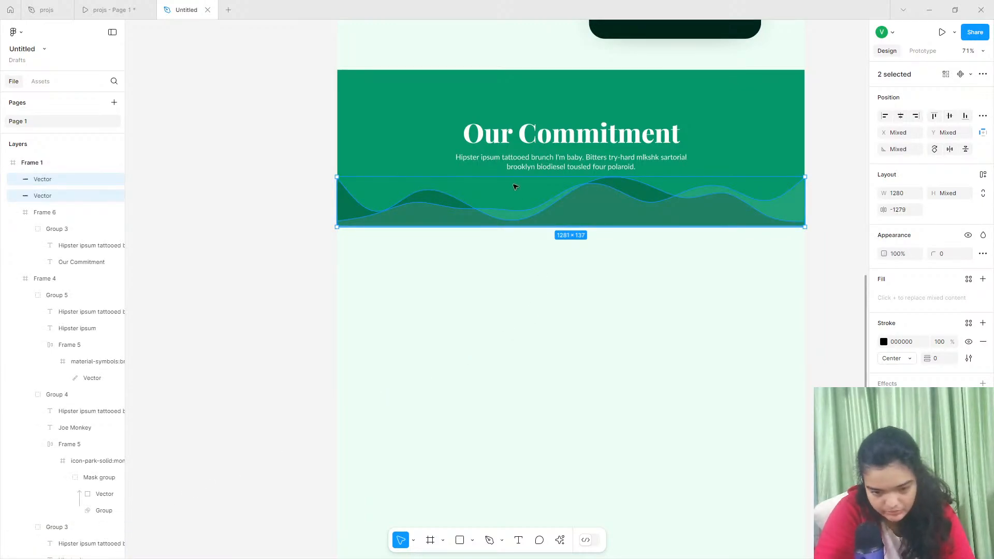
# Increase the translucent white wave's height to about 181 by extending it upward in the green section.
pyautogui.moveTo(503, 177); pyautogui.dragTo(492, 160)
pyautogui.click(484, 210)
pyautogui.click(492, 184)
pyautogui.press('Escape')
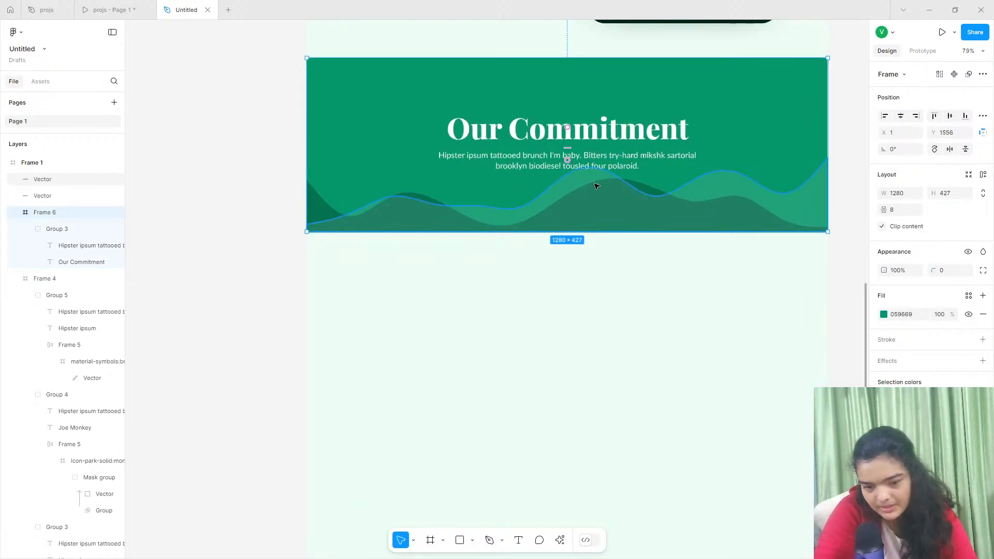
pyautogui.scroll(-2, 605, 175)
pyautogui.scroll(5, 616, 184)
# Fill the translucent white wave with the pale green CFFFF2 at 100% opacity.
pyautogui.click(623, 192)
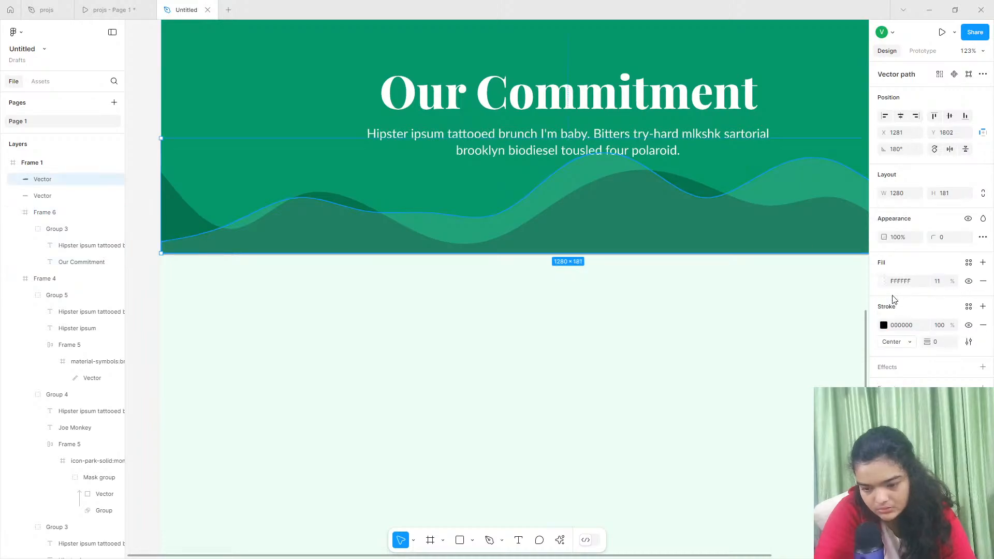
pyautogui.click(884, 281)
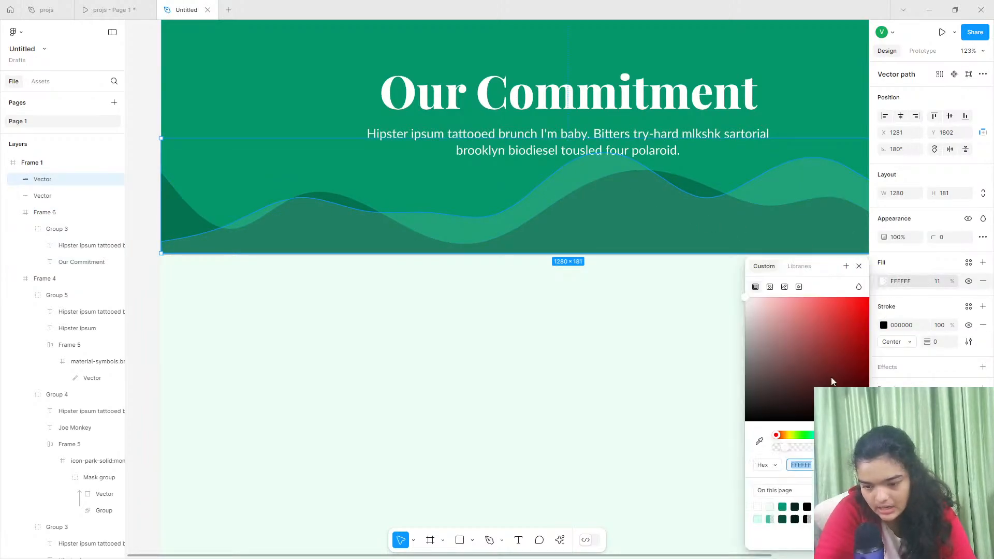
pyautogui.click(769, 507)
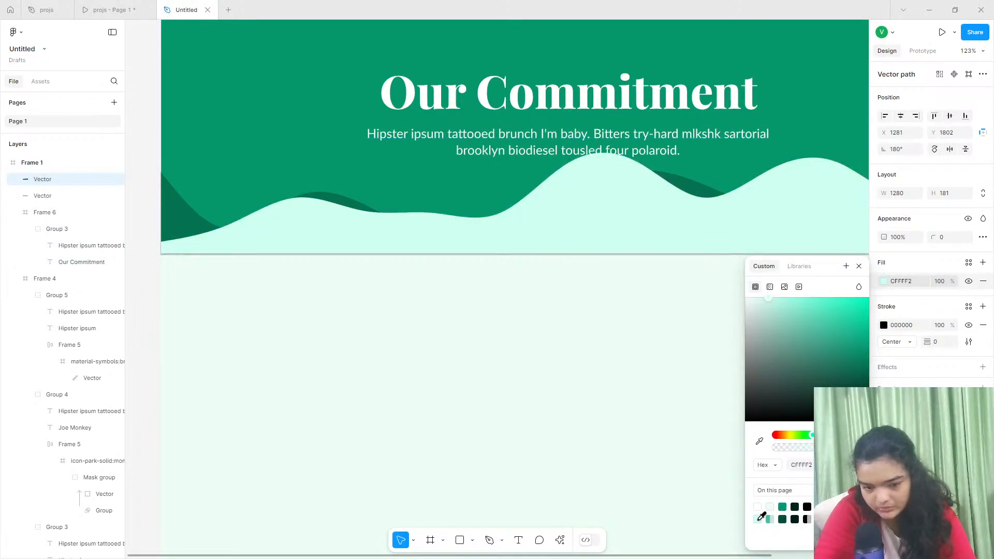
# Send the pale green wave to the back of the layer stack.
pyautogui.rightClick(644, 232)
pyautogui.click(670, 316)
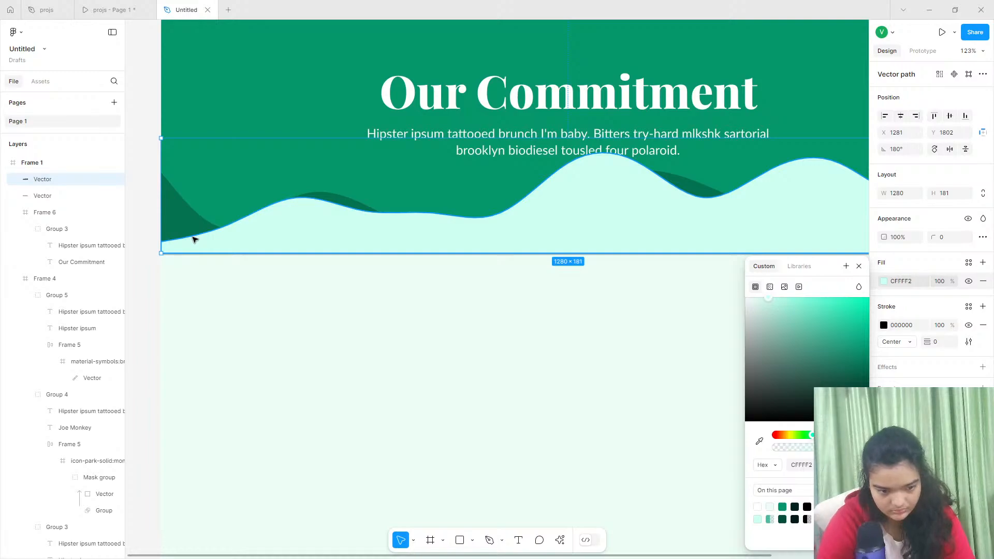
pyautogui.rightClick(194, 239)
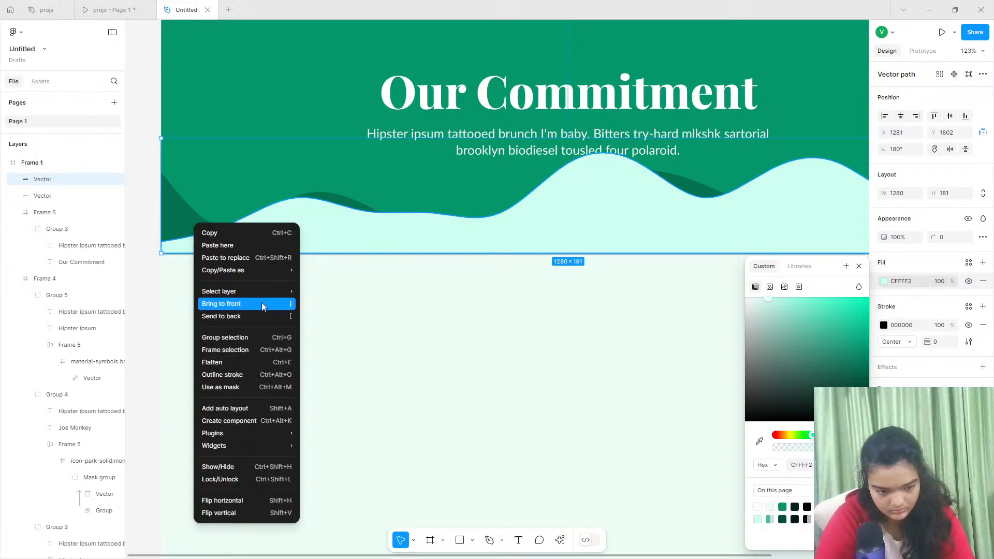
pyautogui.click(222, 316)
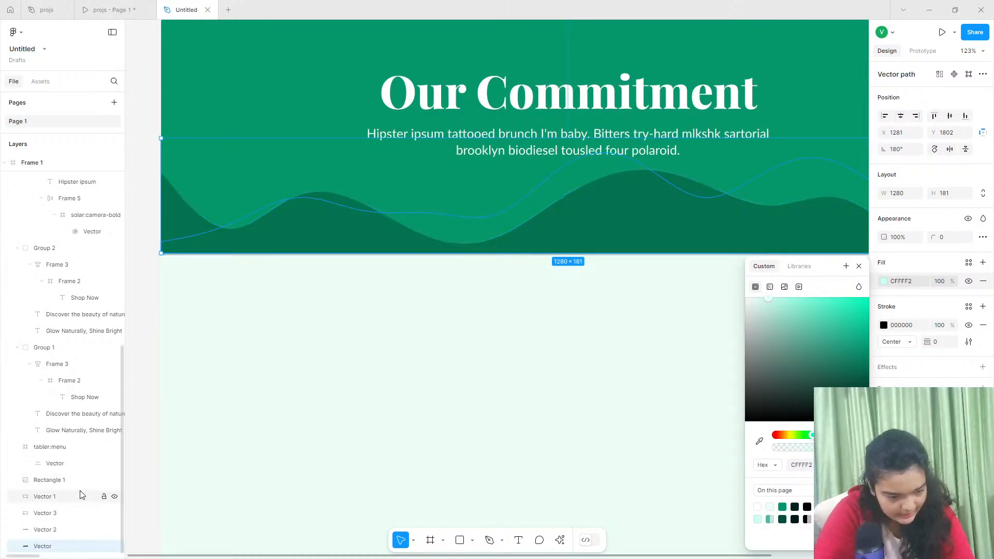
pyautogui.moveTo(49, 228); pyautogui.dragTo(51, 542)
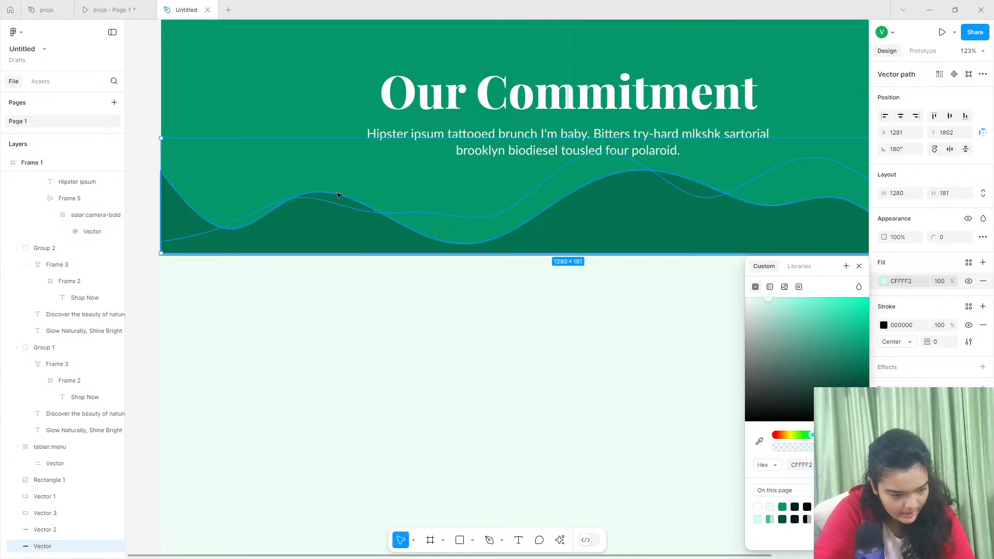
# Move the Vector 3 layer into Group 3 of Frame 6, below the Our Commitment text.
pyautogui.click(277, 93)
pyautogui.scroll(-6, 41, 310)
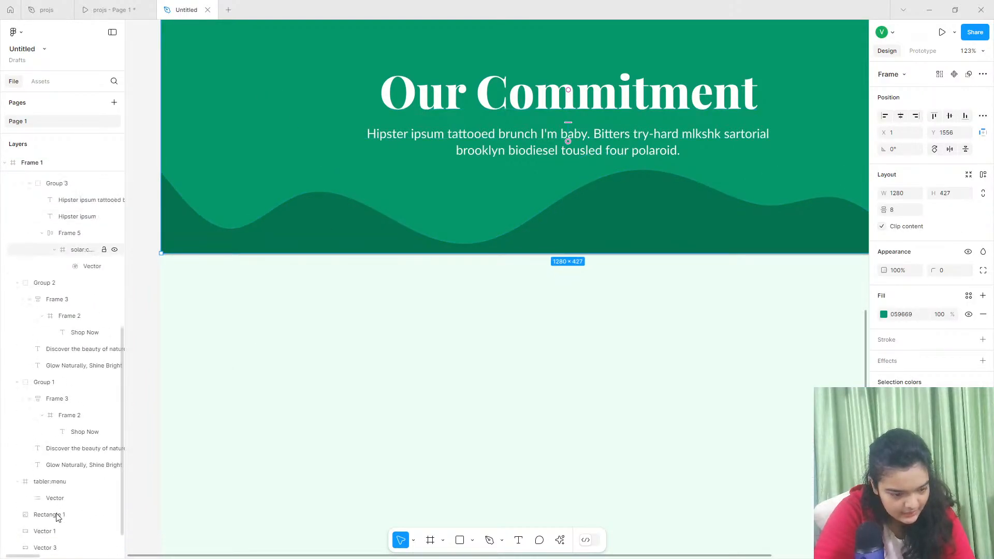
pyautogui.click(50, 548)
pyautogui.moveTo(50, 552); pyautogui.dragTo(85, 220)
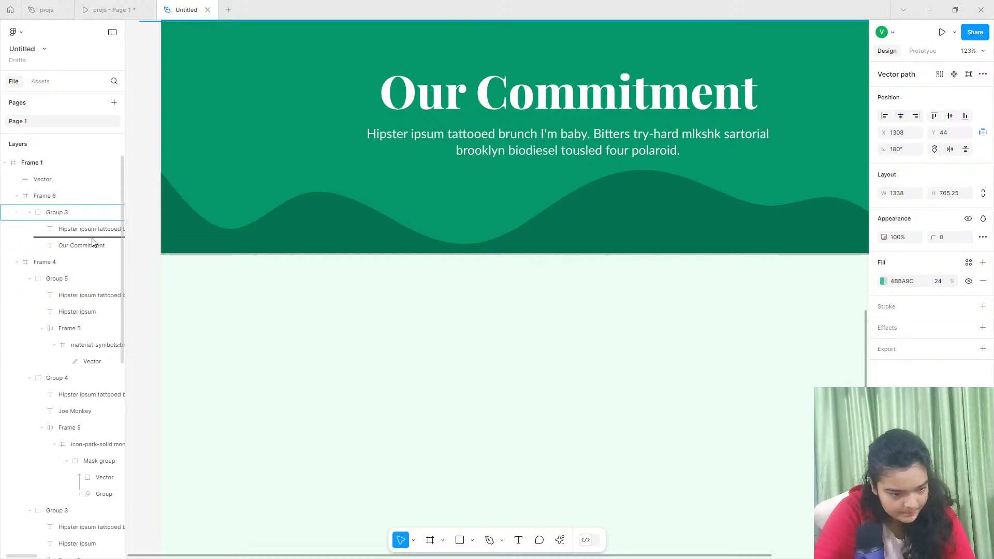
pyautogui.moveTo(100, 265); pyautogui.dragTo(96, 253)
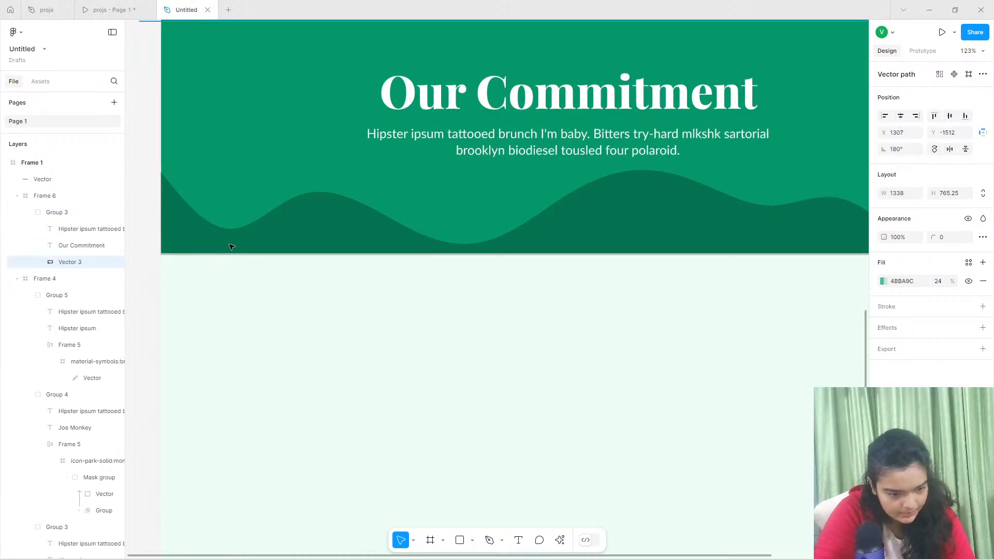
# Check the whole page, and undo the Vector 3 move and the pale green wave's reordering.
pyautogui.scroll(2, 380, 218)
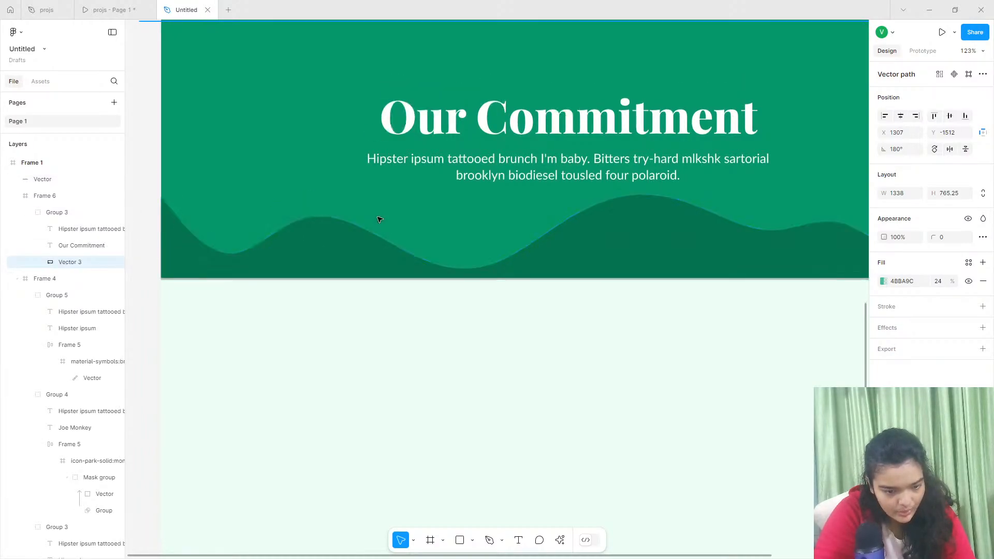
pyautogui.scroll(-4, 379, 218)
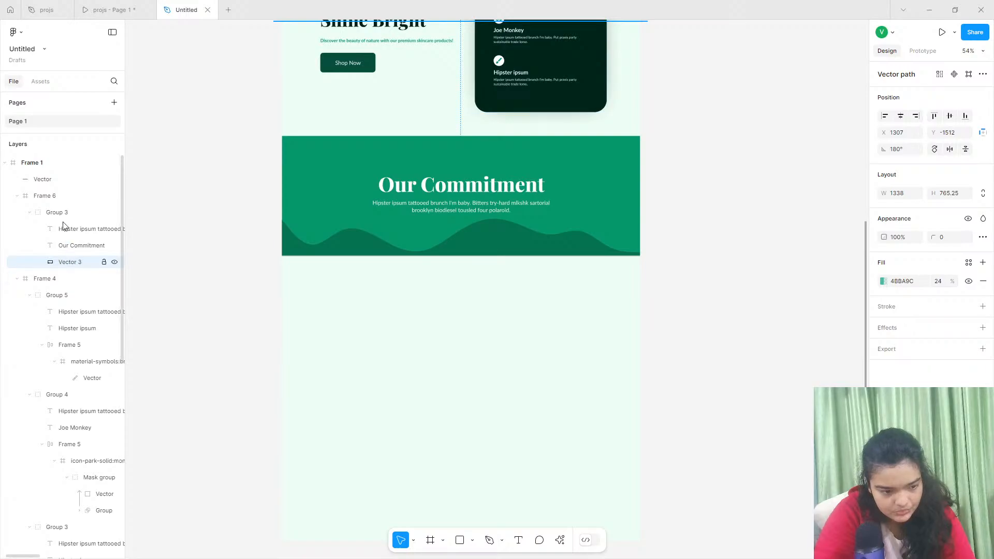
pyautogui.click(58, 212)
pyautogui.scroll(6, 309, 88)
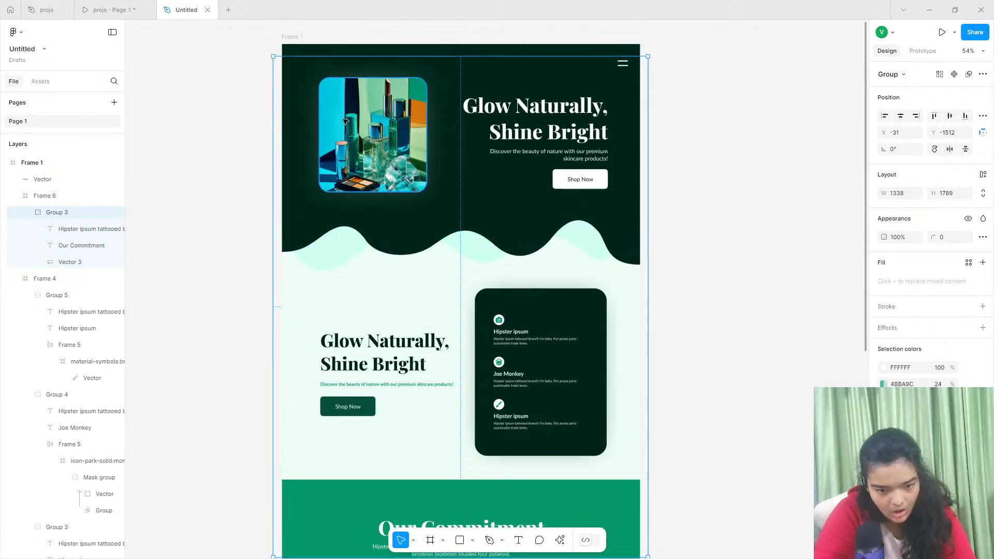
pyautogui.scroll(3, 345, 121)
pyautogui.scroll(-3, 365, 166)
pyautogui.scroll(-1, 367, 167)
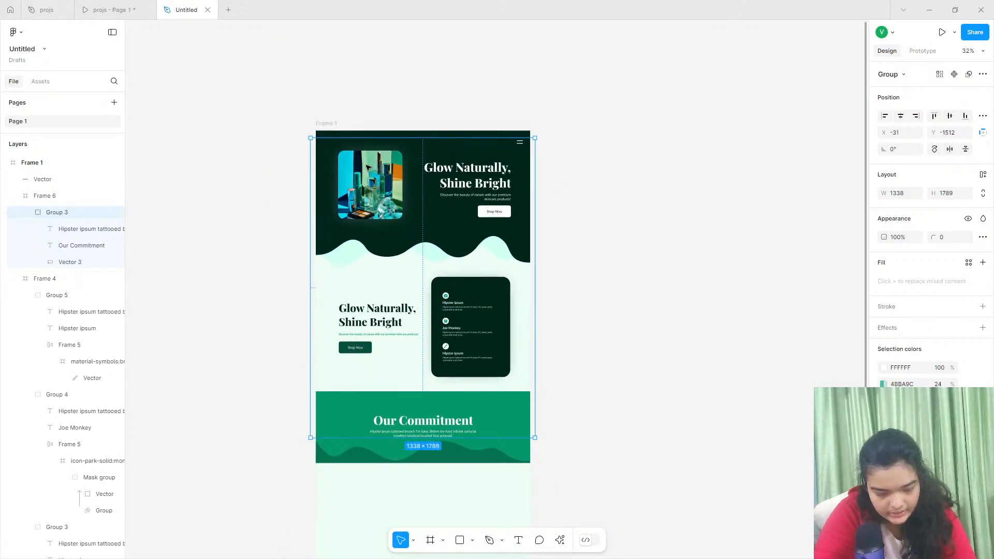
pyautogui.click(368, 167)
pyautogui.scroll(-2, 446, 484)
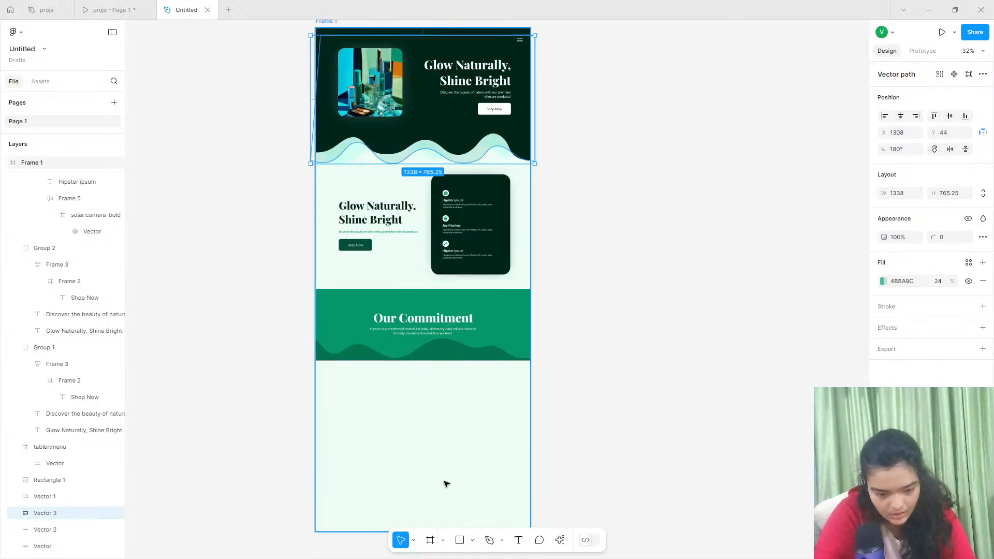
pyautogui.hotkey('ctrl', 'z')
pyautogui.hotkey('ctrl', 'z')
pyautogui.hotkey('ctrl', 'z')
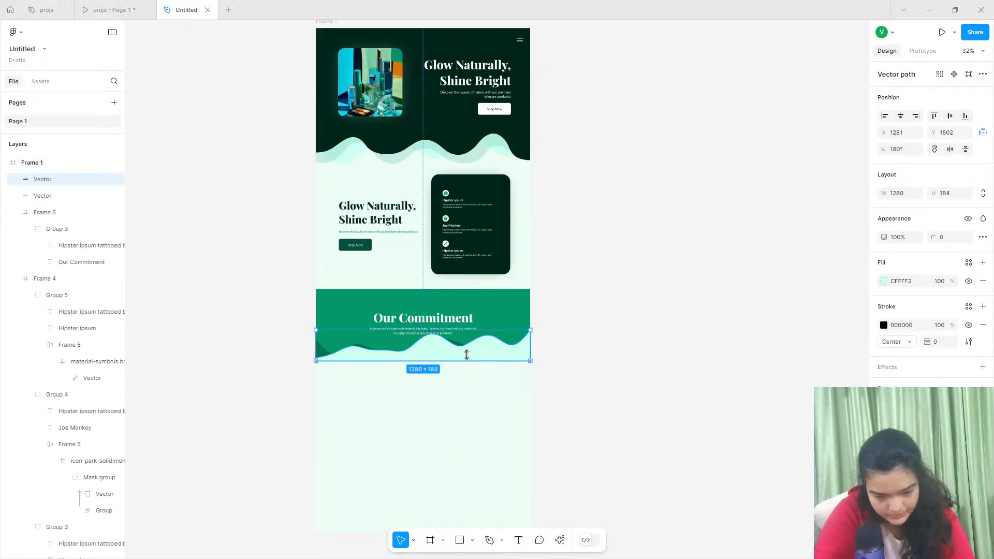
# Try to send the pale mint wave to the back of the page frame, and undo it.
pyautogui.rightClick(467, 354)
pyautogui.click(492, 315)
pyautogui.scroll(5, 445, 354)
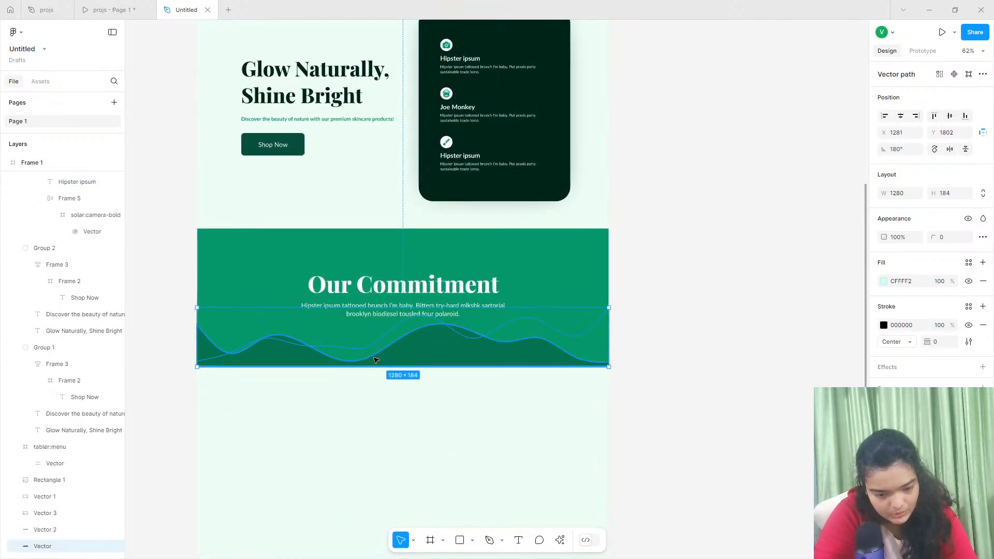
pyautogui.hotkey('ctrl', 'z')
pyautogui.click(230, 264)
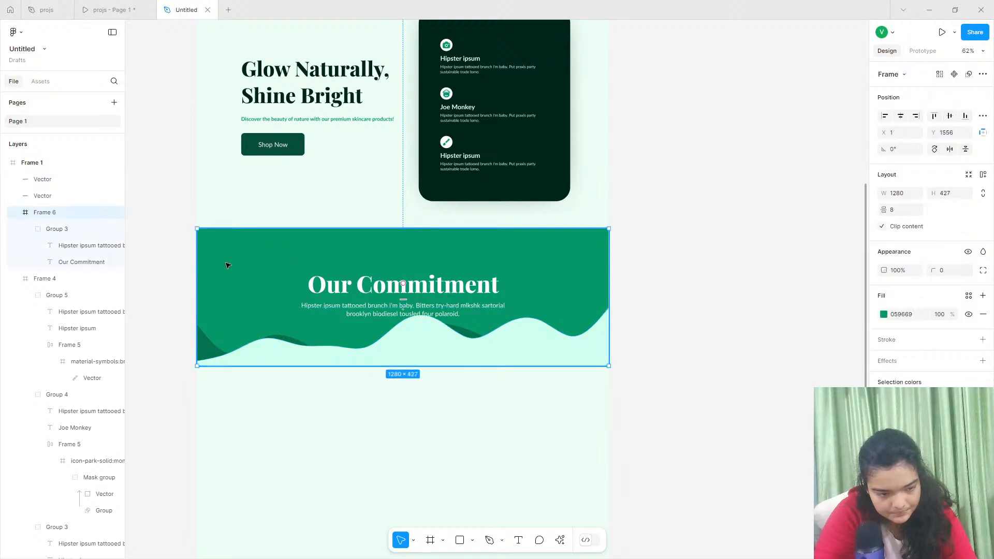
# Move both wave vectors into the group holding the Our Commitment text, stacking the pale wave above the dark one.
pyautogui.click(68, 181)
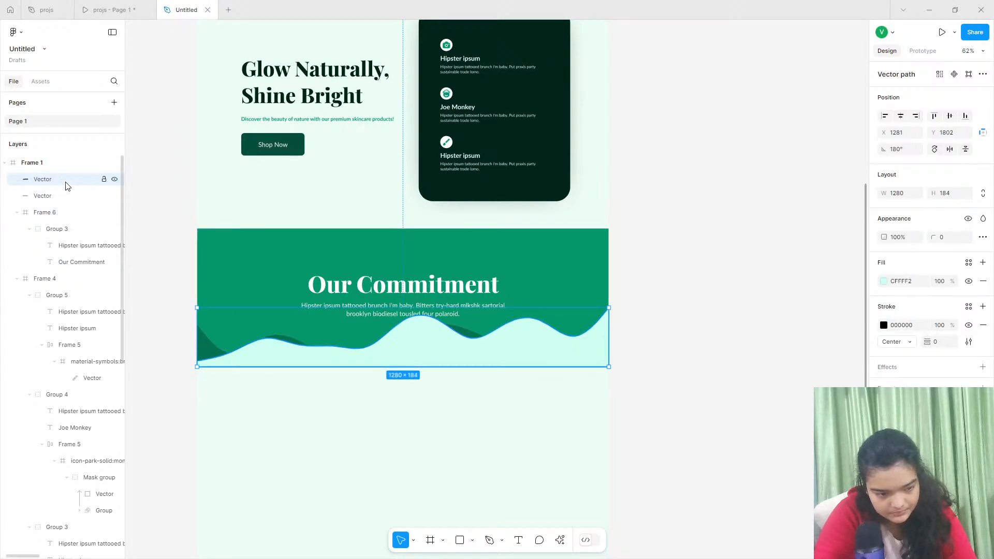
pyautogui.moveTo(66, 183); pyautogui.dragTo(62, 230)
pyautogui.click(65, 186)
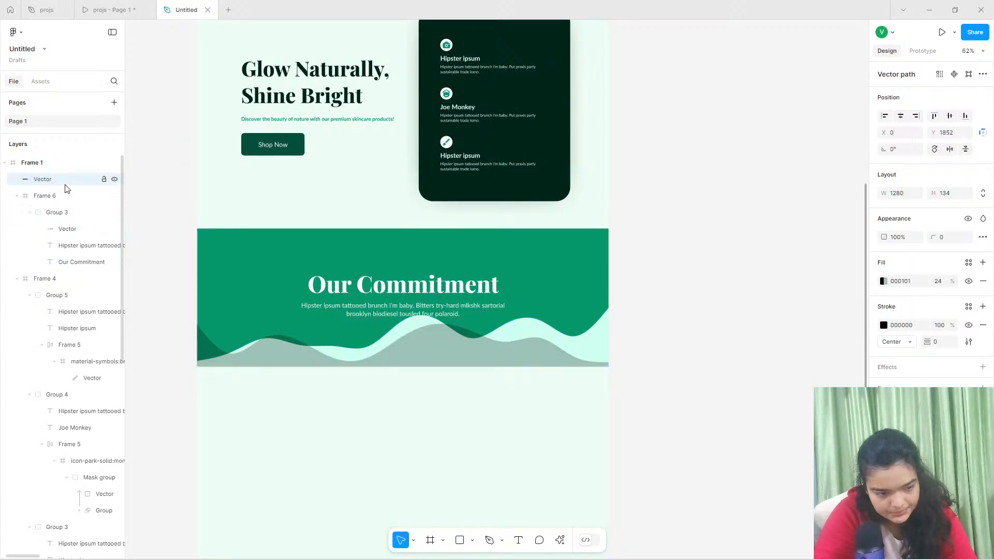
pyautogui.moveTo(65, 188); pyautogui.dragTo(71, 234)
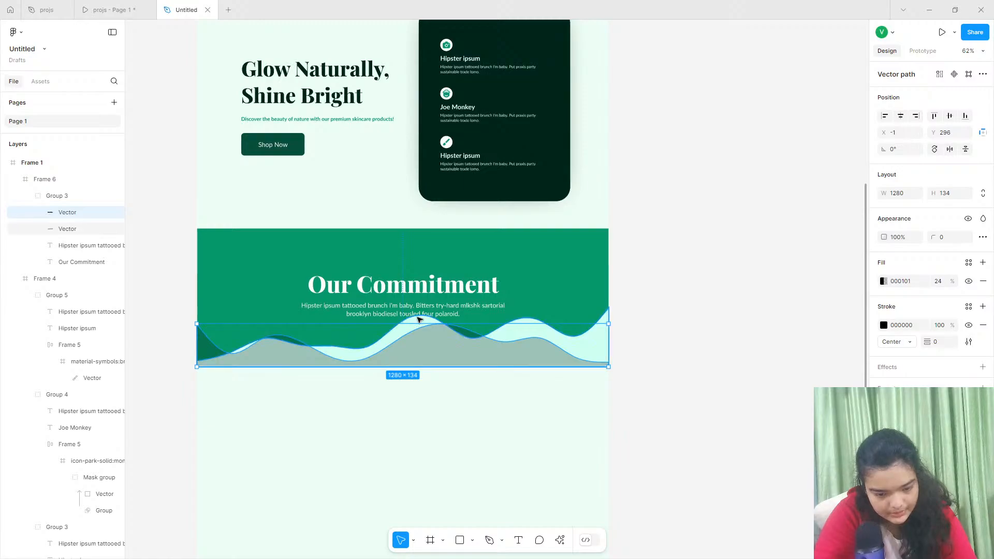
pyautogui.click(419, 319)
pyautogui.moveTo(86, 228); pyautogui.dragTo(88, 212)
# Reduce the pale wave's height to about 153, keeping its lower edge on the section's bottom.
pyautogui.keyDown('shift'); pyautogui.click(480, 297); pyautogui.keyUp('shift')
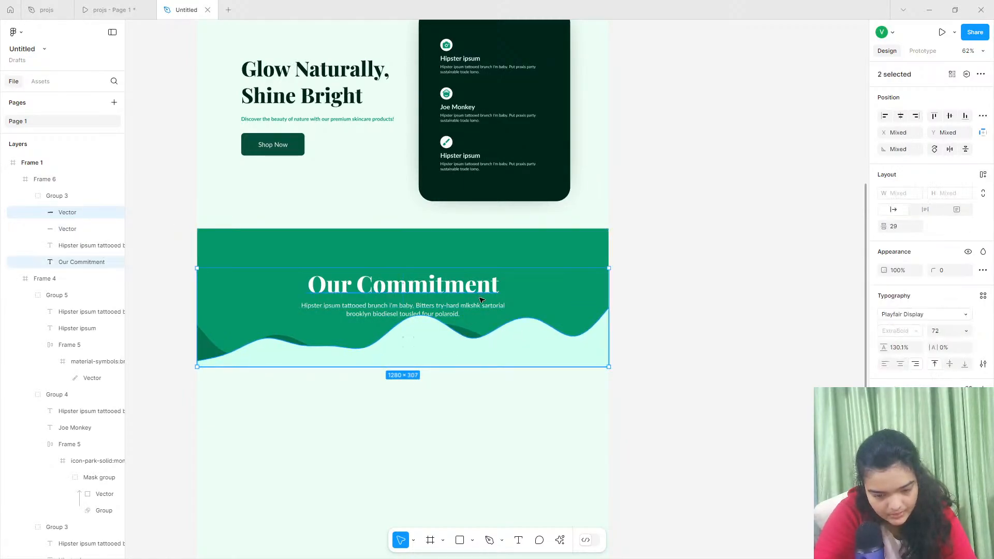
pyautogui.click(516, 320)
pyautogui.click(521, 336)
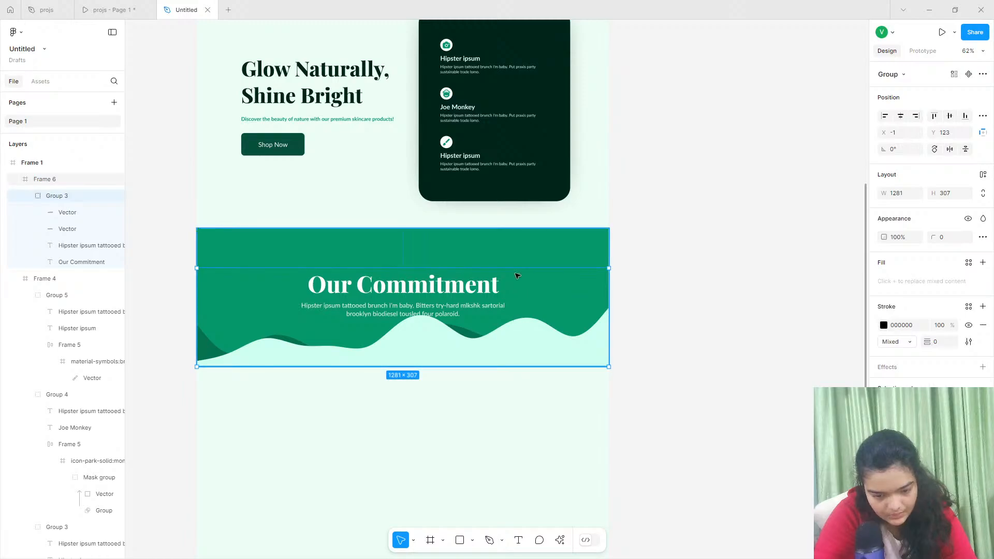
pyautogui.moveTo(514, 266); pyautogui.dragTo(525, 323)
pyautogui.hotkey('ctrl', 'z')
pyautogui.click(515, 362)
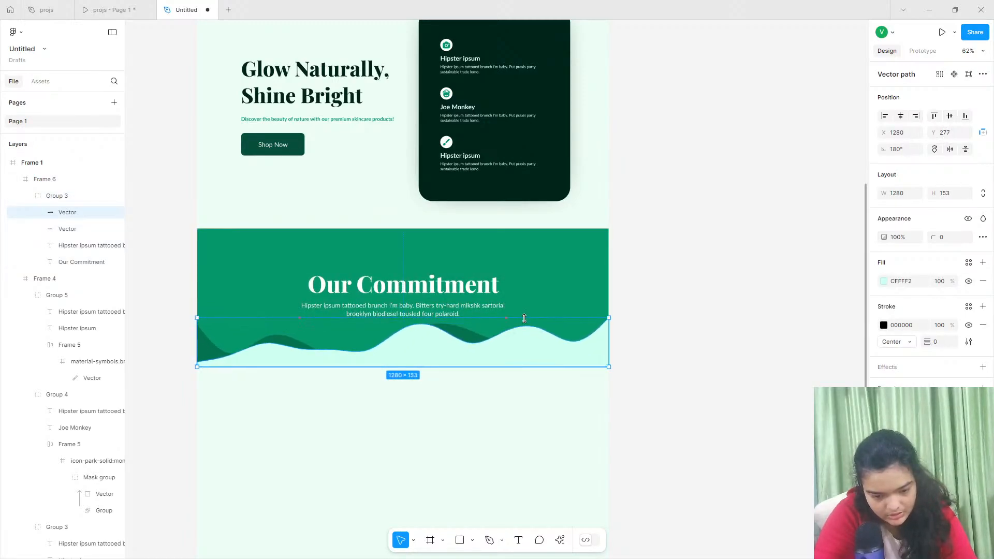
# Place the pale wave's layer below the dark wave and shift the dark wave to X 0, Y 293.
pyautogui.scroll(5, 405, 353)
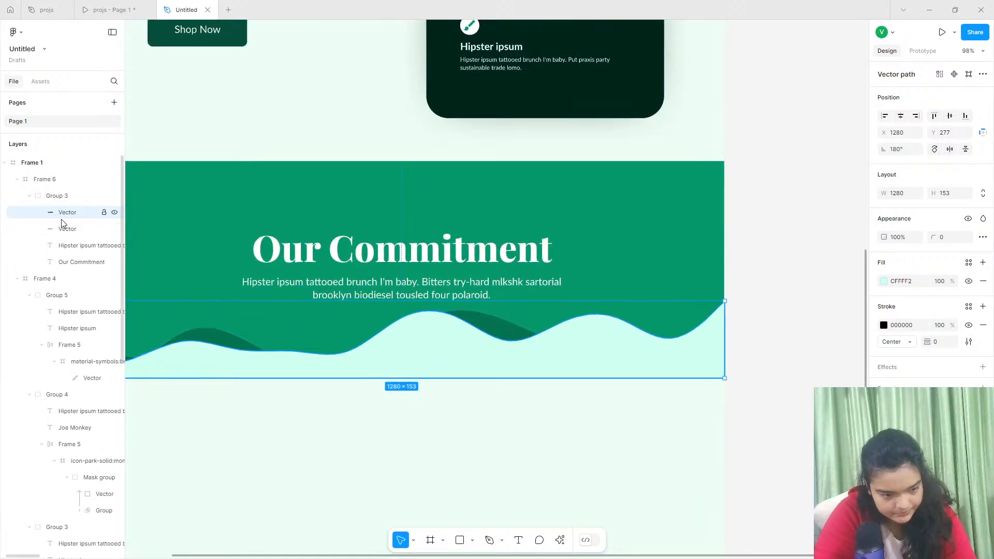
pyautogui.moveTo(73, 237); pyautogui.dragTo(73, 237)
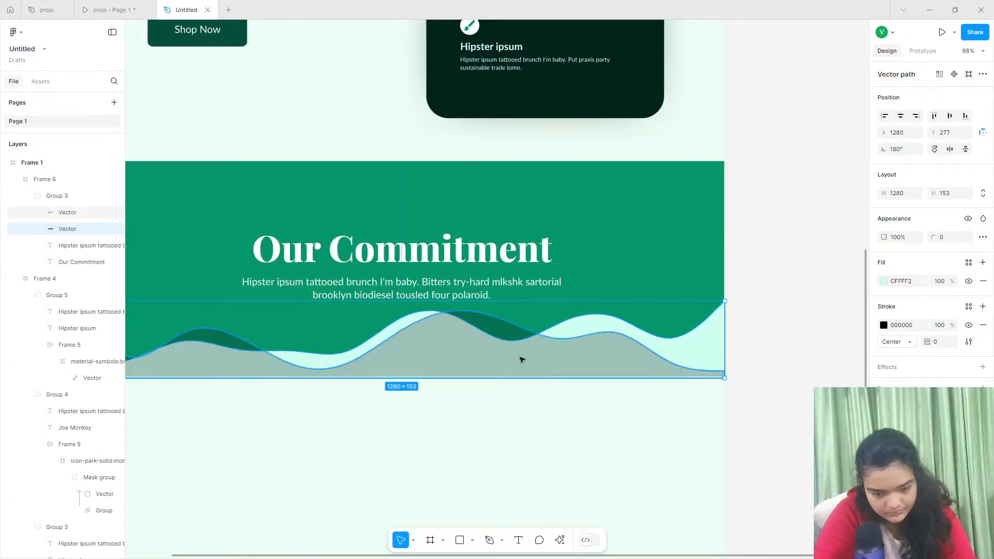
pyautogui.click(536, 351)
pyautogui.moveTo(535, 351); pyautogui.dragTo(535, 354)
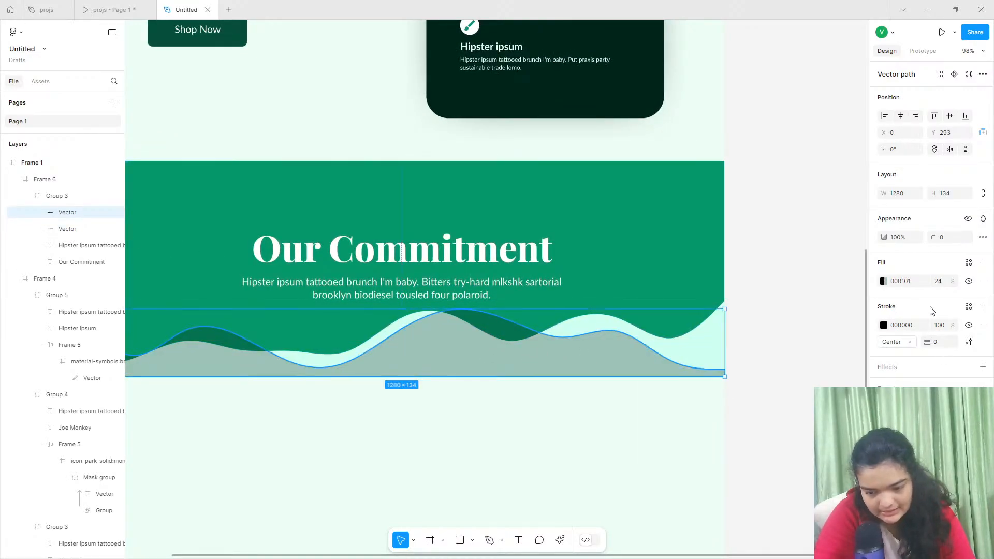
# Remove the dark wave's stroke and fill it with the sampled solid green 047250 at 100% opacity.
pyautogui.click(884, 325)
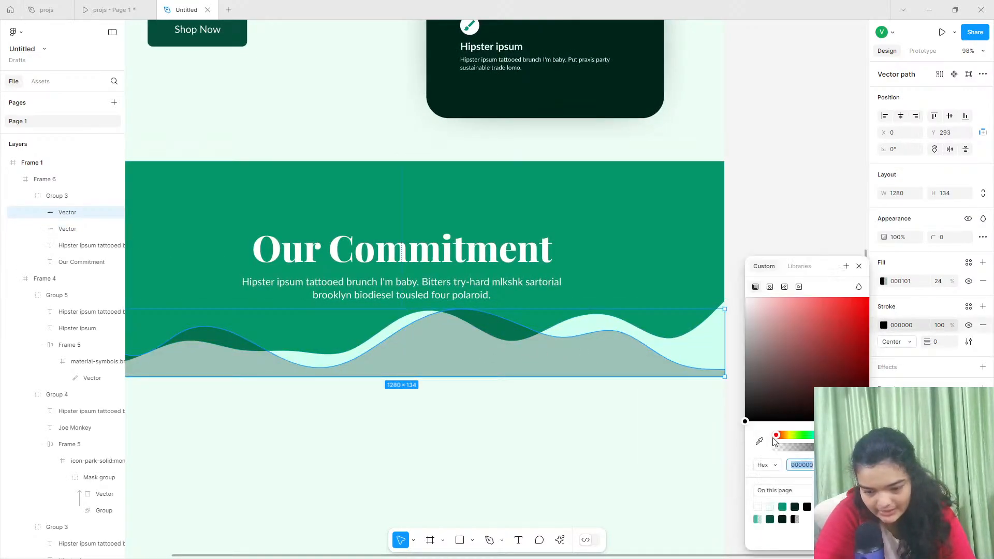
pyautogui.click(503, 326)
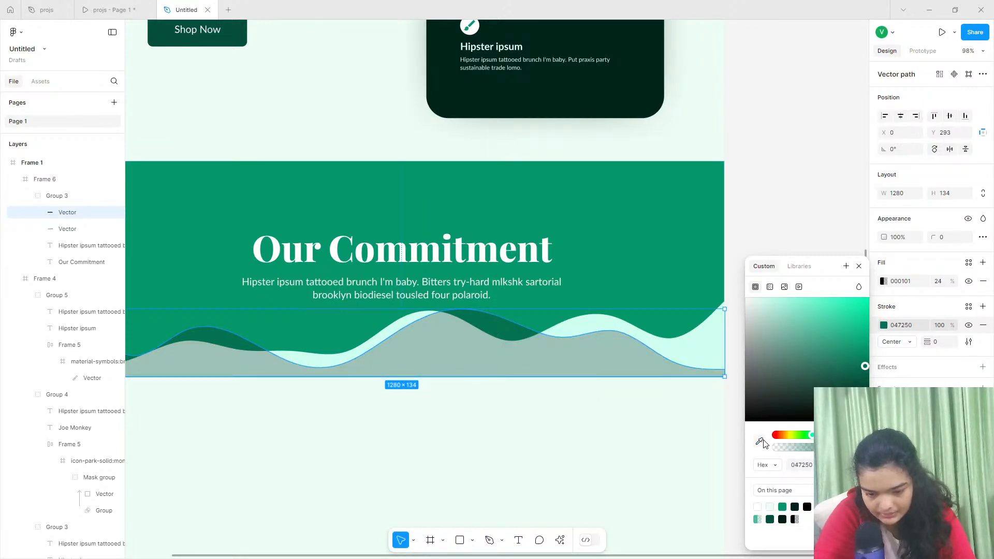
pyautogui.click(507, 330)
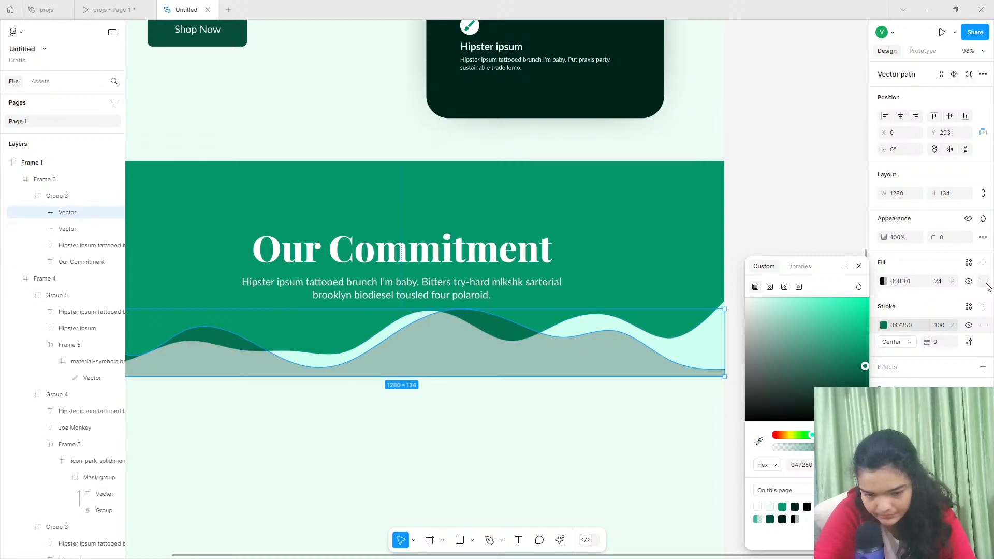
pyautogui.click(982, 326)
pyautogui.click(759, 441)
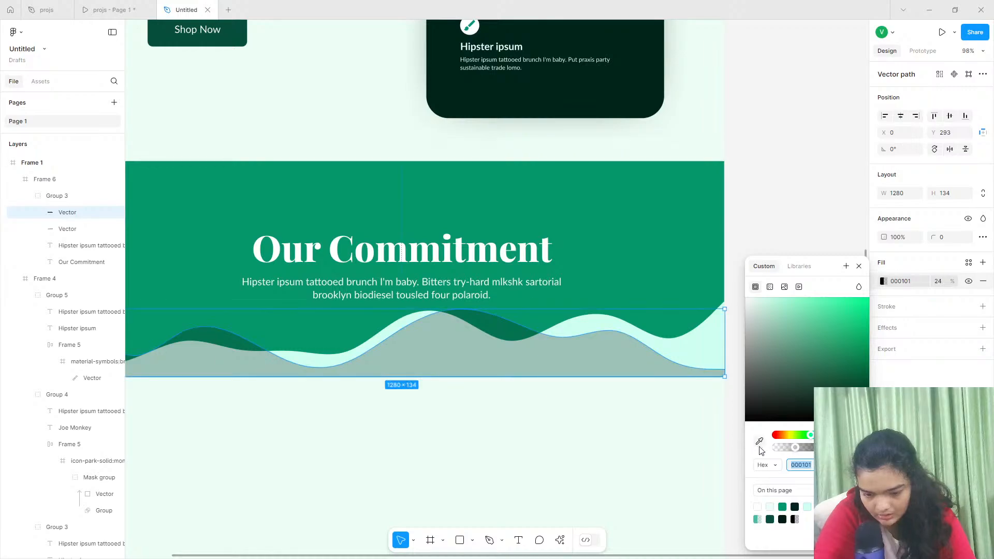
pyautogui.click(500, 326)
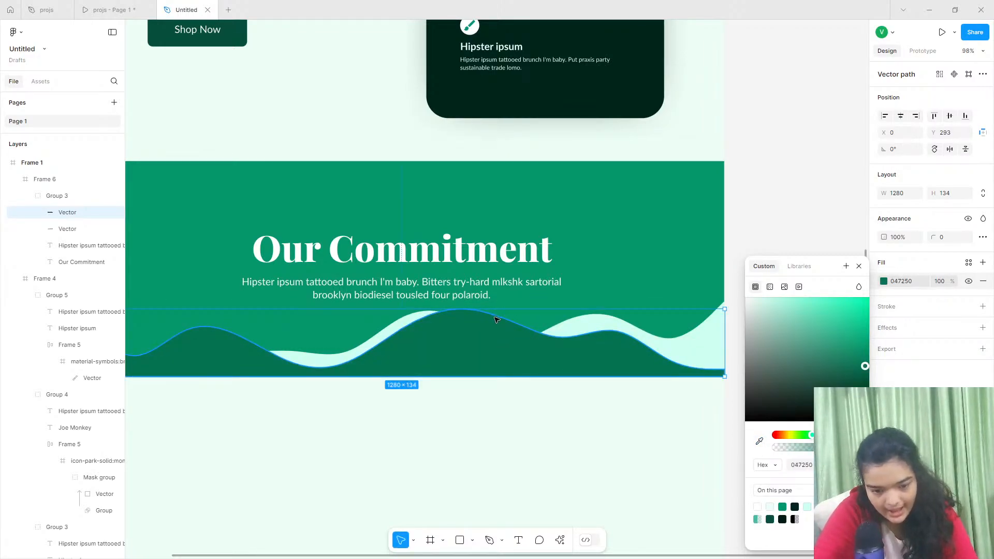
# Bring the pale wave to the front of its group and reduce its height to about 110.
pyautogui.rightClick(599, 323)
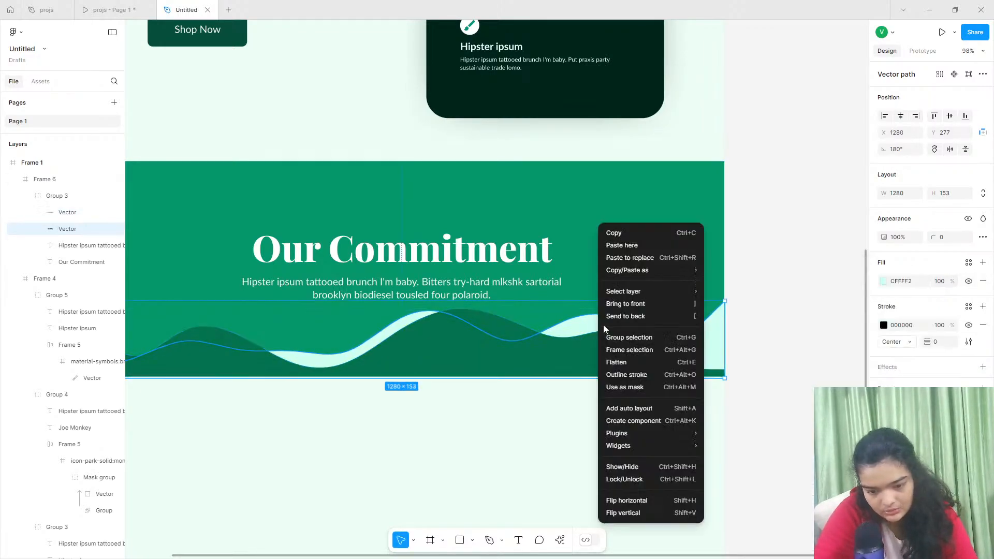
pyautogui.click(622, 303)
pyautogui.moveTo(571, 302); pyautogui.dragTo(567, 322)
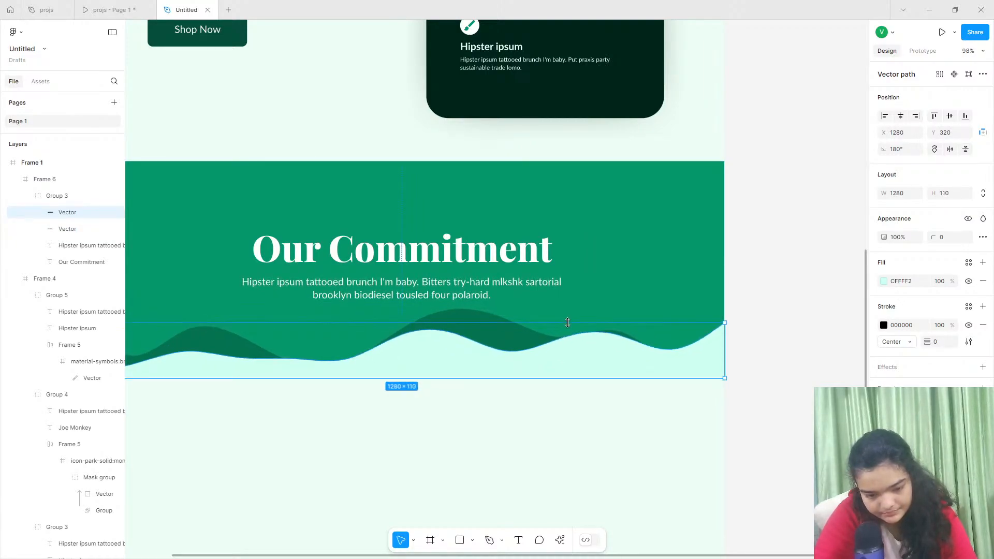
# Send the pale wave to the back of its group and stretch it upward so its crests rise above the dark wave.
pyautogui.rightClick(568, 326)
pyautogui.click(595, 315)
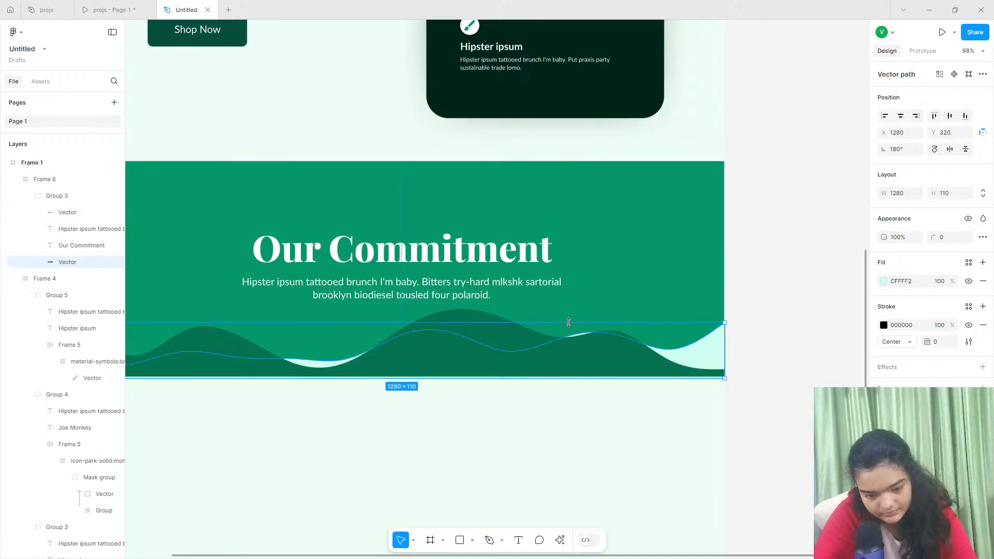
pyautogui.moveTo(593, 324); pyautogui.dragTo(590, 285)
# Move the Our Commitment heading and its description together slightly upward, clear of the wave crests.
pyautogui.click(466, 262)
pyautogui.keyDown('shift'); pyautogui.click(453, 282); pyautogui.keyUp('shift')
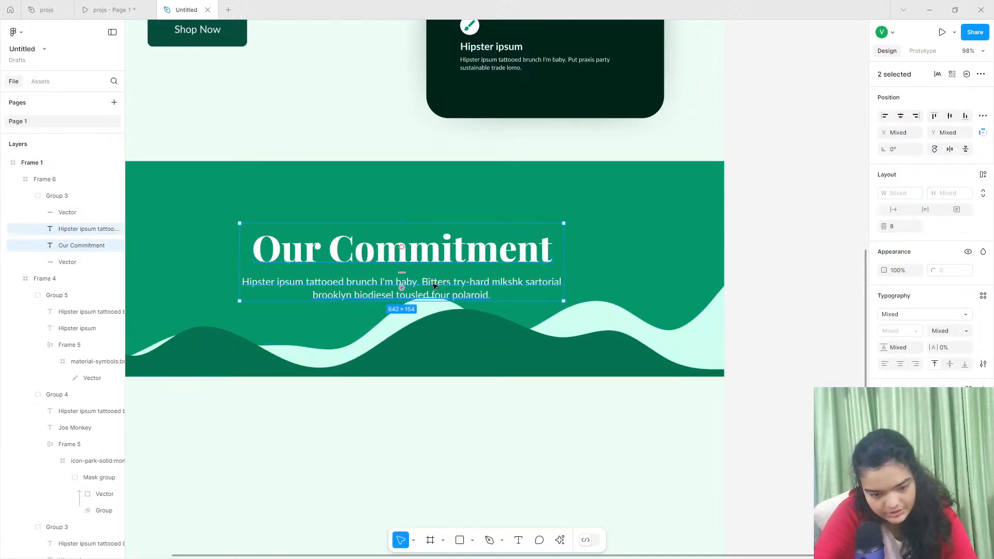
pyautogui.moveTo(435, 286); pyautogui.dragTo(435, 278)
pyautogui.scroll(-2, 447, 293)
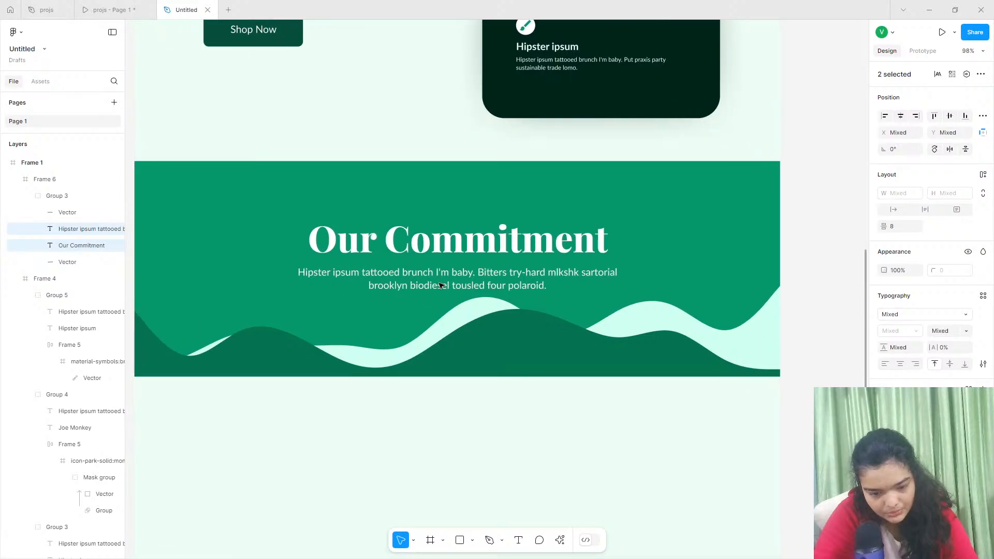
# Switch to the projs design file and examine the layers and fills of its Our Commitment section and waves.
pyautogui.click(110, 9)
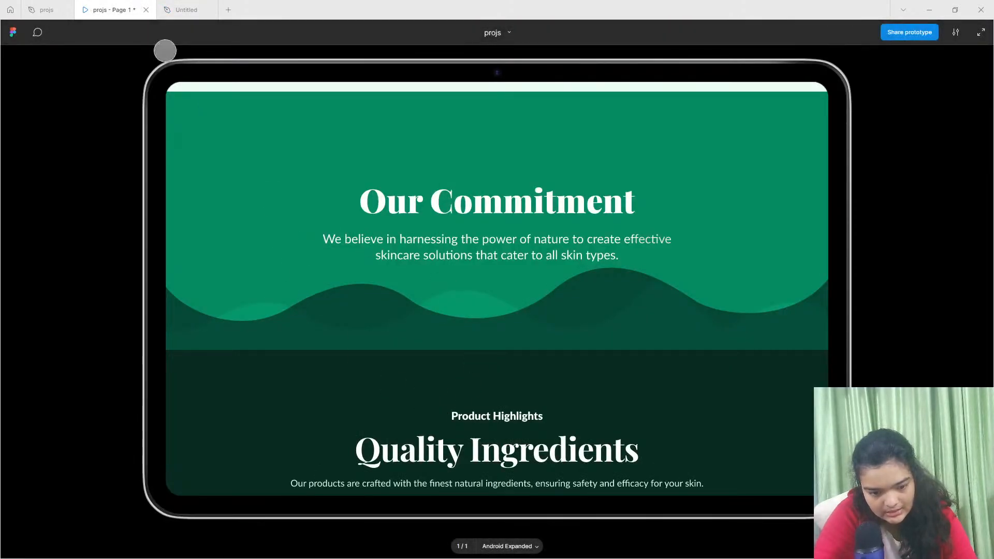
pyautogui.click(71, 5)
pyautogui.scroll(-9, 406, 411)
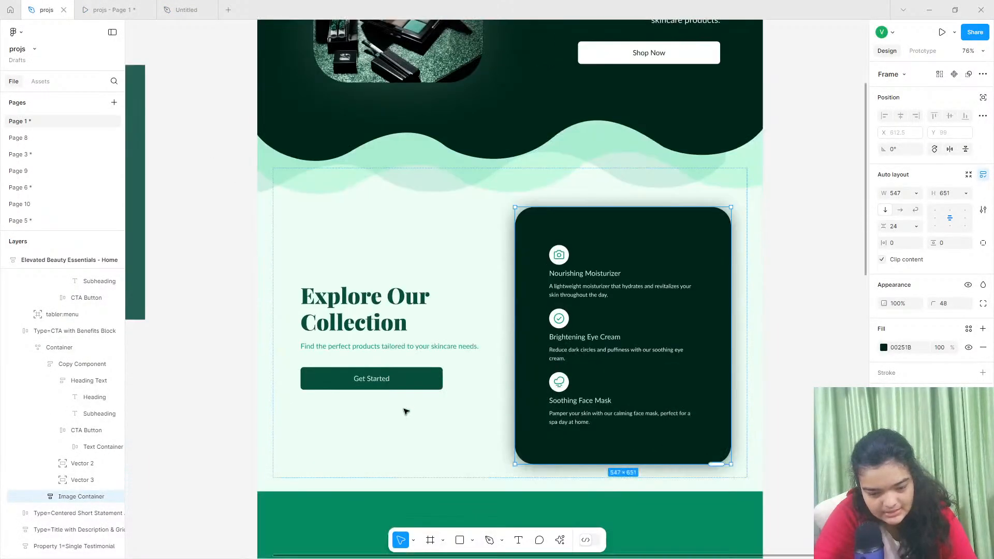
pyautogui.scroll(-2, 409, 414)
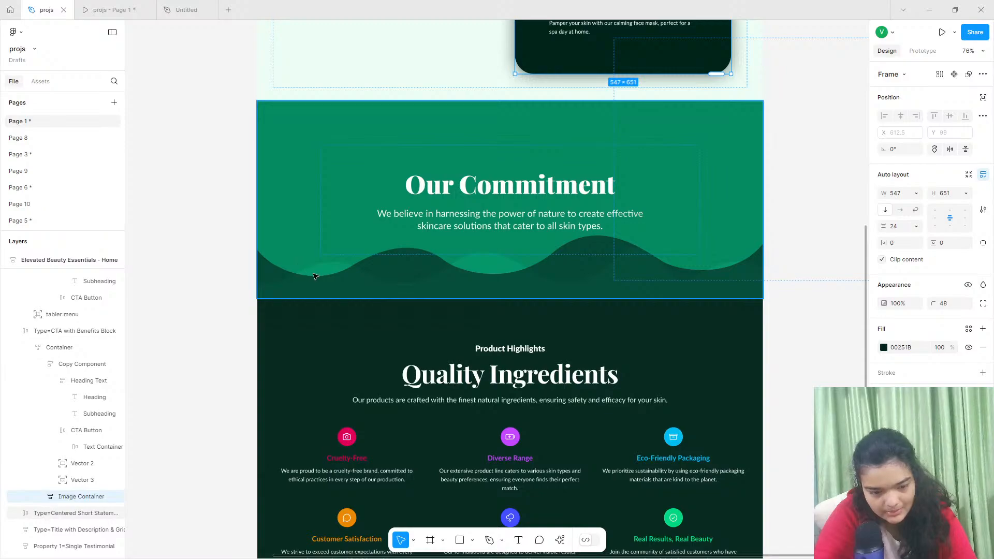
pyautogui.click(244, 149)
pyautogui.click(289, 156)
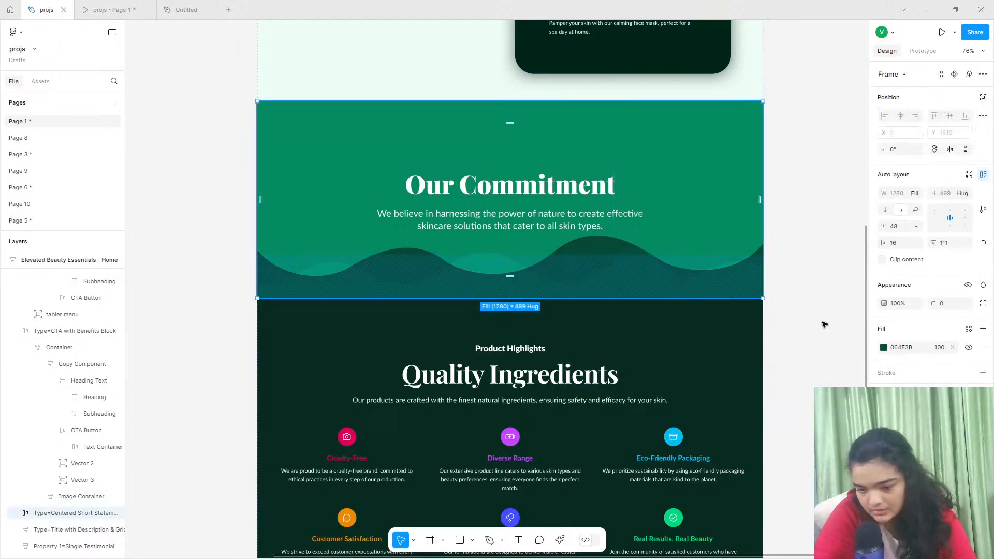
pyautogui.keyDown('ctrl'); pyautogui.click(707, 185); pyautogui.keyUp('ctrl')
pyautogui.click(484, 140)
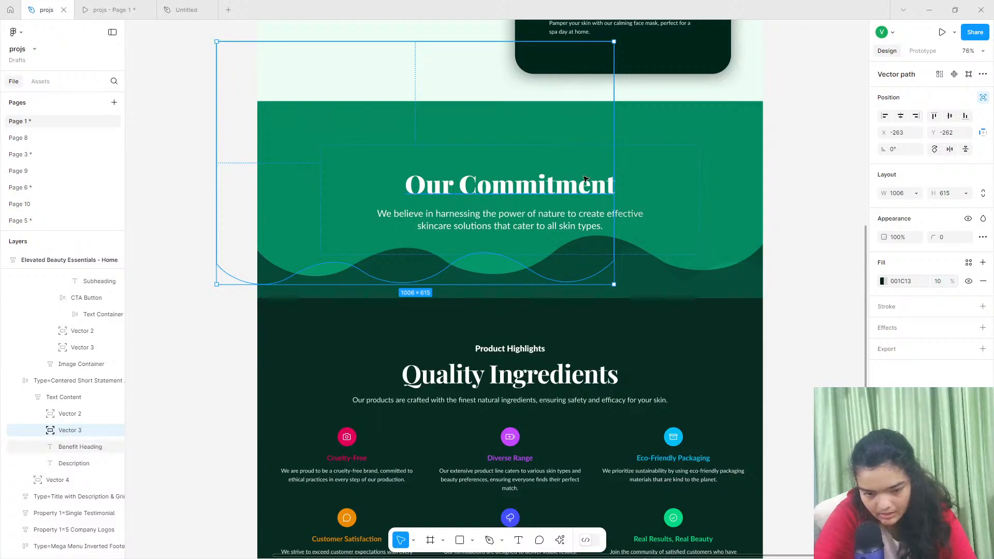
pyautogui.click(502, 293)
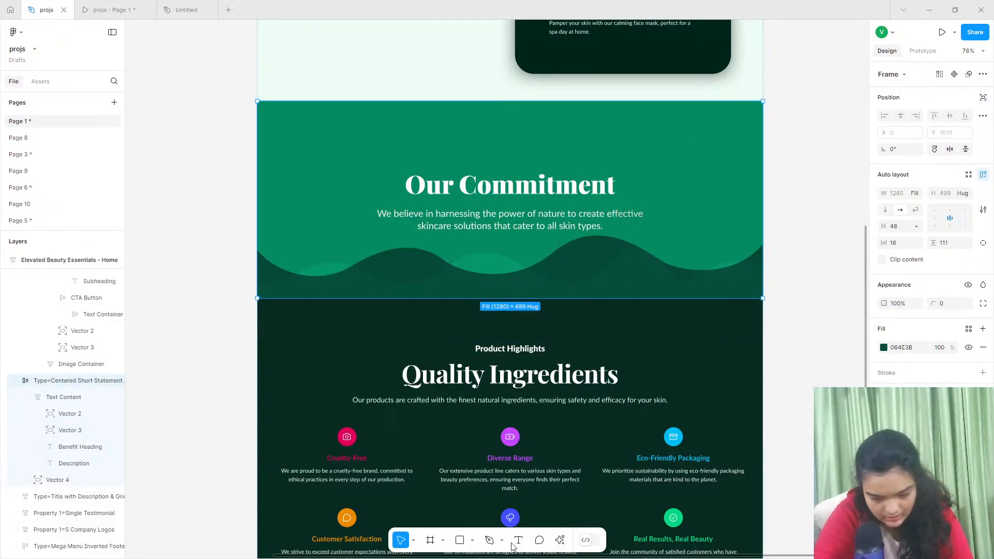
# Draw a swatch rectangle of about 112 × 101 beside the Our Commitment section and stack two copies beneath it.
pyautogui.moveTo(163, 106); pyautogui.dragTo(207, 146)
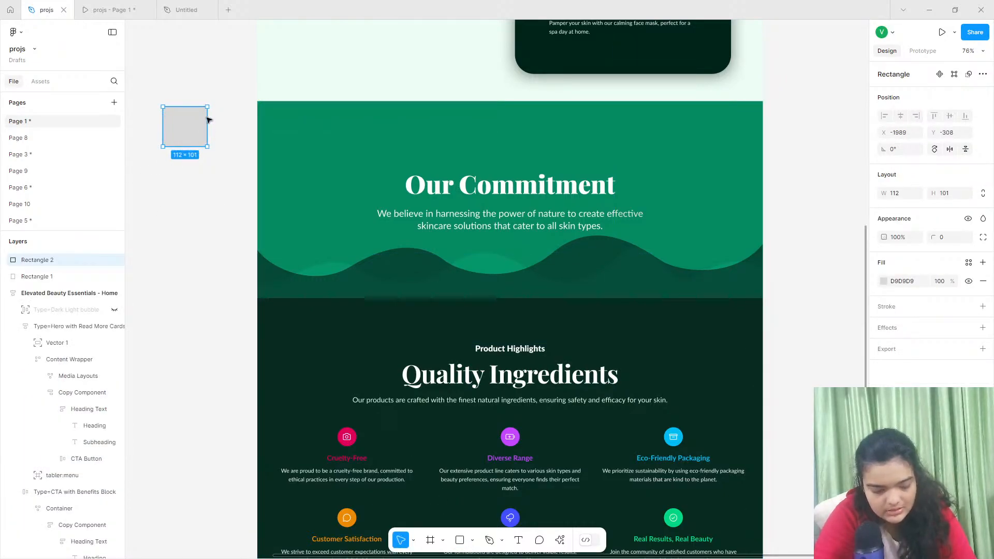
pyautogui.moveTo(191, 124); pyautogui.dragTo(185, 178)
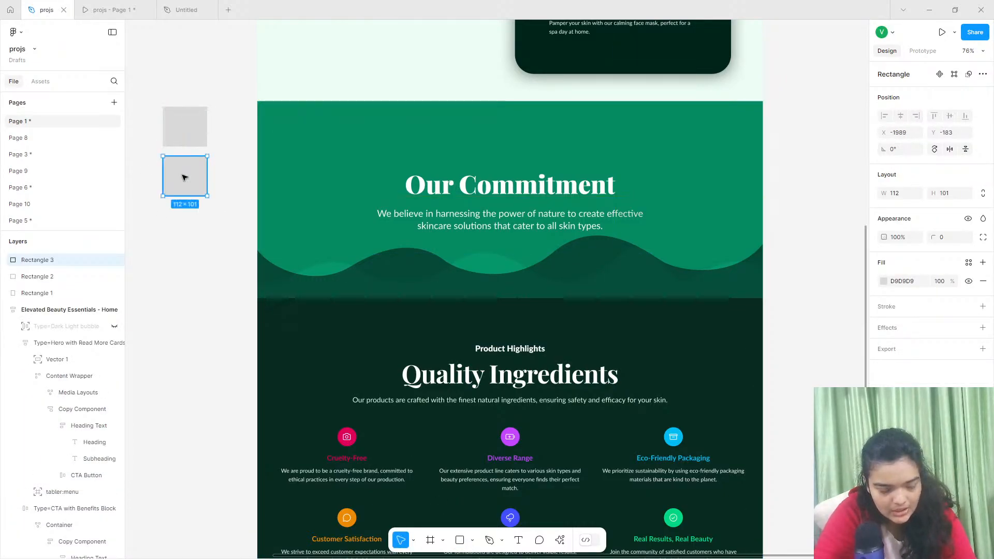
pyautogui.hotkey('ctrl', 'd')
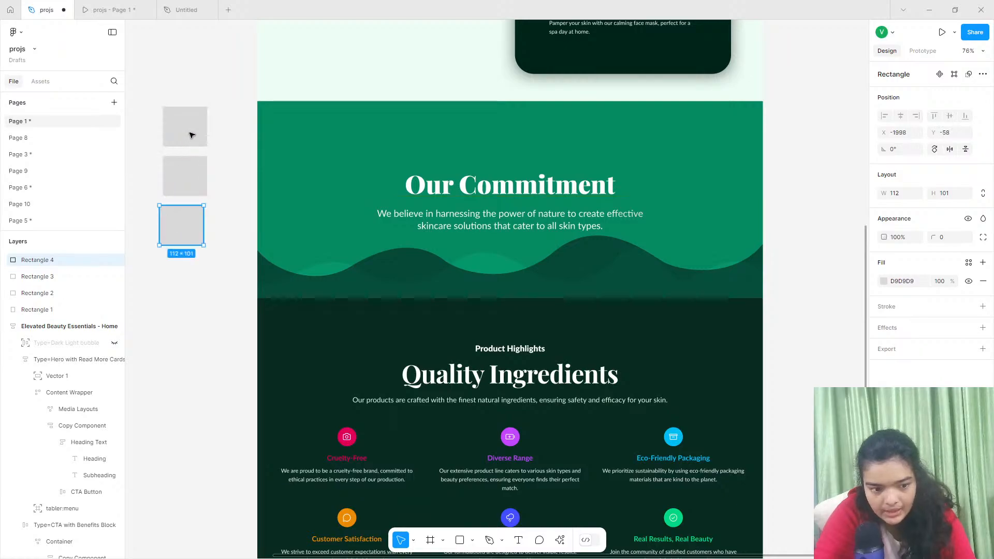
# Fill the uppermost swatch rectangle with the green sampled from the Our Commitment section's background.
pyautogui.click(192, 135)
pyautogui.click(883, 281)
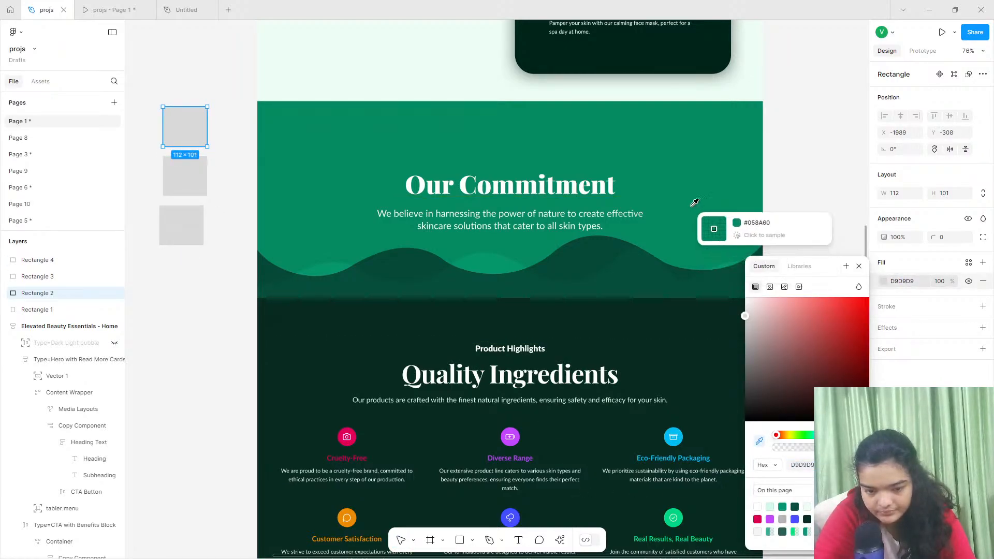
pyautogui.click(704, 224)
# Fill the middle swatch rectangle with the green sampled from the wave area beneath the Our Commitment description.
pyautogui.click(181, 175)
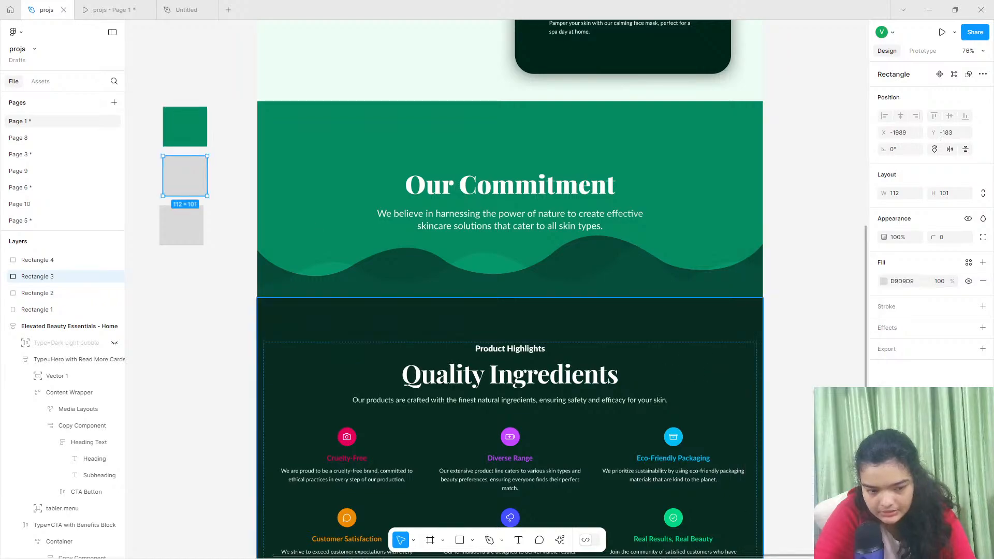
pyautogui.click(884, 282)
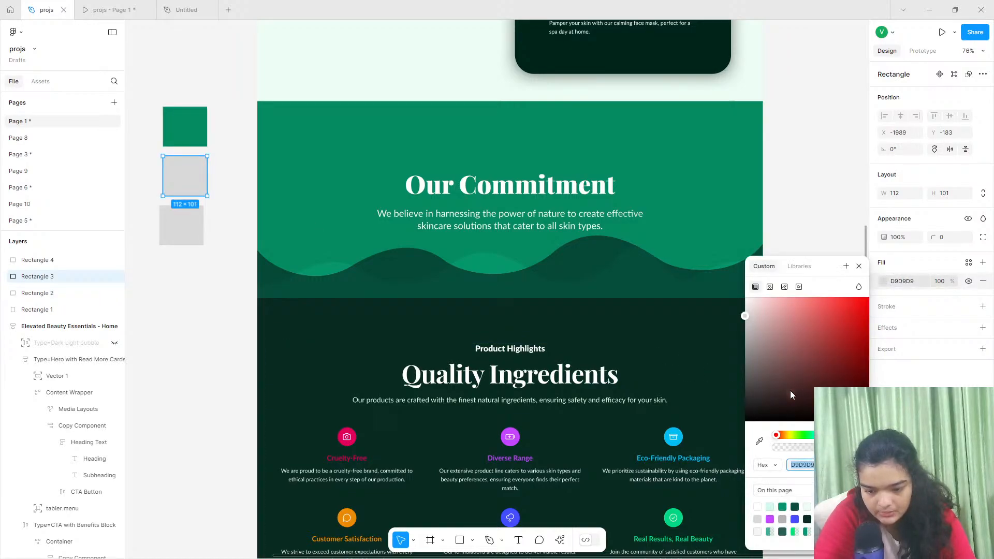
pyautogui.click(760, 441)
pyautogui.click(511, 286)
# Fill the lowest swatch rectangle with the dark green sampled from the large wave of the Our Commitment section.
pyautogui.click(180, 219)
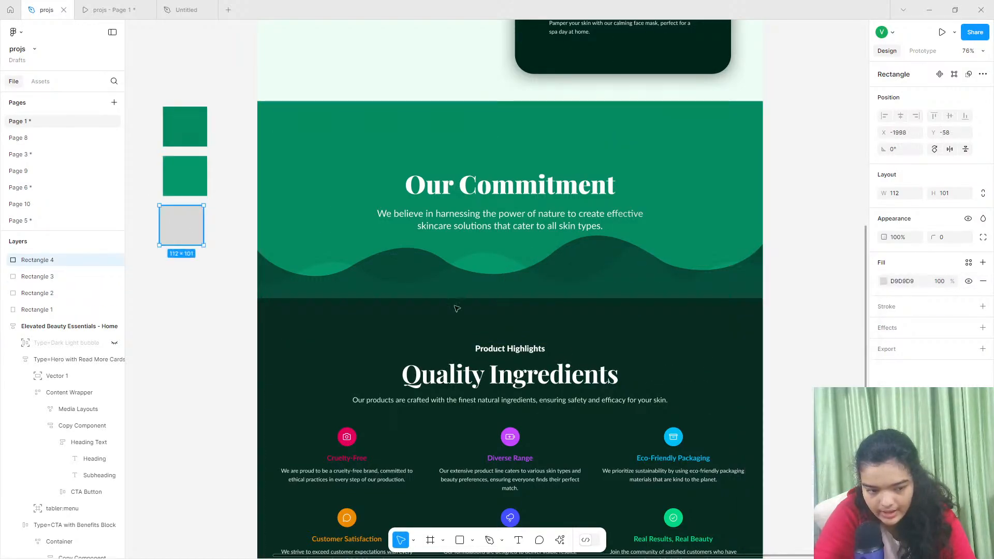
pyautogui.click(884, 281)
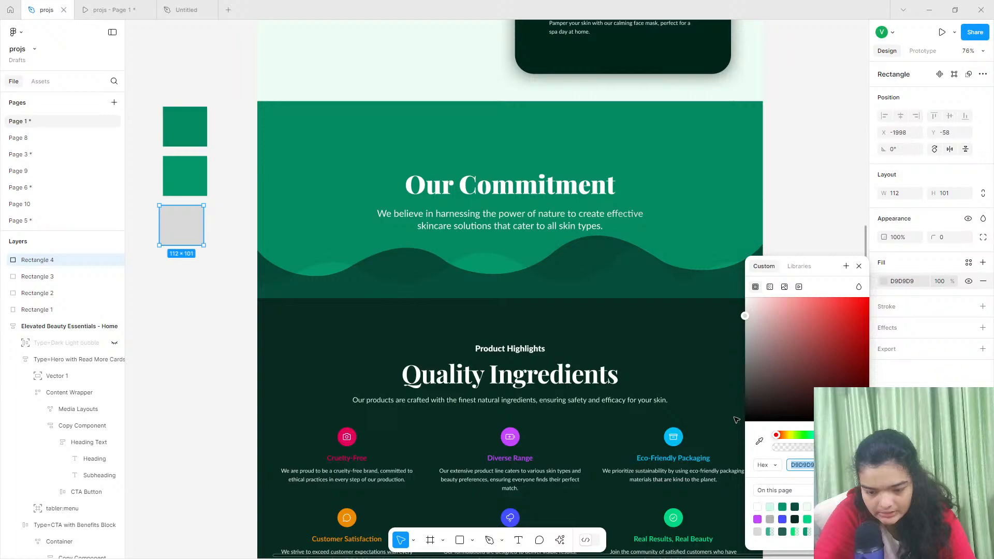
pyautogui.click(759, 442)
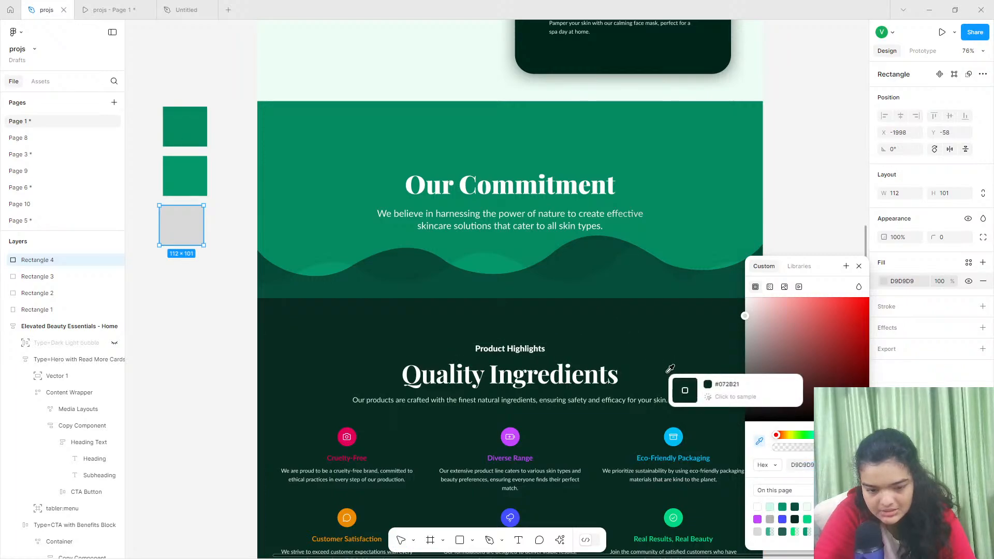
pyautogui.click(464, 284)
# Copy the uppermost swatch's colour 058A60 and apply it as the Our Commitment frame's fill in the Untitled file.
pyautogui.click(195, 175)
pyautogui.click(194, 137)
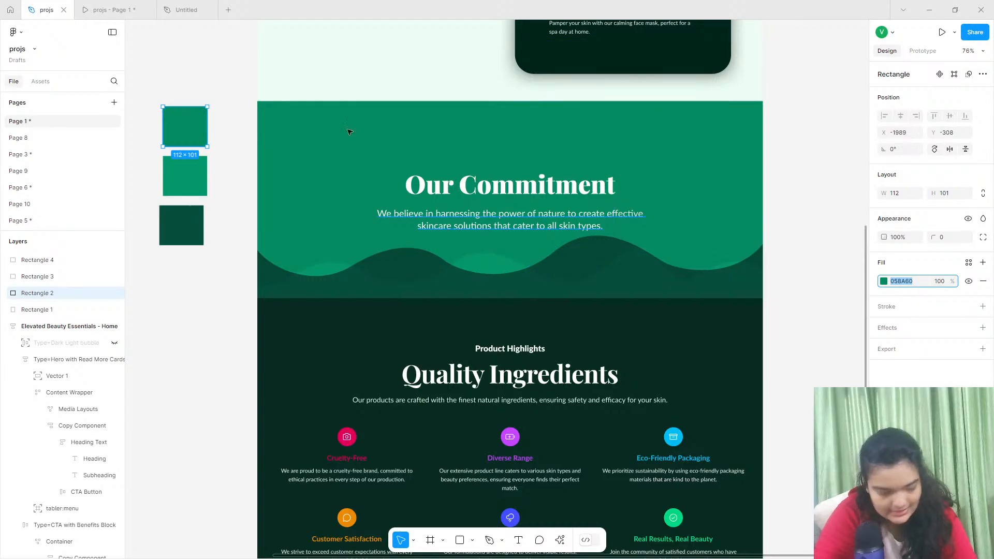
pyautogui.click(110, 10)
pyautogui.click(187, 10)
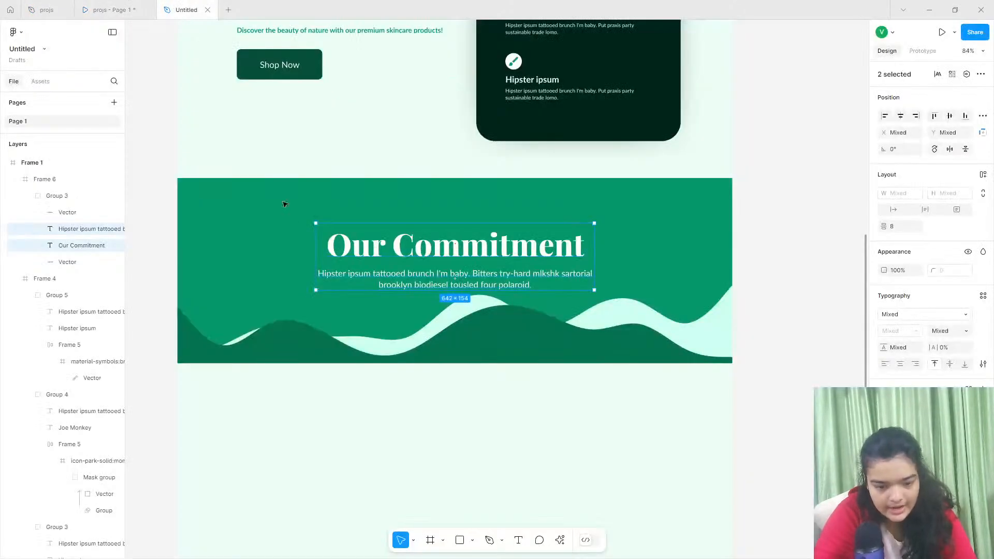
pyautogui.click(265, 223)
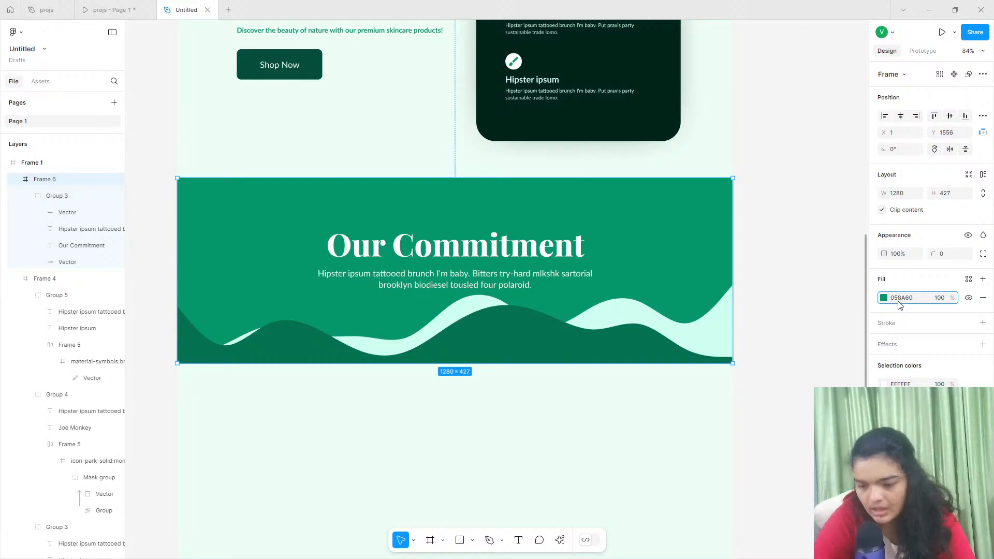
pyautogui.press('Return')
# Copy the middle swatch's colour 059669 from the projs file and apply it to the pale back wave in Untitled.
pyautogui.click(46, 10)
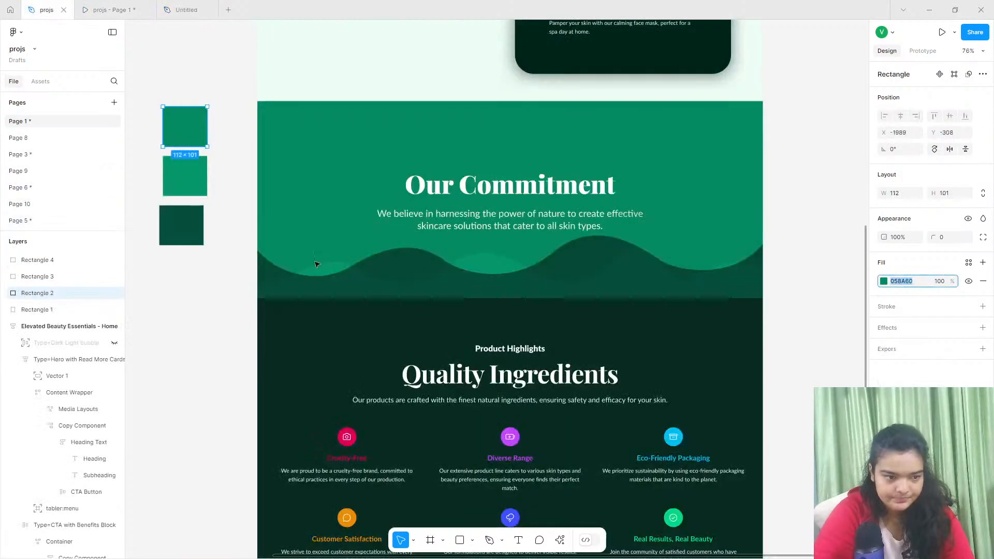
pyautogui.click(182, 186)
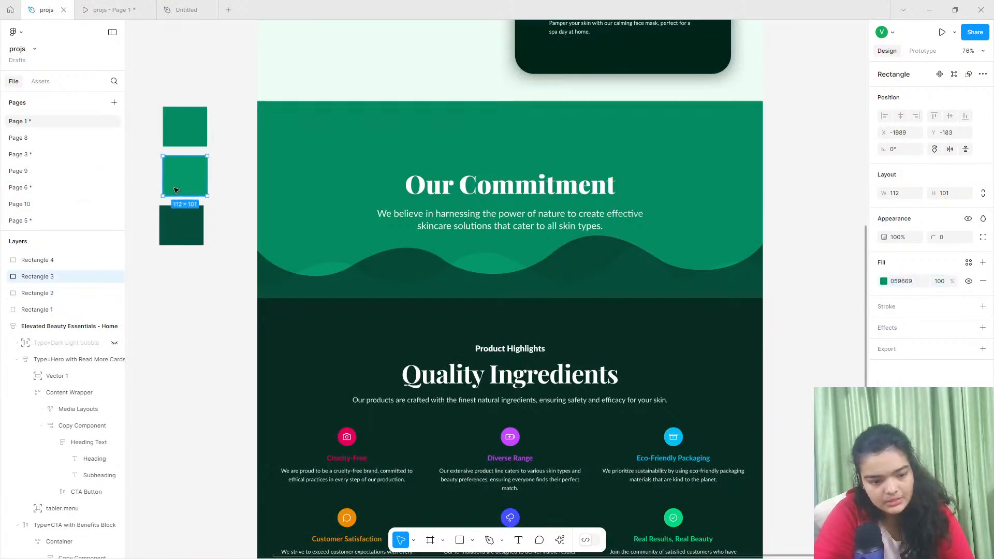
pyautogui.click(910, 292)
pyautogui.click(186, 10)
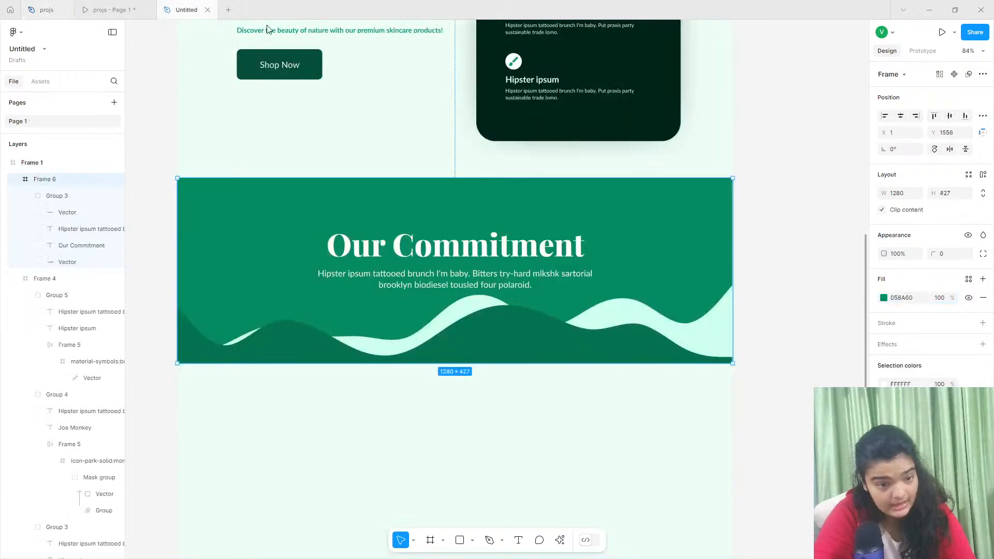
pyautogui.click(648, 321)
pyautogui.click(648, 321)
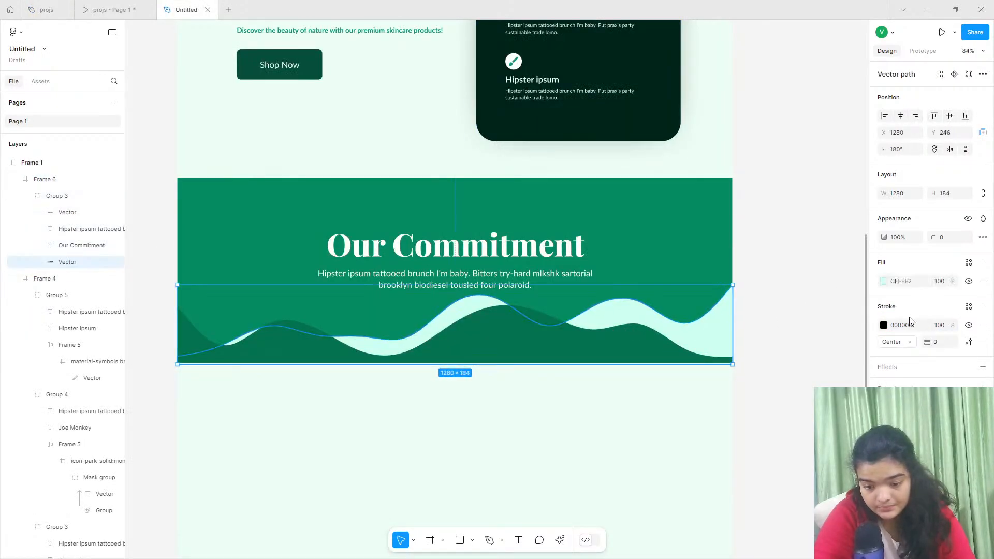
pyautogui.press('Return')
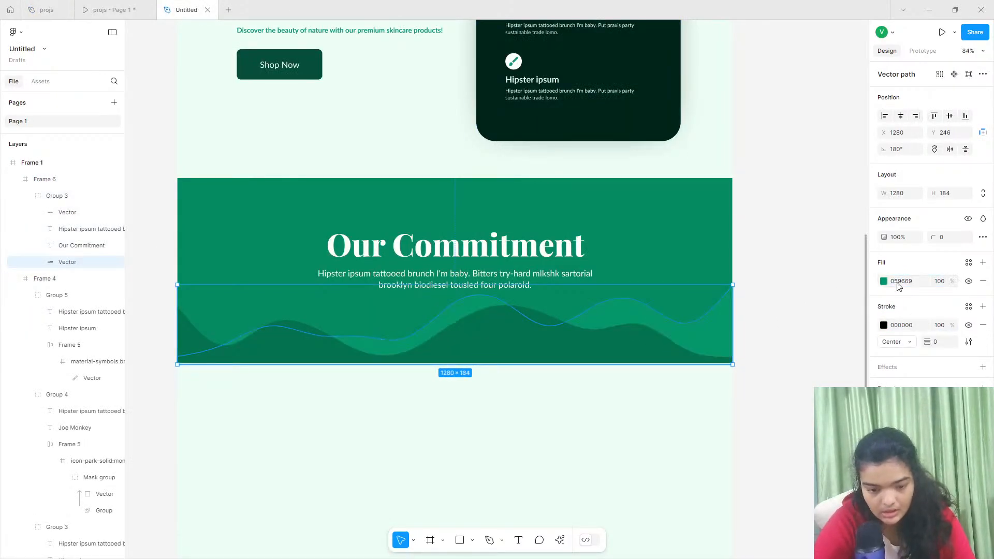
# Copy the lowest swatch's colour 064E3B from the projs file and apply it to the front wave in Untitled.
pyautogui.click(47, 10)
pyautogui.click(201, 218)
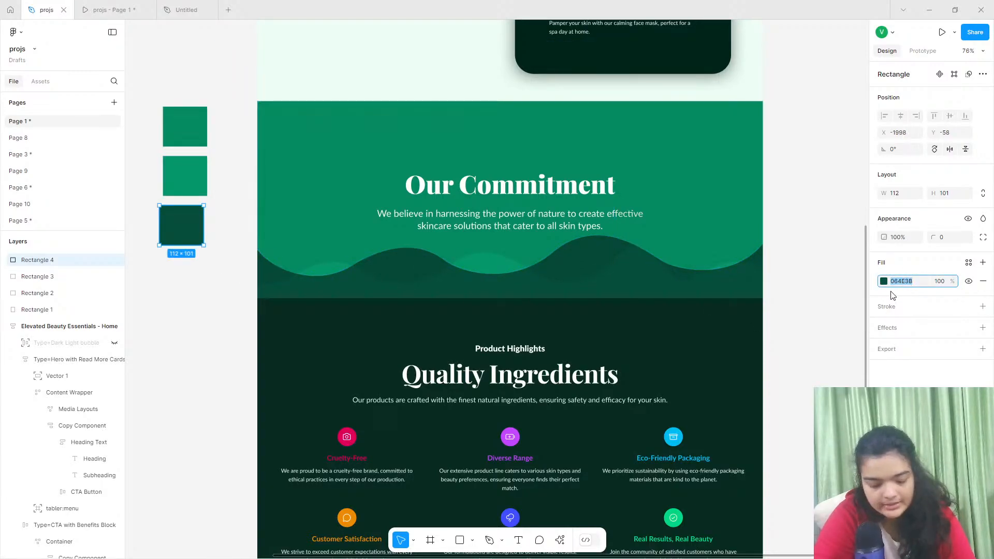
pyautogui.click(184, 10)
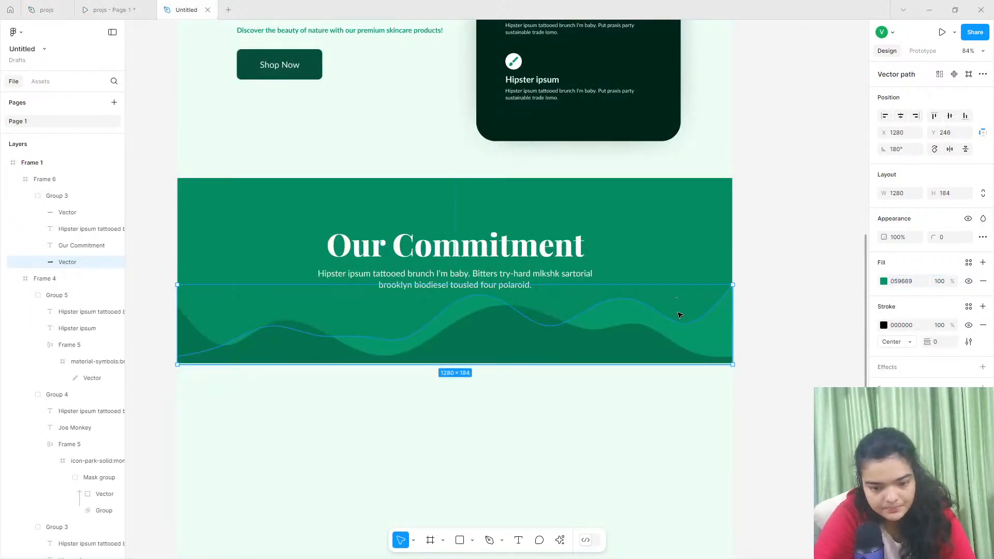
pyautogui.click(543, 349)
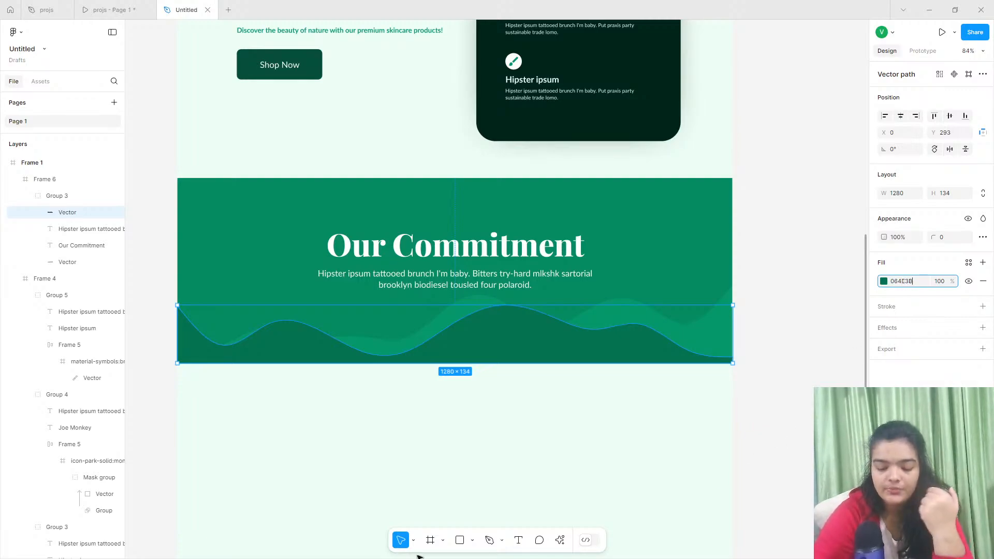
pyautogui.press('Return')
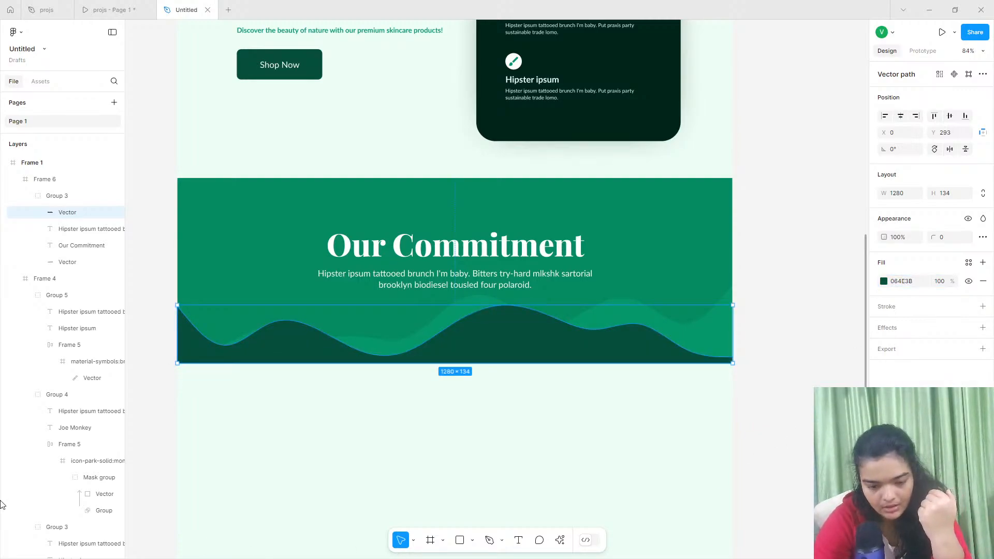
# Shift the lighter back wave left and slightly down to Y 253, and widen it to 1354 up to the frame's right edge.
pyautogui.click(462, 304)
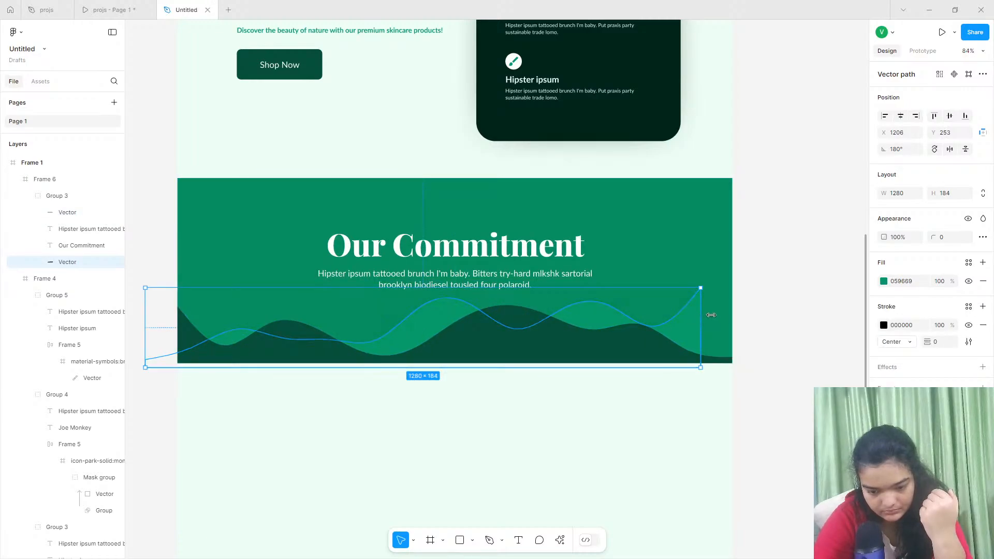
pyautogui.moveTo(703, 313); pyautogui.dragTo(734, 308)
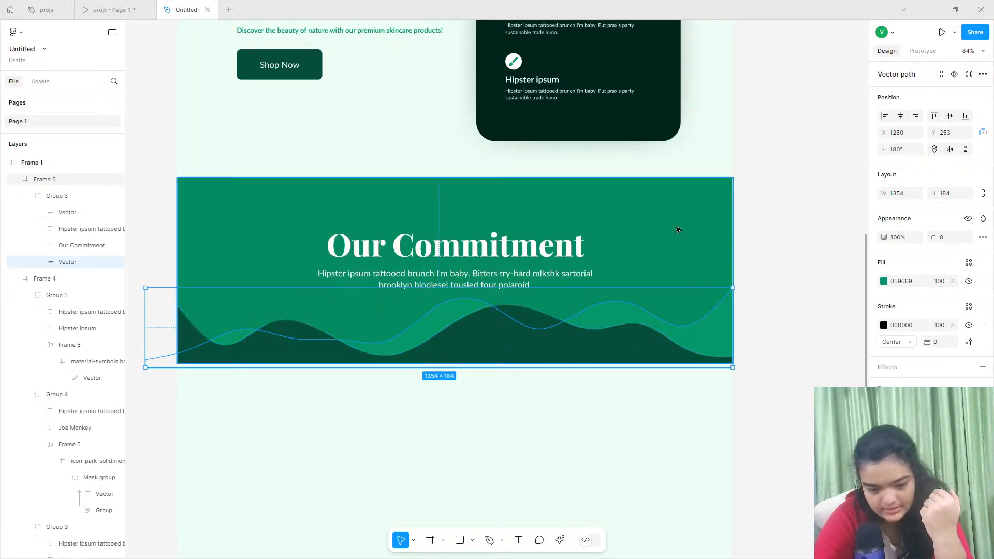
pyautogui.click(617, 246)
# Review the landing page from the hero down to the recoloured Our Commitment section and the empty area beneath it.
pyautogui.scroll(-1, 401, 434)
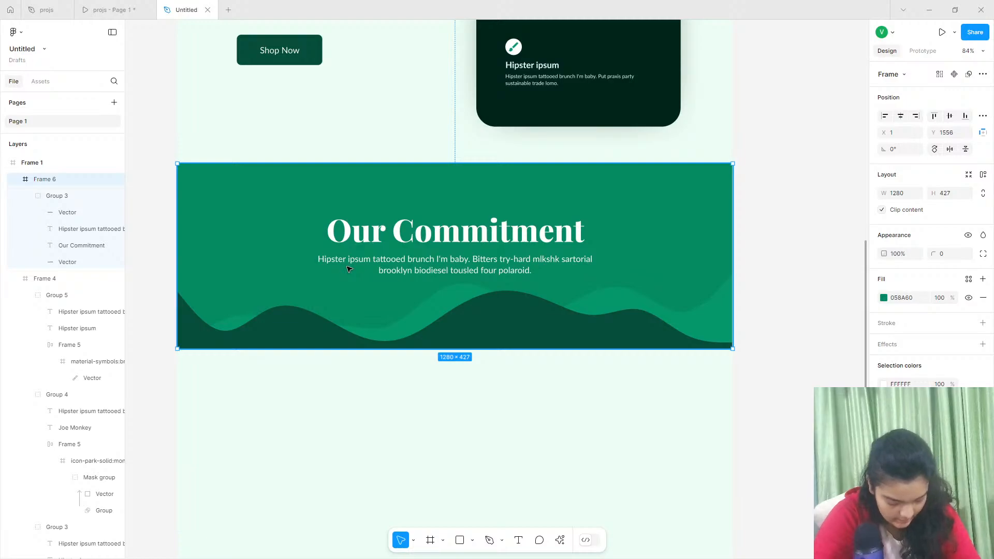
pyautogui.scroll(10, 347, 268)
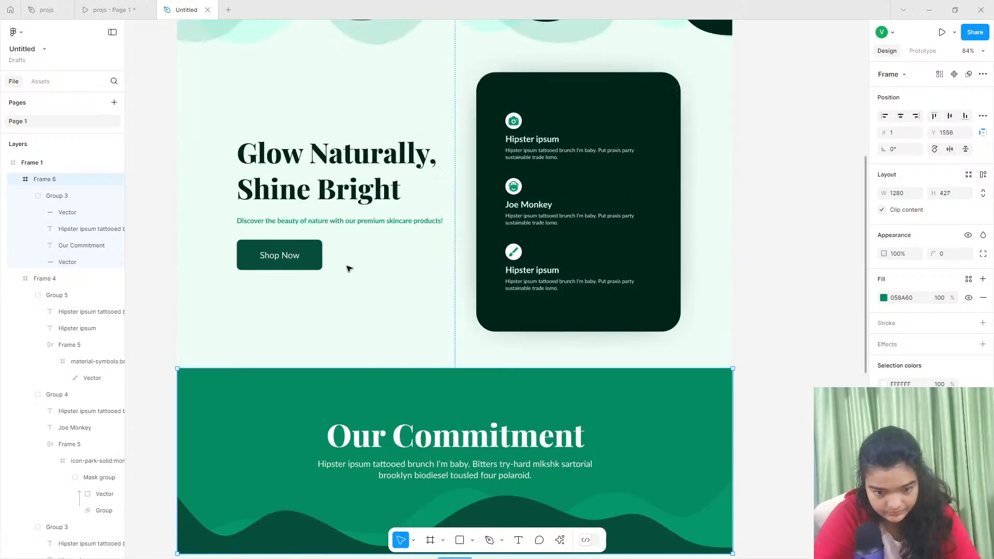
pyautogui.scroll(-12, 346, 268)
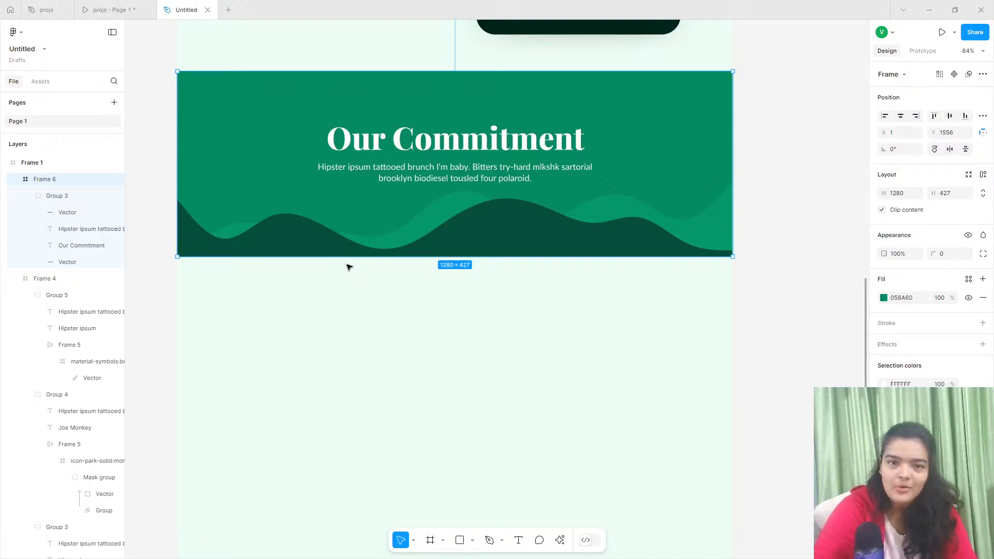
pyautogui.scroll(12, 347, 267)
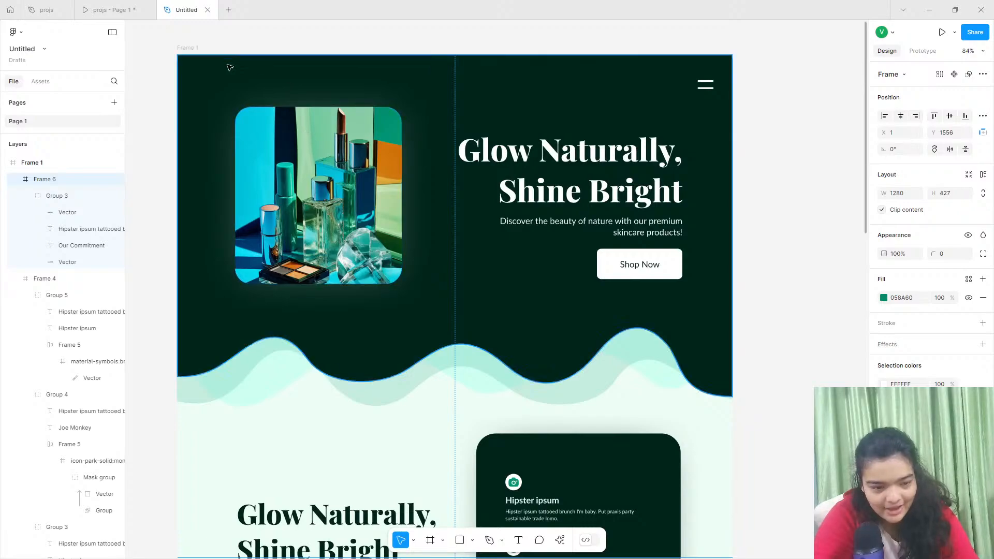
pyautogui.click(187, 47)
pyautogui.scroll(-8, 285, 254)
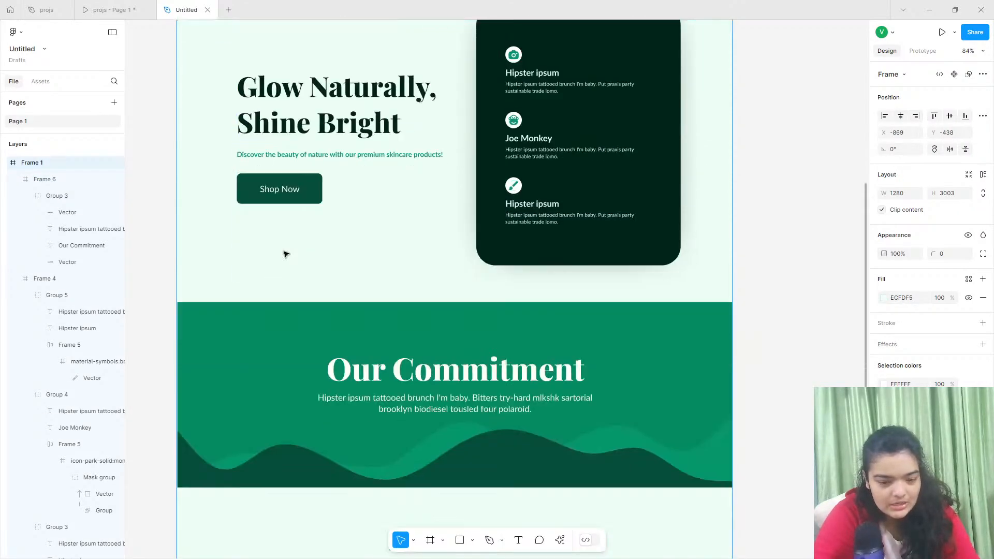
pyautogui.scroll(-10, 290, 264)
# Switch to the projs prototype preview and examine the layout of the Quality Ingredients section below Our Commitment.
pyautogui.click(114, 7)
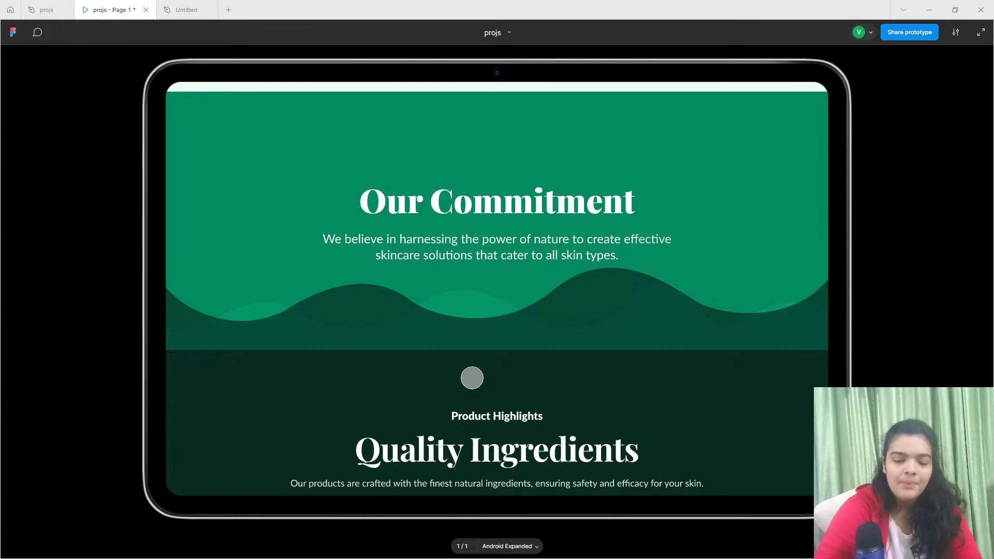
pyautogui.scroll(3, 472, 378)
pyautogui.scroll(-3, 473, 378)
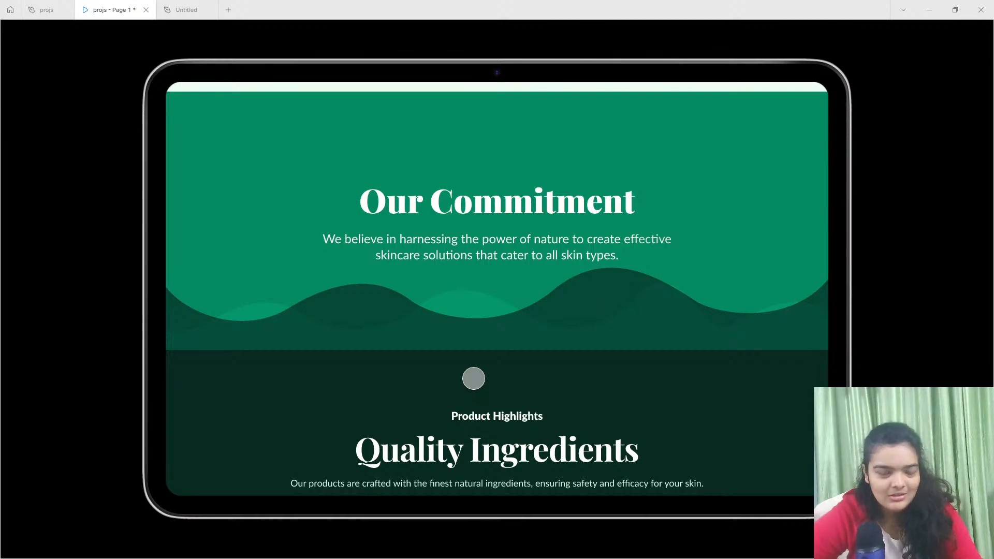
pyautogui.scroll(-5, 473, 379)
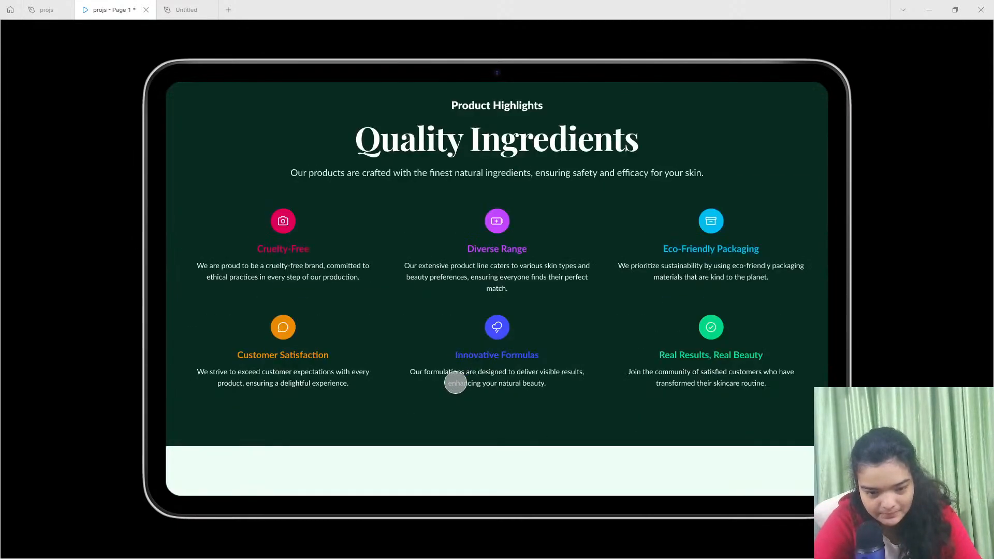
pyautogui.scroll(1, 476, 343)
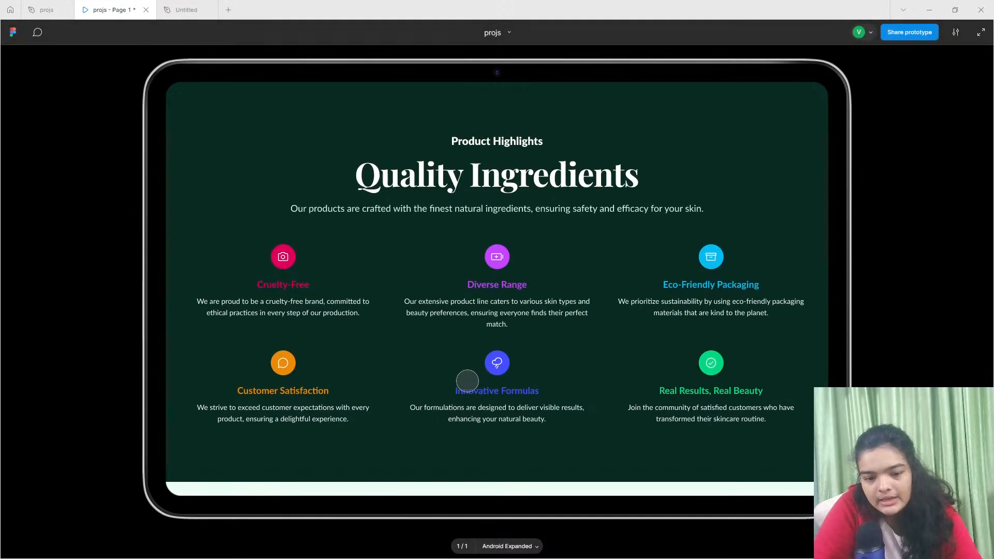
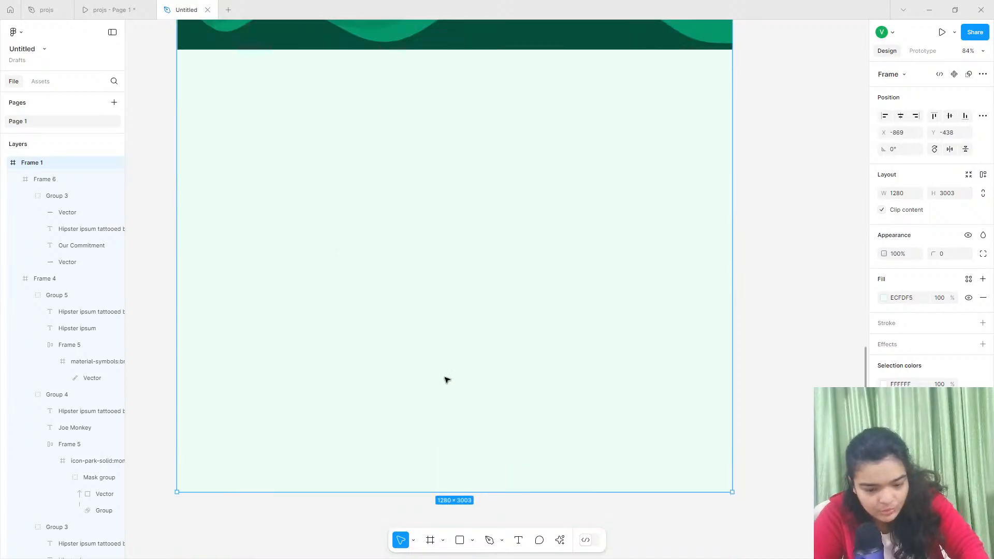
# In the Untitled file, draw a frame of about 1290 × 779 directly beneath the Our Commitment section.
pyautogui.scroll(3, 424, 417)
pyautogui.click(426, 540)
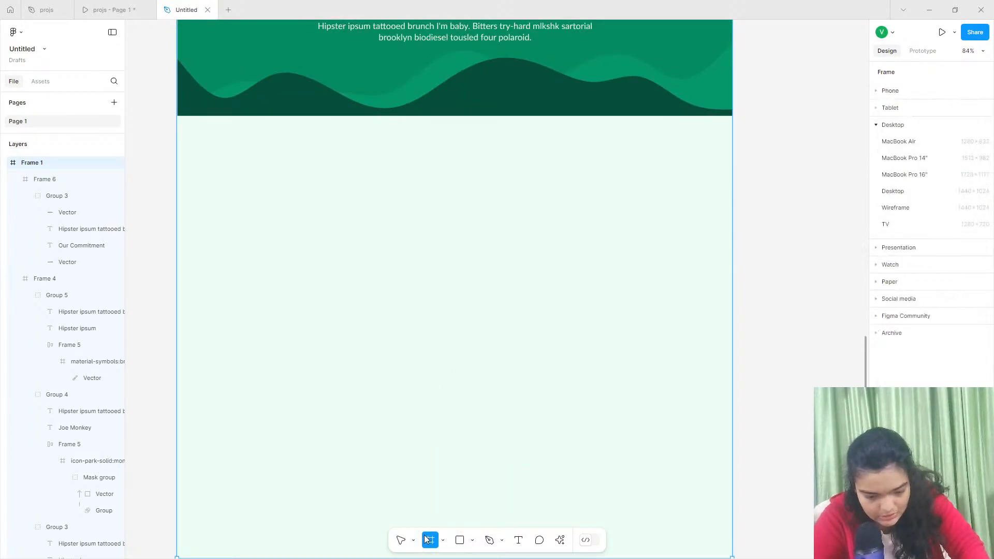
pyautogui.moveTo(184, 119); pyautogui.dragTo(737, 452)
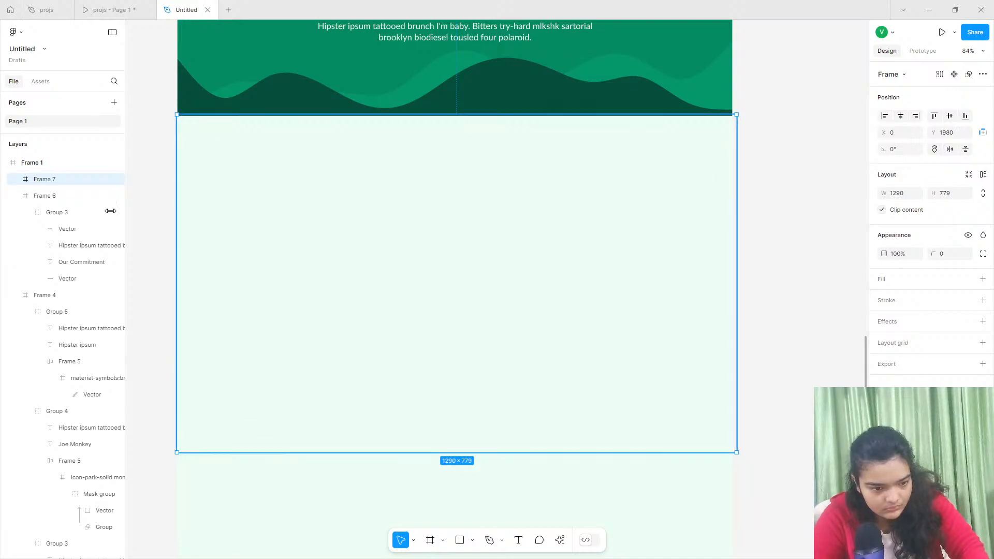
pyautogui.click(183, 95)
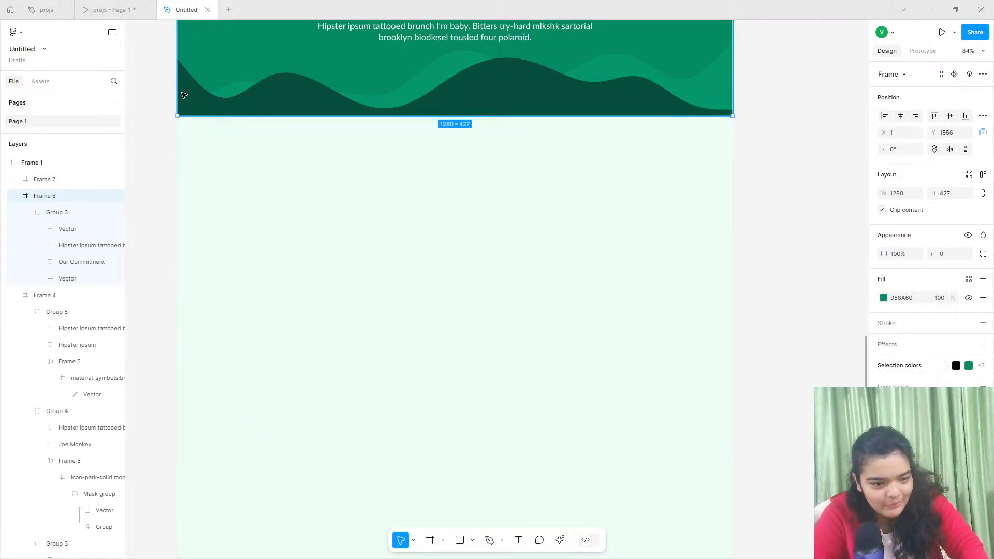
pyautogui.press('Escape')
# Fill the new frame beneath Our Commitment with the dark green 00251B and shorten its height to about 631.
pyautogui.click(435, 189)
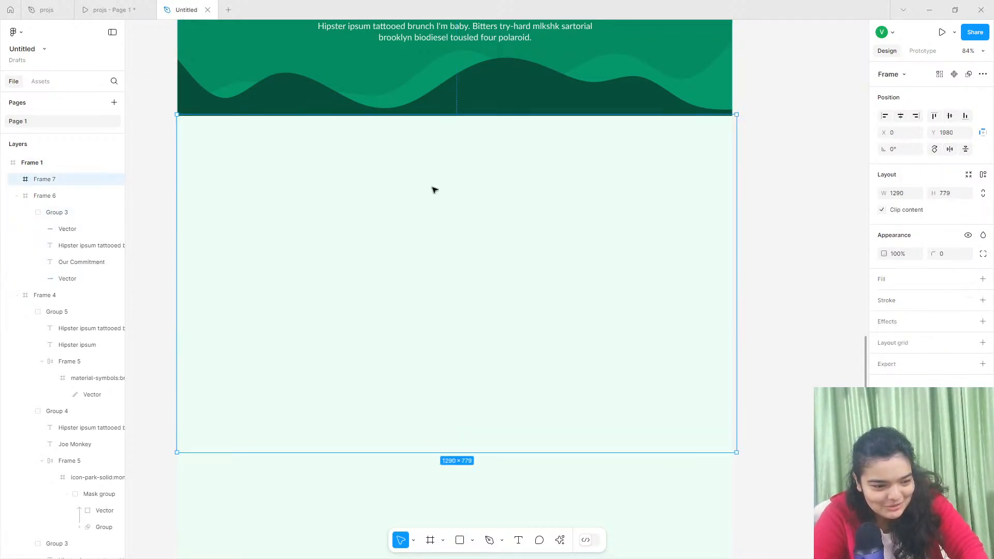
pyautogui.click(983, 279)
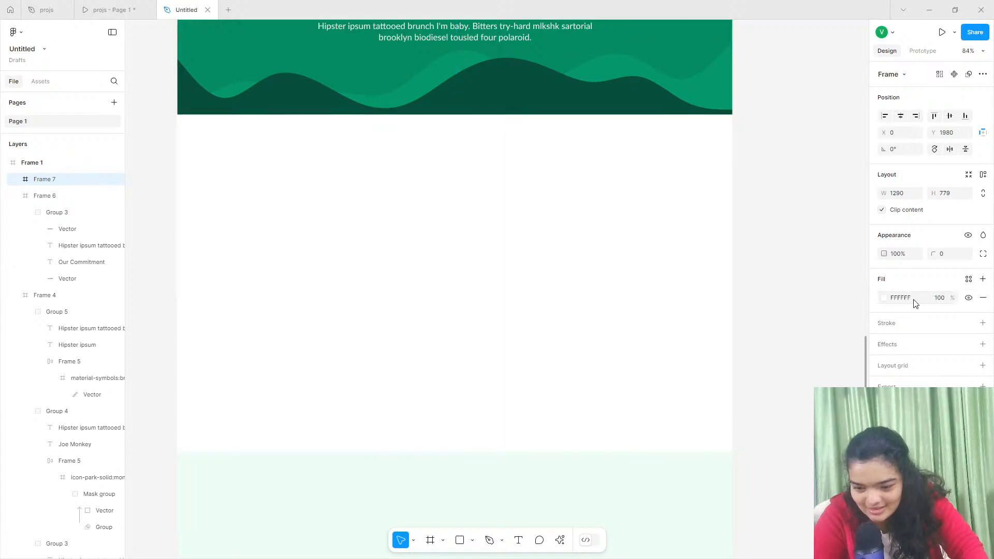
pyautogui.click(885, 301)
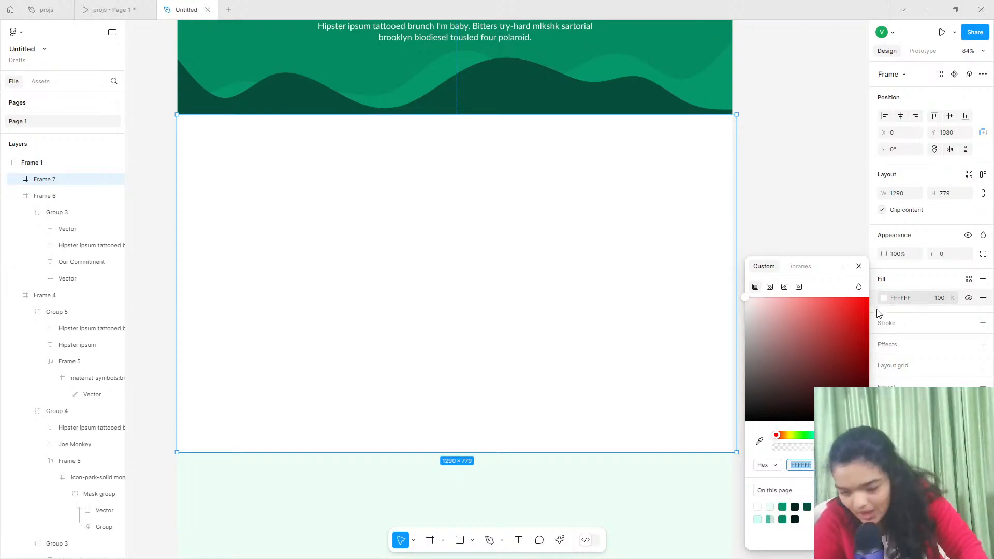
pyautogui.click(795, 506)
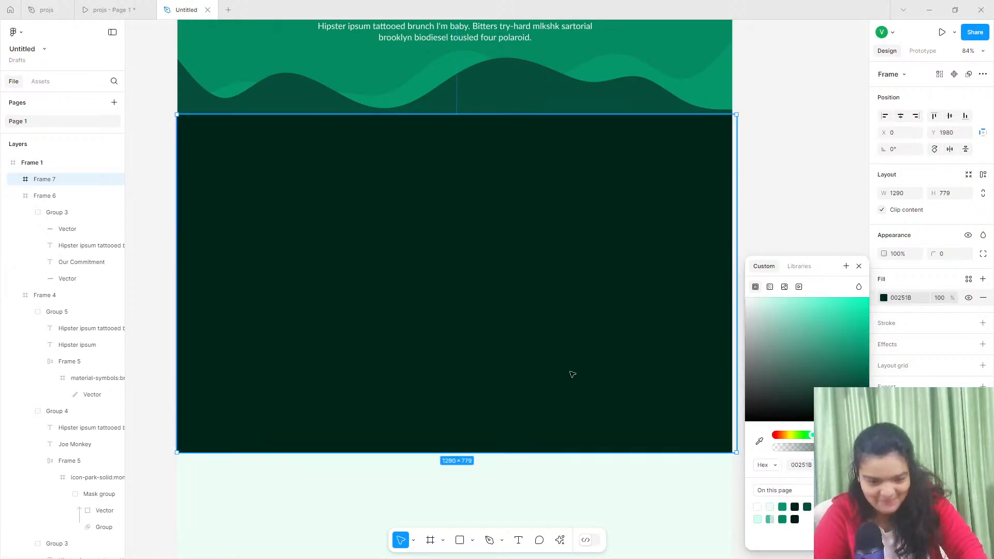
pyautogui.moveTo(490, 453); pyautogui.dragTo(493, 389)
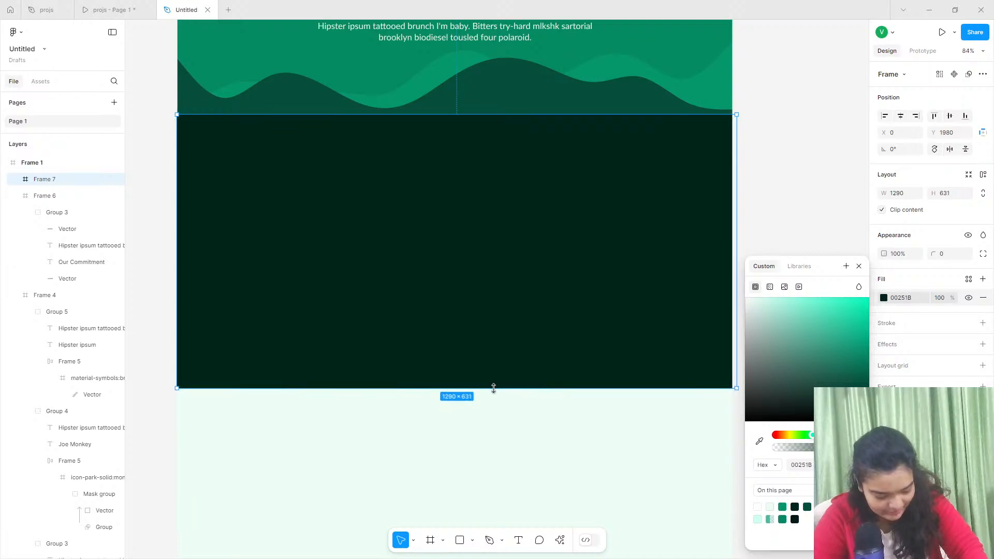
# Check the prototype's Quality Ingredients section, then resize the dark green frame in the Untitled file to about 1280 × 649, matching the page width.
pyautogui.click(99, 9)
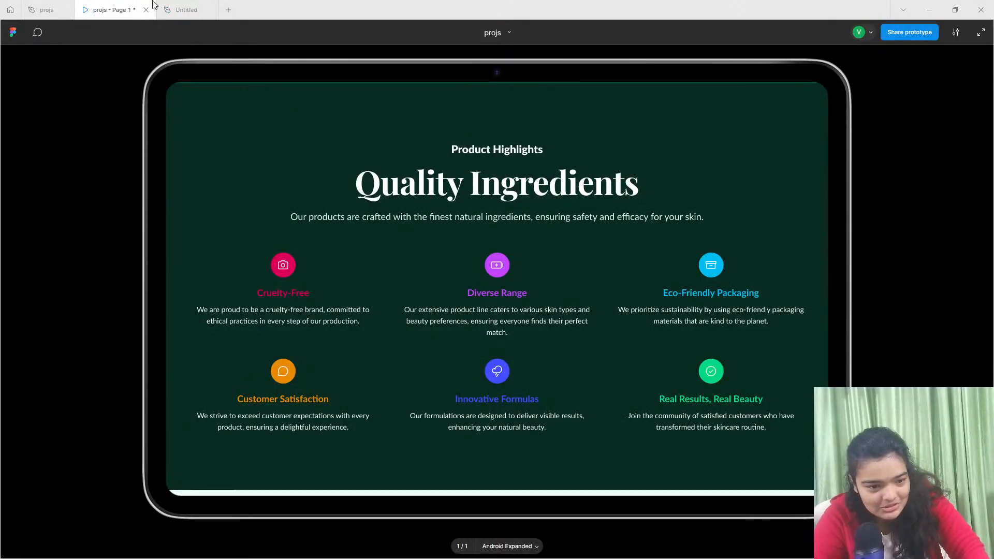
pyautogui.click(186, 10)
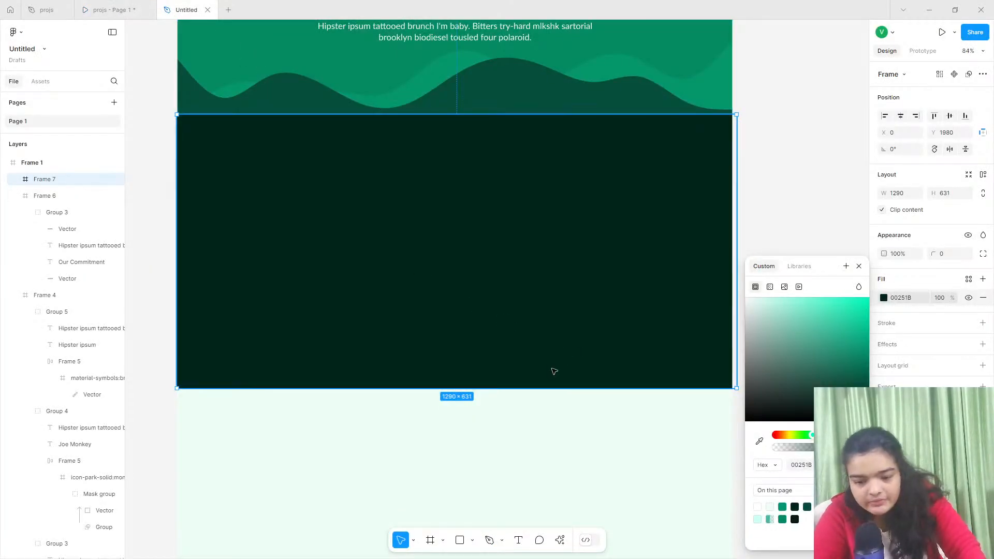
pyautogui.moveTo(736, 171); pyautogui.dragTo(732, 170)
pyautogui.moveTo(177, 157); pyautogui.dragTo(178, 157)
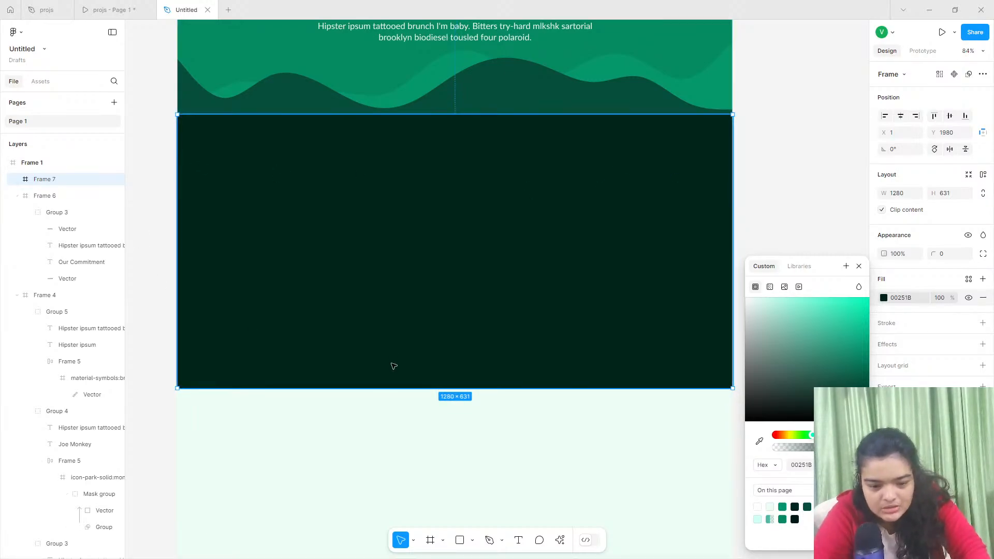
pyautogui.moveTo(389, 402); pyautogui.dragTo(388, 397)
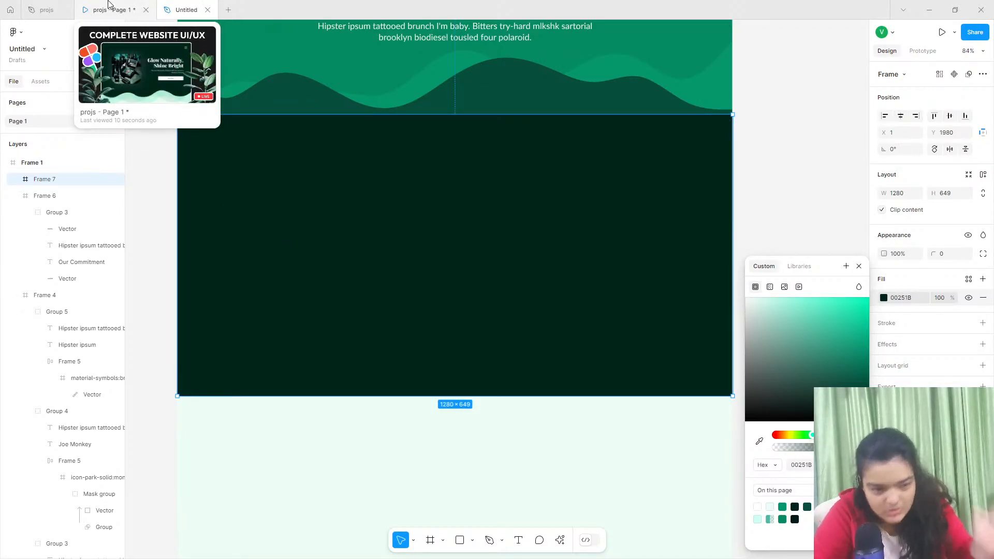
# Switch to the projs design file and examine the Quality Ingredients section's heading, subtitle and six-feature layout.
pyautogui.click(72, 7)
pyautogui.scroll(-5, 480, 163)
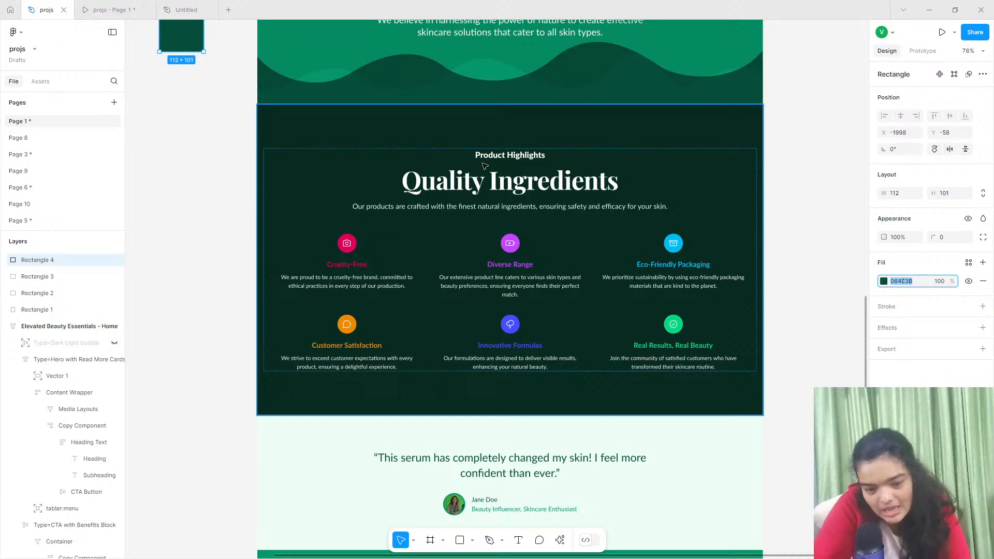
pyautogui.scroll(-1, 484, 165)
pyautogui.scroll(5, 484, 165)
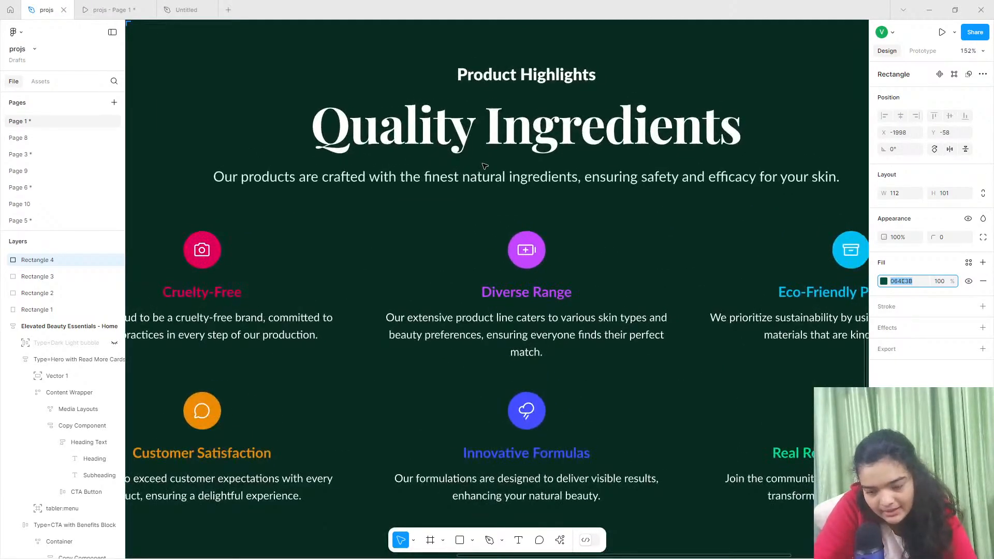
pyautogui.scroll(-5, 484, 165)
pyautogui.scroll(1, 802, 119)
pyautogui.click(801, 119)
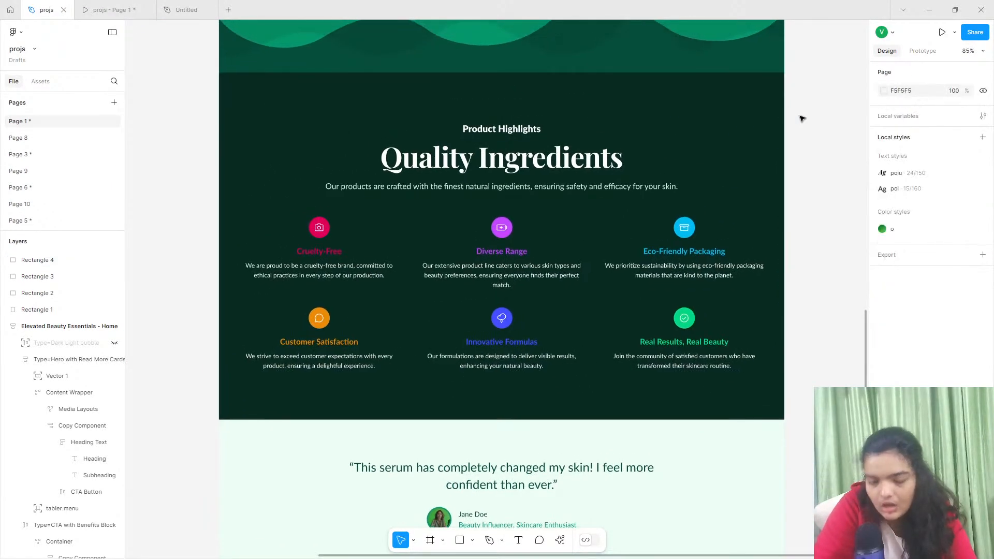
pyautogui.scroll(2, 792, 120)
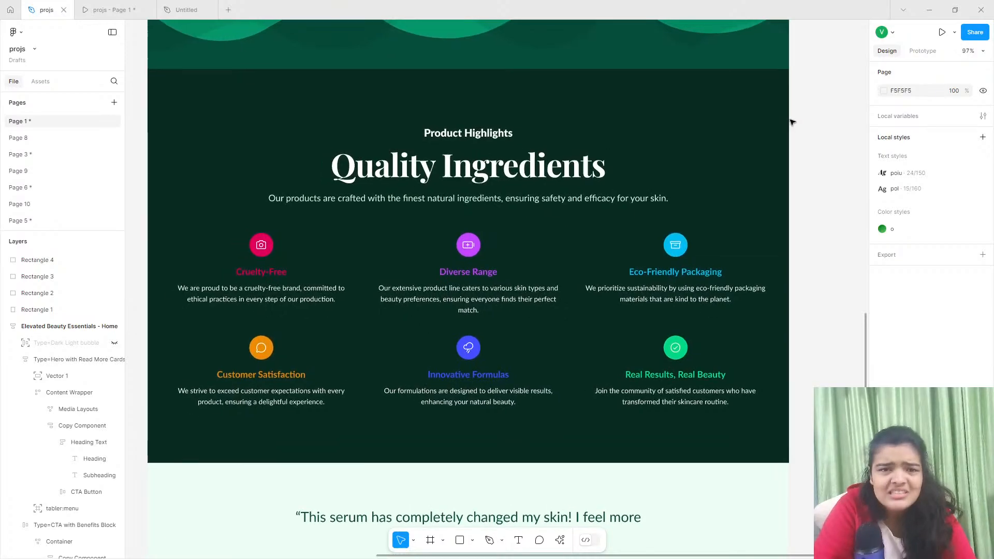
pyautogui.hscroll(-2, 792, 122)
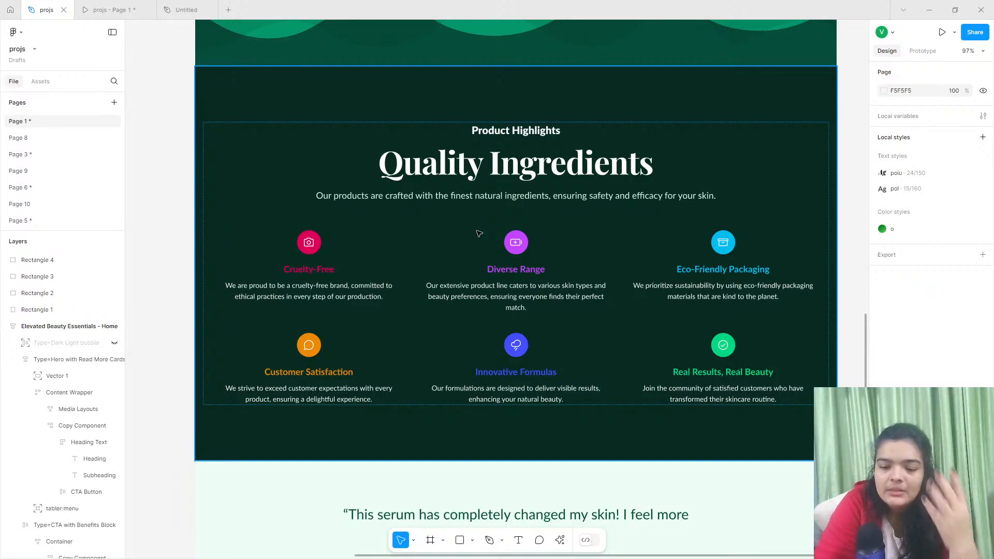
# Compare the reference's Our Commitment section and green colour swatches with the dark Quality Ingredients section below.
pyautogui.scroll(6, 479, 233)
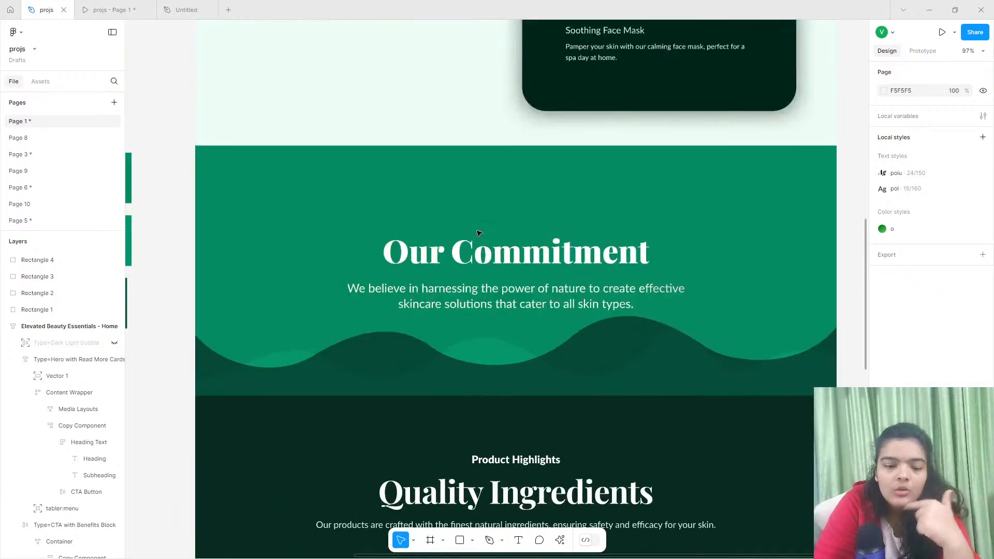
pyautogui.scroll(-5, 471, 238)
pyautogui.scroll(4, 216, 185)
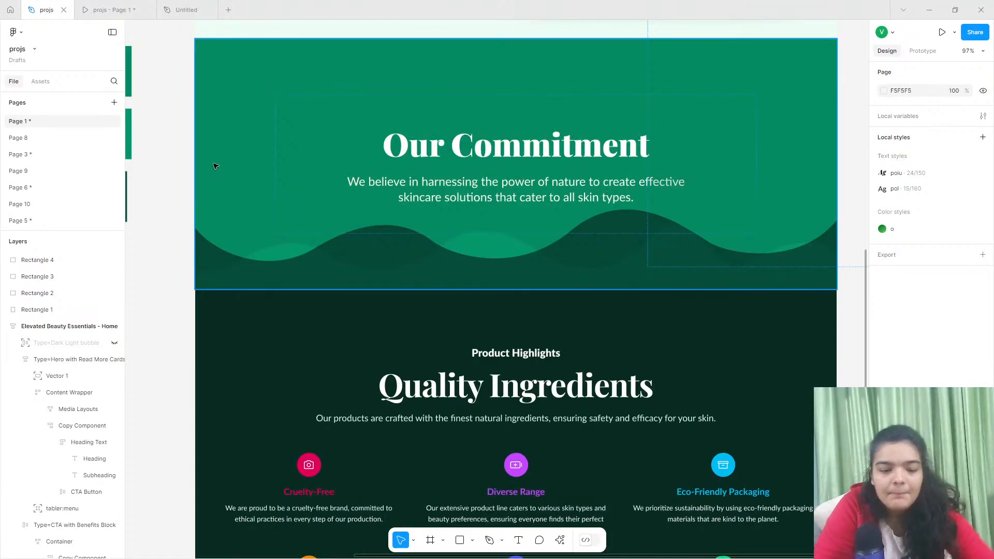
pyautogui.hscroll(-4, 189, 64)
pyautogui.hscroll(1, 350, 97)
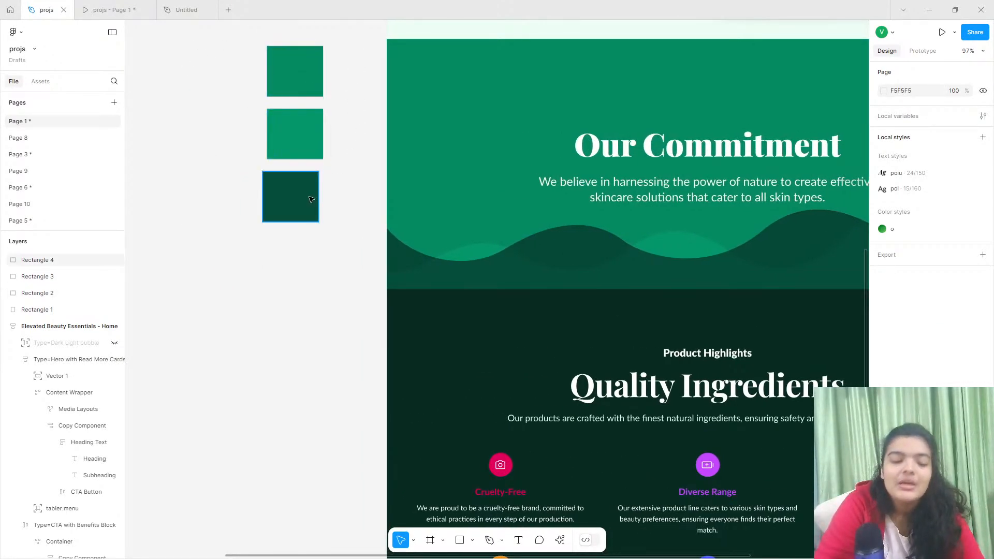
pyautogui.hscroll(4, 317, 128)
pyautogui.scroll(-5, 316, 125)
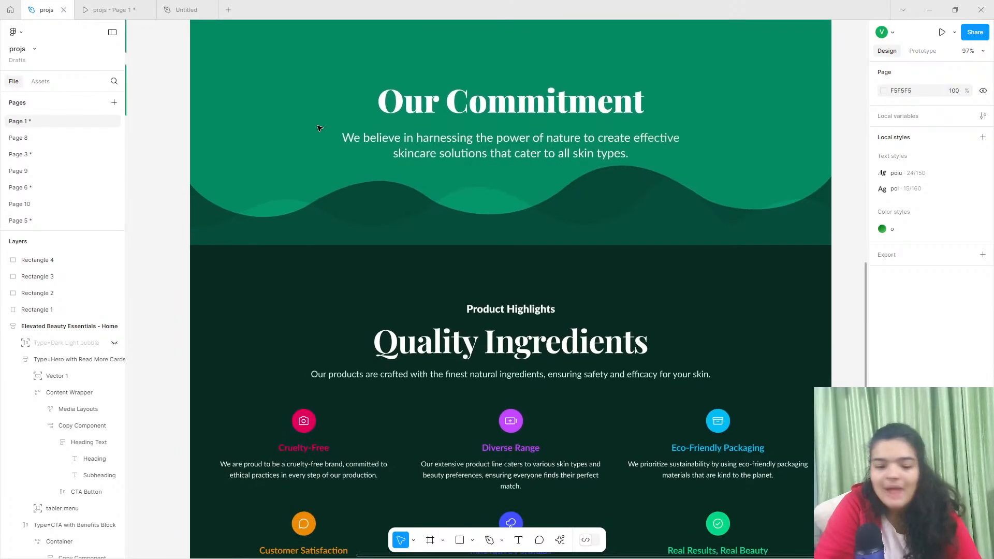
pyautogui.scroll(-2, 314, 108)
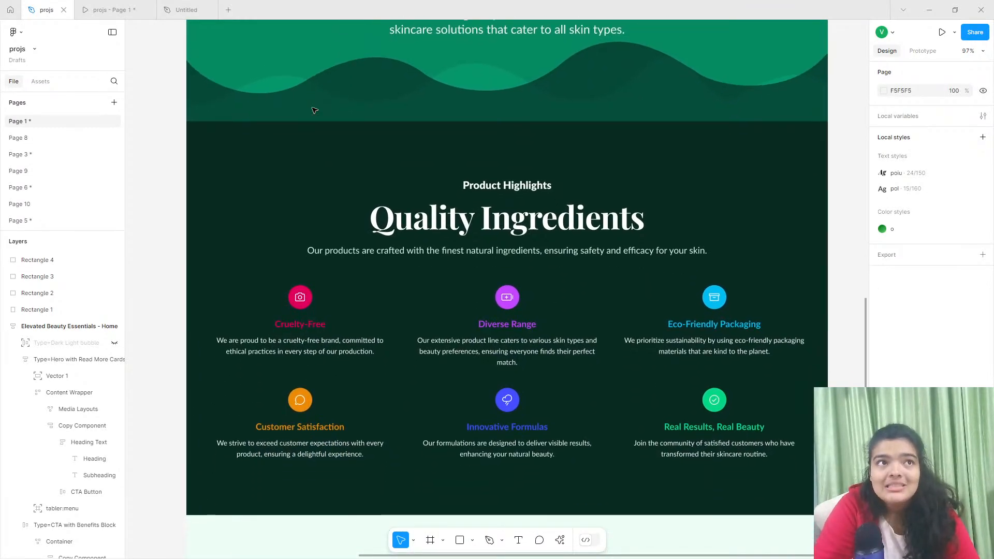
pyautogui.scroll(-4, 448, 176)
pyautogui.scroll(2, 424, 217)
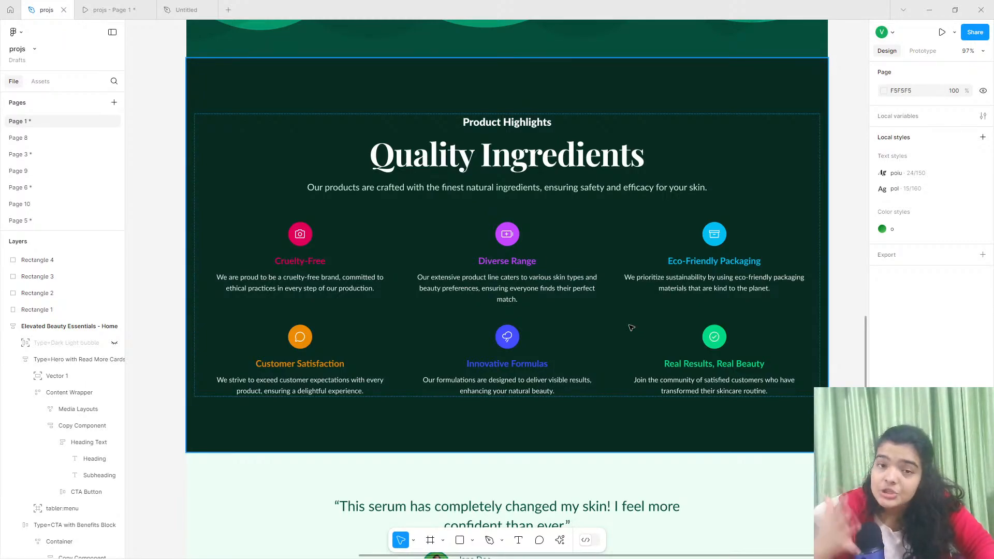
pyautogui.scroll(3, 508, 97)
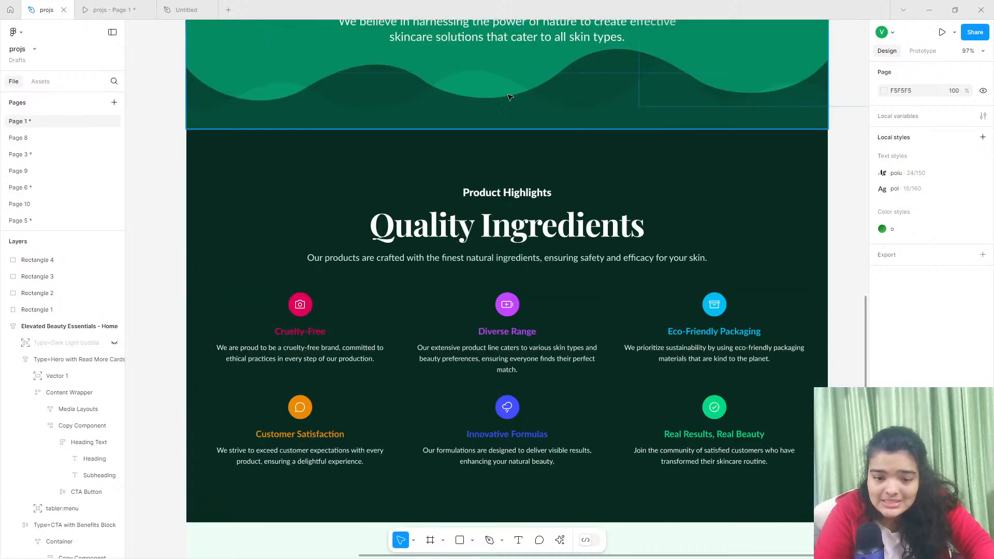
pyautogui.scroll(-2, 498, 101)
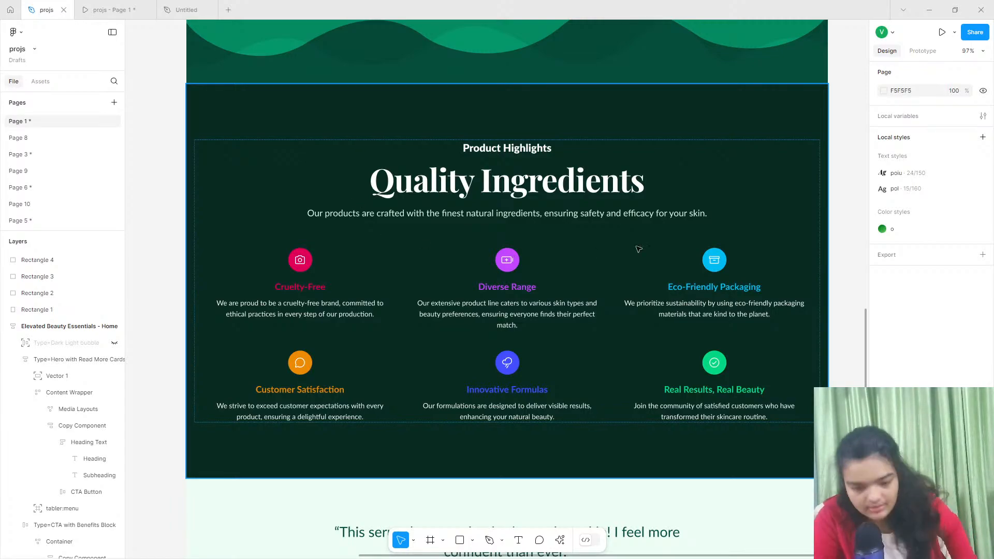
# In the Untitled file, add the text "Product Highlights" near the top centre of the dark green frame.
pyautogui.click(185, 9)
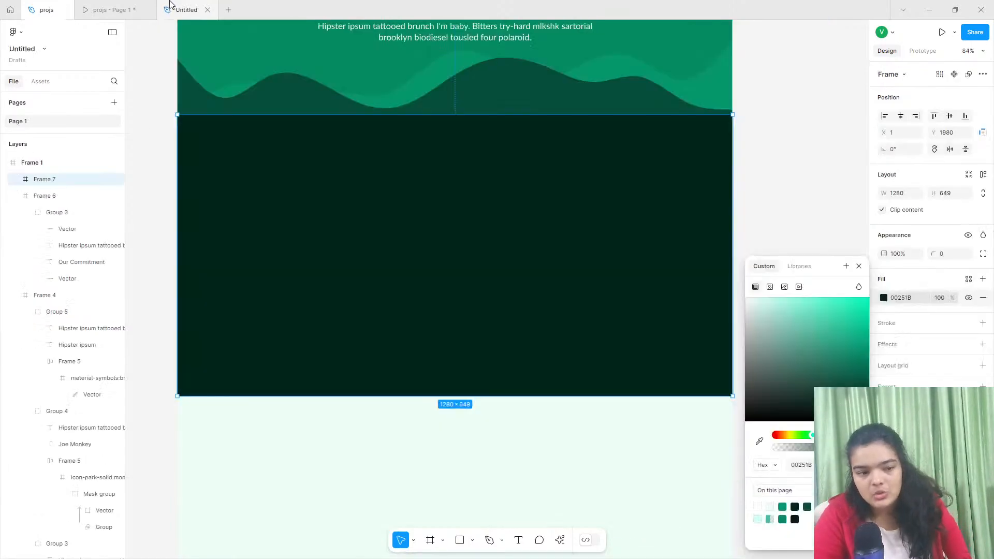
pyautogui.click(518, 540)
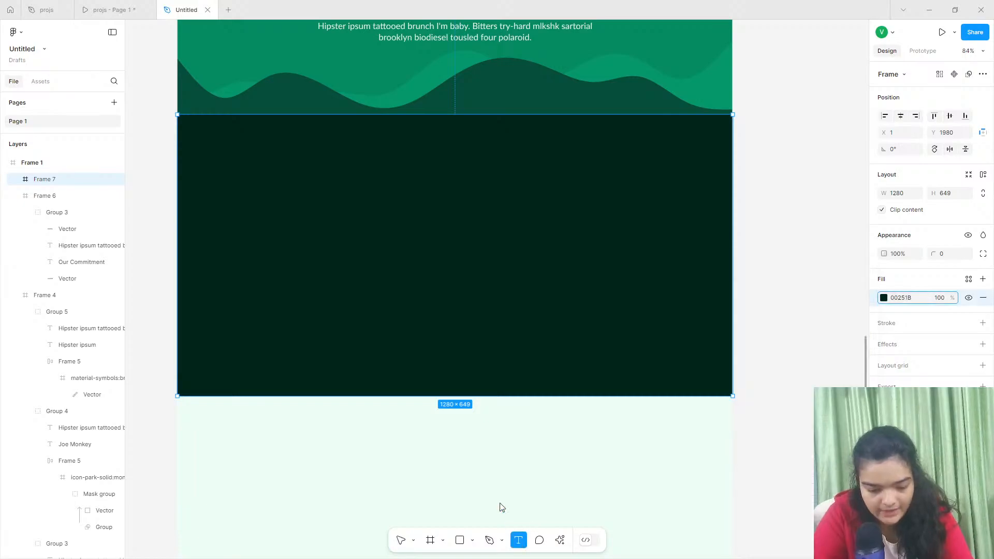
pyautogui.click(393, 177)
pyautogui.write('Pr')
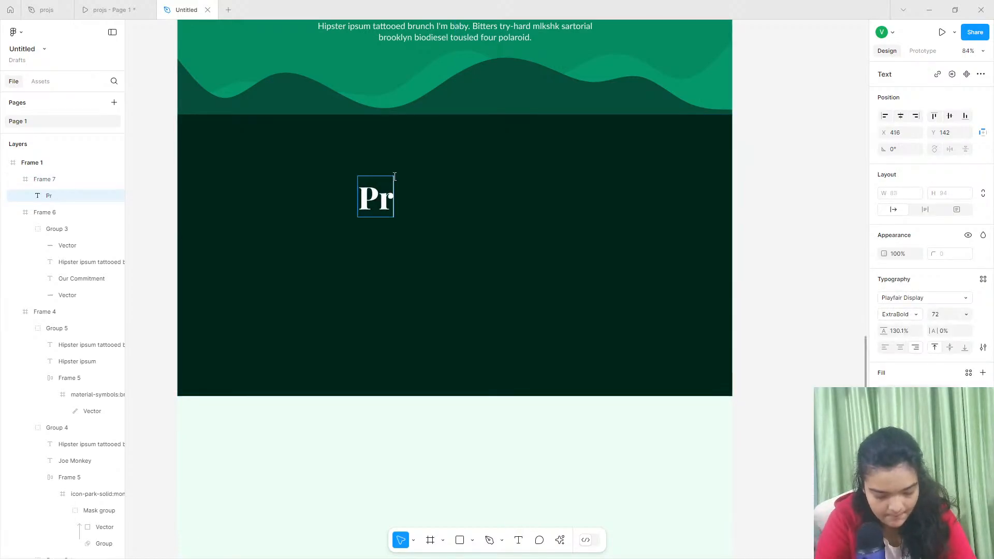
pyautogui.write('oduct H')
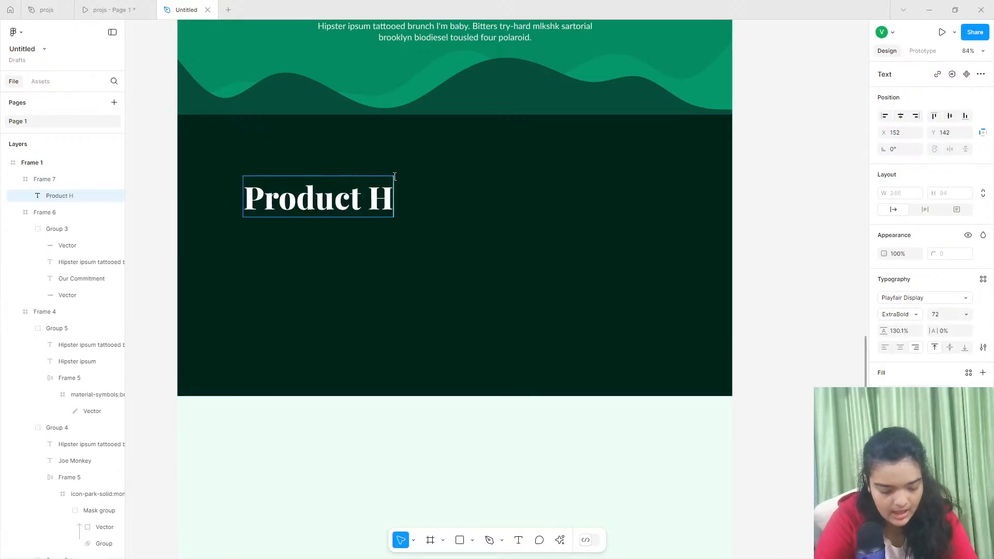
pyautogui.write('ighlights')
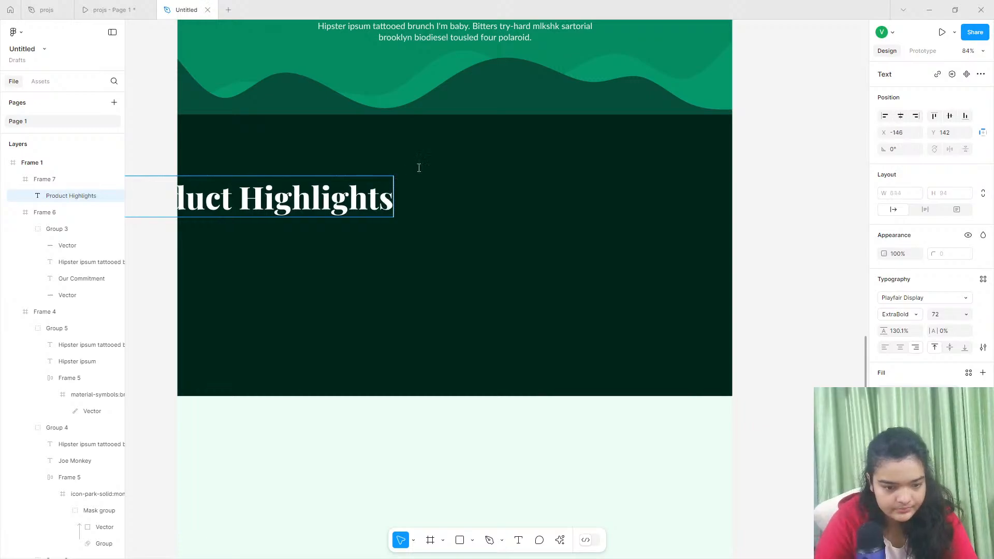
pyautogui.press('Escape')
pyautogui.moveTo(364, 180); pyautogui.dragTo(541, 164)
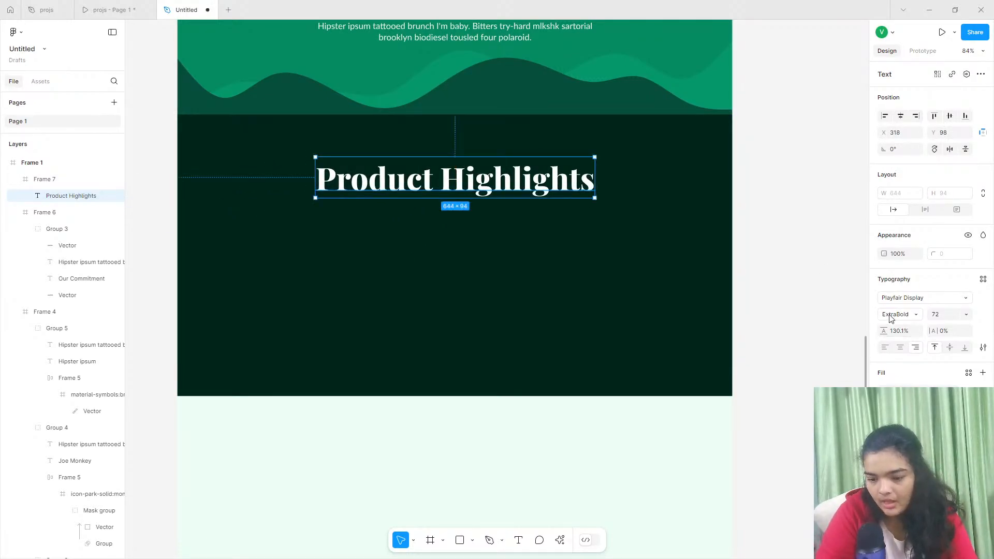
# Change the Product Highlights text's font to Lato with the Bold weight.
pyautogui.click(892, 299)
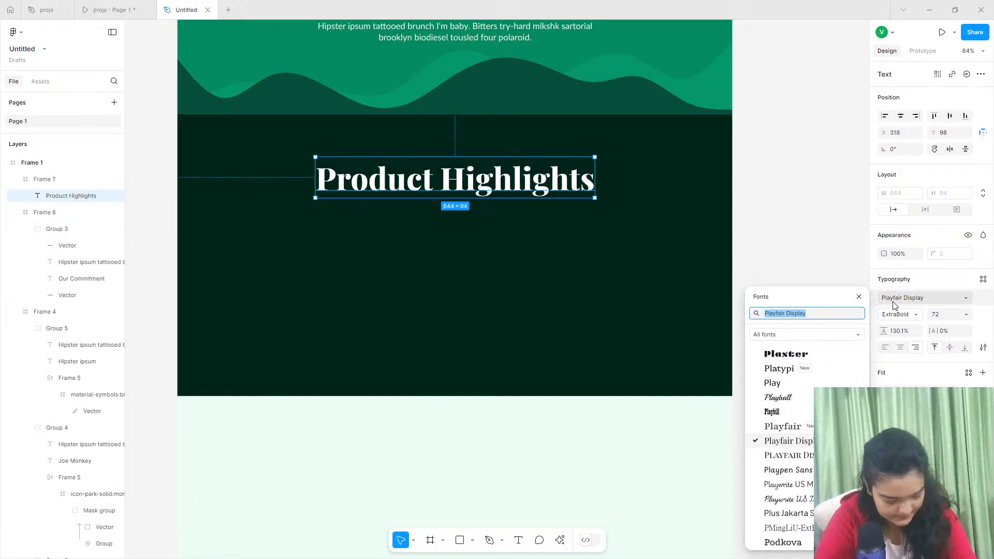
pyautogui.press('BackSpace')
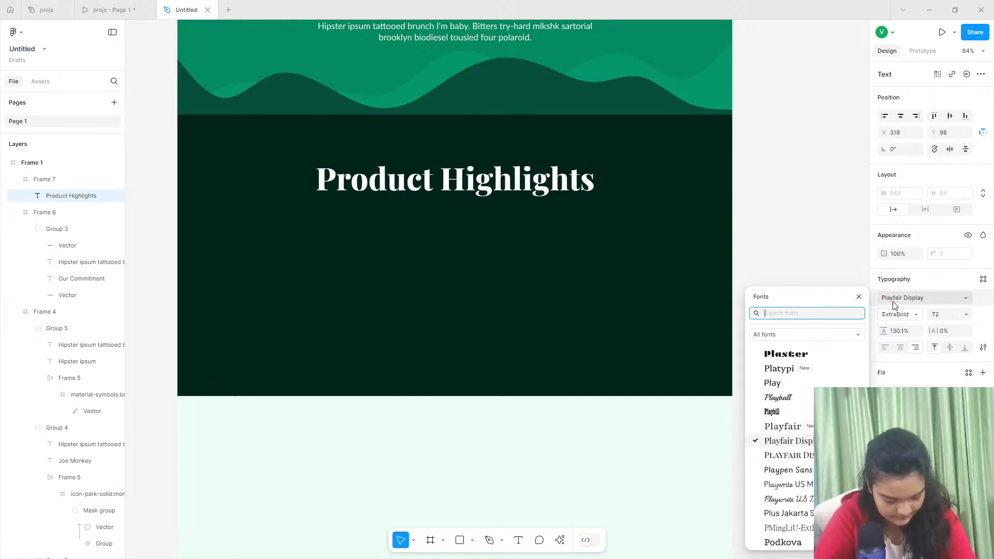
pyautogui.write('lato')
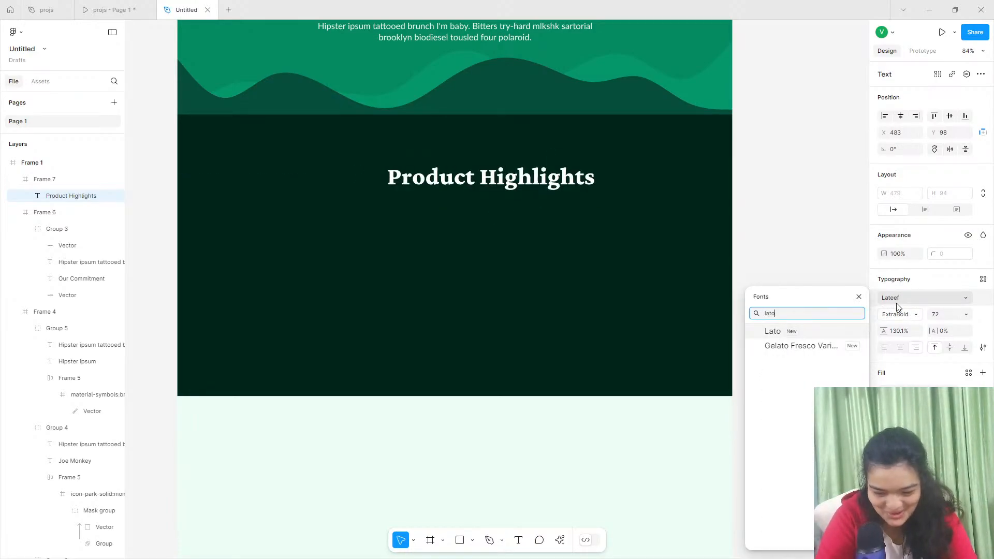
pyautogui.click(831, 332)
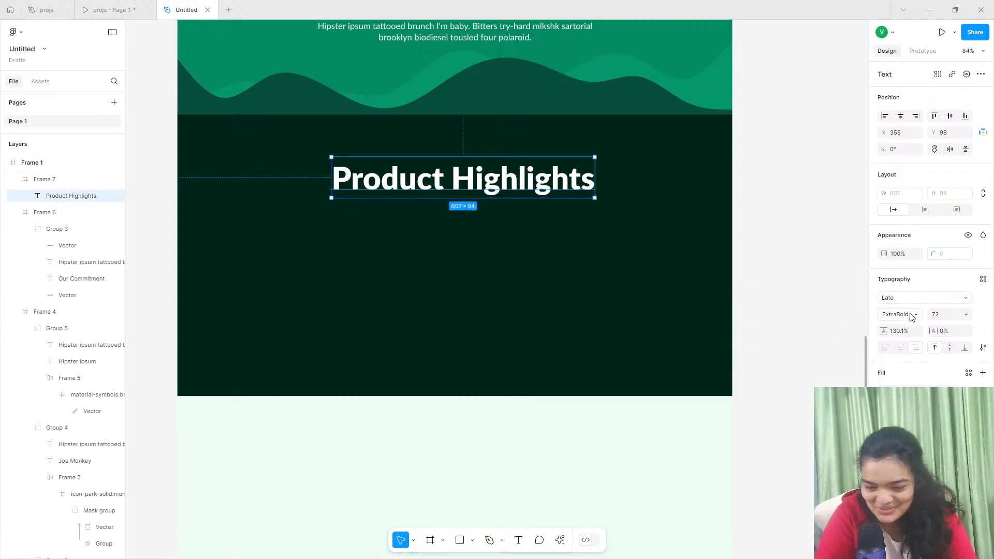
pyautogui.click(909, 315)
pyautogui.click(911, 325)
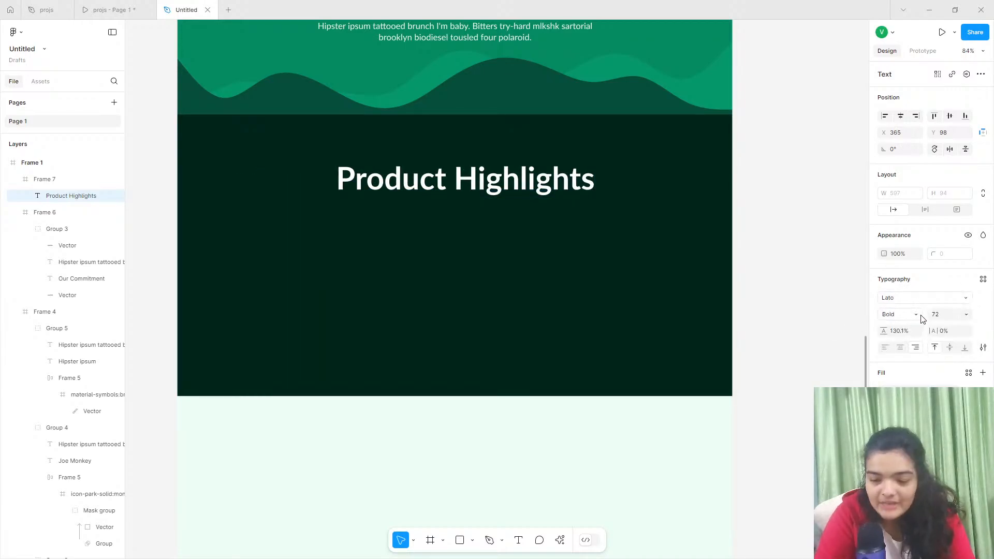
# Reduce the Product Highlights text to size 24 and shift it back toward the dark frame's centre.
pyautogui.click(967, 314)
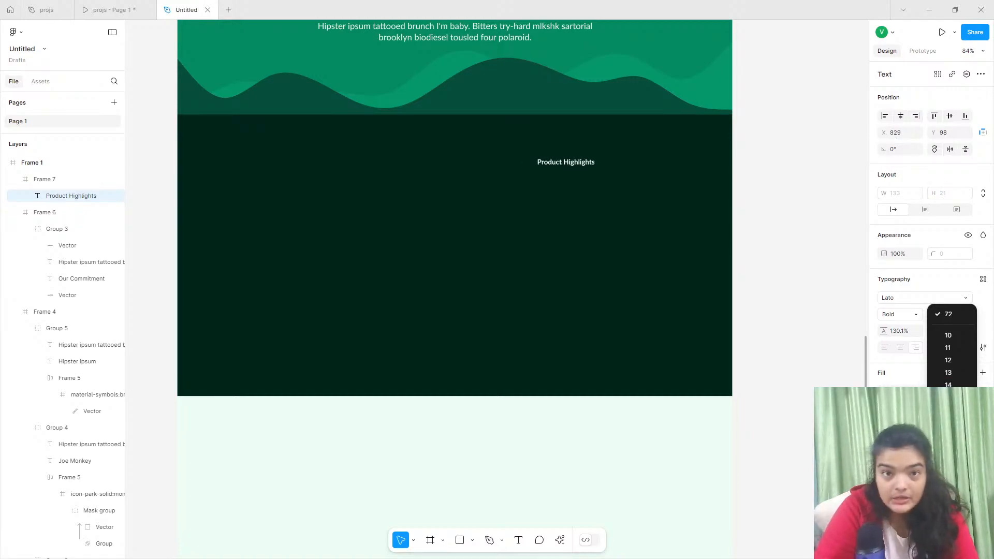
pyautogui.click(949, 410)
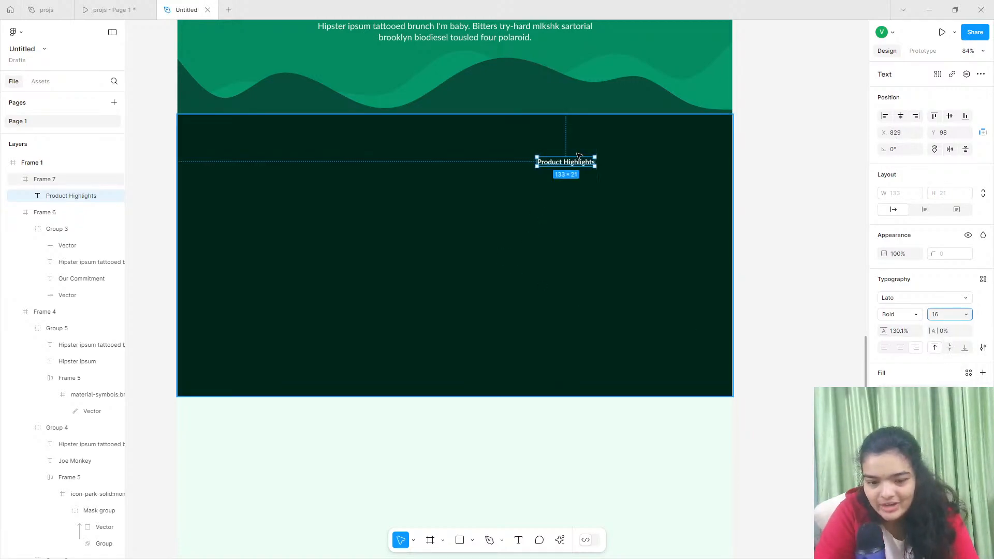
pyautogui.moveTo(577, 163); pyautogui.dragTo(463, 166)
pyautogui.click(965, 314)
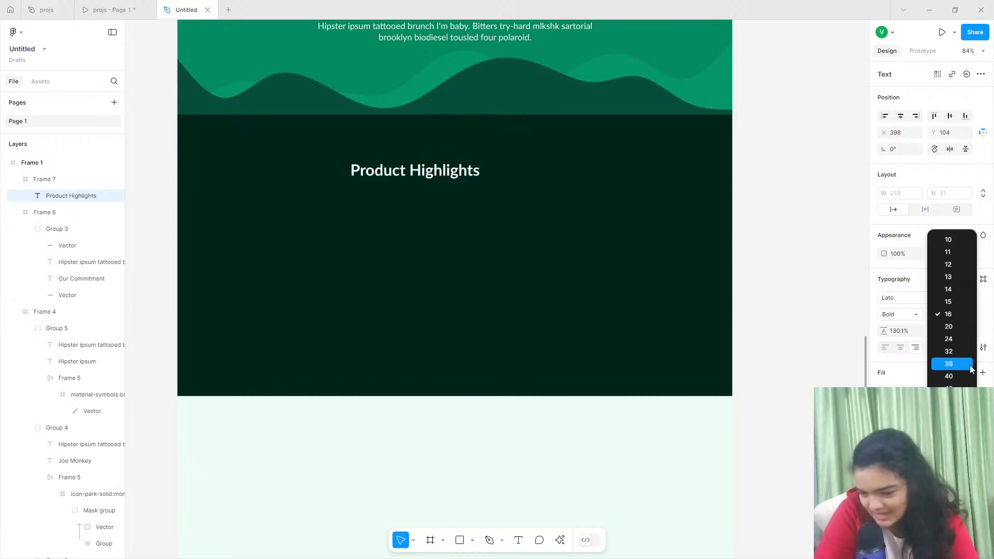
pyautogui.click(958, 338)
# Keep the Product Highlights text Bold and reposition it near the dark frame's upper middle, at about X 497, Y 91.
pyautogui.moveTo(457, 169); pyautogui.dragTo(462, 162)
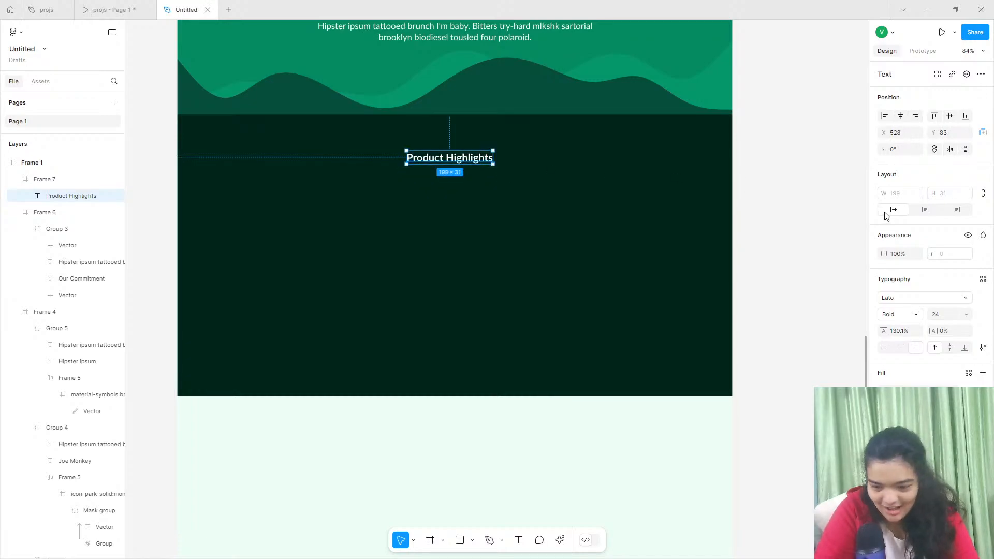
pyautogui.click(899, 314)
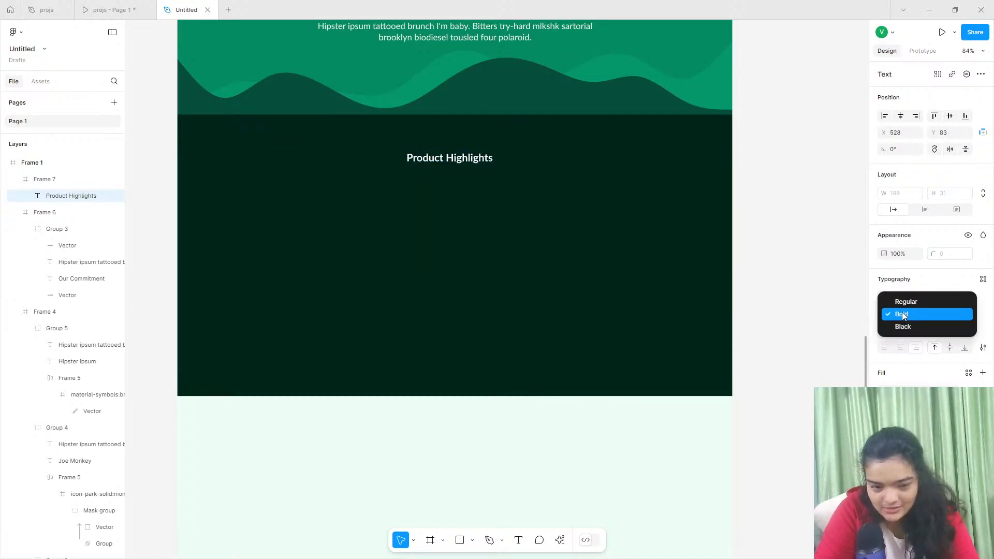
pyautogui.click(901, 314)
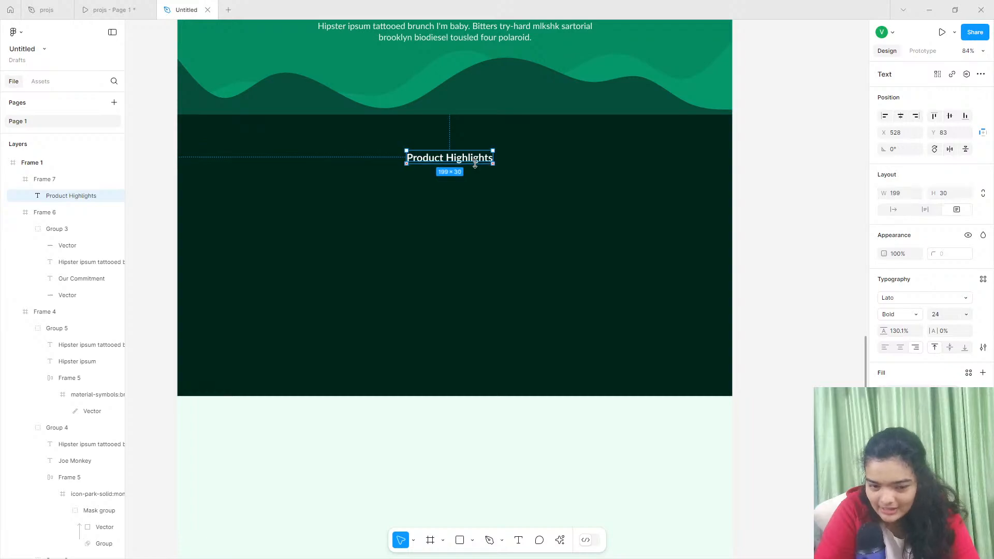
pyautogui.moveTo(474, 164); pyautogui.dragTo(464, 163)
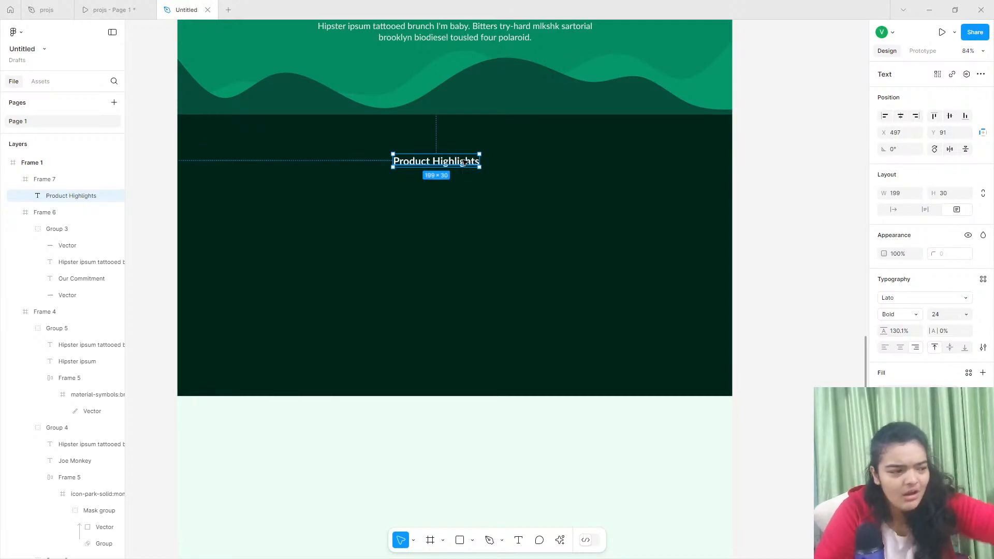
# Centre the Product Highlights text horizontally in the dark frame and set its font size to 26.
pyautogui.click(903, 115)
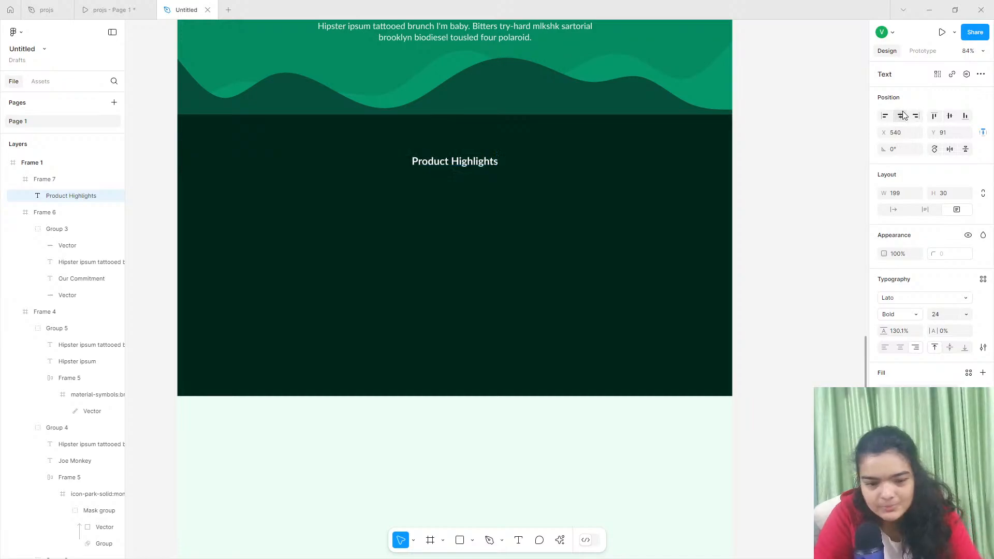
pyautogui.click(948, 318)
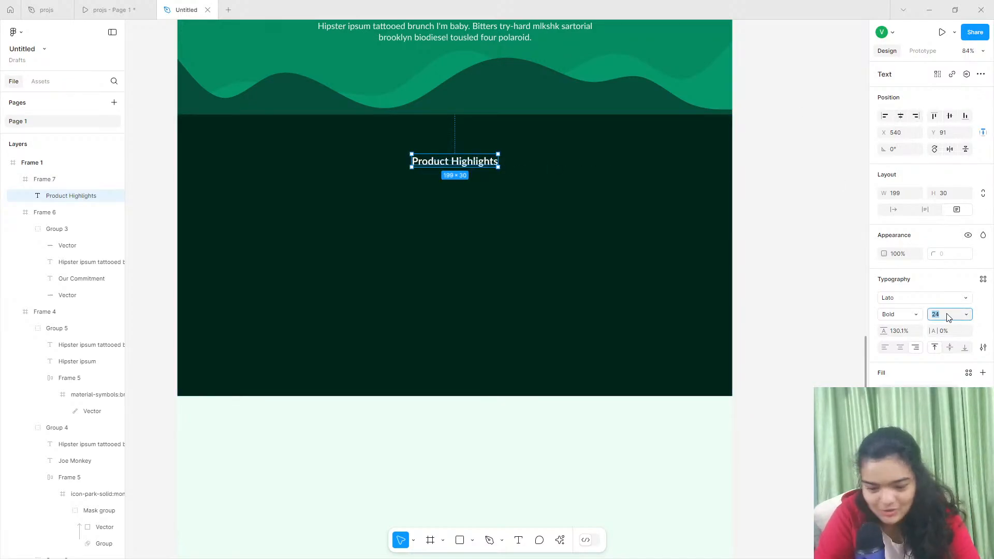
pyautogui.write('26')
pyautogui.press('Return')
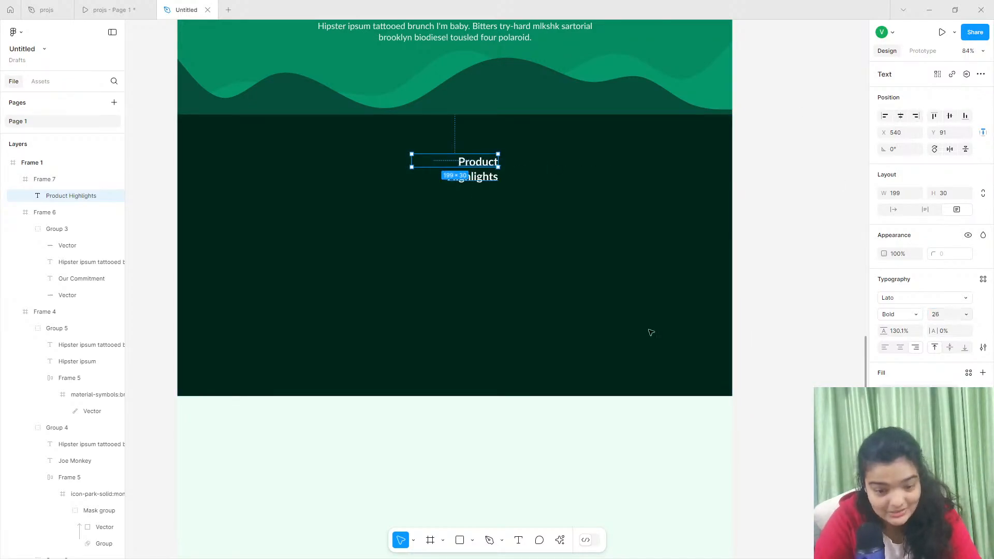
# Centre-align the Product Highlights text, make its box auto width, and move it down slightly to about Y 99.
pyautogui.click(899, 349)
pyautogui.click(893, 210)
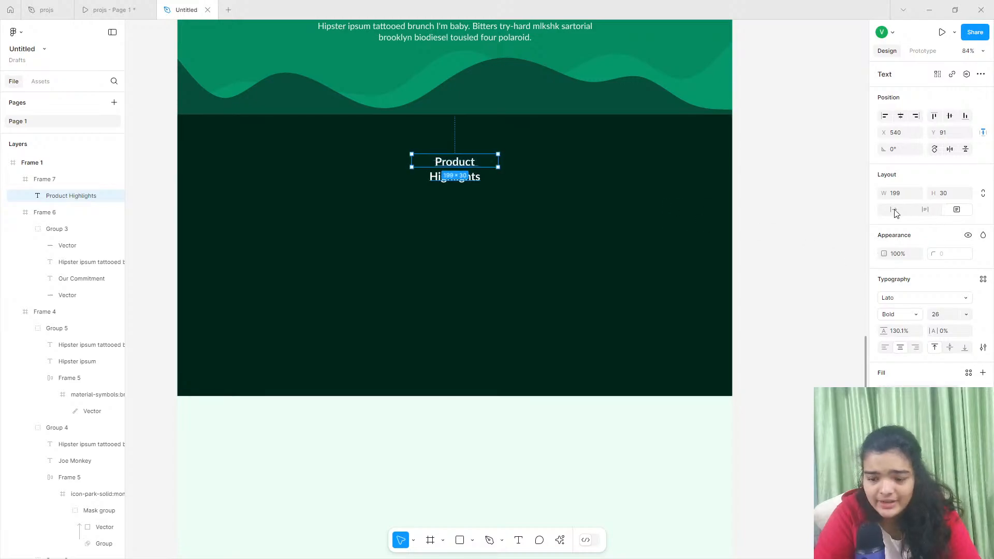
pyautogui.moveTo(476, 165); pyautogui.dragTo(476, 169)
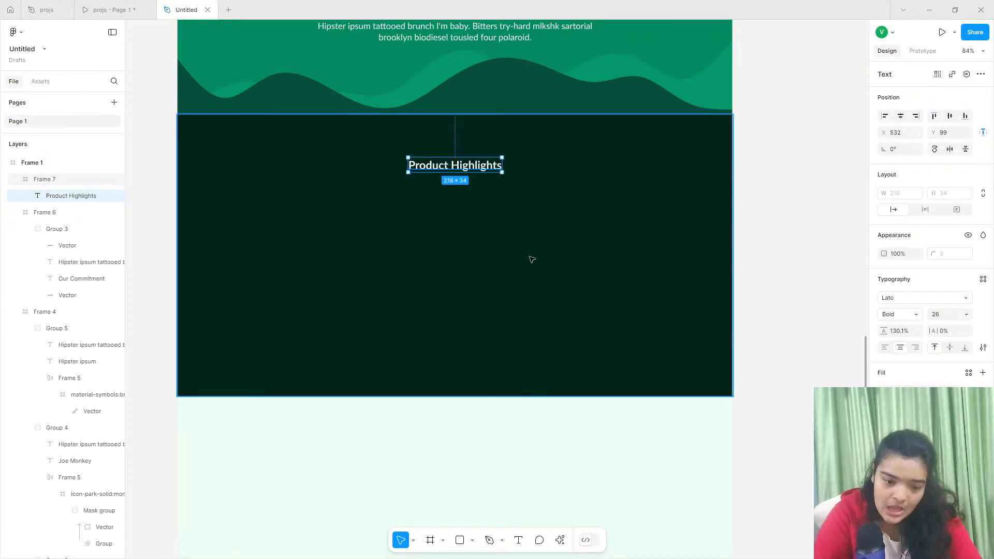
# Copy the Our Commitment heading and its paragraph into the dark frame just below Product Highlights, and open the copied heading for editing.
pyautogui.scroll(5, 452, 150)
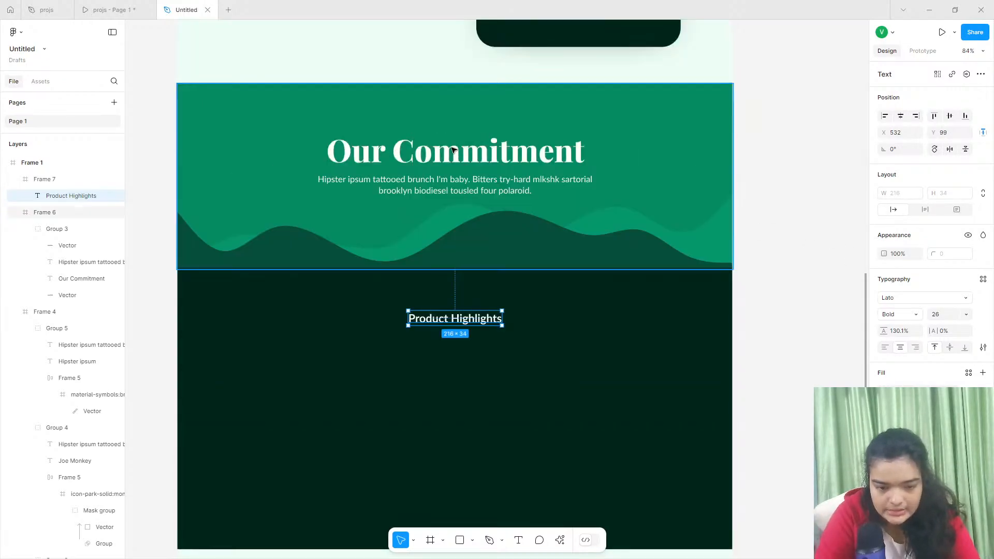
pyautogui.doubleClick(453, 150)
pyautogui.doubleClick(454, 150)
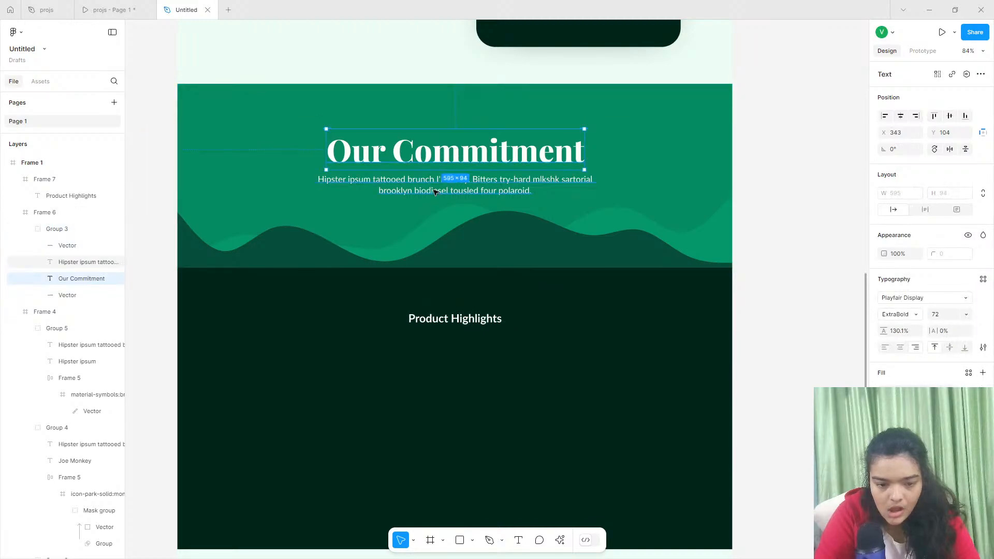
pyautogui.keyDown('shift'); pyautogui.click(434, 192); pyautogui.keyUp('shift')
pyautogui.hotkey('ctrl', 'c')
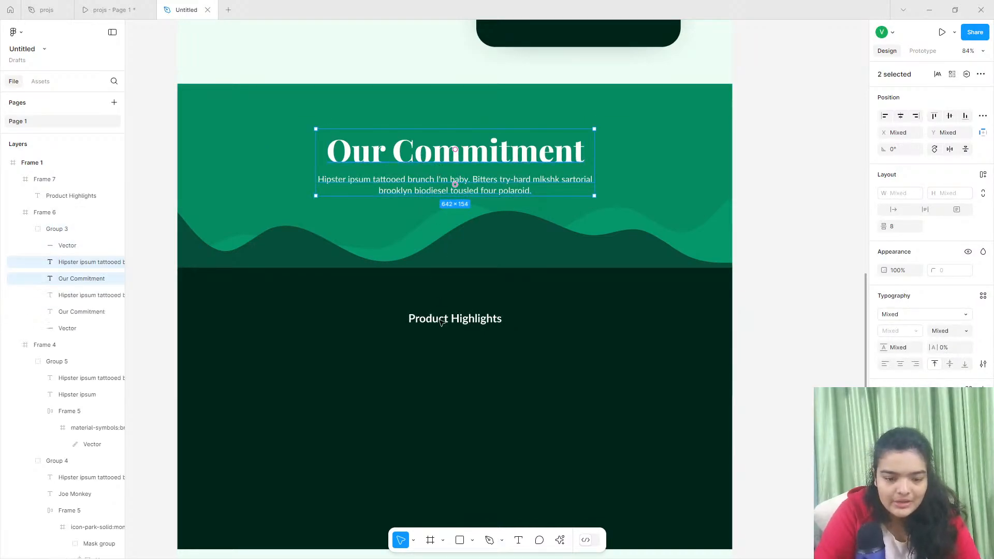
pyautogui.click(451, 379)
pyautogui.hotkey('ctrl', 'v')
pyautogui.moveTo(441, 369); pyautogui.dragTo(437, 360)
pyautogui.doubleClick(437, 359)
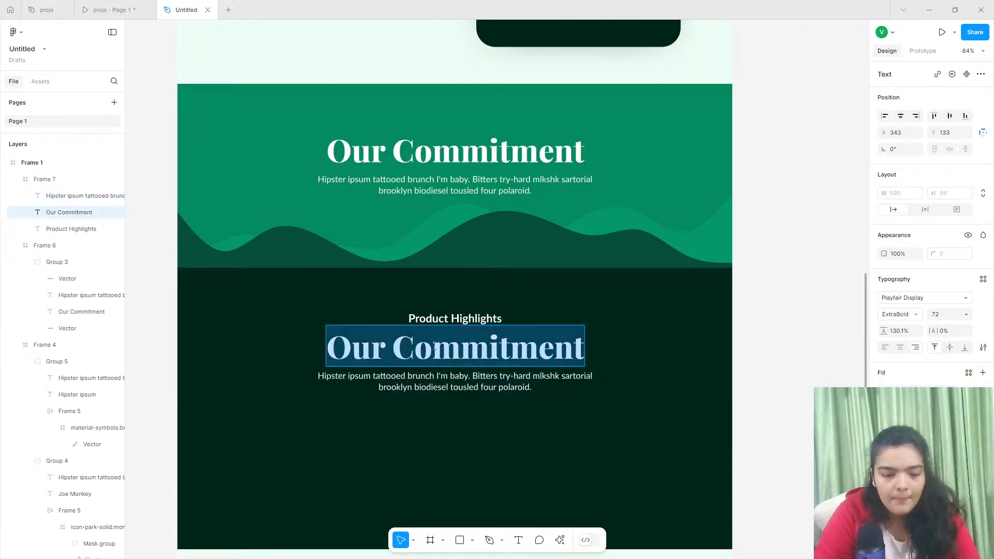
# Examine the Quality Ingredients heading's wording and typography in the projs prototype and design file, and return to the Untitled file.
pyautogui.click(98, 6)
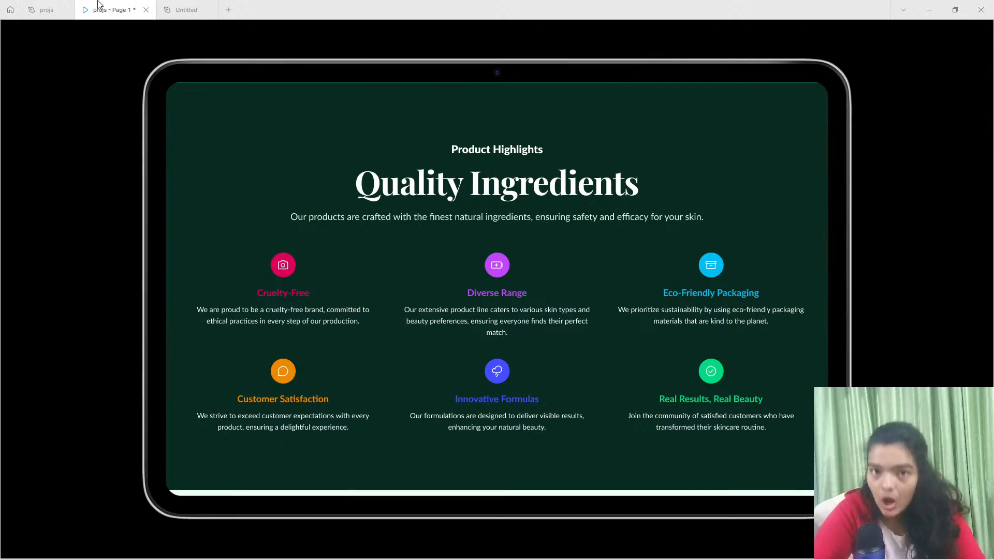
pyautogui.click(47, 9)
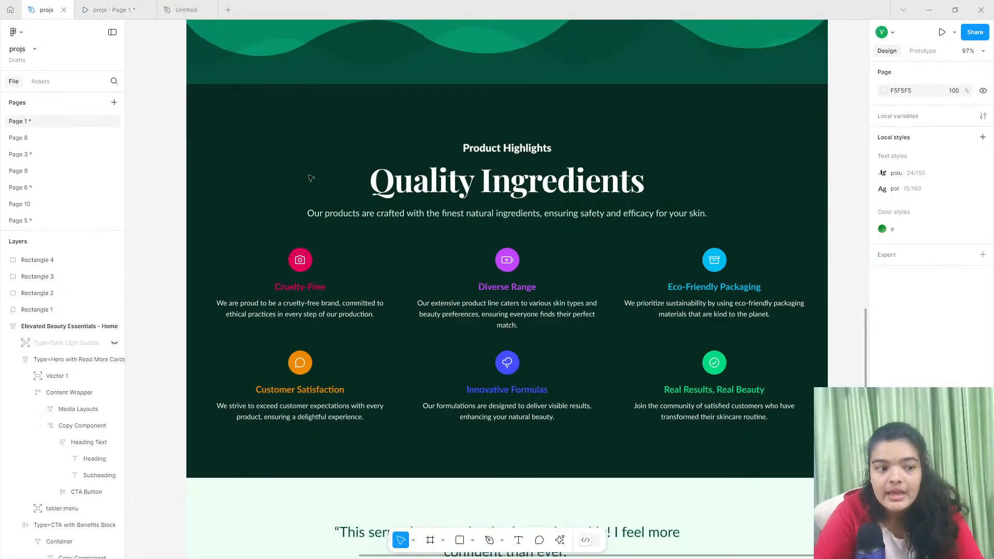
pyautogui.click(424, 192)
pyautogui.click(422, 190)
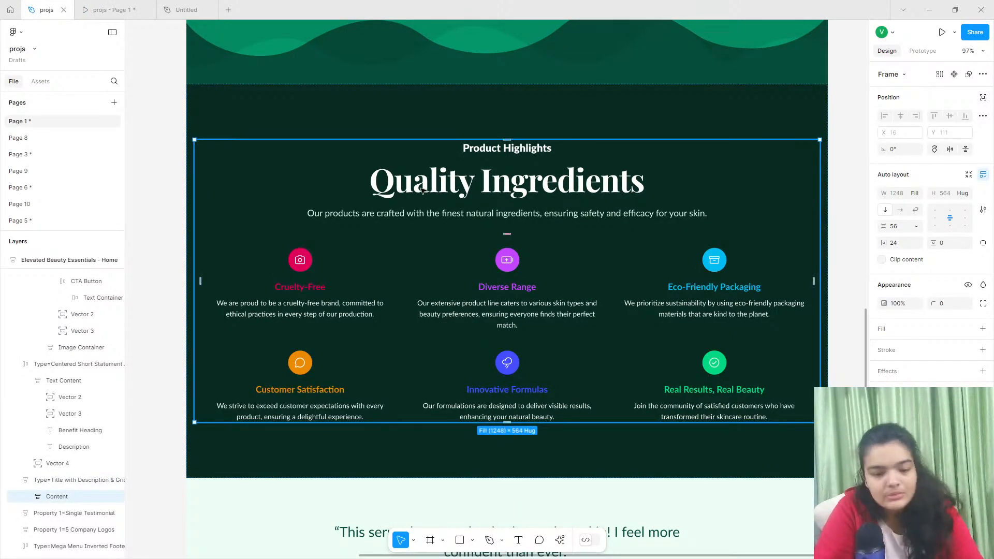
pyautogui.click(422, 190)
pyautogui.click(422, 190)
pyautogui.click(422, 190)
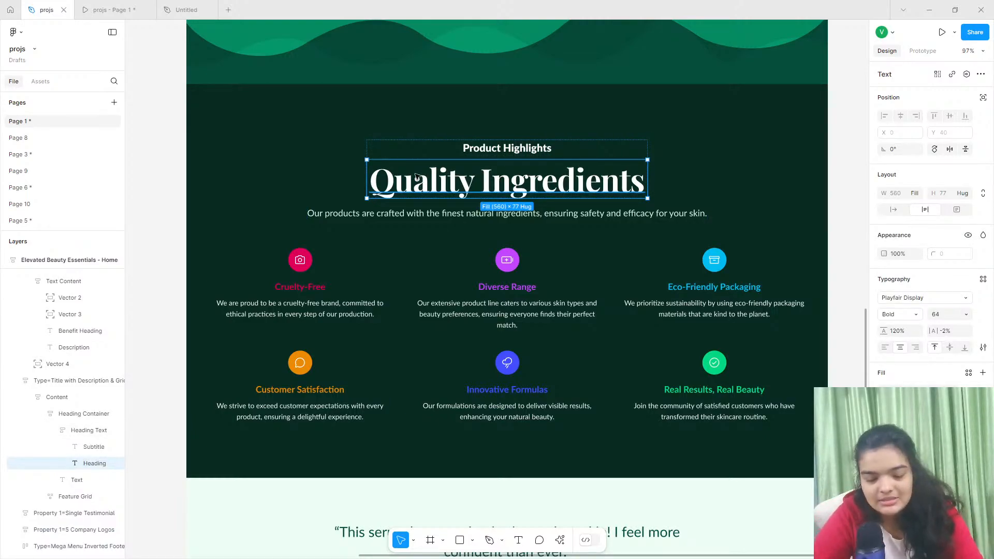
pyautogui.click(111, 9)
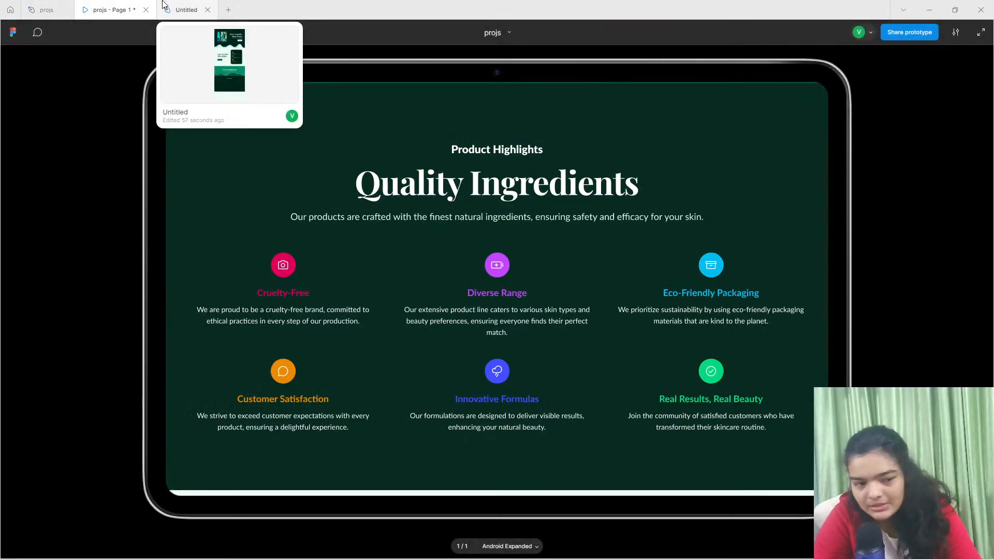
pyautogui.click(184, 9)
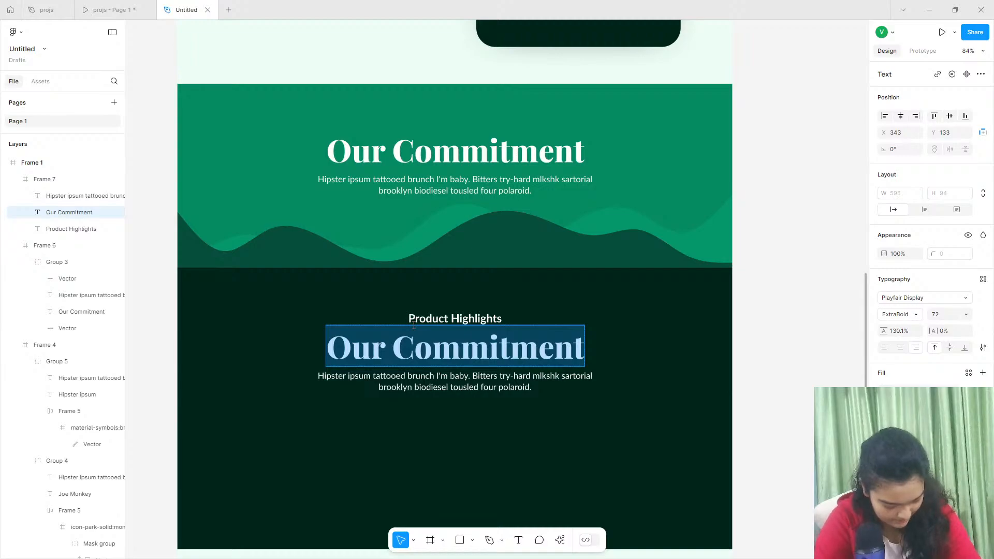
# Replace the copied heading's text with "Quality Ingredients" and centre it beneath the Product Highlights label.
pyautogui.write('Quality')
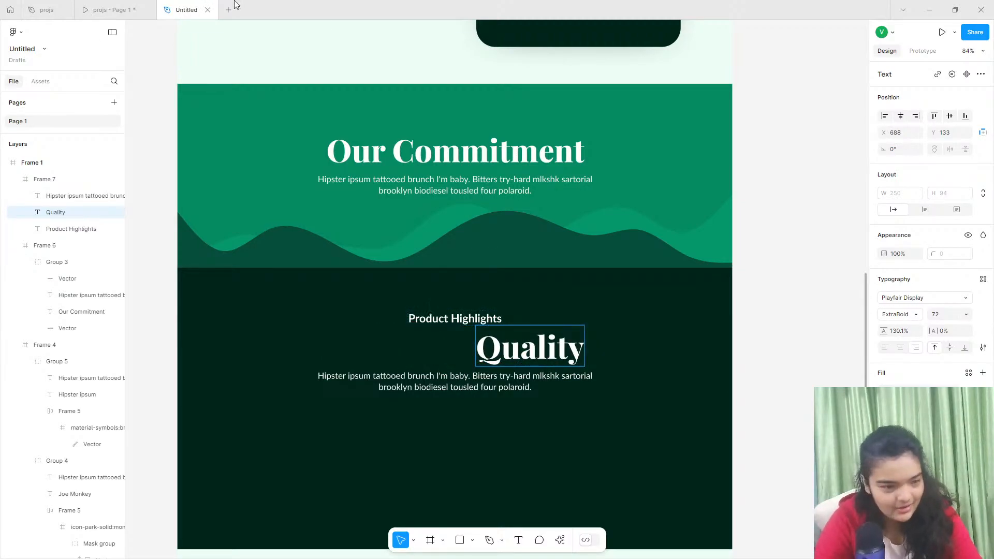
pyautogui.click(112, 9)
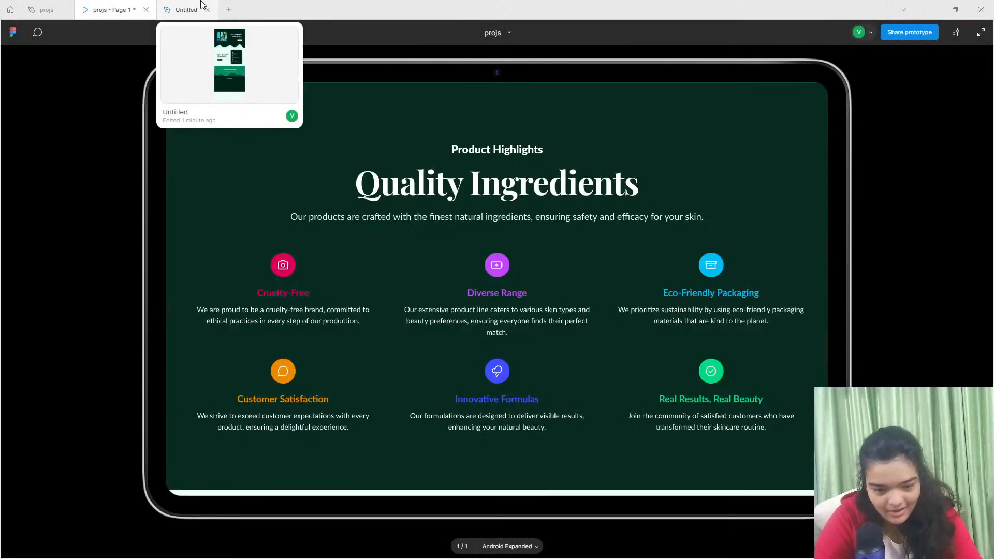
pyautogui.click(186, 9)
pyautogui.write('Ingr')
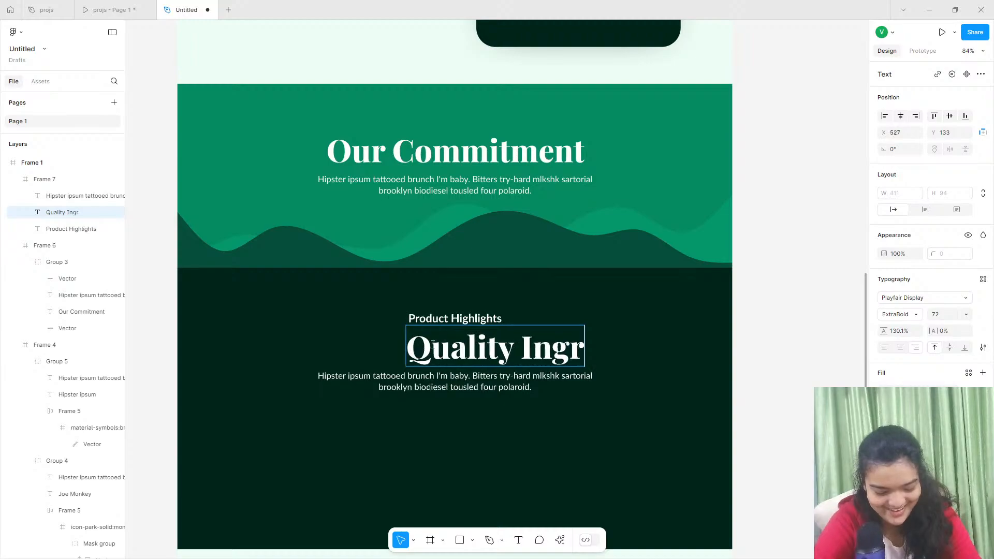
pyautogui.write('ediie')
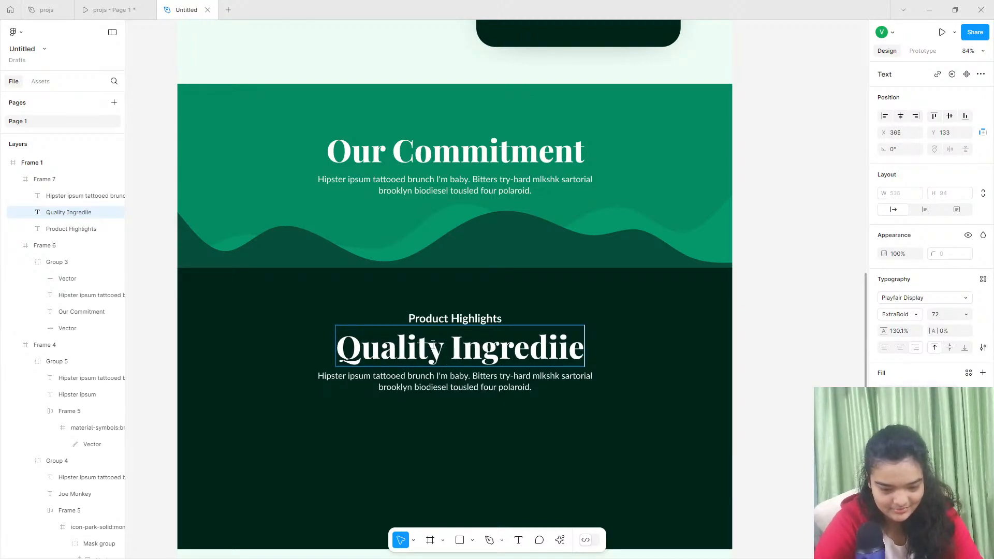
pyautogui.press('BackSpace')
pyautogui.press('BackSpace')
pyautogui.write('ents')
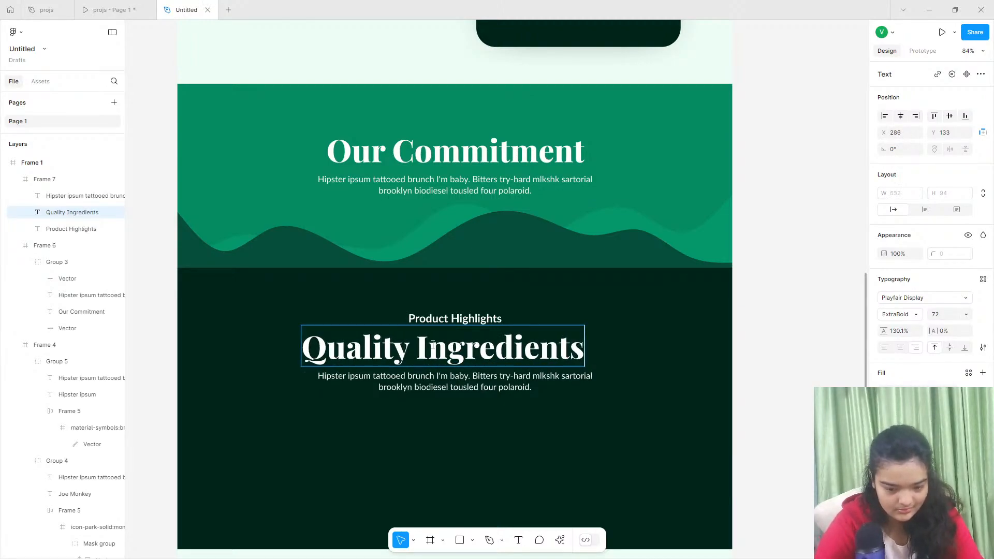
pyautogui.press('Escape')
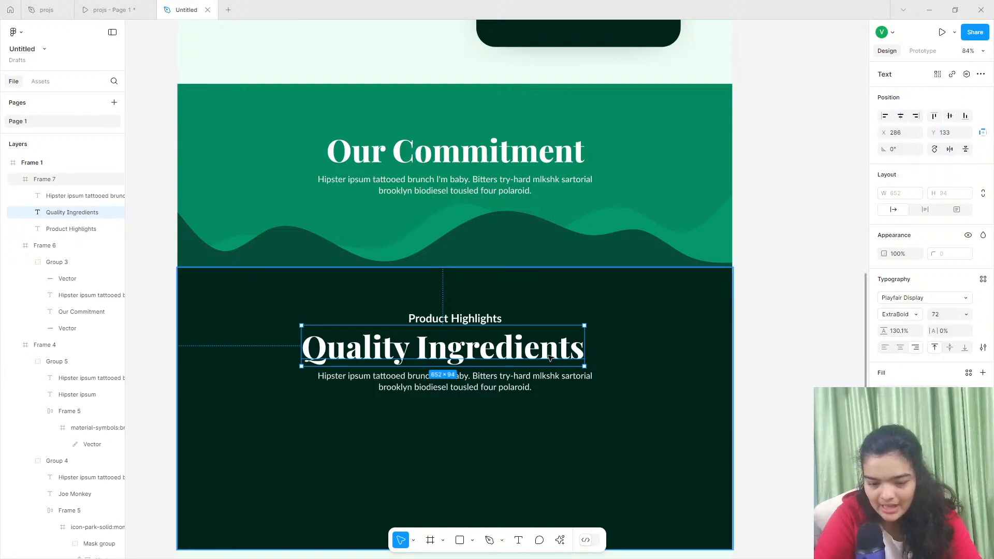
pyautogui.moveTo(549, 356); pyautogui.dragTo(561, 355)
pyautogui.click(70, 228)
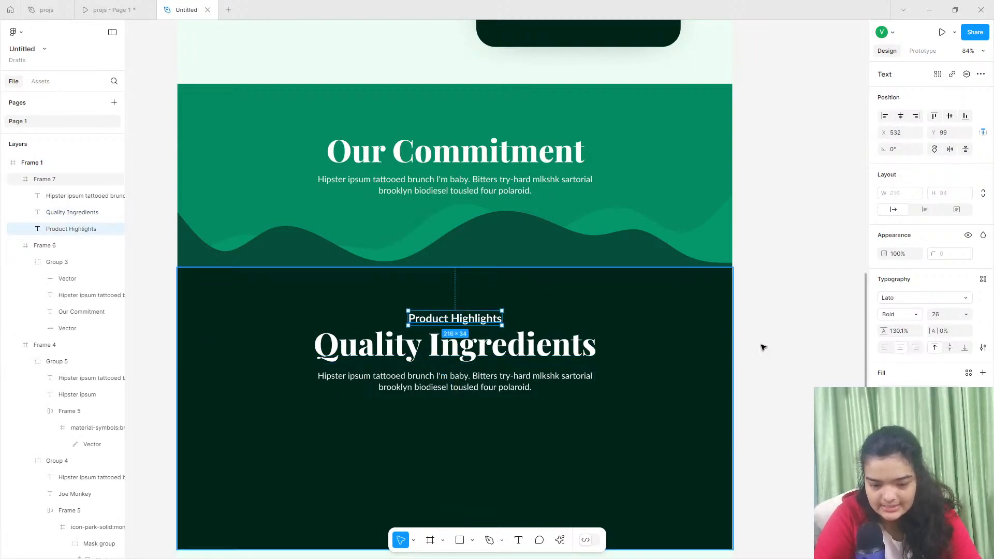
# Replace the paragraph below Quality Ingredients with 2 sentences of Hipster Ipsum generated by the Lorem Ipsum plugin.
pyautogui.click(455, 383)
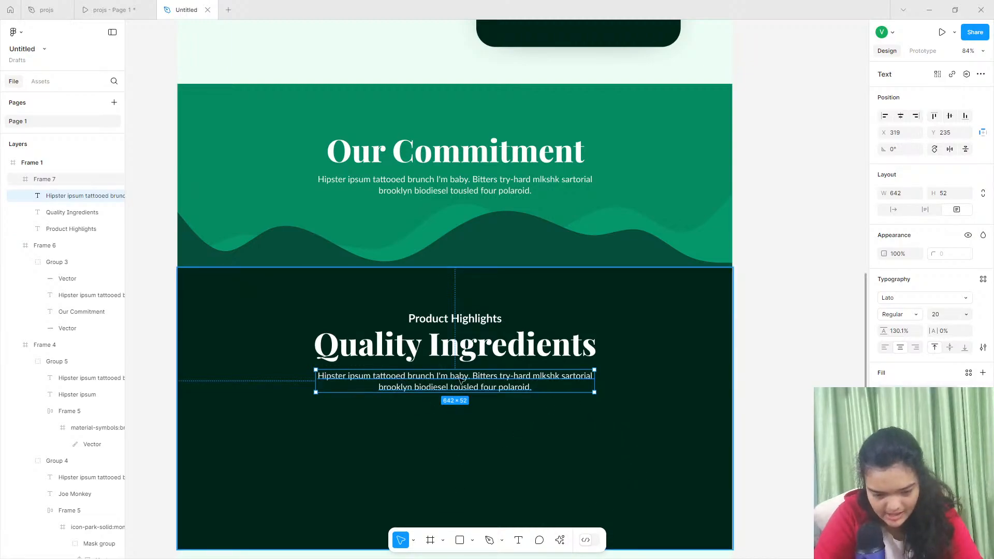
pyautogui.click(559, 540)
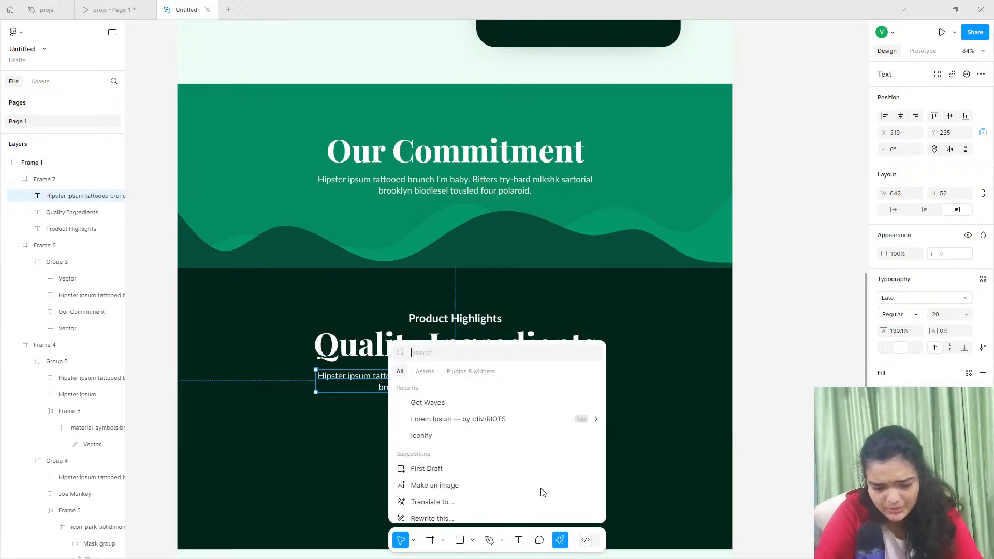
pyautogui.click(433, 421)
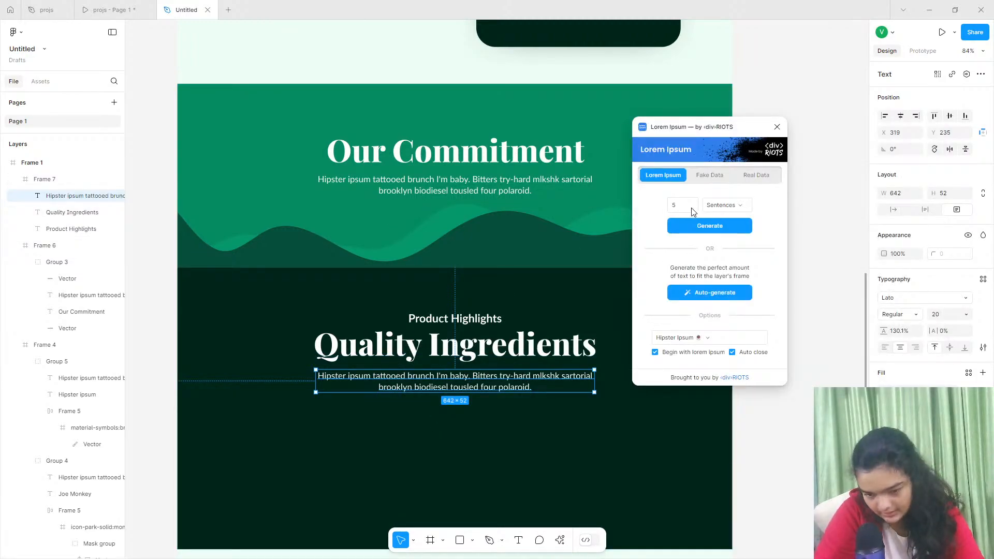
pyautogui.write('2')
pyautogui.press('Return')
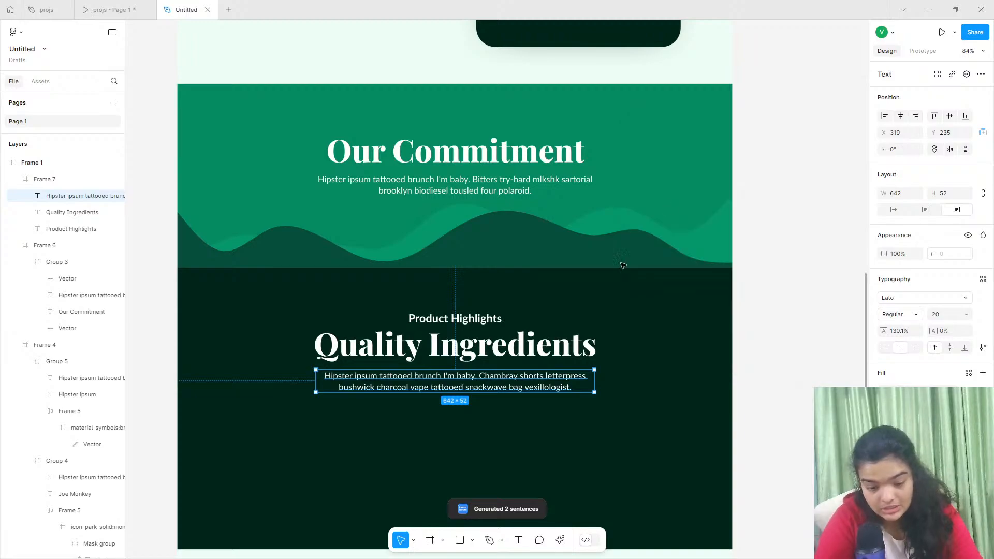
# Extend the dark green frame downward to a height of just over 800 px.
pyautogui.scroll(-2, 497, 363)
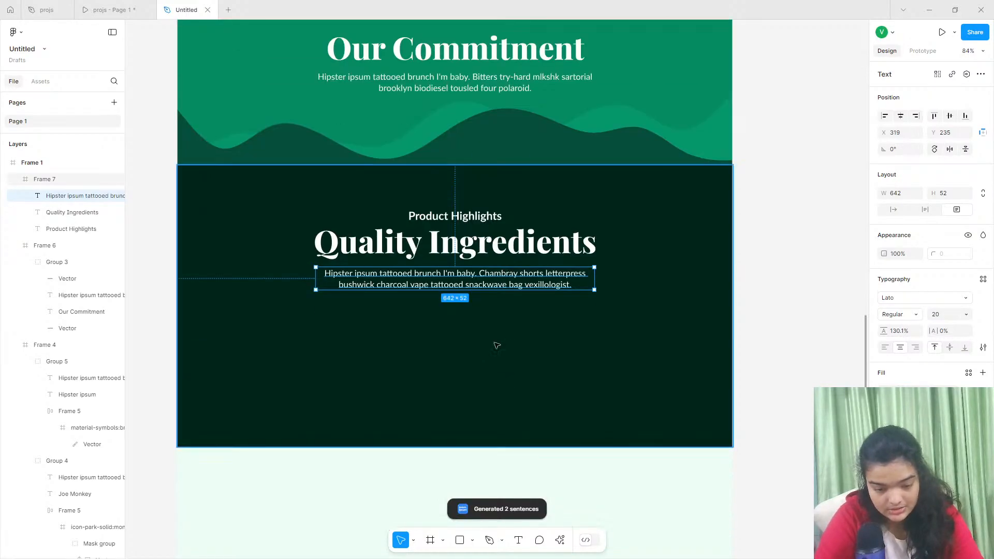
pyautogui.click(430, 338)
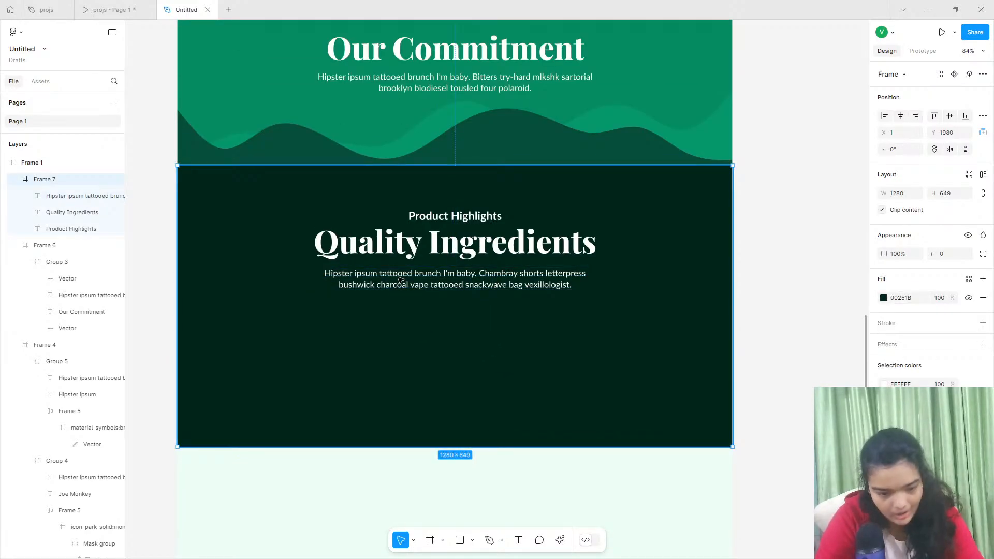
pyautogui.moveTo(439, 443); pyautogui.dragTo(440, 493)
pyautogui.scroll(-1, 447, 485)
pyautogui.scroll(-1, 448, 466)
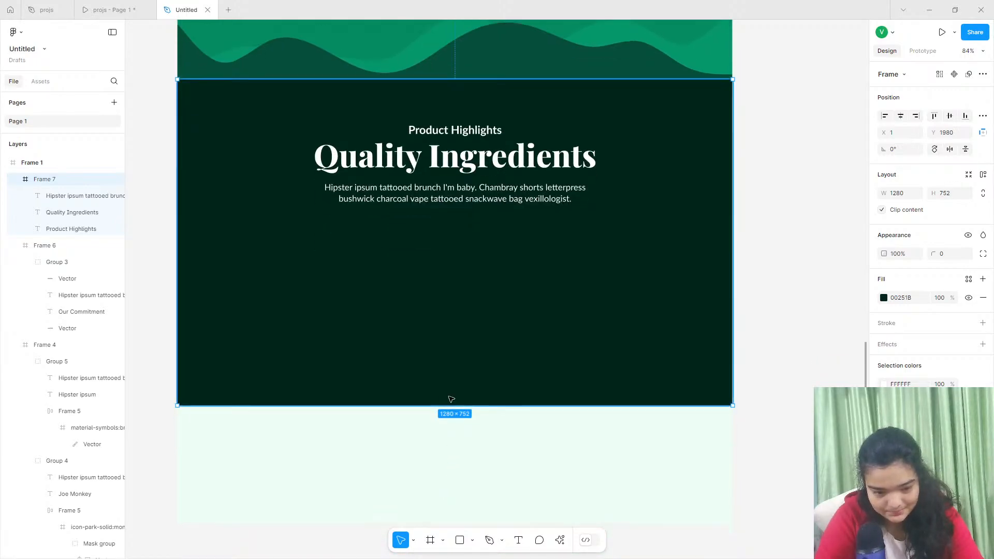
pyautogui.moveTo(455, 406); pyautogui.dragTo(458, 435)
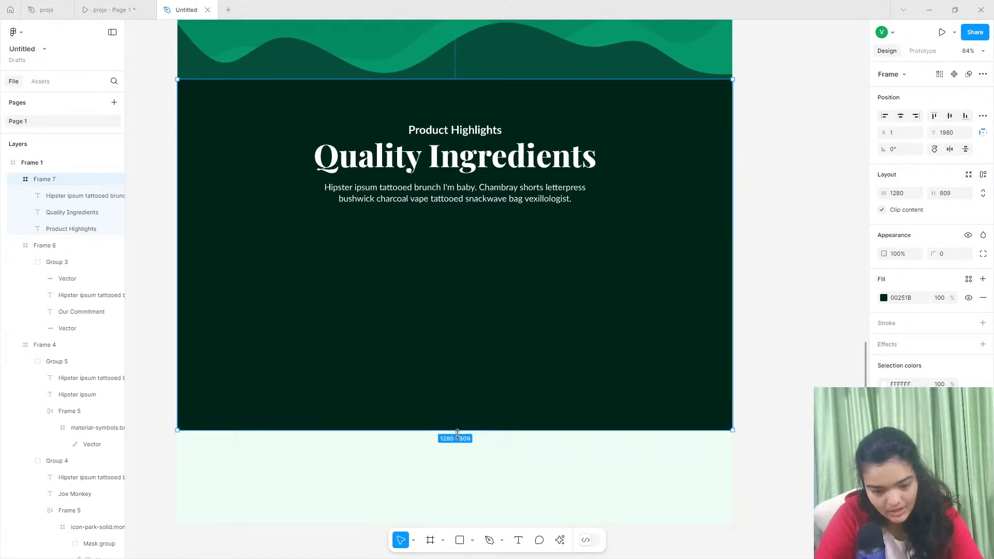
# Move the Product Highlights label, Quality Ingredients heading and paragraph together about 30 px down, keeping them horizontally centred.
pyautogui.click(475, 199)
pyautogui.keyDown('shift'); pyautogui.click(464, 155); pyautogui.keyUp('shift')
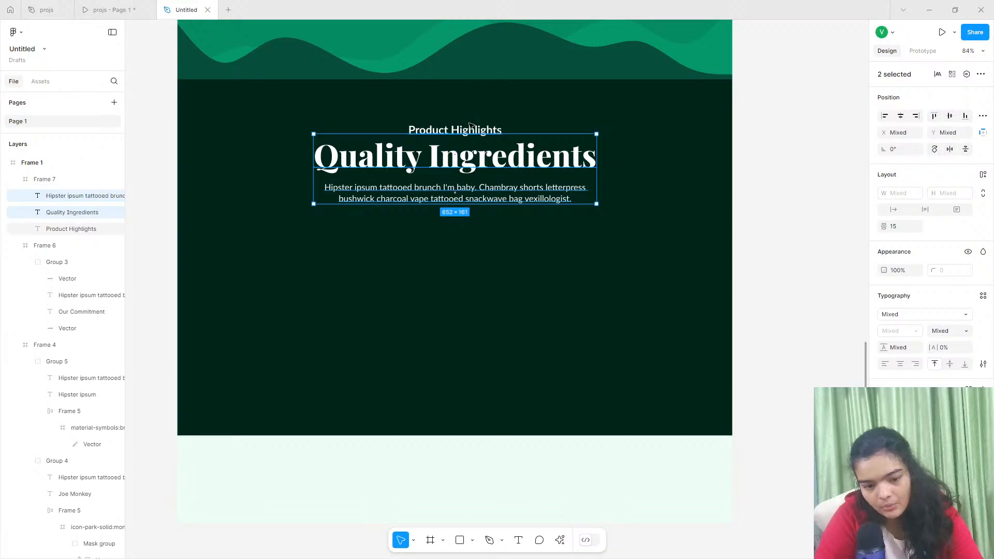
pyautogui.keyDown('shift'); pyautogui.click(463, 131); pyautogui.keyUp('shift')
pyautogui.moveTo(465, 151); pyautogui.dragTo(465, 164)
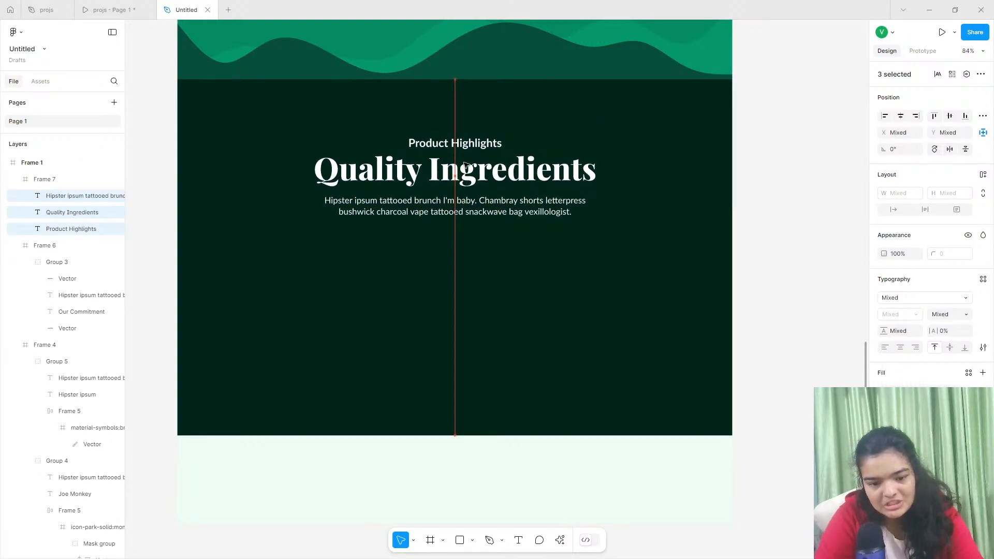
# Widen the paragraph under Quality Ingredients to about 723 px, centre it below the heading, and check the projs reference prototype.
pyautogui.click(347, 201)
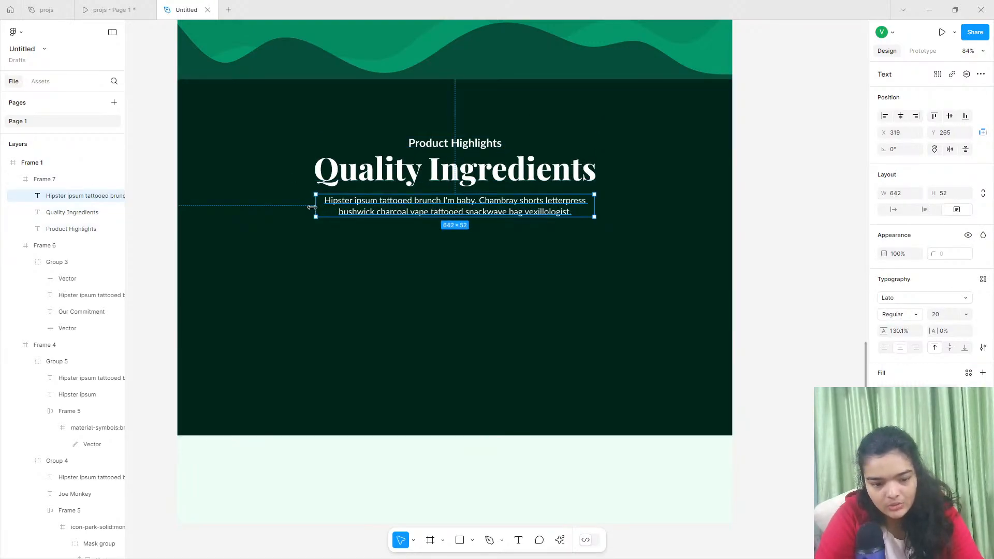
pyautogui.moveTo(313, 208); pyautogui.dragTo(281, 209)
pyautogui.moveTo(496, 202); pyautogui.dragTo(514, 202)
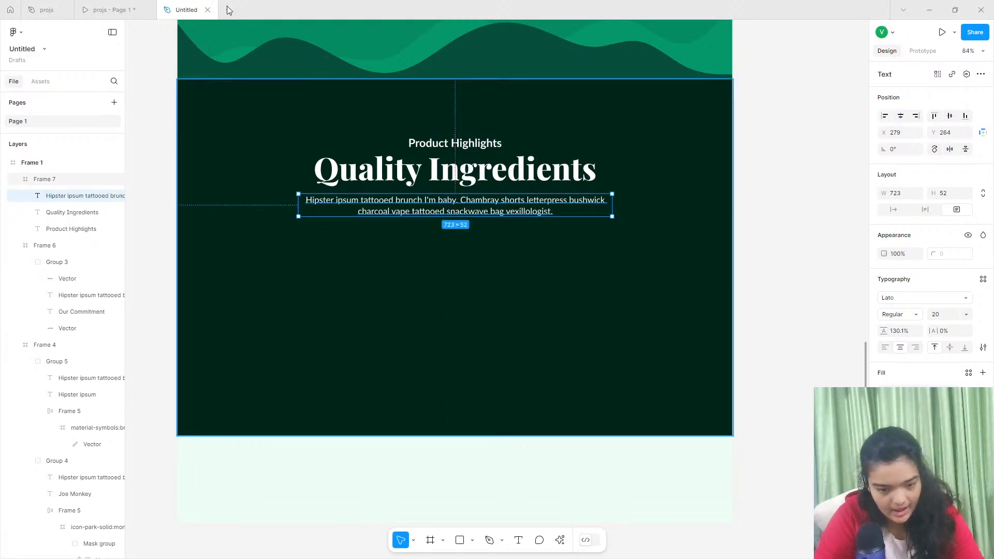
pyautogui.click(112, 7)
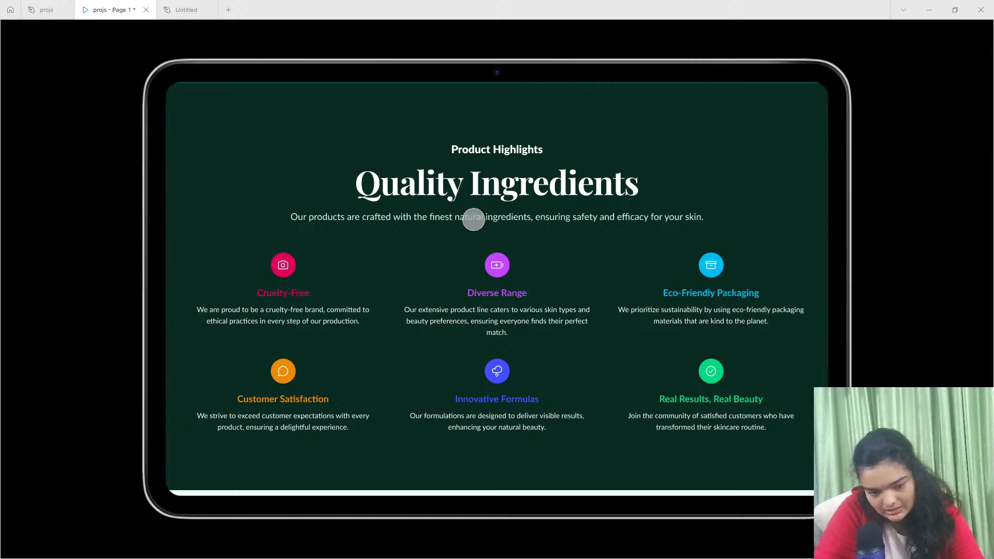
# In the Untitled file, colour the Hipster Ipsum paragraph ECFDF5, widen it to about 801 px and centre it horizontally under Quality Ingredients.
pyautogui.click(187, 10)
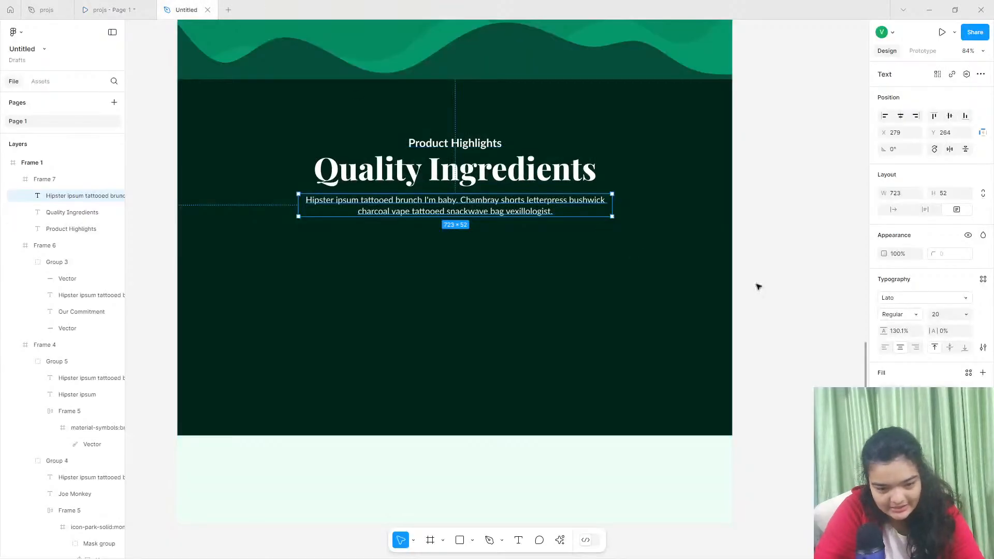
pyautogui.click(883, 389)
pyautogui.click(770, 506)
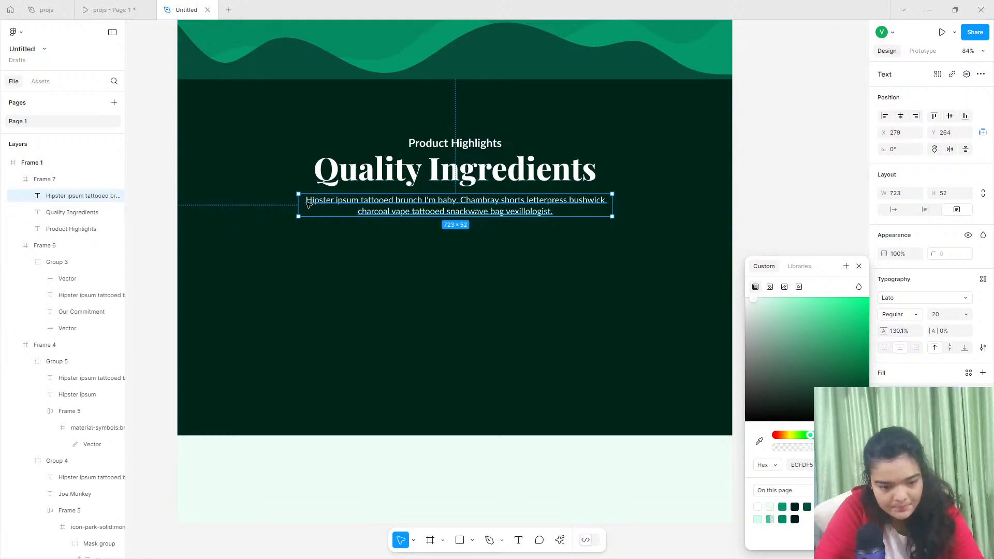
pyautogui.moveTo(298, 205); pyautogui.dragTo(264, 205)
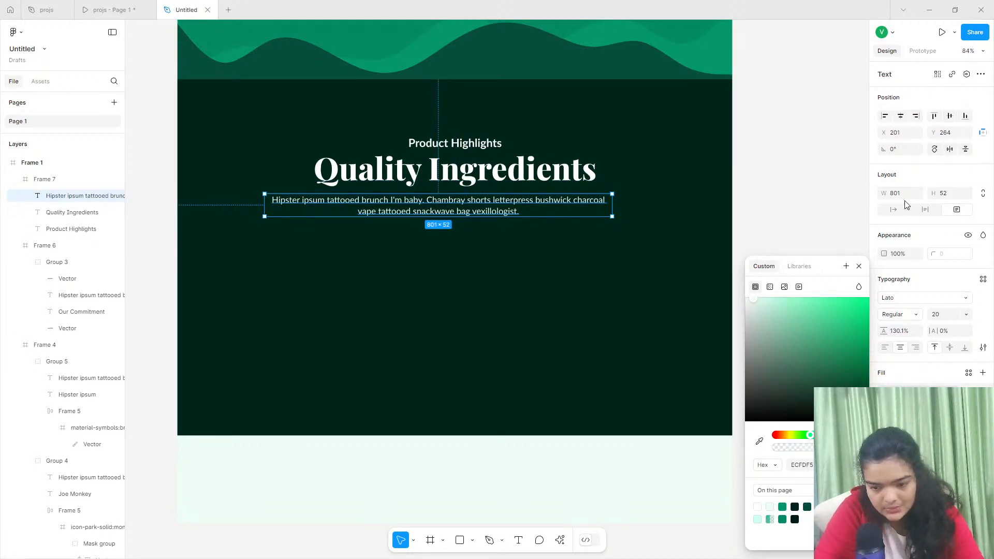
pyautogui.click(900, 116)
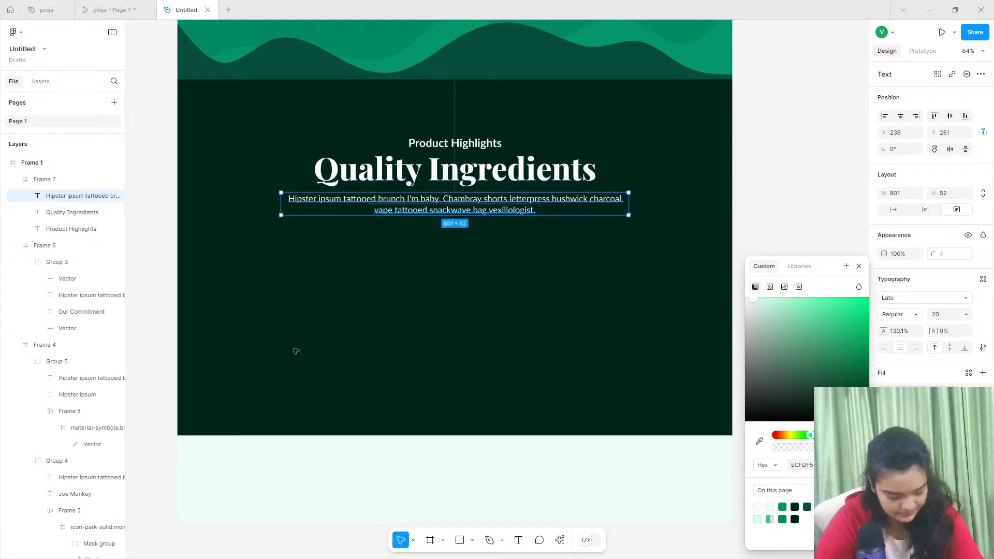
# Extend the dark green frame downward to a height of about 890 px, checking its feature area against the projs reference prototype.
pyautogui.click(583, 267)
pyautogui.moveTo(439, 435); pyautogui.dragTo(432, 462)
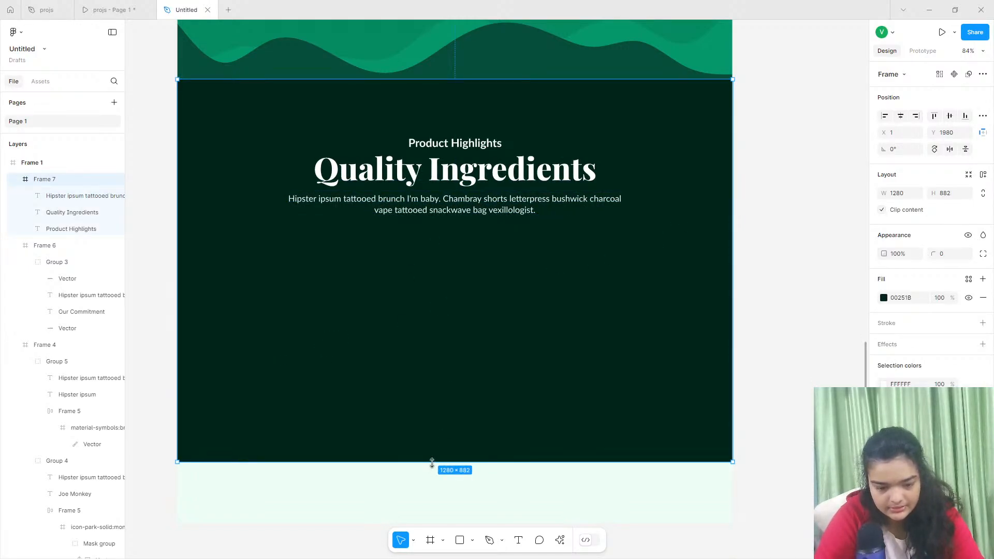
pyautogui.click(116, 10)
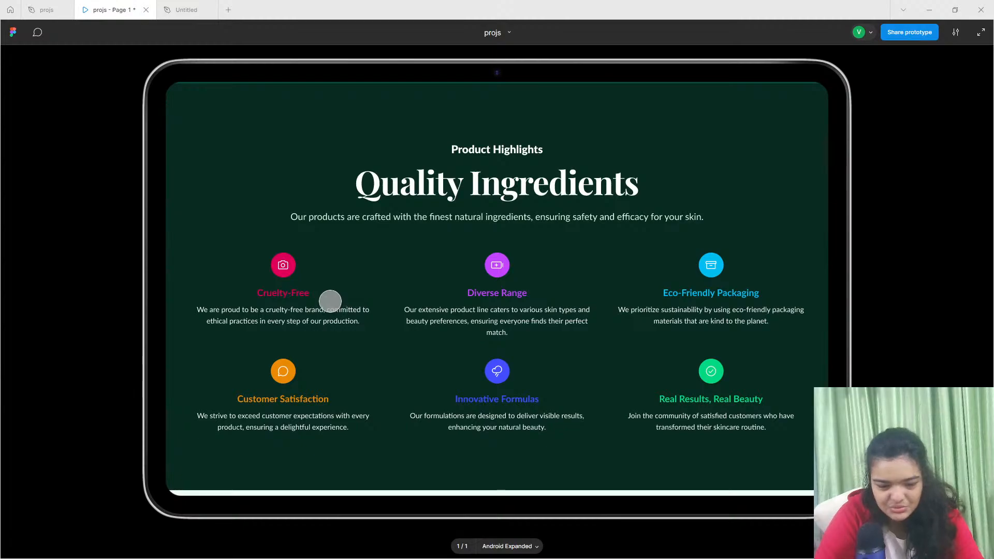
pyautogui.click(169, 10)
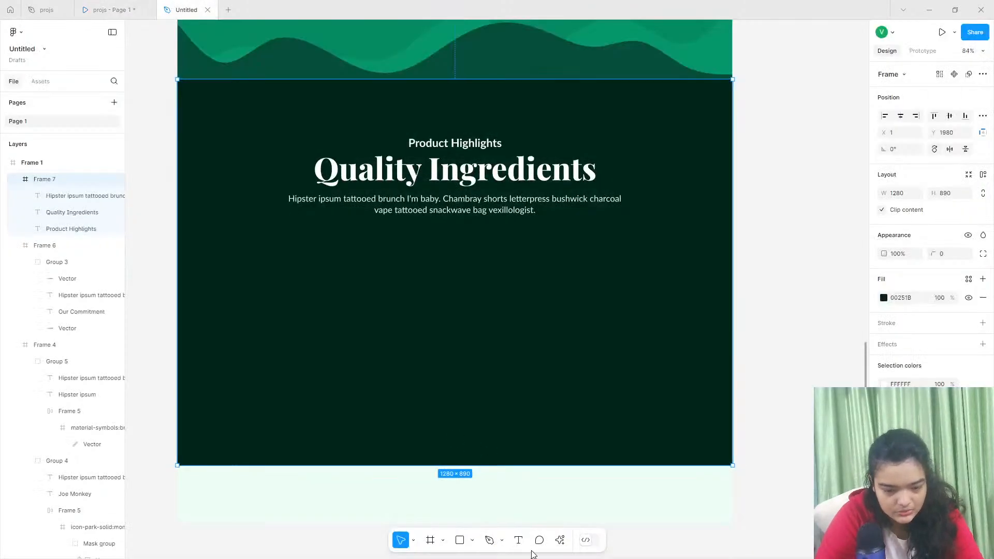
# Search the Iconify plugin for pet icons and import streamline:pet-paw-solid at the right edge of the dark green frame.
pyautogui.click(558, 548)
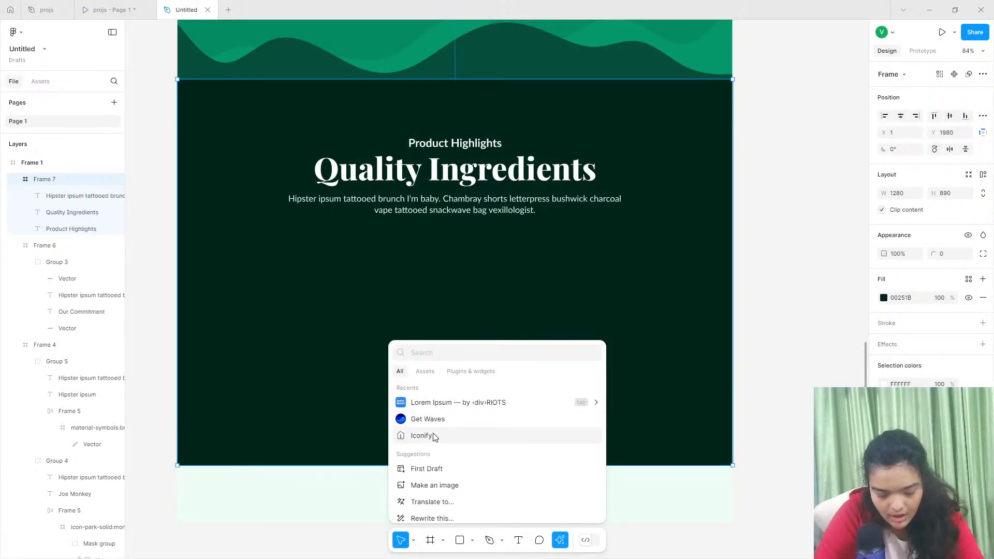
pyautogui.press('Escape')
pyautogui.hotkey('ctrl', 'alt', 'p')
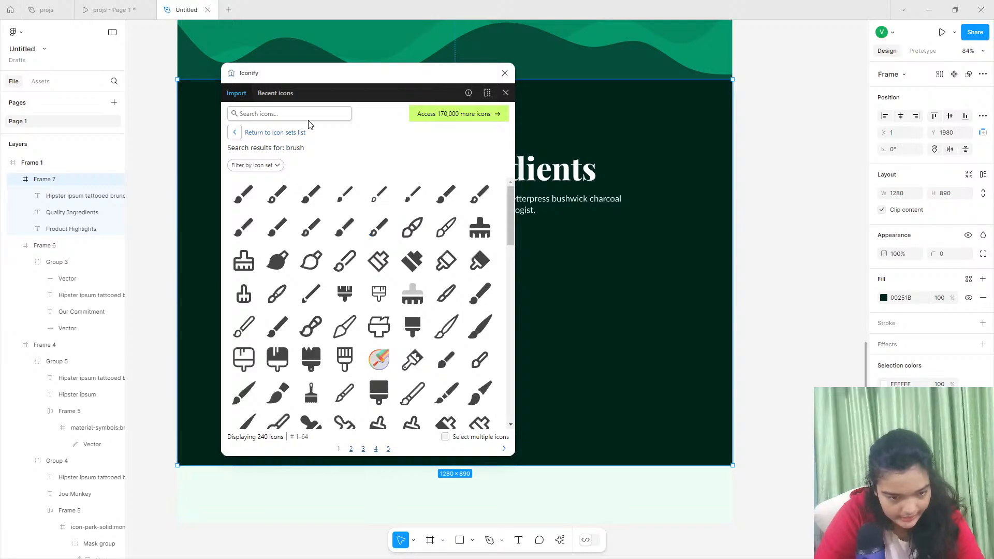
pyautogui.click(309, 114)
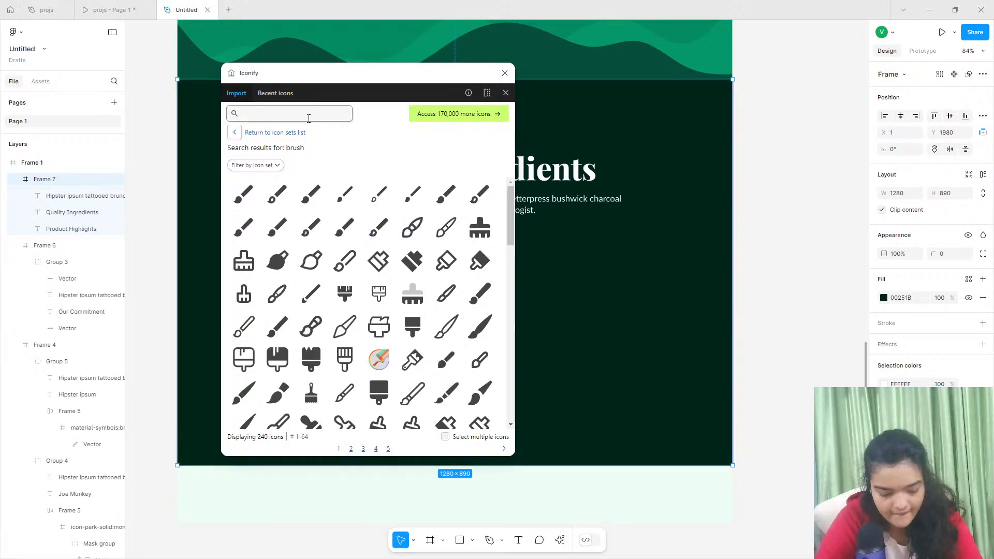
pyautogui.write('pet')
pyautogui.press('Return')
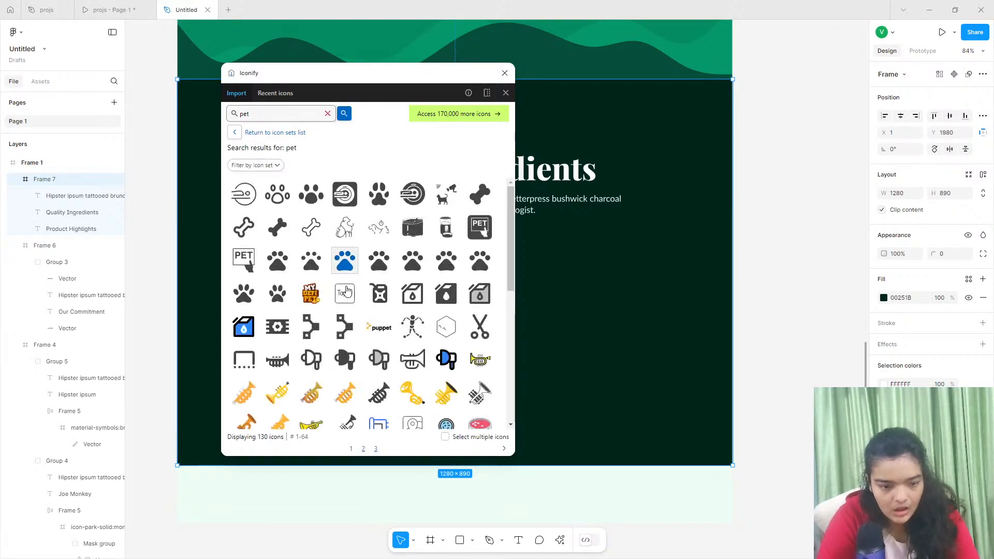
pyautogui.moveTo(311, 200); pyautogui.dragTo(378, 265)
pyautogui.scroll(-5, 348, 295)
pyautogui.scroll(6, 348, 295)
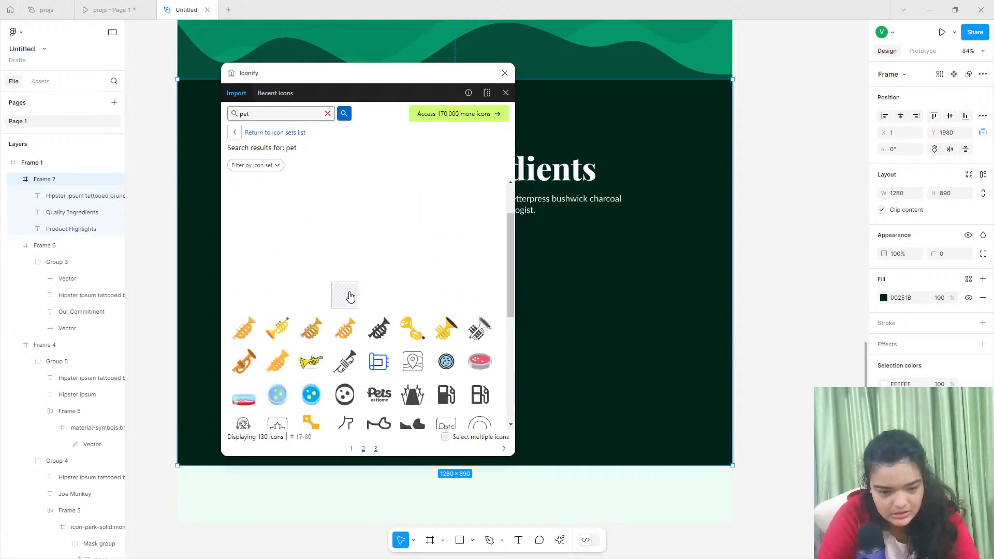
pyautogui.click(303, 117)
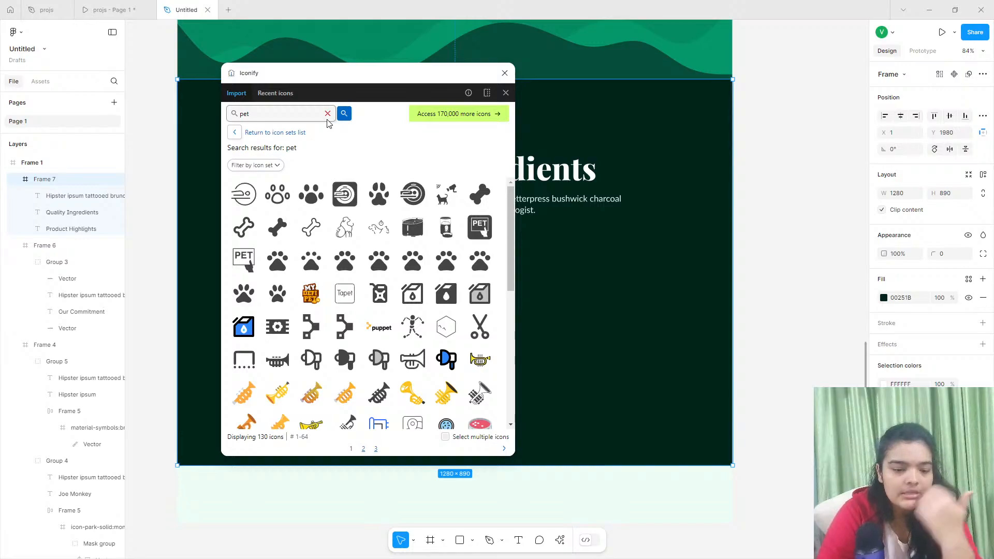
pyautogui.moveTo(310, 194); pyautogui.dragTo(761, 232)
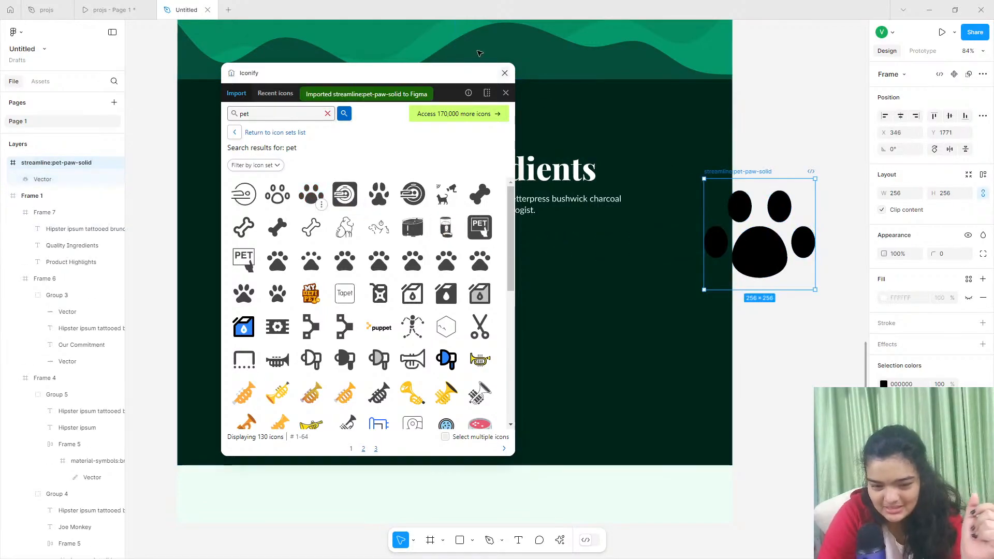
pyautogui.click(504, 73)
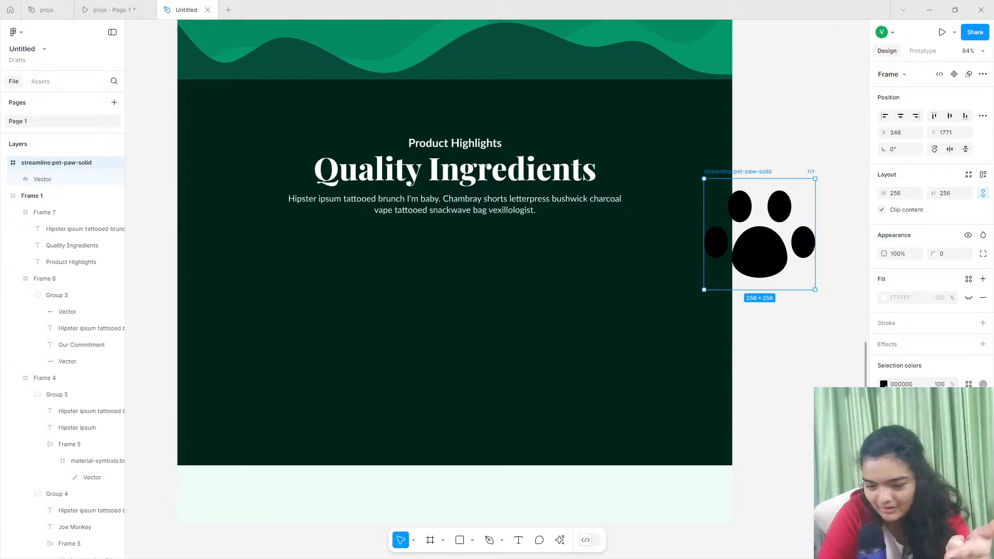
# Recolour the paw icon white (FFFFFF), shrink it to about 61 px and place it below the paragraph on the section's left side.
pyautogui.click(884, 384)
pyautogui.click(757, 507)
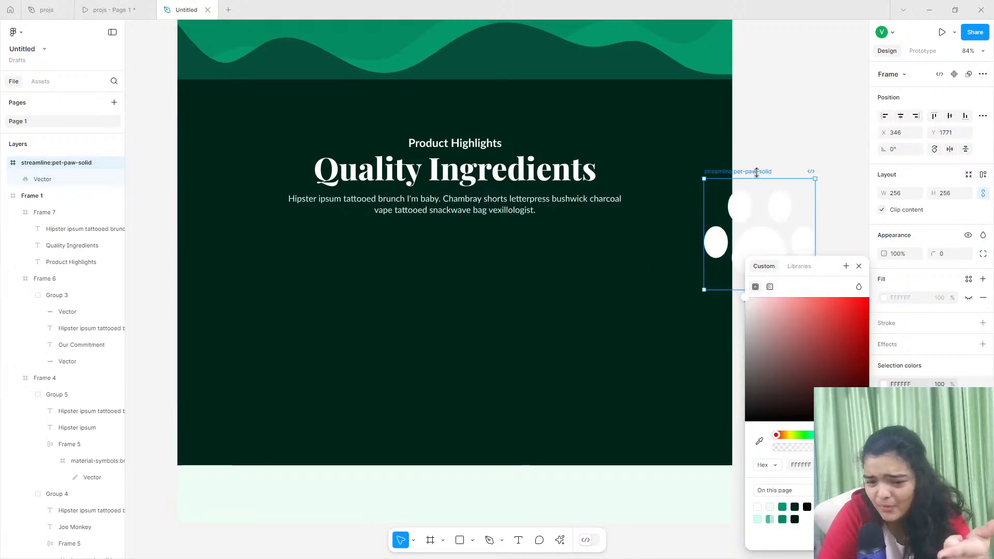
pyautogui.moveTo(756, 172); pyautogui.dragTo(277, 264)
pyautogui.click(859, 266)
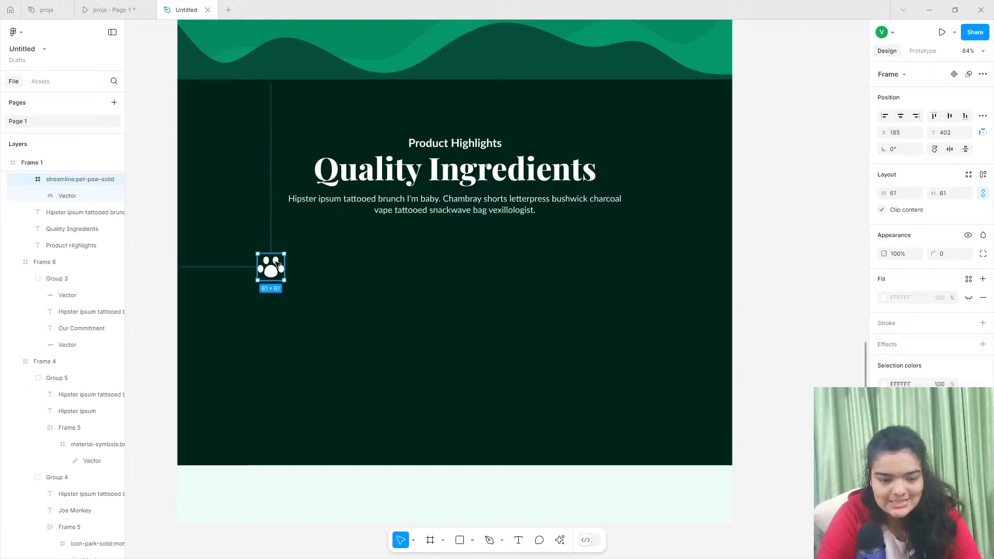
pyautogui.scroll(5, 228, 281)
pyautogui.moveTo(361, 249); pyautogui.dragTo(342, 253)
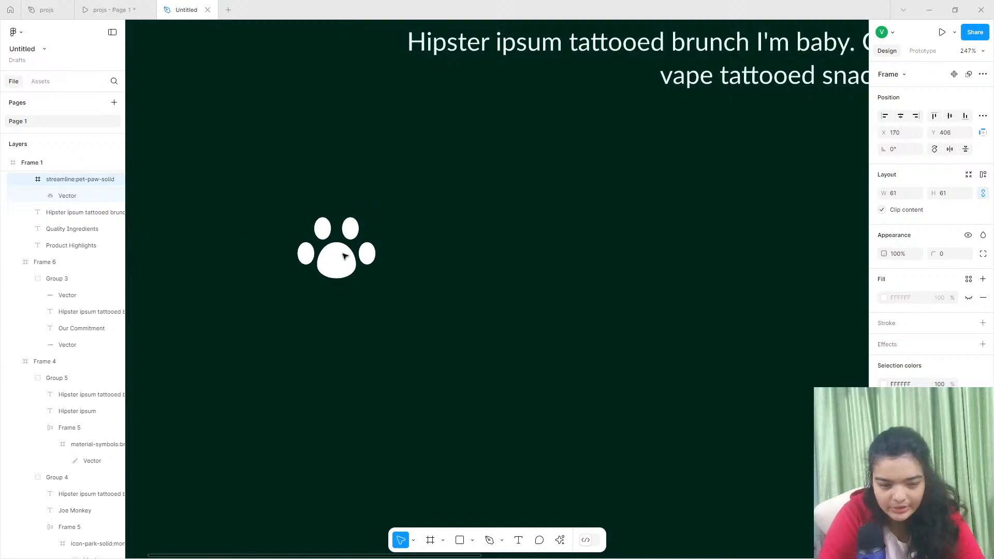
# Search Iconify for camera icons, import mdi:camera into the dark green frame and scale it down to about 92 px.
pyautogui.click(561, 540)
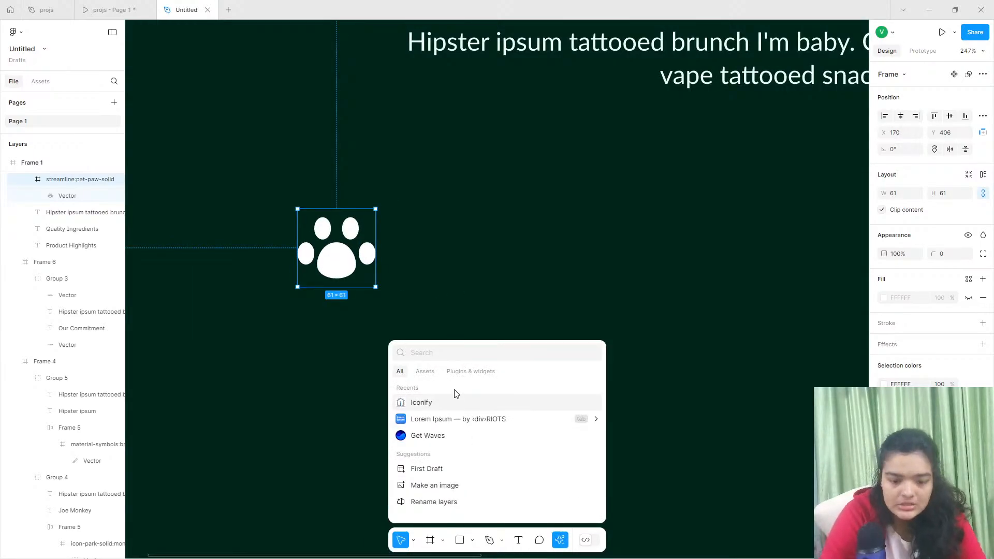
pyautogui.click(447, 410)
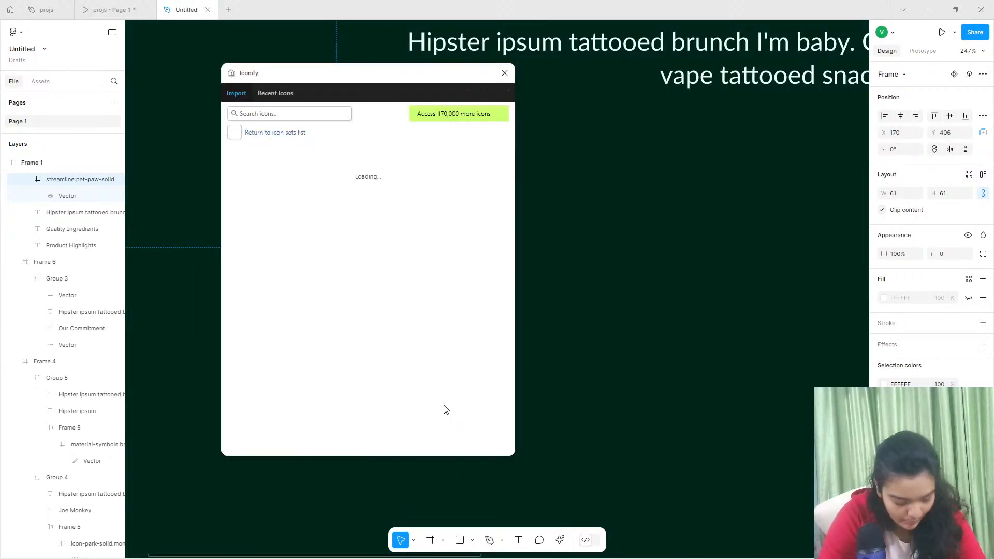
pyautogui.click(271, 119)
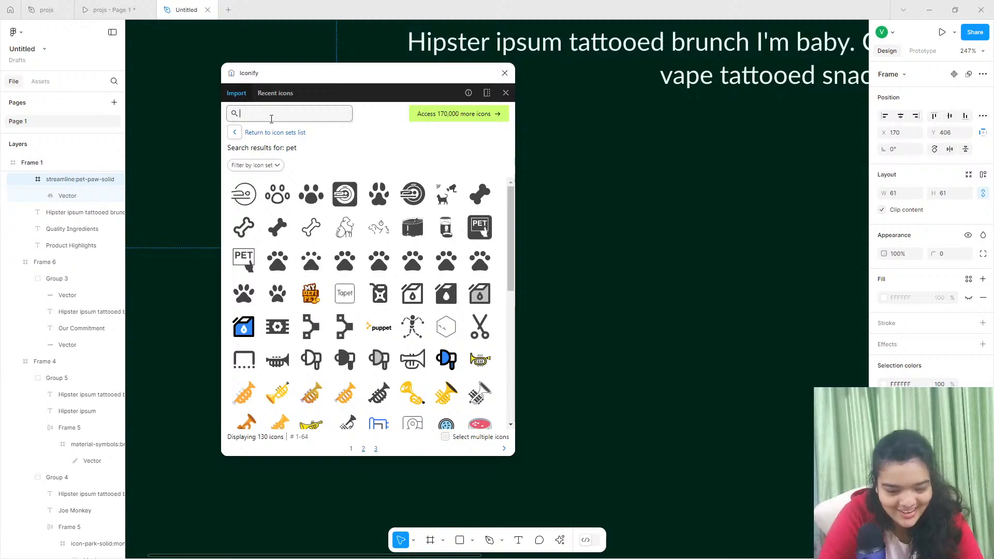
pyautogui.write('cam')
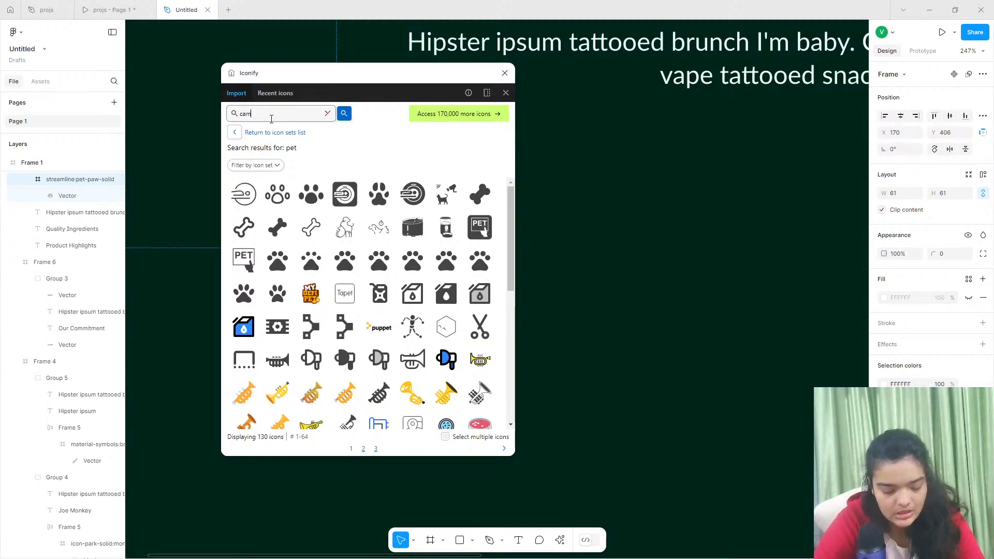
pyautogui.write('era')
pyautogui.press('Return')
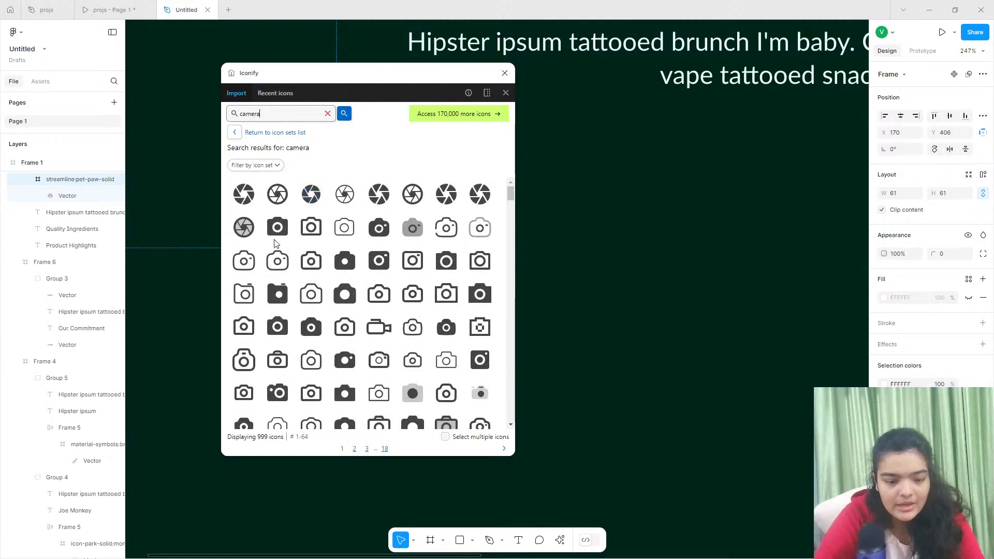
pyautogui.moveTo(277, 228); pyautogui.dragTo(554, 221)
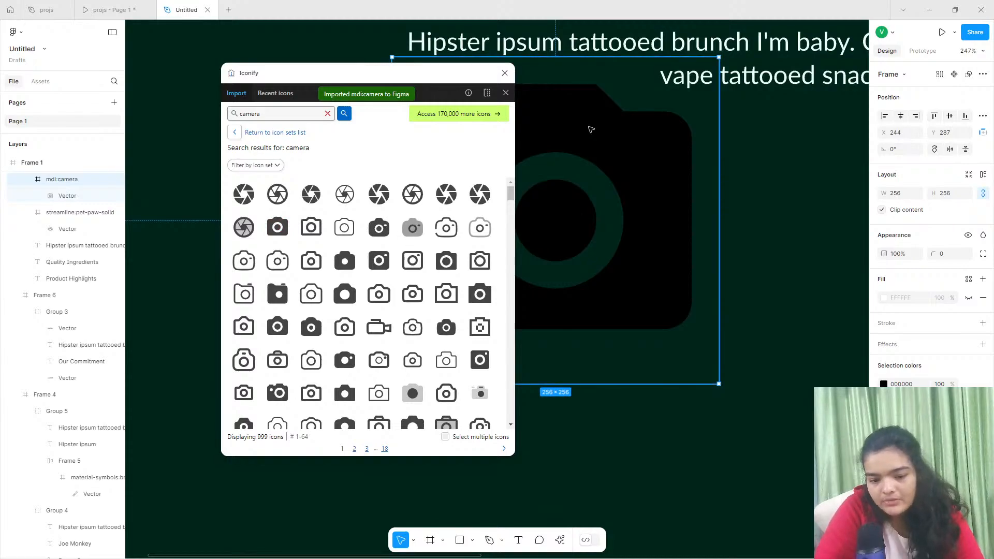
pyautogui.moveTo(599, 58); pyautogui.dragTo(573, 265)
# Search Iconify for cloud icons, import mdi:cloud near the camera icon and scale it down to about 129 px.
pyautogui.click(289, 113)
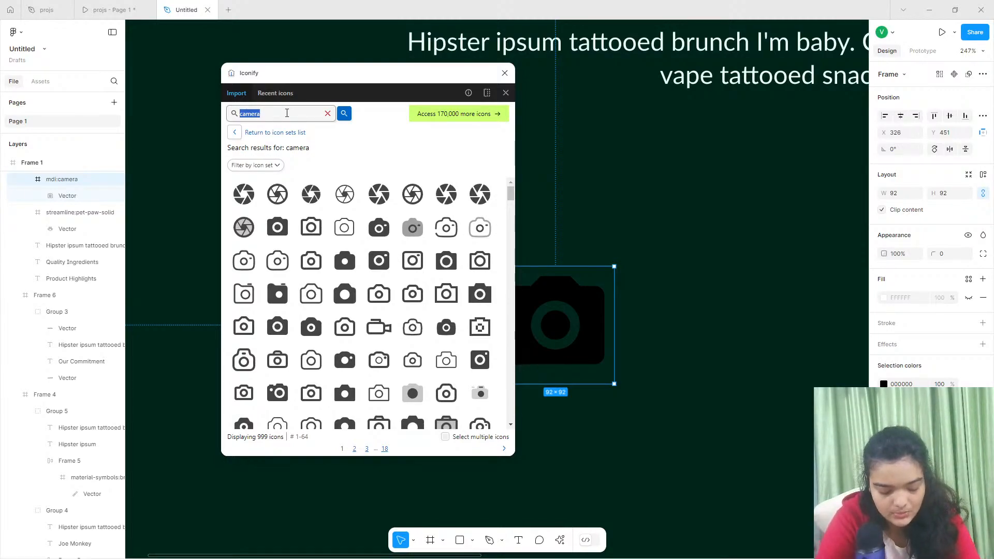
pyautogui.write('d')
pyautogui.press('Return')
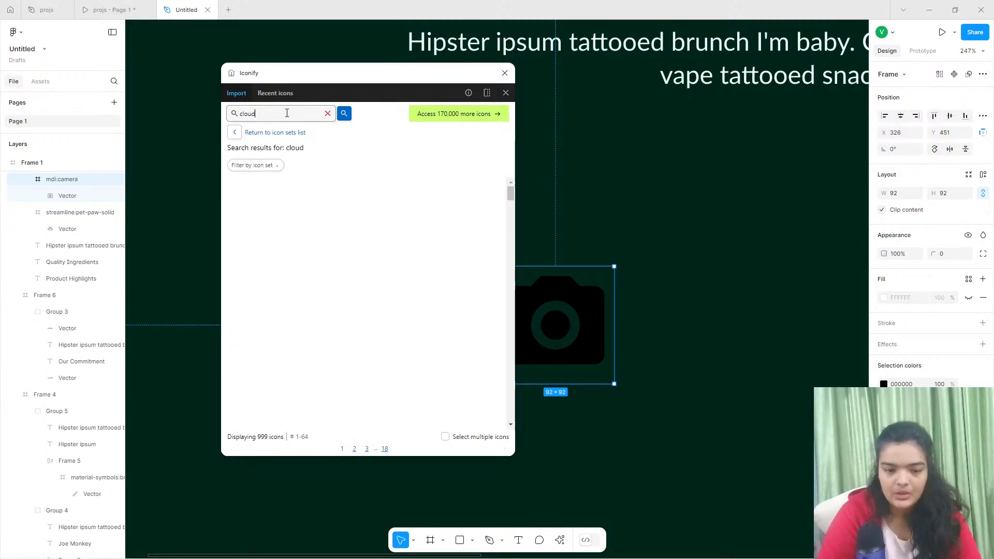
pyautogui.click(276, 231)
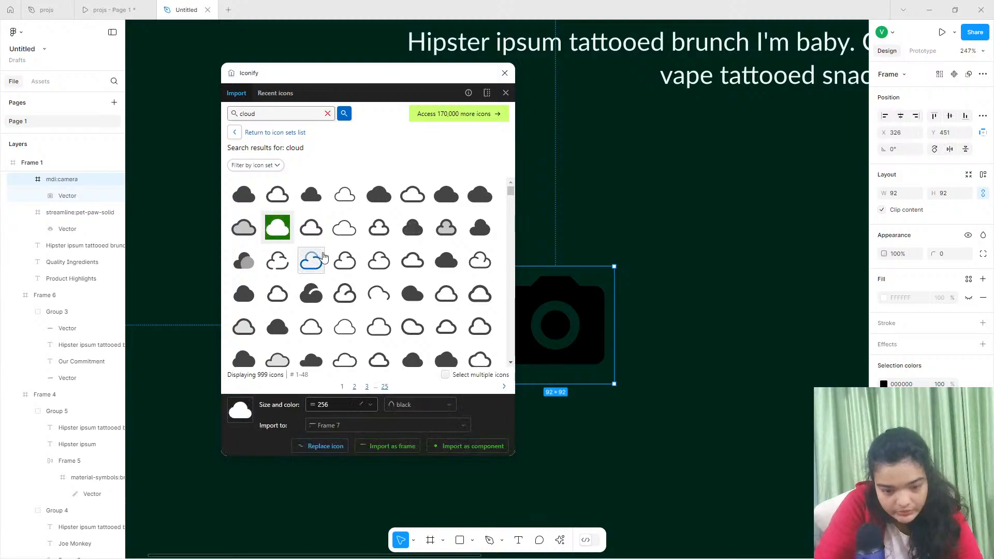
pyautogui.moveTo(276, 216); pyautogui.dragTo(682, 336)
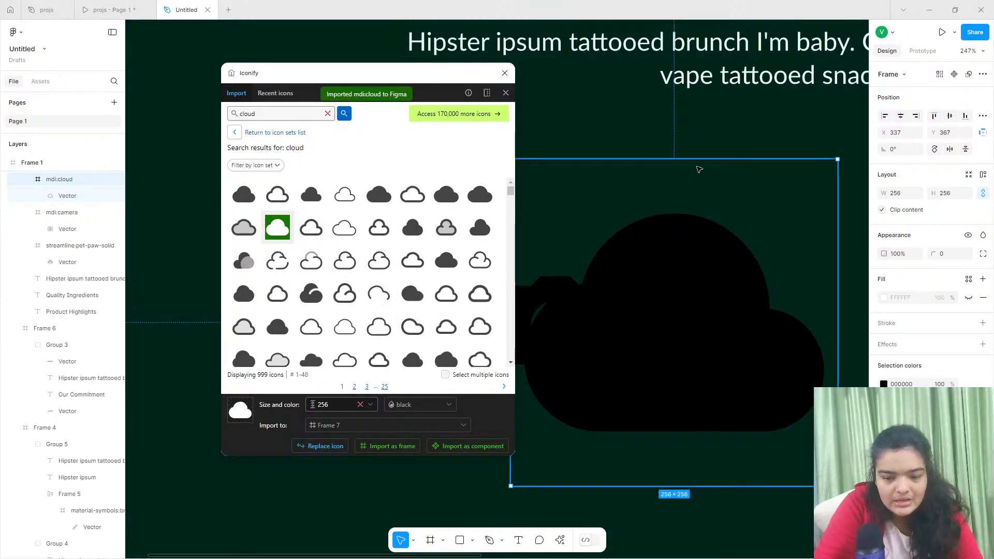
pyautogui.moveTo(695, 159); pyautogui.dragTo(697, 321)
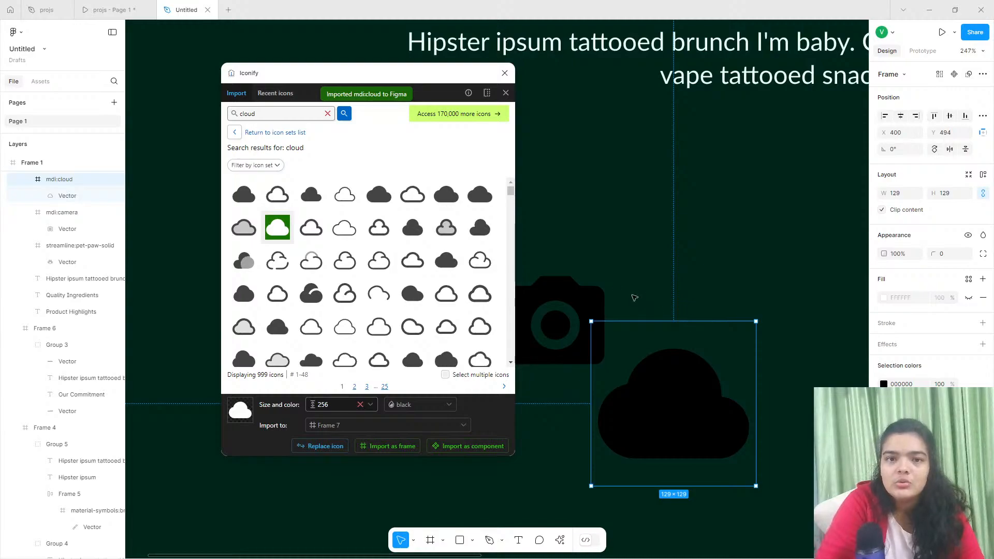
# Check the reference prototype, search Iconify for comment icons and import iconamoon:comment-fill into the dark green frame.
pyautogui.doubleClick(258, 112)
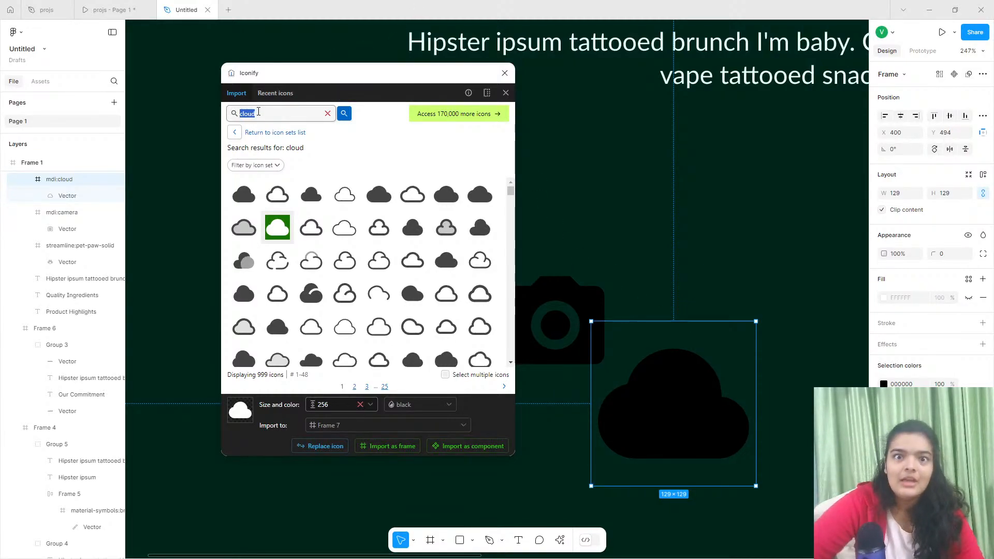
pyautogui.press('BackSpace')
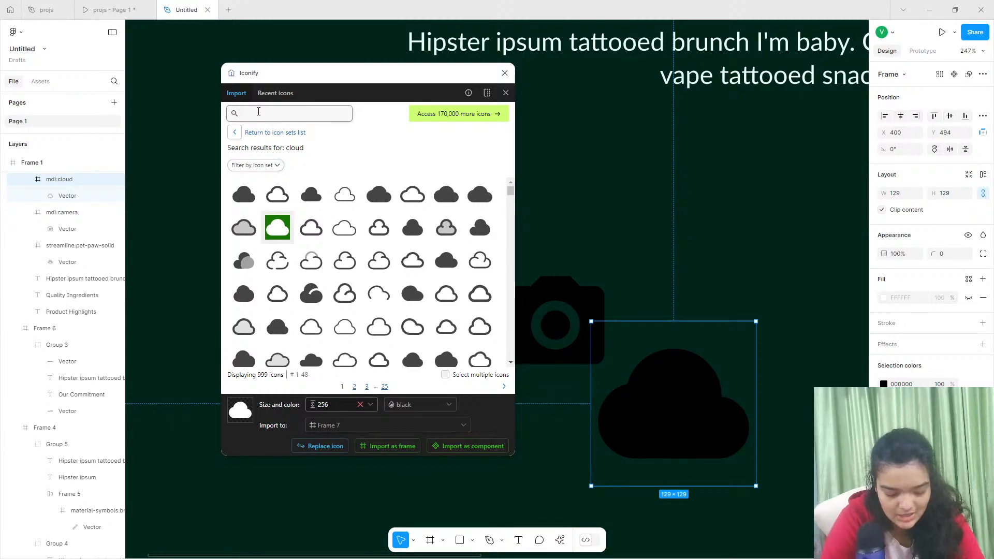
pyautogui.write('pl')
pyautogui.press('BackSpace')
pyautogui.press('BackSpace')
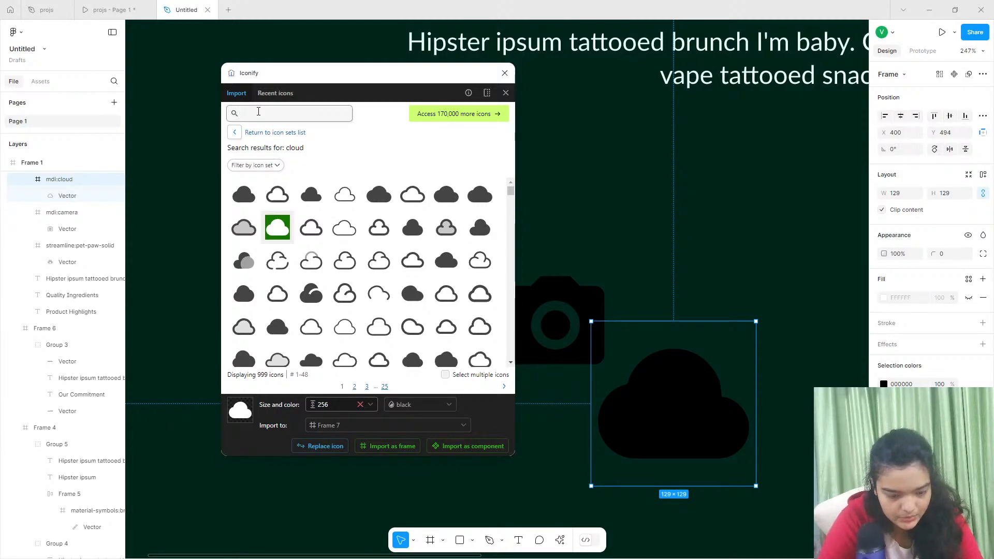
pyautogui.click(145, 4)
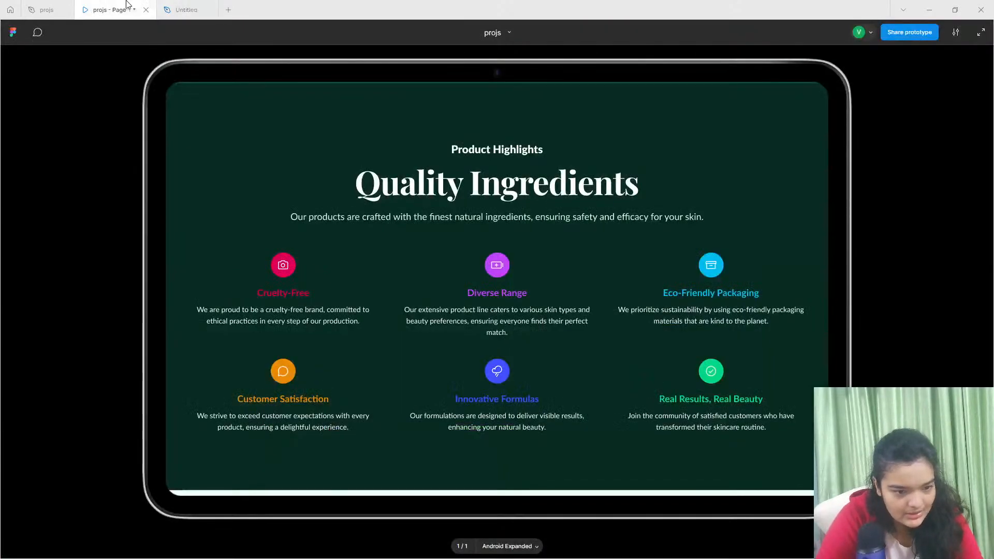
pyautogui.click(190, 5)
pyautogui.write('c')
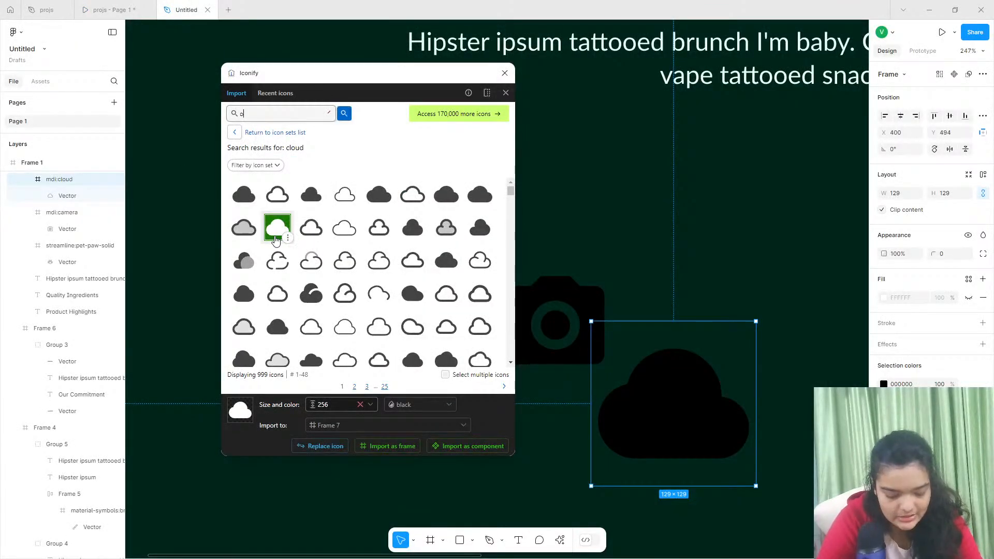
pyautogui.write('mment')
pyautogui.press('Return')
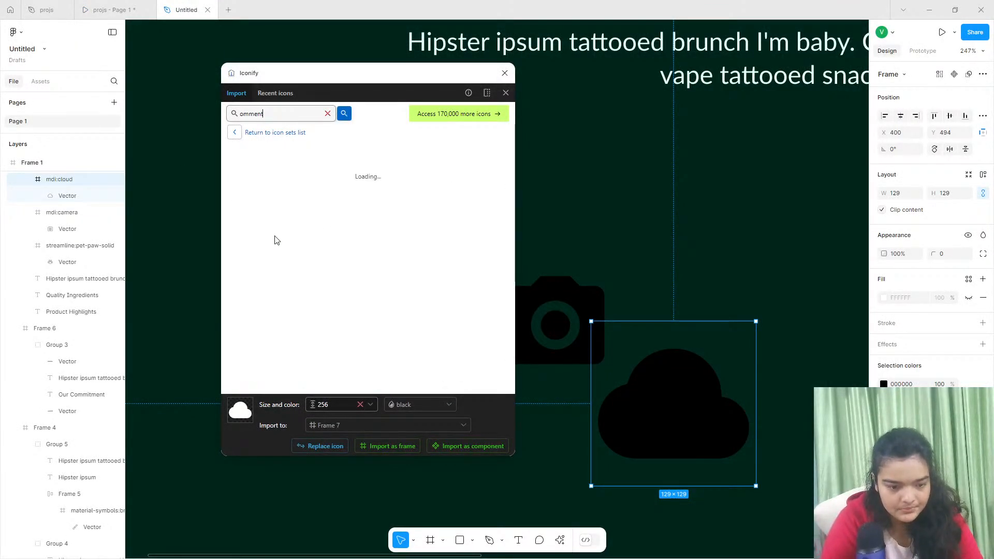
pyautogui.click(344, 270)
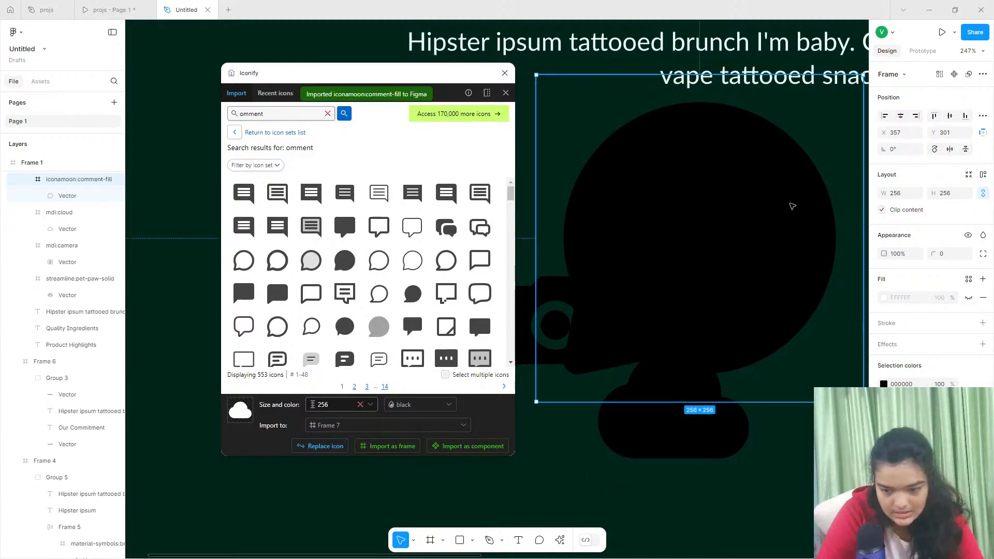
# Search Iconify for battery icons and import tabler:battery-2-filled into the dark green frame below the cloud icon.
pyautogui.scroll(-5, 309, 207)
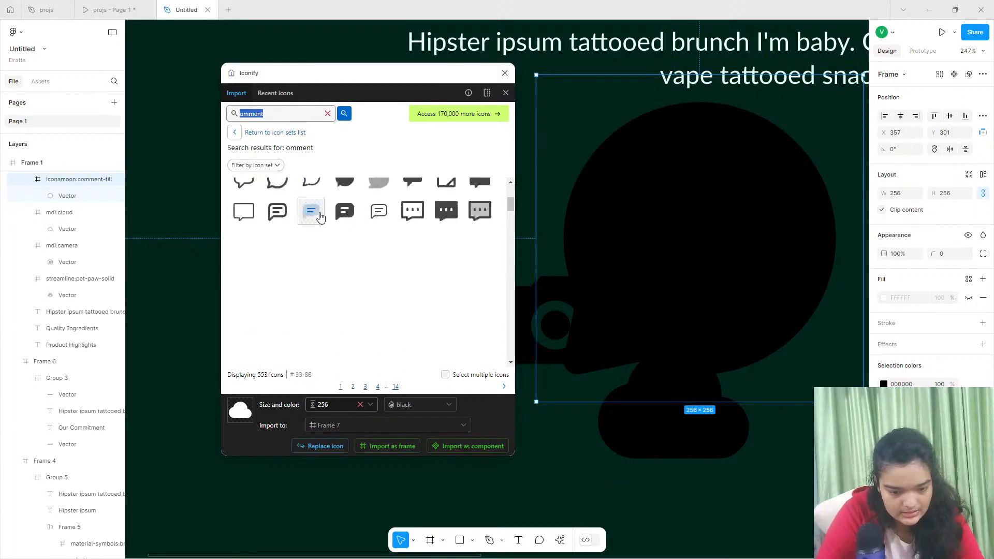
pyautogui.click(109, 9)
pyautogui.click(170, 5)
pyautogui.doubleClick(289, 114)
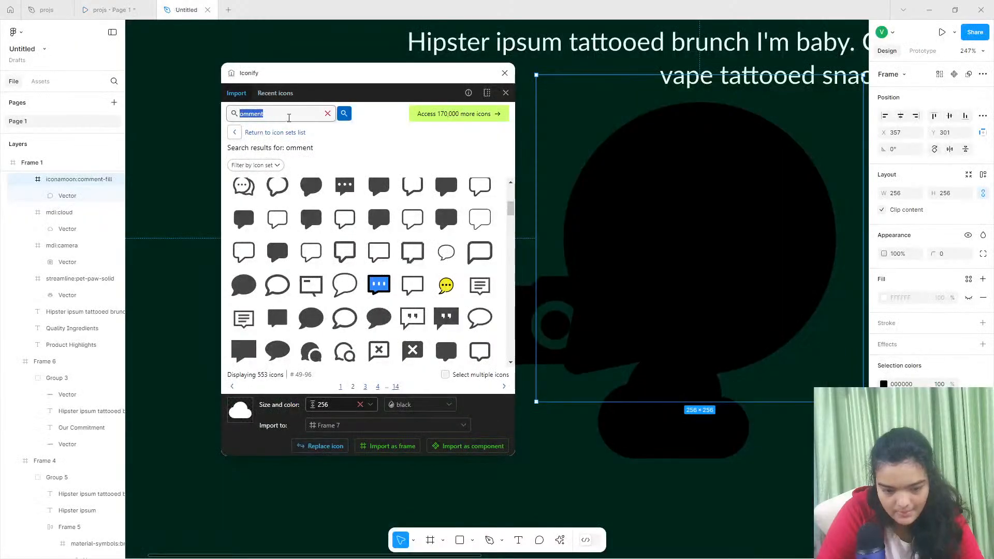
pyautogui.write('bater')
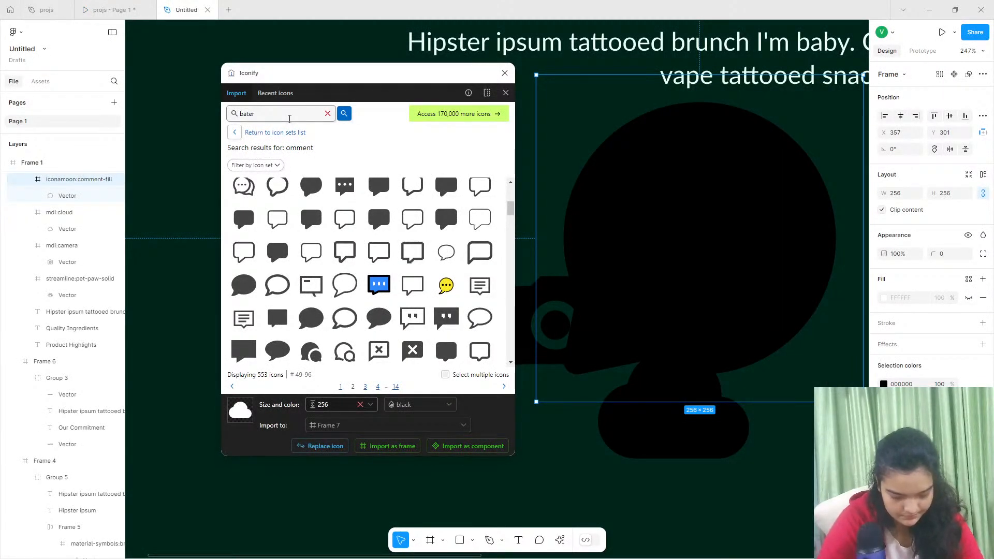
pyautogui.write('y')
pyautogui.press('Return')
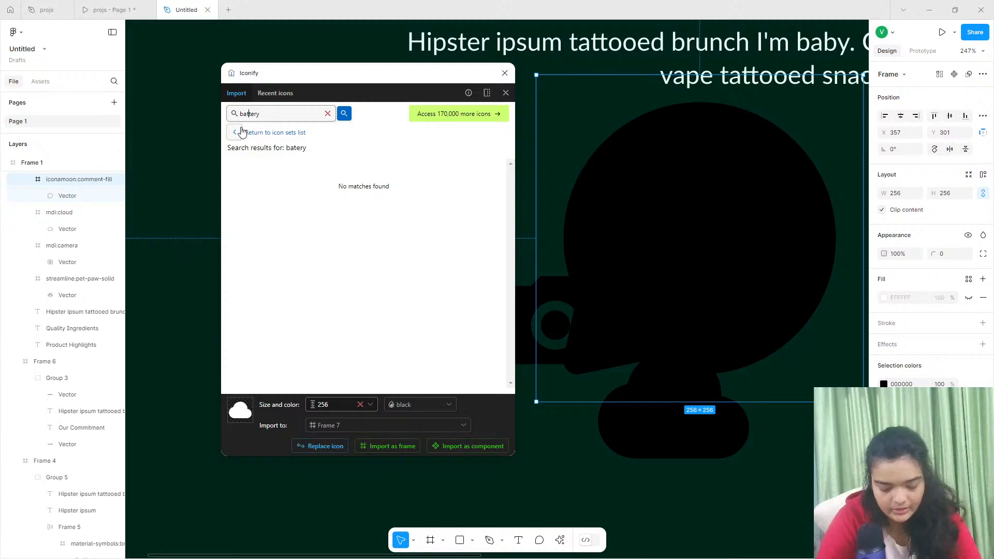
pyautogui.press('Return')
pyautogui.scroll(-2, 310, 233)
pyautogui.scroll(3, 420, 473)
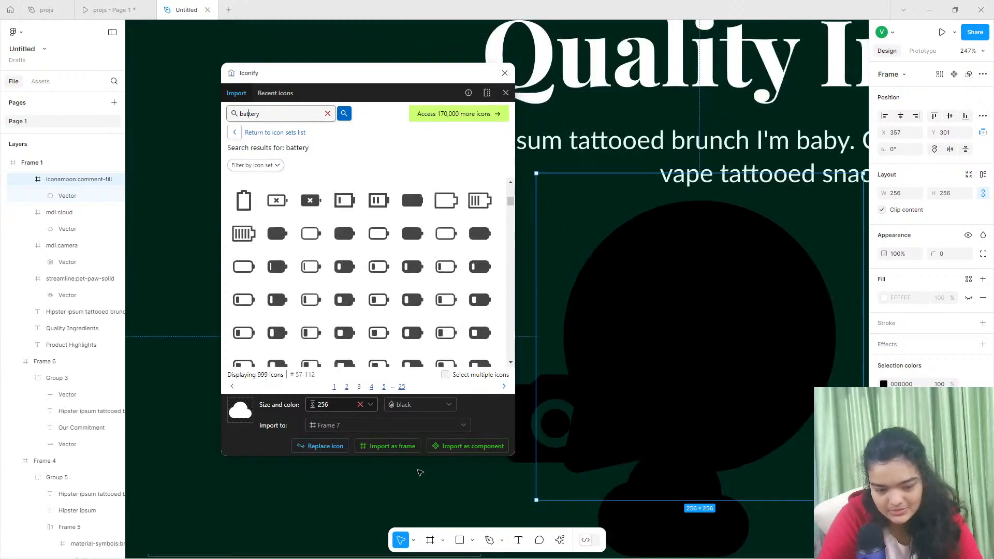
pyautogui.scroll(-5, 420, 472)
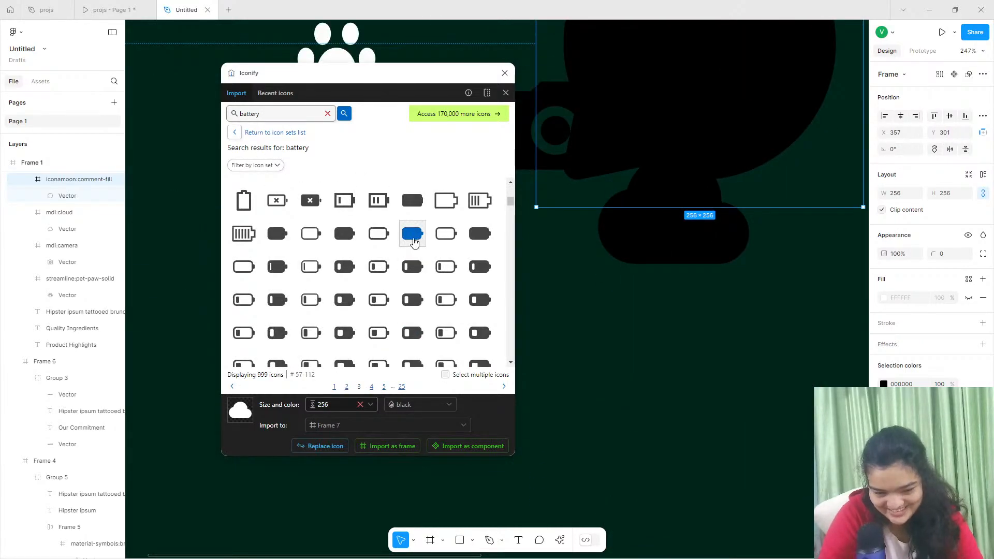
pyautogui.scroll(5, 368, 269)
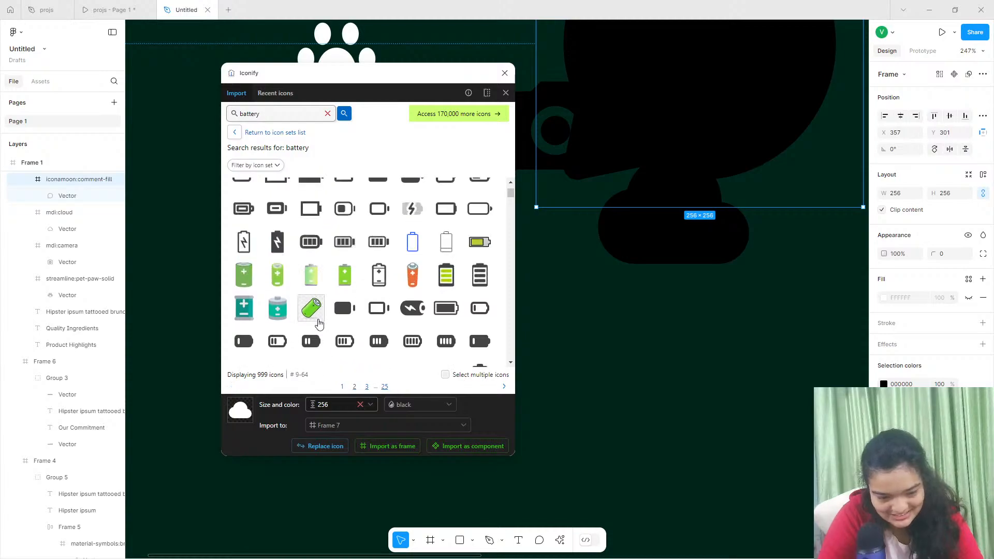
pyautogui.moveTo(310, 342); pyautogui.dragTo(629, 398)
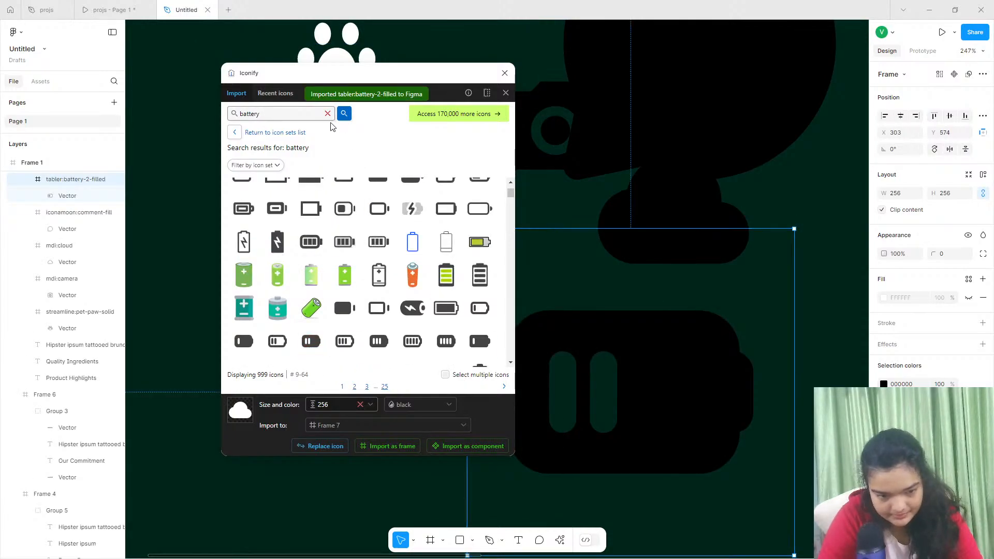
# Search Iconify for eco icons, import ic:round-eco into the dark green frame's lower-left corner and close the plugin.
pyautogui.doubleClick(241, 113)
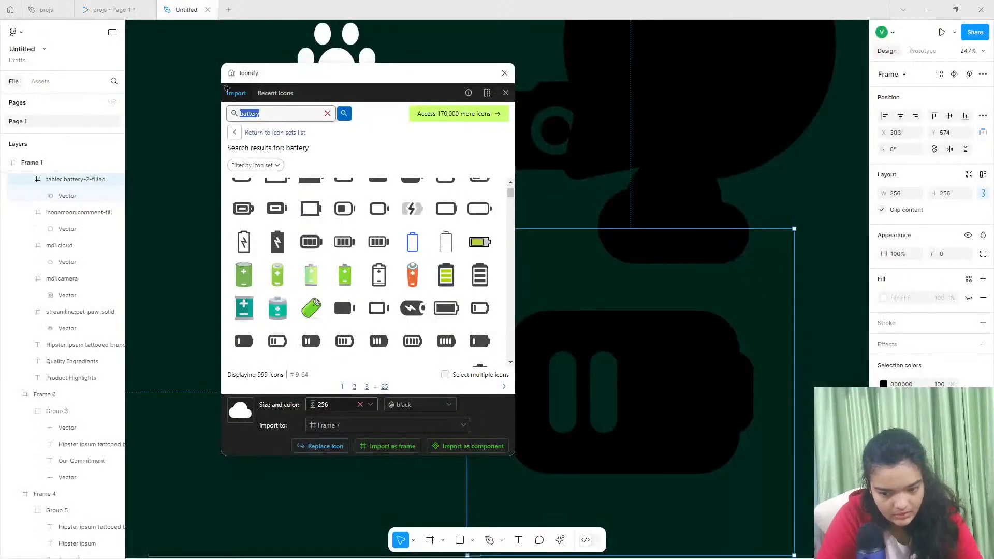
pyautogui.press('BackSpace')
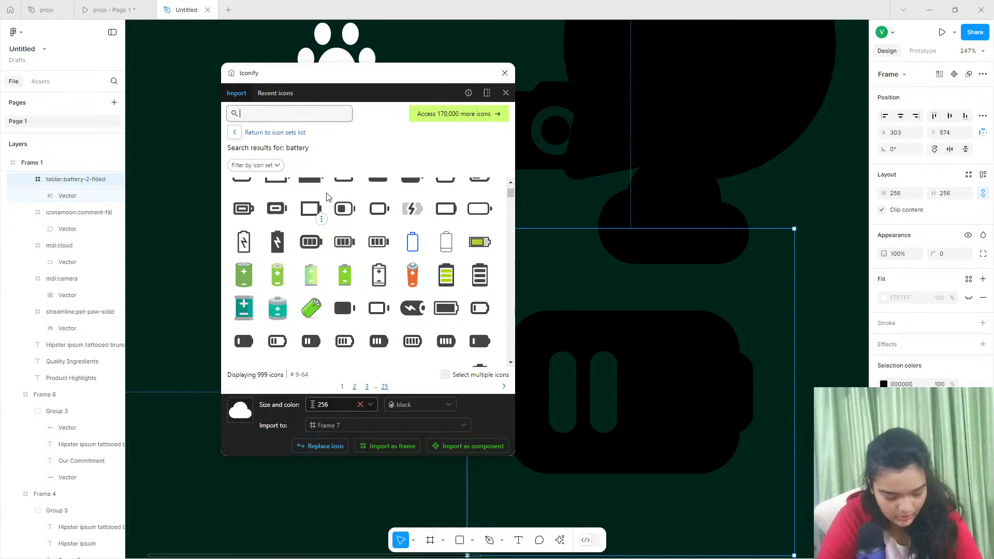
pyautogui.write('eco')
pyautogui.press('Return')
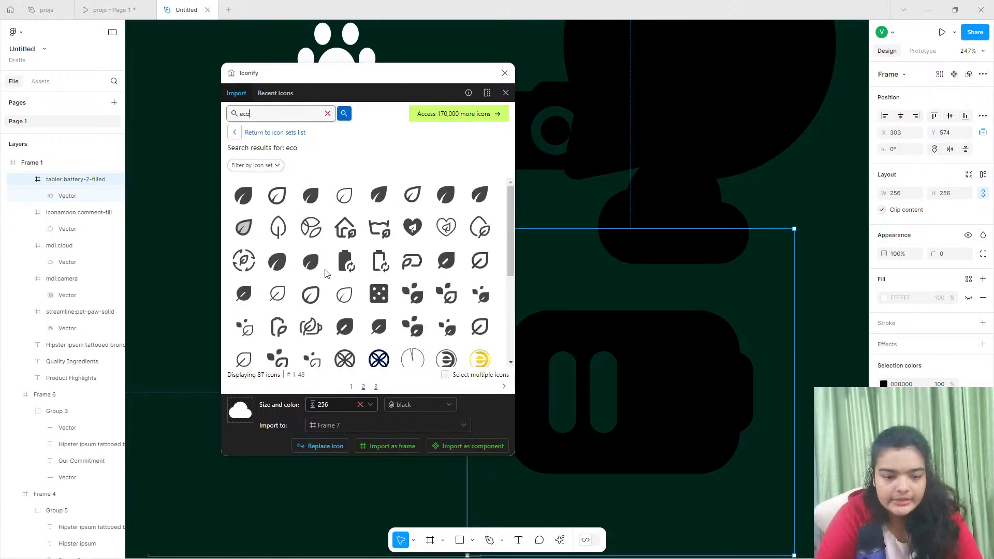
pyautogui.moveTo(378, 194); pyautogui.dragTo(282, 290)
pyautogui.moveTo(441, 196); pyautogui.dragTo(251, 510)
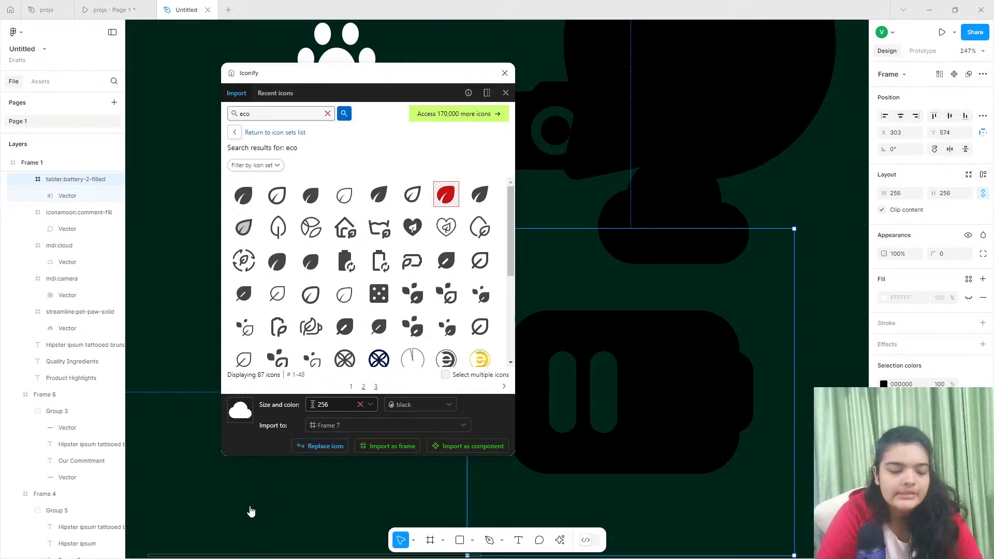
pyautogui.click(505, 75)
# Select all six imported icons in the dark green frame and set their width to 100.
pyautogui.scroll(-5, 575, 83)
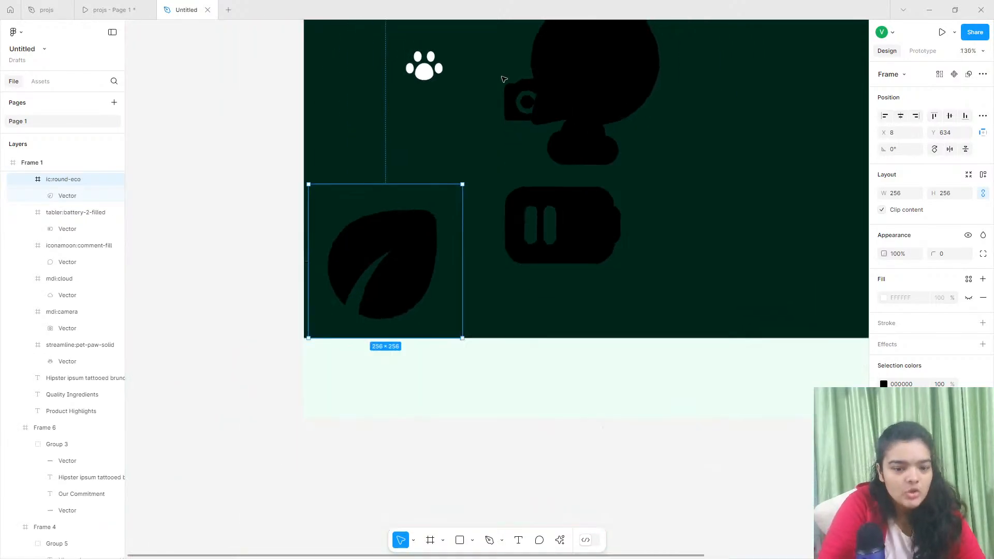
pyautogui.keyDown('shift'); pyautogui.click(562, 129); pyautogui.keyUp('shift')
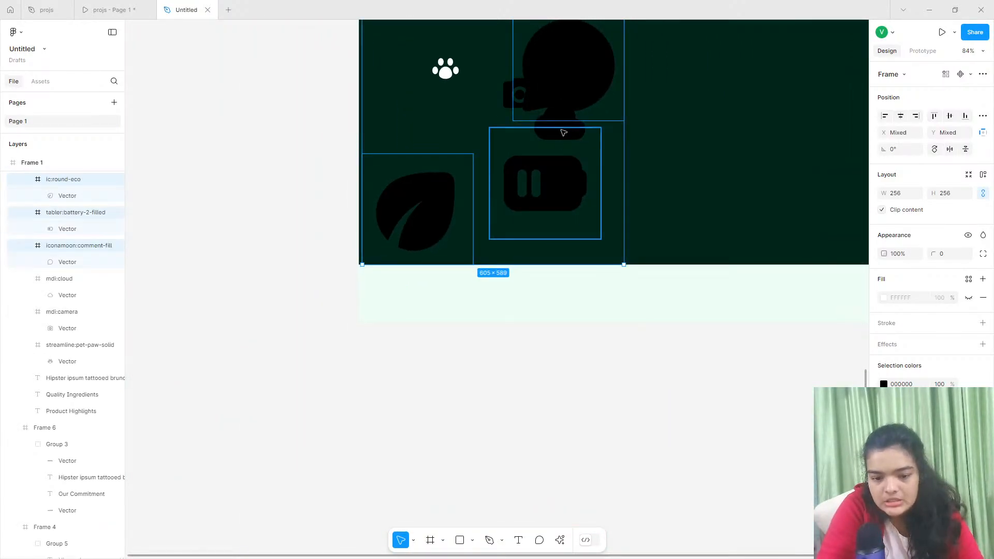
pyautogui.keyDown('shift'); pyautogui.click(509, 94); pyautogui.keyUp('shift')
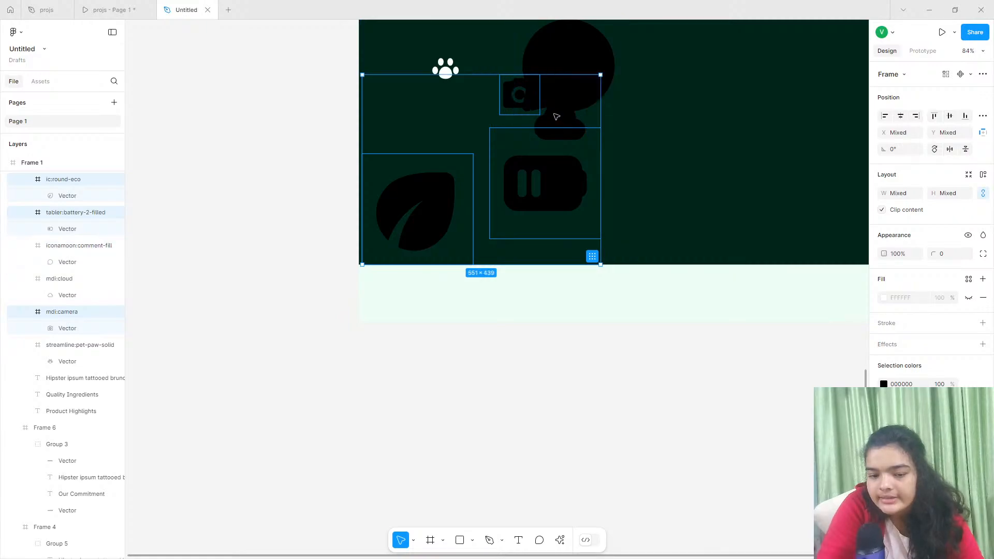
pyautogui.keyDown('shift'); pyautogui.click(445, 67); pyautogui.keyUp('shift')
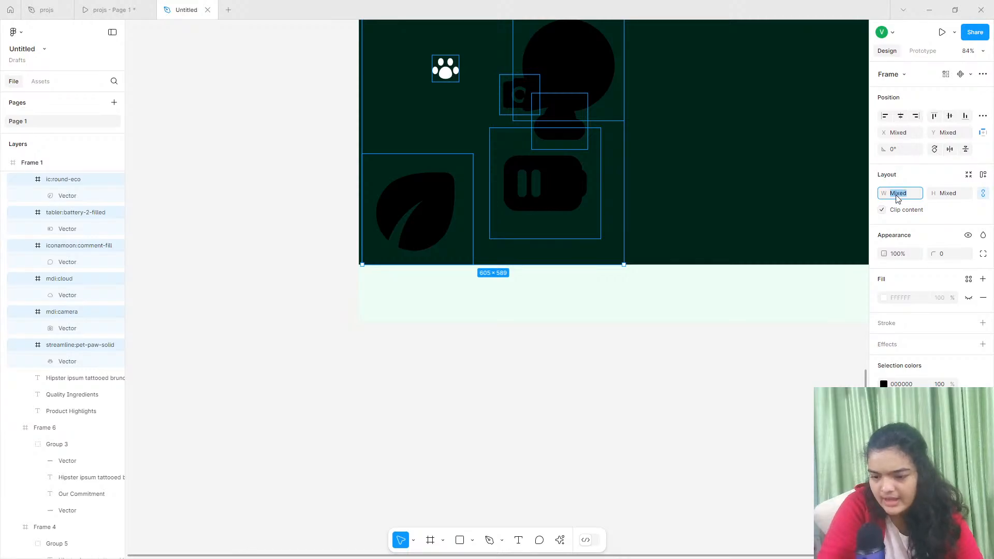
pyautogui.click(897, 193)
pyautogui.write('100')
pyautogui.press('Return')
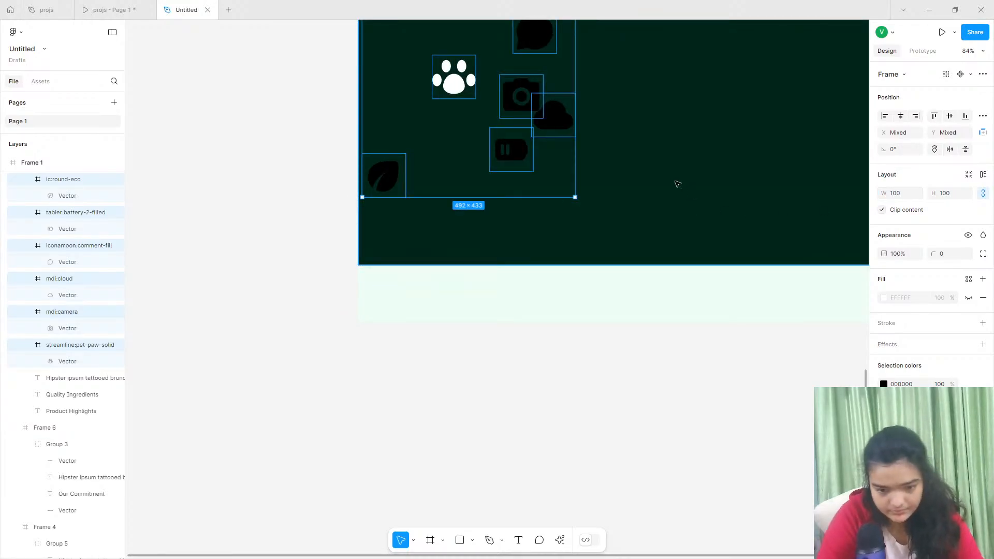
# Scale the six selected icons down to 45 × 45.
pyautogui.scroll(3, 536, 171)
pyautogui.scroll(5, 502, 237)
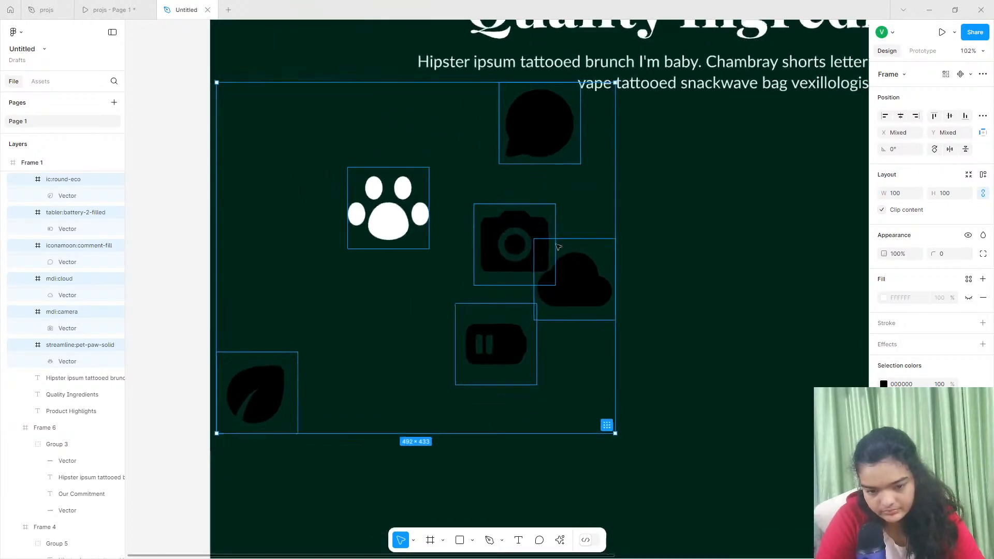
pyautogui.moveTo(889, 202); pyautogui.dragTo(806, 213)
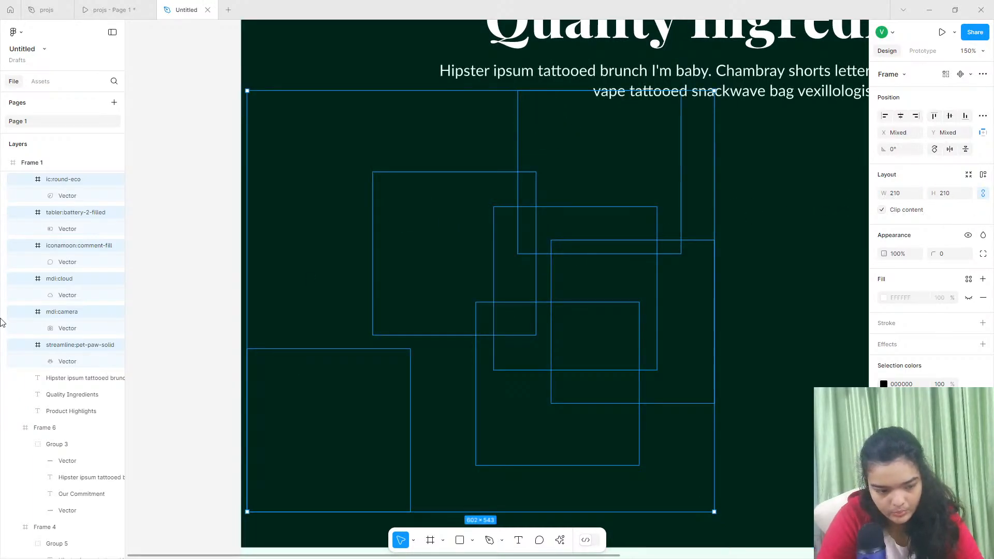
pyautogui.hotkey('ctrl', 'z')
pyautogui.moveTo(880, 191); pyautogui.dragTo(392, 221)
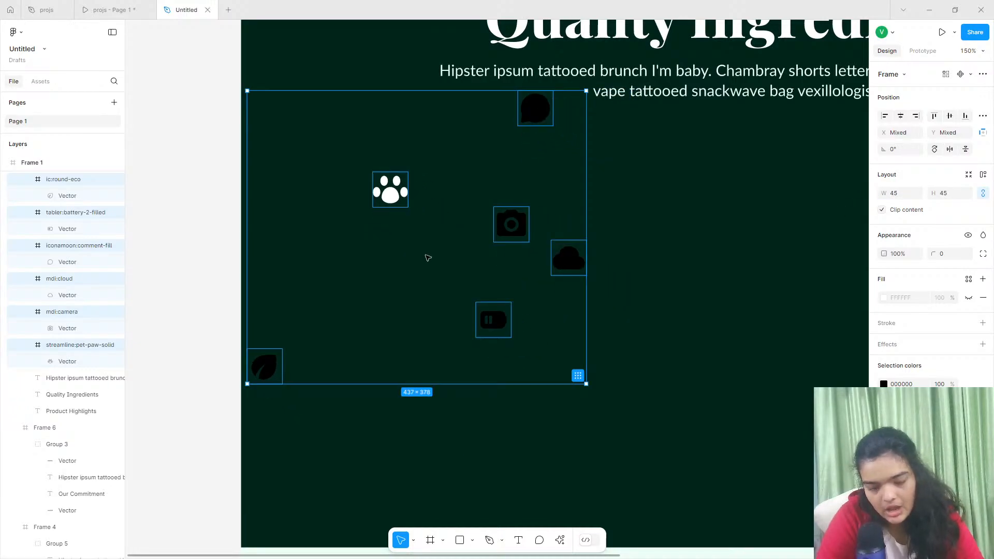
# Arrange the six icons in an auto layout grid and place it below the paragraph at about X 230, Y 371.
pyautogui.scroll(-5, 428, 258)
pyautogui.hscroll(1, 437, 259)
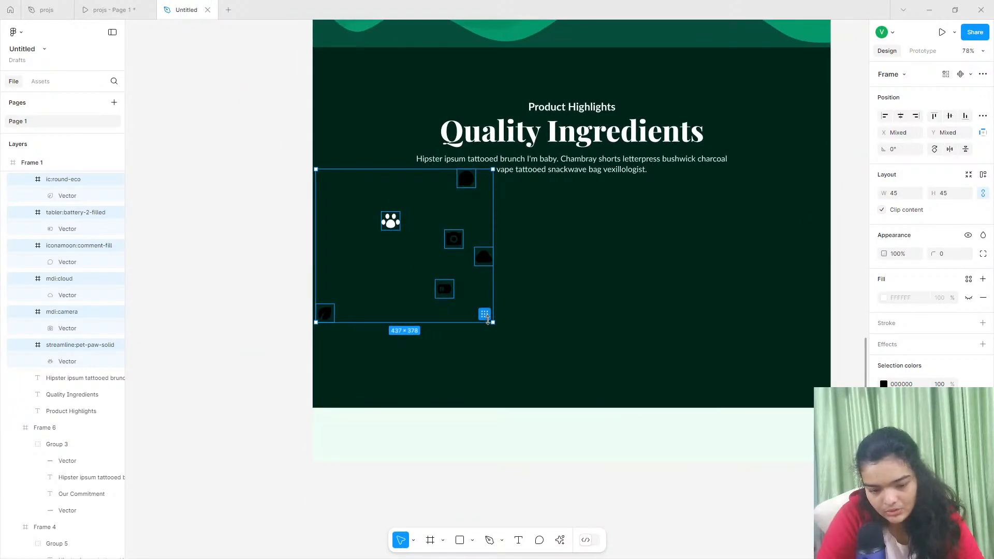
pyautogui.click(983, 174)
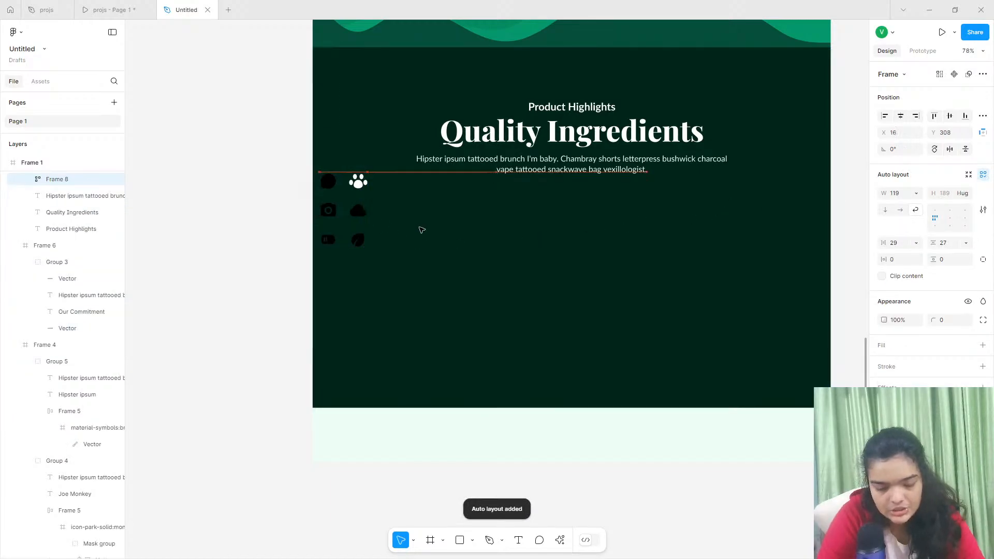
pyautogui.moveTo(444, 249); pyautogui.dragTo(449, 253)
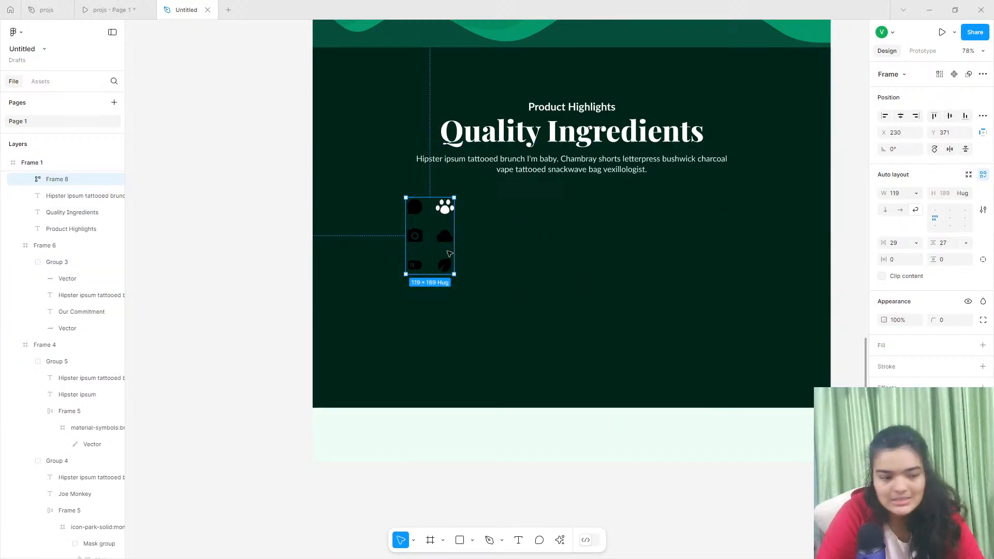
# Move all six icon layers out of the auto layout Frame 8 so they sit directly in the dark green section frame.
pyautogui.rightClick(69, 180)
pyautogui.press('Escape')
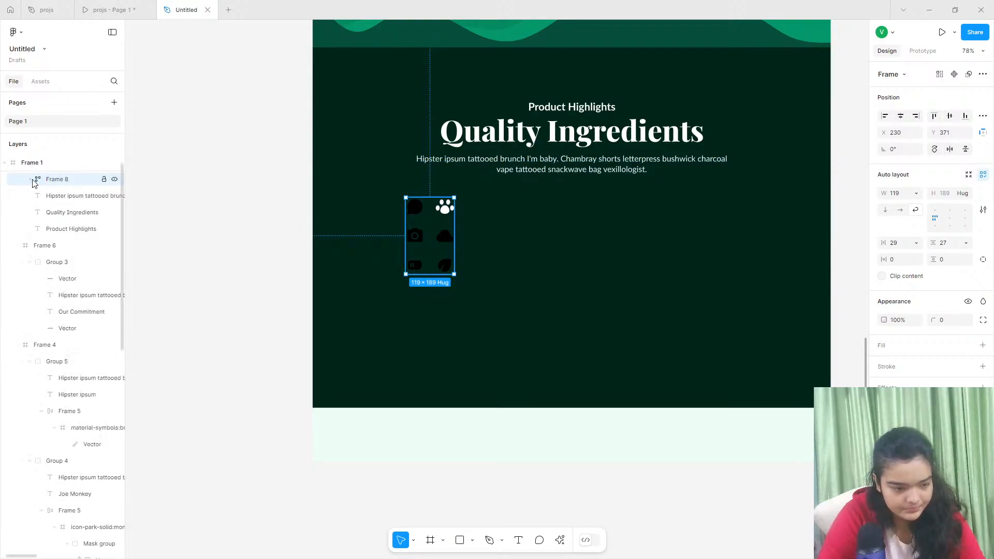
pyautogui.click(29, 180)
pyautogui.click(52, 195)
pyautogui.keyDown('shift'); pyautogui.click(51, 363); pyautogui.keyUp('shift')
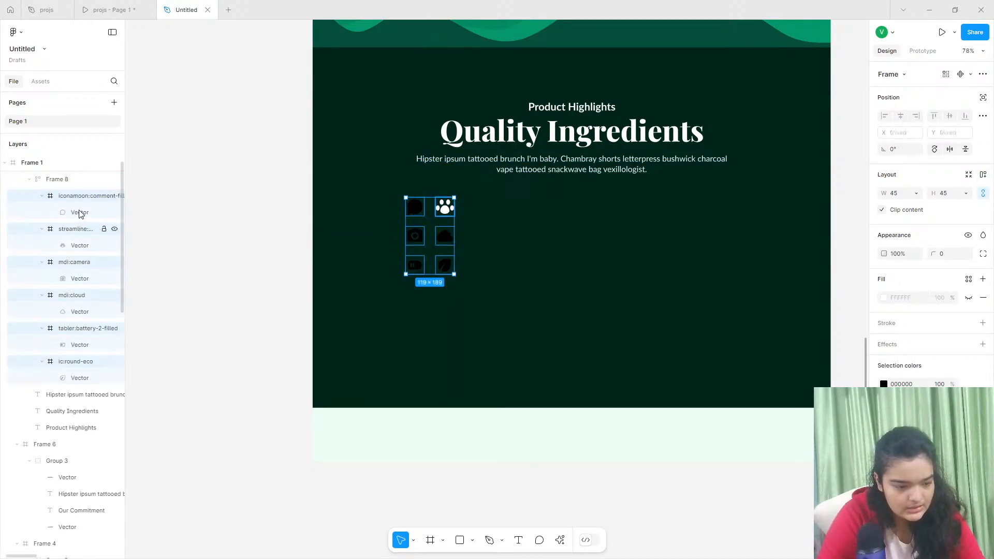
pyautogui.moveTo(36, 174); pyautogui.dragTo(38, 173)
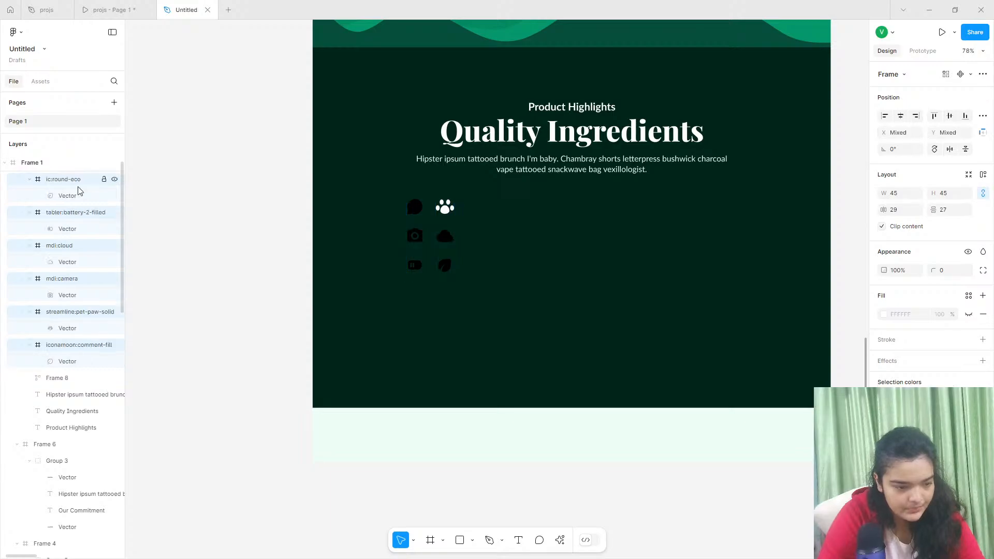
# Recolour the five black icons in the dark green frame white, matching the paw icon.
pyautogui.click(415, 207)
pyautogui.scroll(1, 418, 236)
pyautogui.keyDown('shift'); pyautogui.click(418, 236); pyautogui.keyUp('shift')
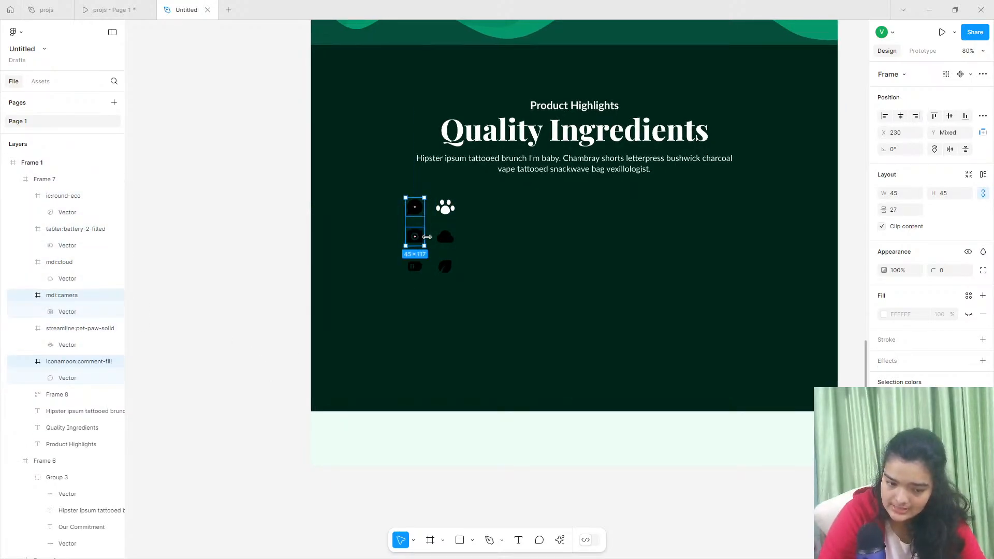
pyautogui.keyDown('shift'); pyautogui.click(445, 237); pyautogui.keyUp('shift')
pyautogui.keyDown('shift'); pyautogui.click(415, 266); pyautogui.keyUp('shift')
pyautogui.keyDown('shift'); pyautogui.click(449, 267); pyautogui.keyUp('shift')
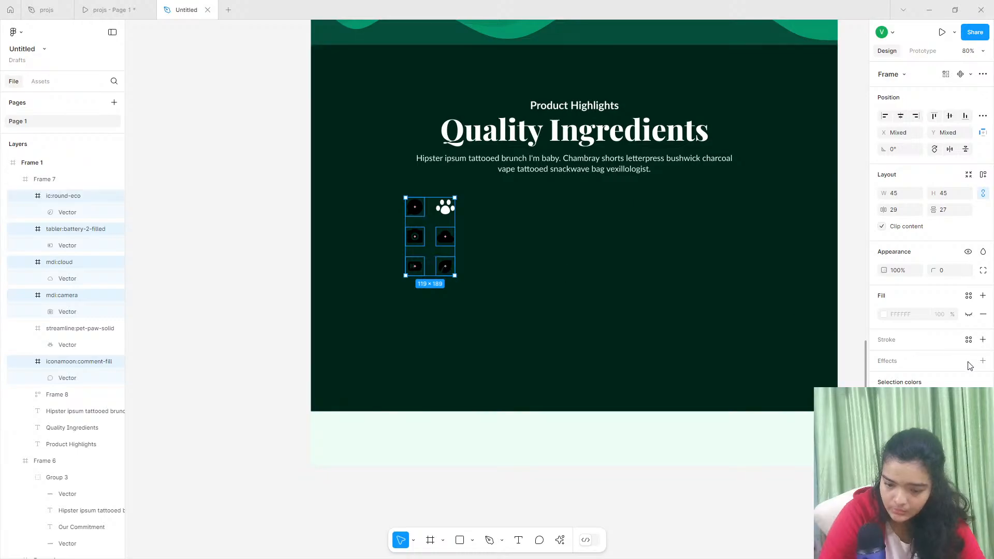
pyautogui.click(884, 401)
pyautogui.click(884, 400)
pyautogui.click(884, 401)
pyautogui.moveTo(818, 397); pyautogui.dragTo(474, 78)
# Select all six white icons and move them out of the dark green section onto the empty canvas beside it.
pyautogui.click(445, 208)
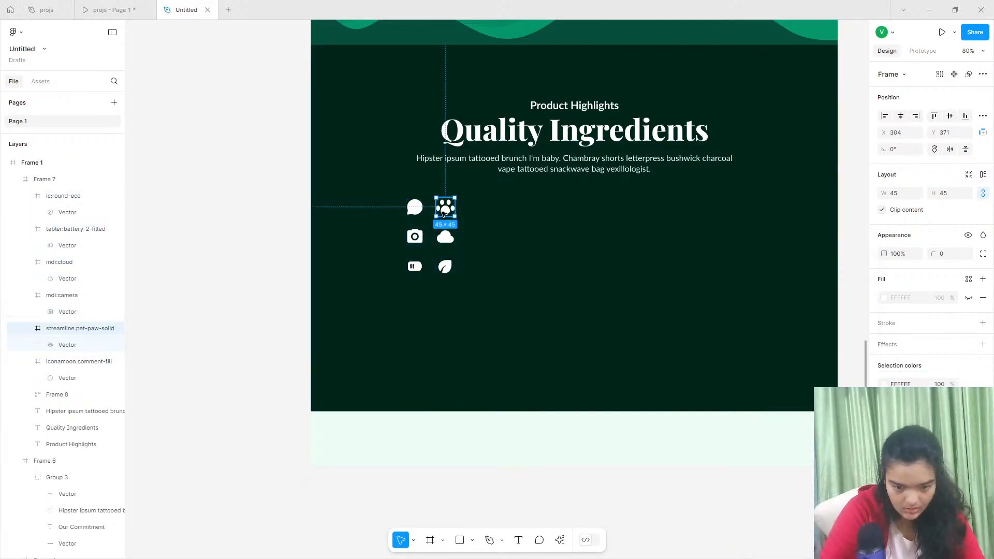
pyautogui.keyDown('shift'); pyautogui.click(414, 208); pyautogui.keyUp('shift')
pyautogui.keyDown('shift'); pyautogui.click(414, 236); pyautogui.keyUp('shift')
pyautogui.keyDown('shift'); pyautogui.click(445, 237); pyautogui.keyUp('shift')
pyautogui.keyDown('shift'); pyautogui.click(414, 266); pyautogui.keyUp('shift')
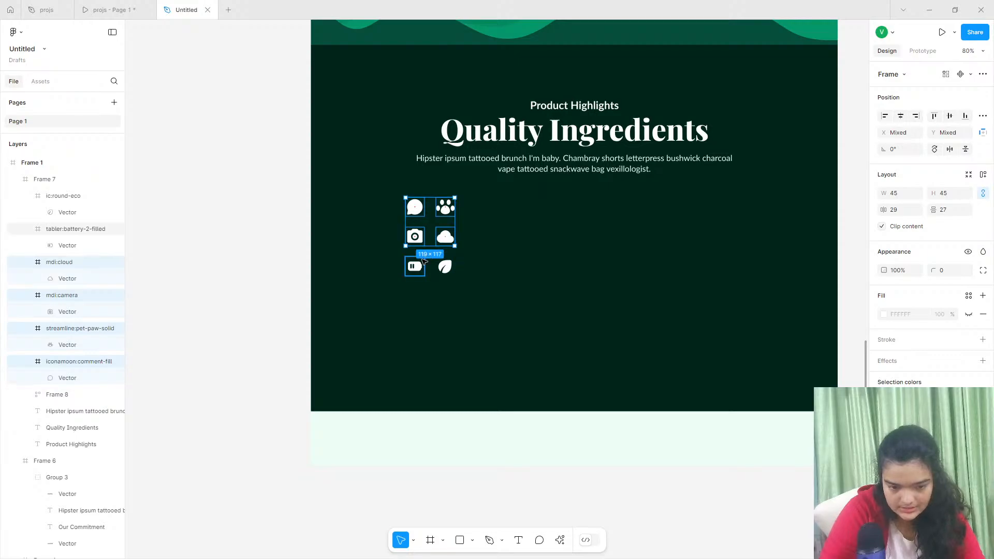
pyautogui.keyDown('shift'); pyautogui.click(444, 265); pyautogui.keyUp('shift')
pyautogui.moveTo(439, 240); pyautogui.dragTo(261, 226)
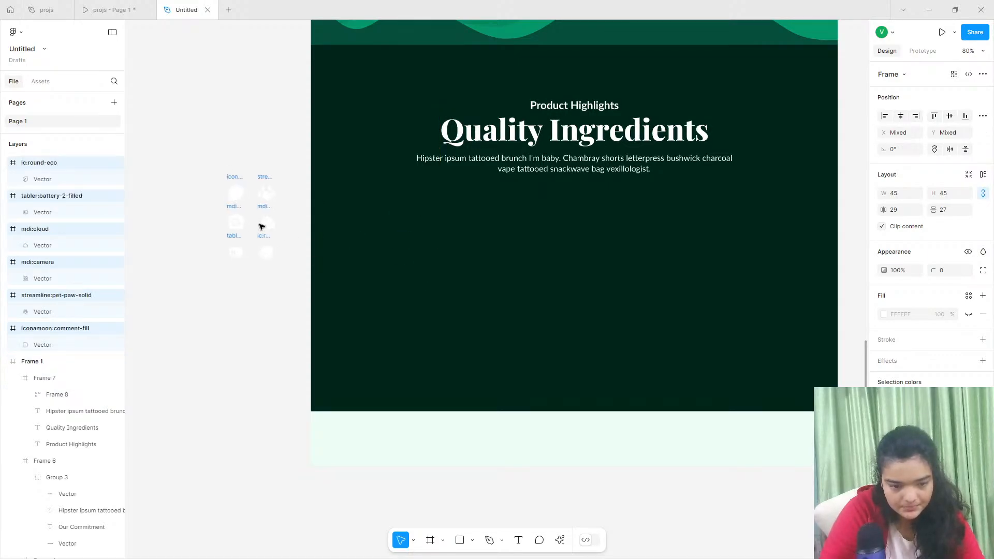
# Place the comment icon back in the dark green section at X 101, Y 371.
pyautogui.scroll(5, 247, 212)
pyautogui.click(227, 97)
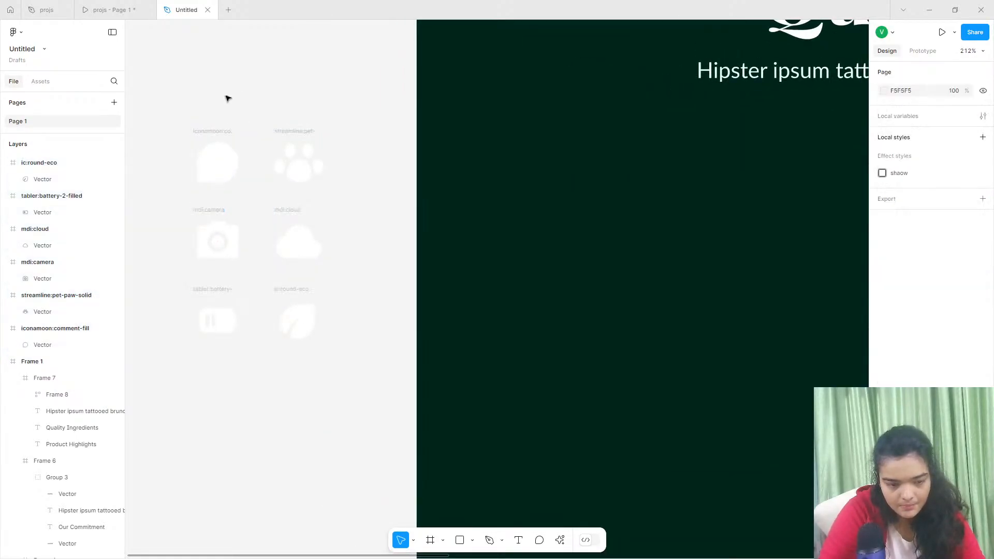
pyautogui.moveTo(192, 114); pyautogui.dragTo(351, 383)
pyautogui.click(361, 290)
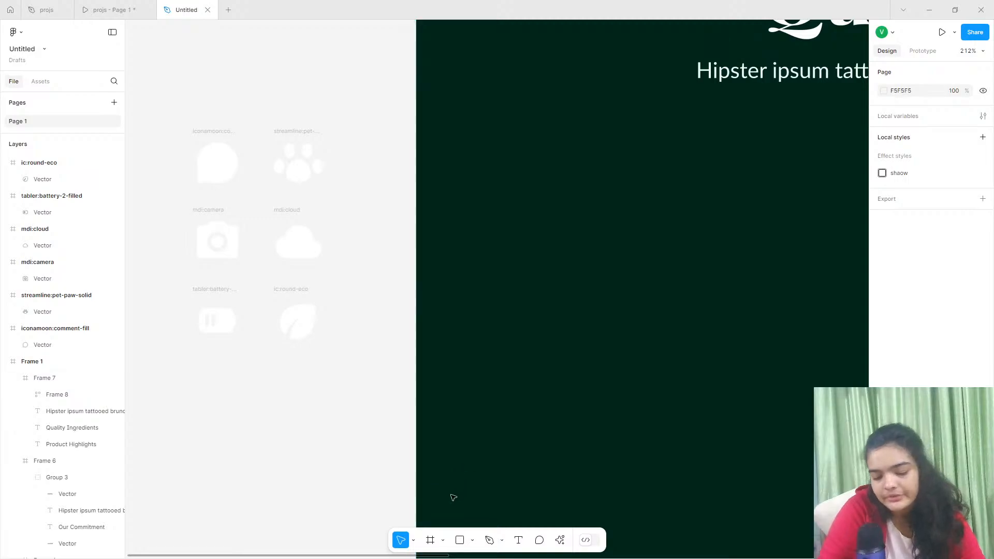
pyautogui.hscroll(1, 452, 498)
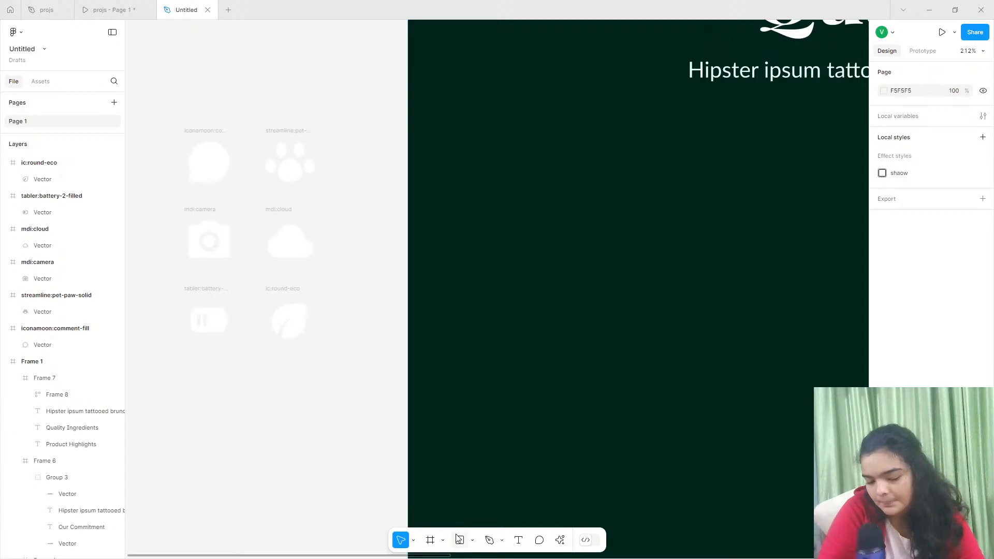
pyautogui.click(209, 134)
pyautogui.moveTo(441, 199); pyautogui.dragTo(551, 205)
pyautogui.hscroll(2, 557, 214)
pyautogui.scroll(-1, 481, 220)
pyautogui.hscroll(1, 482, 220)
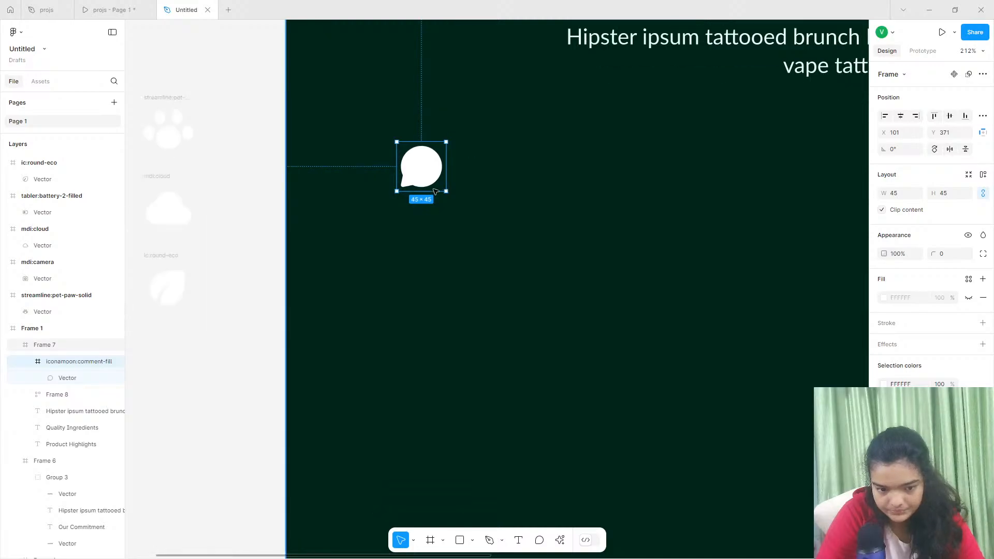
# Wrap the comment icon in a frame with auto layout and set its horizontal and vertical padding to 14.
pyautogui.rightClick(424, 157)
pyautogui.click(456, 282)
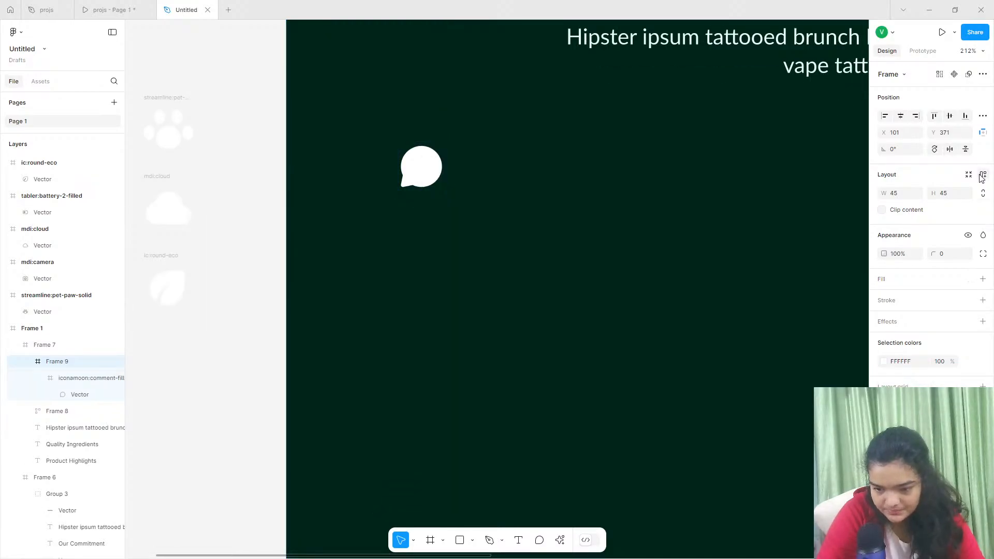
pyautogui.click(982, 175)
pyautogui.moveTo(889, 244); pyautogui.dragTo(926, 248)
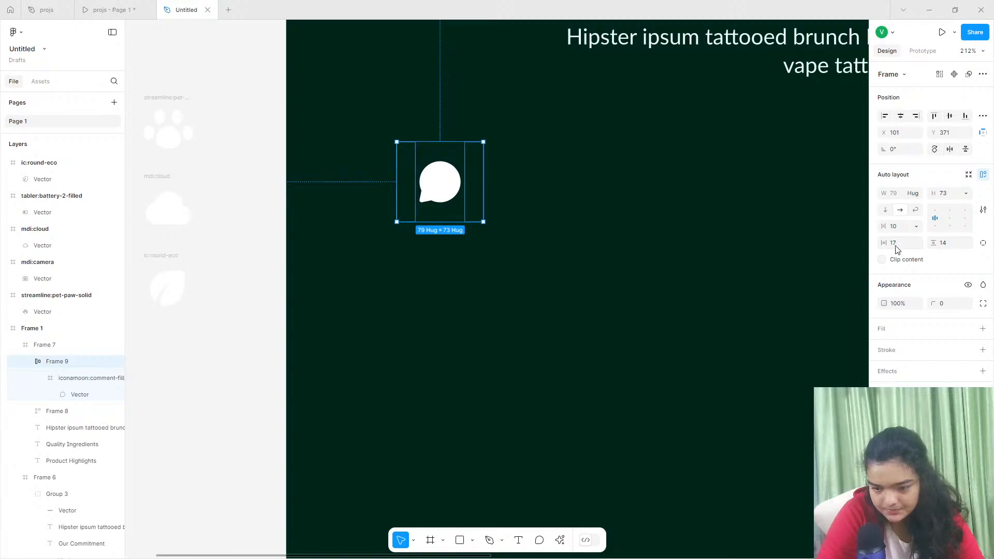
pyautogui.press('Return')
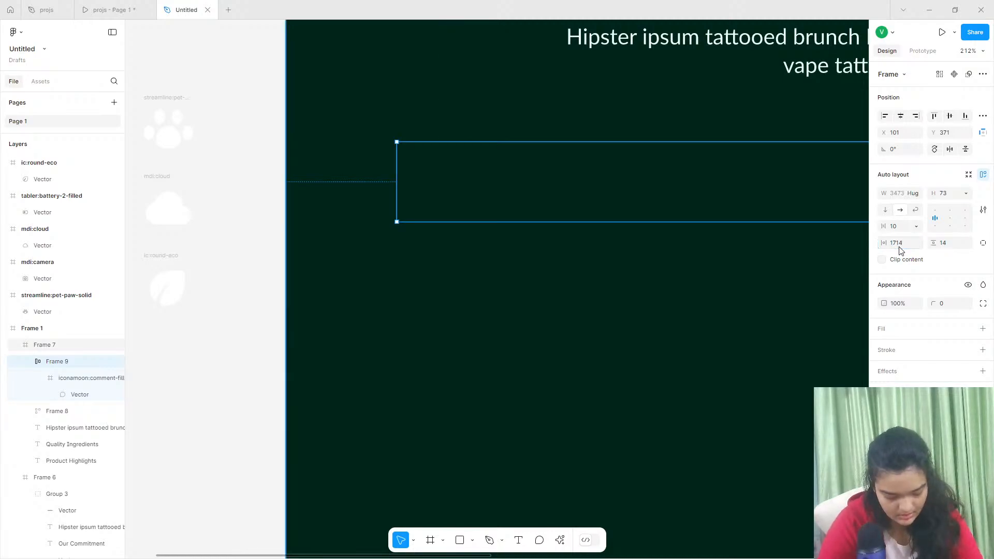
pyautogui.hotkey('ctrl', 'z')
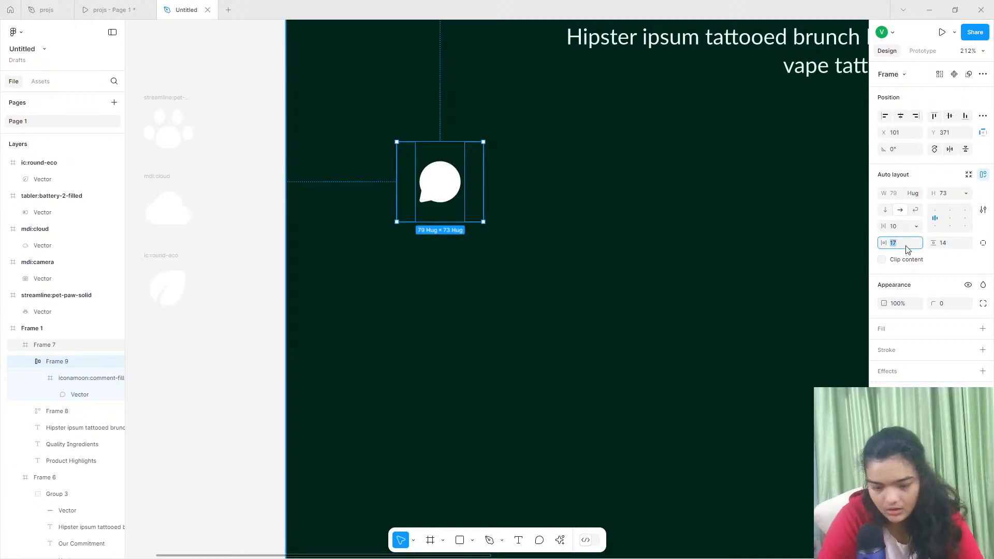
pyautogui.press('Return')
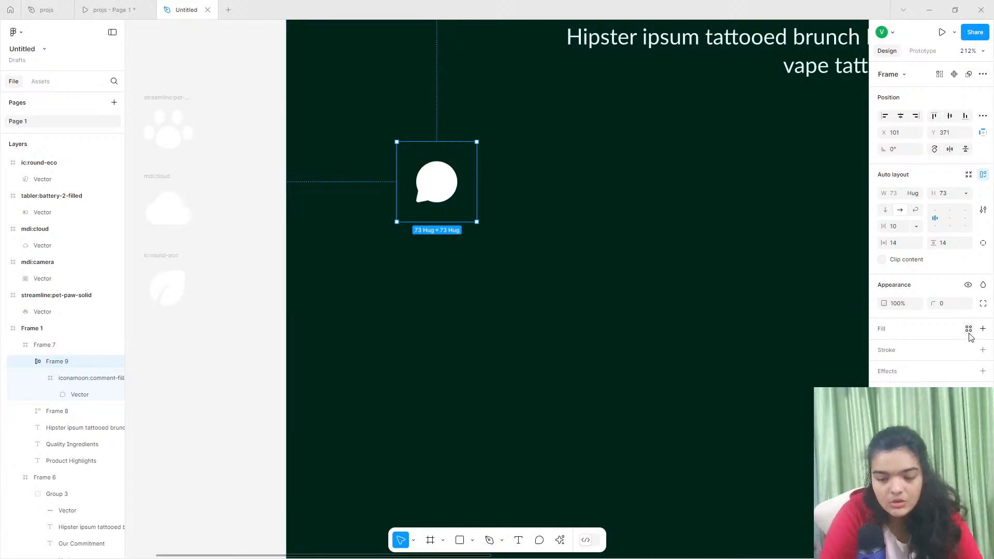
# Give the comment icon's frame a black 000000 fill and a corner radius of 34.
pyautogui.click(983, 329)
pyautogui.click(884, 348)
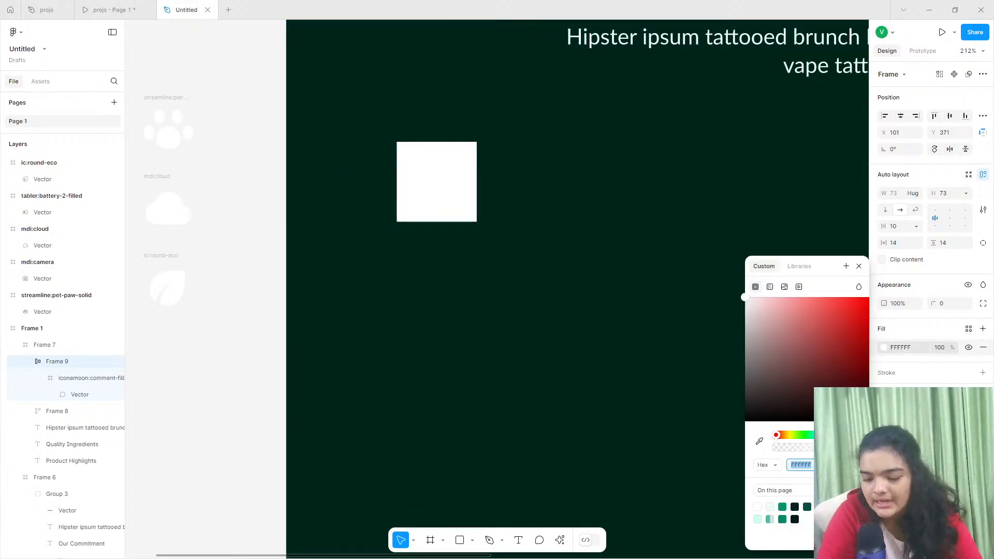
pyautogui.moveTo(837, 348); pyautogui.dragTo(674, 506)
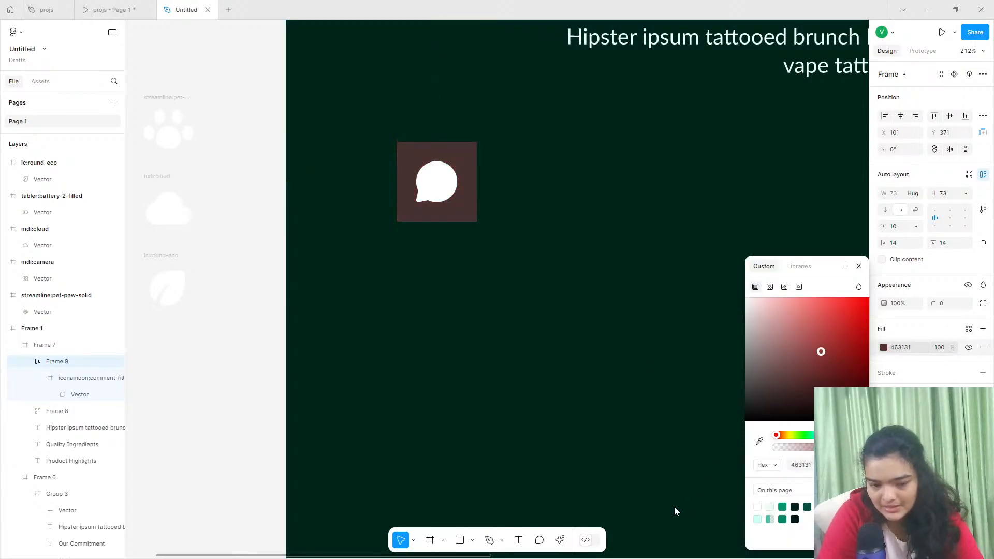
pyautogui.moveTo(933, 305); pyautogui.dragTo(266, 307)
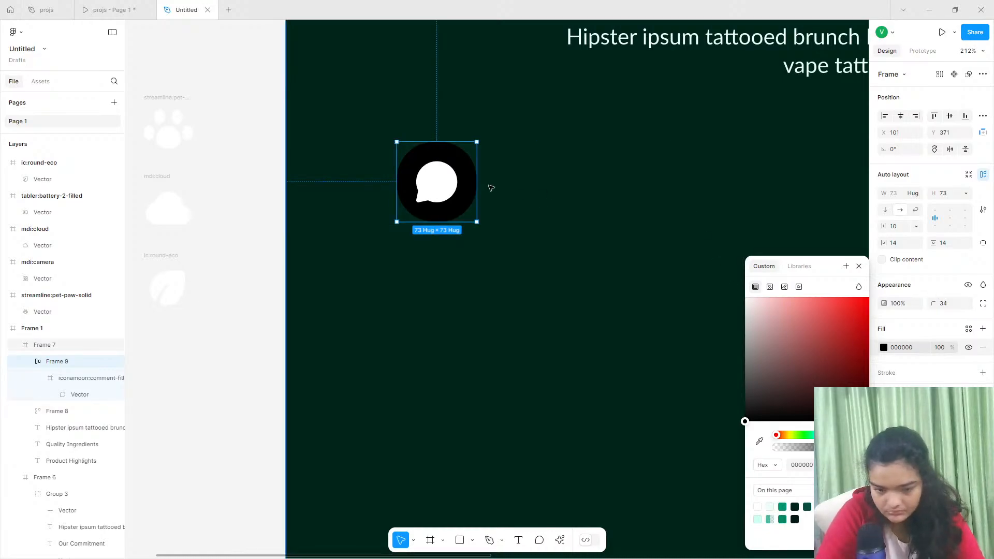
pyautogui.click(498, 200)
pyautogui.hotkey('shift', '2')
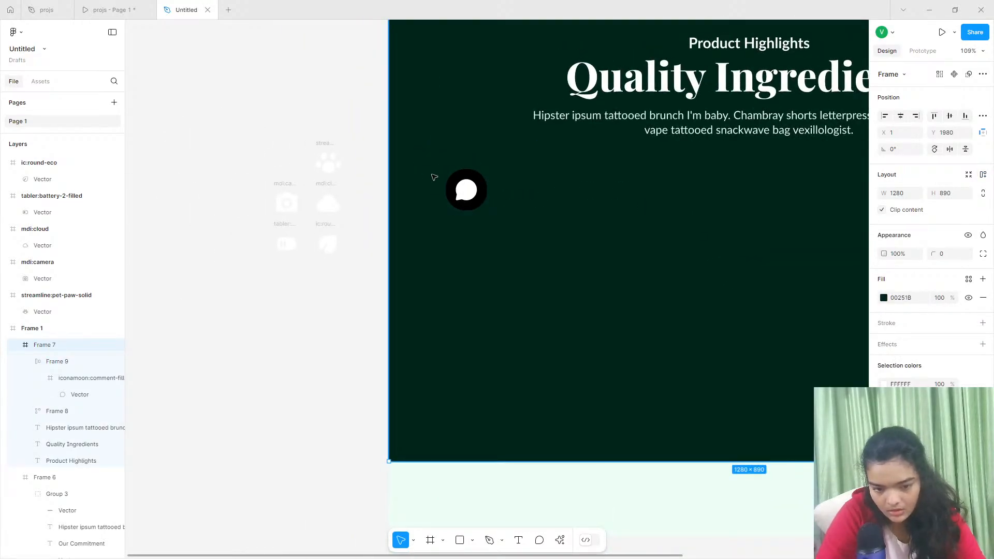
pyautogui.click(466, 195)
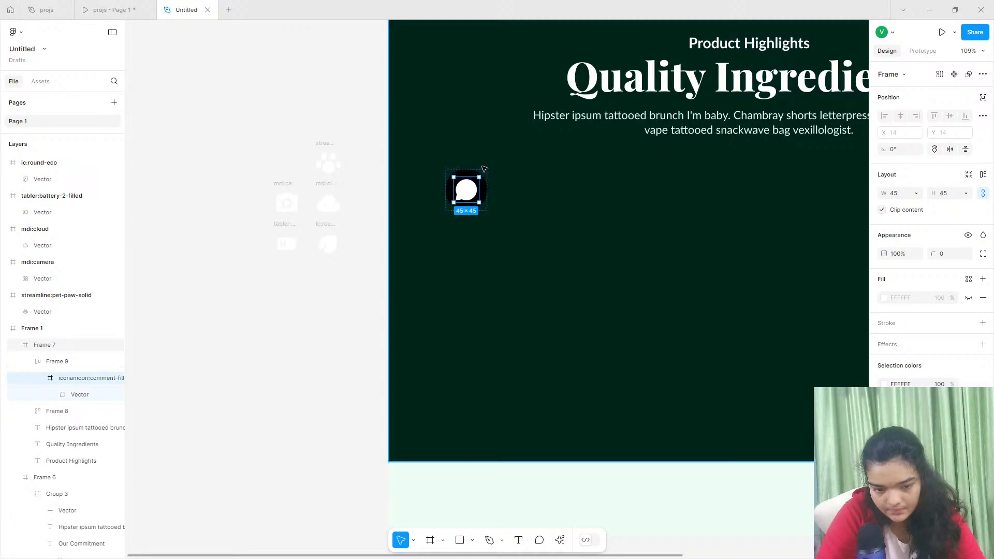
pyautogui.click(482, 177)
pyautogui.click(475, 183)
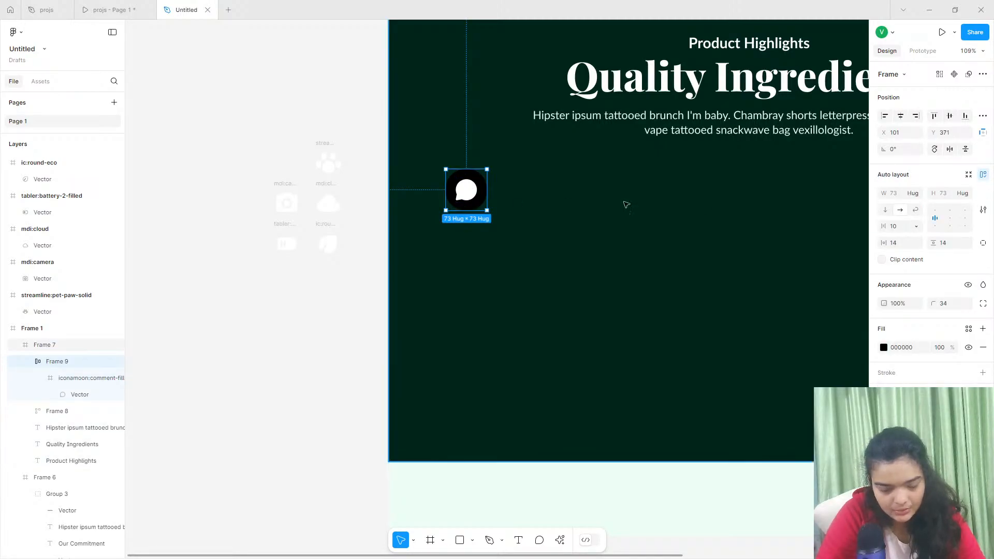
# Duplicate the middle feature's heading and paragraph from the hero card and place the copies beneath the comment icon at X 74.
pyautogui.scroll(7, 647, 208)
pyautogui.hscroll(5, 671, 234)
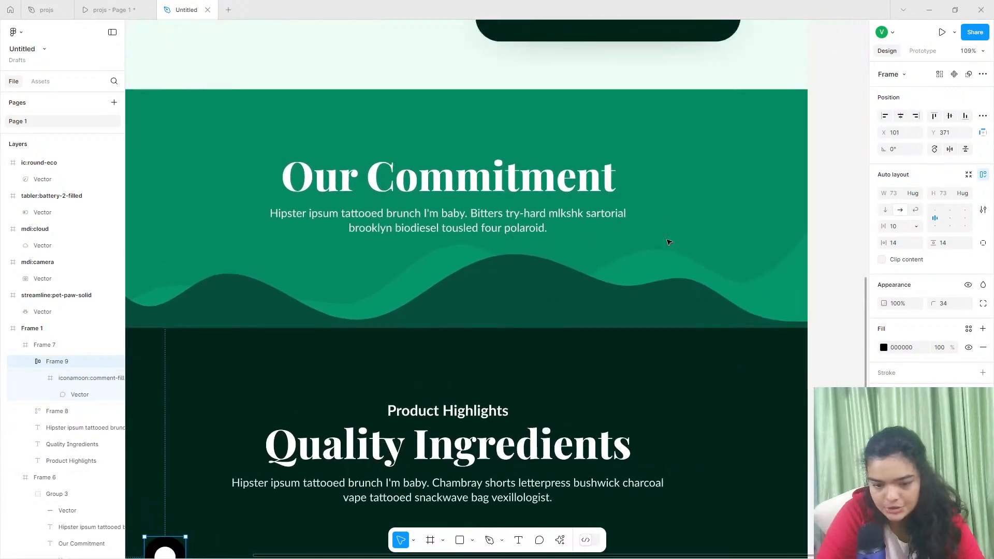
pyautogui.scroll(6, 647, 207)
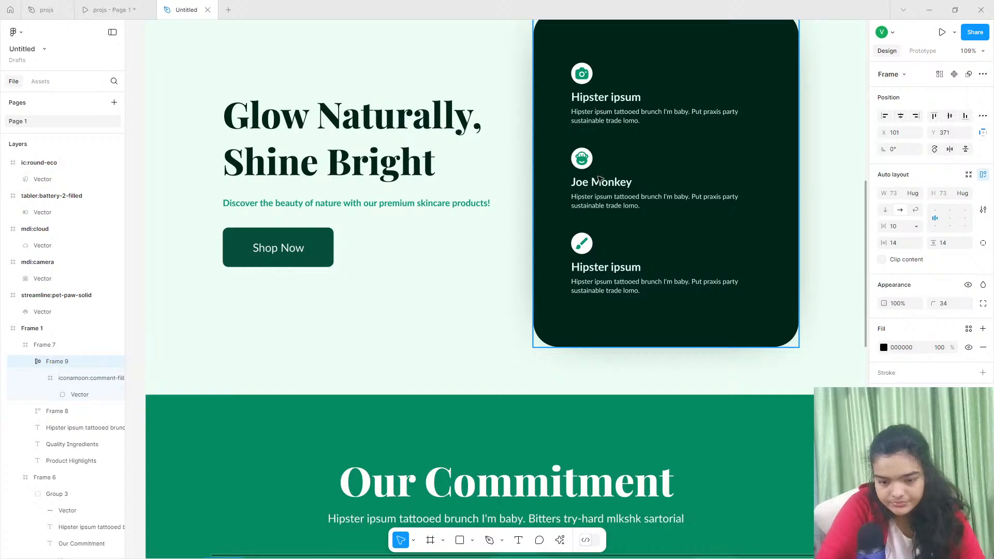
pyautogui.click(599, 182)
pyautogui.keyDown('shift'); pyautogui.click(602, 204); pyautogui.keyUp('shift')
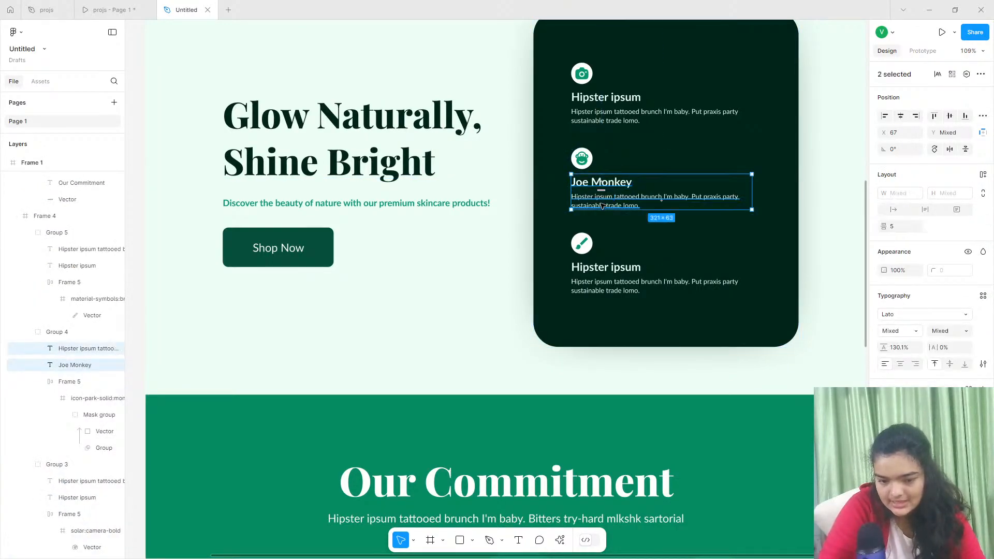
pyautogui.hotkey('ctrl', 'd')
pyautogui.moveTo(609, 184); pyautogui.dragTo(226, 414)
pyautogui.moveTo(381, 378); pyautogui.dragTo(426, 357)
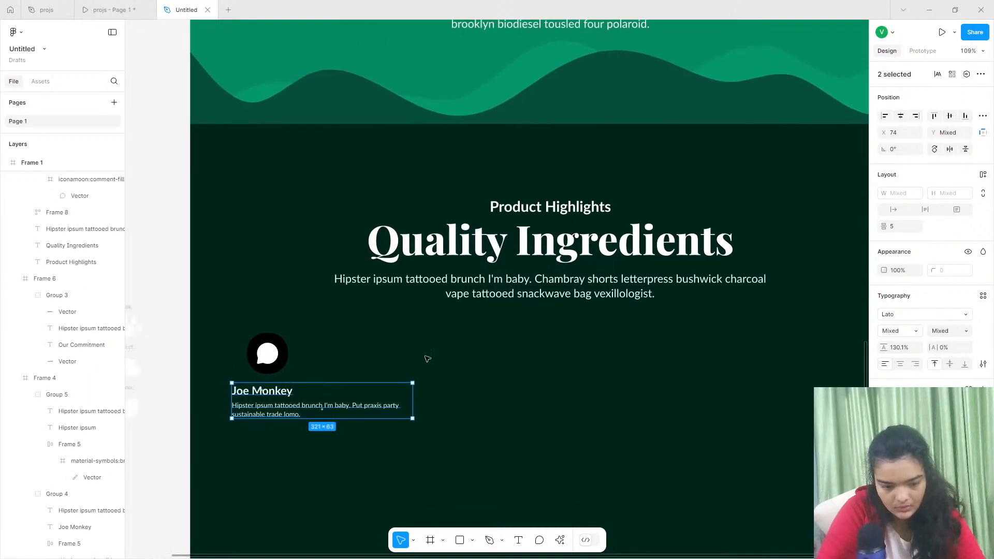
# Delete the empty auto layout Frame 8 and centre the copied heading under the comment icon.
pyautogui.click(343, 371)
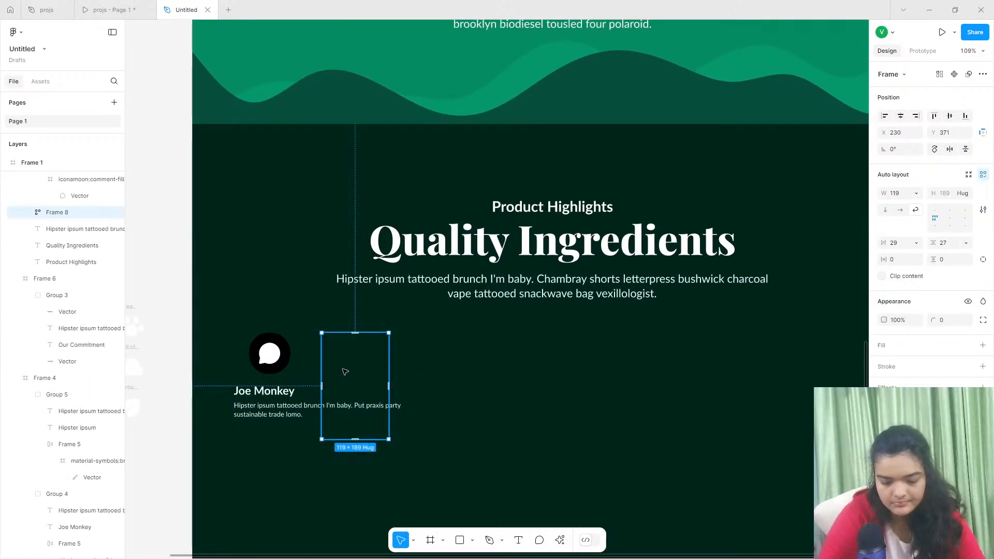
pyautogui.press('Delete')
pyautogui.hscroll(-3, 343, 372)
pyautogui.click(367, 393)
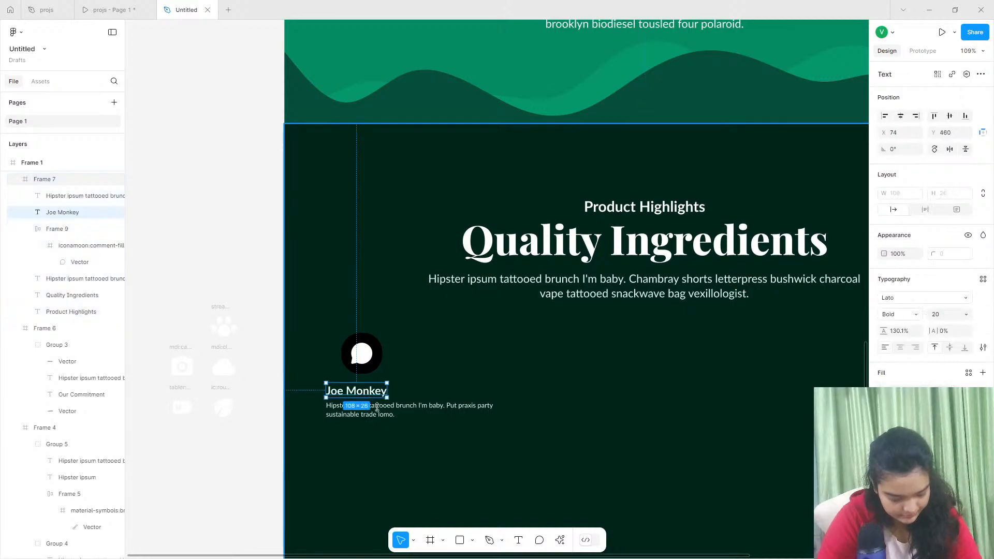
pyautogui.scroll(5, 362, 403)
pyautogui.moveTo(350, 379); pyautogui.dragTo(365, 373)
# Centre-align the copied paragraph, narrow it to 182 wide and place it under the heading at X 58, Y 486.
pyautogui.click(353, 421)
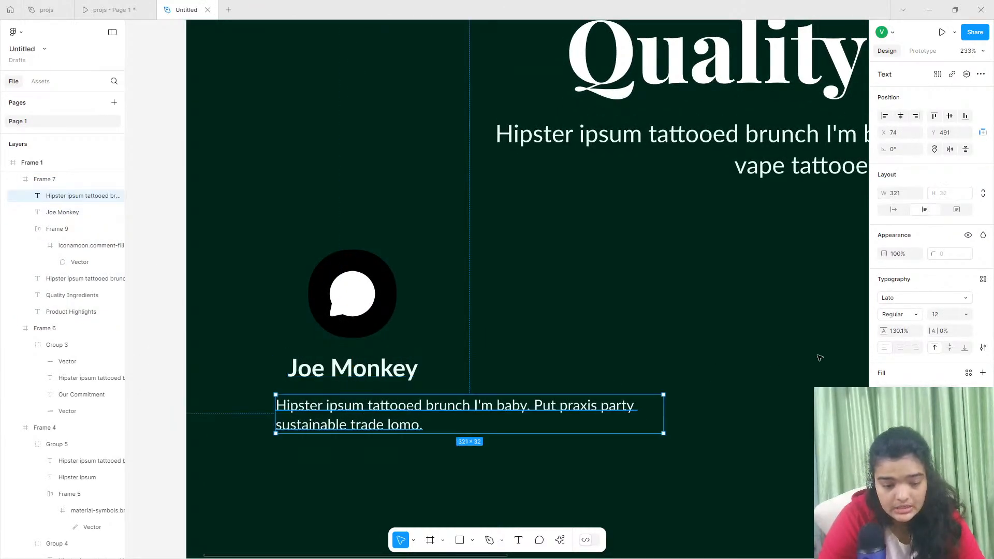
pyautogui.click(901, 347)
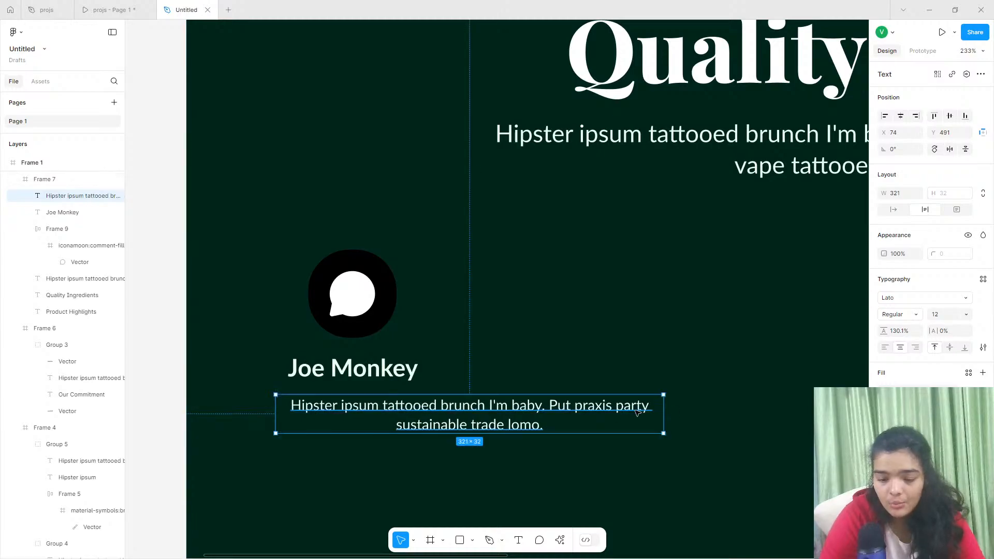
pyautogui.moveTo(667, 412); pyautogui.dragTo(493, 412)
pyautogui.moveTo(420, 419); pyautogui.dragTo(424, 418)
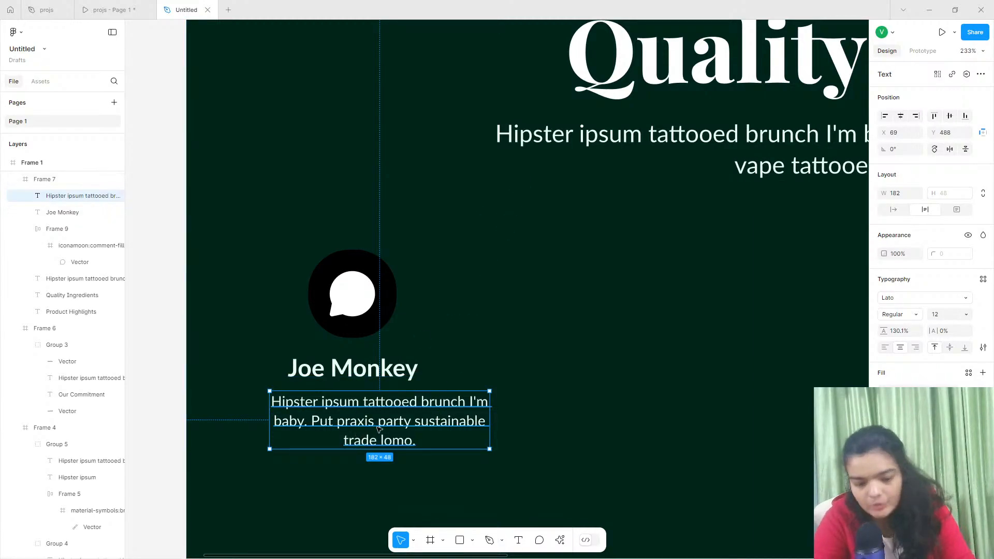
pyautogui.moveTo(378, 428); pyautogui.dragTo(364, 426)
# Try removing the paragraph's first sentence and narrowing its text box, and undo both changes.
pyautogui.doubleClick(310, 422)
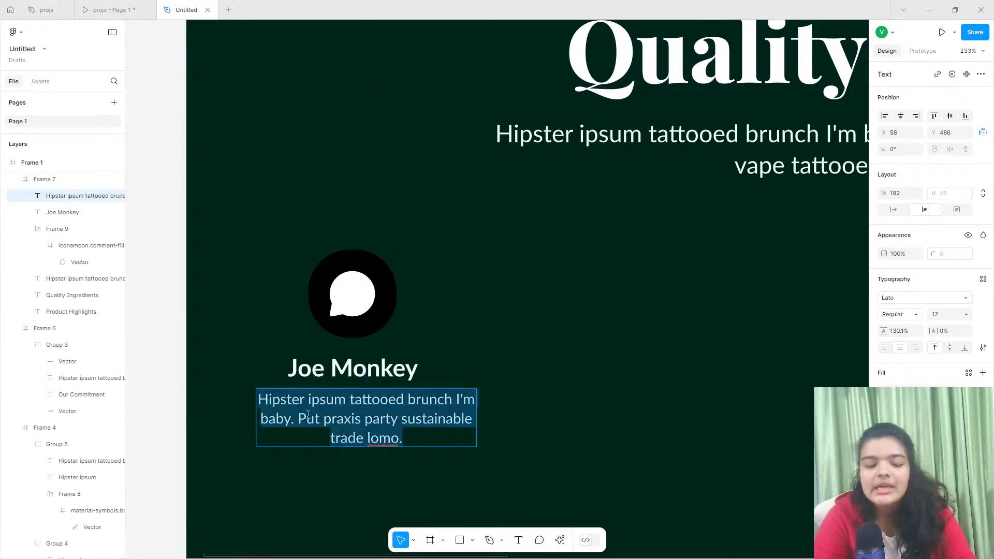
pyautogui.click(303, 421)
pyautogui.moveTo(300, 418); pyautogui.dragTo(244, 387)
pyautogui.press('BackSpace')
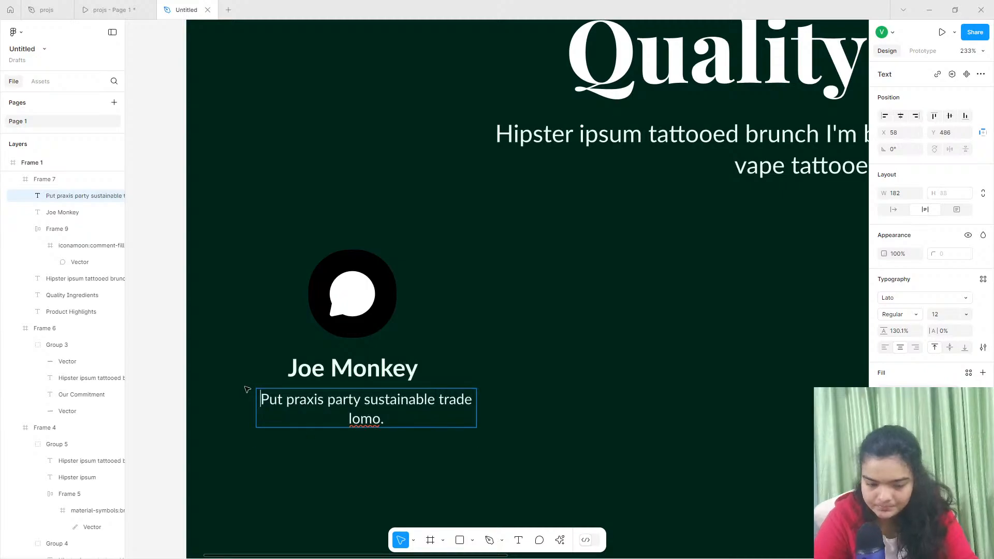
pyautogui.press('Escape')
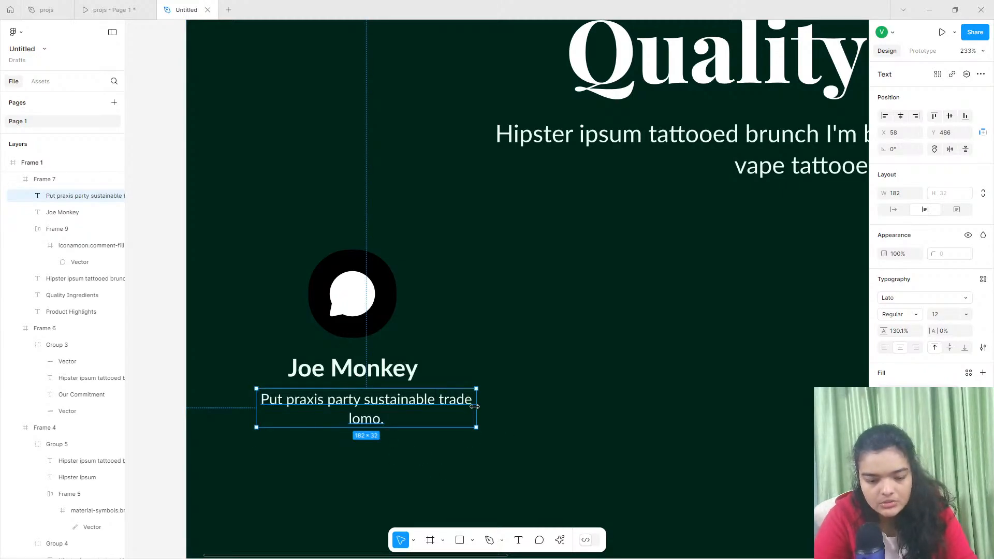
pyautogui.moveTo(474, 407); pyautogui.dragTo(443, 414)
pyautogui.hotkey('ctrl', 'z')
pyautogui.hotkey('ctrl', 'z')
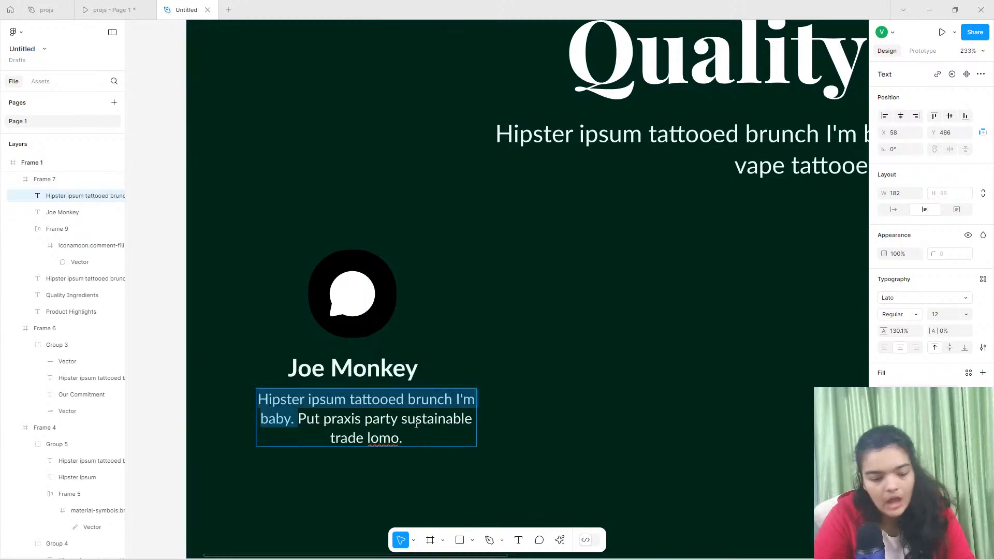
pyautogui.press('Escape')
pyautogui.press('Escape')
# Widen the paragraph under the comment icon's heading to 256 so its text wraps onto two lines.
pyautogui.scroll(-5, 375, 466)
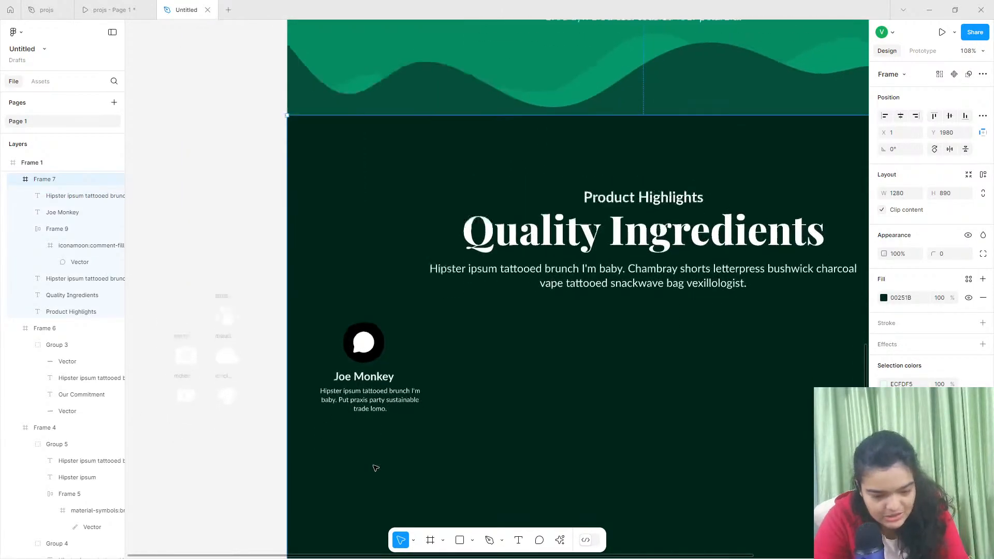
pyautogui.click(379, 357)
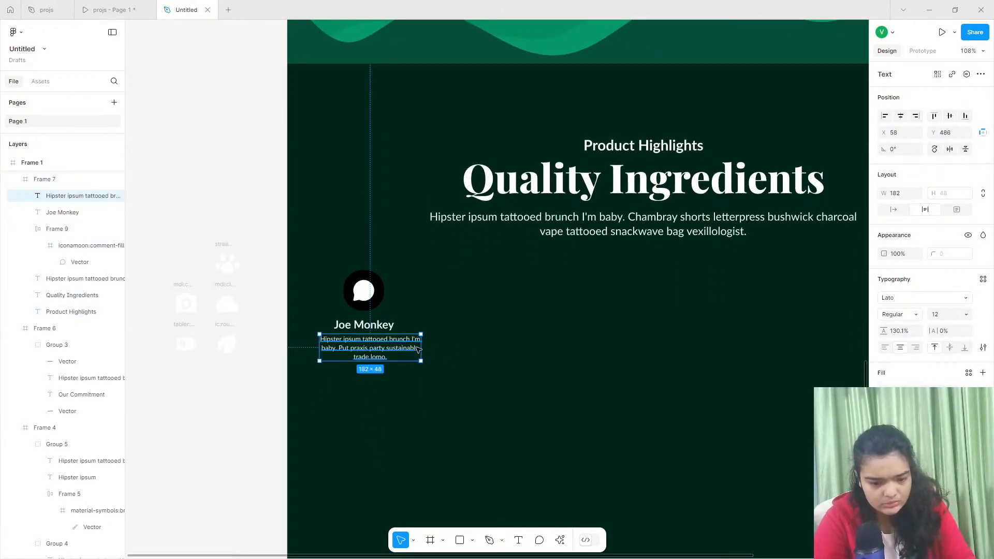
pyautogui.moveTo(422, 352); pyautogui.dragTo(462, 351)
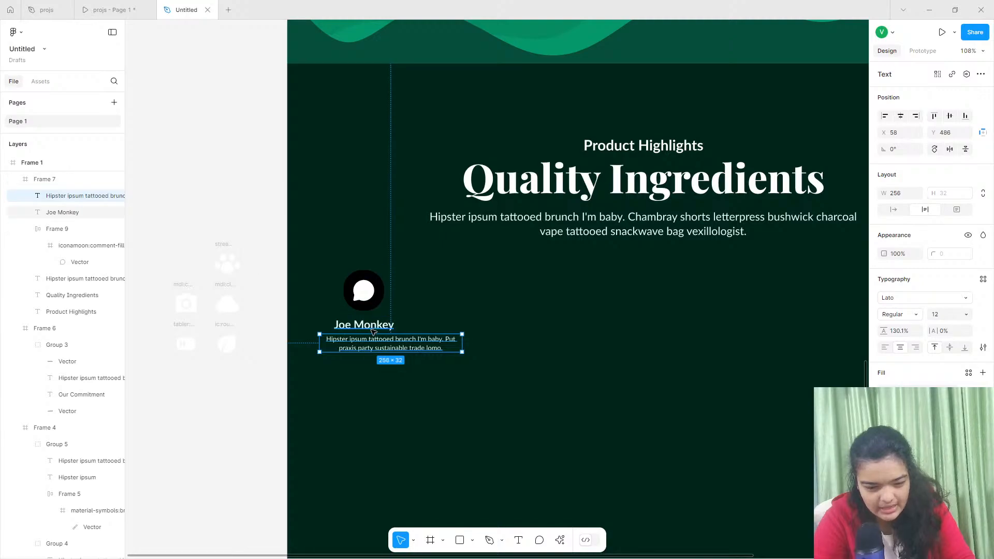
# Move the comment icon and its heading together so they are centred above the widened paragraph.
pyautogui.click(371, 326)
pyautogui.keyDown('shift'); pyautogui.click(372, 309); pyautogui.keyUp('shift')
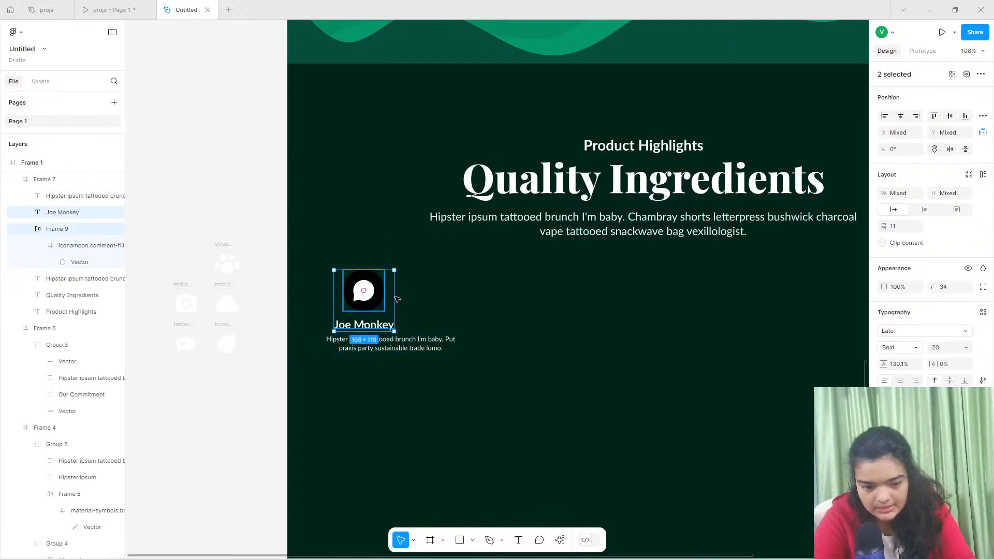
pyautogui.hotkey('shift', 'a')
pyautogui.moveTo(404, 294); pyautogui.dragTo(397, 292)
# Group the comment icon, heading and paragraph, and move the group to X 84, Y 392.
pyautogui.hotkey('ctrl', 'a')
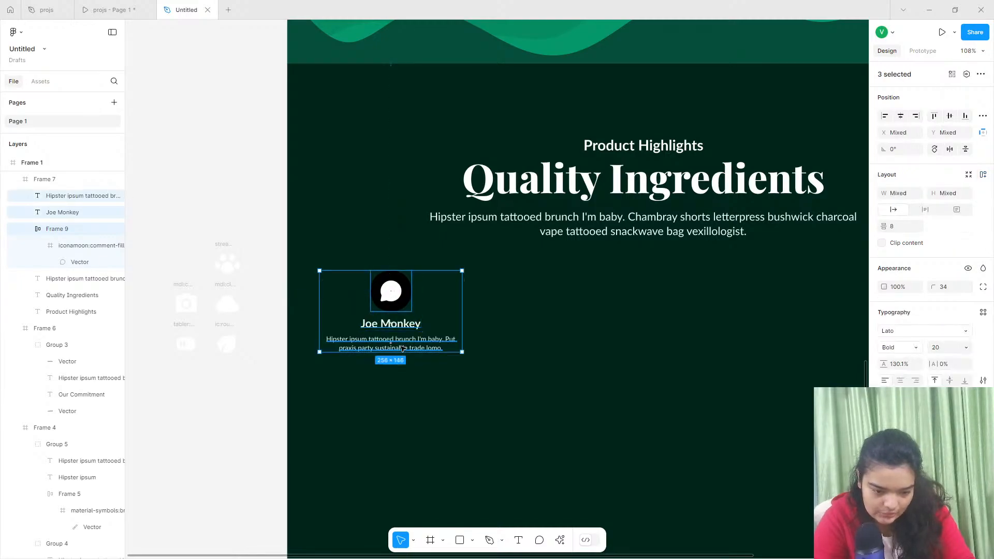
pyautogui.hotkey('ctrl', 'g')
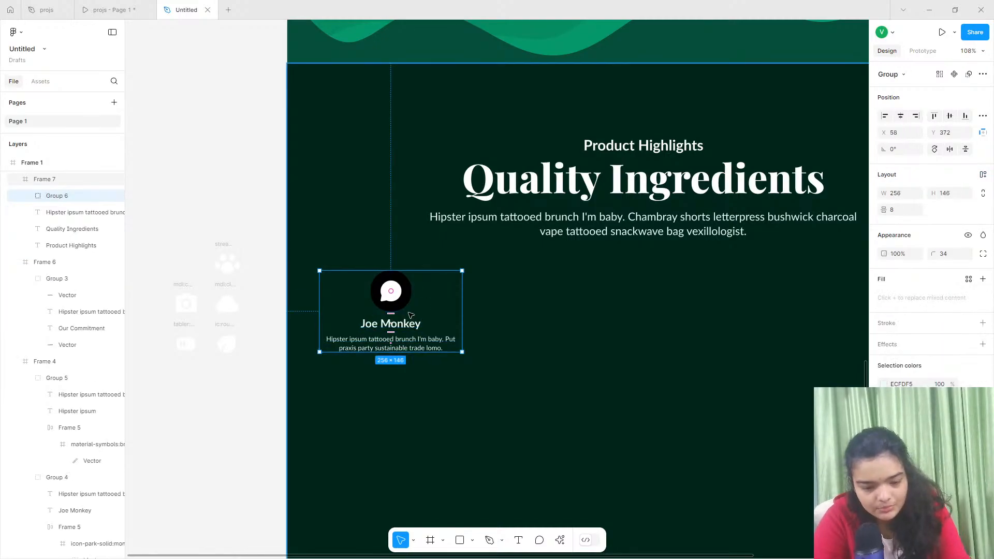
pyautogui.moveTo(403, 319); pyautogui.dragTo(422, 340)
# Duplicate the feature group twice to form a row of three, placing the last copy at X 858, Y 389.
pyautogui.scroll(-3, 416, 217)
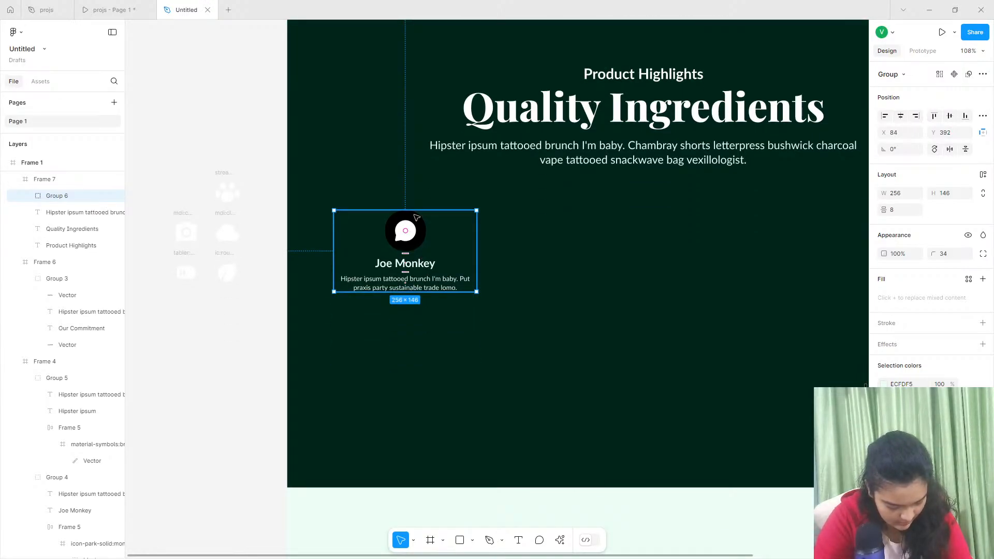
pyautogui.scroll(3, 573, 266)
pyautogui.scroll(-5, 348, 244)
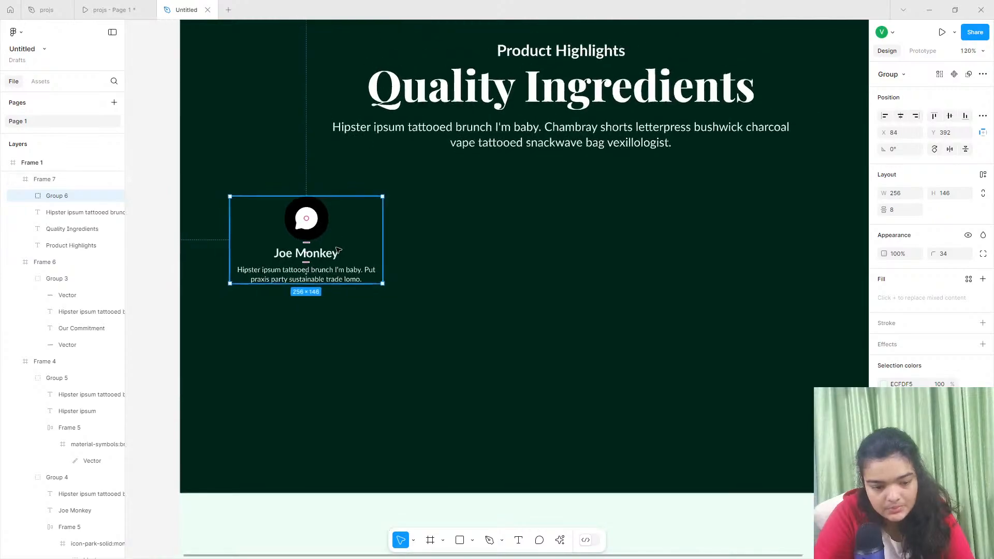
pyautogui.hotkey('ctrl', 'd')
pyautogui.moveTo(304, 251); pyautogui.dragTo(551, 252)
pyautogui.press('Escape')
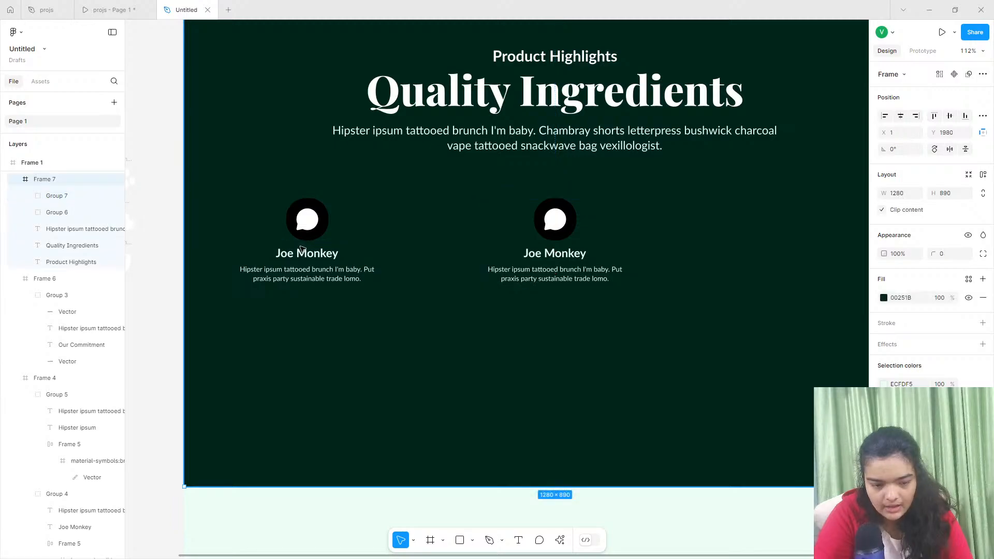
pyautogui.moveTo(305, 267); pyautogui.dragTo(760, 241)
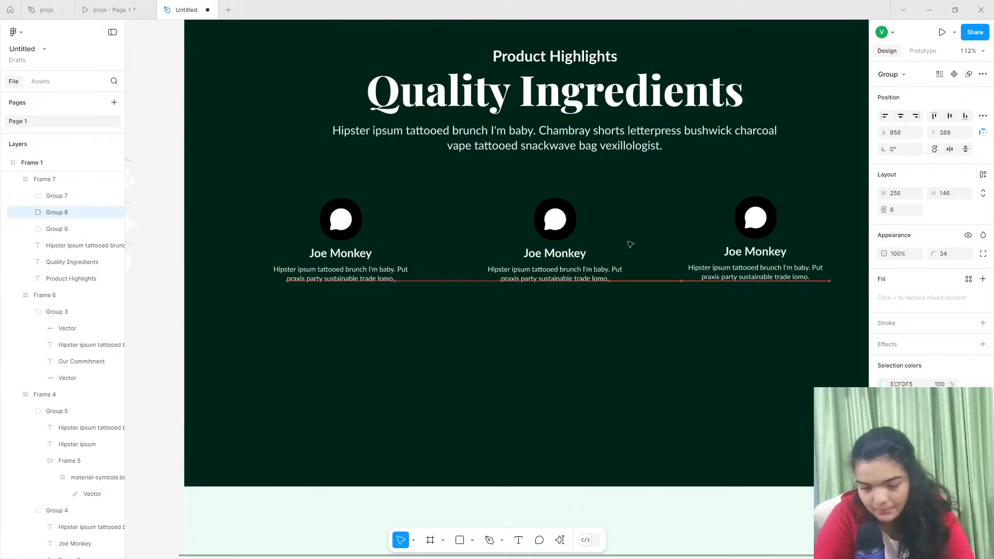
# Select all three feature groups and tidy them up so they are evenly spaced in the row.
pyautogui.click(609, 239)
pyautogui.hscroll(2, 719, 244)
pyautogui.click(739, 244)
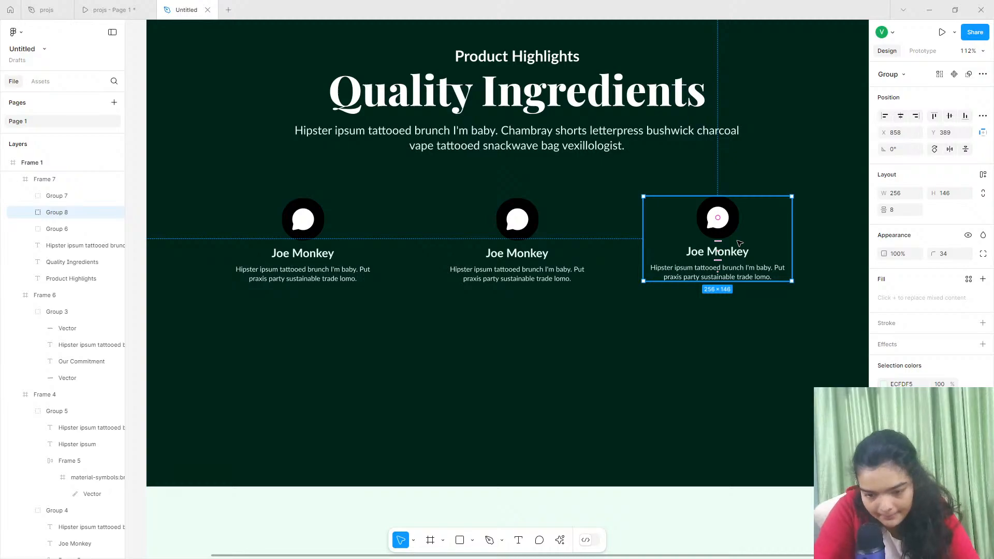
pyautogui.hscroll(2, 739, 243)
pyautogui.scroll(1, 739, 243)
pyautogui.keyDown('shift'); pyautogui.click(522, 284); pyautogui.keyUp('shift')
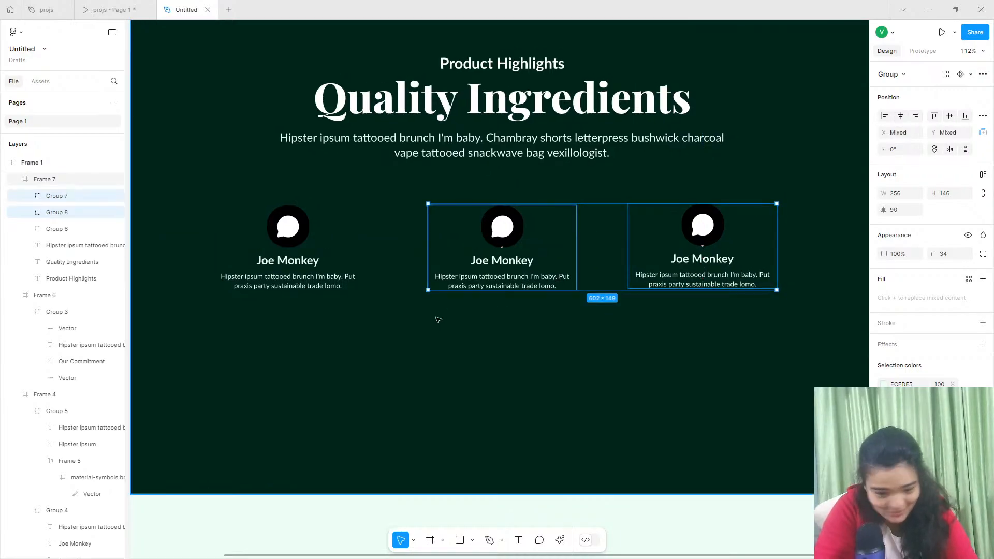
pyautogui.keyDown('shift'); pyautogui.click(352, 282); pyautogui.keyUp('shift')
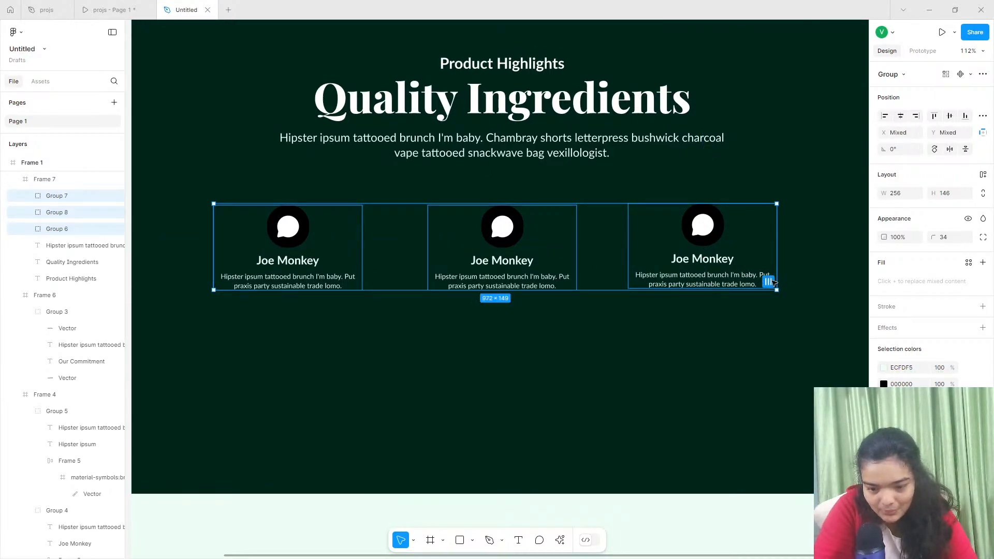
pyautogui.click(768, 281)
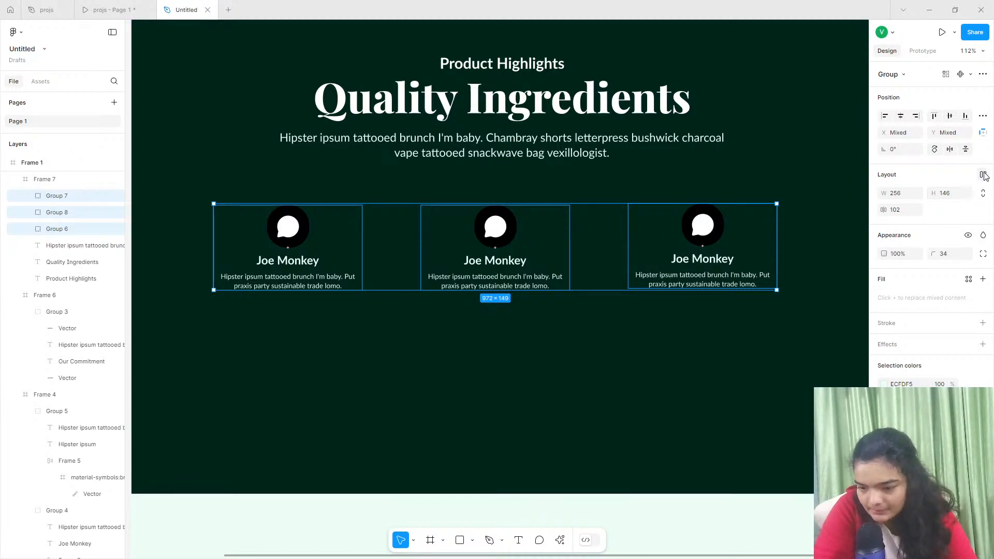
# Wrap the three feature groups in a horizontal auto layout with a gap of 102.
pyautogui.hotkey('shift', 'a')
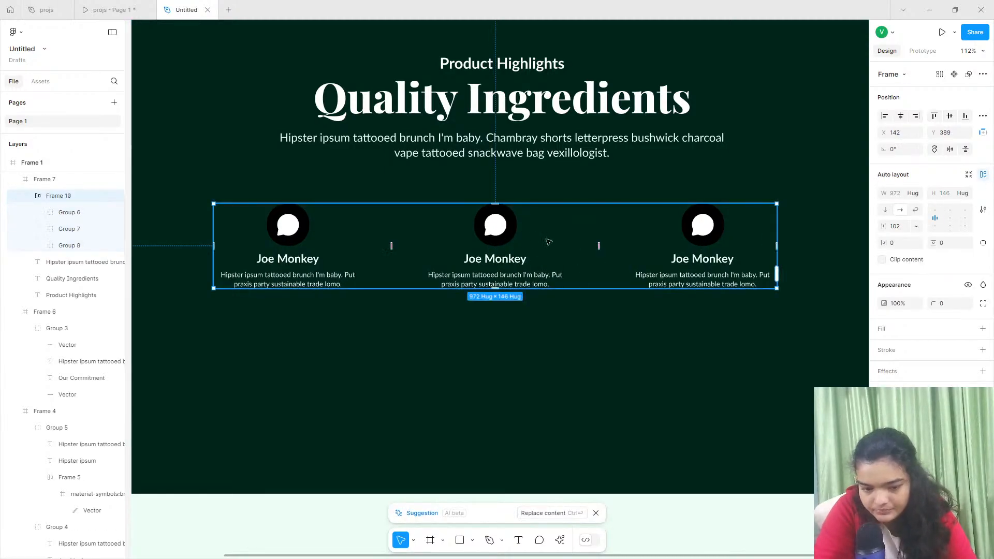
pyautogui.click(969, 176)
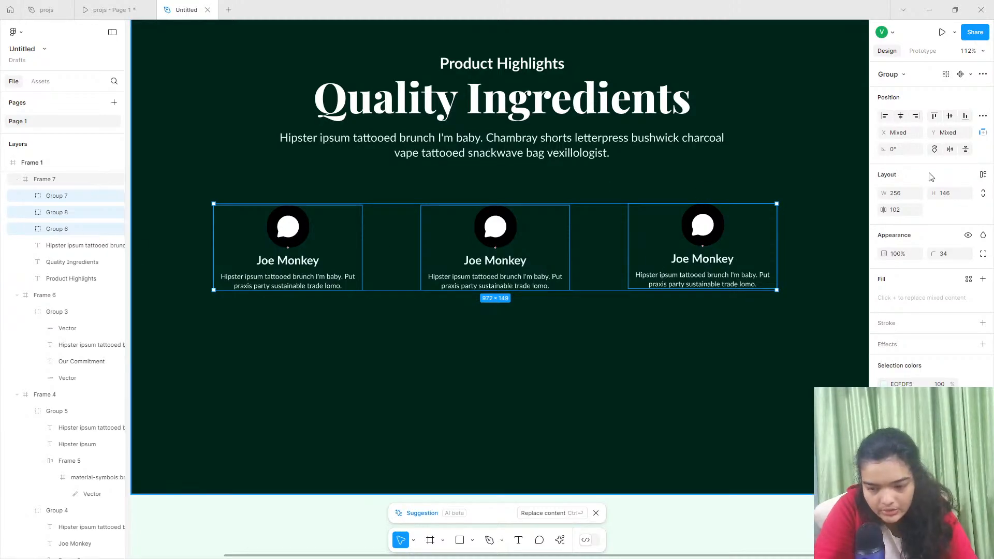
pyautogui.hotkey('shift', 'a')
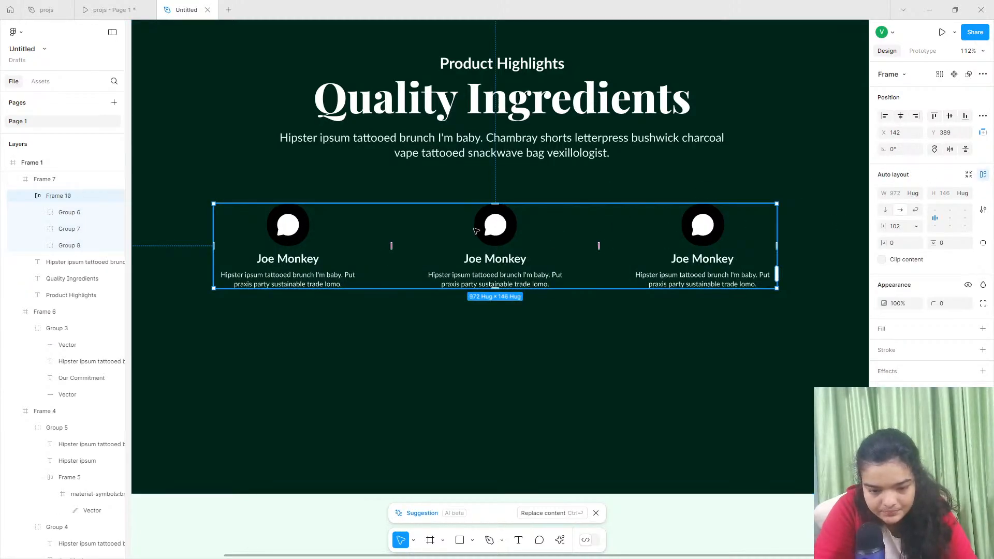
# Replace the comment icon in the middle feature's black circle with the white paw icon from beside the page.
pyautogui.scroll(-5, 241, 174)
pyautogui.click(326, 202)
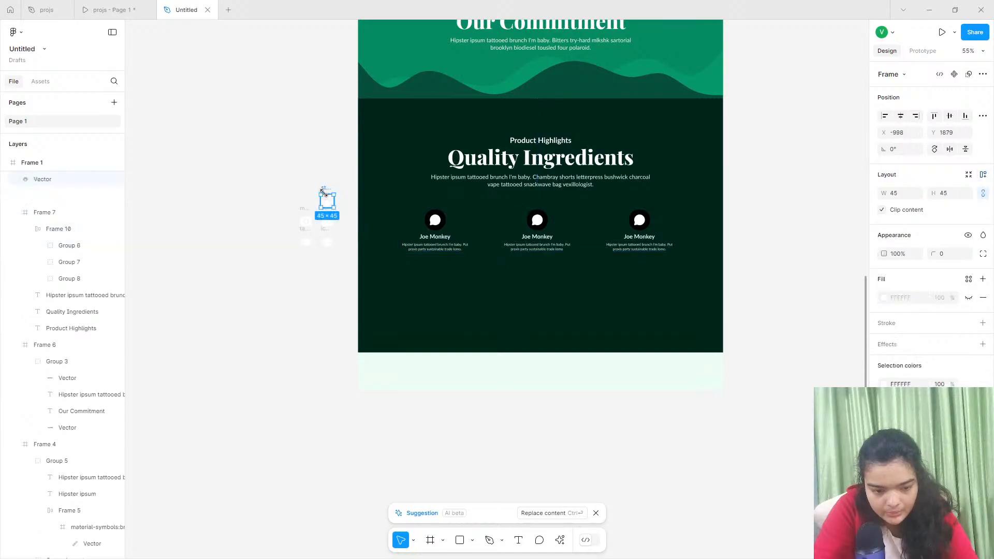
pyautogui.moveTo(327, 204); pyautogui.dragTo(541, 220)
pyautogui.click(538, 220)
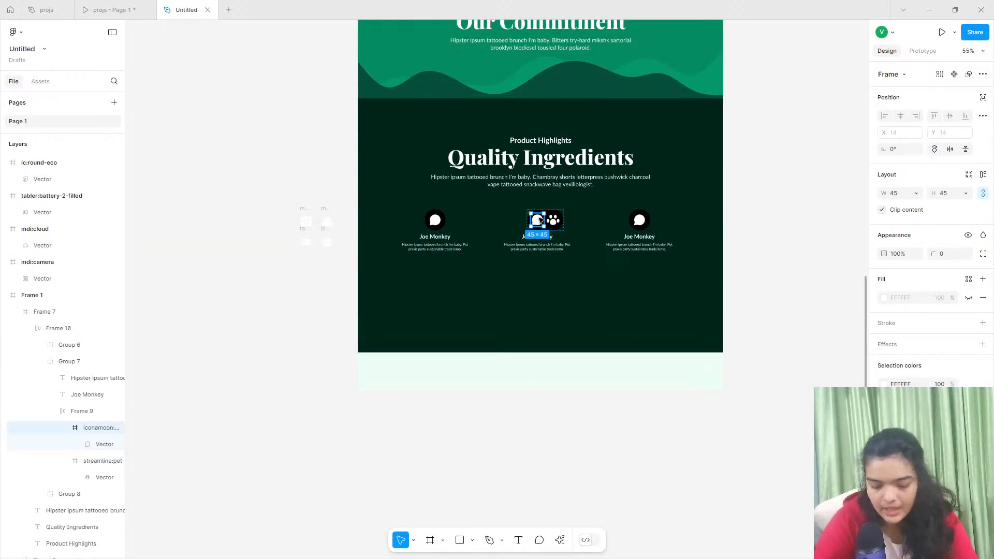
pyautogui.press('Delete')
# Replace the comment icon in the third feature's black circle with the mdi:camera icon from beside the page.
pyautogui.click(307, 221)
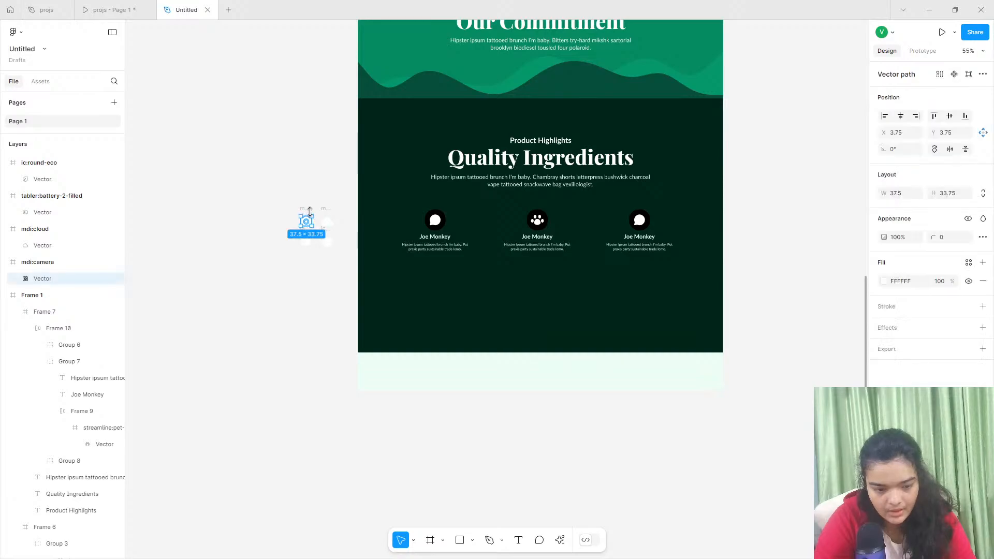
pyautogui.click(305, 209)
pyautogui.moveTo(307, 222); pyautogui.dragTo(647, 222)
pyautogui.click(643, 221)
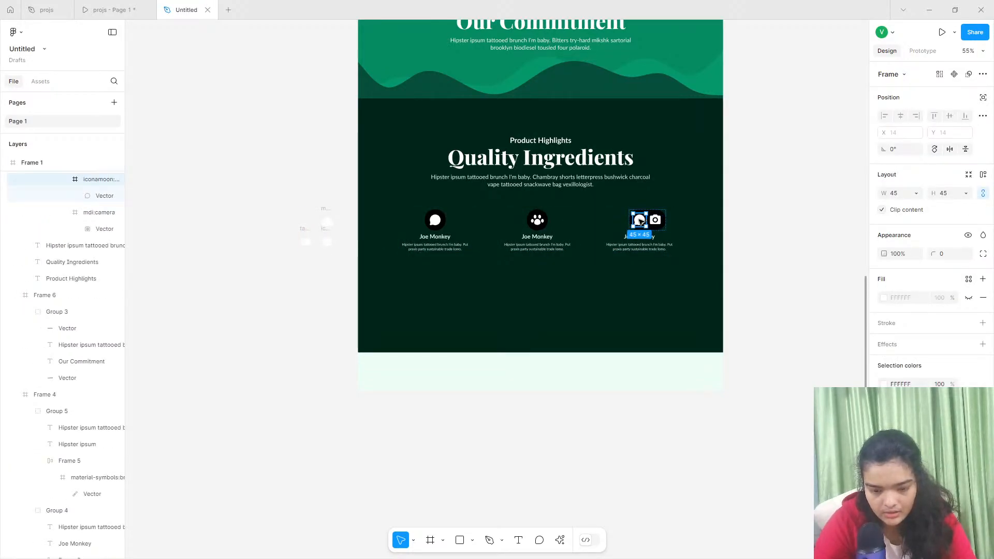
pyautogui.press('Delete')
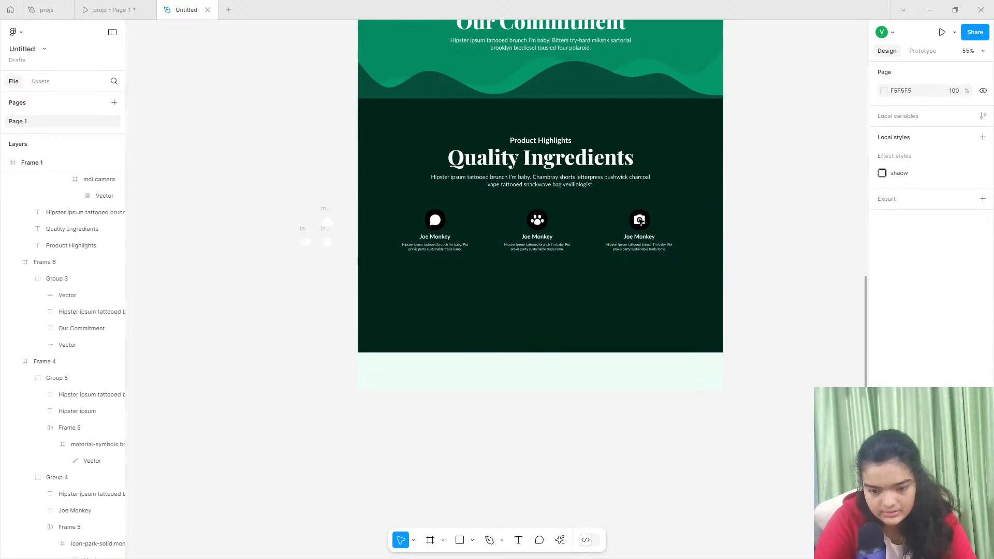
# Check the reference design, and set the first feature's heading to font size 18 with centred text alignment.
pyautogui.click(133, 5)
pyautogui.click(174, 6)
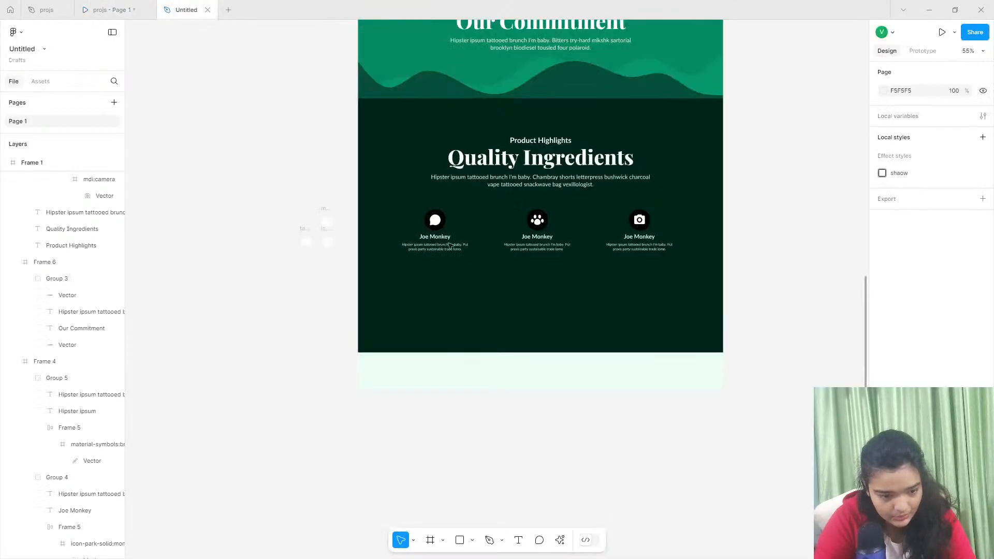
pyautogui.scroll(5, 435, 238)
pyautogui.click(436, 238)
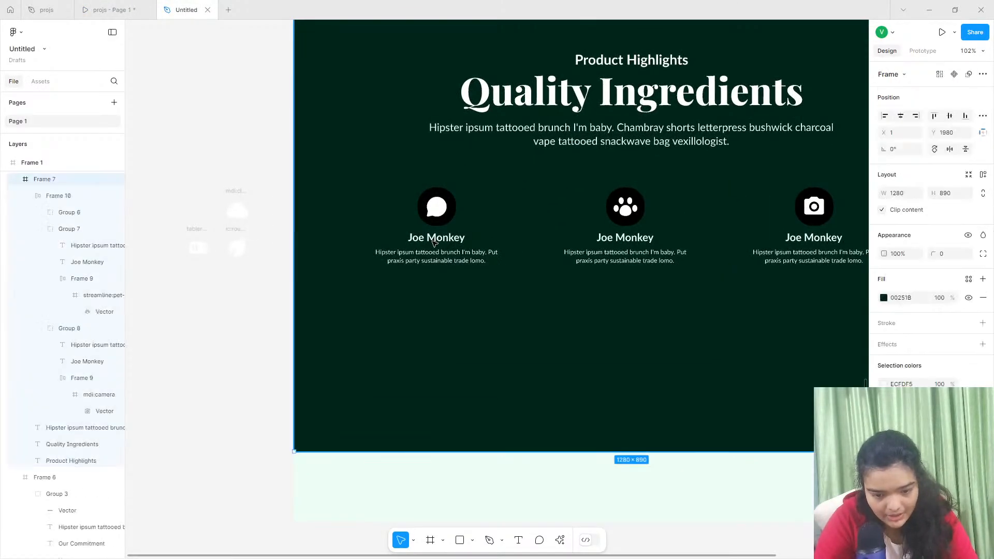
pyautogui.doubleClick(436, 238)
pyautogui.doubleClick(437, 239)
pyautogui.click(917, 299)
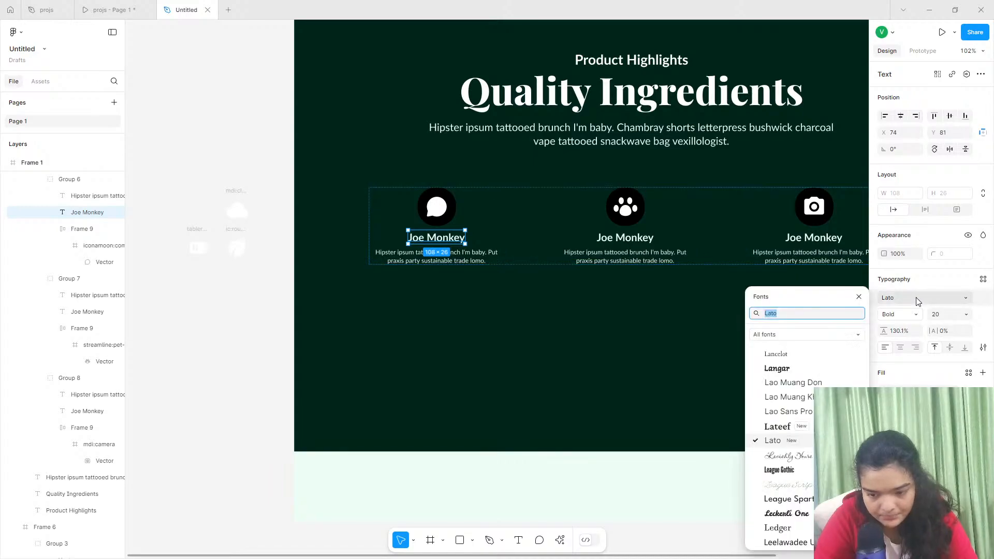
pyautogui.click(943, 314)
pyautogui.write('18')
pyautogui.press('Return')
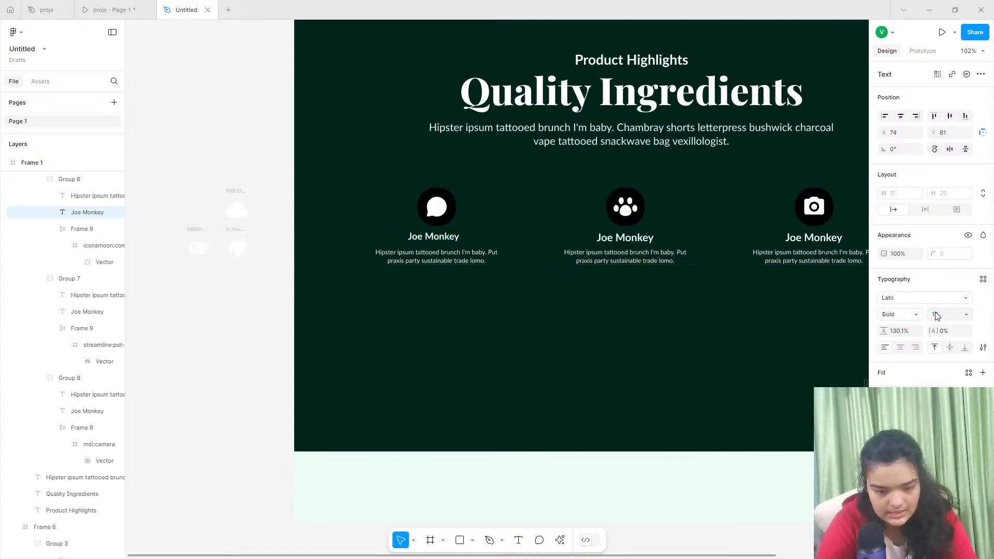
pyautogui.click(900, 347)
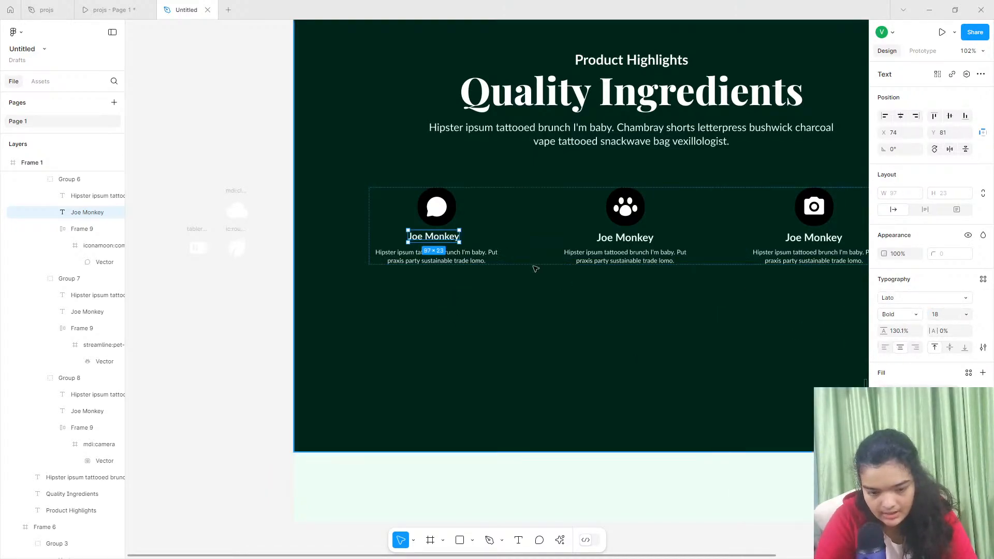
# Centre the first feature's heading under the comment icon at X 80, Y 82, and change its text to "Cruelty Free".
pyautogui.scroll(5, 452, 235)
pyautogui.moveTo(452, 236)
pyautogui.mouseDown()
pyautogui.moveTo(467, 240)
pyautogui.moveTo(451, 234)
pyautogui.mouseUp()
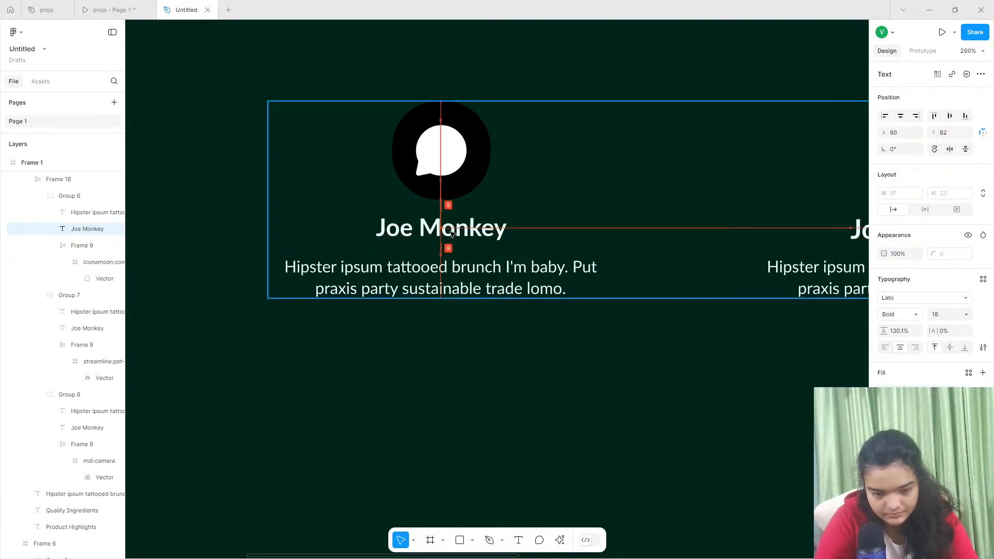
pyautogui.doubleClick(452, 233)
pyautogui.write('Crueal')
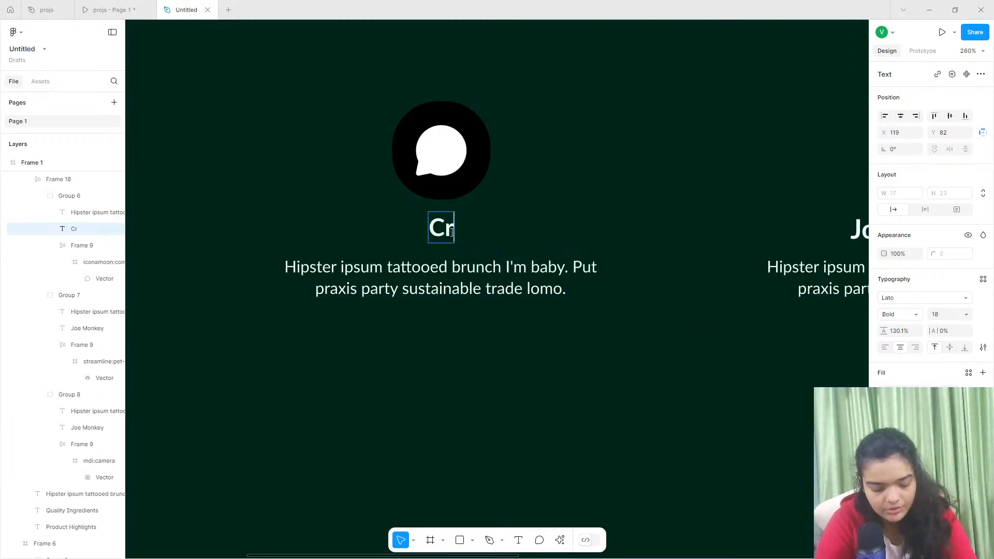
pyautogui.press('BackSpace')
pyautogui.press('BackSpace')
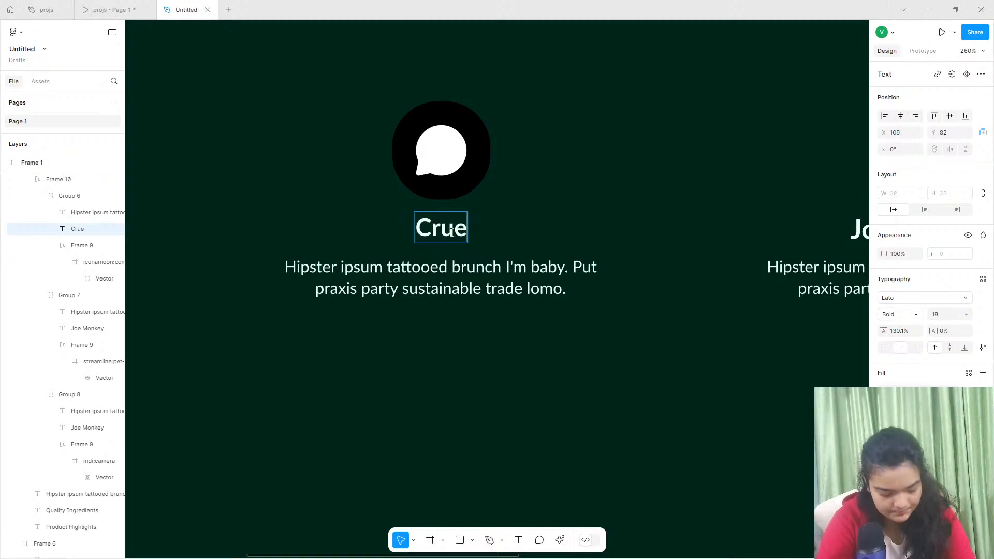
pyautogui.write(';')
pyautogui.press('BackSpace')
pyautogui.write('lty Free')
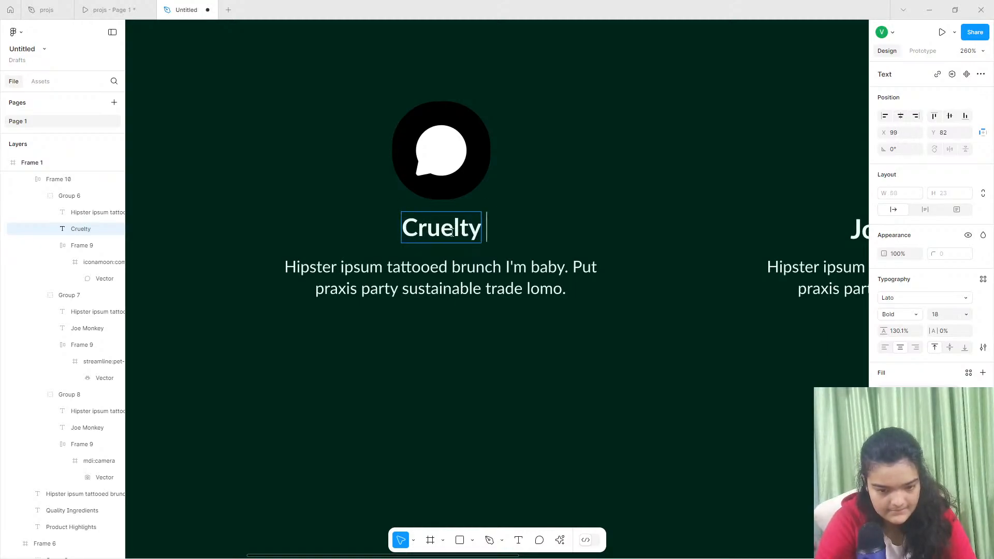
# Check the reference design, and change the middle feature's heading to "Diverse Range".
pyautogui.click(405, 268)
pyautogui.scroll(-5, 406, 270)
pyautogui.hscroll(2, 466, 281)
pyautogui.doubleClick(629, 242)
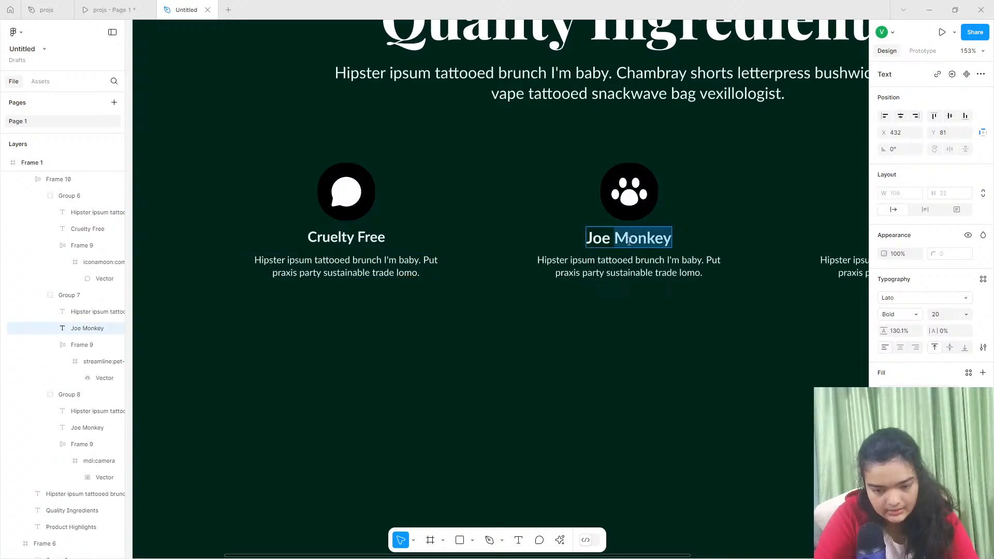
pyautogui.click(123, 4)
pyautogui.click(184, 10)
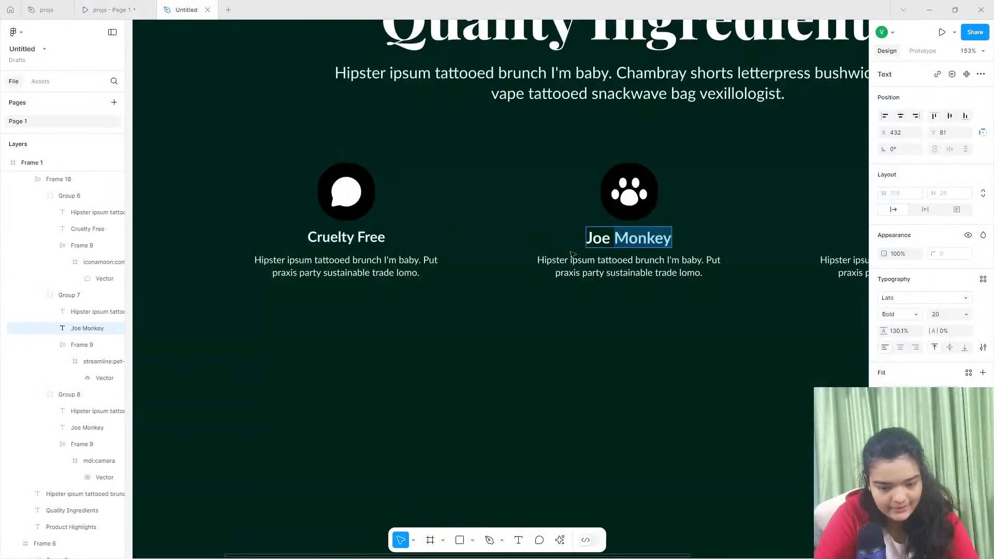
pyautogui.click(659, 237)
pyautogui.tripleClick(659, 238)
pyautogui.write('Di')
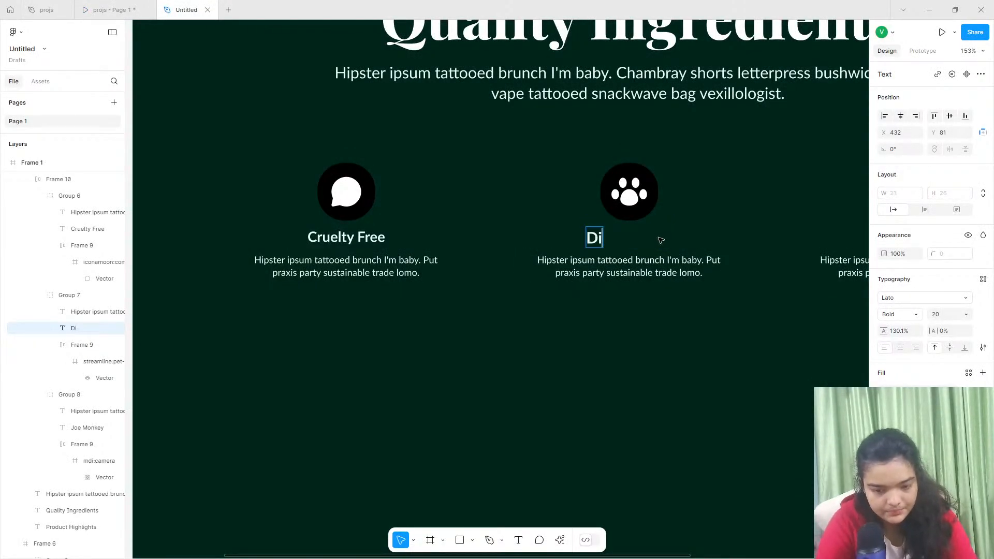
pyautogui.write('verse Rang')
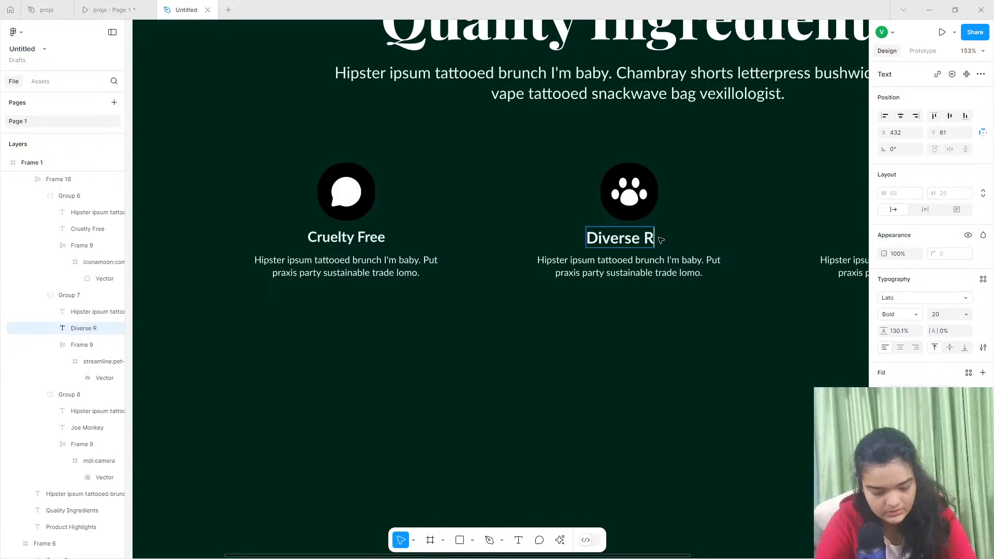
pyautogui.press('BackSpace')
pyautogui.write('nge')
pyautogui.hscroll(2, 554, 328)
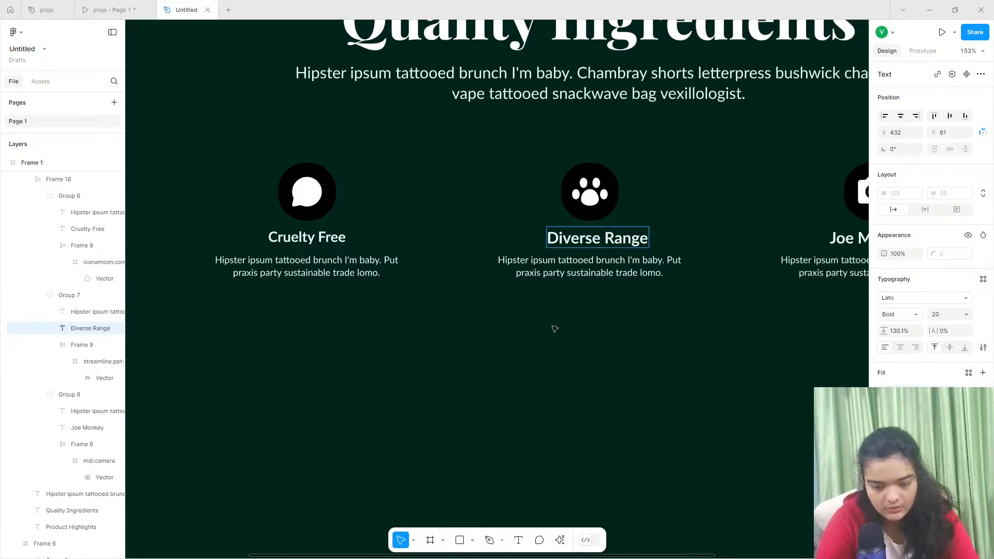
# Centre the "Diverse Range" heading under the paw icon at X 422, Y 81, and set its font size to 18.
pyautogui.click(554, 328)
pyautogui.moveTo(587, 240); pyautogui.dragTo(579, 239)
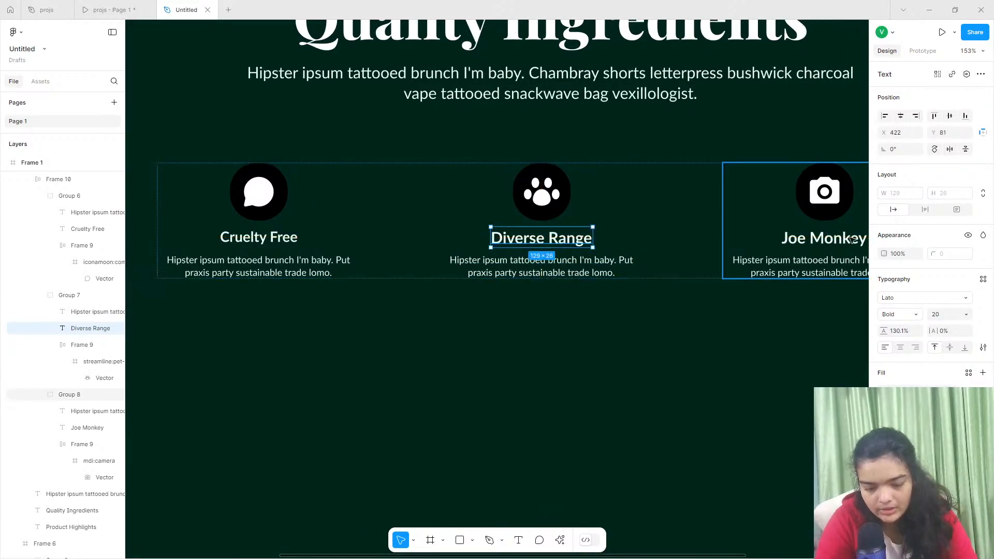
pyautogui.hscroll(2, 579, 240)
pyautogui.click(946, 316)
pyautogui.write('1')
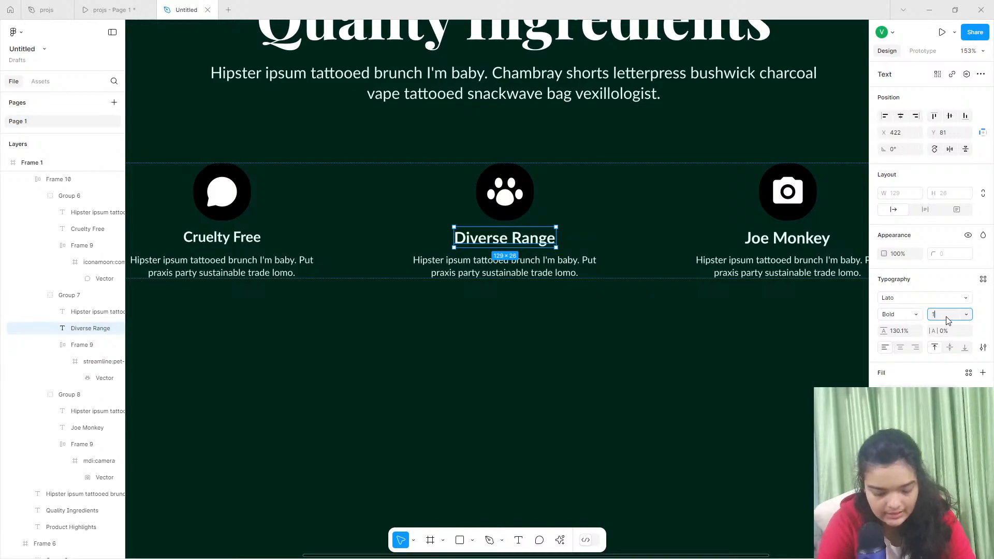
pyautogui.write('8')
pyautogui.press('Return')
# Check the reference design, and change the third feature's heading to "Eco-friendly".
pyautogui.click(784, 236)
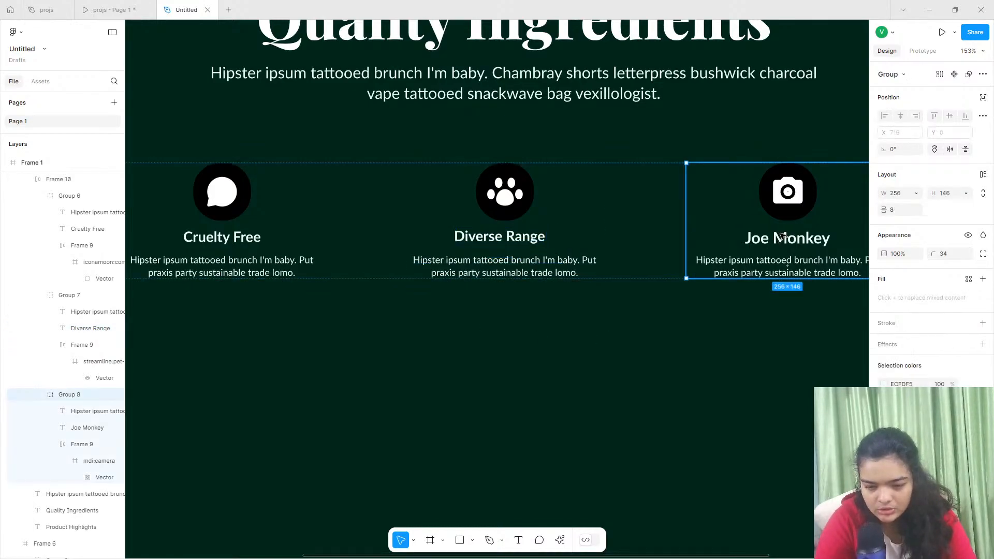
pyautogui.doubleClick(783, 237)
pyautogui.click(111, 10)
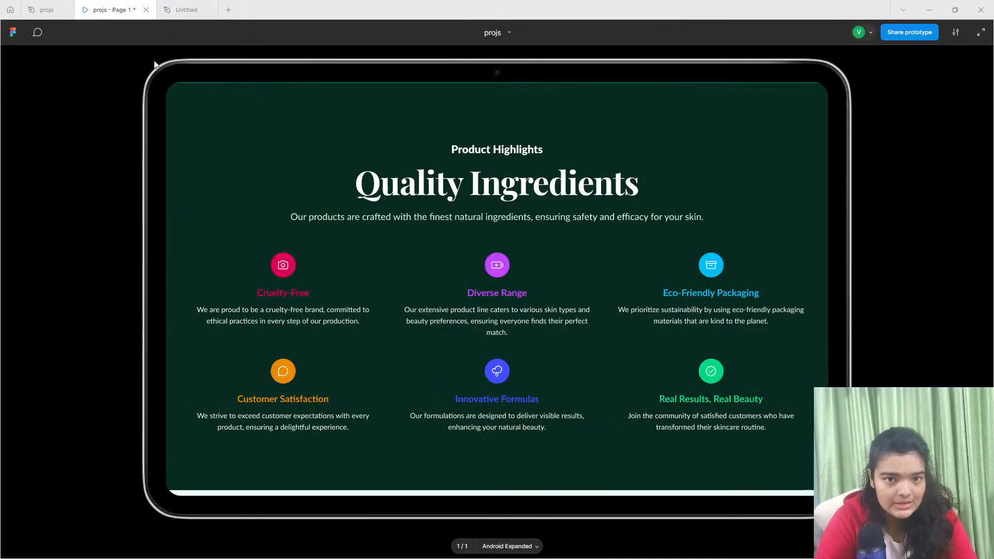
pyautogui.click(186, 10)
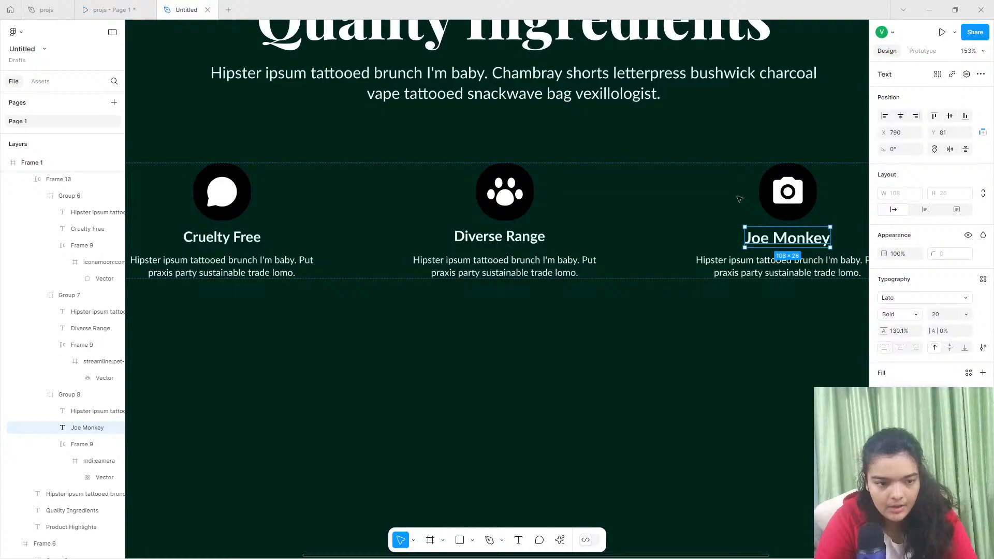
pyautogui.doubleClick(796, 247)
pyautogui.write('Eco-')
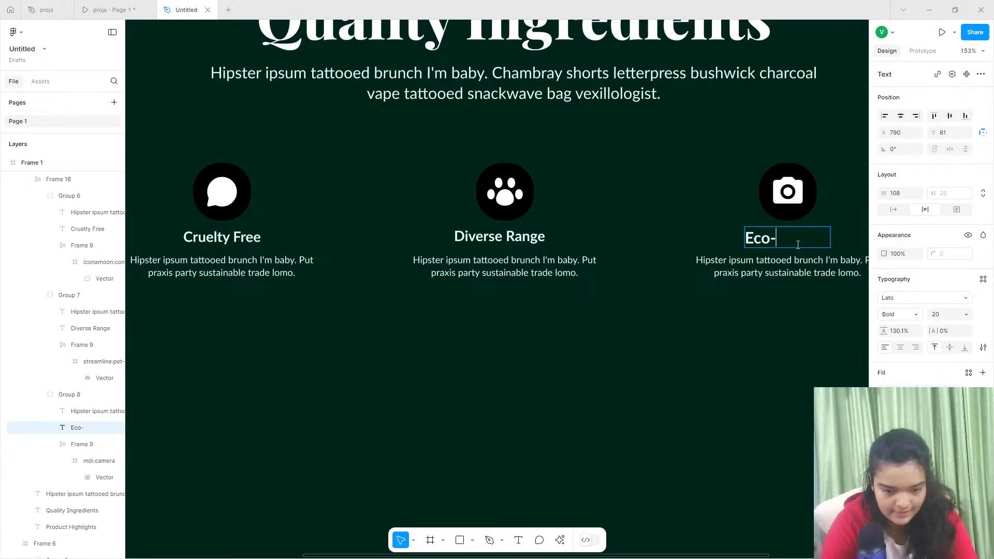
pyautogui.scroll(2, 622, 197)
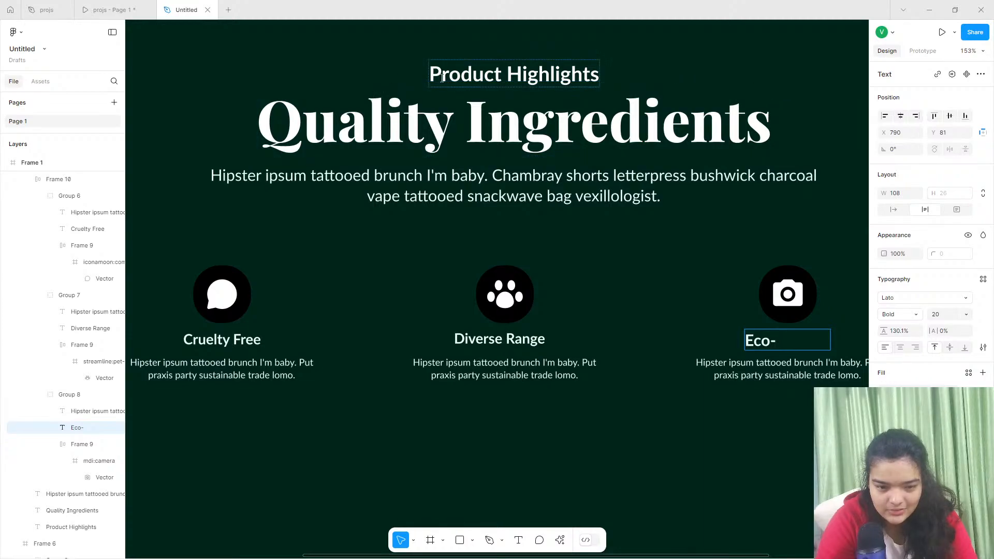
pyautogui.scroll(-1, 785, 331)
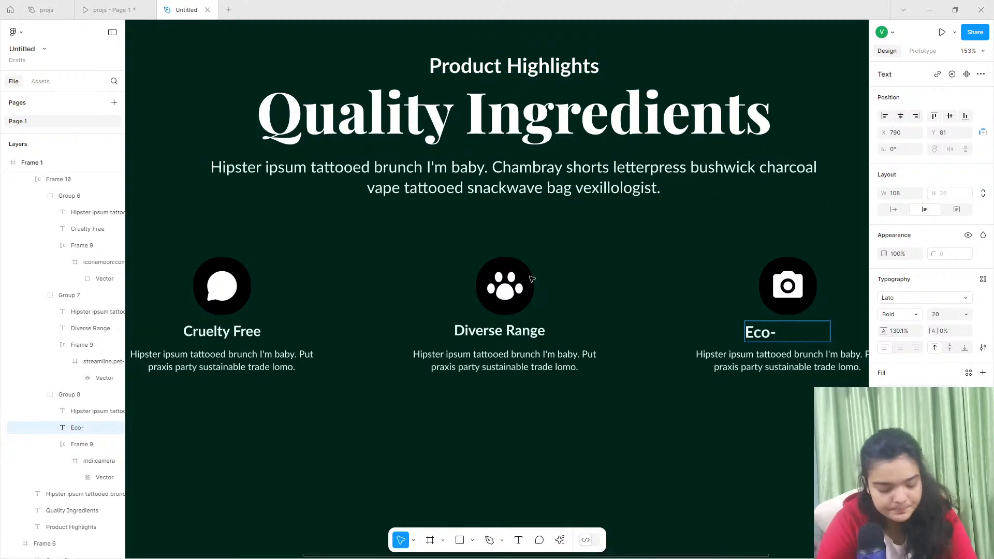
pyautogui.write('friendly')
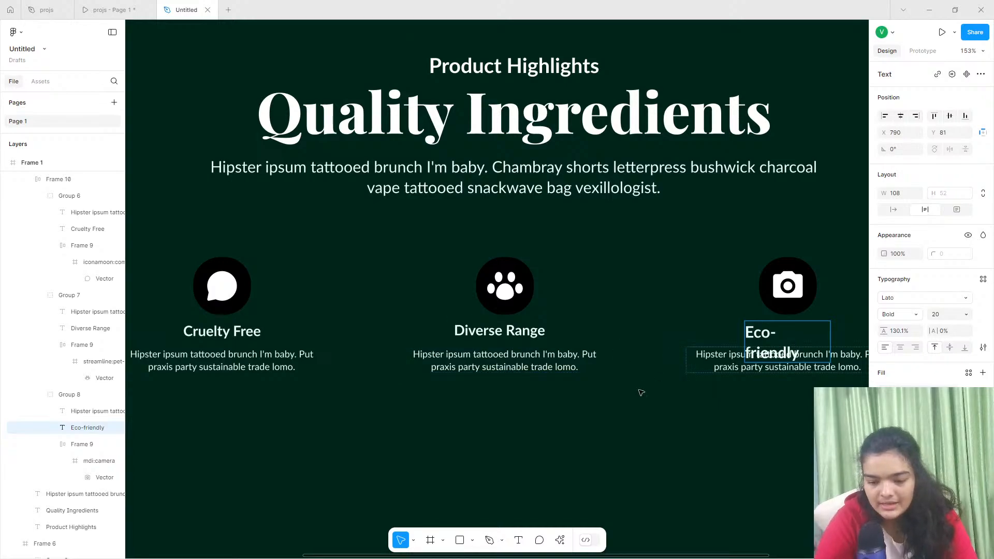
pyautogui.click(900, 349)
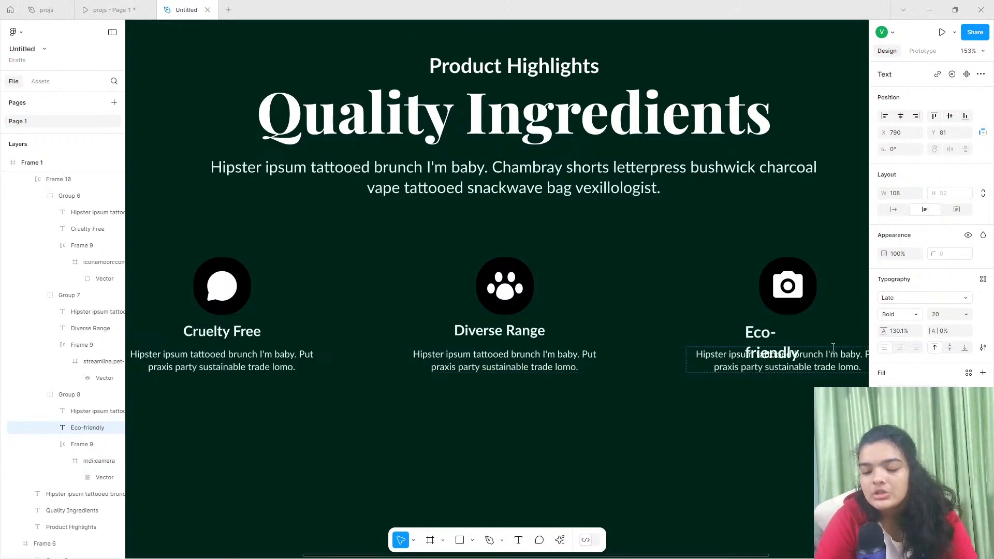
pyautogui.click(884, 348)
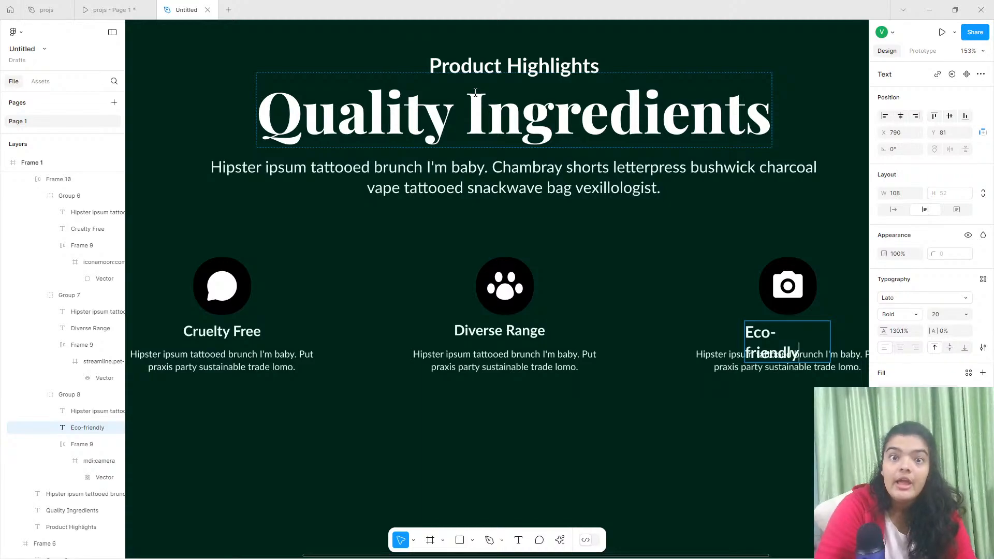
# Try the SemiBold Italic and Bold styles on the "Quality Ingredients" title, restore ExtraBold, and select the "Product Highlights" text.
pyautogui.doubleClick(449, 167)
pyautogui.tripleClick(468, 129)
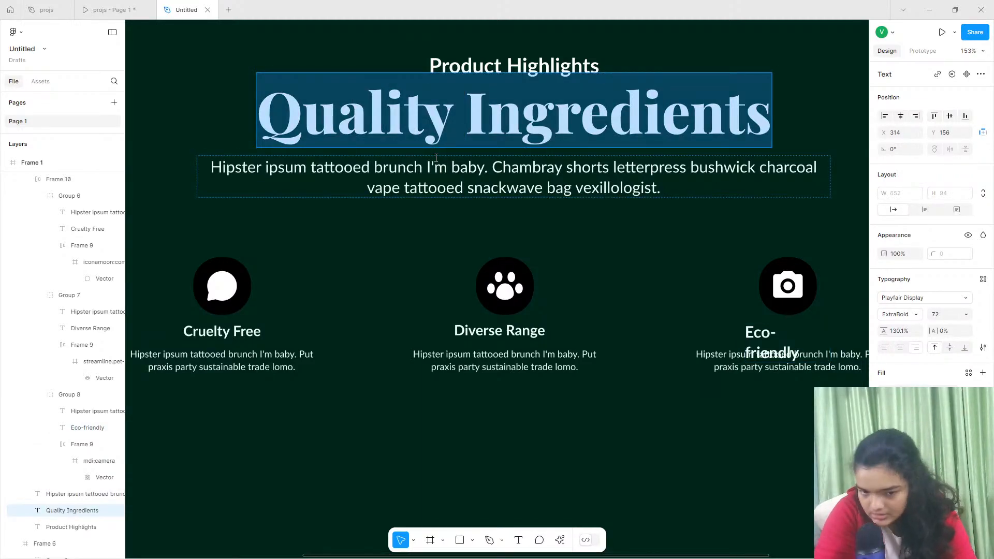
pyautogui.click(901, 315)
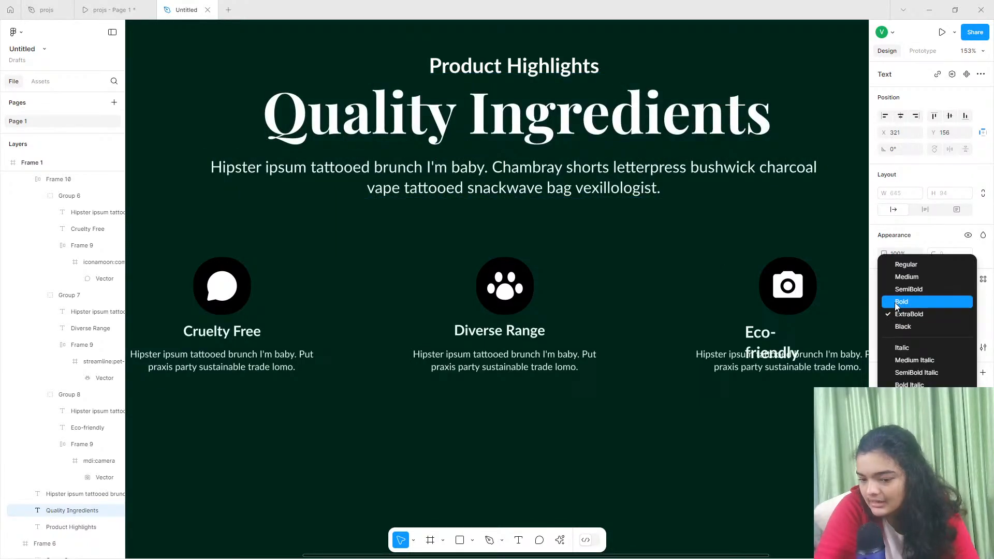
pyautogui.click(927, 373)
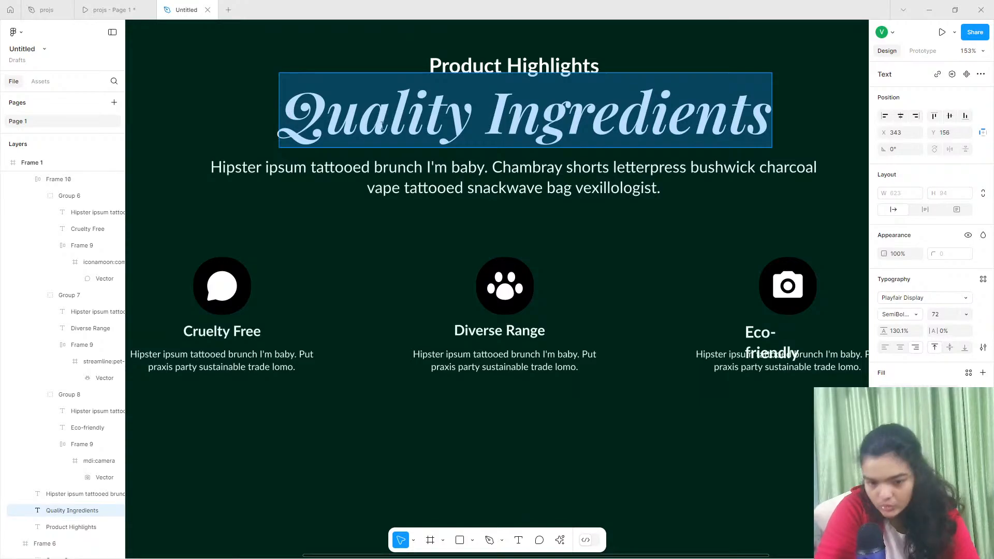
pyautogui.click(901, 314)
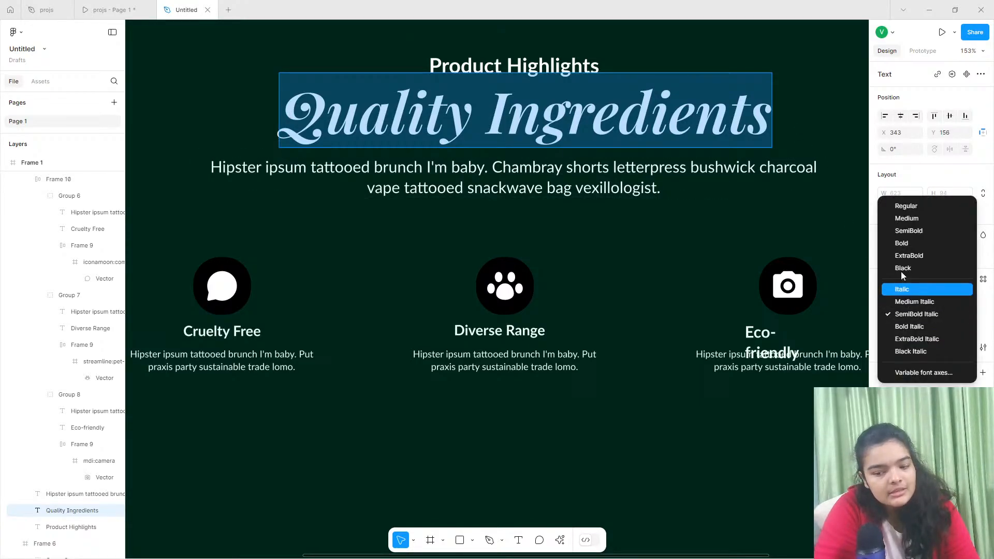
pyautogui.click(902, 243)
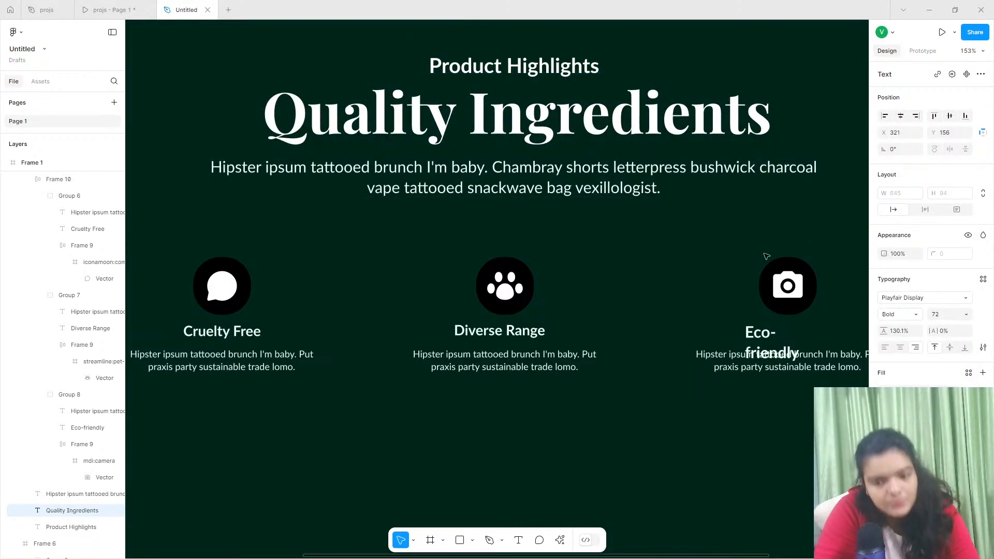
pyautogui.click(886, 315)
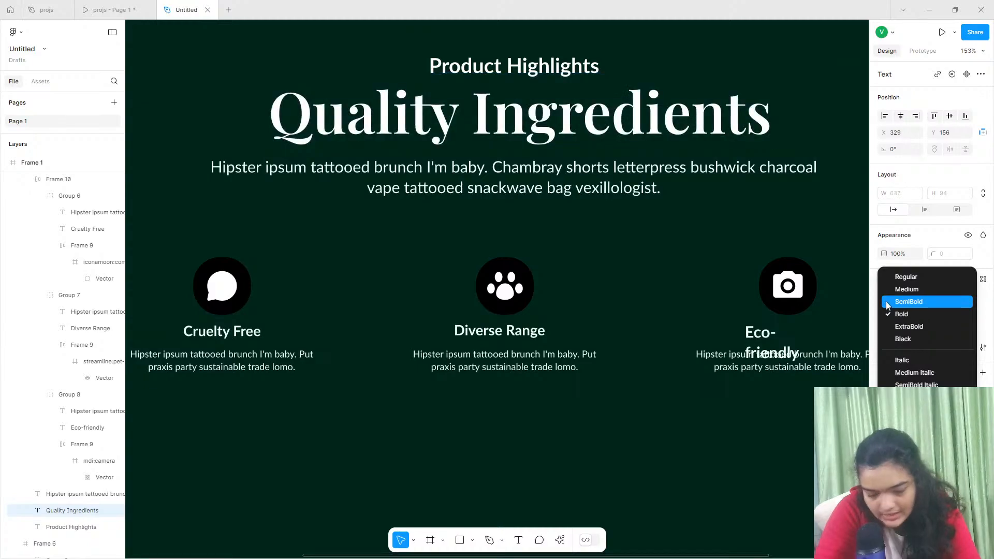
pyautogui.click(901, 327)
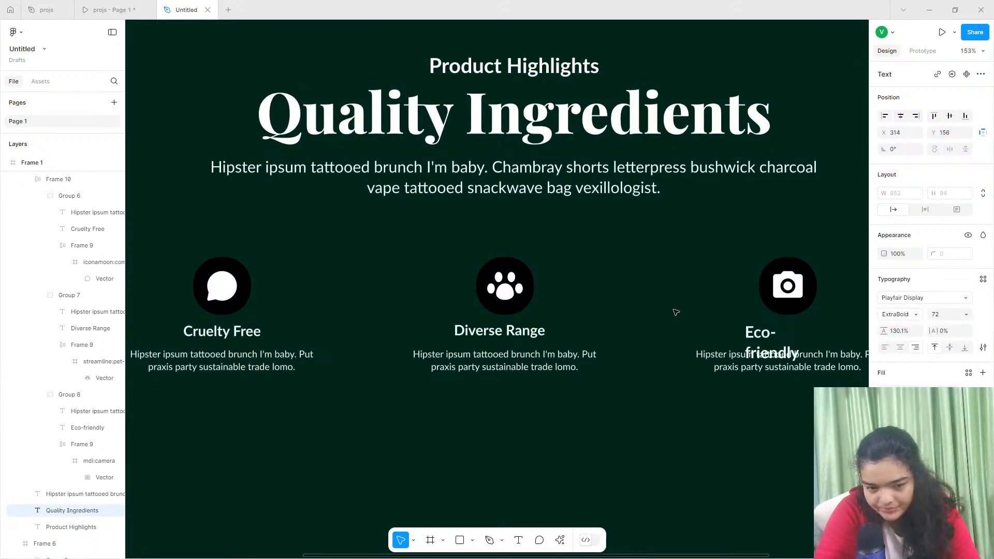
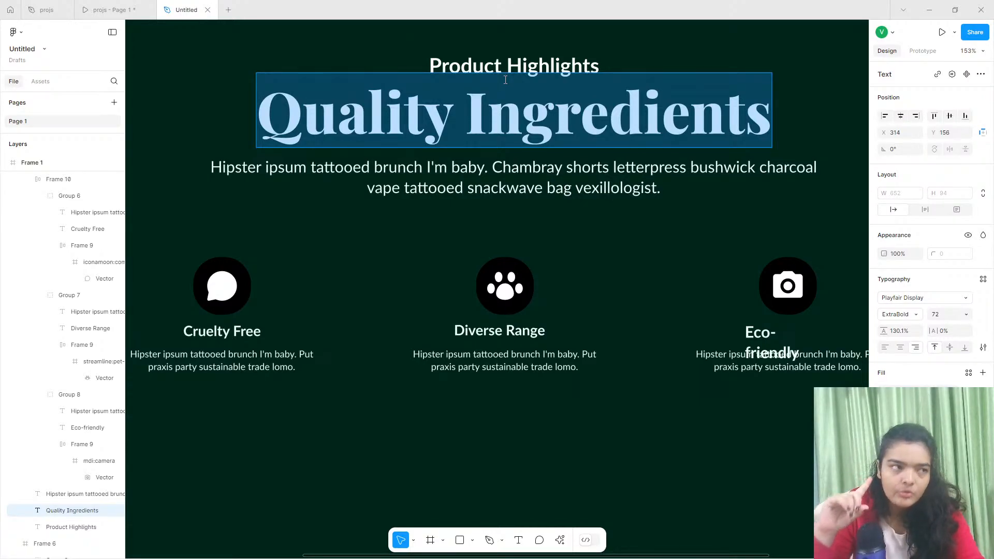
pyautogui.click(500, 61)
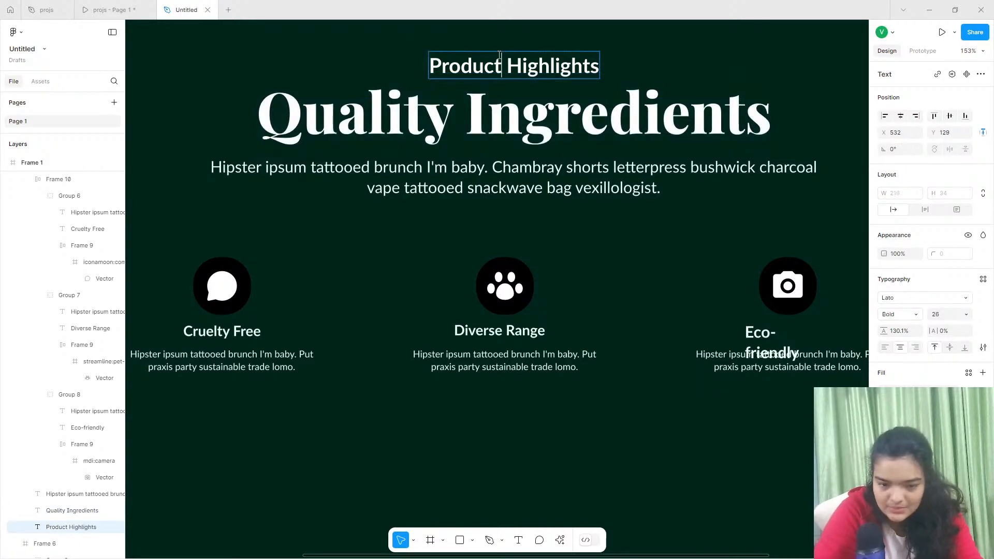
pyautogui.hotkey('ctrl', 'a')
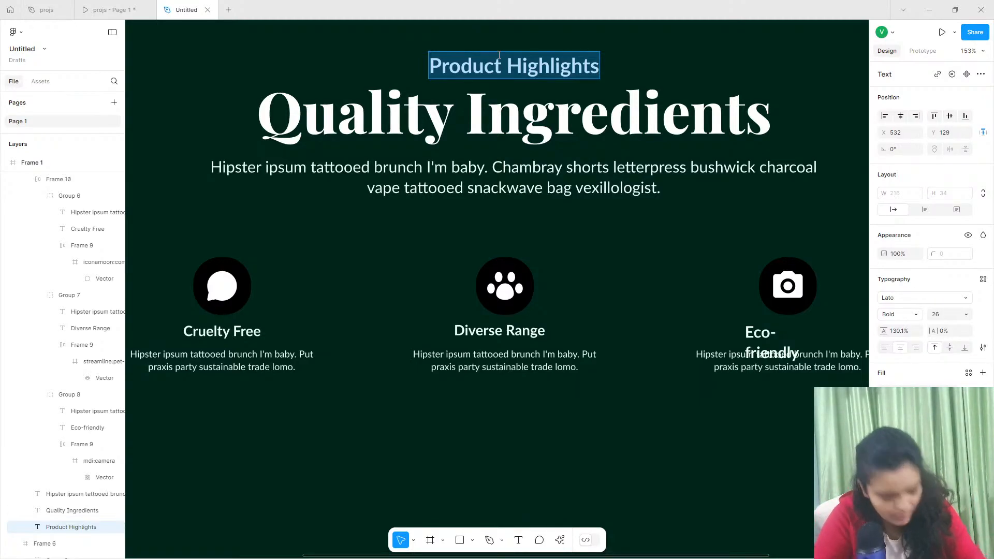
# Set the "Eco-friendly" heading to auto width and font size 18, and centre it under the camera icon at X 796, Y 81.
pyautogui.hscroll(5, 609, 340)
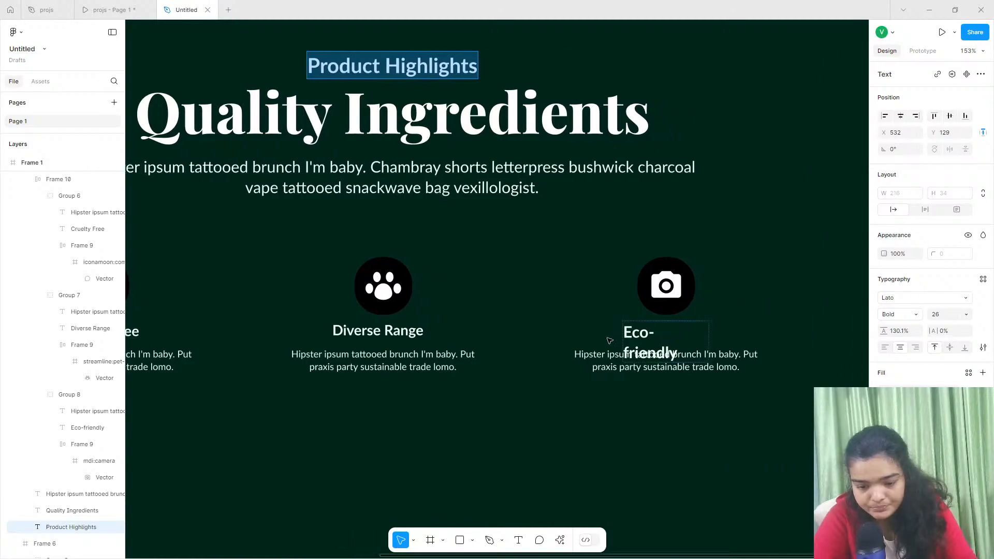
pyautogui.click(611, 340)
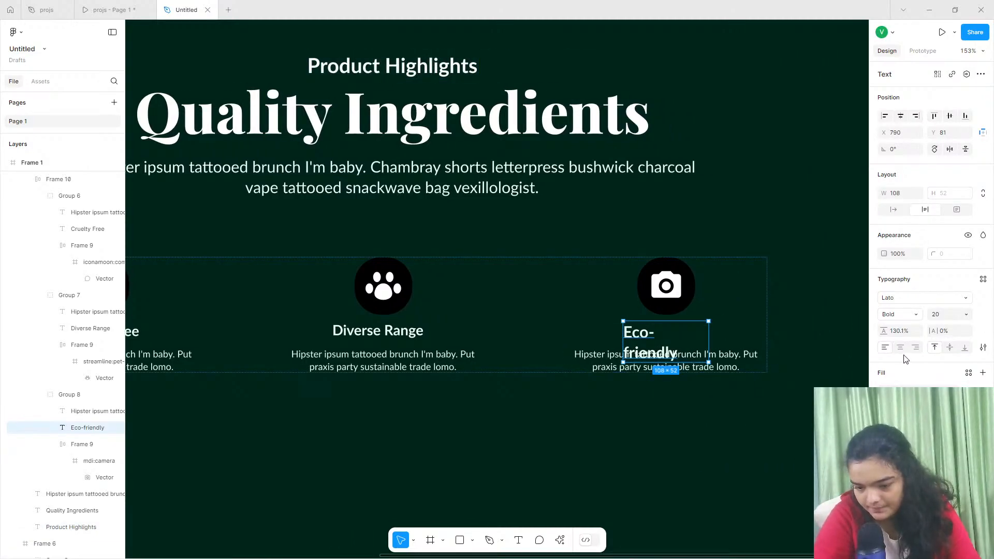
pyautogui.click(893, 209)
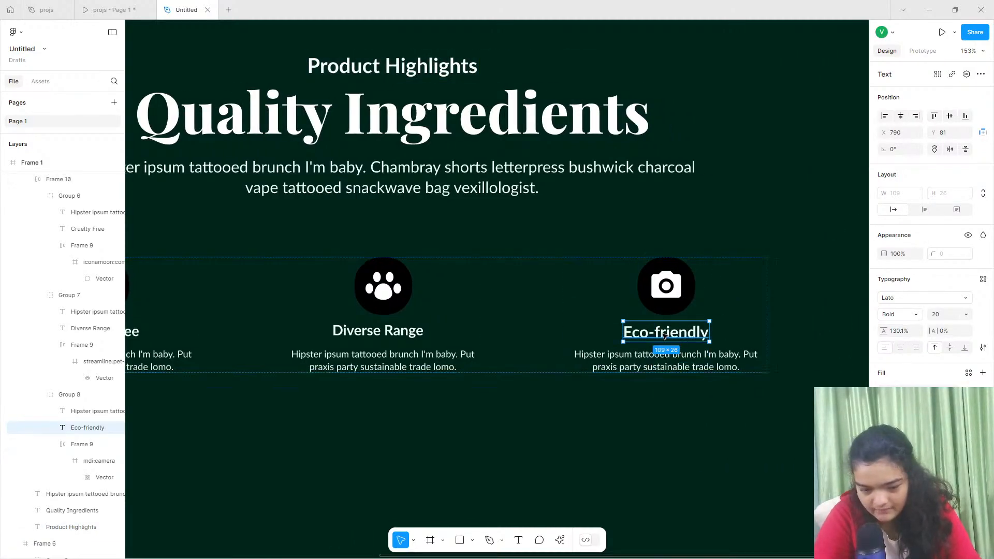
pyautogui.write('18')
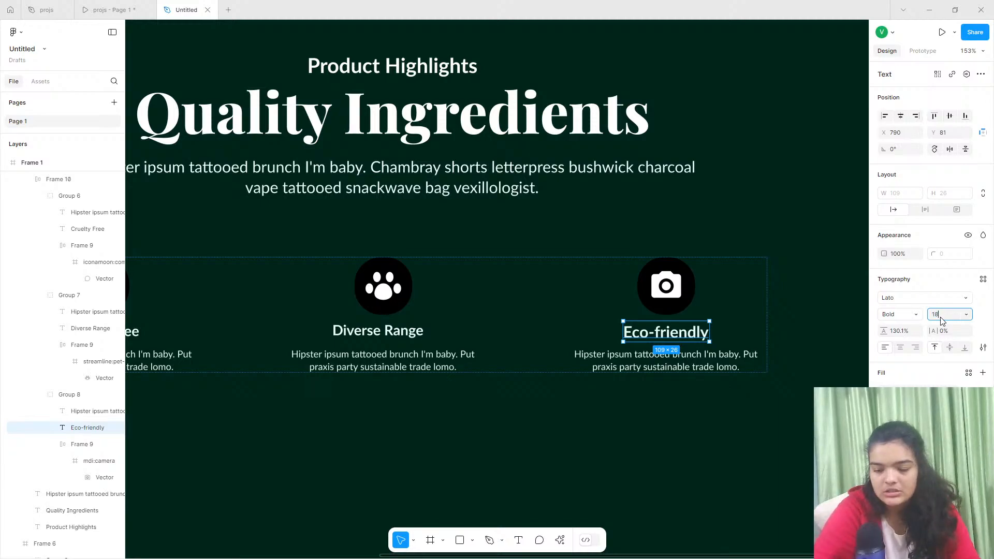
pyautogui.press('Return')
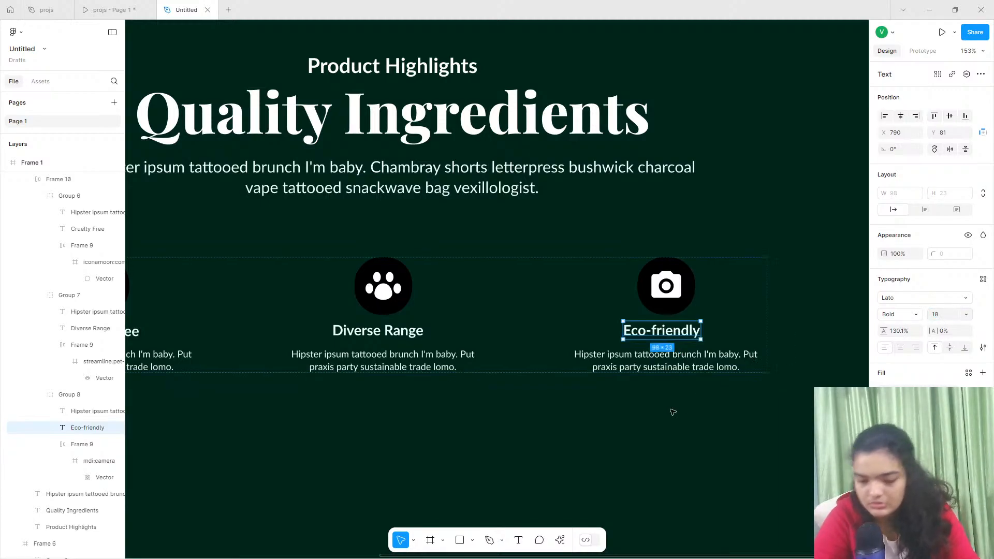
pyautogui.moveTo(676, 334); pyautogui.dragTo(680, 333)
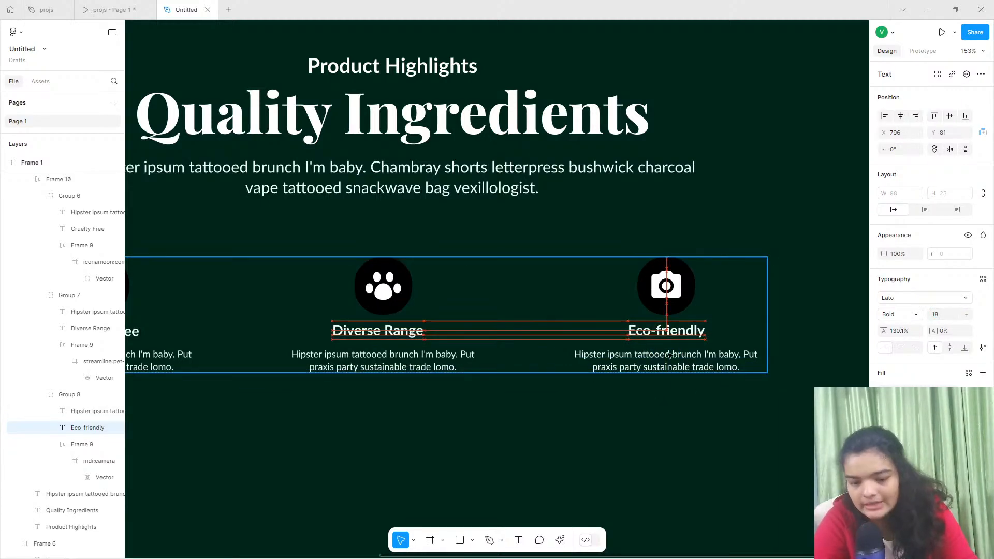
# Duplicate the row of three features and place the copy below the original at X 154, Y 588.
pyautogui.click(660, 369)
pyautogui.hotkey('shift', '2')
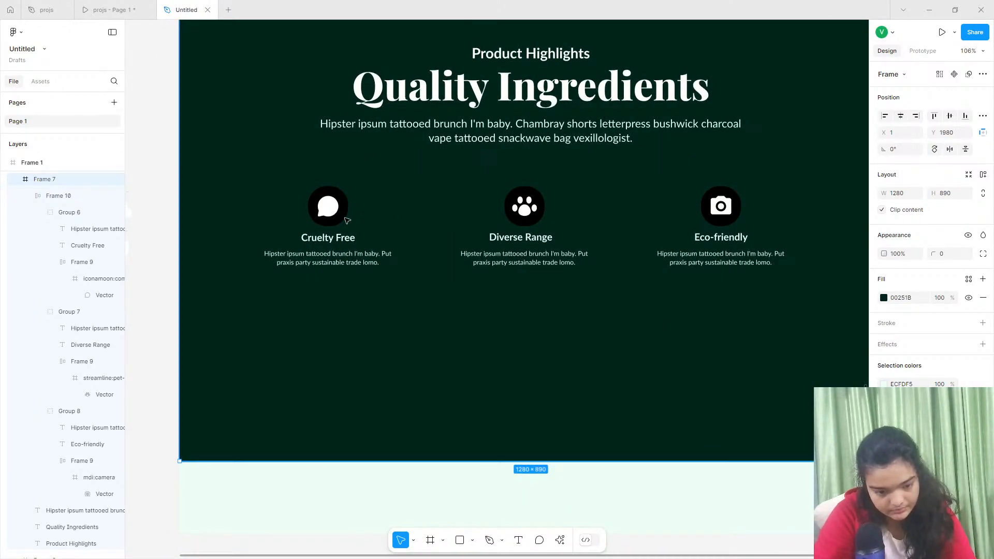
pyautogui.click(346, 220)
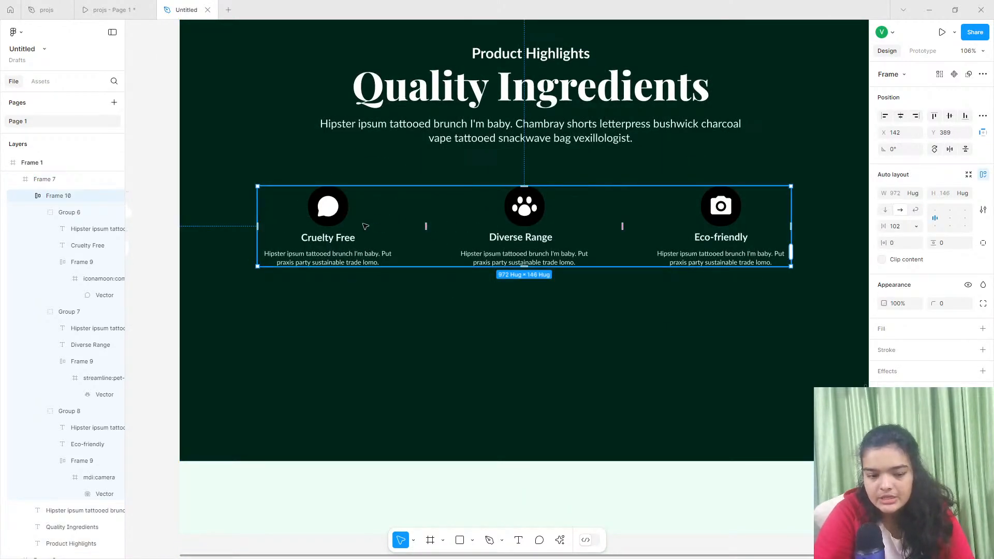
pyautogui.moveTo(398, 227); pyautogui.dragTo(406, 335)
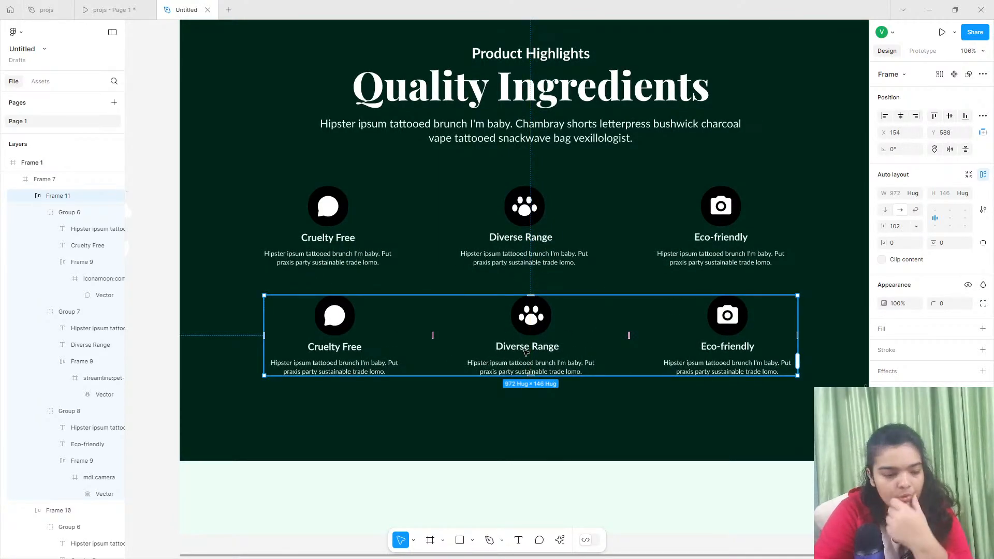
# Reorder the second row's features to Diverse Range, Eco-friendly and Cruelty Free, then select the whole row.
pyautogui.moveTo(525, 352); pyautogui.dragTo(566, 363)
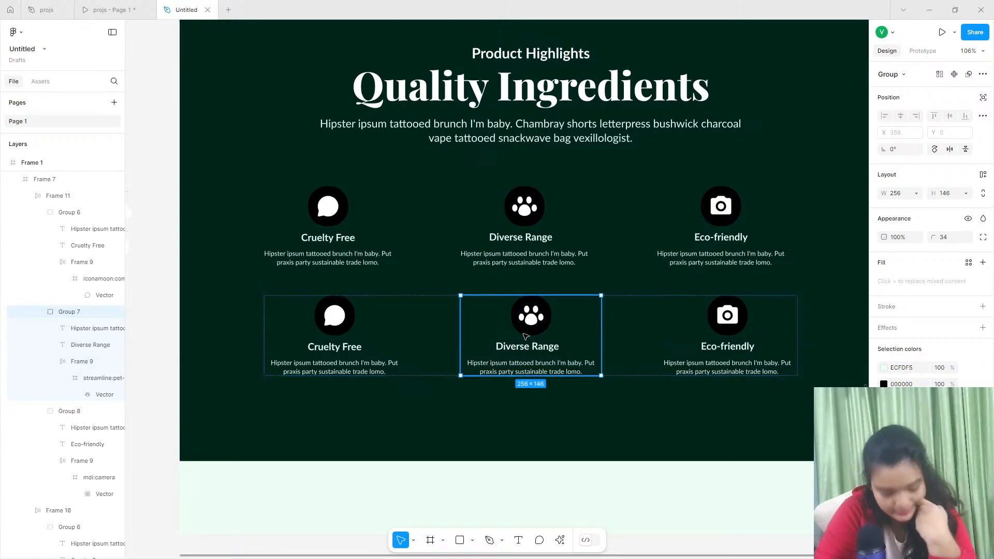
pyautogui.moveTo(505, 341); pyautogui.dragTo(331, 341)
pyautogui.moveTo(673, 355); pyautogui.dragTo(555, 349)
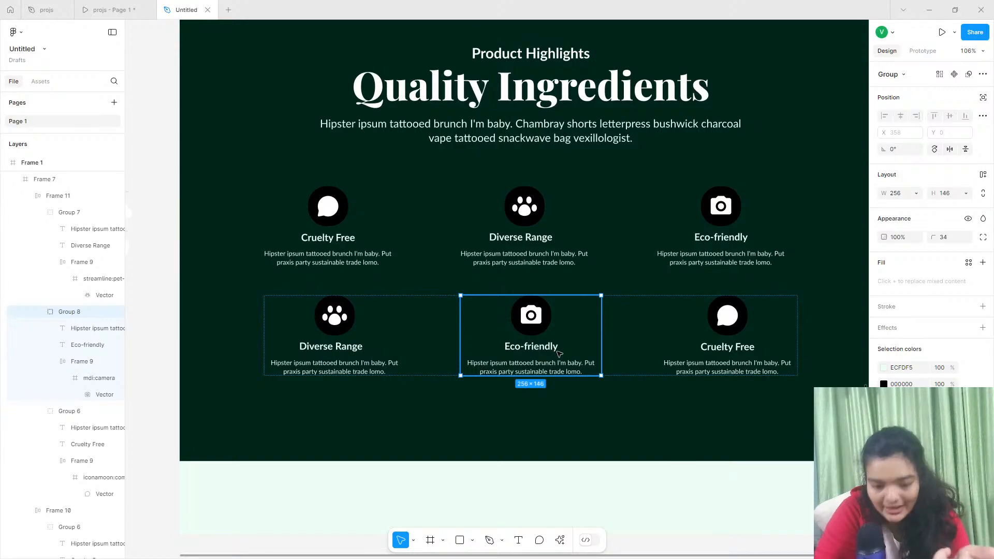
pyautogui.click(764, 337)
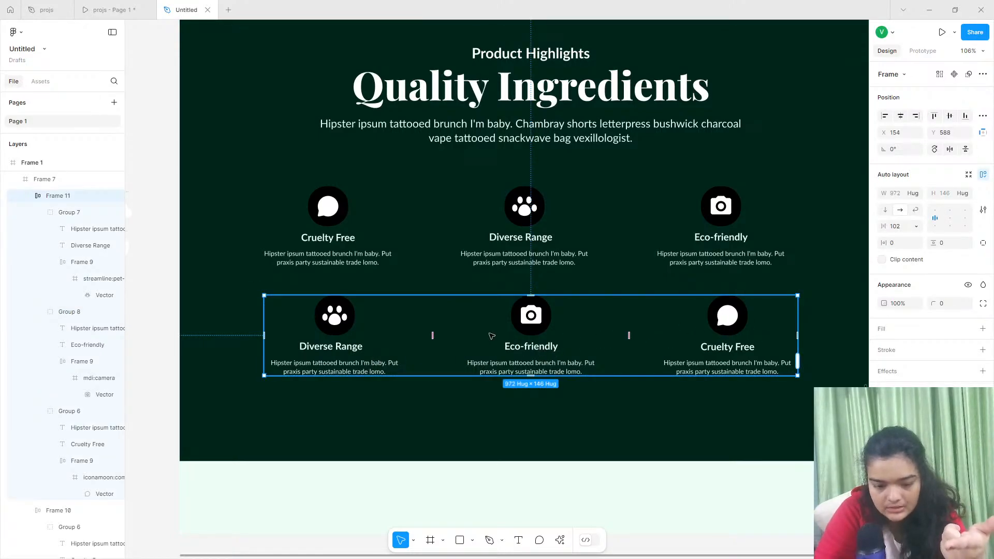
# Place the mdi:cloud icon in the second row's Diverse Range circle and delete the paw vector beneath it.
pyautogui.hscroll(-8, 317, 335)
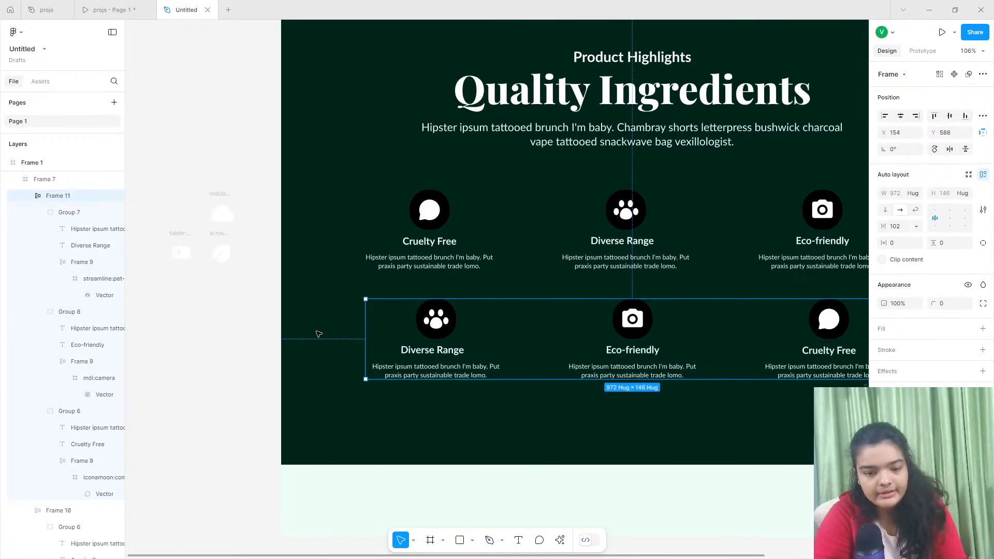
pyautogui.click(329, 213)
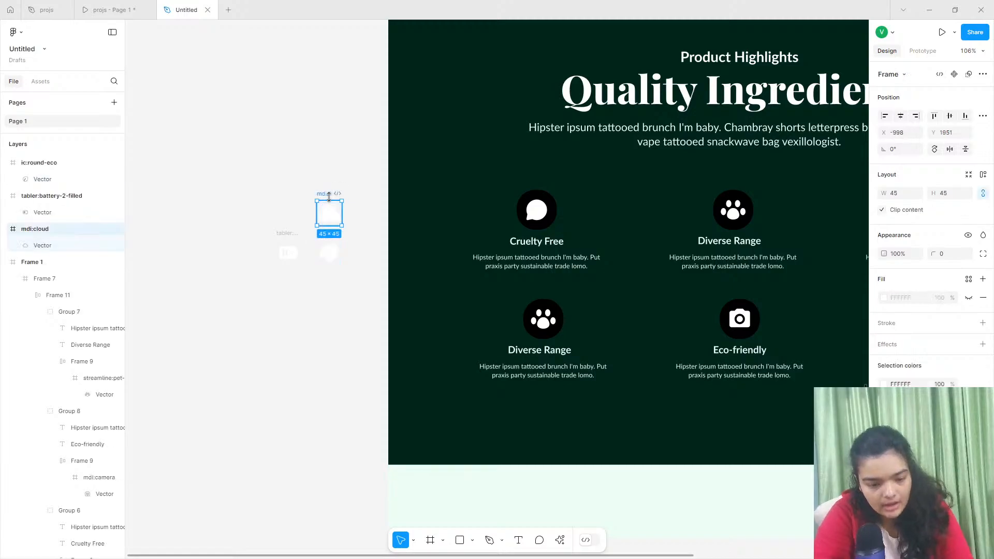
pyautogui.moveTo(329, 213); pyautogui.dragTo(548, 324)
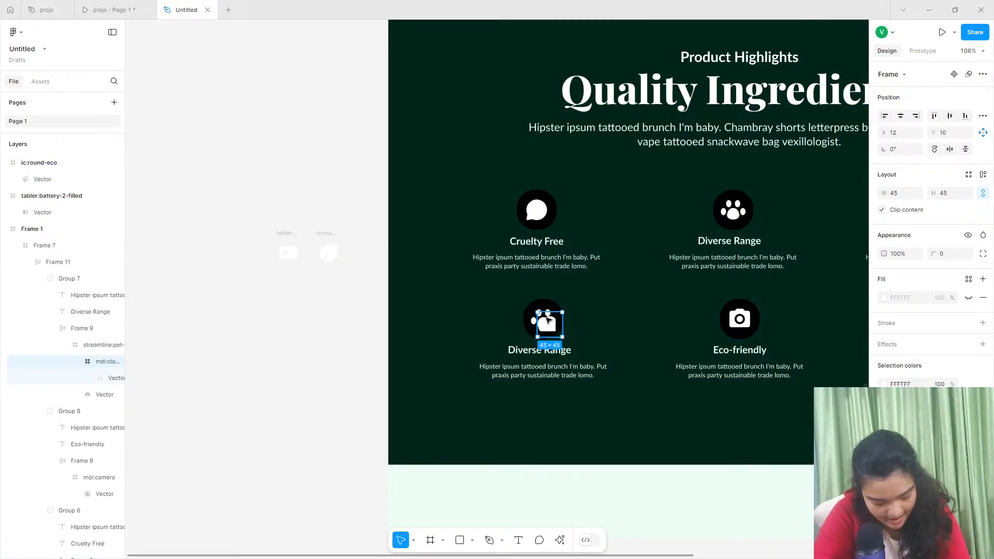
pyautogui.moveTo(546, 317); pyautogui.dragTo(543, 319)
pyautogui.click(90, 400)
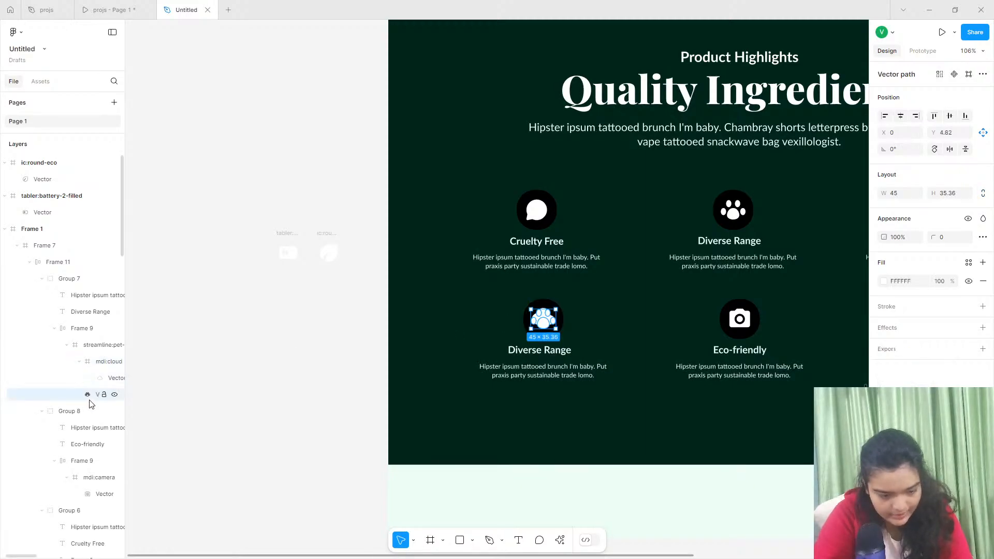
pyautogui.press('Delete')
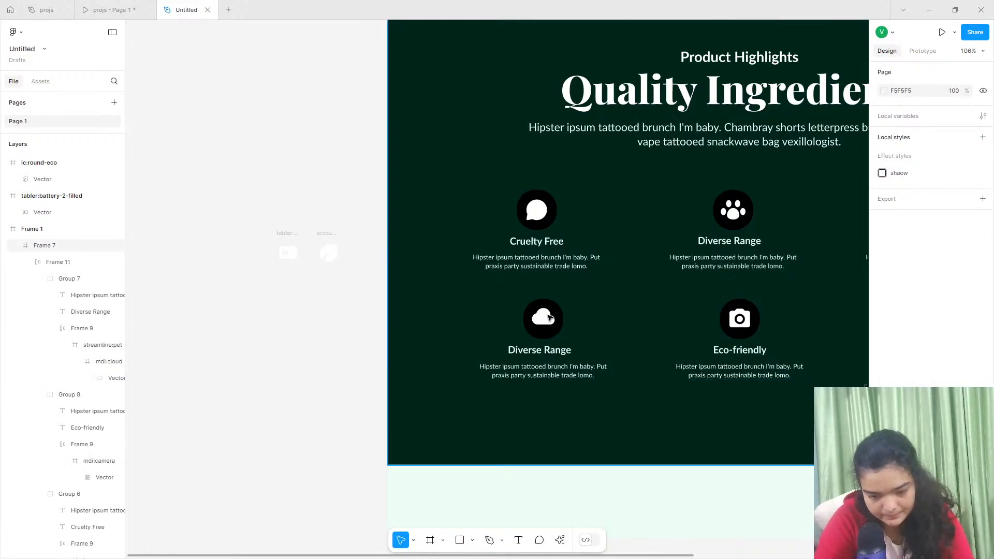
# Align the cloud icon within its icon frame at X 0, Y 0.
pyautogui.click(549, 317)
pyautogui.doubleClick(549, 318)
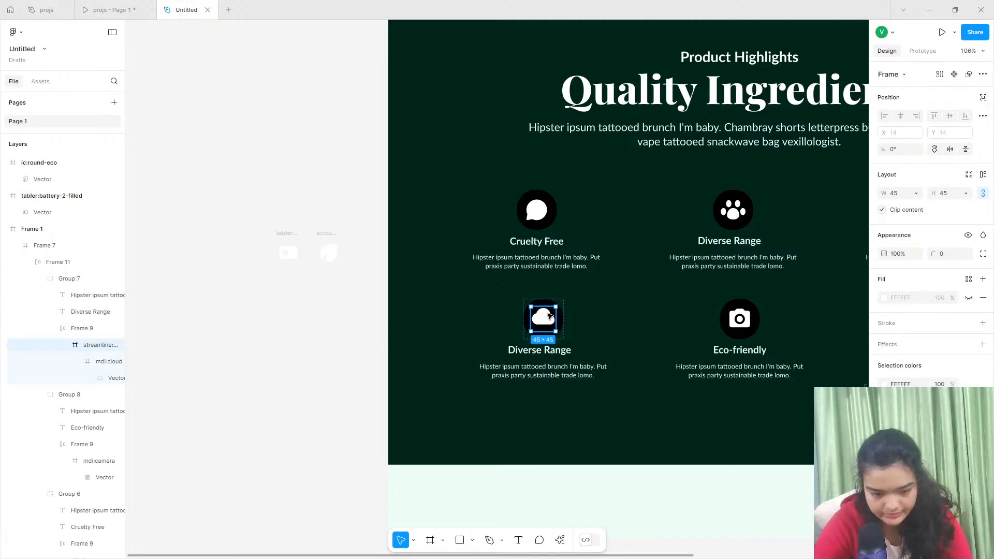
pyautogui.doubleClick(549, 317)
pyautogui.scroll(5, 549, 321)
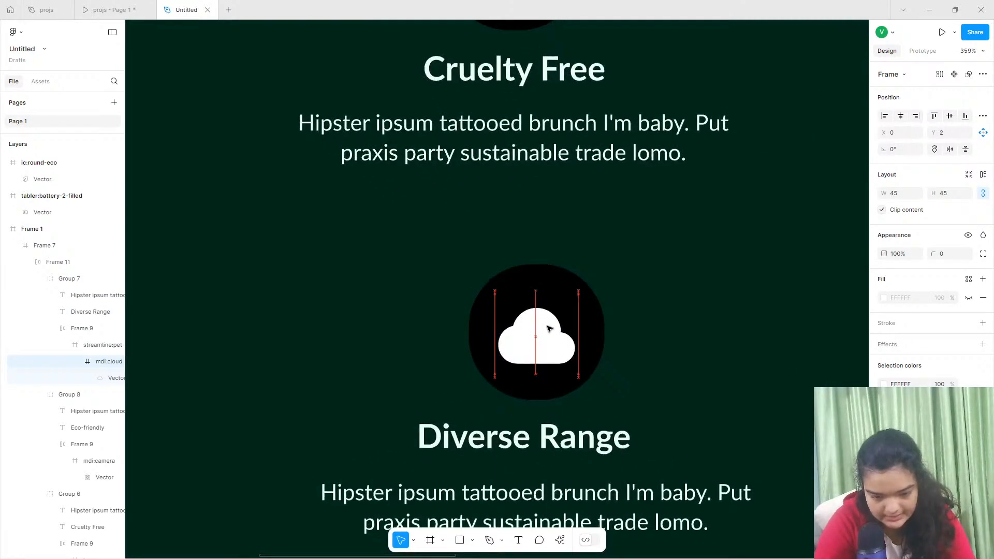
pyautogui.scroll(-5, 552, 336)
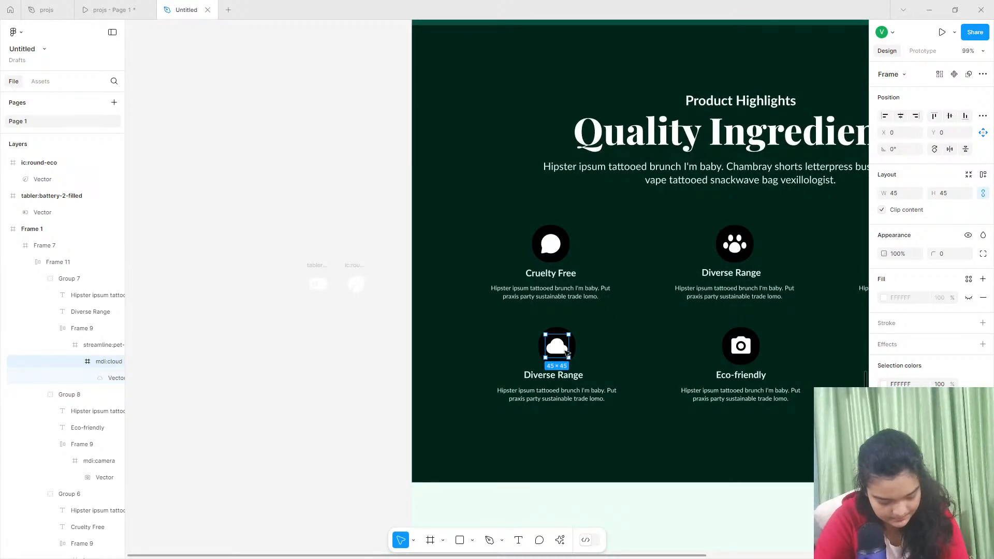
# Replace the camera icon in the second row's Eco-friendly circle with the tabler:battery-2-filled icon.
pyautogui.hscroll(5, 564, 351)
pyautogui.click(417, 346)
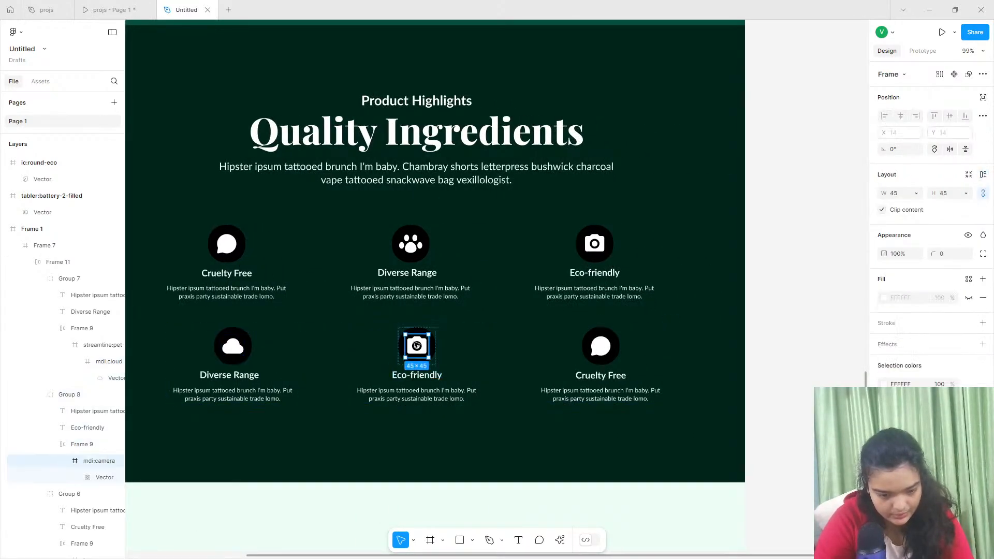
pyautogui.scroll(-5, 417, 346)
pyautogui.hscroll(-5, 341, 264)
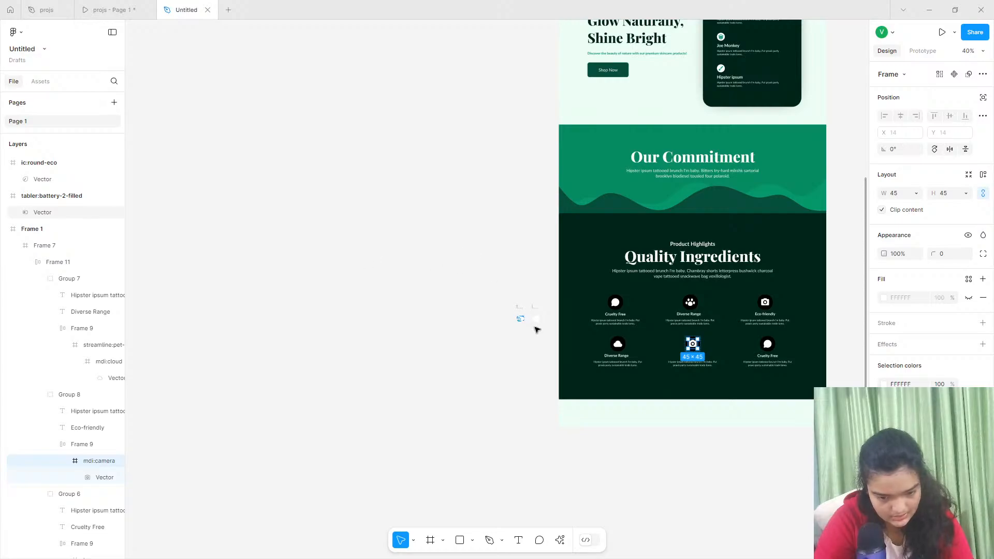
pyautogui.click(520, 317)
pyautogui.hscroll(3, 519, 317)
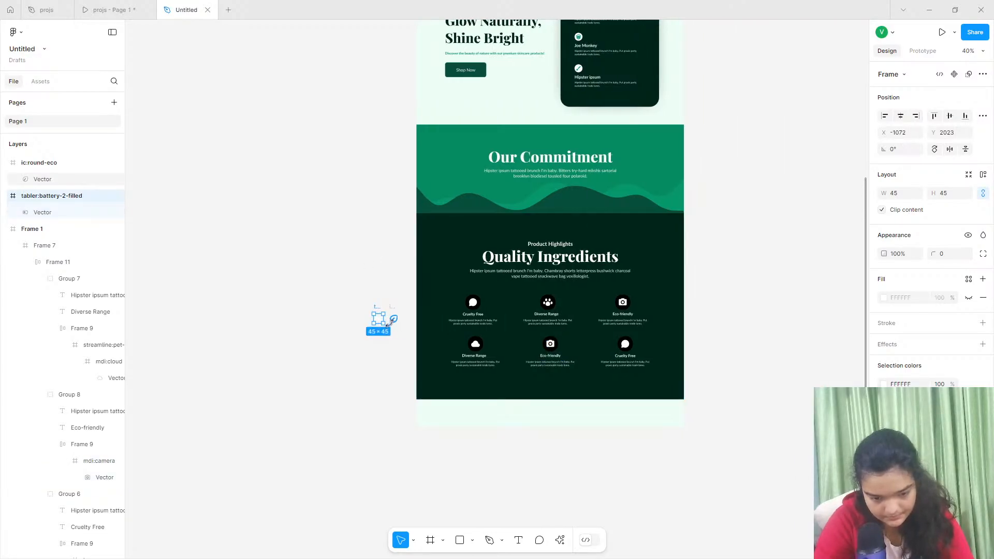
pyautogui.keyDown('ctrl'); pyautogui.scroll(5, 392, 322); pyautogui.keyUp('ctrl')
pyautogui.moveTo(362, 313); pyautogui.dragTo(785, 377)
pyautogui.hscroll(3, 766, 381)
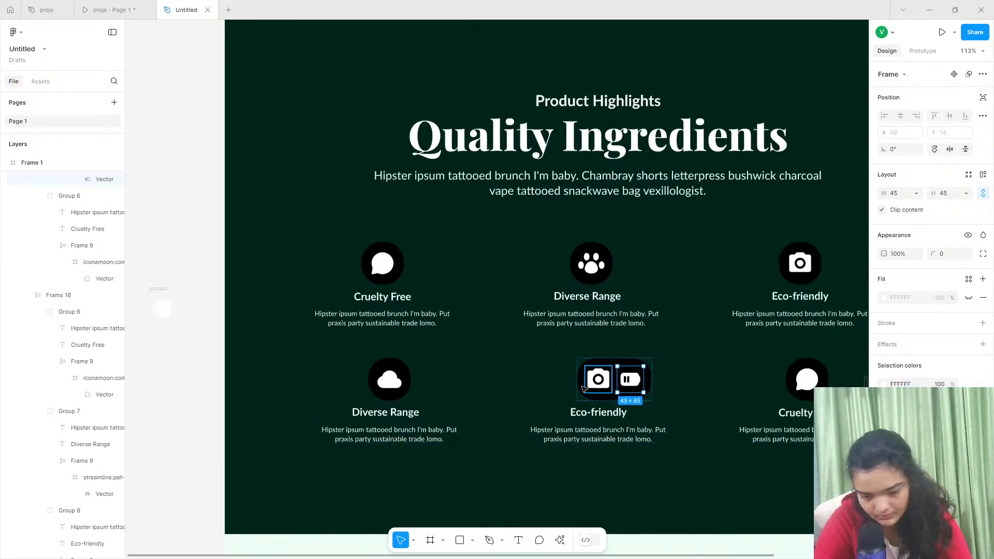
pyautogui.click(593, 382)
pyautogui.press('Escape')
# Replace the chat icon in the second row's Cruelty Free circle with the ic:round-eco leaf icon.
pyautogui.scroll(-5, 593, 381)
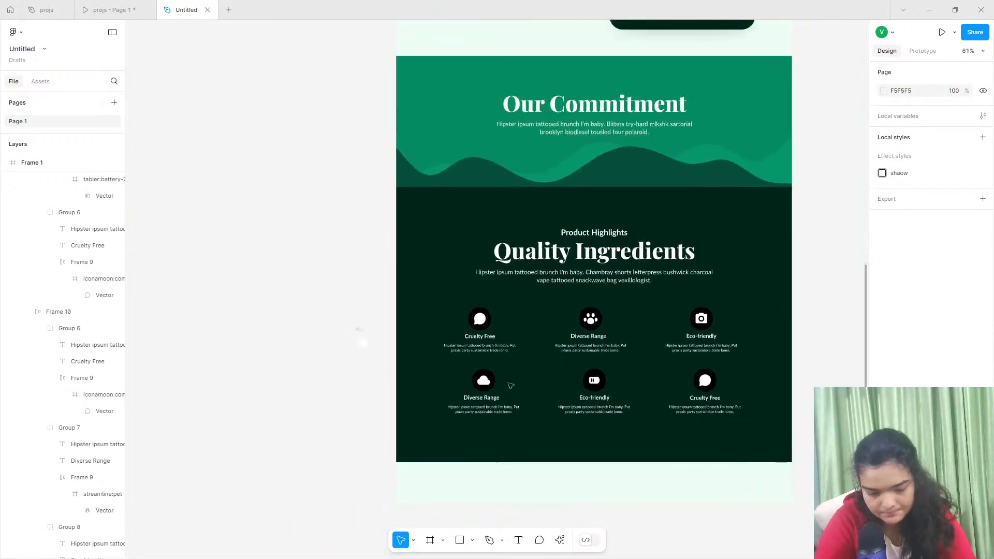
pyautogui.moveTo(370, 348); pyautogui.dragTo(704, 382)
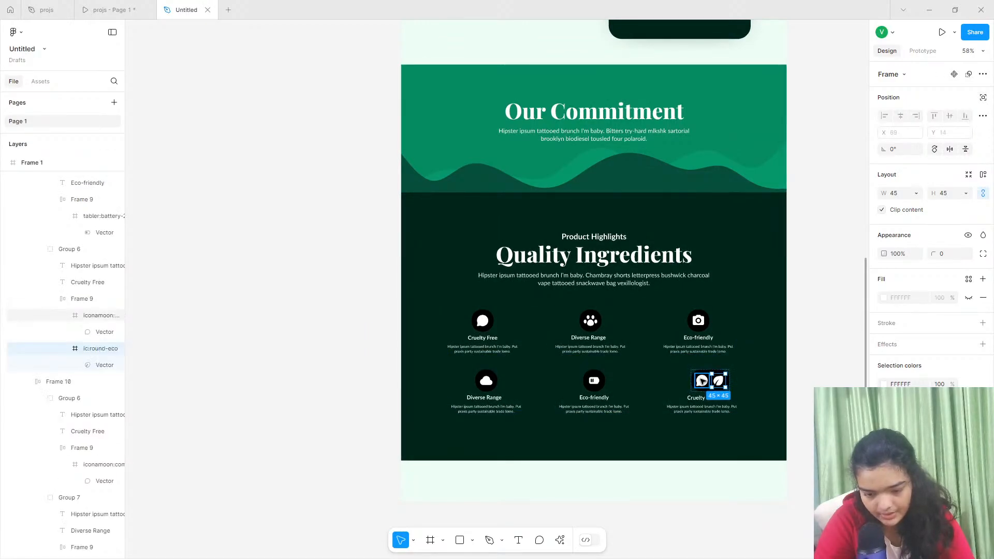
pyautogui.press('Escape')
pyautogui.scroll(-3, 702, 382)
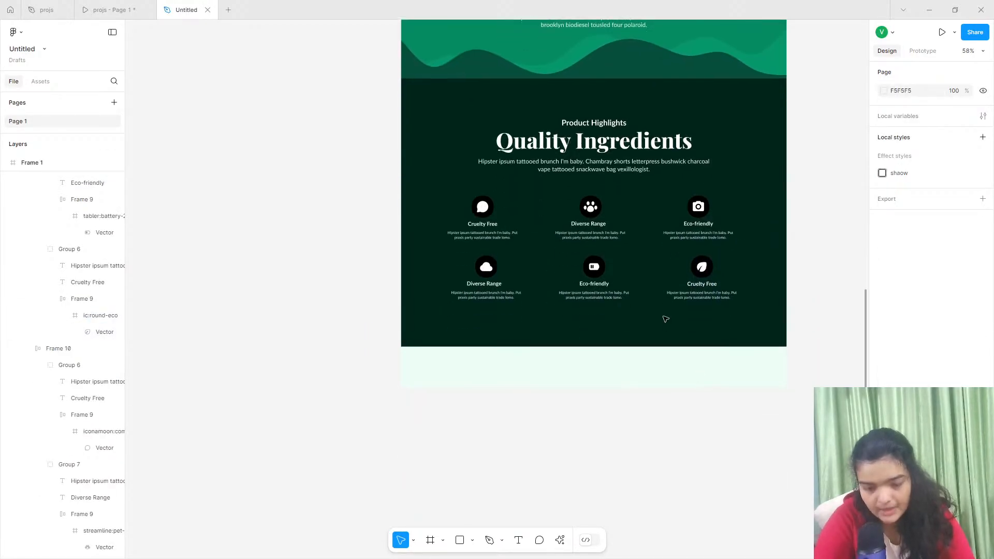
# Review the layout and icons of both feature rows in the Quality Ingredients section.
pyautogui.scroll(5, 663, 315)
pyautogui.scroll(-5, 634, 313)
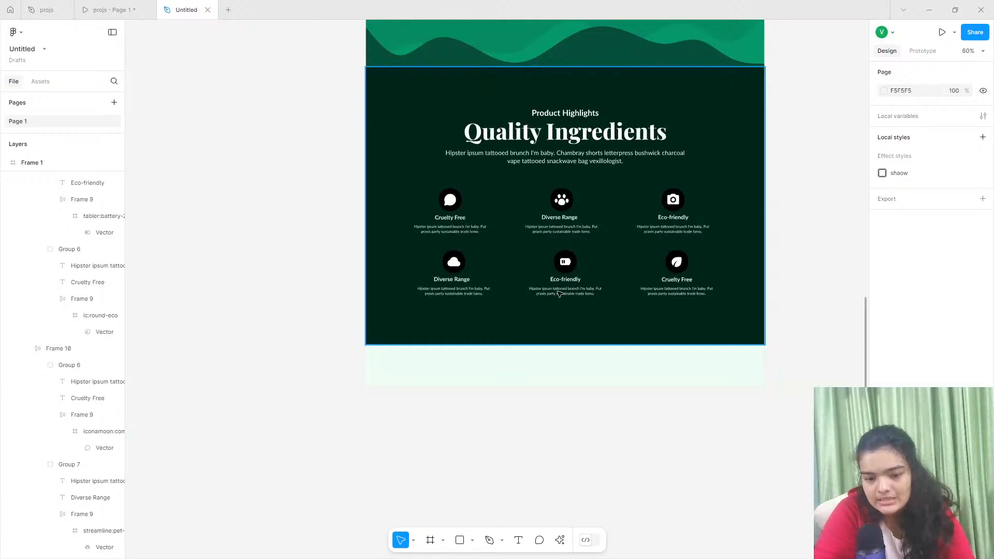
pyautogui.click(561, 327)
pyautogui.press('Escape')
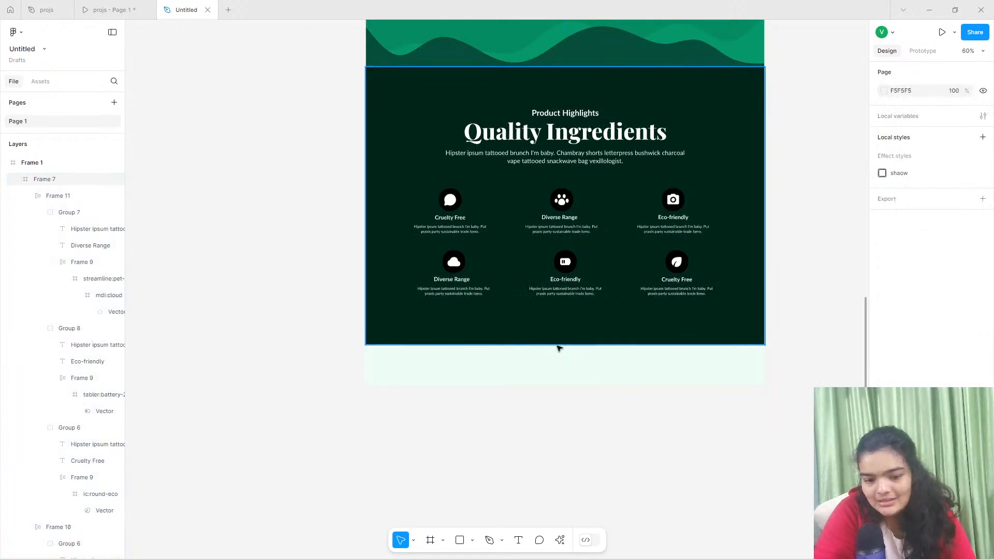
pyautogui.hscroll(1, 559, 347)
pyautogui.scroll(3, 559, 348)
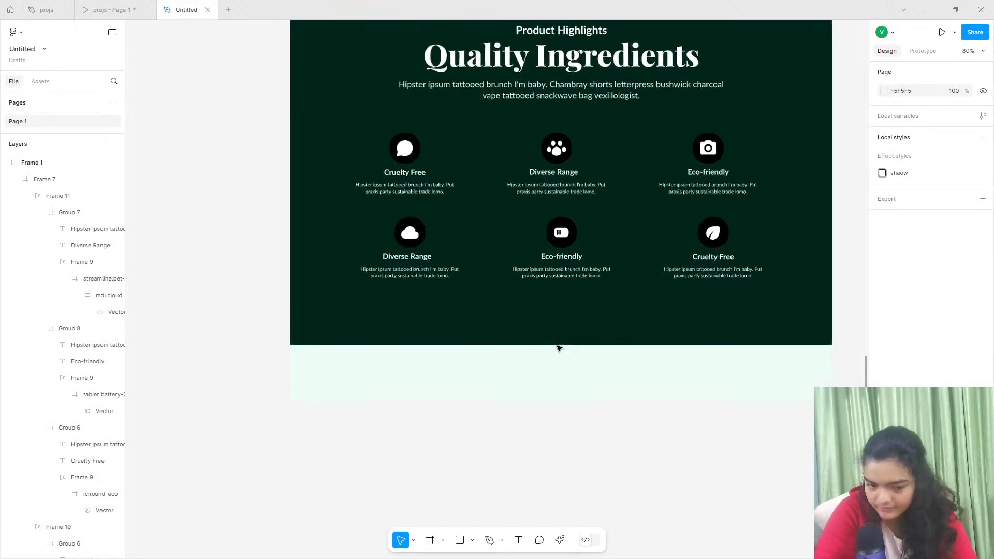
pyautogui.scroll(3, 559, 348)
pyautogui.hscroll(2, 559, 348)
pyautogui.scroll(1, 559, 348)
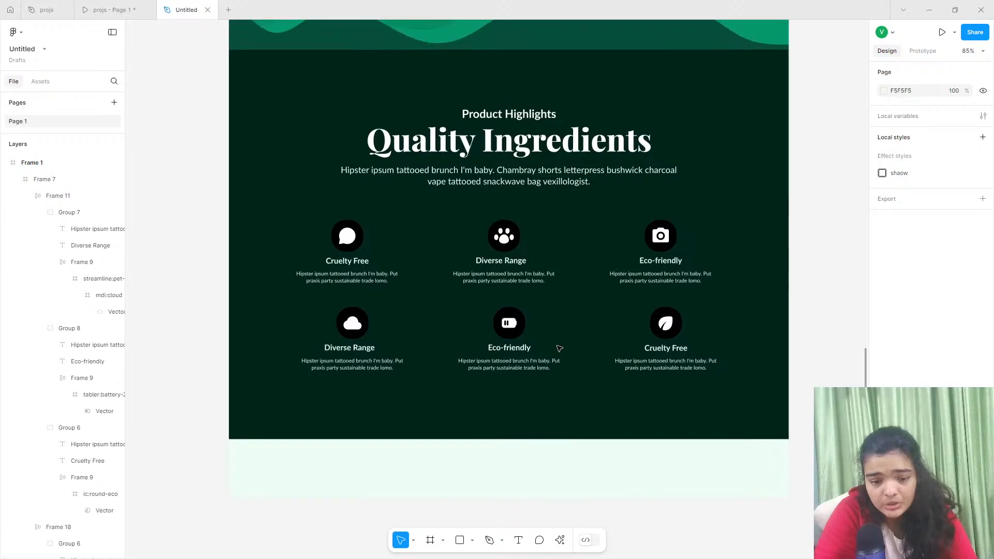
pyautogui.scroll(2, 559, 348)
pyautogui.scroll(1, 559, 348)
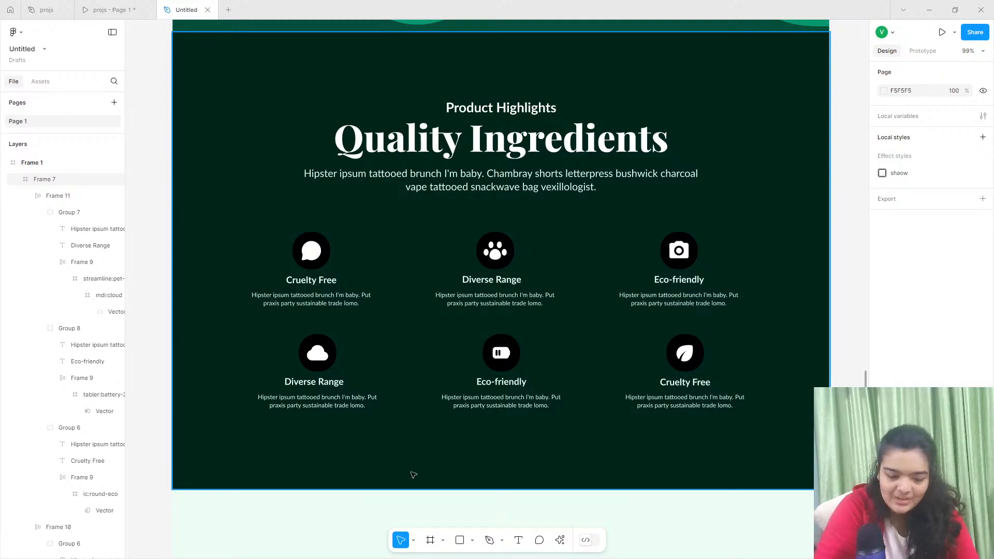
# Try red and teal fills on the first row's Cruelty Free icon circle, and settle on a magenta fill of about E9008C.
pyautogui.click(298, 257)
pyautogui.doubleClick(297, 256)
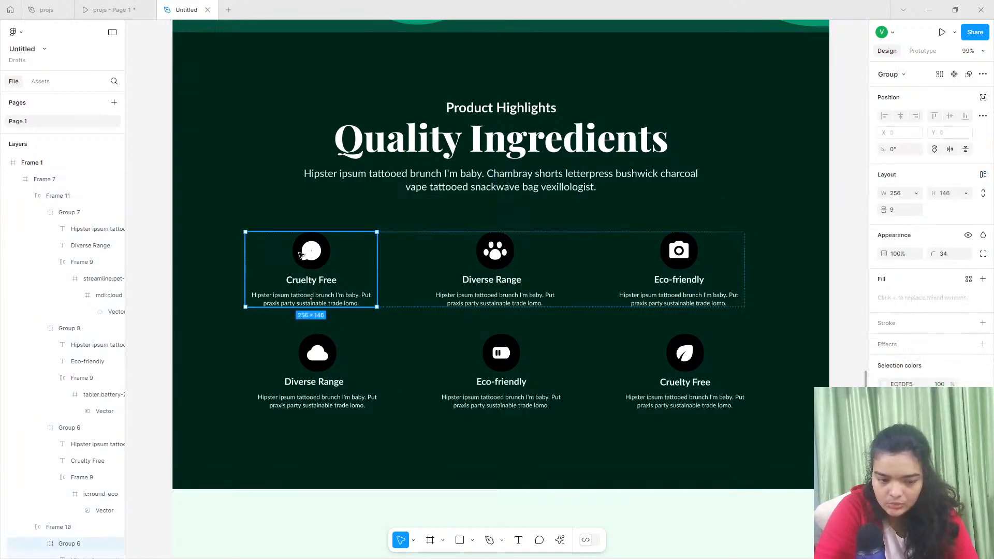
pyautogui.doubleClick(298, 257)
pyautogui.click(883, 347)
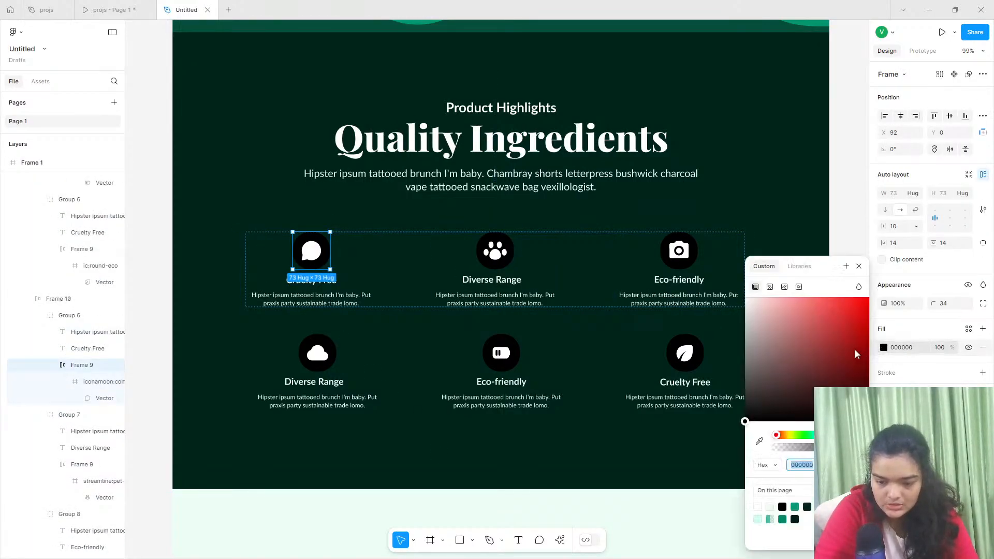
pyautogui.moveTo(834, 337); pyautogui.dragTo(926, 237)
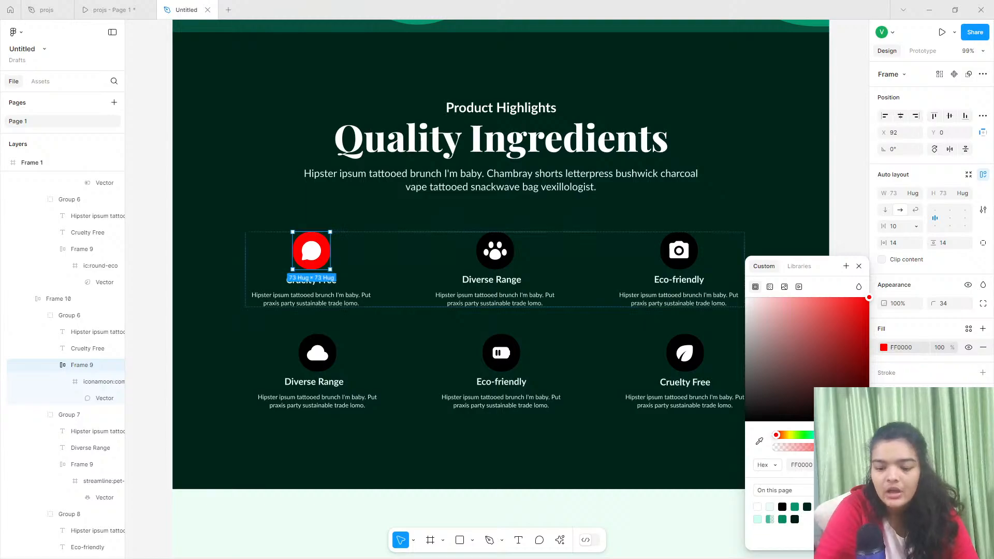
pyautogui.moveTo(775, 435); pyautogui.dragTo(815, 434)
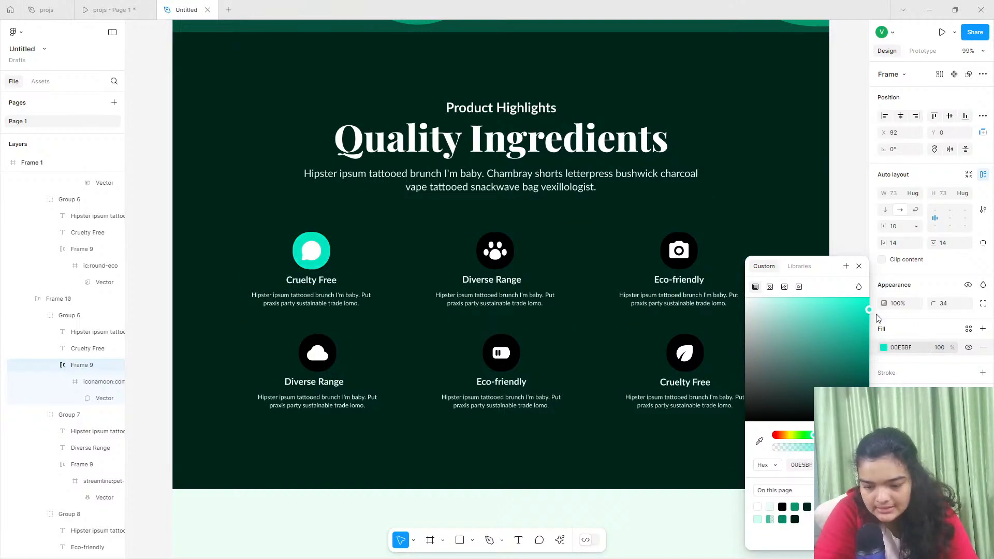
pyautogui.moveTo(878, 318); pyautogui.dragTo(875, 340)
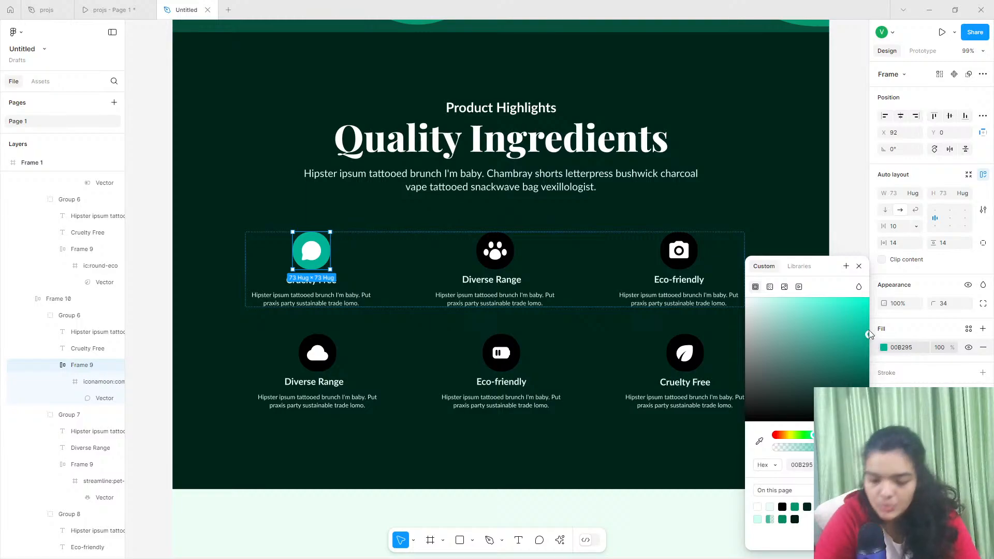
pyautogui.moveTo(868, 334)
pyautogui.mouseDown()
pyautogui.moveTo(870, 299)
pyautogui.moveTo(862, 316)
pyautogui.moveTo(878, 347)
pyautogui.moveTo(872, 317)
pyautogui.moveTo(885, 326)
pyautogui.mouseUp()
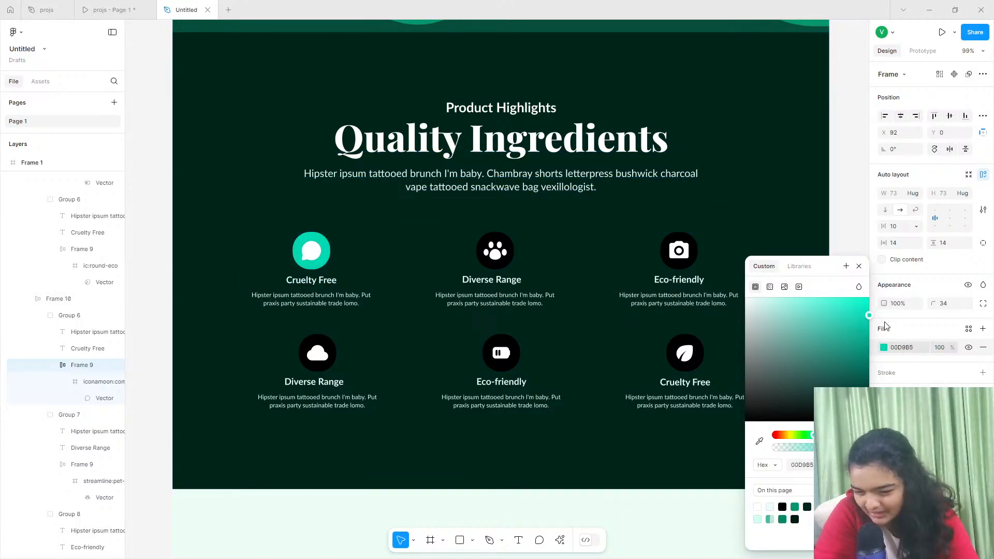
pyautogui.moveTo(814, 435); pyautogui.dragTo(854, 435)
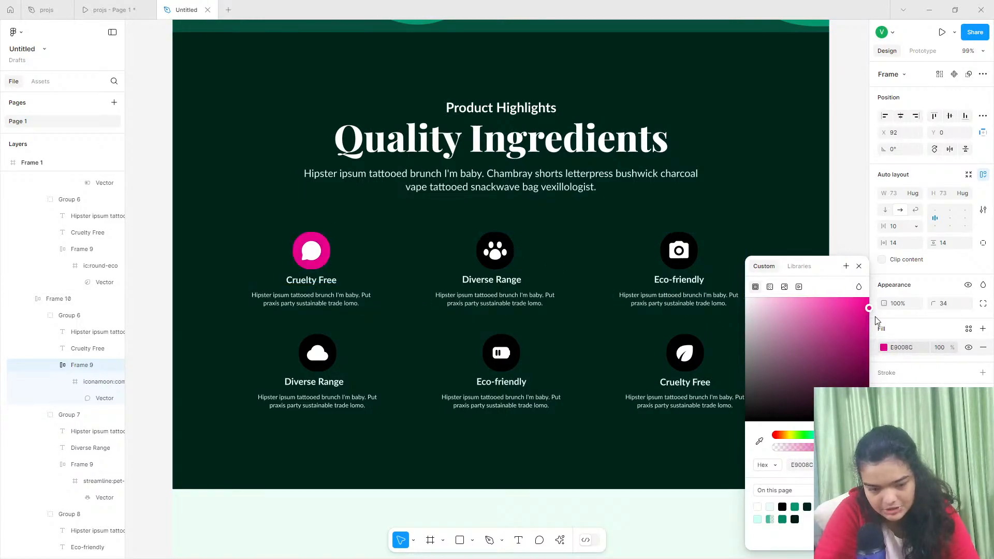
# Fill the circle behind the first row's Diverse Range paw icon with cyan 00B9DA.
pyautogui.click(485, 246)
pyautogui.doubleClick(485, 247)
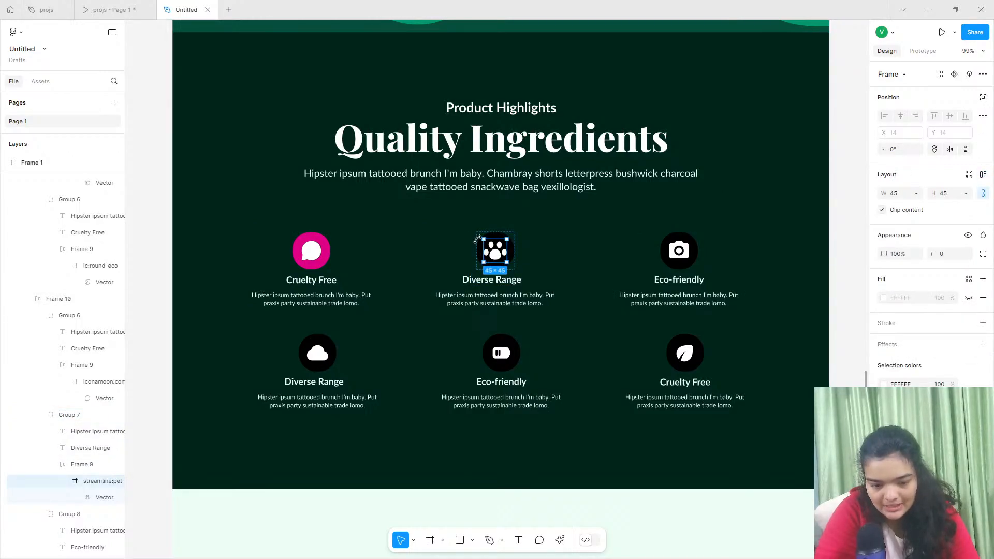
pyautogui.press('Escape')
pyautogui.click(883, 347)
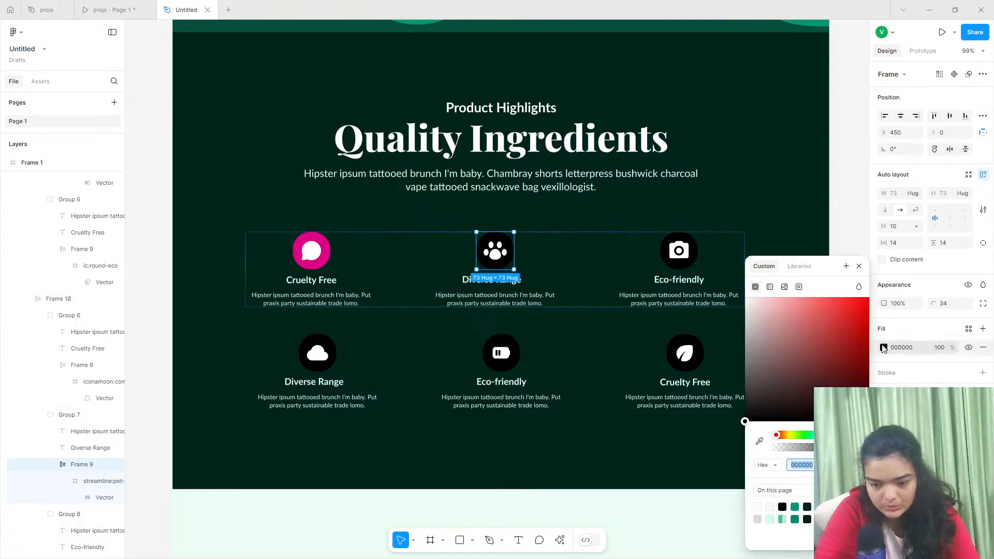
pyautogui.click(819, 434)
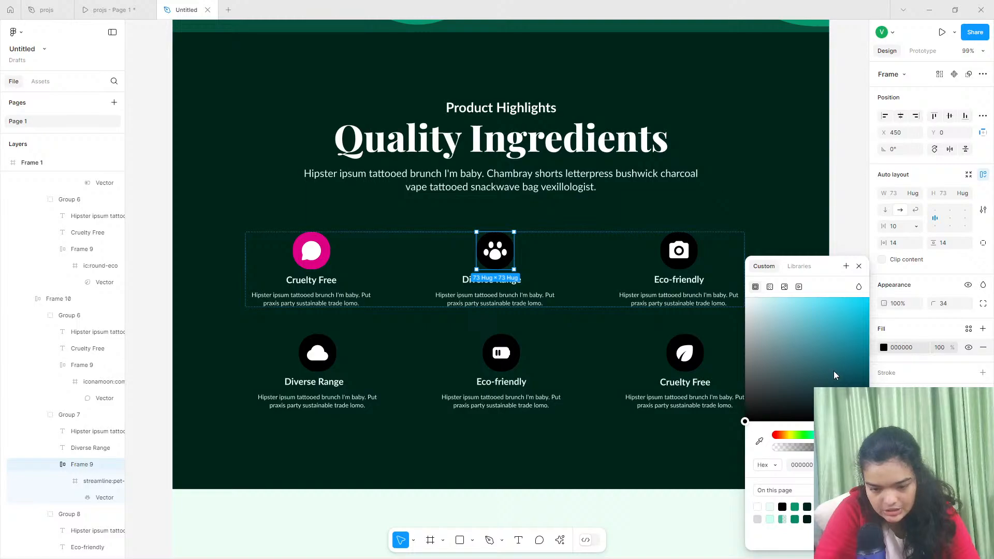
pyautogui.moveTo(833, 372); pyautogui.dragTo(857, 298)
pyautogui.click(854, 307)
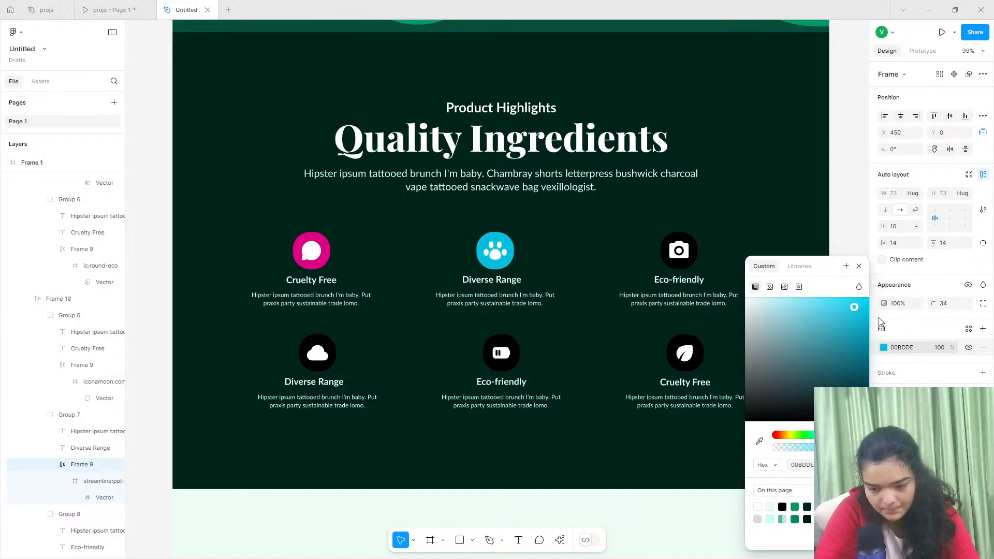
pyautogui.moveTo(882, 321); pyautogui.dragTo(875, 315)
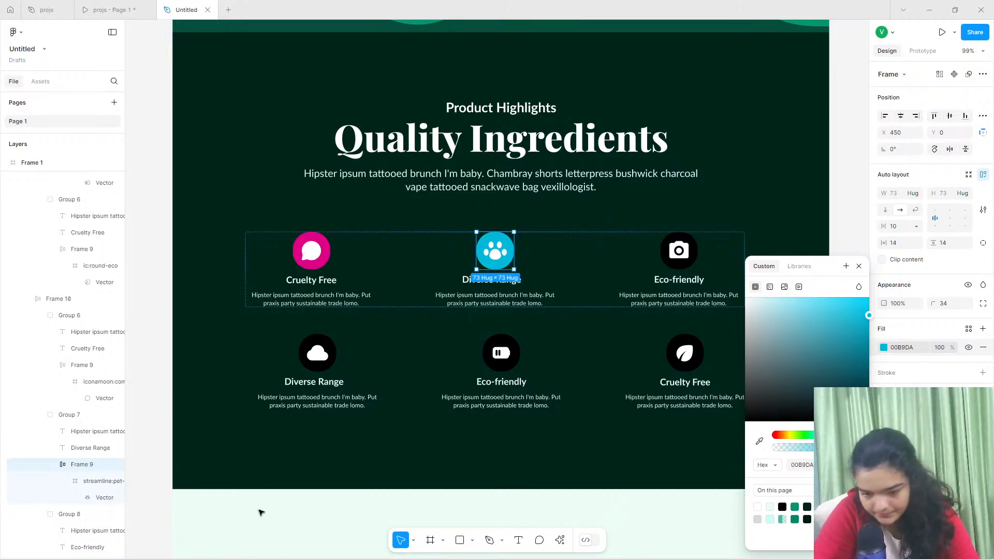
# Fill the circle behind the first row's Eco-friendly camera icon with yellow, about ECC800.
pyautogui.click(683, 253)
pyautogui.click(682, 252)
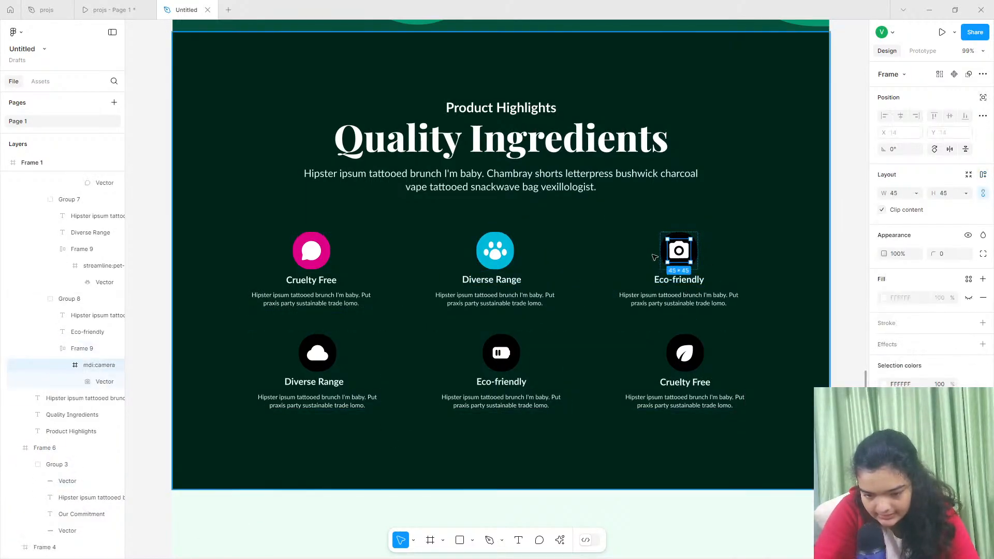
pyautogui.click(659, 239)
pyautogui.hotkey('shift', 'a')
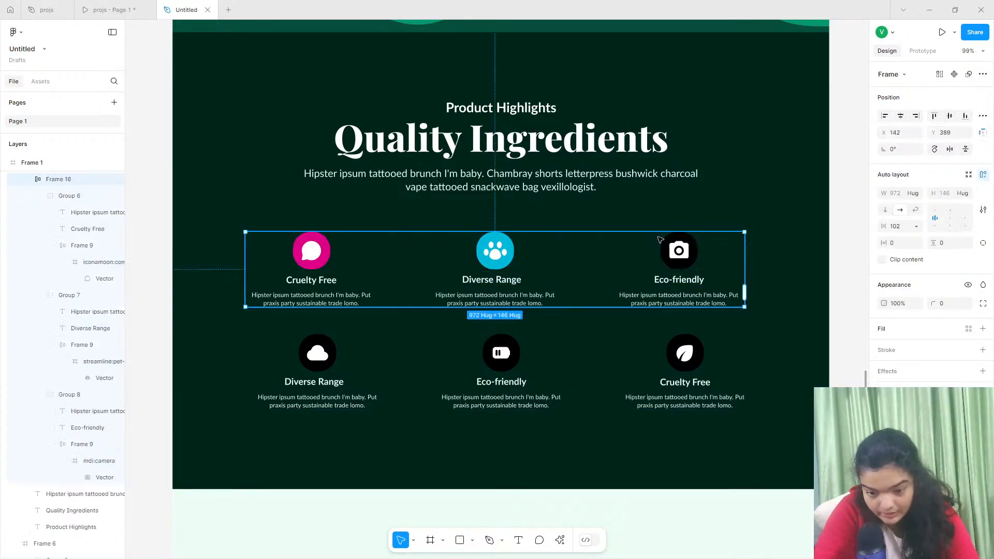
pyautogui.click(668, 250)
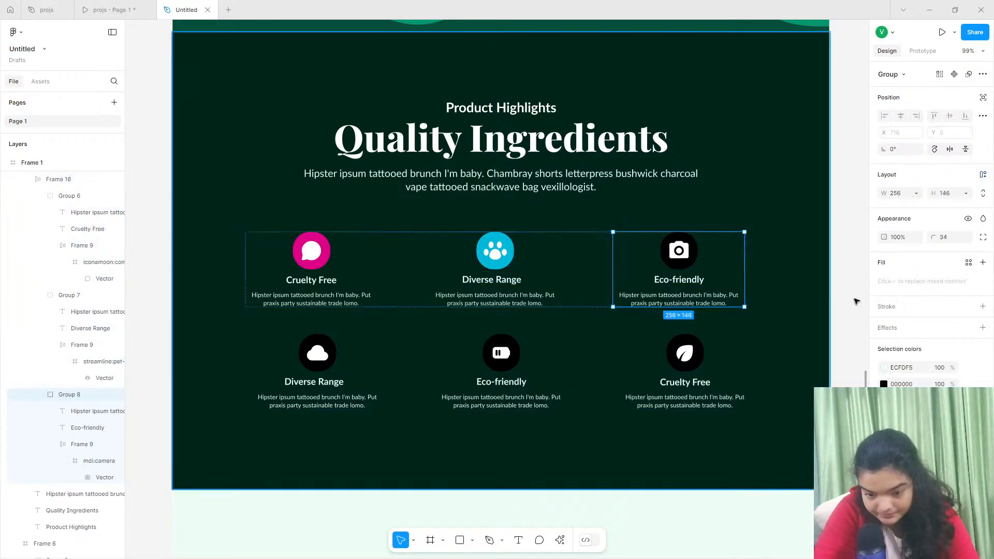
pyautogui.click(884, 384)
pyautogui.click(790, 434)
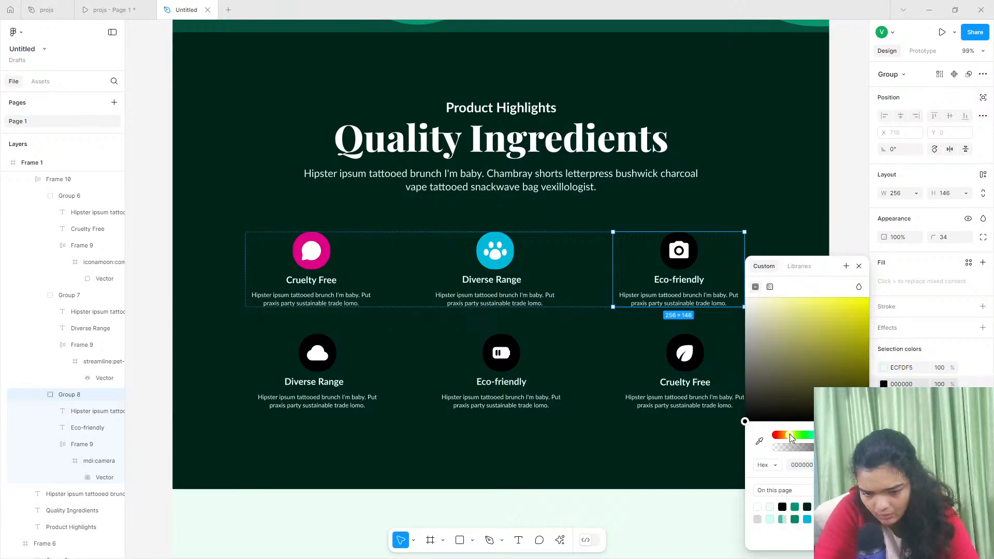
pyautogui.moveTo(837, 342); pyautogui.dragTo(937, 278)
pyautogui.moveTo(865, 310); pyautogui.dragTo(886, 331)
pyautogui.moveTo(789, 437); pyautogui.dragTo(787, 436)
pyautogui.moveTo(835, 345); pyautogui.dragTo(892, 314)
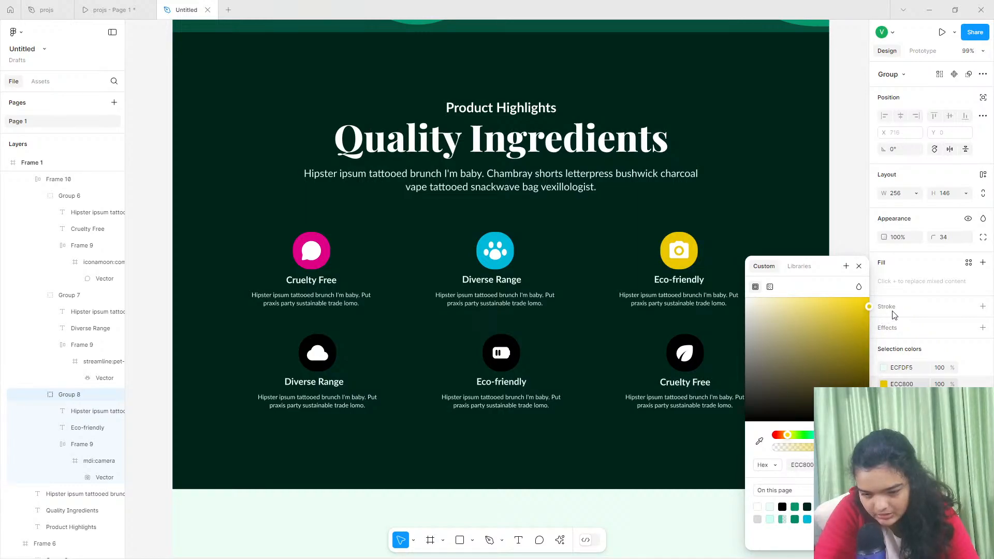
# Fill the circle behind the second row's Diverse Range cloud icon with purple, about C200D3.
pyautogui.click(329, 350)
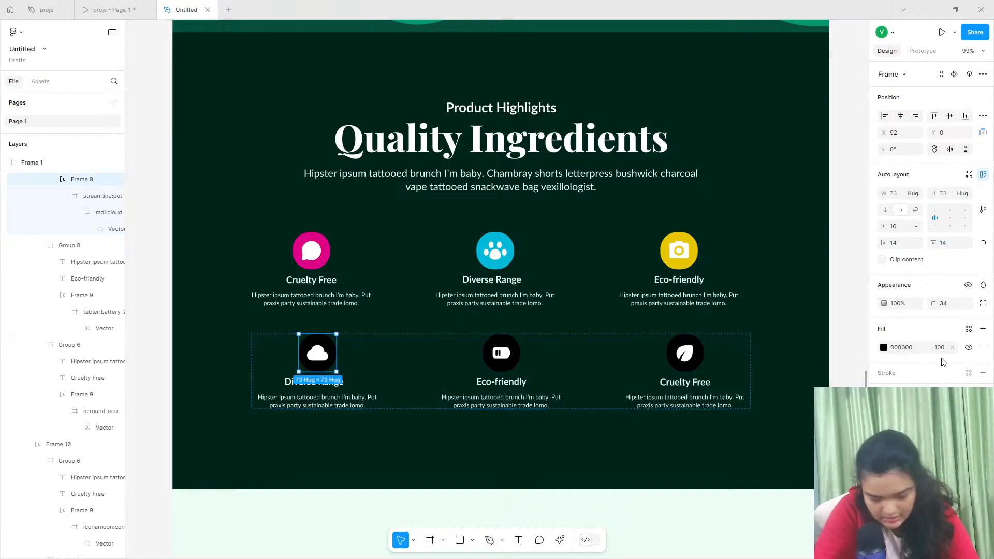
pyautogui.click(884, 348)
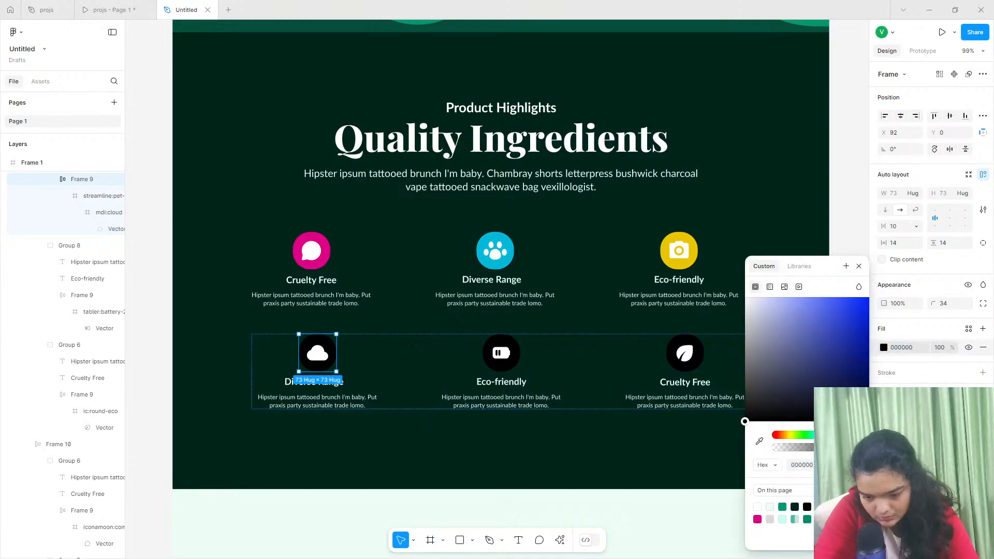
pyautogui.moveTo(854, 339); pyautogui.dragTo(924, 323)
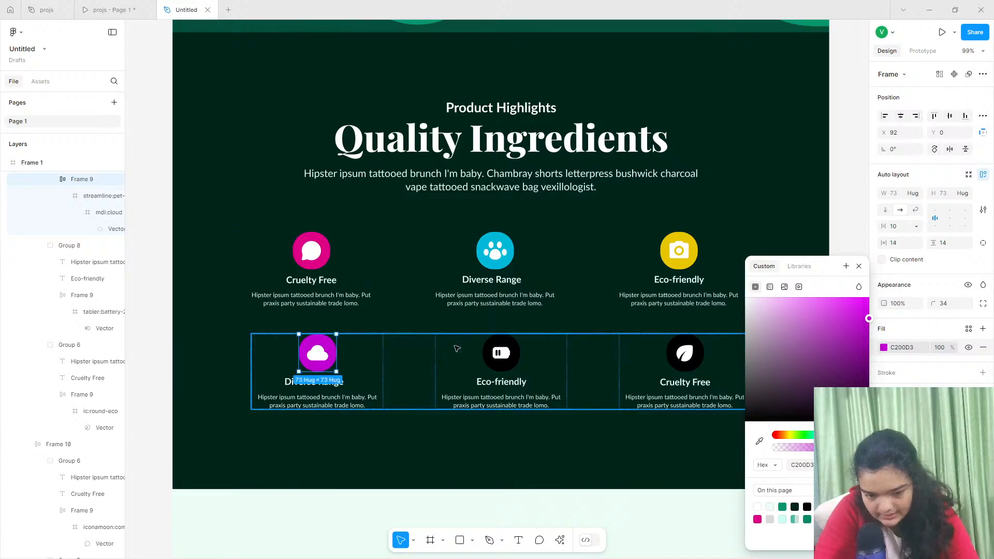
# Fill the circle behind the second row's Eco-friendly battery icon with green, about 00DA53.
pyautogui.click(499, 352)
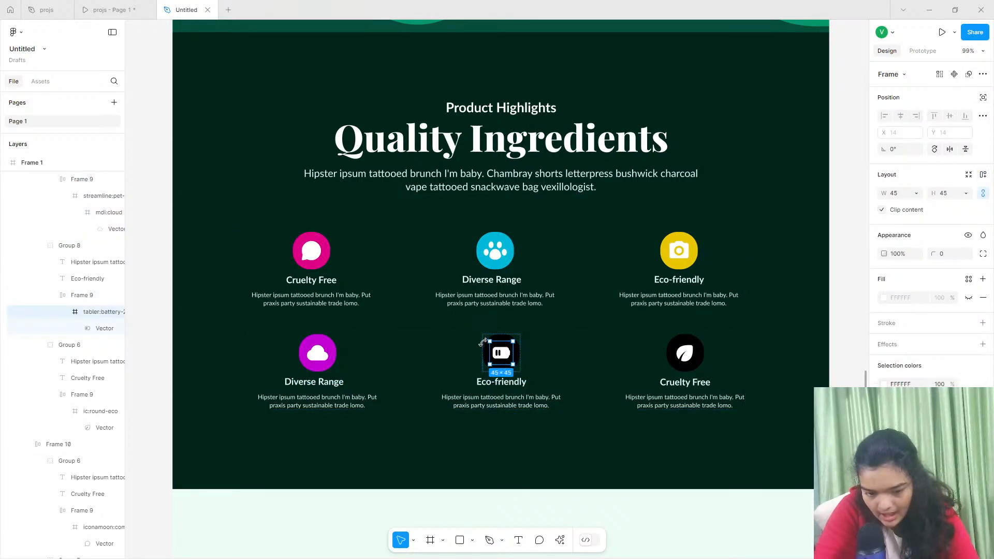
pyautogui.click(474, 211)
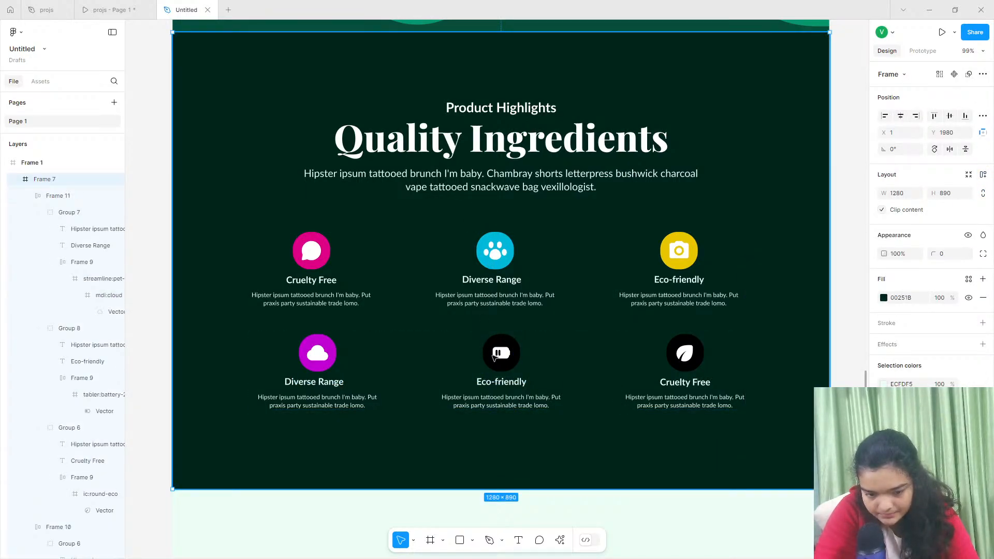
pyautogui.doubleClick(496, 355)
pyautogui.doubleClick(496, 355)
pyautogui.doubleClick(496, 355)
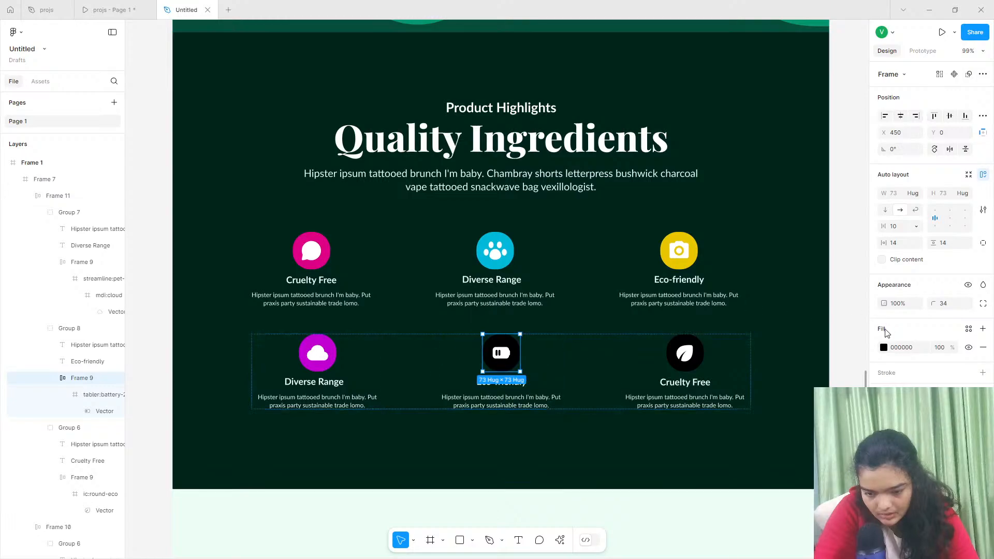
pyautogui.click(883, 347)
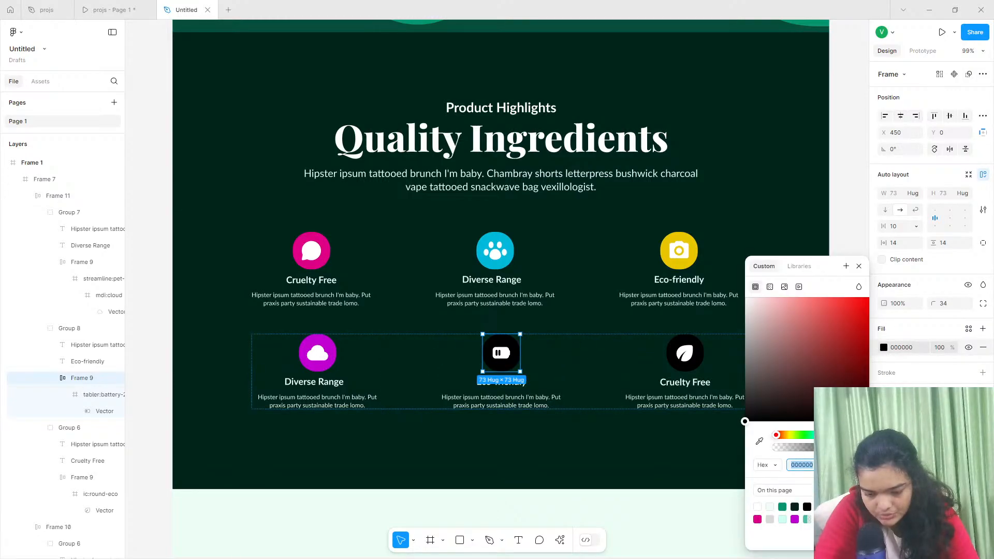
pyautogui.click(832, 507)
pyautogui.moveTo(820, 435); pyautogui.dragTo(804, 438)
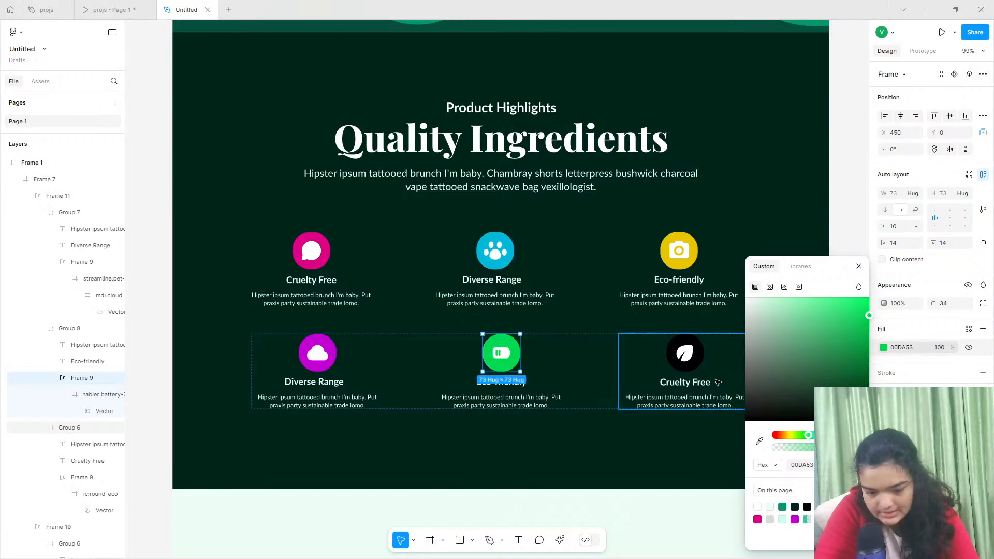
# Fill the circle behind the second row's Cruelty Free leaf icon with a bright blue.
pyautogui.click(685, 353)
pyautogui.click(883, 347)
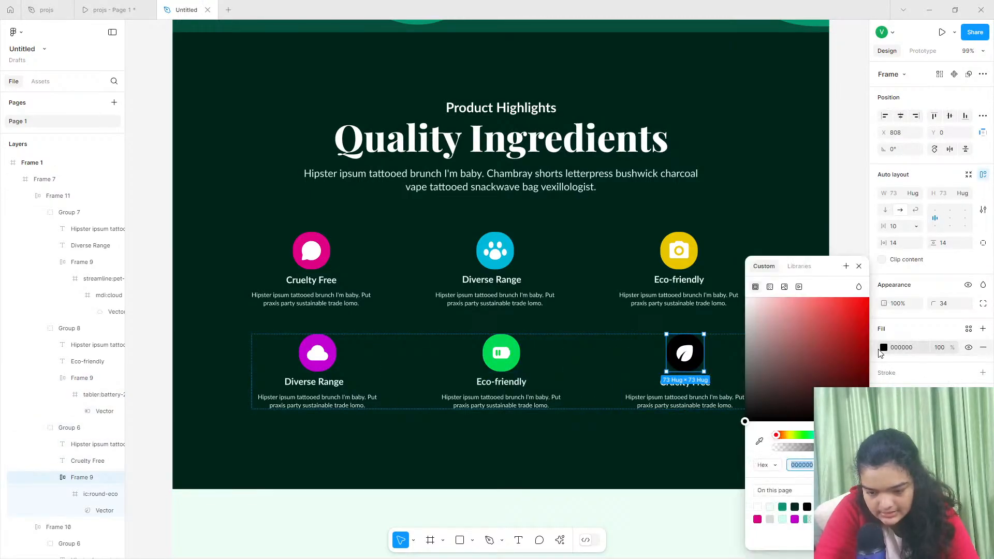
pyautogui.click(824, 435)
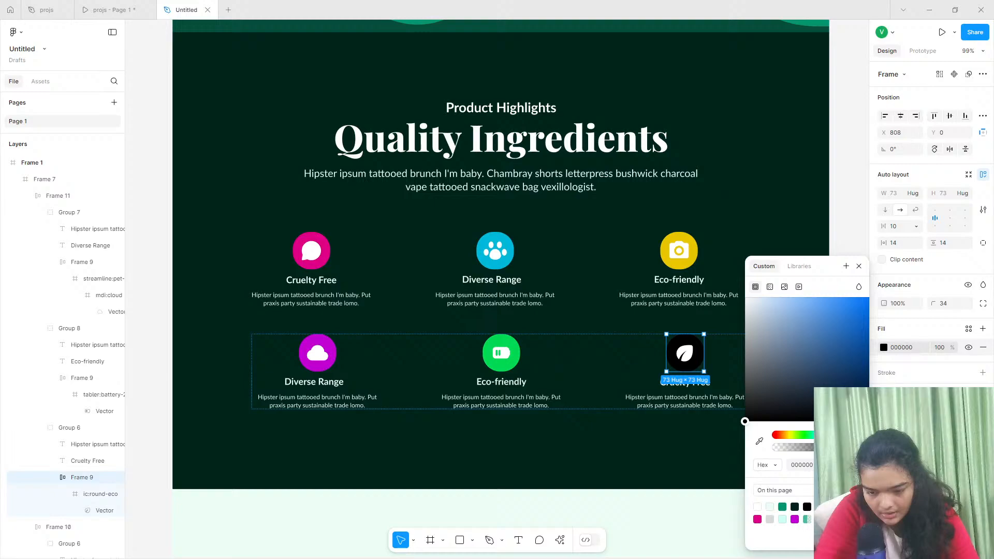
pyautogui.click(868, 312)
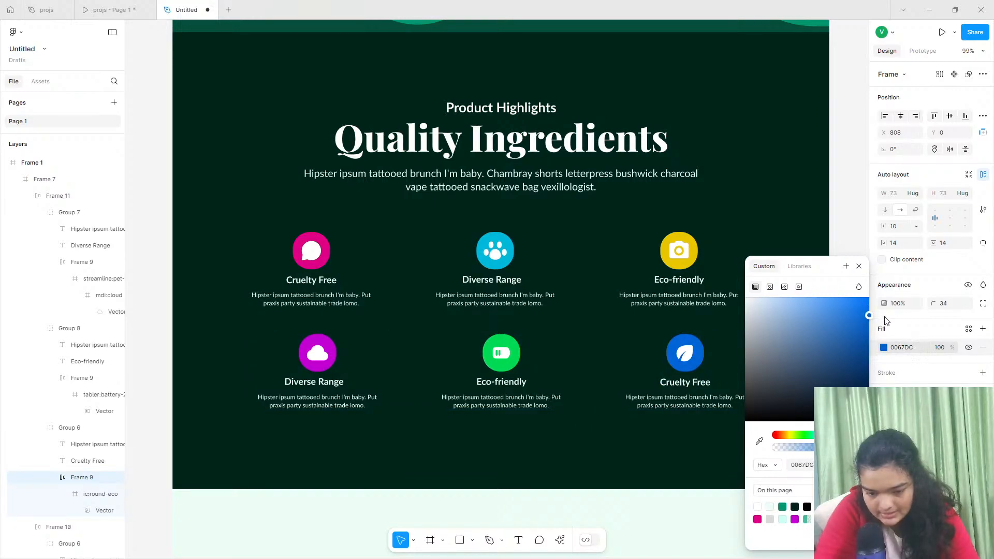
pyautogui.click(869, 306)
# Shift the fill of the first row's Diverse Range paw icon circle to a turquoise of about 00CCD3.
pyautogui.click(521, 265)
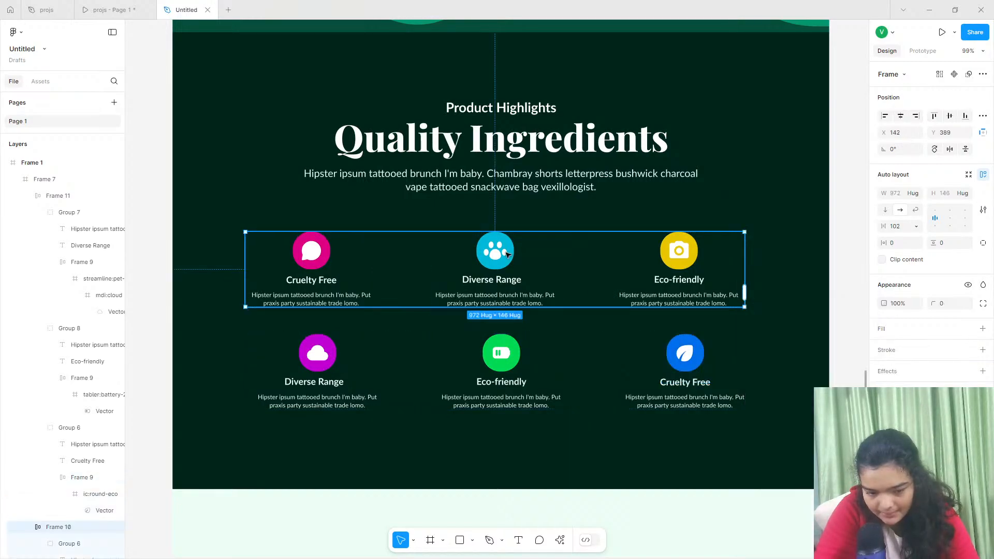
pyautogui.click(507, 254)
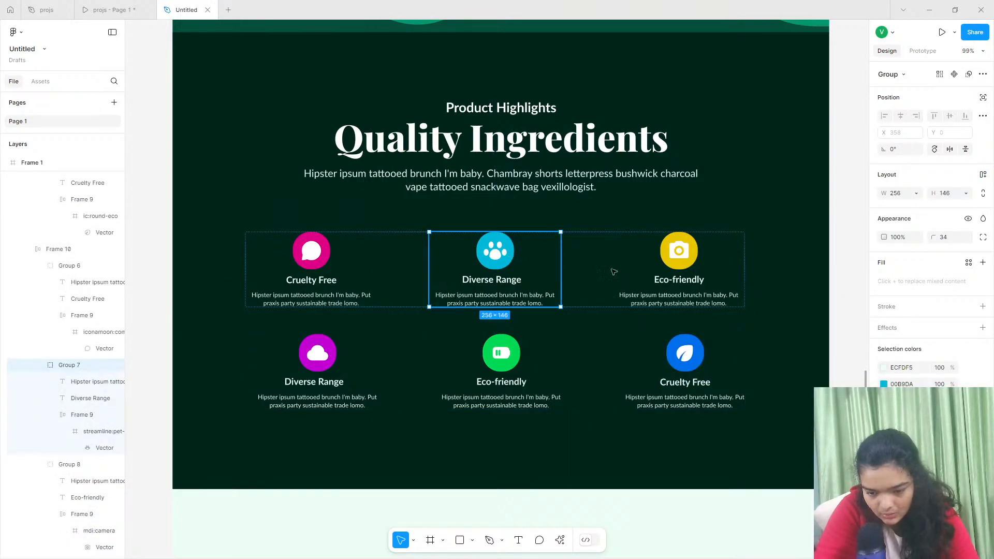
pyautogui.click(883, 383)
pyautogui.moveTo(819, 434); pyautogui.dragTo(817, 435)
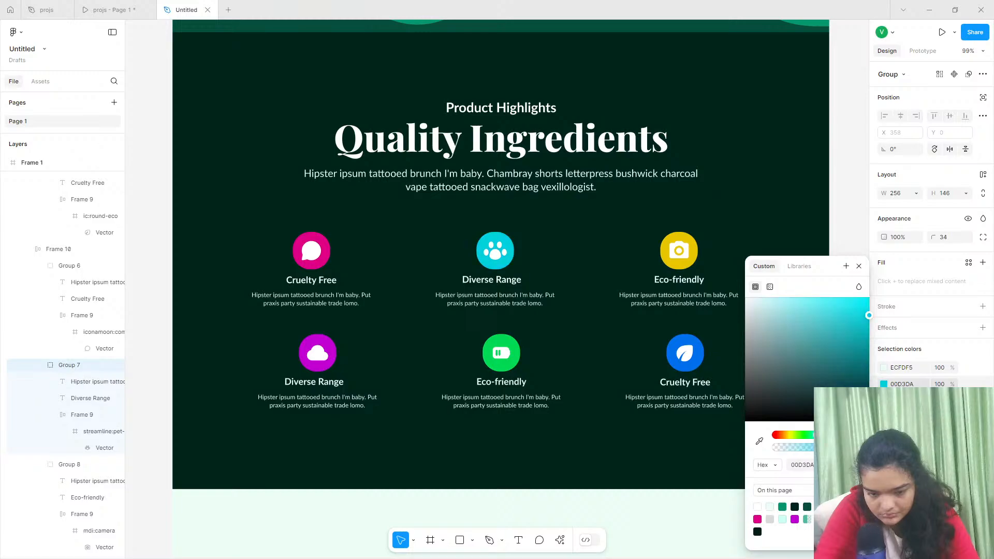
pyautogui.moveTo(857, 312); pyautogui.dragTo(873, 310)
pyautogui.click(817, 213)
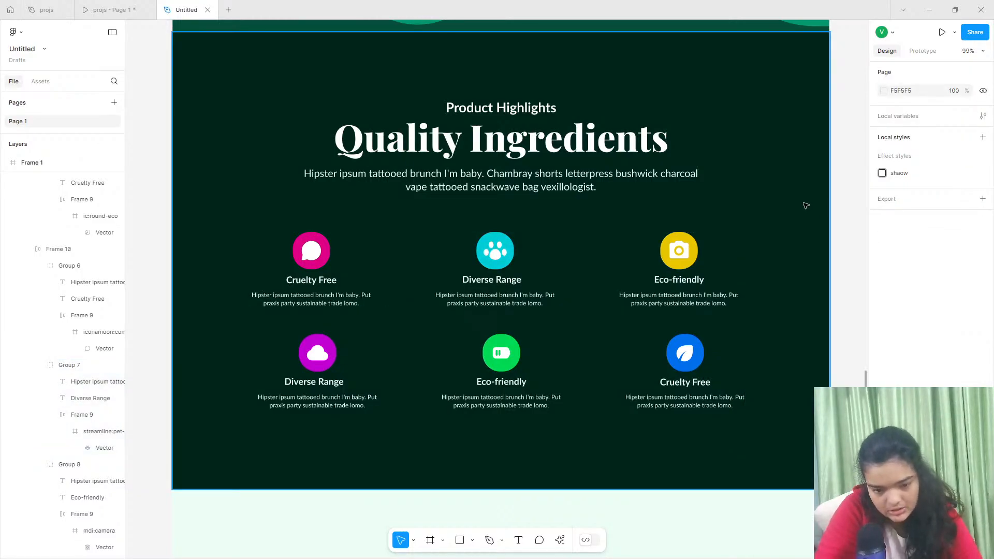
# Colour the first row's Cruelty Free heading with the magenta DE0085 already used on the page.
pyautogui.moveTo(520, 243); pyautogui.dragTo(332, 293)
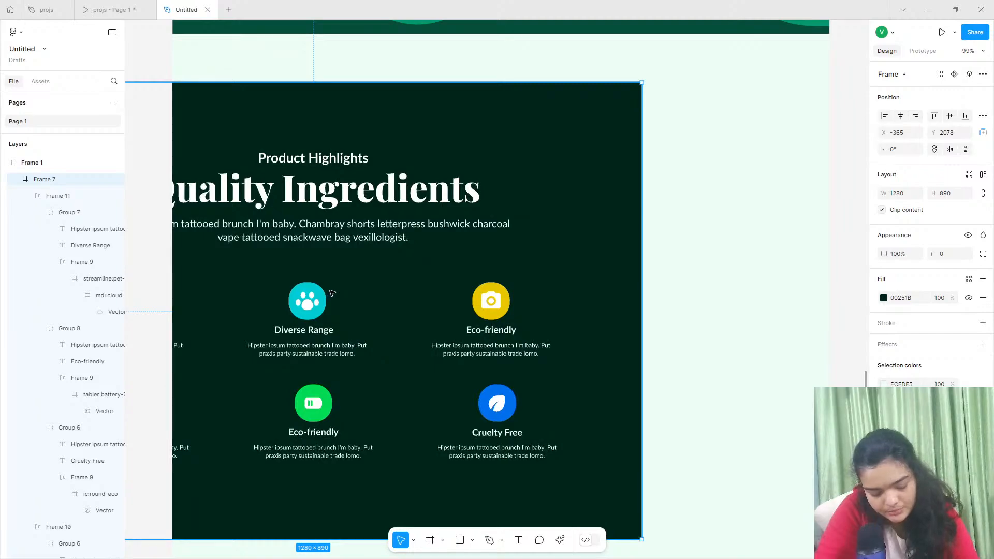
pyautogui.hotkey('ctrl', 'z')
pyautogui.click(303, 285)
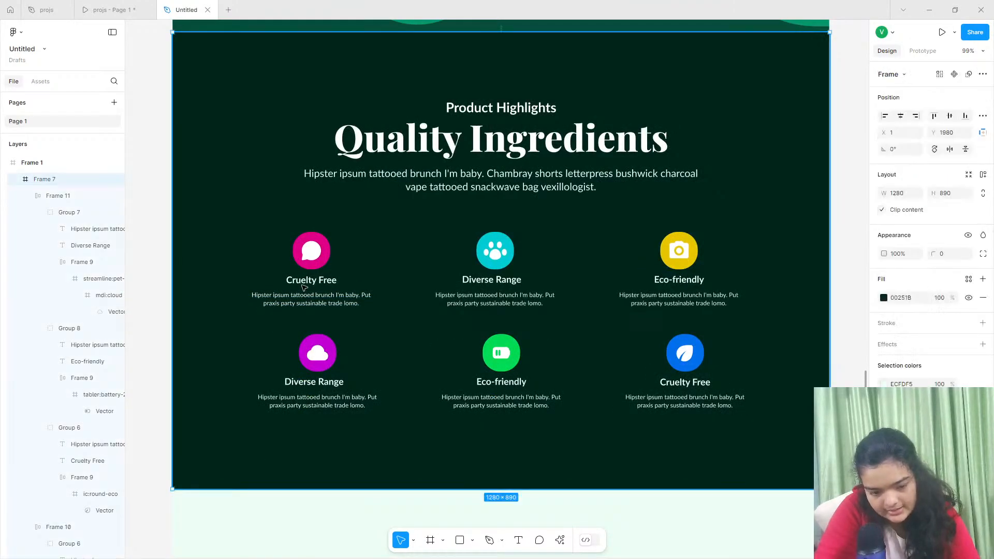
pyautogui.doubleClick(303, 284)
pyautogui.doubleClick(304, 284)
pyautogui.click(884, 389)
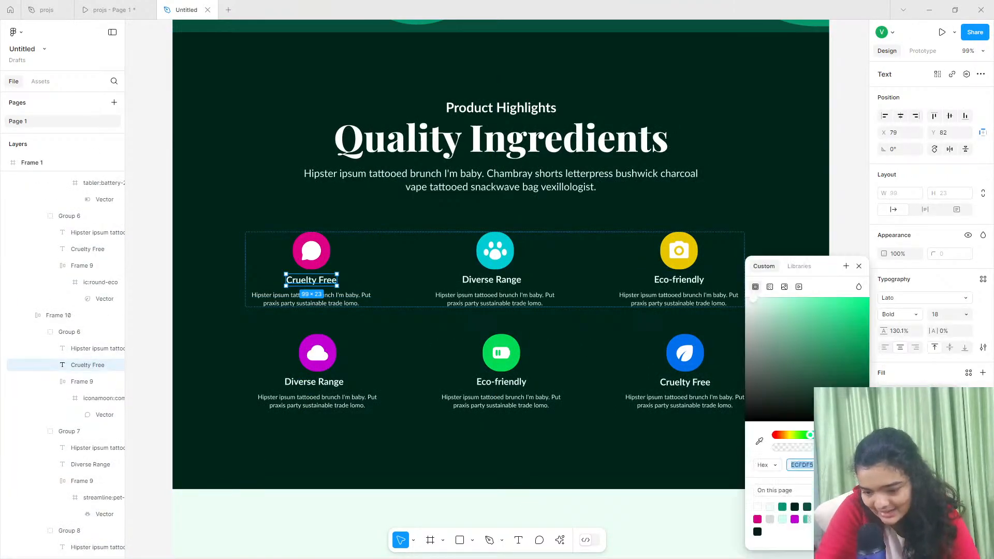
pyautogui.click(758, 518)
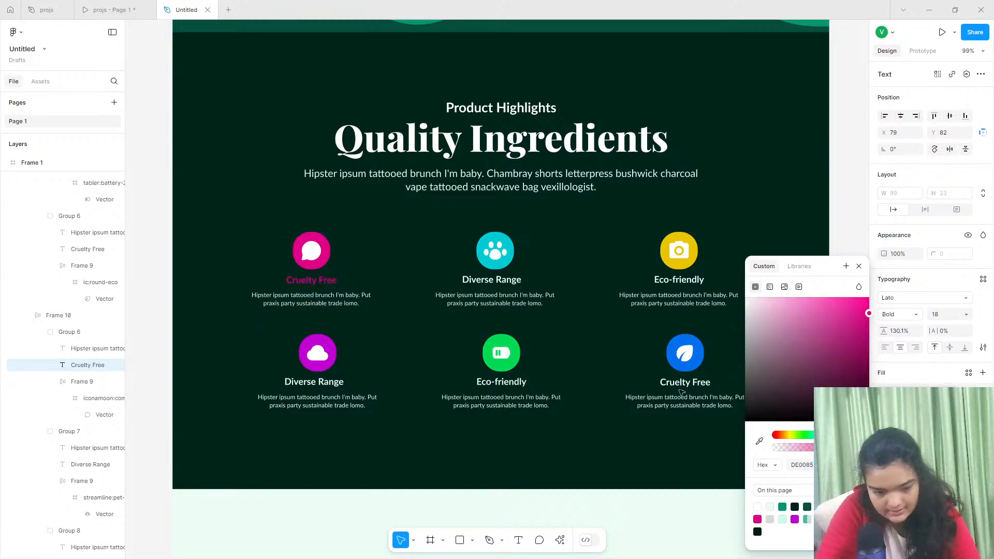
# Set the first row's Cruelty Free heading to the Black font weight at size 18.
pyautogui.click(966, 314)
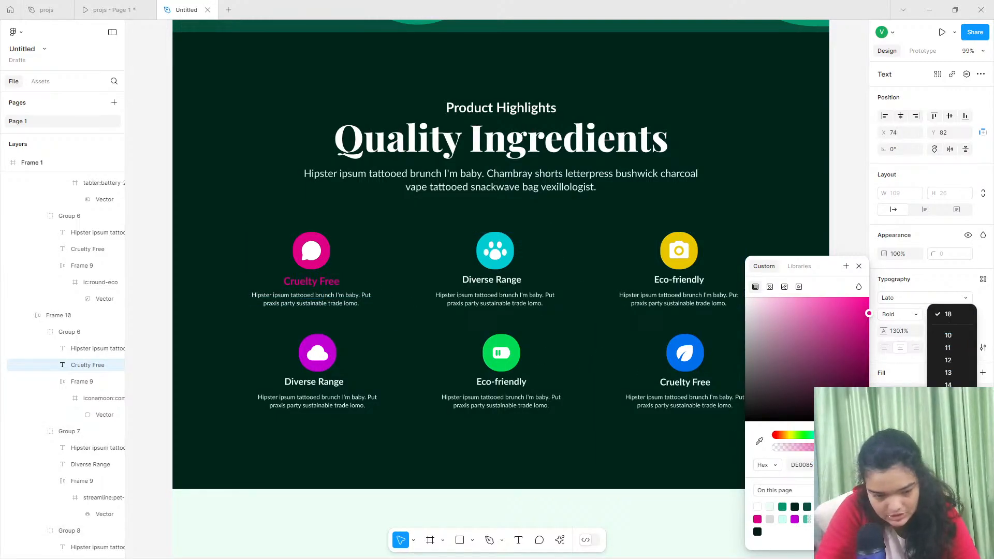
pyautogui.click(907, 319)
pyautogui.click(904, 320)
pyautogui.click(902, 325)
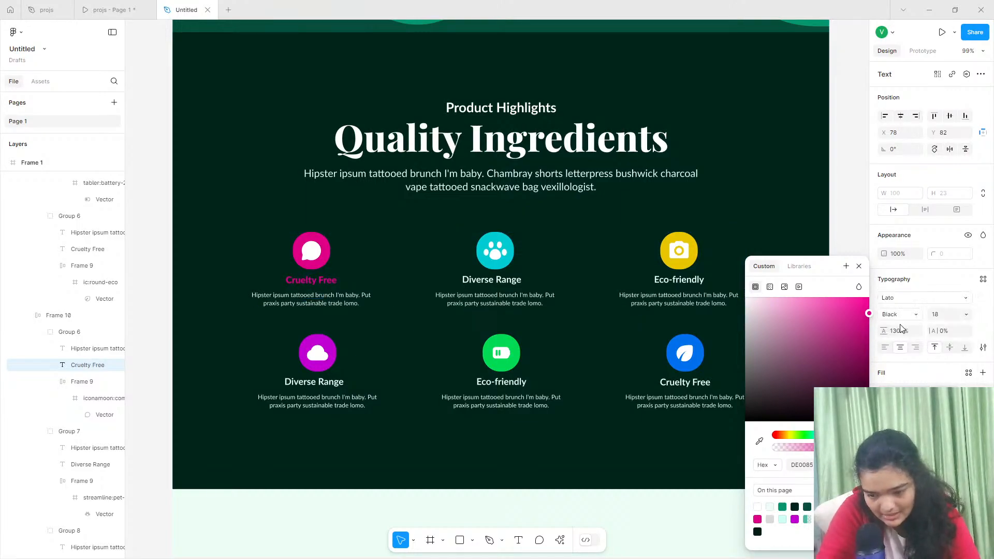
# Set the first row's Diverse Range heading to the Black font weight and colour it turquoise 00CCD3.
pyautogui.click(493, 281)
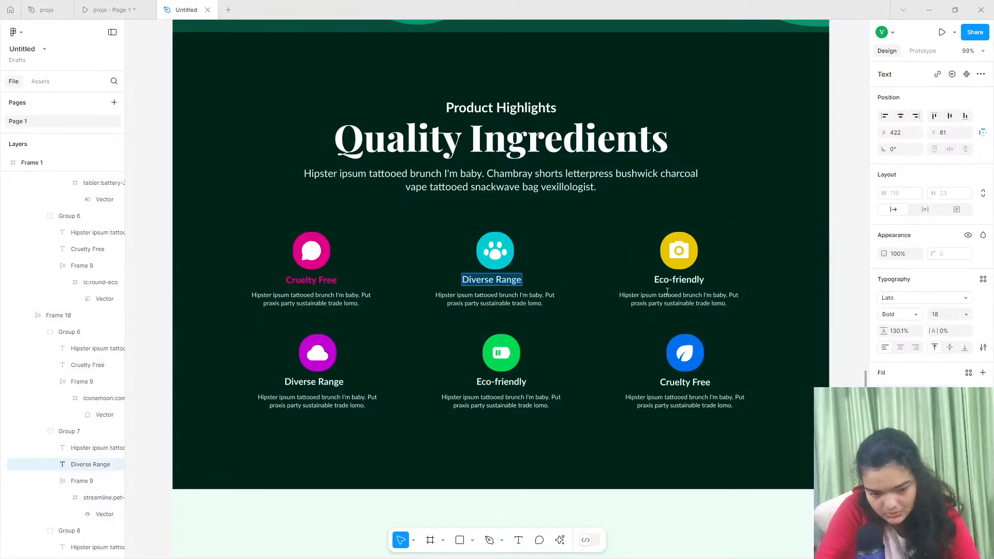
pyautogui.click(895, 314)
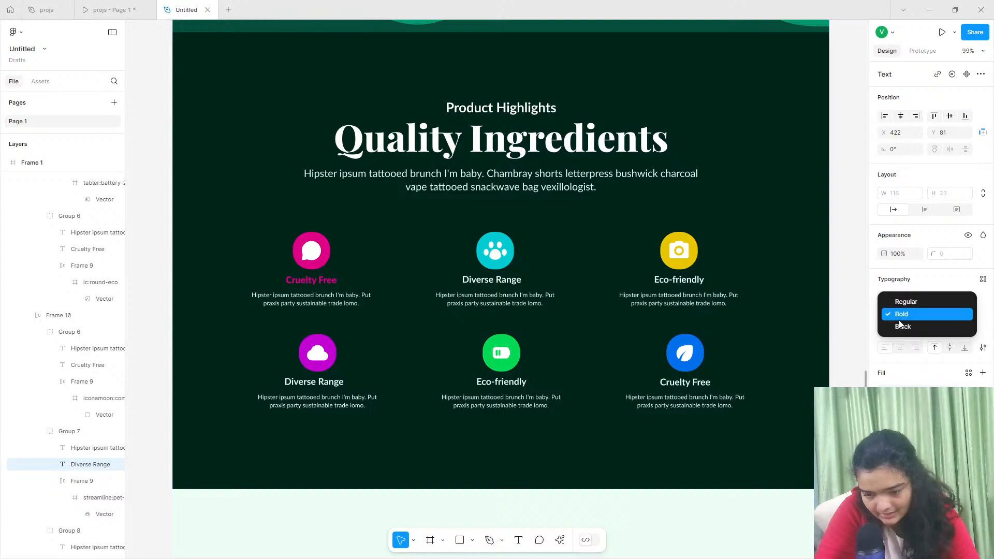
pyautogui.click(899, 324)
pyautogui.click(899, 317)
pyautogui.click(902, 326)
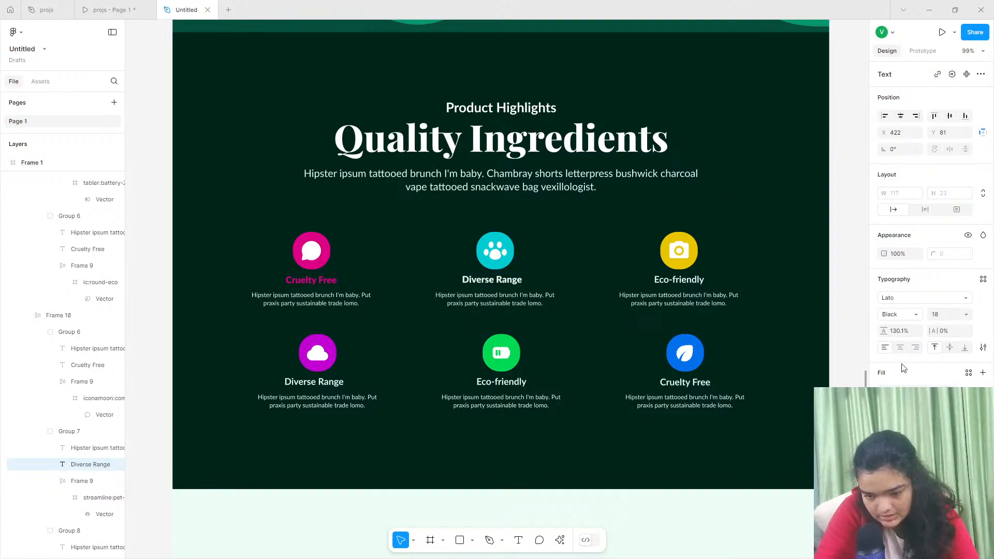
pyautogui.click(884, 391)
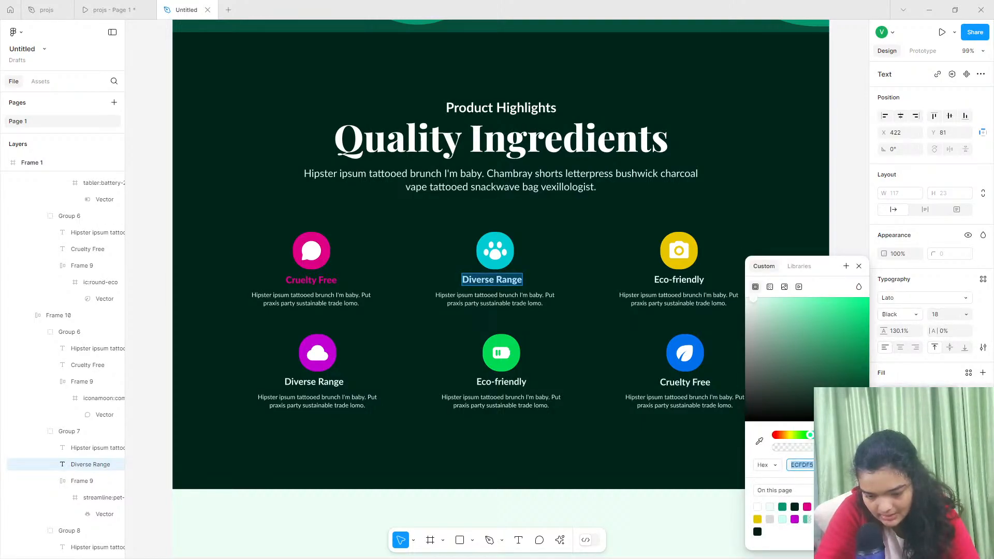
pyautogui.hotkey('ctrl', 'v')
pyautogui.press('Return')
# Set the first row's Eco-friendly heading to the Black font weight and colour it yellow E9C600.
pyautogui.click(726, 290)
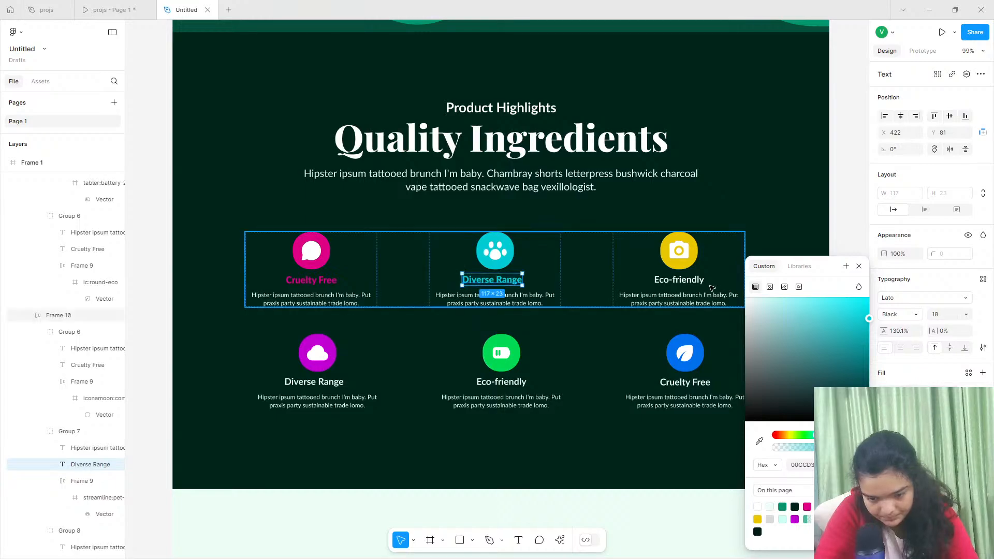
pyautogui.click(711, 287)
pyautogui.doubleClick(691, 280)
pyautogui.doubleClick(691, 281)
pyautogui.click(692, 281)
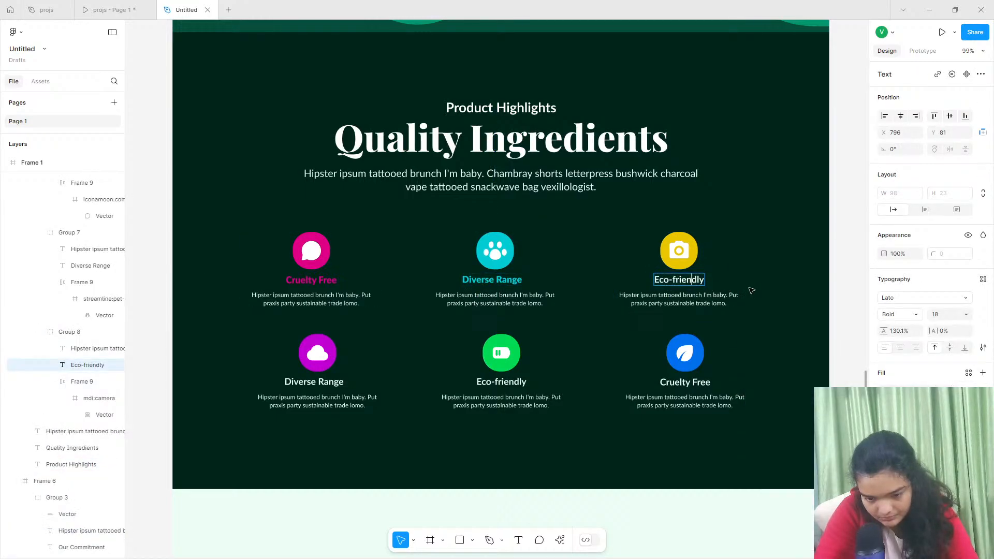
pyautogui.tripleClick(693, 280)
pyautogui.click(895, 317)
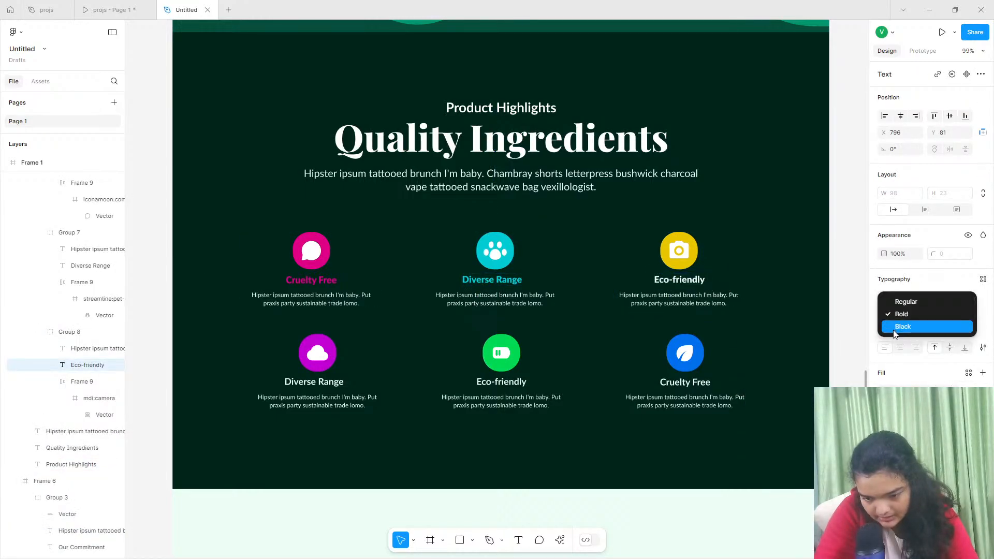
pyautogui.click(893, 330)
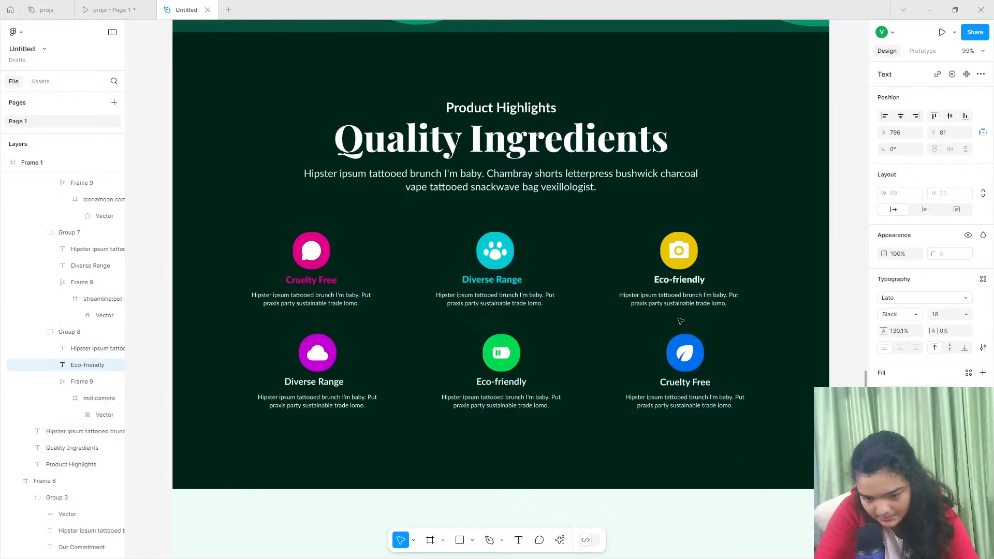
pyautogui.click(887, 387)
pyautogui.click(769, 519)
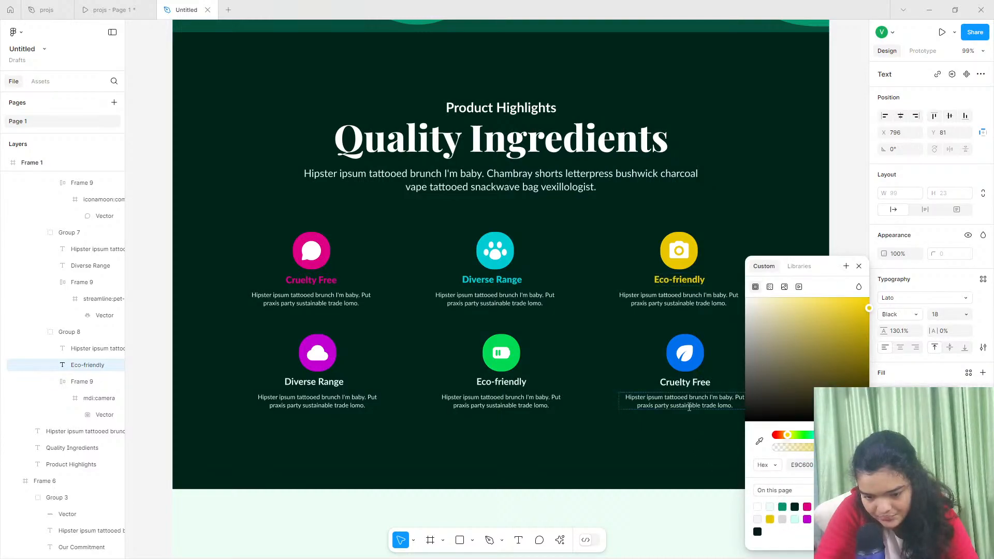
# Set the lower-row Cruelty Free heading to Black weight and recolour it blue to match its leaf icon.
pyautogui.doubleClick(685, 382)
pyautogui.click(903, 315)
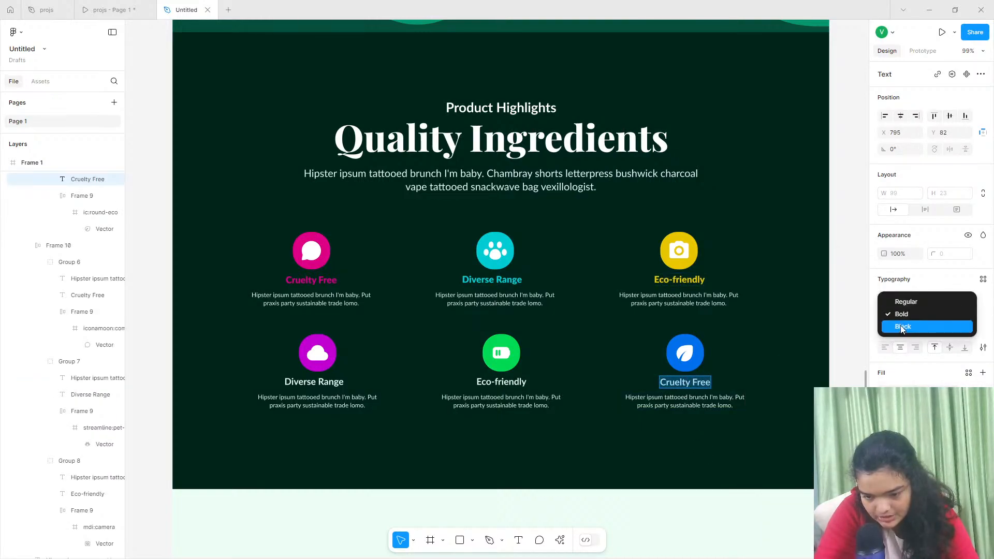
pyautogui.click(899, 325)
pyautogui.click(887, 387)
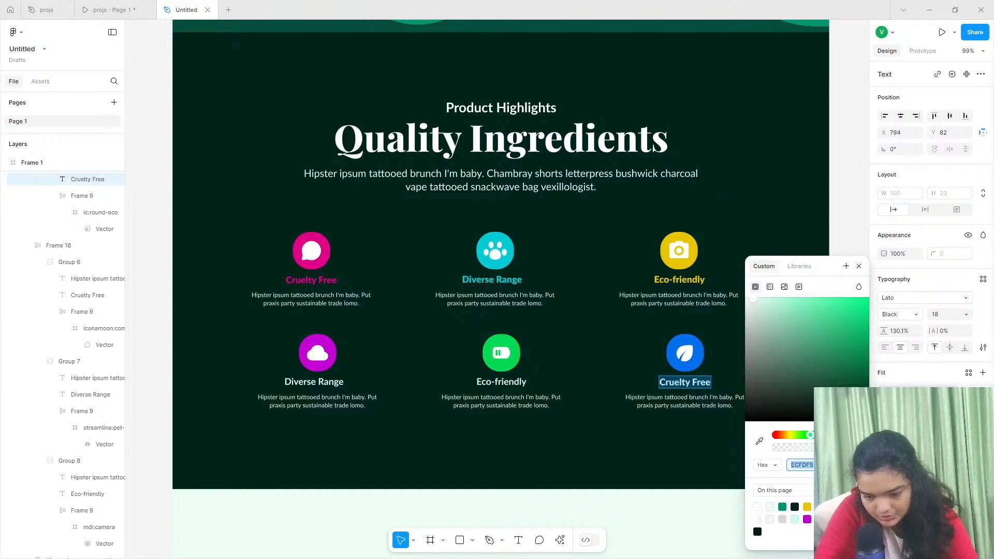
# Set the lower-row Eco-friendly heading to Black weight with fill colour 00DA53.
pyautogui.doubleClick(489, 381)
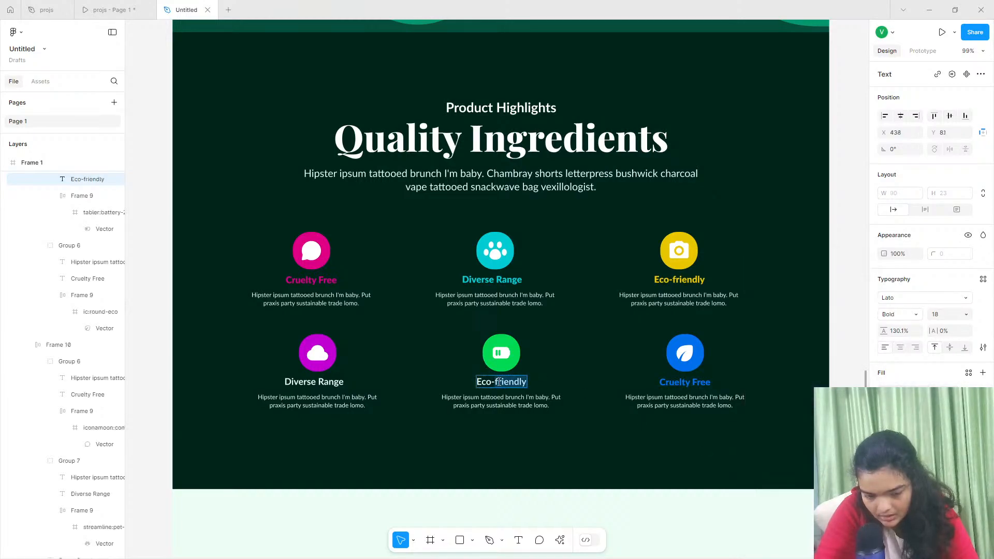
pyautogui.click(908, 314)
pyautogui.click(906, 326)
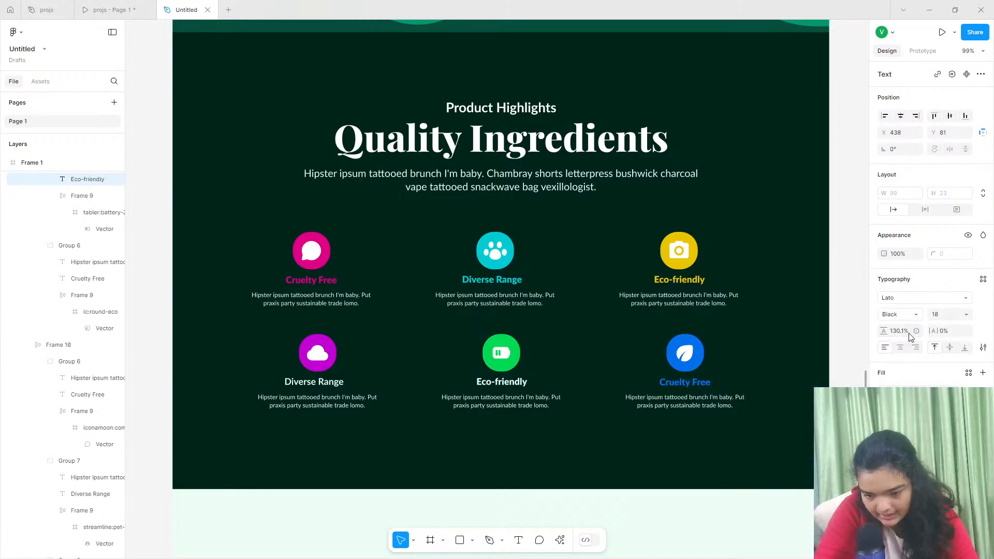
pyautogui.click(924, 317)
pyautogui.click(924, 314)
pyautogui.click(888, 387)
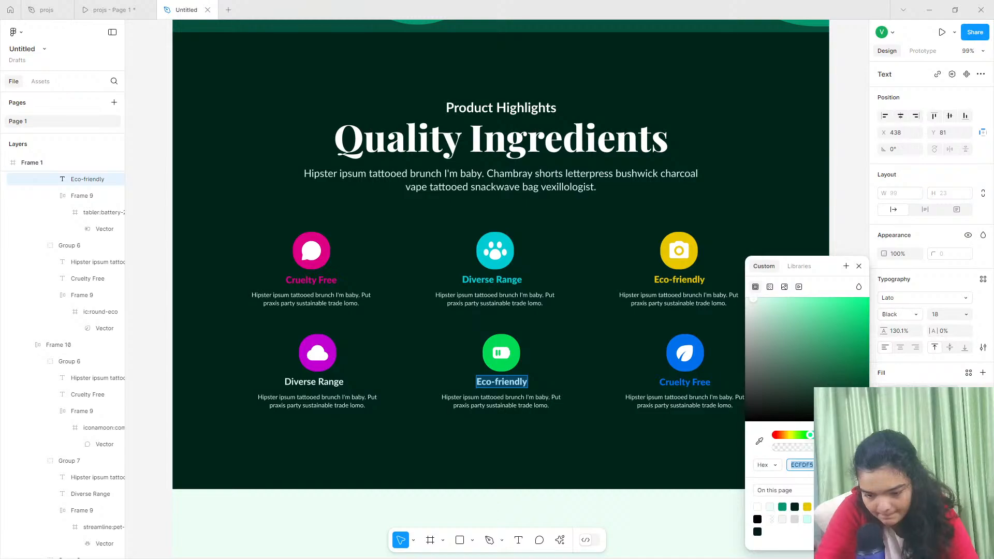
pyautogui.write('00DA53')
pyautogui.press('Return')
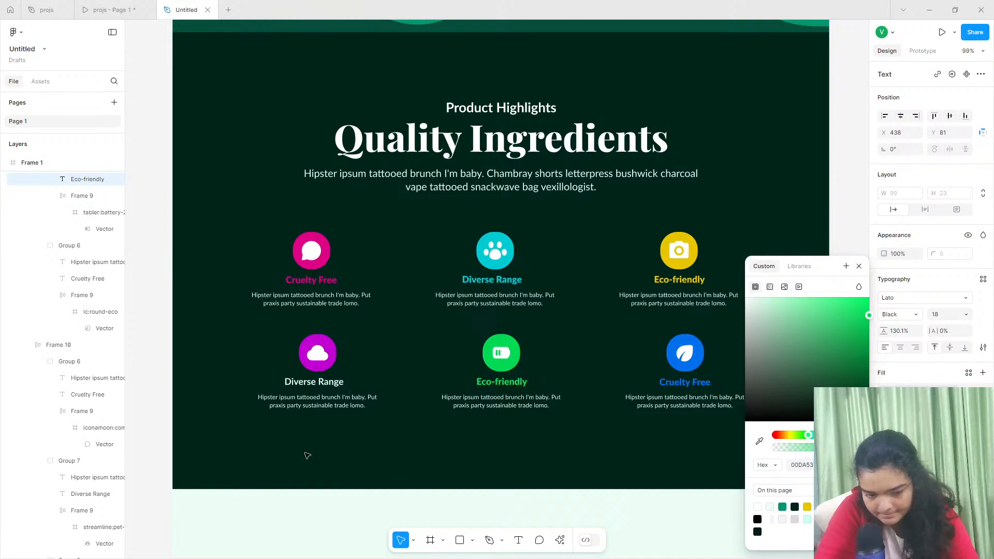
# Set the lower-row Diverse Range heading to Black weight with fill colour C200D3, and deselect it.
pyautogui.click(314, 381)
pyautogui.click(899, 314)
pyautogui.click(903, 327)
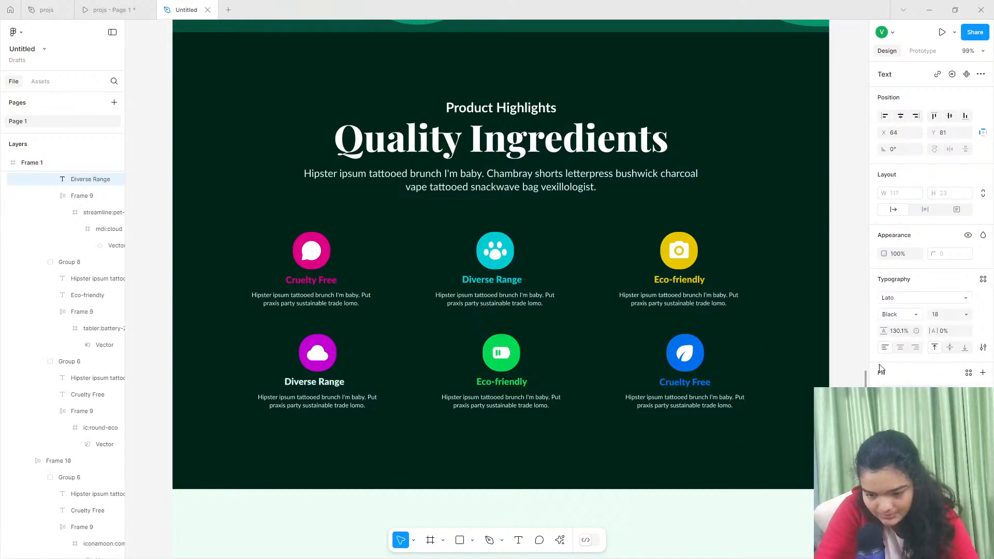
pyautogui.click(887, 387)
pyautogui.write('C200D3')
pyautogui.press('Return')
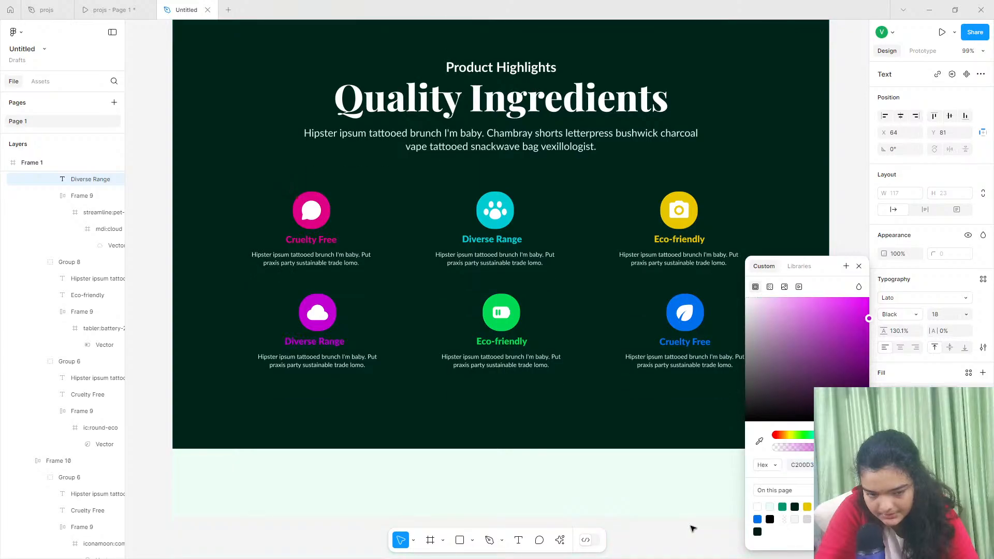
pyautogui.click(670, 519)
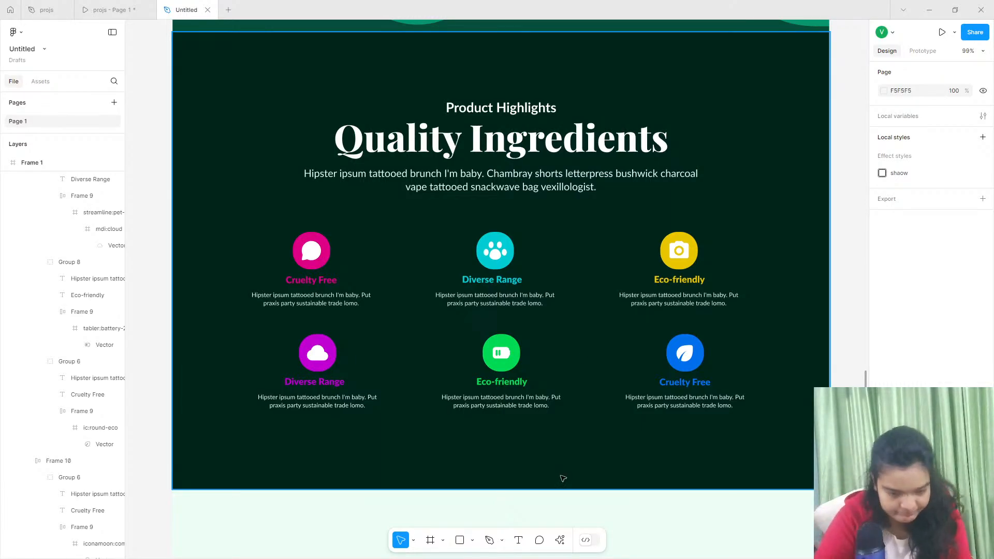
# Check the projs reference prototype for the testimonial and logo sections that follow Quality Ingredients.
pyautogui.click(112, 10)
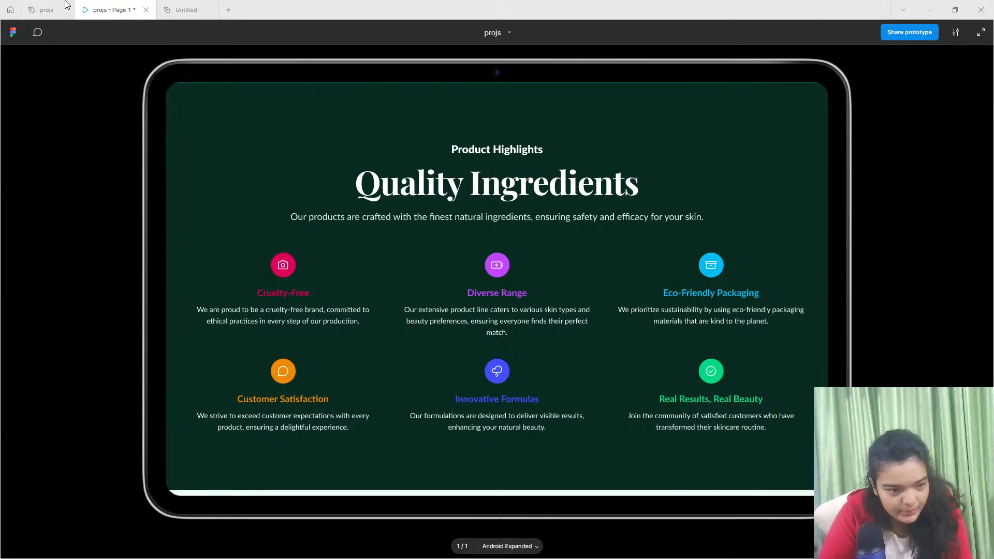
pyautogui.click(47, 9)
pyautogui.click(111, 10)
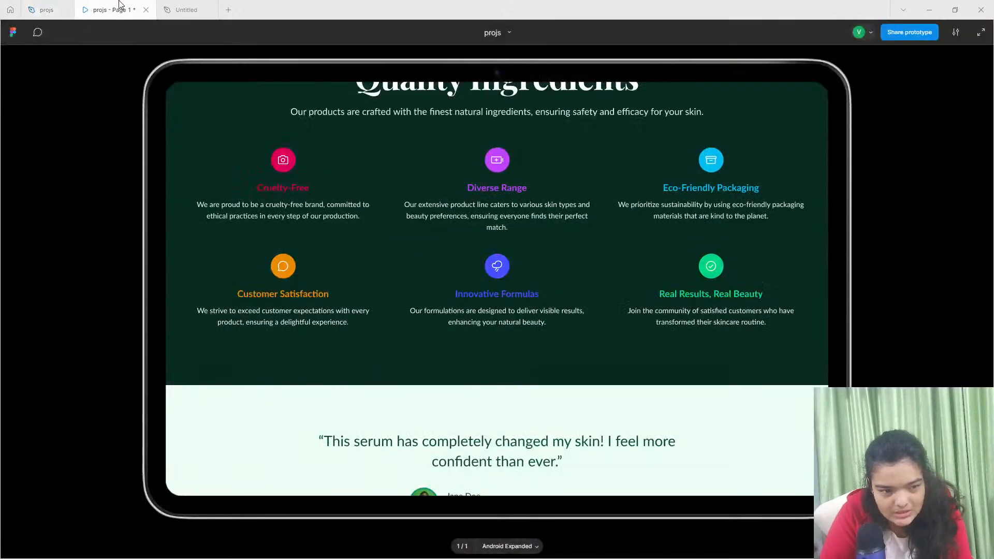
pyautogui.scroll(-5, 411, 203)
pyautogui.scroll(-2, 417, 224)
pyautogui.scroll(2, 417, 224)
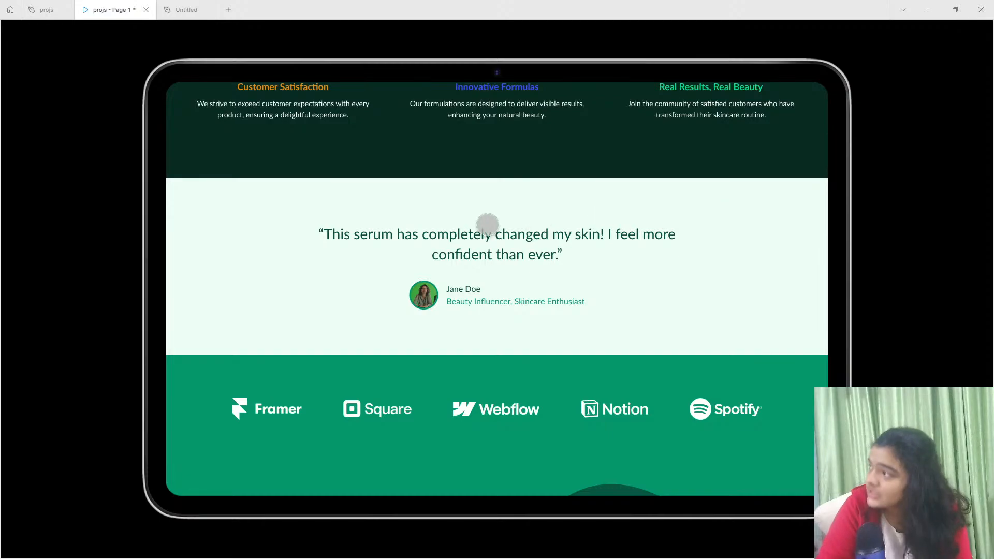
# Return to the Untitled design file and extend the bottom of Frame 1 to a height of 3700.
pyautogui.click(186, 10)
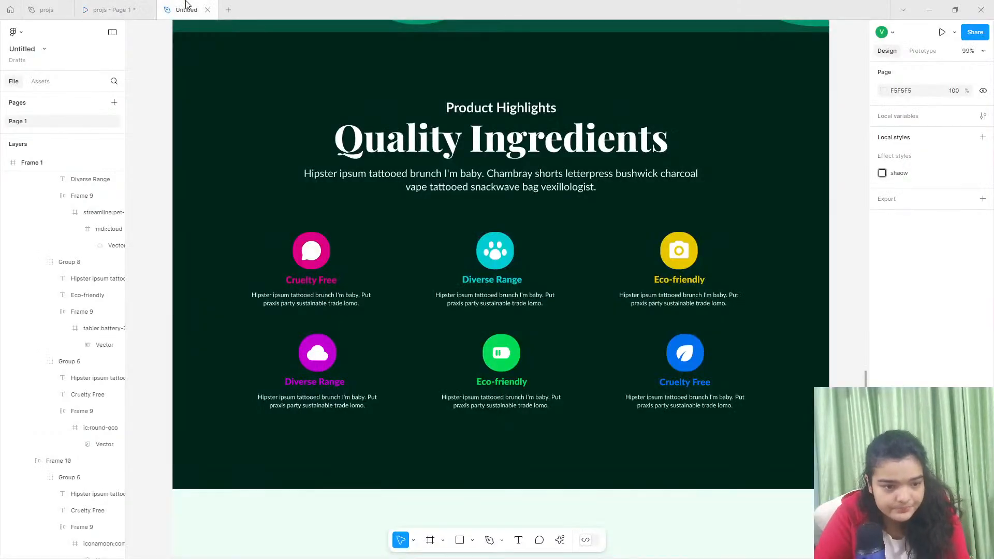
pyautogui.scroll(-3, 454, 407)
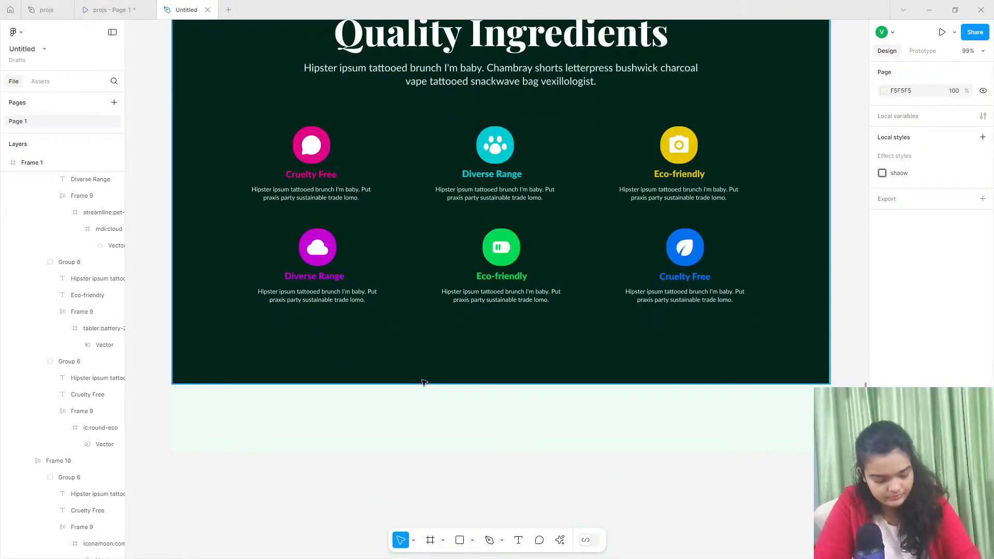
pyautogui.scroll(-6, 528, 436)
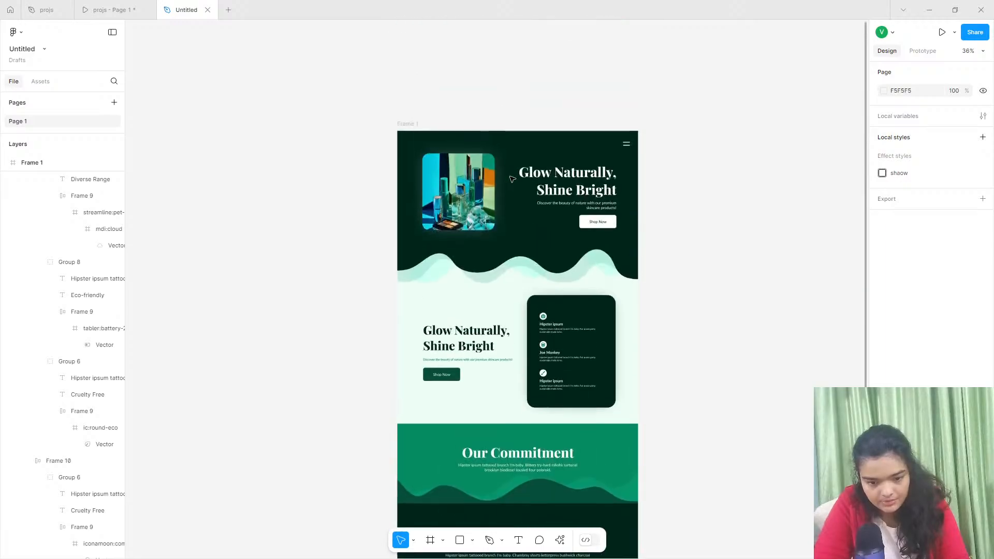
pyautogui.click(414, 125)
pyautogui.scroll(-1, 473, 161)
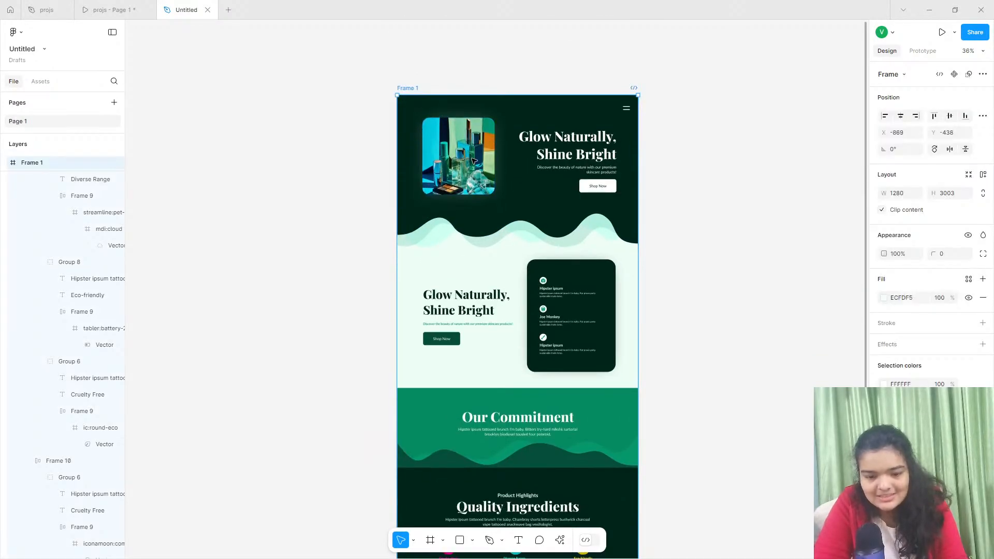
pyautogui.scroll(-2, 491, 293)
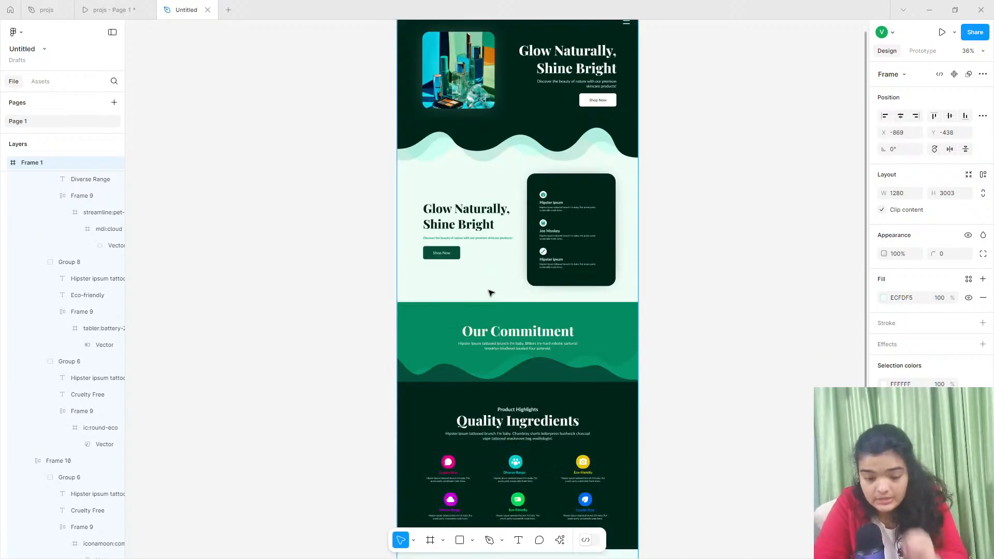
pyautogui.scroll(-5, 491, 293)
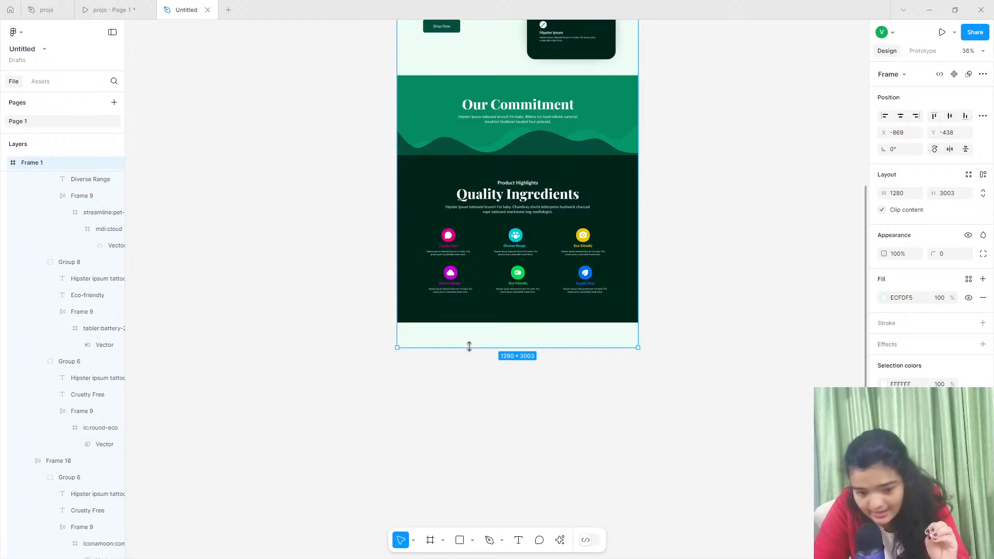
pyautogui.moveTo(468, 347); pyautogui.dragTo(479, 434)
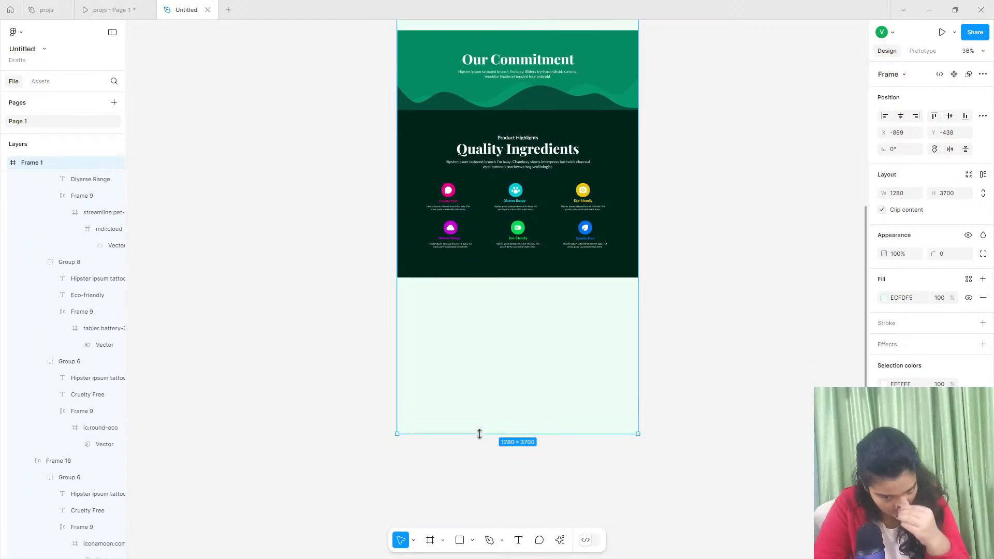
# Draw a full-width 1280 × 423 frame inside Frame 1, directly below the Quality Ingredients section at X 0.
pyautogui.press('f')
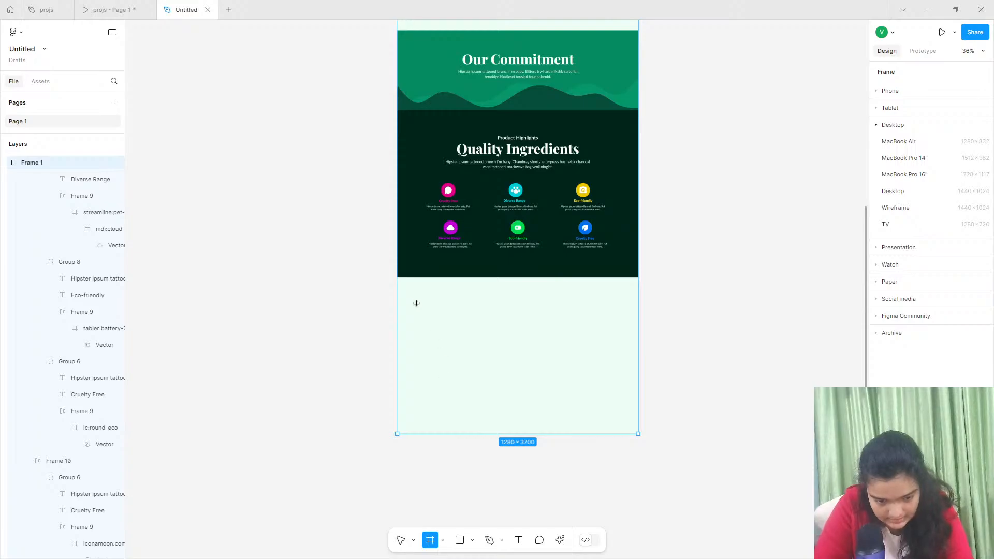
pyautogui.moveTo(400, 280); pyautogui.dragTo(637, 355)
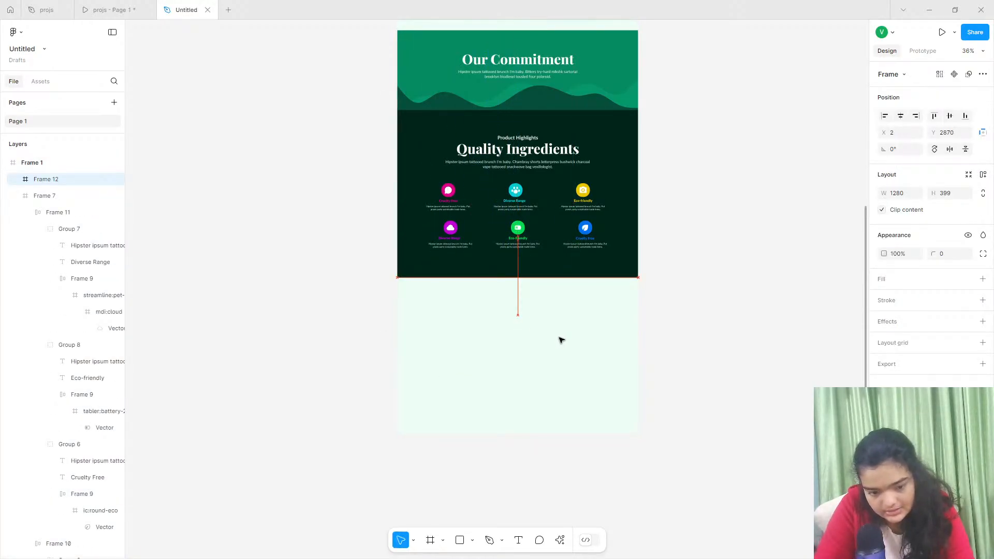
pyautogui.moveTo(561, 339); pyautogui.dragTo(530, 357)
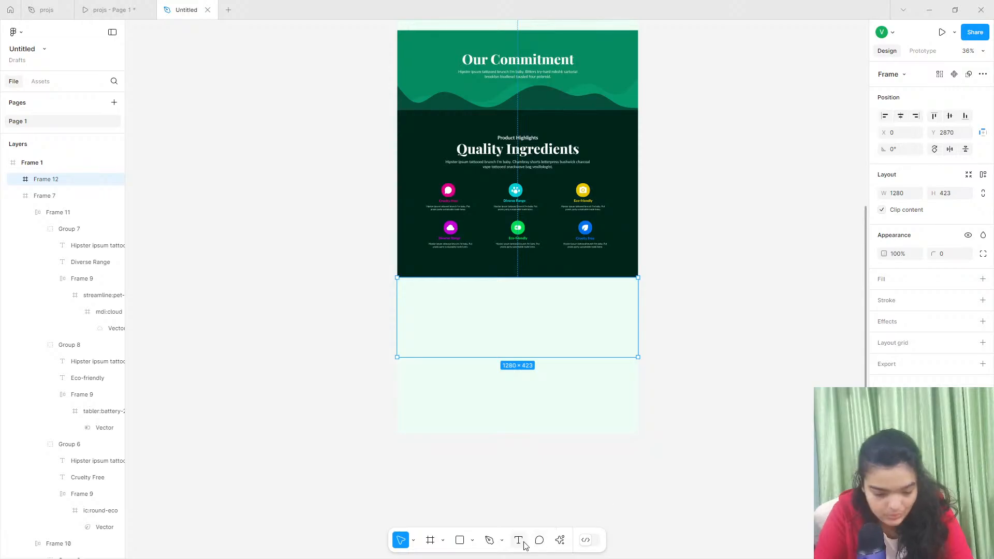
# Place a 100 × 100 ellipse in the lower part of the new empty section frame.
pyautogui.scroll(3, 492, 488)
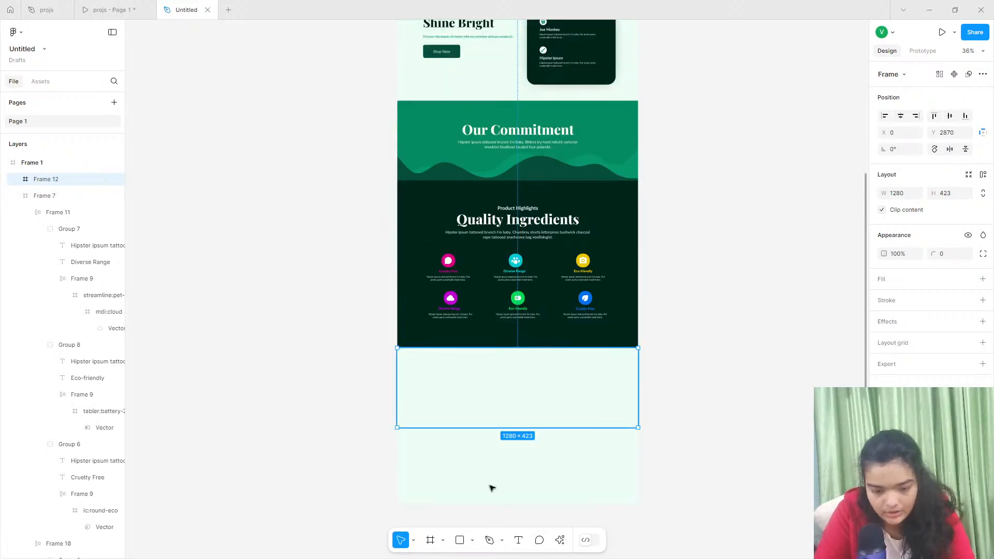
pyautogui.click(472, 540)
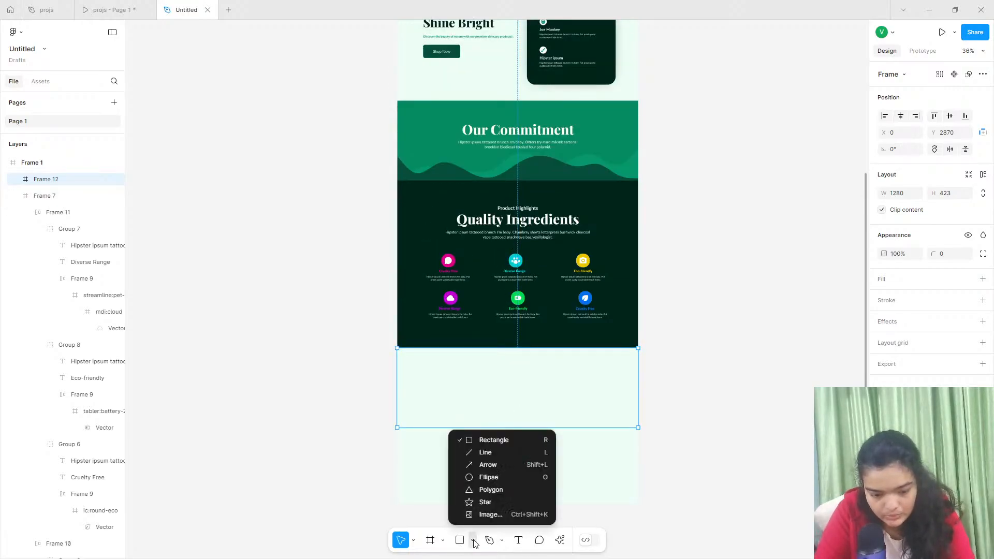
pyautogui.click(484, 477)
pyautogui.keyDown('ctrl'); pyautogui.scroll(5, 488, 418); pyautogui.keyUp('ctrl')
pyautogui.click(443, 392)
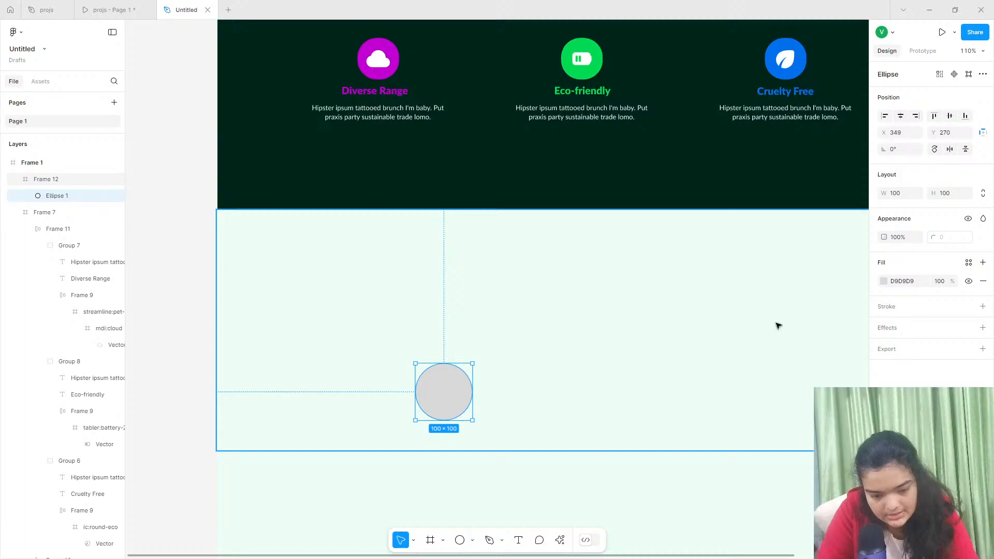
pyautogui.click(883, 281)
pyautogui.click(885, 284)
# Run the Lummi plugin with the circle selected and search its photos for "people".
pyautogui.click(559, 540)
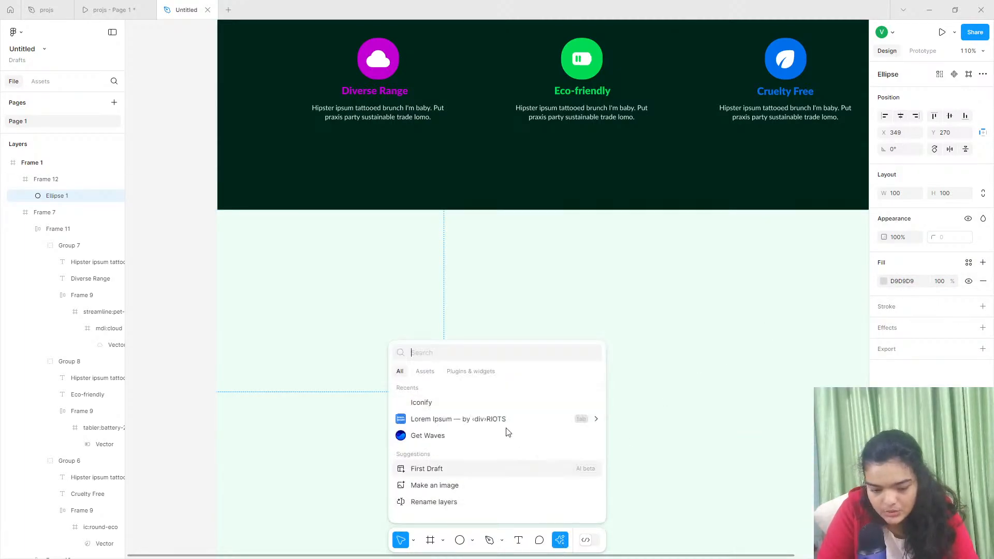
pyautogui.click(433, 376)
pyautogui.click(456, 375)
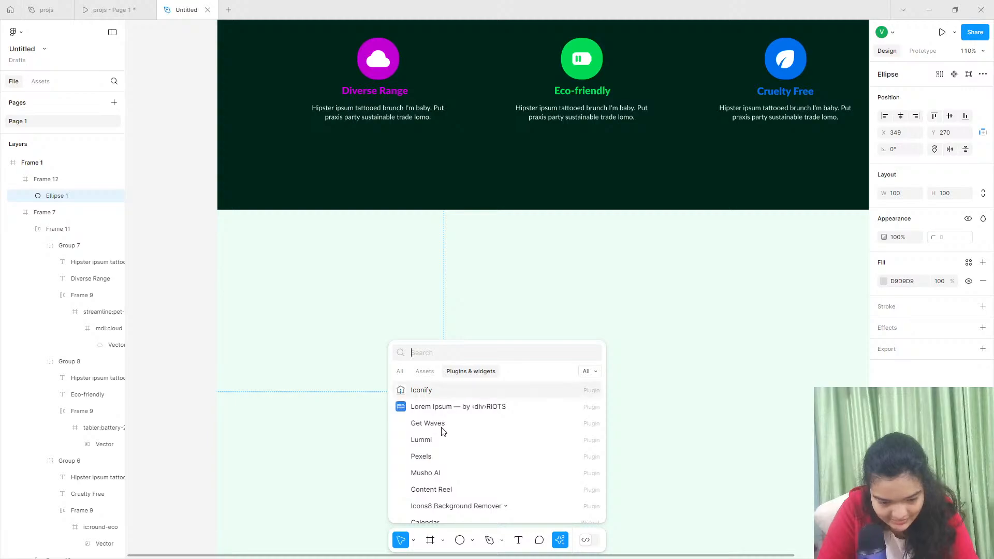
pyautogui.click(435, 444)
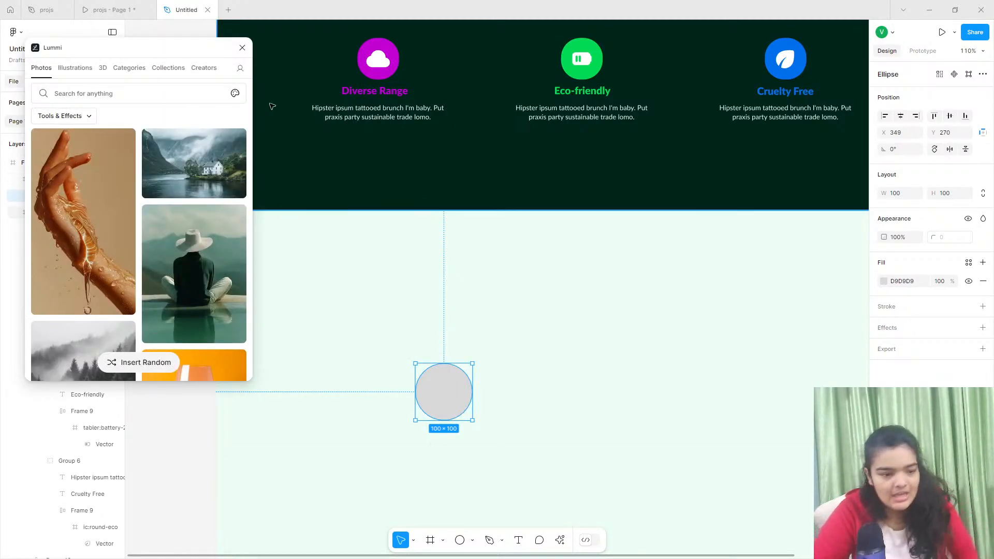
pyautogui.click(188, 89)
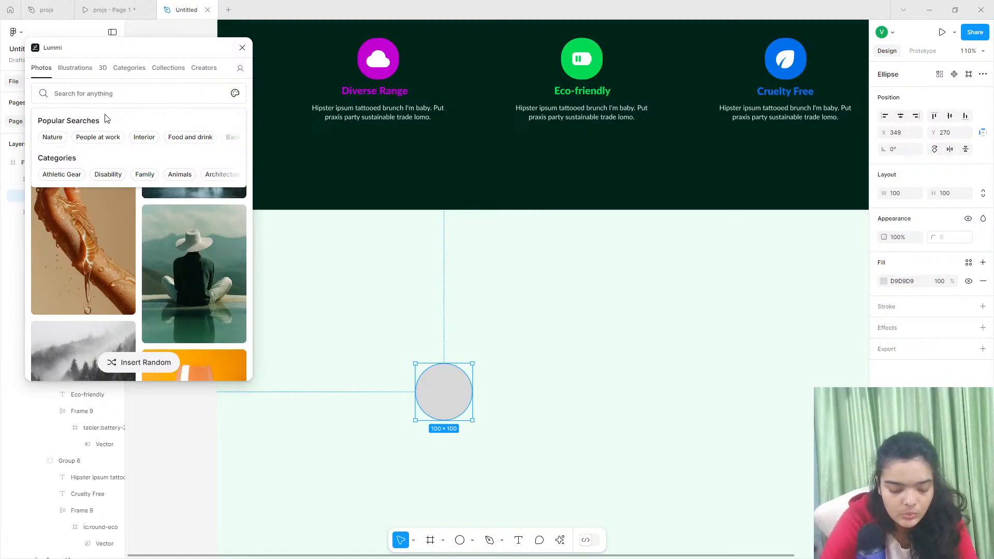
pyautogui.write('p')
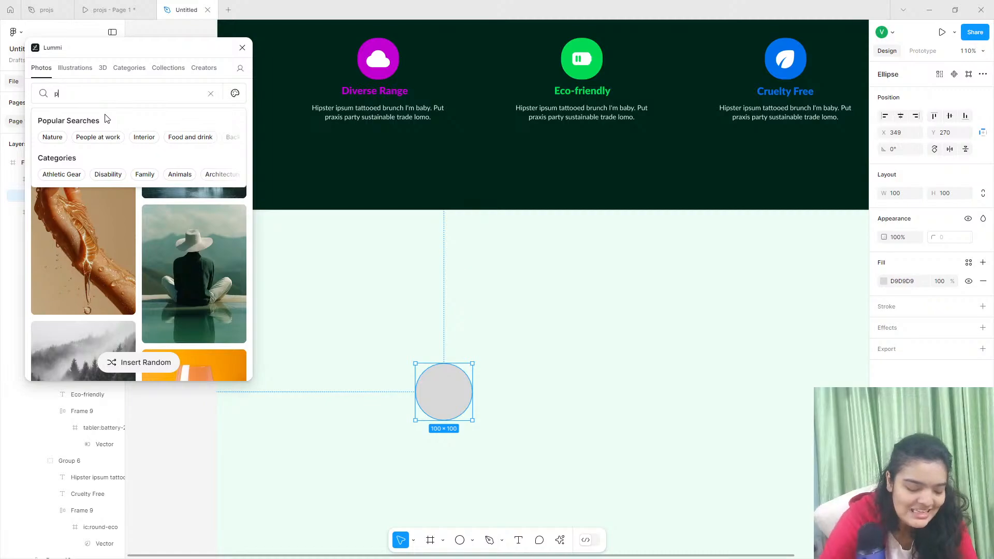
pyautogui.write('eople')
pyautogui.press('Return')
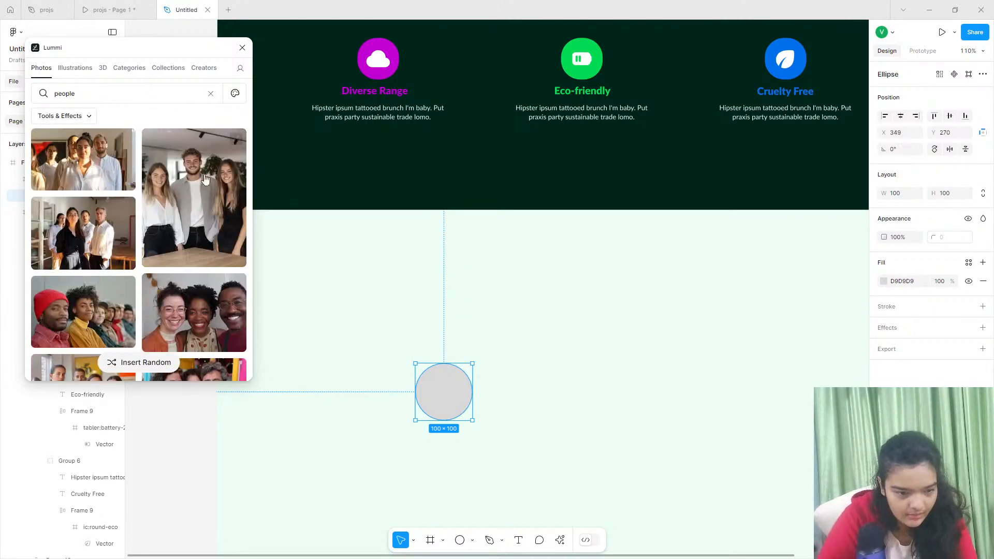
# Browse the people photos and fill the circle with the one showing a woman and a man against a green background.
pyautogui.scroll(-10, 214, 264)
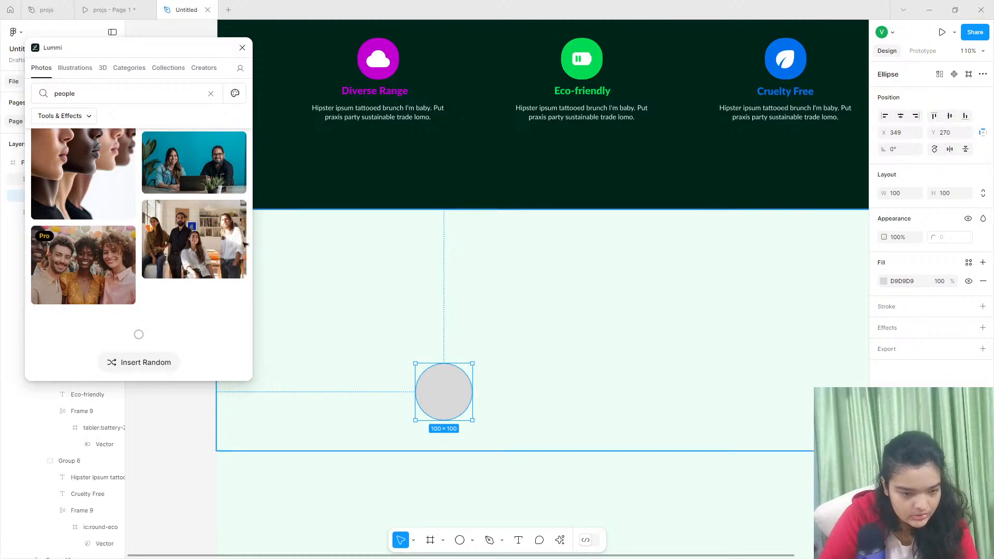
pyautogui.scroll(-1, 189, 235)
pyautogui.scroll(-10, 188, 231)
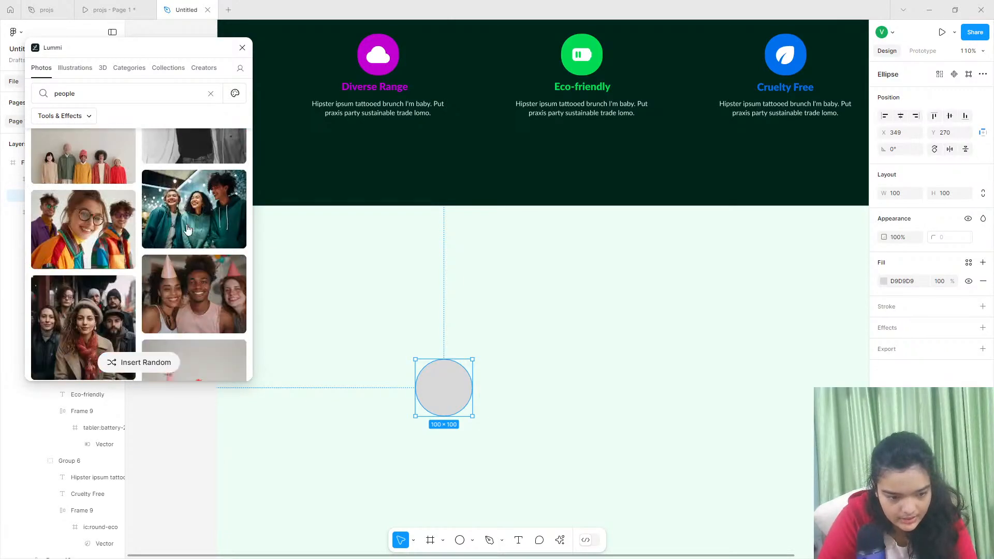
pyautogui.scroll(-15, 188, 231)
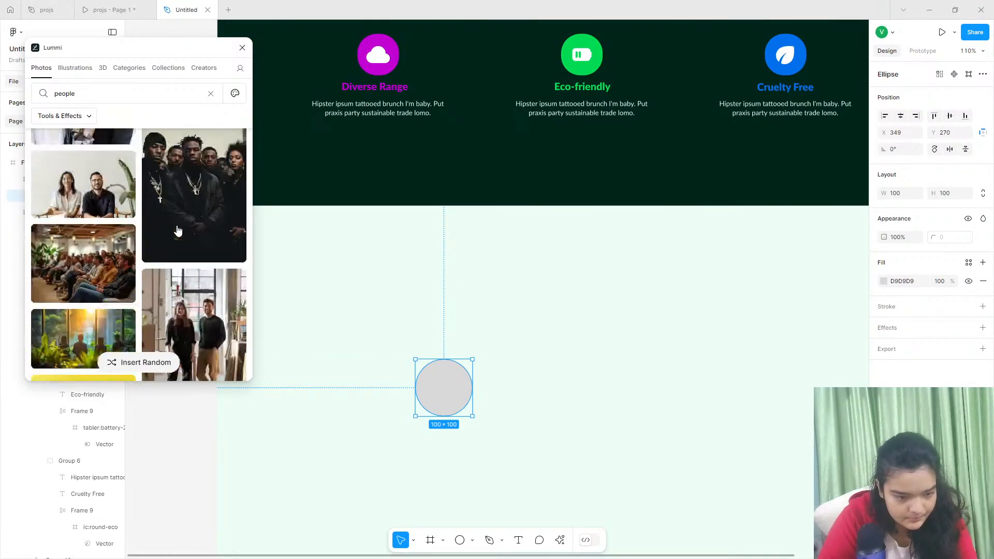
pyautogui.scroll(-15, 178, 230)
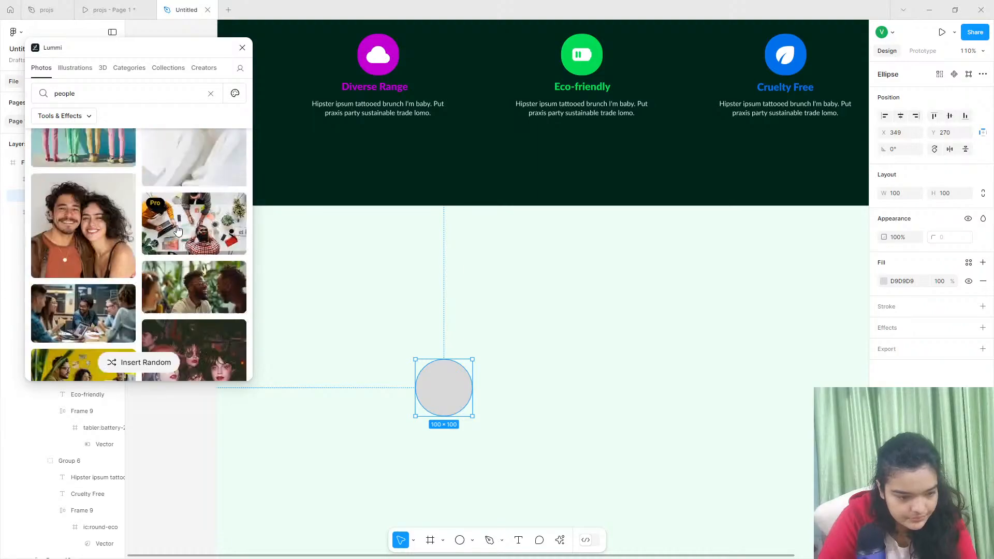
pyautogui.scroll(2, 194, 282)
pyautogui.click(191, 267)
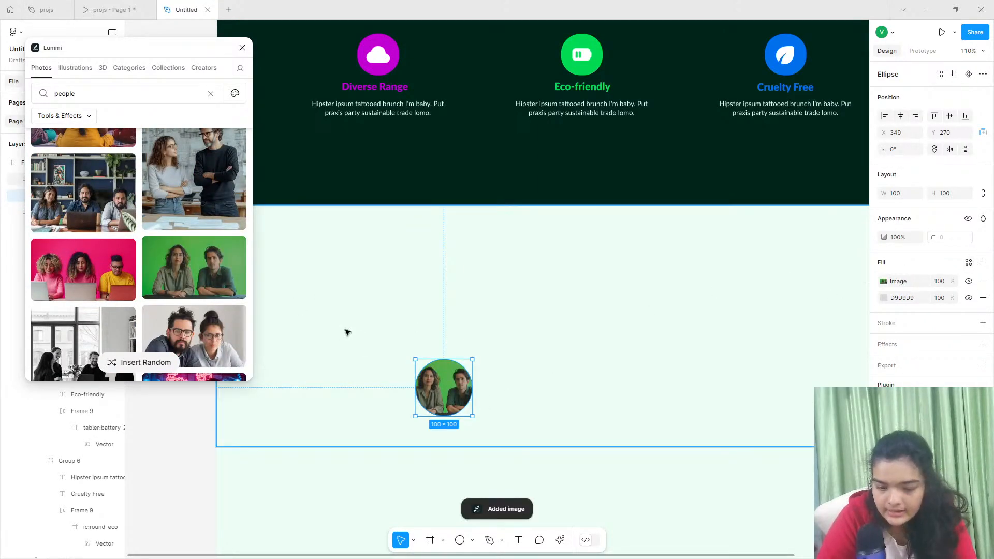
# Set the circle's image fill to Crop, close Lummi, and shift the photo so the woman is inside the circle.
pyautogui.click(887, 281)
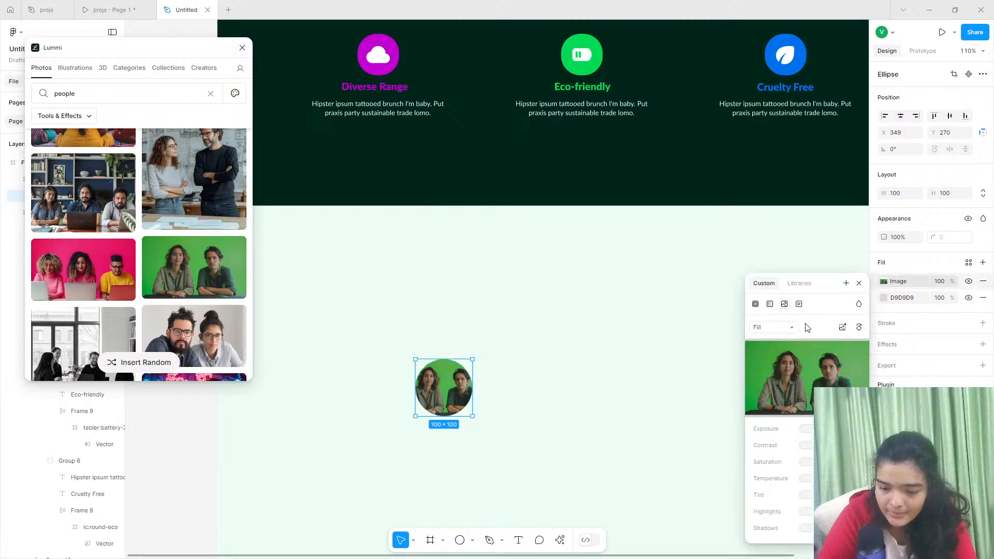
pyautogui.click(784, 328)
pyautogui.click(774, 352)
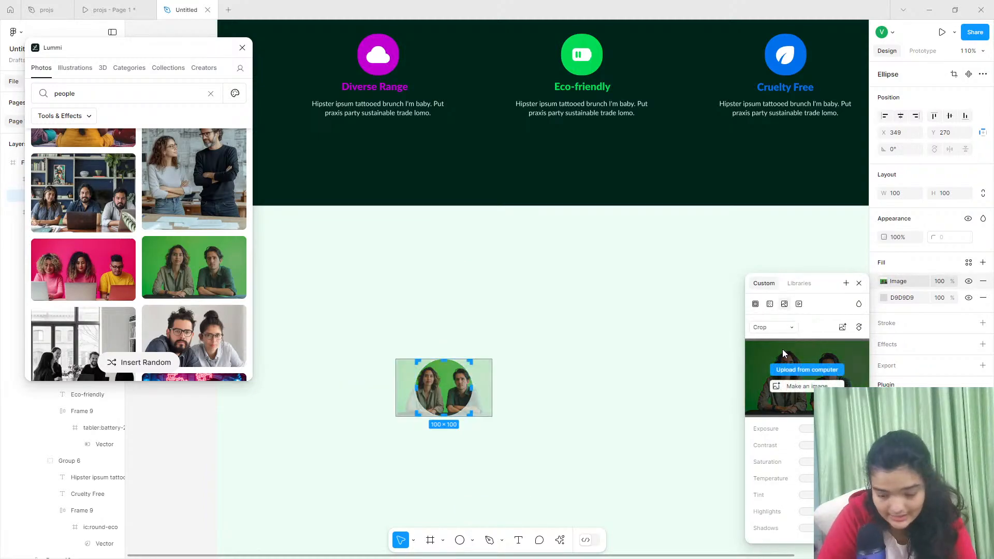
pyautogui.click(242, 47)
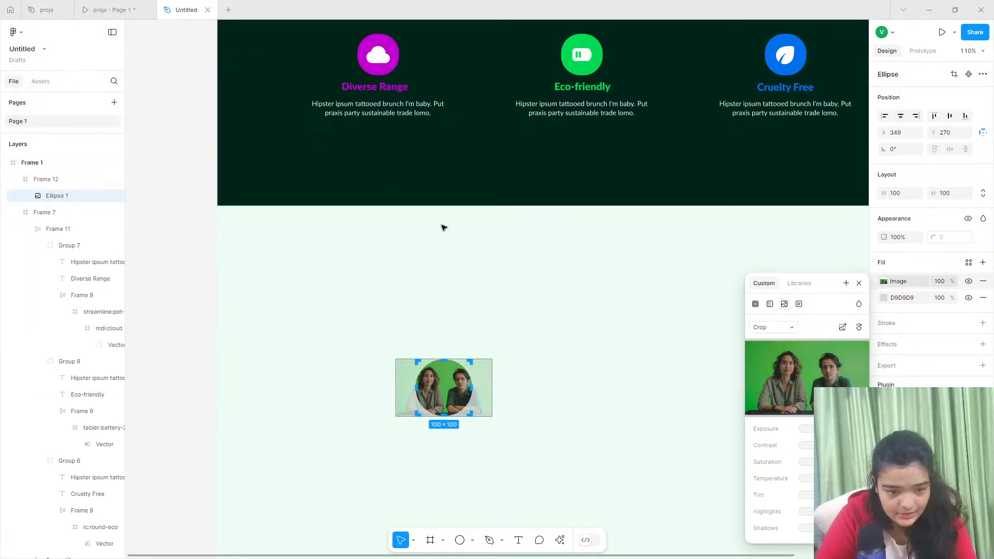
pyautogui.moveTo(449, 376); pyautogui.dragTo(465, 376)
pyautogui.click(533, 344)
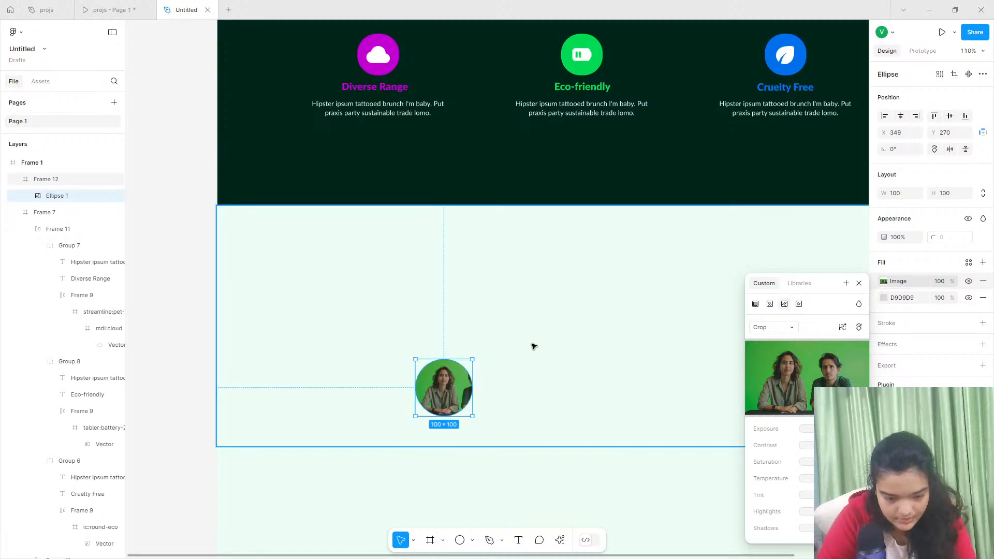
# Reopen the circle's image crop and nudge the photo slightly to center the woman.
pyautogui.click(458, 385)
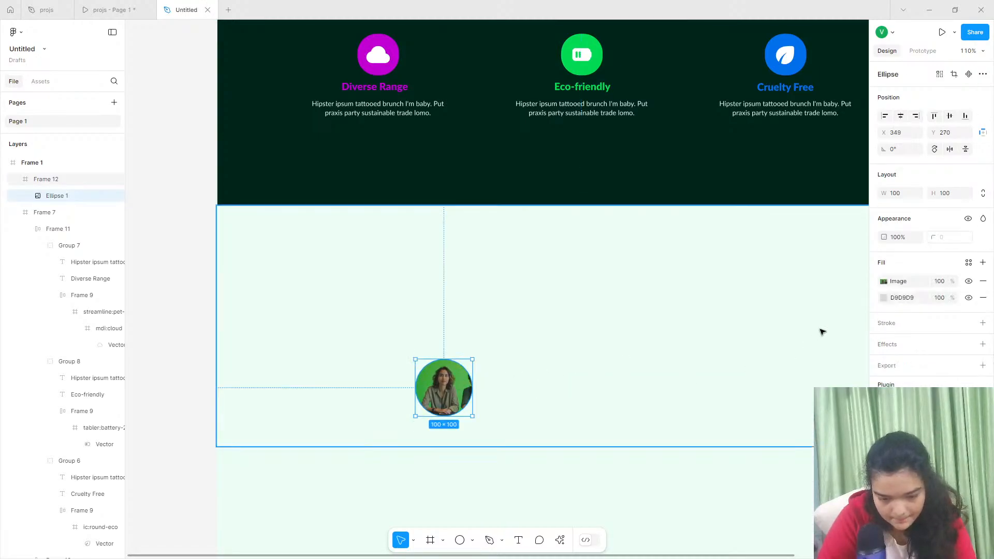
pyautogui.click(883, 281)
pyautogui.moveTo(459, 394); pyautogui.dragTo(460, 394)
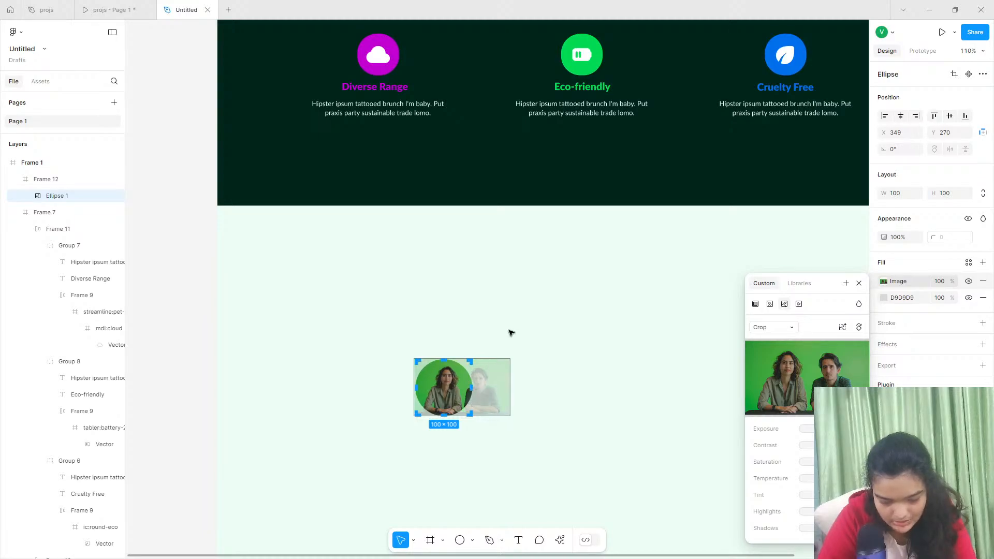
pyautogui.click(509, 331)
# Add an inside stroke of weight 4 in green 058A60 around the avatar circle.
pyautogui.doubleClick(465, 385)
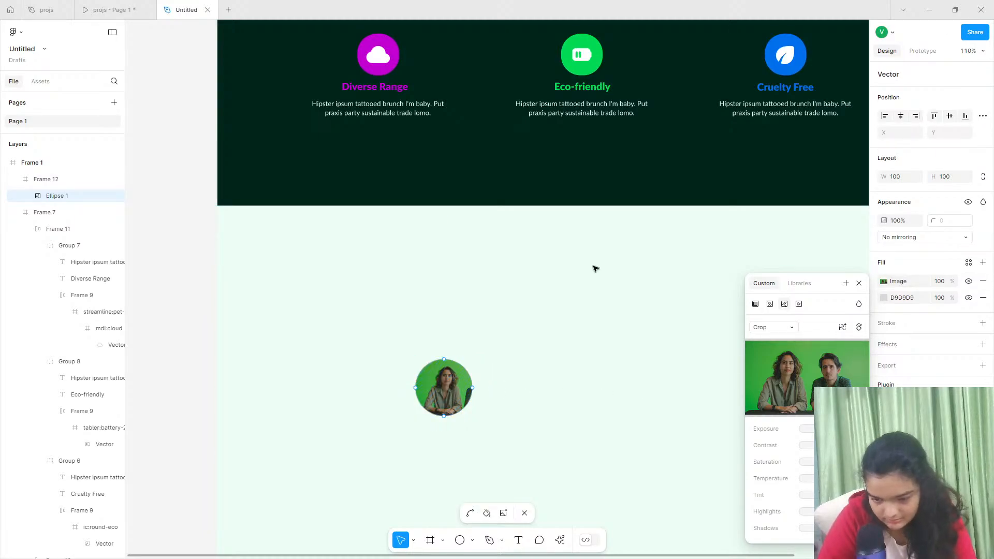
pyautogui.click(983, 323)
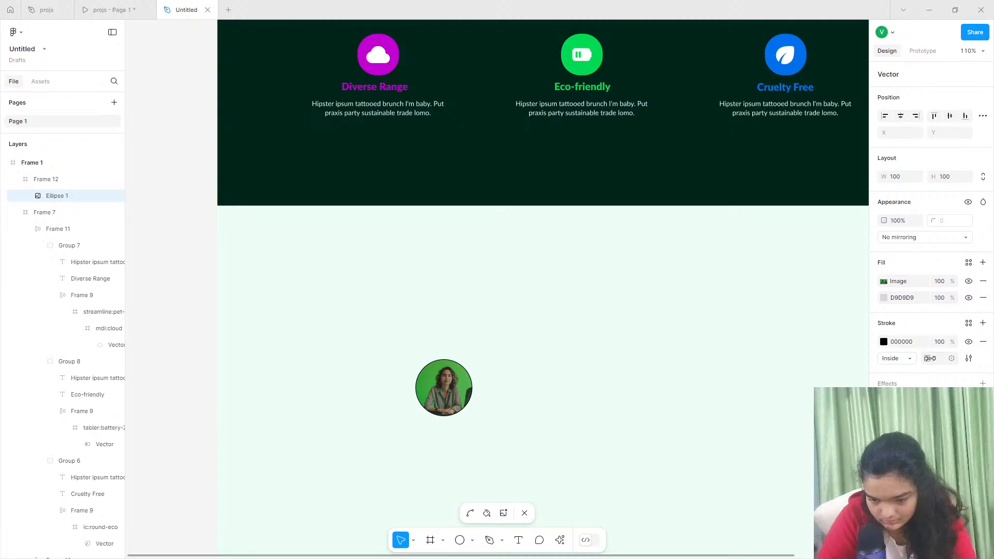
pyautogui.moveTo(930, 358); pyautogui.dragTo(940, 359)
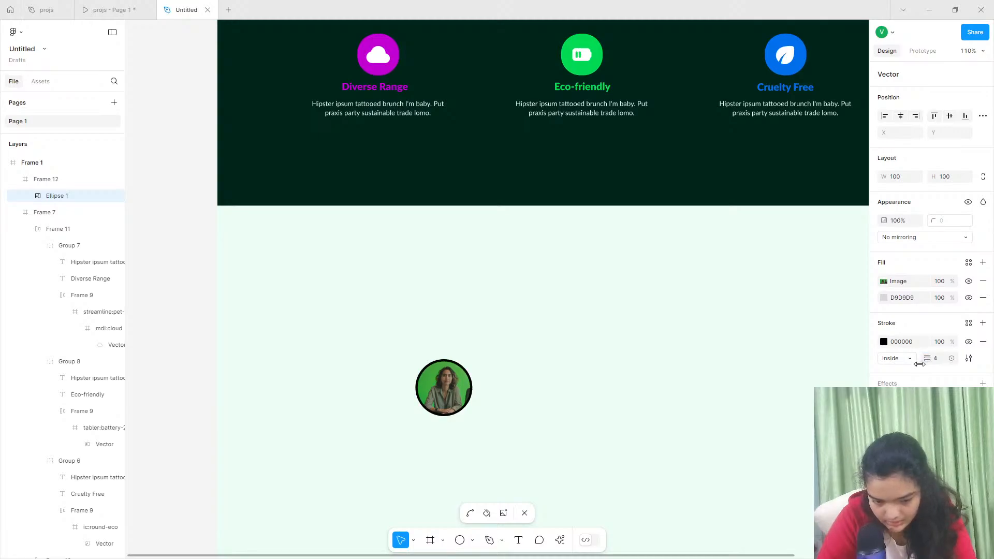
pyautogui.click(883, 343)
pyautogui.click(783, 505)
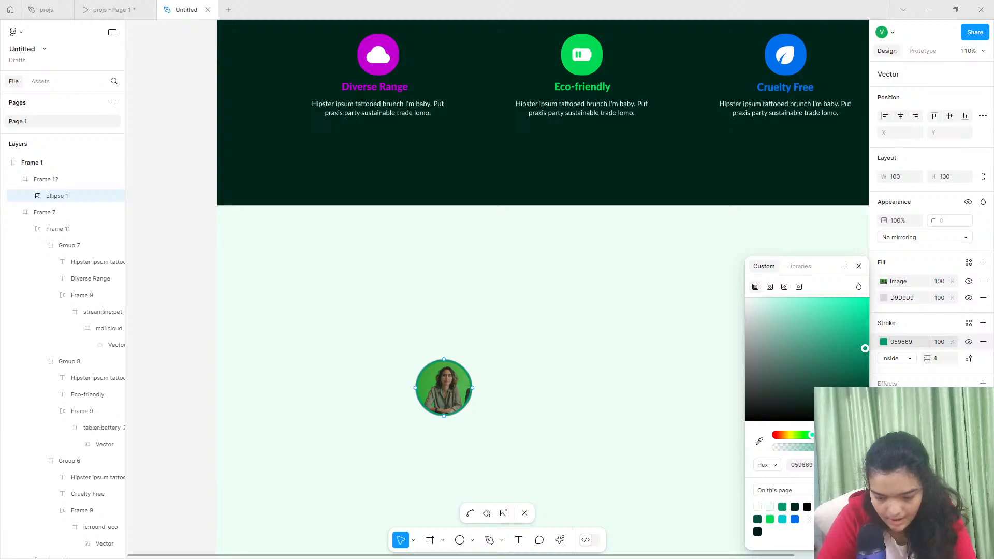
pyautogui.click(865, 354)
pyautogui.moveTo(437, 398)
pyautogui.mouseDown()
pyautogui.moveTo(361, 395)
pyautogui.moveTo(371, 392)
pyautogui.mouseUp()
pyautogui.hotkey('ctrl', 'z')
pyautogui.hotkey('ctrl', 'z')
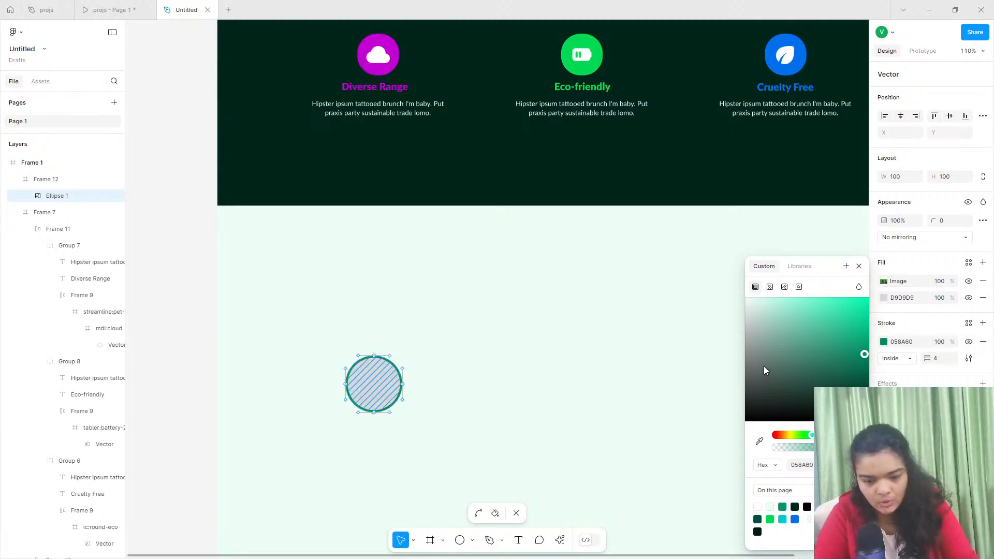
# Leave vector editing and move the avatar circle to about X 260, Y 238 in the testimonial frame.
pyautogui.click(858, 267)
pyautogui.click(548, 320)
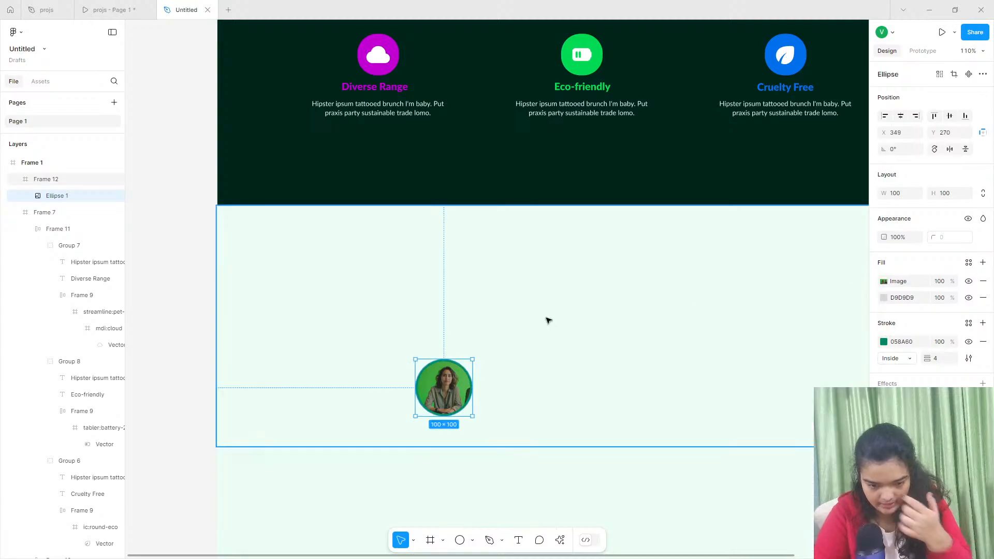
pyautogui.moveTo(455, 379); pyautogui.dragTo(405, 359)
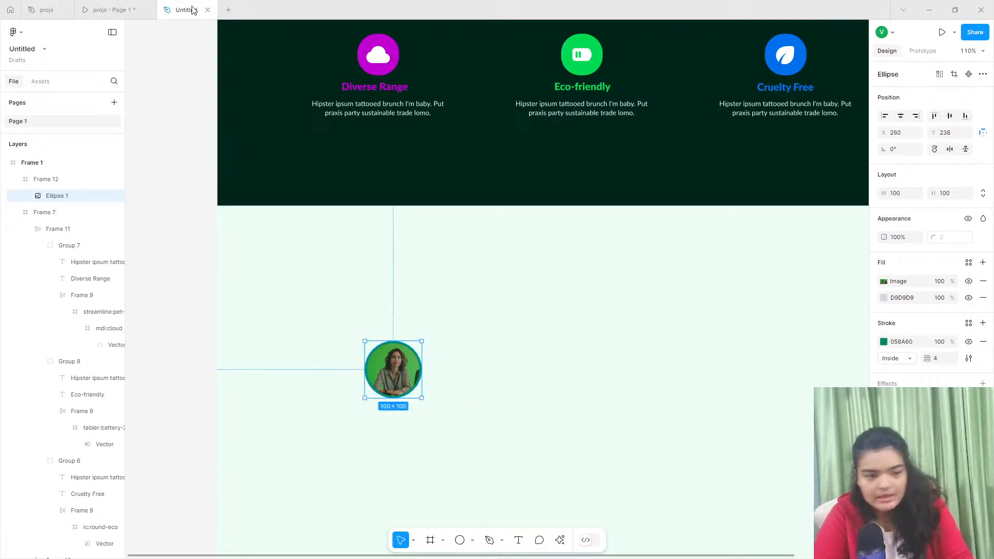
# Check the reference testimonial and add the text "This serum has completely changed my skin! I am alive...." above and beside the avatar.
pyautogui.click(122, 9)
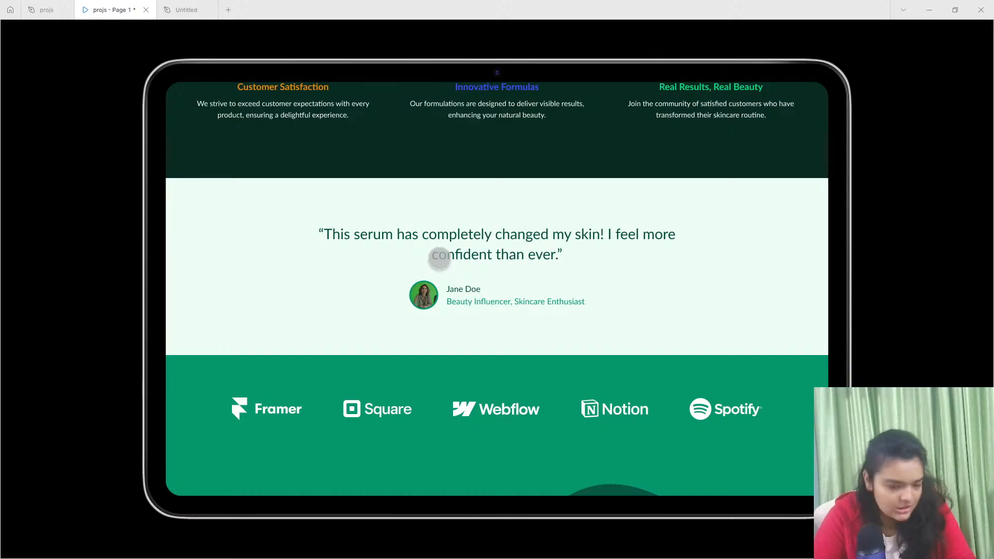
pyautogui.click(186, 10)
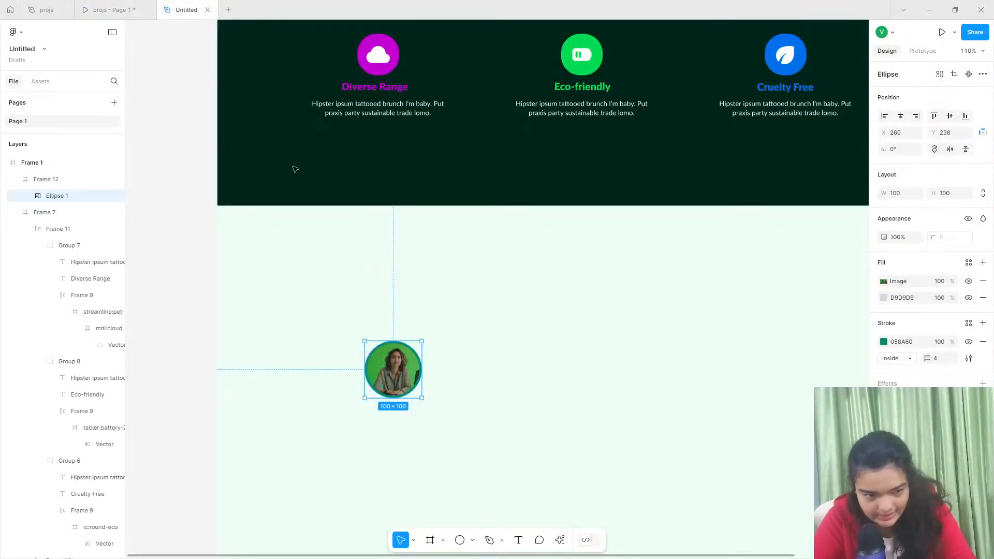
pyautogui.click(518, 540)
pyautogui.click(546, 330)
pyautogui.write('T')
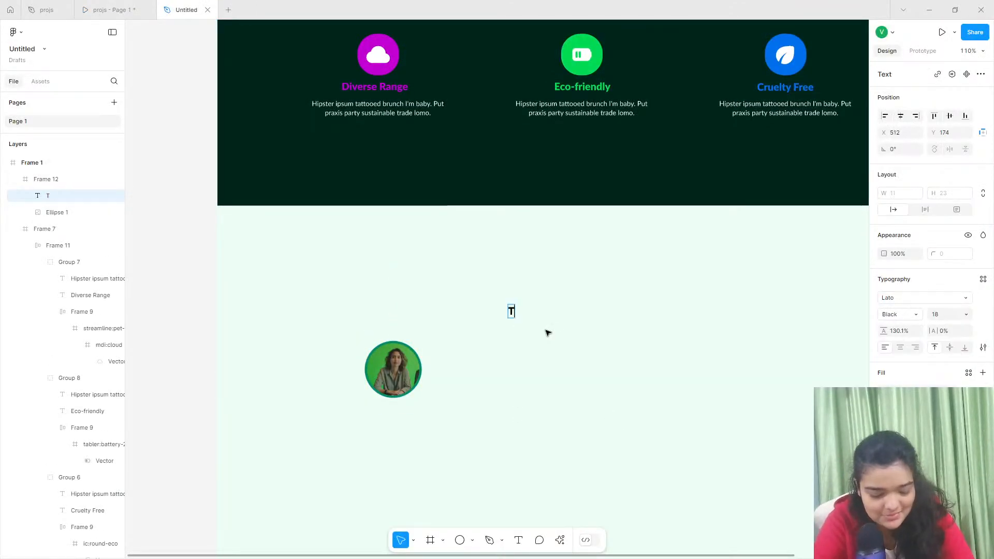
pyautogui.write('his serum')
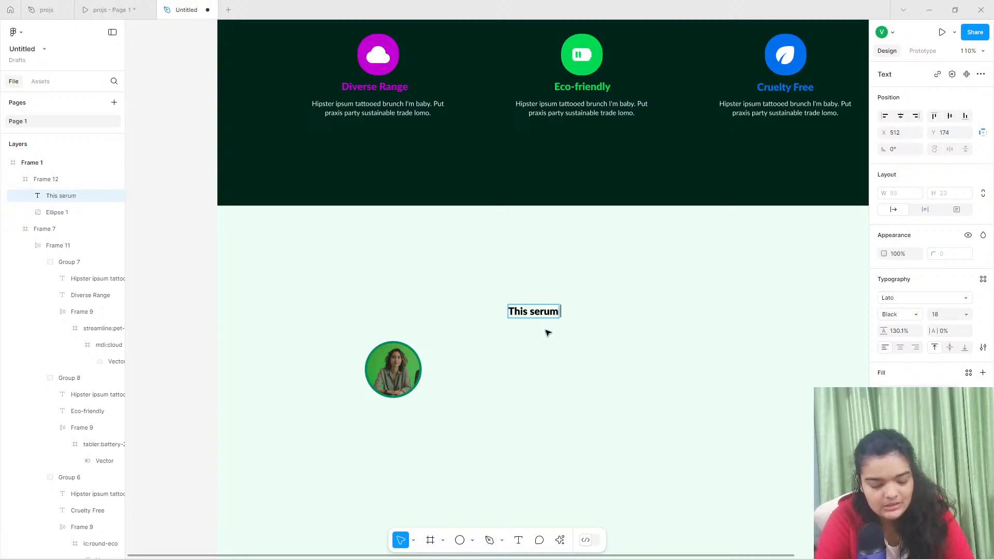
pyautogui.write(' has complete ly')
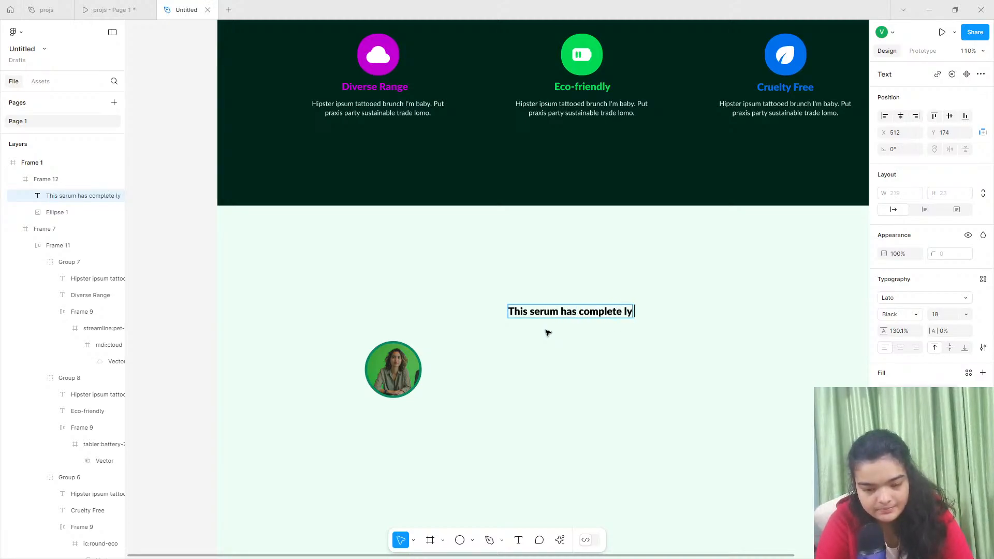
pyautogui.press('BackSpace')
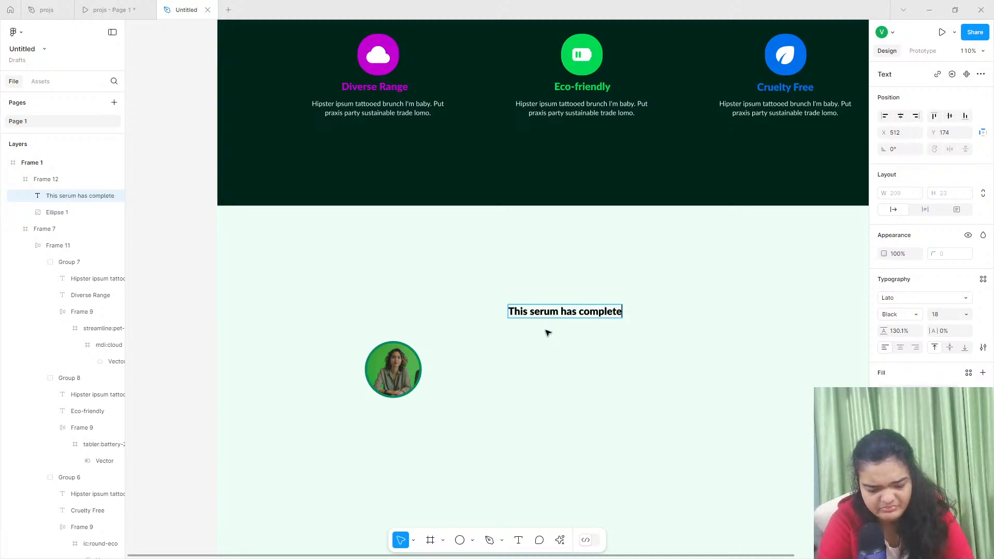
pyautogui.write('ly t')
pyautogui.press('BackSpace')
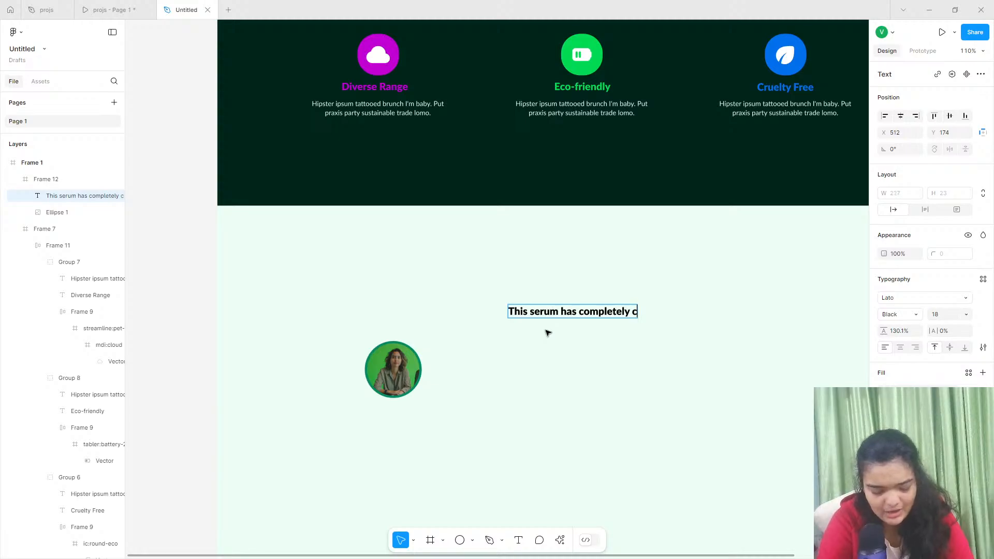
pyautogui.write('change')
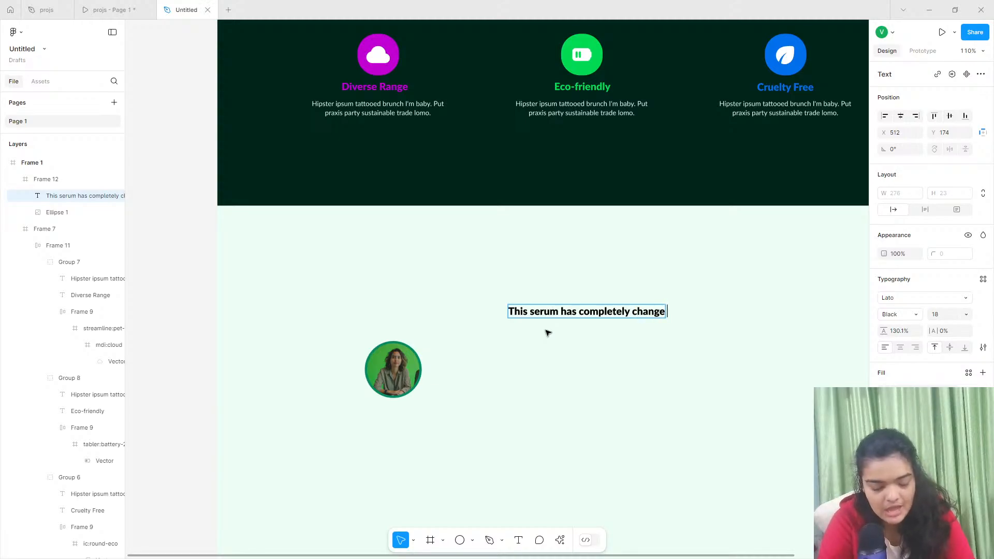
pyautogui.write('d my skin! I am alive....')
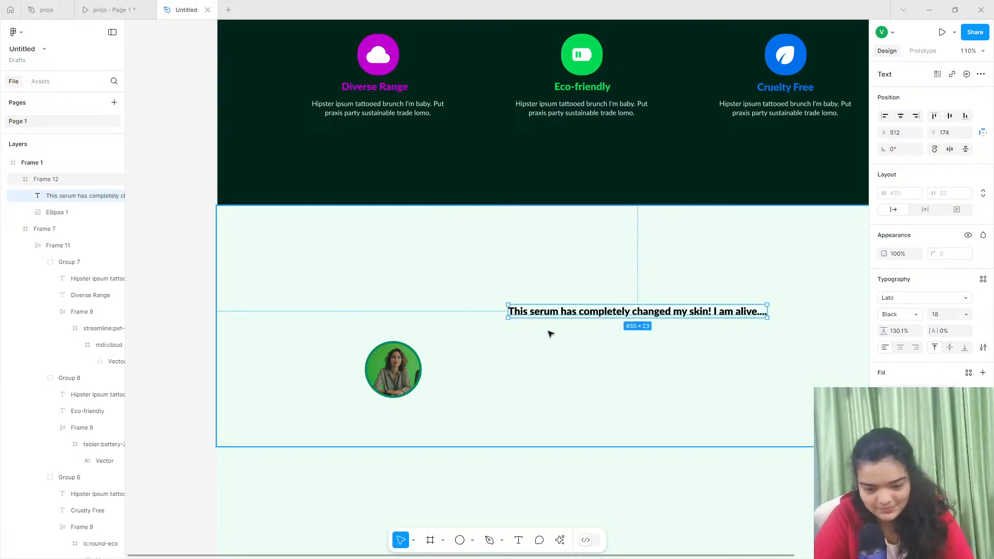
# Compare the quote with the reference prototype and set its font size to 32.
pyautogui.click(121, 4)
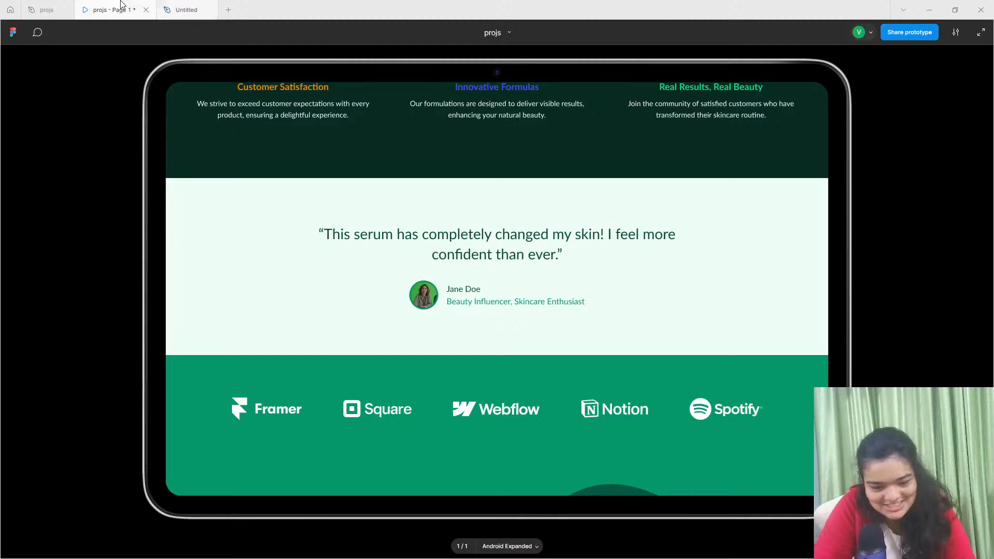
pyautogui.click(179, 7)
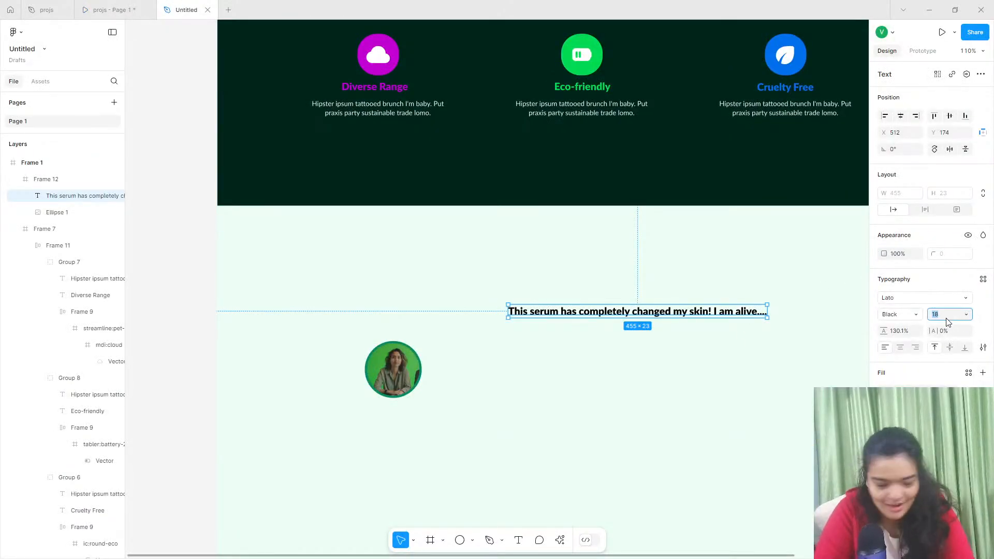
pyautogui.write('32')
pyautogui.press('Return')
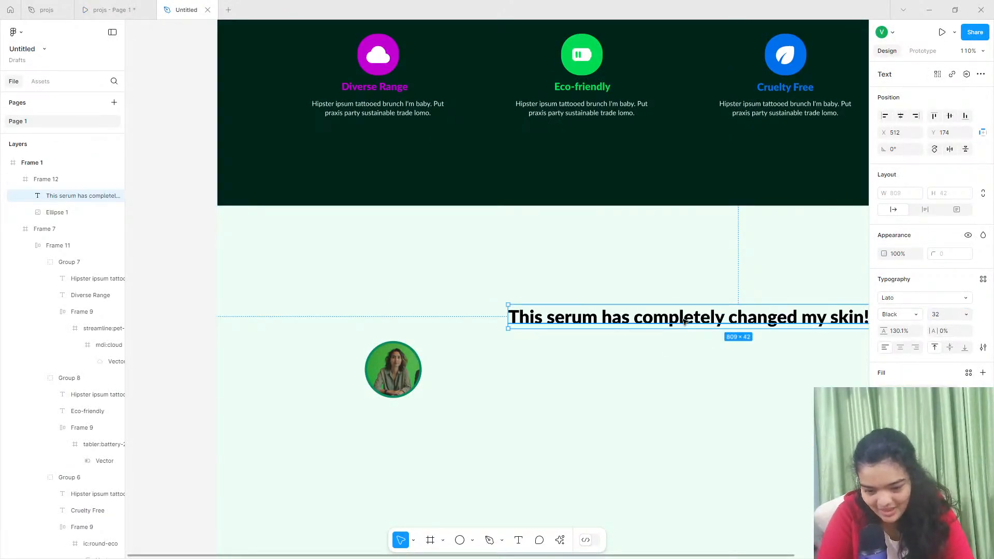
# Move the quote above the avatar to about X 221, Y 123 and set its font weight to Regular.
pyautogui.moveTo(683, 322); pyautogui.dragTo(520, 292)
pyautogui.click(899, 315)
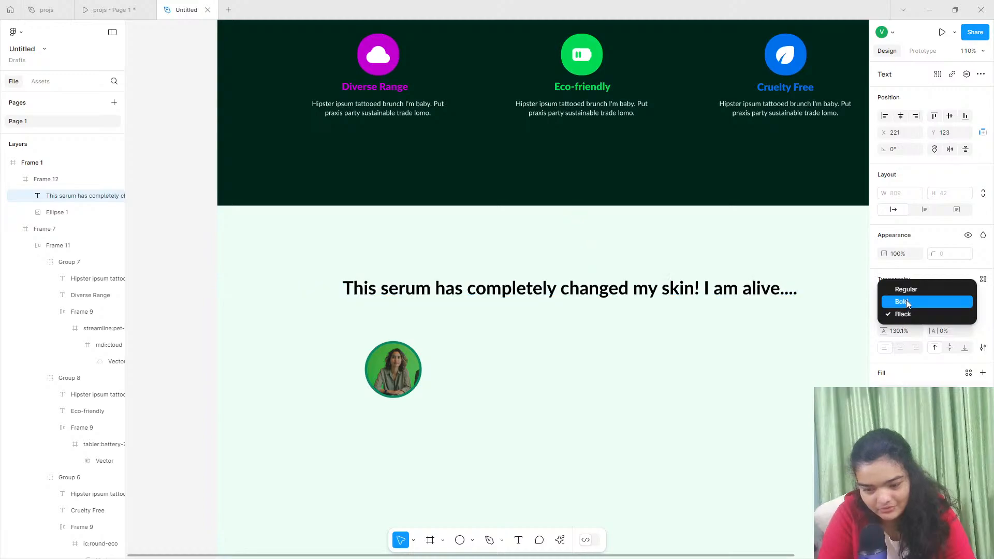
pyautogui.click(907, 293)
pyautogui.click(901, 314)
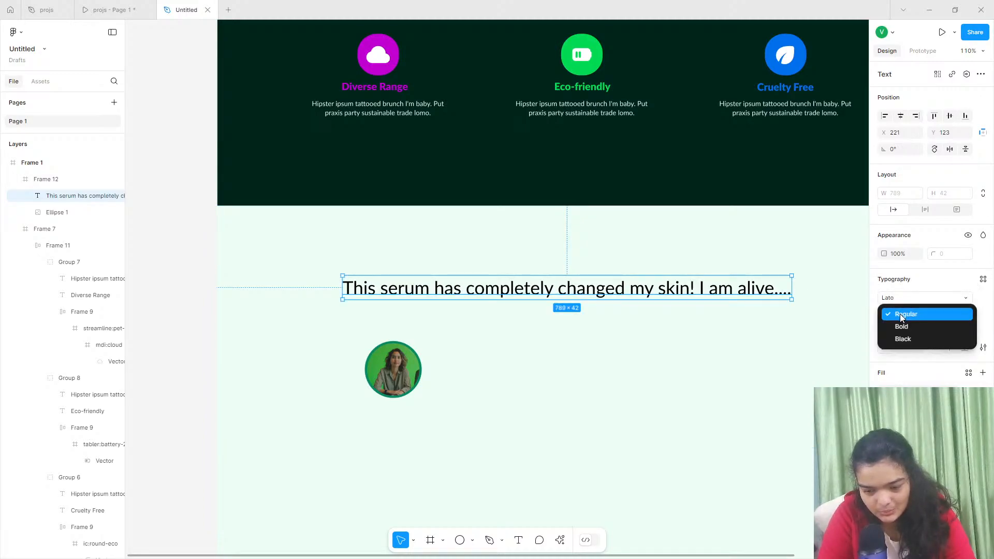
pyautogui.click(903, 316)
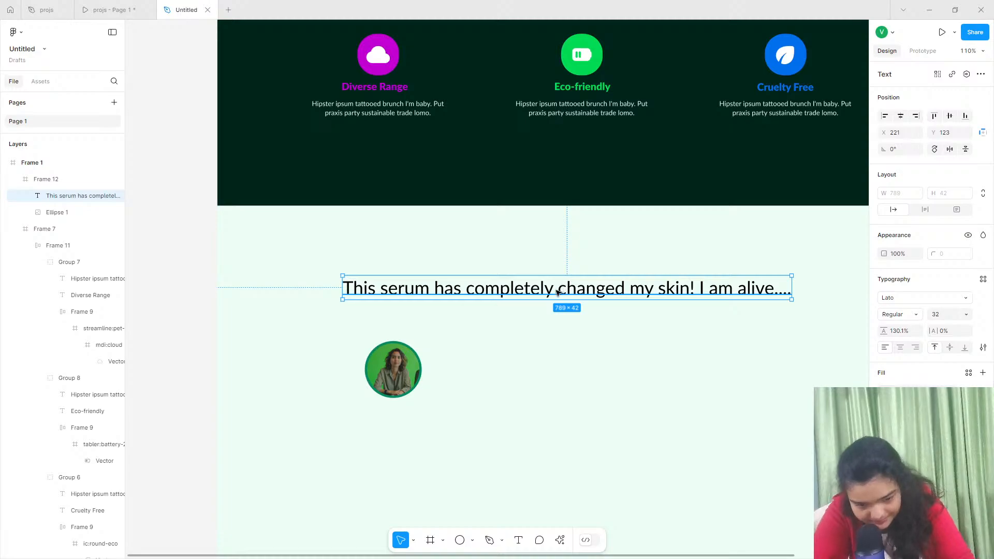
# Check the reference layout again and shift the quote slightly to about X 234, Y 119.
pyautogui.click(141, 8)
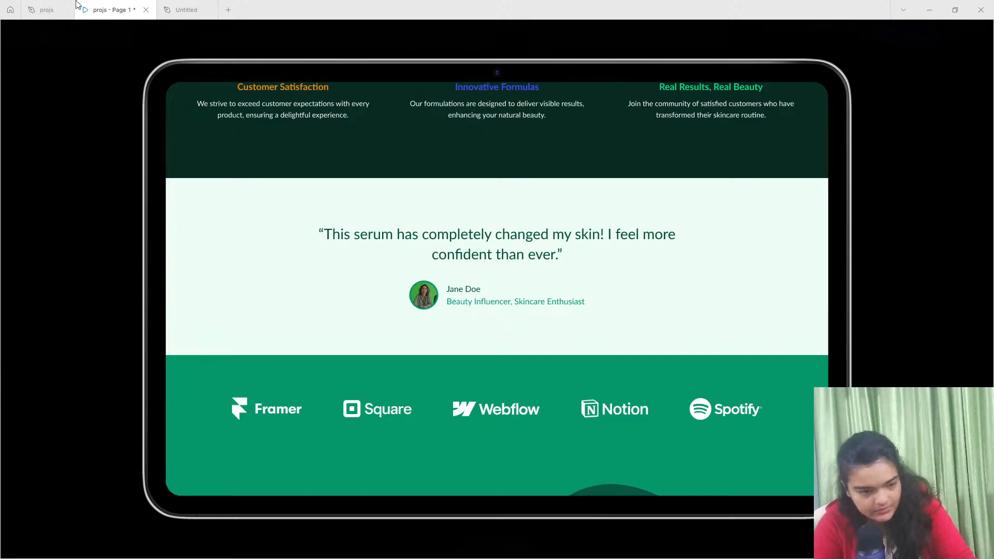
pyautogui.click(186, 9)
pyautogui.moveTo(568, 285); pyautogui.dragTo(573, 281)
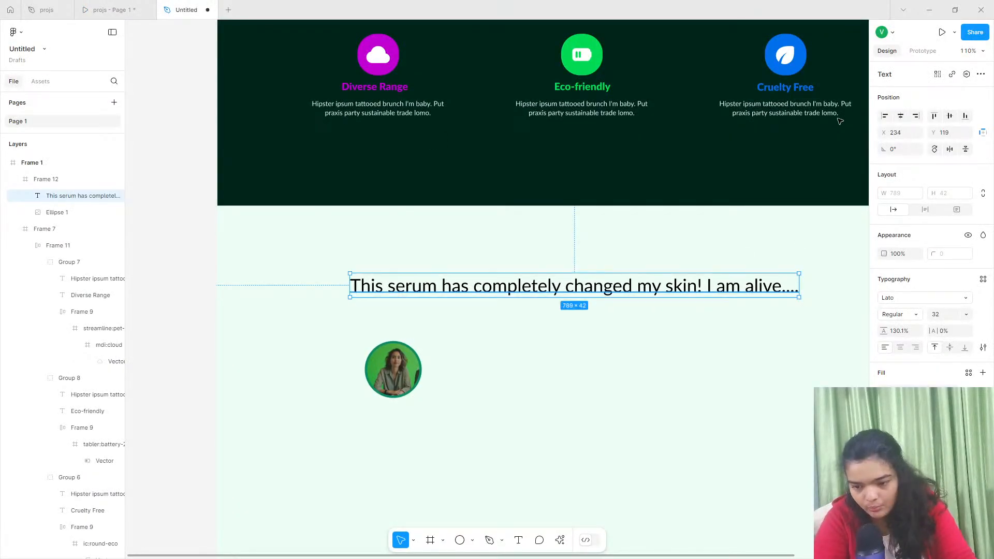
# Centre the quote horizontally within the testimonial frame.
pyautogui.click(900, 116)
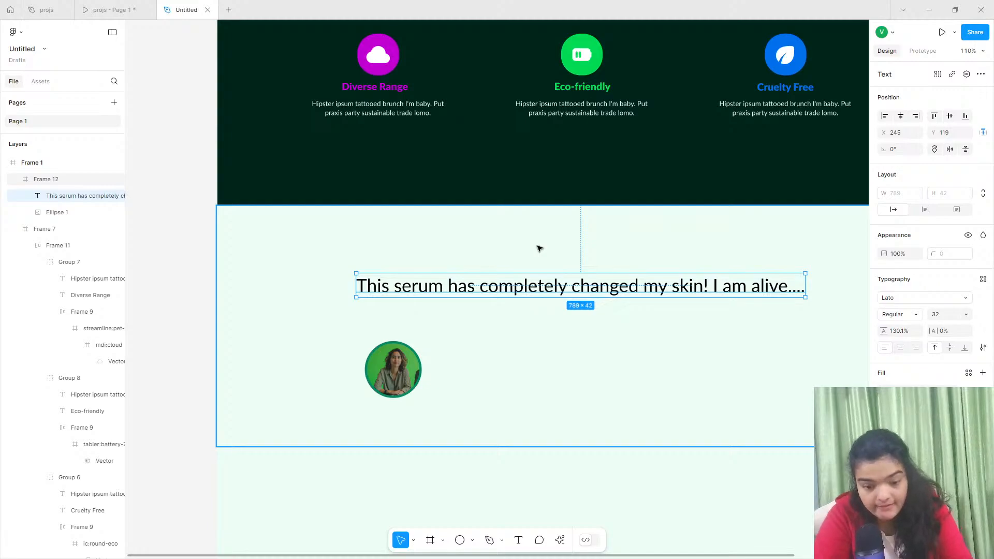
pyautogui.click(458, 248)
pyautogui.hscroll(3, 457, 249)
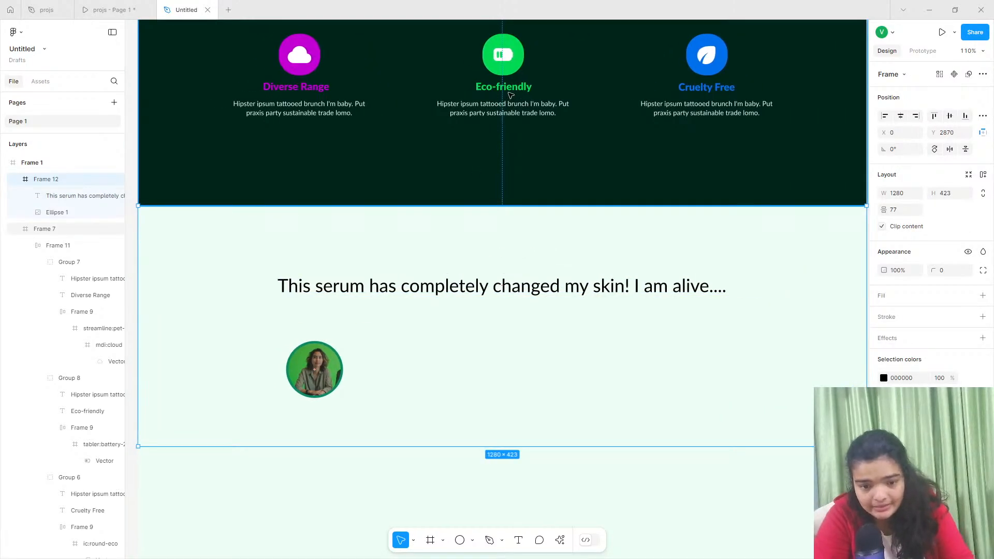
pyautogui.click(509, 91)
# Duplicate the quote text and replace the copy's content with the reviewer's full name, placing it beside the avatar.
pyautogui.click(444, 289)
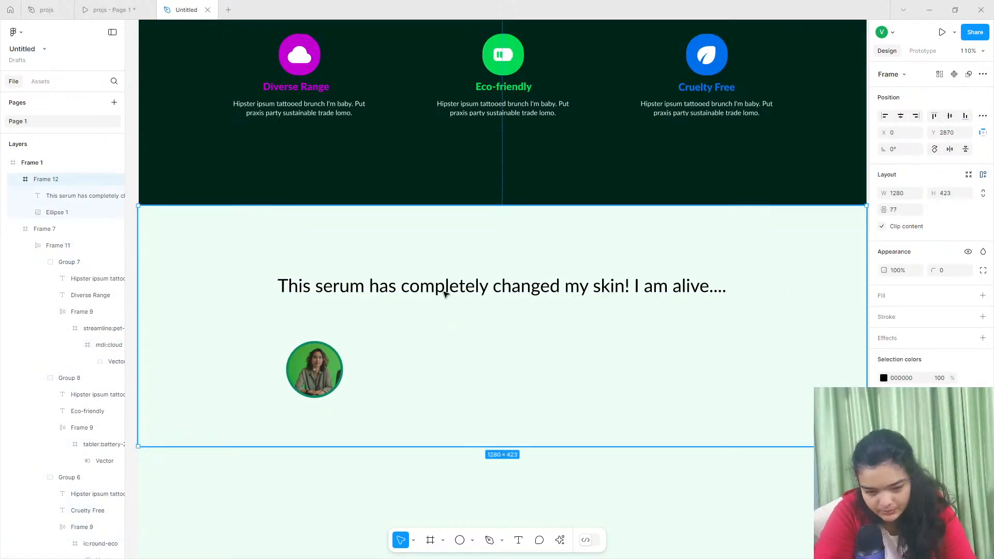
pyautogui.click(445, 293)
pyautogui.hotkey('ctrl', 'd')
pyautogui.moveTo(433, 289); pyautogui.dragTo(495, 355)
pyautogui.doubleClick(495, 355)
pyautogui.write('jane')
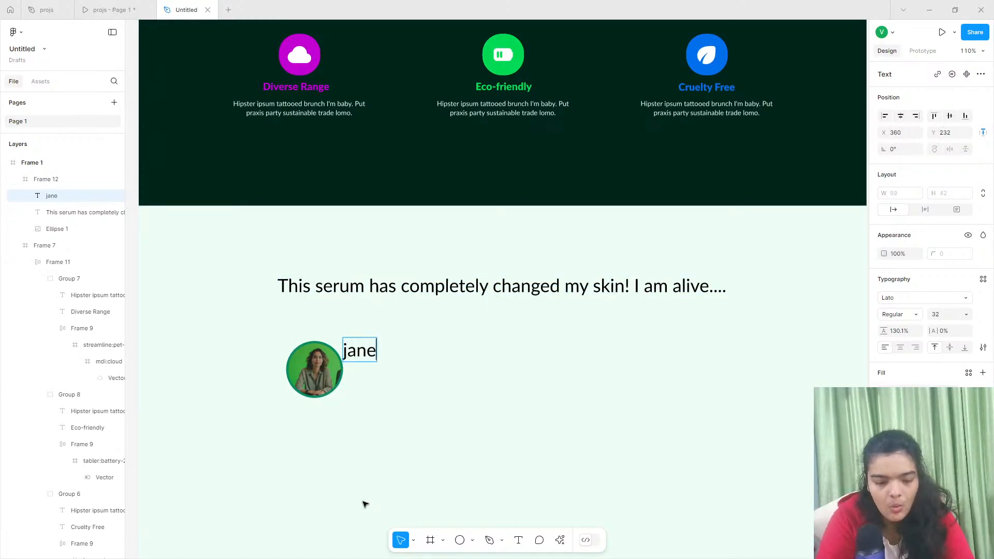
pyautogui.press('BackSpace')
pyautogui.press('BackSpace')
pyautogui.press('BackSpace')
pyautogui.write('Jane')
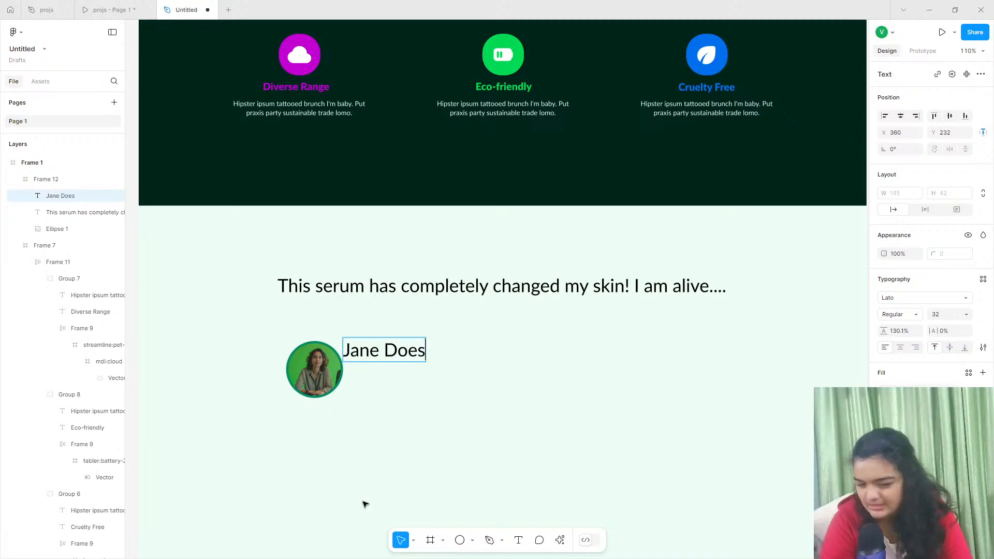
pyautogui.press('Escape')
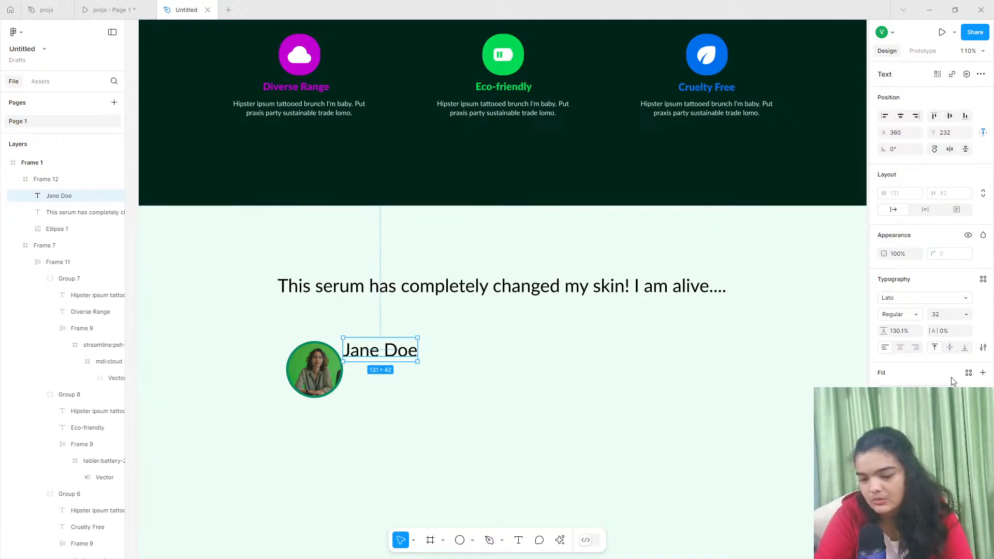
# Set the reviewer name's font size to 20 and move it to about X 383, Y 260 beside the avatar.
pyautogui.click(967, 315)
pyautogui.click(965, 277)
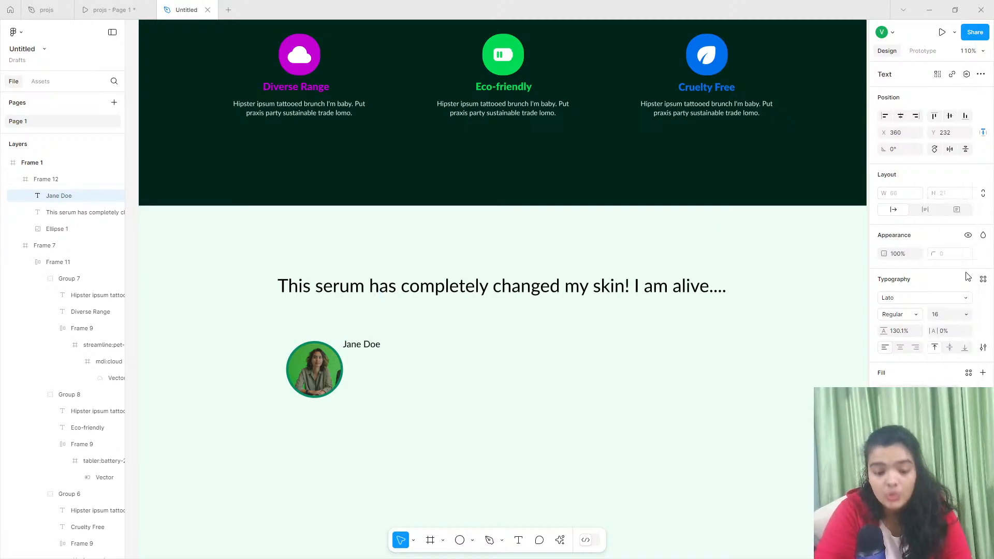
pyautogui.moveTo(386, 344)
pyautogui.mouseDown()
pyautogui.moveTo(393, 357)
pyautogui.moveTo(376, 359)
pyautogui.mouseUp()
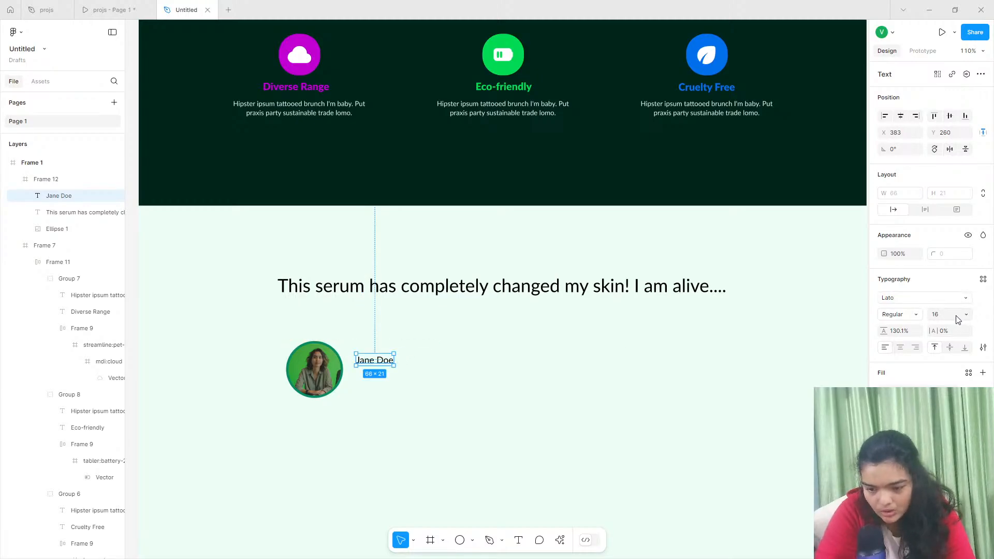
pyautogui.press('Return')
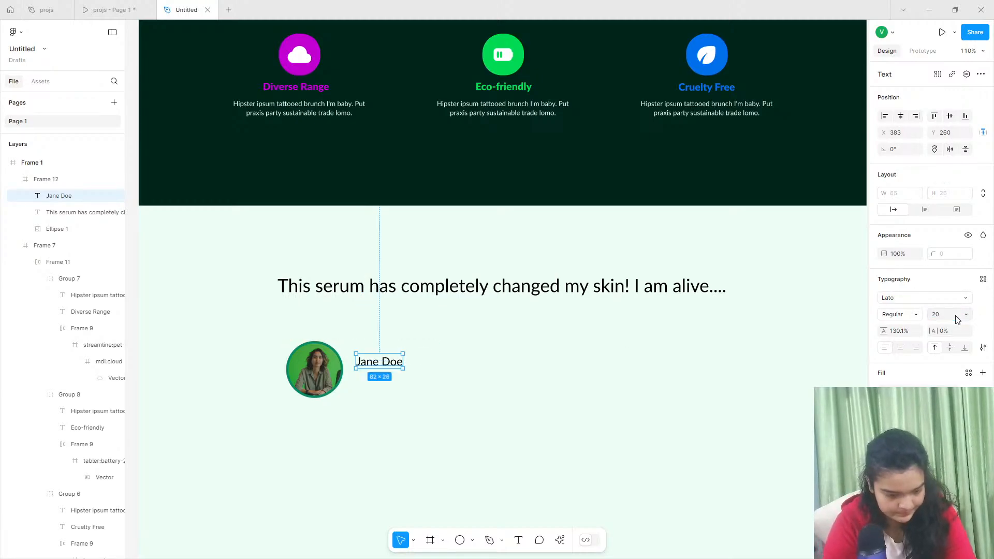
# Move the name under the quote's middle, shrink the avatar to about 69 × 69 and place it next to the name.
pyautogui.click(326, 369)
pyautogui.moveTo(337, 368); pyautogui.dragTo(510, 344)
pyautogui.click(326, 364)
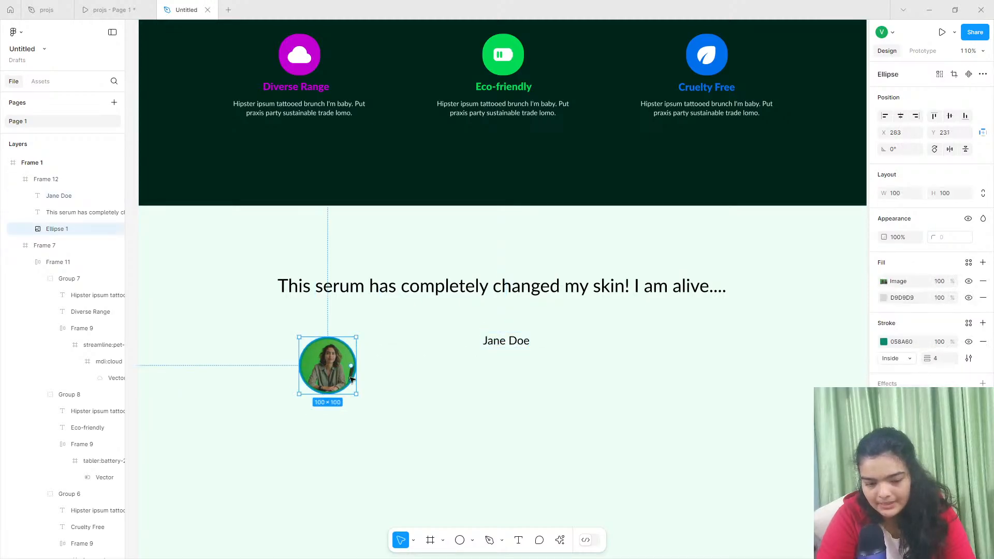
pyautogui.moveTo(338, 394); pyautogui.dragTo(465, 350)
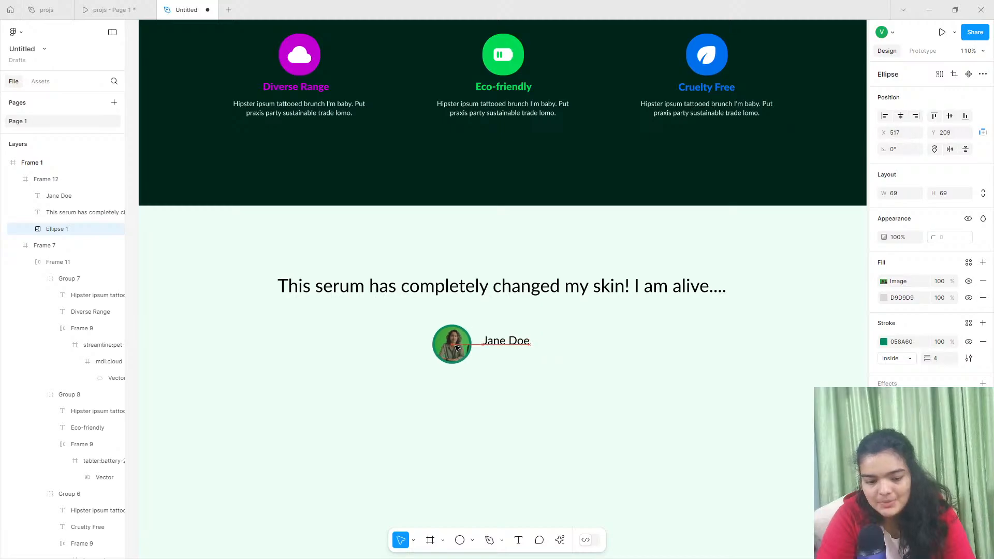
# Raise the name to about Y 220 and duplicate it directly underneath at about X 606, Y 249.
pyautogui.click(501, 345)
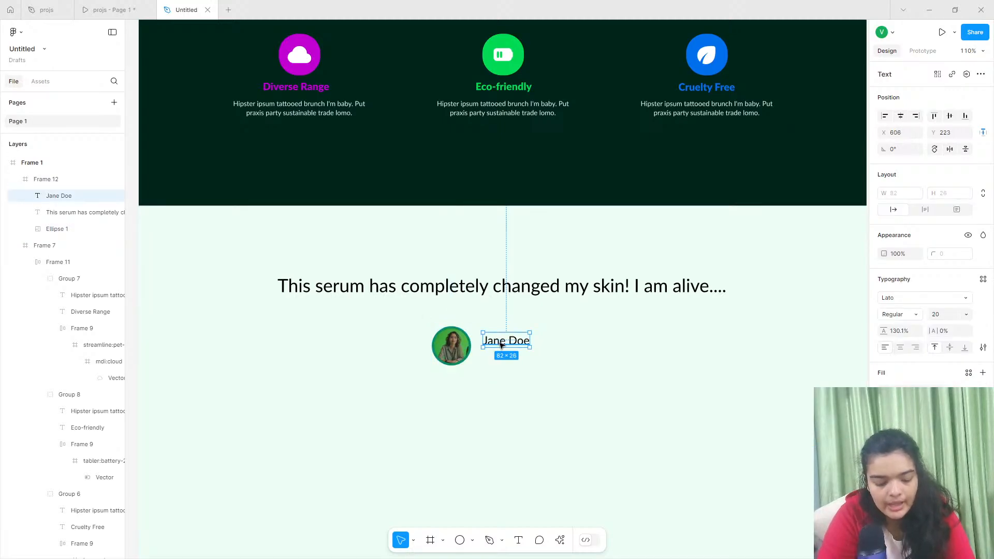
pyautogui.moveTo(501, 344)
pyautogui.mouseDown()
pyautogui.moveTo(503, 363)
pyautogui.moveTo(504, 339)
pyautogui.mouseUp()
pyautogui.click(505, 343)
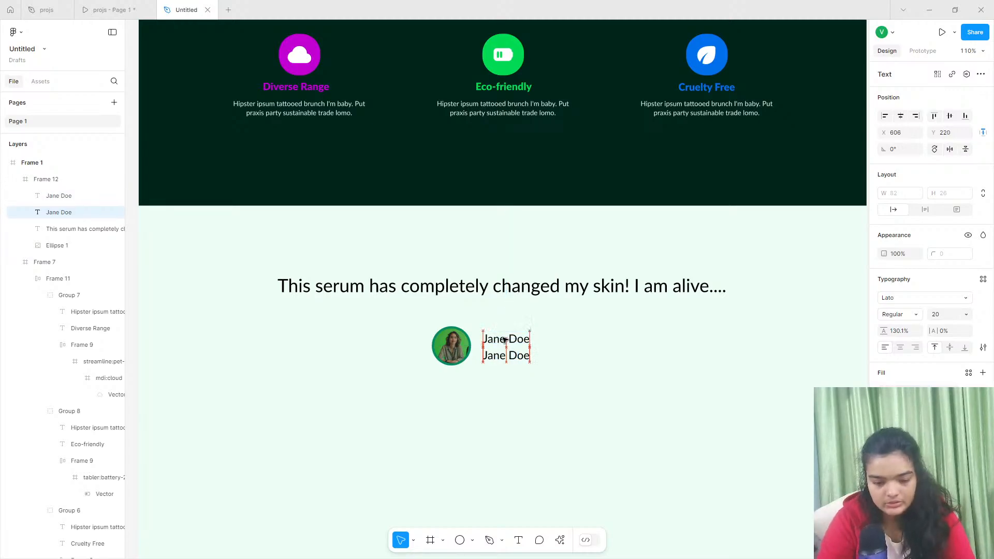
pyautogui.click(505, 357)
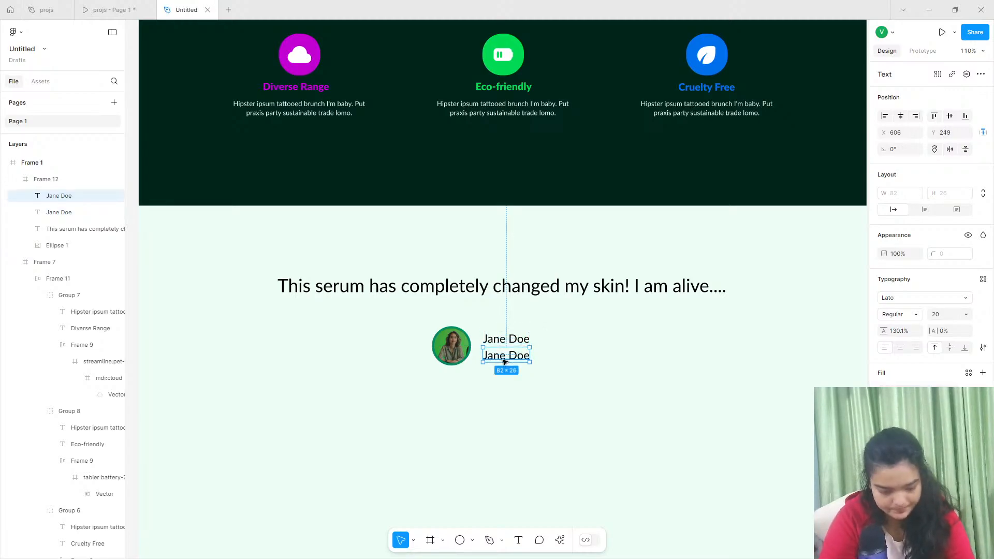
# Copy "Beauty Influencer, Skincare Enthusiast" from the testimonial in the projs file and paste it over the duplicated name in the Untitled file.
pyautogui.click(111, 10)
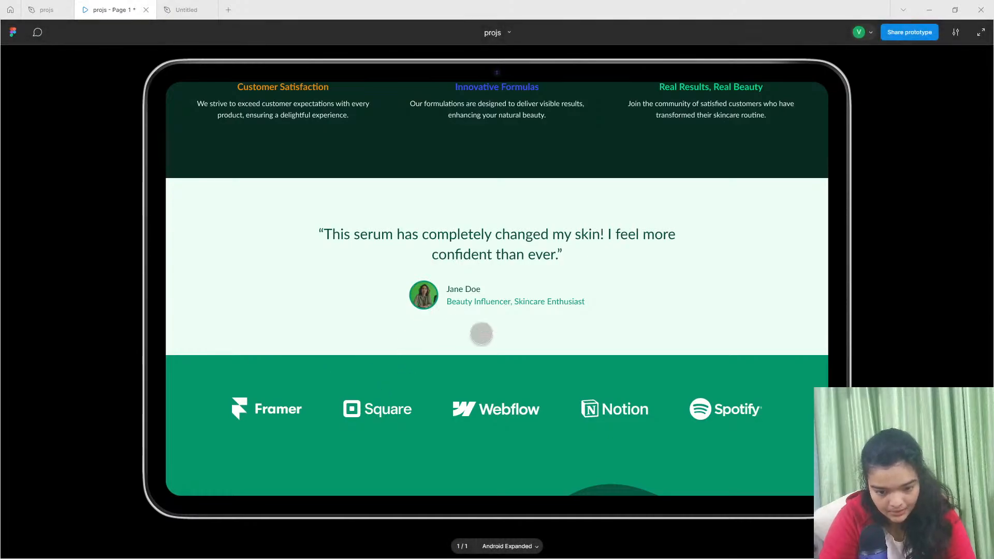
pyautogui.click(46, 10)
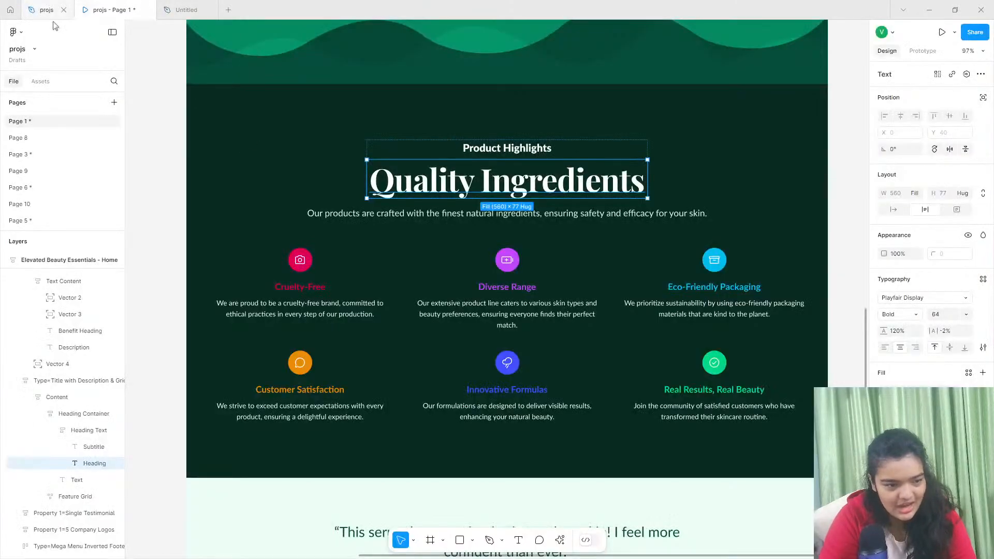
pyautogui.scroll(-5, 458, 319)
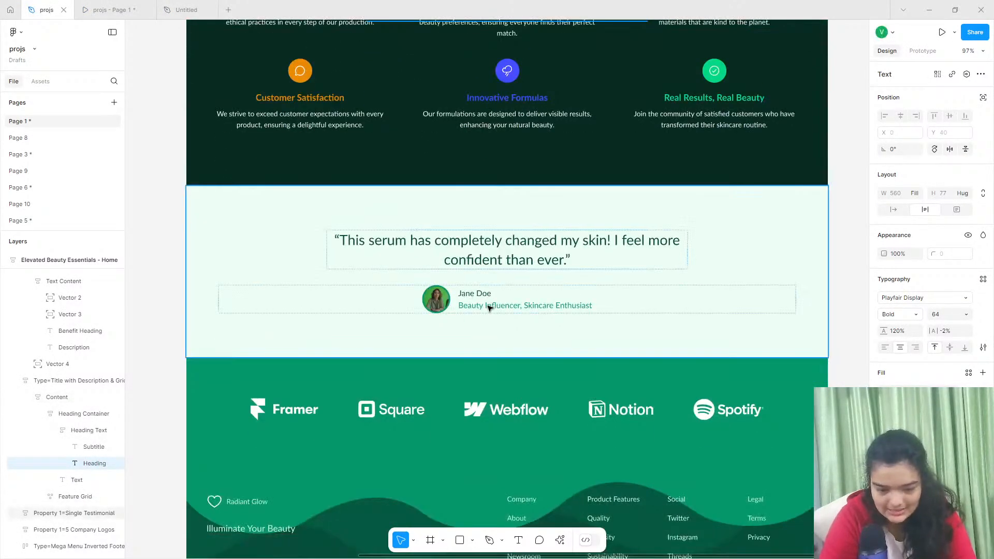
pyautogui.doubleClick(488, 308)
pyautogui.doubleClick(488, 307)
pyautogui.doubleClick(488, 306)
pyautogui.hotkey('ctrl', 'c')
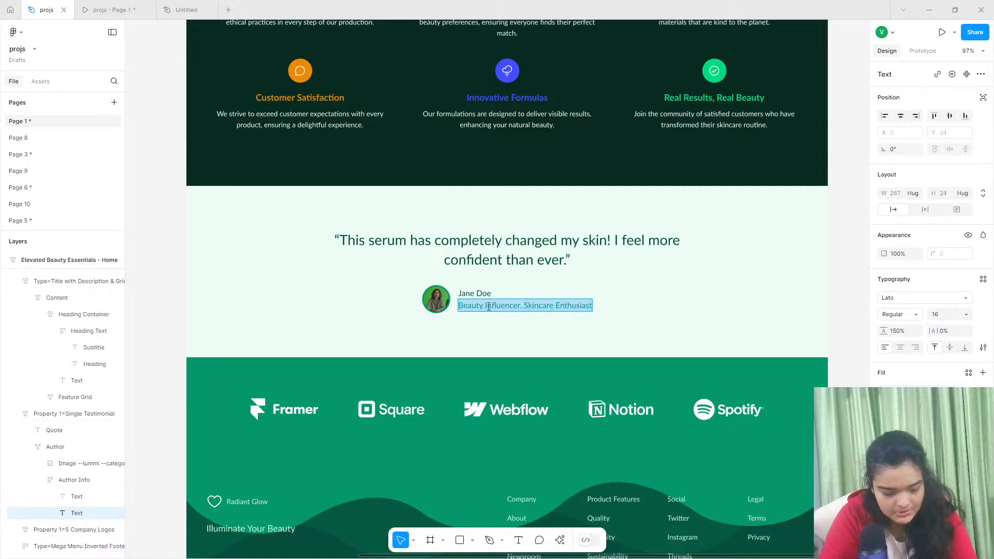
pyautogui.click(186, 10)
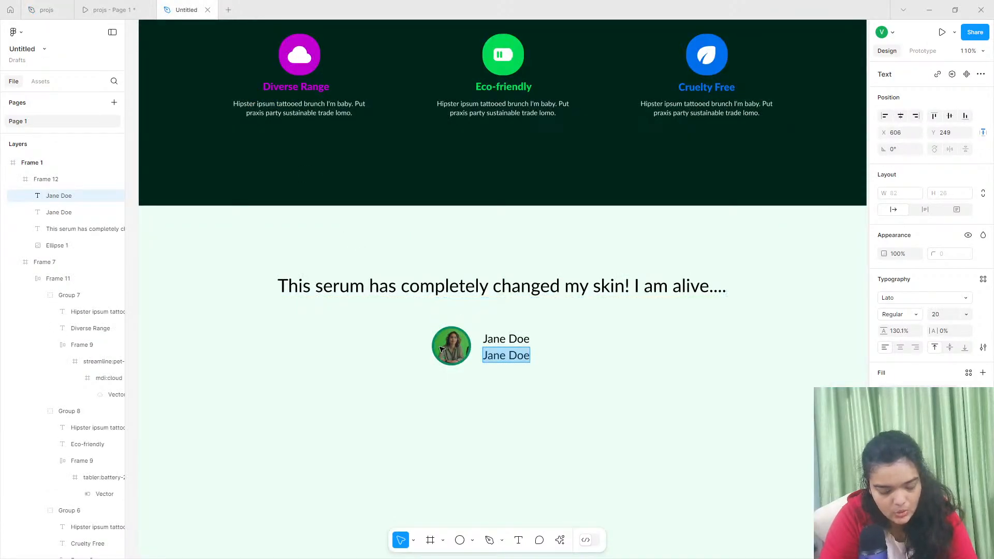
pyautogui.hotkey('ctrl', 'v')
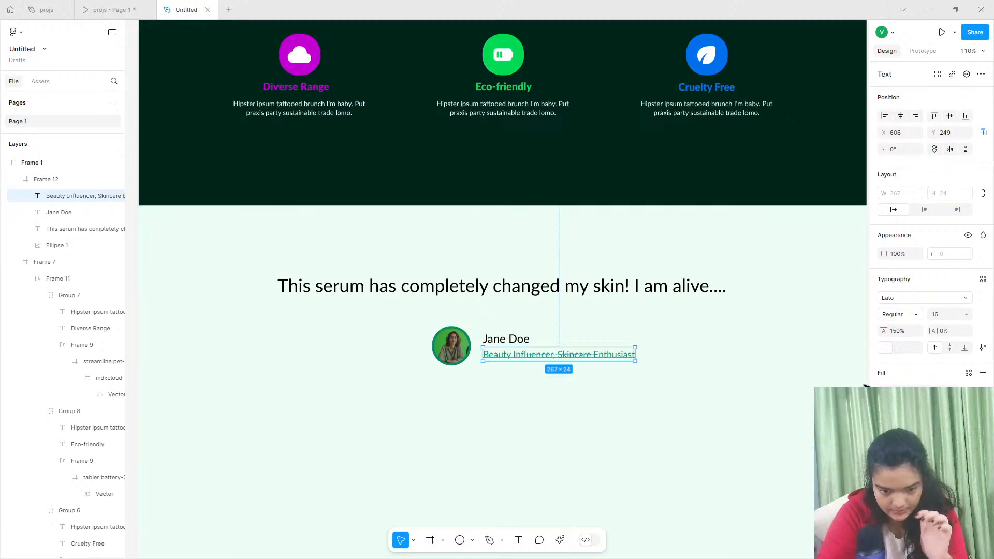
pyautogui.scroll(2, 756, 330)
pyautogui.click(884, 392)
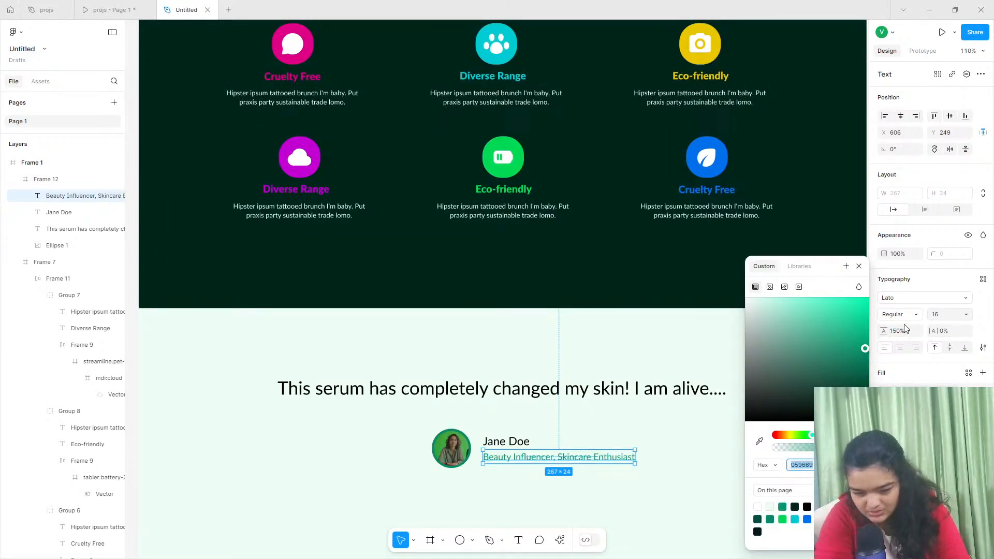
pyautogui.click(506, 441)
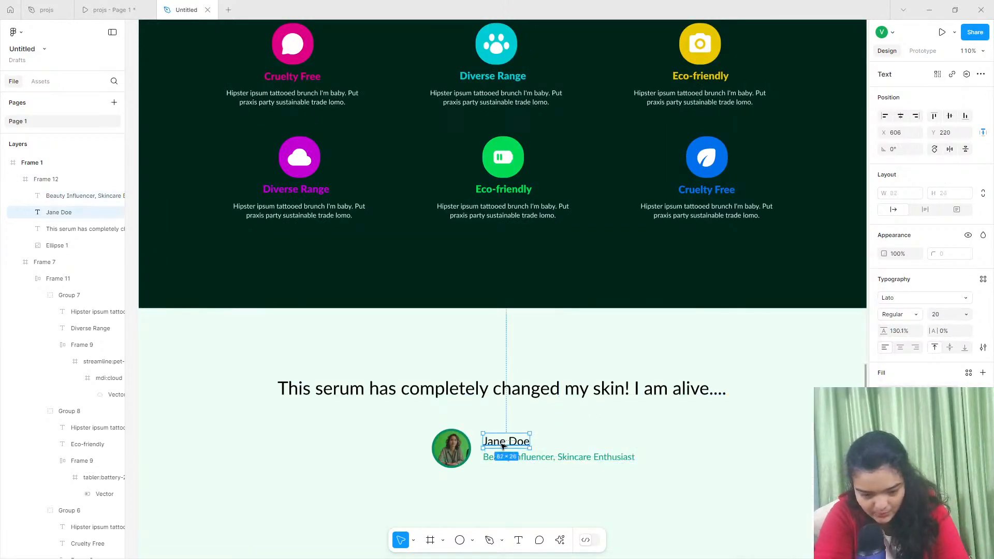
pyautogui.click(479, 474)
# Reduce the testimonial frame's height to about 410 and move the quote slightly lower.
pyautogui.scroll(-4, 478, 473)
pyautogui.press('Escape')
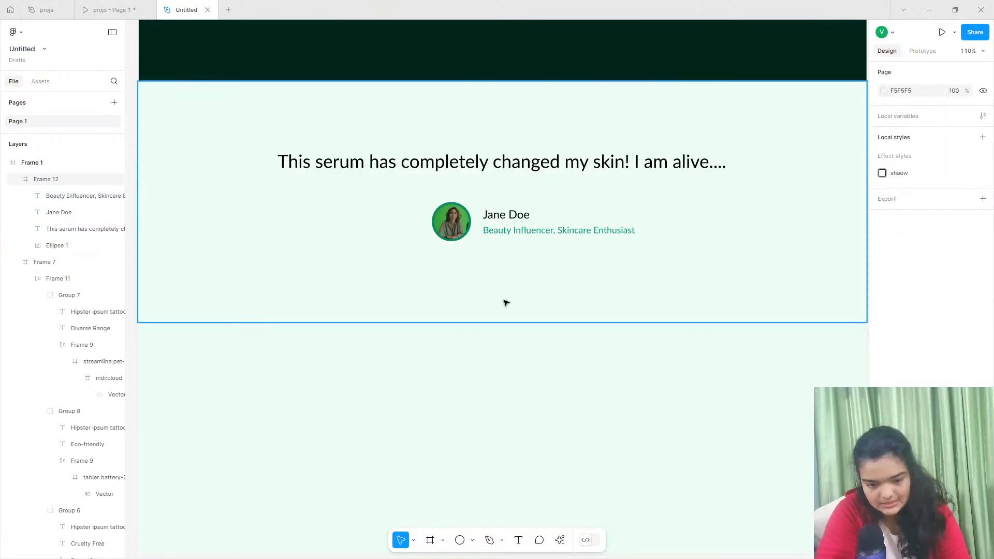
pyautogui.click(505, 322)
pyautogui.moveTo(506, 322); pyautogui.dragTo(502, 314)
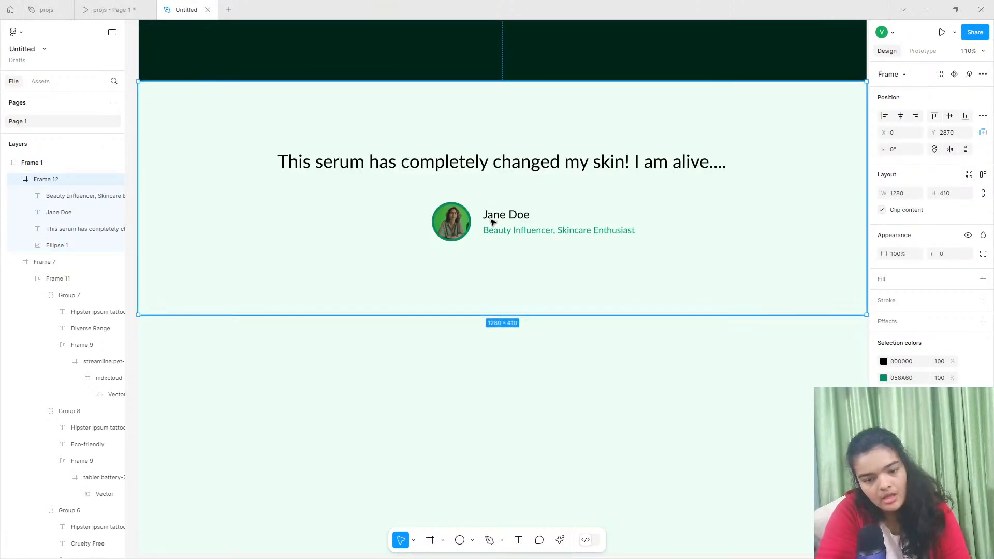
pyautogui.click(504, 215)
pyautogui.click(506, 162)
pyautogui.moveTo(506, 162); pyautogui.dragTo(507, 178)
# Move the name, subtitle and avatar together slightly up towards the quote and group them.
pyautogui.click(505, 215)
pyautogui.keyDown('shift'); pyautogui.click(506, 229); pyautogui.keyUp('shift')
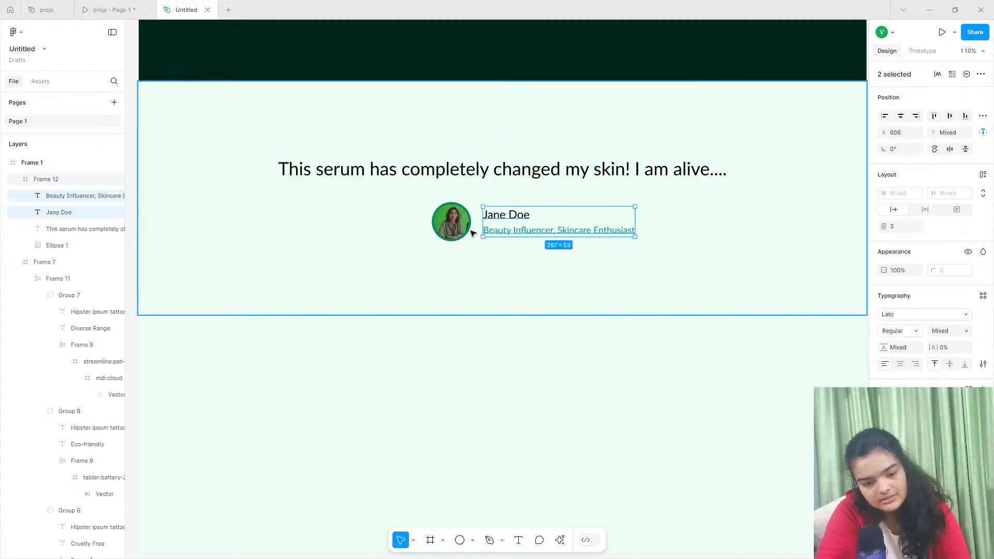
pyautogui.keyDown('shift'); pyautogui.click(474, 227); pyautogui.keyUp('shift')
pyautogui.moveTo(480, 223); pyautogui.dragTo(484, 216)
pyautogui.hotkey('ctrl', 'g')
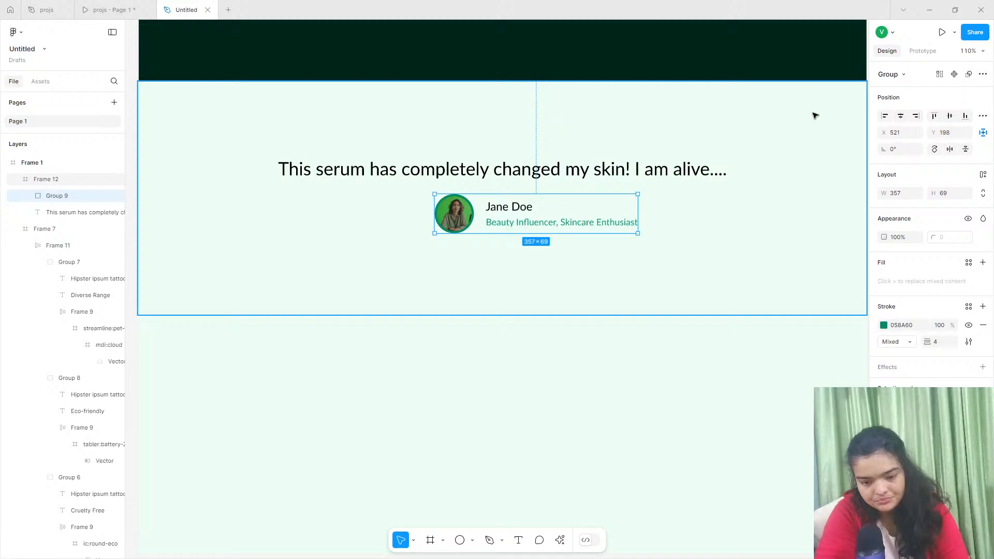
# Centre the reviewer group horizontally within the testimonial frame.
pyautogui.click(901, 116)
pyautogui.hscroll(3, 514, 254)
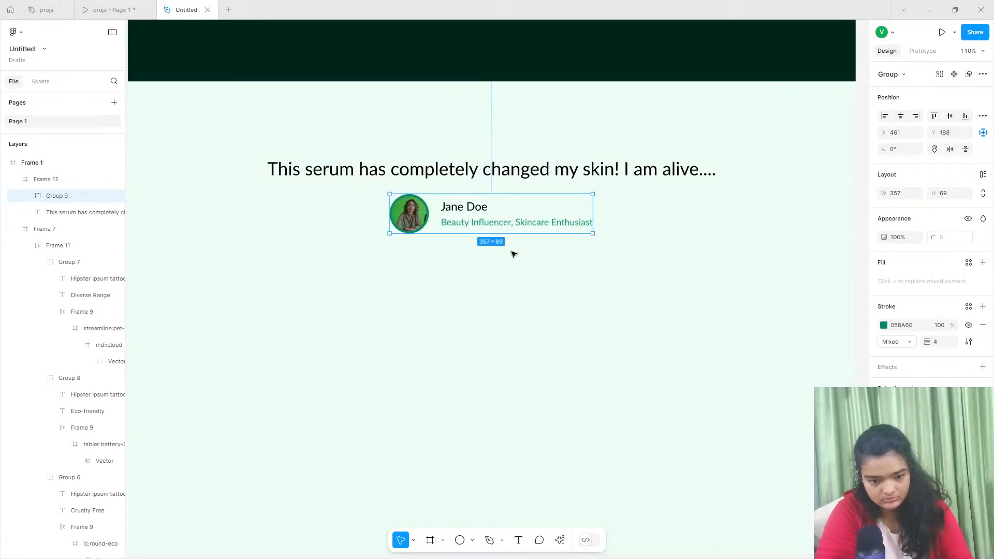
pyautogui.hscroll(-2, 514, 254)
pyautogui.scroll(-3, 514, 254)
pyautogui.click(474, 257)
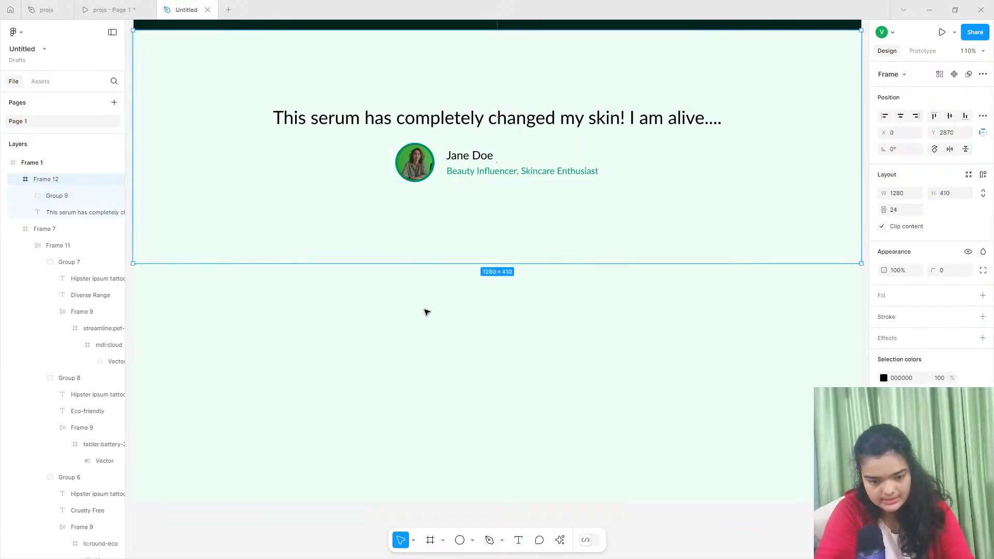
# Check the company logo and footer sections in the reference prototype and extend the page frame's height to about 3719.
pyautogui.click(110, 9)
pyautogui.scroll(-2, 373, 344)
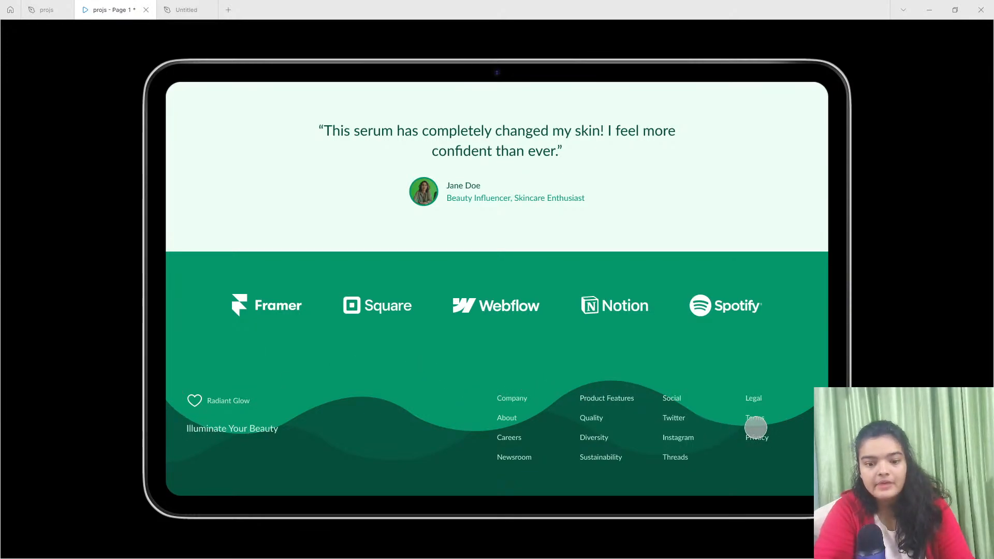
pyautogui.click(189, 9)
pyautogui.scroll(-1, 352, 243)
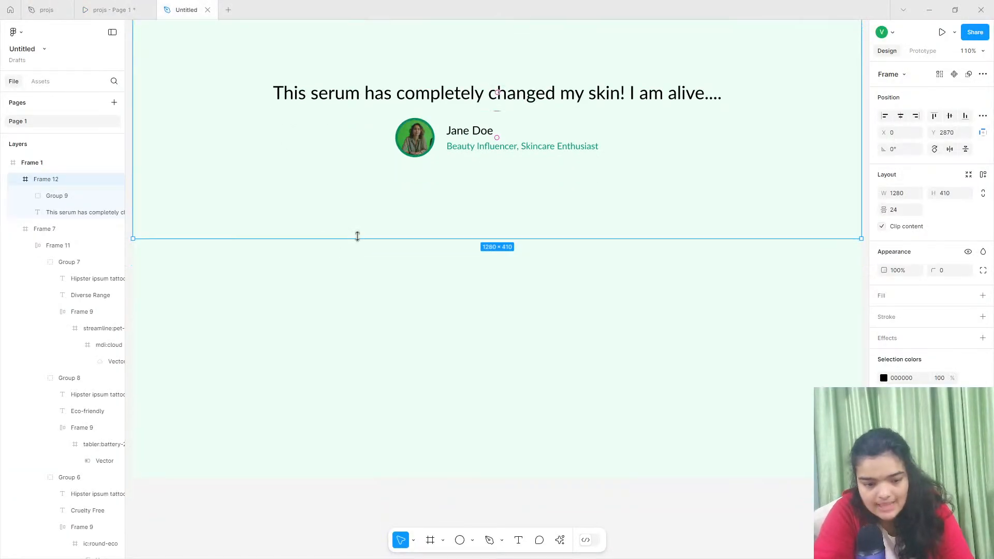
pyautogui.scroll(-5, 355, 247)
pyautogui.scroll(6, 375, 173)
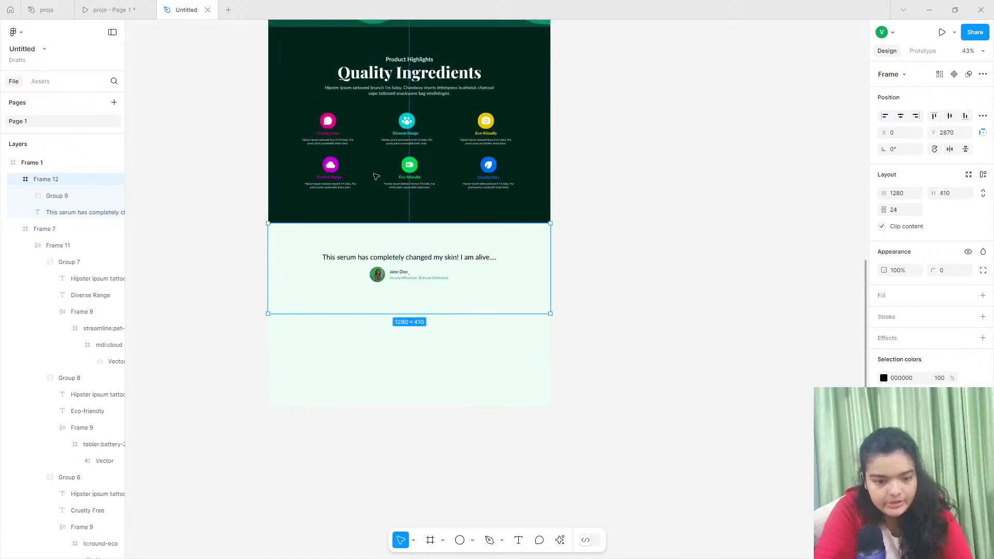
pyautogui.scroll(4, 398, 196)
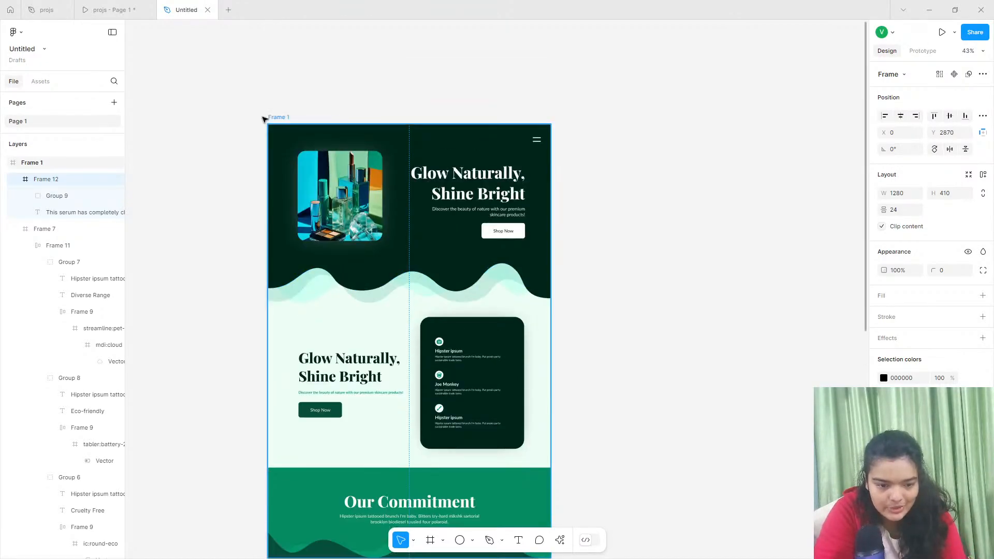
pyautogui.scroll(-8, 291, 202)
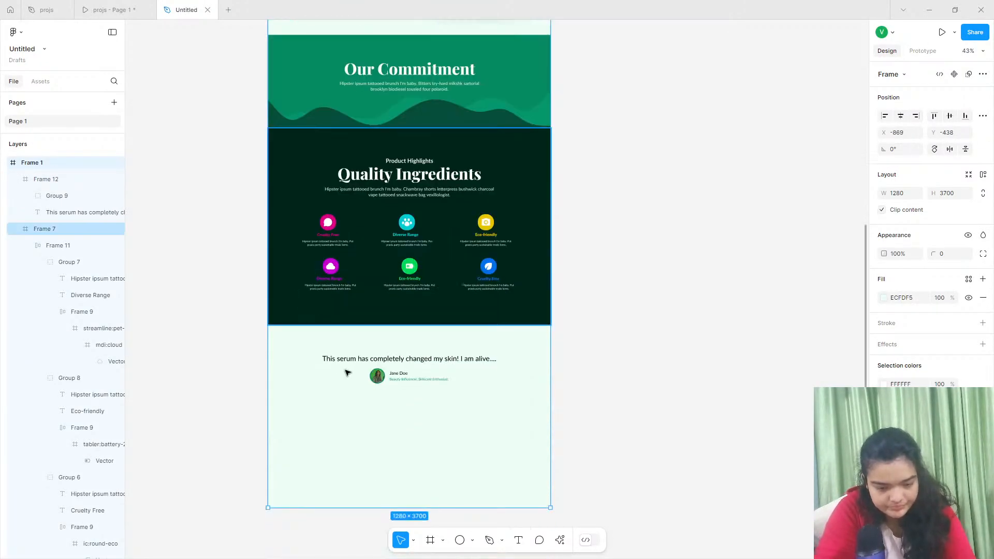
pyautogui.click(373, 506)
pyautogui.moveTo(375, 528); pyautogui.dragTo(401, 523)
pyautogui.scroll(-3, 444, 509)
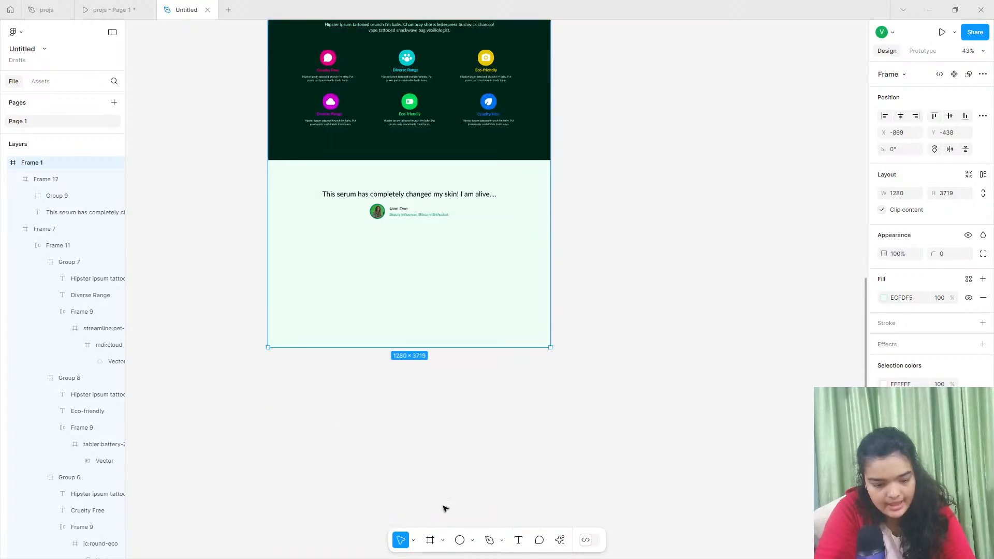
# Draw a new frame about 1254 × 303 below the reviewer details for the next section.
pyautogui.click(428, 540)
pyautogui.moveTo(275, 243); pyautogui.dragTo(551, 310)
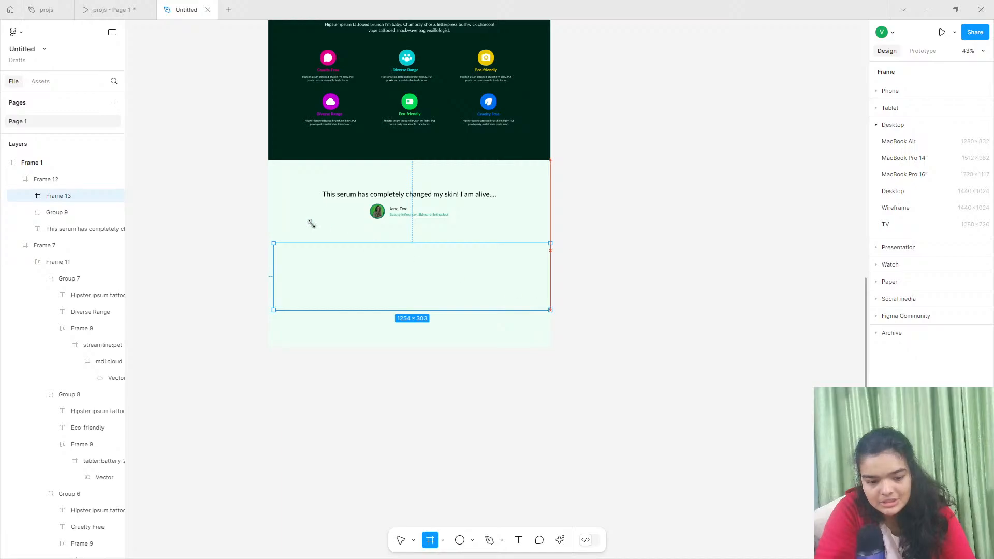
# Widen the empty frame below the reviewer details to 1280 and shift it slightly up.
pyautogui.moveTo(269, 257); pyautogui.dragTo(266, 257)
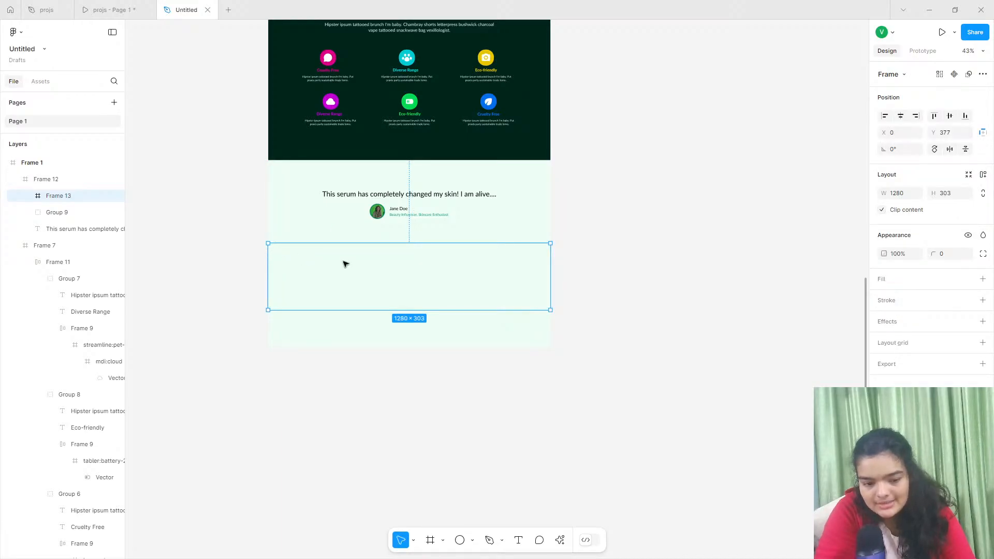
pyautogui.moveTo(346, 264); pyautogui.dragTo(344, 257)
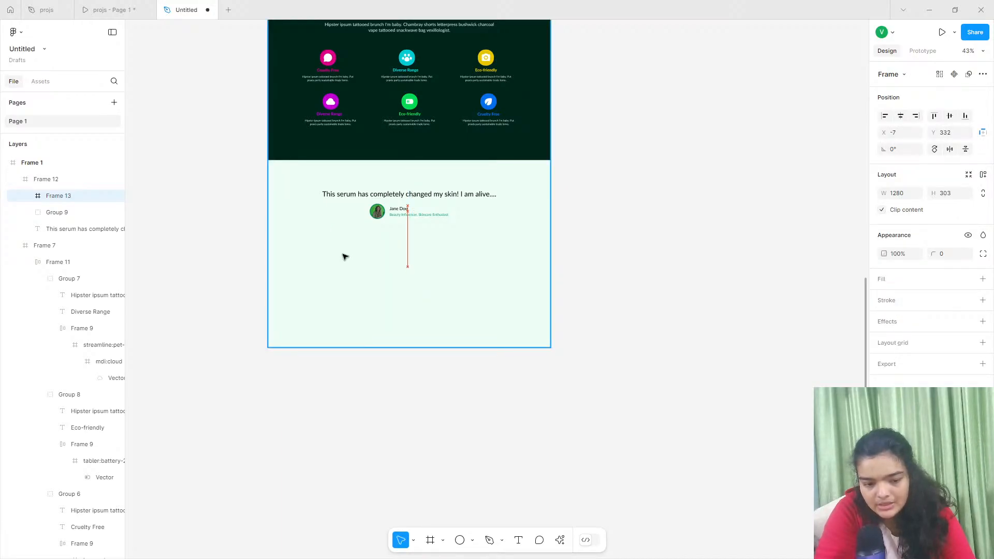
pyautogui.click(484, 203)
pyautogui.click(482, 264)
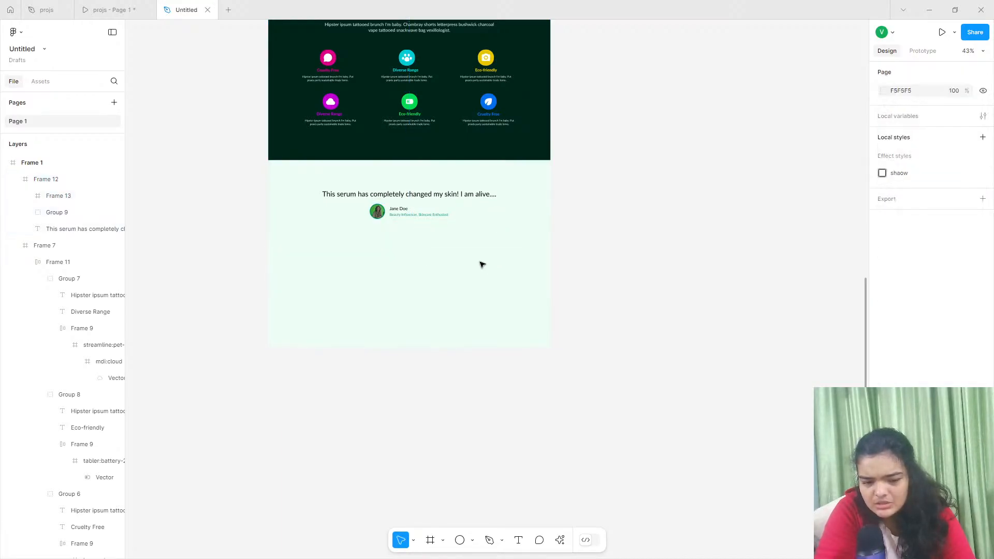
pyautogui.click(354, 243)
pyautogui.click(347, 278)
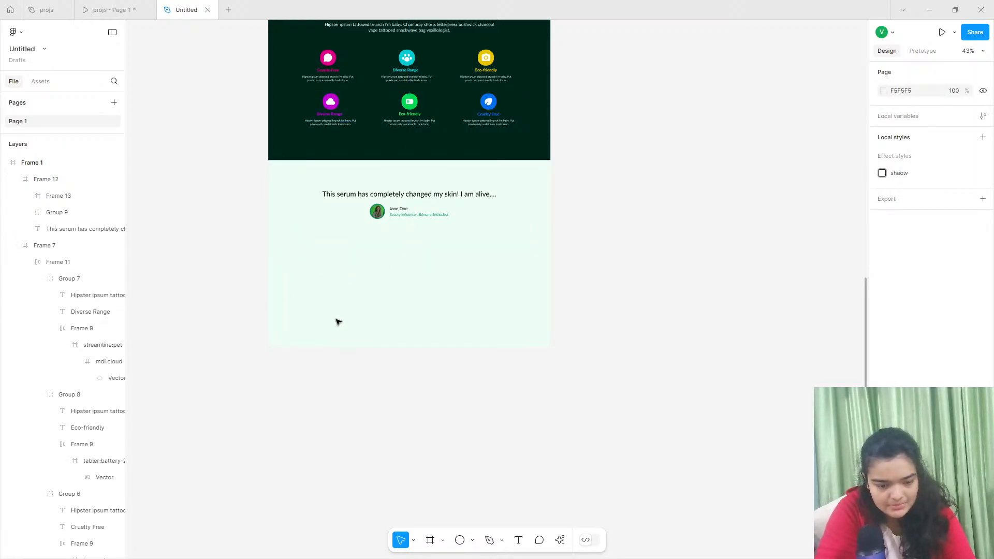
pyautogui.moveTo(337, 322); pyautogui.dragTo(477, 275)
pyautogui.scroll(-4, 57, 487)
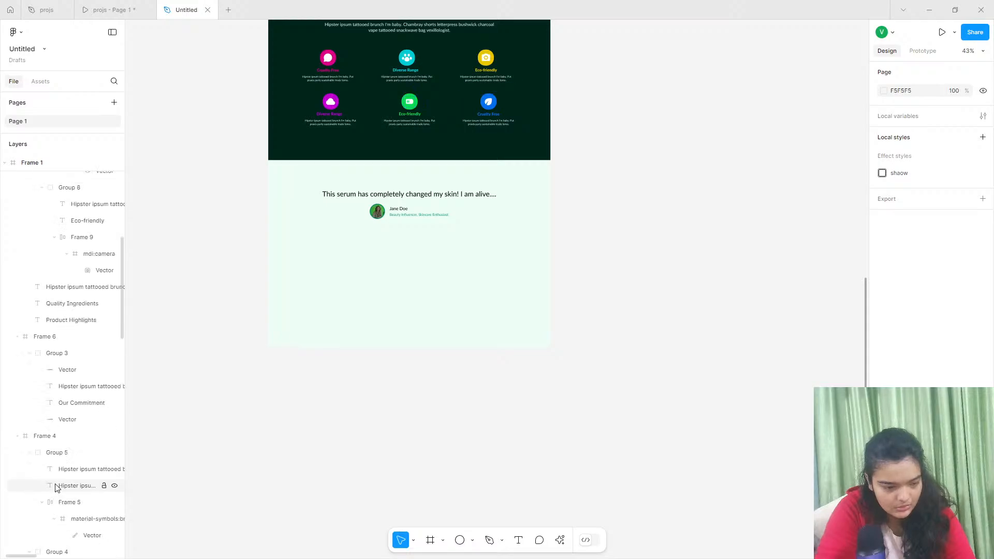
pyautogui.scroll(12, 57, 481)
pyautogui.click(67, 179)
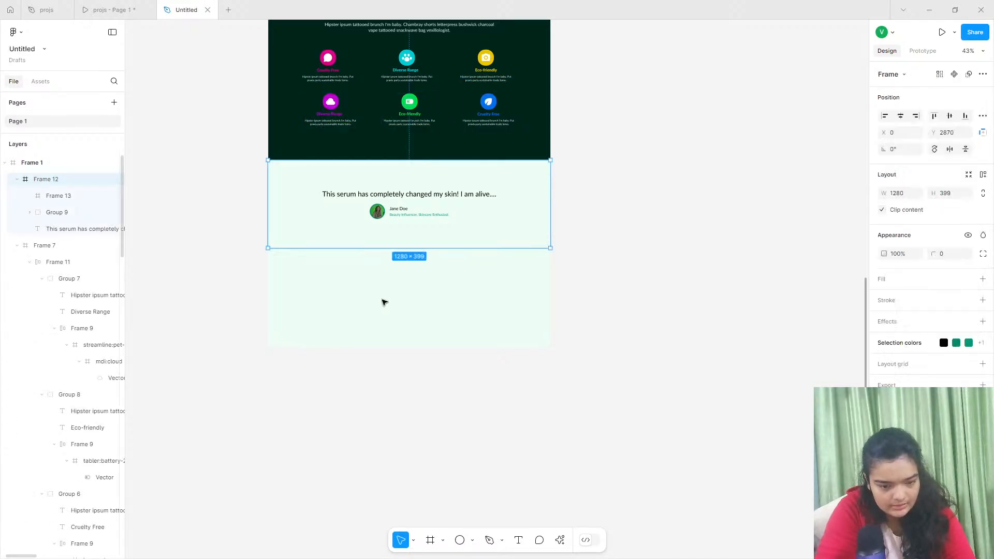
pyautogui.click(389, 291)
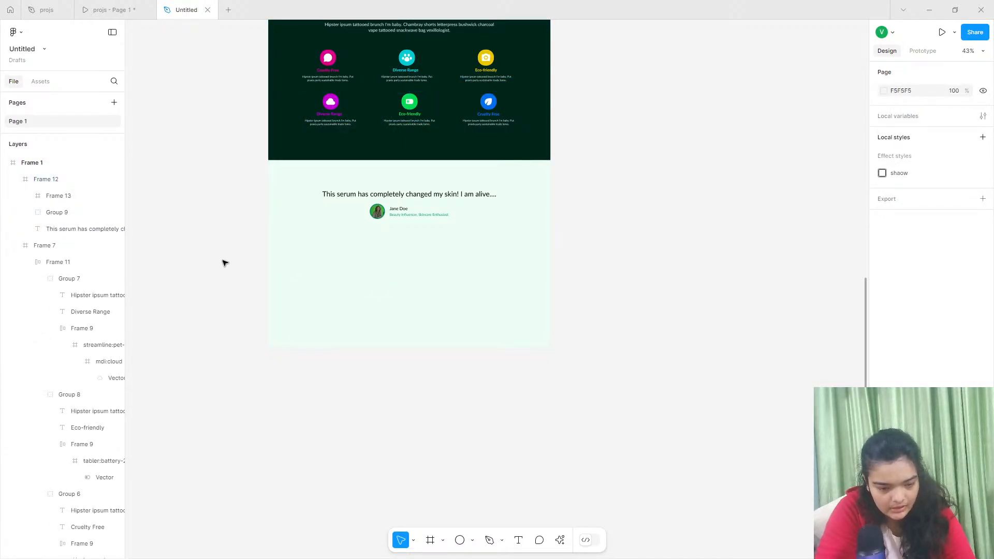
pyautogui.moveTo(224, 263); pyautogui.dragTo(647, 295)
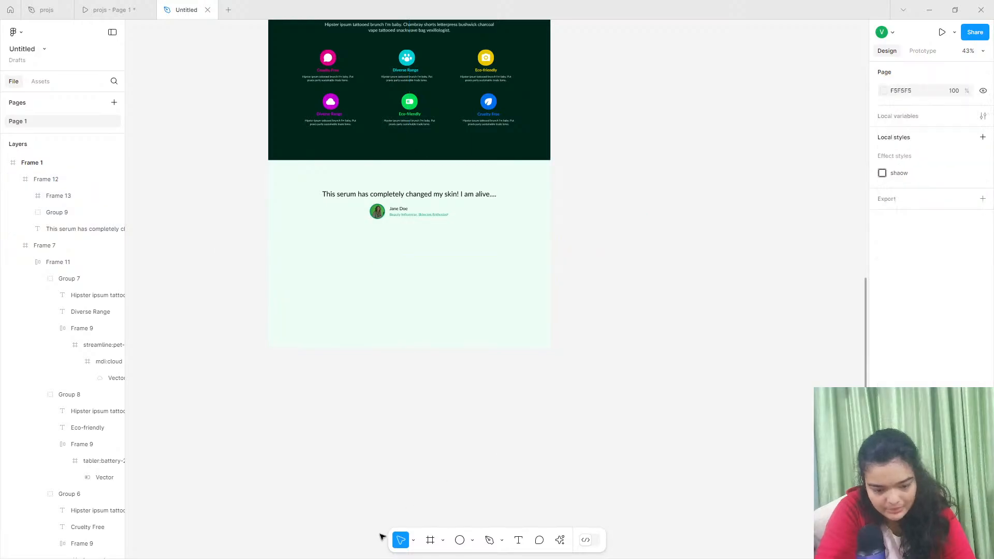
# Outline the testimonial frame with a 1 px black stroke and draw a new frame about 1273 × 381 directly below it.
pyautogui.click(388, 248)
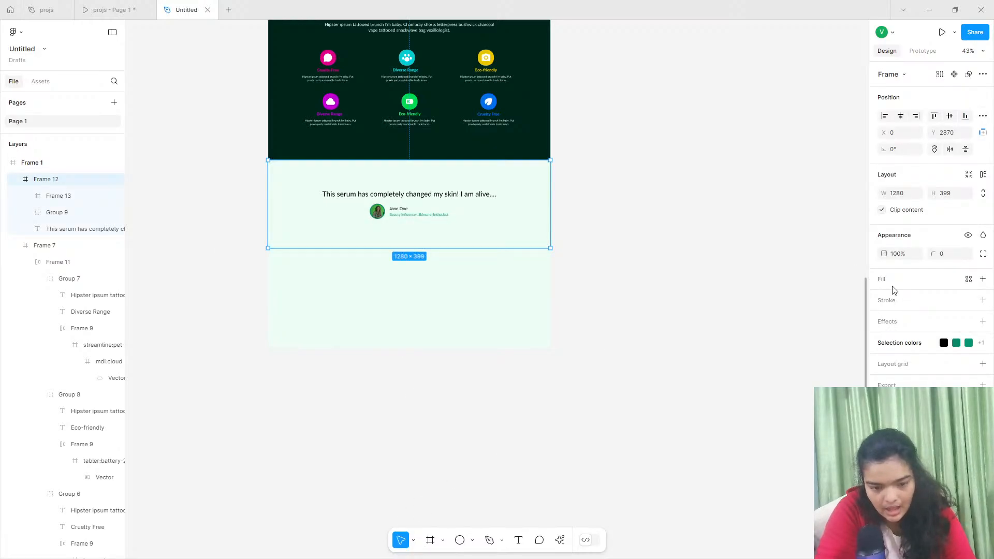
pyautogui.click(983, 300)
pyautogui.click(442, 541)
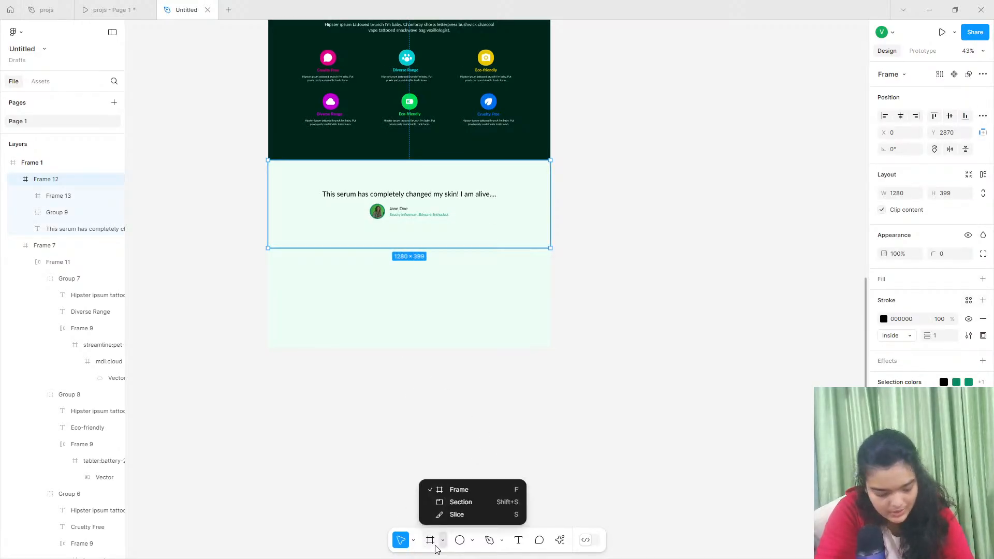
pyautogui.click(435, 541)
pyautogui.moveTo(267, 248); pyautogui.dragTo(548, 332)
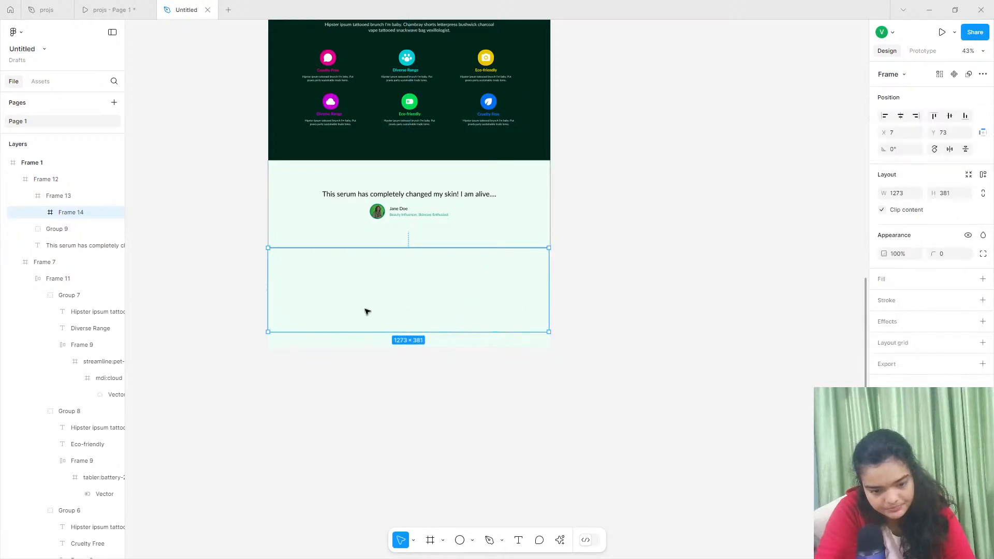
pyautogui.hotkey('alt', 'h')
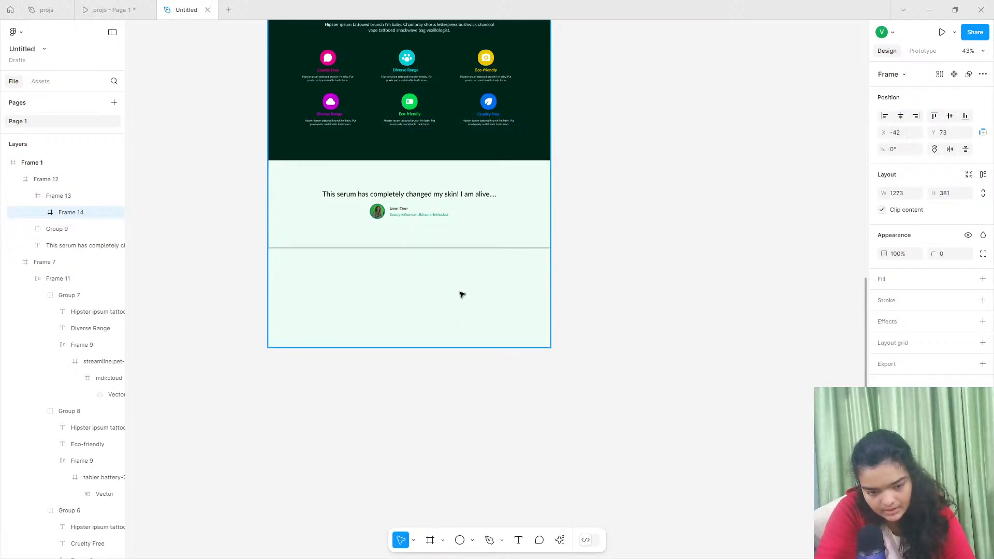
# Add a white fill to the new frame, move it out of the testimonial frame in the layer order and align it directly below.
pyautogui.click(982, 282)
pyautogui.moveTo(515, 285); pyautogui.dragTo(529, 284)
pyautogui.moveTo(89, 215); pyautogui.dragTo(82, 173)
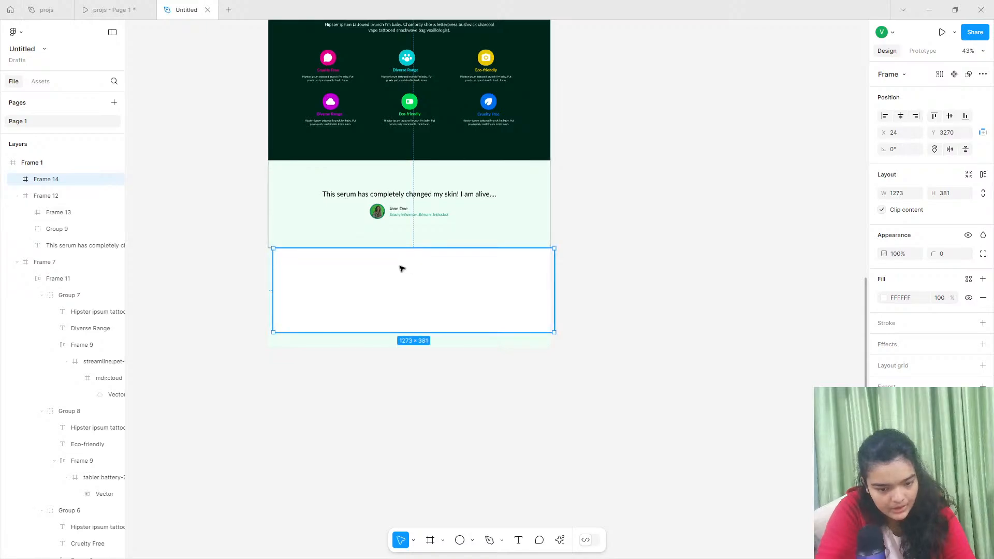
pyautogui.moveTo(399, 268); pyautogui.dragTo(395, 268)
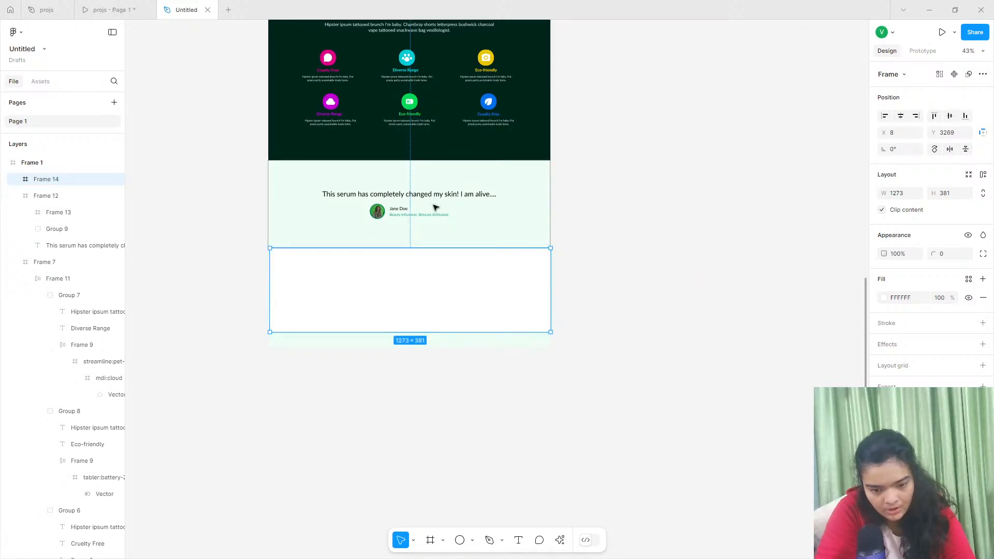
# Remove the testimonial frame's stroke and fill the new frame below it with green 059669.
pyautogui.click(502, 207)
pyautogui.click(983, 319)
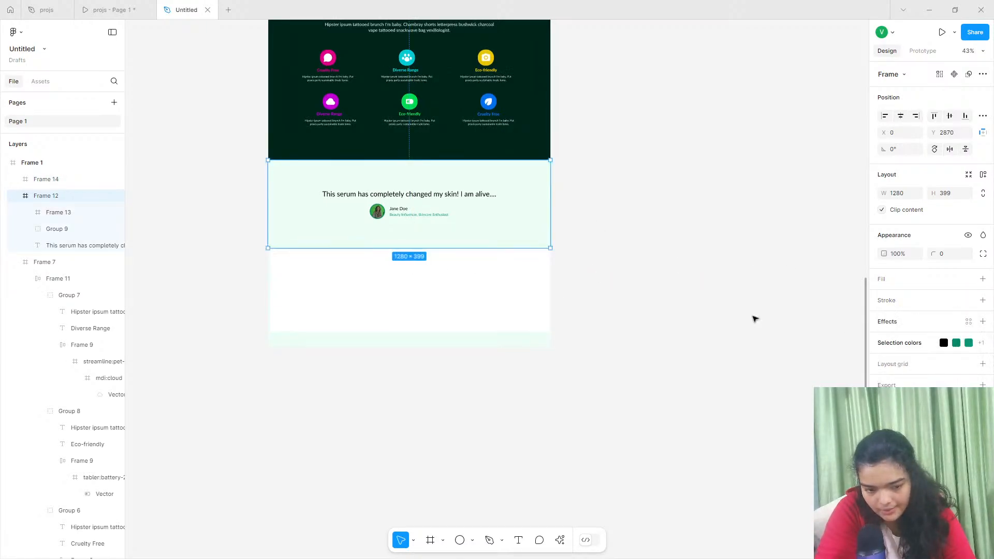
pyautogui.click(525, 301)
pyautogui.click(883, 298)
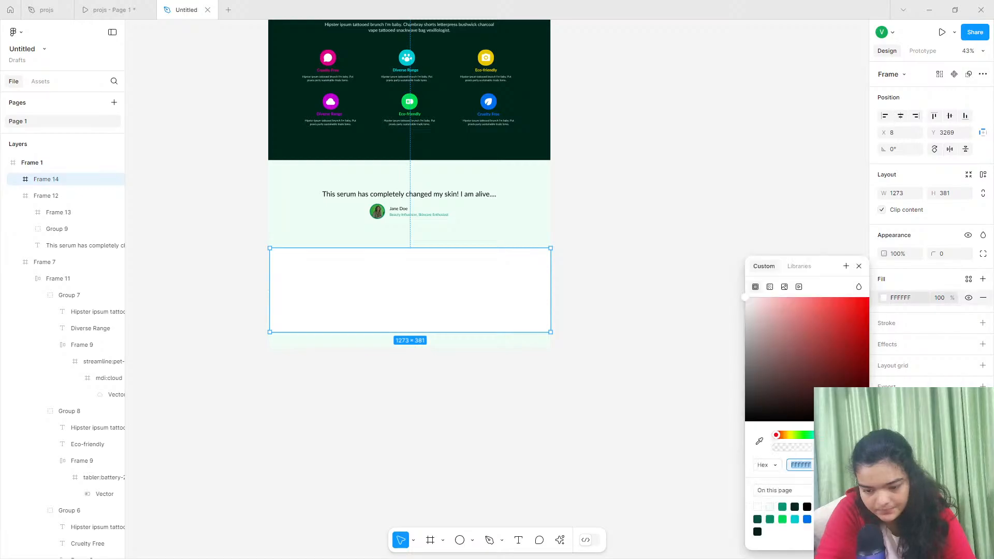
pyautogui.click(453, 355)
# Extend the page frame's height to about 4064.
pyautogui.scroll(10, 455, 345)
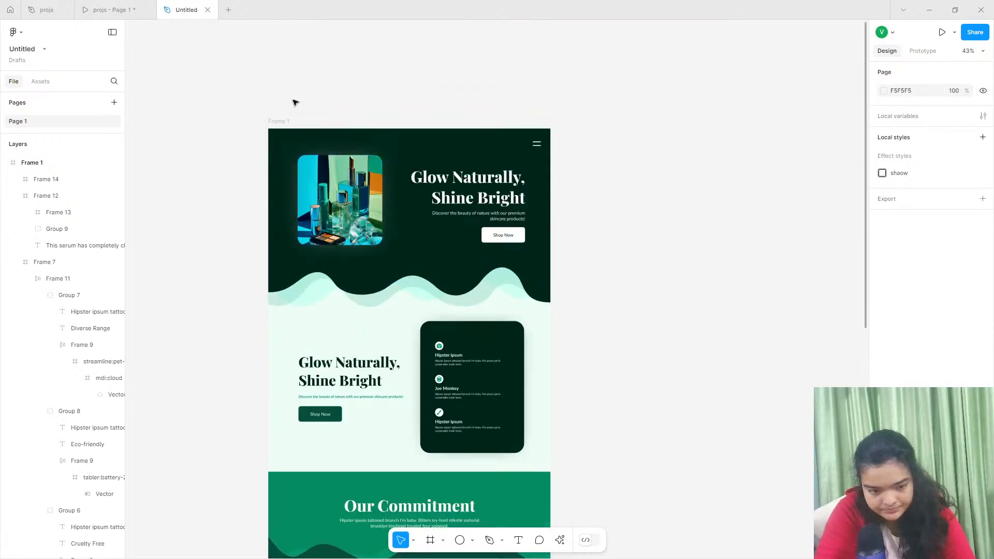
pyautogui.click(281, 121)
pyautogui.scroll(-15, 306, 344)
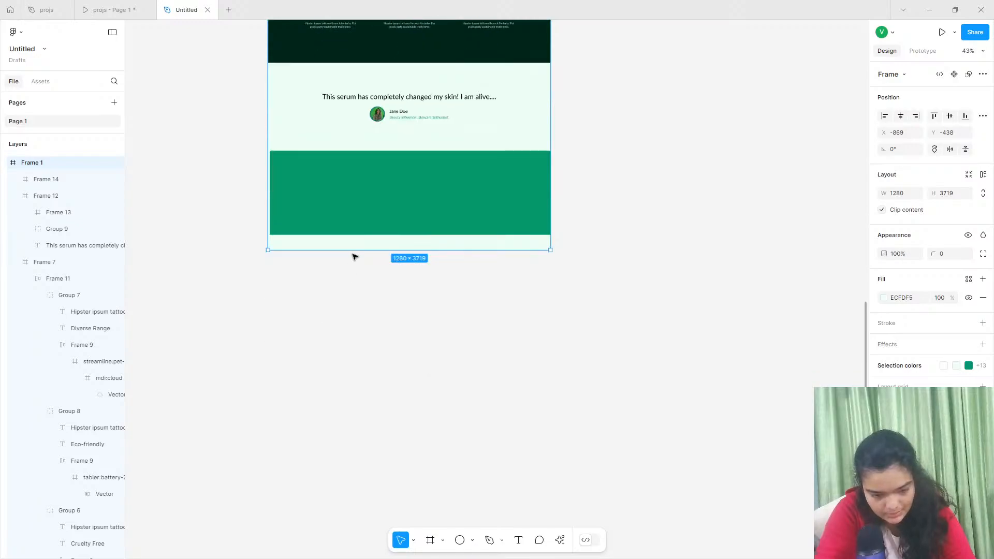
pyautogui.moveTo(315, 320); pyautogui.dragTo(314, 327)
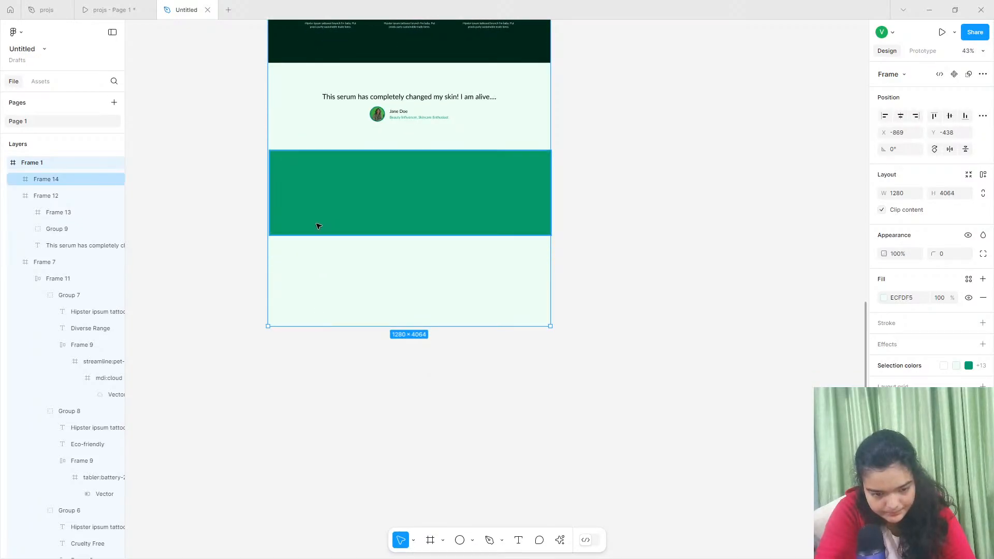
# Widen the green frame to about 1301 so that it covers the full page width.
pyautogui.moveTo(316, 223); pyautogui.dragTo(317, 218)
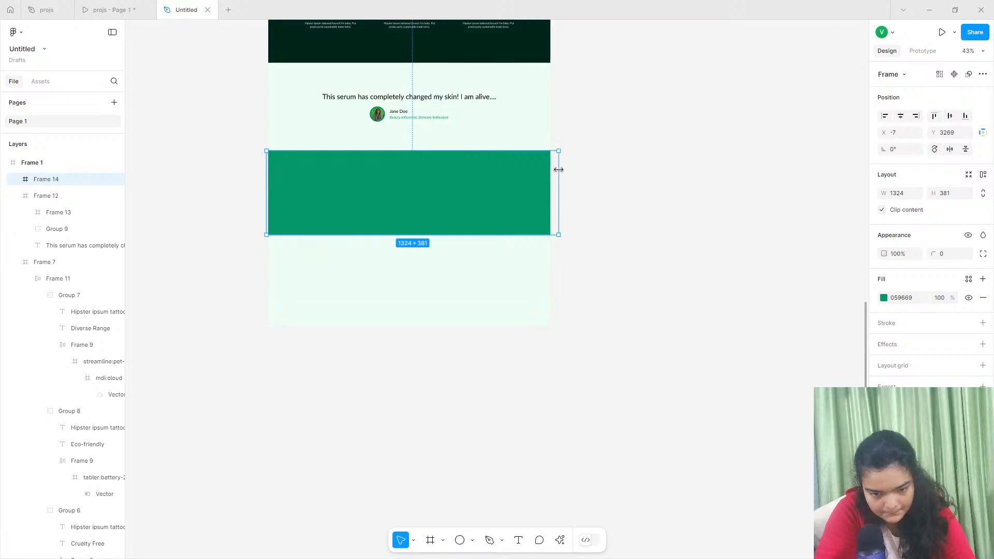
pyautogui.moveTo(559, 169); pyautogui.dragTo(550, 169)
pyautogui.press('Escape')
# Copy the Framer, Square, Webflow, Notion and Spotify logos from the reference design file and return to the Untitled file.
pyautogui.click(133, 8)
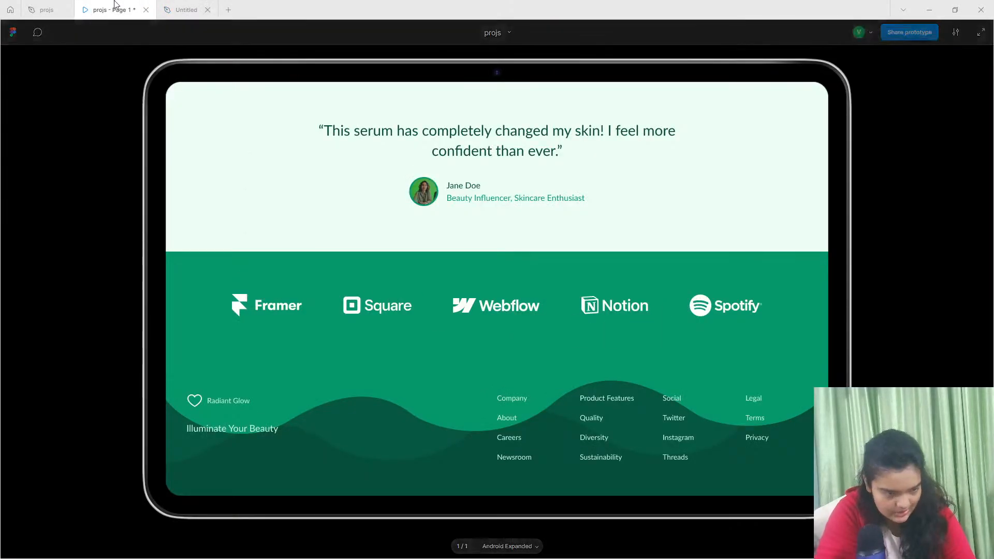
pyautogui.click(44, 9)
pyautogui.scroll(-2, 607, 479)
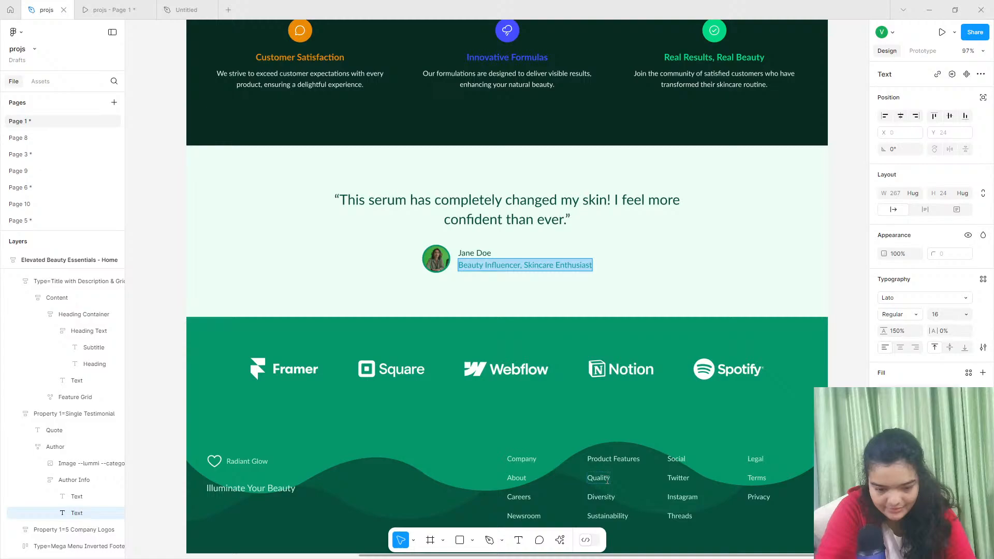
pyautogui.doubleClick(291, 371)
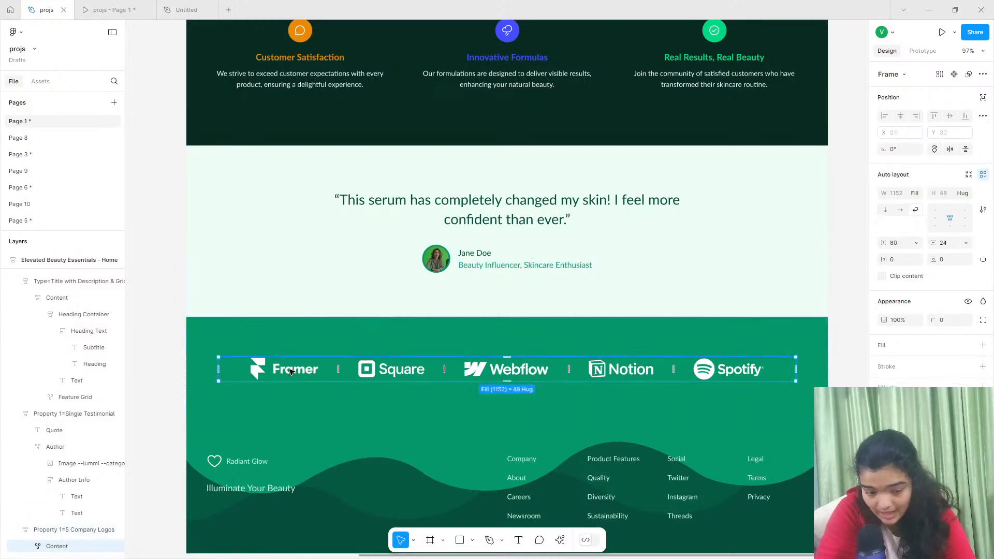
pyautogui.click(291, 371)
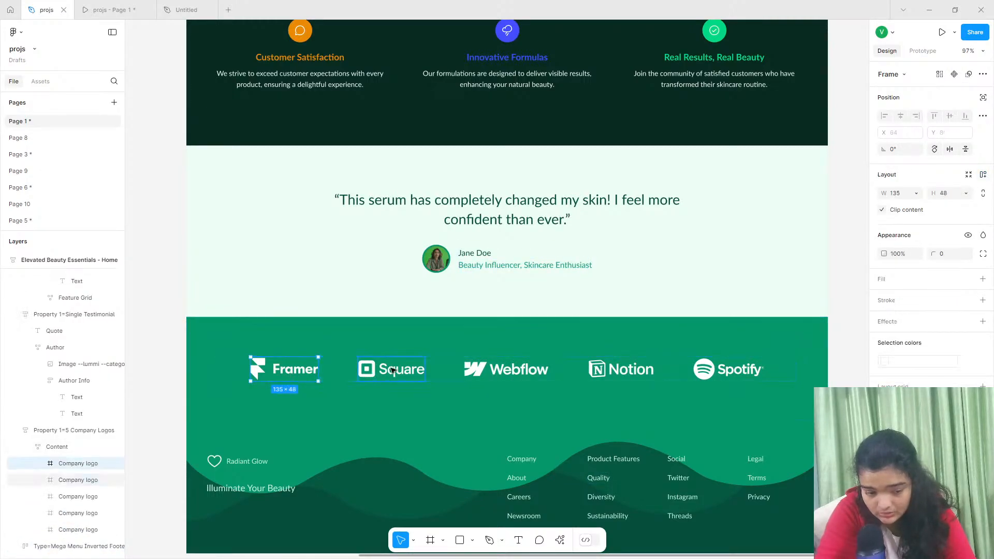
pyautogui.keyDown('shift'); pyautogui.click(506, 376); pyautogui.keyUp('shift')
pyautogui.keyDown('shift'); pyautogui.click(647, 367); pyautogui.keyUp('shift')
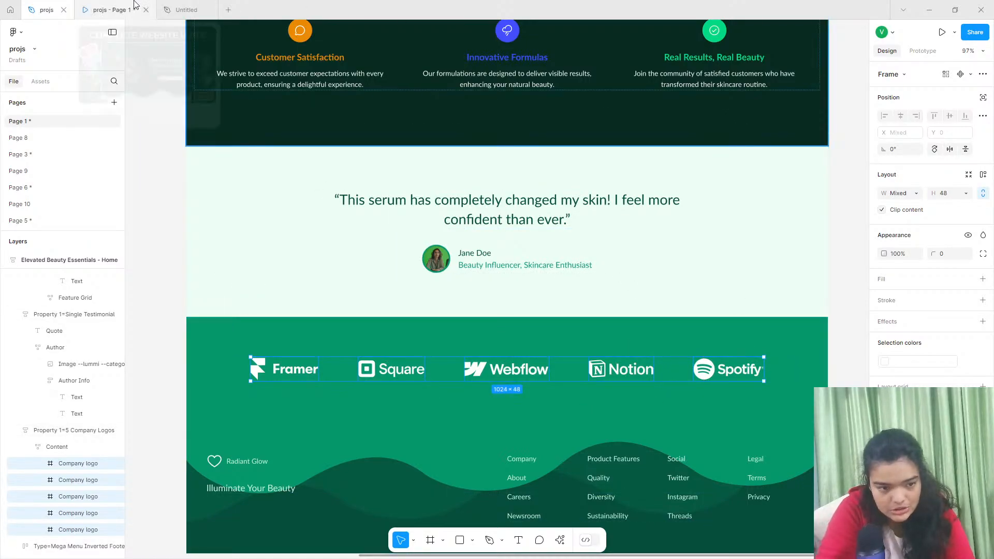
pyautogui.click(162, 5)
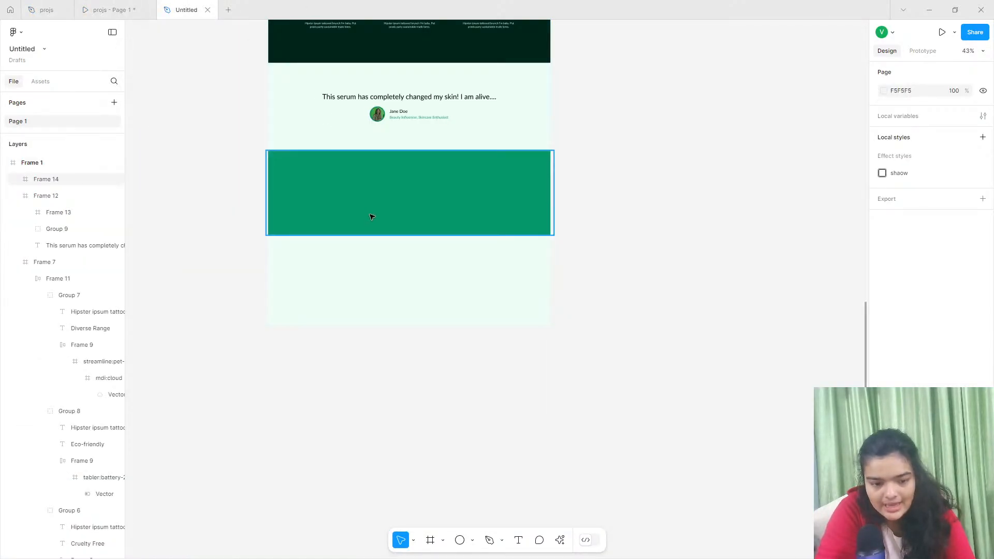
# Paste the five company logos in a row inside the green frame and reduce the frame's height to about 244.
pyautogui.hotkey('ctrl', 'v')
pyautogui.moveTo(476, 293); pyautogui.dragTo(388, 182)
pyautogui.click(420, 233)
pyautogui.moveTo(420, 227); pyautogui.dragTo(420, 206)
# Set the page frame's height to about 3890, leaving room below the logo section for a footer.
pyautogui.scroll(15, 311, 171)
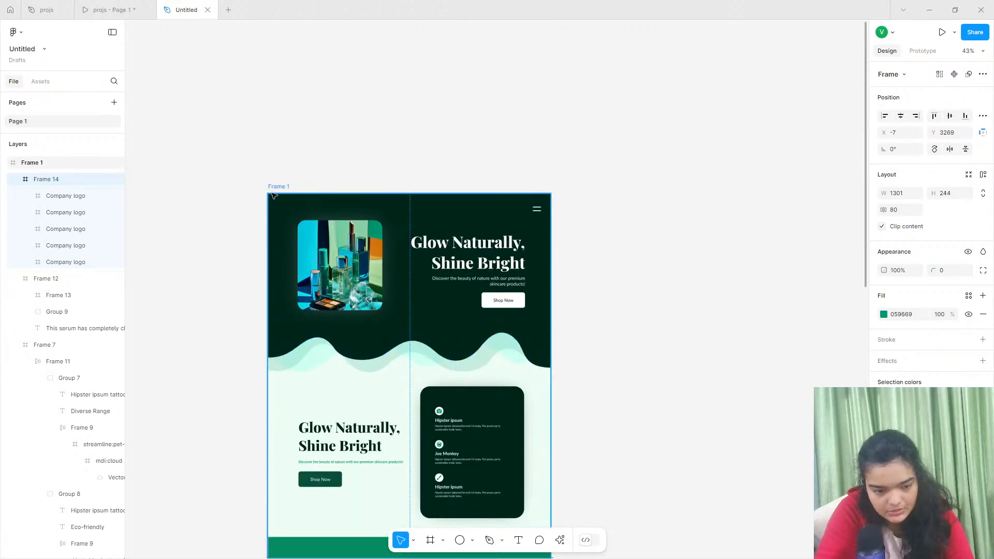
pyautogui.click(274, 189)
pyautogui.scroll(-8, 370, 300)
pyautogui.scroll(-6, 373, 301)
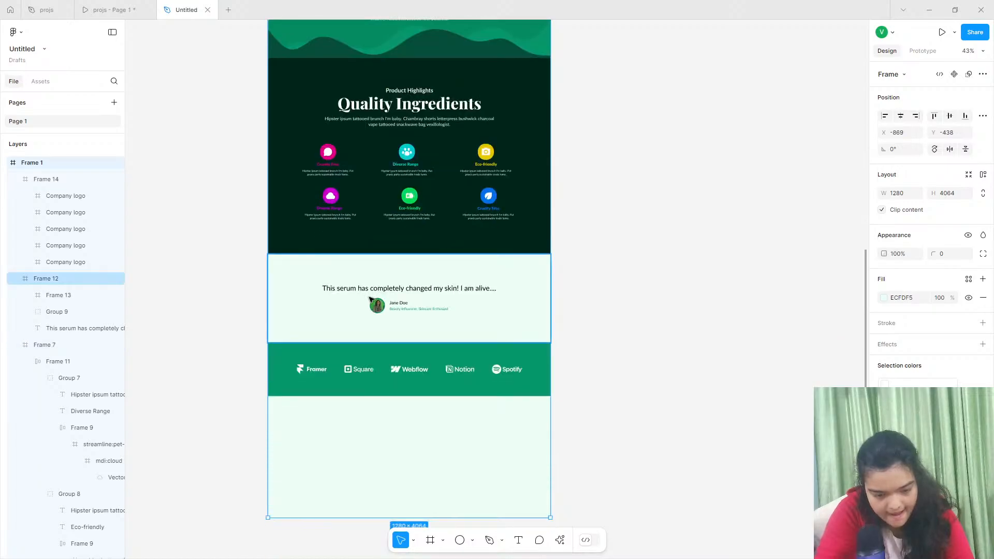
pyautogui.moveTo(397, 483); pyautogui.dragTo(389, 444)
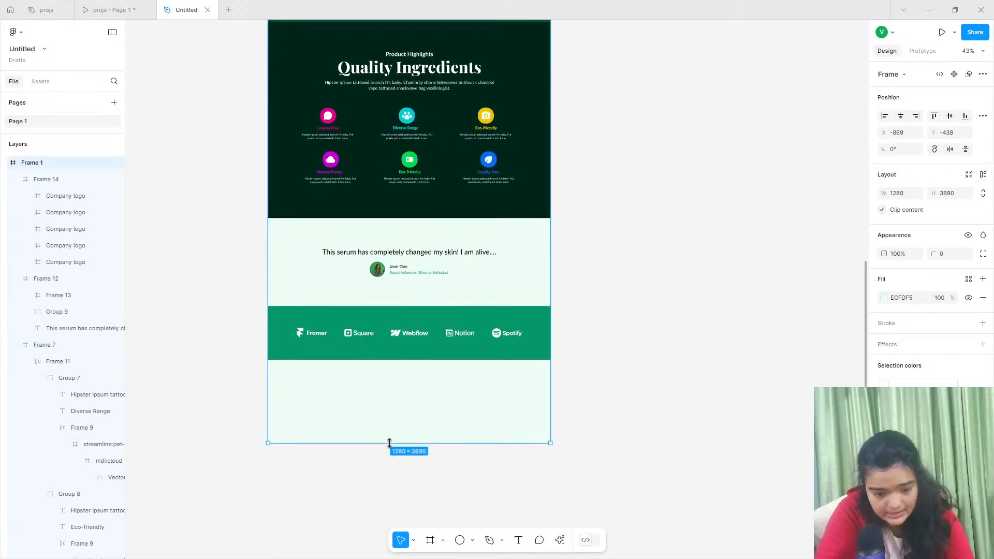
# Check the footer in the reference prototype and draw a frame about 1280 × 375 directly below the logo section.
pyautogui.click(101, 8)
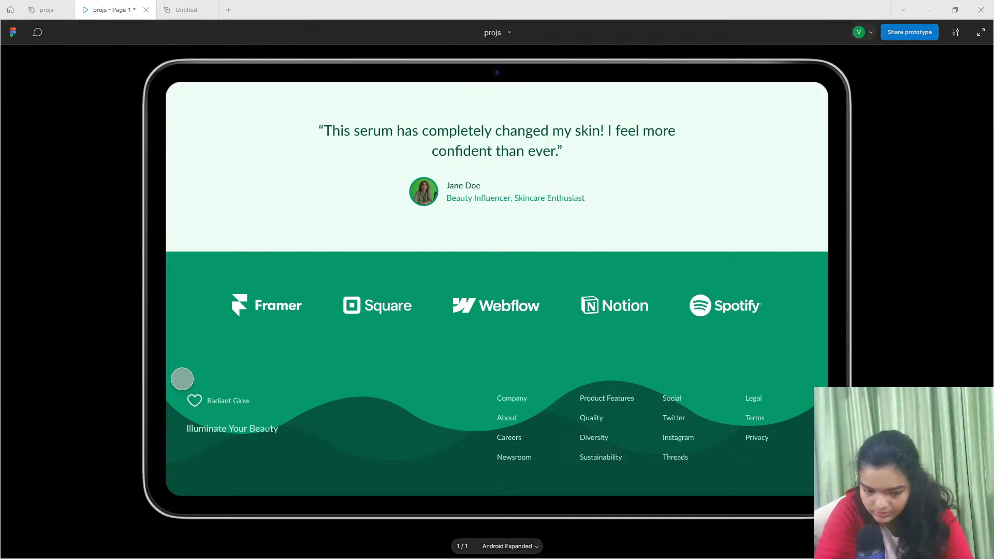
pyautogui.click(161, 6)
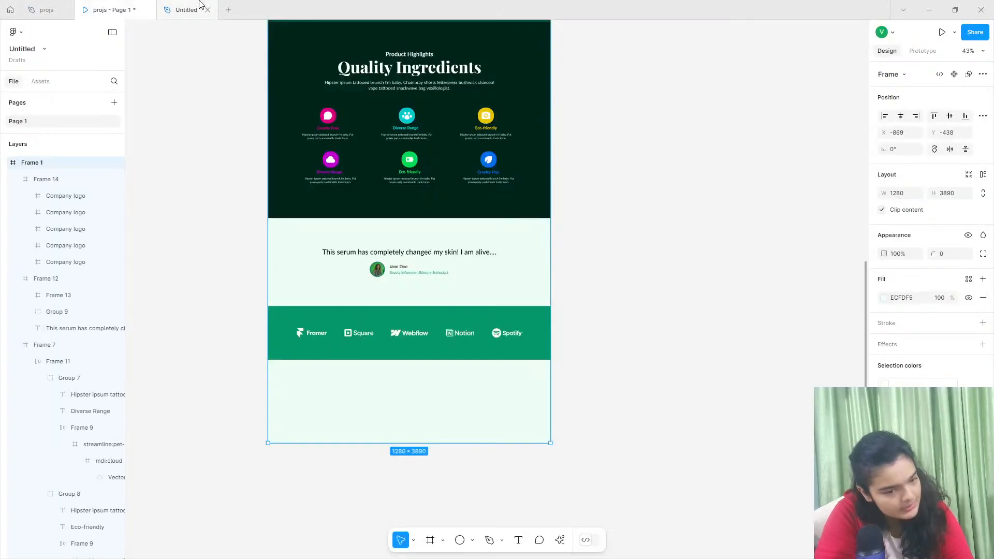
pyautogui.click(425, 539)
pyautogui.moveTo(270, 360); pyautogui.dragTo(551, 443)
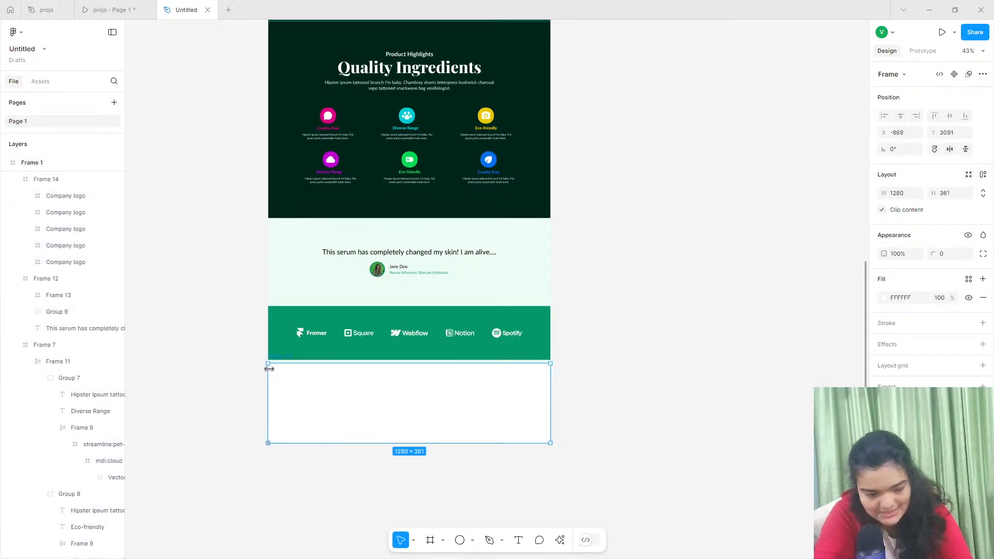
pyautogui.moveTo(275, 360); pyautogui.dragTo(276, 356)
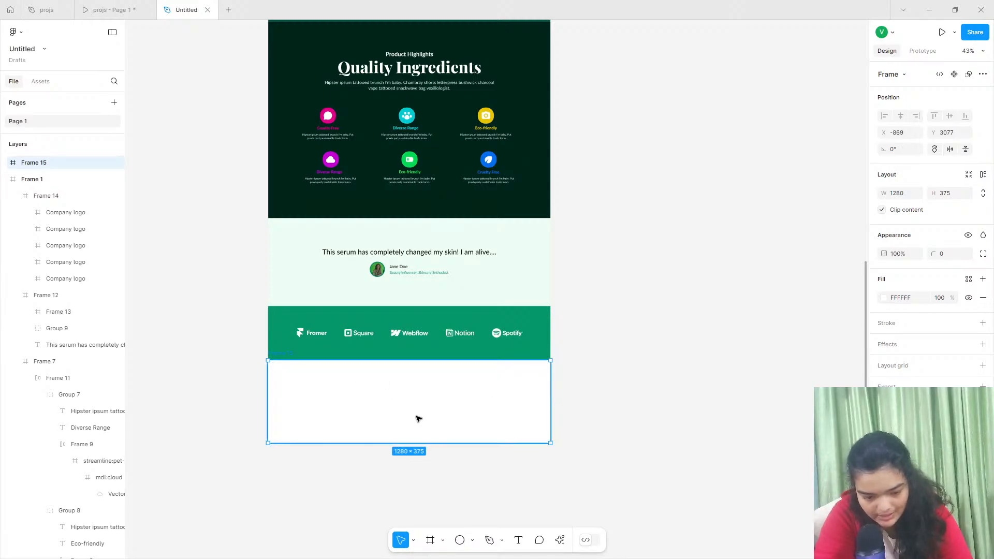
pyautogui.scroll(-2, 413, 414)
pyautogui.keyDown('ctrl'); pyautogui.scroll(5, 412, 414); pyautogui.keyUp('ctrl')
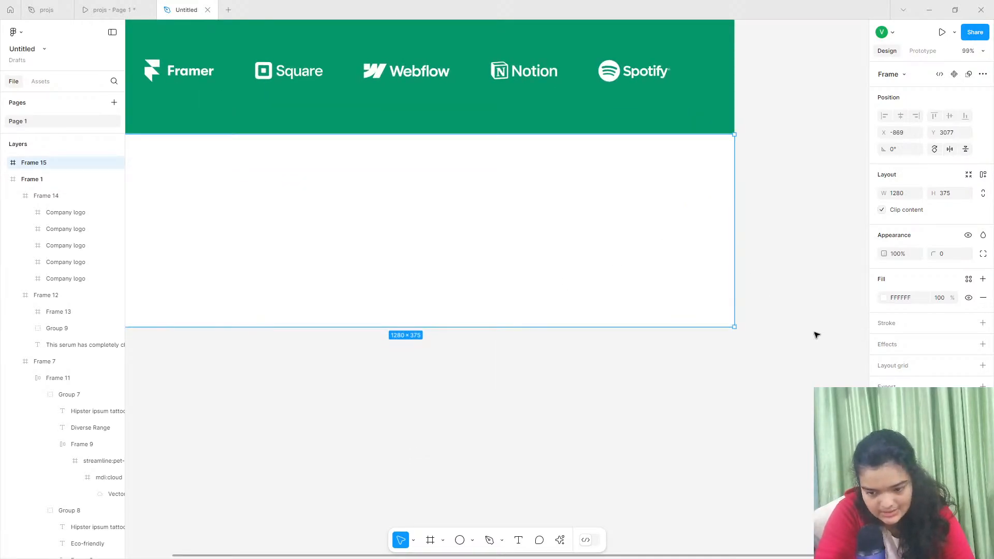
pyautogui.moveTo(545, 176); pyautogui.dragTo(550, 180)
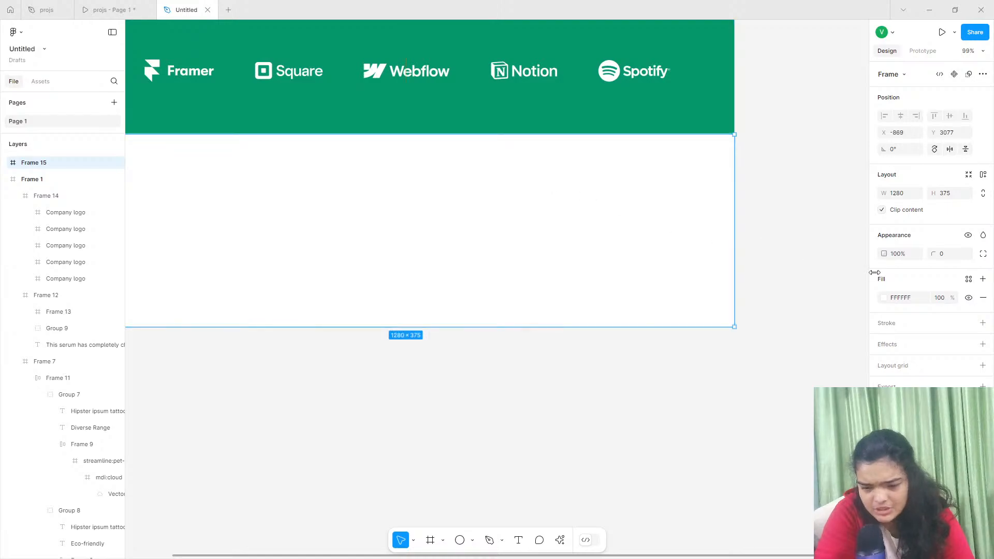
# Fill the footer frame with dark green 064E3B and extend its upper edge slightly to a height of about 378.
pyautogui.click(885, 299)
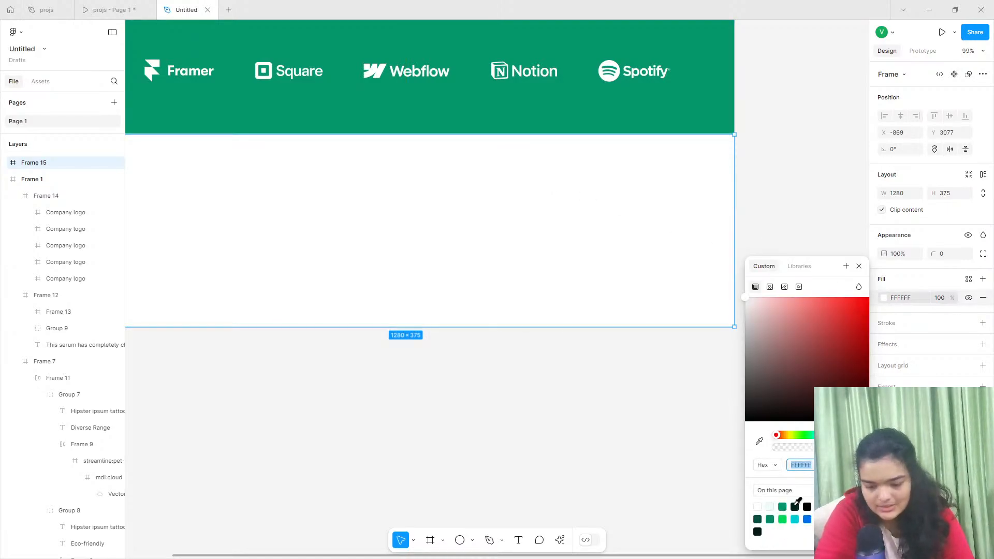
pyautogui.click(770, 518)
pyautogui.click(757, 519)
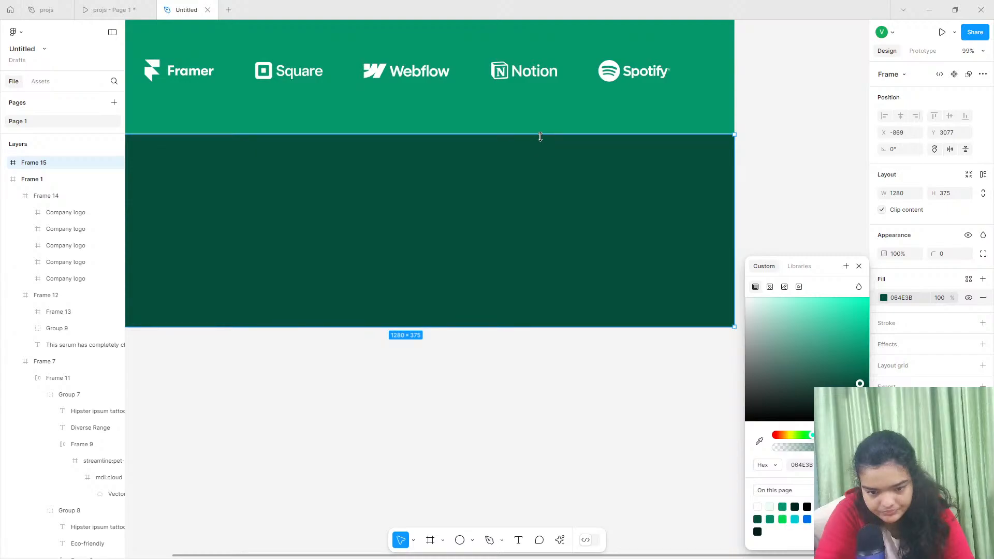
pyautogui.moveTo(539, 135); pyautogui.dragTo(539, 133)
pyautogui.hscroll(-3, 532, 170)
pyautogui.hscroll(-1, 532, 169)
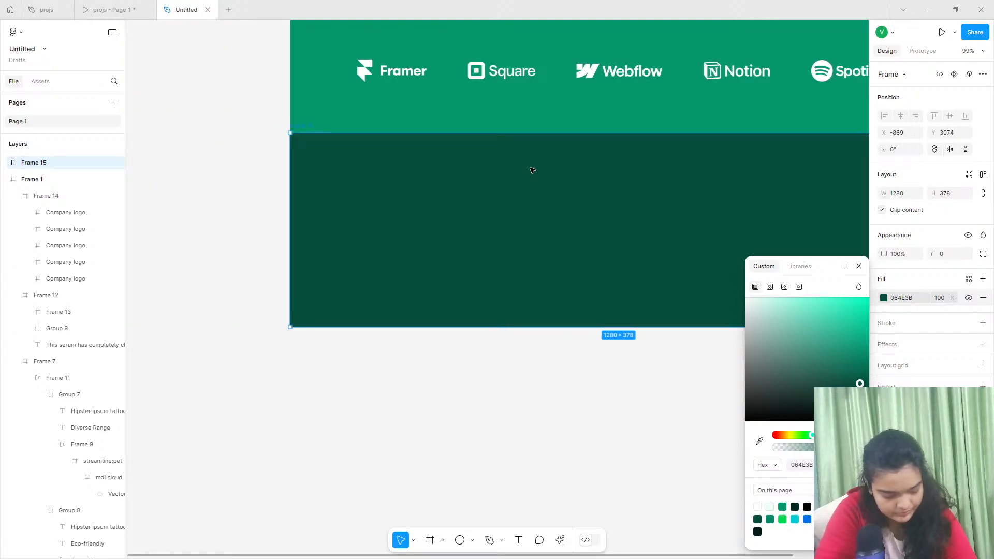
pyautogui.scroll(-3, 532, 169)
pyautogui.hscroll(3, 532, 170)
pyautogui.click(422, 319)
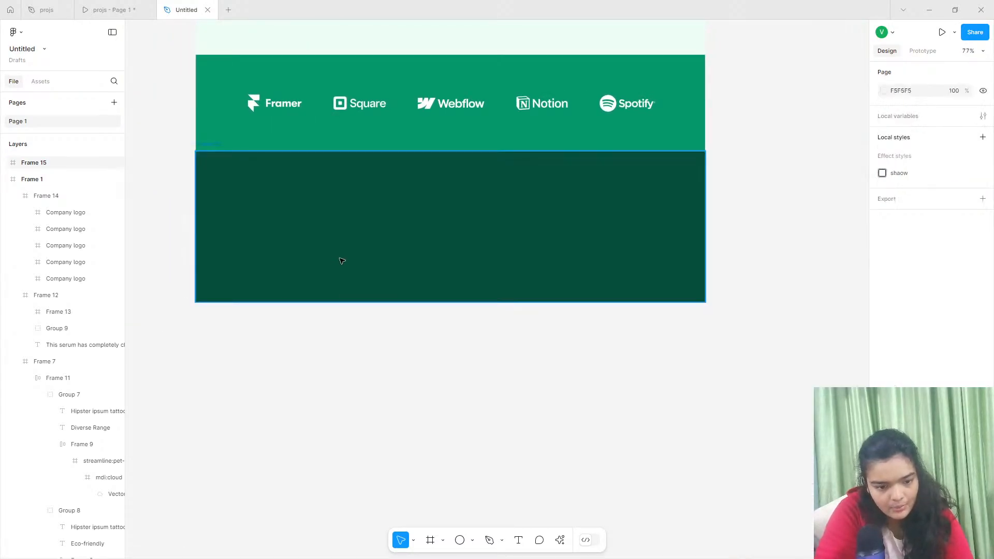
# Nest the footer frame, Frame 15, inside Frame 1 in the layer order.
pyautogui.scroll(5, 340, 258)
pyautogui.click(29, 167)
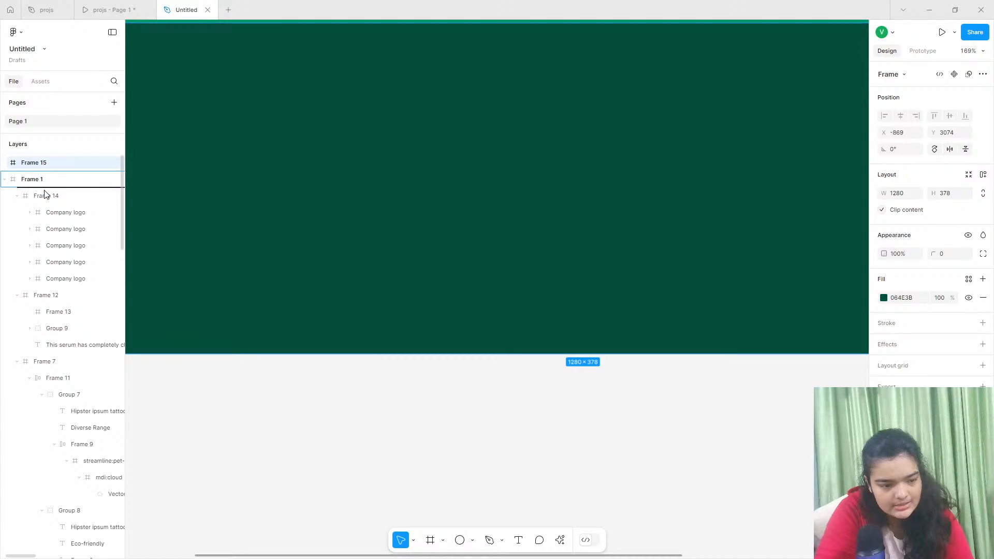
pyautogui.moveTo(45, 194); pyautogui.dragTo(47, 193)
pyautogui.scroll(-5, 386, 195)
pyautogui.hscroll(-2, 377, 191)
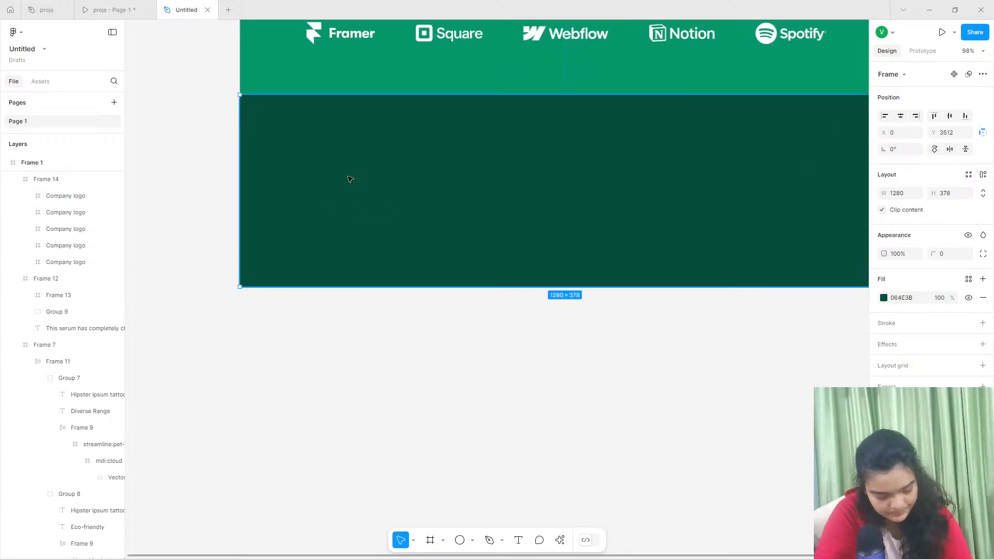
pyautogui.scroll(5, 312, 154)
pyautogui.scroll(-5, 373, 466)
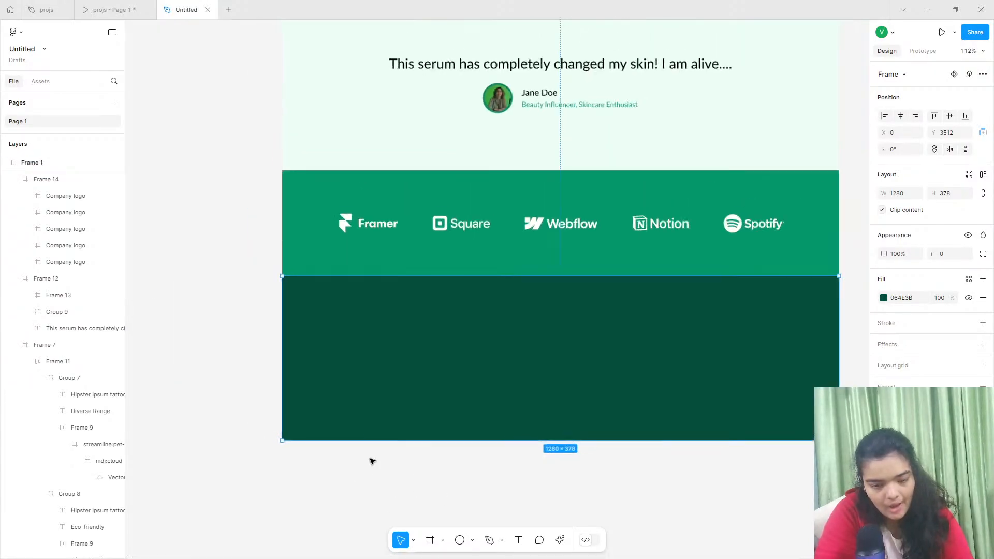
# Compare the page's sections with the reference prototype from hero to footer and return to the Untitled file's empty footer.
pyautogui.scroll(20, 370, 458)
pyautogui.scroll(10, 365, 446)
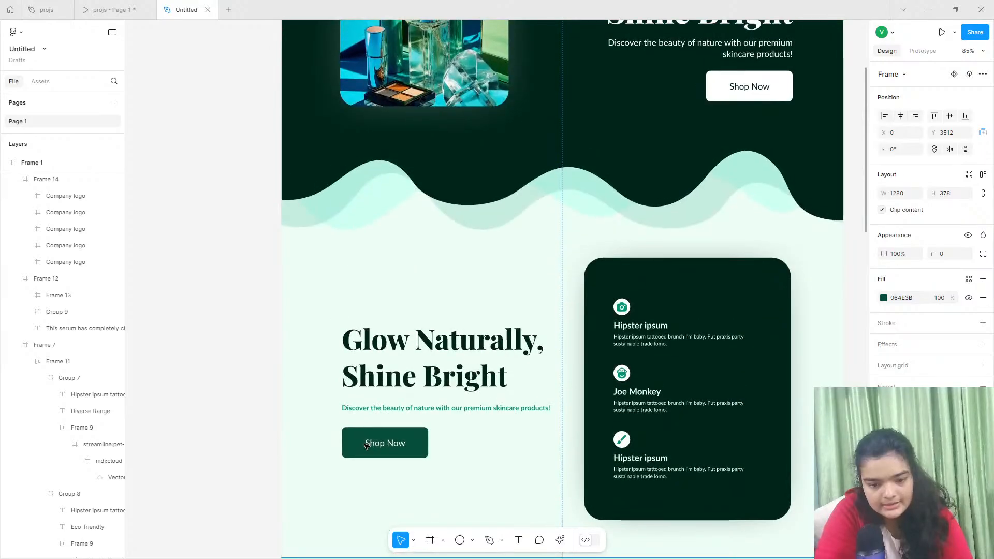
pyautogui.scroll(-5, 319, 267)
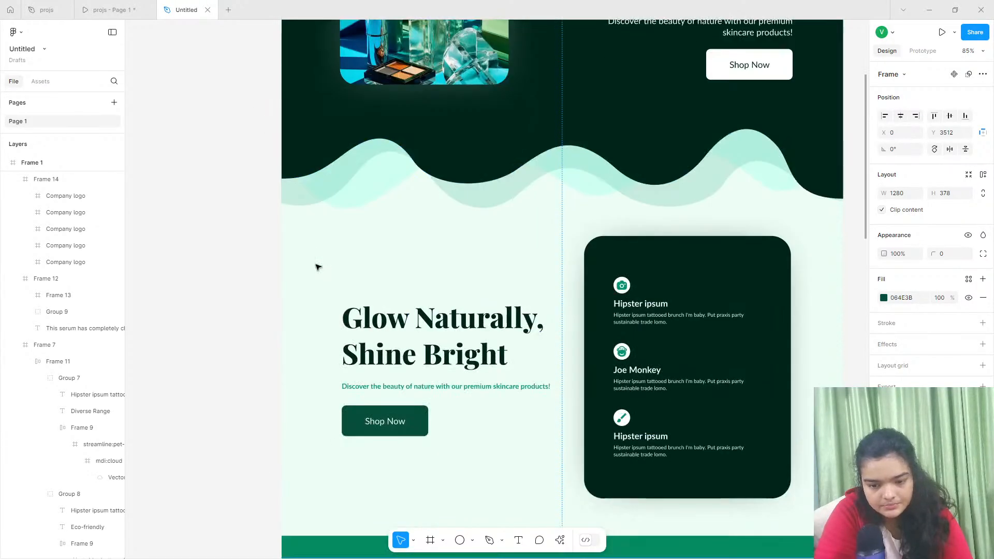
pyautogui.click(111, 8)
pyautogui.scroll(15, 300, 263)
pyautogui.scroll(5, 304, 281)
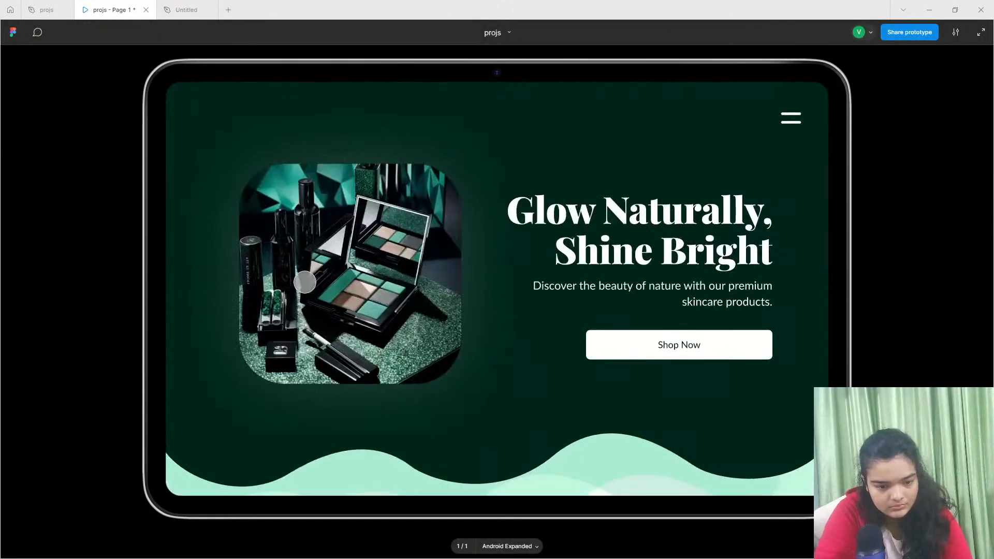
pyautogui.scroll(-15, 304, 282)
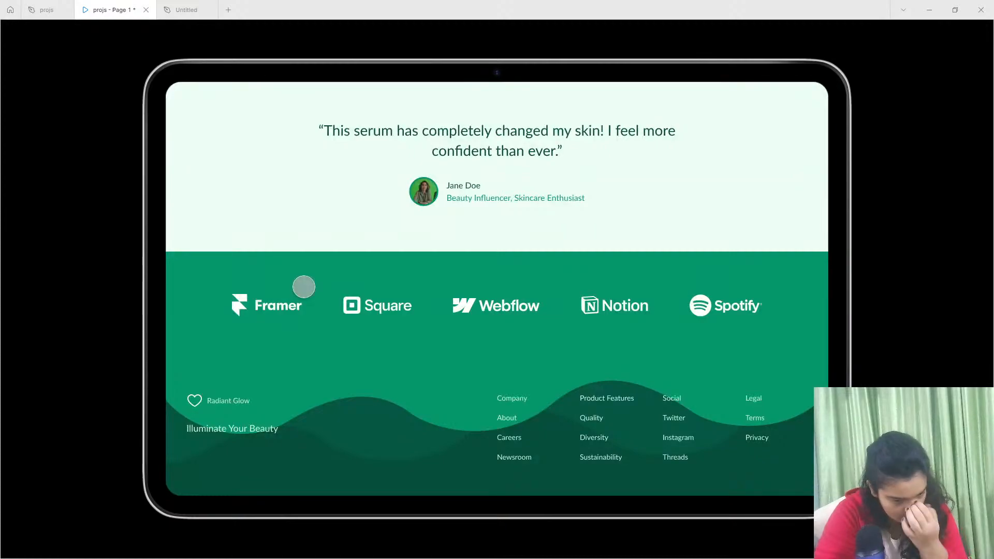
pyautogui.click(187, 10)
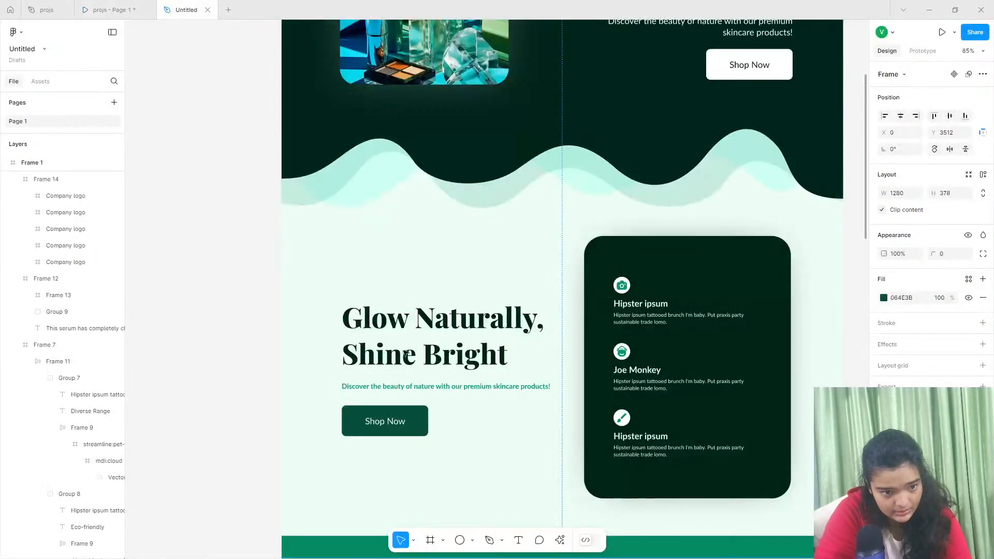
pyautogui.scroll(-5, 443, 506)
pyautogui.scroll(-10, 440, 502)
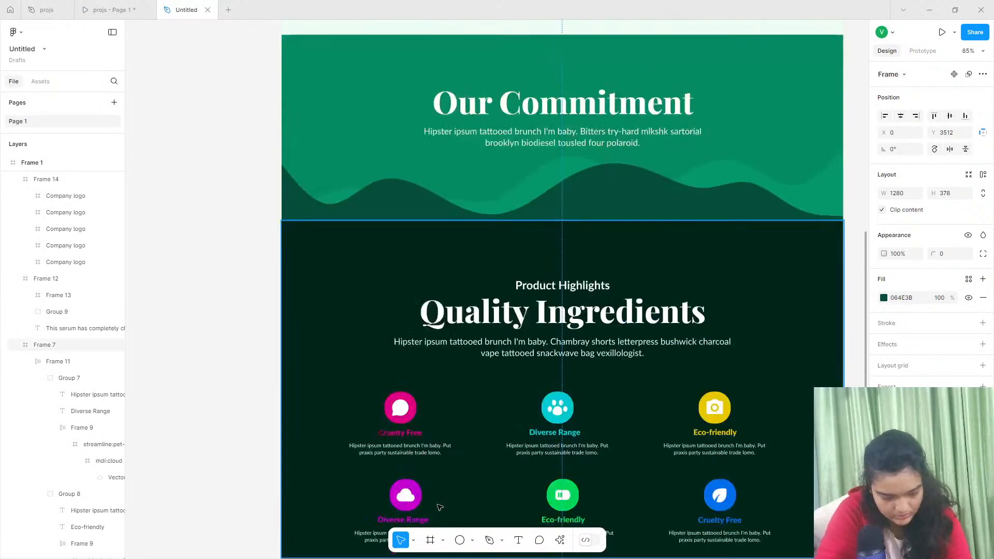
pyautogui.scroll(-5, 438, 481)
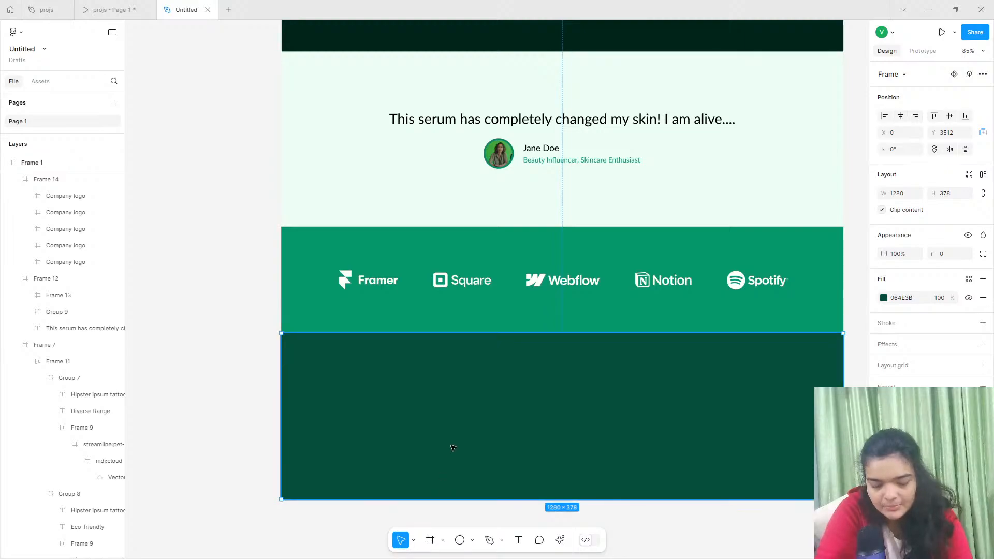
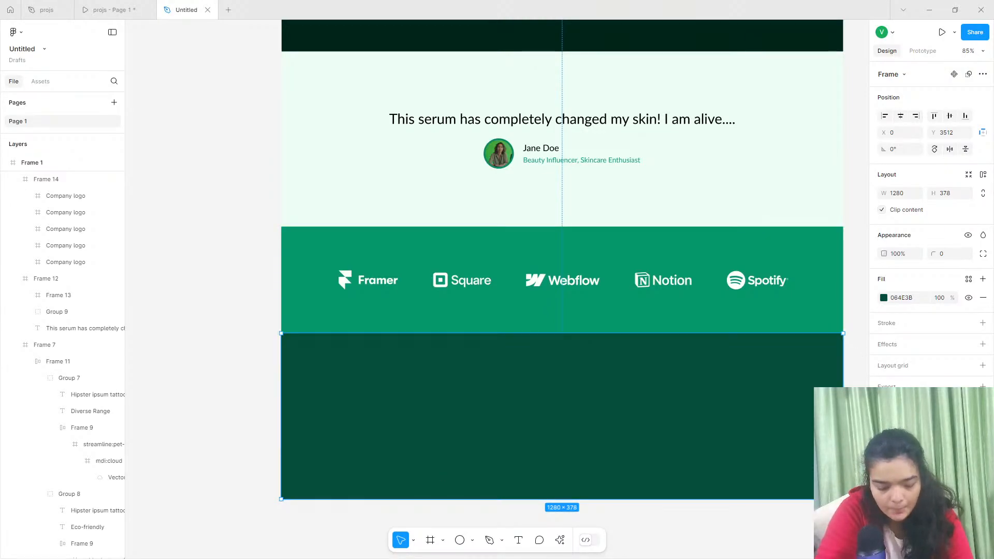
# Import the dice icon from the Iconify plugin and place it at about 38 × 38 near the footer's upper-left corner.
pyautogui.click(562, 540)
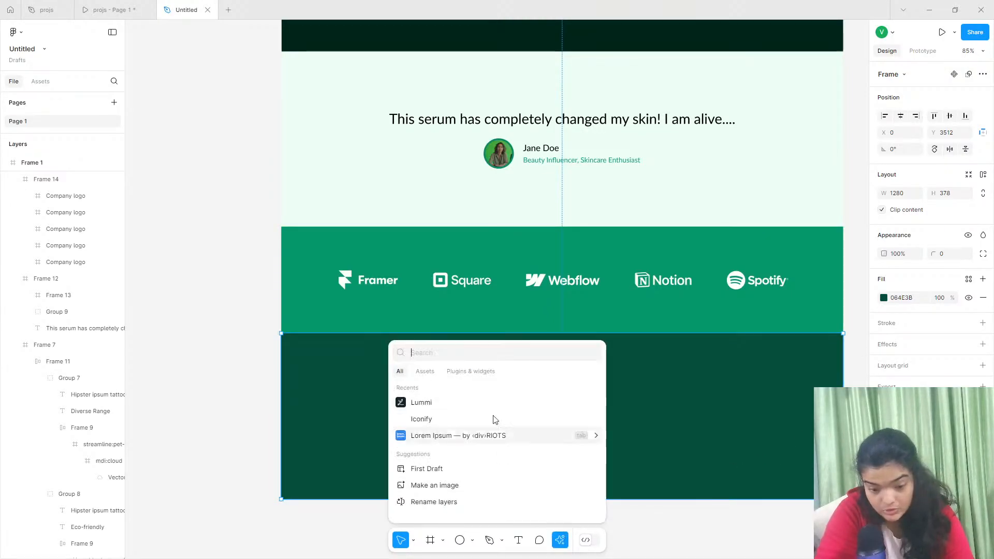
pyautogui.click(420, 419)
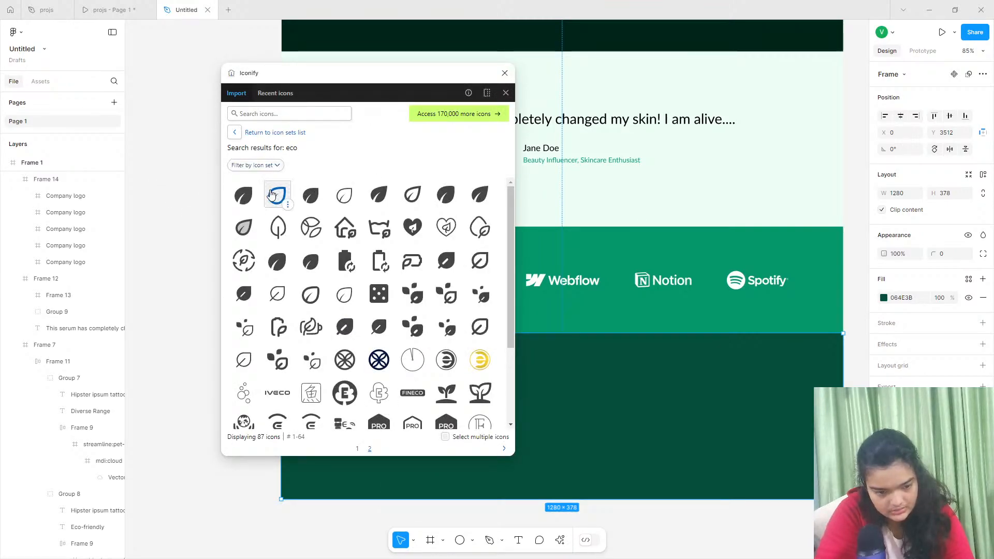
pyautogui.moveTo(378, 293); pyautogui.dragTo(199, 350)
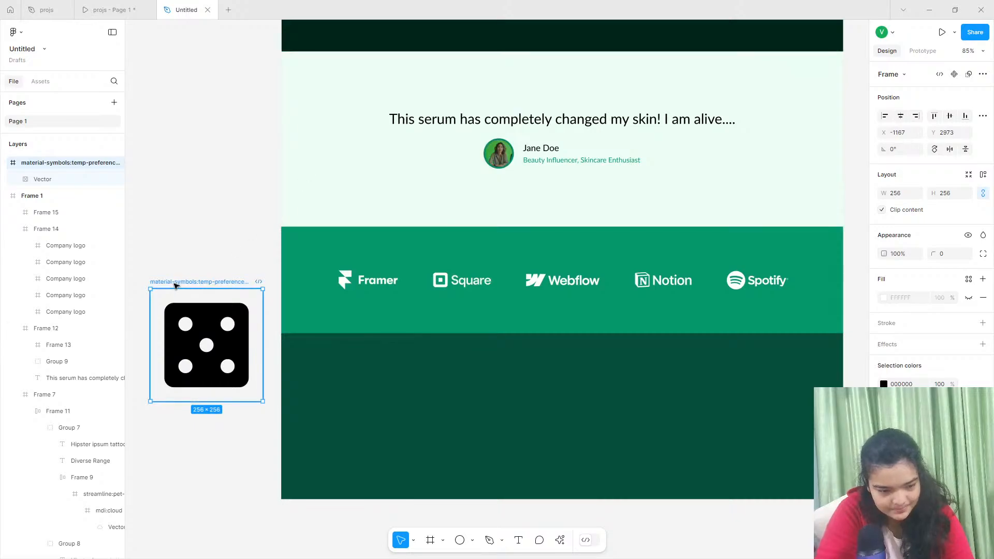
pyautogui.moveTo(178, 288); pyautogui.dragTo(318, 380)
pyautogui.scroll(5, 317, 378)
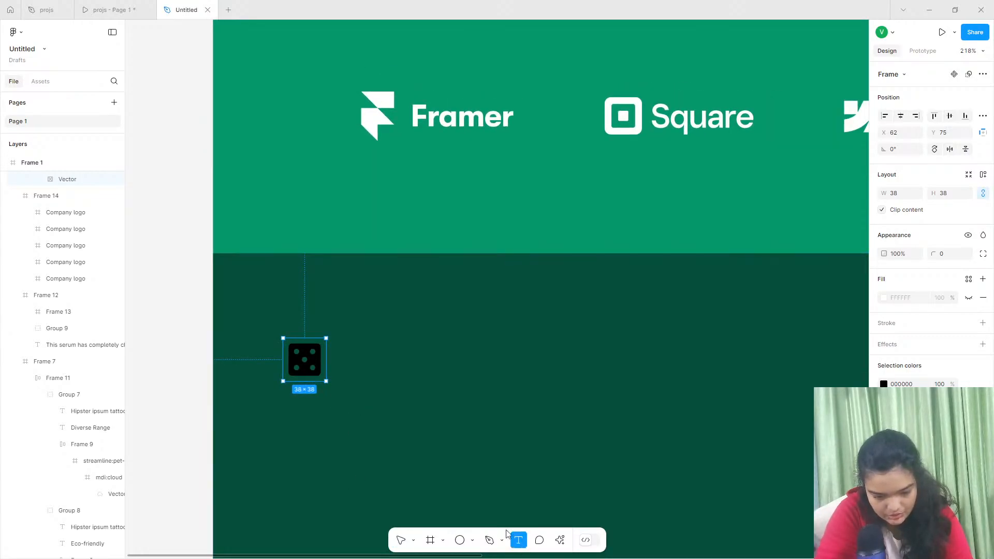
# Add the text "Radiant Glow" beside the footer's dice icon and align it with the icon.
pyautogui.click(345, 341)
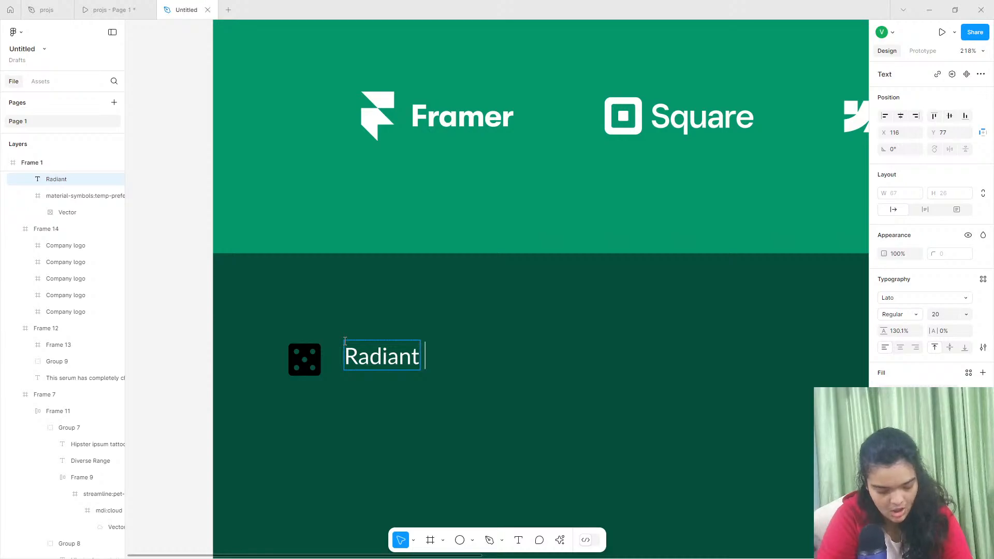
pyautogui.press('Escape')
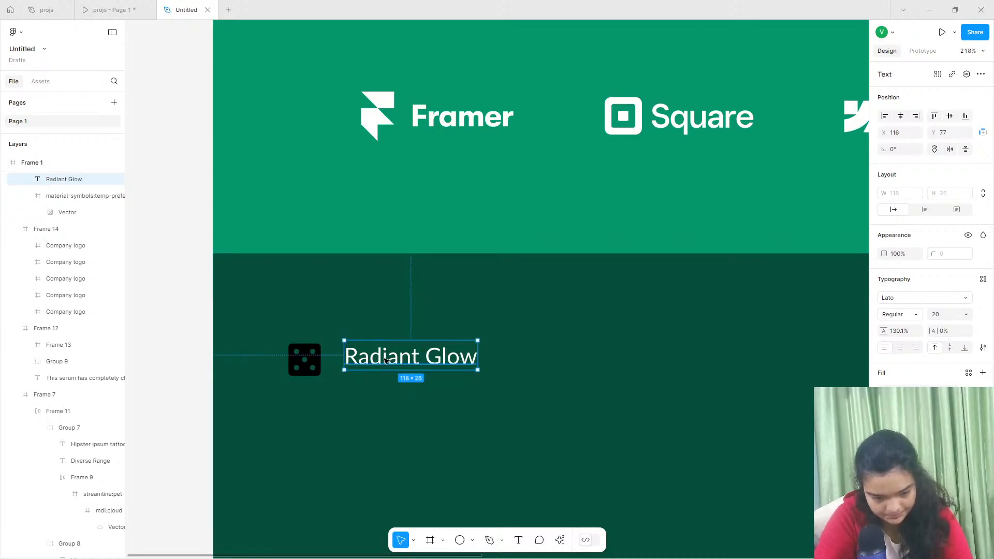
pyautogui.moveTo(386, 360); pyautogui.dragTo(379, 364)
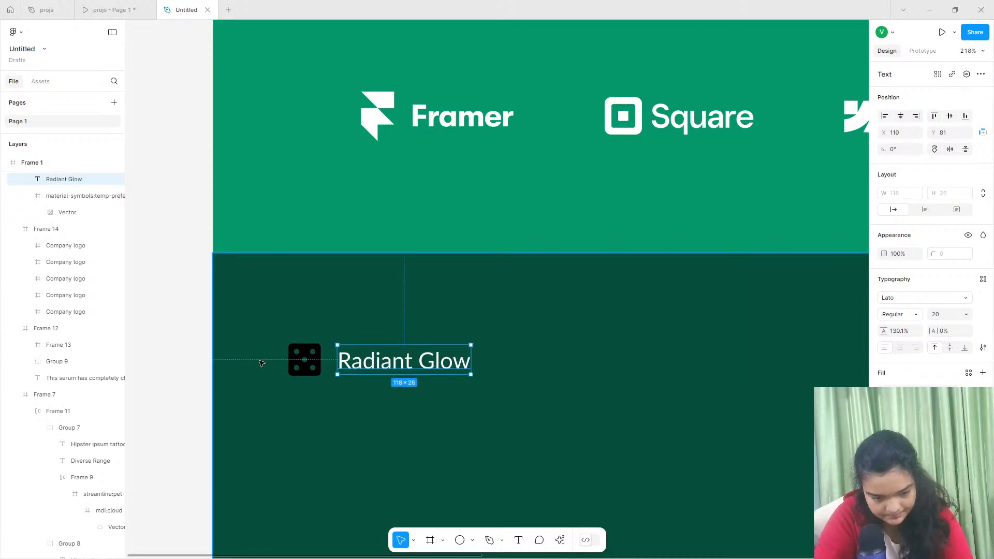
# Recolour the dice icon to white FFFFFF and set the "Radiant Glow" text to Bold.
pyautogui.click(296, 361)
pyautogui.click(883, 384)
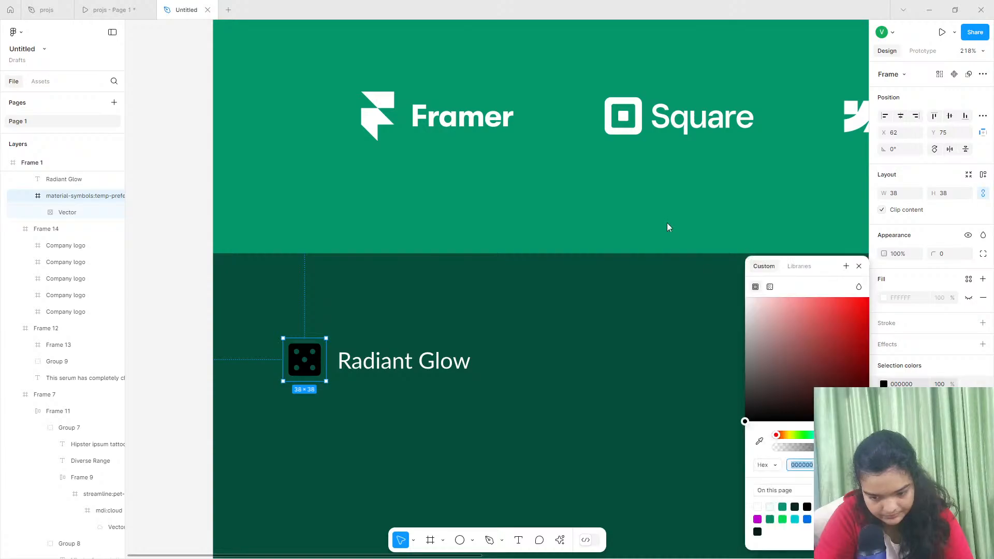
pyautogui.write('FFFFFF')
pyautogui.click(366, 352)
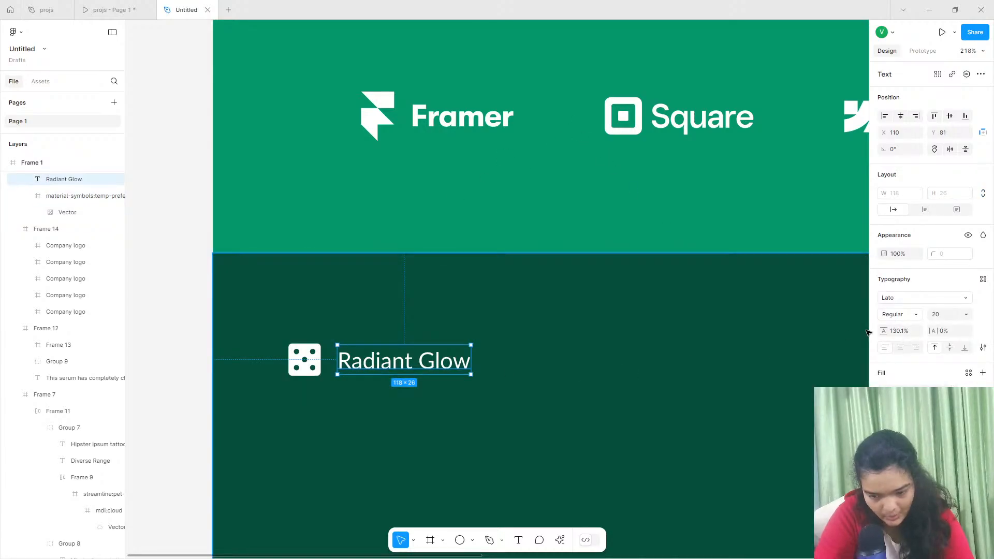
pyautogui.click(899, 314)
pyautogui.click(897, 326)
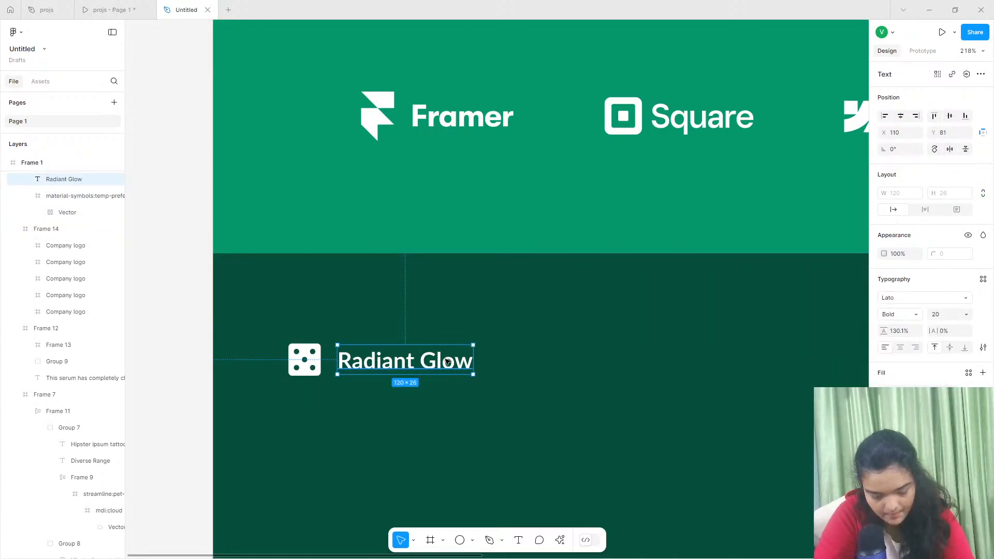
# Duplicate the "Radiant Glow" text below the icon and replace the copy with two sentences generated by the Lorem Ipsum plugin.
pyautogui.scroll(-5, 447, 361)
pyautogui.hotkey('shift', 'a')
pyautogui.hotkey('shift', '2')
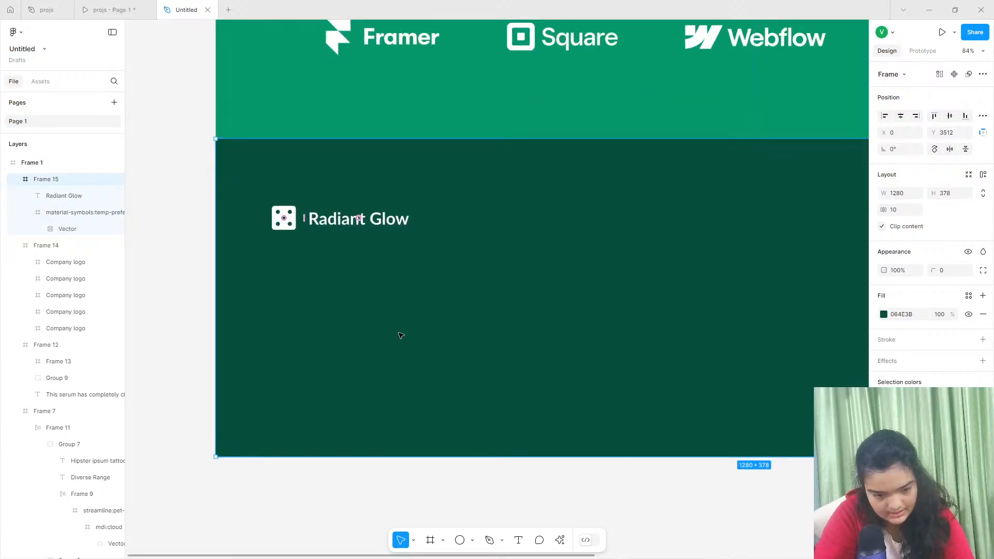
pyautogui.click(330, 193)
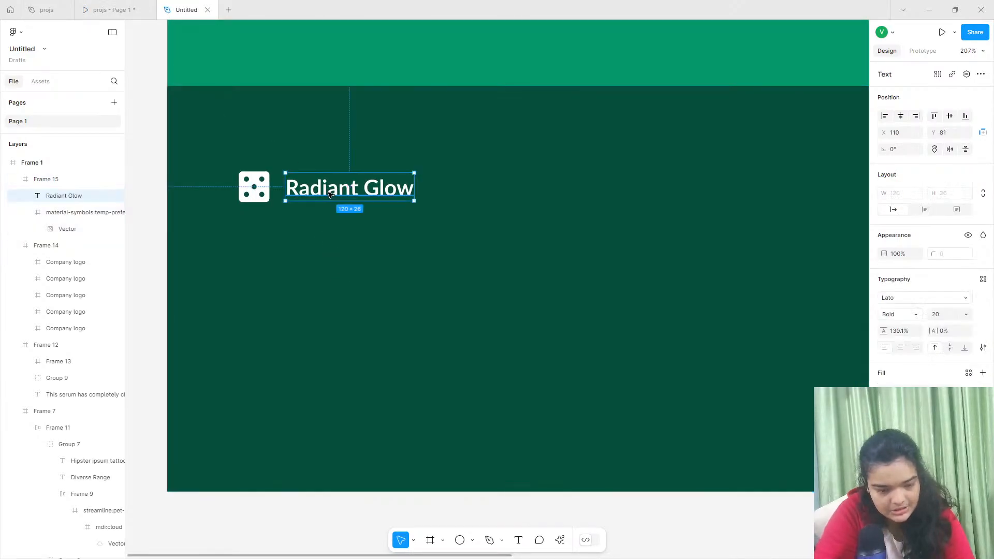
pyautogui.moveTo(330, 194); pyautogui.dragTo(284, 241)
pyautogui.click(559, 539)
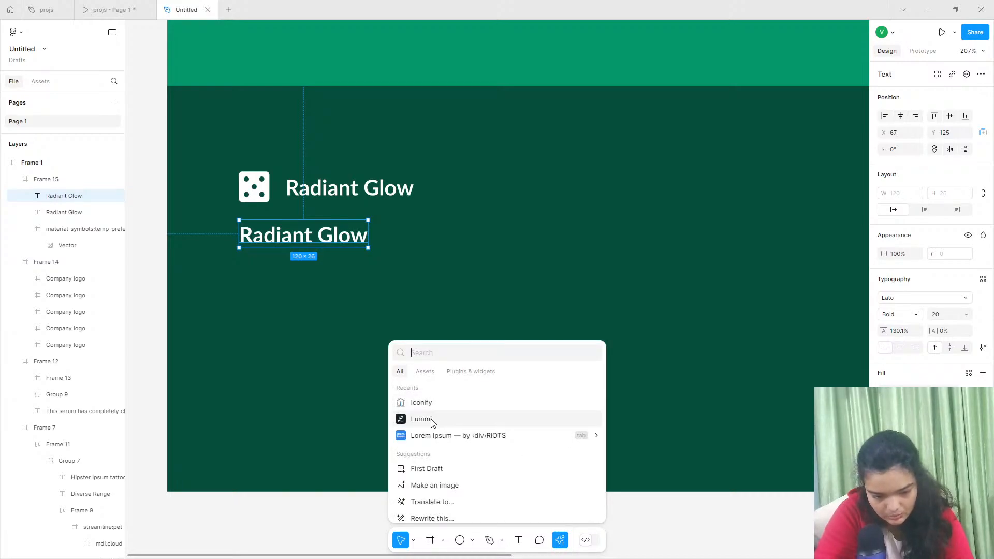
pyautogui.click(432, 437)
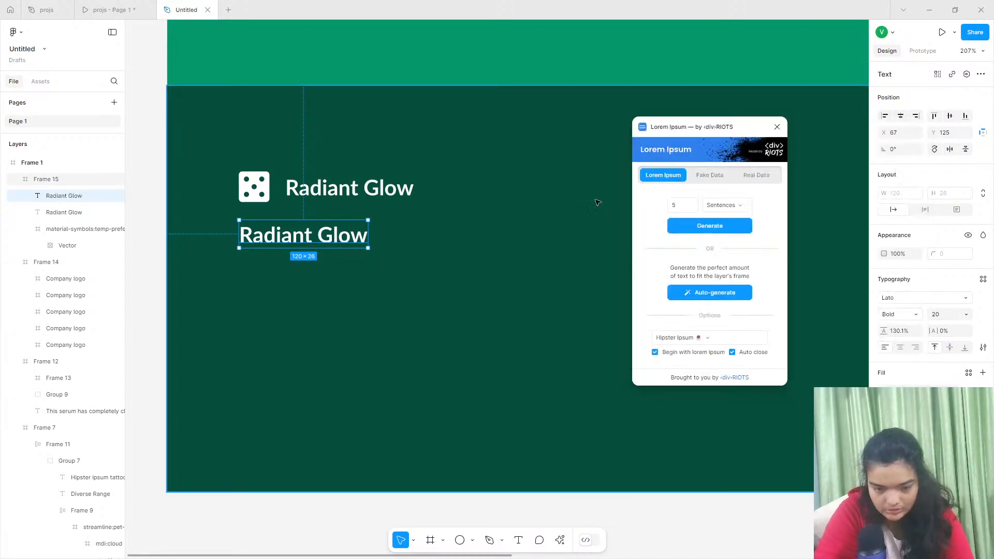
pyautogui.click(681, 231)
pyautogui.click(529, 256)
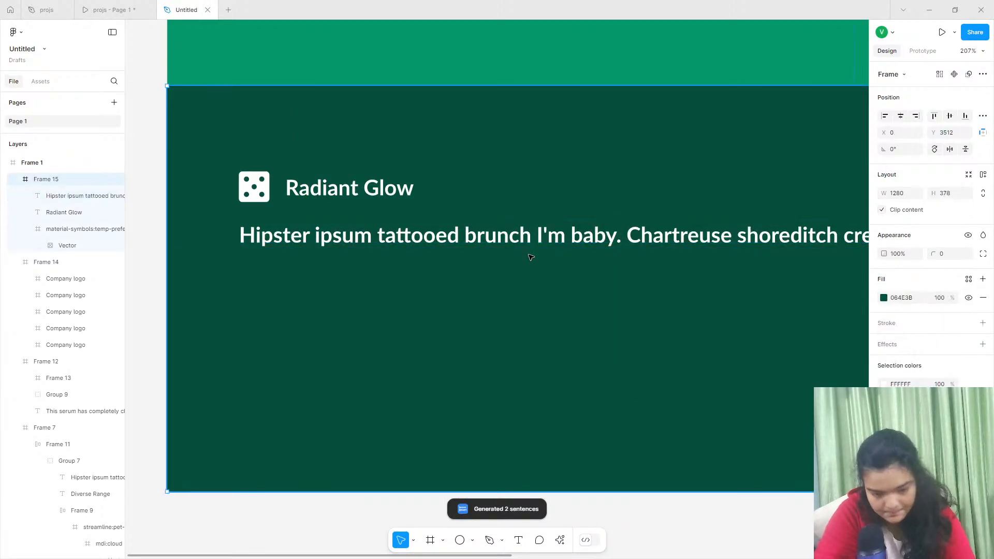
# Set the footer placeholder text to size 12 and narrow its box to about 378 wide so it wraps.
pyautogui.hscroll(2, 552, 256)
pyautogui.scroll(-4, 553, 256)
pyautogui.hscroll(3, 611, 248)
pyautogui.hscroll(1, 614, 247)
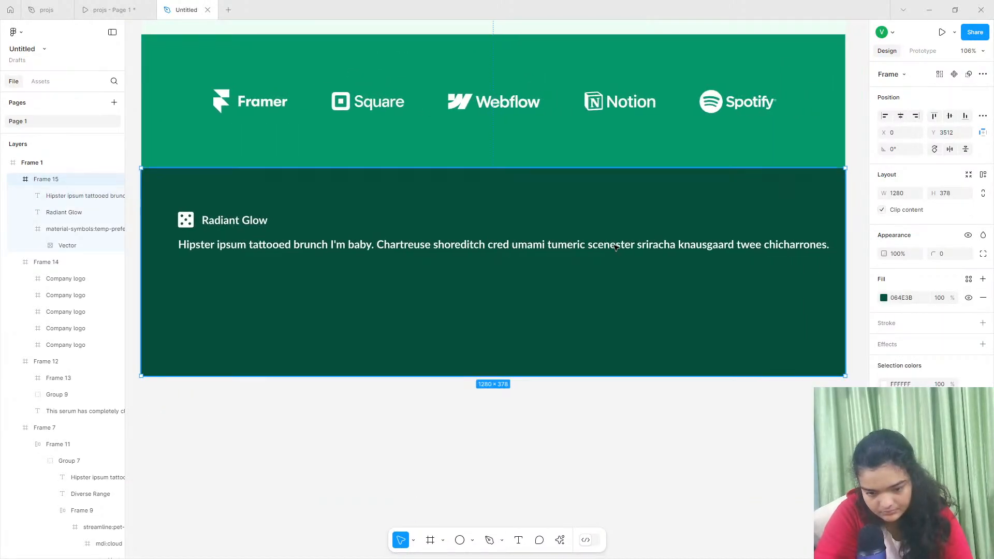
pyautogui.click(611, 246)
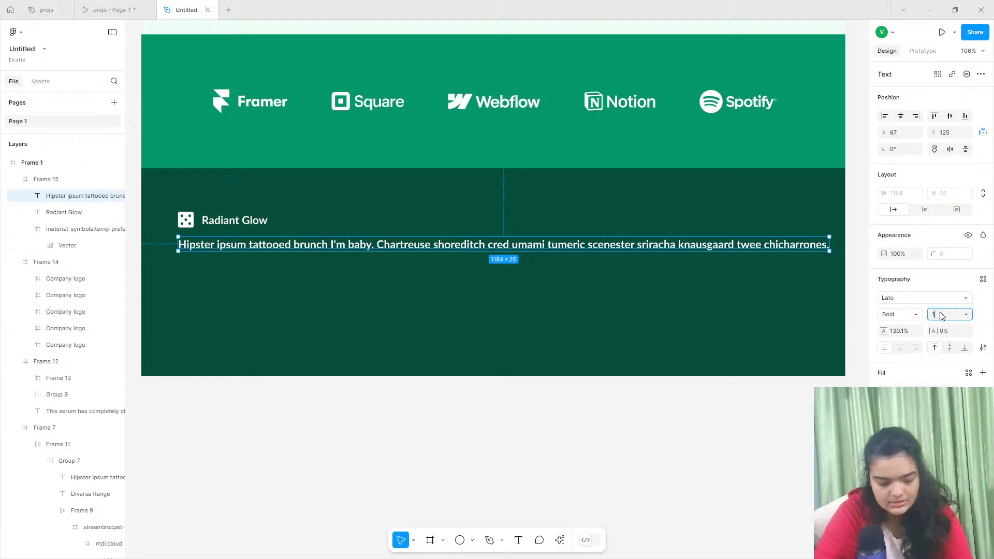
pyautogui.press('Return')
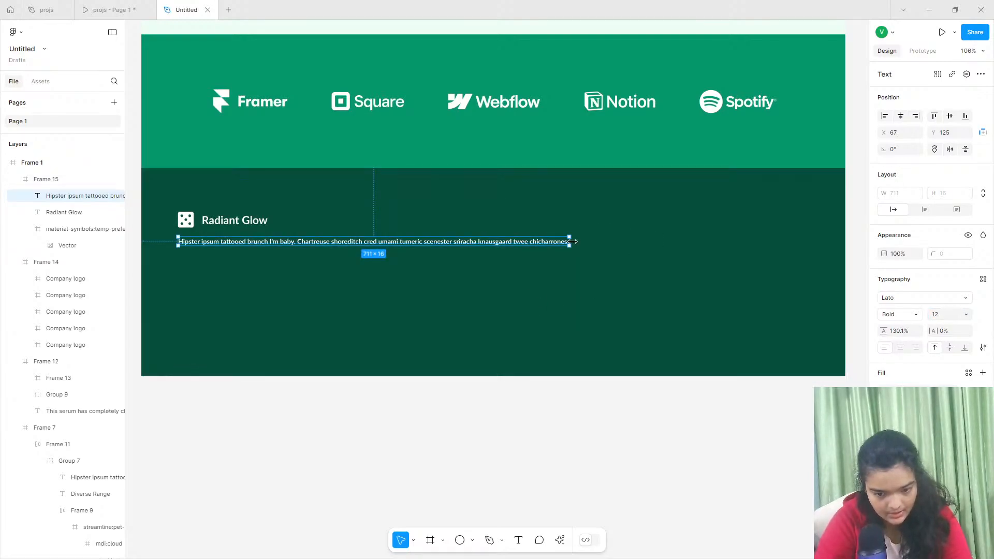
pyautogui.moveTo(569, 242); pyautogui.dragTo(387, 250)
# Delete the second sentence of the footer placeholder text and set its box to auto width.
pyautogui.doubleClick(274, 250)
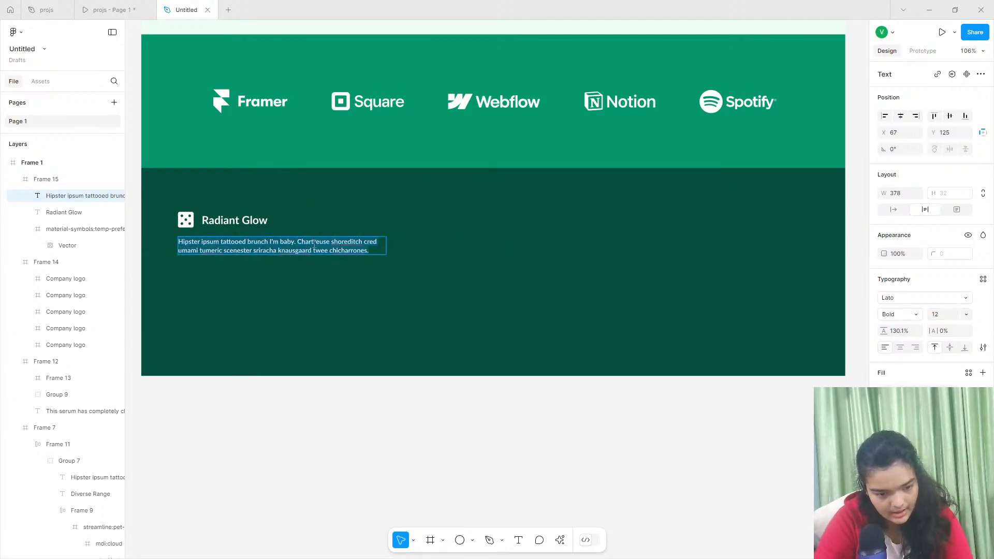
pyautogui.click(305, 242)
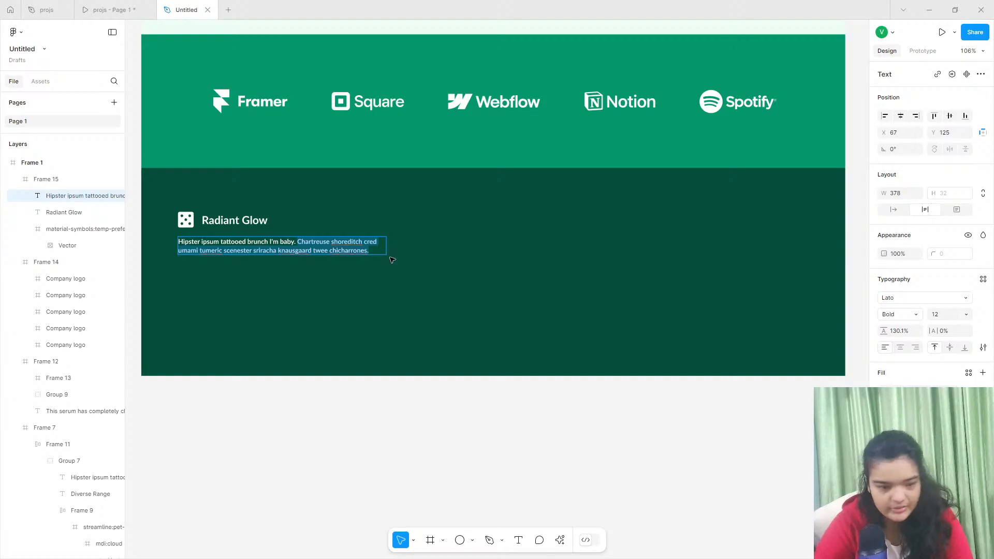
pyautogui.press('BackSpace')
pyautogui.hscroll(-2, 276, 231)
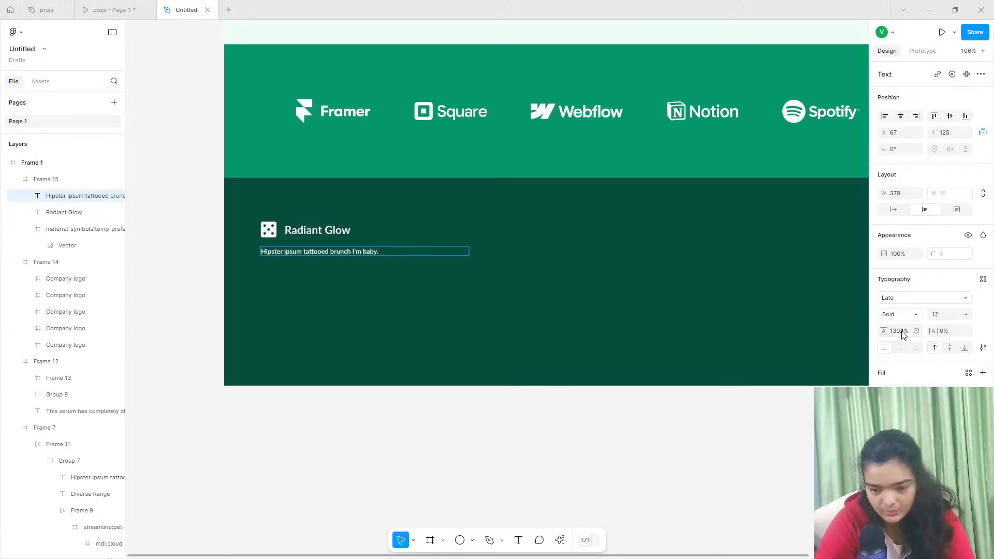
pyautogui.click(893, 209)
# Set the footer placeholder text to Regular weight and position it at Y 125, left-aligned with the dice icon.
pyautogui.scroll(5, 171, 280)
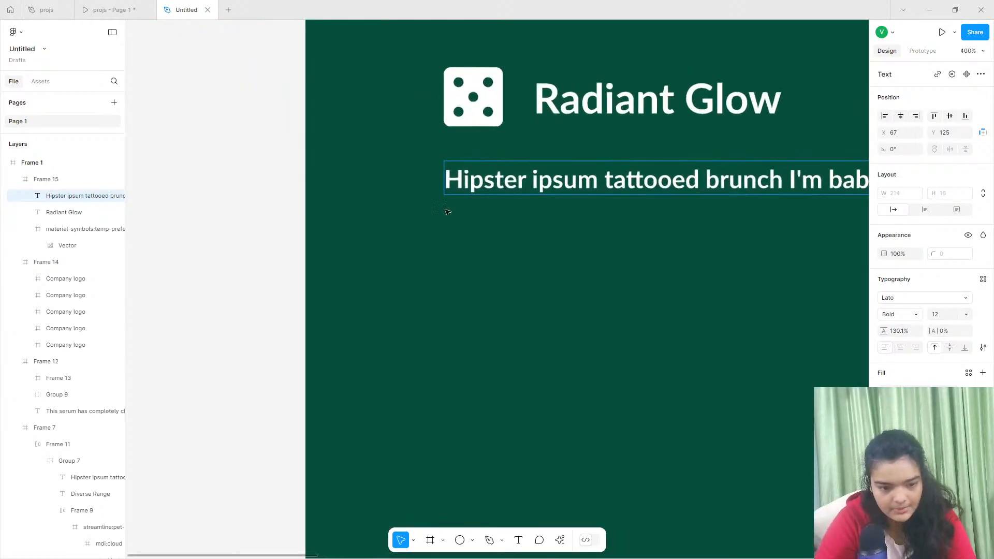
pyautogui.moveTo(492, 186); pyautogui.dragTo(491, 171)
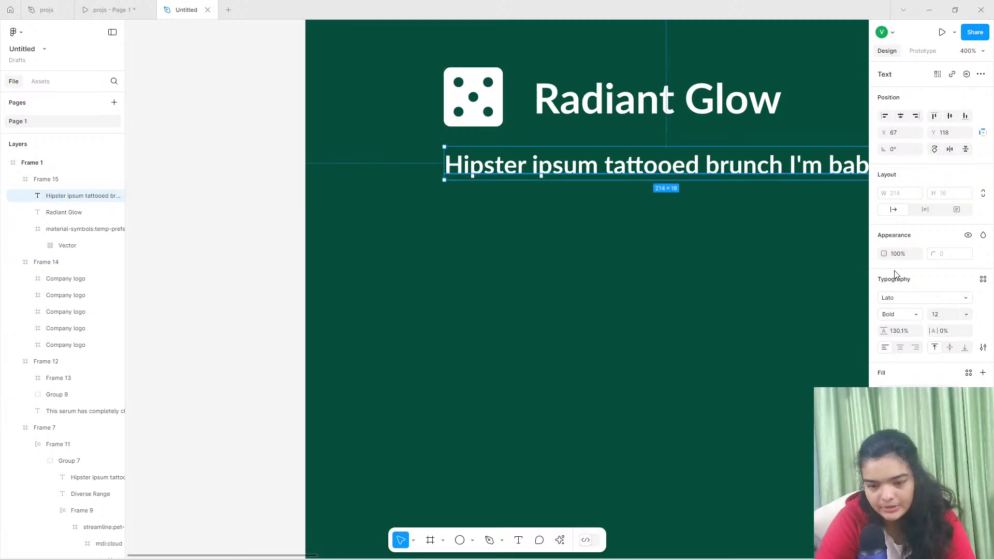
pyautogui.click(894, 314)
pyautogui.click(901, 302)
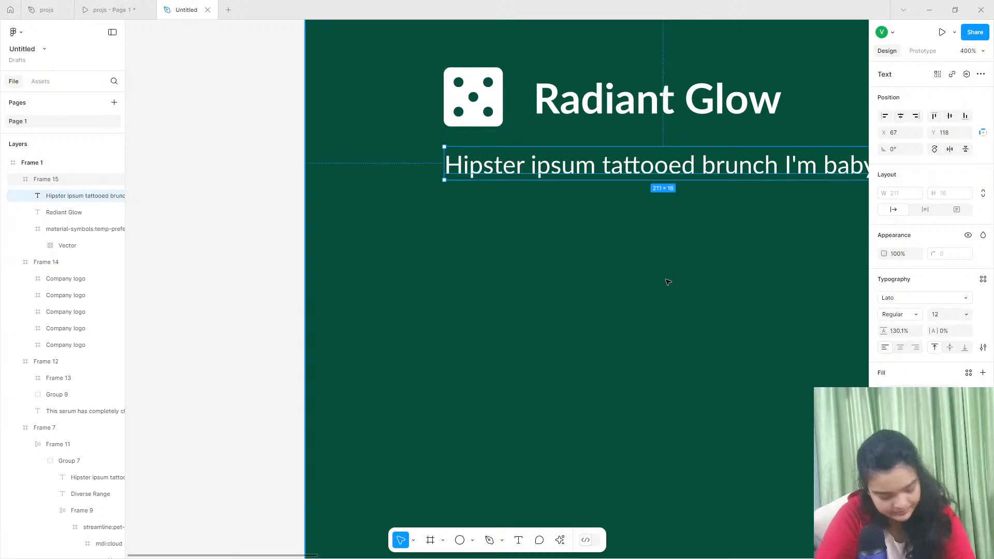
pyautogui.scroll(-5, 668, 282)
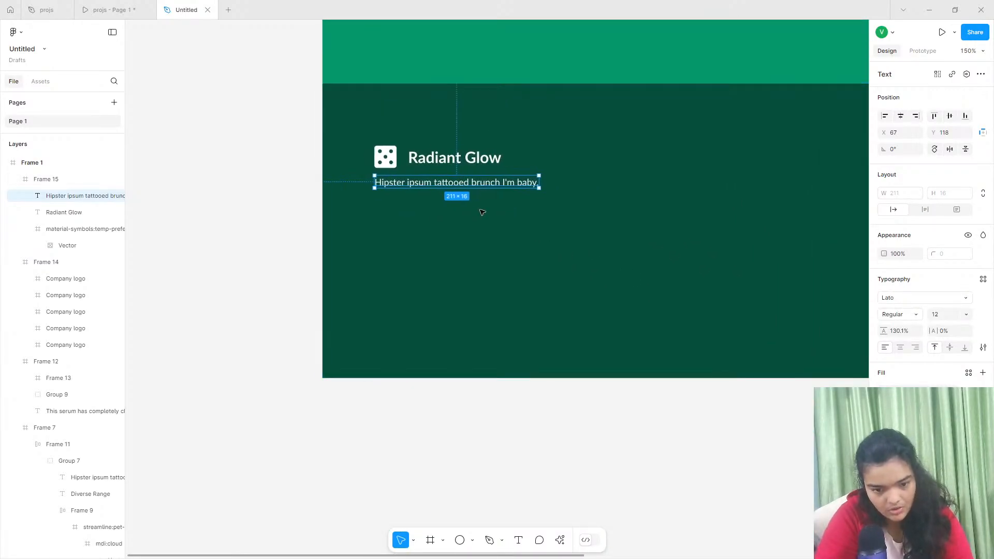
pyautogui.moveTo(439, 180); pyautogui.dragTo(440, 186)
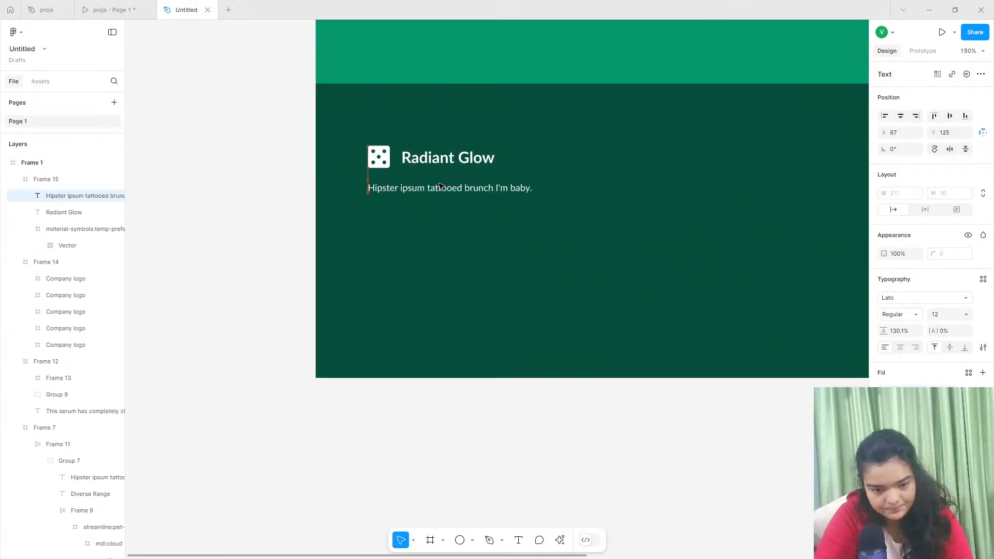
# Check the reference footer, duplicate the placeholder text to X 640, Y 86 in line with the brand name, and change the copy to "Company".
pyautogui.click(106, 10)
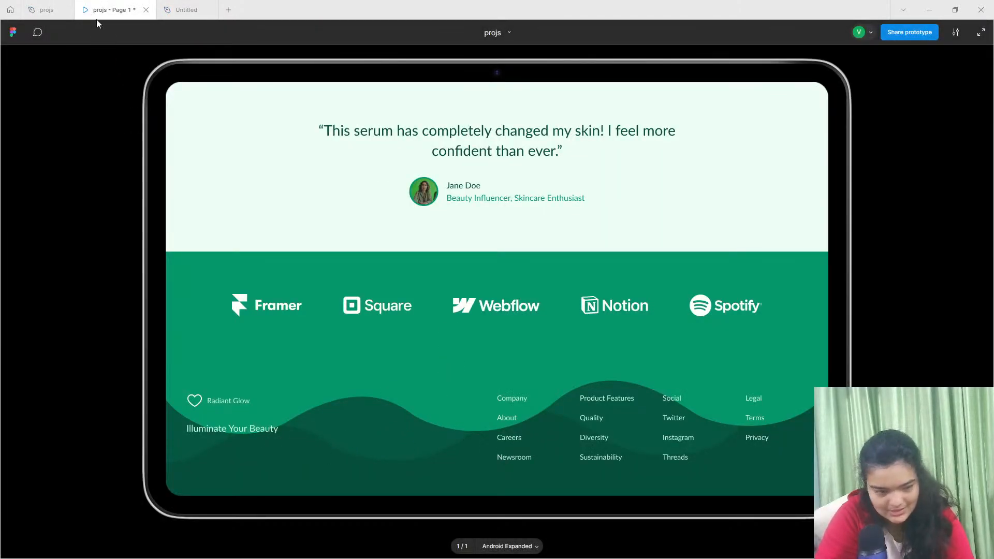
pyautogui.click(179, 10)
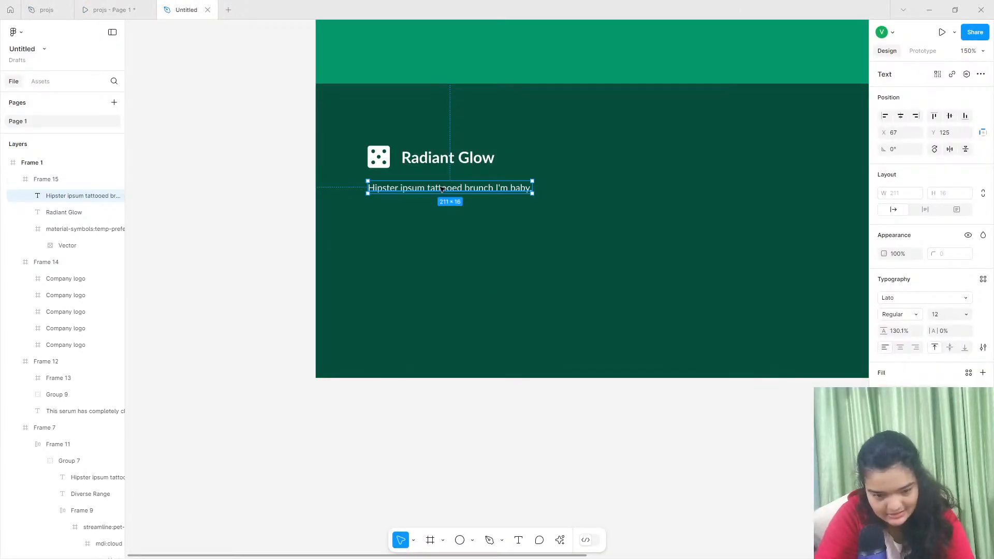
pyautogui.hotkey('ctrl', 'd')
pyautogui.moveTo(440, 188); pyautogui.dragTo(644, 169)
pyautogui.hscroll(4, 668, 168)
pyautogui.hscroll(1, 647, 162)
pyautogui.doubleClick(645, 168)
pyautogui.write('Company')
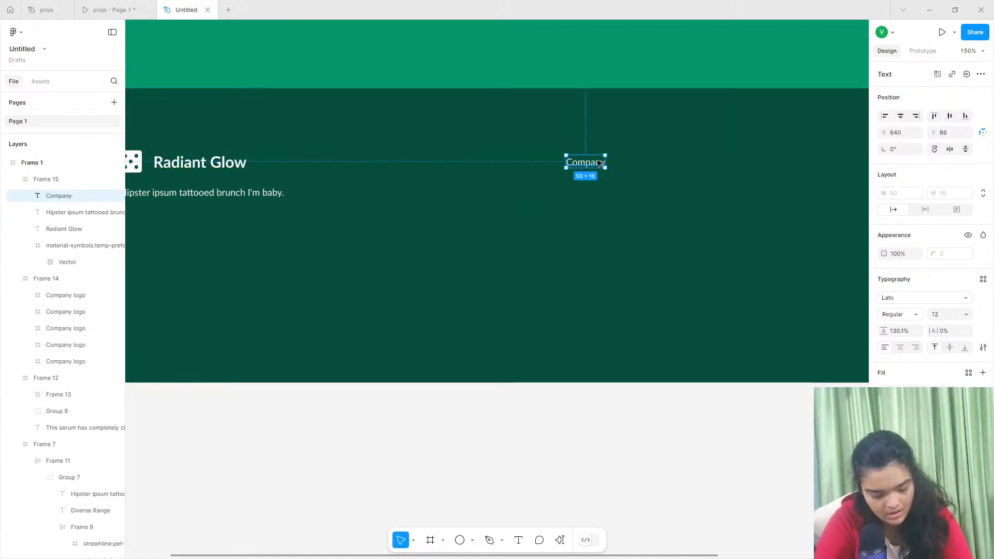
# Duplicate the "Company" text directly below it at Y 109 and change the copy to "Hiring".
pyautogui.moveTo(584, 164); pyautogui.dragTo(584, 181)
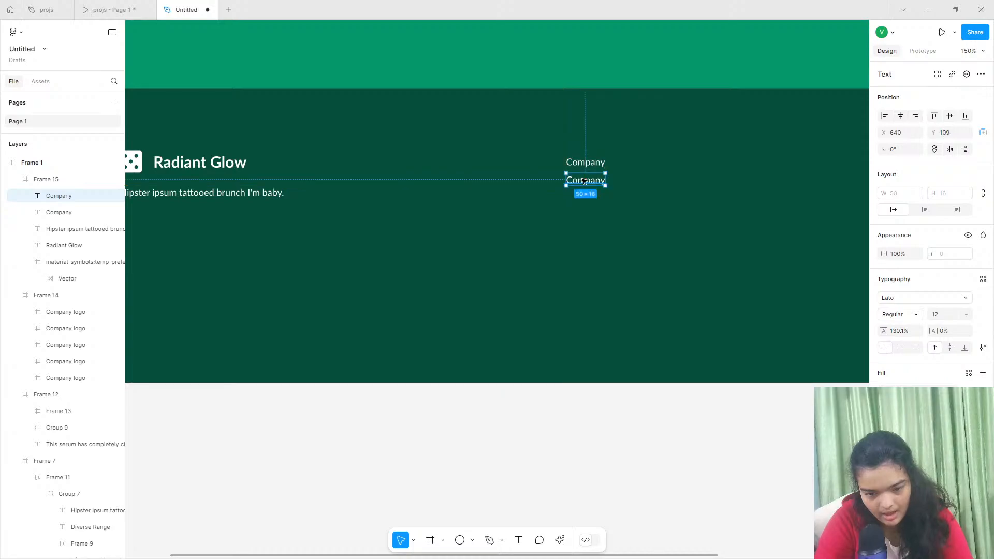
pyautogui.doubleClick(584, 180)
pyautogui.write('Hiring')
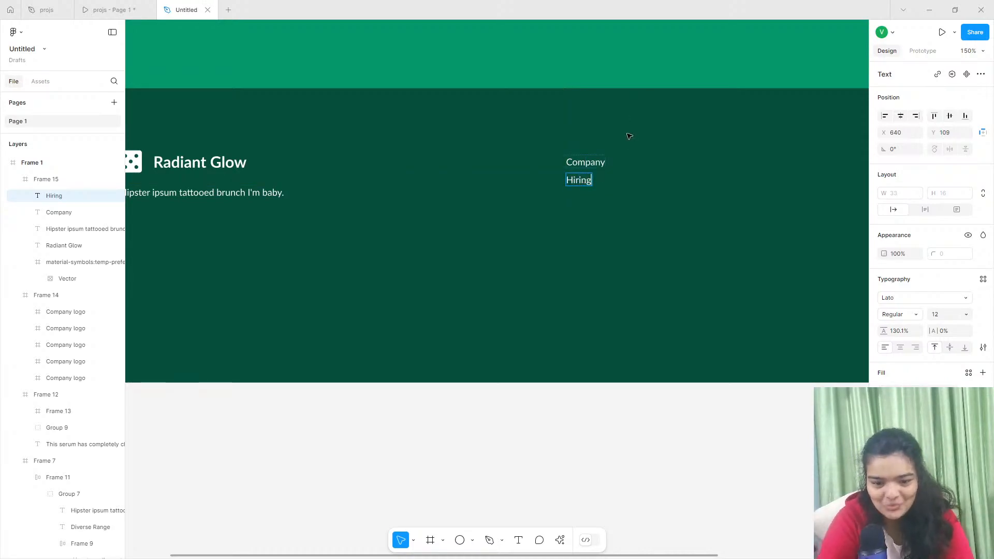
pyautogui.press('Escape')
# Duplicate the "Hiring" text below, left-aligned at X 640, Y 130, and change the copy to "About".
pyautogui.hotkey('ctrl', 'd')
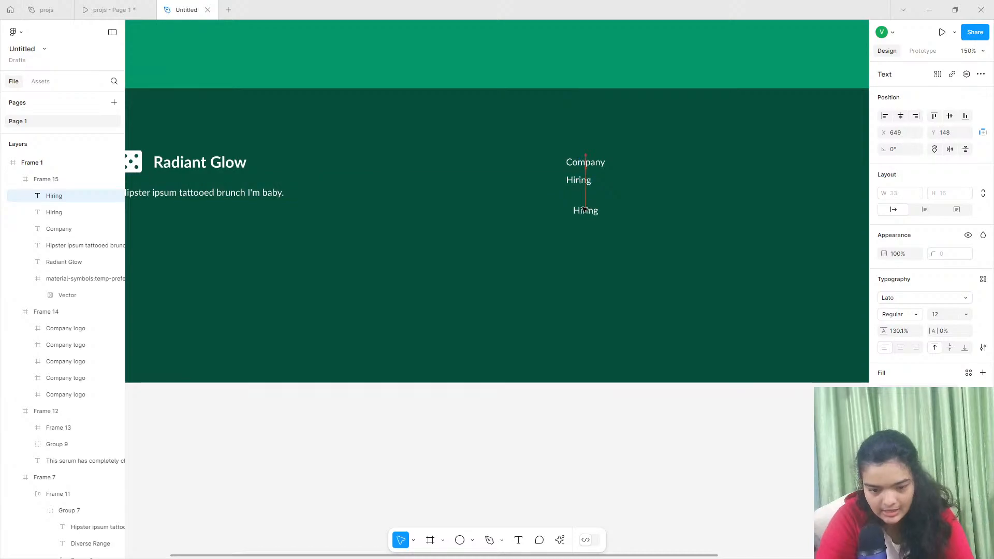
pyautogui.moveTo(585, 209); pyautogui.dragTo(578, 198)
pyautogui.doubleClick(578, 198)
pyautogui.write('About')
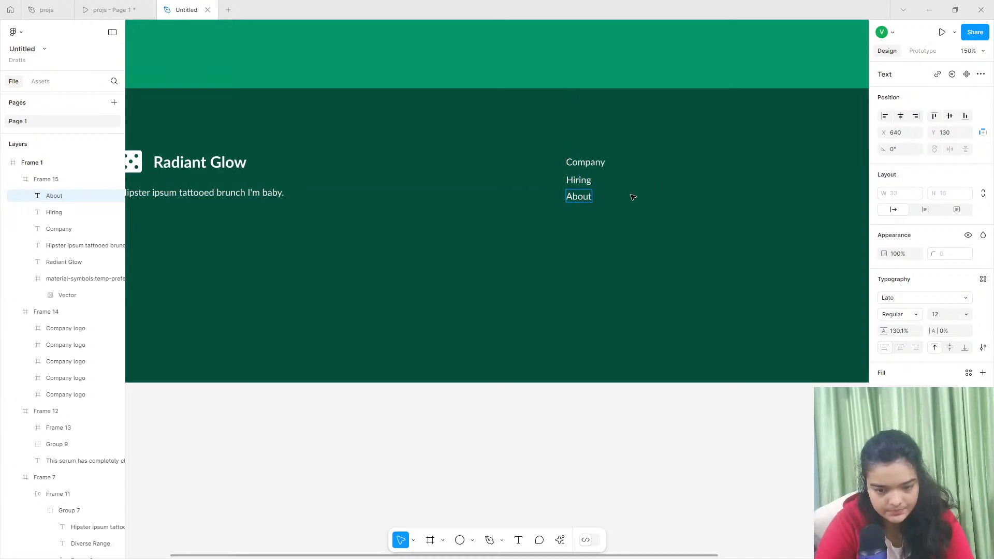
pyautogui.press('Escape')
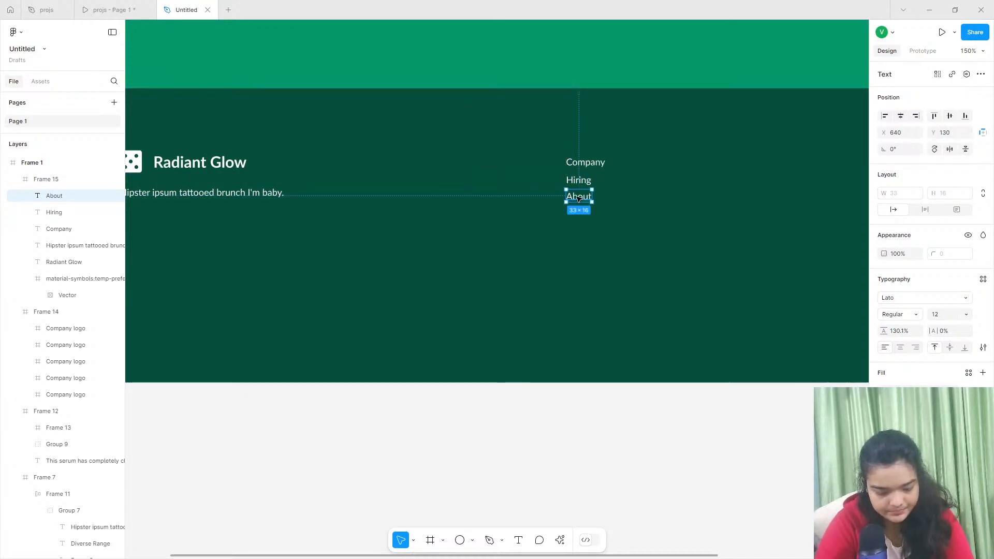
# Duplicate the "About" text below it at Y 151 and change the copy to "Services".
pyautogui.hotkey('ctrl', 'd')
pyautogui.moveTo(571, 196); pyautogui.dragTo(573, 212)
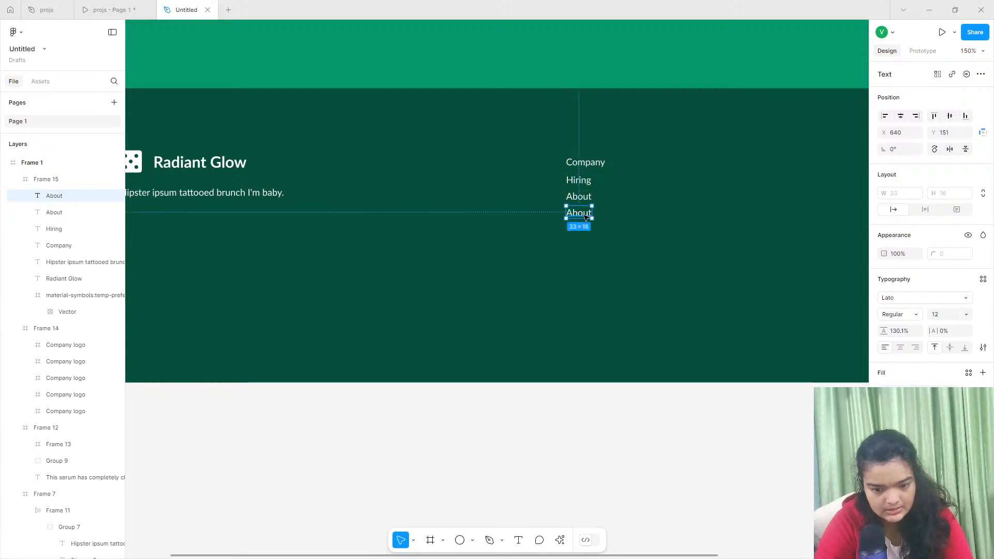
pyautogui.doubleClick(579, 213)
pyautogui.write('Services')
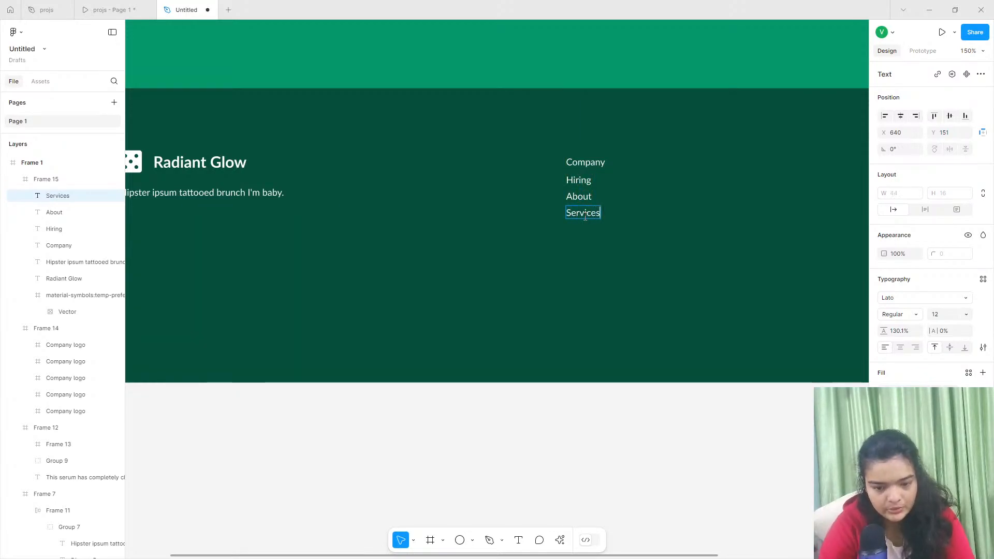
pyautogui.press('Escape')
# Duplicate the four-item footer link column three times to its right, leaving 10 spacing between columns.
pyautogui.keyDown('shift'); pyautogui.click(578, 196); pyautogui.keyUp('shift')
pyautogui.keyDown('shift'); pyautogui.click(577, 181); pyautogui.keyUp('shift')
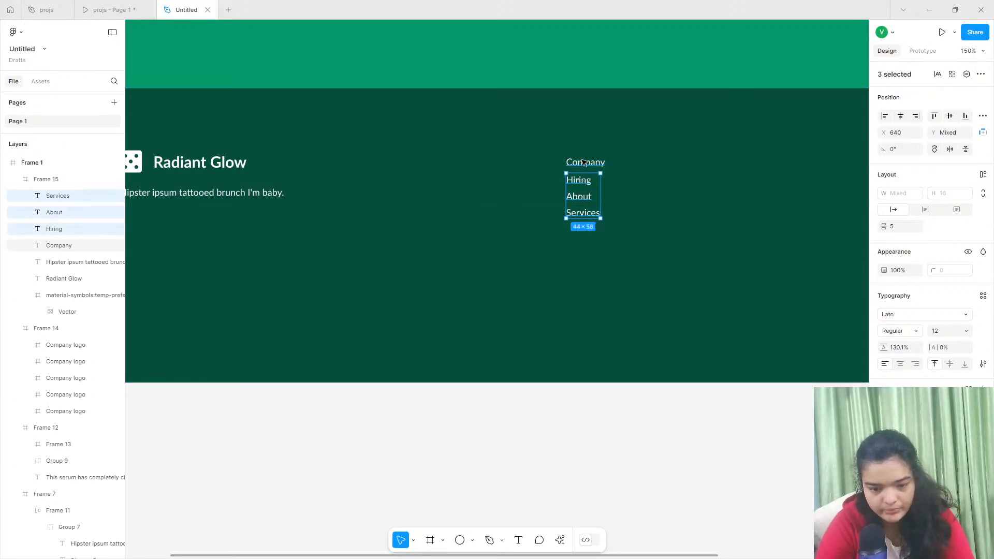
pyautogui.keyDown('shift'); pyautogui.click(583, 163); pyautogui.keyUp('shift')
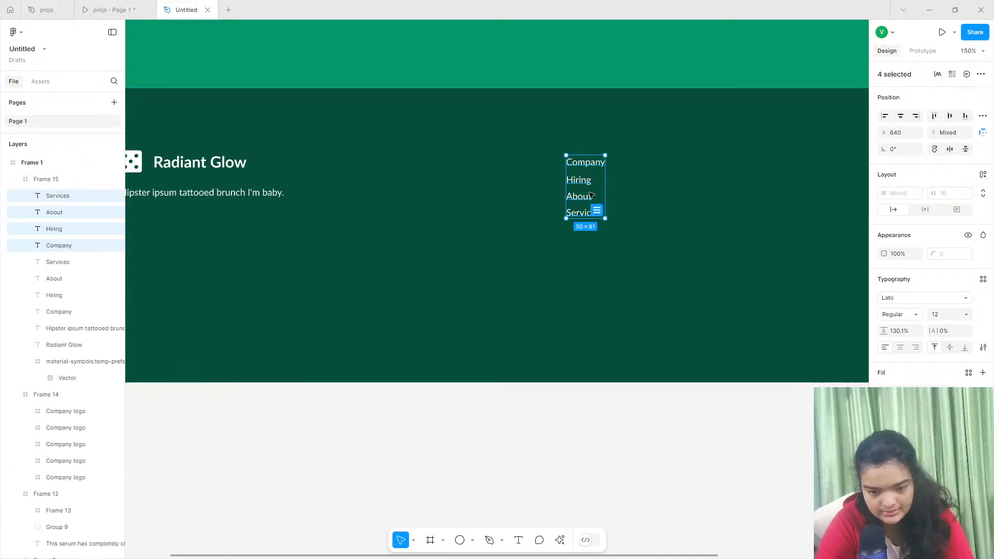
pyautogui.moveTo(585, 191); pyautogui.dragTo(676, 191)
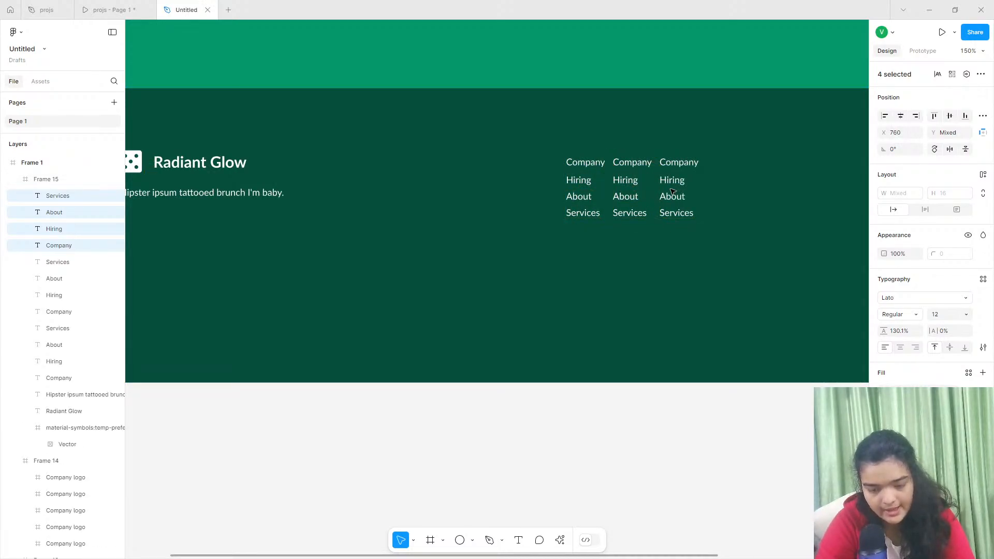
pyautogui.moveTo(671, 192); pyautogui.dragTo(719, 190)
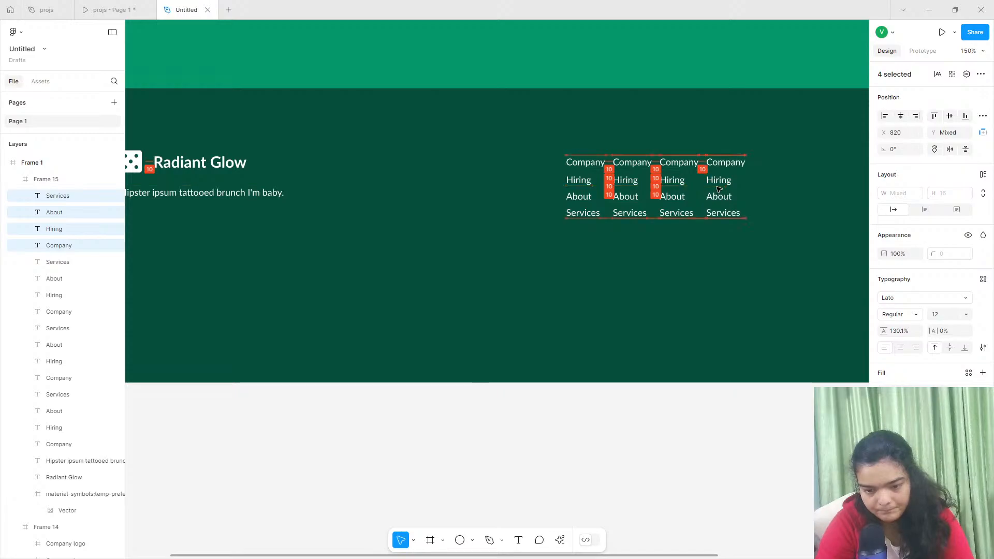
# Check the footer headings in the reference prototype and change the second column's heading to "Products".
pyautogui.click(109, 9)
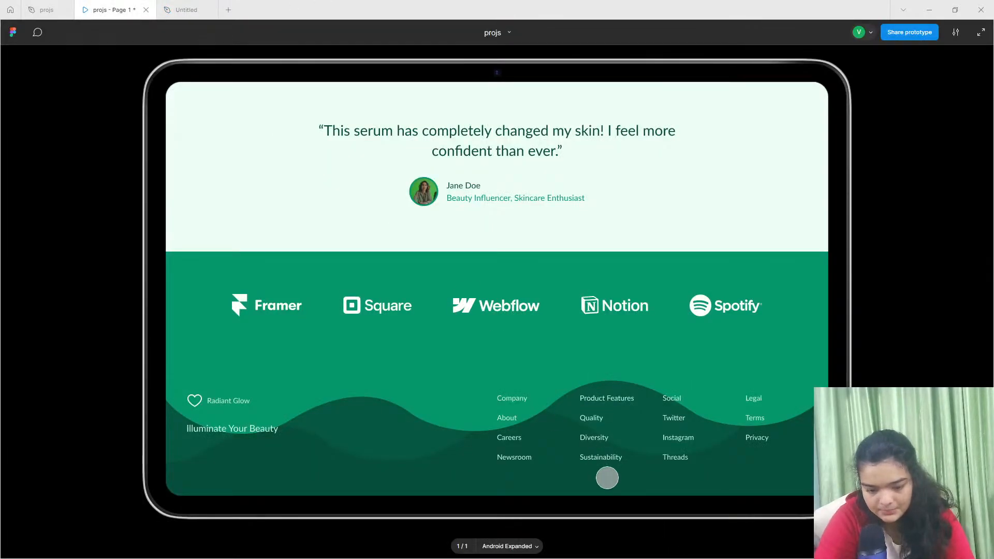
pyautogui.click(212, 4)
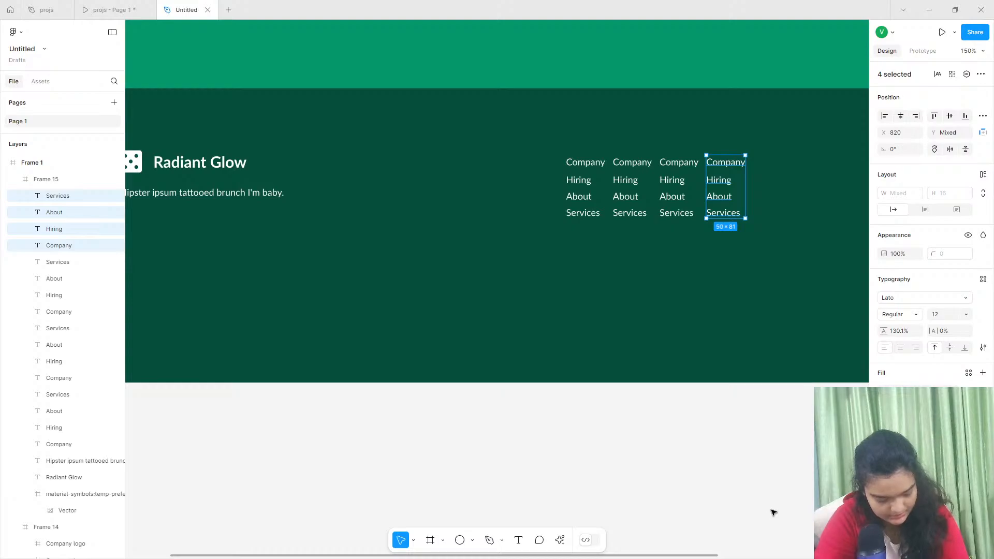
pyautogui.click(632, 164)
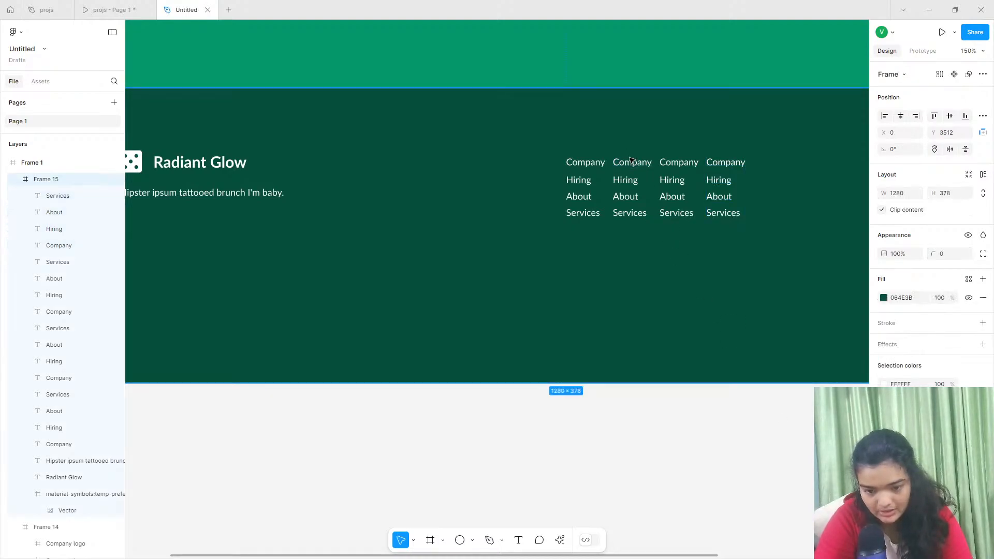
pyautogui.click(634, 165)
pyautogui.doubleClick(636, 168)
pyautogui.press('BackSpace')
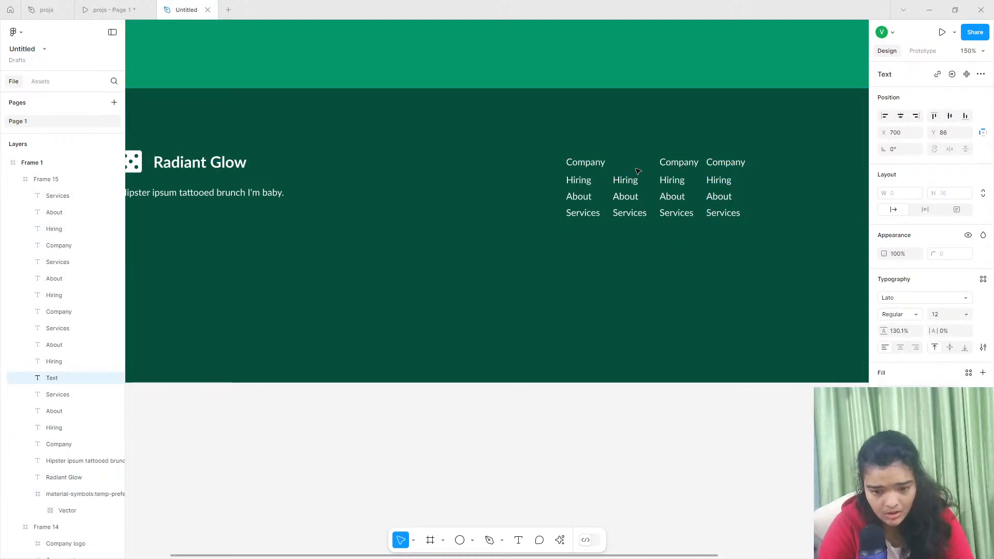
pyautogui.press('BackSpace')
pyautogui.write('P')
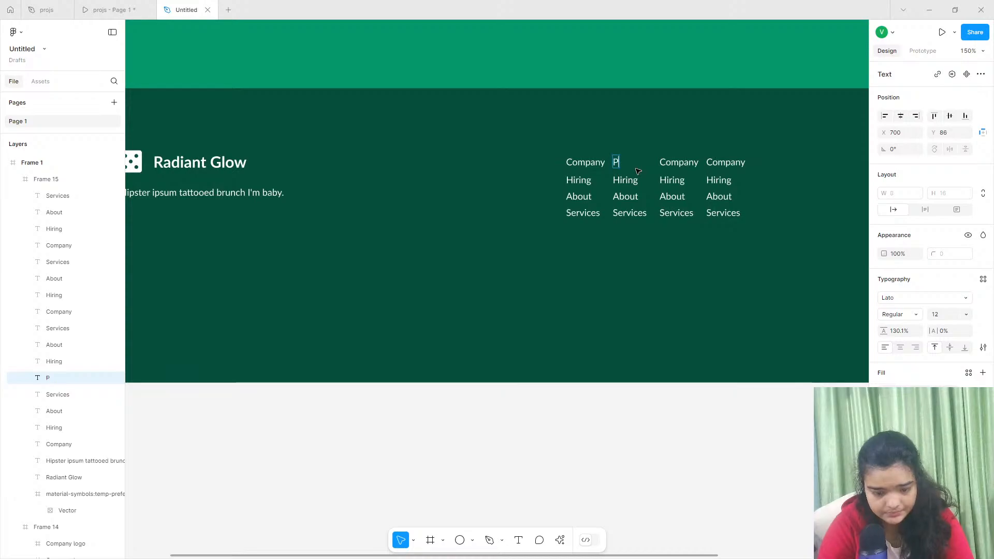
pyautogui.write('roducts')
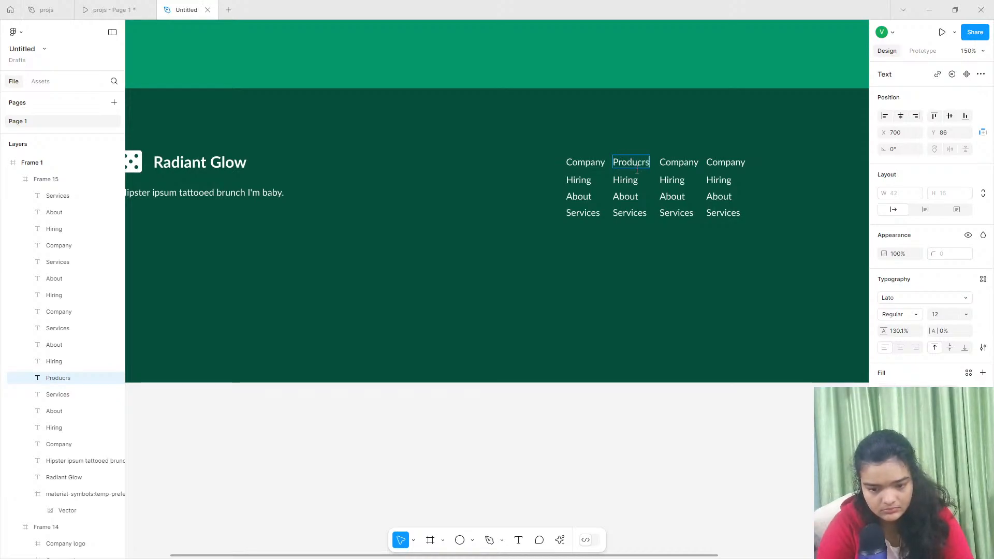
# Replace "Hiring" with "Features" and "About" with "Diversity" in the second footer column, consulting the reference prototype.
pyautogui.doubleClick(628, 181)
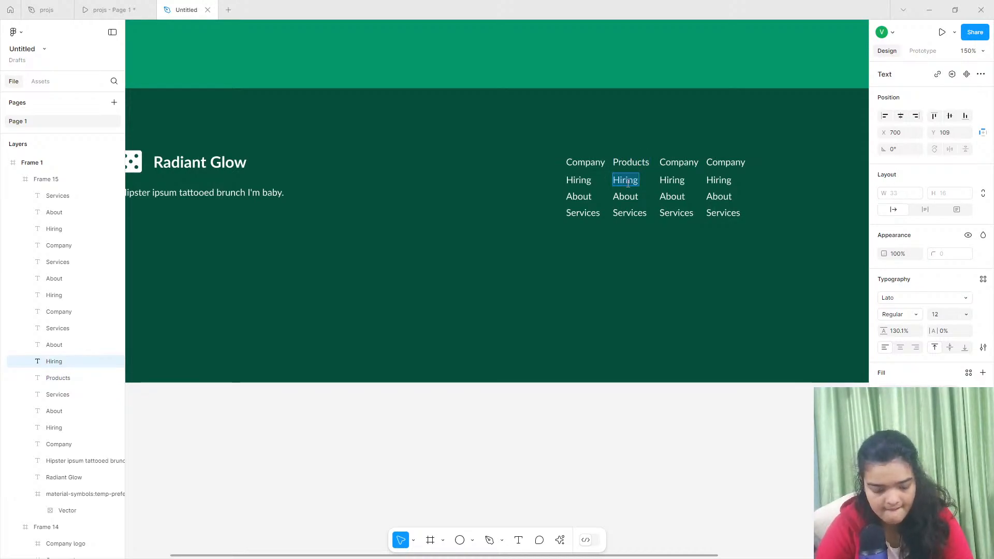
pyautogui.write('Features')
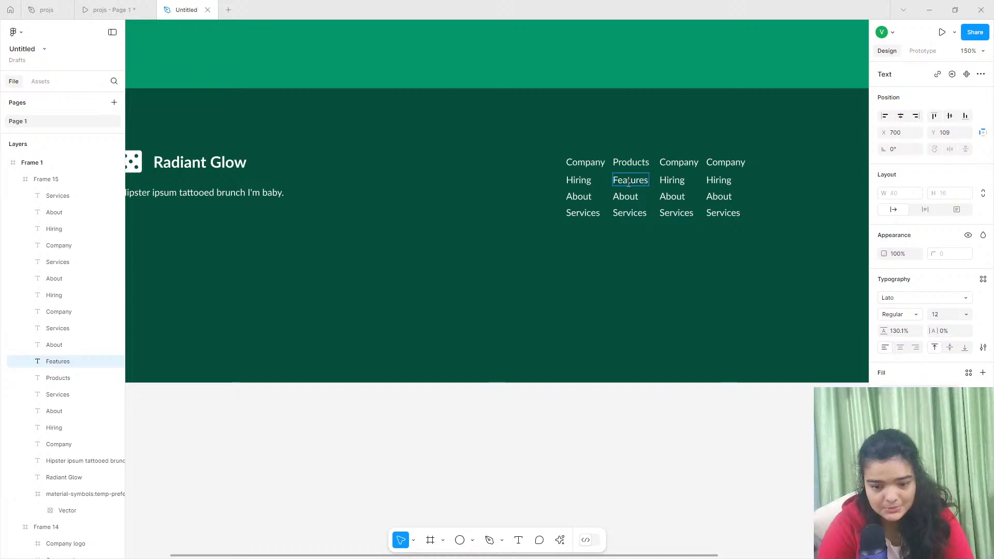
pyautogui.click(630, 196)
pyautogui.click(111, 10)
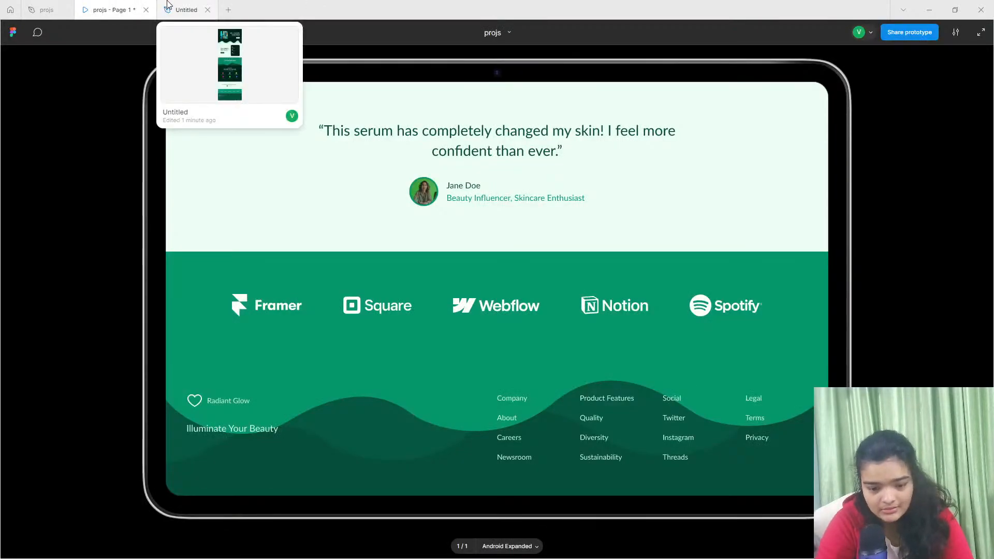
pyautogui.click(180, 9)
pyautogui.write('Div')
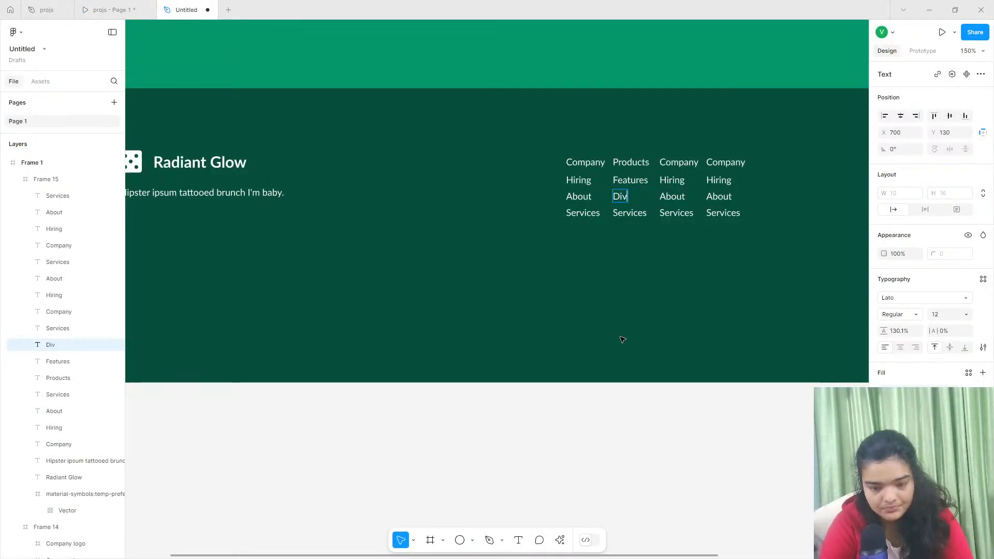
pyautogui.write('ersity')
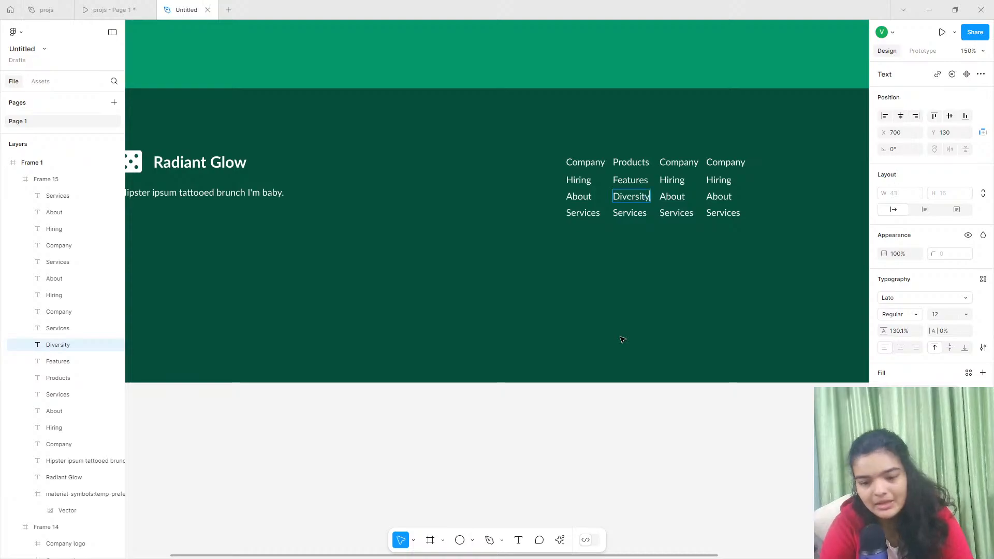
# Replace "Services" with "Sustainabililty" in the second footer column, consulting the reference prototype.
pyautogui.click(633, 212)
pyautogui.doubleClick(632, 212)
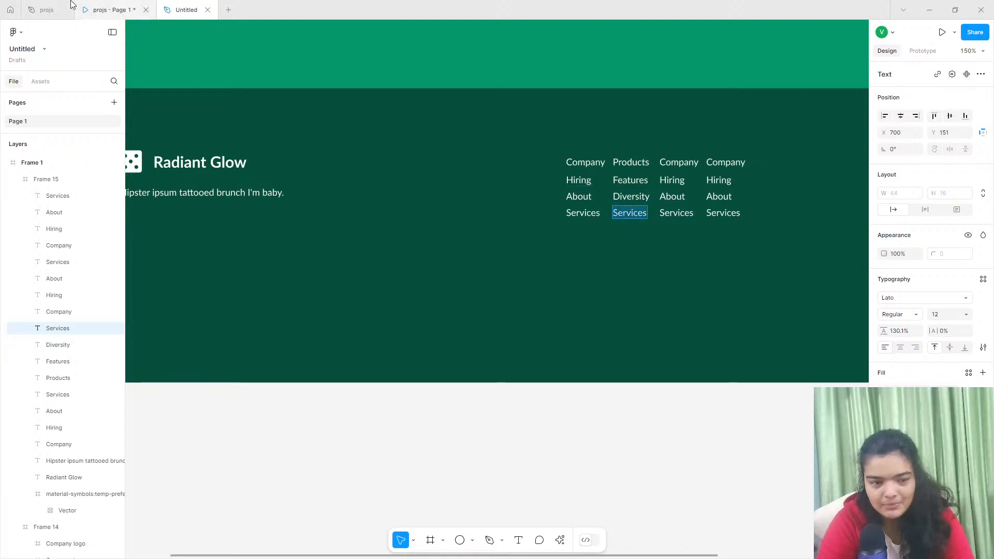
pyautogui.click(154, 6)
pyautogui.click(187, 9)
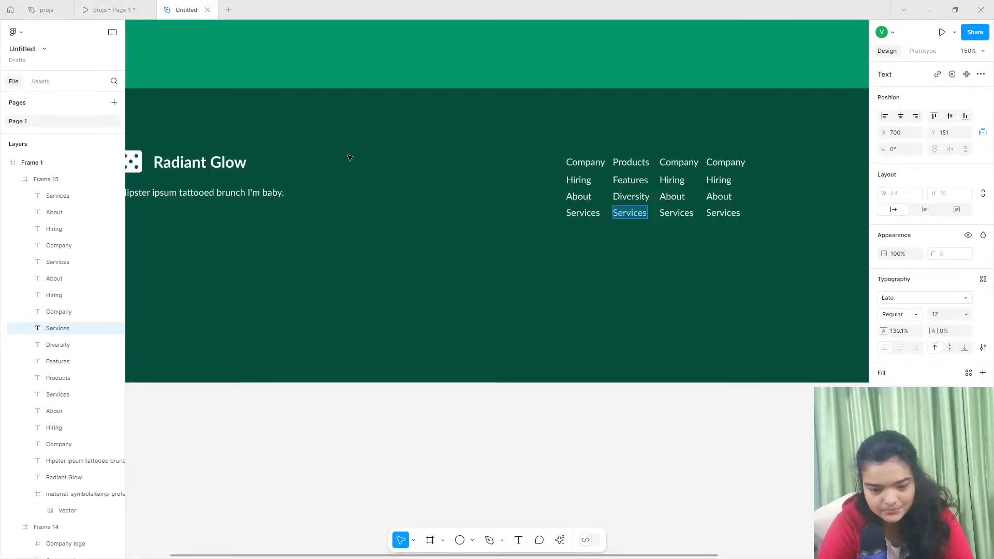
pyautogui.write('Sustaina')
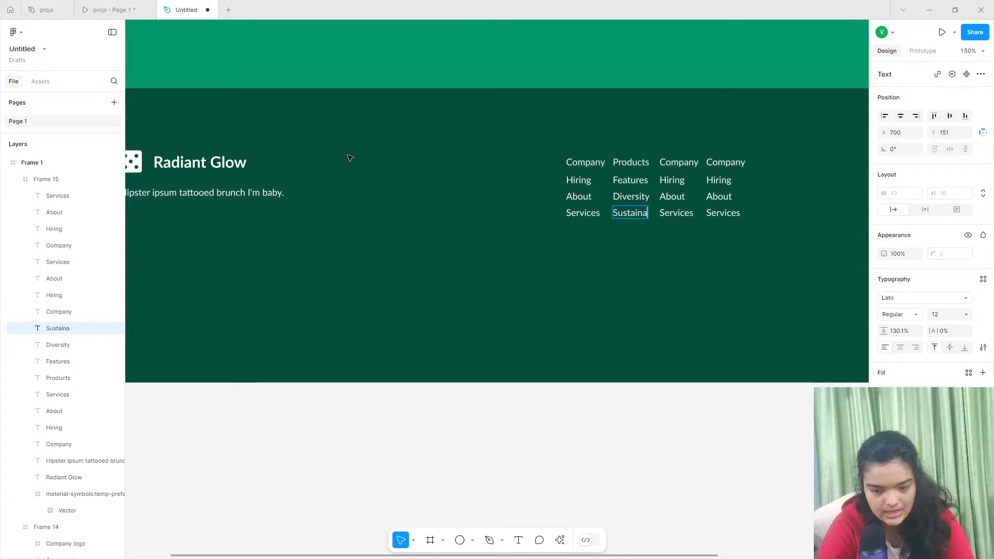
pyautogui.write('bility')
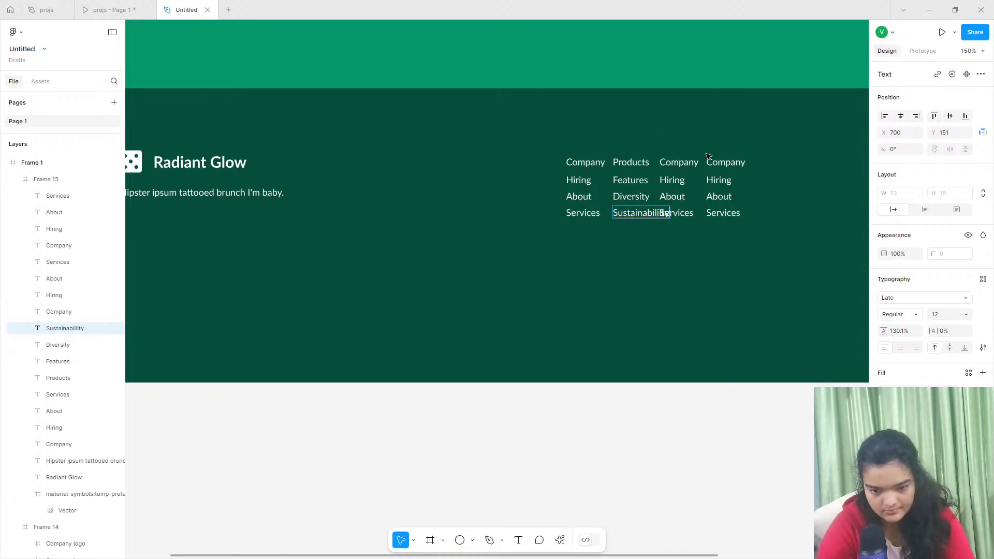
pyautogui.press('Escape')
# Move the third and fourth footer link columns right together so the third column starts at X 783.
pyautogui.click(677, 162)
pyautogui.keyDown('shift'); pyautogui.click(672, 179); pyautogui.keyUp('shift')
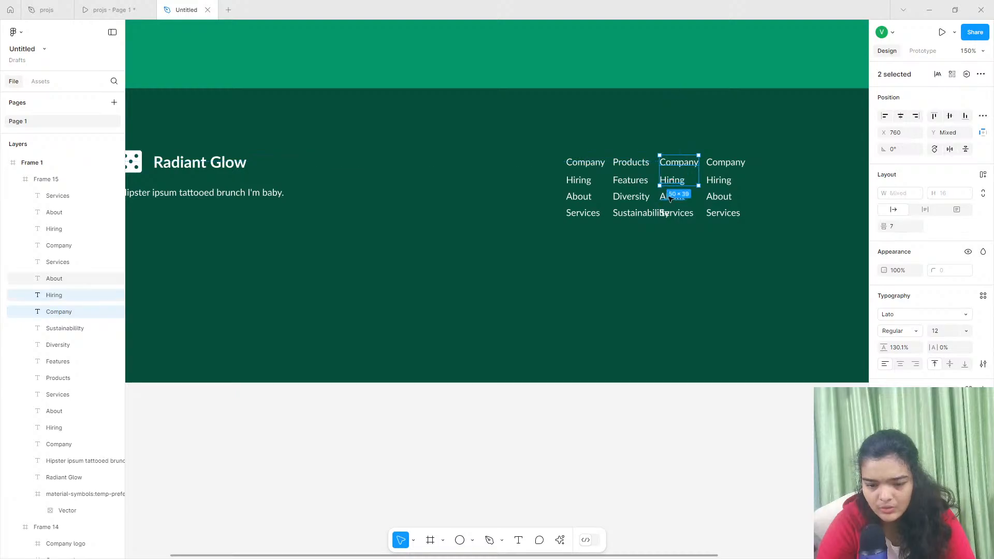
pyautogui.keyDown('shift'); pyautogui.click(672, 198); pyautogui.keyUp('shift')
pyautogui.keyDown('shift'); pyautogui.click(675, 213); pyautogui.keyUp('shift')
pyautogui.keyDown('shift'); pyautogui.click(729, 163); pyautogui.keyUp('shift')
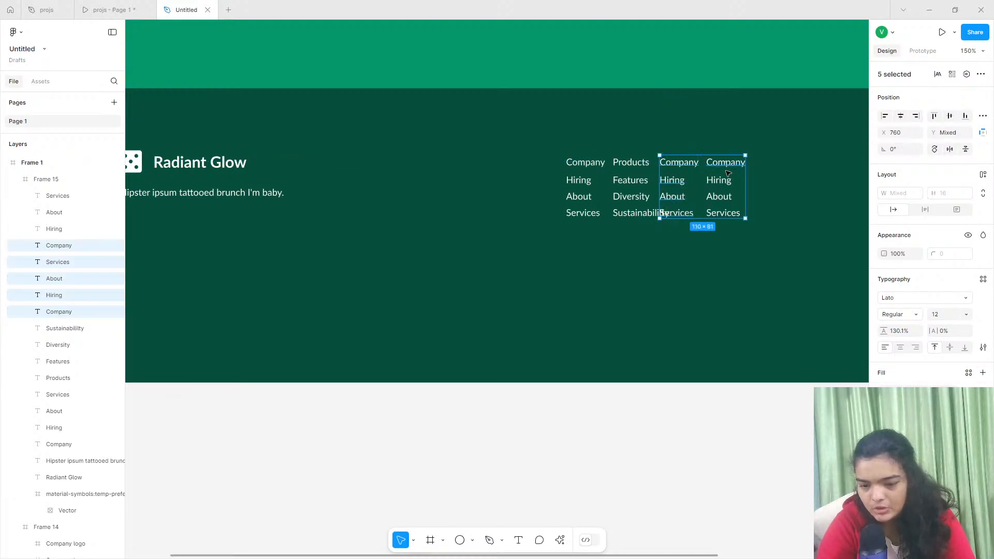
pyautogui.keyDown('shift'); pyautogui.click(719, 181); pyautogui.keyUp('shift')
pyautogui.keyDown('shift'); pyautogui.click(718, 197); pyautogui.keyUp('shift')
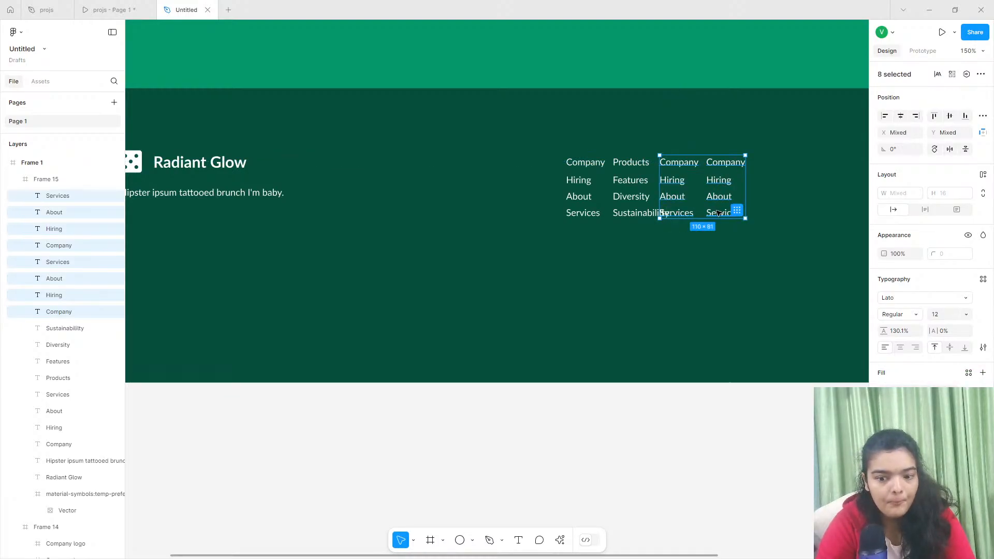
pyautogui.moveTo(696, 194); pyautogui.dragTo(713, 194)
# Check the reference prototype and change the third footer column's heading to "Social".
pyautogui.click(697, 162)
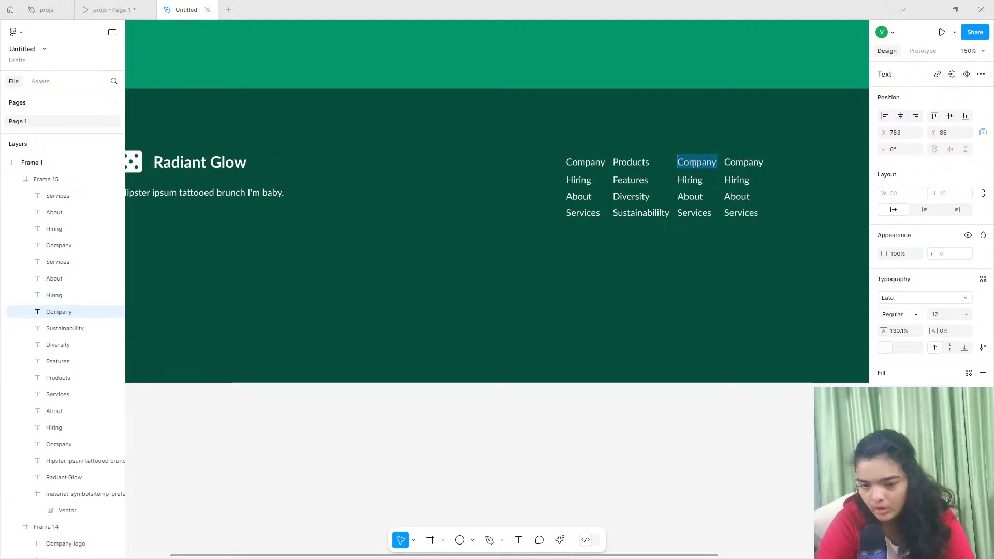
pyautogui.click(98, 5)
pyautogui.click(192, 6)
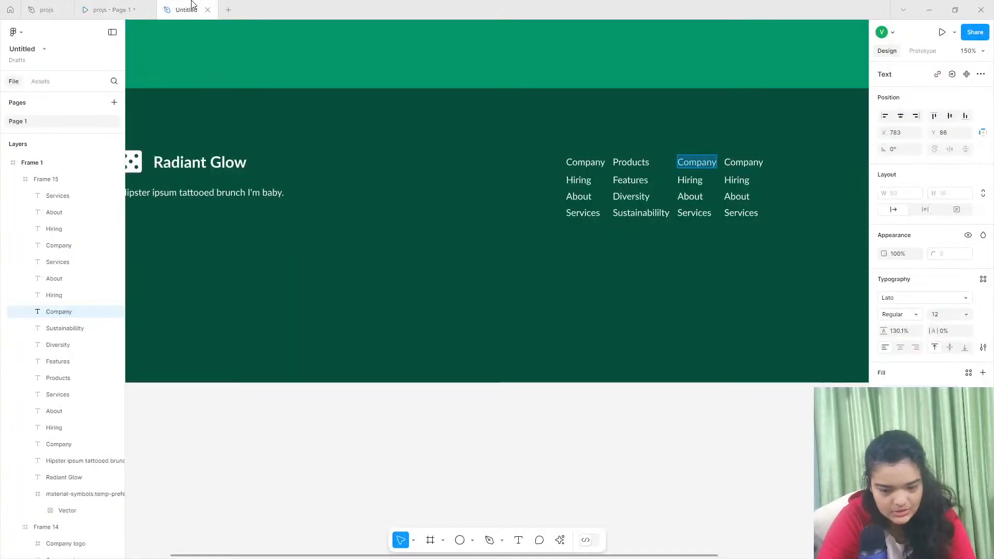
pyautogui.press('Return')
pyautogui.write('So')
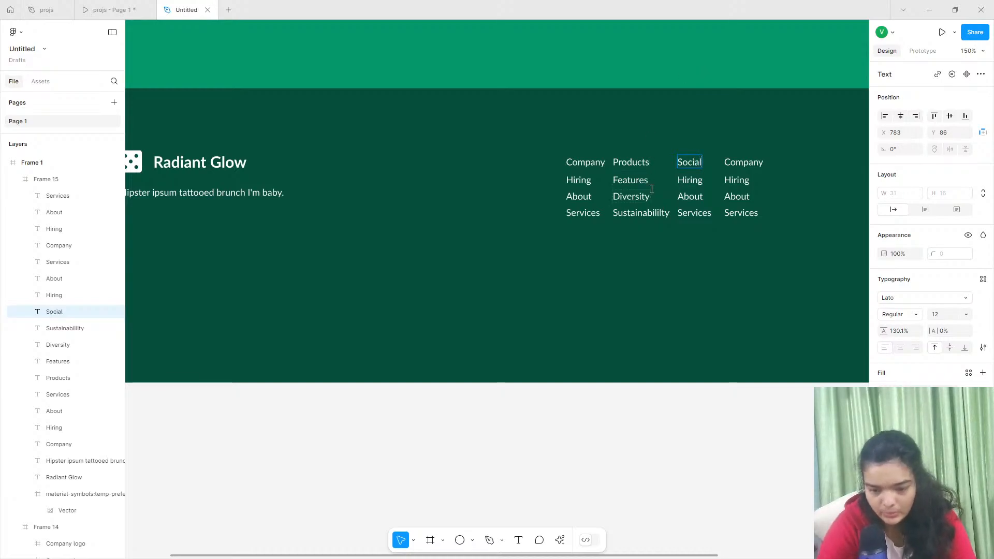
pyautogui.write('cial')
# Replace the three links under "Social" with "Intagram", "Youtube" and "Facebook".
pyautogui.click(704, 181)
pyautogui.press('Return')
pyautogui.write('T')
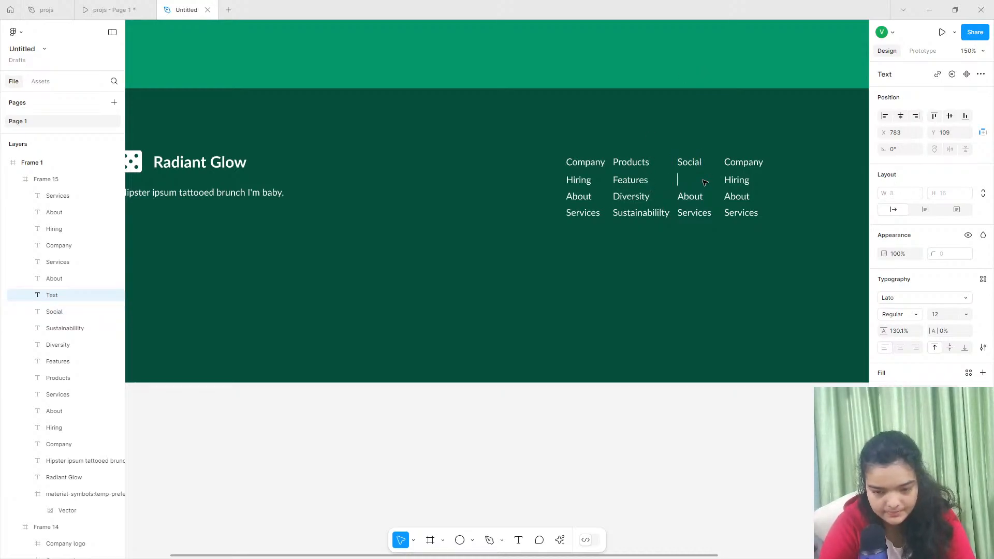
pyautogui.write('Intagr')
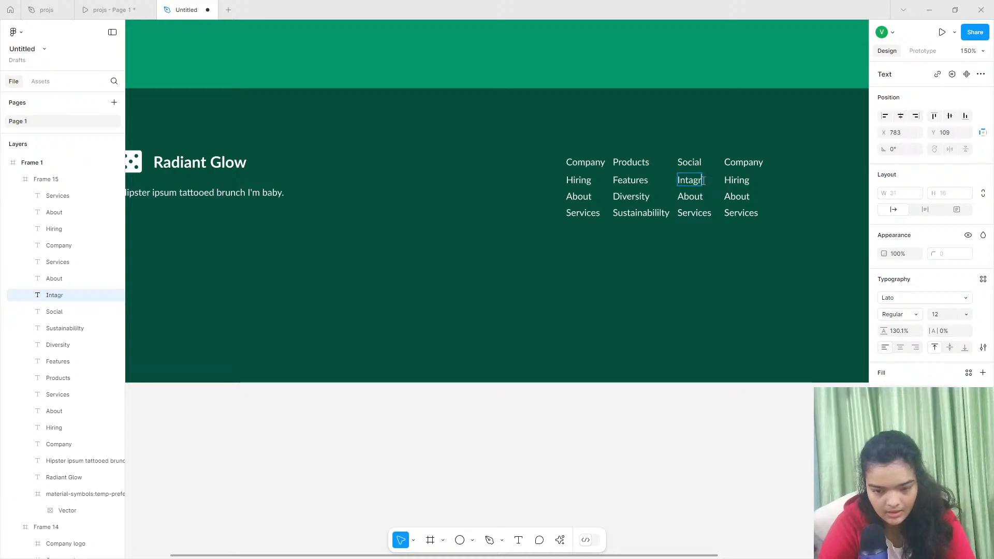
pyautogui.click(691, 198)
pyautogui.press('Return')
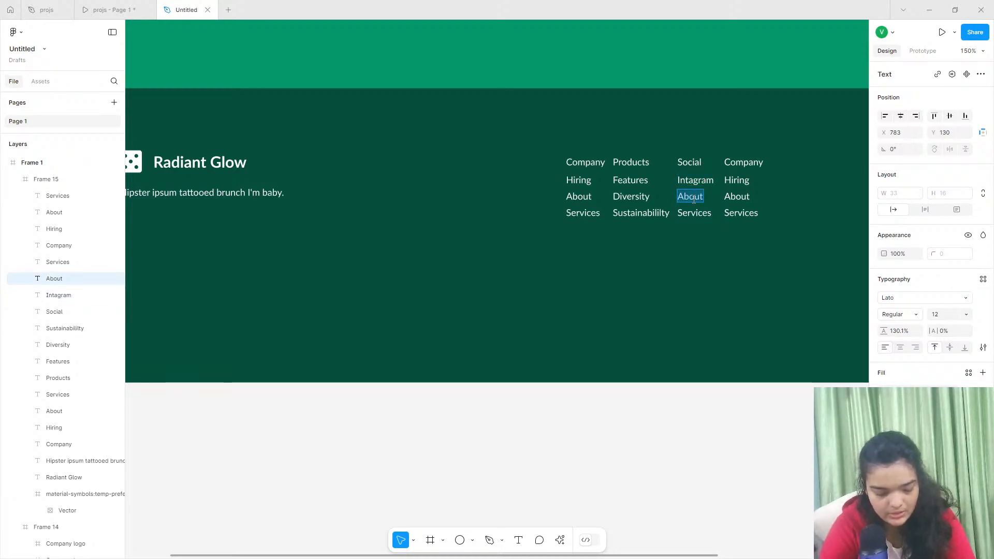
pyautogui.write('You')
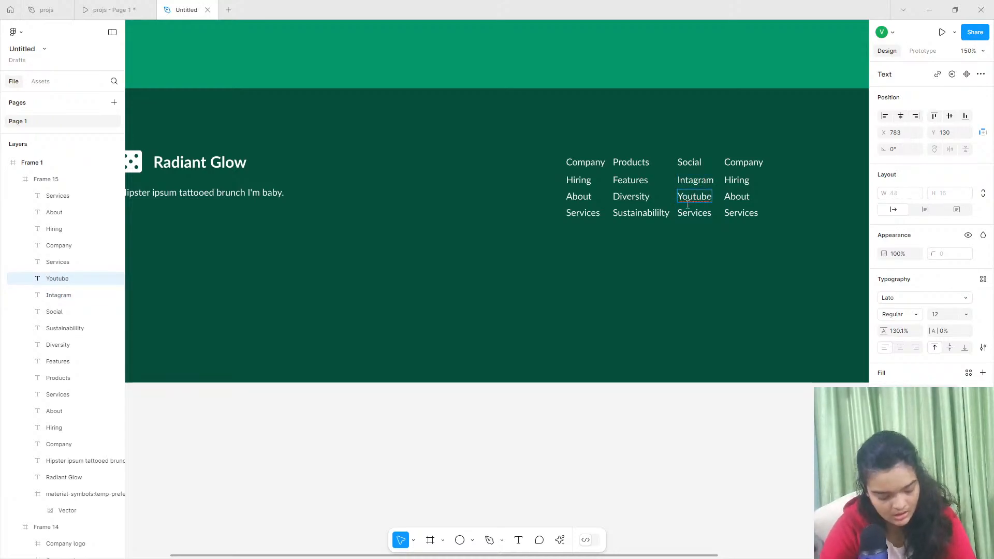
pyautogui.click(701, 217)
pyautogui.press('Return')
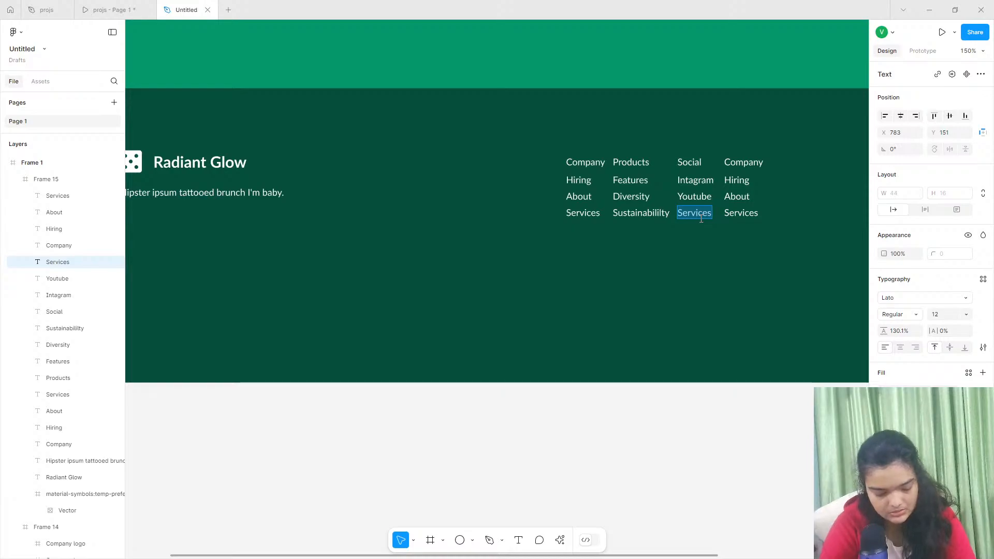
pyautogui.write('Facebook')
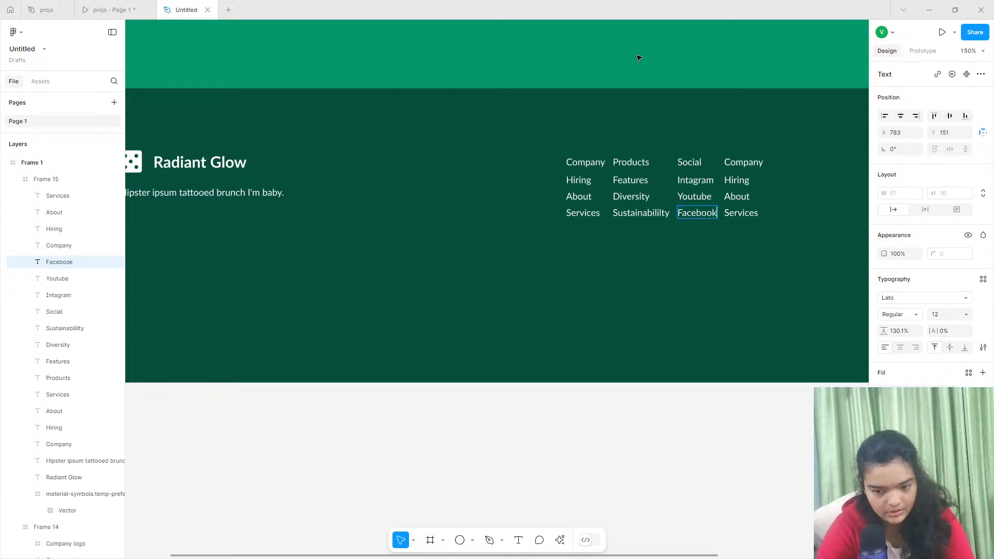
# Delete "Services" from the fourth footer column and change its heading to "Legal", following the reference prototype.
pyautogui.click(149, 7)
pyautogui.click(181, 6)
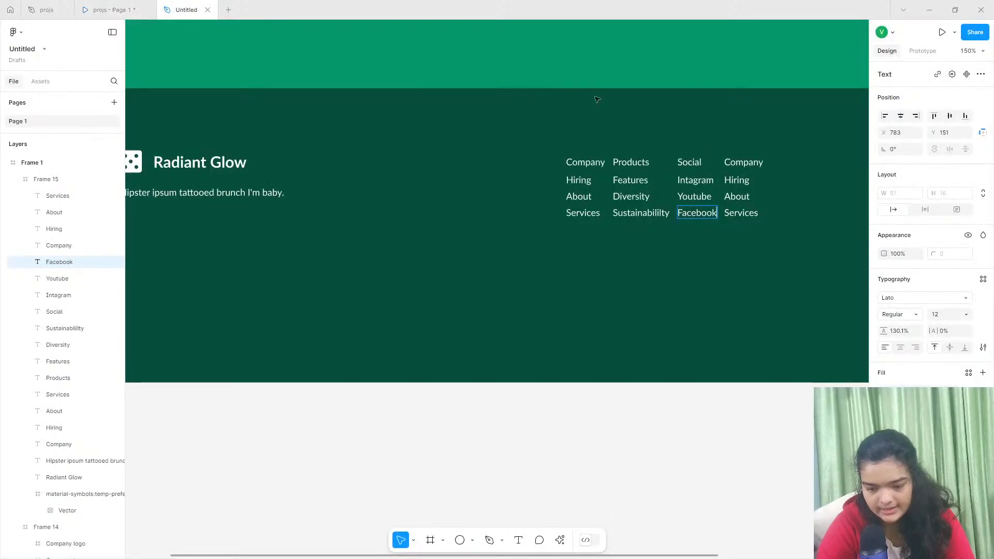
pyautogui.click(740, 216)
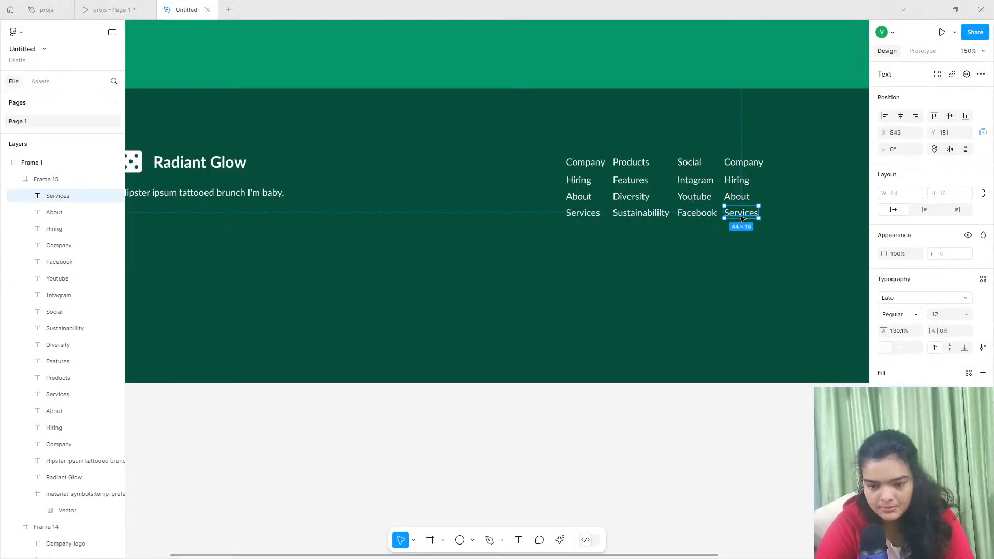
pyautogui.press('Delete')
pyautogui.click(749, 163)
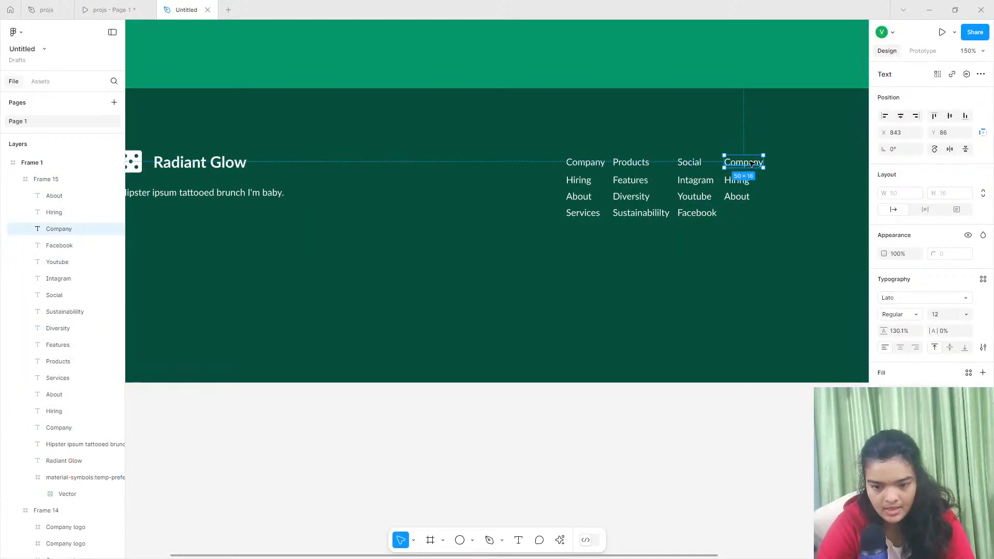
pyautogui.doubleClick(749, 163)
pyautogui.write('Legal')
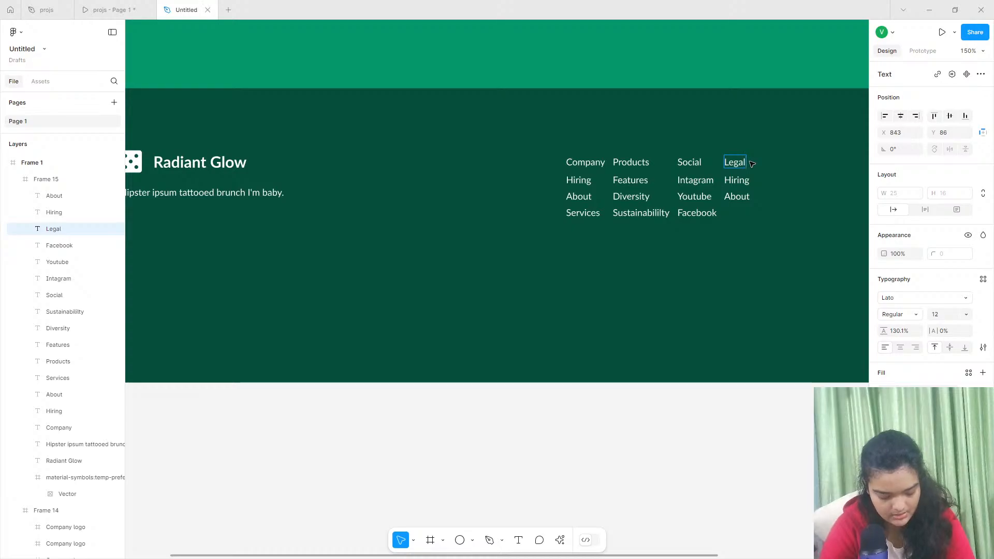
# Replace "Hiring" with "Terms" and "About" with "Privacy" in the fourth footer column.
pyautogui.click(741, 186)
pyautogui.write('Ter')
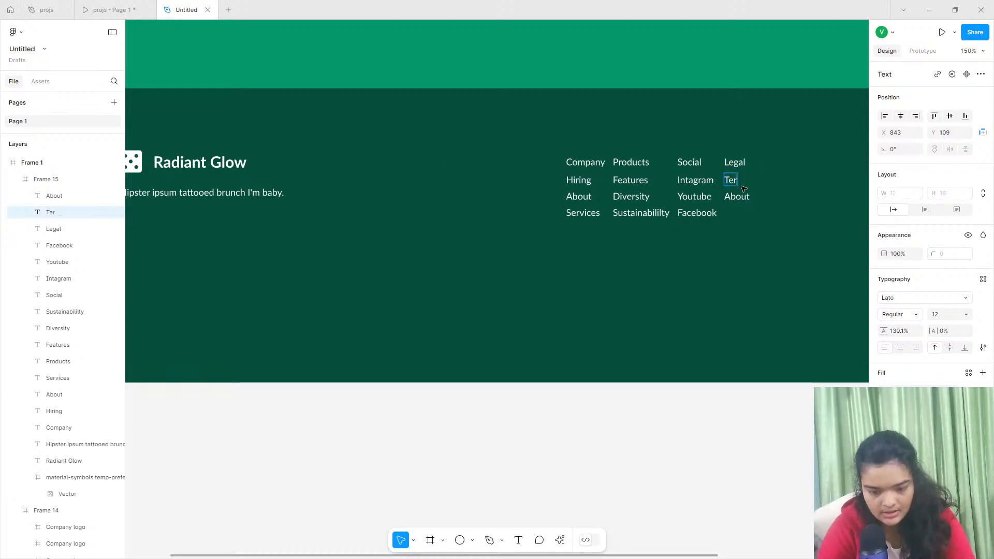
pyautogui.write('ms')
pyautogui.click(743, 196)
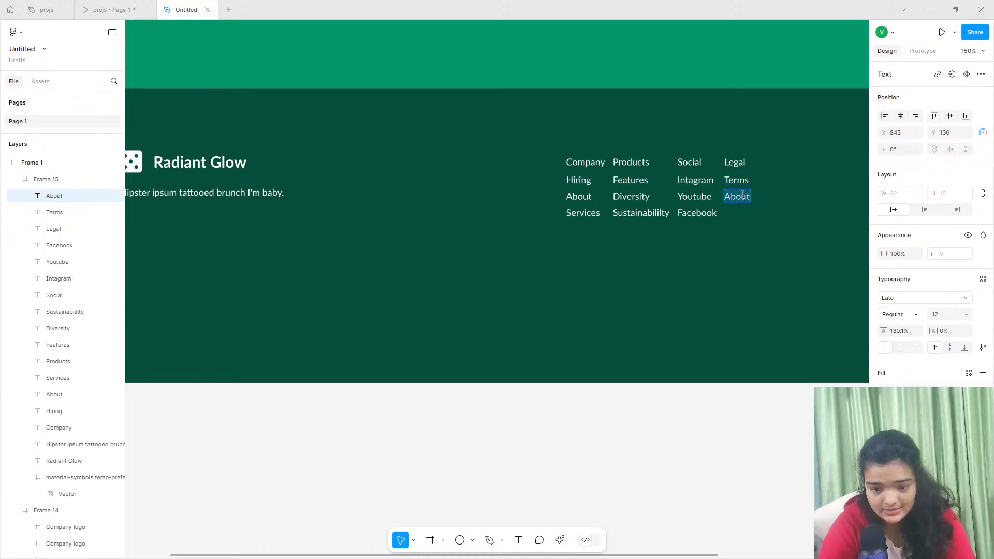
pyautogui.write('Privacy')
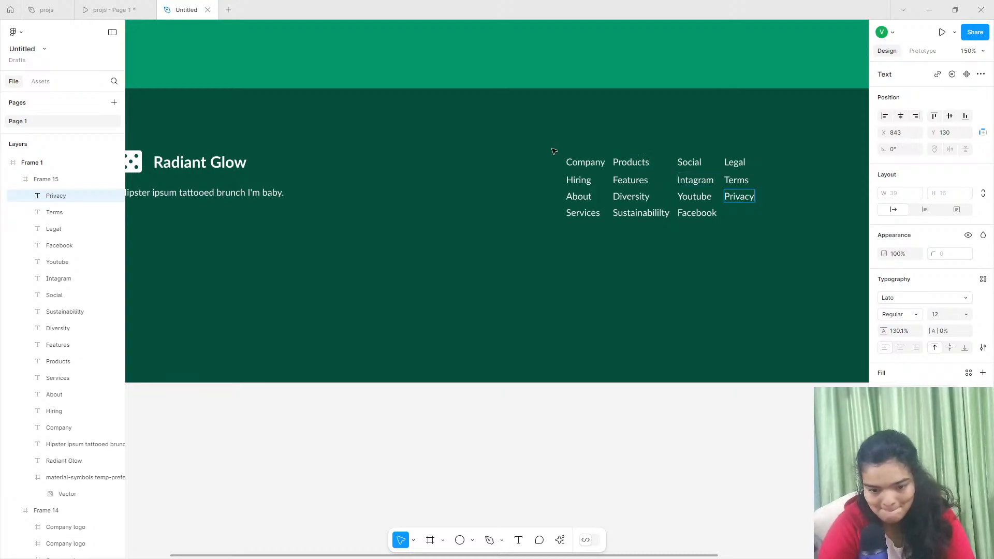
# Tidy up all fifteen texts of the four footer columns into an even grid and wrap them in an auto layout frame.
pyautogui.click(569, 163)
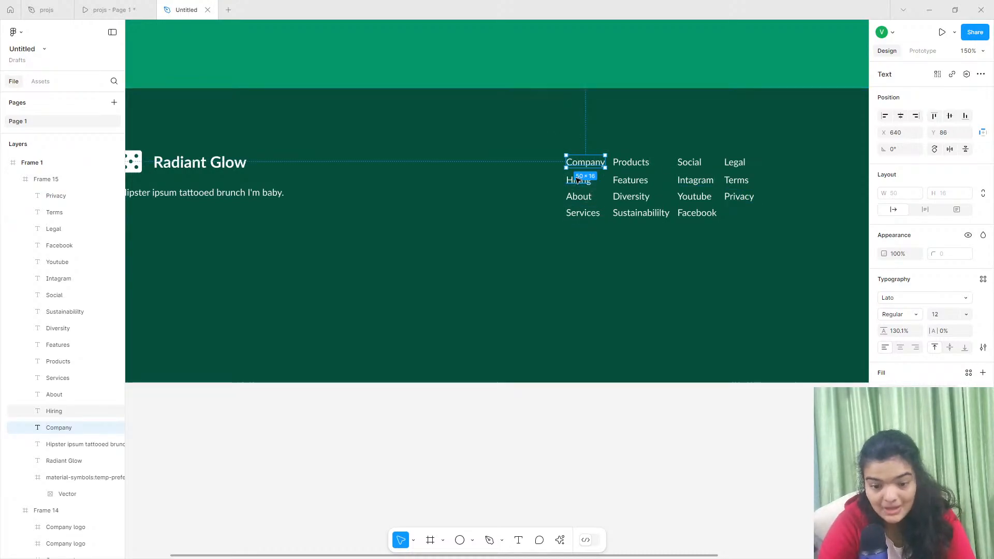
pyautogui.keyDown('shift'); pyautogui.click(579, 180); pyautogui.keyUp('shift')
pyautogui.keyDown('shift'); pyautogui.click(580, 197); pyautogui.keyUp('shift')
pyautogui.keyDown('shift'); pyautogui.click(582, 213); pyautogui.keyUp('shift')
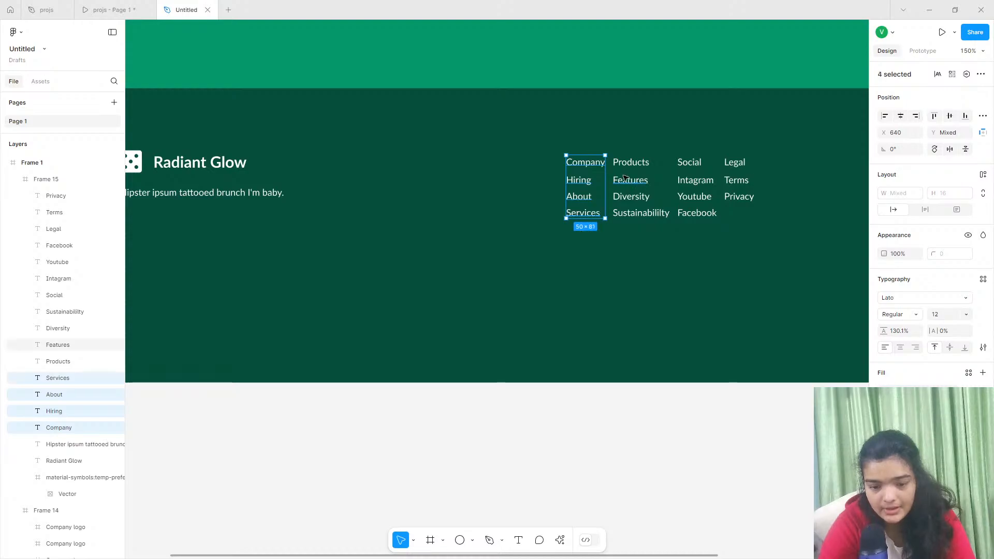
pyautogui.keyDown('shift'); pyautogui.click(631, 162); pyautogui.keyUp('shift')
pyautogui.keyDown('shift'); pyautogui.click(630, 180); pyautogui.keyUp('shift')
pyautogui.keyDown('shift'); pyautogui.click(631, 197); pyautogui.keyUp('shift')
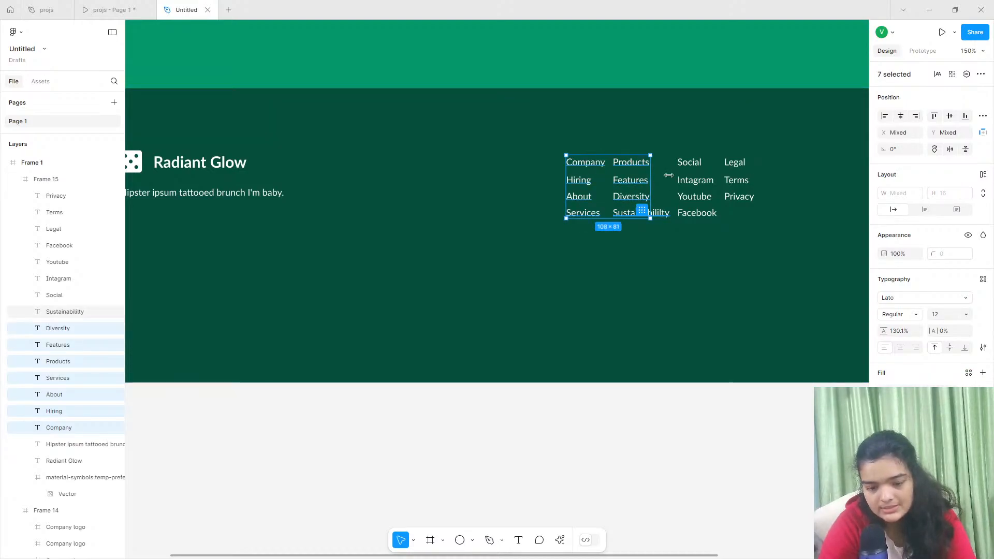
pyautogui.keyDown('shift'); pyautogui.click(689, 163); pyautogui.keyUp('shift')
pyautogui.keyDown('shift'); pyautogui.click(690, 181); pyautogui.keyUp('shift')
pyautogui.keyDown('shift'); pyautogui.click(692, 197); pyautogui.keyUp('shift')
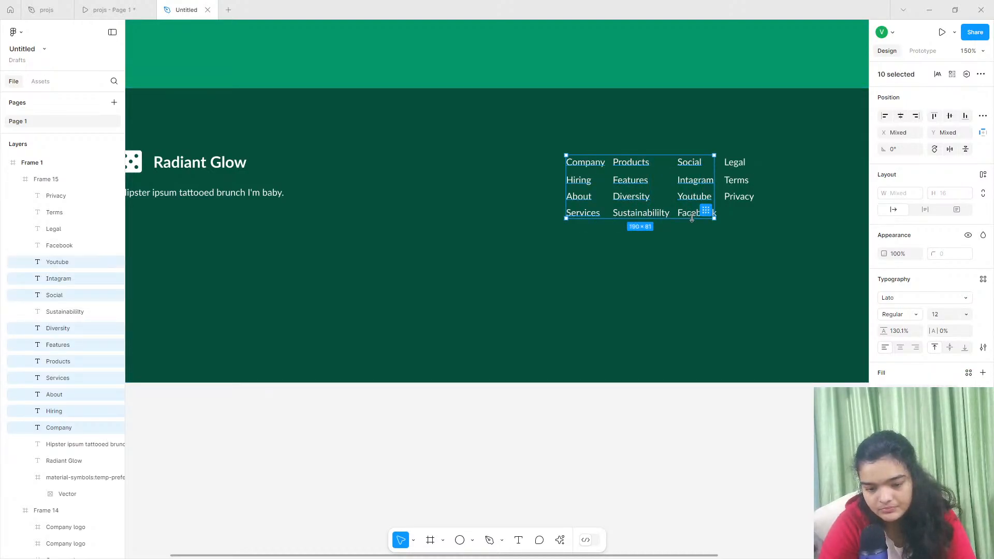
pyautogui.keyDown('shift'); pyautogui.click(694, 213); pyautogui.keyUp('shift')
pyautogui.keyDown('shift'); pyautogui.click(619, 212); pyautogui.keyUp('shift')
pyautogui.keyDown('shift'); pyautogui.click(735, 163); pyautogui.keyUp('shift')
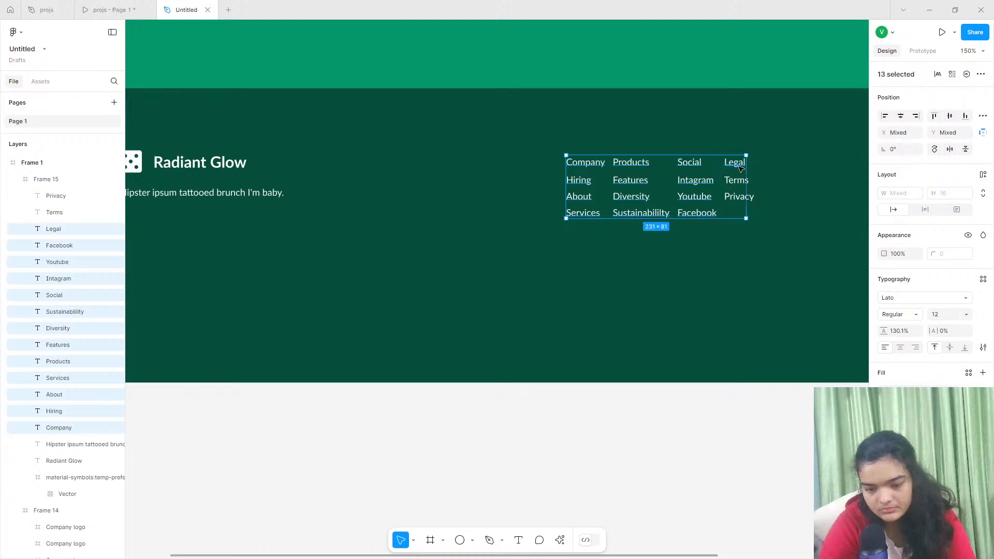
pyautogui.keyDown('shift'); pyautogui.click(736, 181); pyautogui.keyUp('shift')
pyautogui.keyDown('shift'); pyautogui.click(733, 199); pyautogui.keyUp('shift')
pyautogui.click(742, 211)
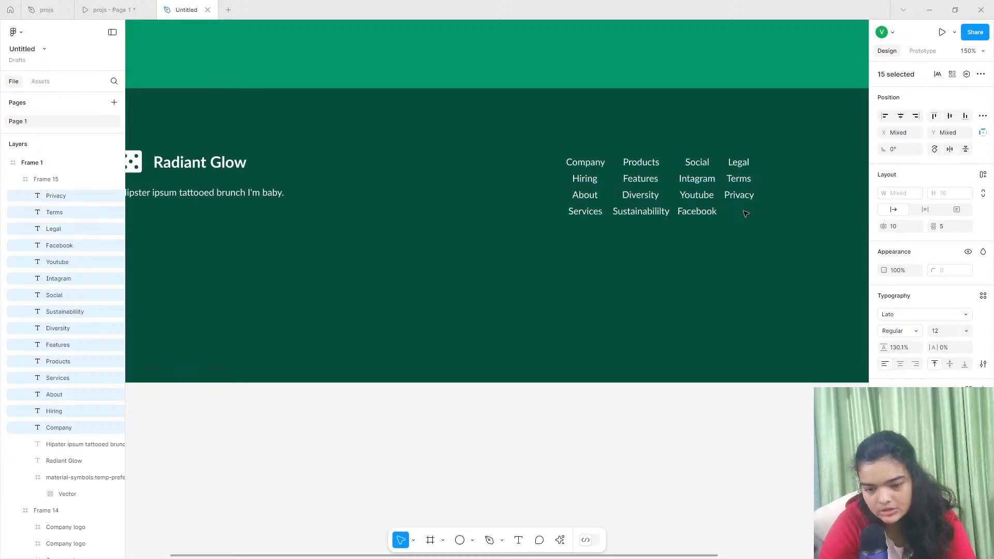
pyautogui.click(982, 177)
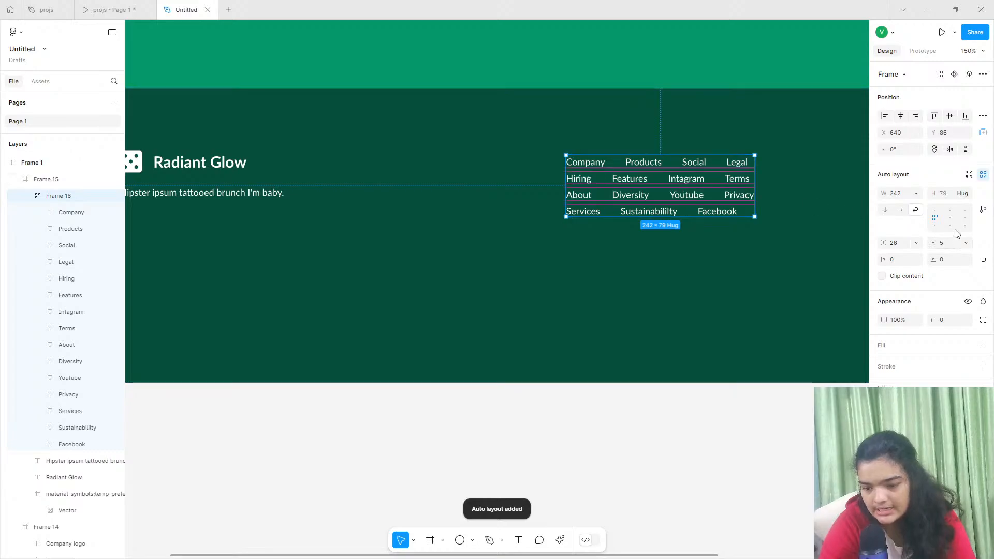
# Group "Products", "Features", "Diversity" and "Sustainabililty" inside the auto layout frame.
pyautogui.scroll(5, 669, 199)
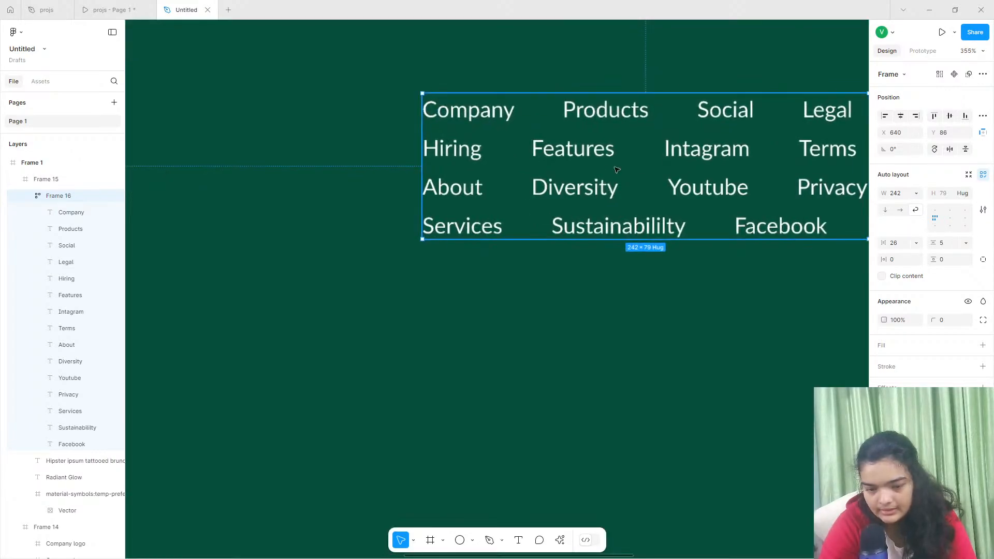
pyautogui.click(575, 94)
pyautogui.keyDown('shift'); pyautogui.click(585, 146); pyautogui.keyUp('shift')
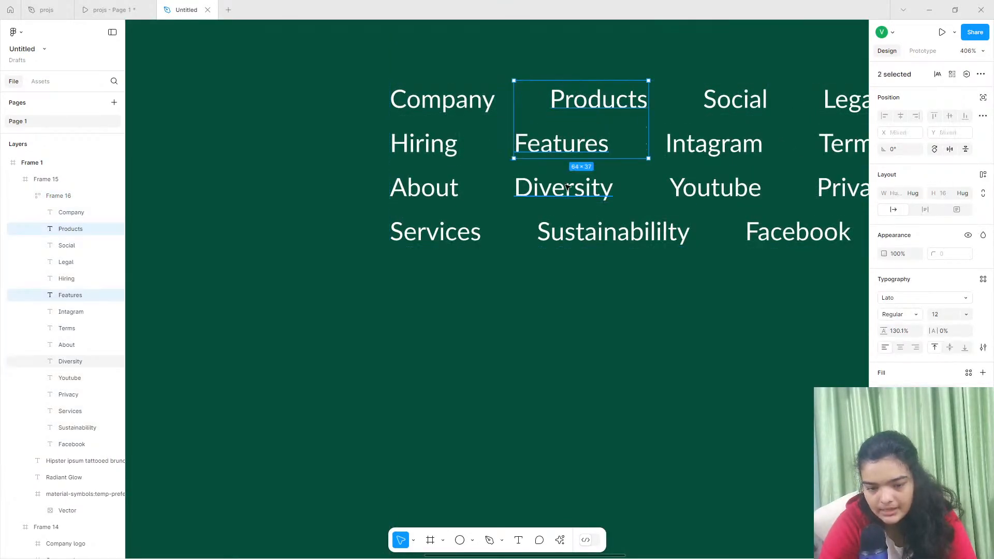
pyautogui.keyDown('shift'); pyautogui.click(580, 181); pyautogui.keyUp('shift')
pyautogui.keyDown('shift'); pyautogui.click(595, 227); pyautogui.keyUp('shift')
pyautogui.hotkey('ctrl', 'g')
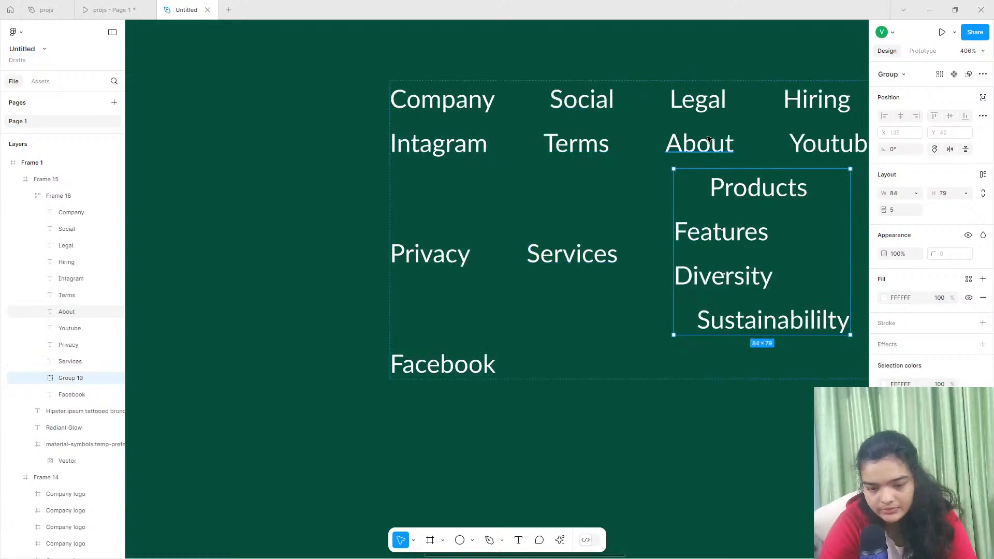
# Group "Social", "Intagram", "Youtube" and "Facebook" inside the footer's auto layout frame.
pyautogui.click(701, 99)
pyautogui.keyDown('shift'); pyautogui.click(568, 101); pyautogui.keyUp('shift')
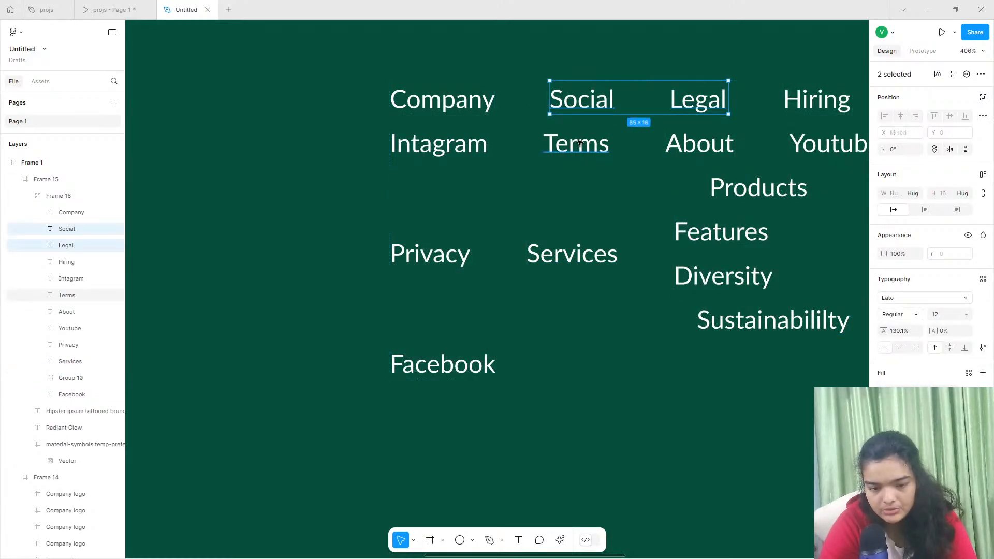
pyautogui.click(598, 140)
pyautogui.click(586, 105)
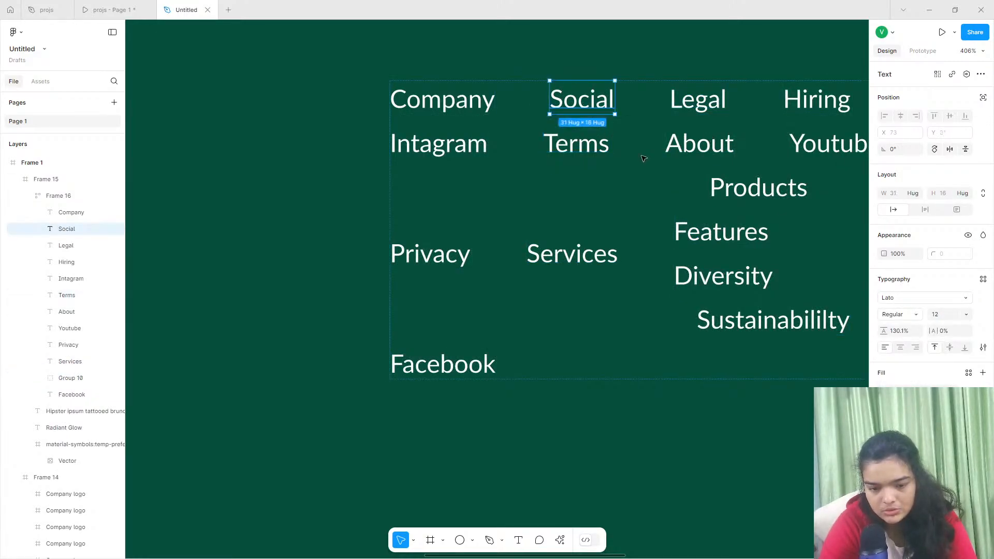
pyautogui.keyDown('shift'); pyautogui.click(826, 144); pyautogui.keyUp('shift')
pyautogui.hscroll(3, 604, 221)
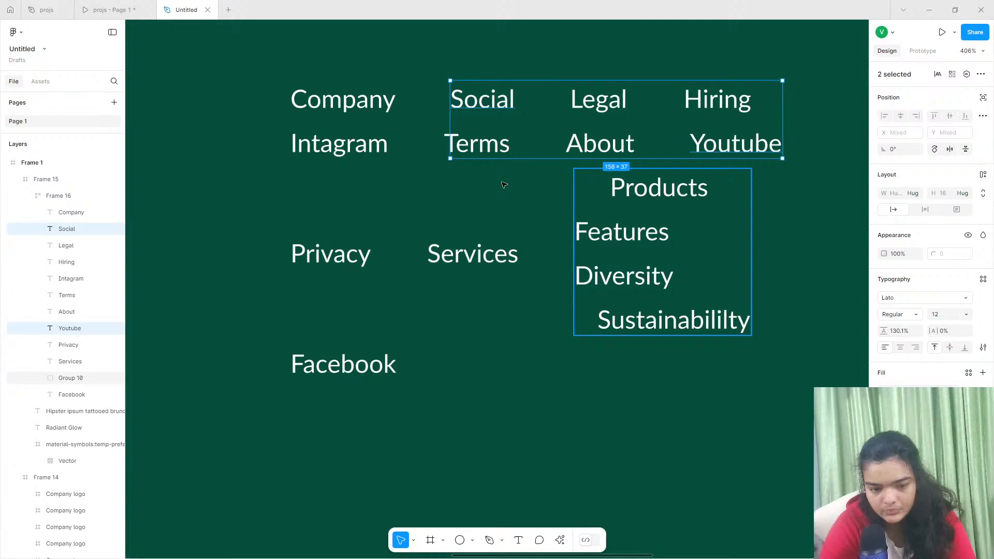
pyautogui.keyDown('shift'); pyautogui.click(326, 141); pyautogui.keyUp('shift')
pyautogui.keyDown('shift'); pyautogui.click(342, 365); pyautogui.keyUp('shift')
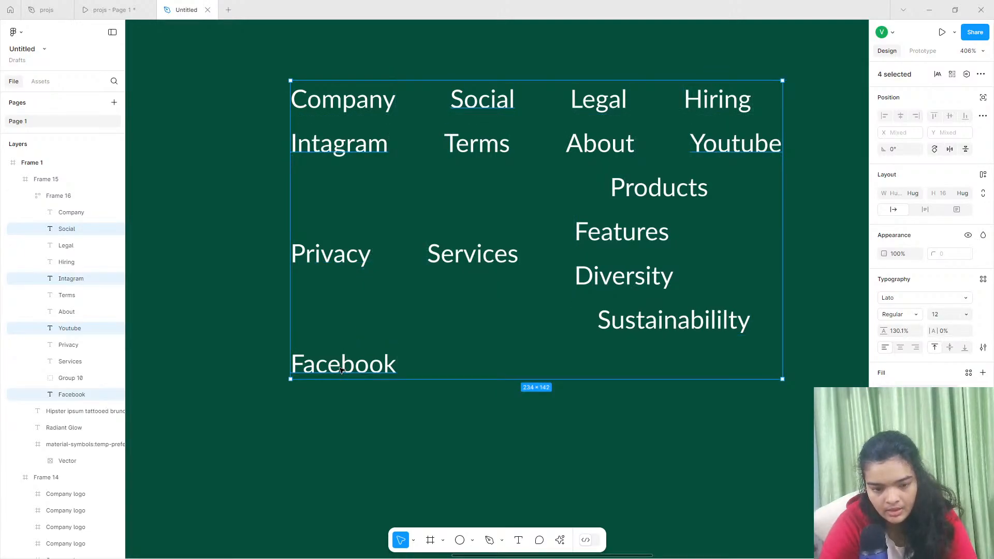
pyautogui.hotkey('ctrl', 'g')
# Add auto layout to the Social group, stack its links vertically and set the gap to 2.
pyautogui.scroll(-2, 407, 228)
pyautogui.scroll(-3, 409, 233)
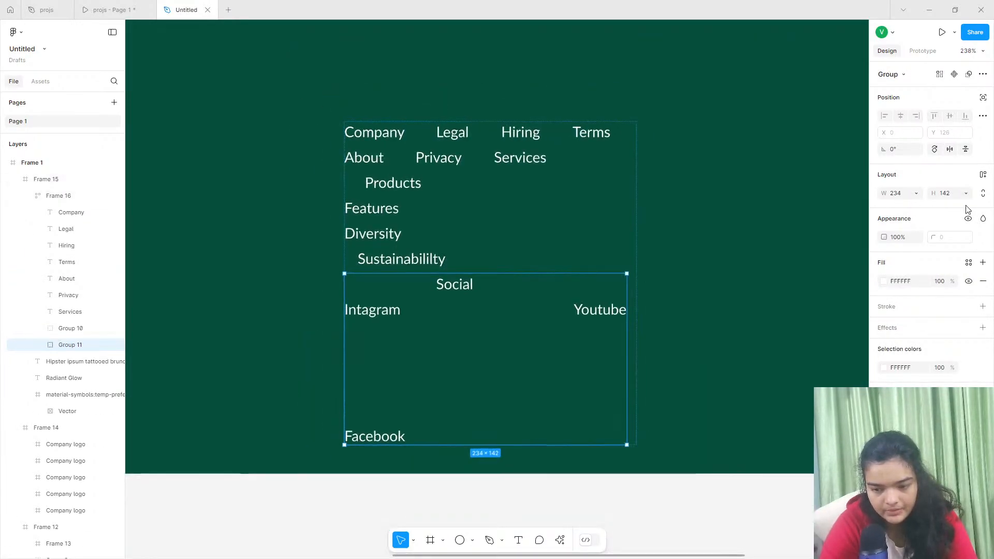
pyautogui.click(983, 175)
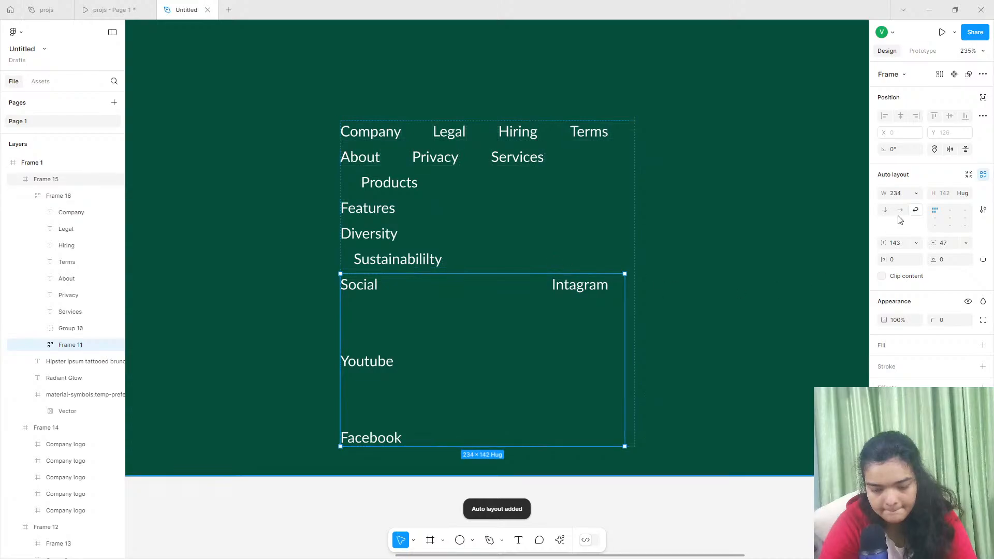
pyautogui.click(887, 210)
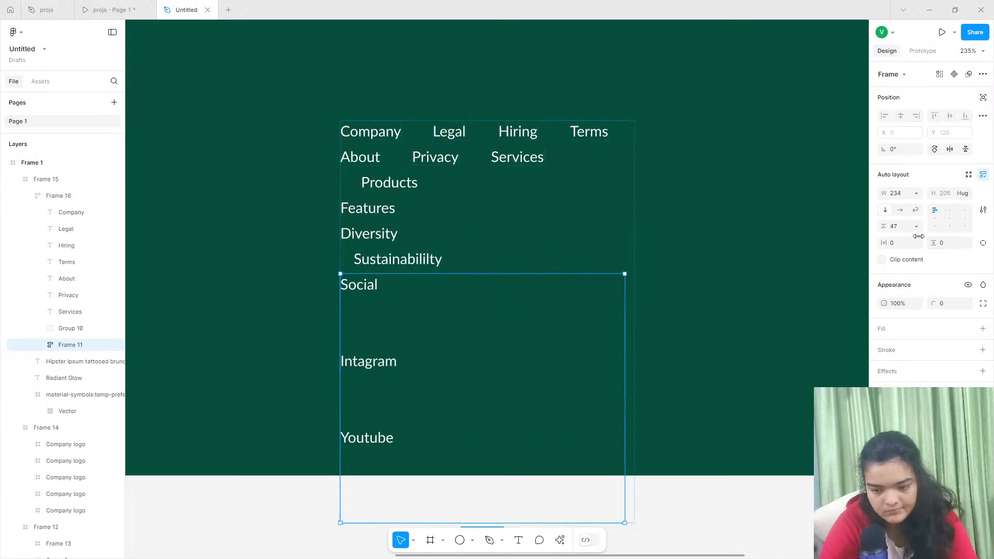
pyautogui.click(895, 230)
pyautogui.write('2')
pyautogui.press('Return')
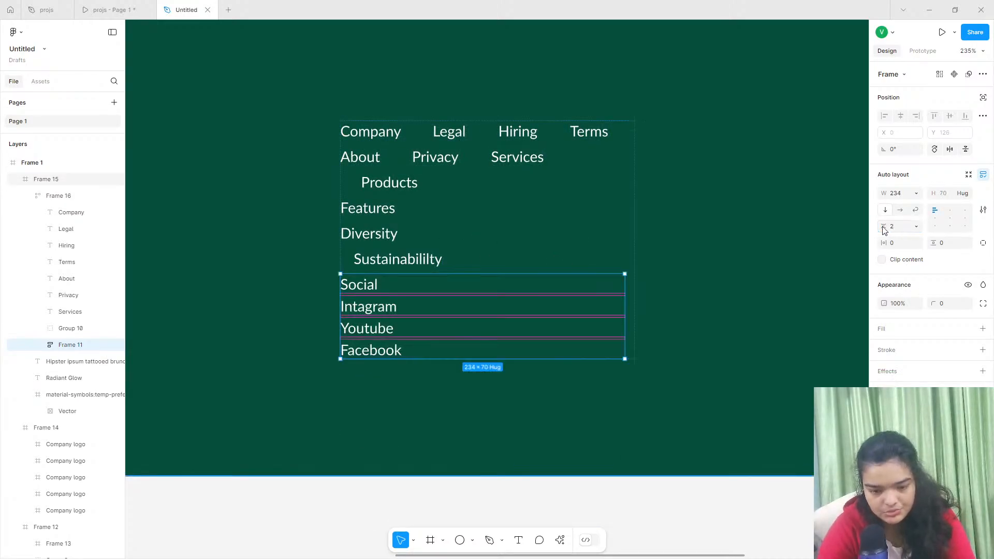
# Add auto layout to the group of "Products", "Features", "Diversity" and "Sustainabililty" and set its vertical gap to 2.
pyautogui.click(391, 220)
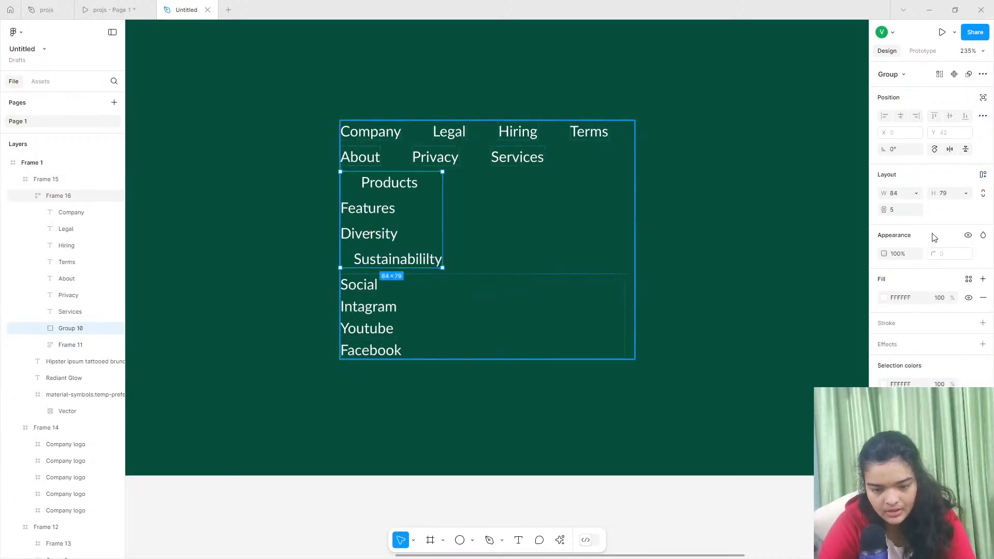
pyautogui.click(983, 176)
pyautogui.click(904, 232)
pyautogui.write('2')
pyautogui.press('Return')
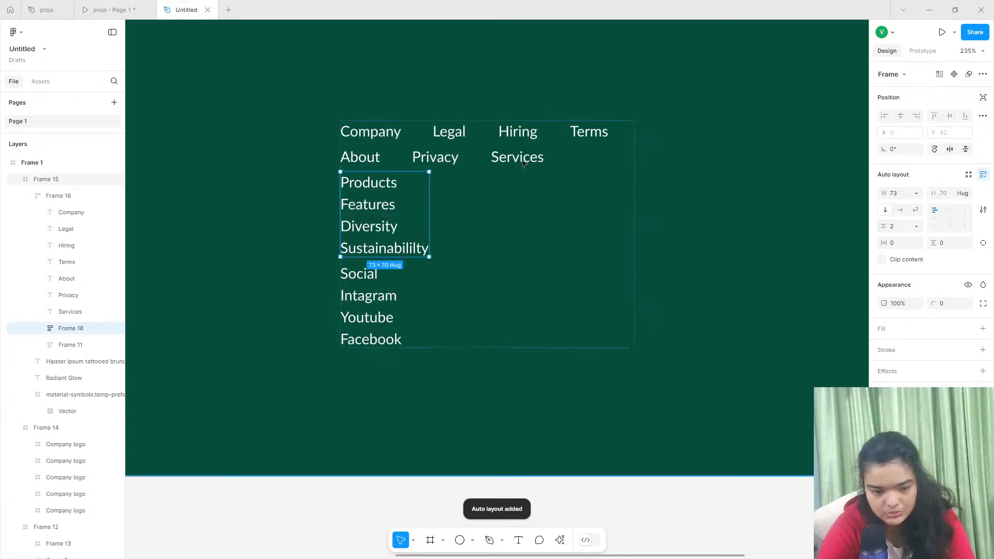
# Group "Legal", "Terms" and "Privacy" inside the footer's auto layout frame.
pyautogui.click(429, 139)
pyautogui.click(446, 133)
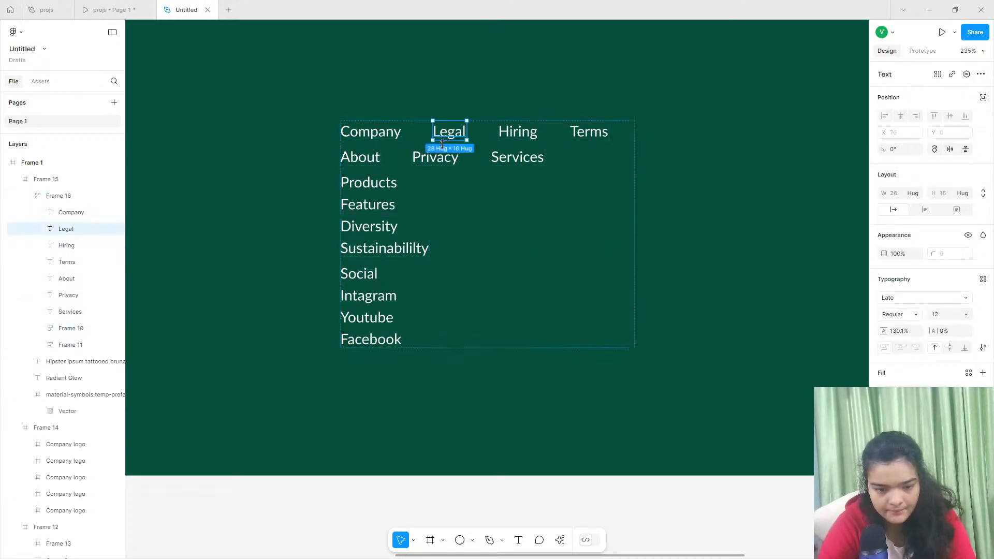
pyautogui.keyDown('shift'); pyautogui.click(435, 157); pyautogui.keyUp('shift')
pyautogui.keyDown('shift'); pyautogui.click(520, 158); pyautogui.keyUp('shift')
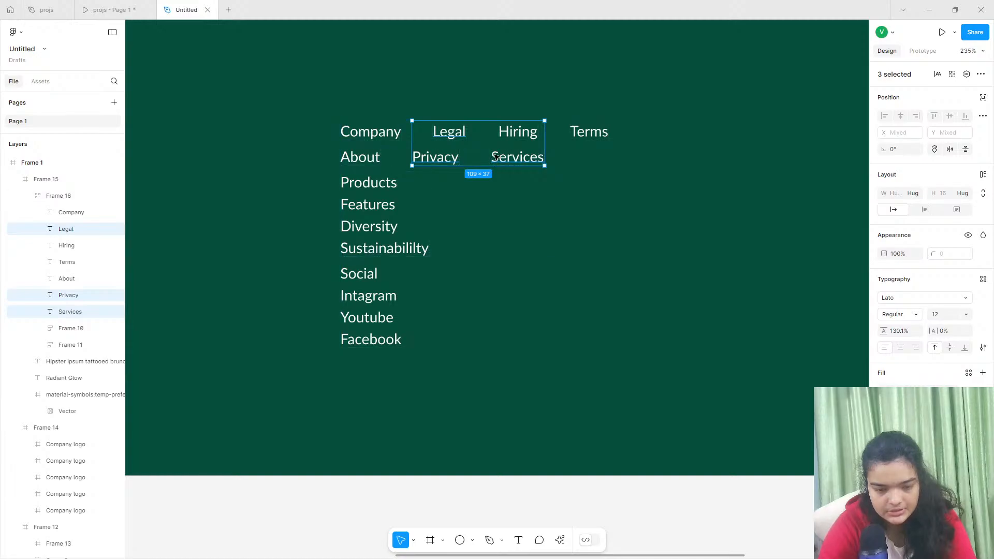
pyautogui.keyDown('shift'); pyautogui.click(507, 156); pyautogui.keyUp('shift')
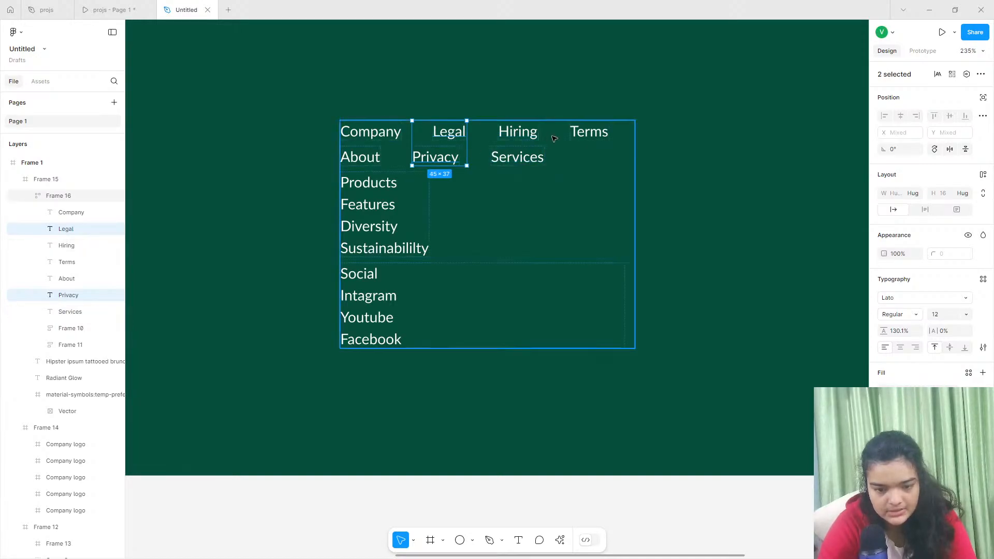
pyautogui.keyDown('shift'); pyautogui.click(599, 136); pyautogui.keyUp('shift')
pyautogui.hotkey('ctrl', 'g')
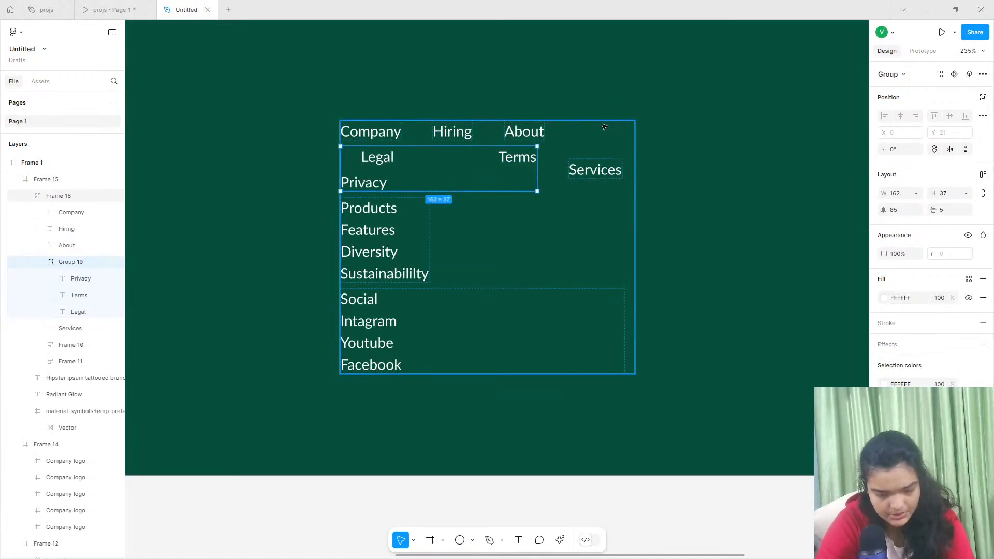
# Add auto layout to the Legal group, set its horizontal gap to 2 and switch its flow to vertical.
pyautogui.click(982, 176)
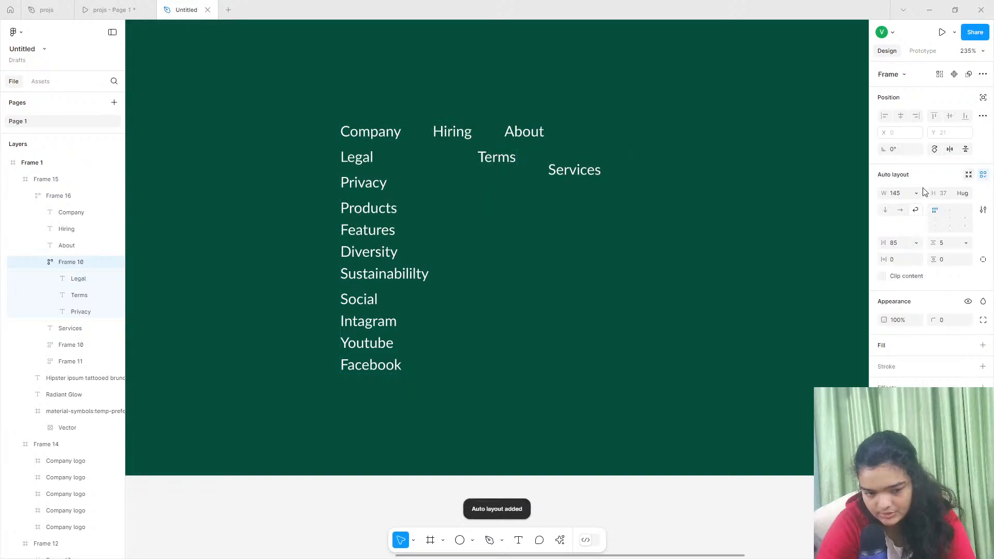
pyautogui.click(900, 243)
pyautogui.write('2')
pyautogui.press('Return')
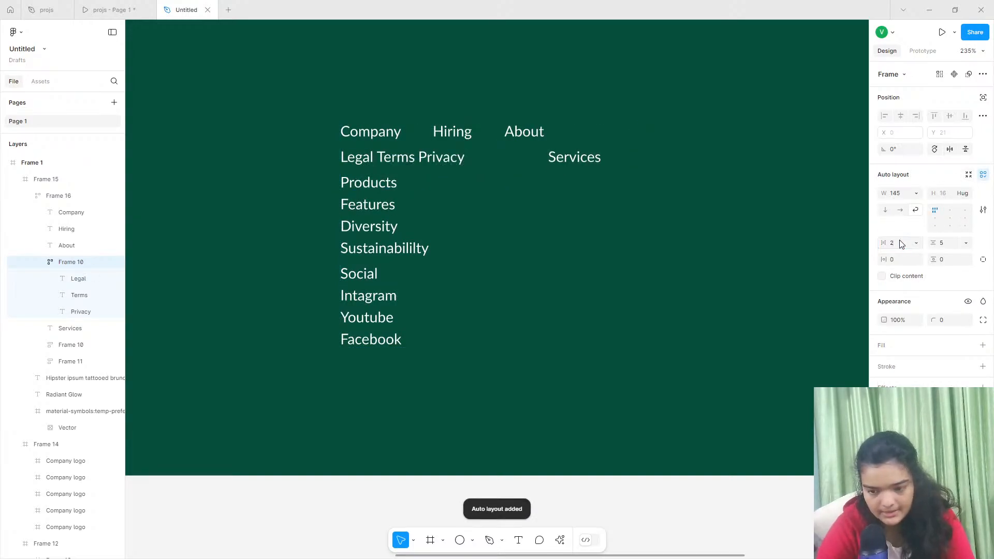
pyautogui.click(885, 210)
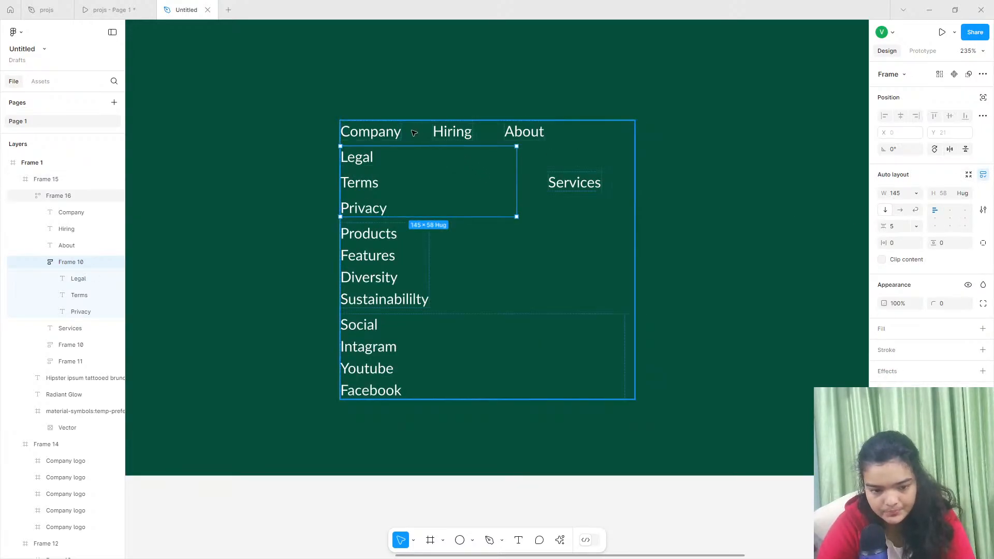
# Group "Company", "Hiring", "About" and "Services" inside the footer's auto layout frame.
pyautogui.click(378, 132)
pyautogui.keyDown('shift'); pyautogui.click(457, 135); pyautogui.keyUp('shift')
pyautogui.keyDown('shift'); pyautogui.click(524, 132); pyautogui.keyUp('shift')
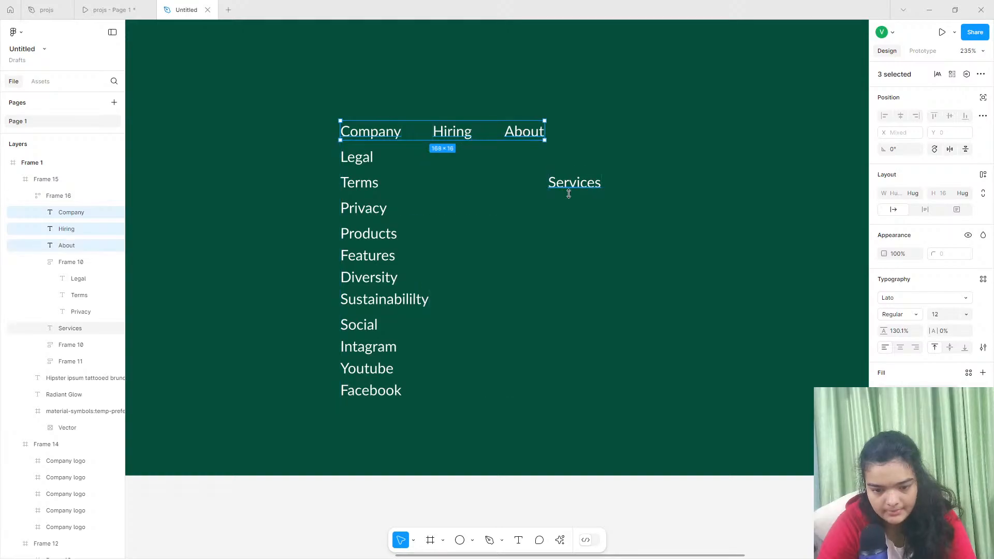
pyautogui.keyDown('shift'); pyautogui.click(569, 188); pyautogui.keyUp('shift')
pyautogui.hotkey('ctrl', 'g')
# Give the Company group a vertical auto layout with a gap of 2 and move it above the Legal column.
pyautogui.click(983, 175)
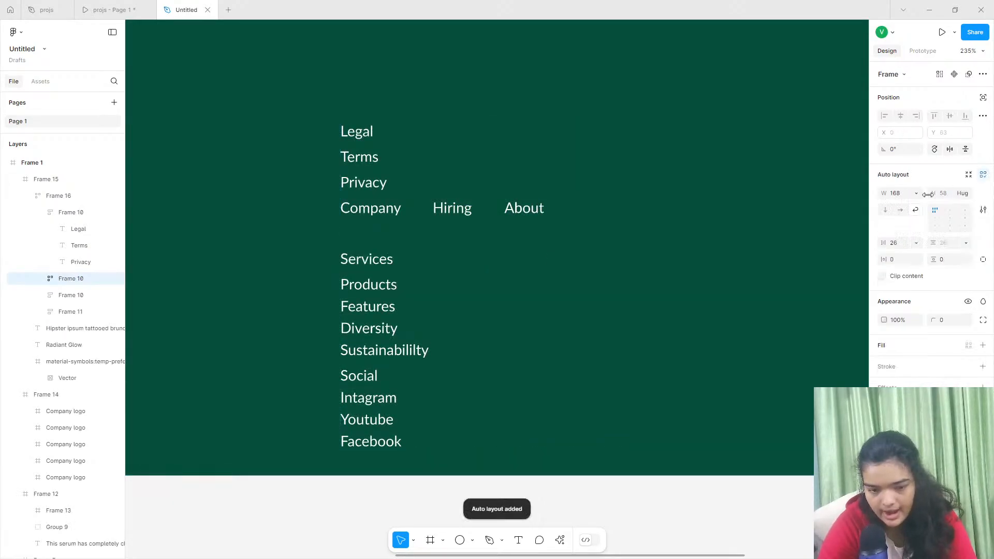
pyautogui.click(886, 210)
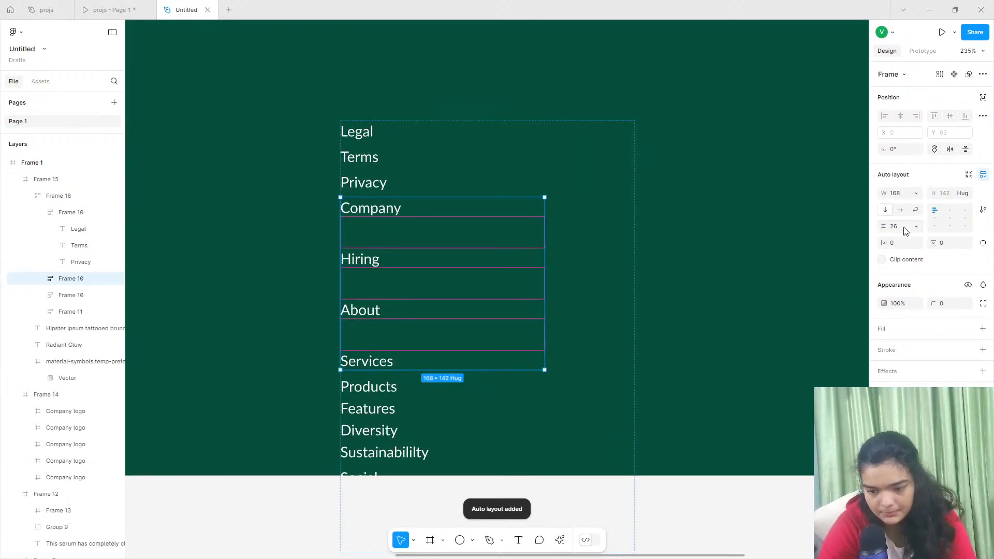
pyautogui.press('Return')
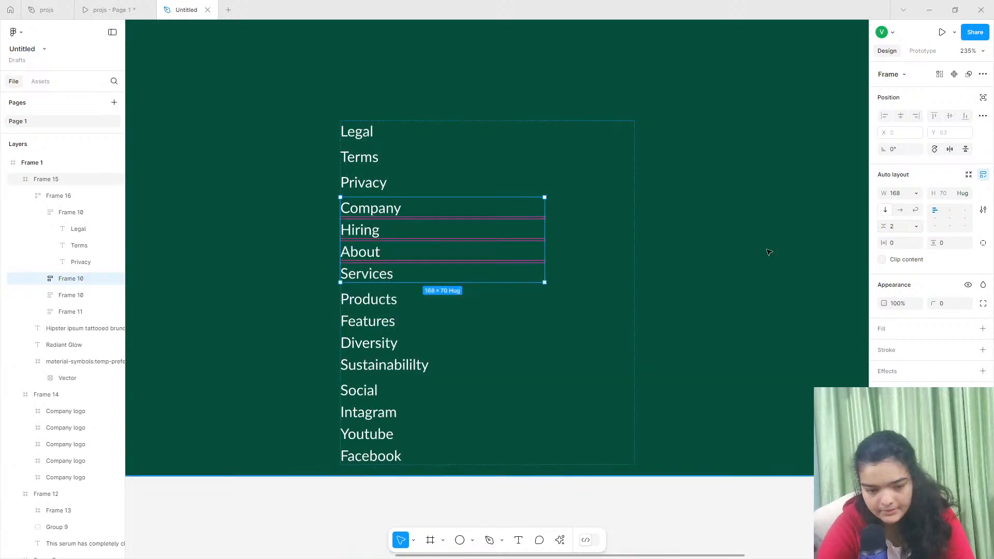
pyautogui.moveTo(410, 206); pyautogui.dragTo(398, 152)
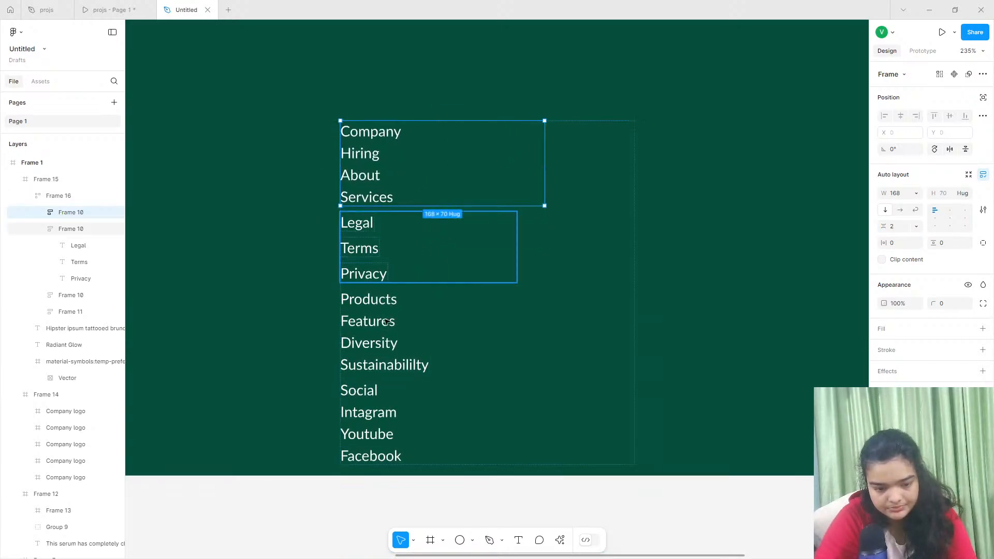
# Switch the parent frame of the four link columns to a horizontal flow and reduce its gap to -13.
pyautogui.click(71, 295)
pyautogui.click(63, 184)
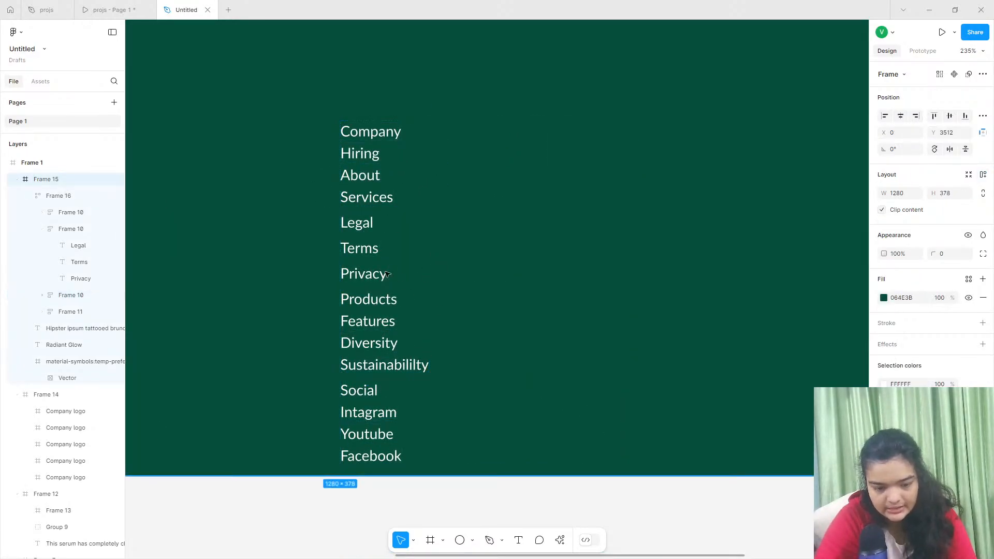
pyautogui.doubleClick(376, 253)
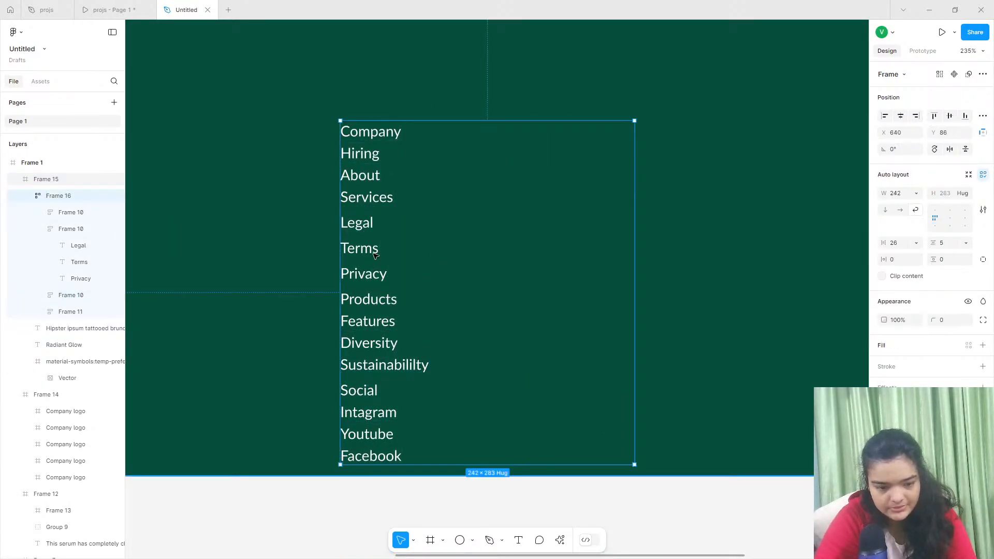
pyautogui.click(900, 210)
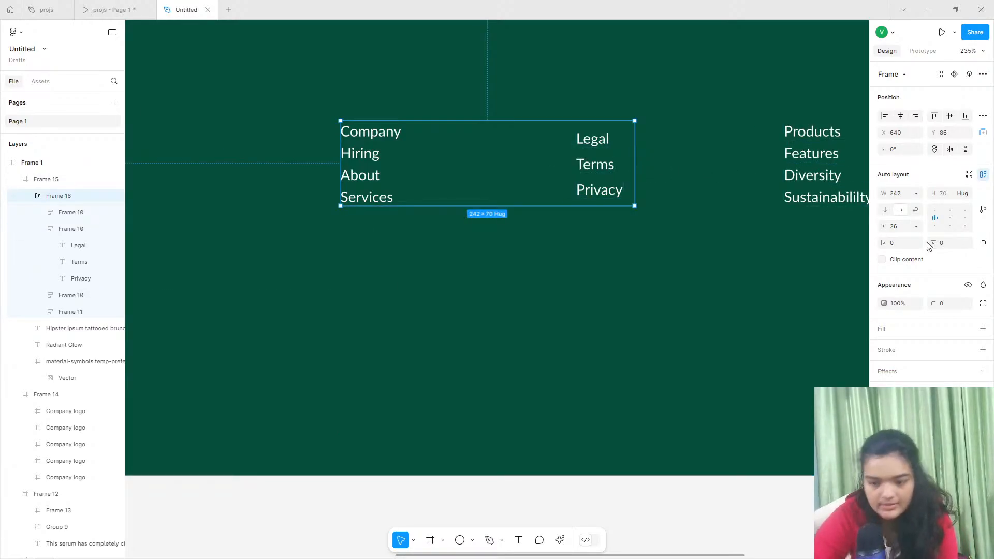
pyautogui.moveTo(888, 221); pyautogui.dragTo(844, 225)
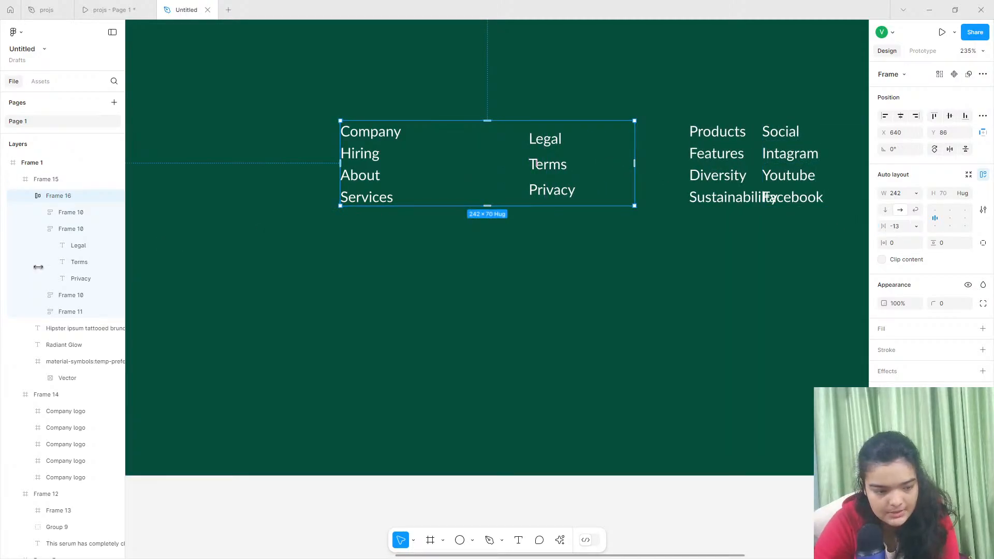
# Narrow the Legal column frame to 38 wide and shrink the Company and Social column frames to fit their text.
pyautogui.click(47, 233)
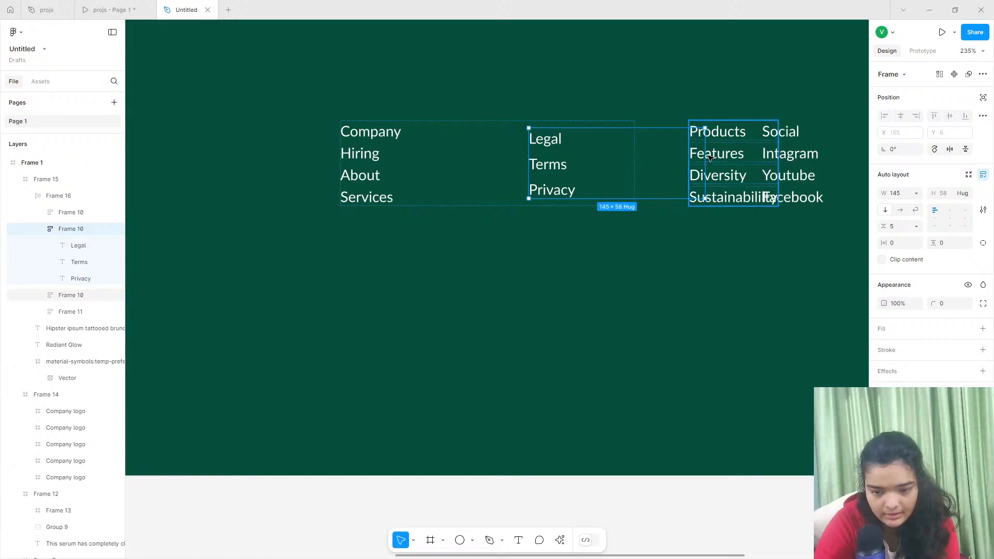
pyautogui.moveTo(705, 154); pyautogui.dragTo(573, 154)
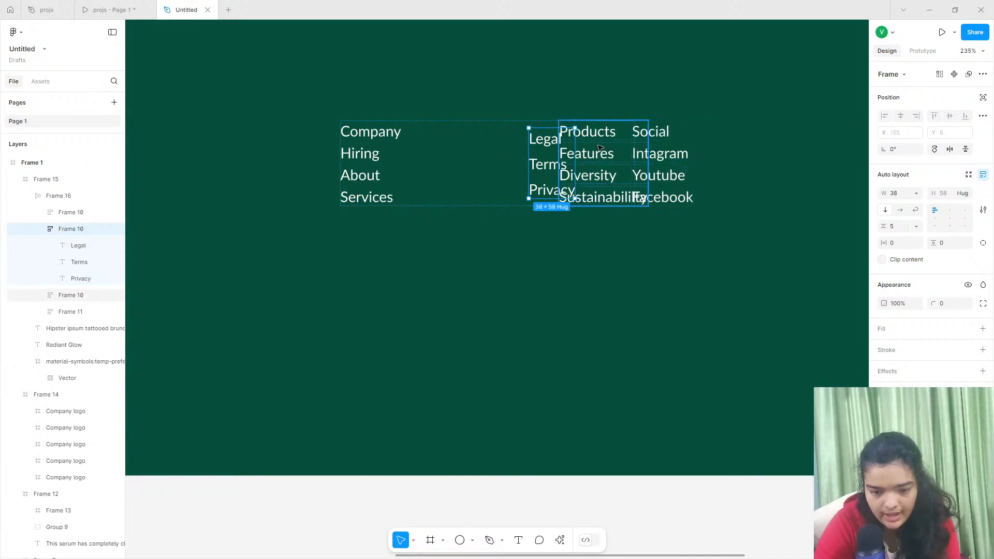
pyautogui.click(621, 146)
pyautogui.moveTo(648, 146)
pyautogui.mouseDown()
pyautogui.moveTo(619, 143)
pyautogui.moveTo(645, 143)
pyautogui.moveTo(631, 144)
pyautogui.mouseUp()
pyautogui.click(676, 154)
pyautogui.click(507, 145)
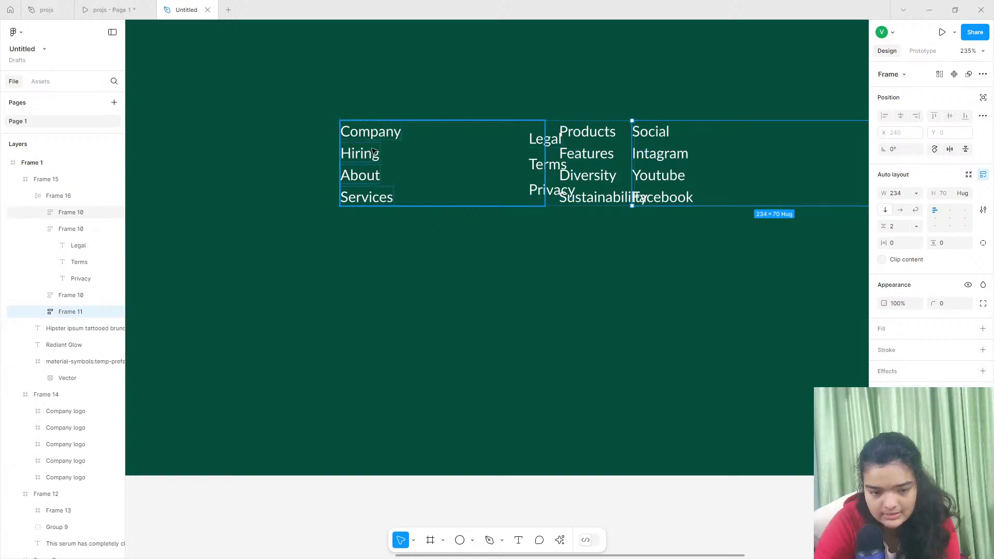
pyautogui.moveTo(545, 127); pyautogui.dragTo(409, 135)
pyautogui.click(777, 148)
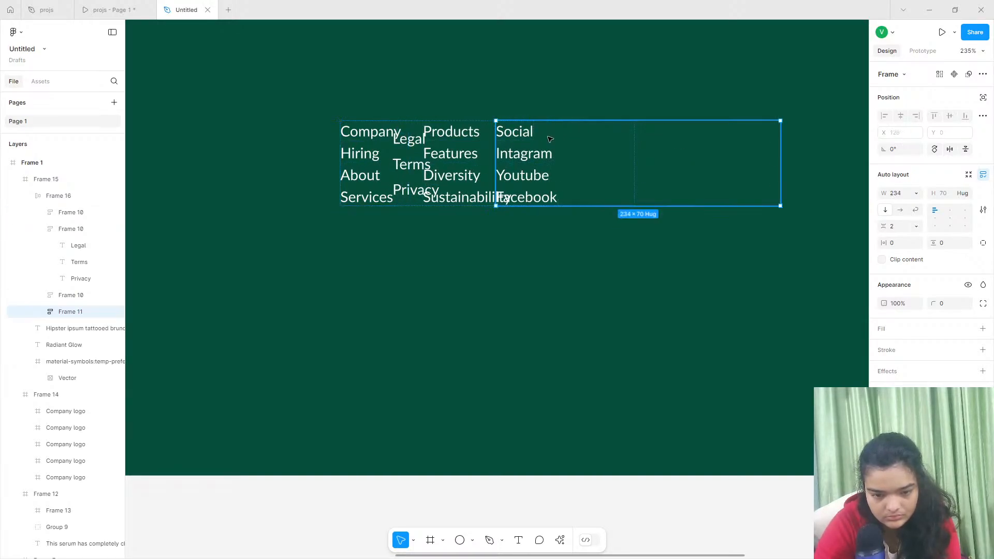
pyautogui.moveTo(779, 146); pyautogui.dragTo(555, 137)
# Set the gap between the four link columns to 16 in the parent frame, keeping the columns aligned left.
pyautogui.click(598, 124)
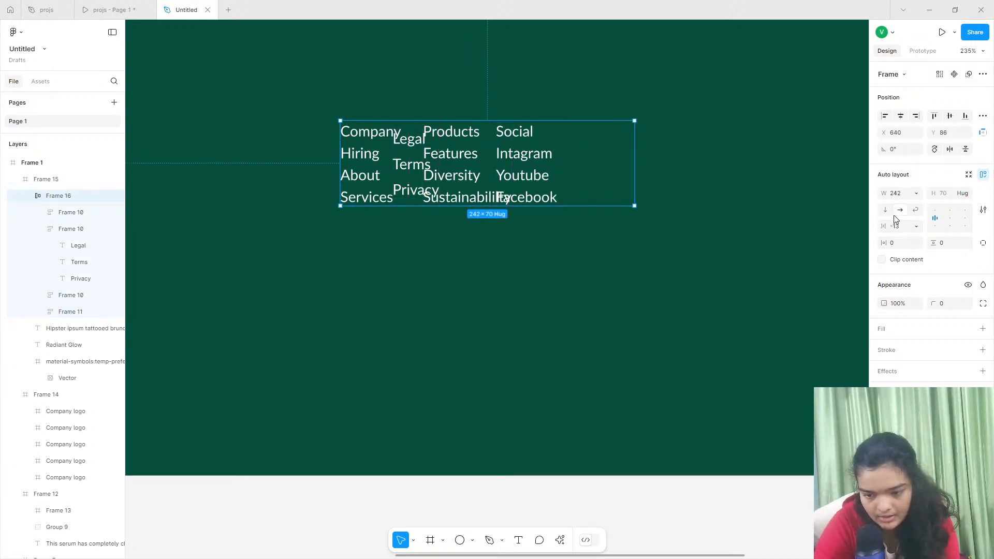
pyautogui.click(950, 218)
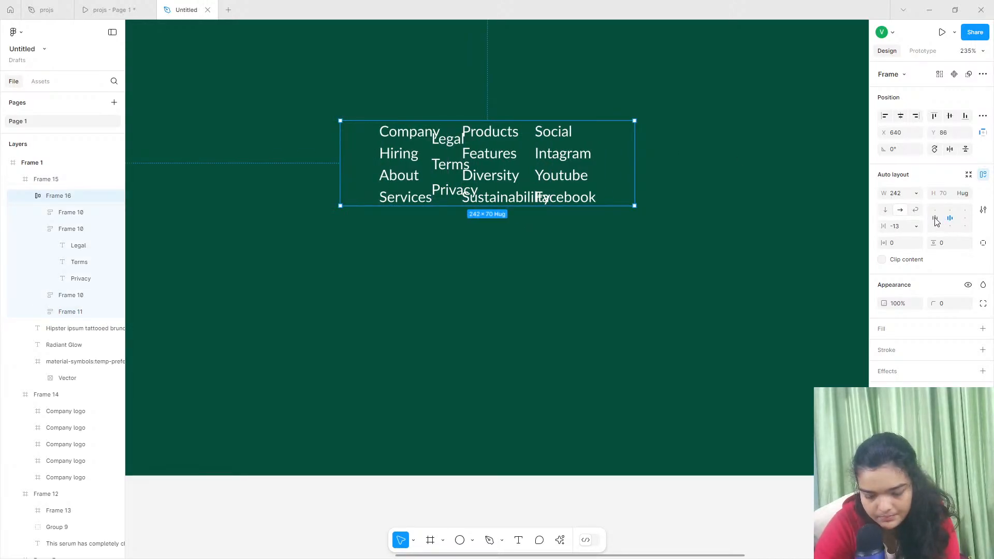
pyautogui.click(934, 219)
pyautogui.moveTo(883, 226); pyautogui.dragTo(909, 228)
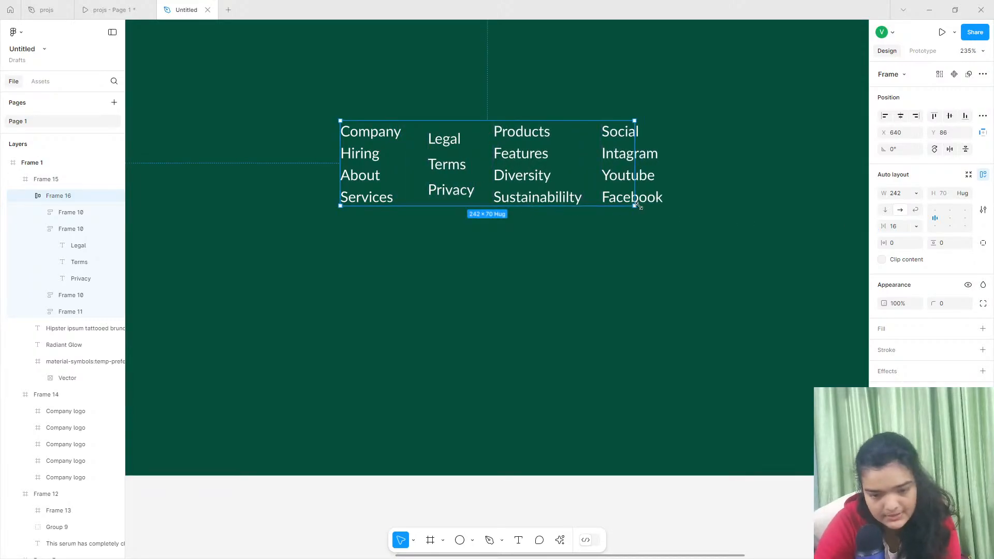
# Enlarge the parent frame of the link columns to 302 by 94 and align its content top left.
pyautogui.moveTo(635, 206); pyautogui.dragTo(707, 234)
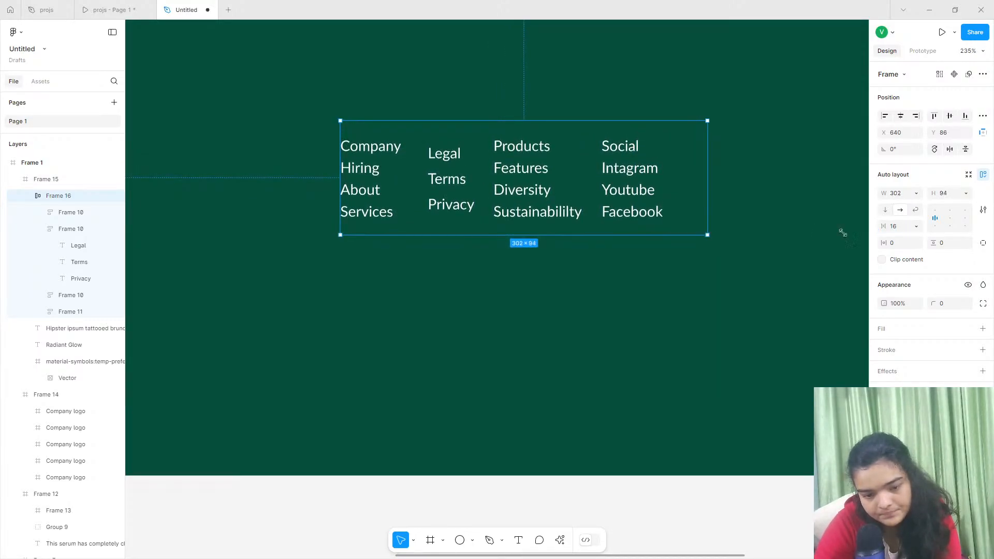
pyautogui.click(943, 213)
pyautogui.click(935, 212)
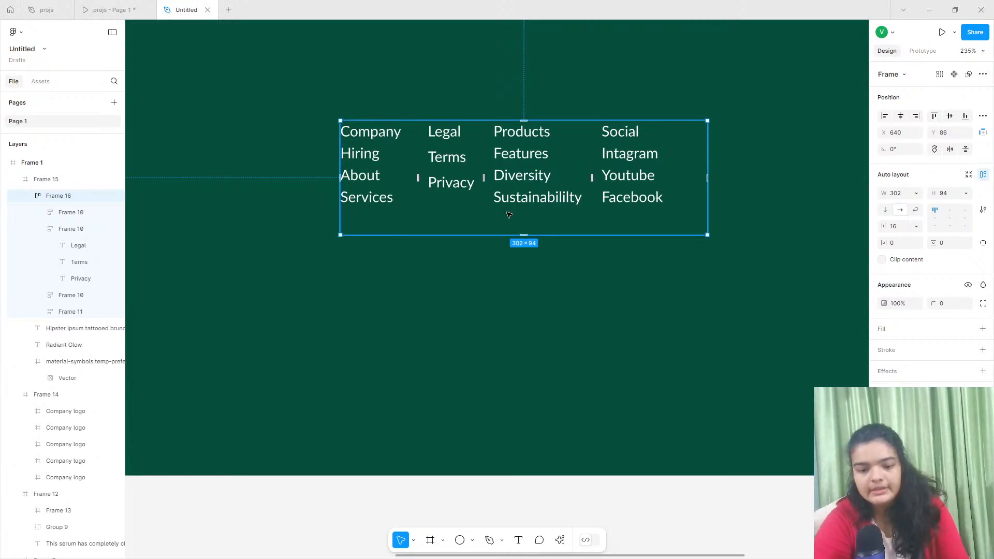
# Move the parent frame of the link columns to X 898, Y 60 in the footer and set its gap to 38.
pyautogui.keyDown('ctrl'); pyautogui.scroll(-5, 507, 215); pyautogui.keyUp('ctrl')
pyautogui.moveTo(520, 197); pyautogui.dragTo(697, 176)
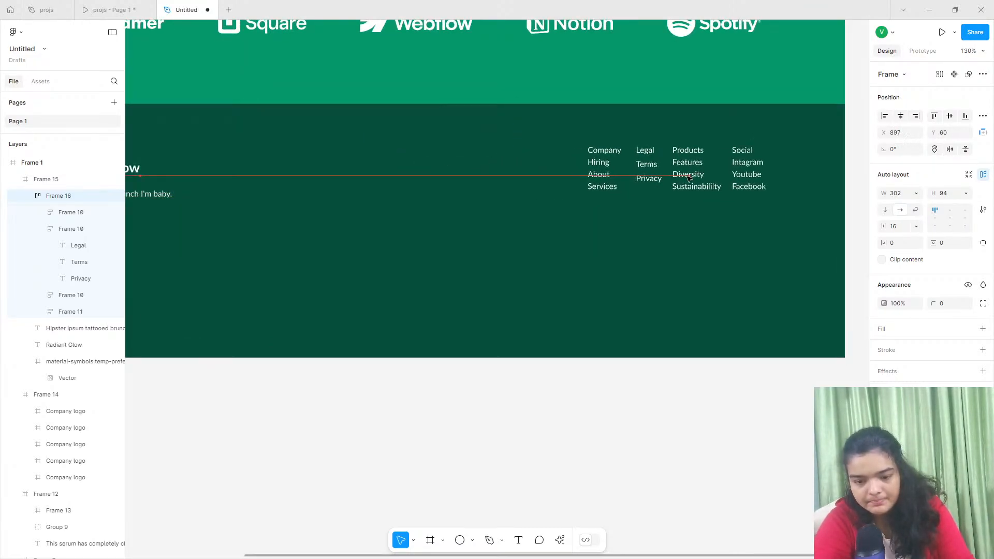
pyautogui.moveTo(885, 226); pyautogui.dragTo(904, 226)
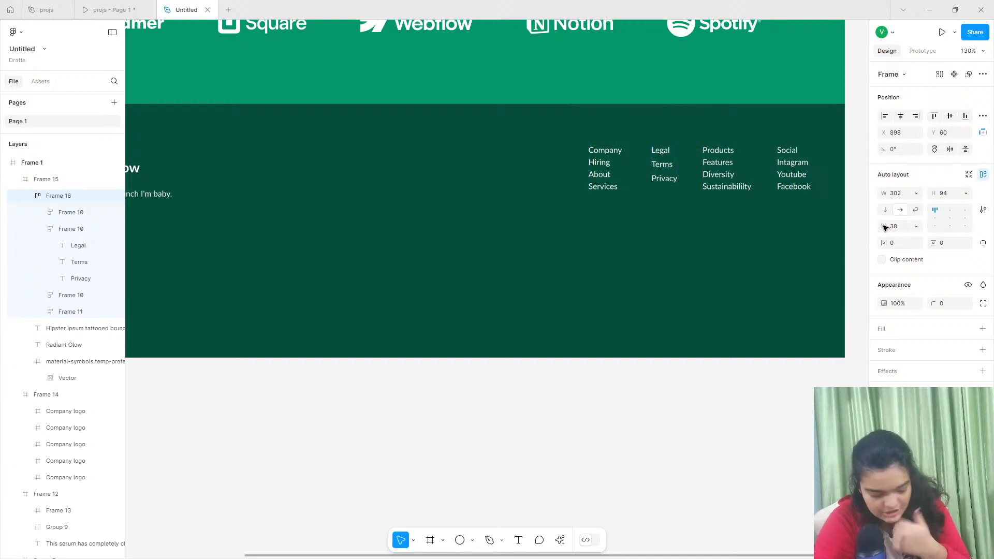
# Set the vertical gap inside all four link column frames to 16.
pyautogui.click(608, 171)
pyautogui.keyDown('shift'); pyautogui.click(665, 164); pyautogui.keyUp('shift')
pyautogui.keyDown('shift'); pyautogui.click(718, 170); pyautogui.keyUp('shift')
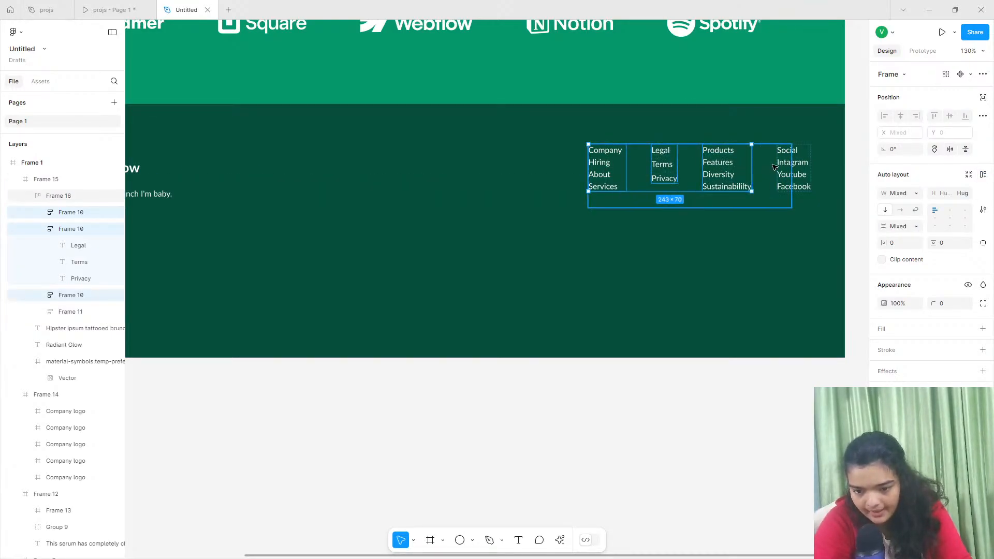
pyautogui.keyDown('shift'); pyautogui.click(789, 164); pyautogui.keyUp('shift')
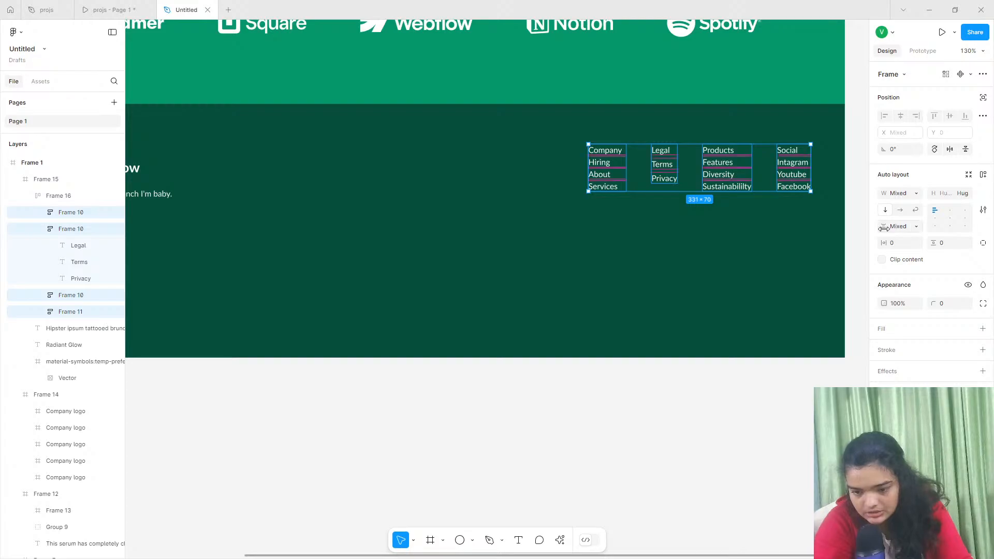
pyautogui.moveTo(884, 228); pyautogui.dragTo(897, 227)
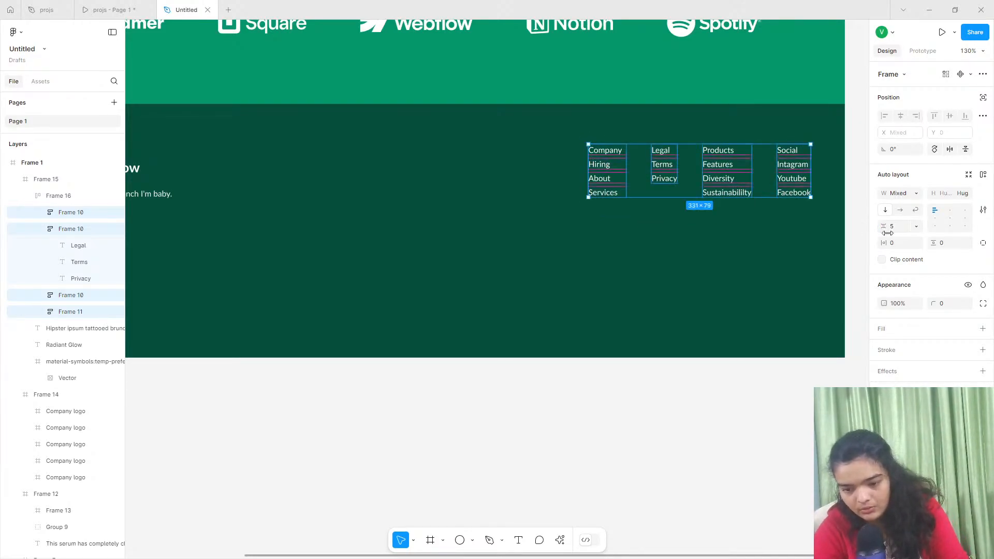
pyautogui.moveTo(883, 227); pyautogui.dragTo(896, 226)
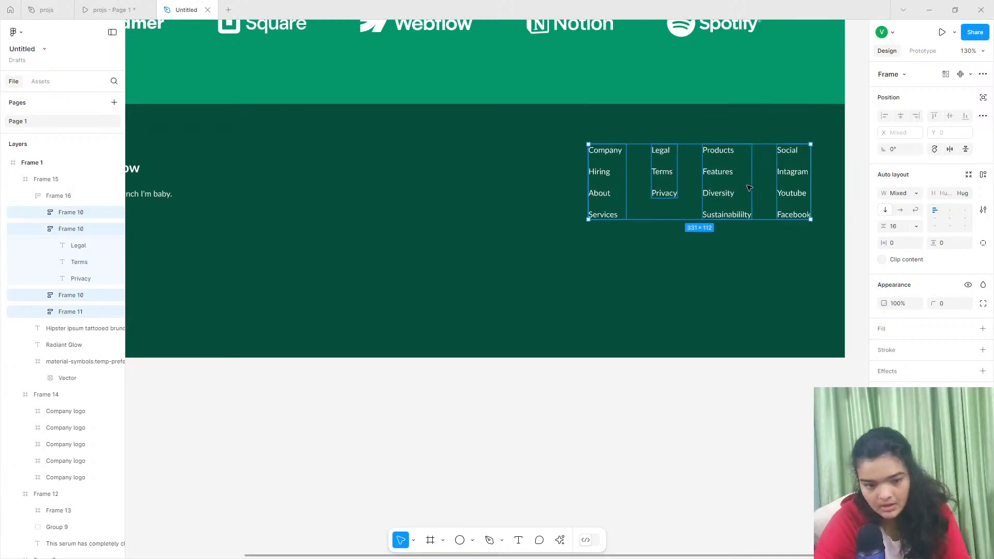
# Shorten the dark green footer frame to 270 high.
pyautogui.scroll(-5, 780, 186)
pyautogui.scroll(-1, 749, 187)
pyautogui.click(553, 276)
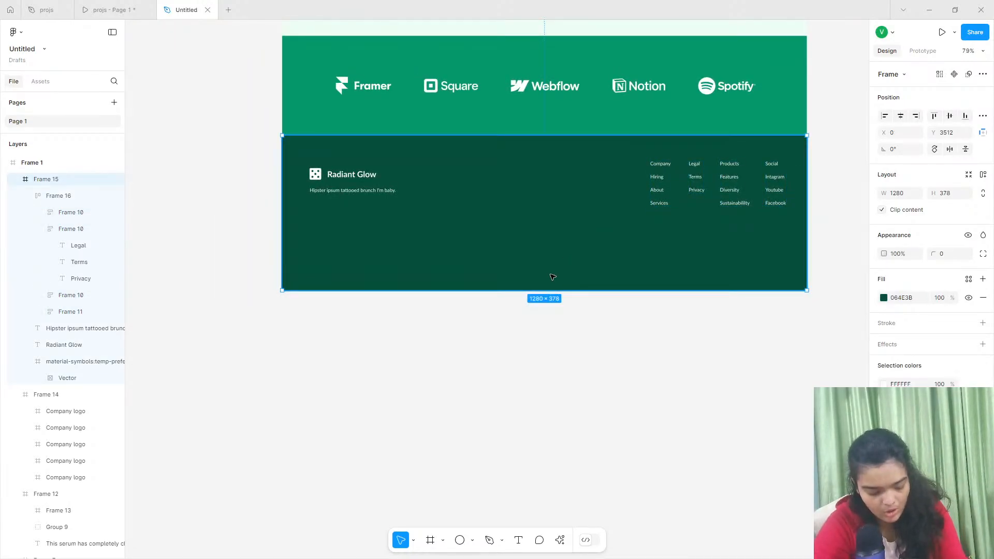
pyautogui.moveTo(544, 290); pyautogui.dragTo(543, 246)
# Shorten the main page frame to 3782 high so it ends at the footer's lower edge.
pyautogui.scroll(15, 491, 275)
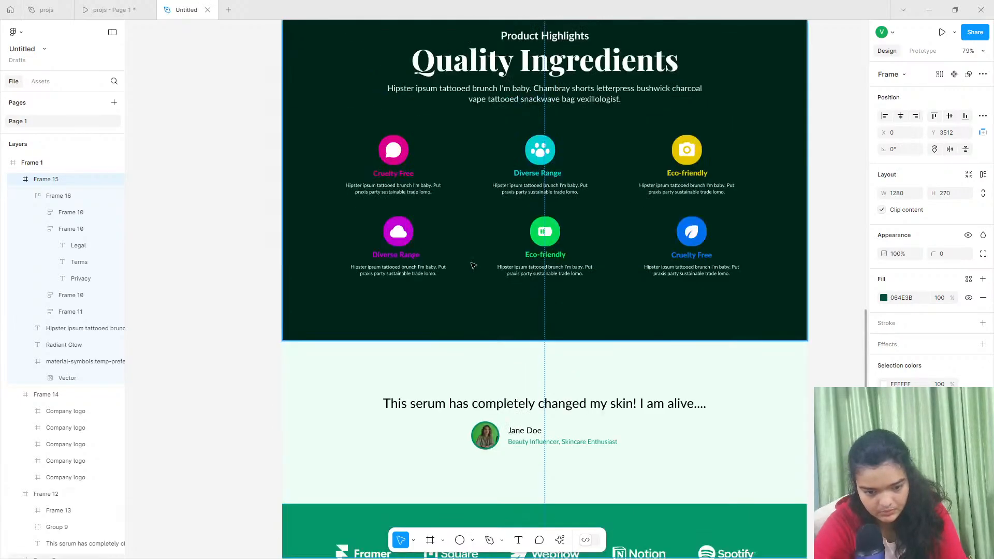
pyautogui.scroll(10, 371, 169)
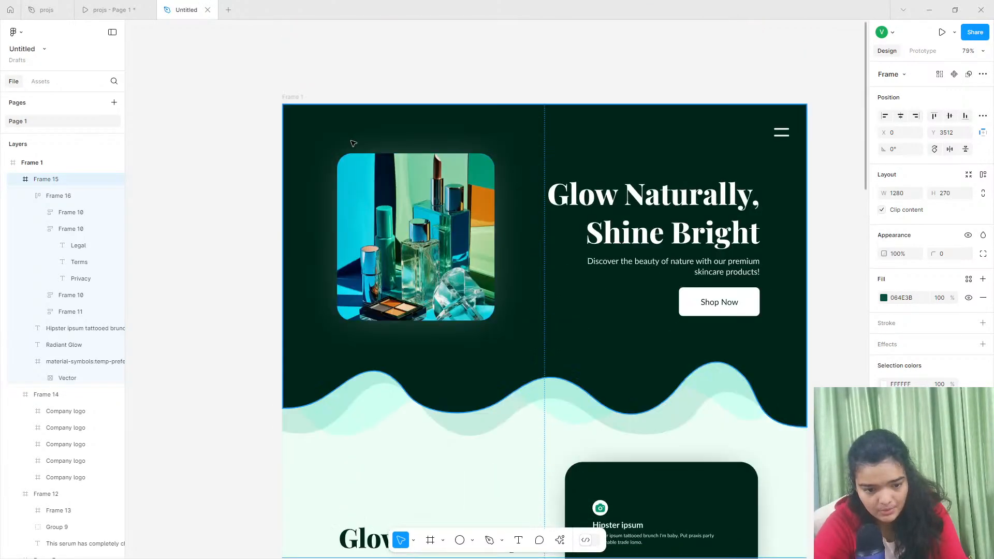
pyautogui.click(302, 176)
pyautogui.scroll(-12, 326, 268)
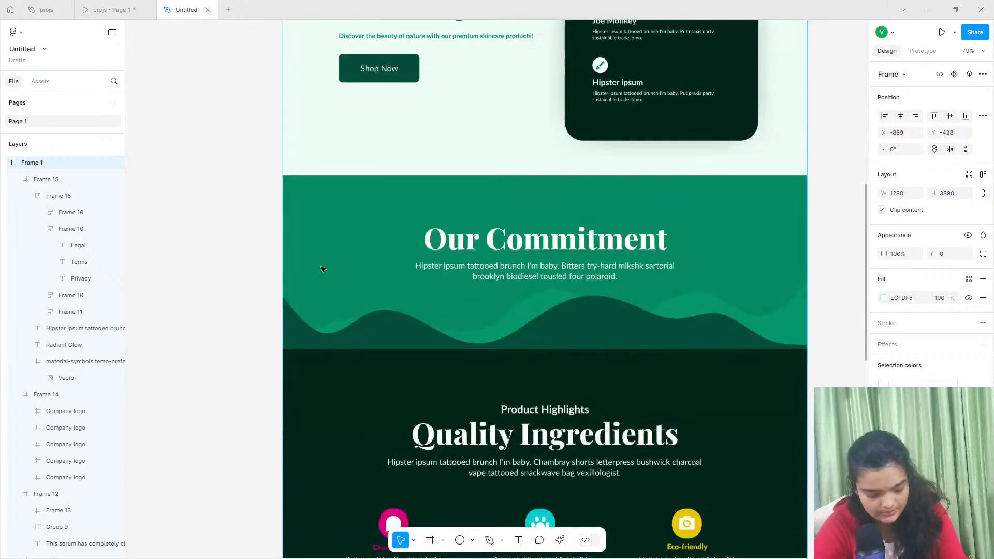
pyautogui.scroll(-10, 326, 269)
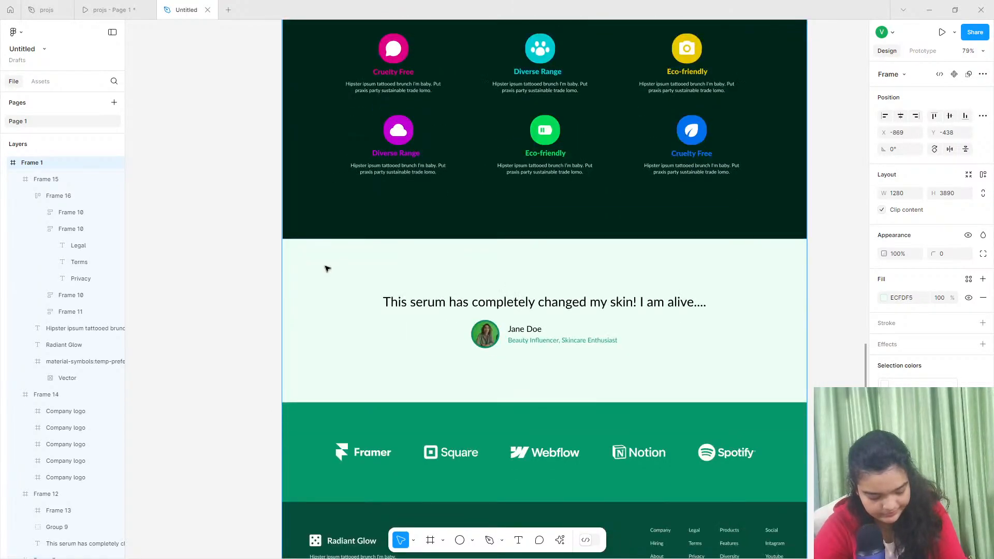
pyautogui.scroll(-8, 331, 367)
pyautogui.scroll(4, 355, 417)
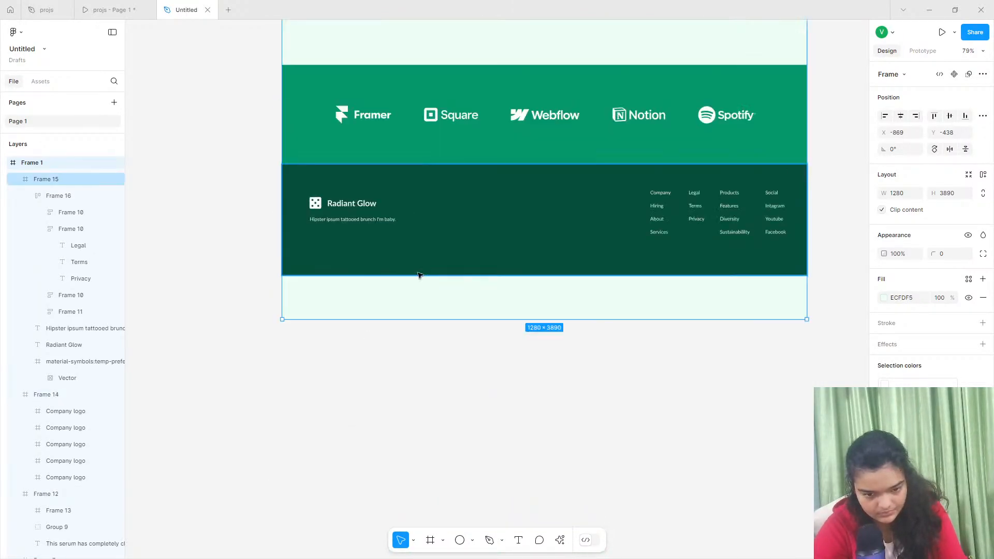
pyautogui.moveTo(415, 318); pyautogui.dragTo(415, 311)
pyautogui.moveTo(415, 272); pyautogui.dragTo(418, 271)
pyautogui.scroll(1, 255, 162)
# Check the wave and link layout of the footer in the reference prototype and return to the design file.
pyautogui.click(109, 10)
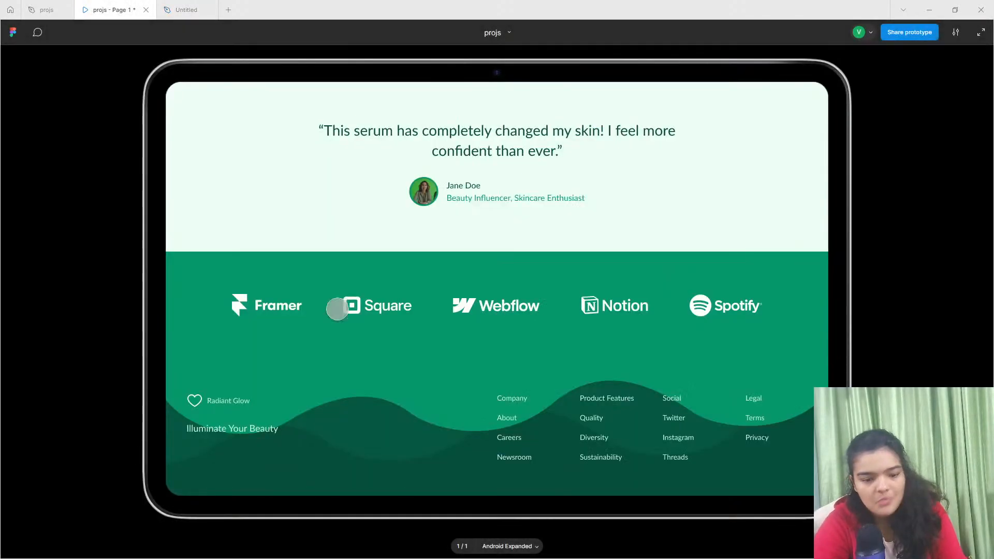
pyautogui.scroll(1, 178, 356)
pyautogui.scroll(-1, 628, 453)
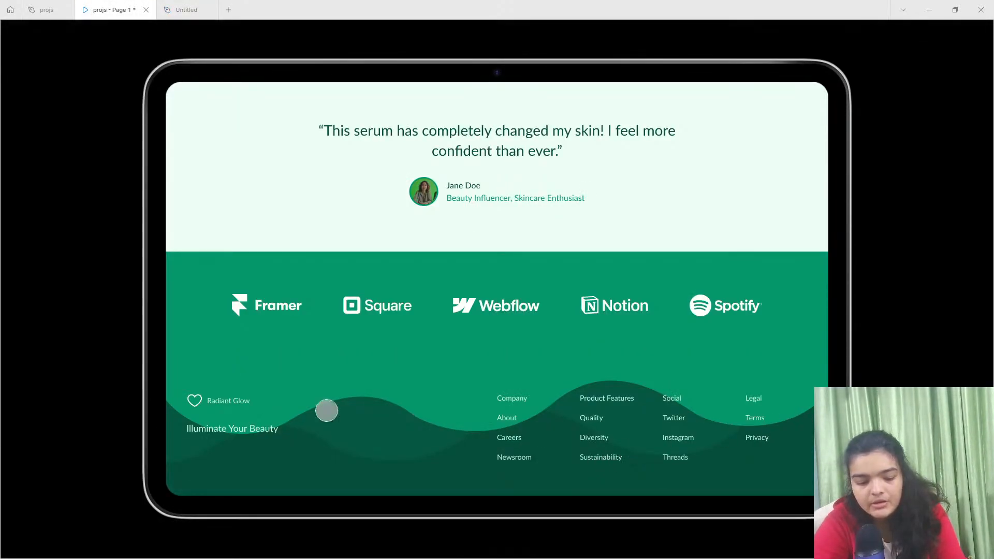
pyautogui.click(188, 10)
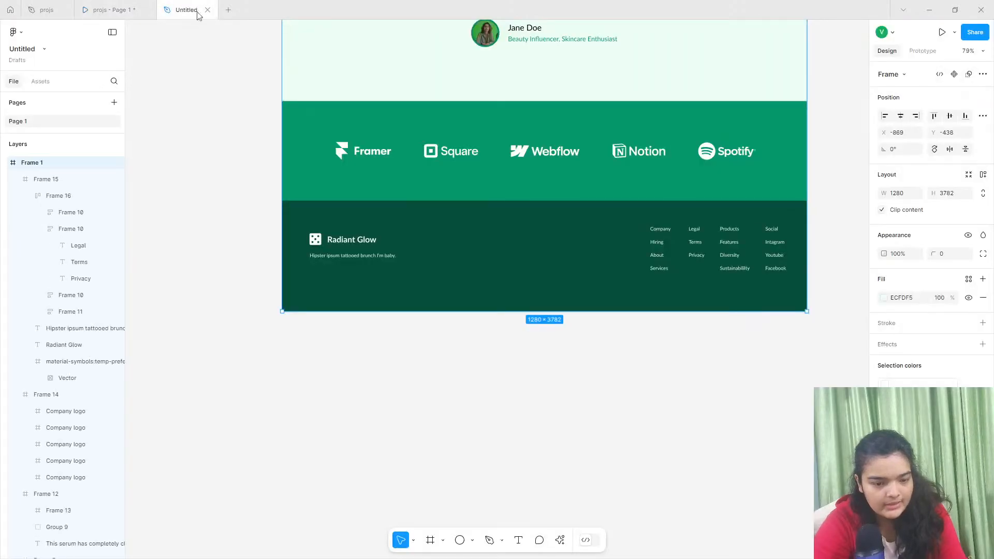
pyautogui.scroll(-1, 378, 333)
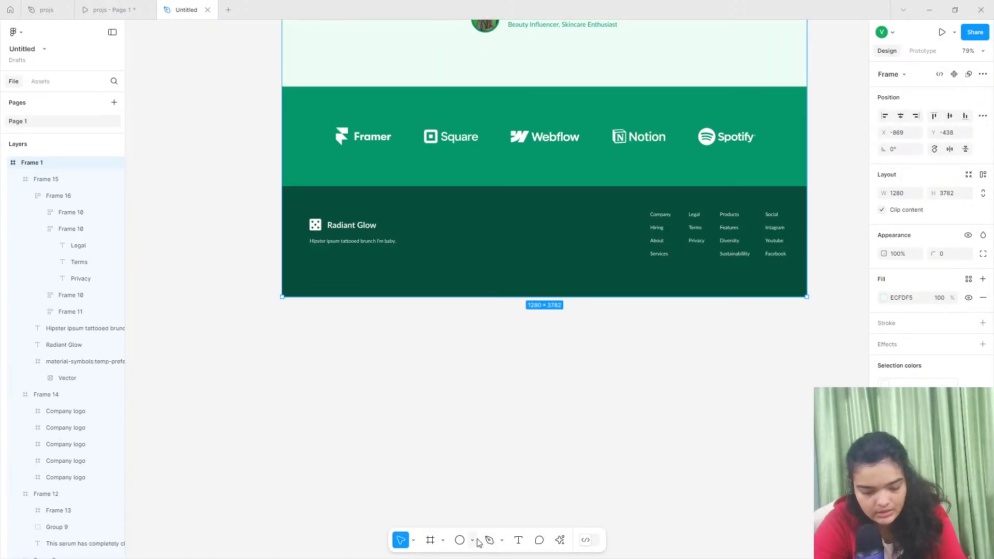
pyautogui.click(283, 189)
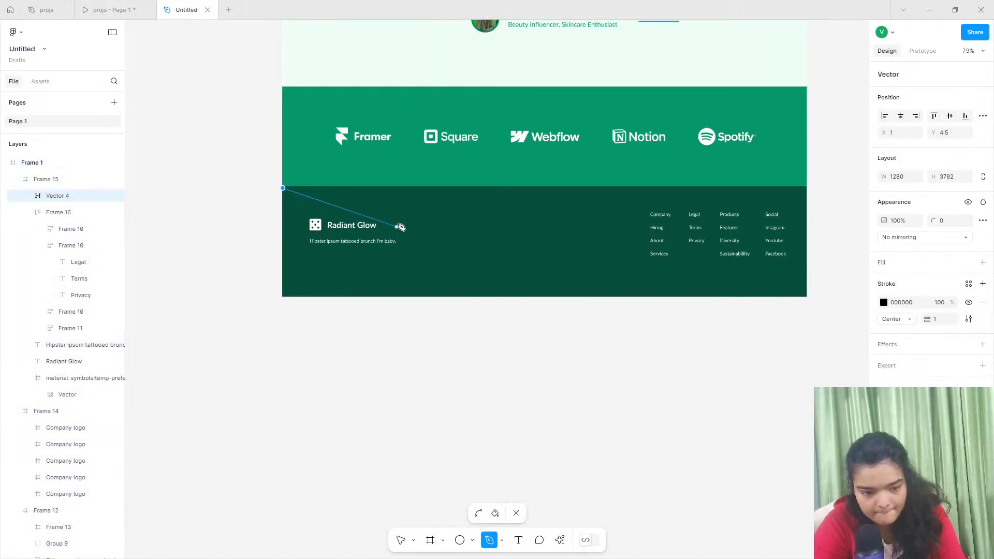
pyautogui.press('Escape')
# Generate a randomized smooth wave with several peaks using the Get Waves plugin.
pyautogui.click(559, 540)
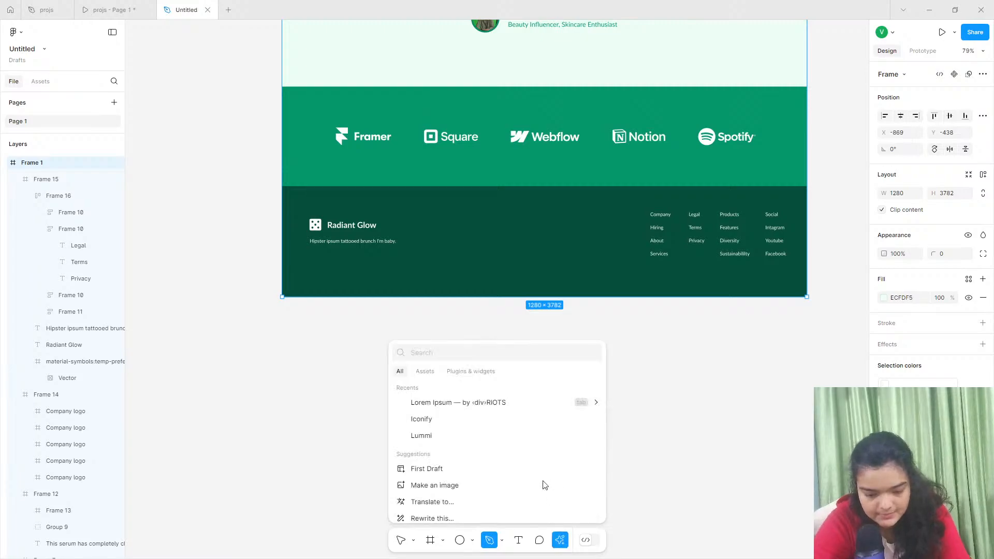
pyautogui.write('g')
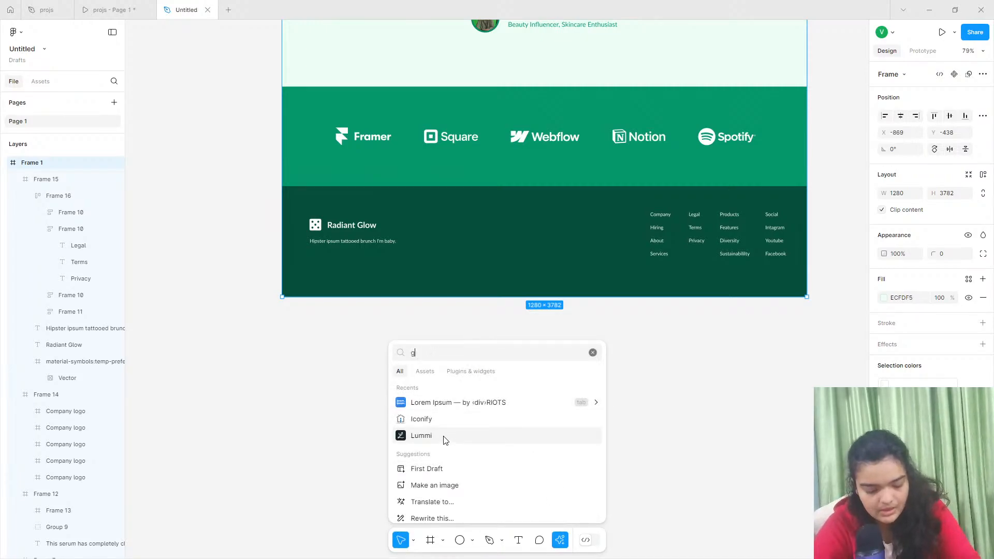
pyautogui.write('et')
pyautogui.click(444, 396)
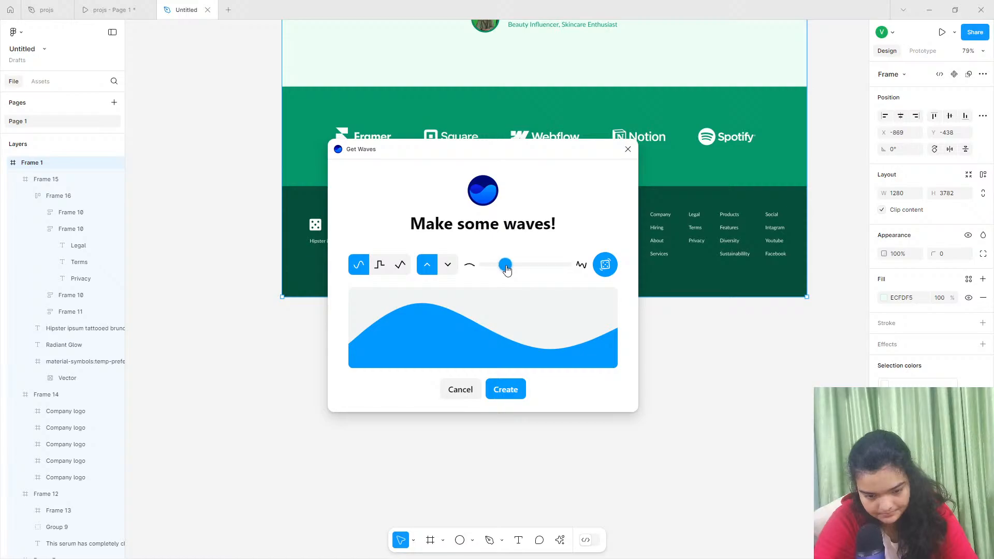
pyautogui.click(506, 266)
pyautogui.click(605, 267)
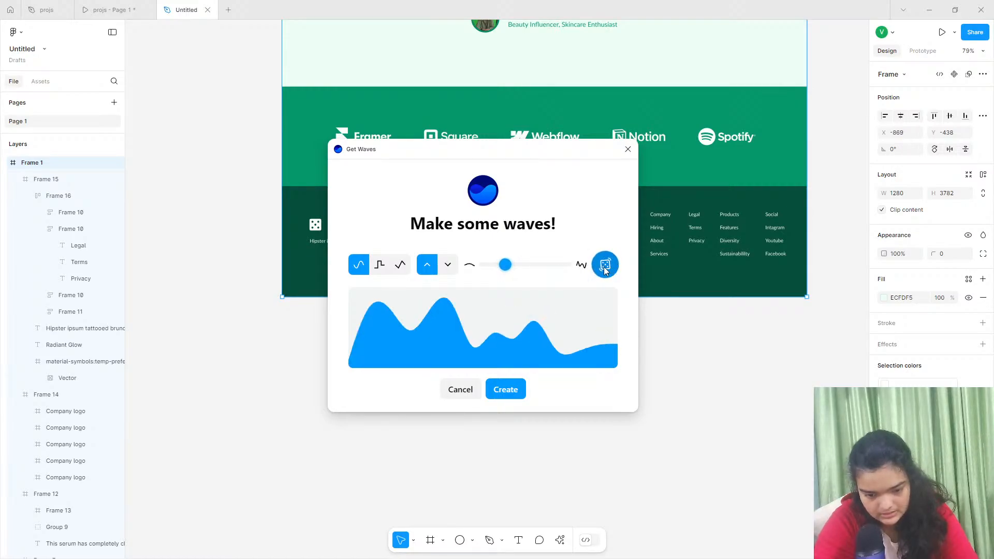
pyautogui.click(506, 385)
# Flip the wave vertically and fit it across the footer's upper edge at X 0, sized 1280 by 143.
pyautogui.rightClick(404, 294)
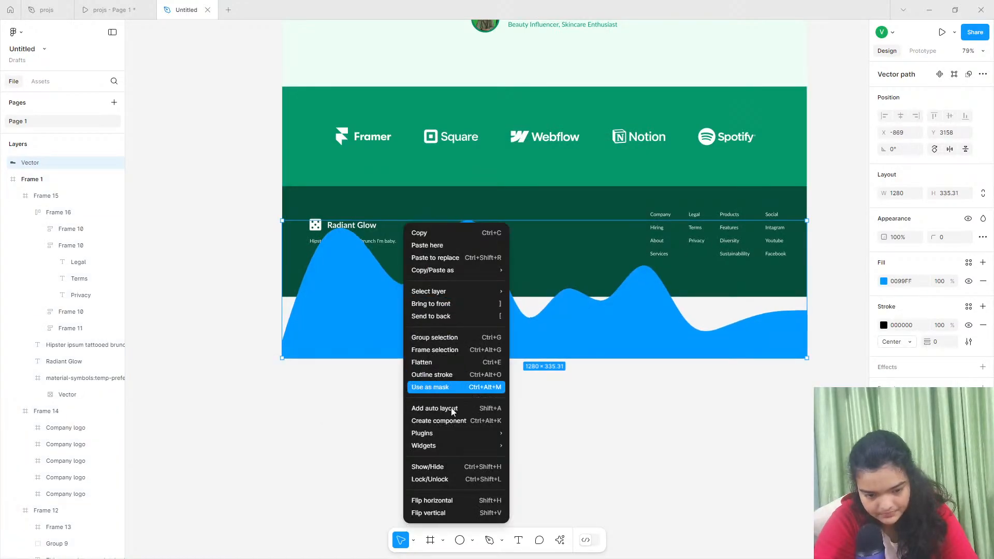
pyautogui.click(432, 513)
pyautogui.moveTo(436, 305); pyautogui.dragTo(433, 261)
pyautogui.moveTo(436, 311); pyautogui.dragTo(438, 283)
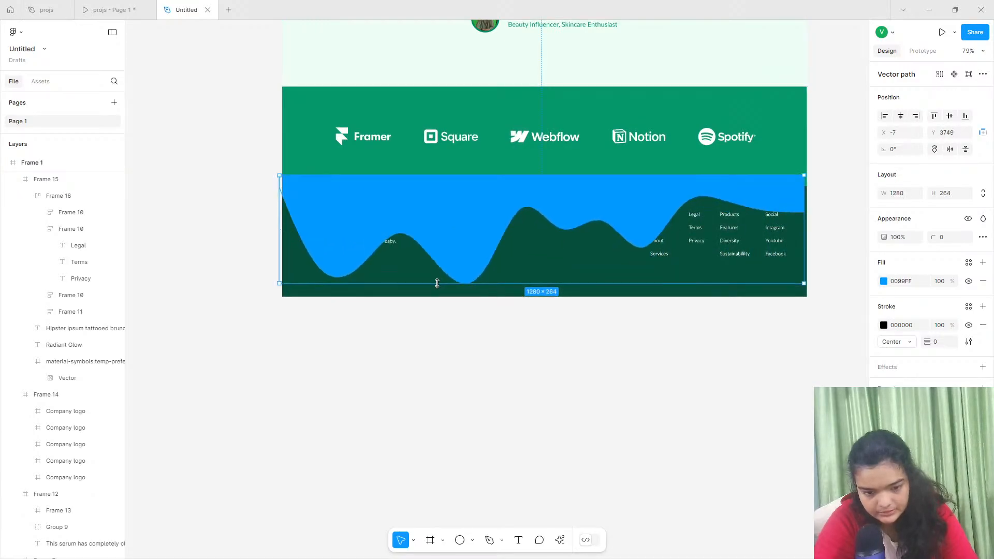
pyautogui.moveTo(588, 206); pyautogui.dragTo(585, 204)
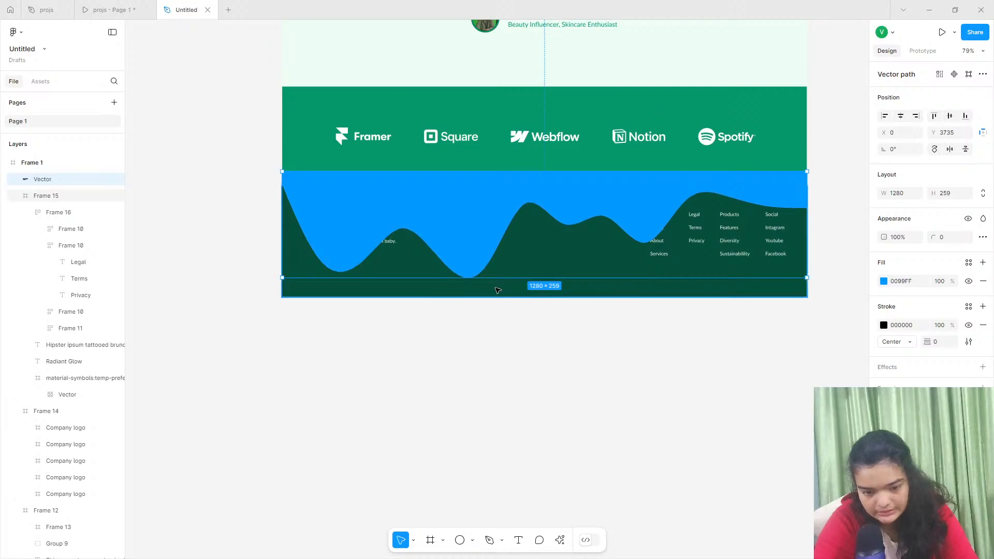
pyautogui.moveTo(487, 279); pyautogui.dragTo(481, 230)
# Send the wave to the back and place its layer directly above Vector 2.
pyautogui.rightClick(440, 201)
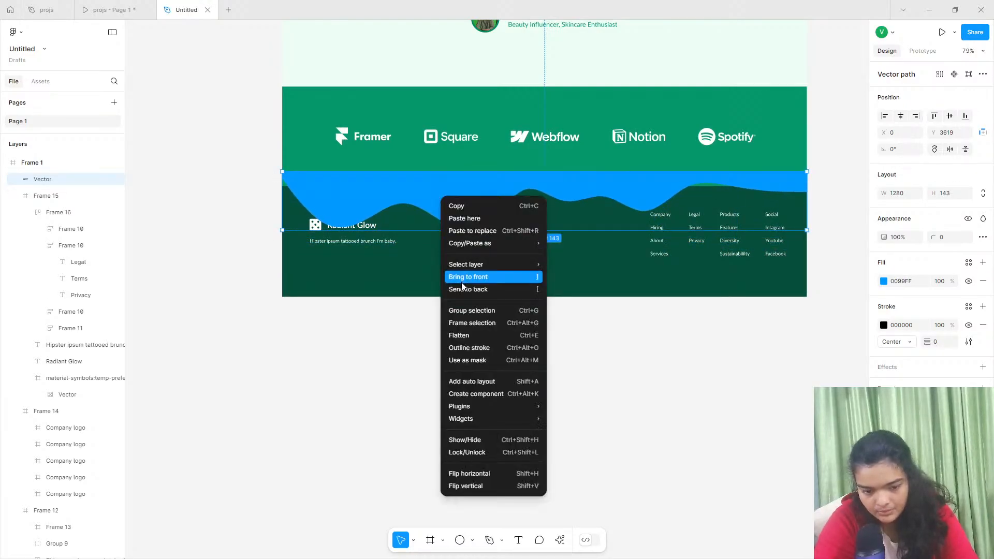
pyautogui.click(455, 288)
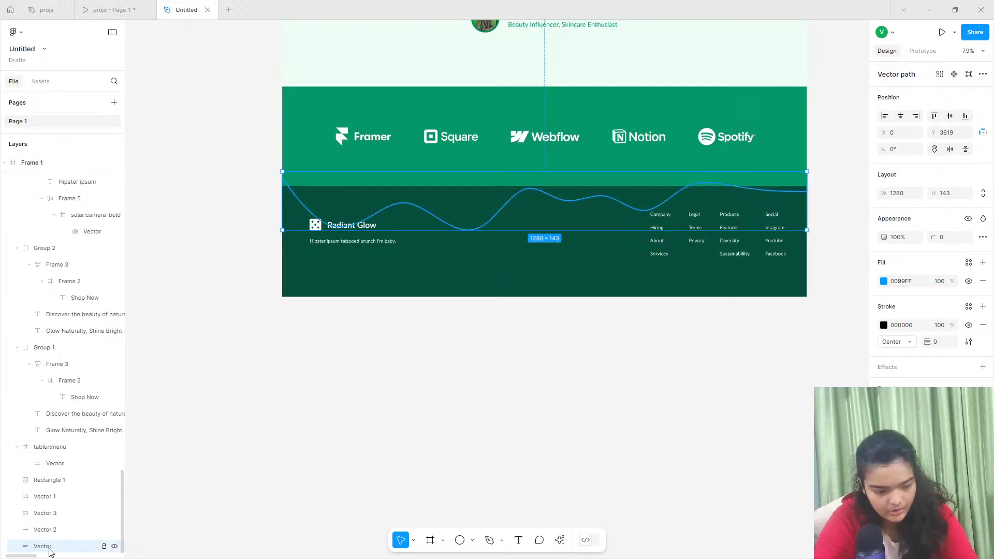
pyautogui.moveTo(77, 209); pyautogui.dragTo(95, 179)
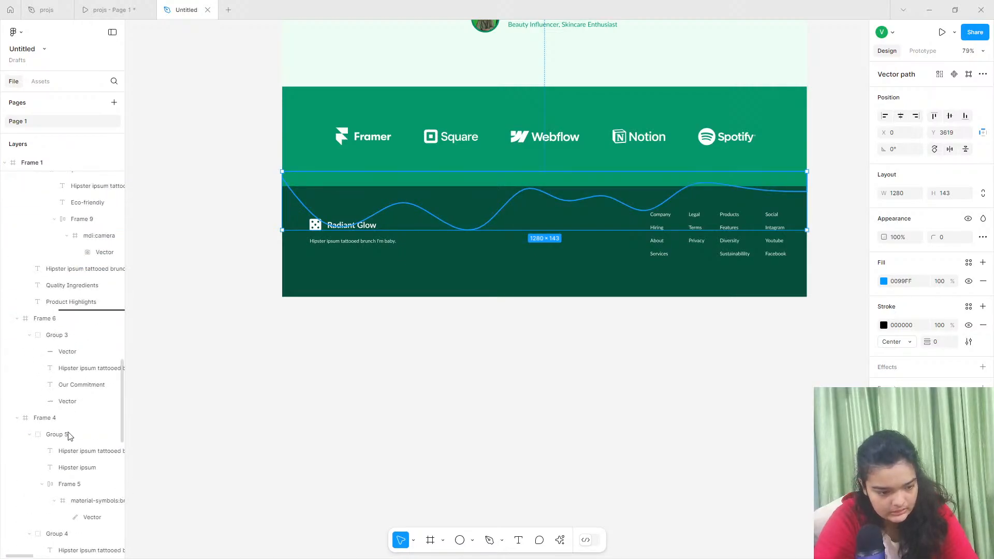
pyautogui.moveTo(68, 436); pyautogui.dragTo(71, 524)
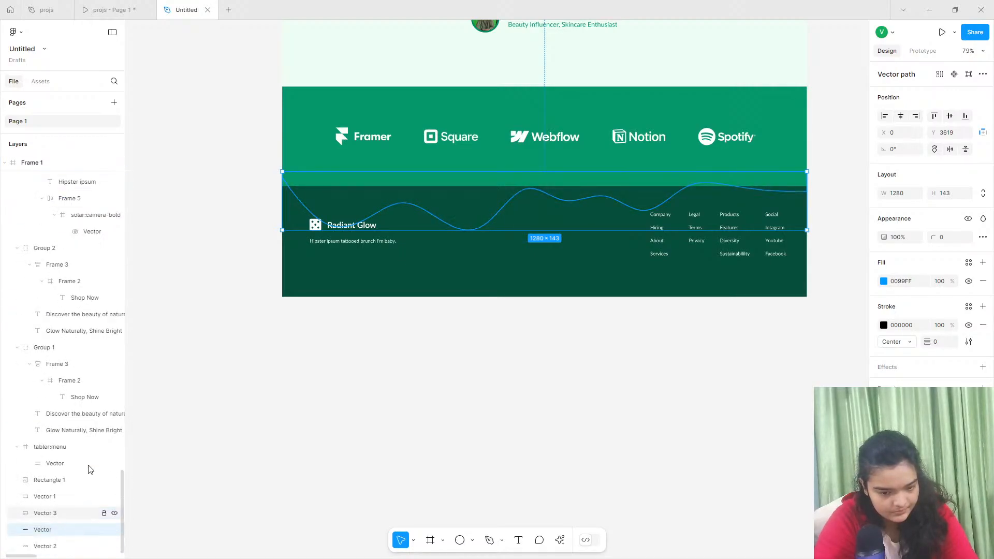
# Send the footer frame to the back so it lies behind the wave.
pyautogui.click(316, 260)
pyautogui.rightClick(317, 259)
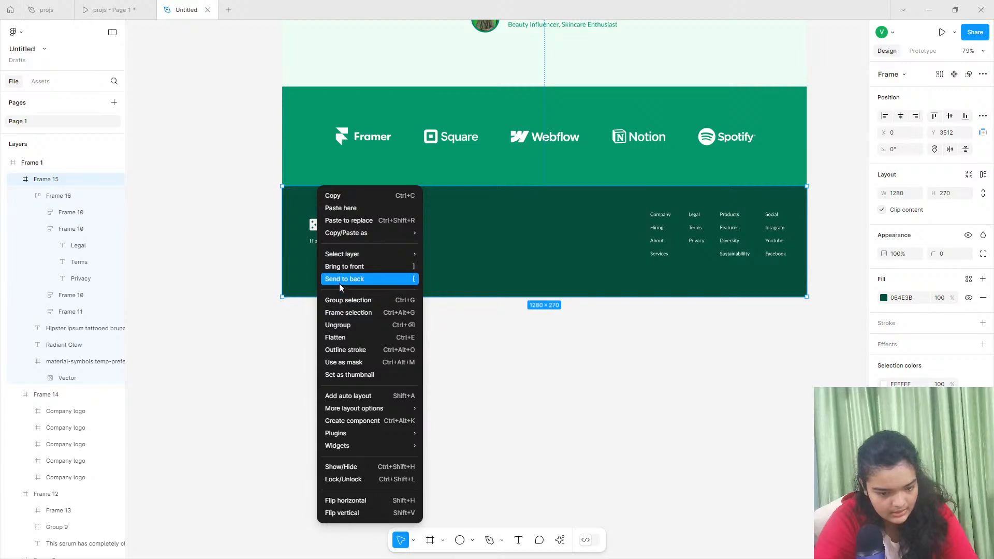
pyautogui.click(339, 280)
# Fill the wave with the page green 059669 and lower it slightly to Y 3636.
pyautogui.click(355, 196)
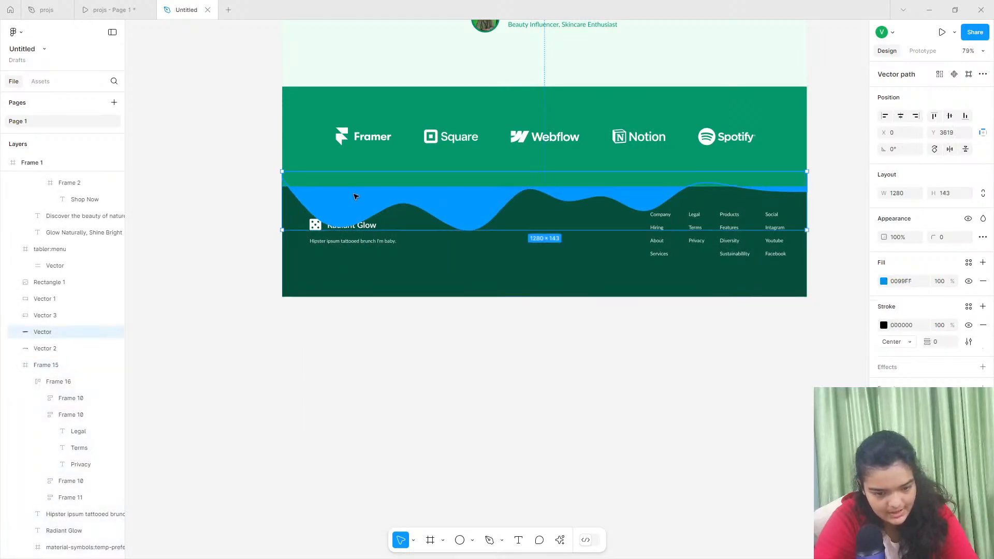
pyautogui.click(886, 282)
pyautogui.click(782, 506)
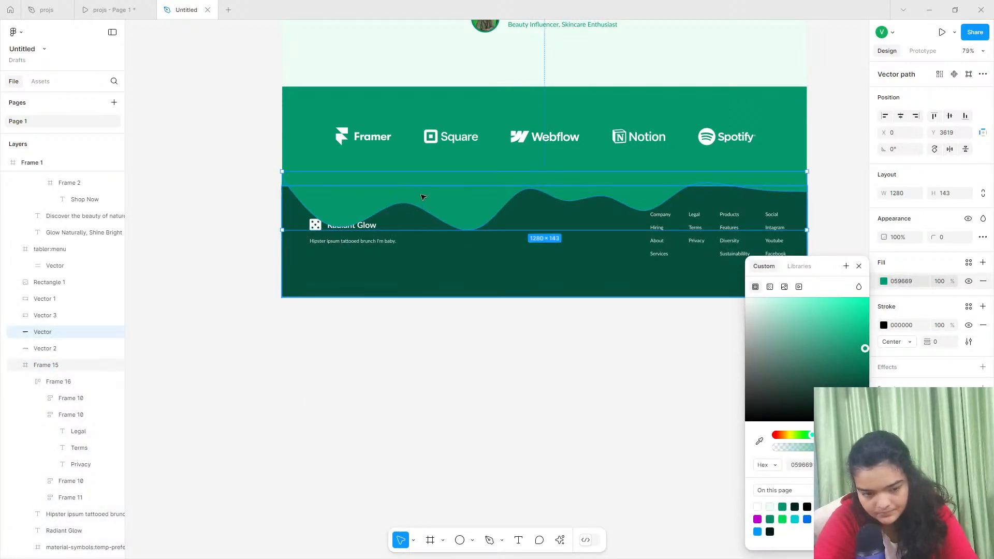
pyautogui.moveTo(420, 195)
pyautogui.mouseDown()
pyautogui.moveTo(412, 202)
pyautogui.moveTo(421, 202)
pyautogui.mouseUp()
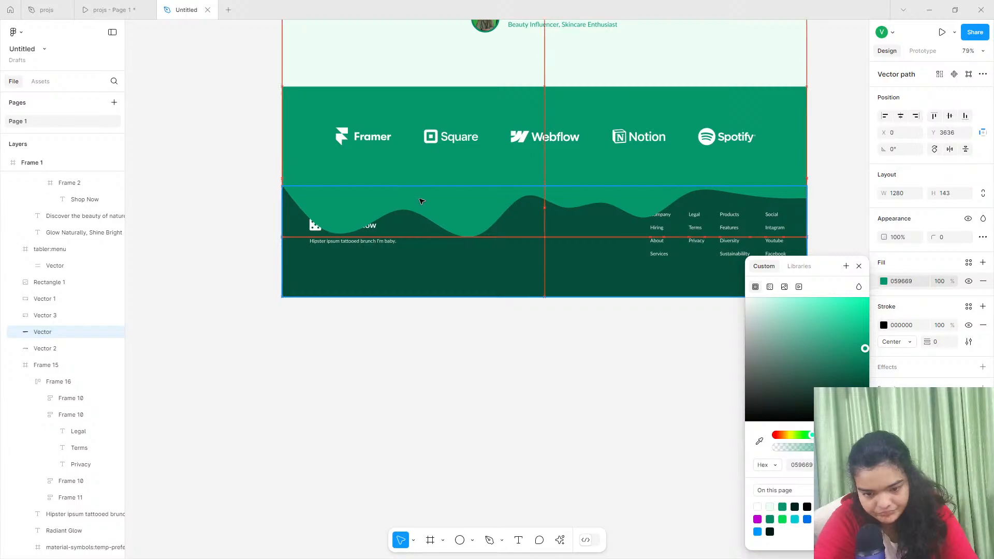
# Try the footer frame in front of the wave and send it to the back again.
pyautogui.click(397, 251)
pyautogui.rightClick(370, 245)
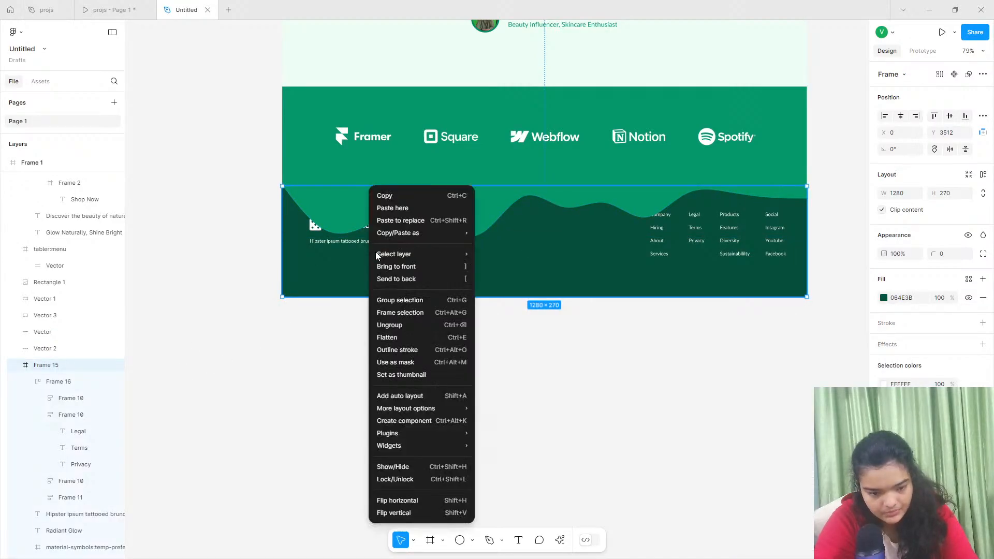
pyautogui.click(392, 265)
pyautogui.rightClick(367, 272)
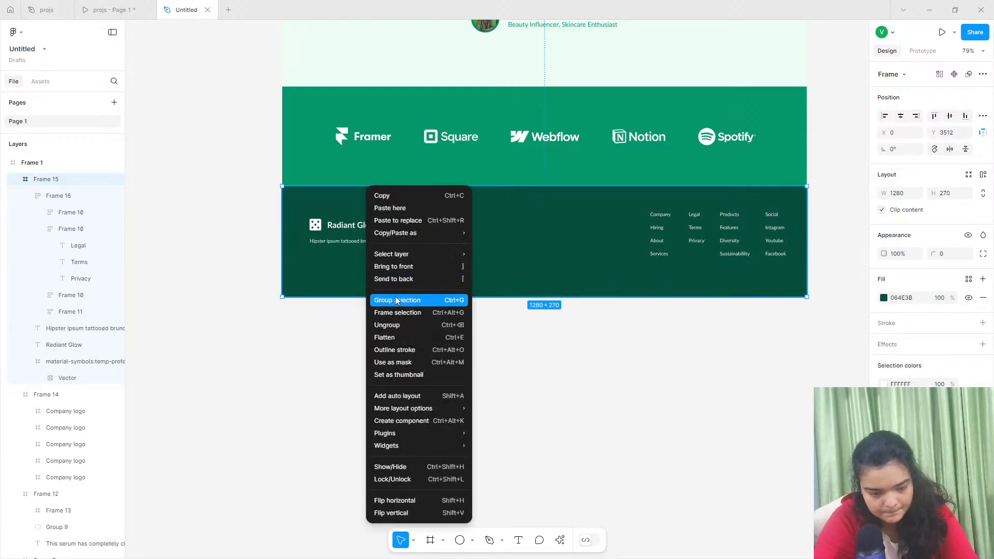
pyautogui.click(394, 274)
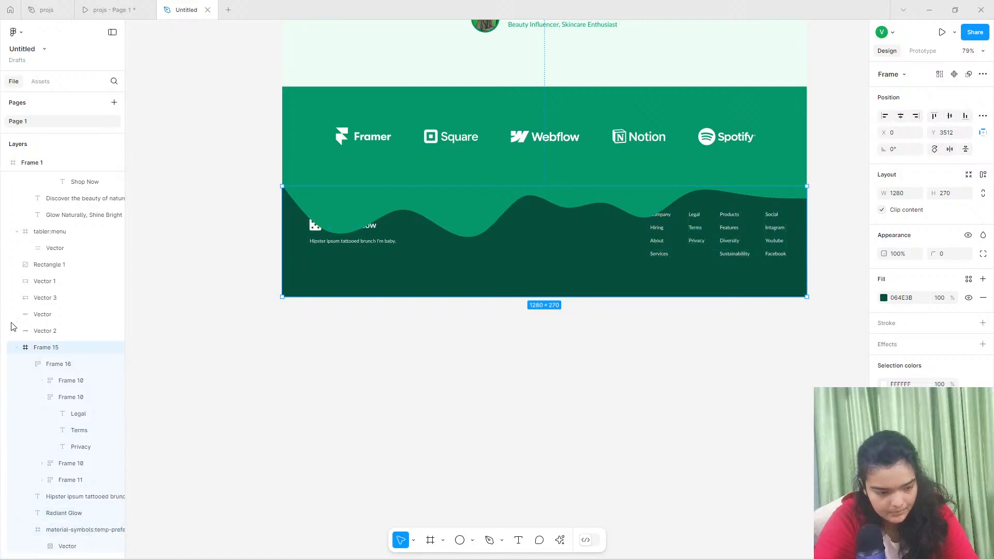
# Place the footer frame's layer directly above Vector 2 and check the footer waves in the reference prototype.
pyautogui.click(43, 333)
pyautogui.click(17, 346)
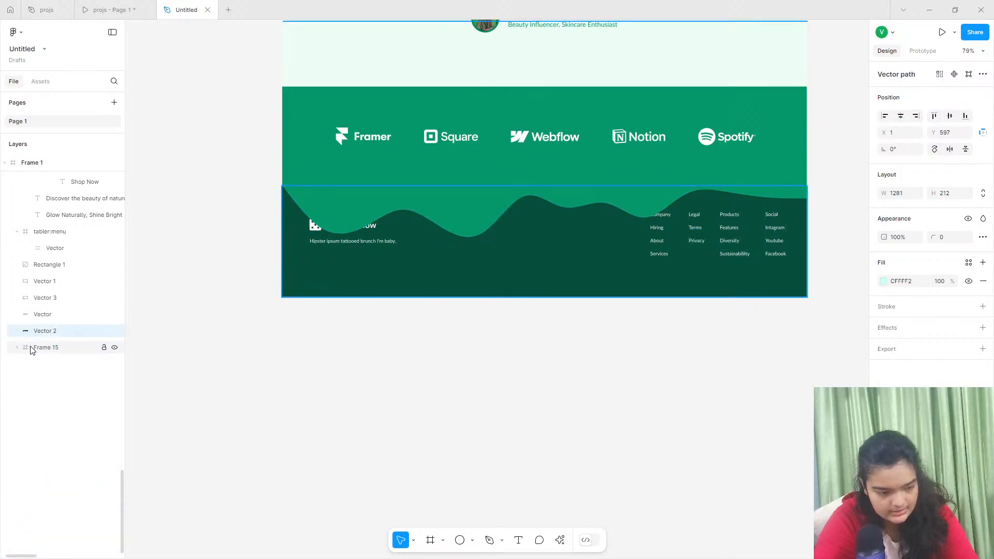
pyautogui.moveTo(32, 346)
pyautogui.mouseDown()
pyautogui.moveTo(45, 313)
pyautogui.moveTo(44, 336)
pyautogui.mouseUp()
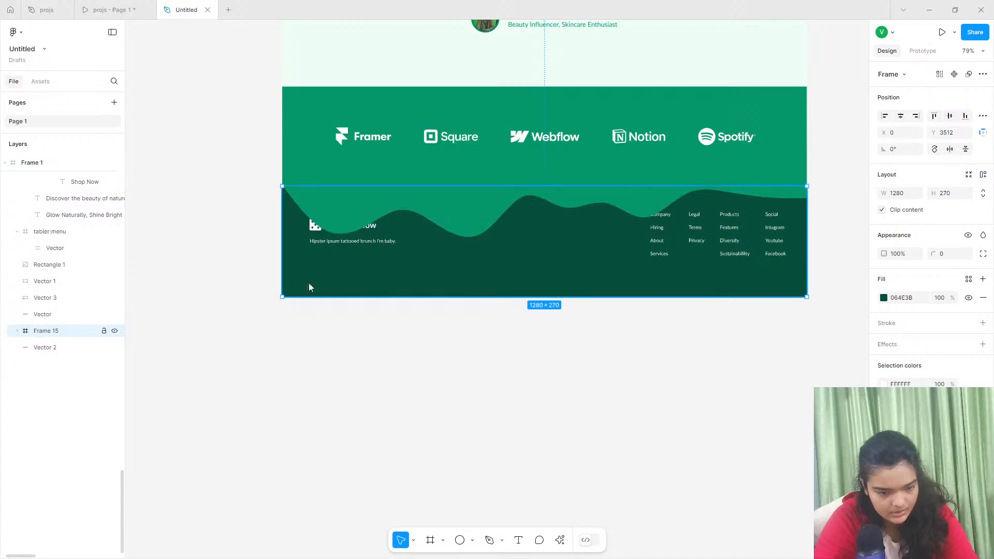
pyautogui.click(113, 12)
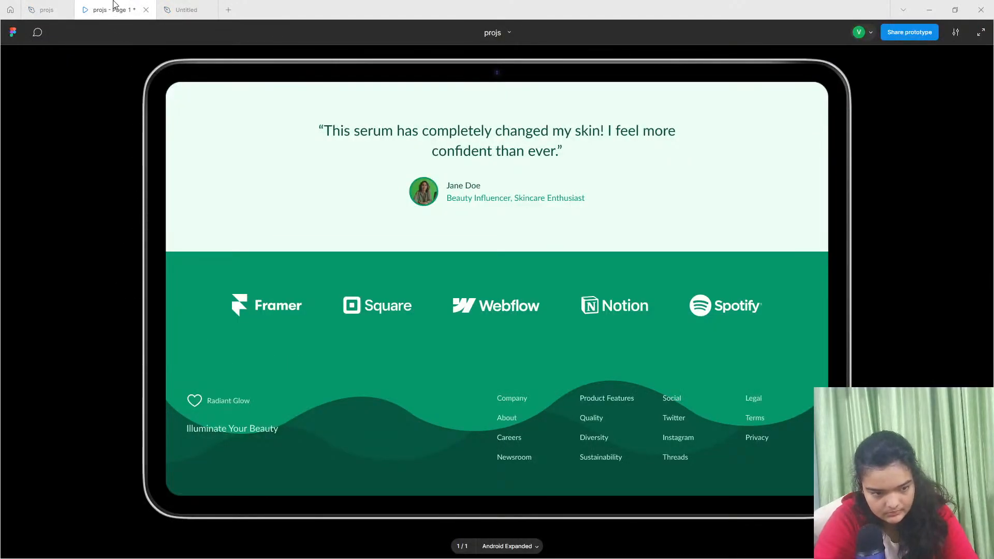
pyautogui.click(203, 6)
# Nest the green wave inside the footer frame and send it to the back, behind the logo and text.
pyautogui.click(355, 193)
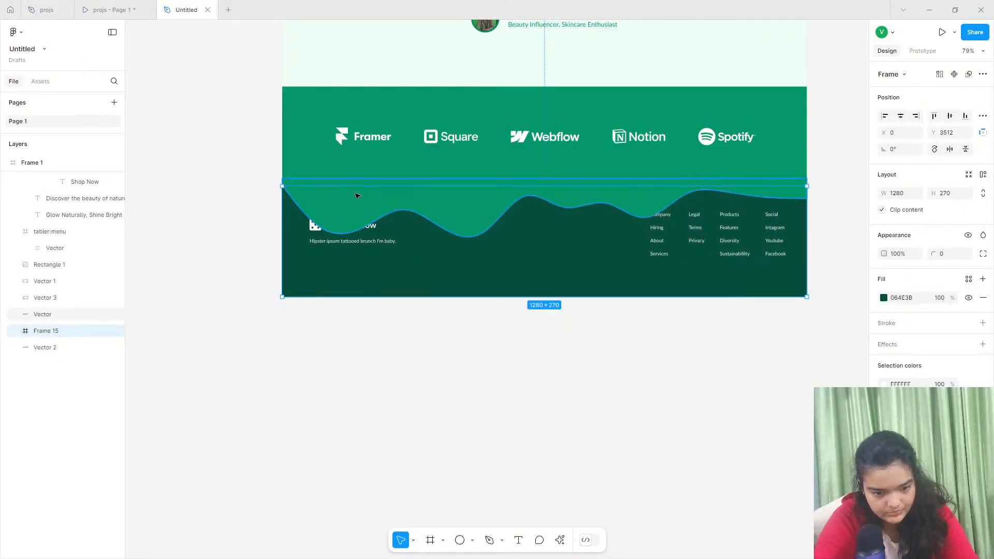
pyautogui.click(18, 331)
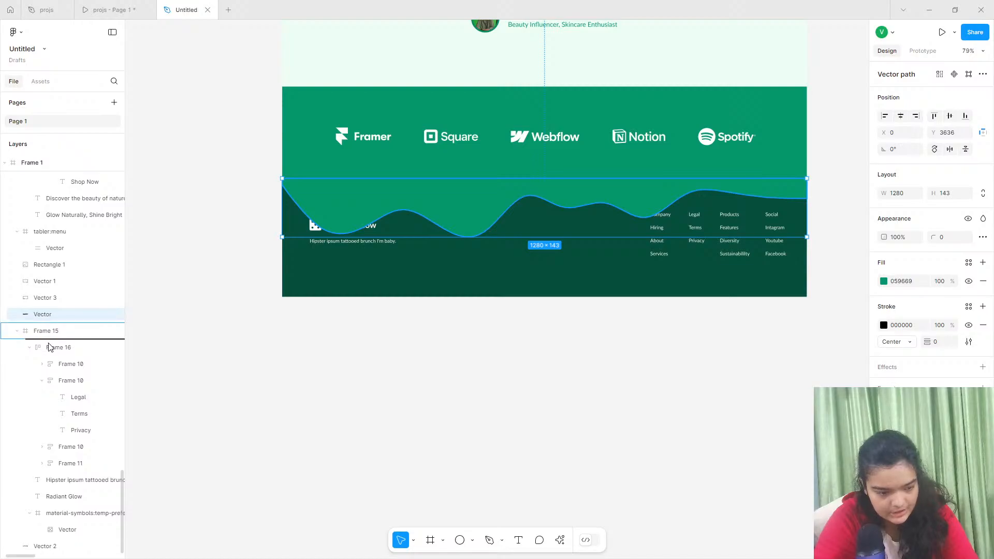
pyautogui.moveTo(50, 347); pyautogui.dragTo(92, 340)
pyautogui.rightClick(337, 217)
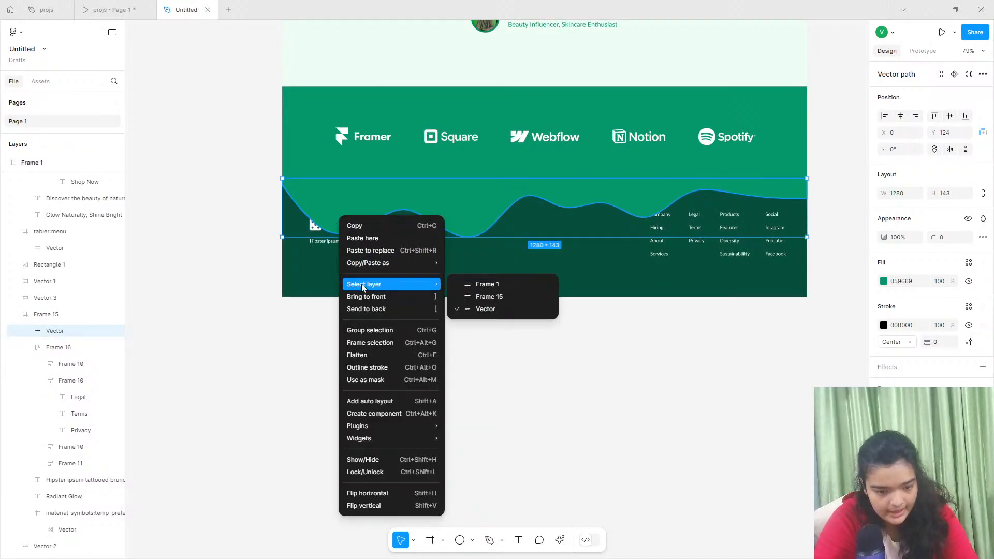
pyautogui.click(369, 310)
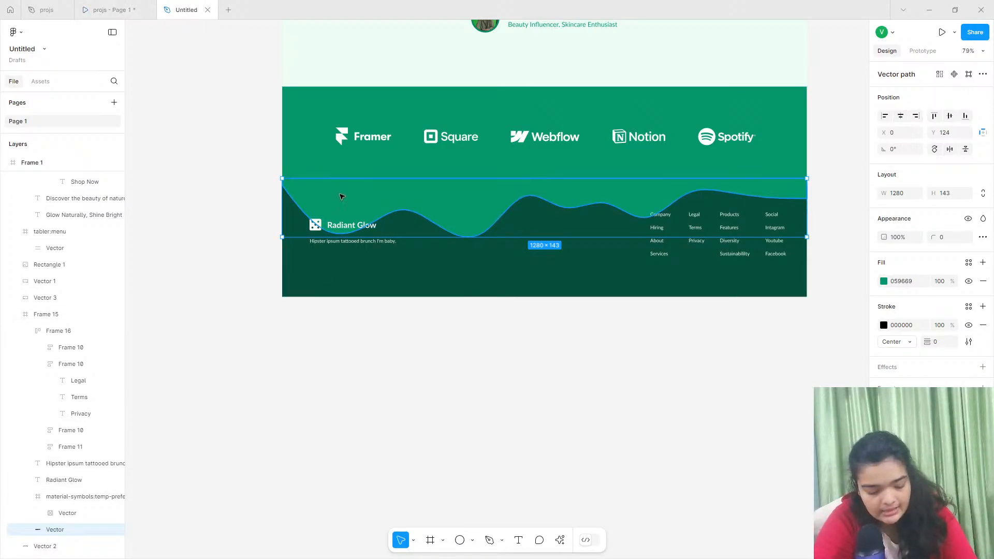
pyautogui.moveTo(369, 201); pyautogui.dragTo(398, 213)
pyautogui.rightClick(391, 206)
pyautogui.click(482, 482)
pyautogui.hotkey('ctrl', 'z')
pyautogui.hotkey('ctrl', 'z')
pyautogui.hotkey('ctrl', 'z')
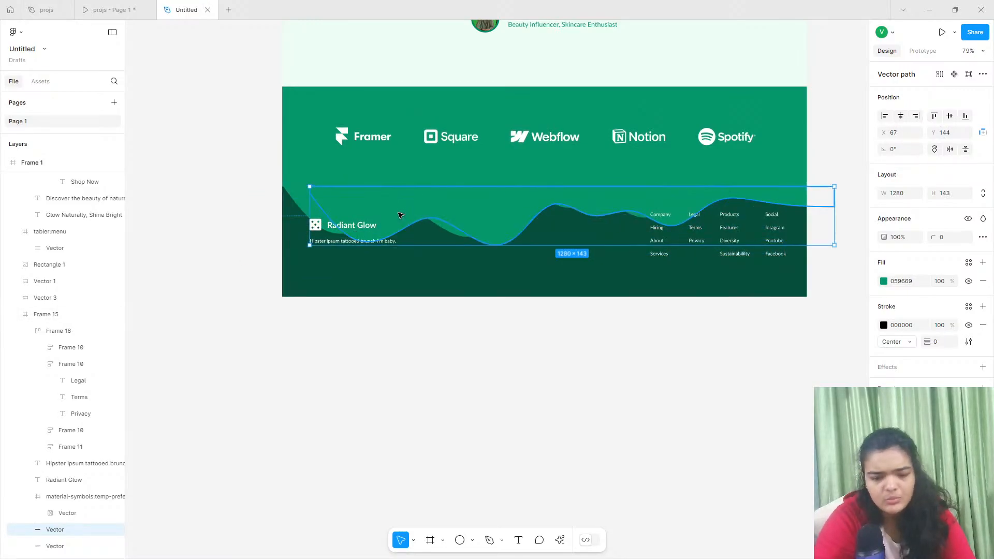
# Generate a new randomized smooth wave with the Get Waves plugin.
pyautogui.click(560, 540)
pyautogui.click(477, 404)
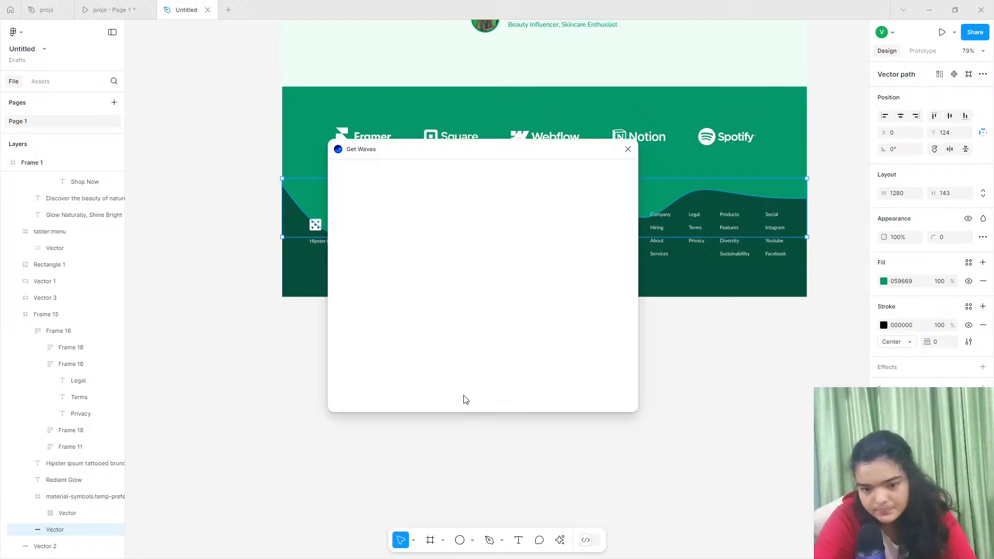
pyautogui.click(506, 266)
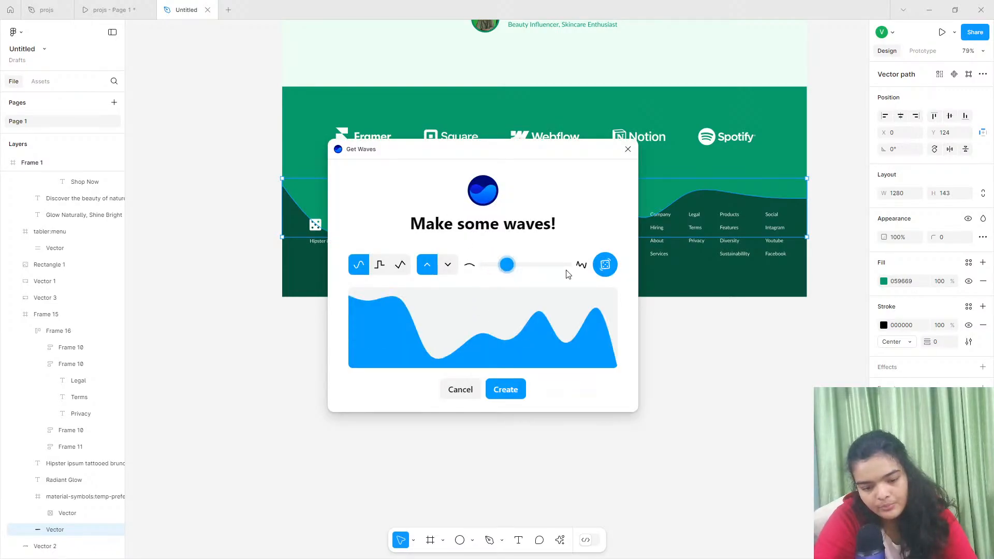
pyautogui.click(604, 267)
pyautogui.click(502, 394)
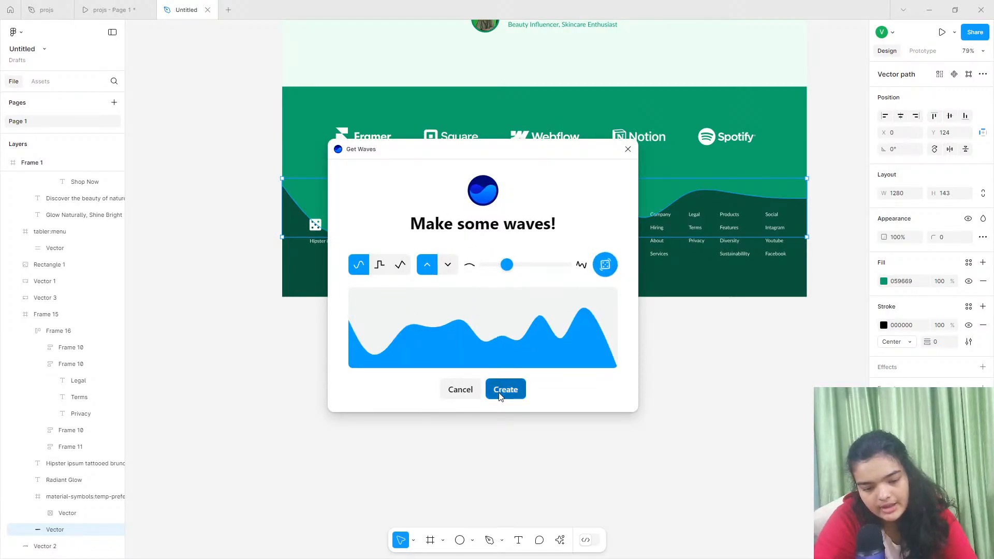
# Flip the new wave horizontally and vertically and position it over the footer.
pyautogui.rightClick(690, 338)
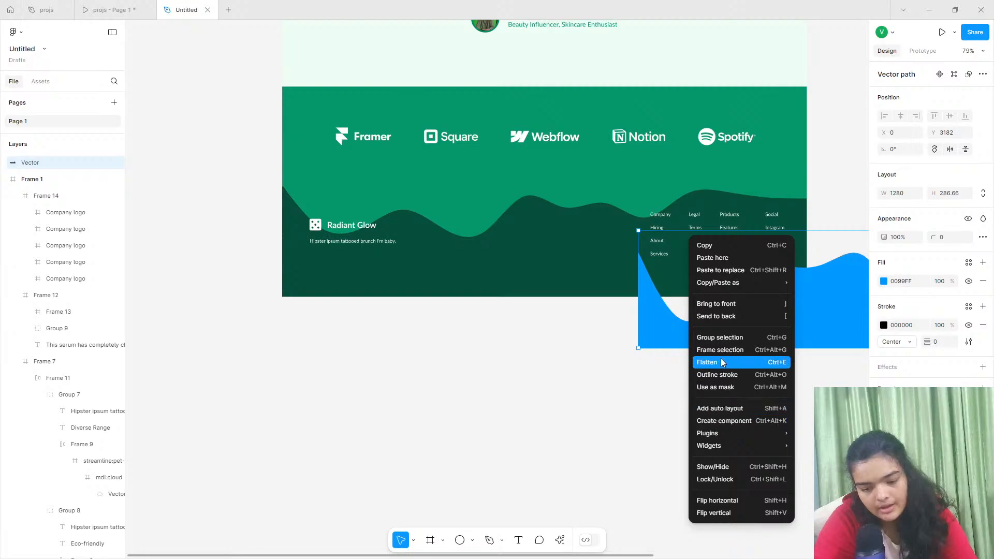
pyautogui.click(725, 500)
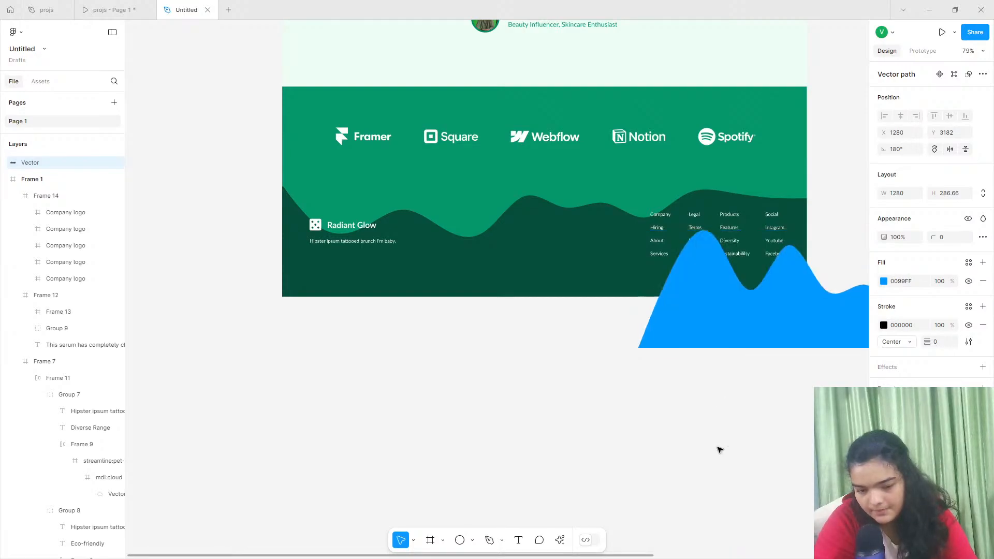
pyautogui.moveTo(738, 319); pyautogui.dragTo(557, 340)
pyautogui.hotkey('ctrl', 'z')
pyautogui.rightClick(689, 232)
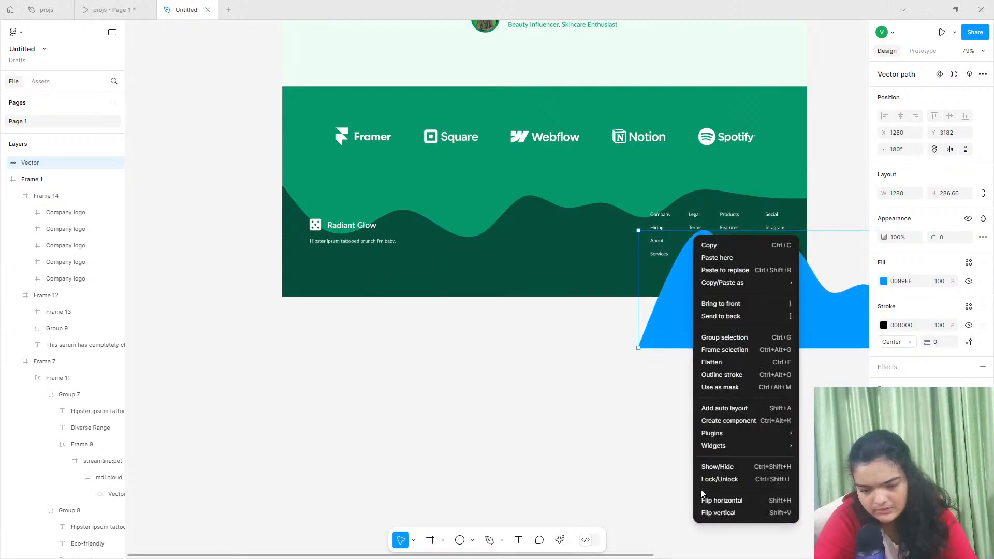
pyautogui.click(735, 511)
pyautogui.moveTo(753, 301); pyautogui.dragTo(394, 246)
pyautogui.rightClick(394, 245)
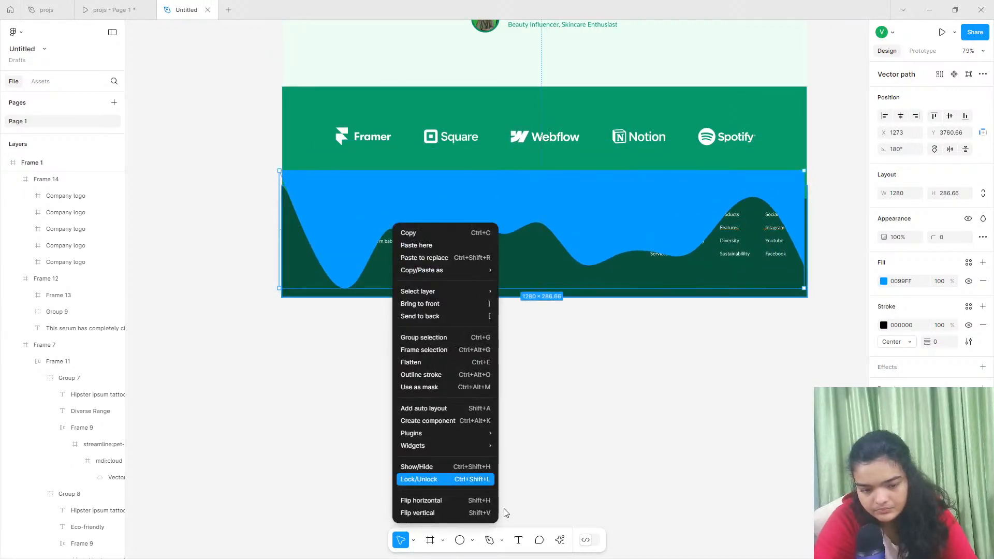
# Fill the new wave with the pale mint CFFFF2.
pyautogui.click(885, 282)
pyautogui.click(883, 281)
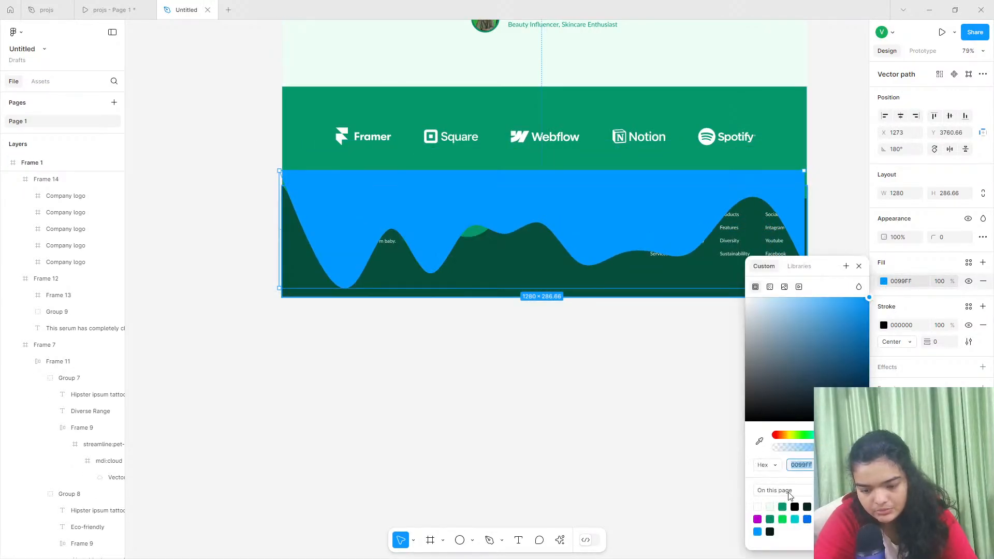
pyautogui.write('ECFDF5')
pyautogui.press('Return')
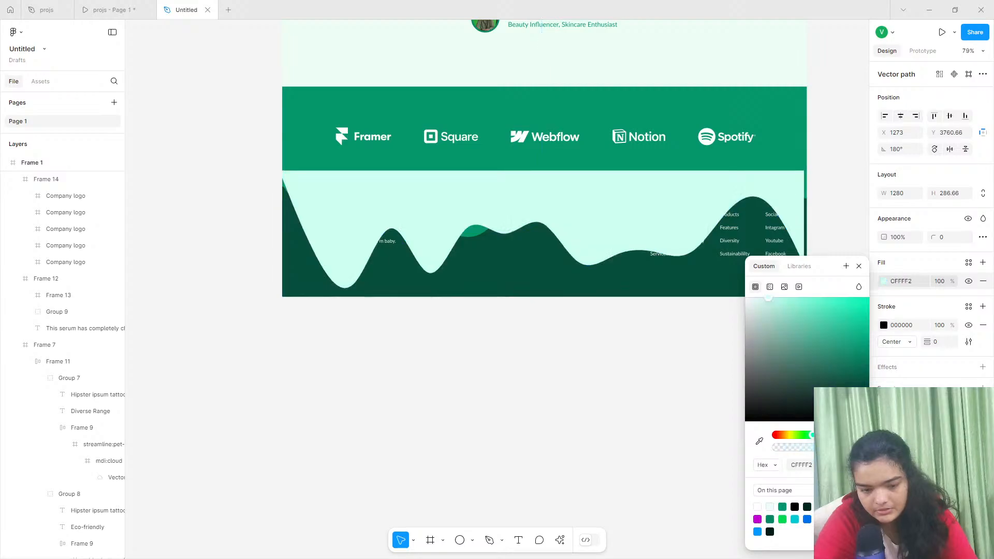
# Check the footer waves in the reference design, fill the new wave with the green 058A60 and send it to the back.
pyautogui.click(89, 4)
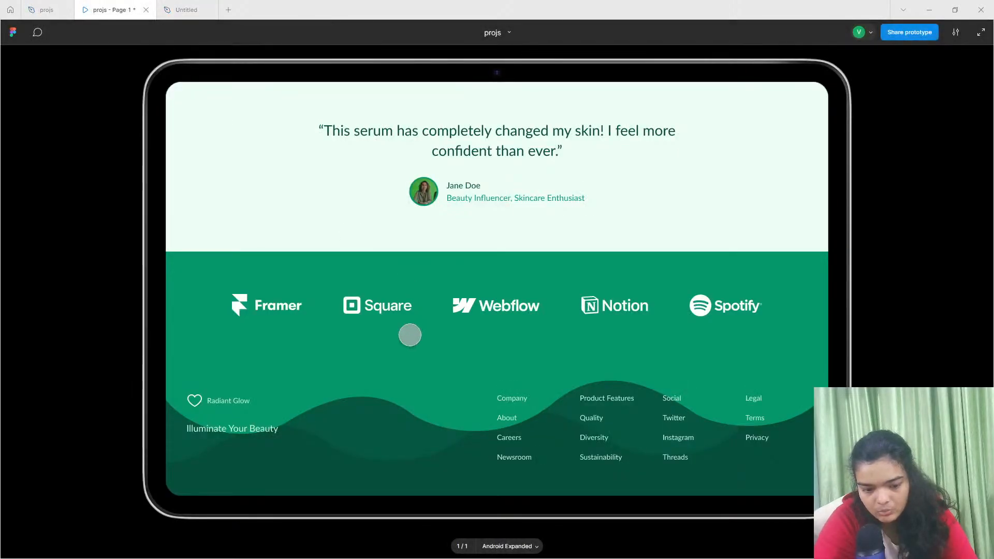
pyautogui.click(52, 4)
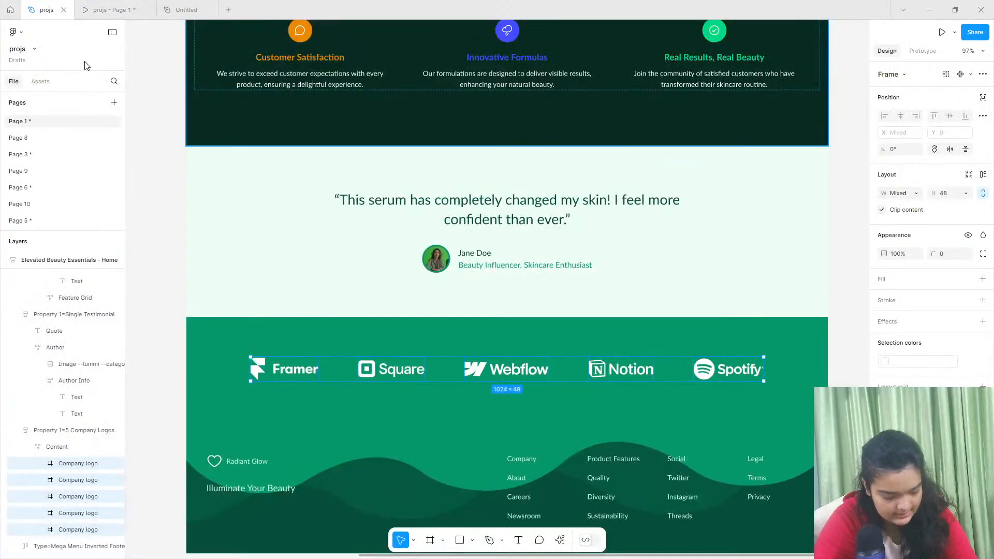
pyautogui.scroll(3, 233, 145)
pyautogui.click(154, 4)
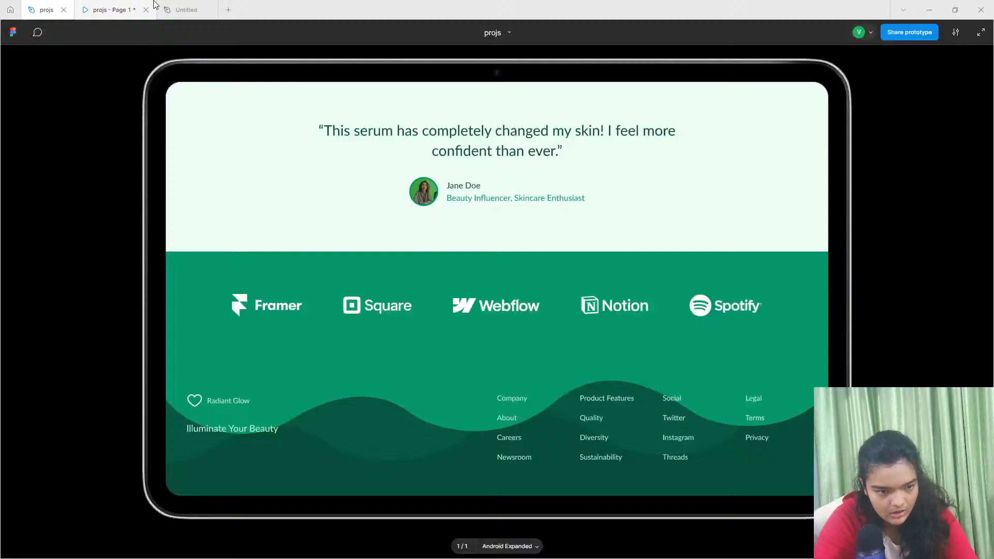
pyautogui.click(186, 9)
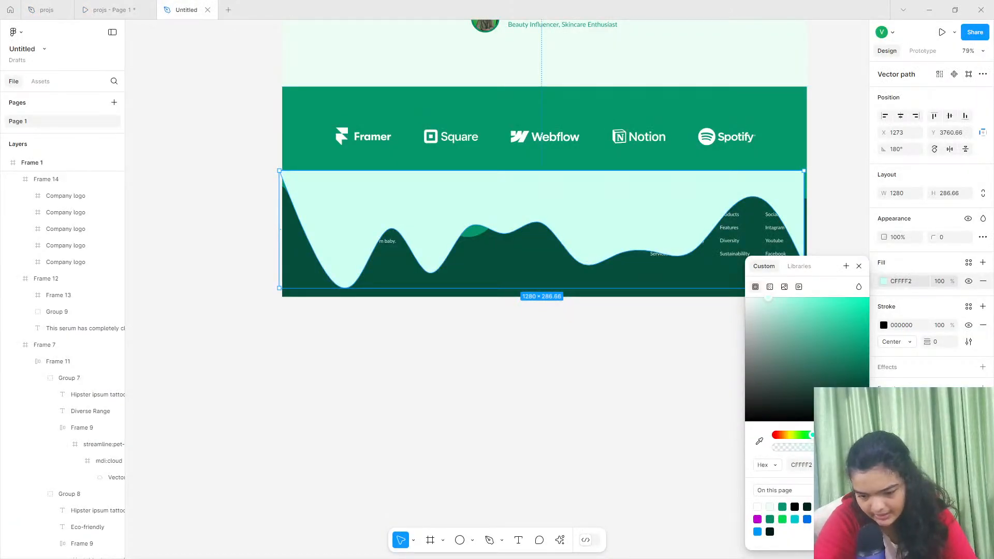
pyautogui.click(769, 519)
pyautogui.rightClick(418, 172)
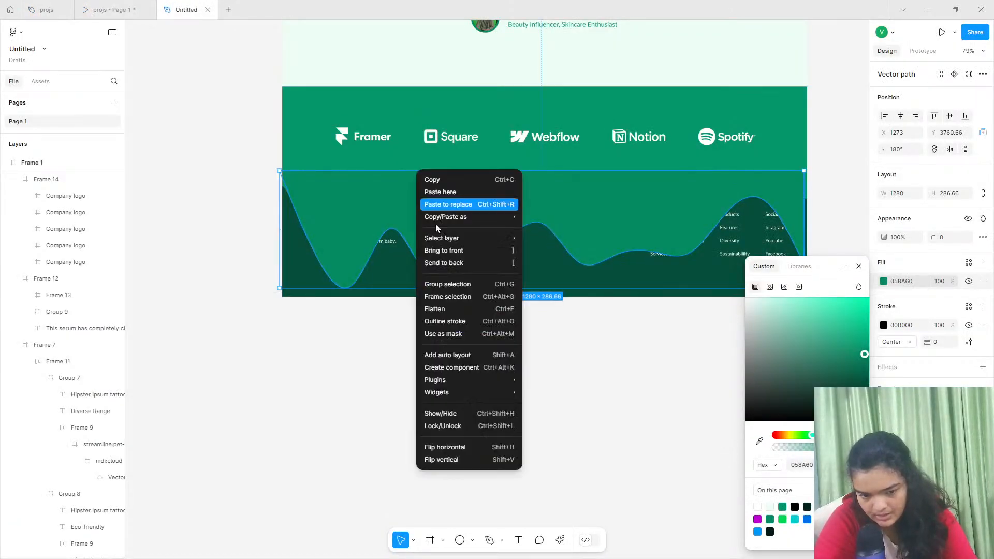
pyautogui.click(440, 263)
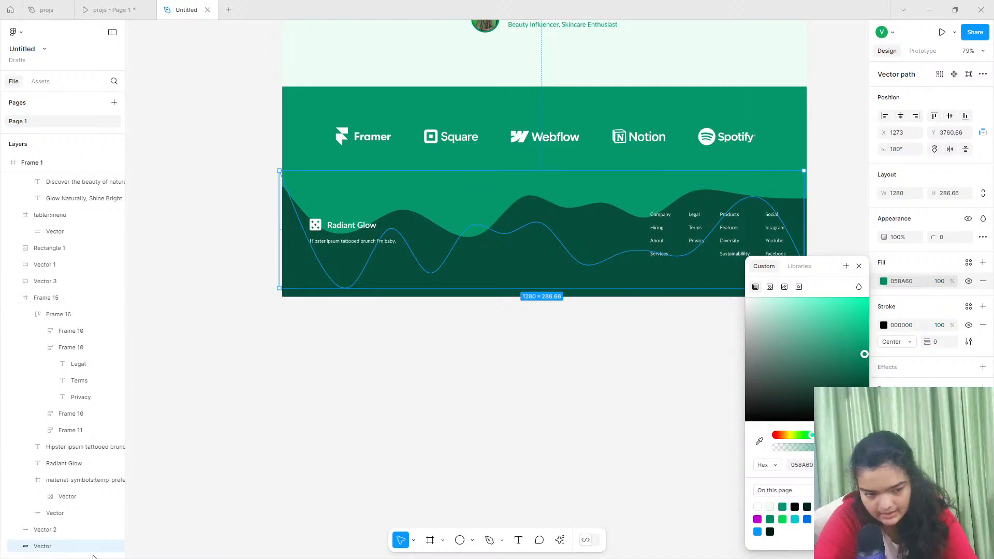
# Move the new wave's layer into the footer frame, directly beneath the first wave.
pyautogui.moveTo(75, 519); pyautogui.dragTo(83, 428)
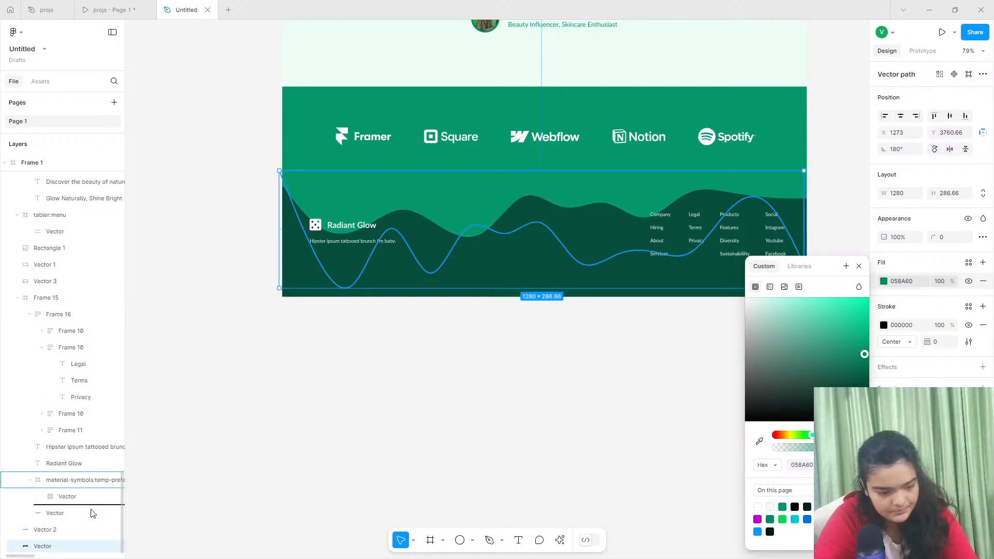
pyautogui.moveTo(93, 513); pyautogui.dragTo(71, 498)
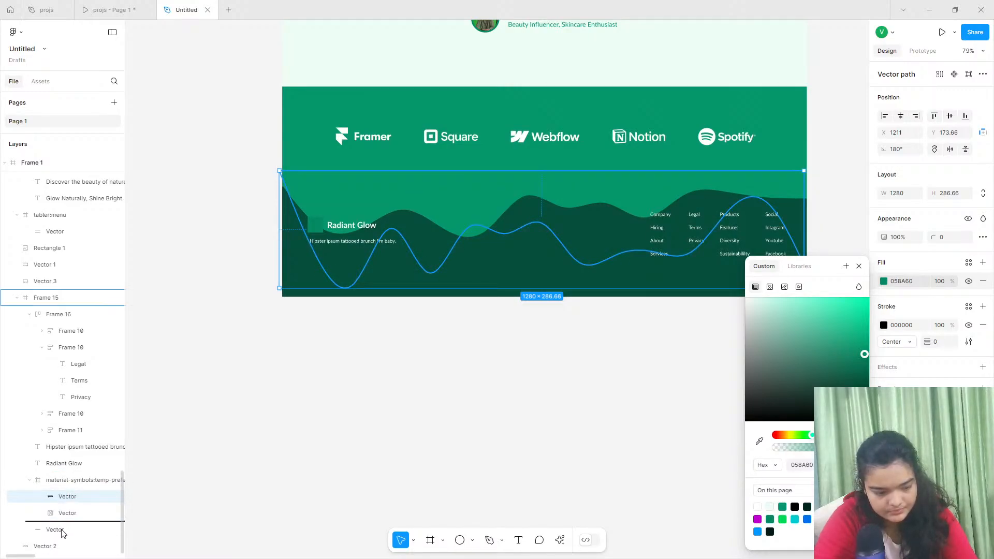
pyautogui.moveTo(63, 534)
pyautogui.mouseDown()
pyautogui.moveTo(65, 521)
pyautogui.moveTo(53, 523)
pyautogui.moveTo(59, 538)
pyautogui.mouseUp()
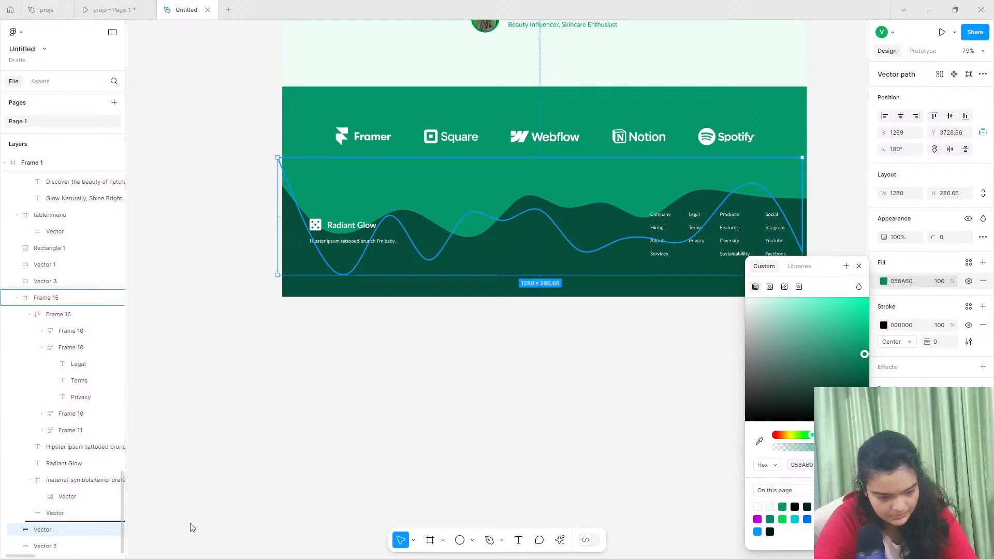
pyautogui.hotkey('ctrl', 'z')
# Resize the second wave to 1280 × 211 across the full footer width and fill it with the brighter green 00B584.
pyautogui.moveTo(472, 274); pyautogui.dragTo(473, 247)
pyautogui.moveTo(853, 347)
pyautogui.mouseDown()
pyautogui.moveTo(866, 351)
pyautogui.moveTo(869, 337)
pyautogui.mouseUp()
pyautogui.click(863, 352)
pyautogui.moveTo(802, 214); pyautogui.dragTo(806, 214)
pyautogui.click(783, 507)
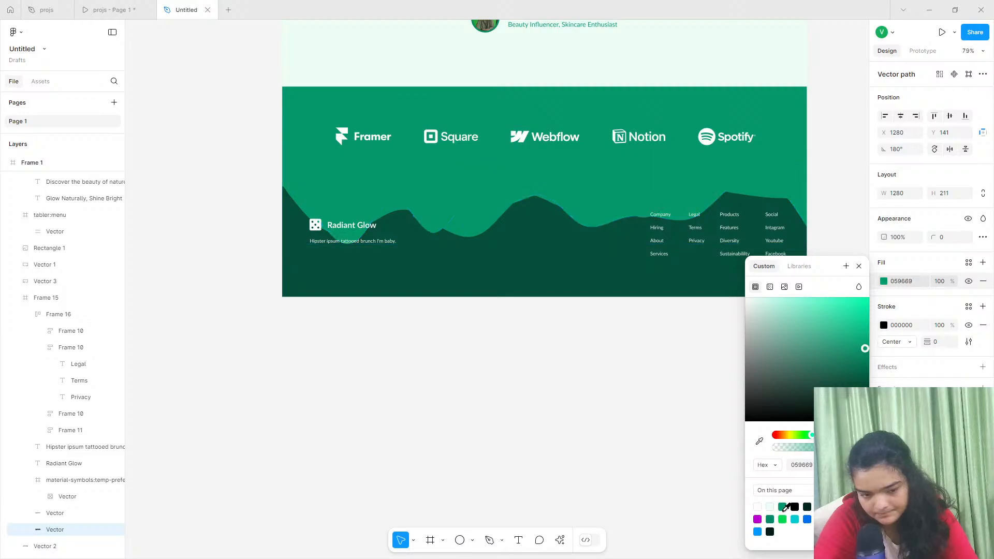
pyautogui.moveTo(864, 348); pyautogui.dragTo(906, 346)
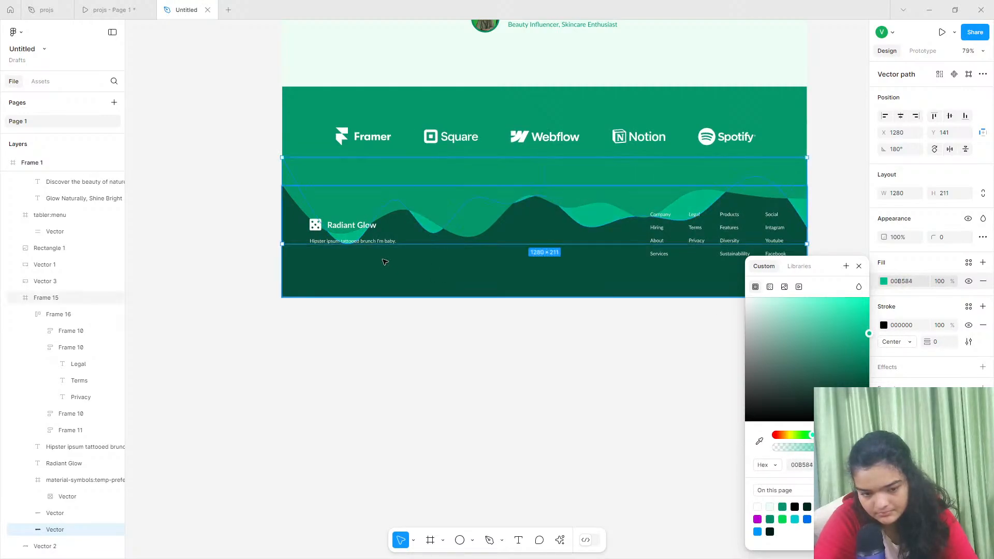
# Lower the second wave and reduce its height so it starts near the footer's upper edge.
pyautogui.moveTo(361, 247)
pyautogui.mouseDown()
pyautogui.moveTo(371, 184)
pyautogui.moveTo(383, 178)
pyautogui.moveTo(378, 256)
pyautogui.mouseUp()
pyautogui.moveTo(388, 157); pyautogui.dragTo(387, 187)
pyautogui.click(348, 344)
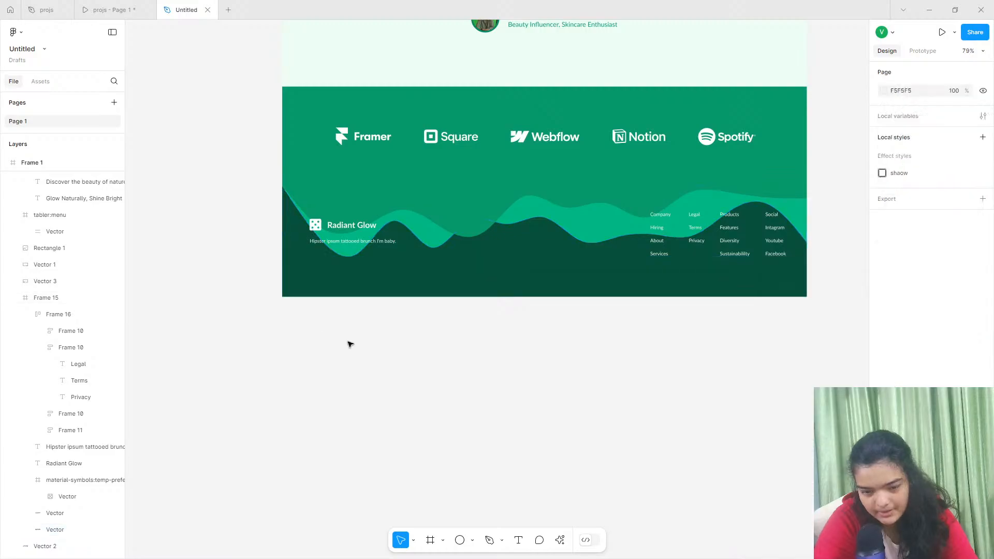
# Review the landing page from the footer up to the hero section and launch its prototype preview.
pyautogui.scroll(3, 393, 362)
pyautogui.scroll(1, 414, 385)
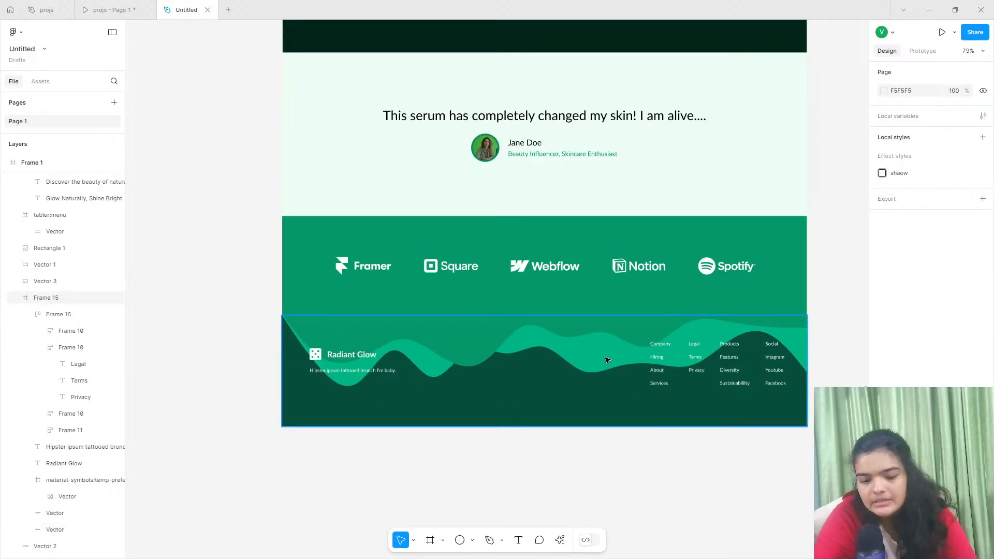
pyautogui.scroll(20, 607, 360)
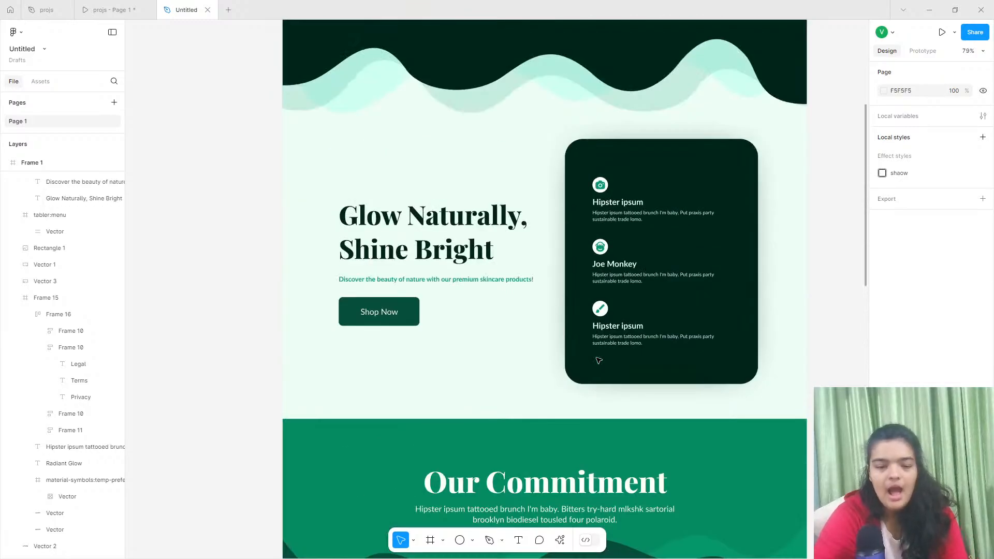
pyautogui.scroll(10, 599, 360)
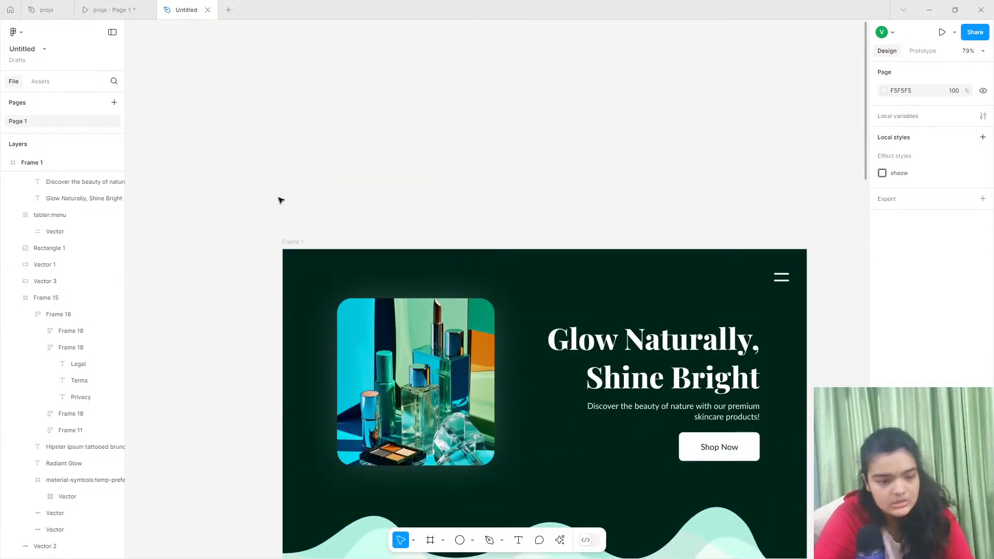
pyautogui.click(289, 254)
pyautogui.click(940, 33)
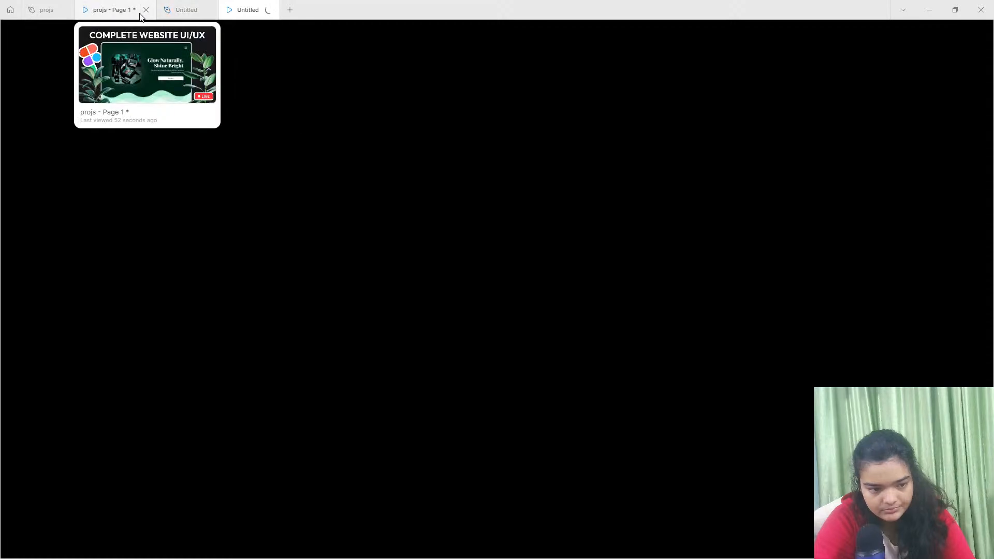
# Close the reference prototype and switch to the recreated page's own preview.
pyautogui.click(184, 9)
pyautogui.click(146, 10)
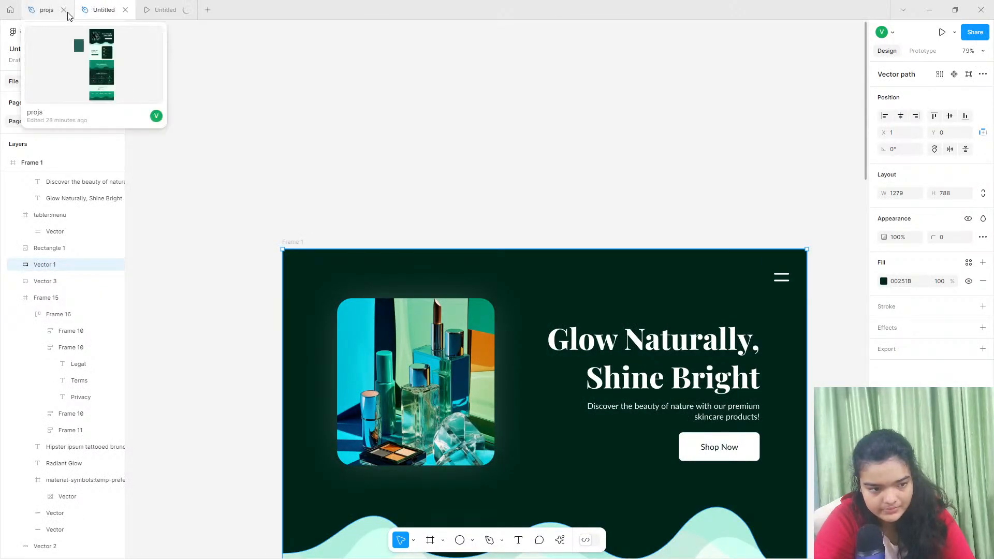
pyautogui.click(147, 8)
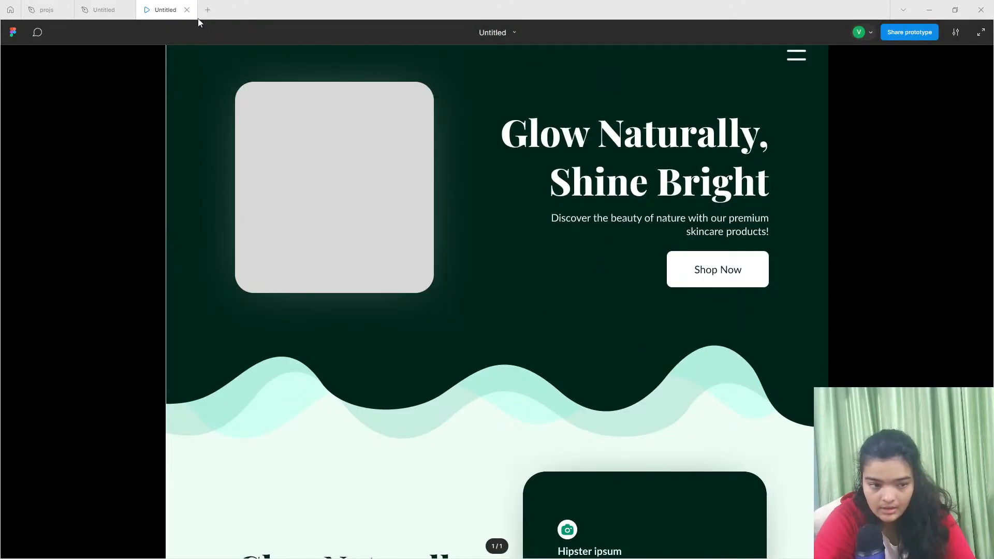
# Set the recreated page's prototype device to MacBook Air and display its preview in that device frame.
pyautogui.click(104, 10)
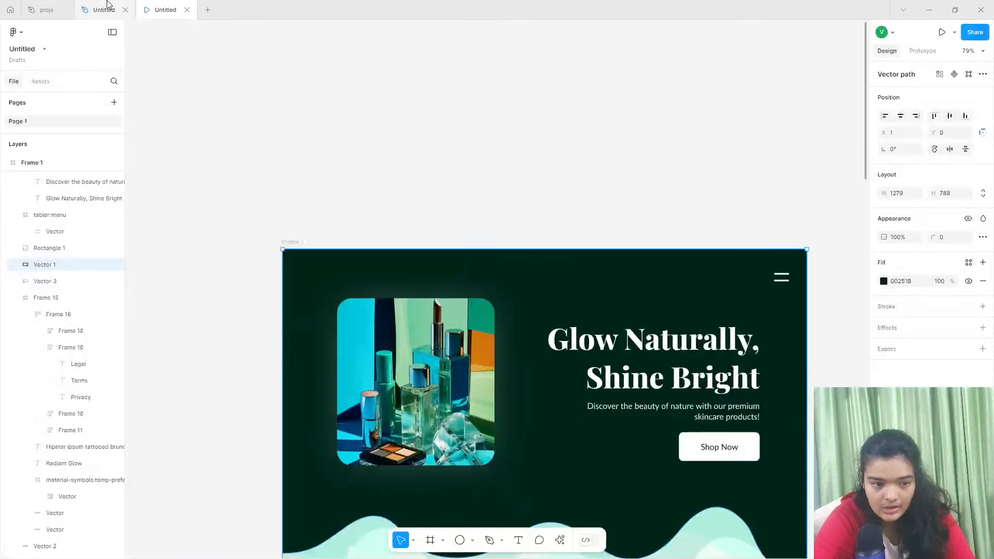
pyautogui.click(923, 52)
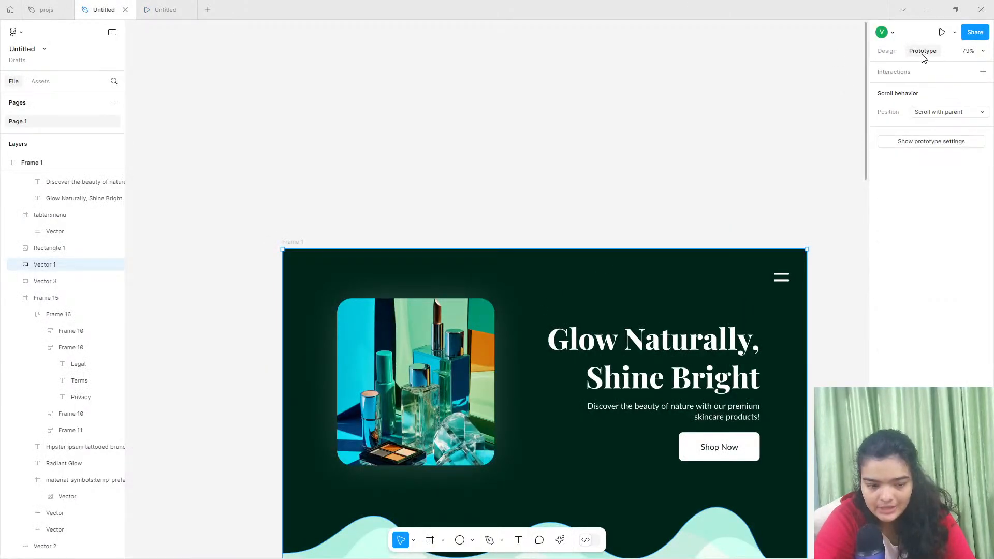
pyautogui.click(945, 142)
pyautogui.click(932, 93)
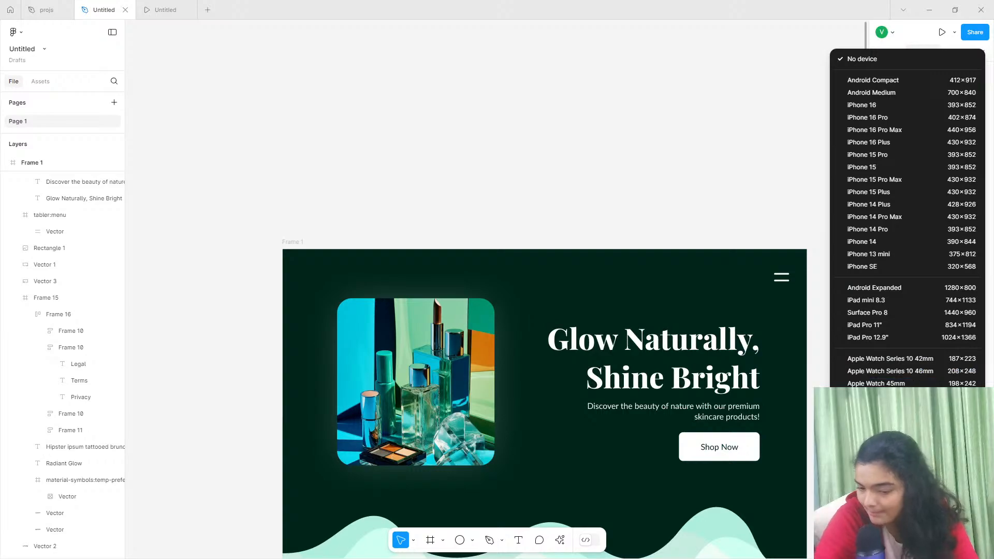
pyautogui.click(900, 454)
pyautogui.click(931, 93)
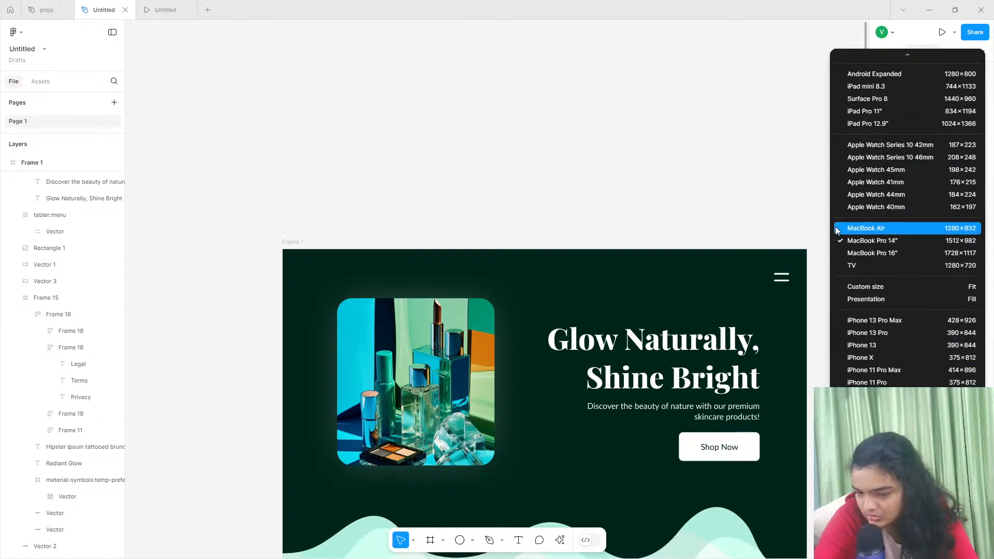
pyautogui.click(865, 227)
pyautogui.click(165, 10)
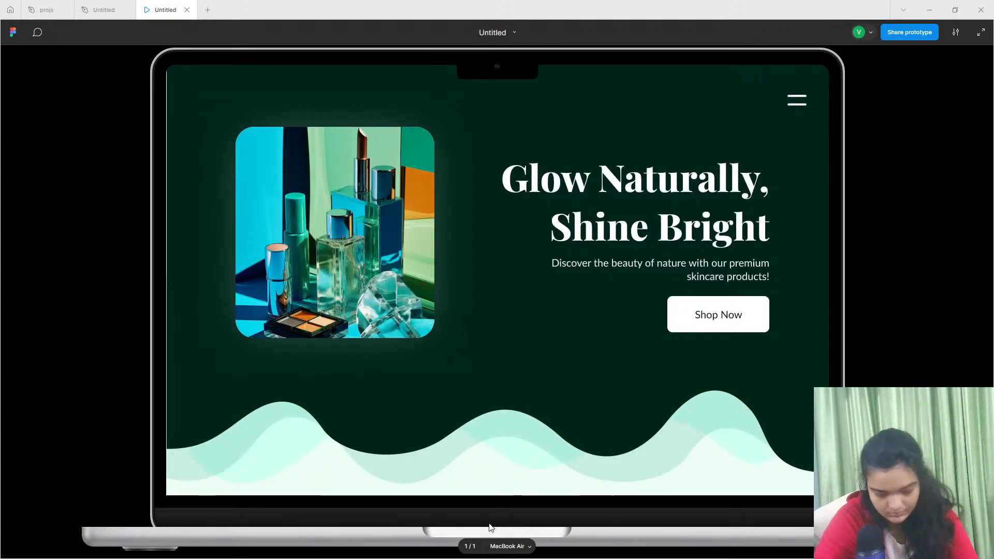
# Extend the hero's dark background vector to the frame's left edge, making it 1280 wide at X 0, and return to the preview.
pyautogui.click(103, 9)
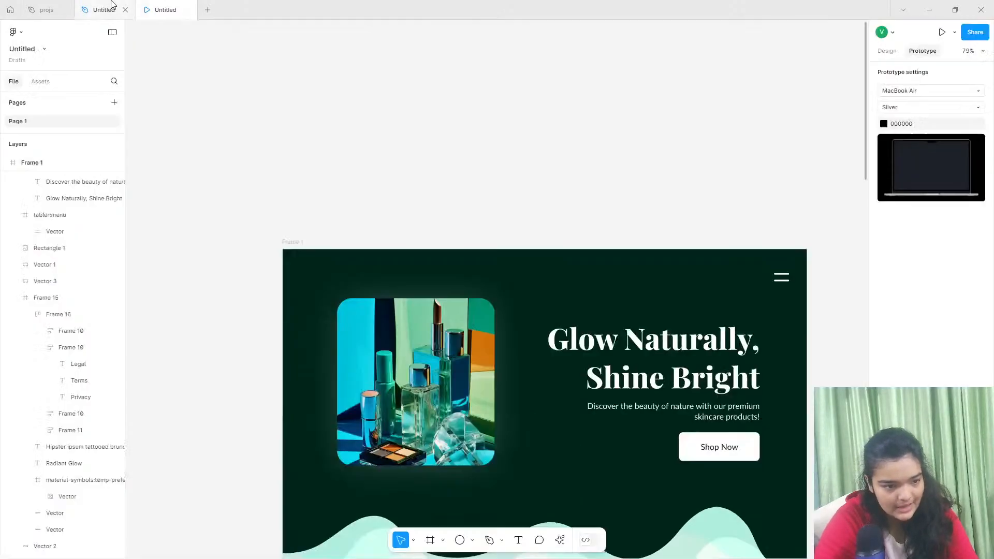
pyautogui.click(284, 270)
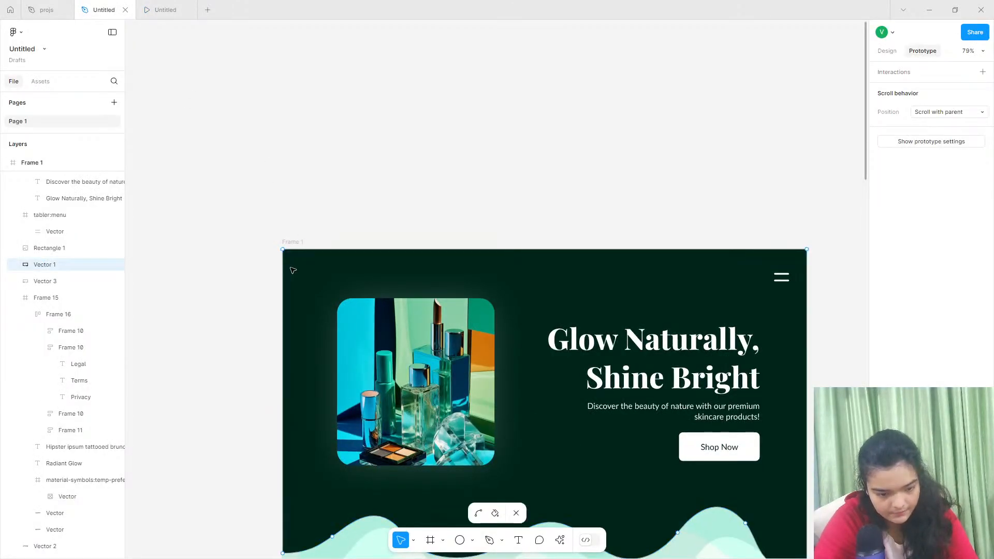
pyautogui.click(888, 50)
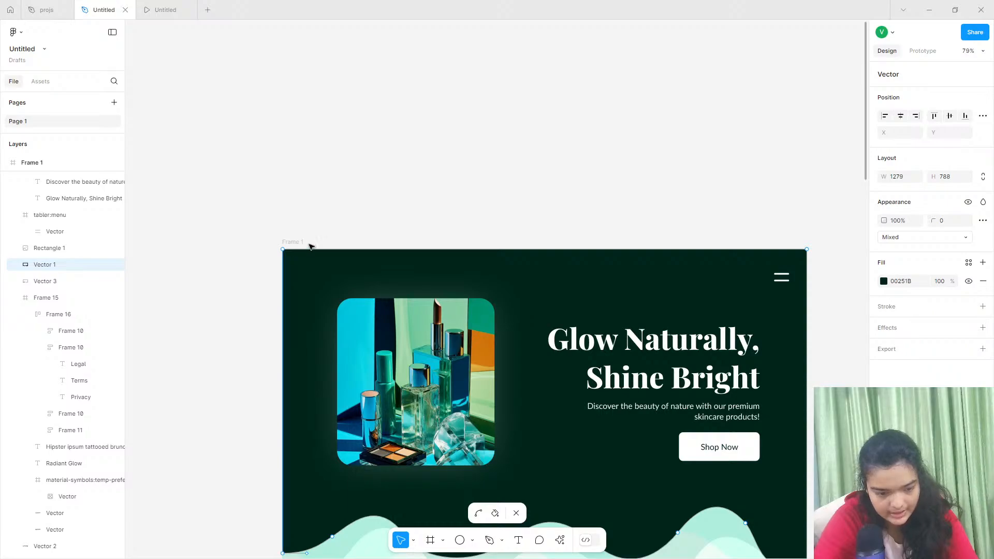
pyautogui.press('Escape')
pyautogui.moveTo(283, 269); pyautogui.dragTo(282, 269)
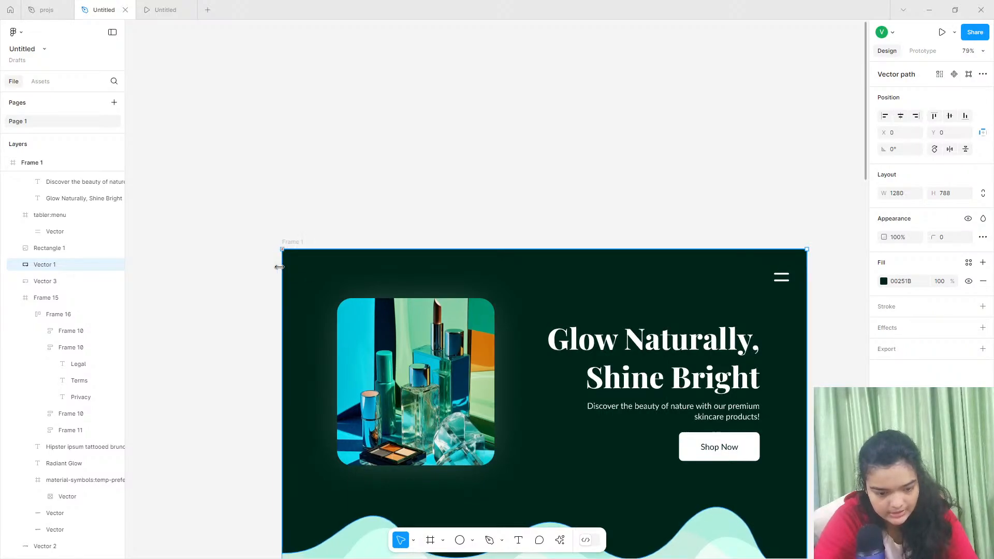
pyautogui.click(141, 4)
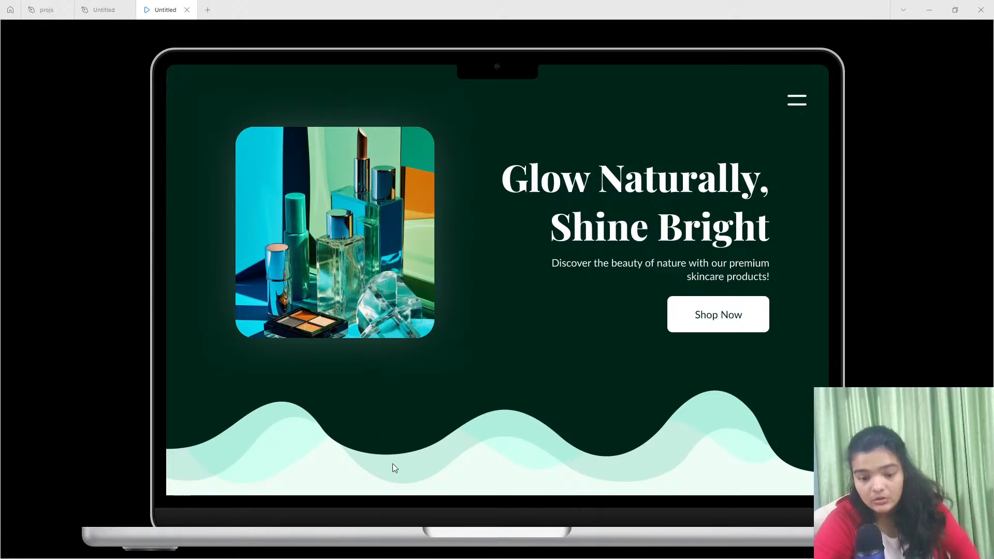
# Examine the page preview from the hero through the commitment, product highlights and testimonial sections, and return to the hero.
pyautogui.scroll(-1, 421, 471)
pyautogui.scroll(1, 430, 460)
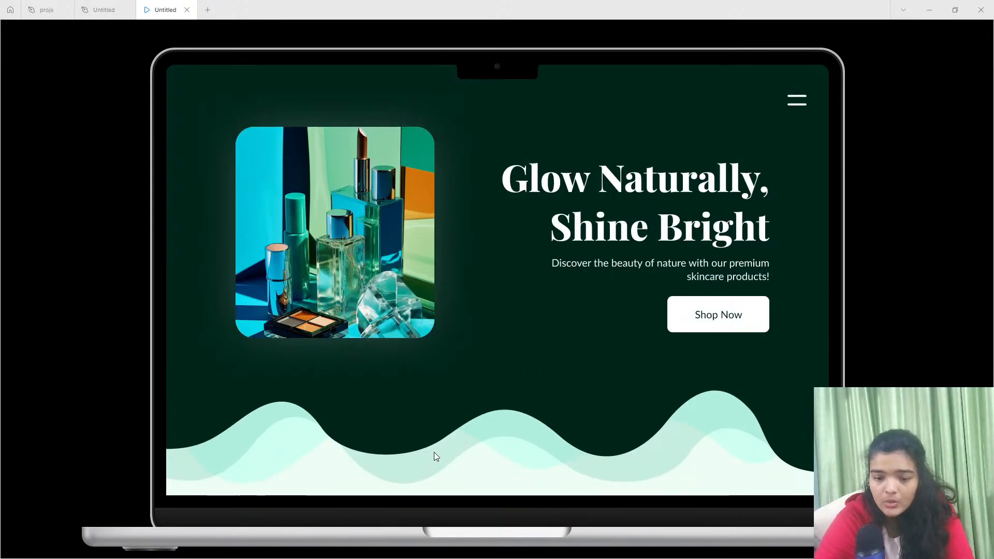
pyautogui.scroll(-7, 548, 468)
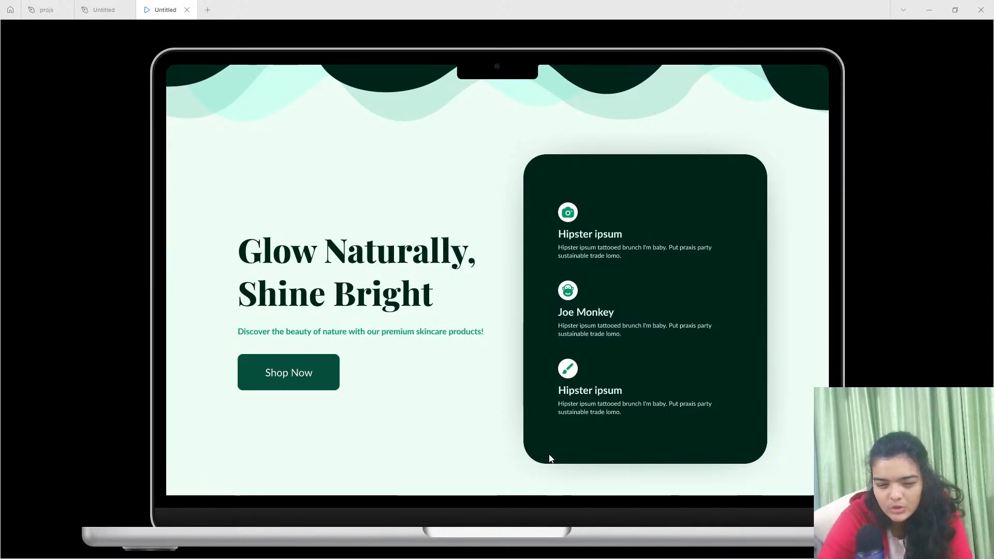
pyautogui.scroll(-8, 543, 448)
pyautogui.scroll(3, 486, 425)
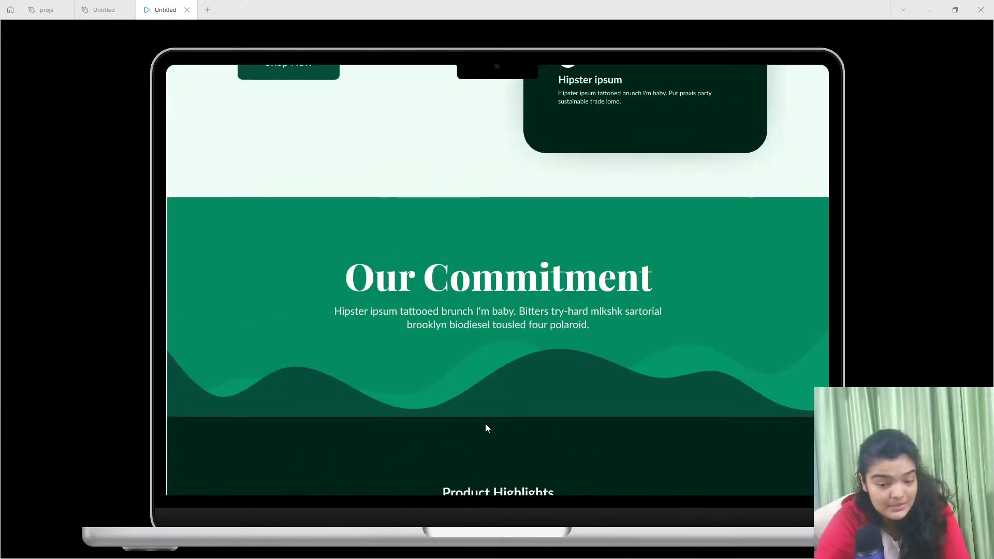
pyautogui.scroll(-8, 243, 362)
pyautogui.scroll(-8, 237, 396)
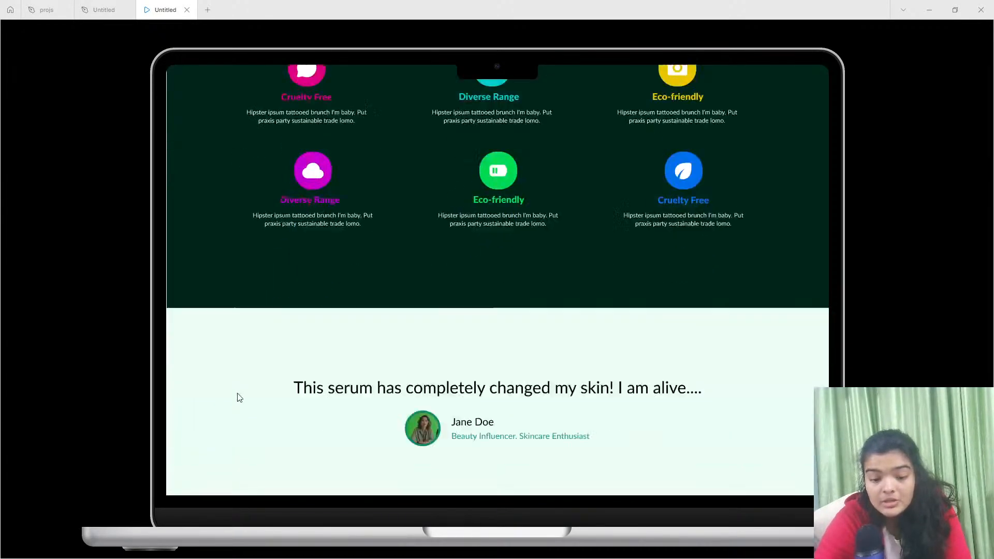
pyautogui.scroll(20, 345, 362)
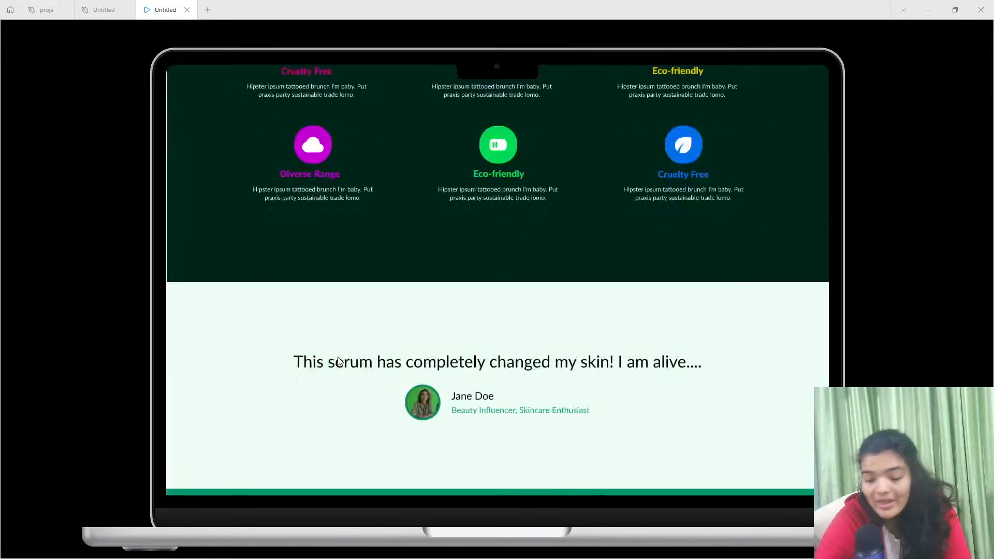
pyautogui.scroll(-1, 548, 353)
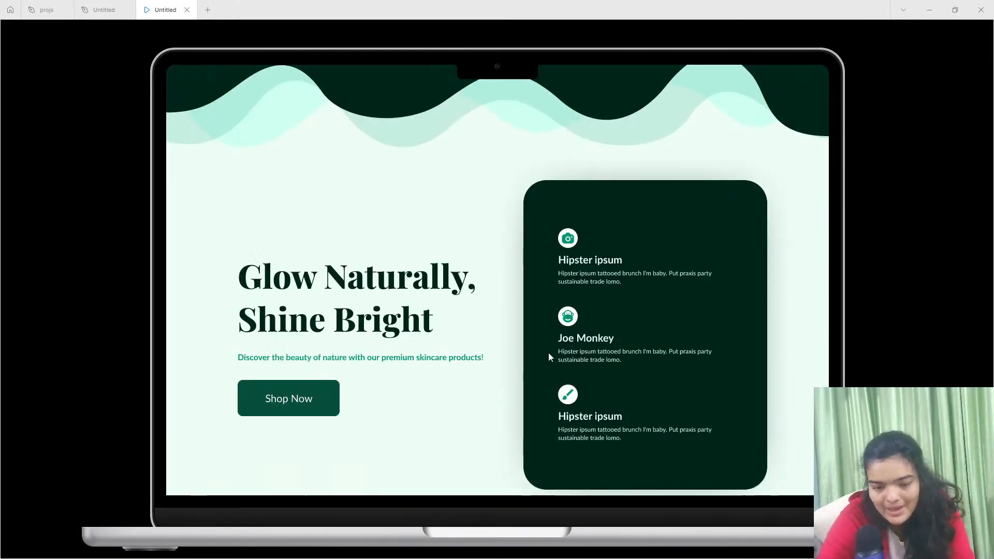
pyautogui.scroll(7, 422, 169)
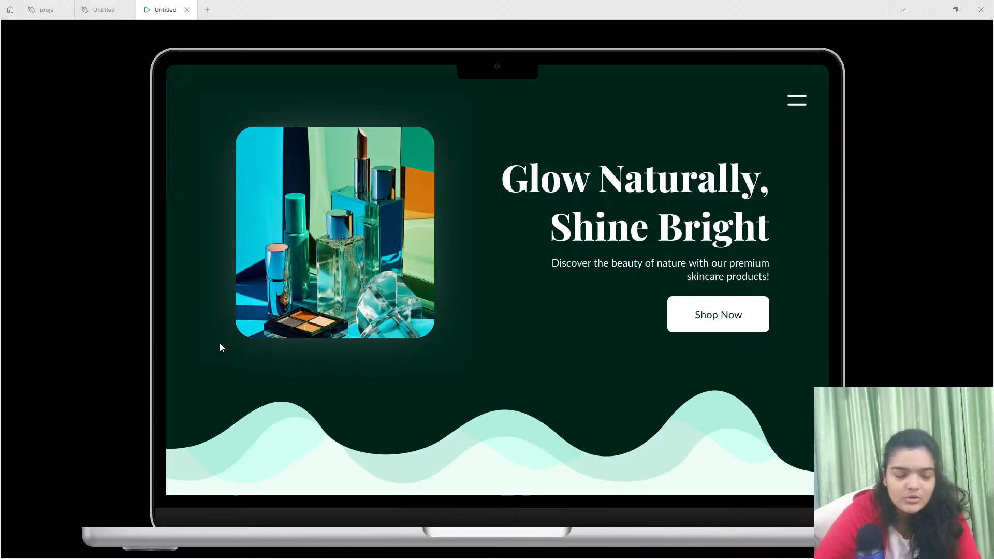
# Copy the prototype's share link and close the sharing dialog.
pyautogui.moveTo(114, 6)
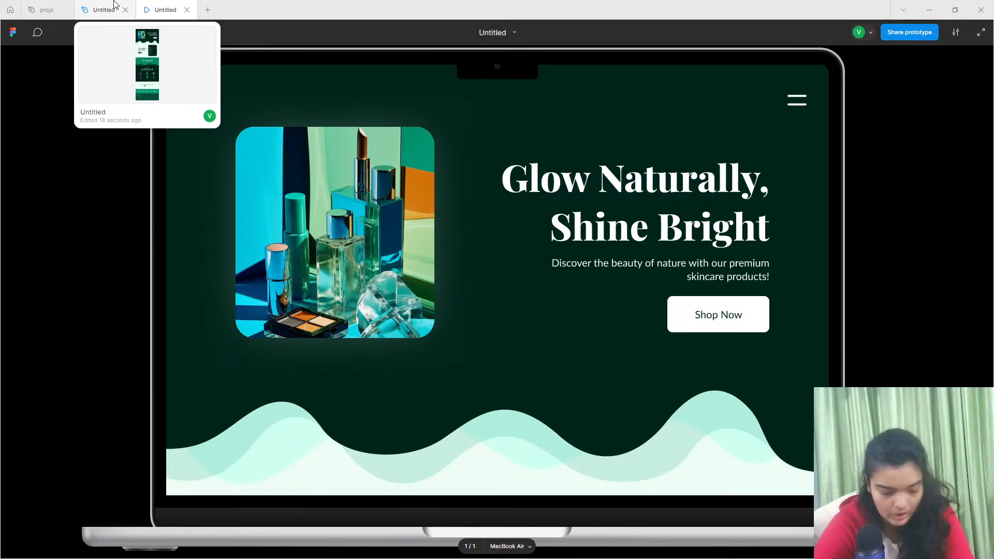
pyautogui.click(903, 33)
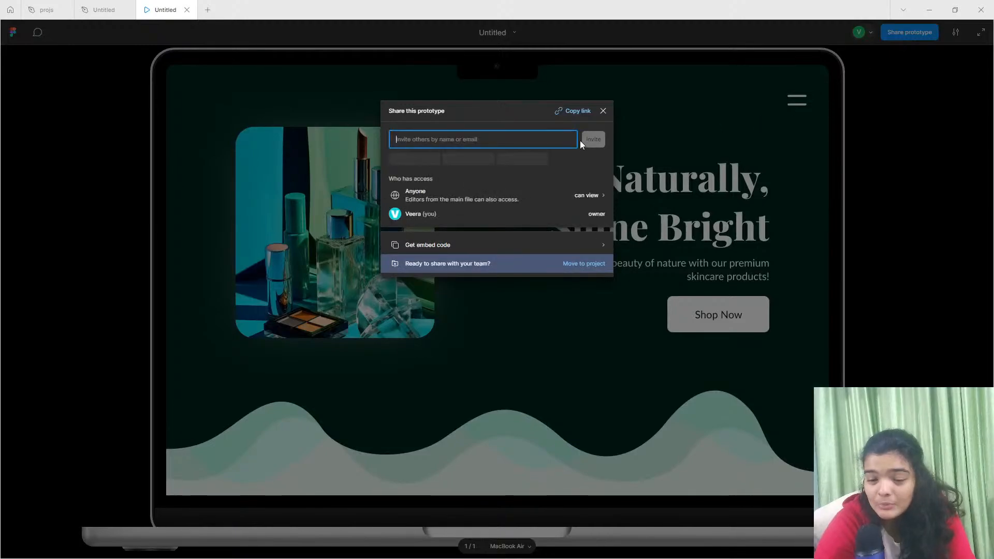
pyautogui.click(189, 483)
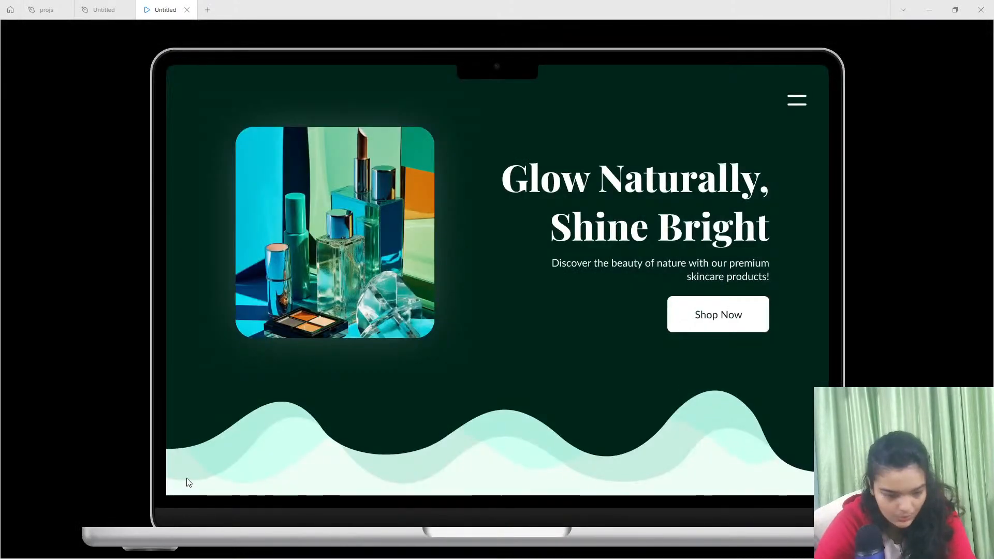
# Switch to the YouTube Studio live stream page in Firefox and paste the prototype link into the live chat.
pyautogui.press('super+Tab')
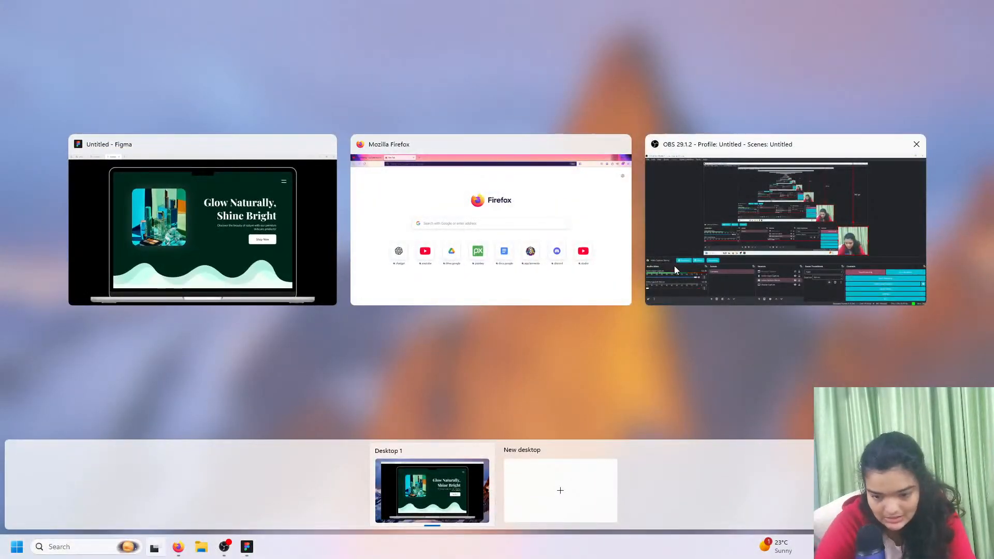
pyautogui.click(472, 219)
pyautogui.hotkey('ctrl', 'Tab')
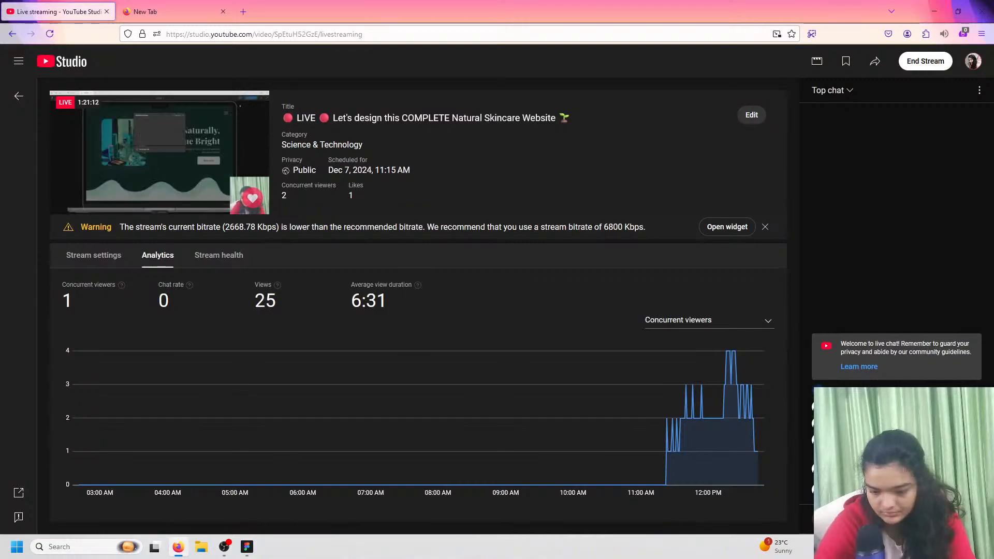
pyautogui.rightClick(863, 523)
pyautogui.click(859, 519)
pyautogui.rightClick(858, 518)
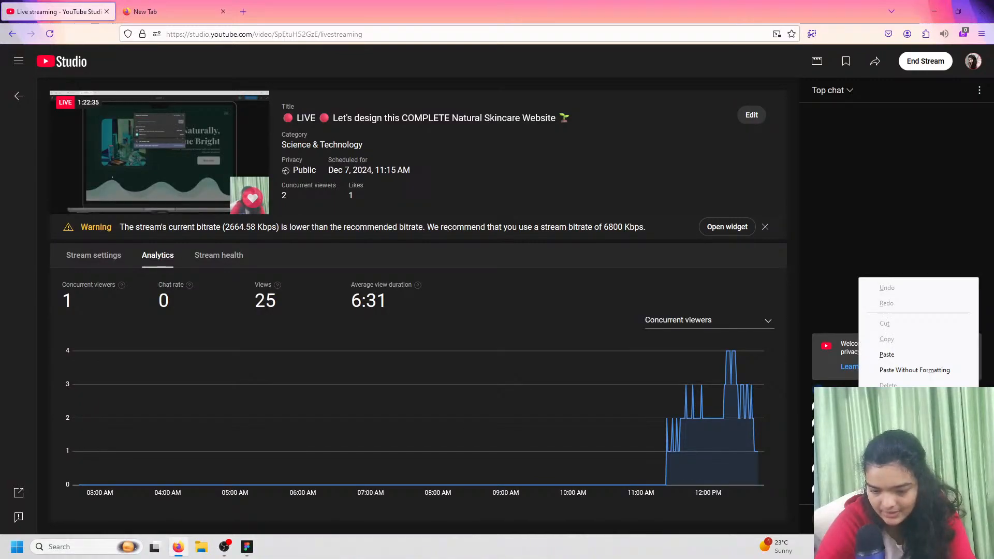
pyautogui.click(887, 355)
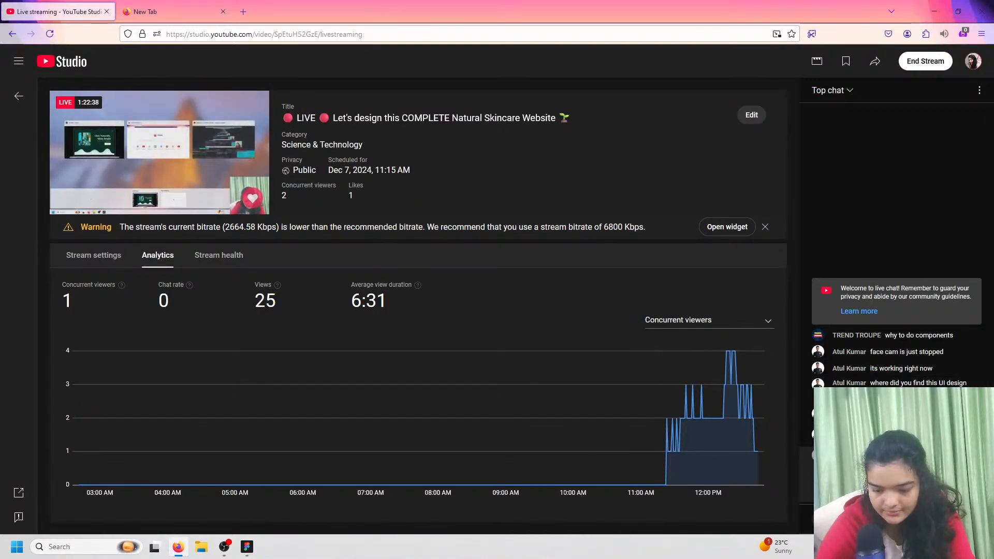
# Switch back to Figma and rename the landing page's design file as live.
pyautogui.click(247, 547)
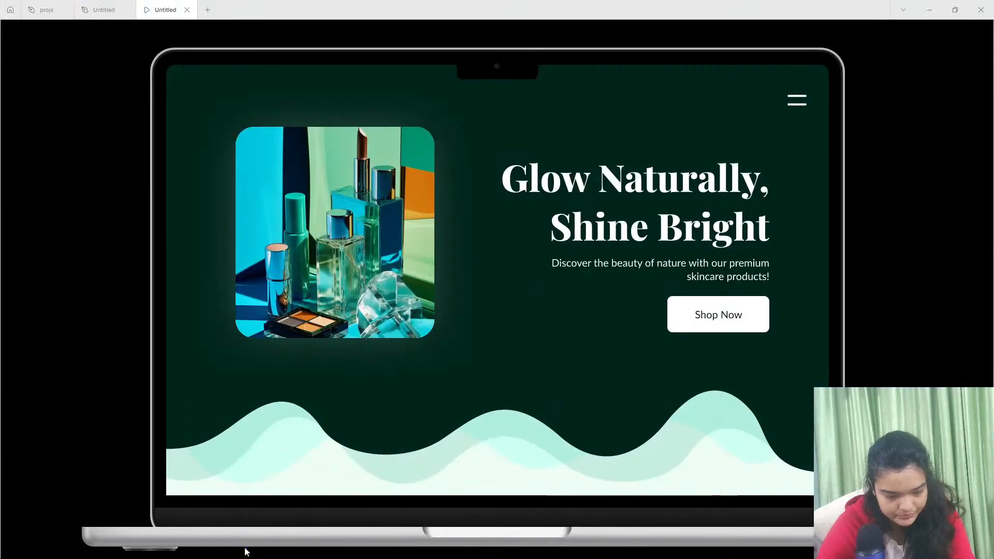
pyautogui.click(100, 9)
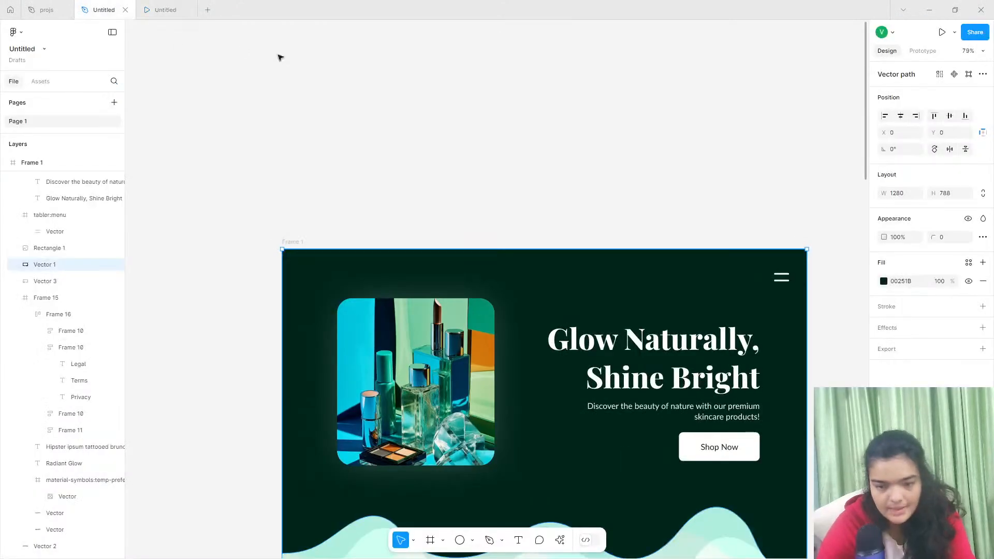
pyautogui.click(15, 46)
pyautogui.press('BackSpace')
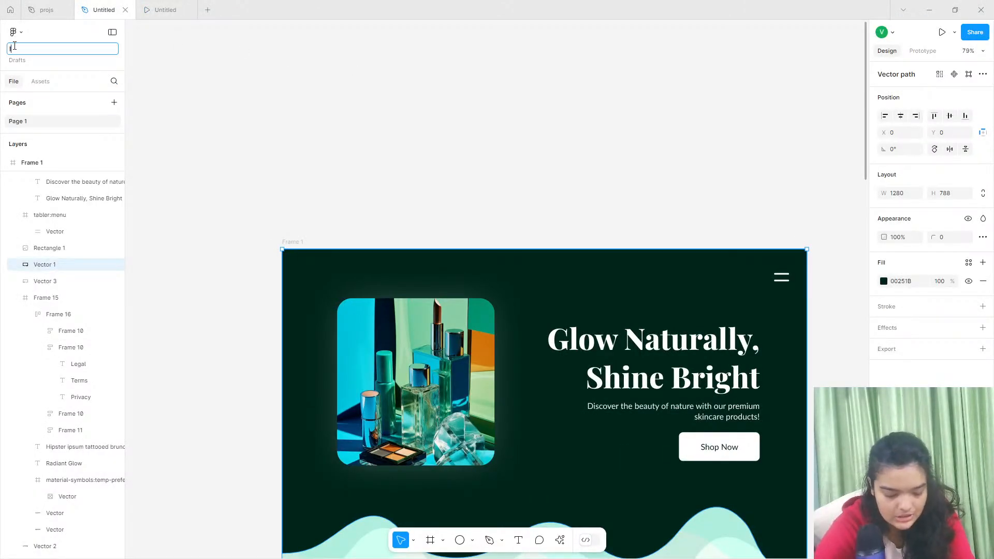
pyautogui.write('live')
pyautogui.press('Return')
# Show the finished page's prototype preview once more and switch to the YouTube Studio live stream page.
pyautogui.click(156, 9)
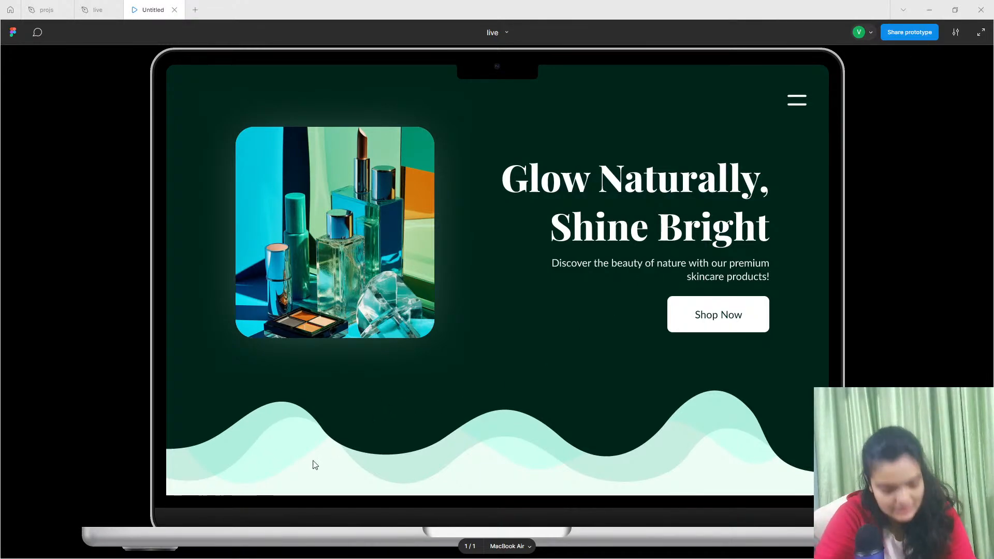
pyautogui.press('super+Tab')
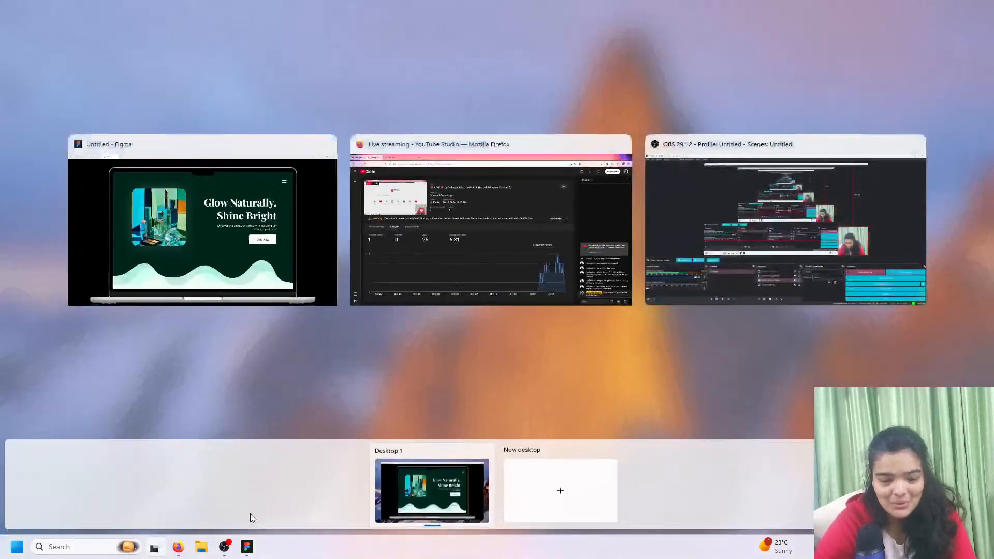
pyautogui.click(487, 249)
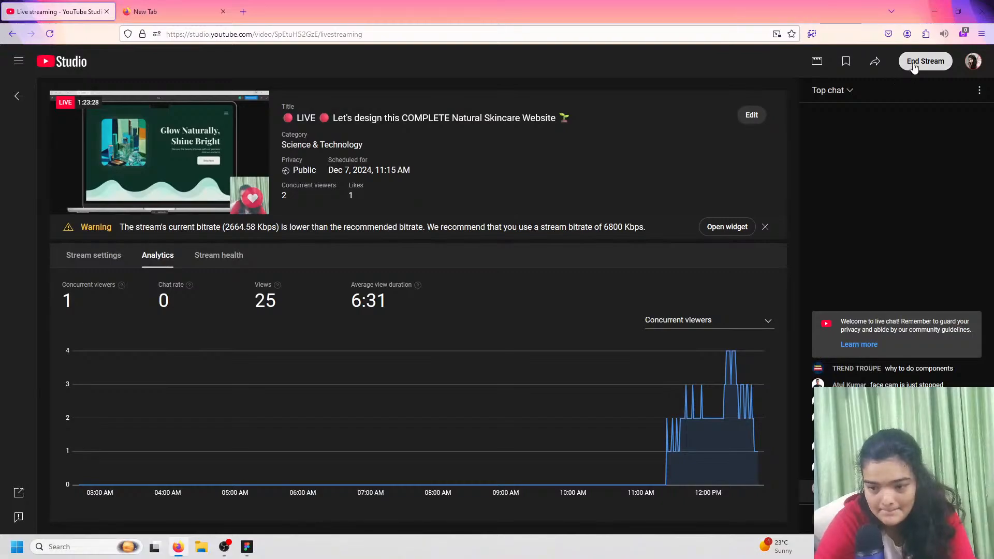